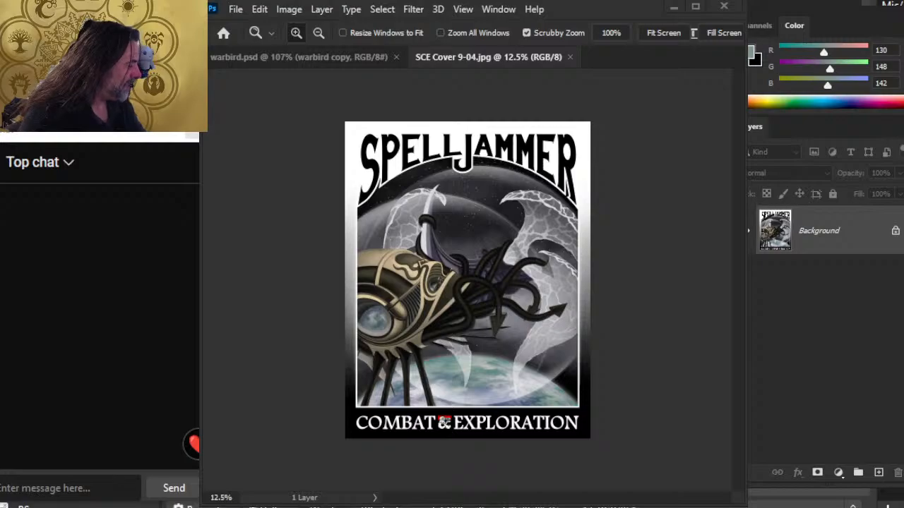
key(alt+Tab)
key(alt+Tab)
key(alt+Tab)
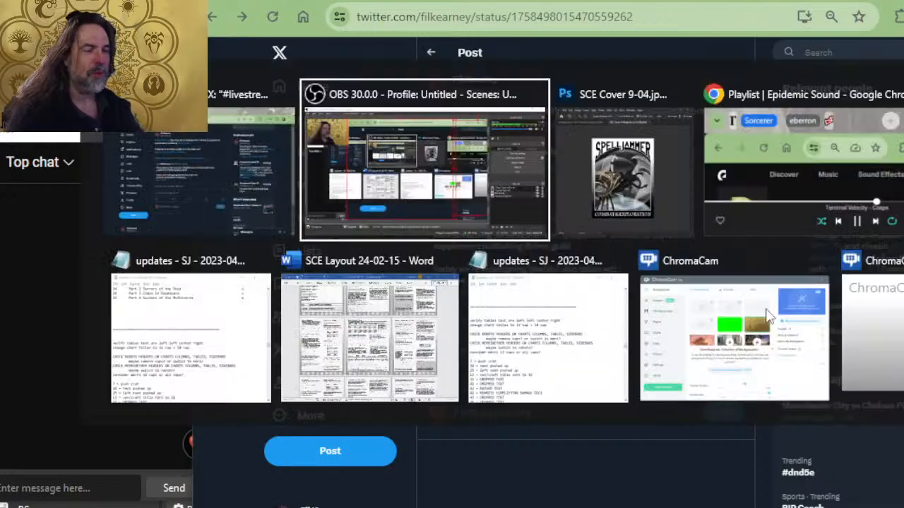
key(alt+Tab)
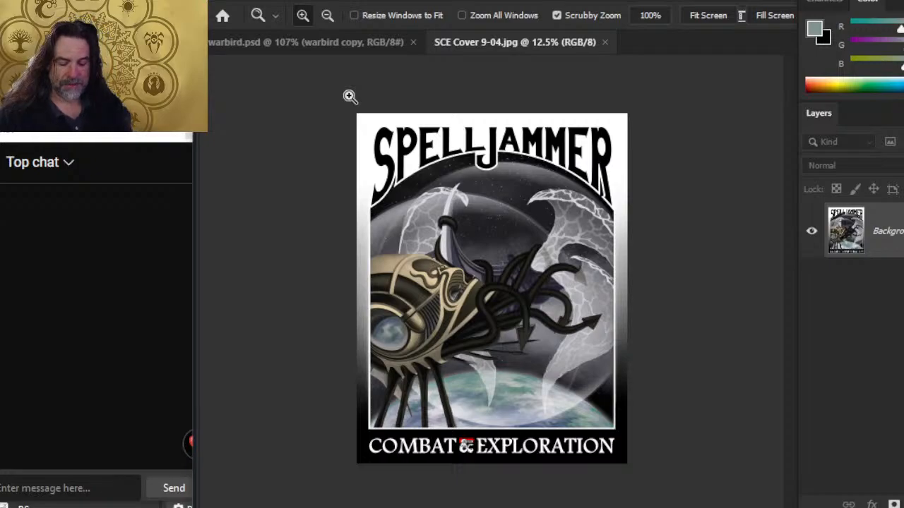
Step: Switch to the SCE Layout 24-02-15 document in Word and find the Ship Roles page with its option tables
key(alt+Tab)
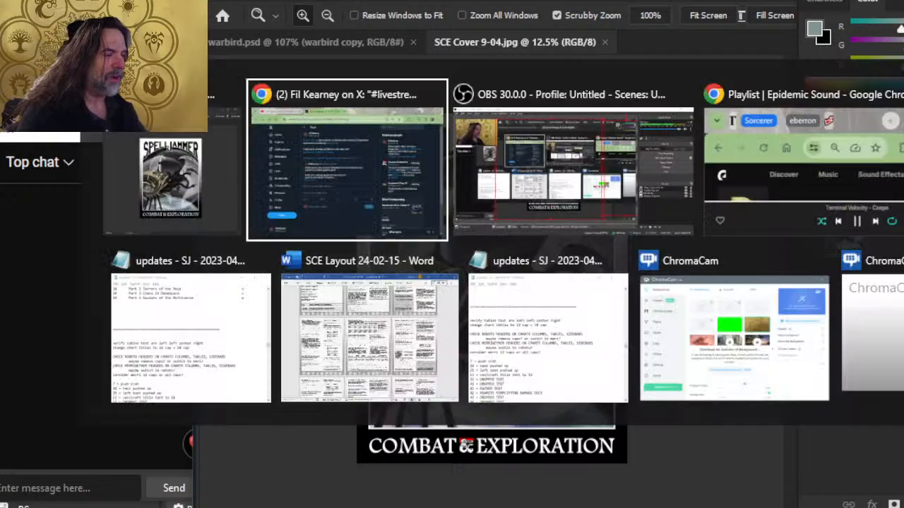
key(alt+Tab)
key(alt+Tab)
key(alt+Tab)
key(alt+Tab)
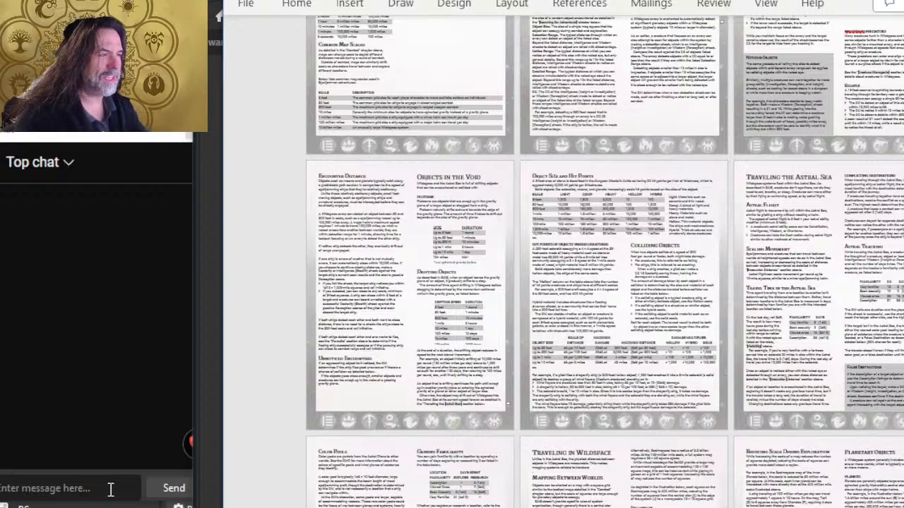
scroll(692, 185, up, 10)
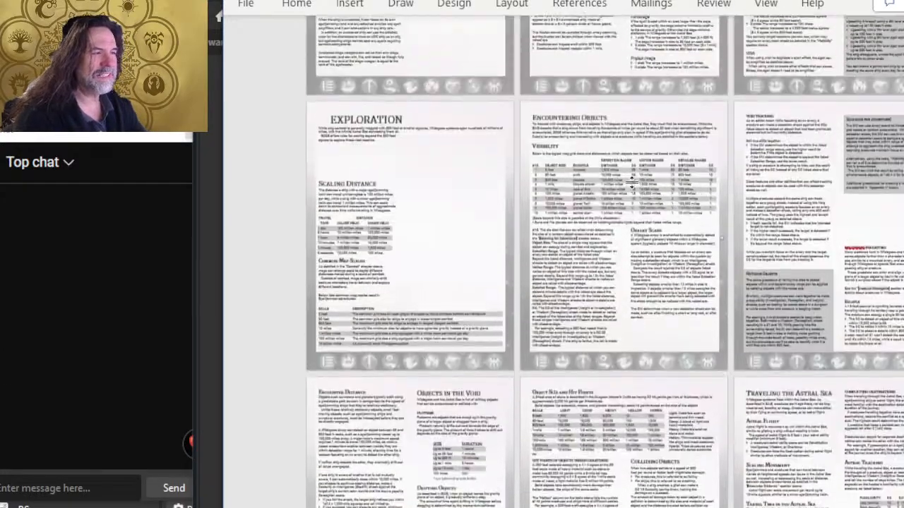
scroll(630, 189, up, 15)
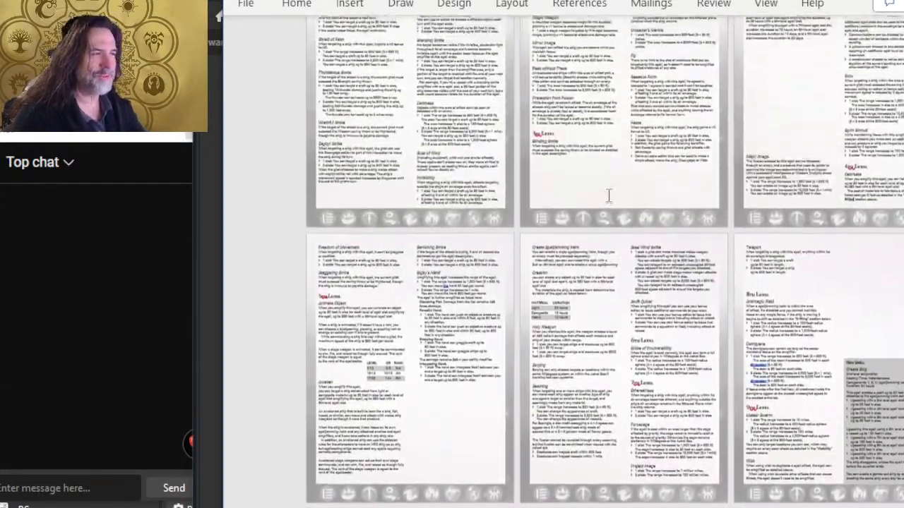
scroll(592, 209, up, 15)
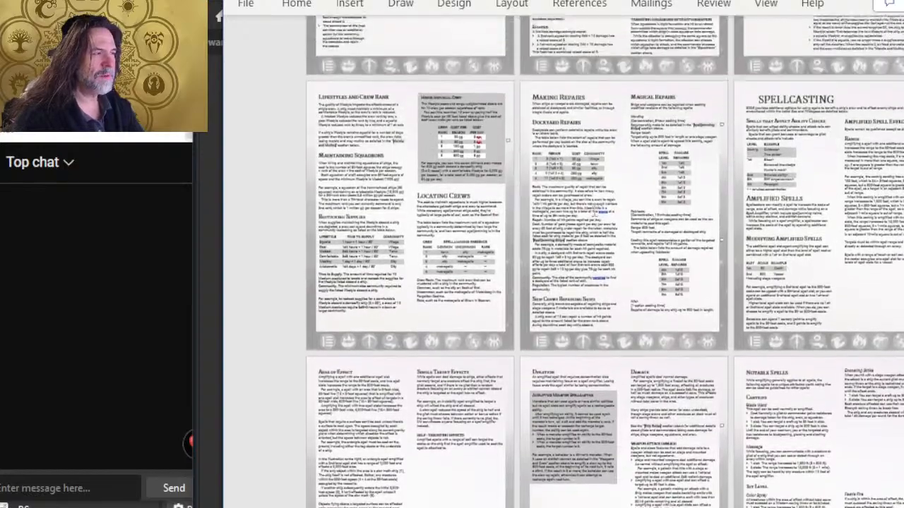
scroll(590, 207, up, 15)
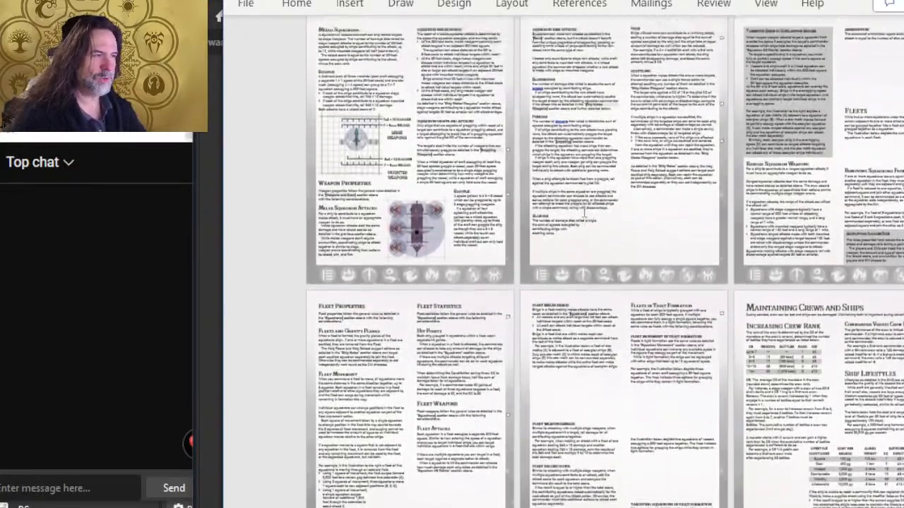
scroll(582, 205, up, 12)
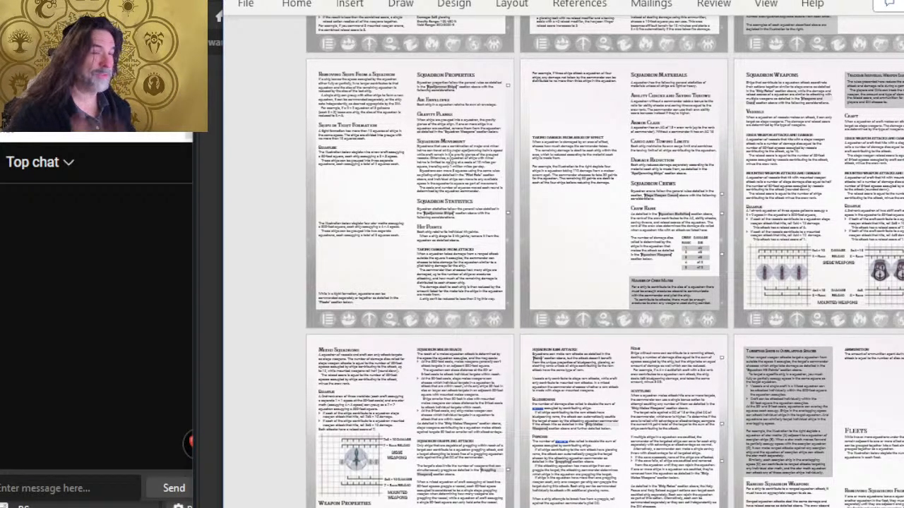
scroll(444, 191, up, 5)
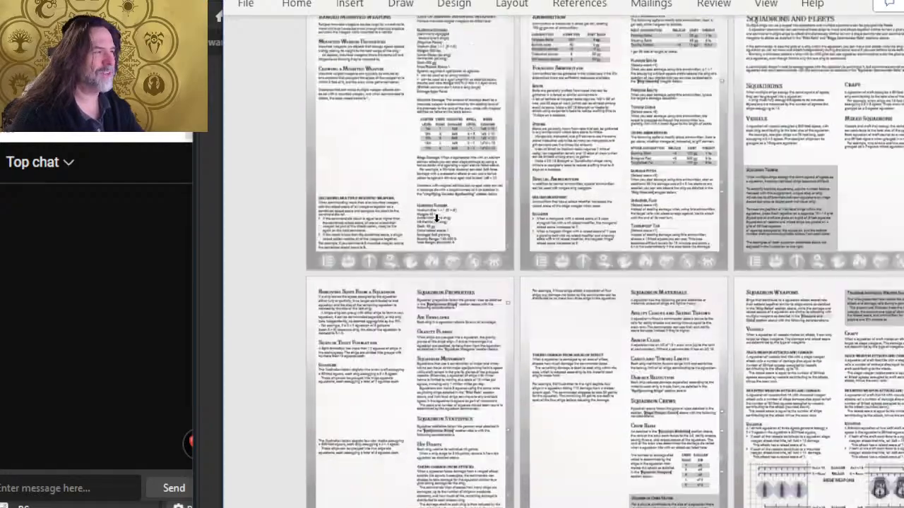
scroll(436, 220, up, 10)
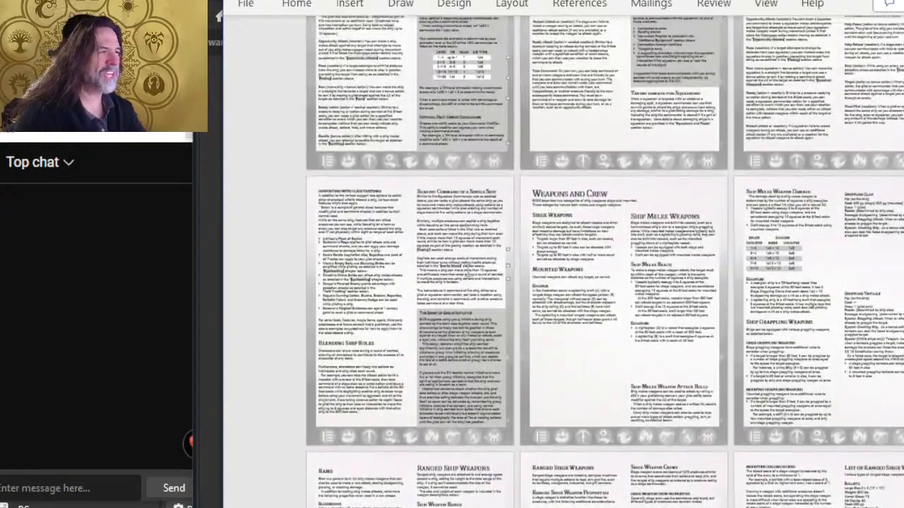
scroll(516, 212, up, 10)
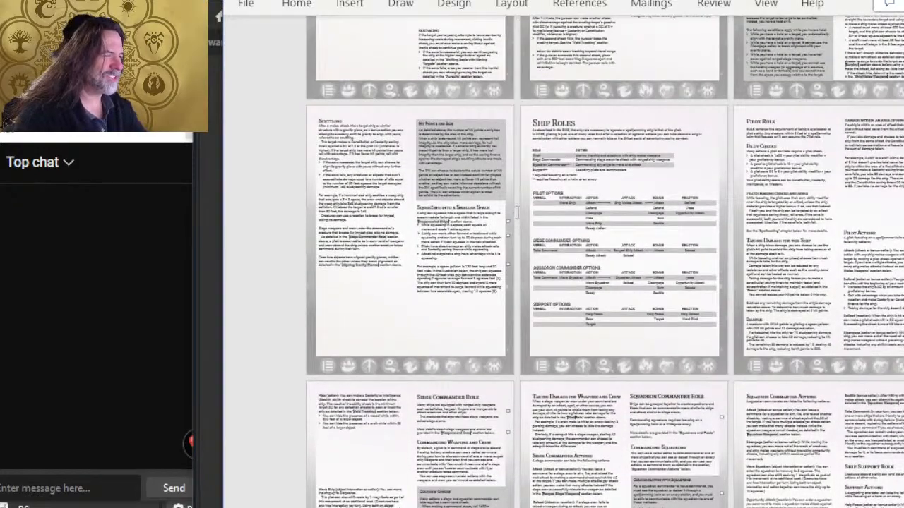
click(584, 211)
scroll(583, 214, up, 5)
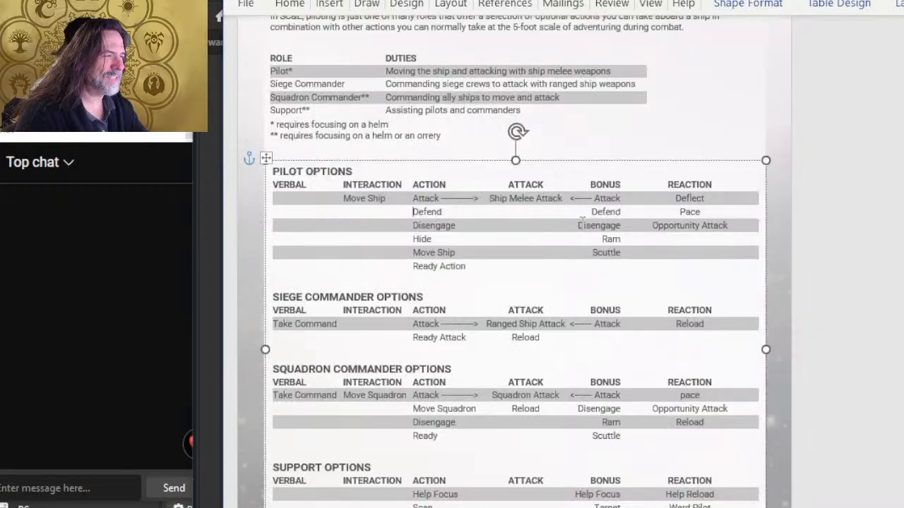
Step: Examine the Ship Roles tables listing pilot, siege commander, squadron commander and support options
click(374, 131)
scroll(363, 162, down, 3)
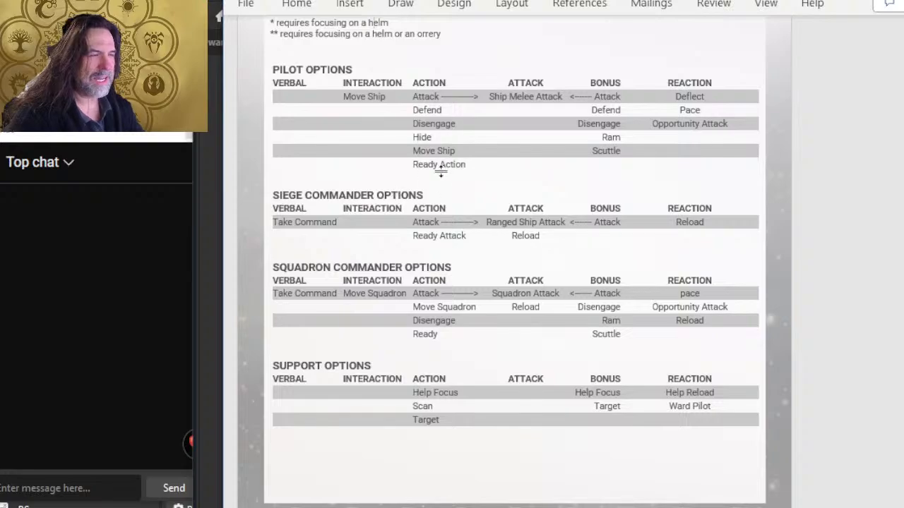
click(341, 228)
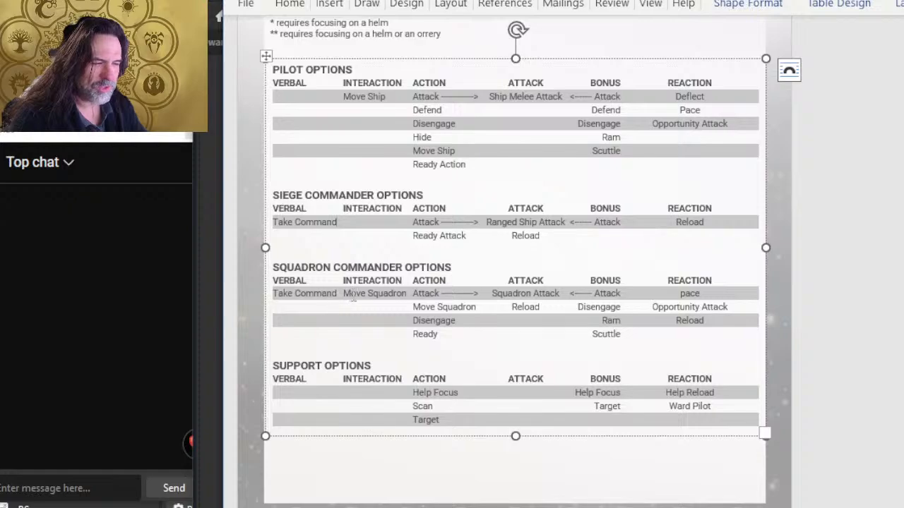
scroll(494, 318, down, 3)
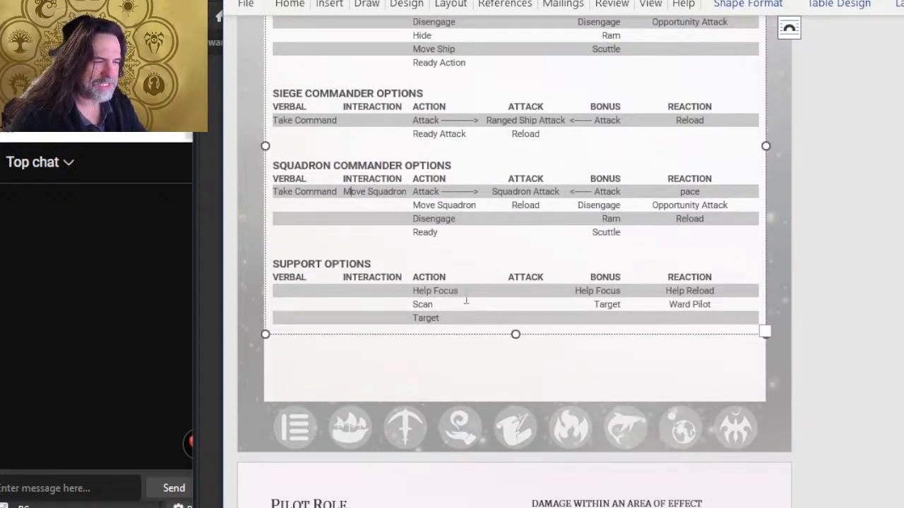
scroll(436, 296, up, 5)
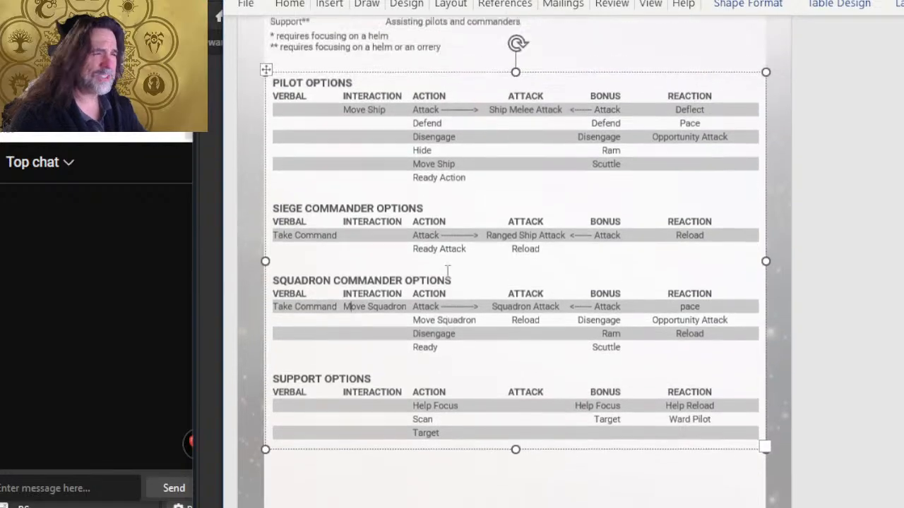
scroll(512, 219, down, 1)
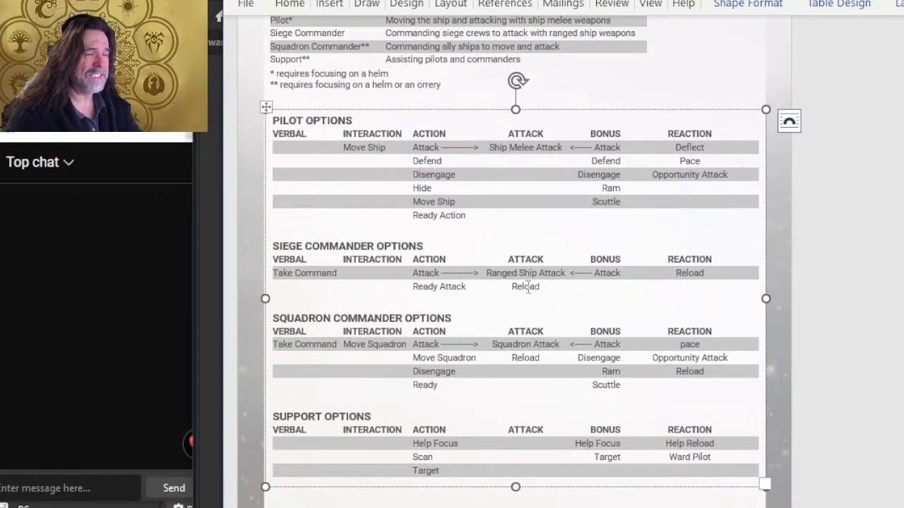
scroll(544, 254, down, 3)
scroll(558, 222, down, 2)
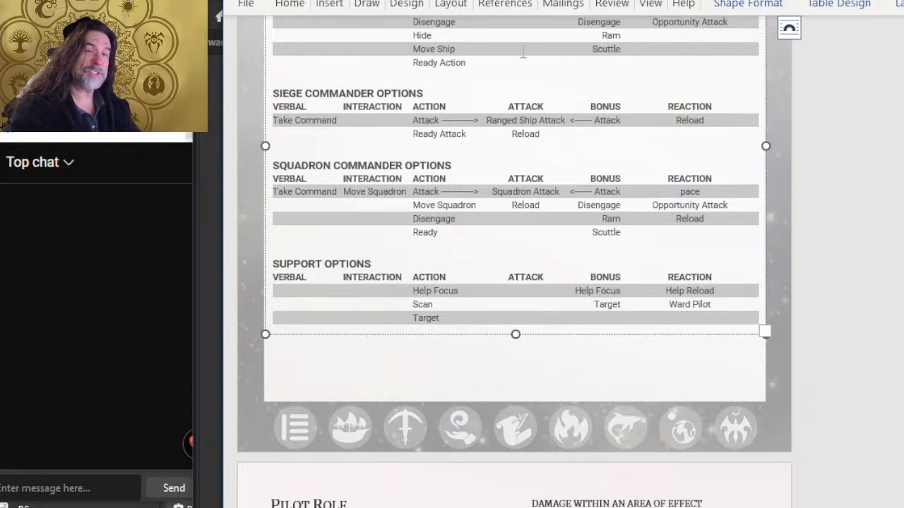
Step: Read the Pilot Role page, covering pilot checks, taking damage for the ship and pilot actions
scroll(587, 232, down, 5)
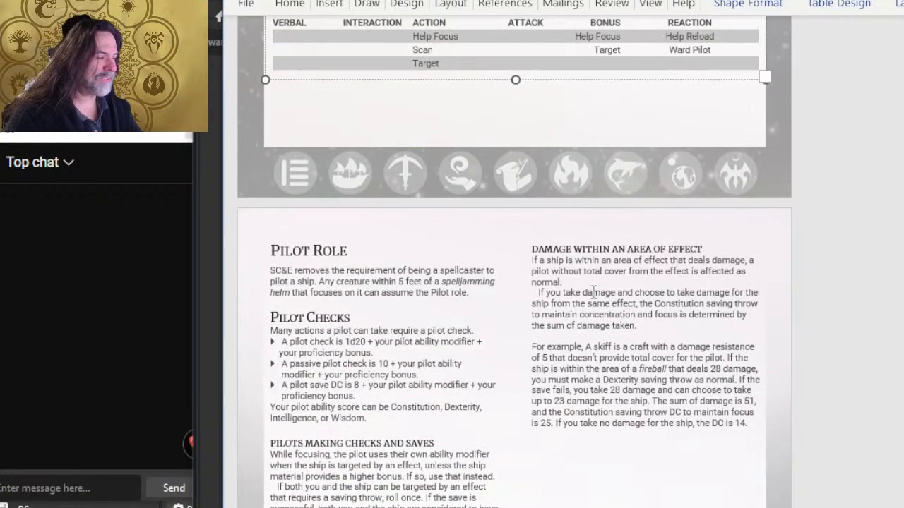
scroll(593, 292, down, 6)
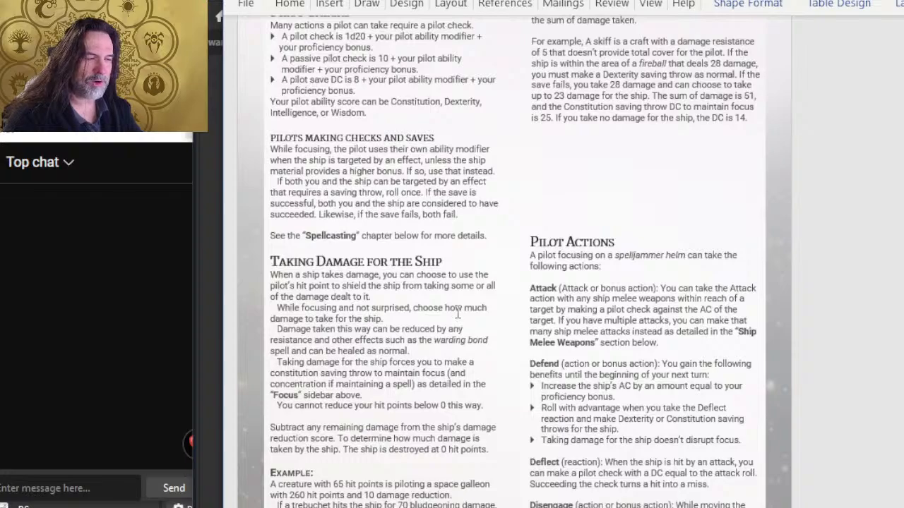
scroll(459, 310, up, 1)
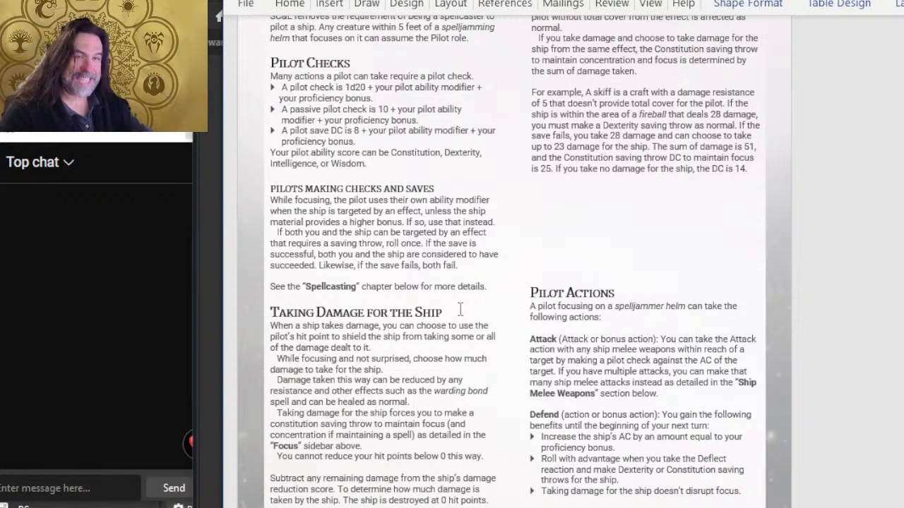
Step: Go back to the Shifting Scale page and examine its 500-foot, 50-foot and 5-foot scale text and illustrations
scroll(460, 308, up, 15)
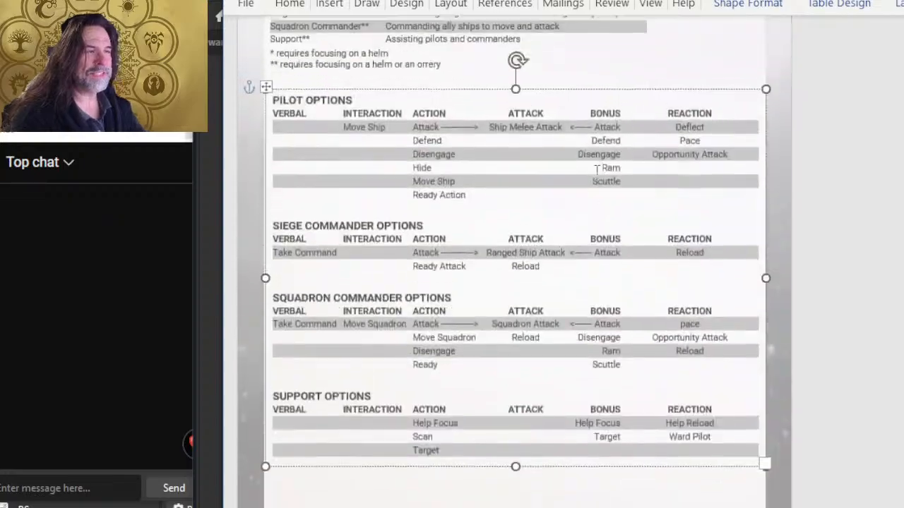
scroll(605, 167, up, 20)
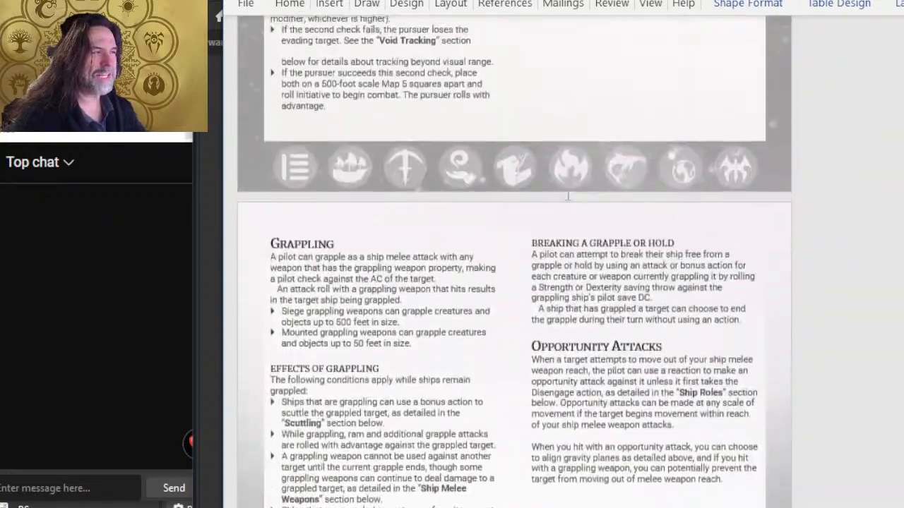
scroll(593, 95, up, 20)
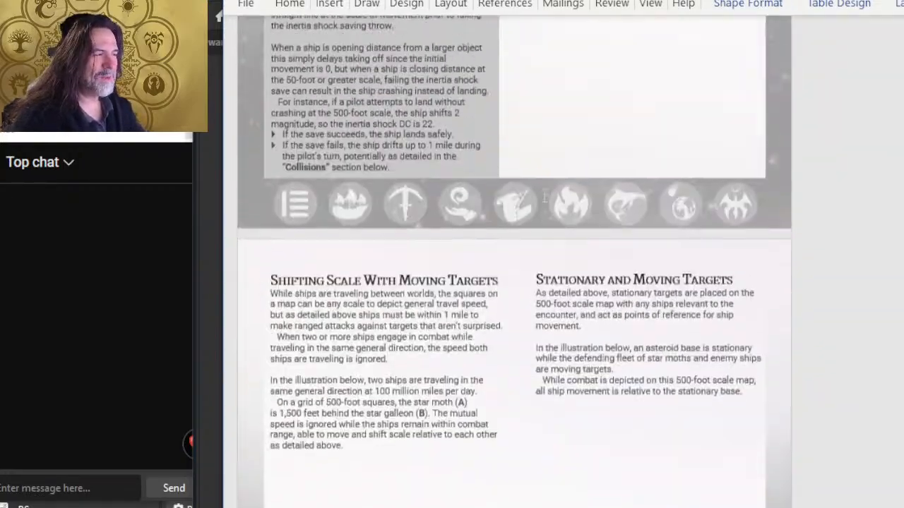
scroll(541, 195, up, 10)
scroll(347, 275, down, 2)
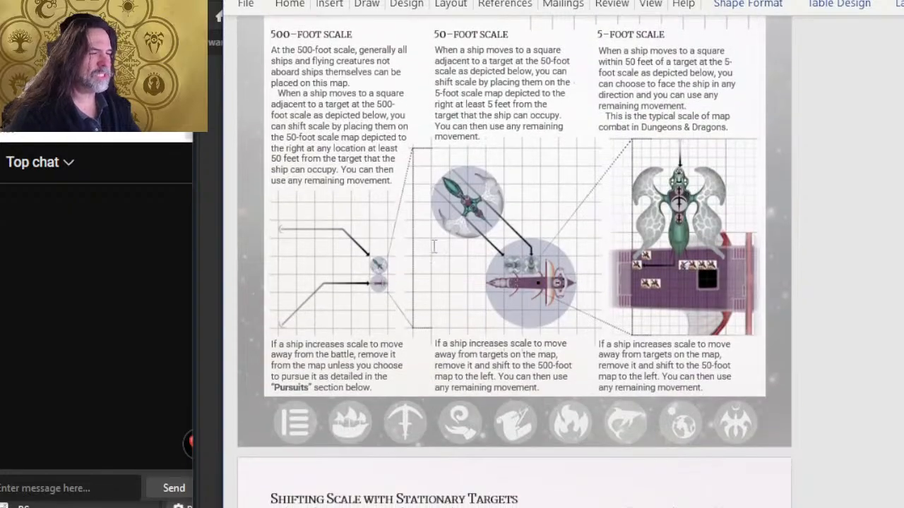
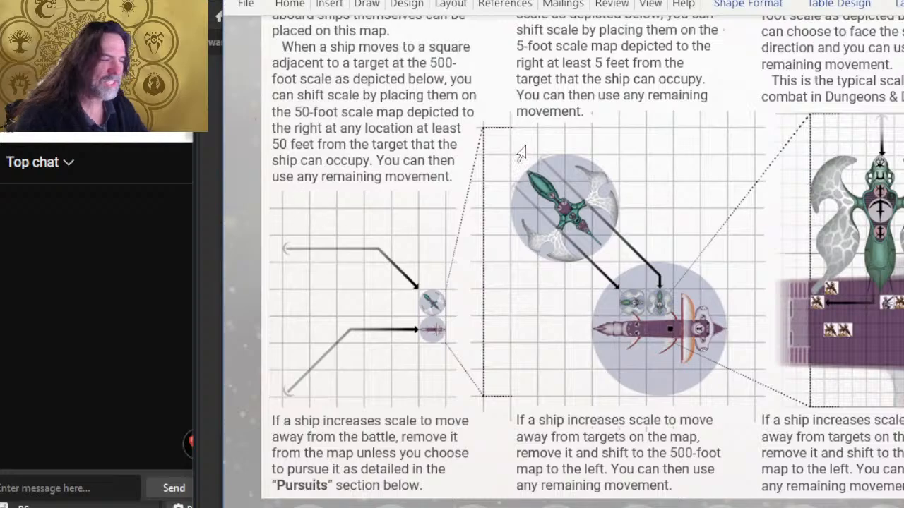
scroll(523, 155, up, 10)
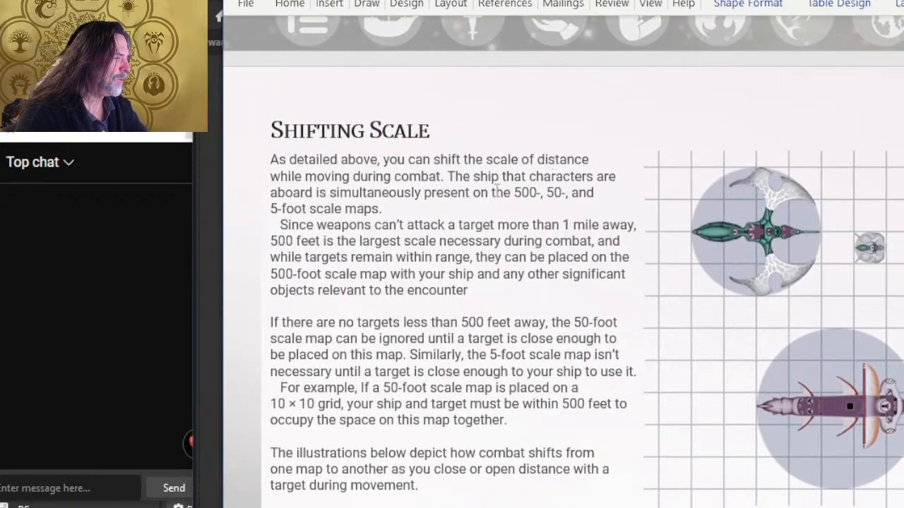
scroll(713, 339, down, 5)
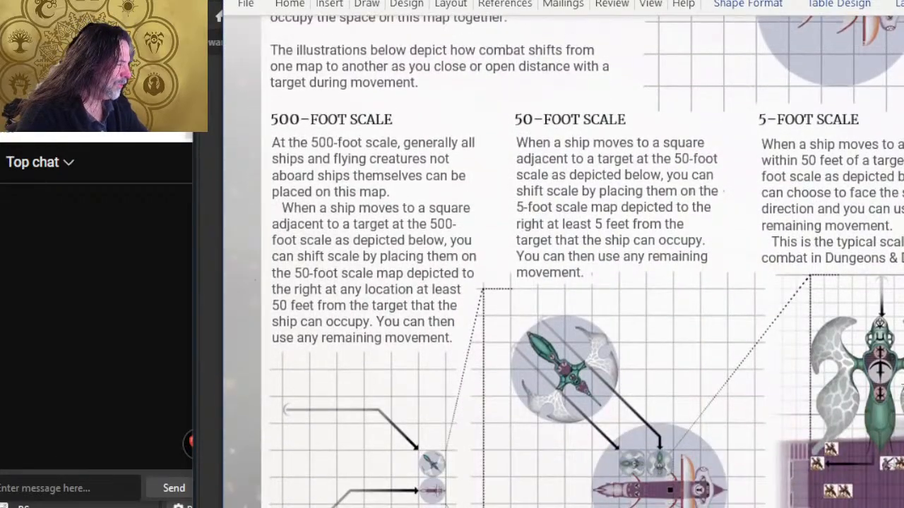
scroll(803, 282, down, 3)
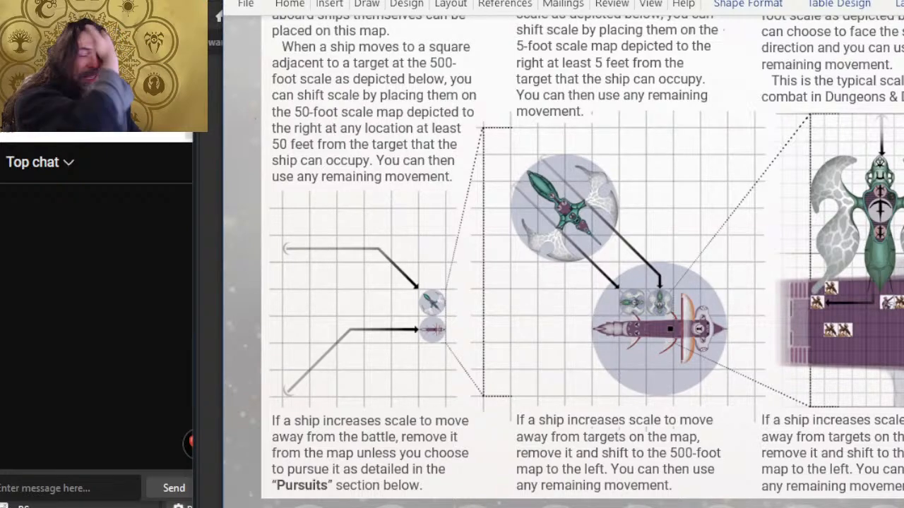
Step: Switch back to the SCE Cover 9-04.jpg image in Photoshop
key(alt+Tab)
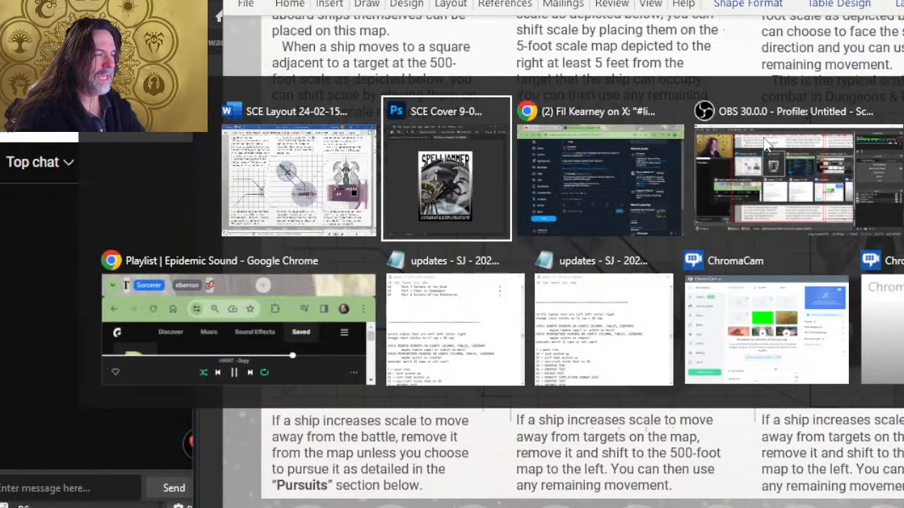
key(alt+Tab)
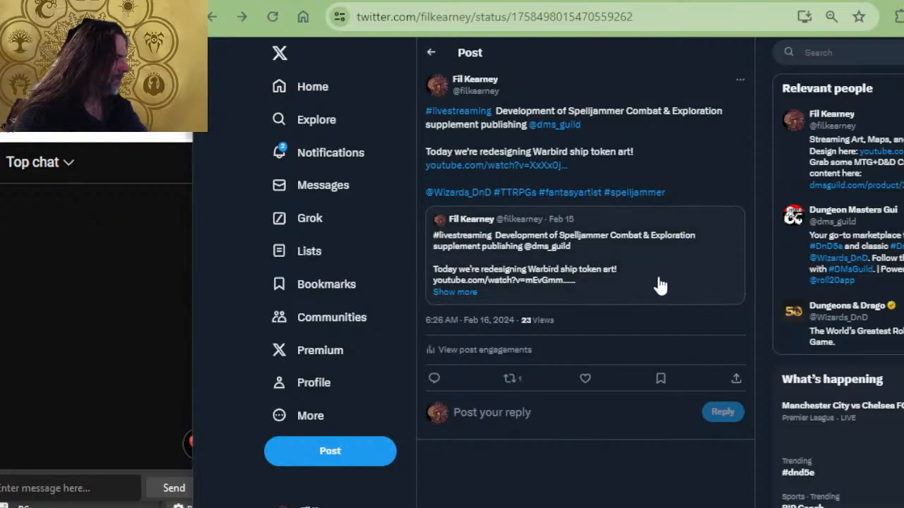
key(alt+Tab)
key(alt+Tab)
key(alt+Tab)
key(alt+Tab)
key(alt+Tab)
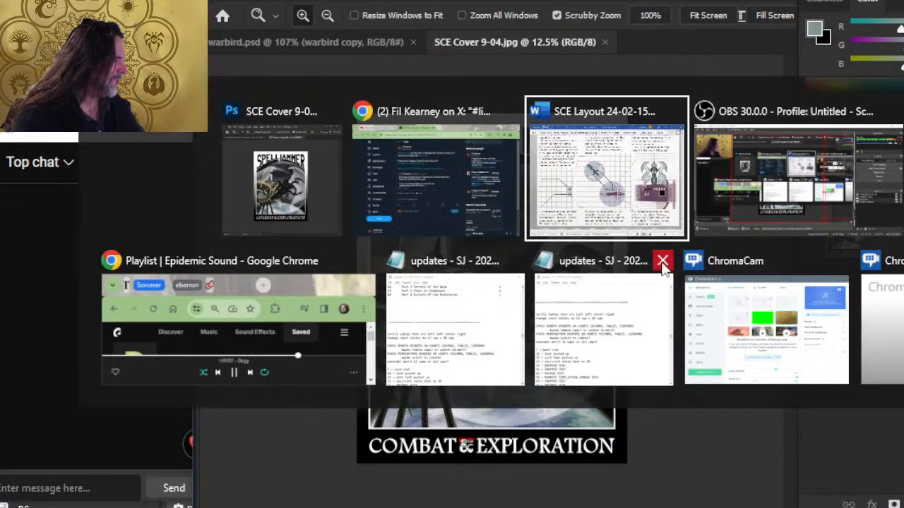
key(alt+Tab)
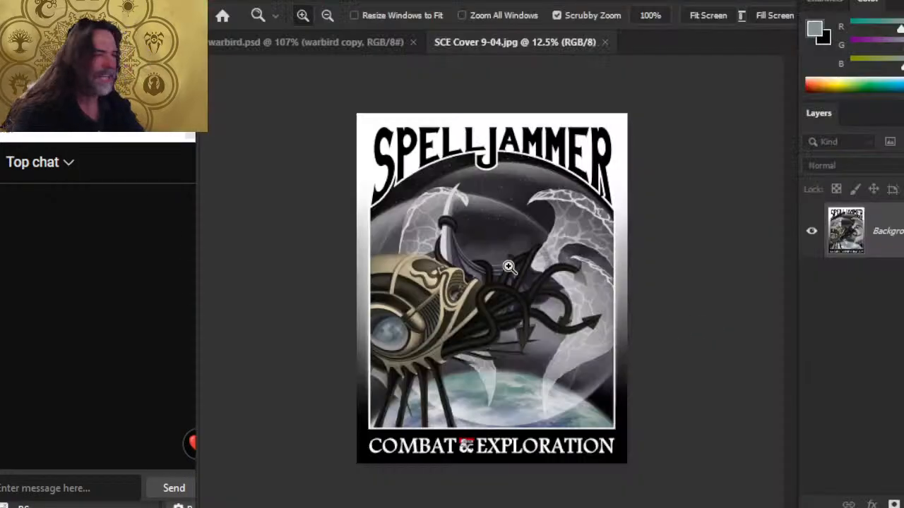
key(alt+Tab)
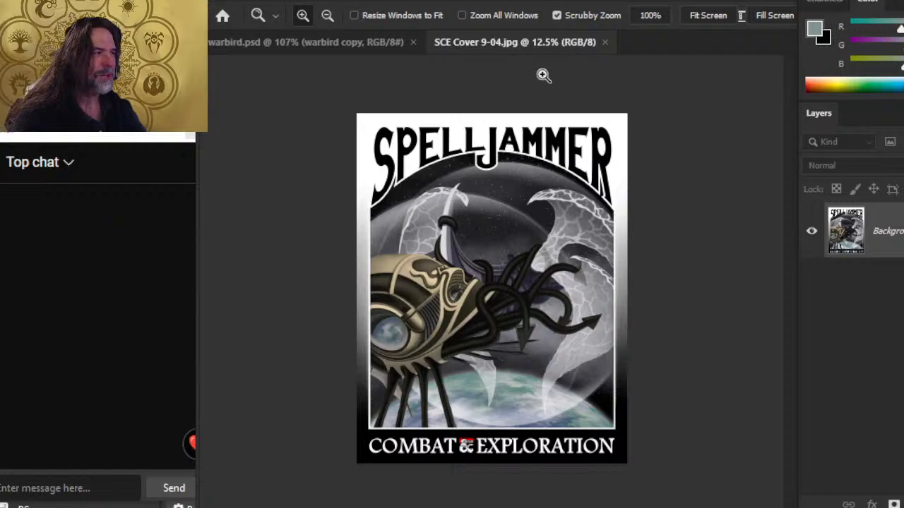
Step: Switch to the Twitter post announcing the Warbird ship token livestream in the browser and open the account's profile page
key(alt+Tab)
key(alt+Tab)
key(alt+Tab)
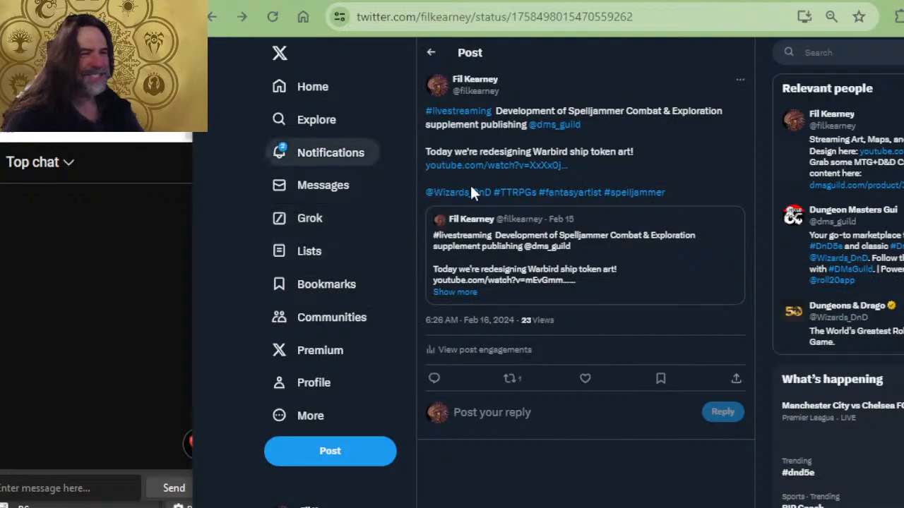
click(311, 387)
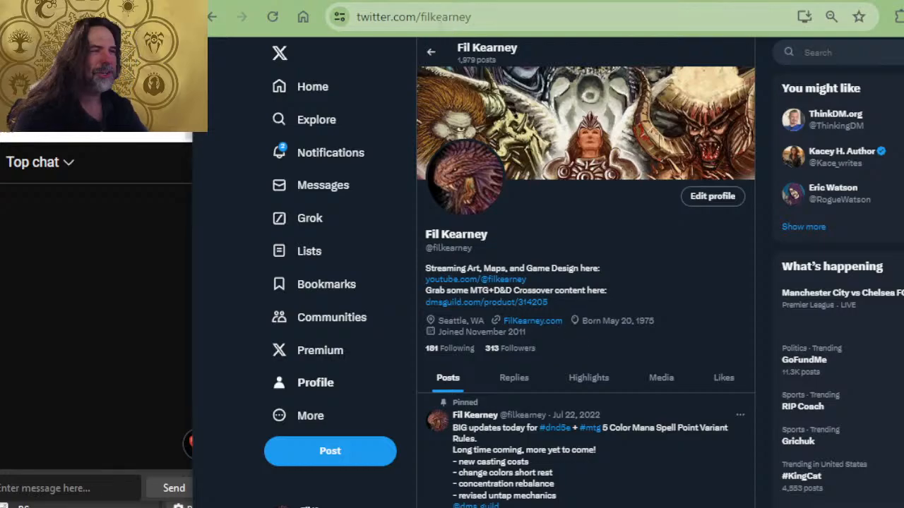
Step: Go to the YouTube page of Spelljammer Art Stream ep 327, like the stream and expand its full description
key(ctrl+Tab)
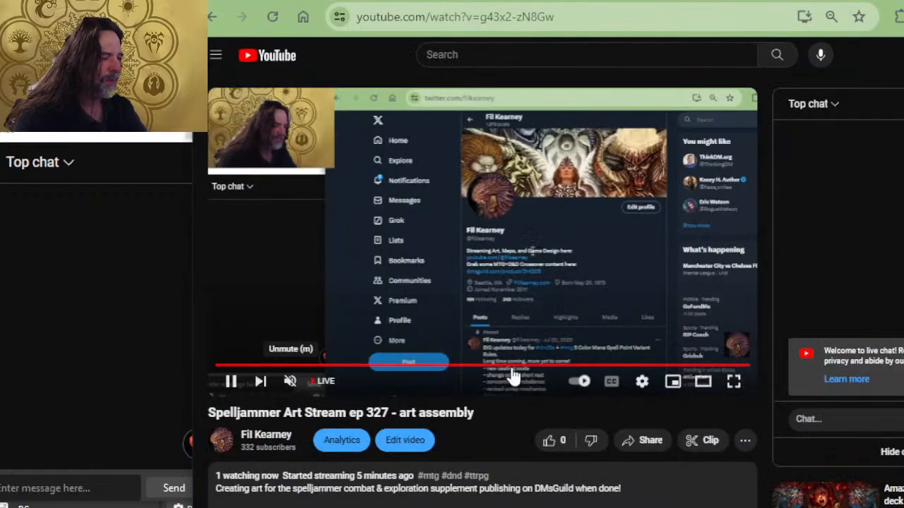
click(561, 439)
scroll(422, 339, down, 2)
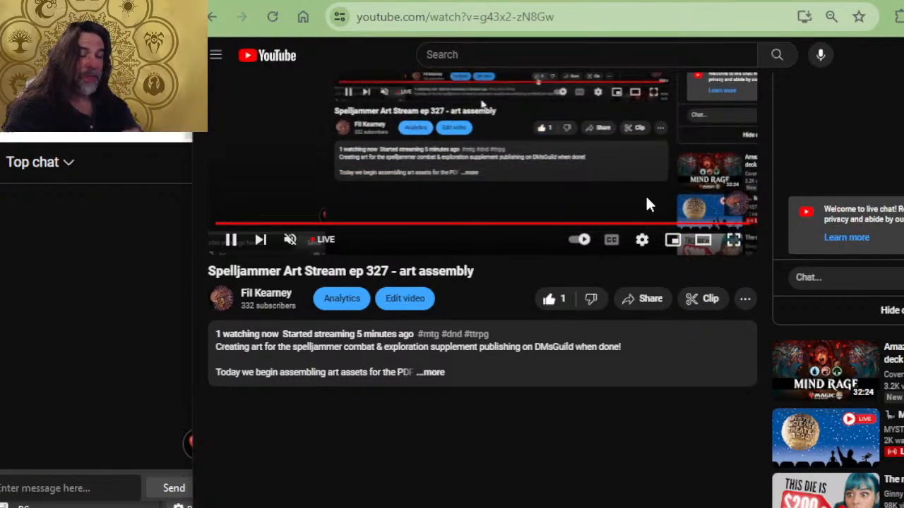
click(436, 374)
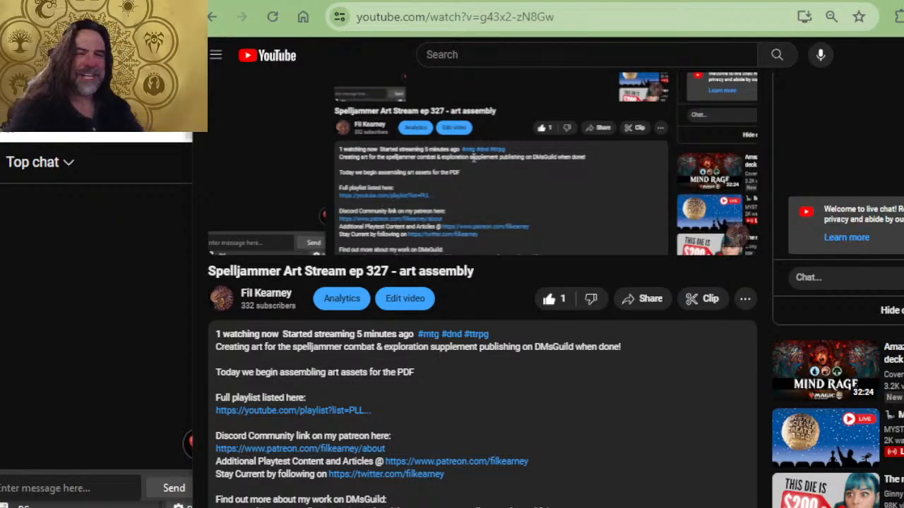
scroll(484, 281, down, 3)
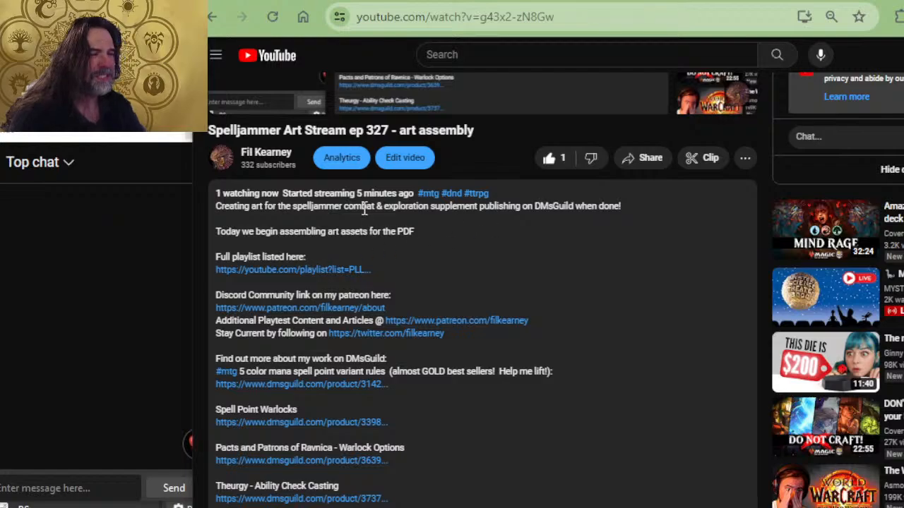
Step: Return to Photoshop and close the SCE Cover 9-04.jpg image, leaving warbird.psd open
key(alt+Tab)
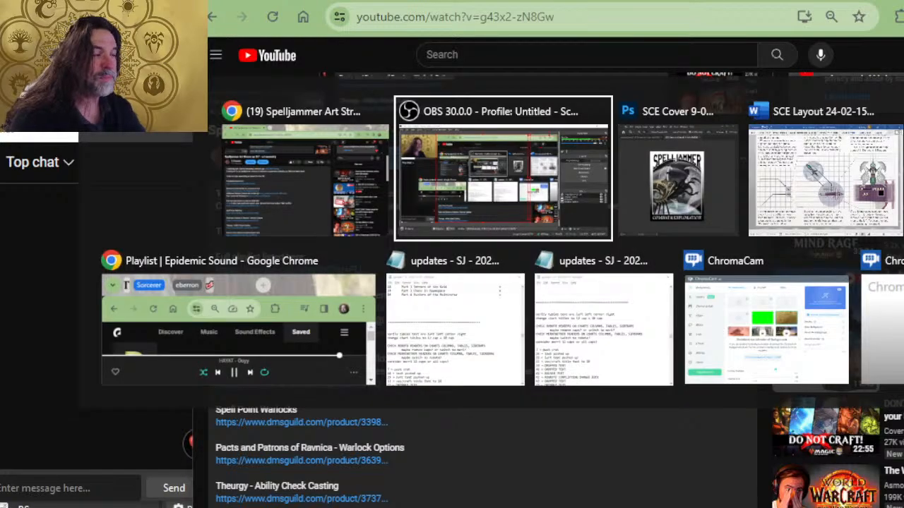
key(Escape)
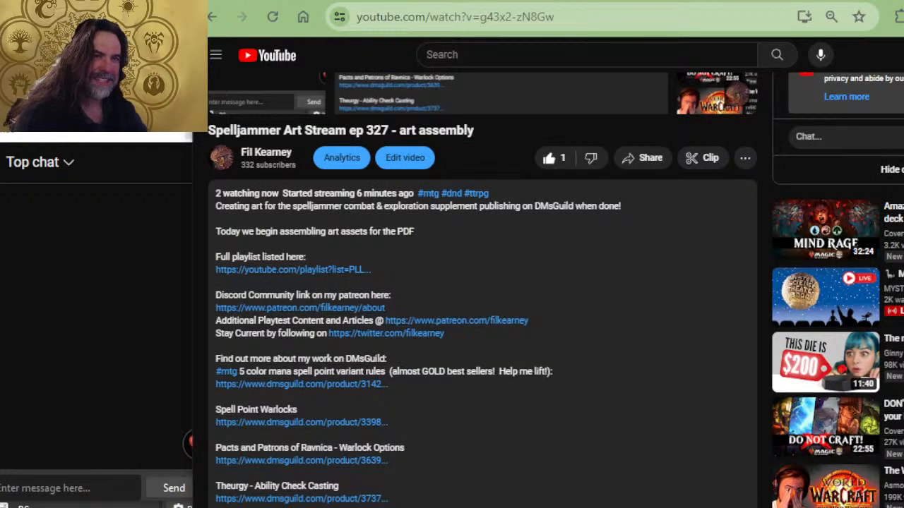
key(alt+Tab)
key(alt+Tab)
key(alt+Tab)
key(alt+Tab)
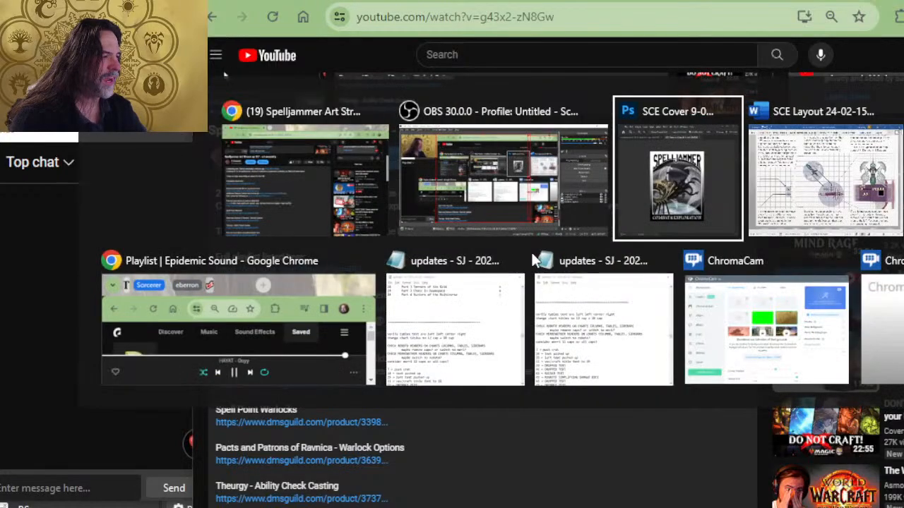
key(alt+Tab)
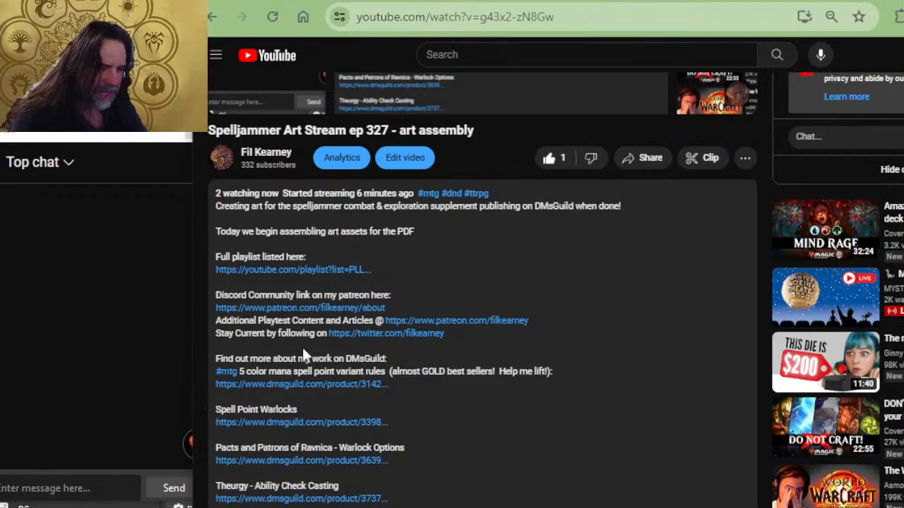
key(alt+Tab)
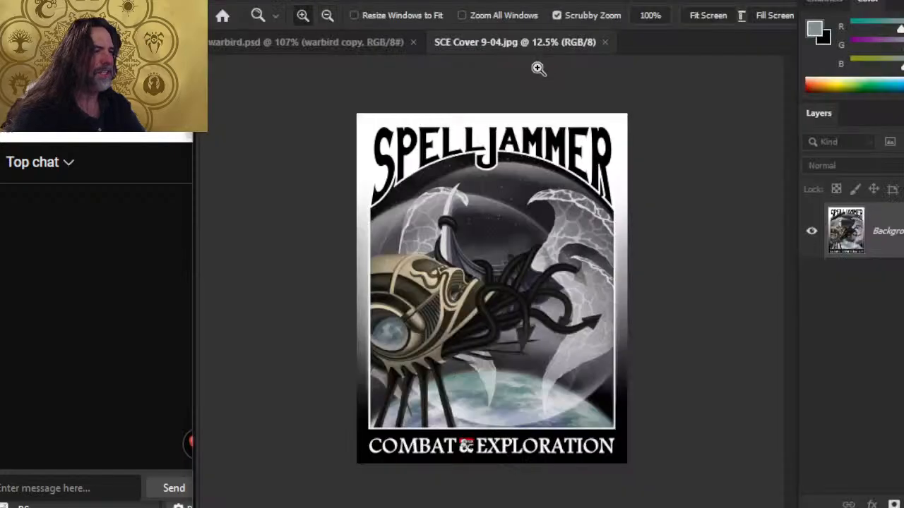
click(610, 42)
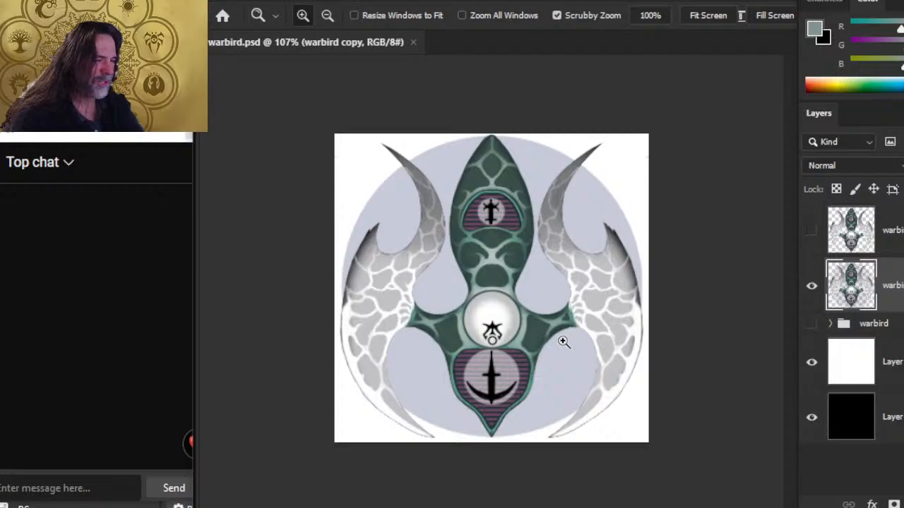
Step: View the whole warbird token, and switch to the SCE Layout Word document to examine the ship tokens in its scale illustrations
drag(534, 271, 504, 269)
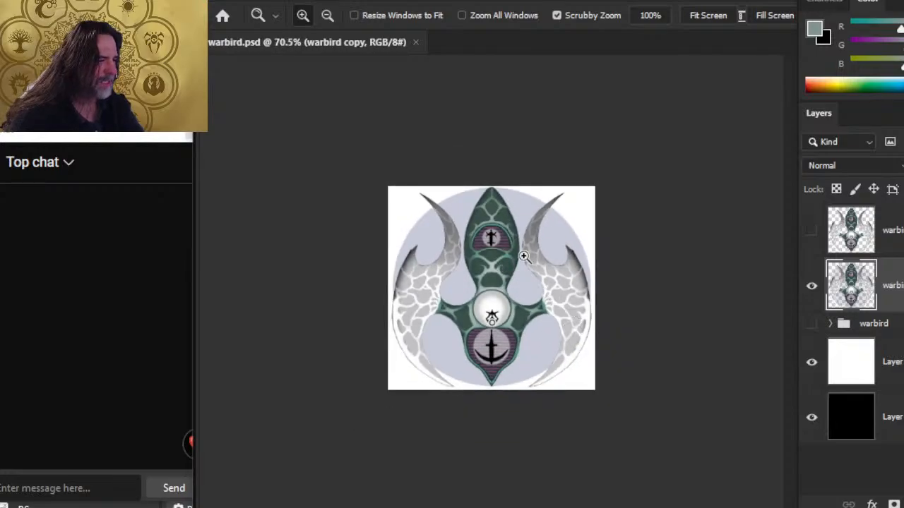
key(alt+Tab)
key(alt+Tab)
key(alt+Tab)
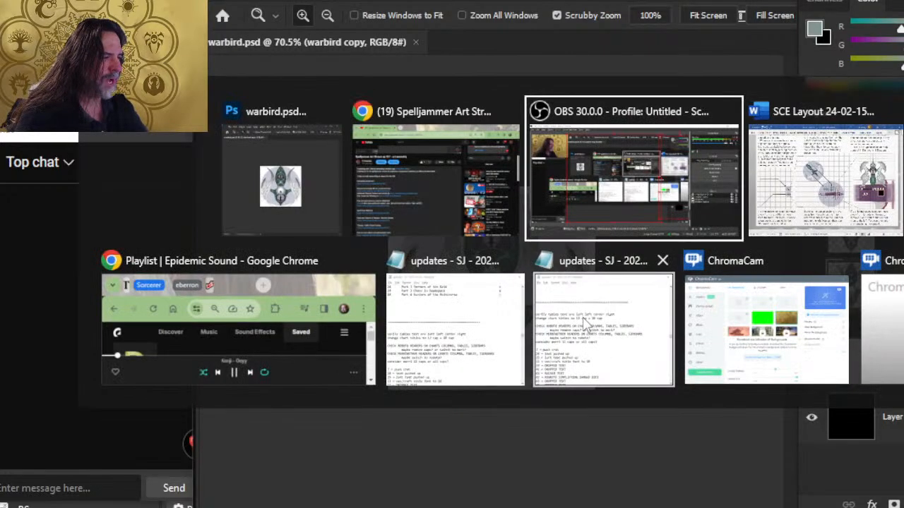
key(Tab)
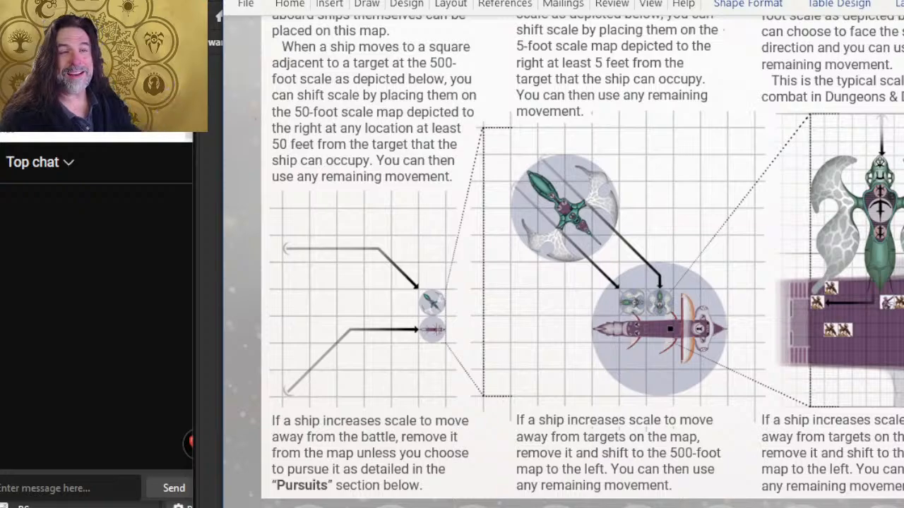
key(alt+Tab)
key(alt+Tab)
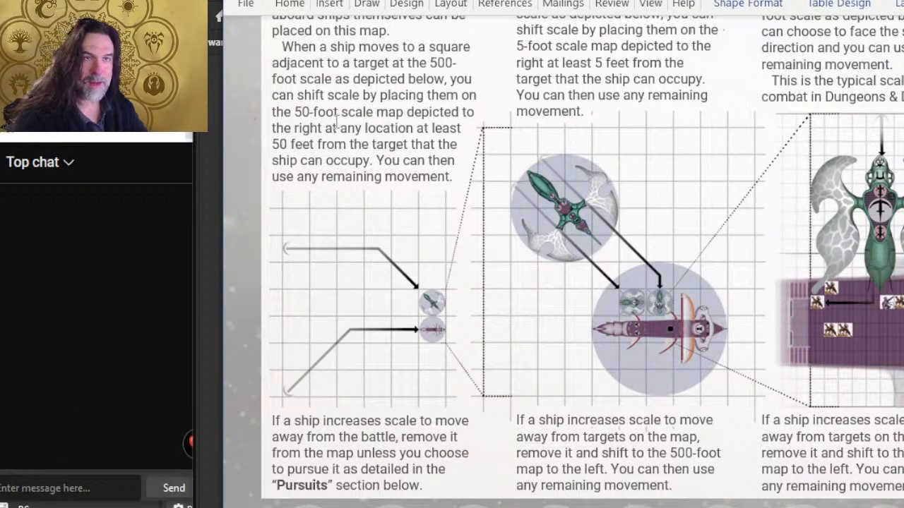
Step: Return to warbird.psd in Photoshop and compare the token with the Warbird artwork in the Word layout
key(alt+Tab)
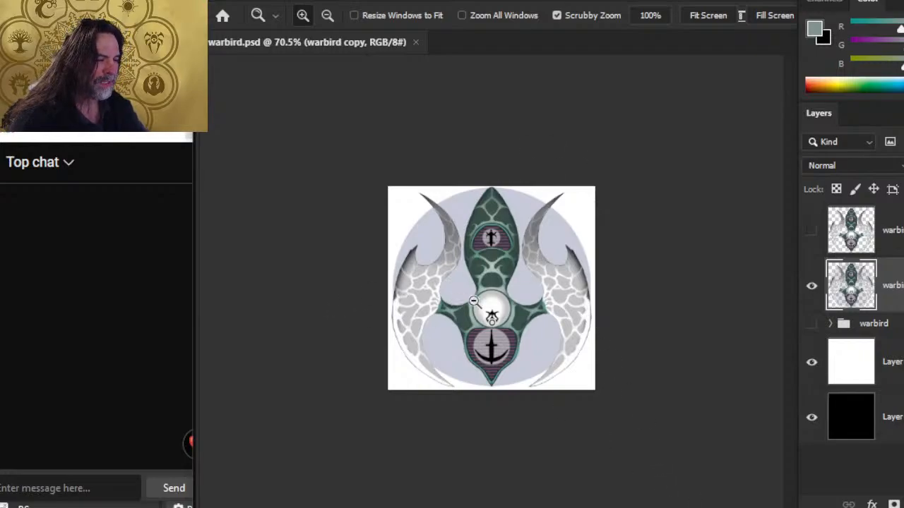
drag(473, 302, 512, 311)
drag(556, 356, 498, 319)
key(alt+Tab)
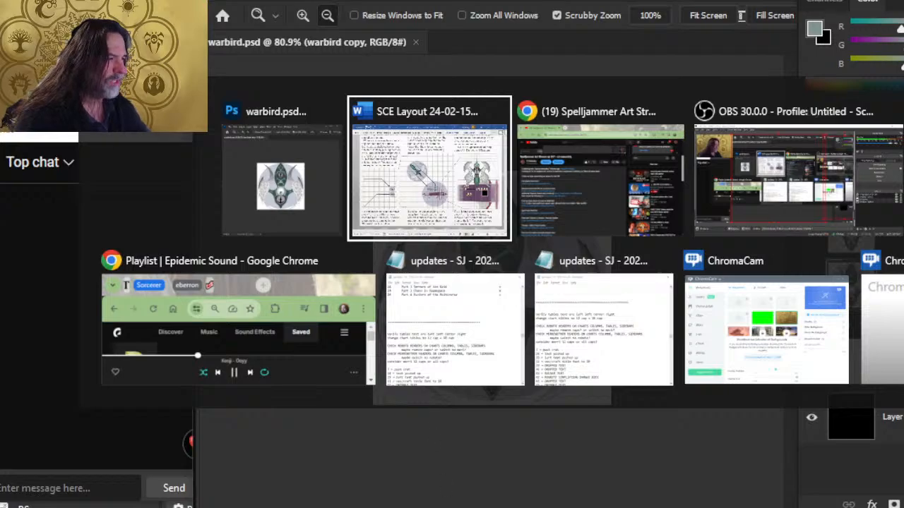
key(Escape)
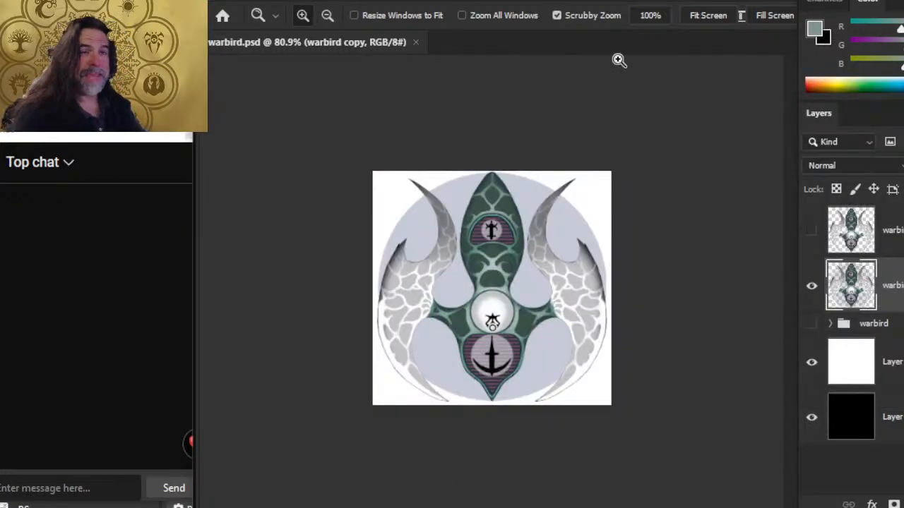
key(alt+Tab)
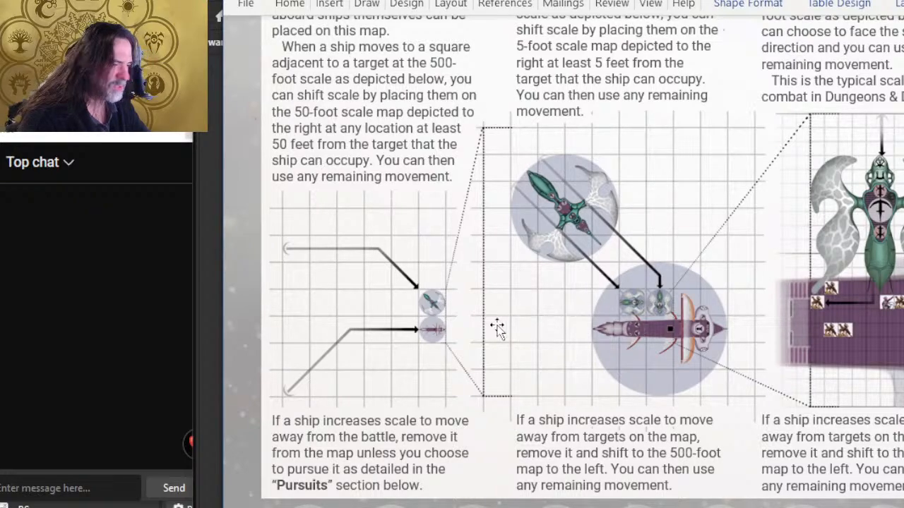
key(alt+Tab)
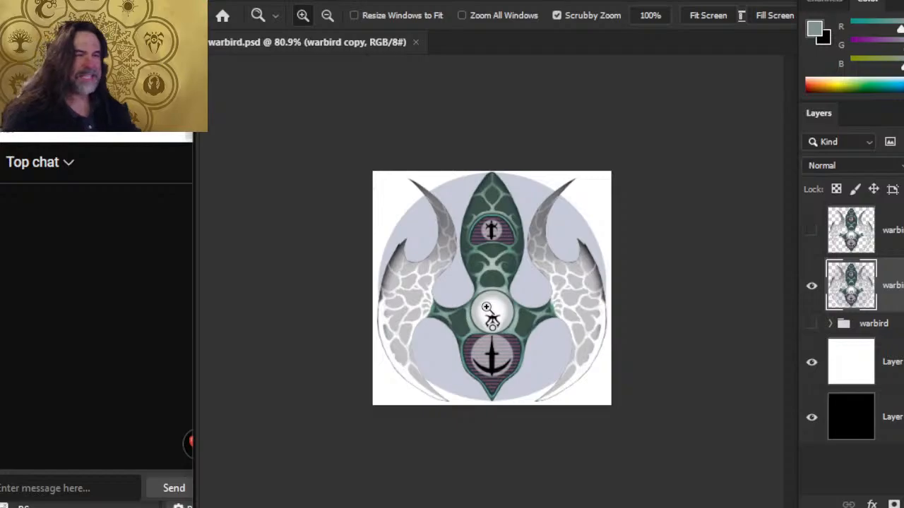
Step: Open the 4-10 12 PSD from the EQUIPMENT AND SHIPS folder inside the DONE folder of interior pages
click(240, 1)
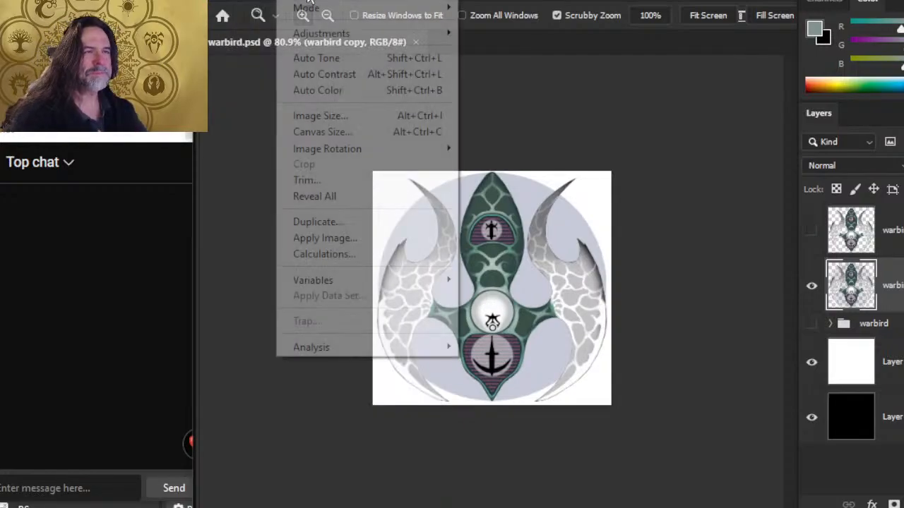
click(240, 24)
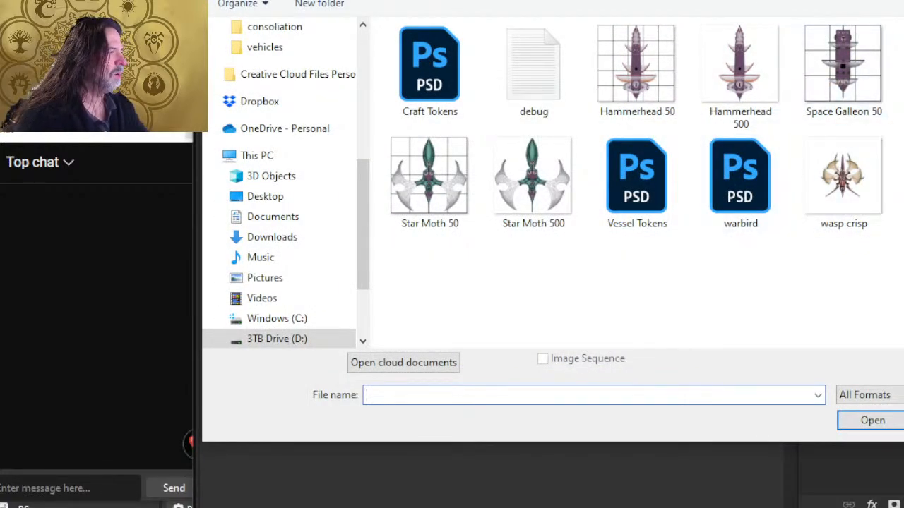
click(602, 0)
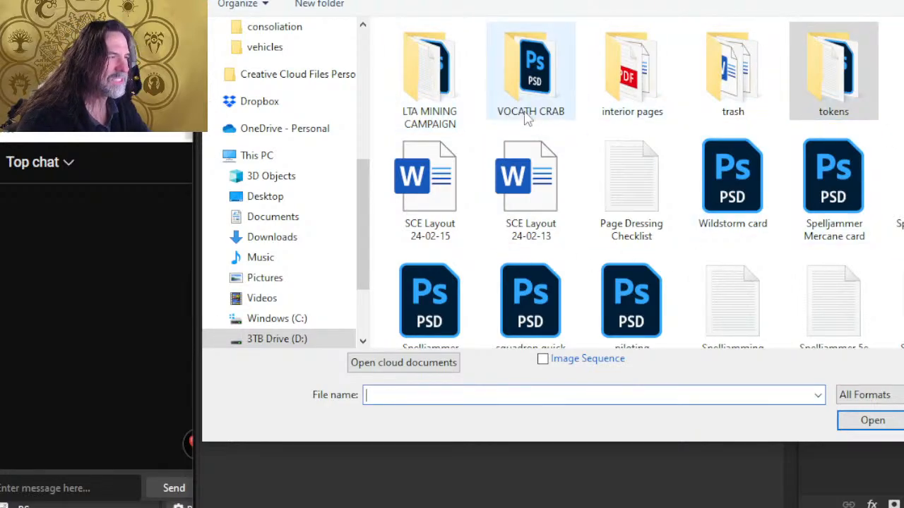
double_click(631, 99)
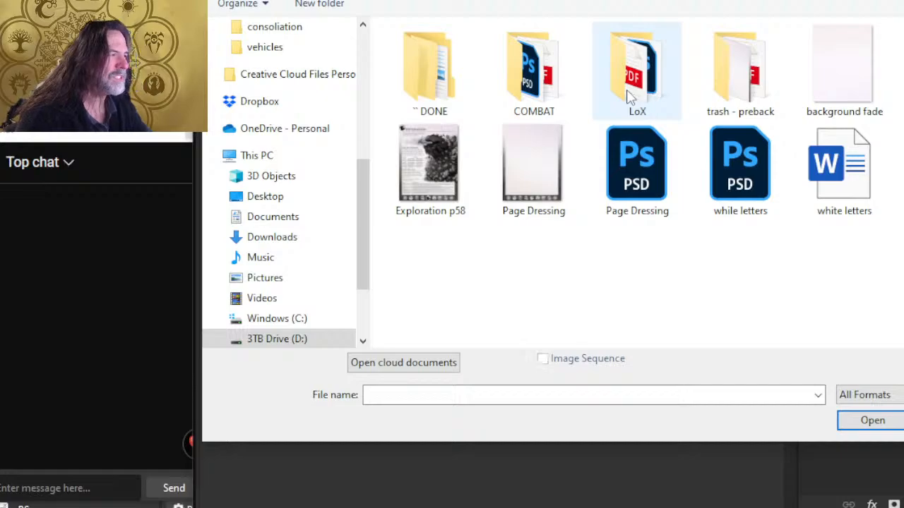
click(413, 99)
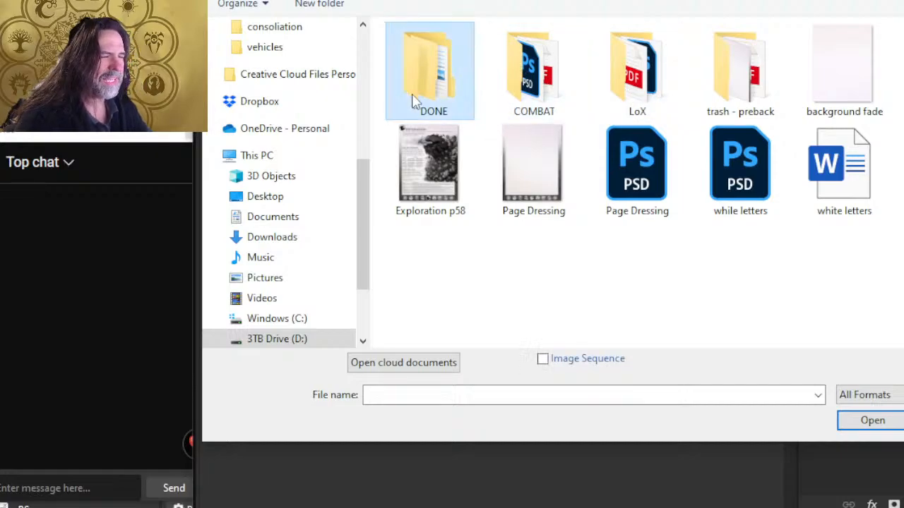
double_click(413, 99)
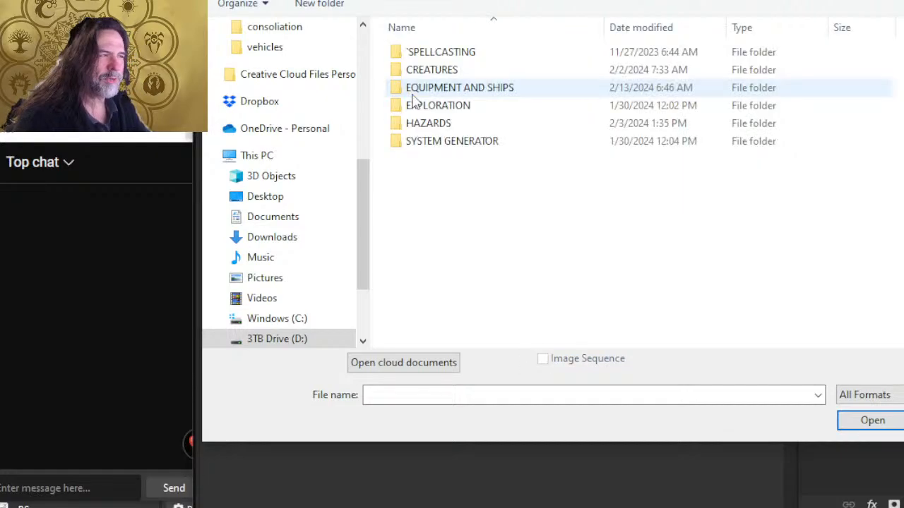
double_click(466, 92)
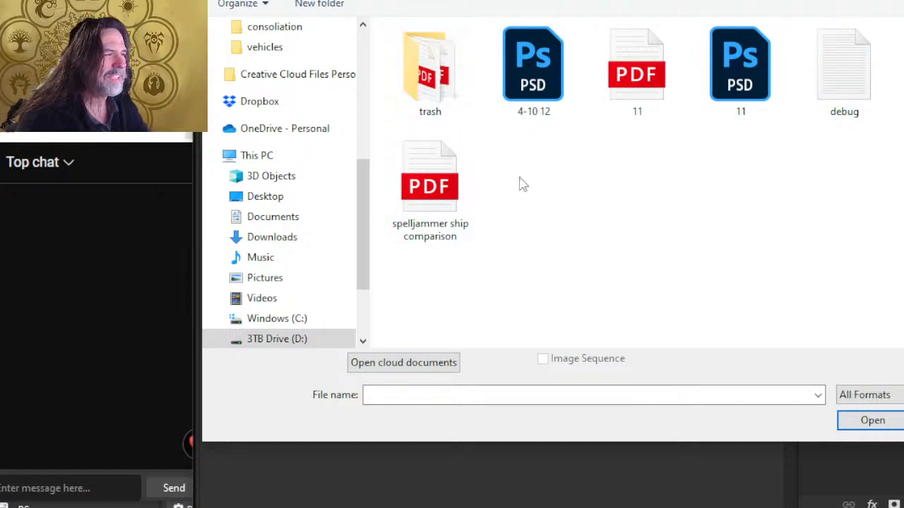
double_click(550, 103)
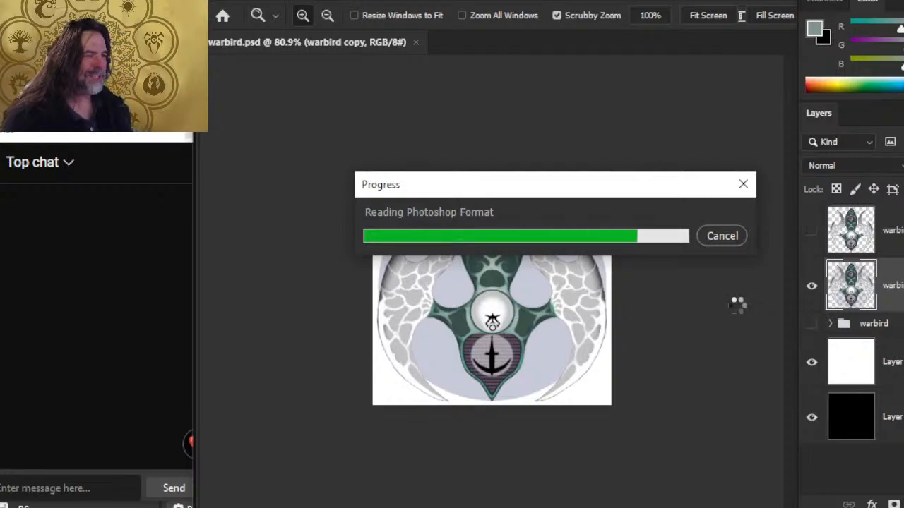
Step: Look back through the SCE Layout document in Word from the scale illustrations to the craft tokens and vessel statistics tables
key(alt+Tab)
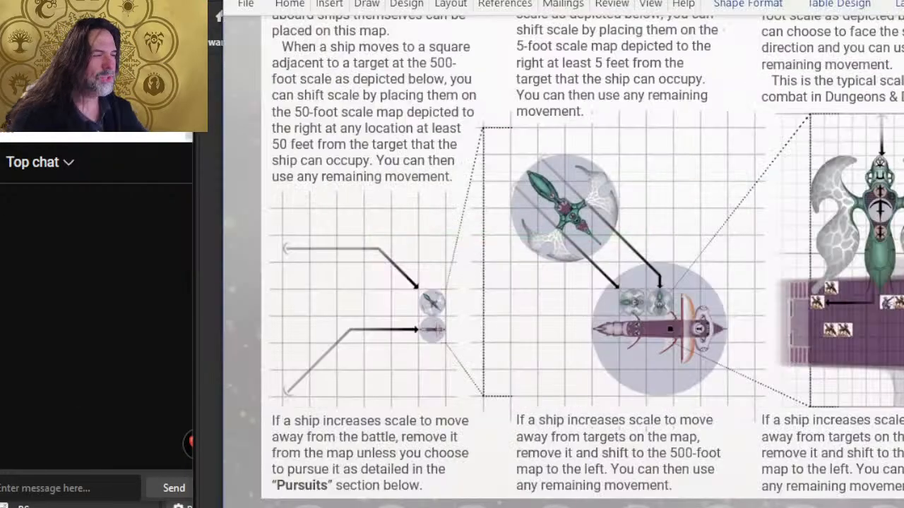
scroll(348, 135, down, 5)
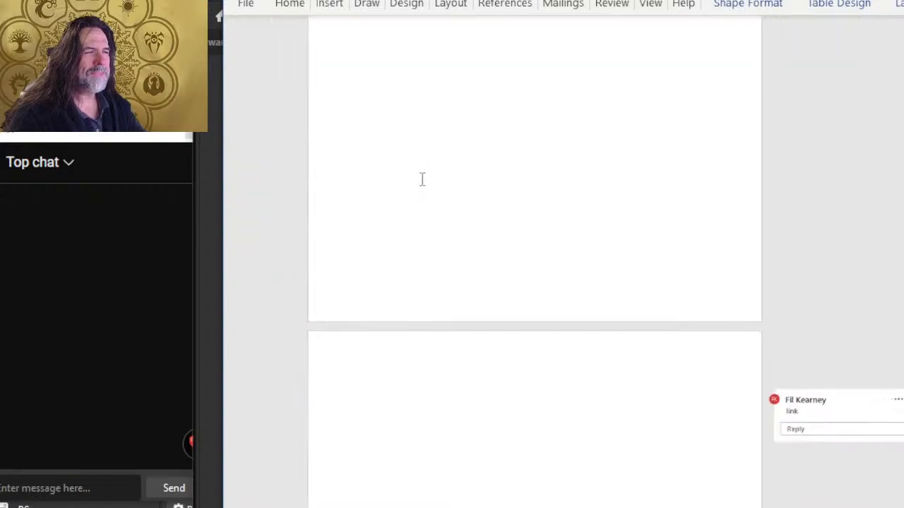
scroll(463, 206, up, 15)
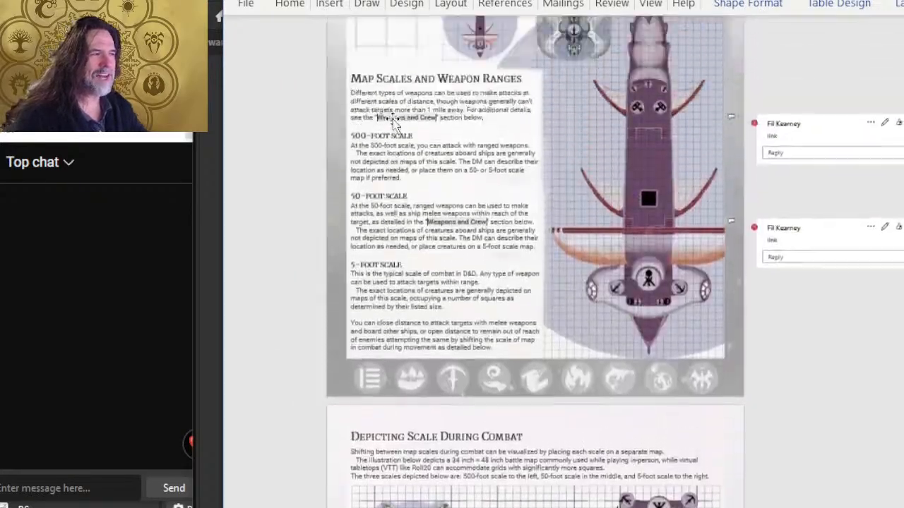
scroll(394, 118, up, 15)
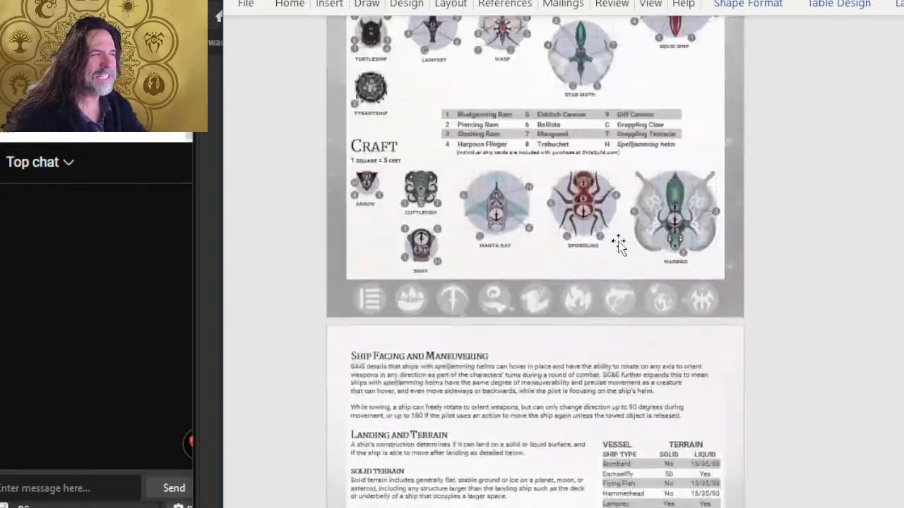
scroll(567, 197, up, 10)
Step: Close the duplicate Notepad window of the updates notes among the open windows
key(alt+Tab)
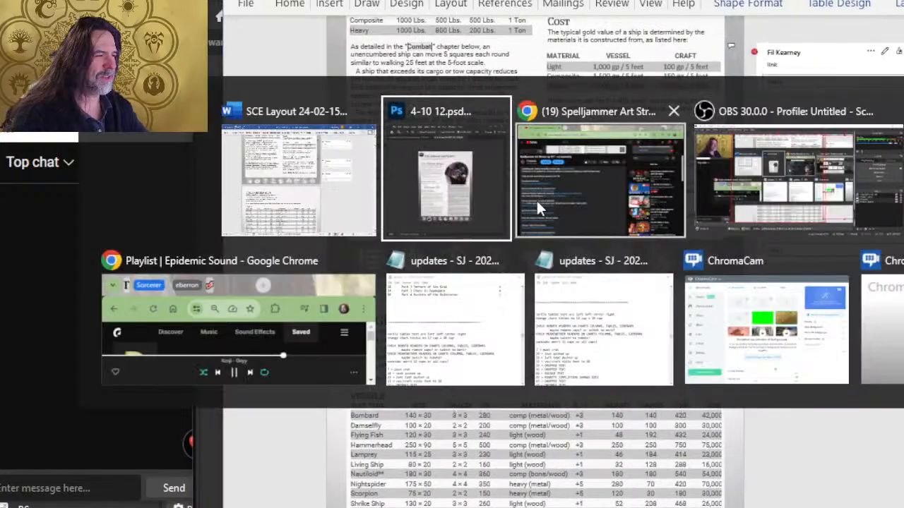
key(Tab)
key(Tab)
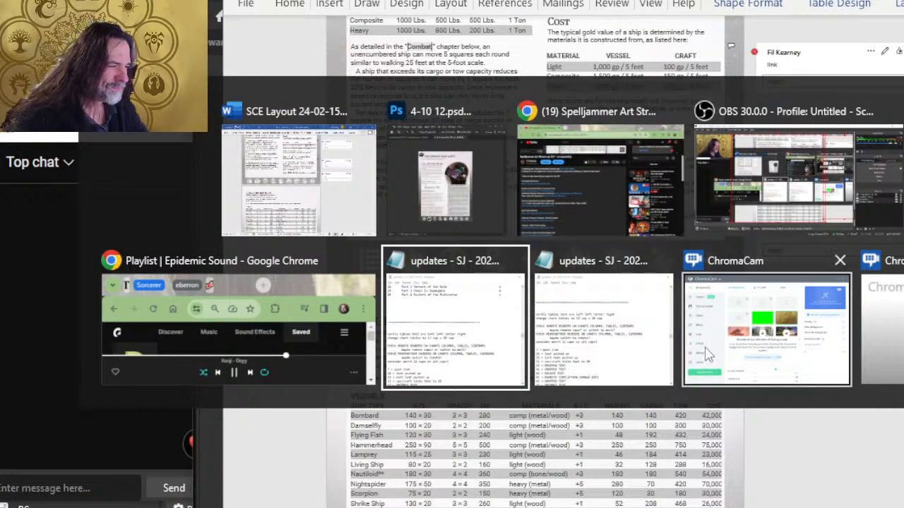
click(661, 262)
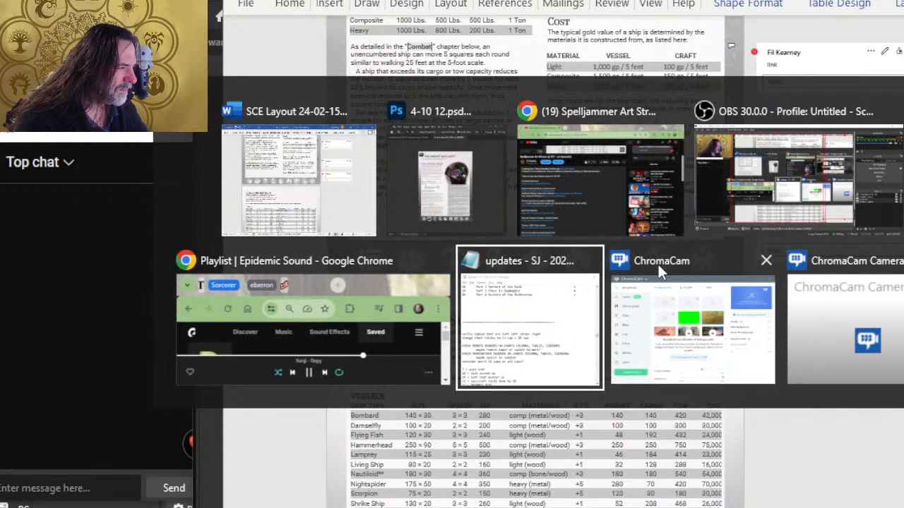
Step: Switch to the "updates - SJ - 2023-04-20" notes in Notepad and examine the heading outline from Introduction through Combat to Ship Roles
scroll(355, 338, up, 20)
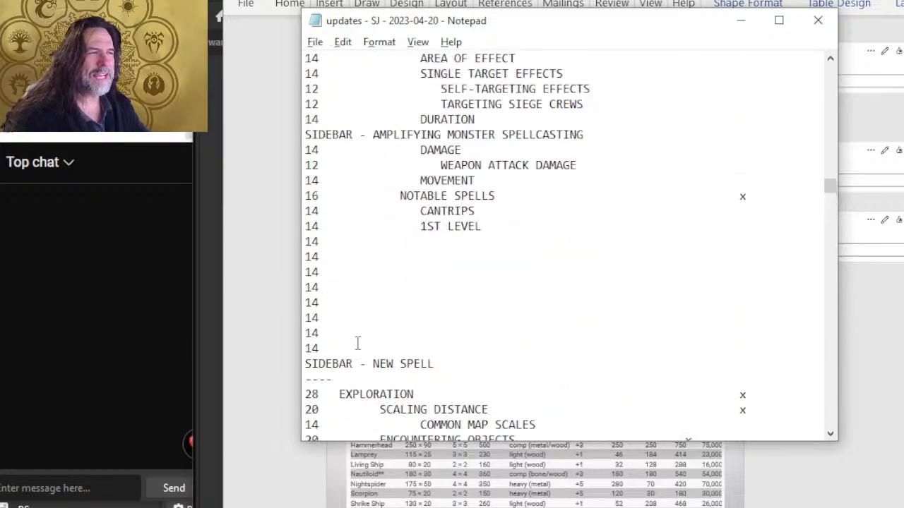
scroll(354, 338, up, 5)
scroll(240, 226, up, 5)
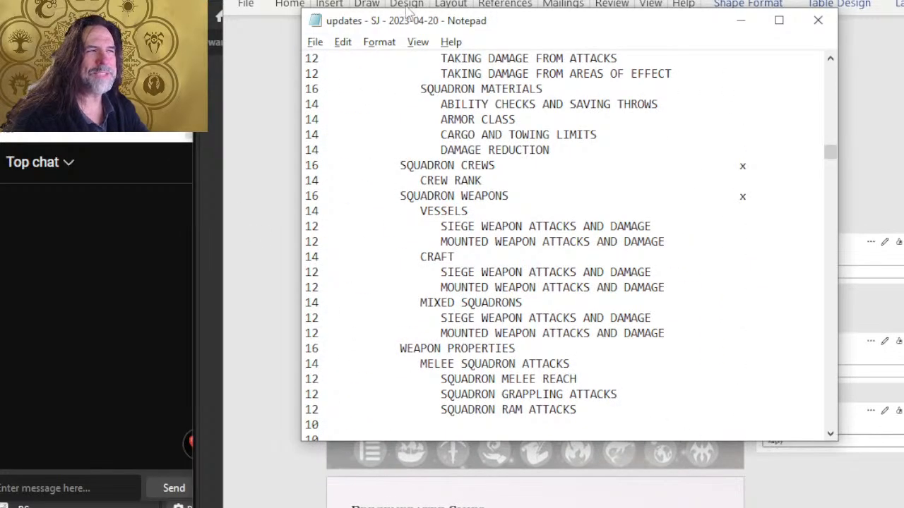
scroll(510, 152, up, 20)
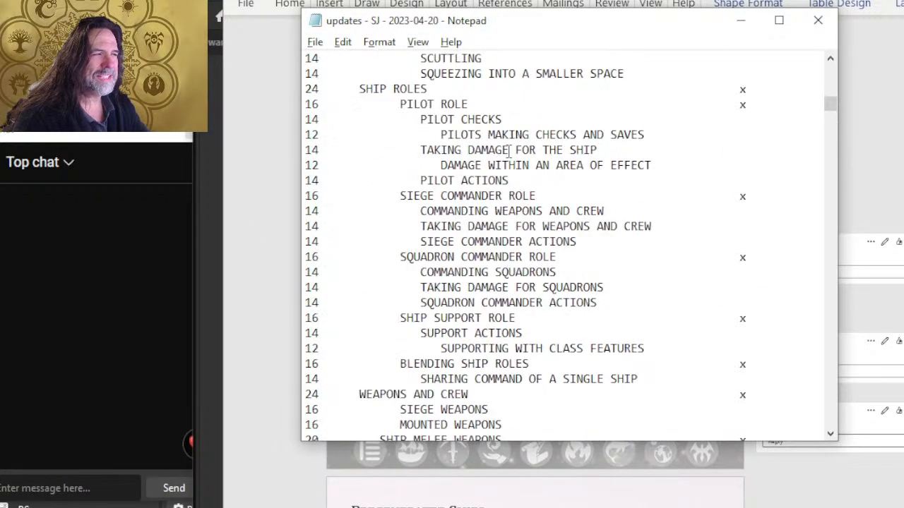
scroll(510, 152, up, 7)
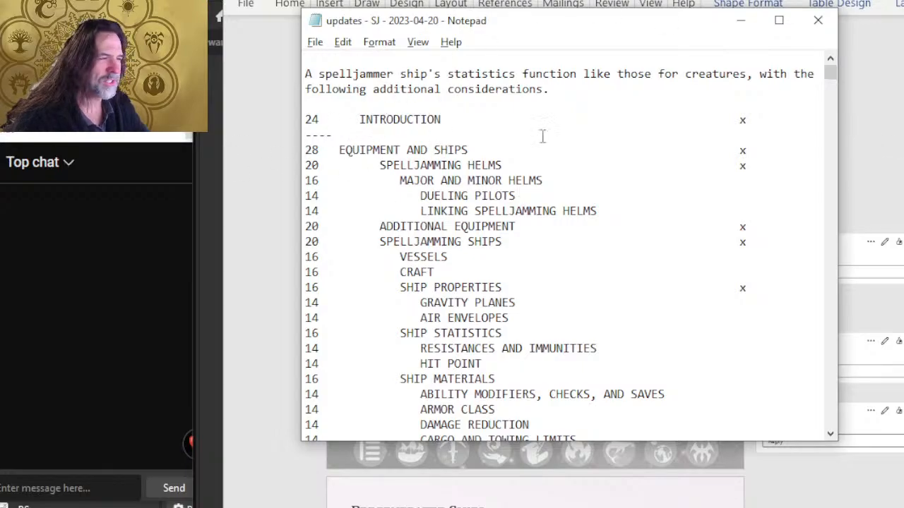
scroll(542, 137, down, 8)
scroll(520, 146, up, 8)
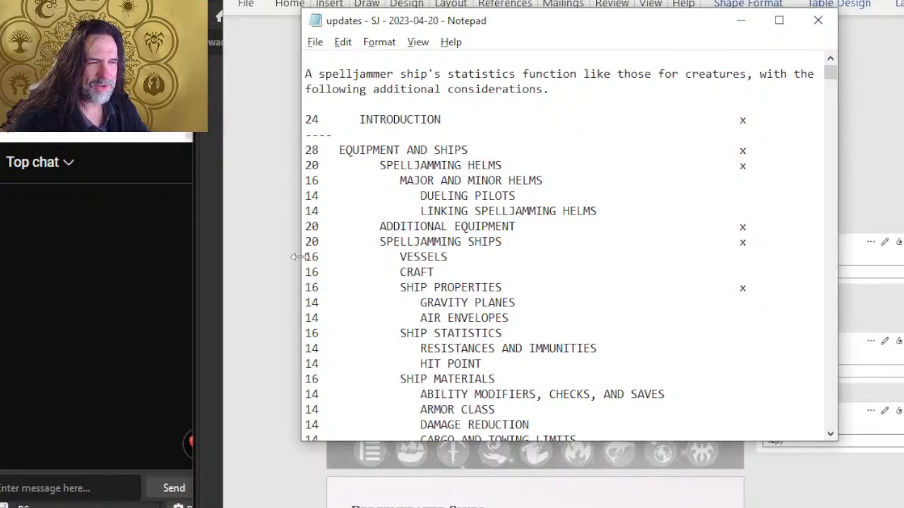
scroll(314, 266, down, 8)
scroll(315, 267, down, 2)
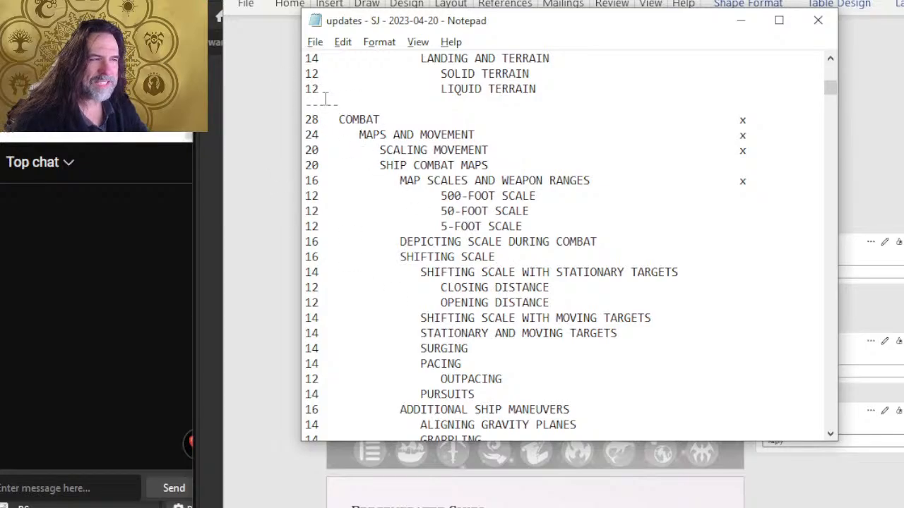
scroll(470, 260, down, 5)
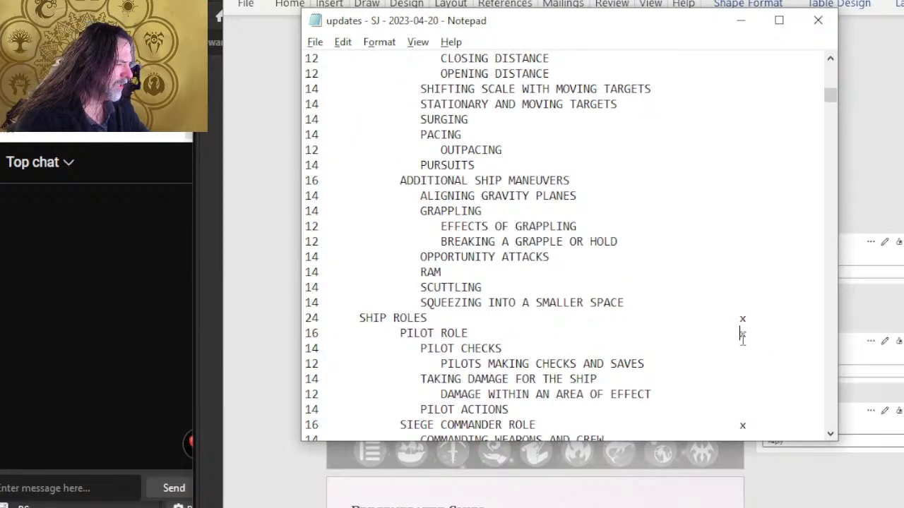
Step: Return to the SCE Layout document in Word and examine its Table of Content page at a larger zoom
key(alt+Tab)
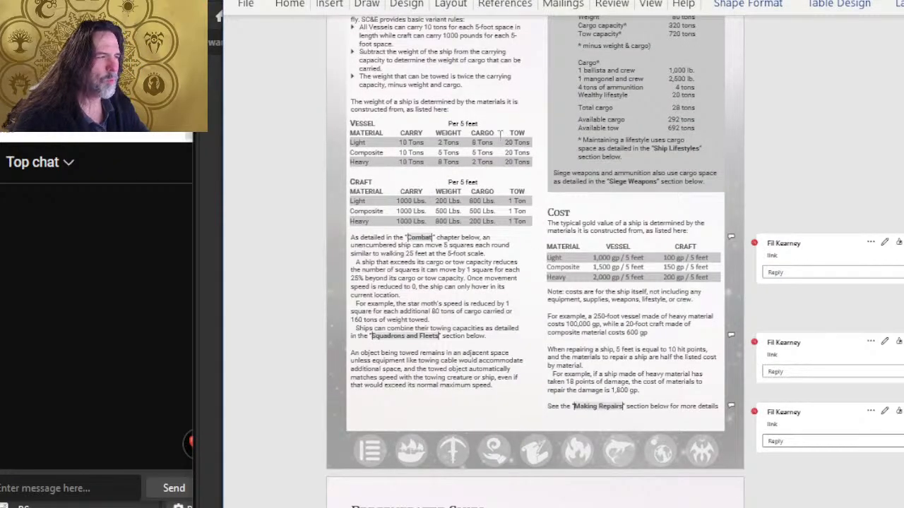
scroll(498, 133, up, 20)
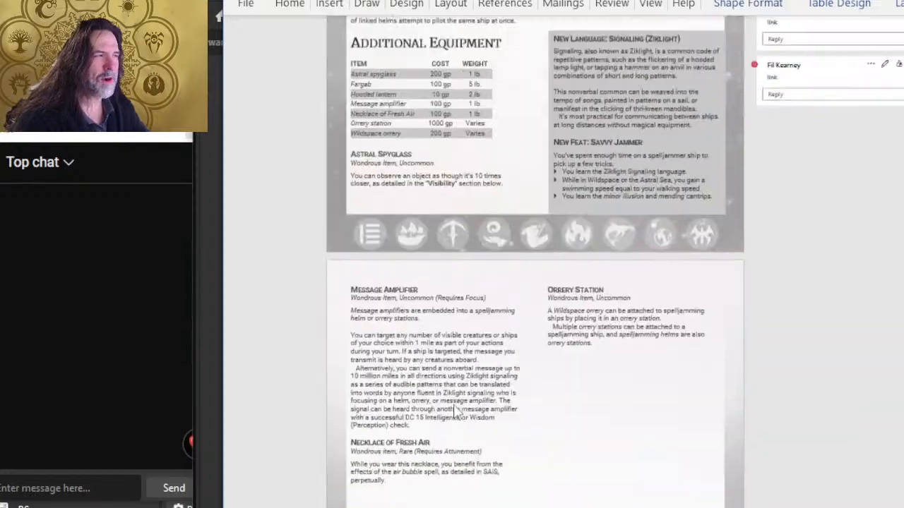
scroll(458, 414, up, 20)
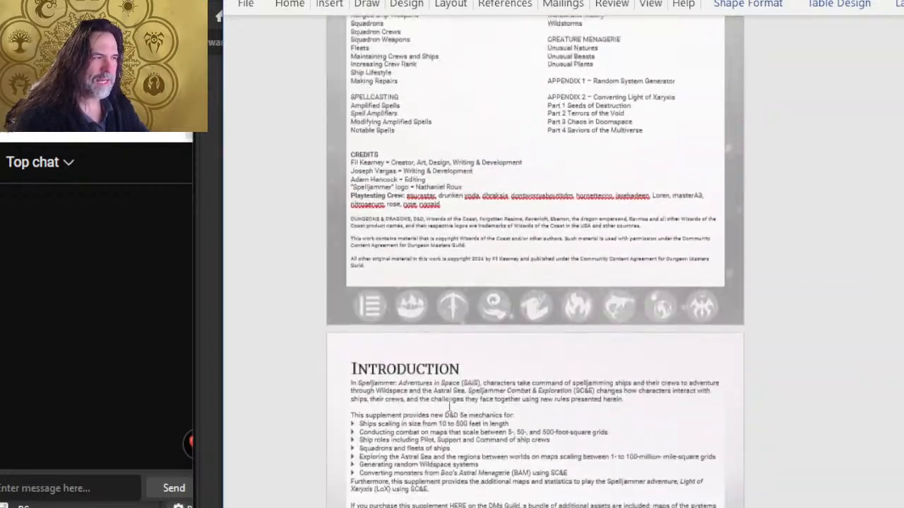
scroll(447, 404, up, 15)
scroll(445, 402, down, 8)
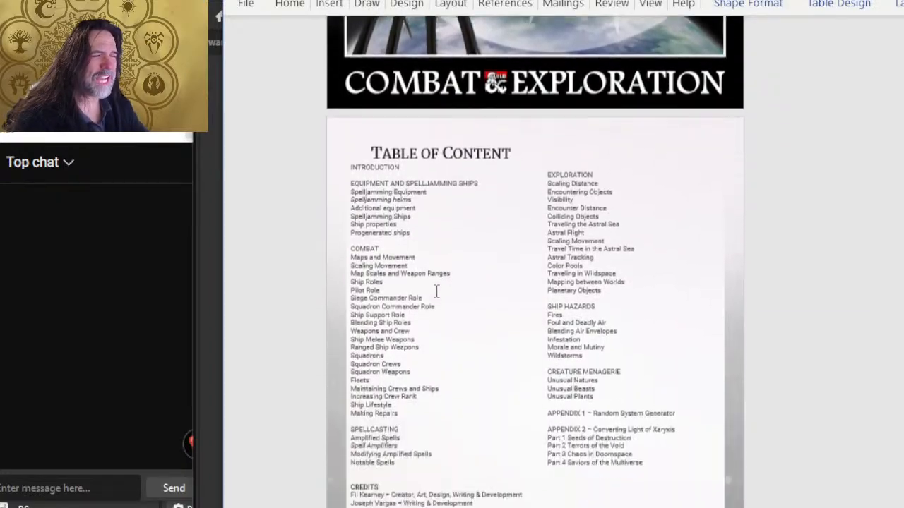
scroll(436, 291, down, 2)
ctrl+scroll(449, 232, up, 3)
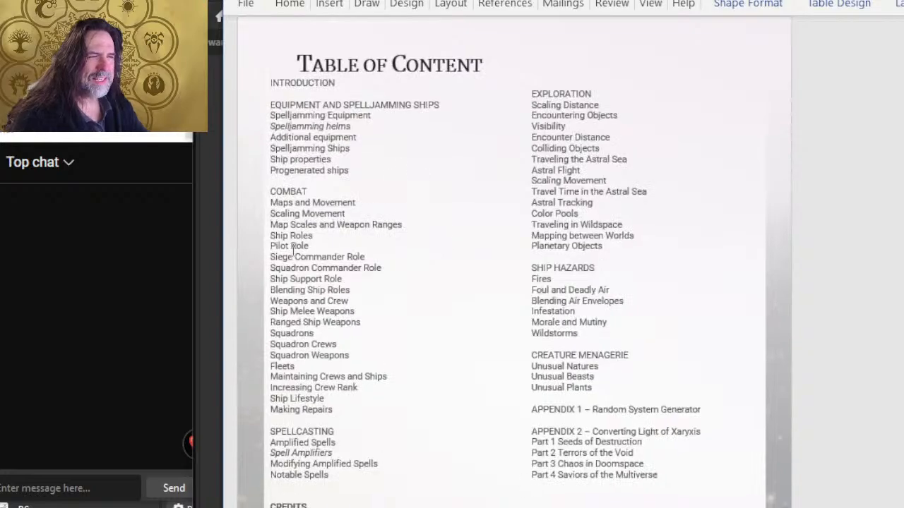
scroll(292, 248, down, 2)
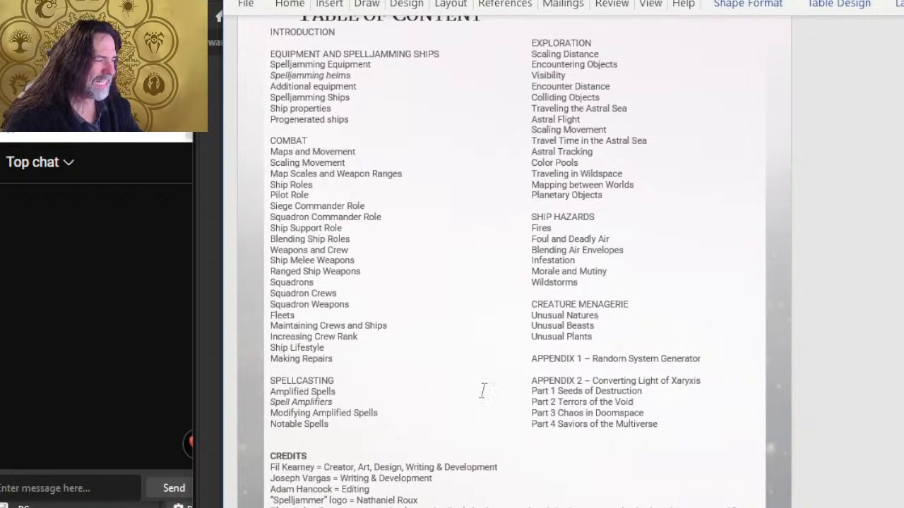
Step: Go back to the Notepad outline and highlight the headings from COMBAT down to SCALING MOVEMENT
key(alt+Tab)
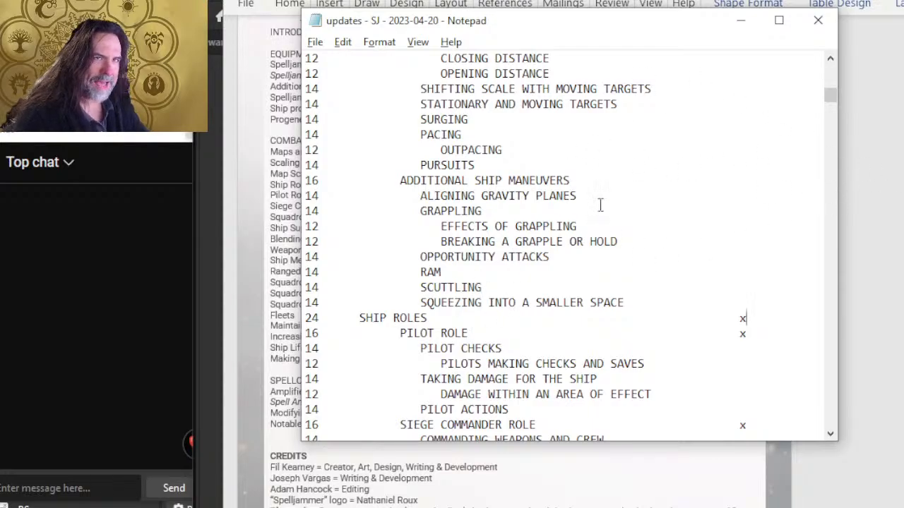
key(alt+Tab)
key(alt+Tab)
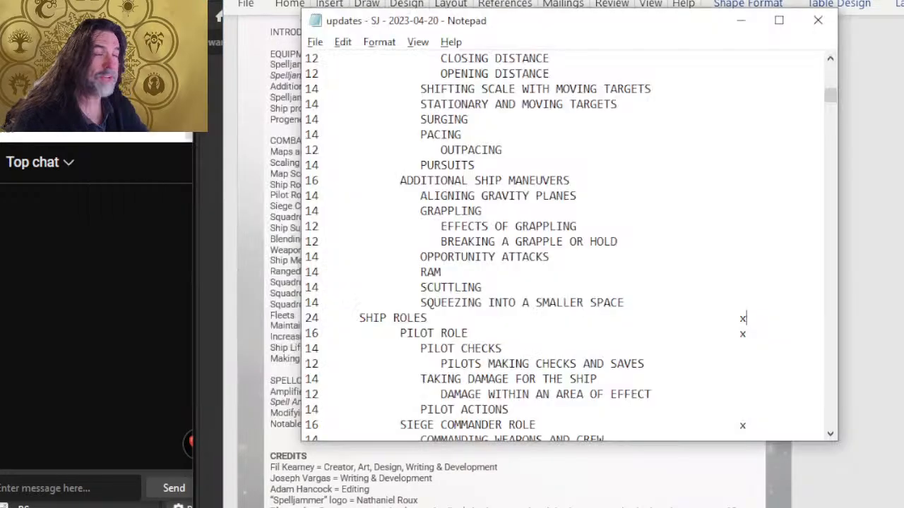
scroll(712, 56, up, 5)
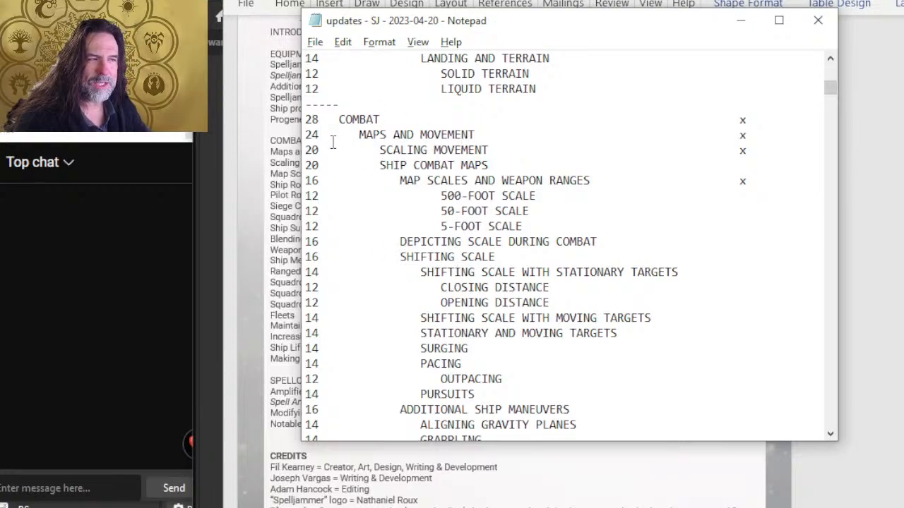
drag(374, 165, 381, 96)
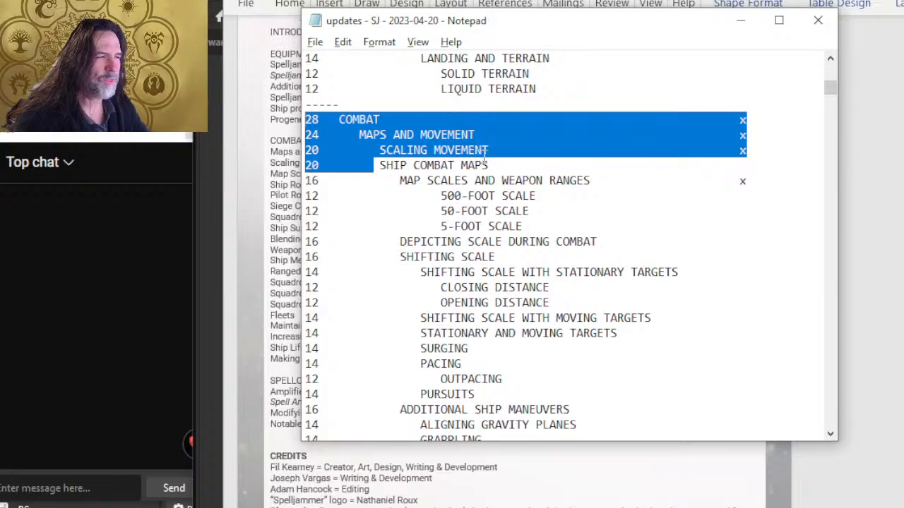
Step: Compare with the Table of Content in Word, and highlight the Notepad outline's headings from Scaling Movement into the ship maneuvers
key(alt+Tab)
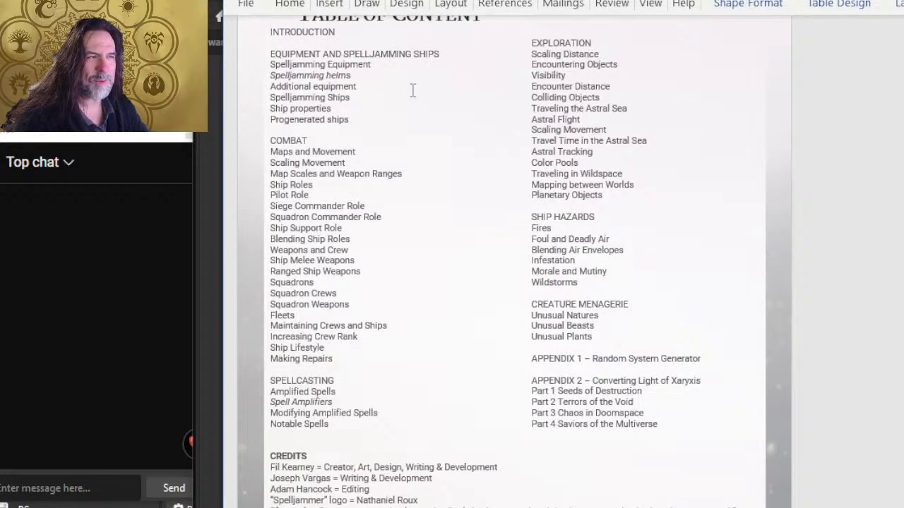
scroll(413, 90, up, 3)
scroll(425, 115, down, 2)
key(alt+Tab)
scroll(486, 180, down, 2)
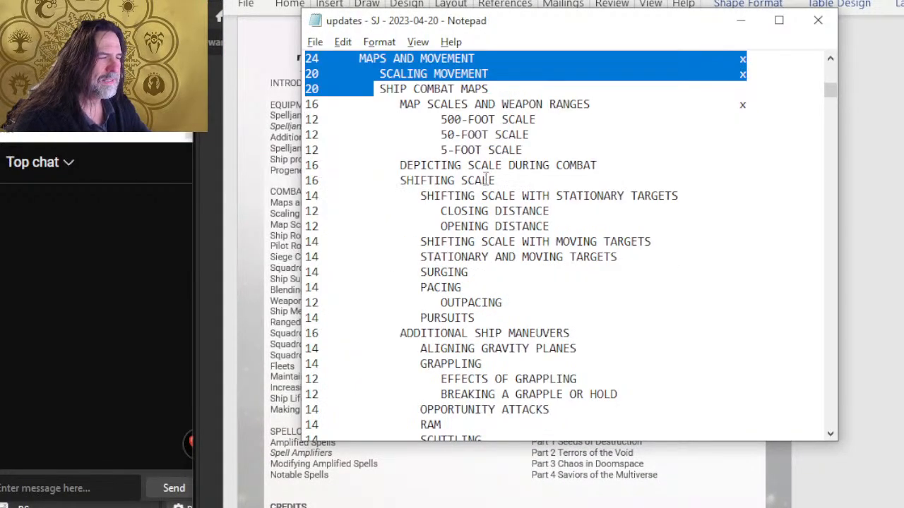
drag(464, 76, 503, 191)
scroll(503, 185, up, 2)
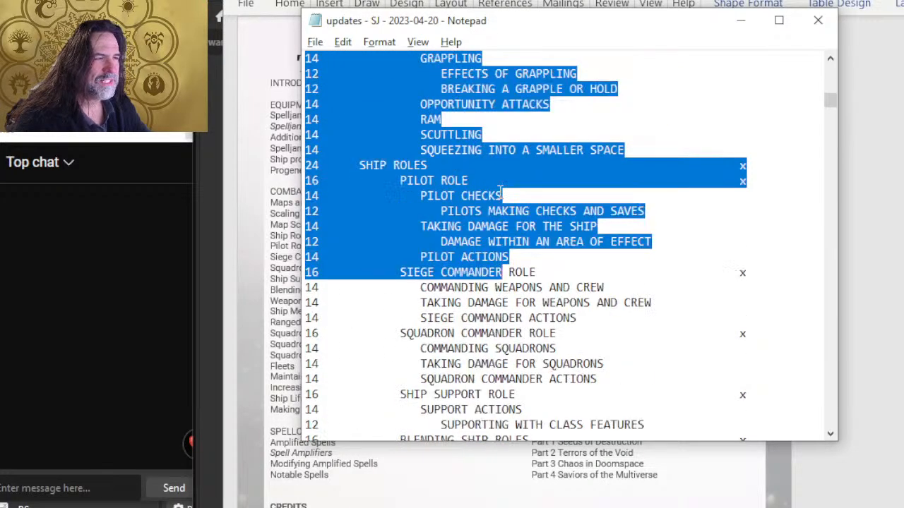
Step: Return to the Table of Content in Word, place the cursor in the "Additional equipment" entry and open the document search
key(alt+Tab)
key(alt+Tab)
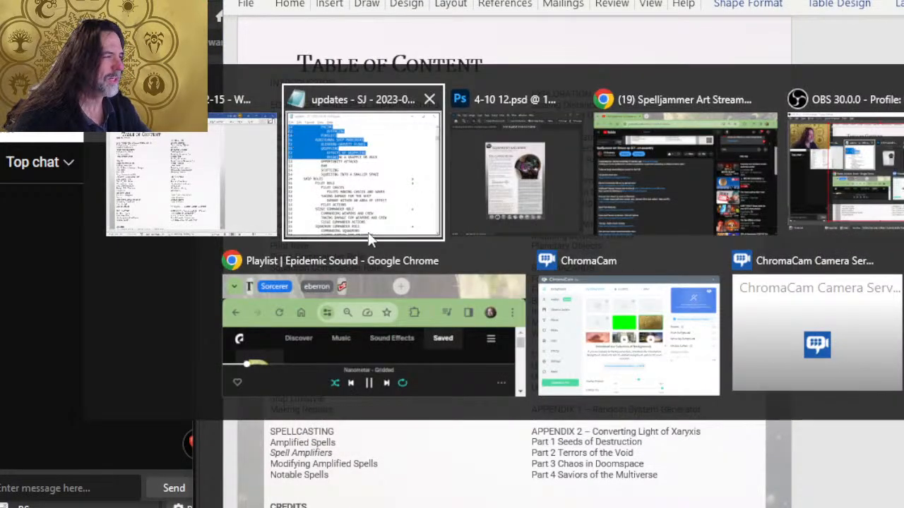
click(240, 137)
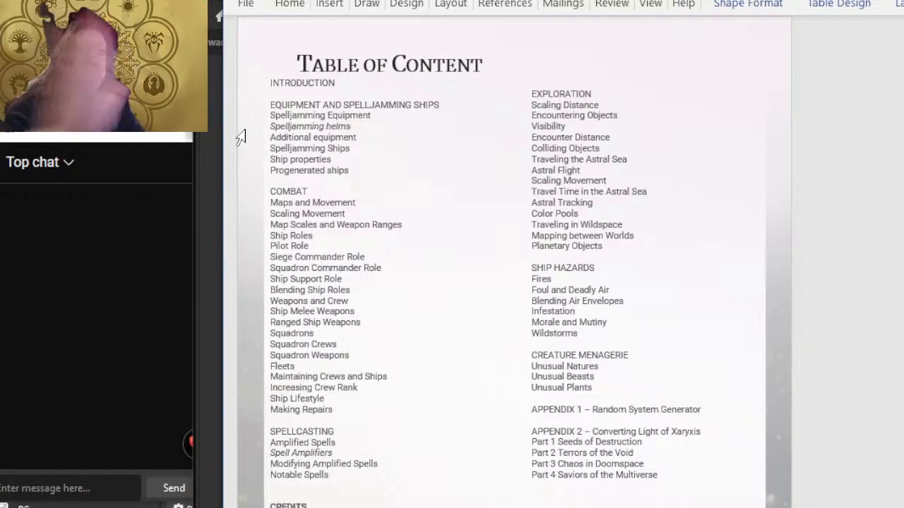
click(315, 138)
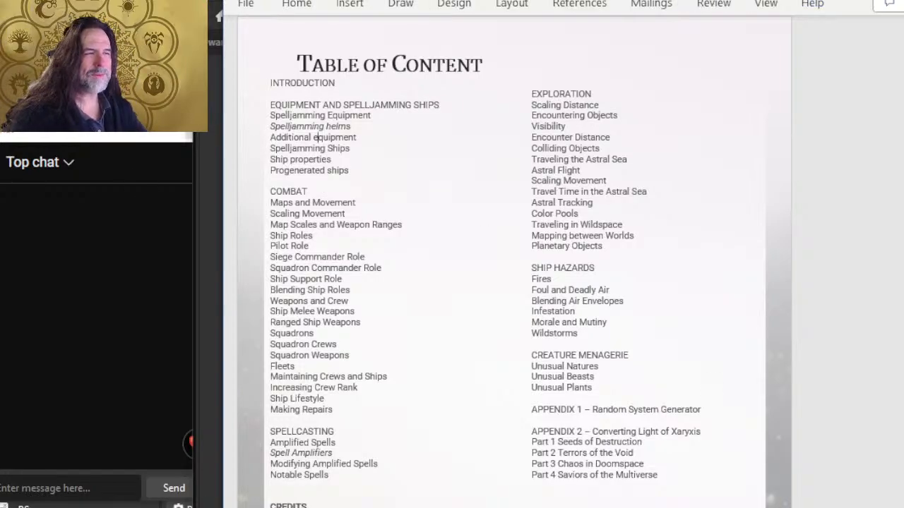
key(ctrl+f)
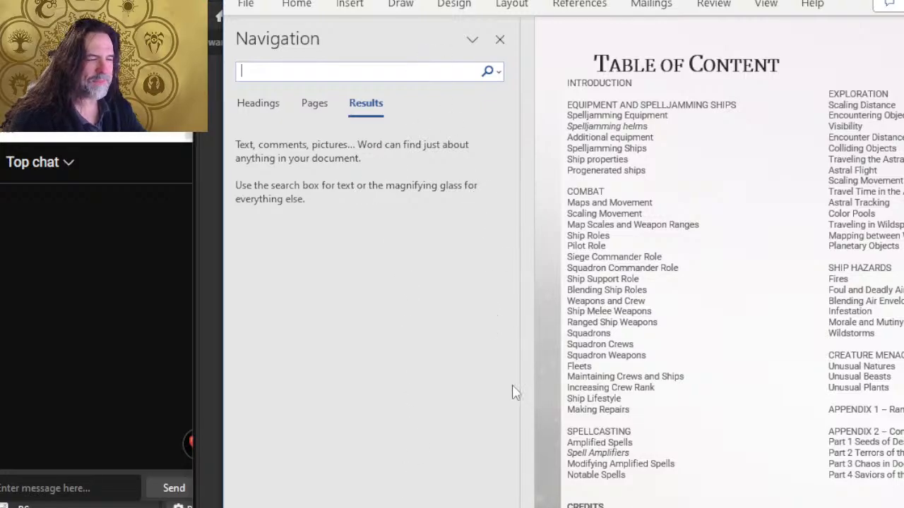
Step: Switch to the Notepad outline and review its headings from Ship Roles through Fleets and Exploration to Appendix 1
key(alt+Tab)
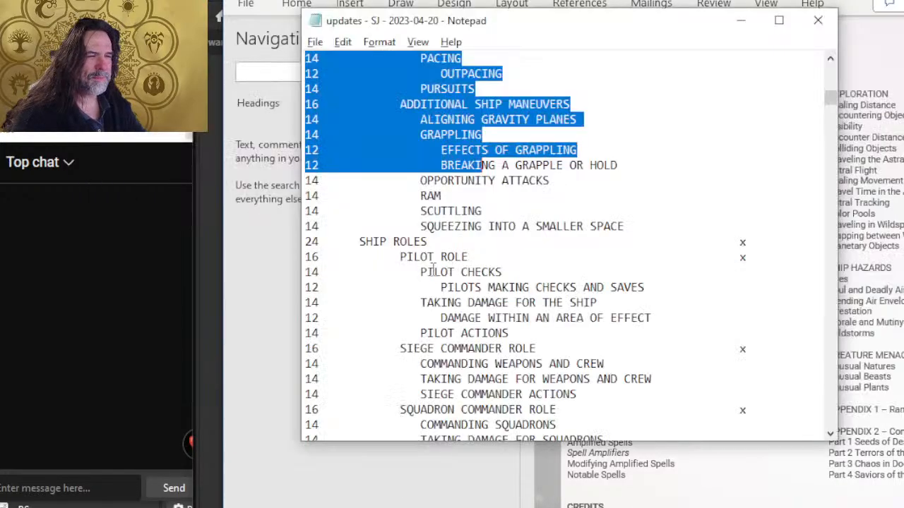
scroll(443, 192, down, 15)
scroll(443, 192, down, 20)
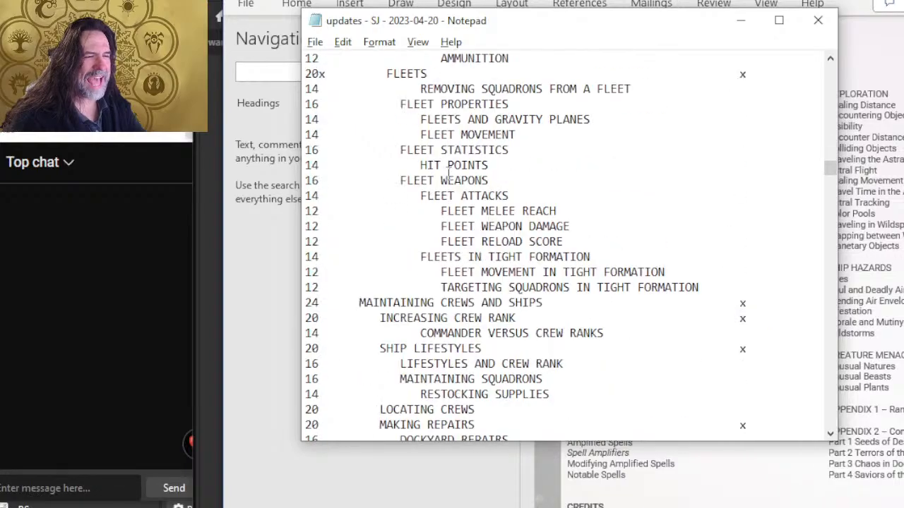
scroll(463, 154, up, 8)
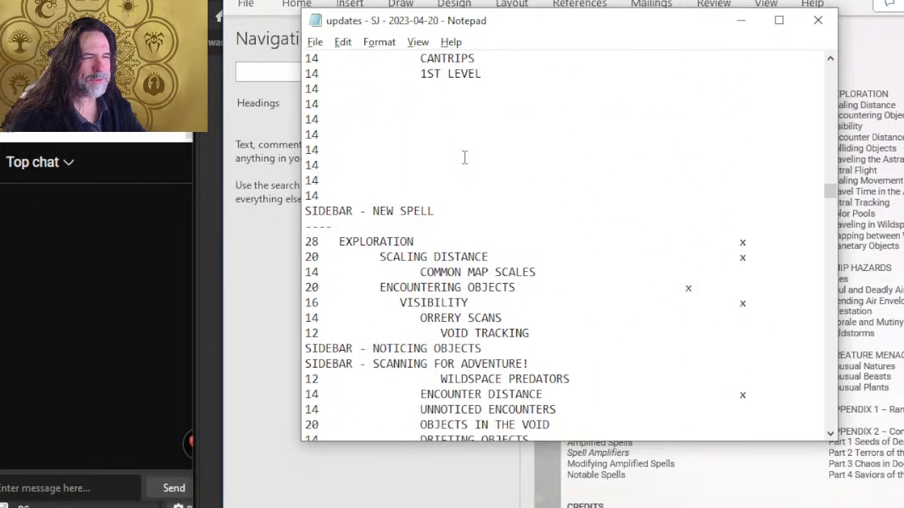
scroll(463, 154, down, 20)
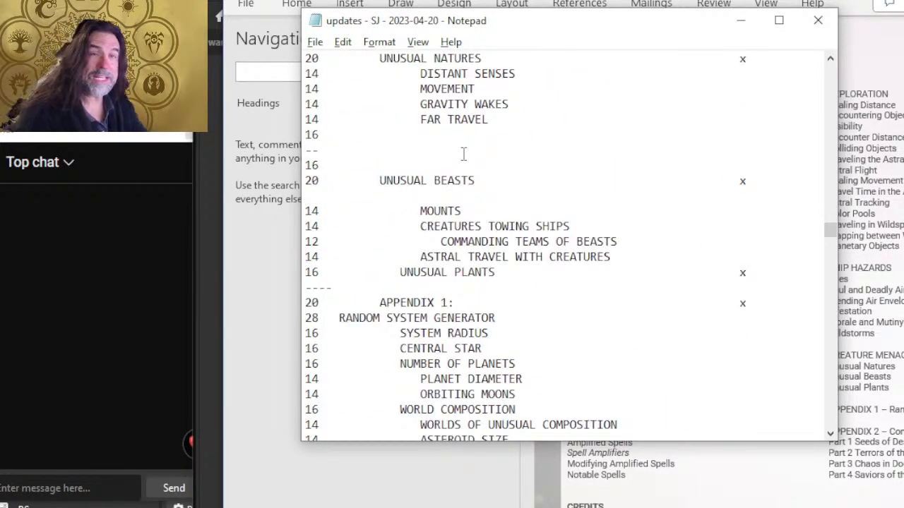
scroll(463, 154, up, 10)
Step: Return to Word, close the search pane and look through the layout from the credits to the Equipment and Ships chapter
key(alt+Tab)
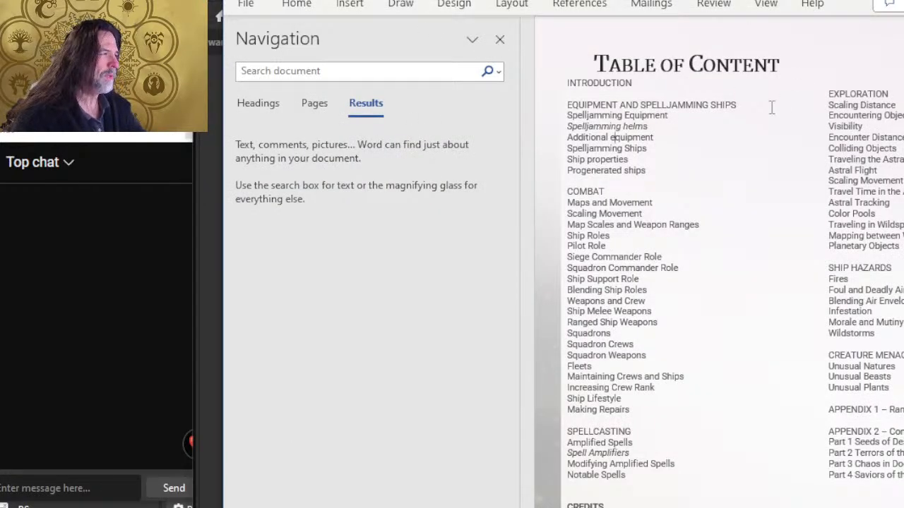
click(500, 39)
scroll(458, 166, down, 6)
scroll(466, 166, down, 12)
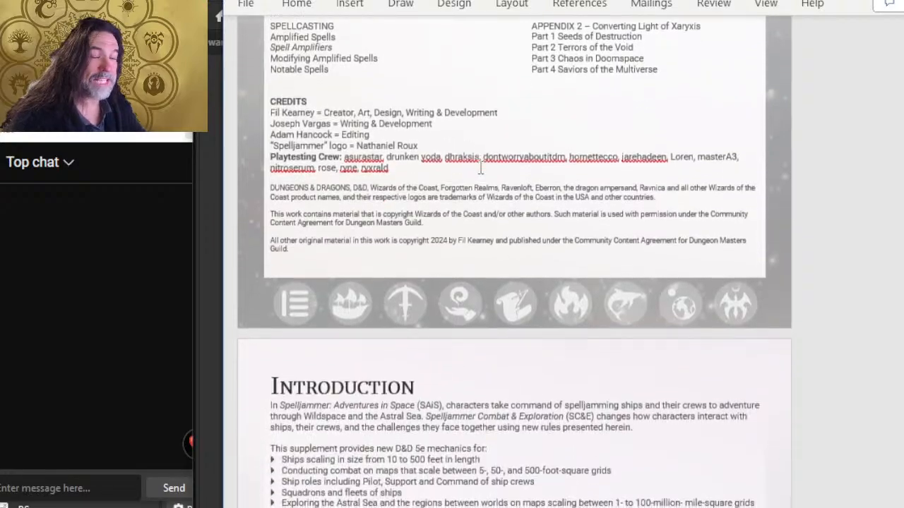
scroll(507, 157, down, 8)
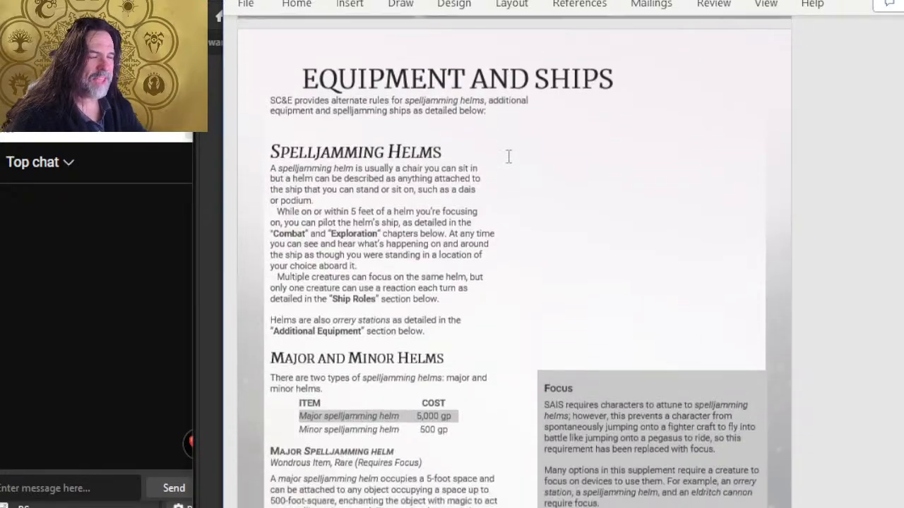
scroll(388, 196, up, 2)
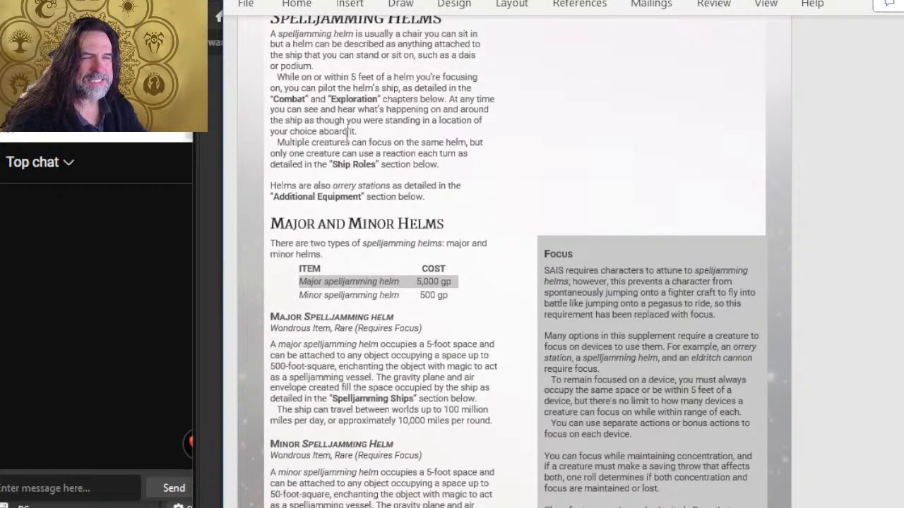
Step: Zoom in on the Spelljamming Helms section of the Word layout and read its opening paragraphs
ctrl+scroll(348, 134, up, 5)
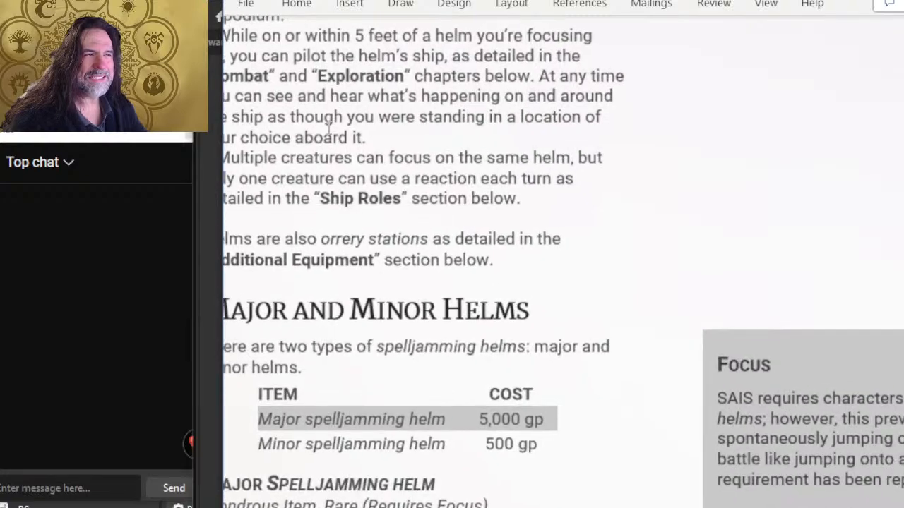
scroll(424, 282, left, 2)
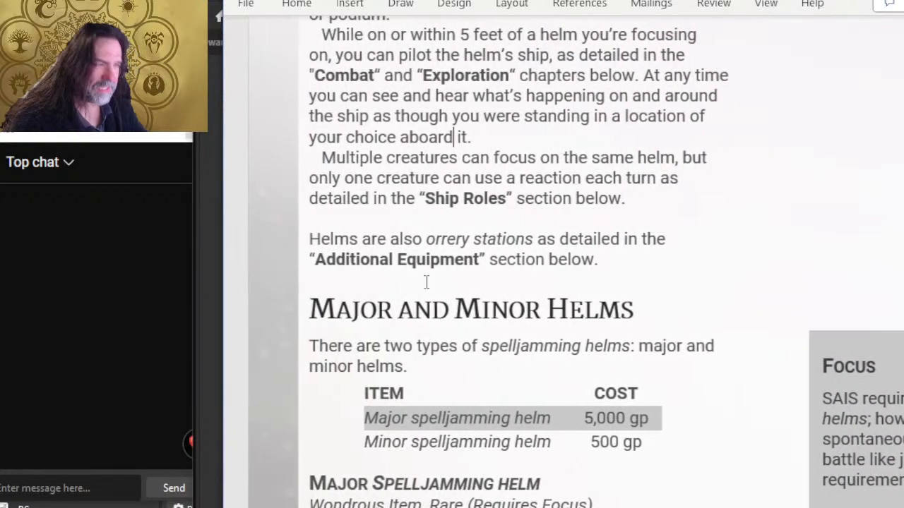
scroll(401, 242, up, 3)
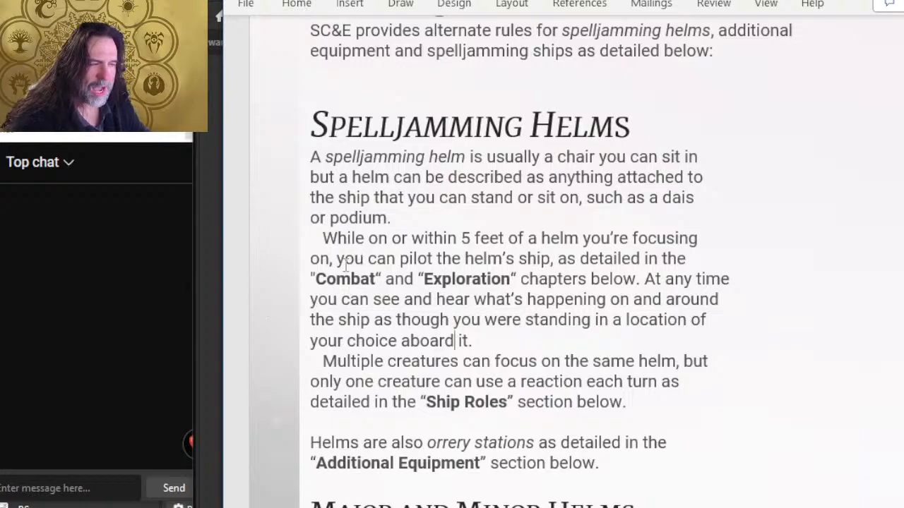
Step: Switch to the Notepad outline and highlight its combat headings through the scale-shifting entries down to Breaking a Grapple or Hold
key(alt+Tab)
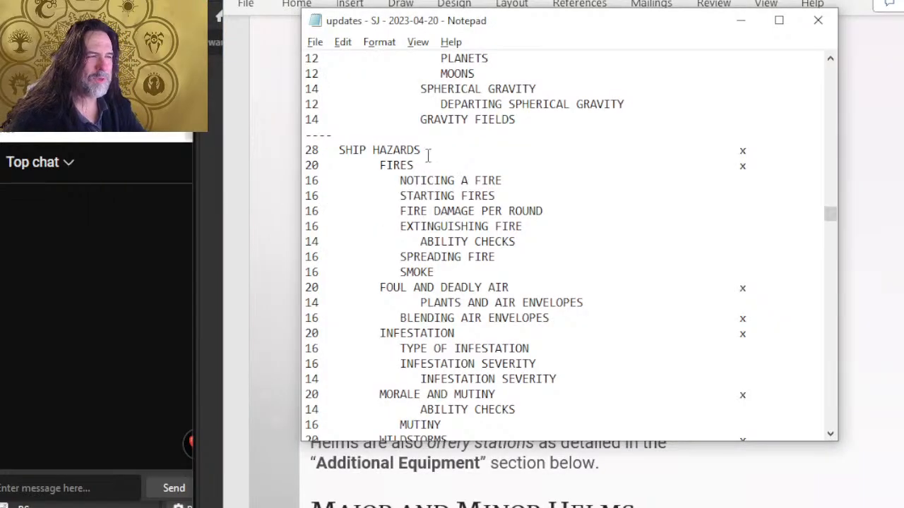
scroll(428, 155, up, 20)
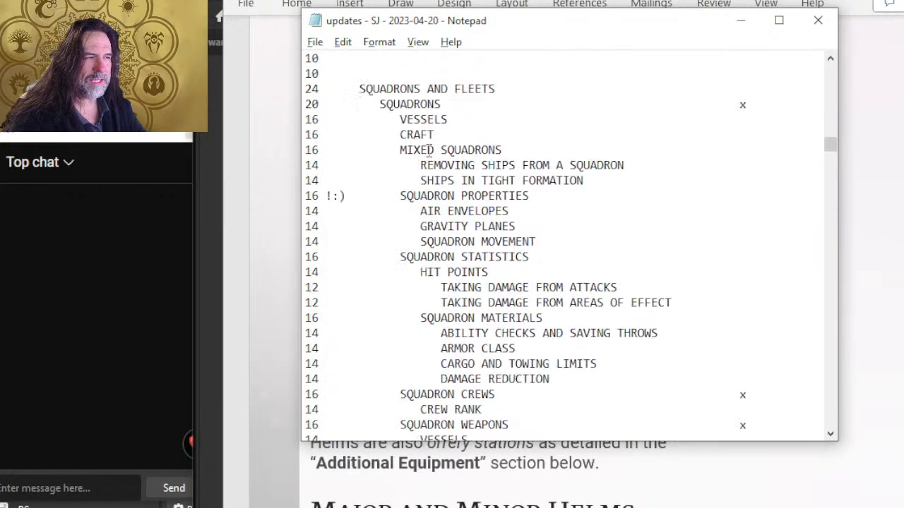
scroll(429, 149, up, 2)
click(358, 161)
scroll(403, 107, down, 20)
shift+click(482, 317)
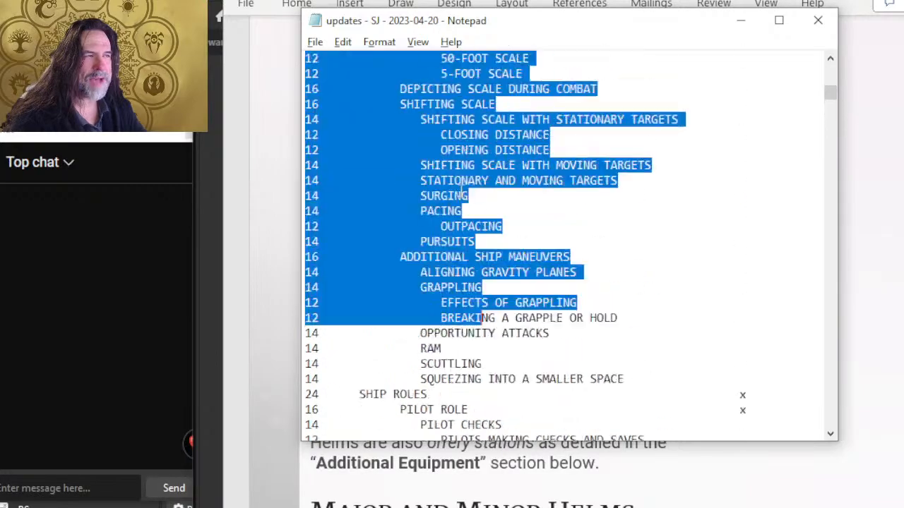
scroll(408, 155, up, 3)
Step: Return to Word and read from Spelljamming Helms through Additional Equipment and Message Amplifier to the Wildspace Orrery entry
key(alt+Tab)
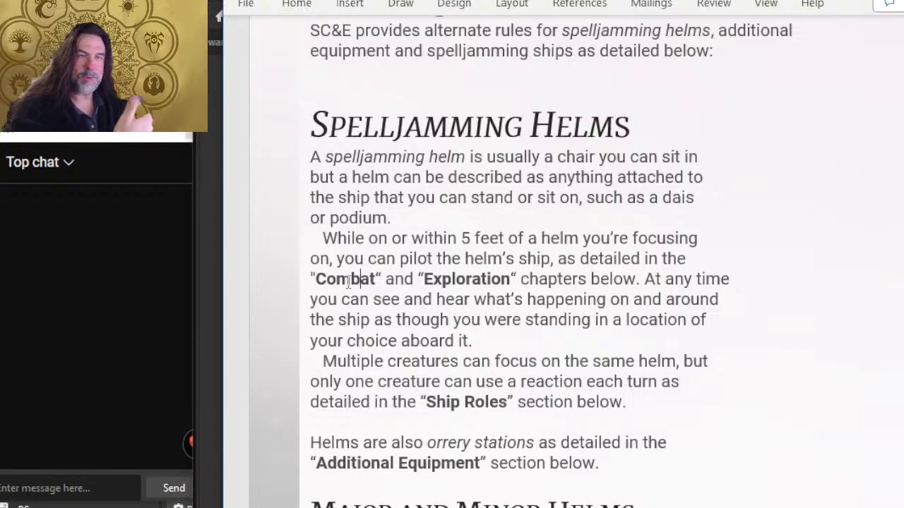
scroll(596, 259, down, 2)
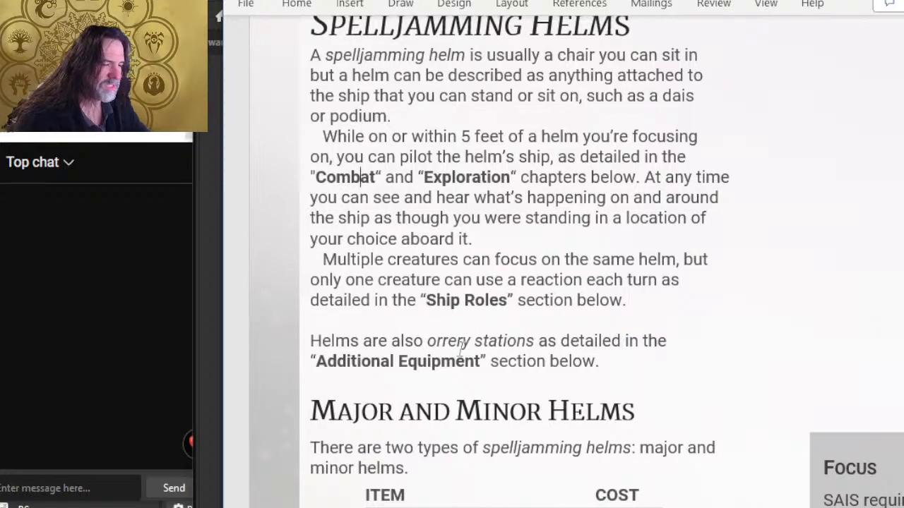
scroll(585, 296, down, 1)
scroll(569, 300, down, 20)
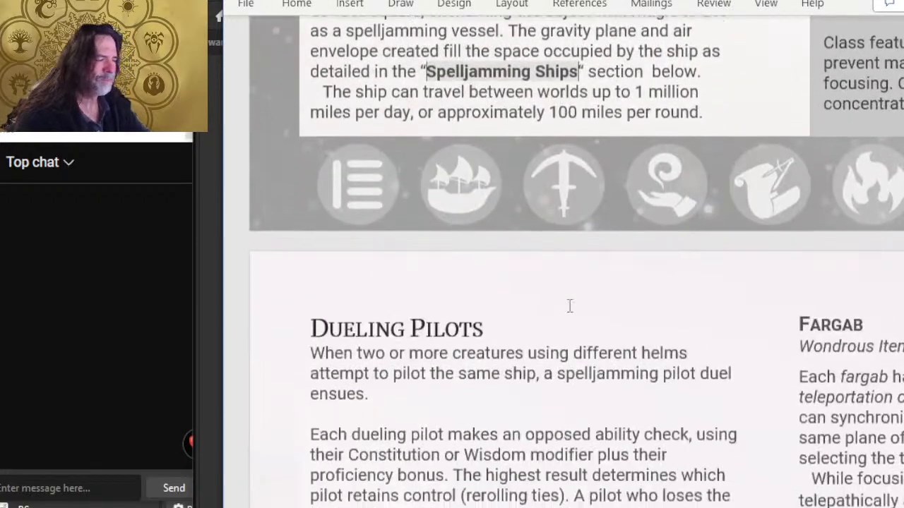
scroll(597, 302, up, 1)
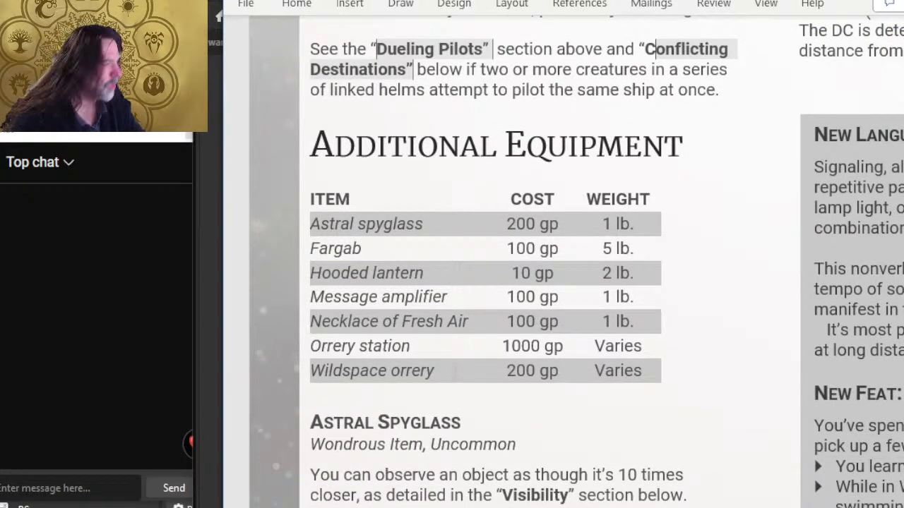
scroll(454, 374, down, 8)
scroll(456, 370, down, 1)
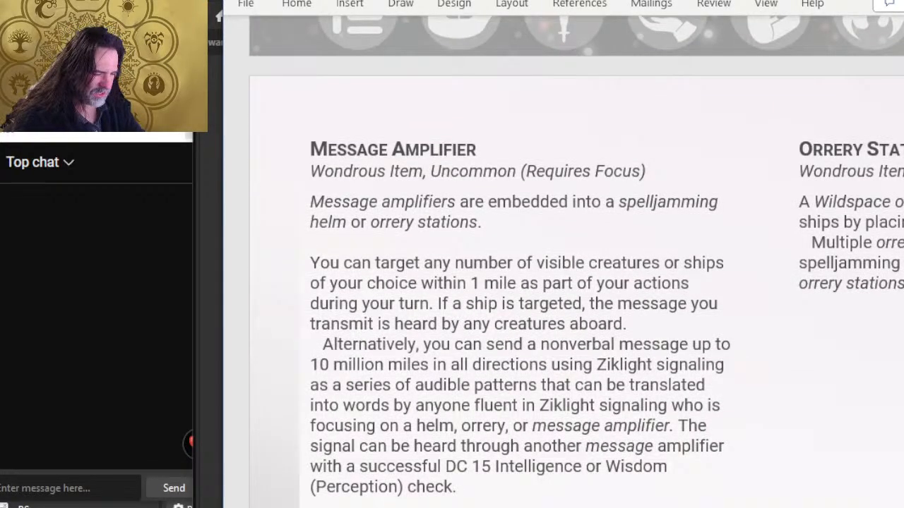
scroll(495, 335, right, 5)
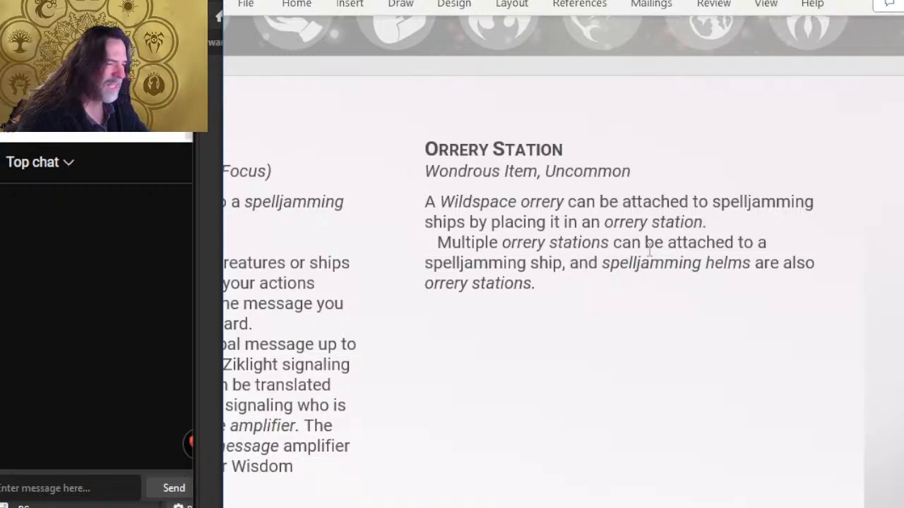
scroll(647, 251, down, 5)
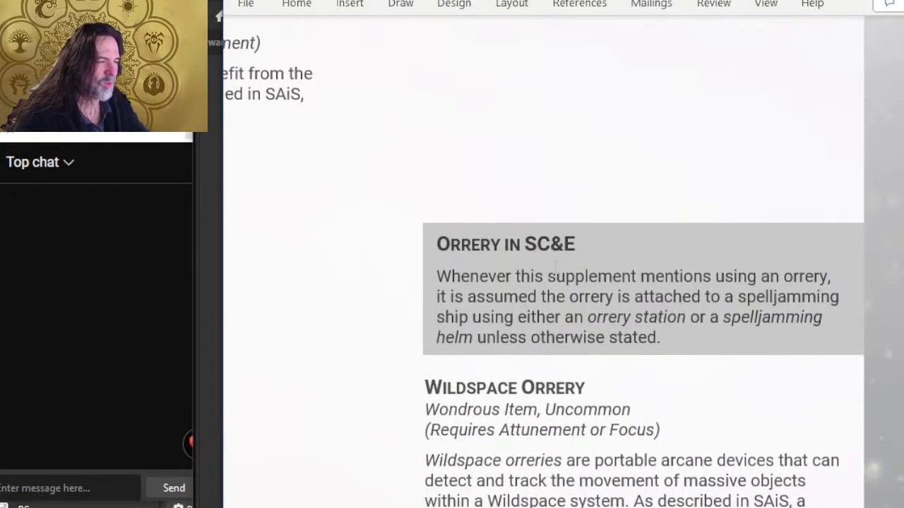
scroll(556, 270, down, 3)
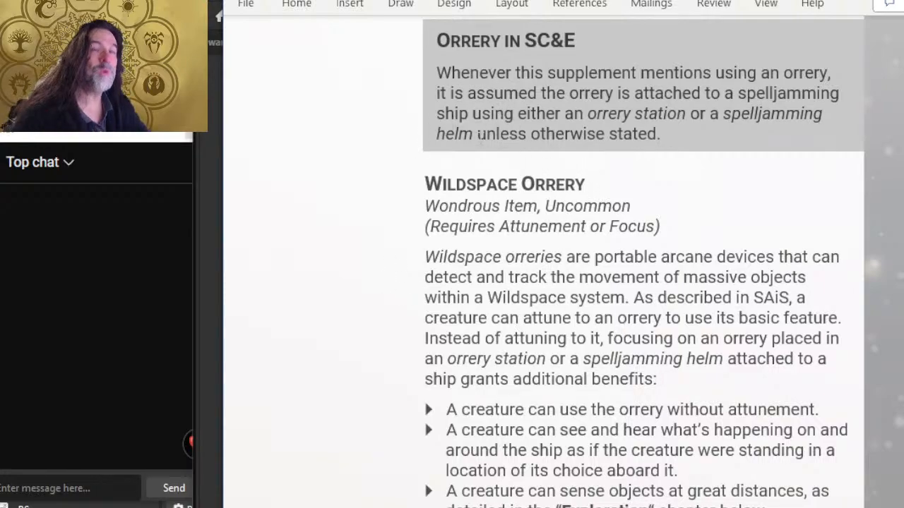
Step: Switch to the YouTube stream page to look at its description links, and return to the Word layout
key(alt+Tab)
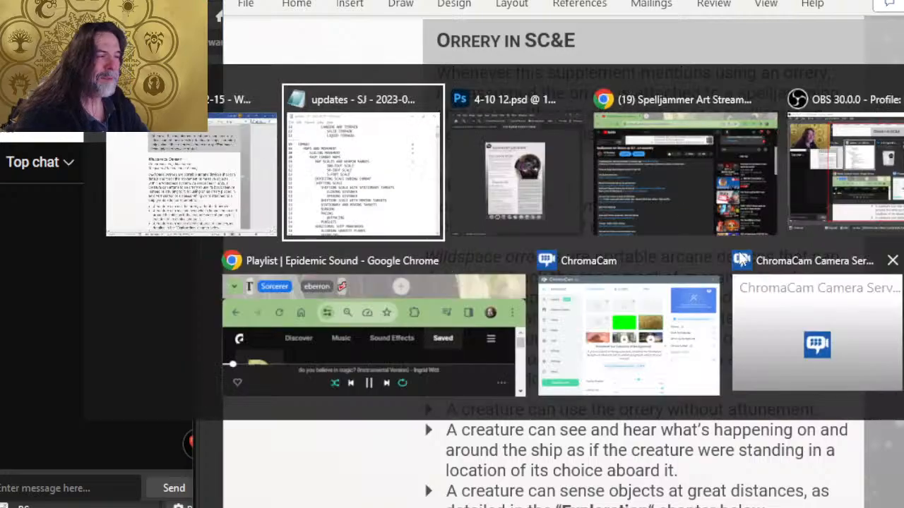
key(Tab)
key(Tab)
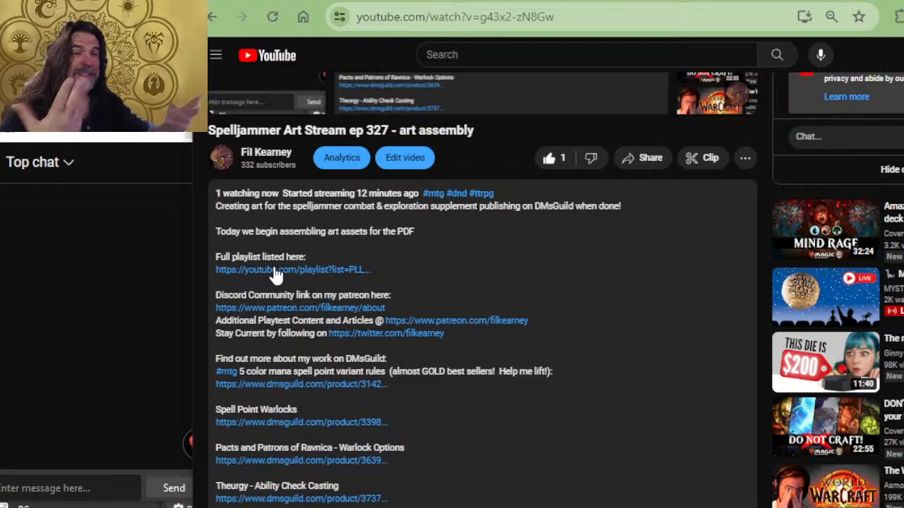
key(alt+Tab)
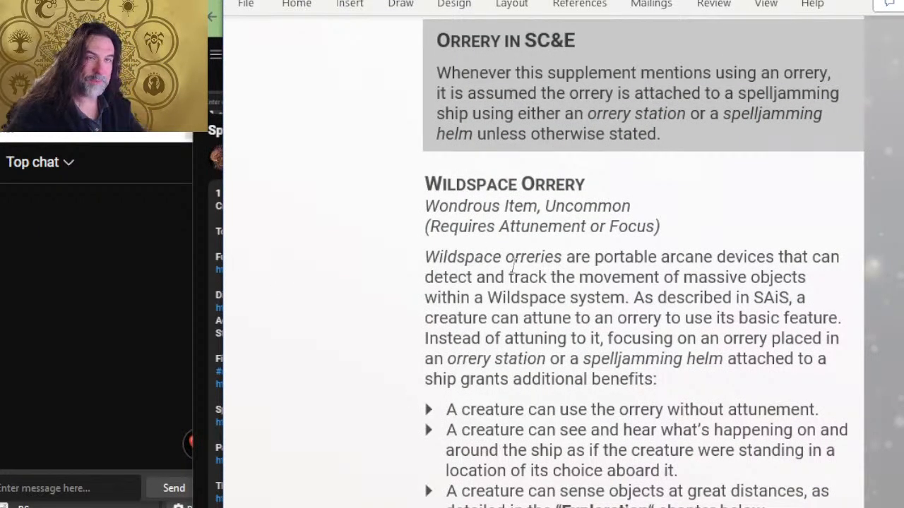
Step: Read the Wildspace Orrery benefits, place the cursor in the "Ship Roles" reference, and briefly open and close the document search
scroll(510, 265, down, 3)
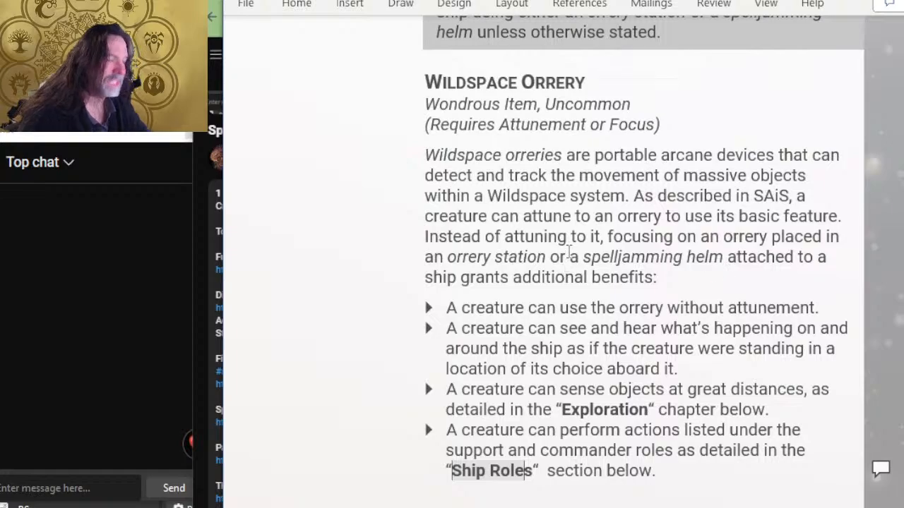
scroll(625, 199, down, 3)
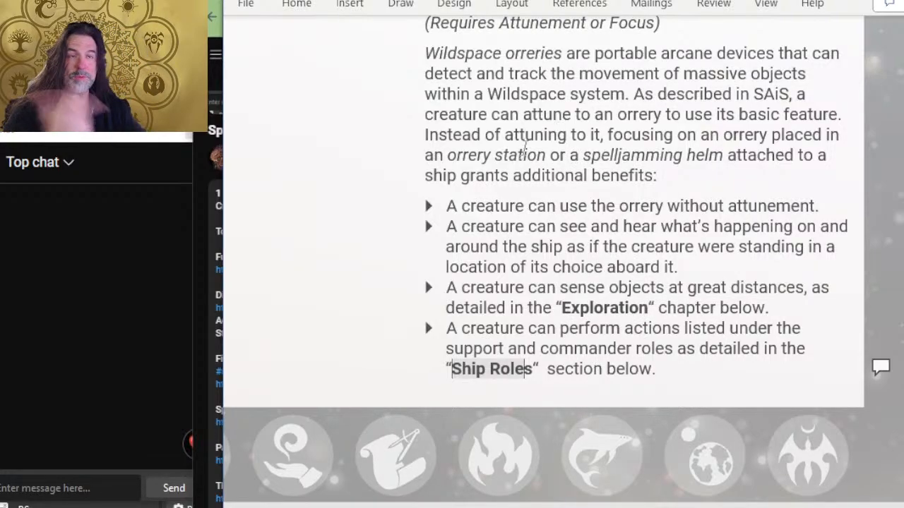
scroll(652, 199, down, 3)
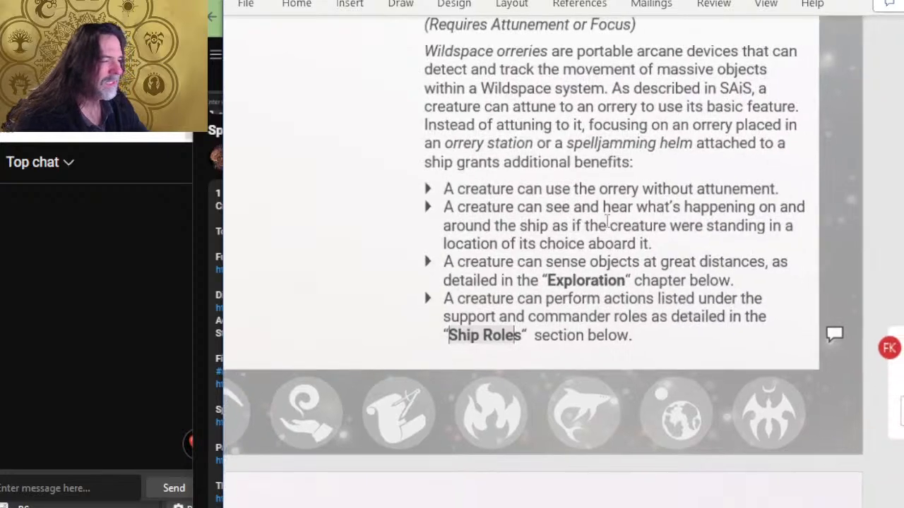
scroll(568, 263, up, 3)
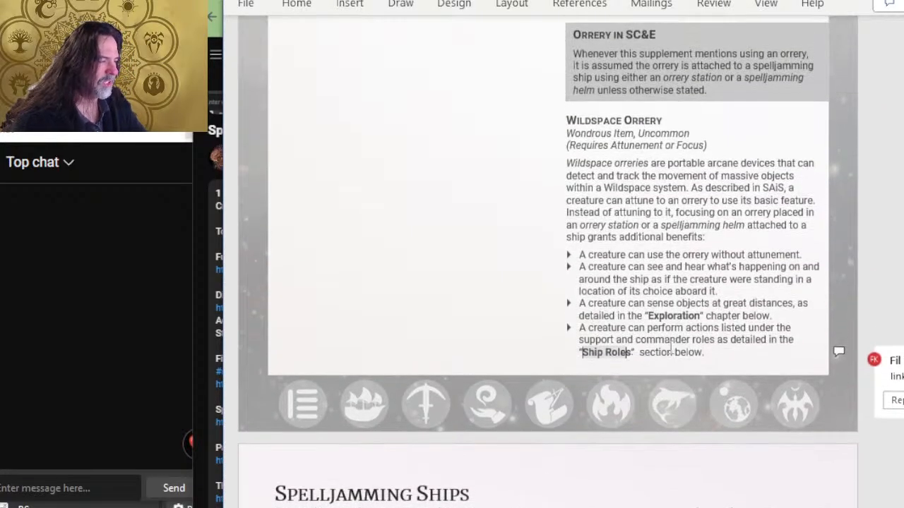
click(590, 354)
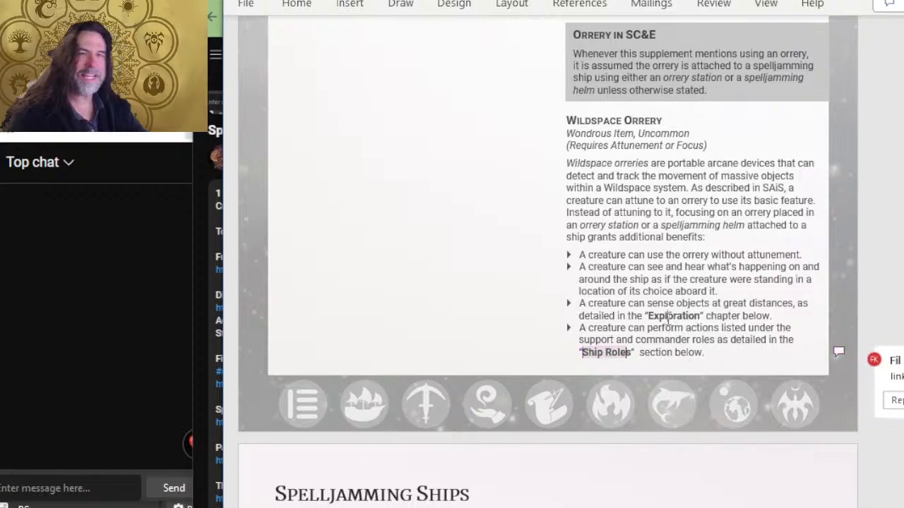
key(ctrl+f)
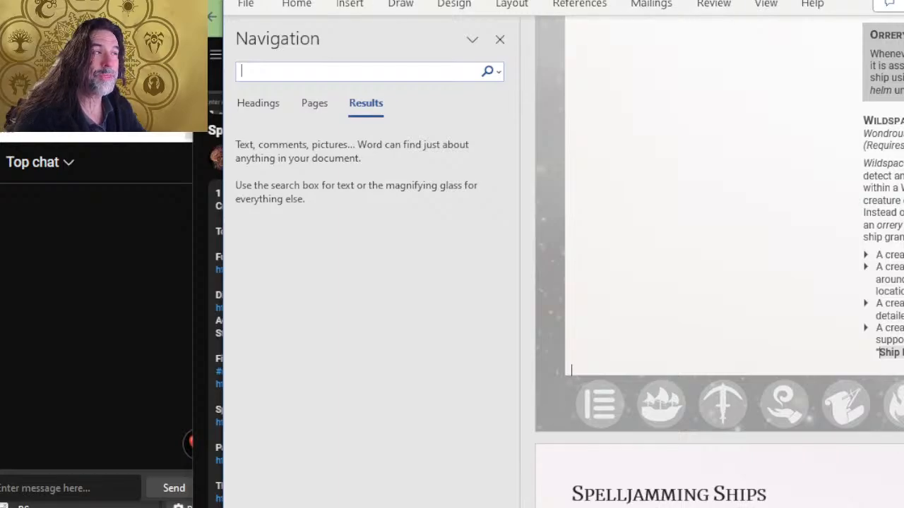
click(500, 39)
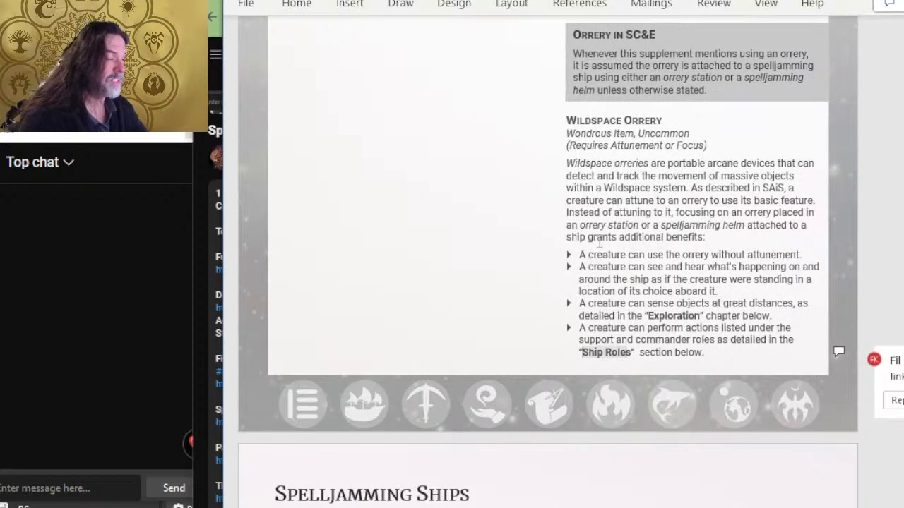
Step: Look through the Spelljamming Ships section, covering Vessels, Craft and Ship Properties
scroll(607, 197, down, 10)
scroll(633, 233, up, 5)
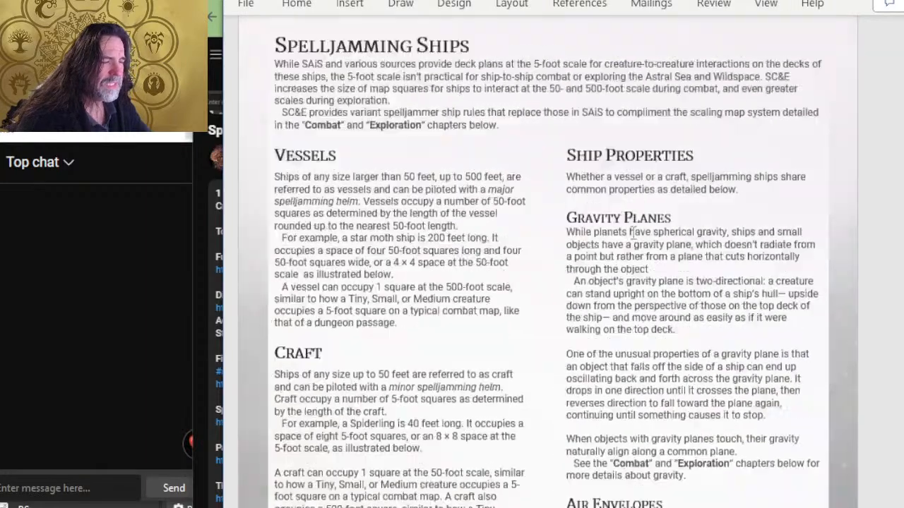
scroll(614, 245, up, 3)
Step: Check the YouTube stream page again, and switch to the 4-10 12.psd page design in Photoshop
key(alt+Tab)
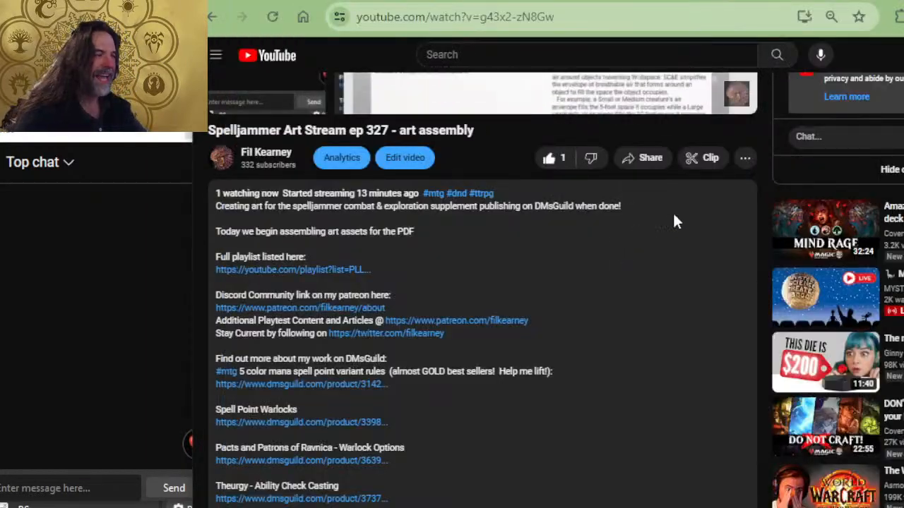
scroll(673, 215, up, 4)
key(alt+Tab)
key(alt+Tab)
key(Tab)
key(Tab)
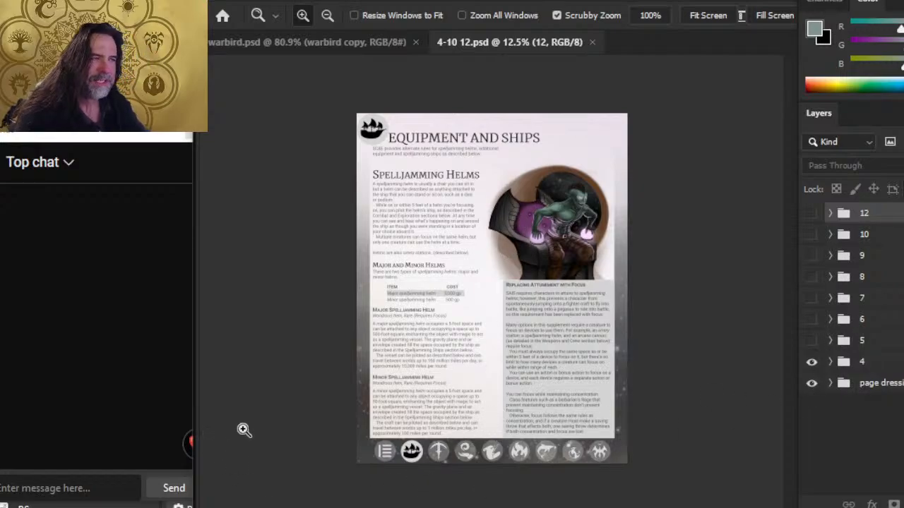
Step: Hide layer group 4 and show group 5, and inspect the astral spyglass art on the Additional Equipment page
mouse_move(424, 290)
mouse_down()
mouse_move(434, 285)
mouse_move(424, 290)
mouse_up()
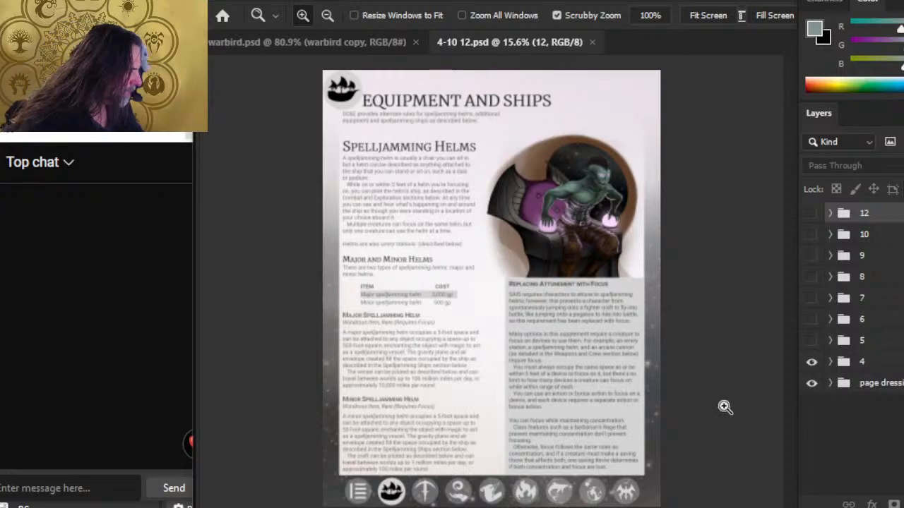
click(810, 362)
click(813, 343)
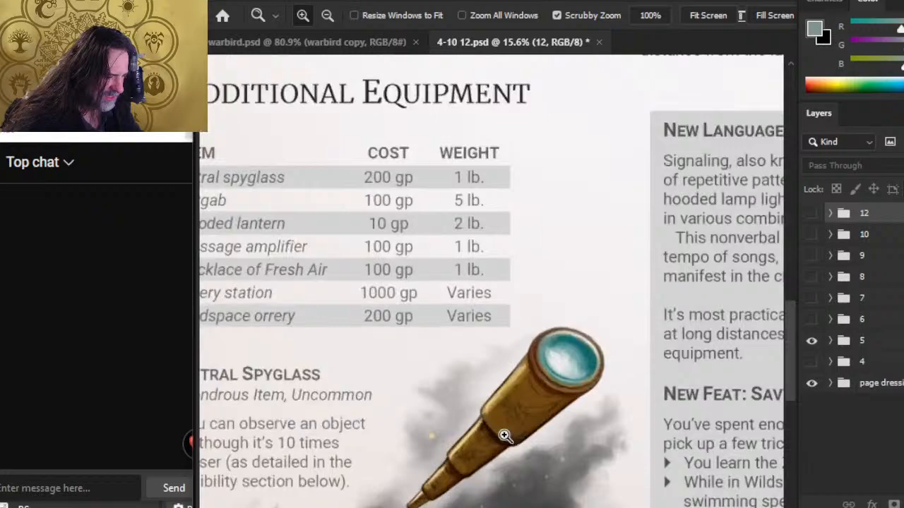
drag(429, 442, 506, 437)
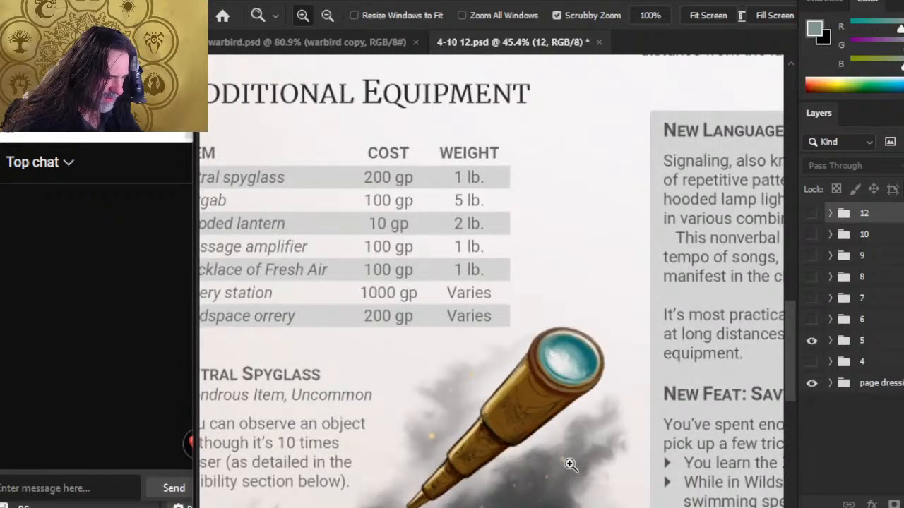
drag(571, 465, 520, 443)
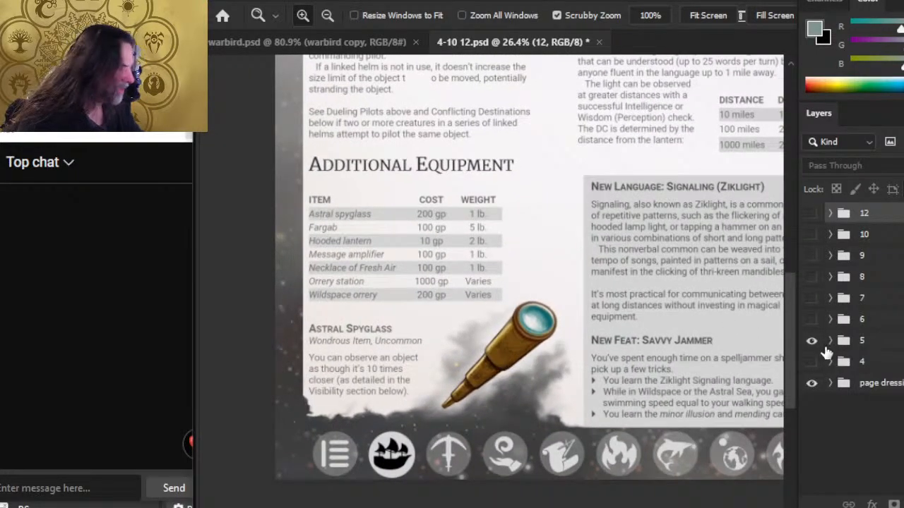
drag(676, 315, 639, 308)
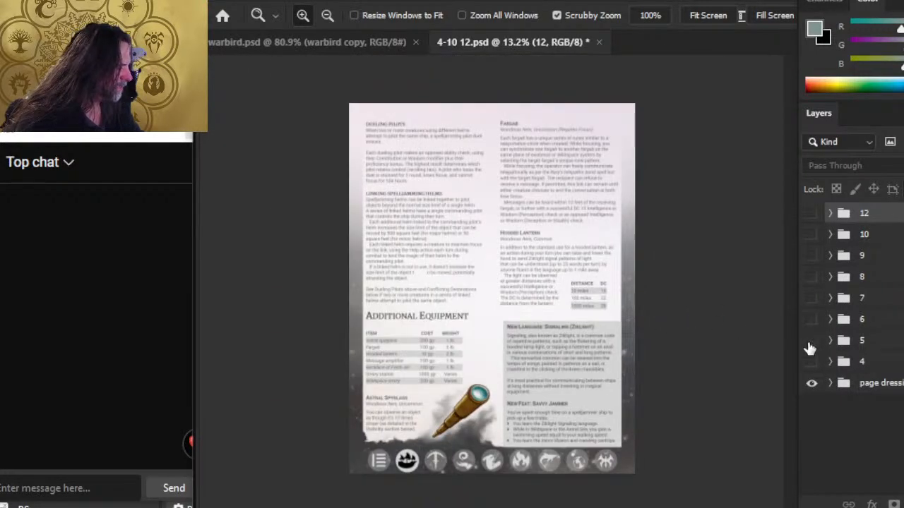
Step: Return to Word and compare the layout's Message Amplifier, Dueling Pilots and Additional Equipment pages with the art mockup
key(alt+Tab)
scroll(641, 306, up, 20)
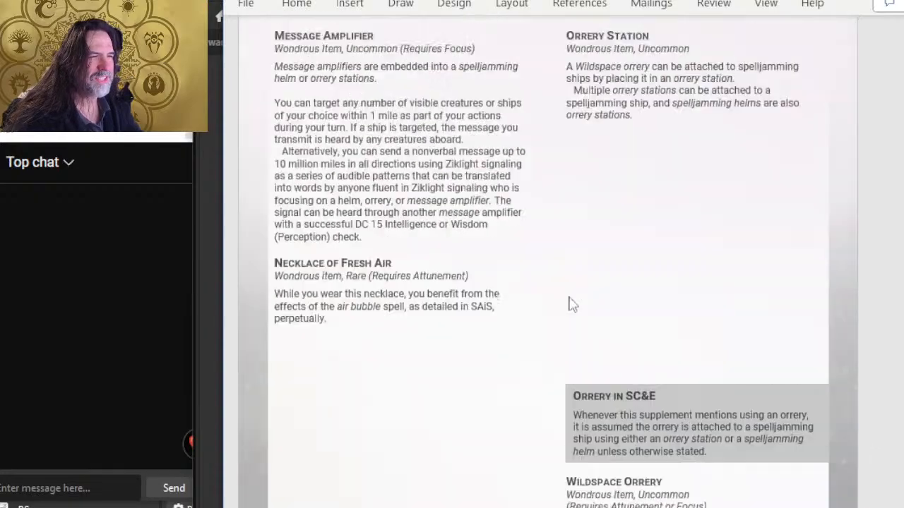
scroll(521, 303, up, 5)
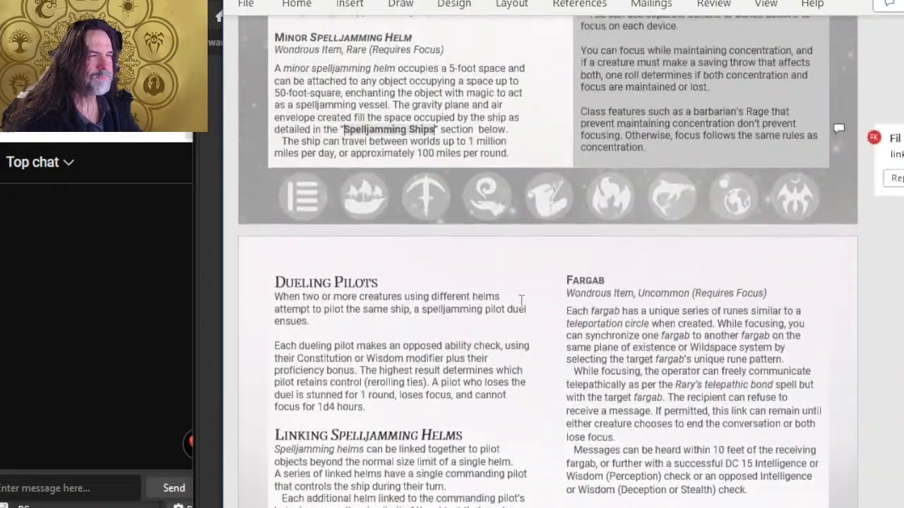
scroll(530, 303, down, 8)
scroll(418, 358, down, 3)
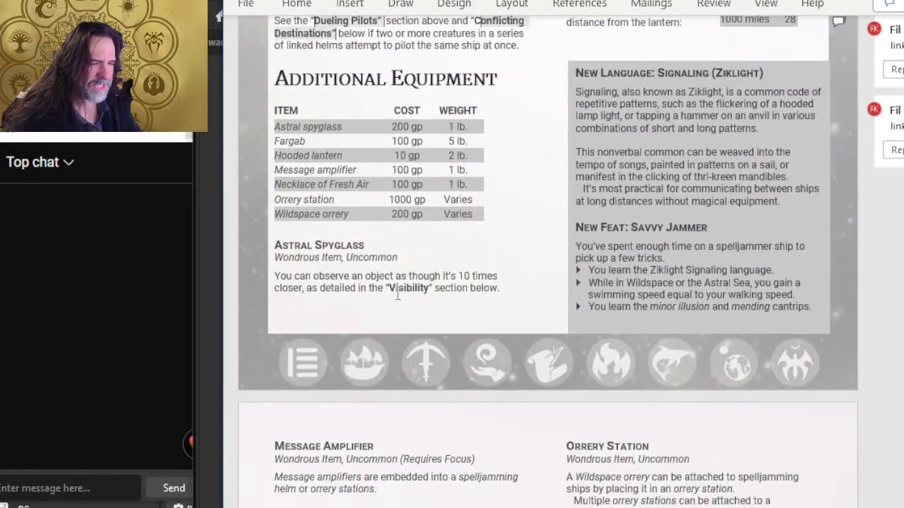
Step: Switch to the 4-10 12.psd page design in Photoshop and show layer group 5 with the astral spyglass art
key(alt+Tab)
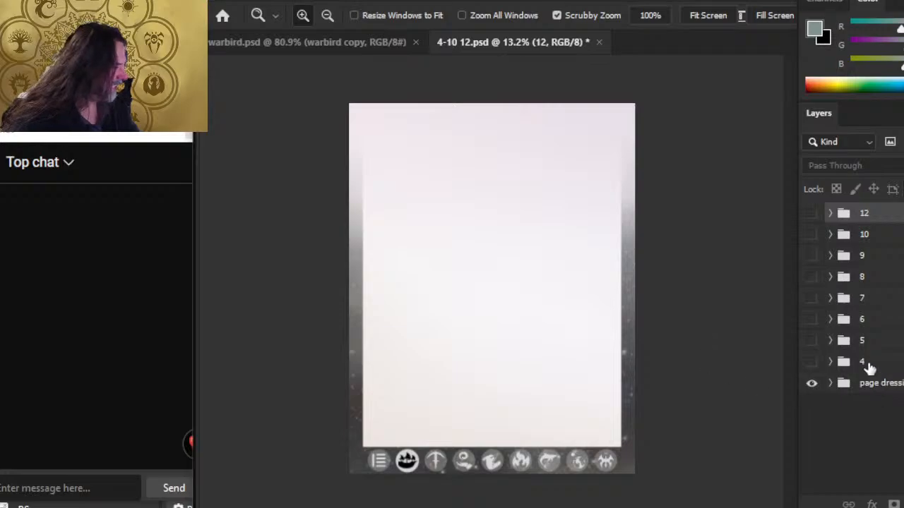
click(811, 362)
click(812, 362)
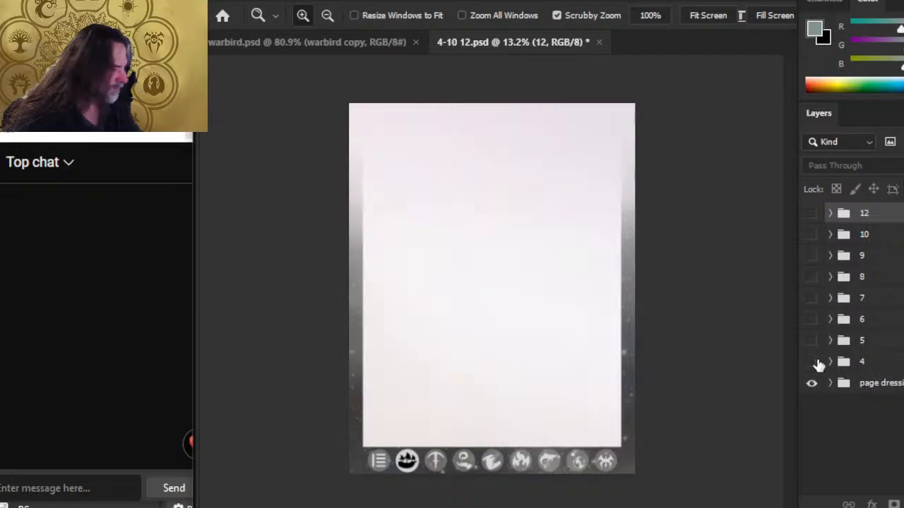
key(alt+Tab)
key(alt+Tab)
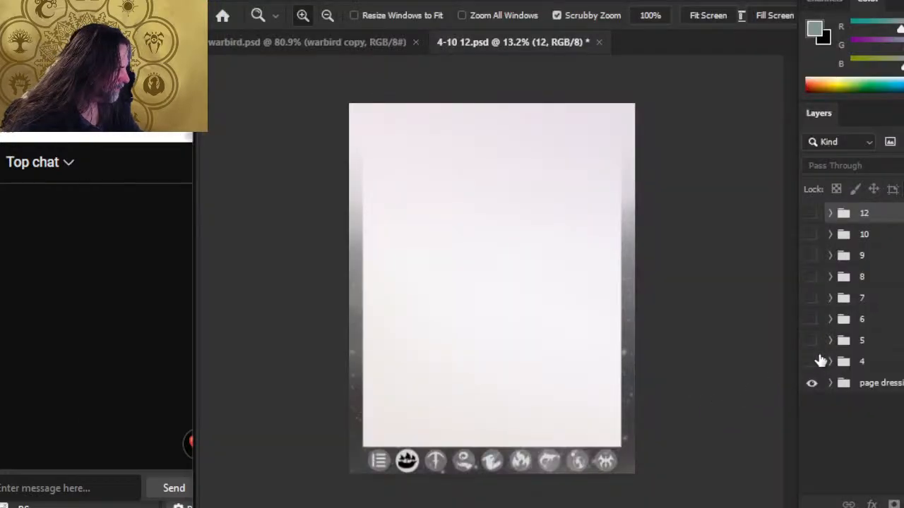
click(814, 346)
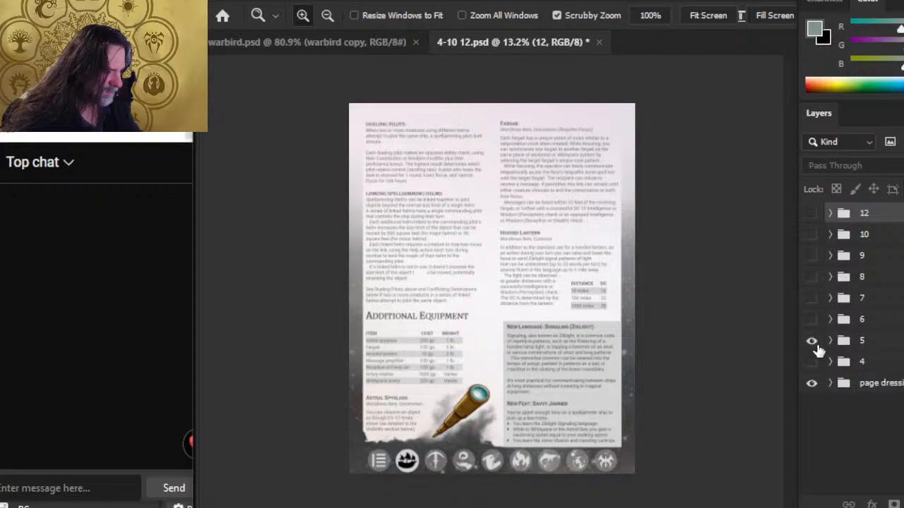
Step: Return to Word and review the Dueling Pilots and Additional Equipment page against the group 5 mockup
key(alt+Tab)
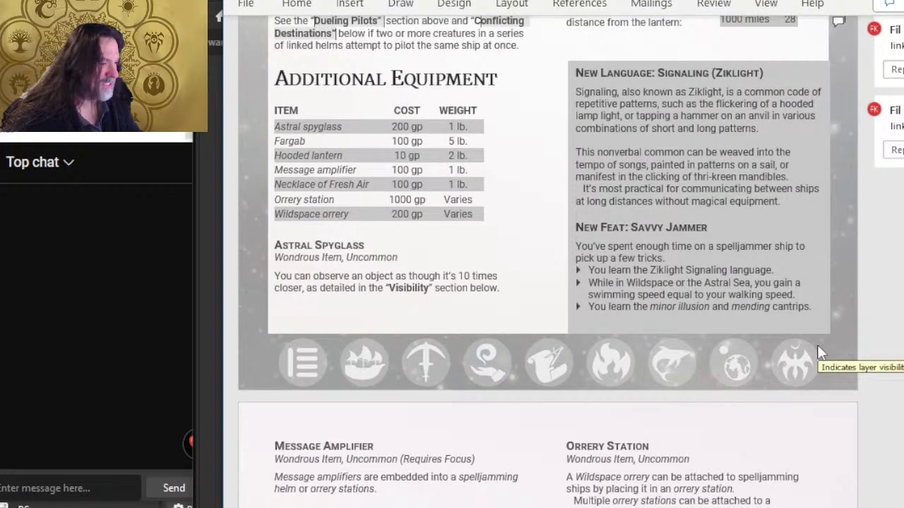
scroll(549, 304, up, 8)
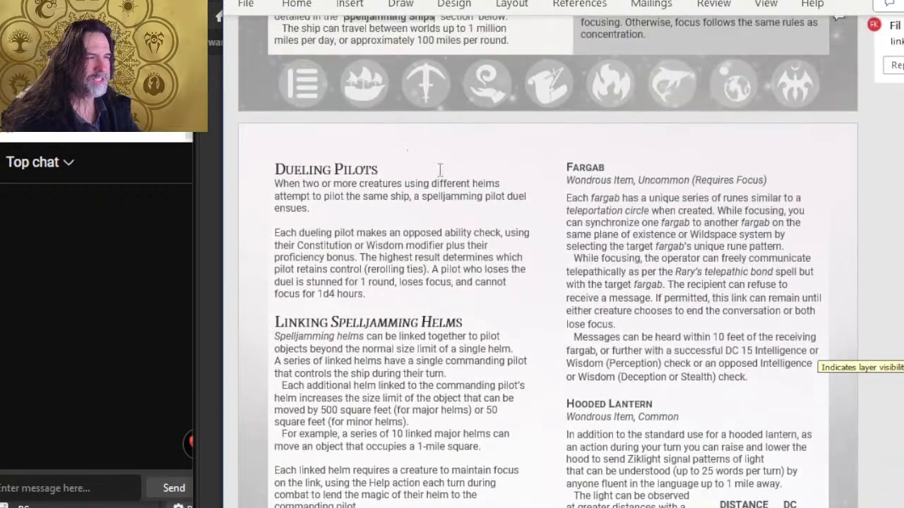
scroll(530, 216, down, 9)
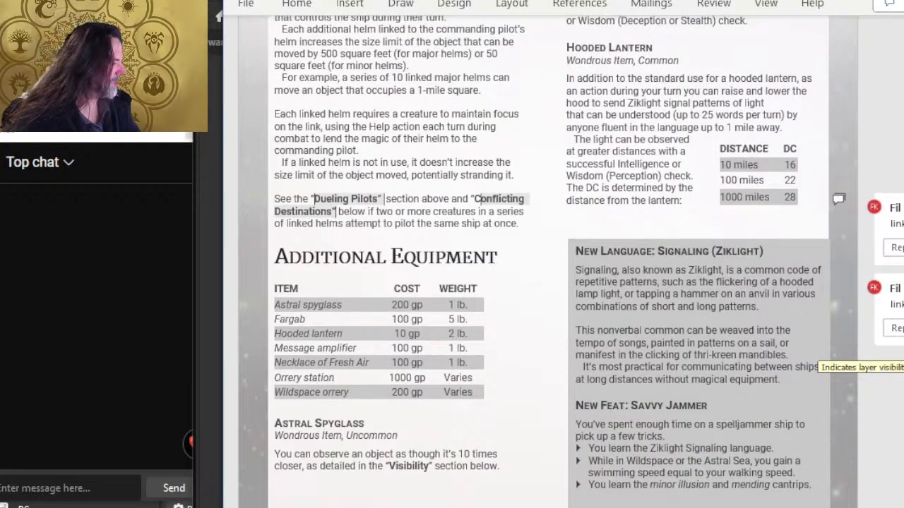
scroll(482, 290, down, 3)
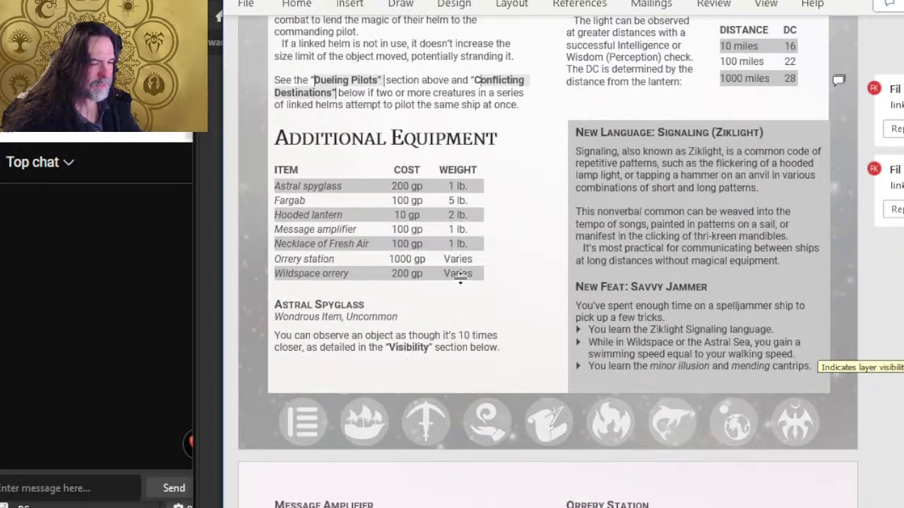
Step: Switch to Photoshop, hide layer group 5 and show group 6 with the Message Amplifier and Orrery Station page
key(alt+Tab)
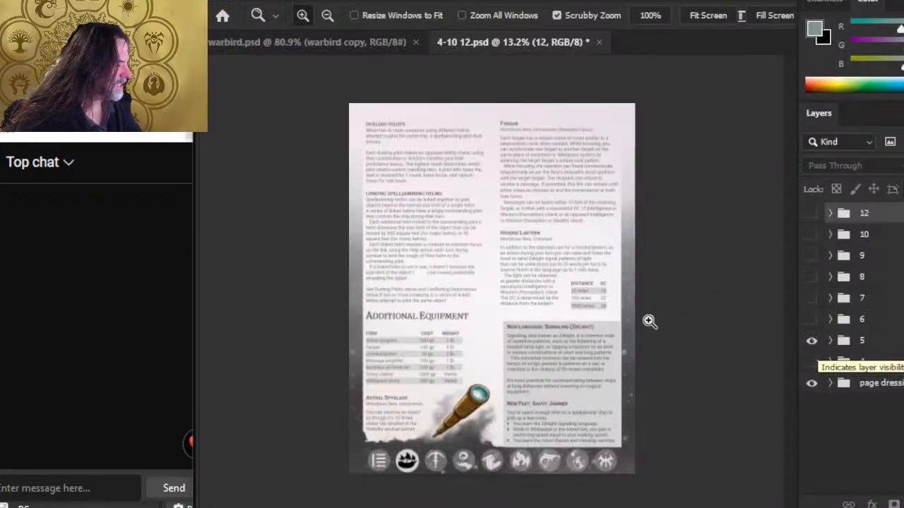
click(812, 340)
click(811, 329)
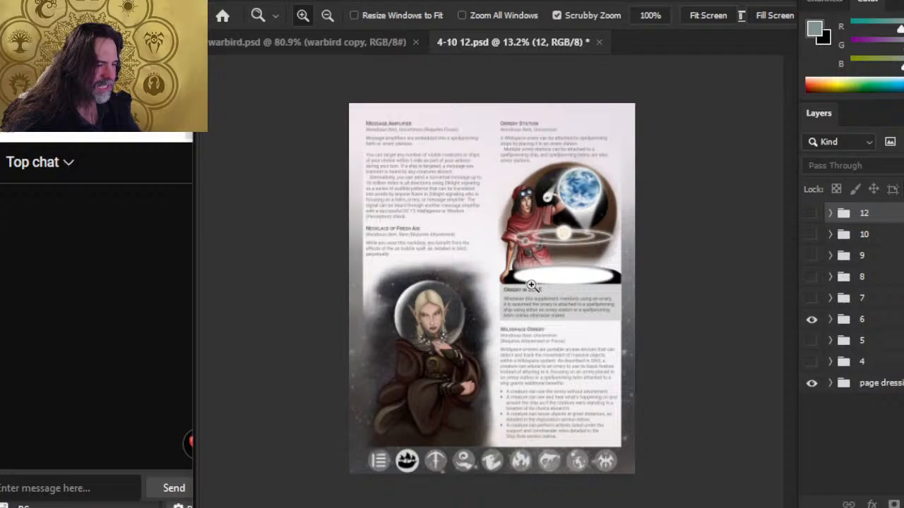
Step: Return to Word and look over the Message Amplifier, Necklace of Fresh Air and Orrery page, including its empty art spaces
key(alt+Tab)
scroll(564, 286, down, 8)
scroll(555, 297, up, 1)
scroll(547, 303, down, 1)
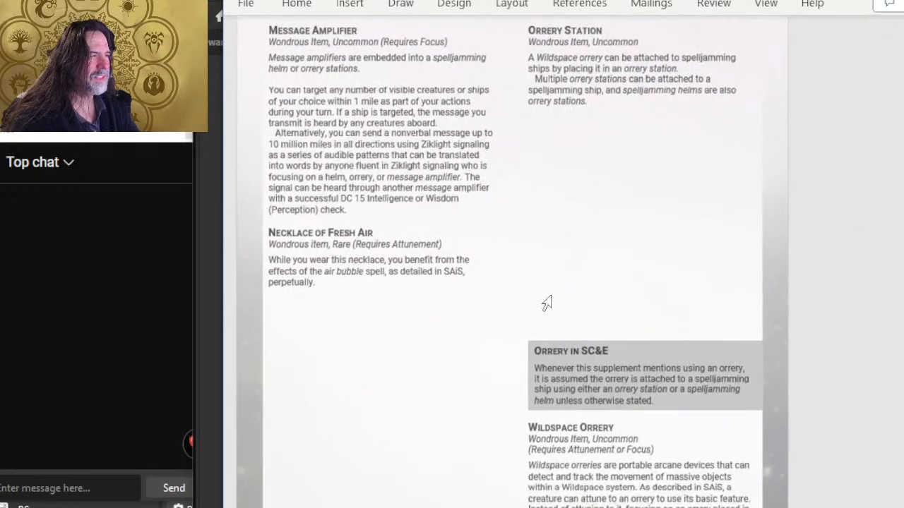
scroll(550, 298, up, 1)
ctrl+scroll(551, 296, down, 1)
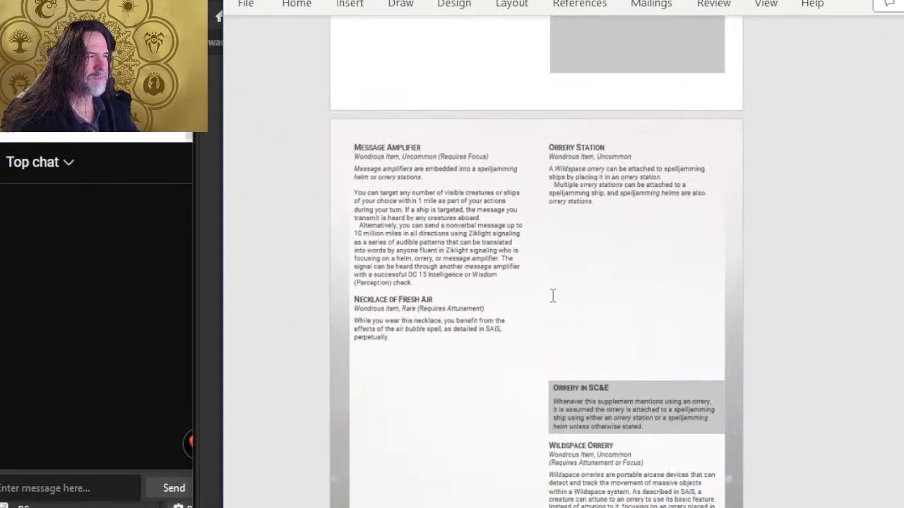
scroll(551, 296, down, 3)
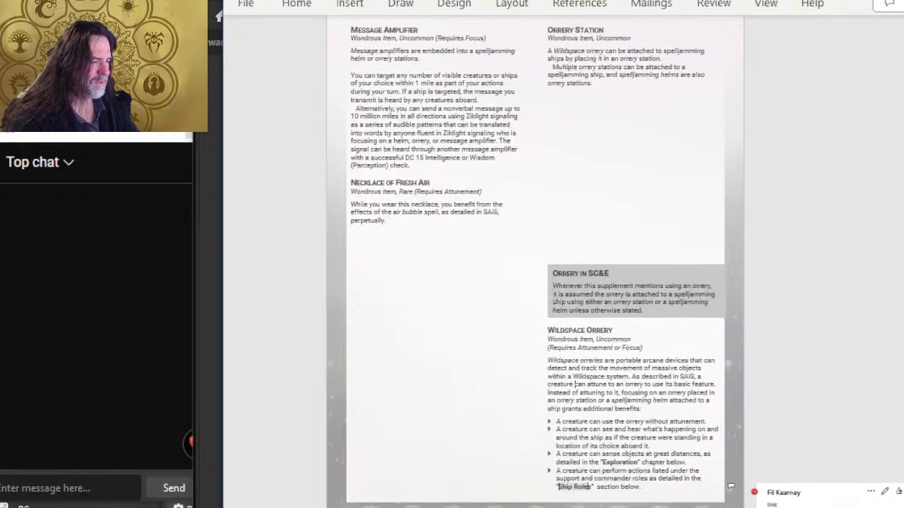
Step: Switch to Photoshop and inspect the orrery and elf illustrations and the Orrery in SC&E text in the group 6 mockup up close
key(alt+Tab)
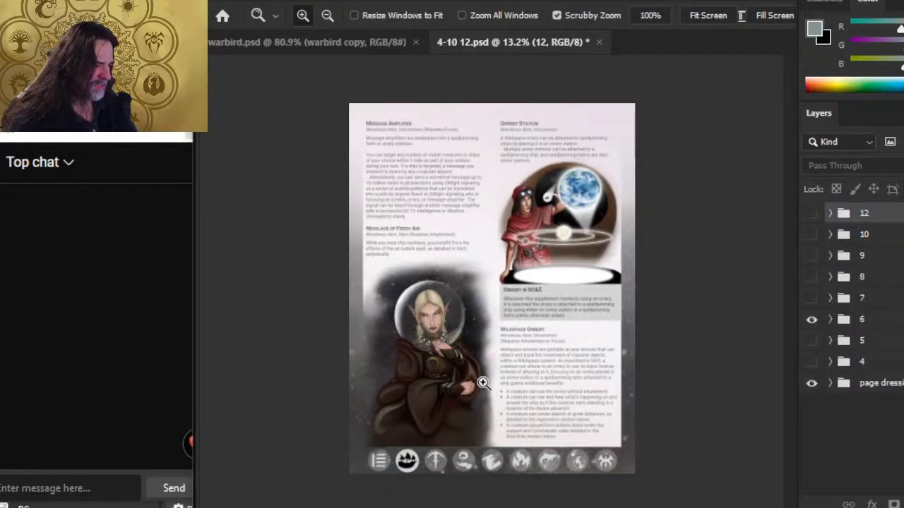
drag(396, 274, 478, 293)
drag(542, 296, 496, 297)
key(space)
drag(645, 277, 422, 347)
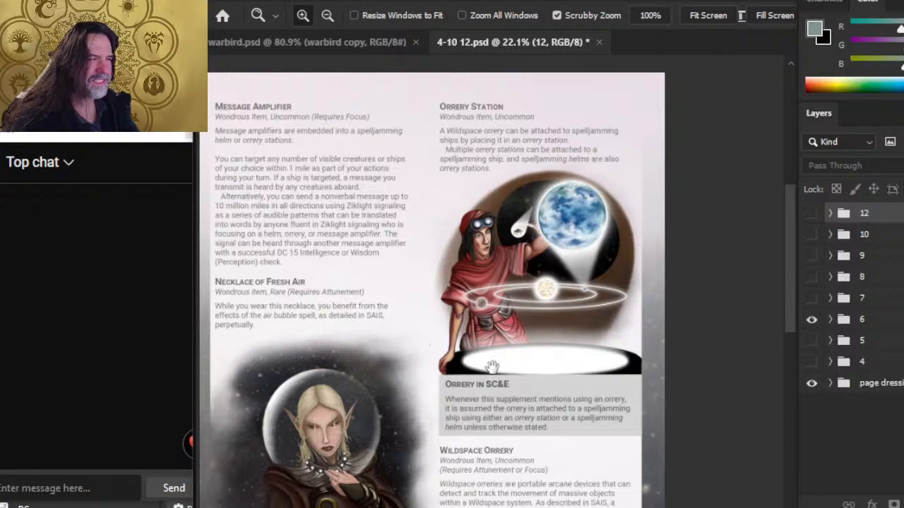
click(288, 336)
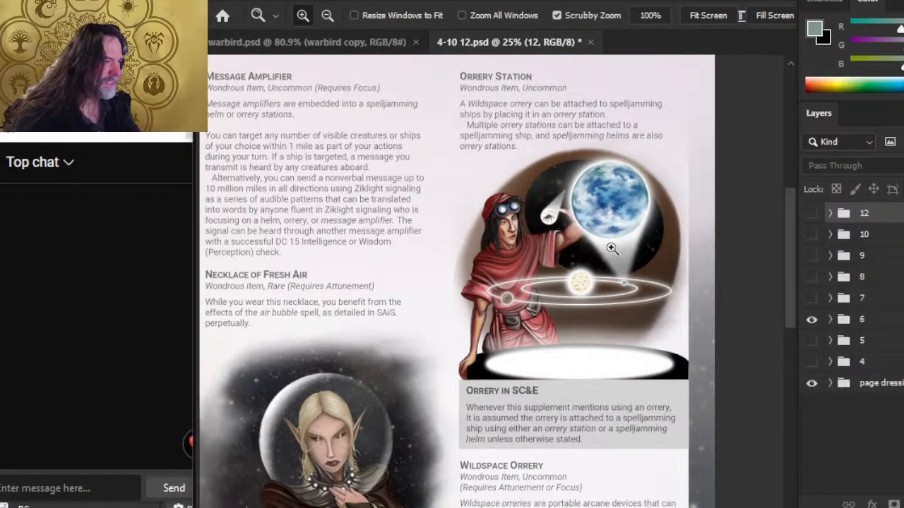
drag(588, 241, 621, 240)
drag(538, 419, 545, 211)
drag(536, 466, 494, 406)
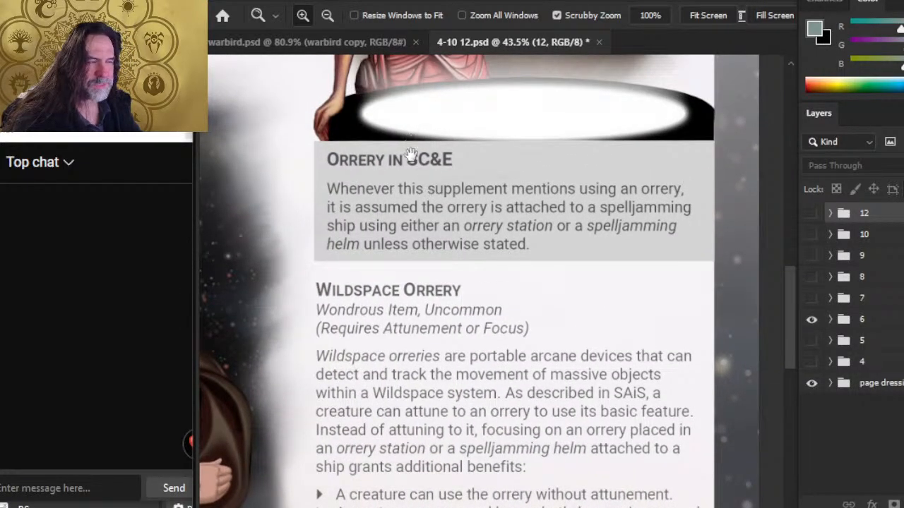
drag(538, 375, 575, 366)
drag(586, 332, 512, 282)
drag(583, 230, 597, 286)
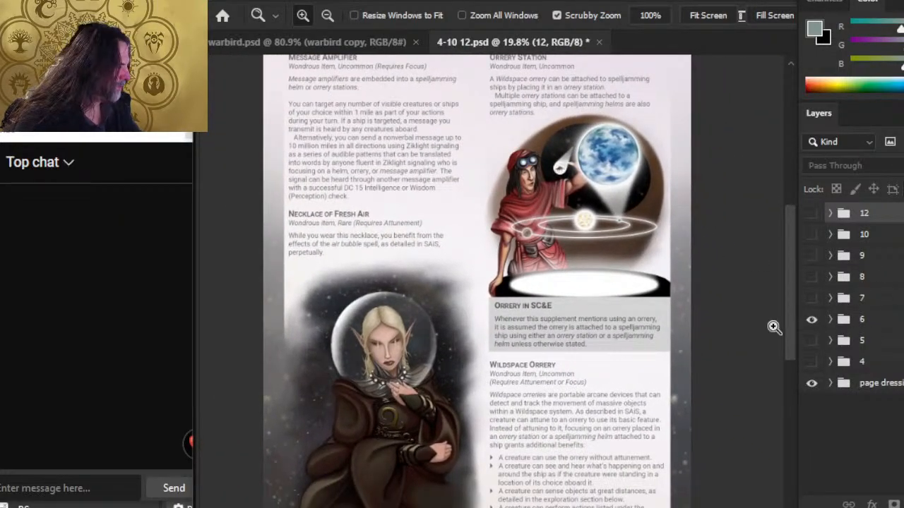
Step: Hide layer group 6 and show group 7, and examine the Spelljamming Ships page with its spider ship art
click(811, 320)
click(811, 298)
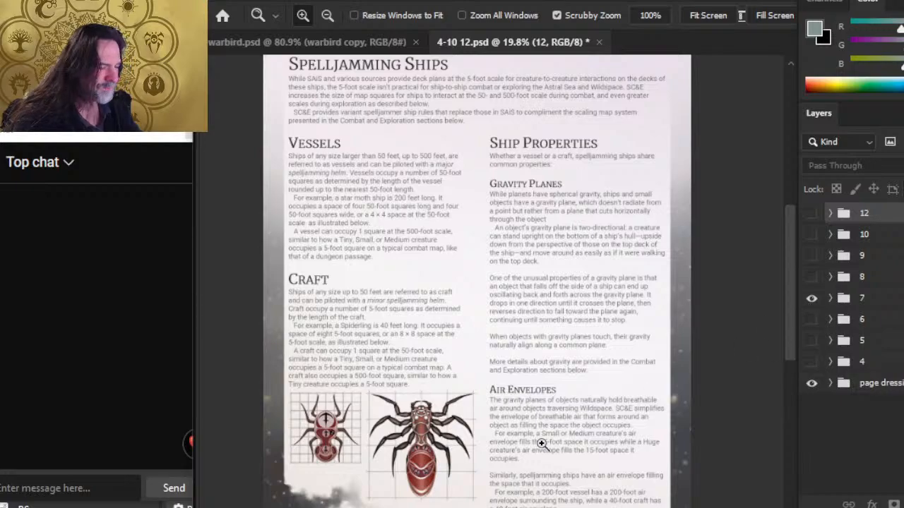
scroll(495, 416, down, 3)
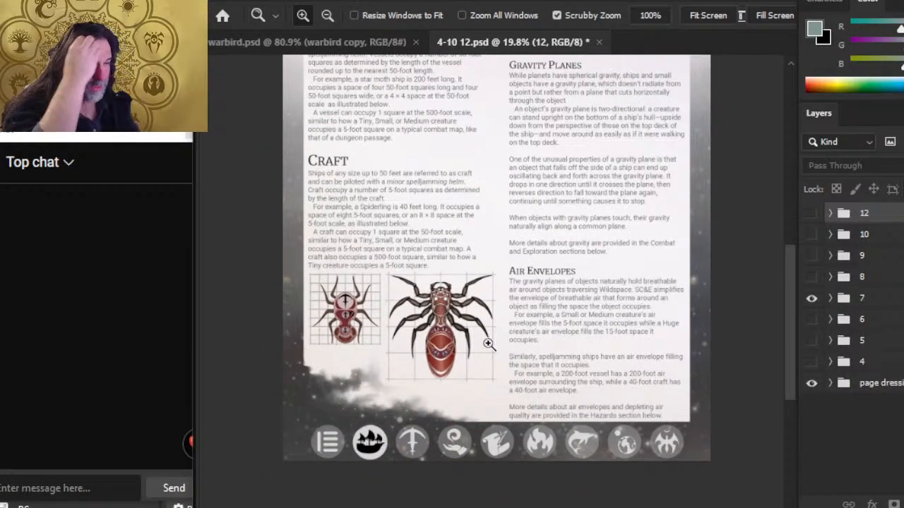
Step: Compare Word's Spelljamming Ships page with the group 7 mockup, checking the Craft text and the empty space below it
key(alt+Tab)
scroll(522, 368, down, 10)
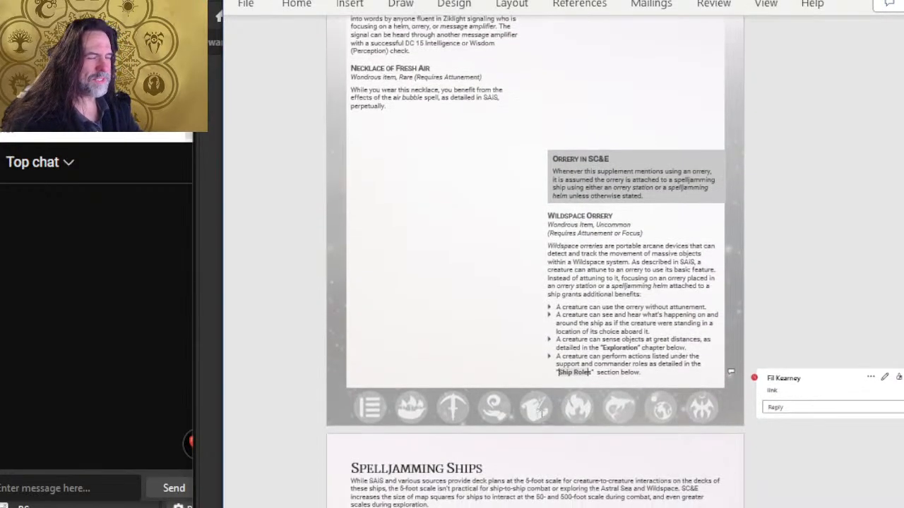
scroll(514, 434, down, 5)
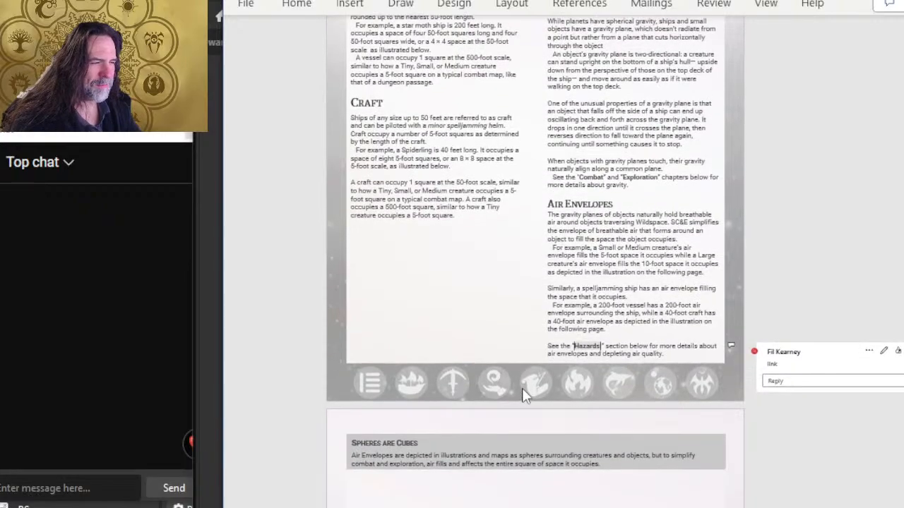
key(alt+Tab)
key(alt+Tab)
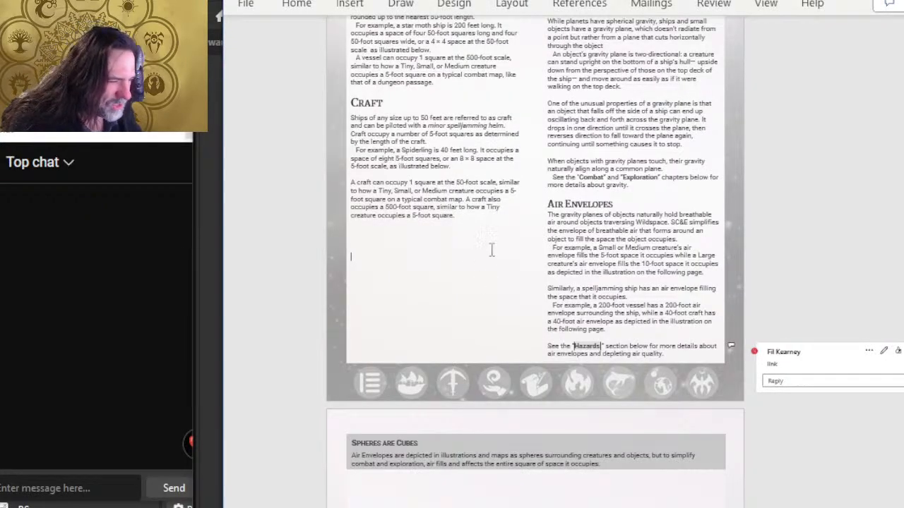
key(alt+Tab)
key(alt+Tab)
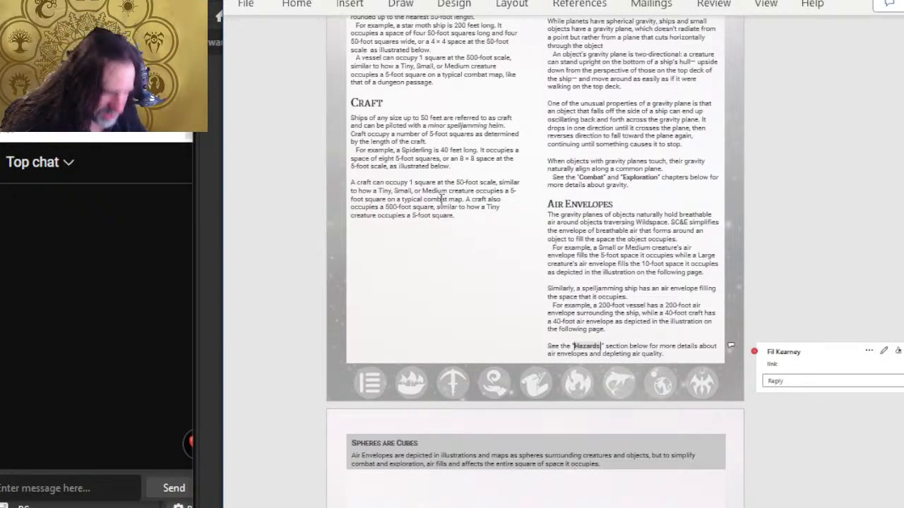
scroll(468, 238, up, 6)
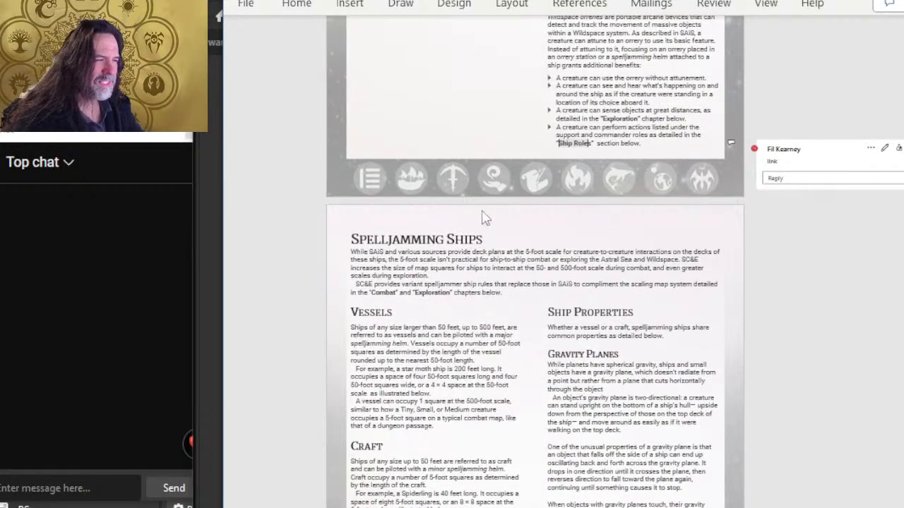
Step: Open the page header above Spelljamming Ships, check the page background, and return to the body text
double_click(482, 215)
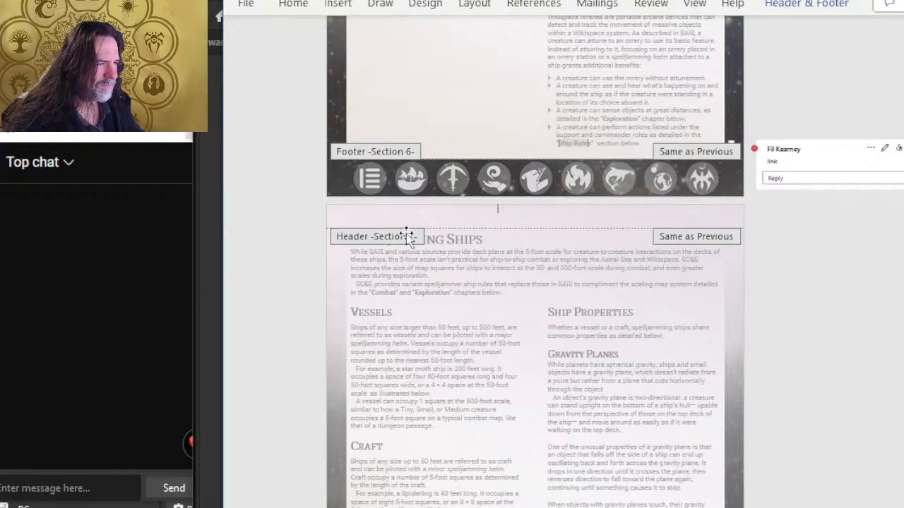
scroll(508, 217, down, 4)
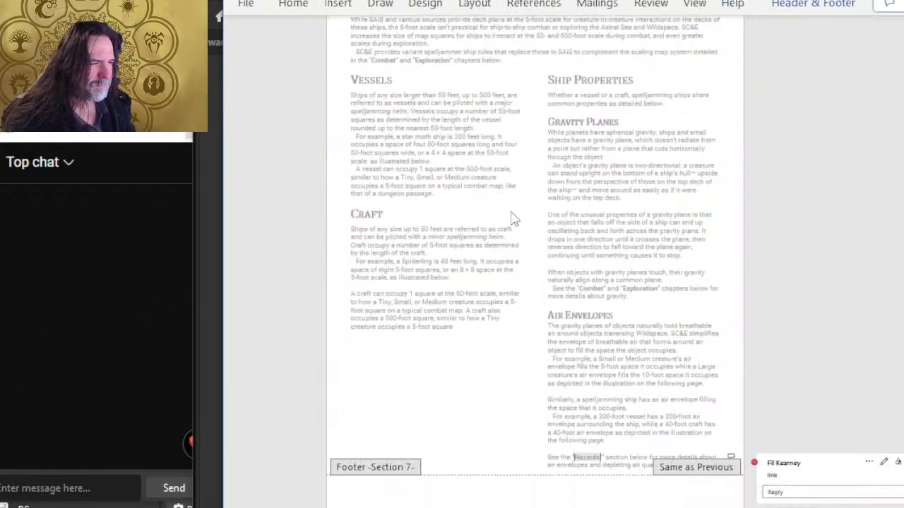
double_click(537, 233)
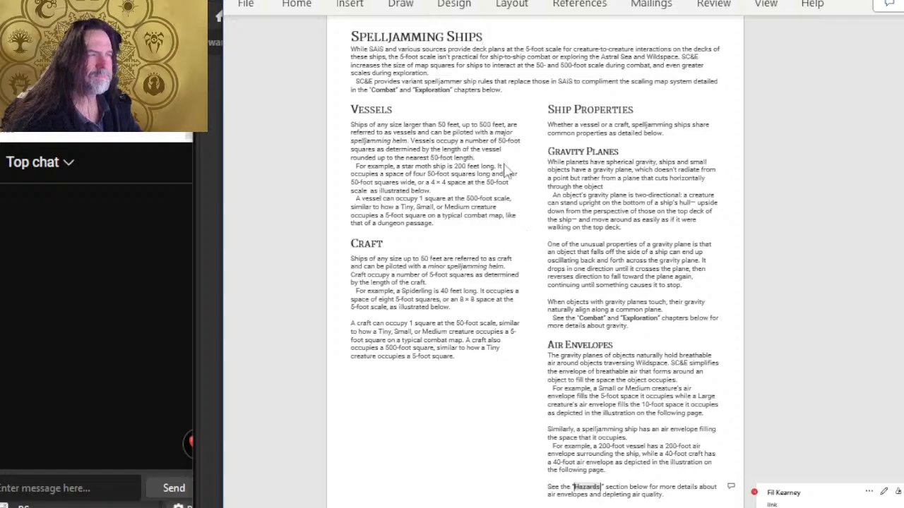
Step: Start a PDF export of the layout into interior pages > DONE > EQUIPMENT AND SHIPS, with the file name 7
click(245, 5)
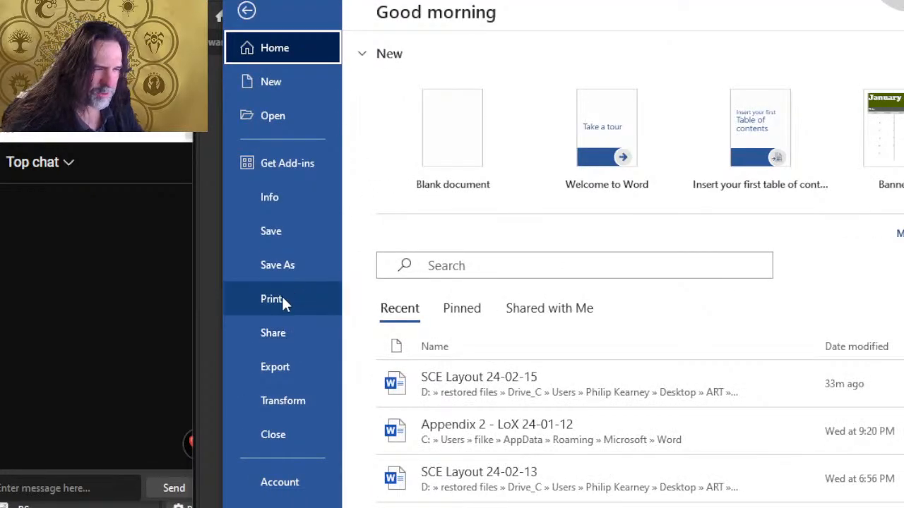
click(319, 378)
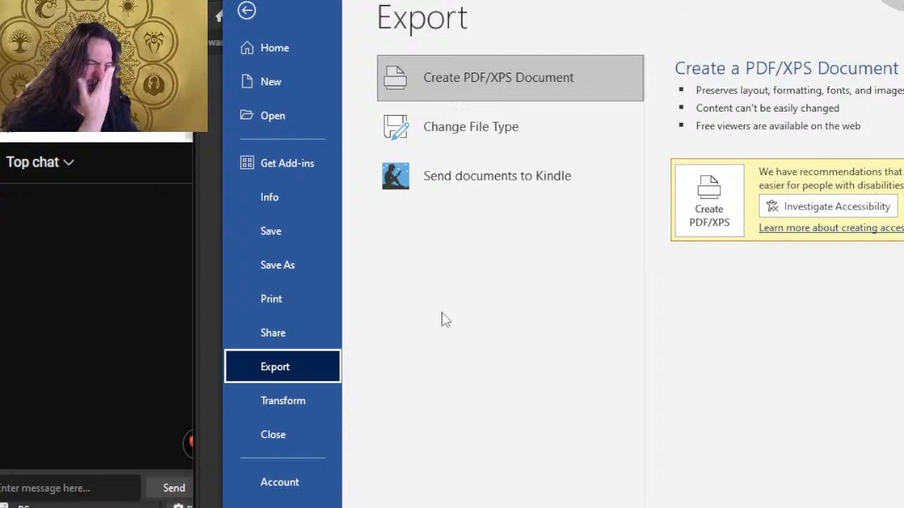
click(715, 198)
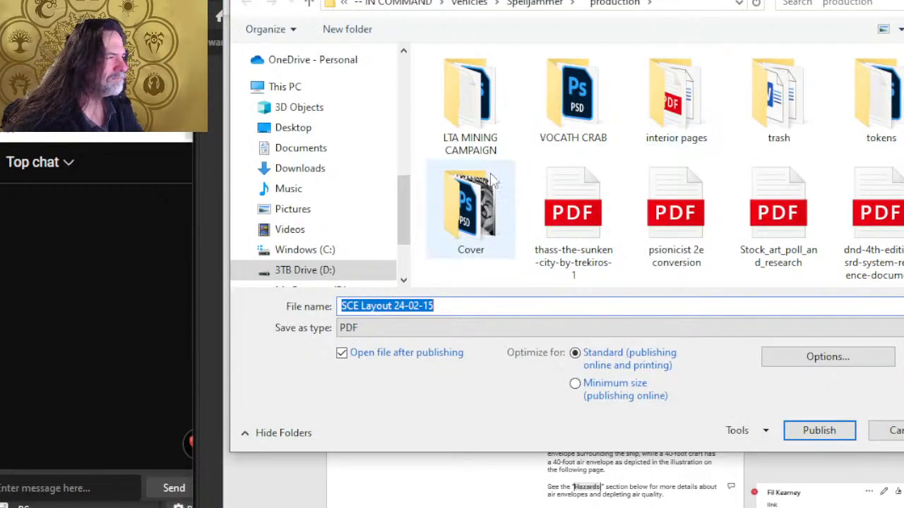
double_click(667, 129)
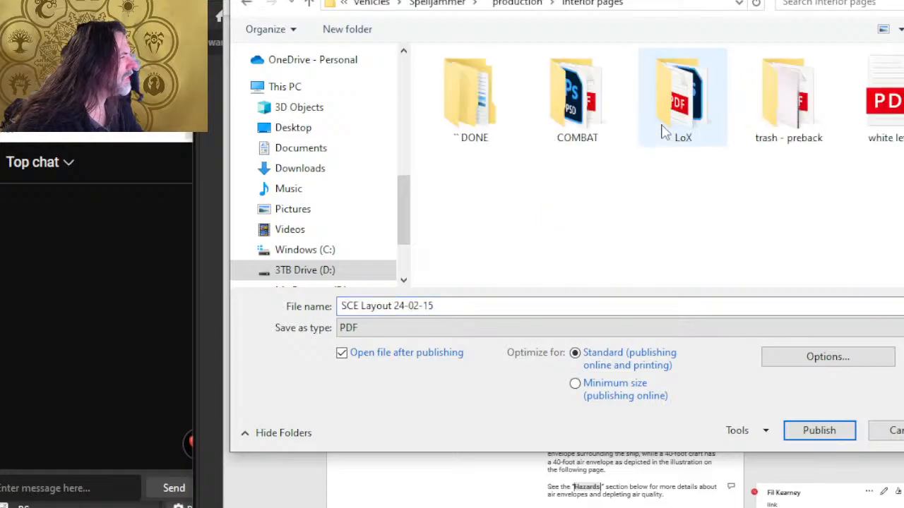
double_click(475, 145)
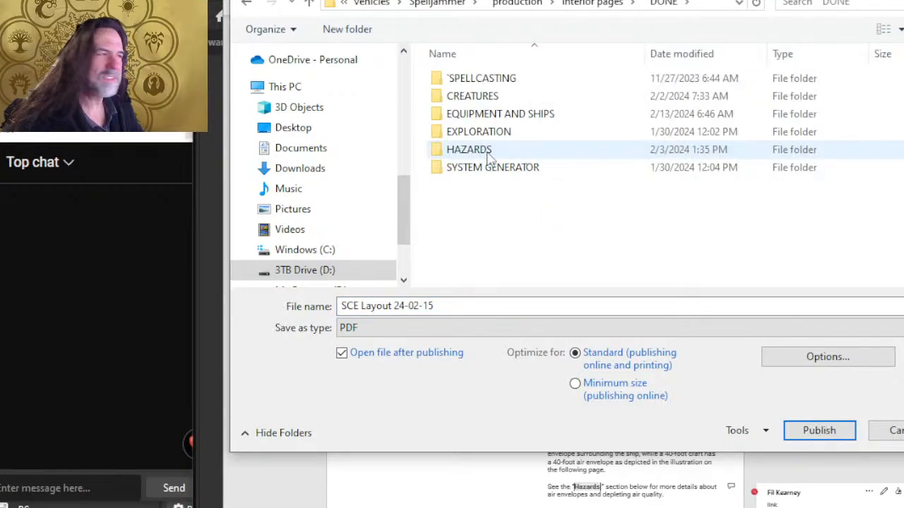
double_click(500, 115)
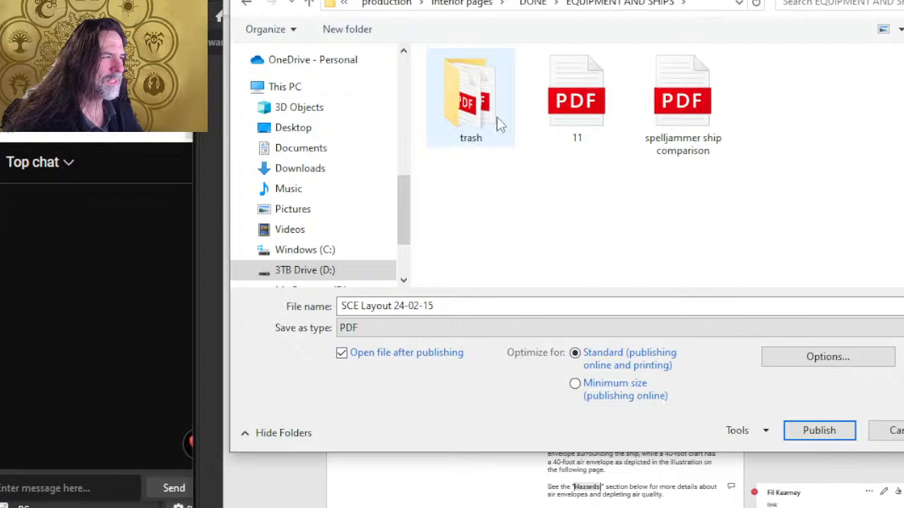
click(449, 308)
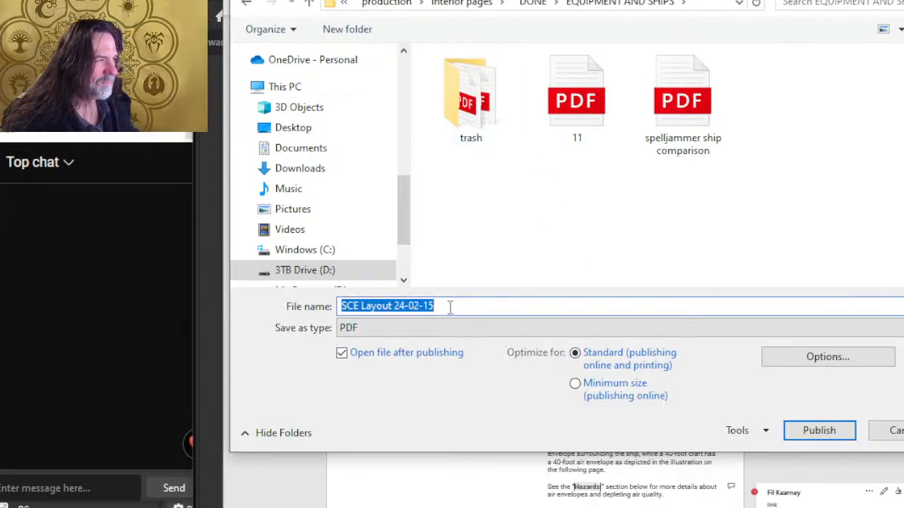
text(7)
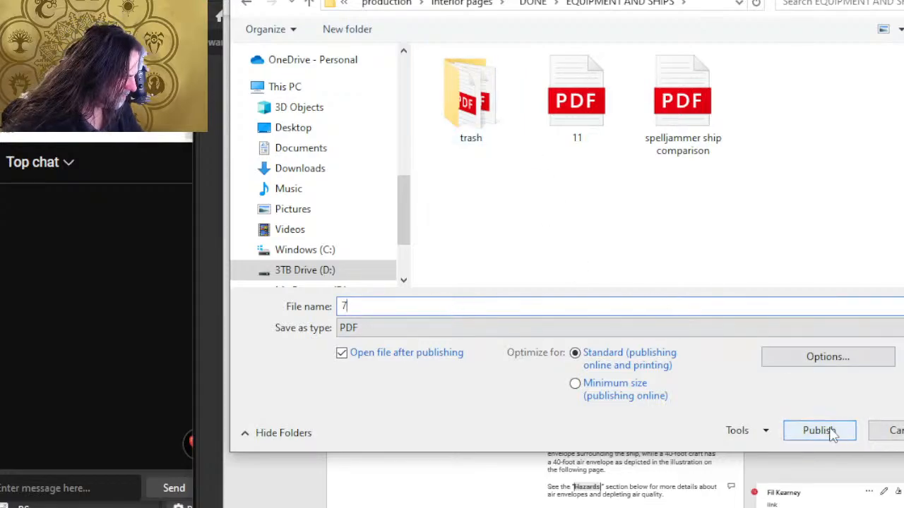
Step: Limit the PDF to the current page without markup, exclude document properties, and publish it
click(821, 356)
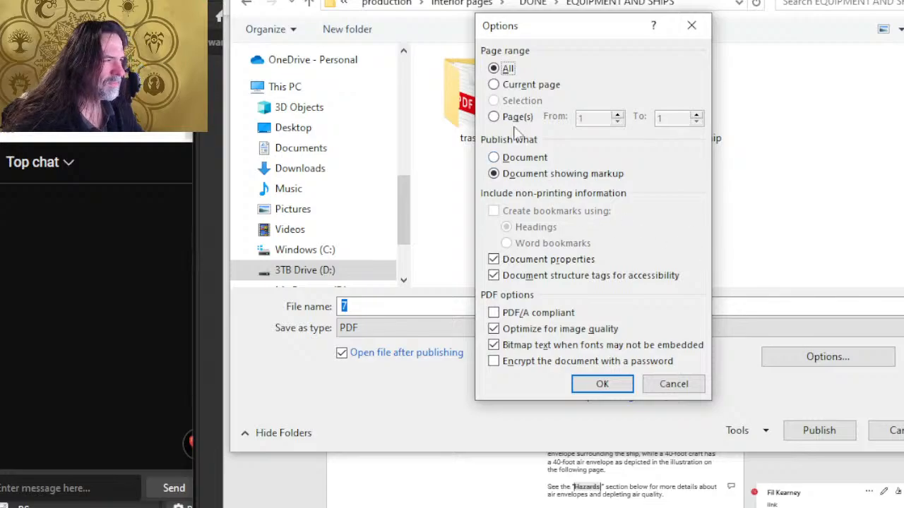
click(531, 85)
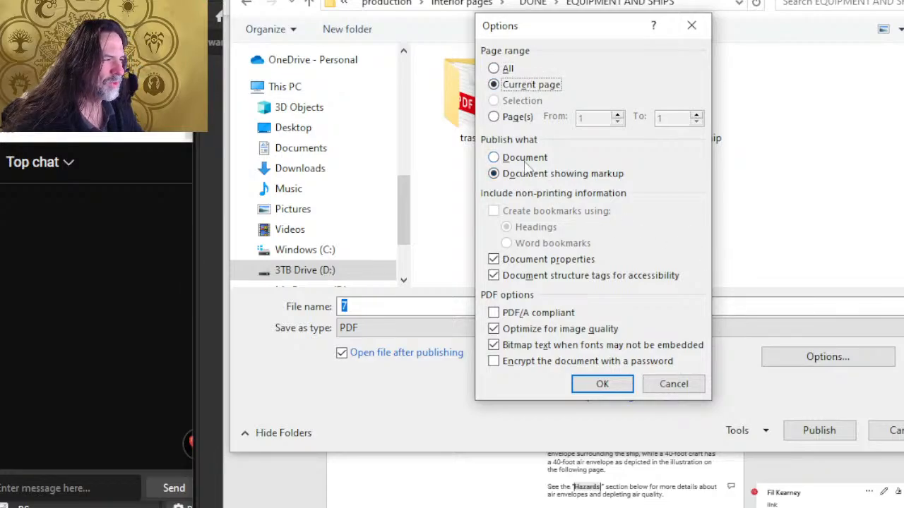
click(530, 160)
click(524, 261)
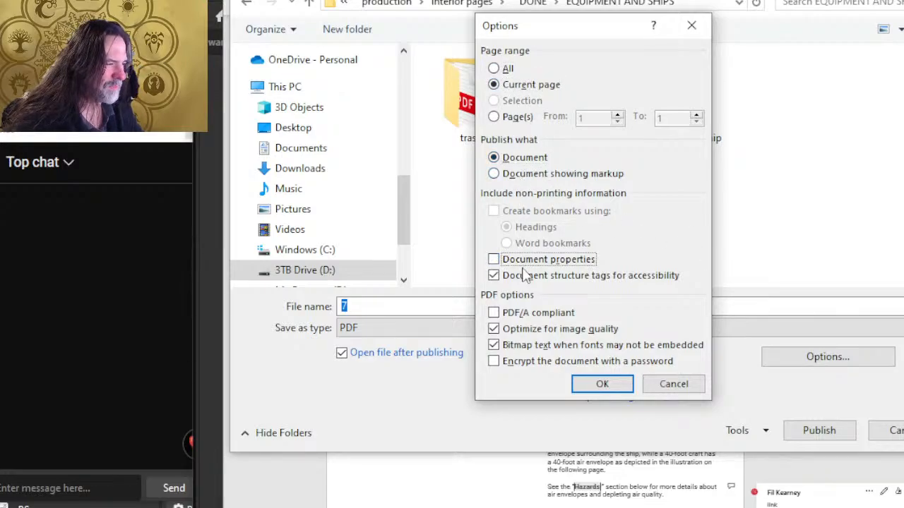
click(604, 384)
click(817, 436)
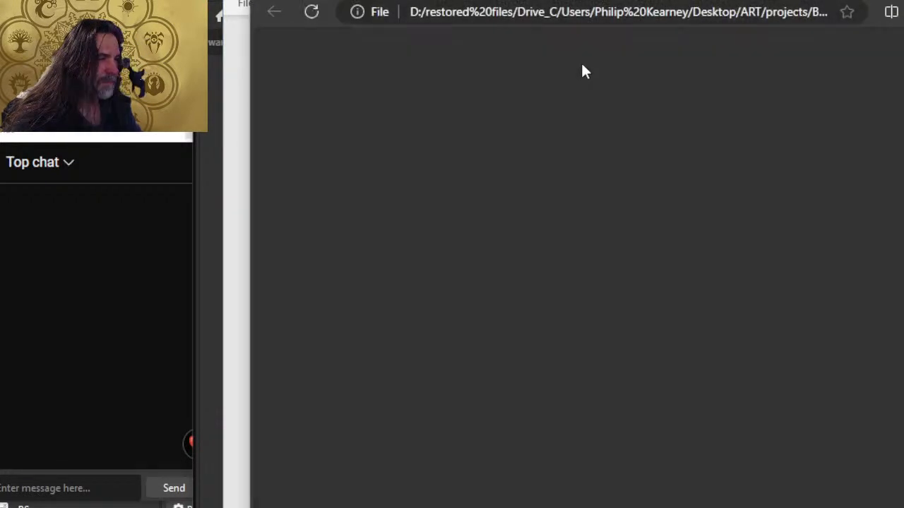
Step: Check the exported Spelljamming Ships PDF against the Word page, and switch to Photoshop
scroll(615, 205, down, 6)
scroll(581, 188, up, 6)
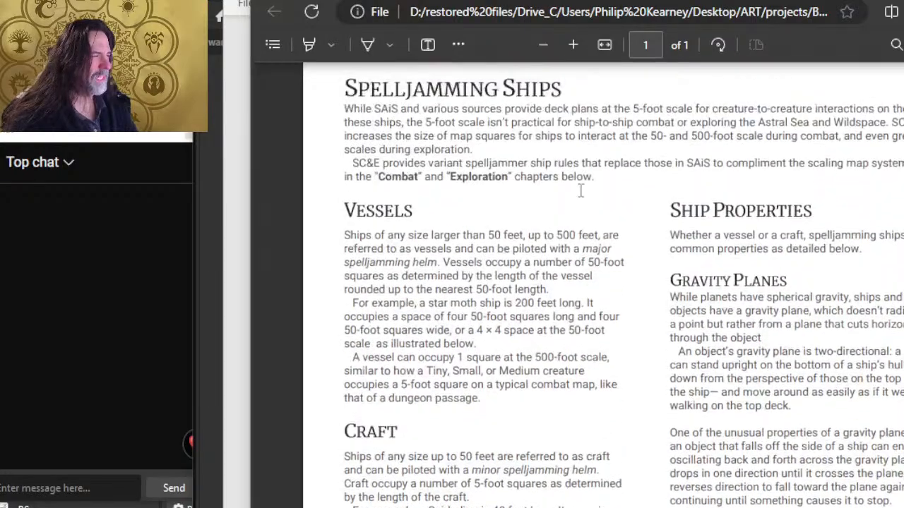
key(alt+Tab)
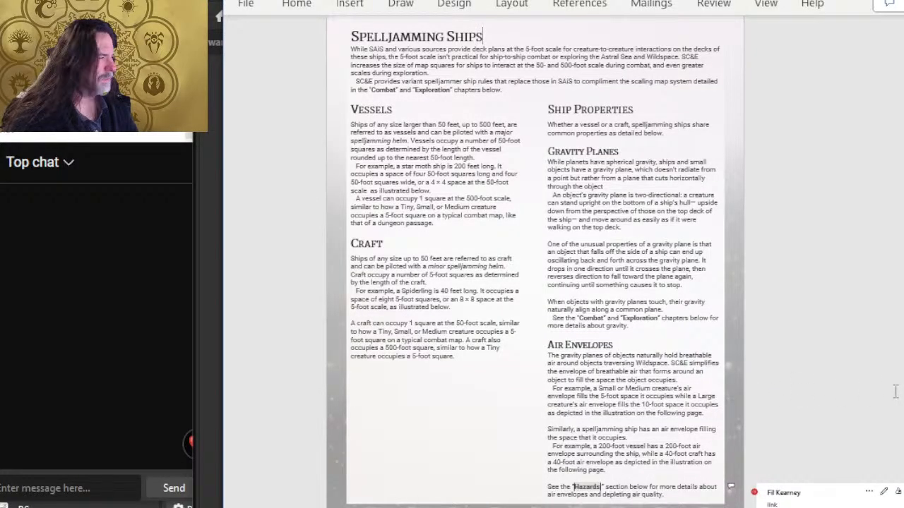
key(alt+Tab)
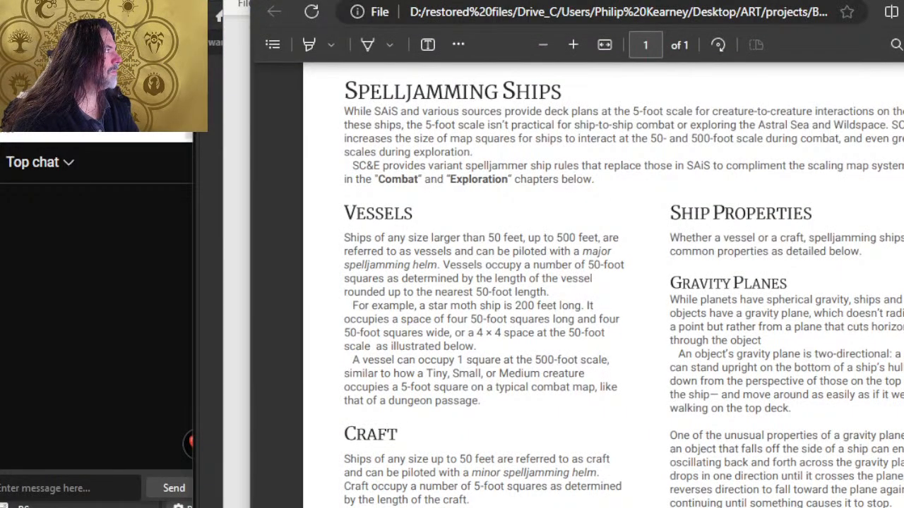
key(alt+Tab)
key(alt+Tab)
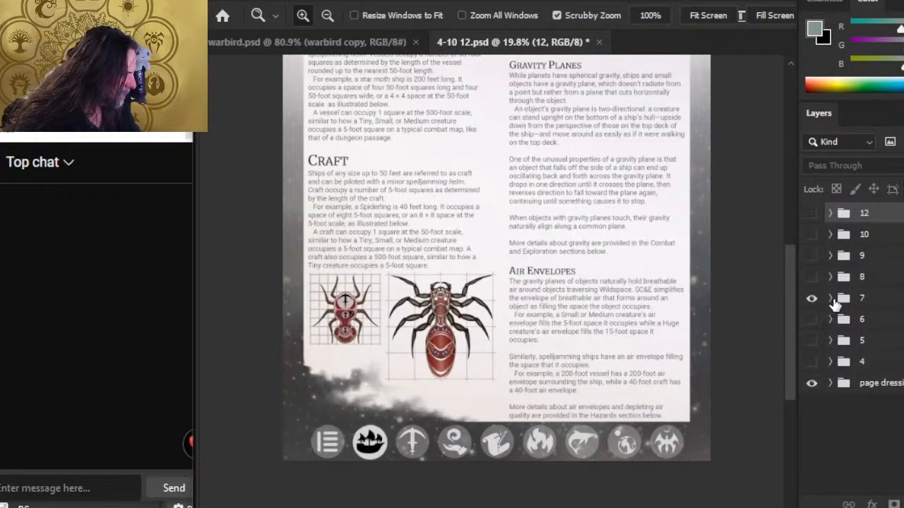
Step: Select the text layer in group 7 and open 7.pdf as an 8.5 × 11 inch RGB page at 300 pixels/inch
click(831, 298)
click(885, 304)
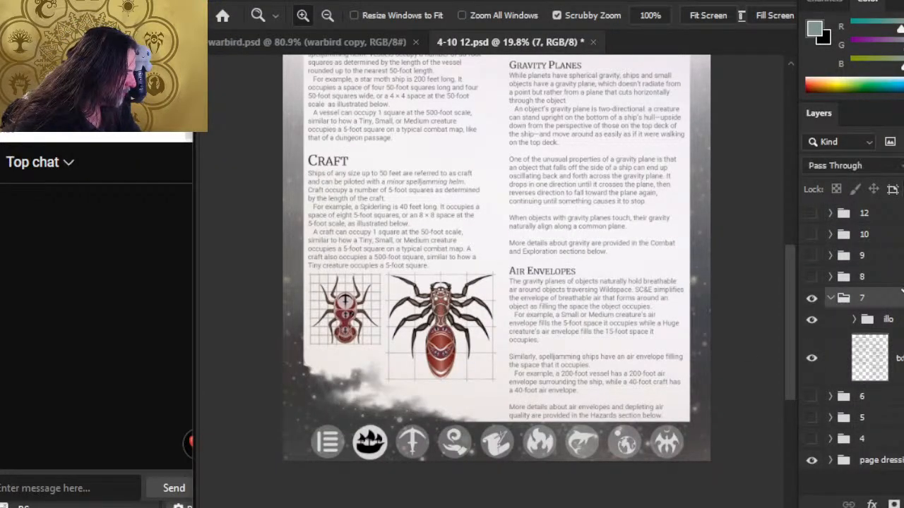
click(887, 358)
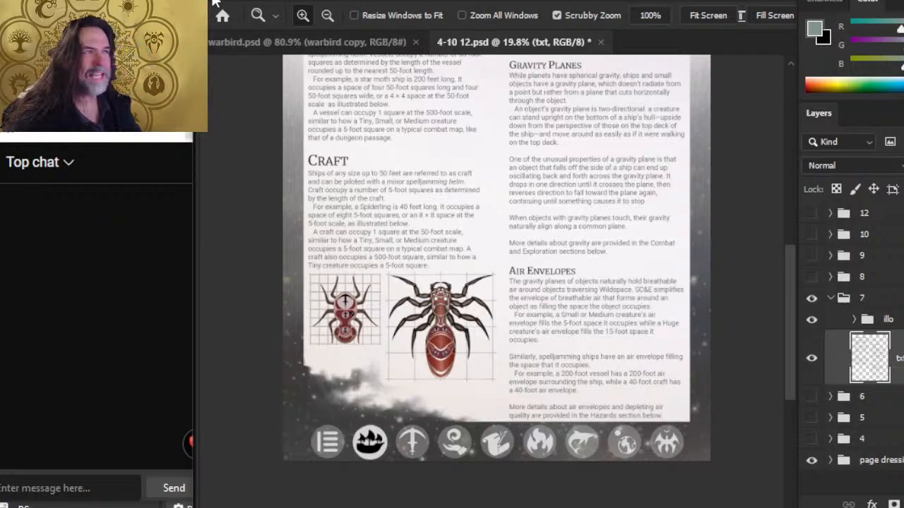
click(236, 1)
click(240, 24)
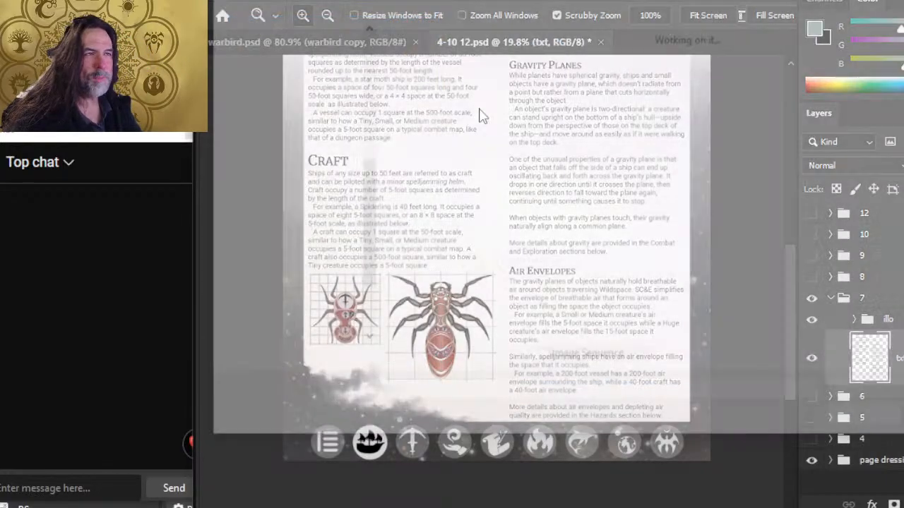
double_click(643, 79)
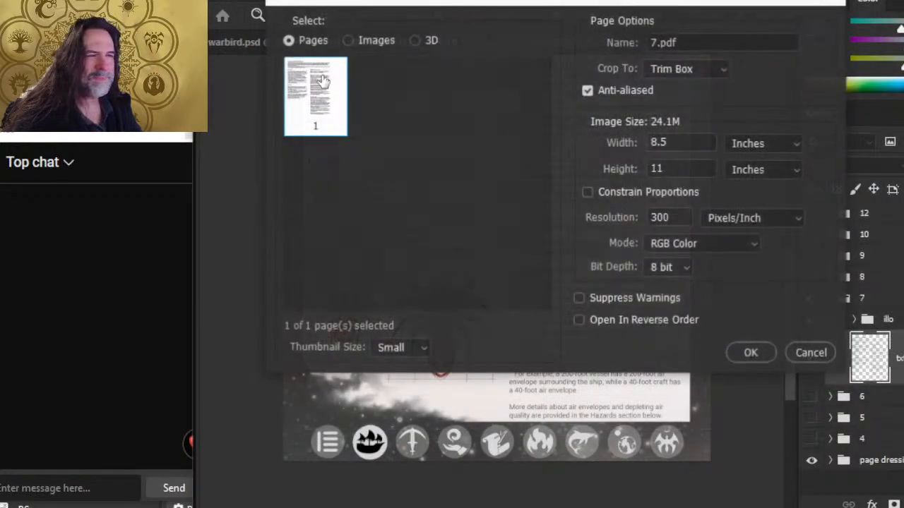
click(746, 350)
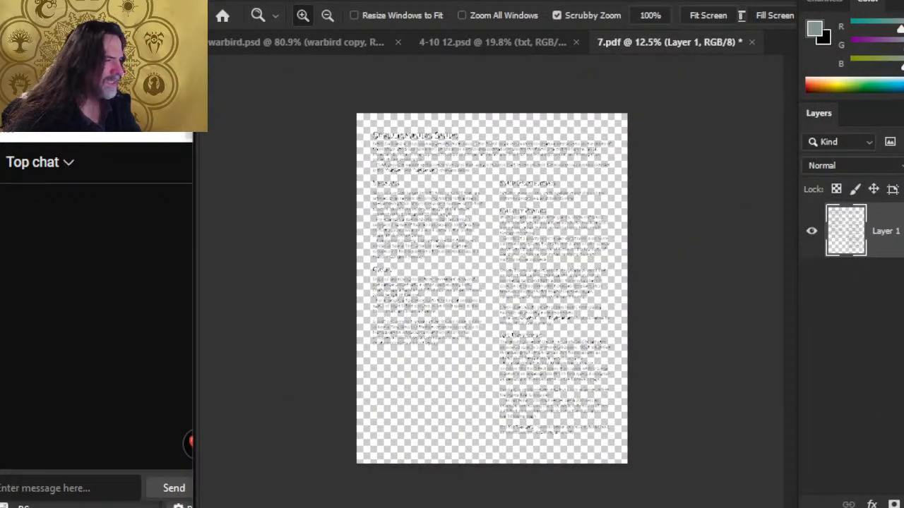
Step: Replace the old text layer in group 7 of 4-10 12.psd with the page text from 7.pdf, named txt
click(460, 42)
key(ctrl+v)
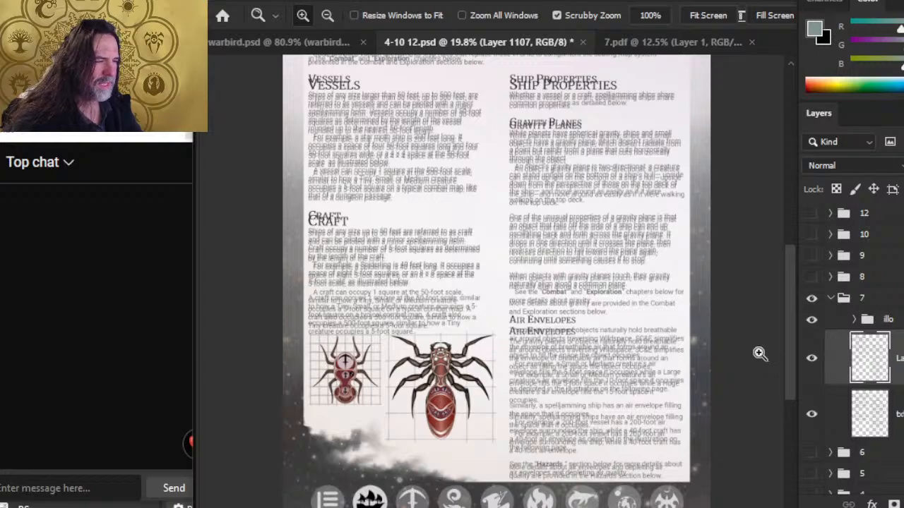
click(897, 414)
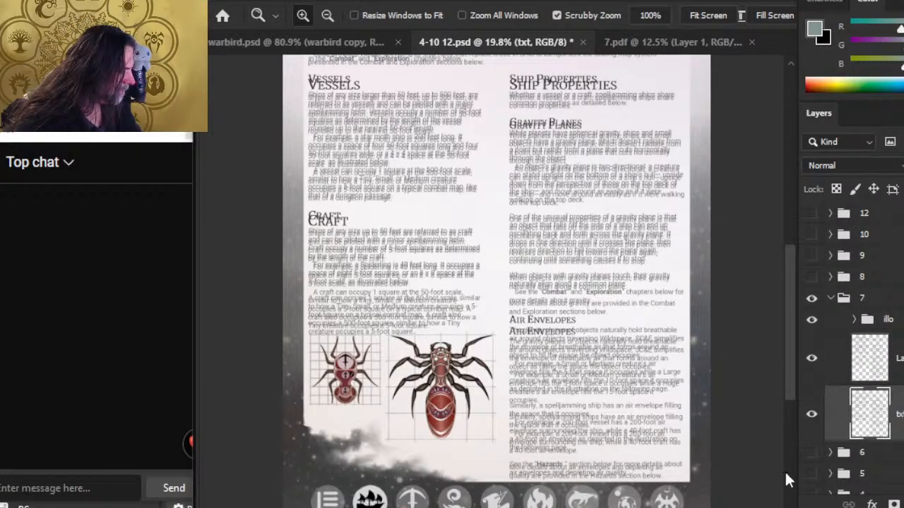
key(Delete)
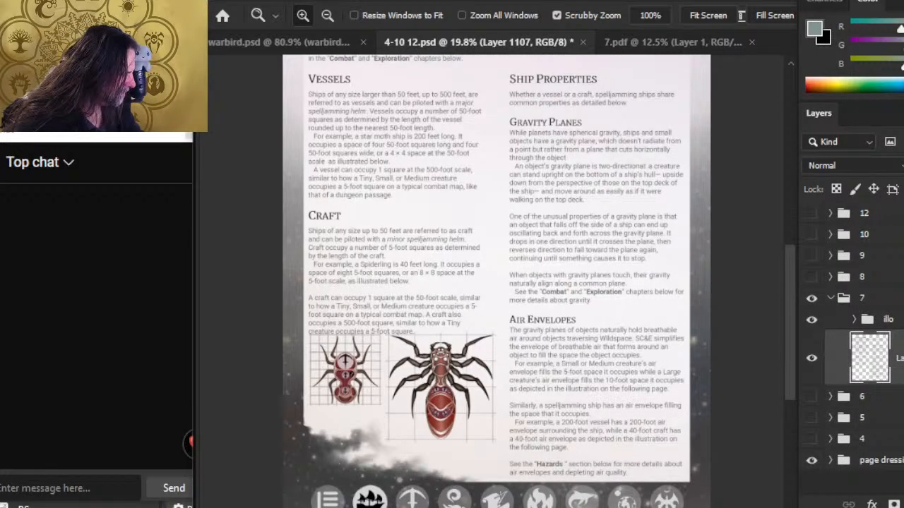
key(Return)
scroll(494, 282, up, 1)
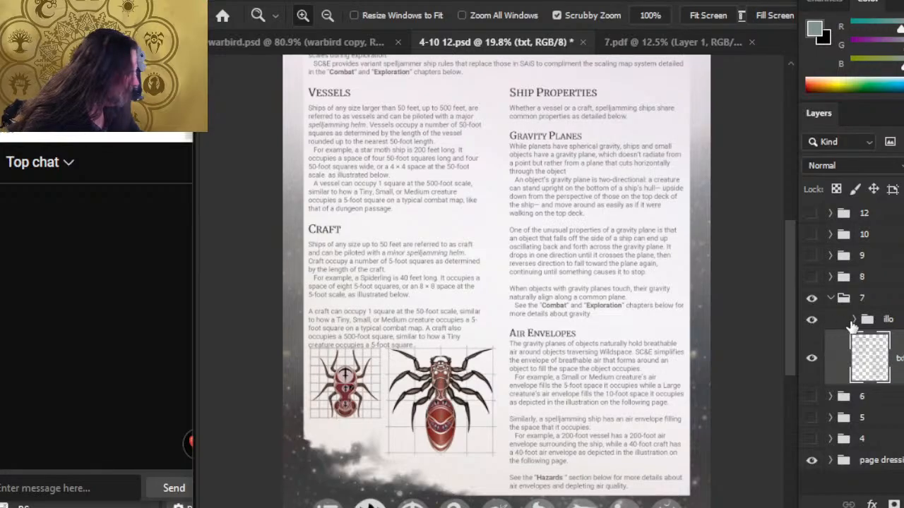
Step: Expand the illo group inside group 7 and toggle the visibility of its two subgroups to identify their artwork
click(853, 320)
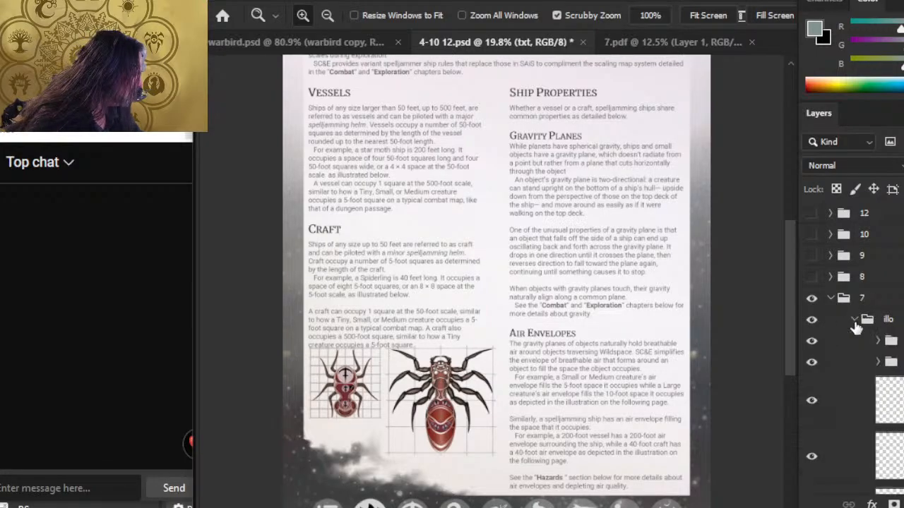
click(811, 341)
click(812, 341)
click(812, 363)
click(812, 362)
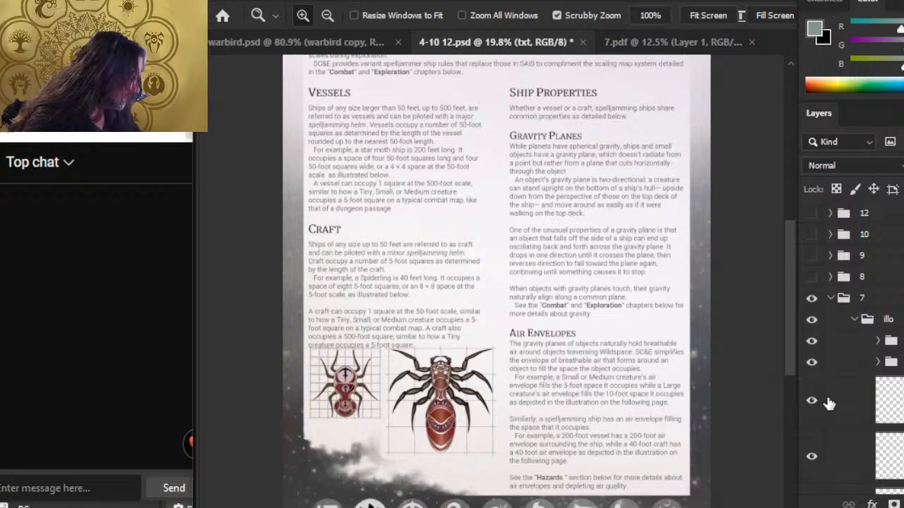
Step: Group the loose background art layers in the illo group and toggle the new group's visibility to check its contents
scroll(839, 393, down, 4)
scroll(850, 378, up, 1)
click(849, 355)
scroll(855, 351, down, 5)
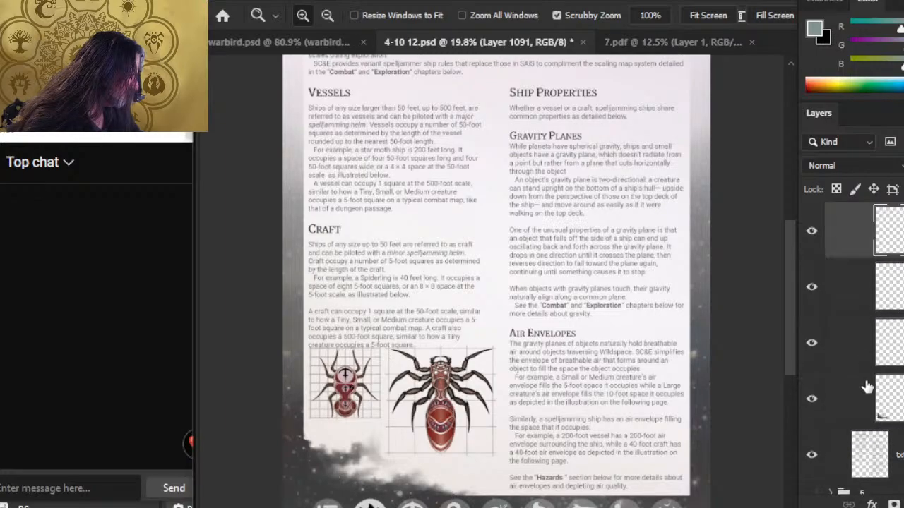
key(ctrl+g)
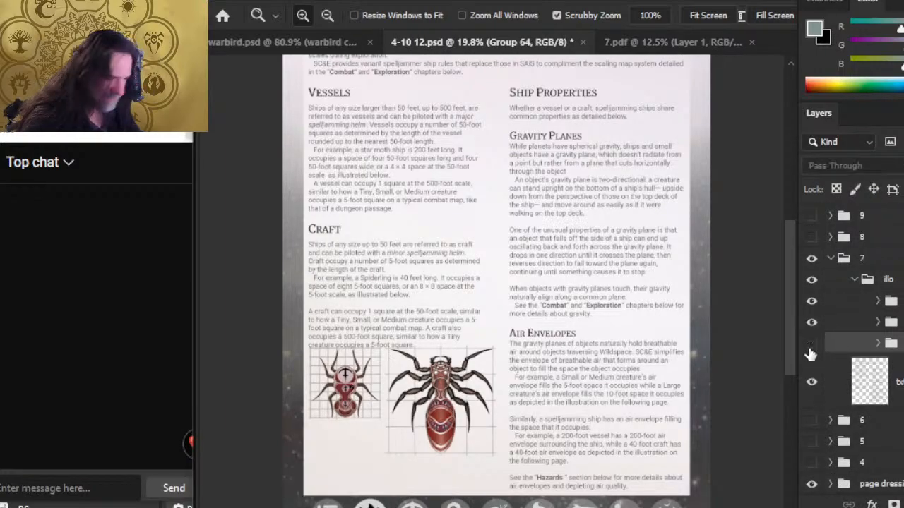
click(812, 344)
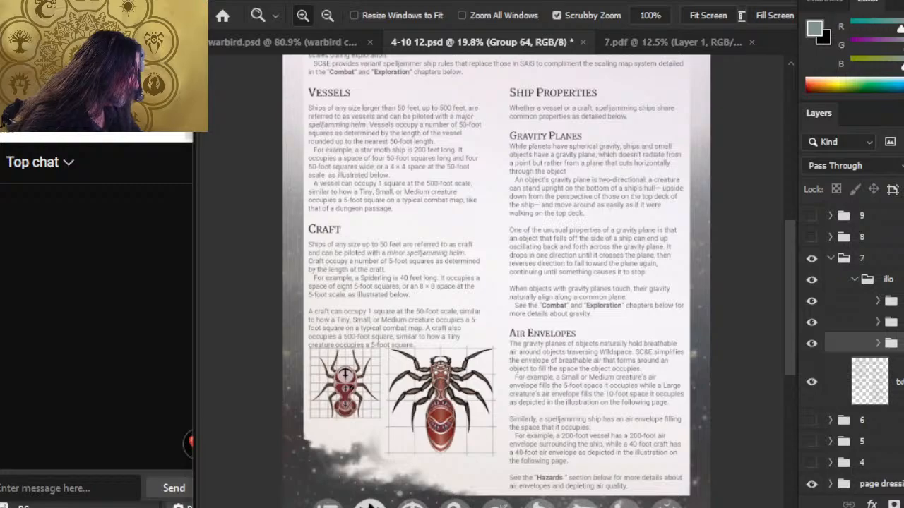
Step: Select the two spider ship subgroups and nudge them down together until they clear the last line of the Craft text
click(858, 304)
shift+click(855, 324)
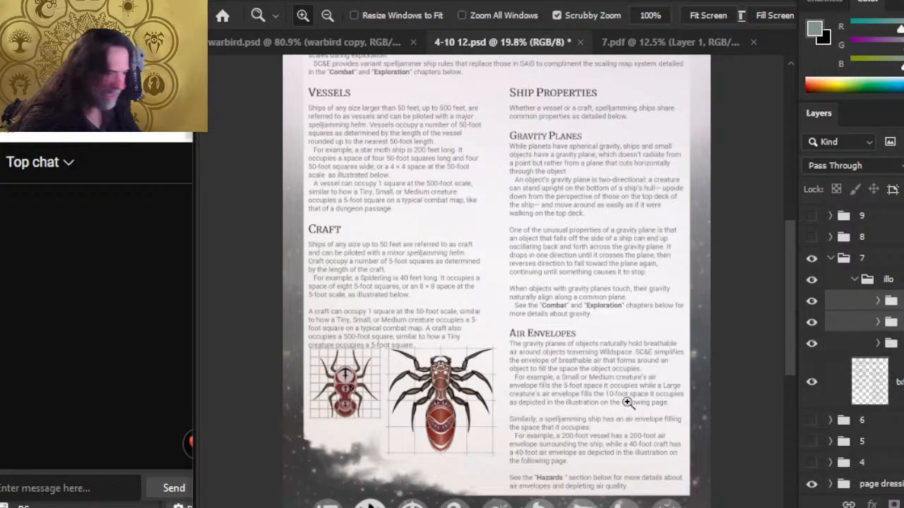
drag(403, 399, 448, 395)
drag(448, 372, 521, 313)
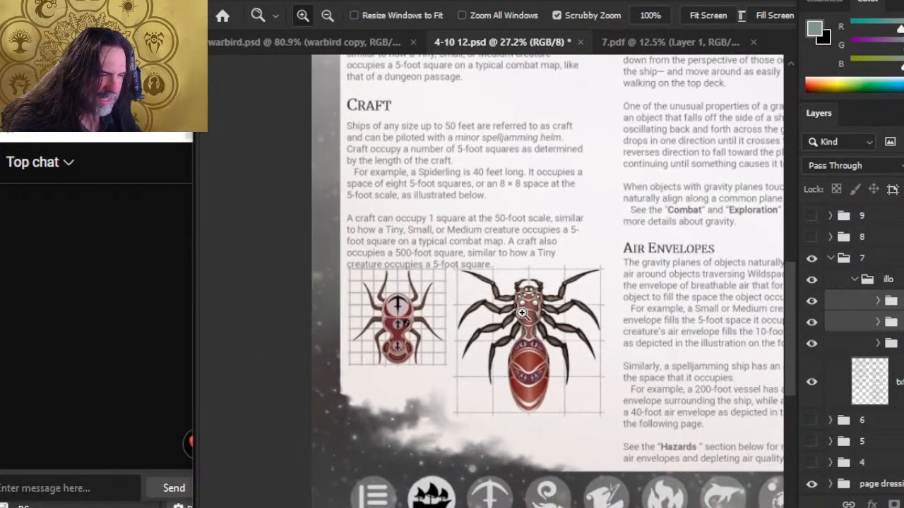
key(v)
key(shift+Down)
key(shift+Down)
key(shift+Down)
key(shift+Down)
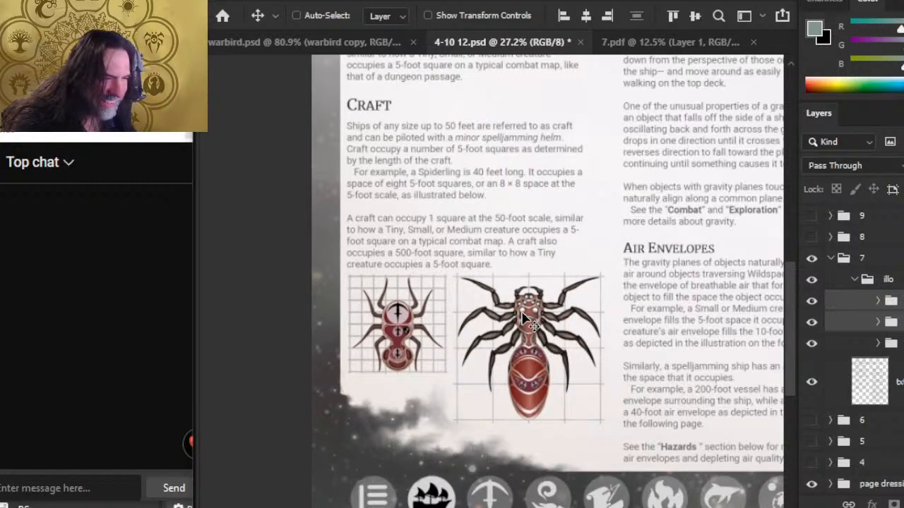
key(shift+Down)
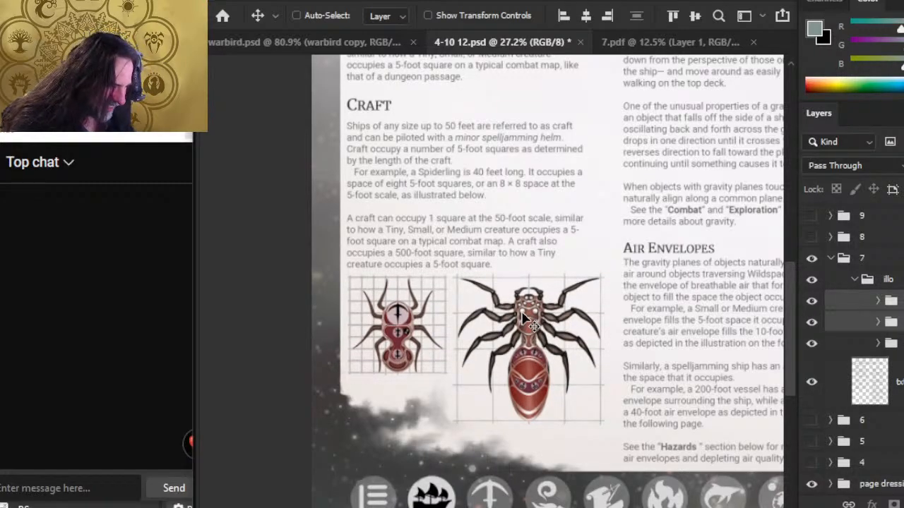
key(shift+Up)
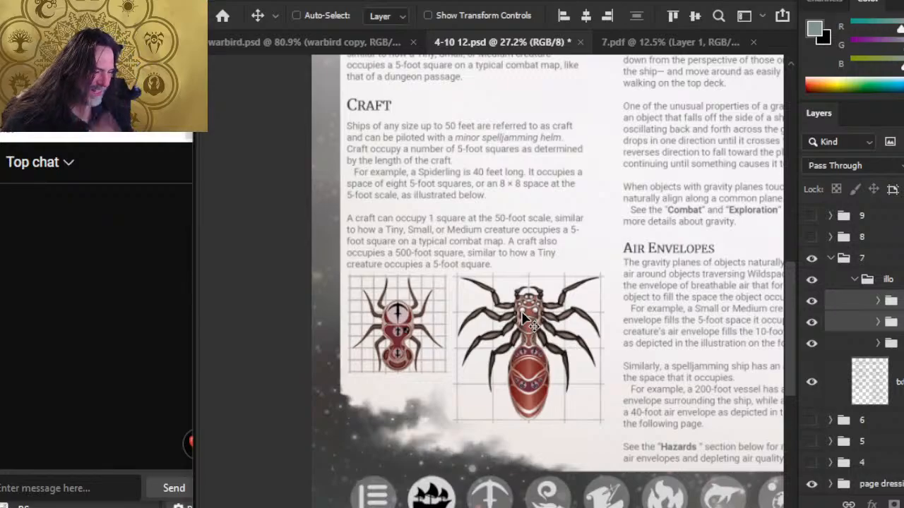
Step: Nudge the two spider ship subgroups left until the smaller ship's grid lines up with the left margin of the Craft text
key(z)
drag(448, 428, 512, 452)
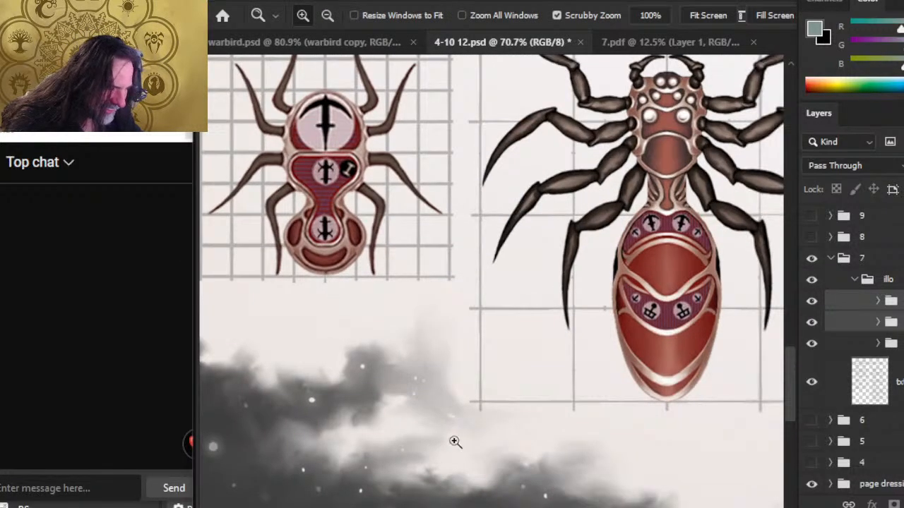
drag(422, 411, 357, 381)
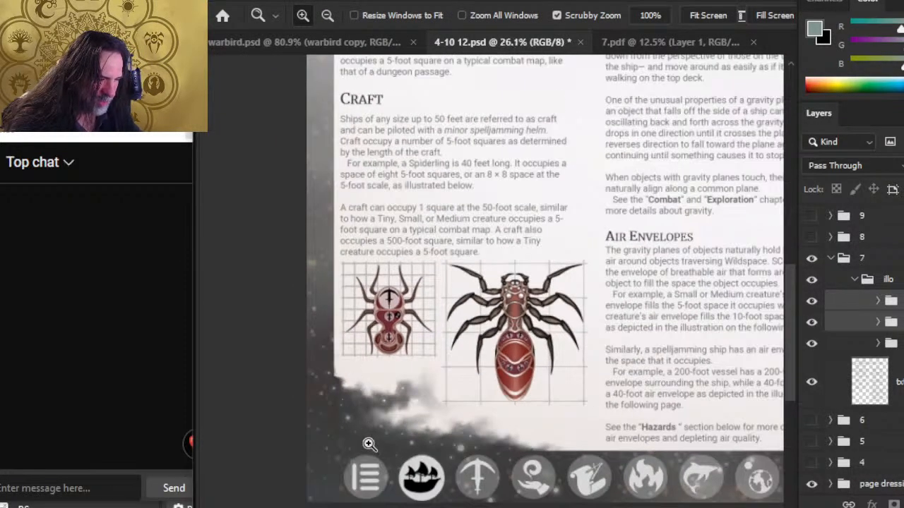
drag(370, 443, 449, 430)
mouse_move(397, 364)
mouse_down()
mouse_move(346, 353)
mouse_move(389, 354)
mouse_up()
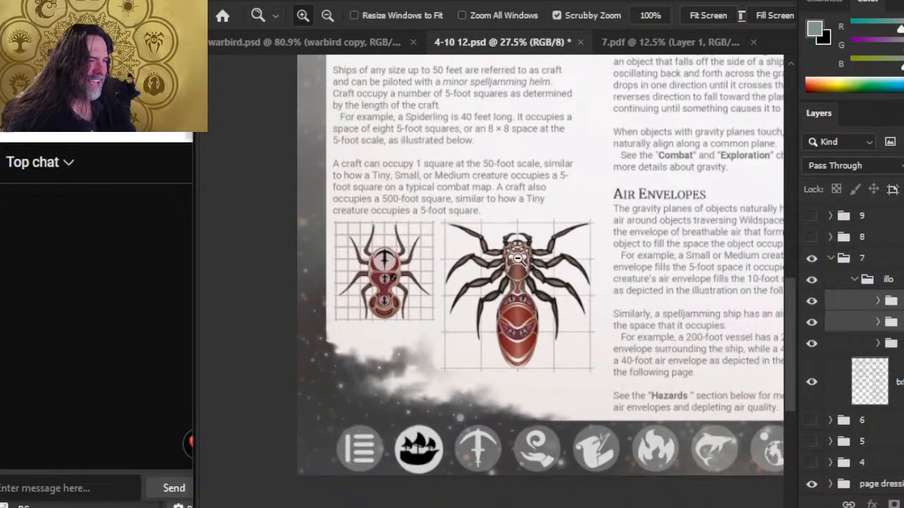
drag(527, 266, 521, 268)
drag(388, 405, 485, 364)
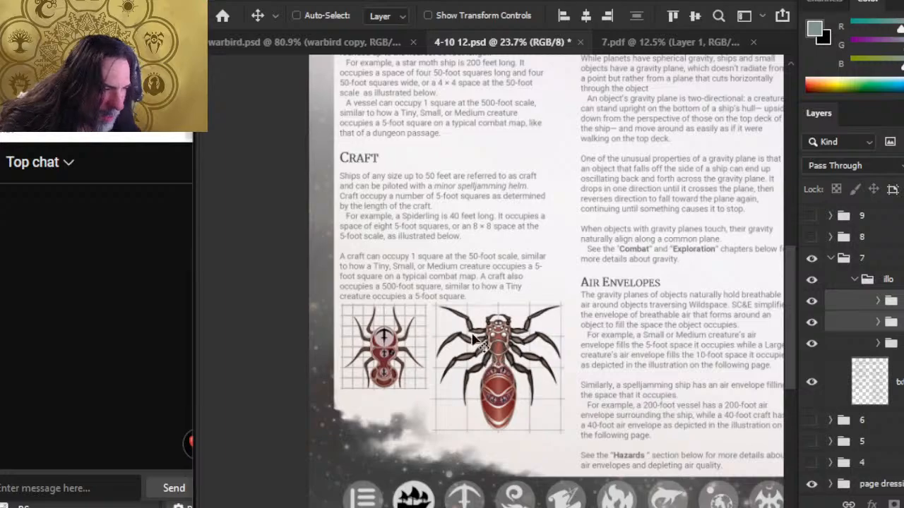
key(z)
click(345, 331)
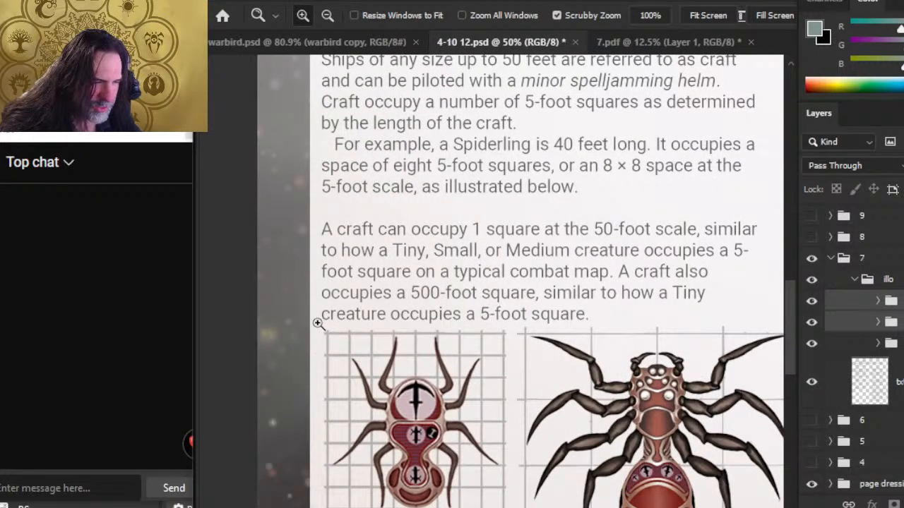
key(v)
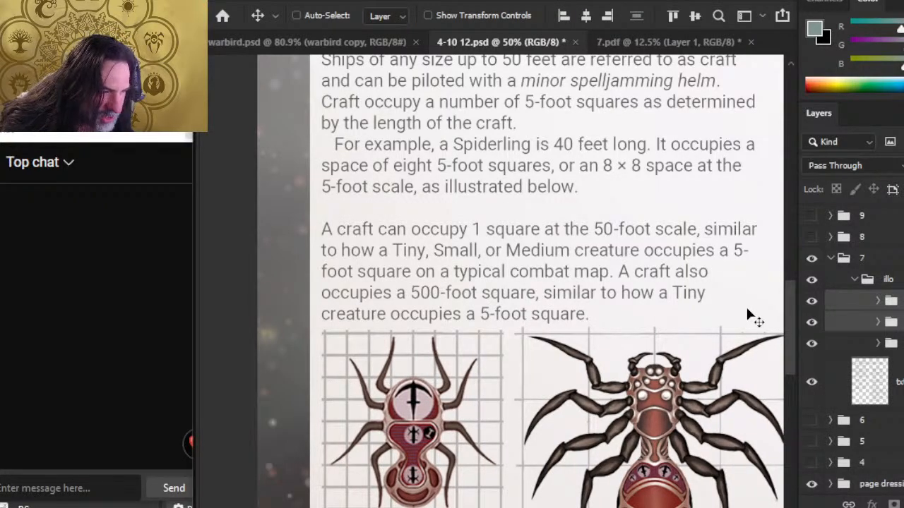
key(Left)
key(Left)
key(Left)
key(Left)
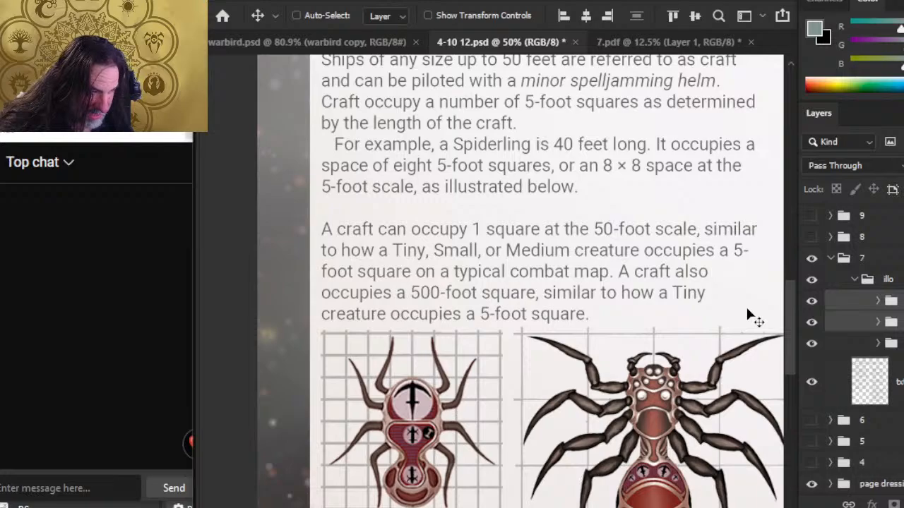
key(Left)
key(Left)
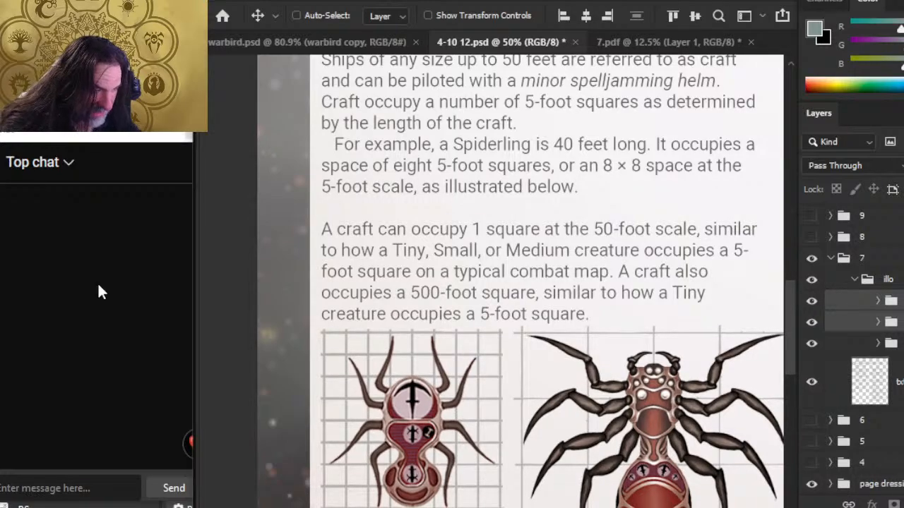
Step: Draw a rectangular marquee around both spider ships and the ink cloud, from below the Craft text to the page footer
key(z)
drag(458, 370, 442, 361)
drag(495, 434, 495, 270)
drag(607, 418, 497, 285)
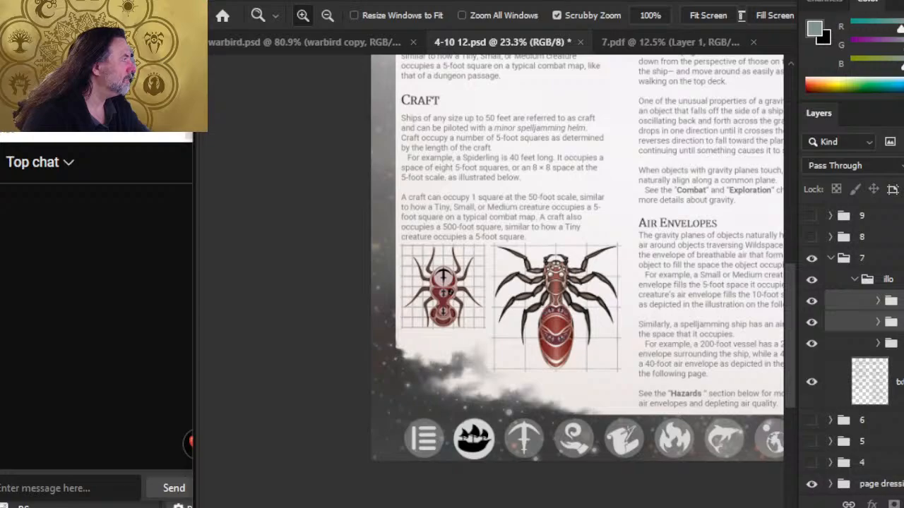
key(m)
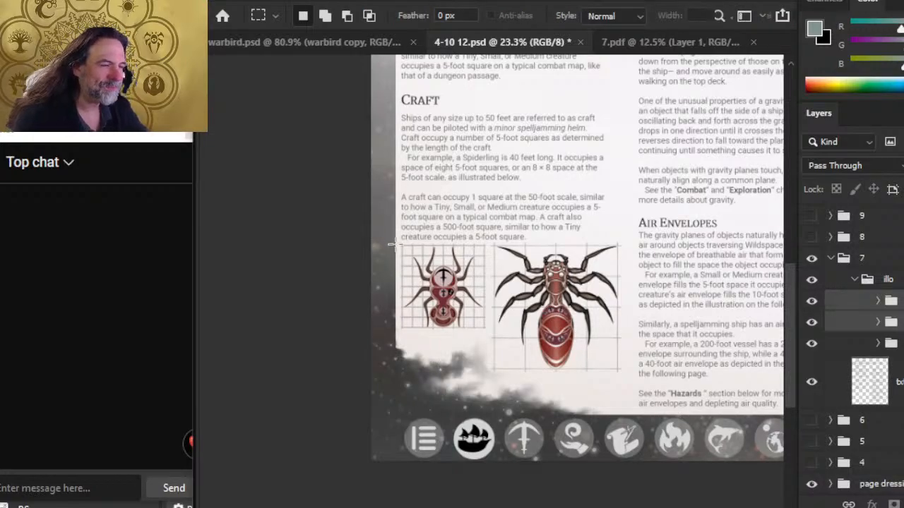
key(z)
drag(397, 243, 453, 263)
drag(513, 281, 434, 249)
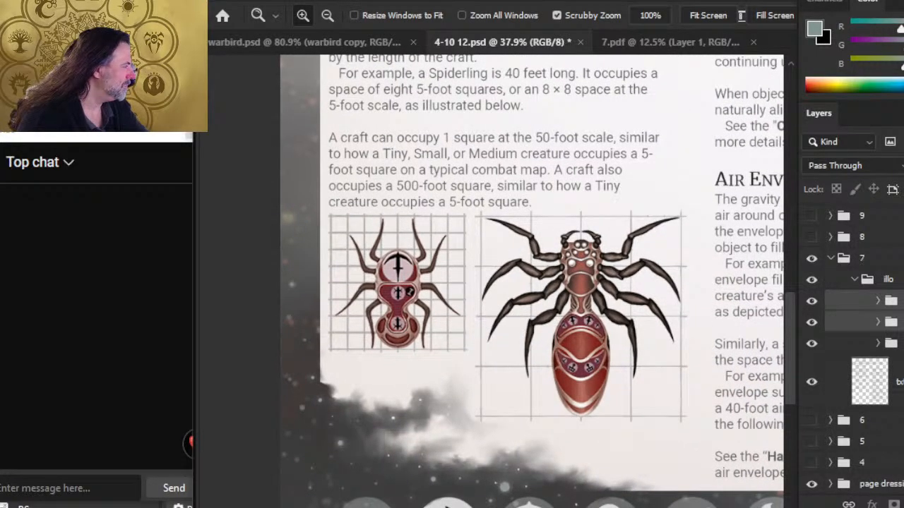
key(m)
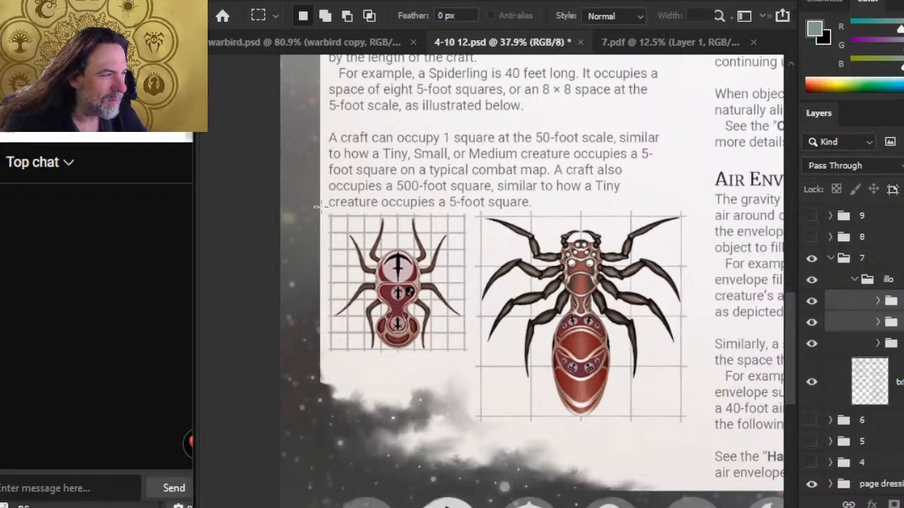
drag(326, 212, 713, 489)
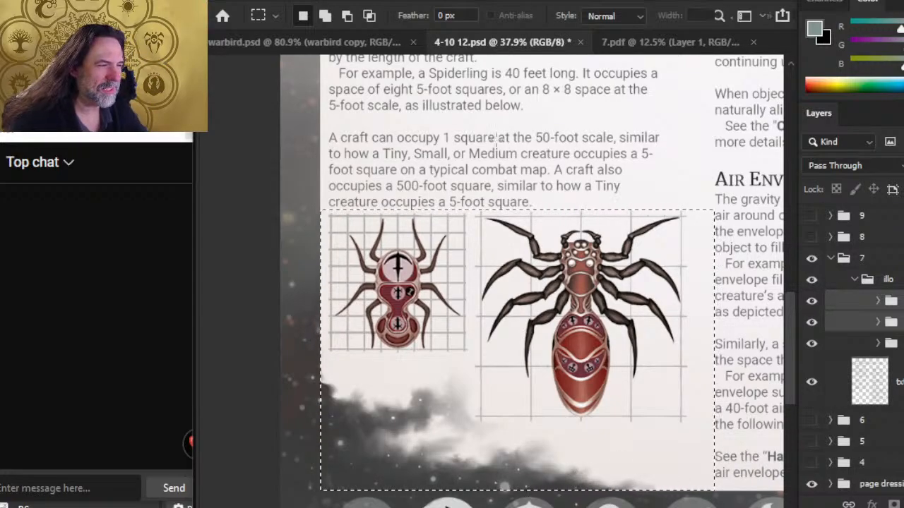
Step: Start transforming the selection and raise its top edge to the baseline of the last Craft text line
key(z)
drag(444, 203, 591, 191)
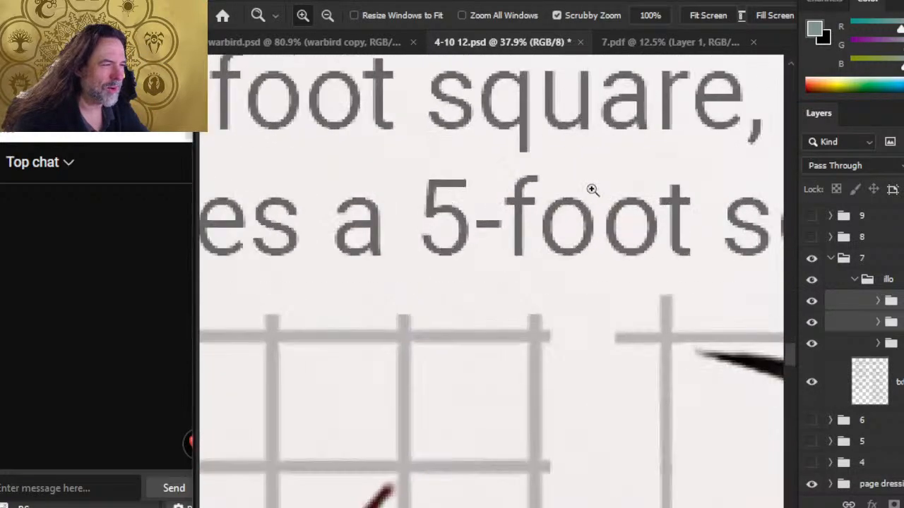
drag(624, 275, 569, 268)
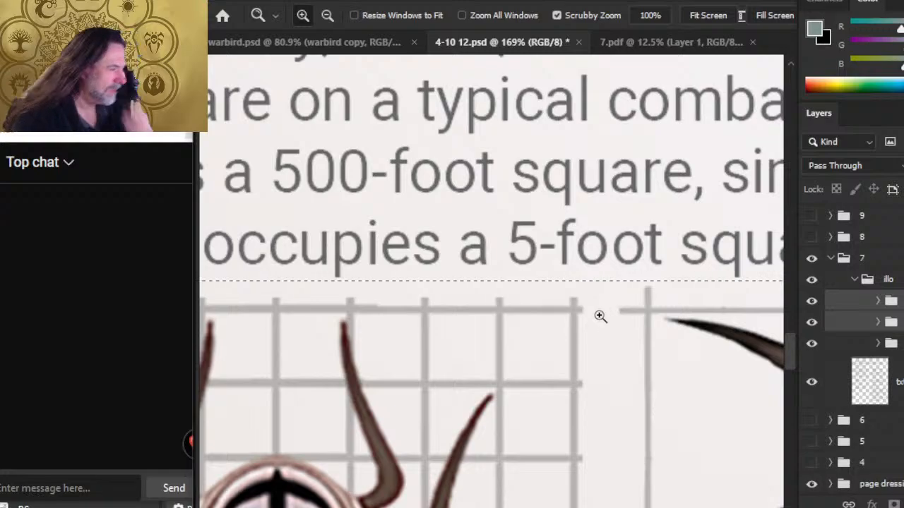
key(l)
right_click(617, 292)
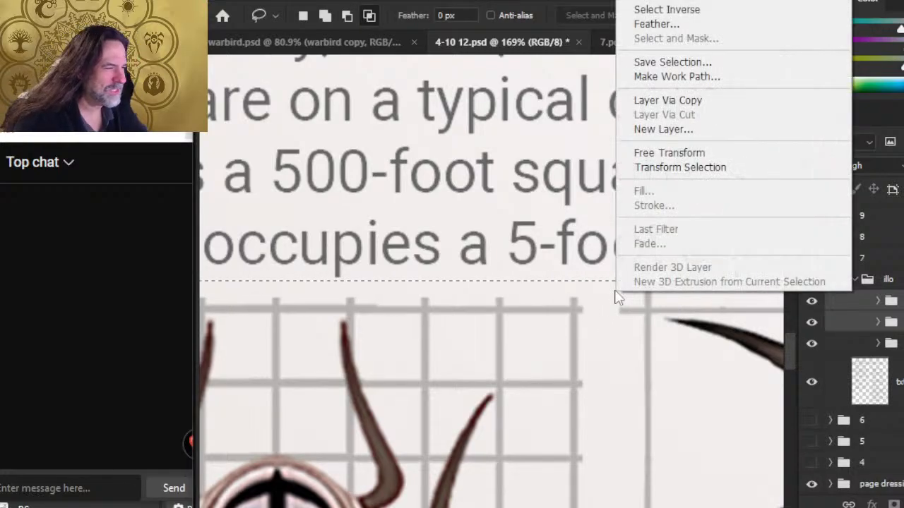
click(732, 167)
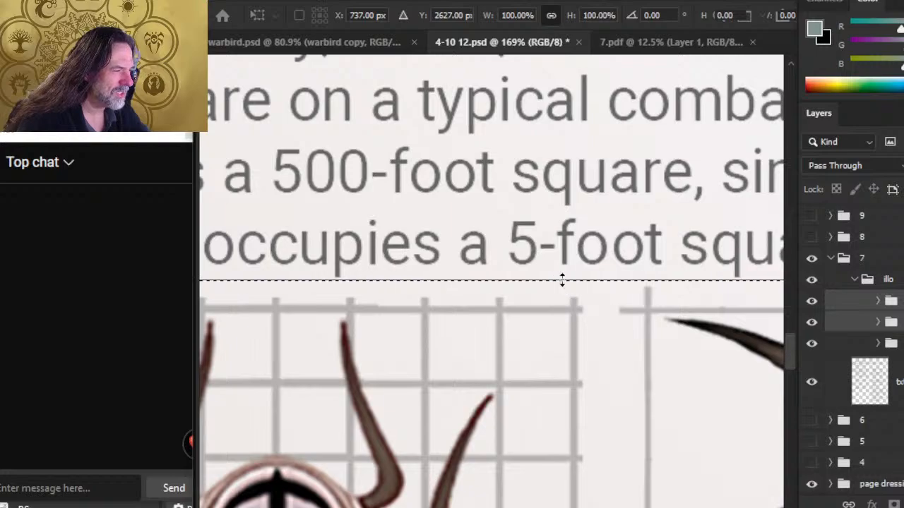
drag(562, 280, 566, 266)
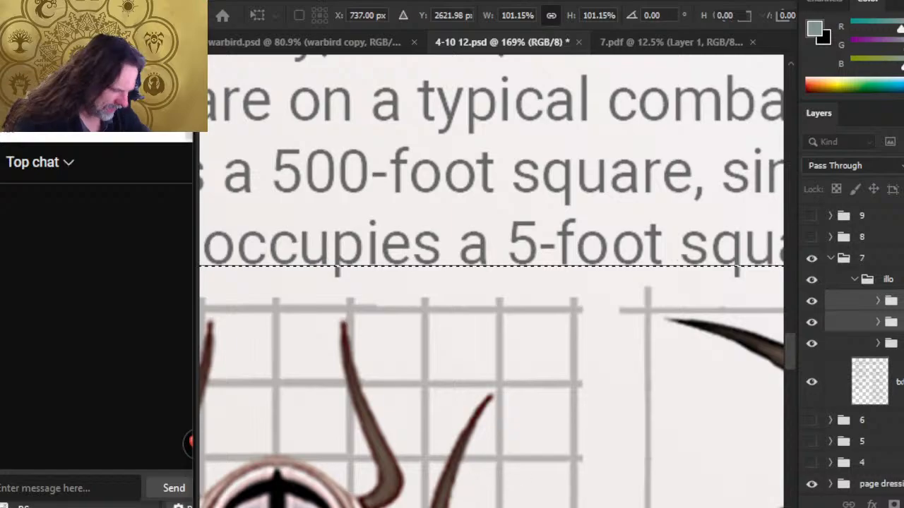
Step: Fit the selection's right edge to the start of the Air Envelopes column and its bottom edge to the footer band, and apply the transform
drag(635, 397, 281, 169)
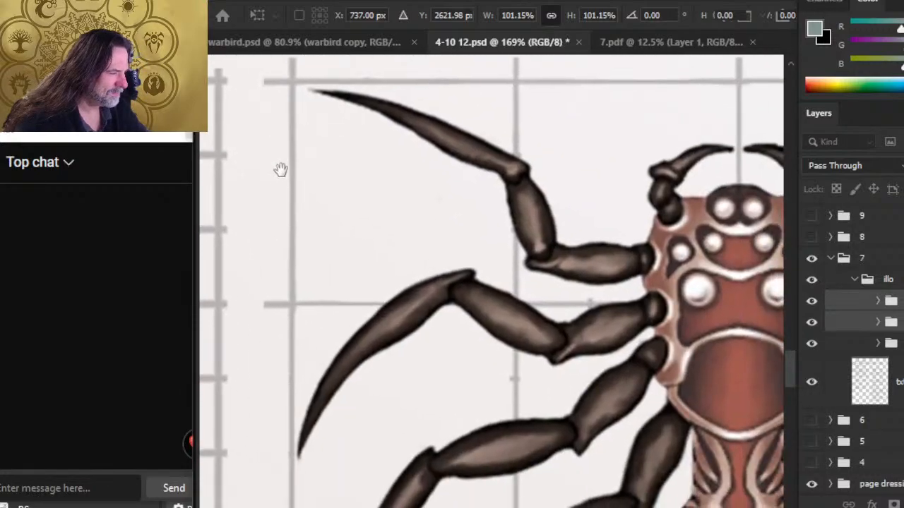
drag(611, 330, 222, 244)
drag(570, 308, 315, 291)
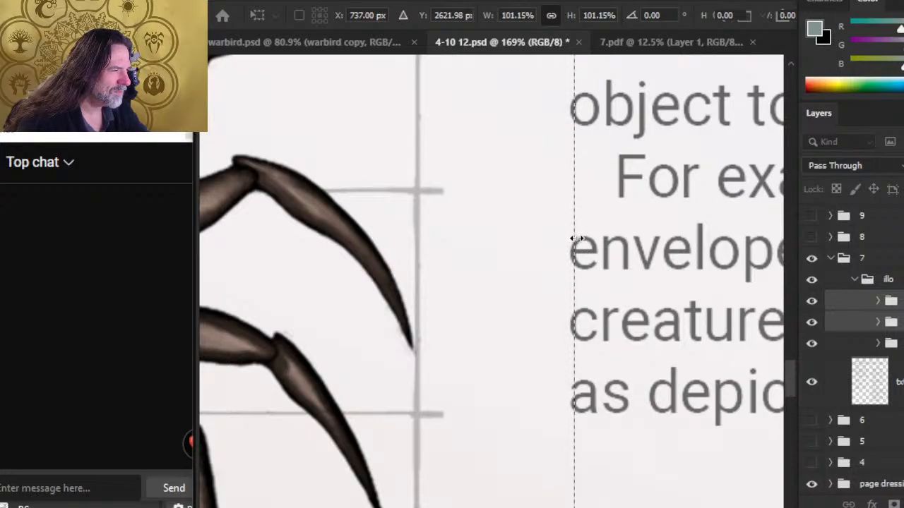
drag(575, 238, 573, 238)
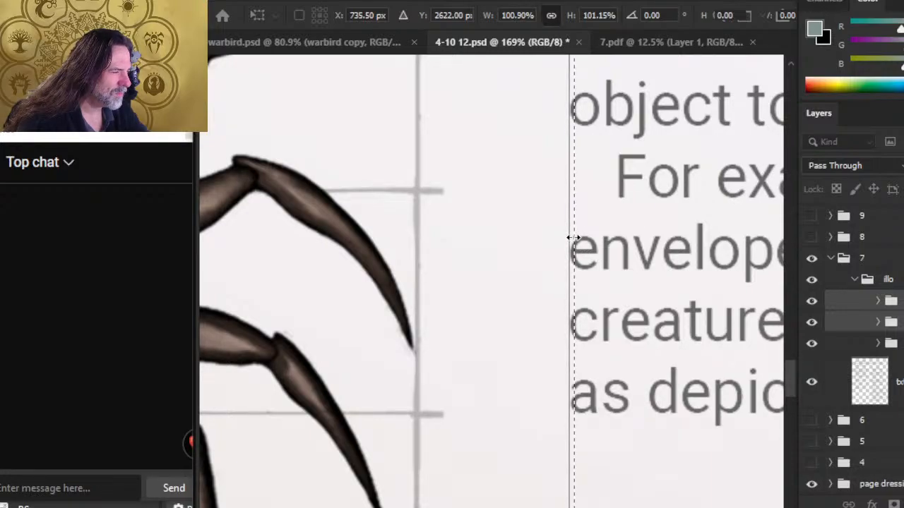
scroll(486, 359, down, 10)
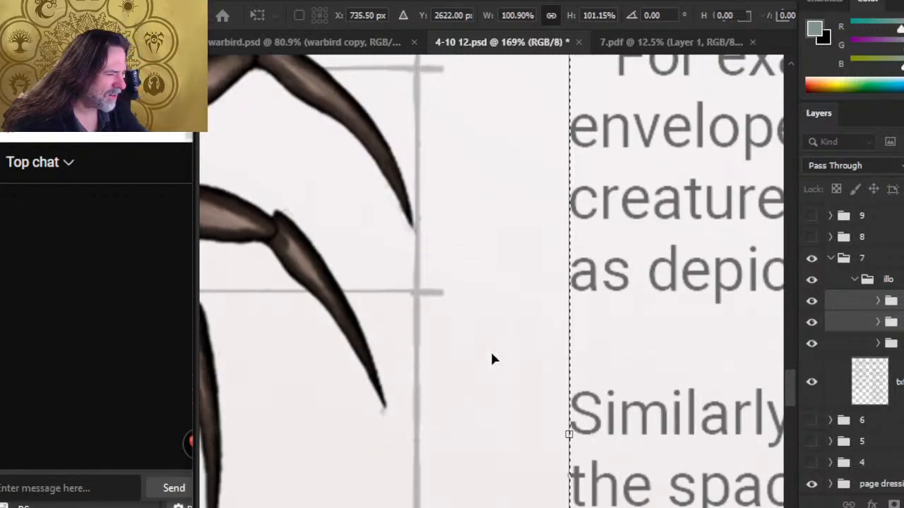
scroll(516, 380, down, 8)
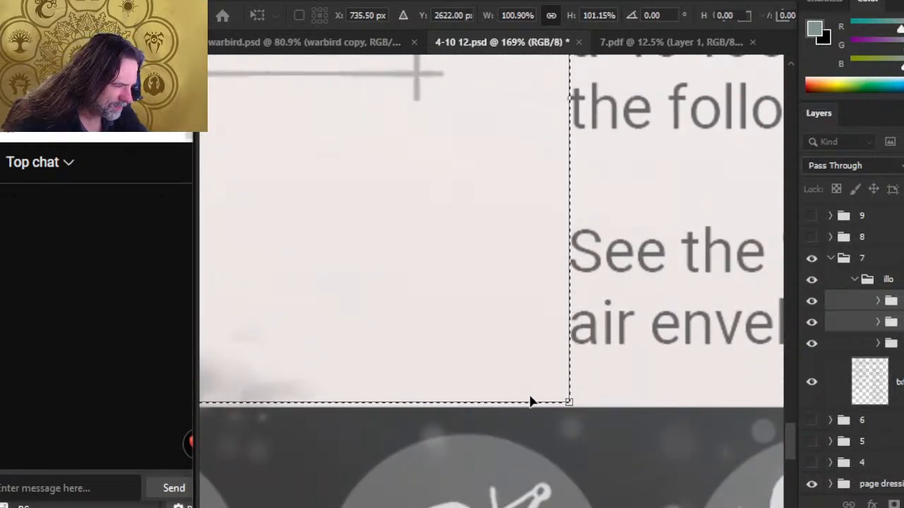
drag(519, 403, 518, 407)
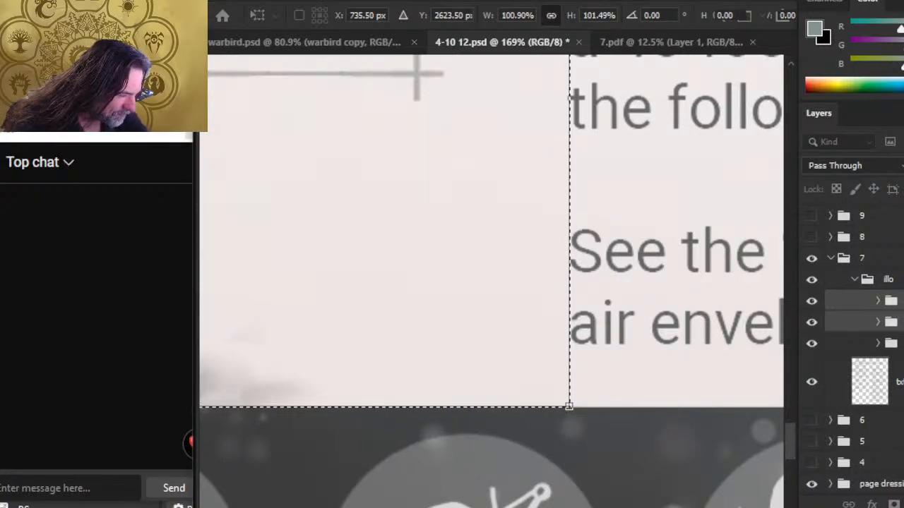
scroll(491, 281, left, 10)
scroll(492, 281, right, 5)
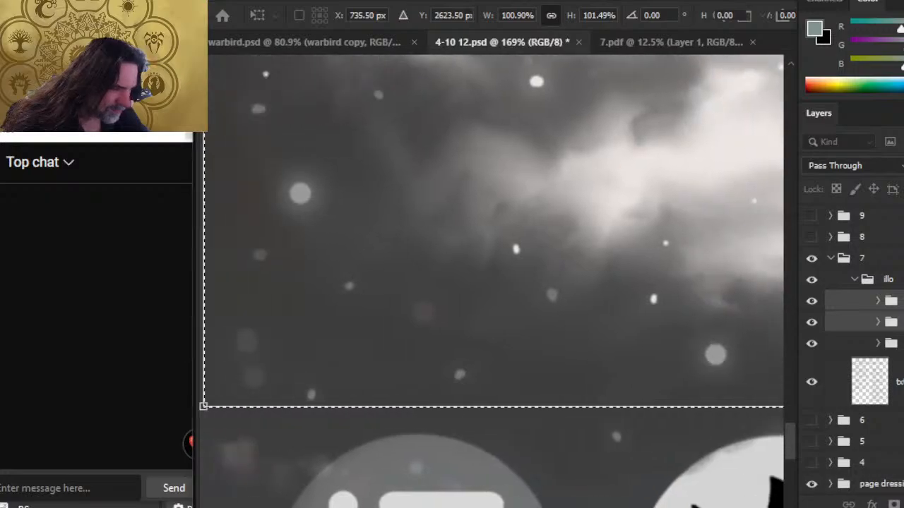
scroll(492, 281, left, 3)
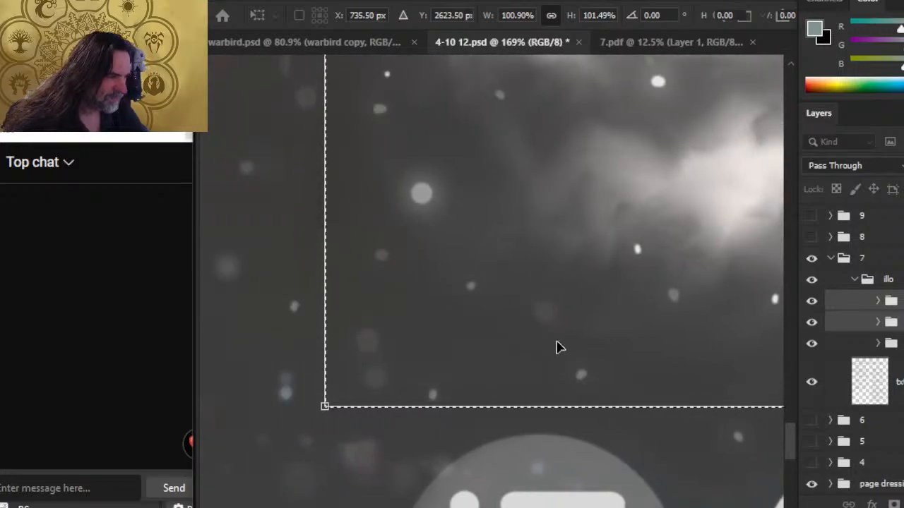
key(Return)
Step: Hide the page dressing group and group 7's text layer so only the illustration artwork shows
key(z)
drag(641, 343, 565, 327)
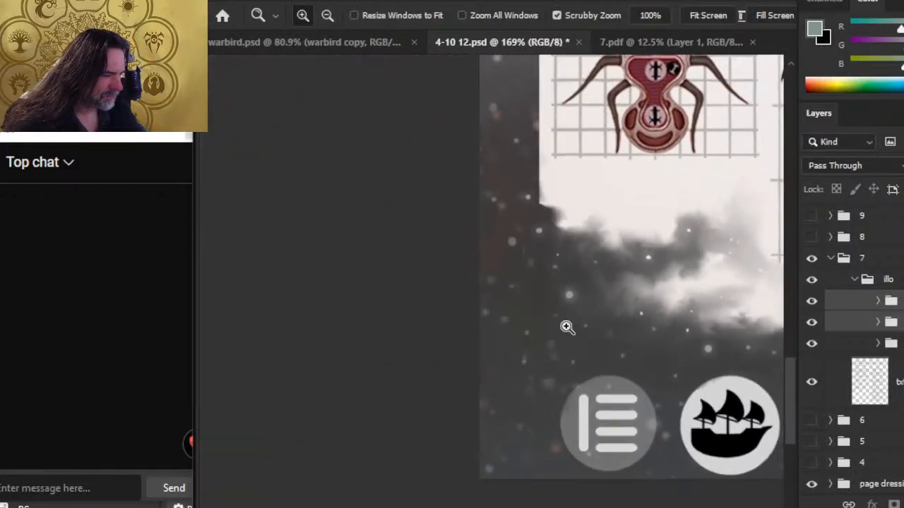
drag(621, 323, 399, 290)
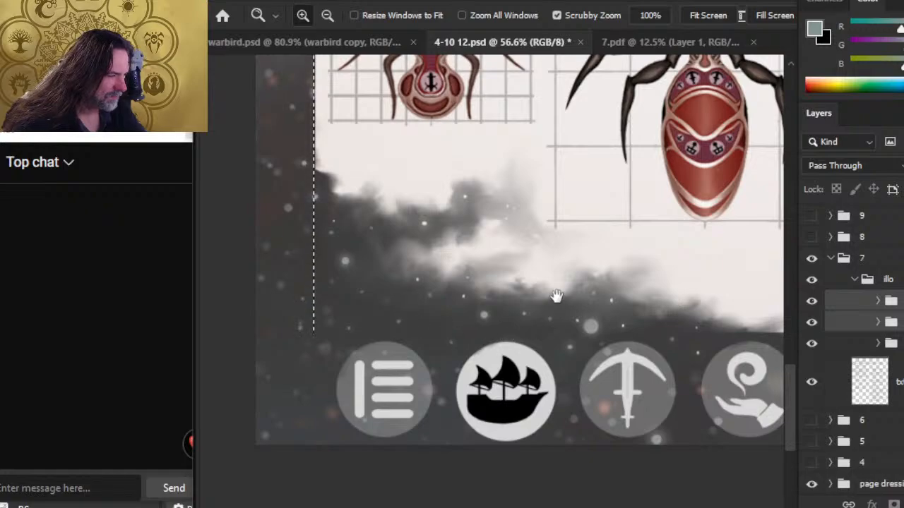
drag(557, 299, 461, 280)
drag(571, 248, 524, 233)
drag(605, 192, 561, 341)
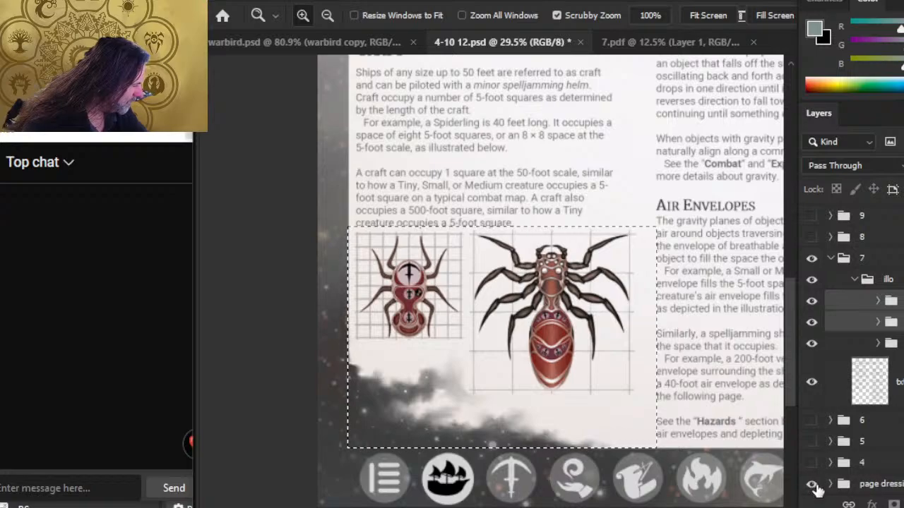
click(812, 485)
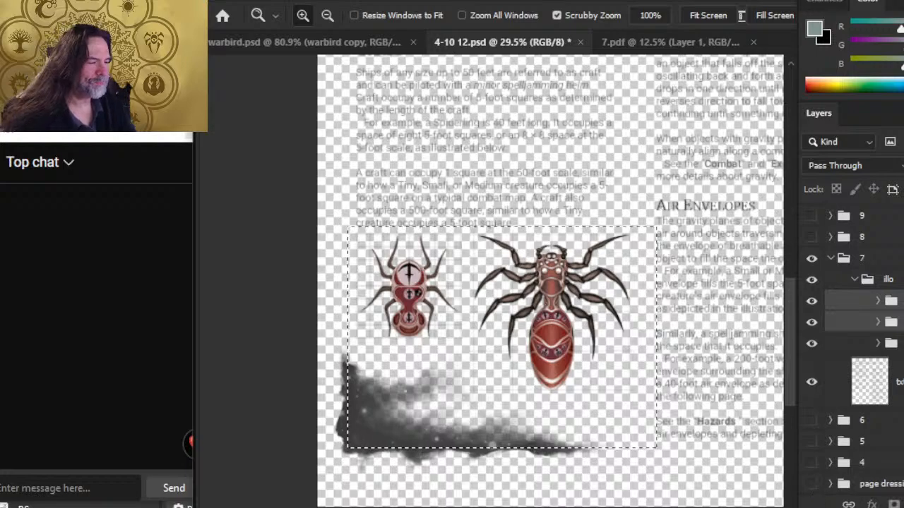
click(812, 382)
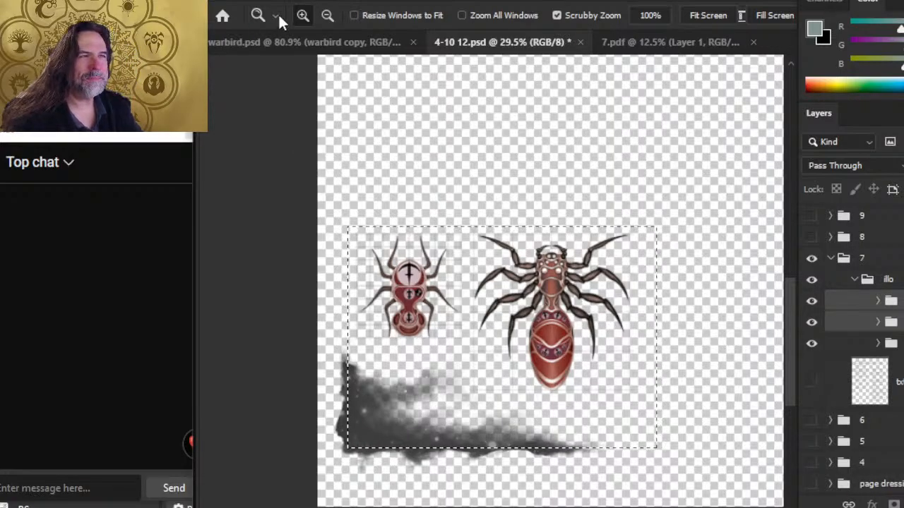
Step: Copy the selected artwork merged and paste it into a new 1147 x 873 px, 300 ppi RGB document
click(233, 1)
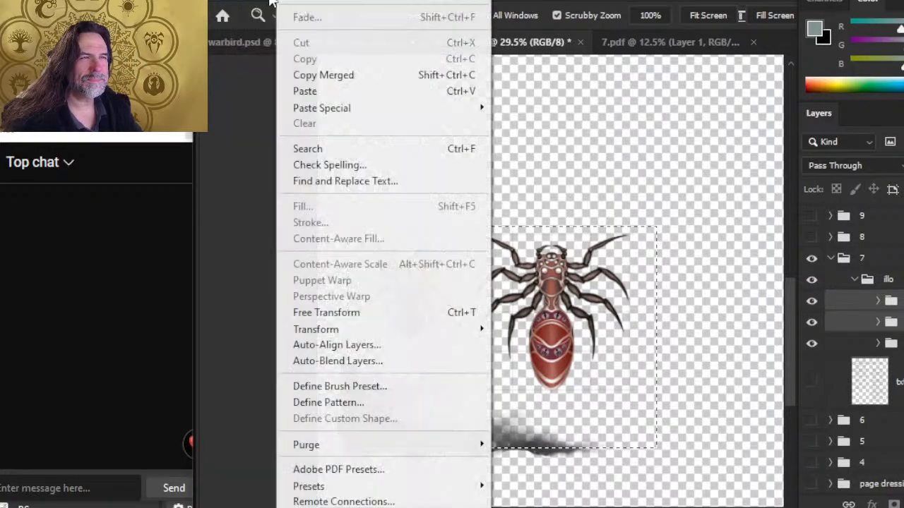
click(248, 7)
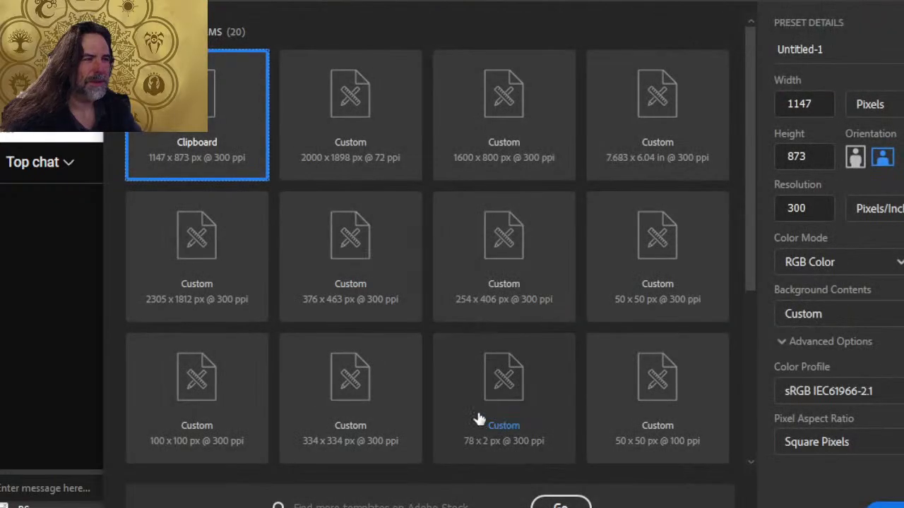
key(Return)
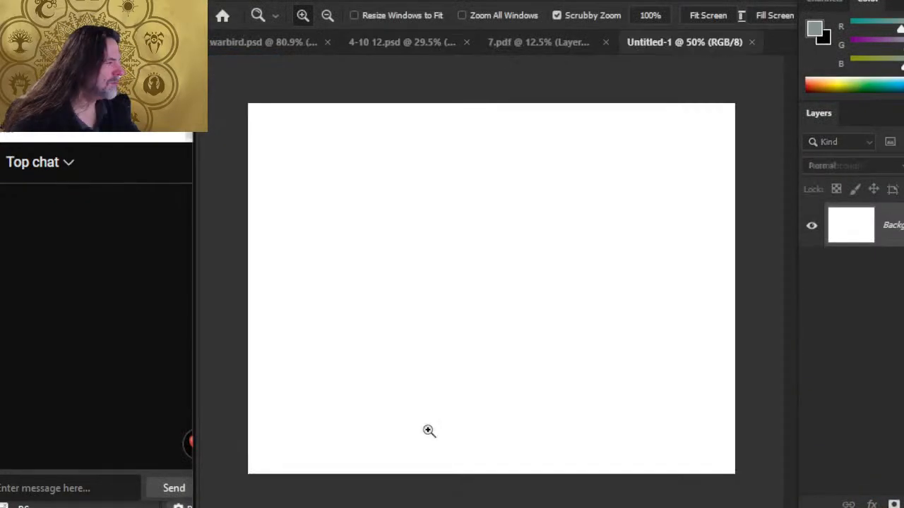
key(ctrl+v)
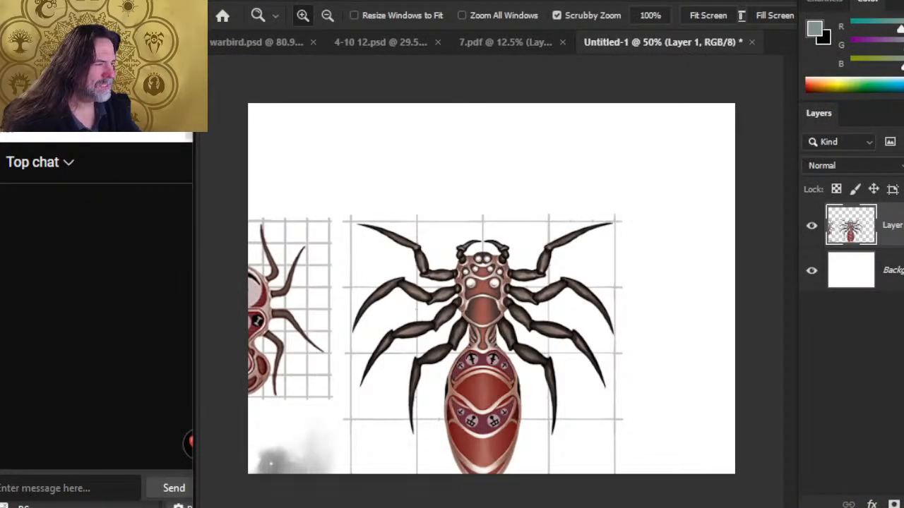
Step: Move the pasted artwork layer up until the large spider ship's grid sits just inside the canvas's top edge
key(ctrl+z)
key(ctrl+shift+z)
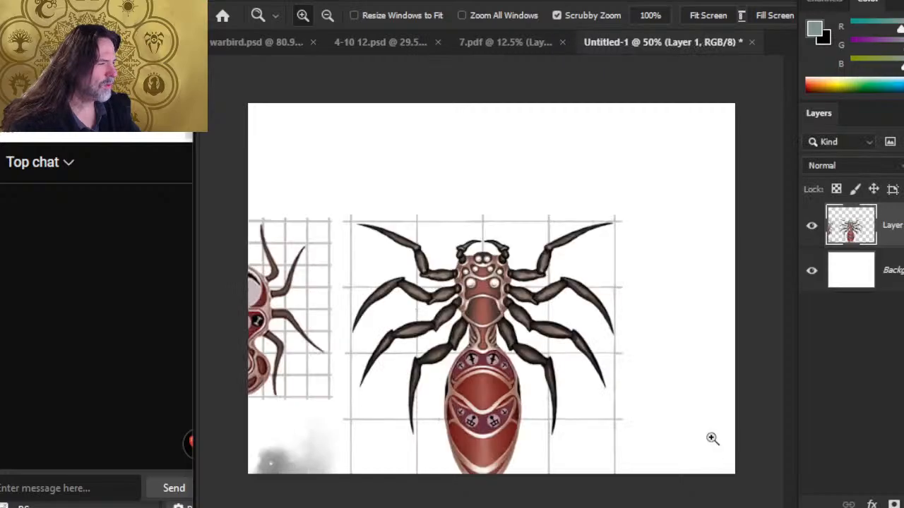
key(v)
key(shift+Up)
key(shift+Up)
key(shift+Up)
key(shift+Up)
key(shift+Up)
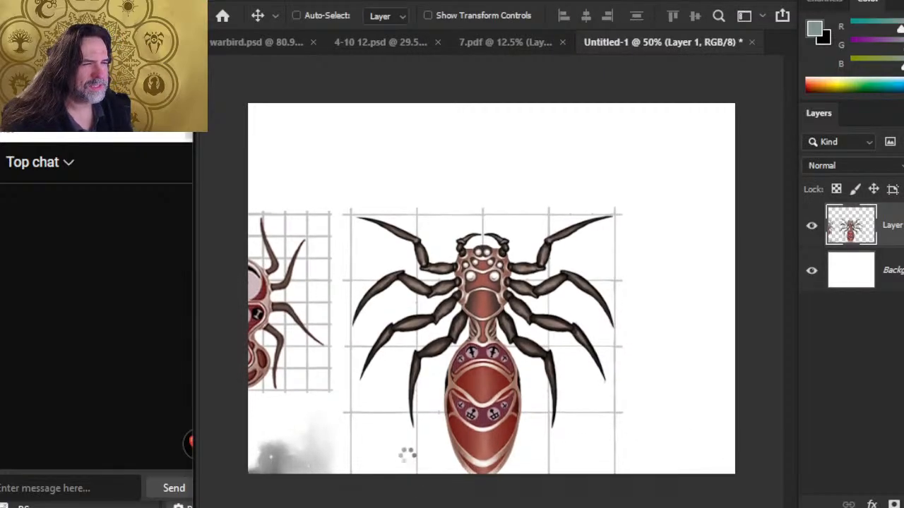
key(shift+Up)
key(shift+Up)
key(shift+Up)
key(shift+Up)
key(shift+Up)
key(shift+Up)
key(shift+Up)
key(shift+Up)
key(shift+Up)
key(shift+Up)
key(shift+Up)
key(shift+Up)
key(shift+Up)
key(shift+Up)
key(shift+Up)
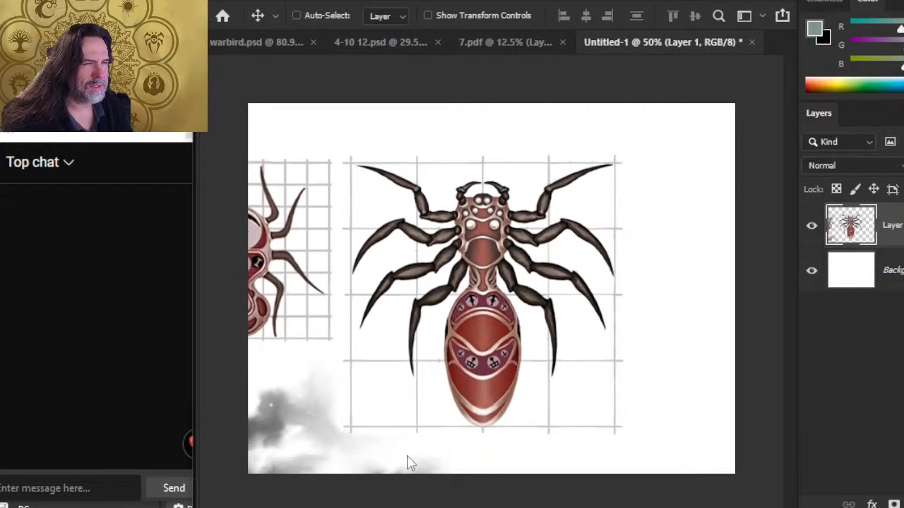
key(shift+Up)
key(shift+Up)
key(shift+Up)
key(shift+Up)
key(shift+Up)
key(shift+Up)
key(shift+Up)
key(shift+Up)
key(shift+Up)
key(shift+Up)
key(shift+Up)
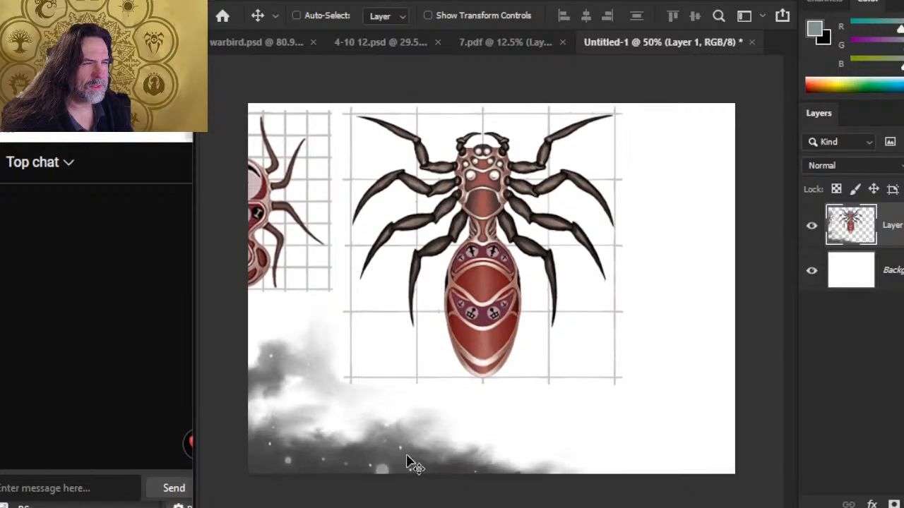
key(shift+Up)
Step: Move the artwork layer right until both spider ships and their grids fit on the canvas
key(shift+Right)
key(shift+Right)
key(shift+Right)
key(shift+Right)
key(shift+Right)
key(shift+Right)
key(shift+Right)
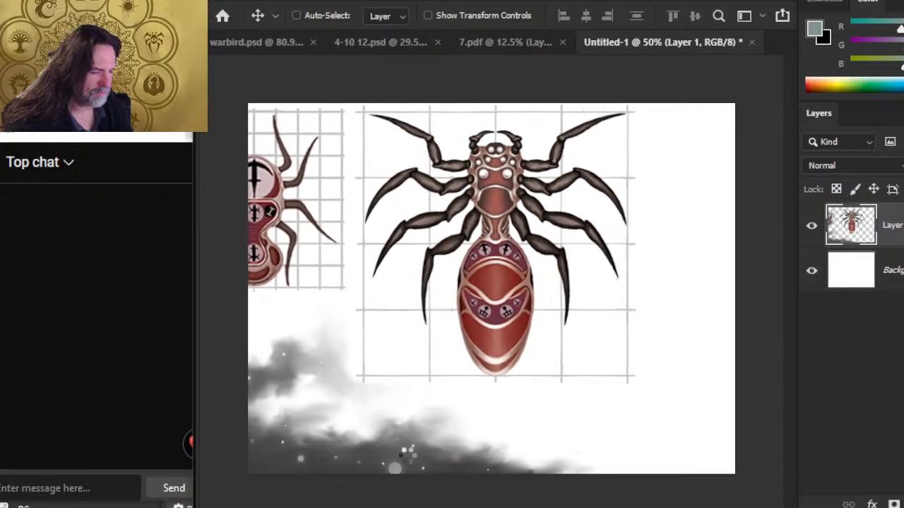
key(shift+Right)
key(shift+Right)
key(shift+Right)
key(shift+Right)
key(shift+Right)
key(shift+Right)
key(shift+Right)
key(shift+Right)
key(shift+Right)
key(shift+Right)
key(shift+Right)
key(shift+Right)
key(shift+Right)
key(shift+Right)
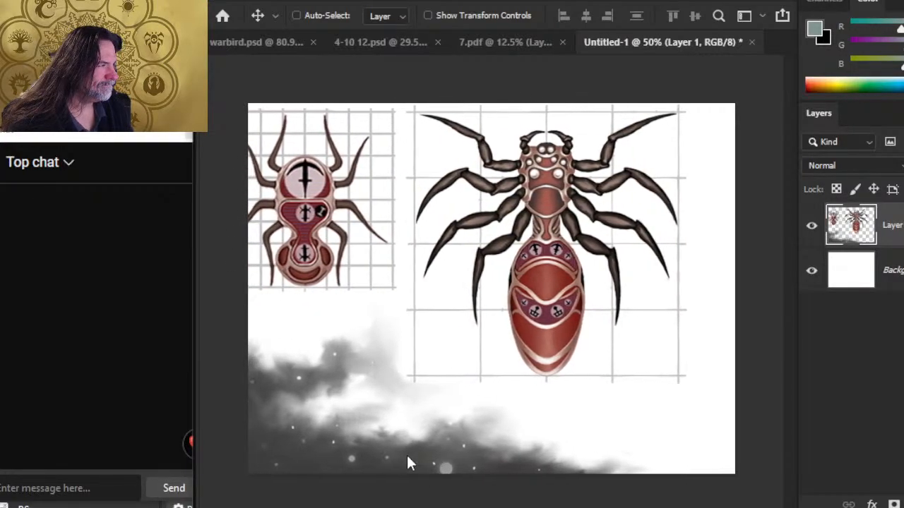
key(shift+Right)
key(shift+Right)
key(shift+Right)
key(shift+Right)
key(shift+Right)
key(shift+Right)
key(shift+Right)
key(shift+Right)
key(shift+Right)
key(shift+Right)
key(shift+Right)
key(shift+Right)
key(shift+Right)
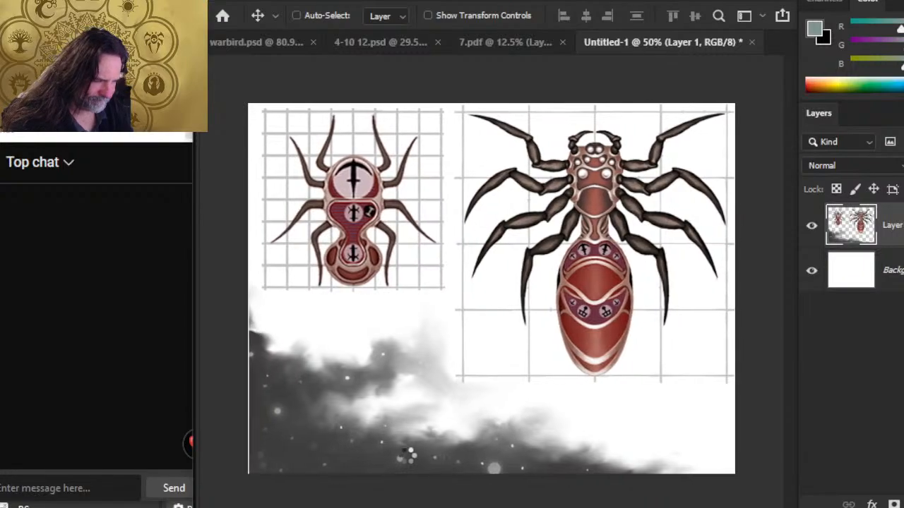
Step: Nudge the artwork layer slightly back left to close the white gap along the canvas's left edge
key(Left)
key(Left)
key(Left)
key(Left)
key(Left)
key(Left)
key(Left)
key(Left)
key(Left)
key(Left)
key(Left)
key(Left)
key(Left)
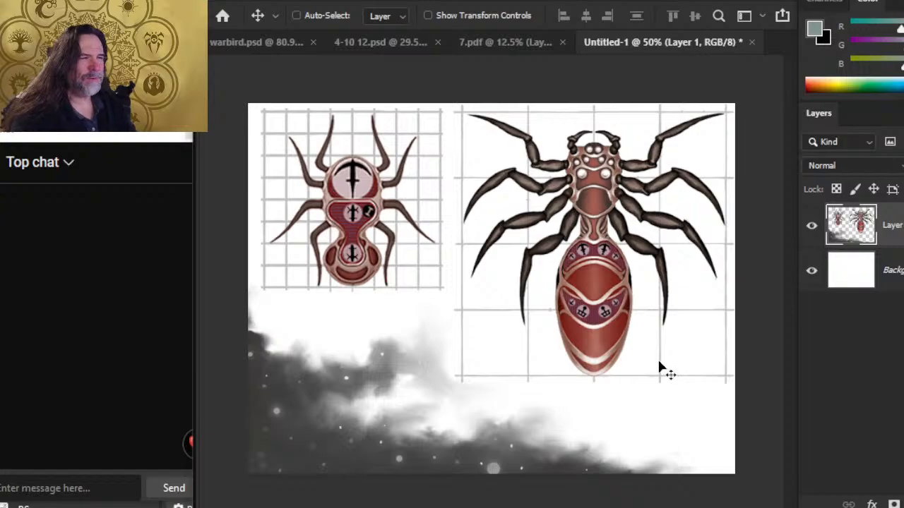
Step: Fine-tune the artwork by single pixels so the dark cloud area meets the canvas's lower-left corner
key(z)
drag(615, 298, 582, 296)
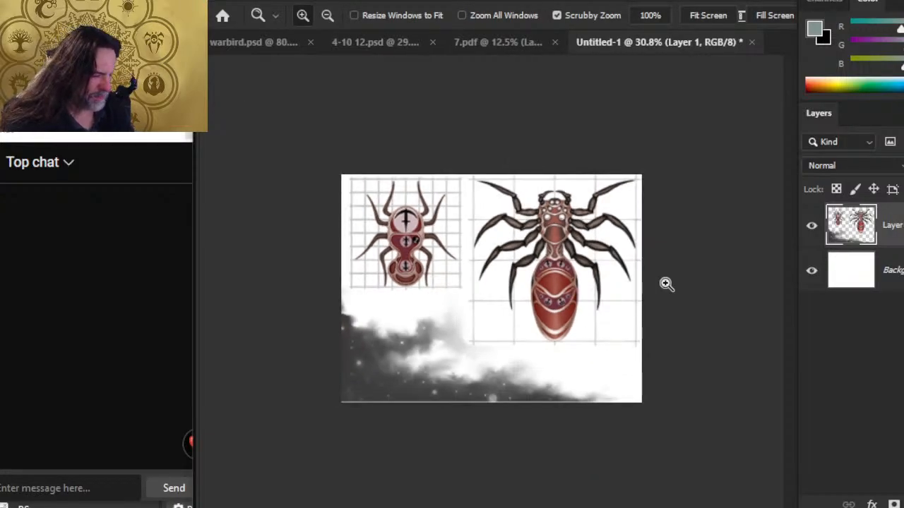
drag(388, 412, 482, 405)
key(v)
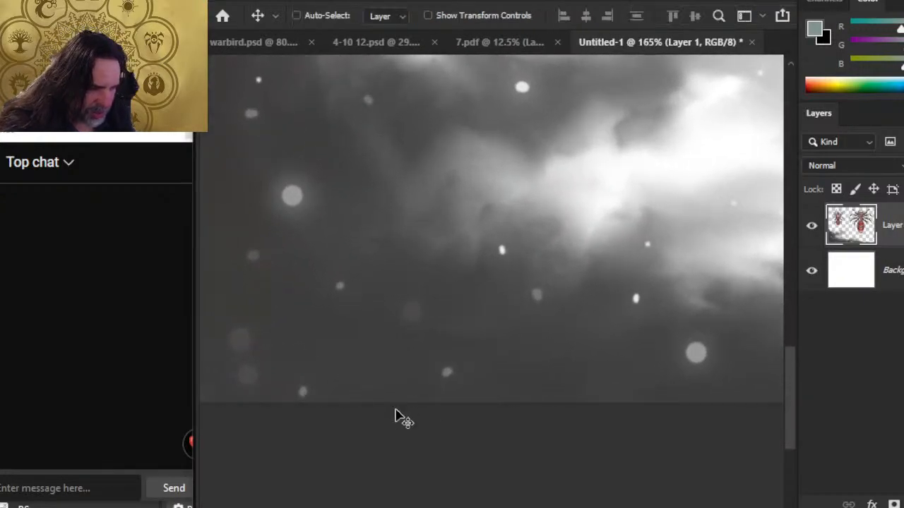
key(Up)
key(Up)
key(Down)
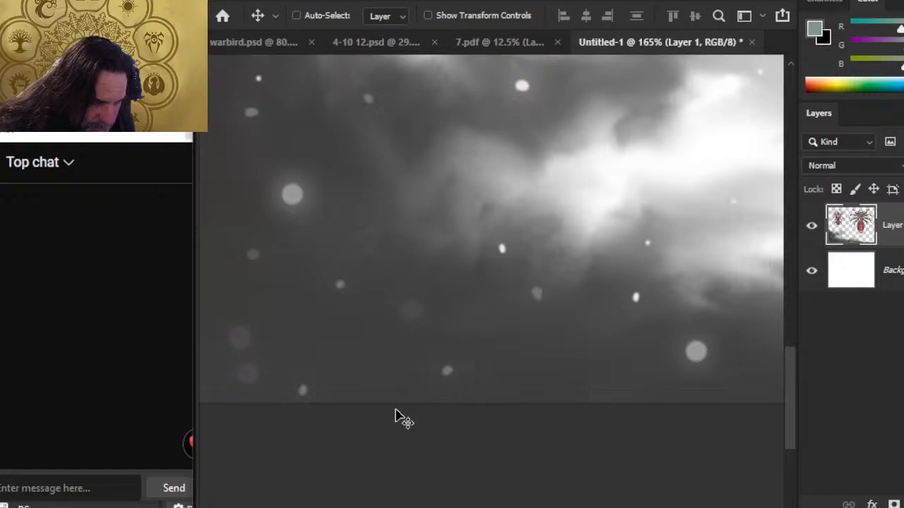
drag(280, 362, 348, 434)
key(Right)
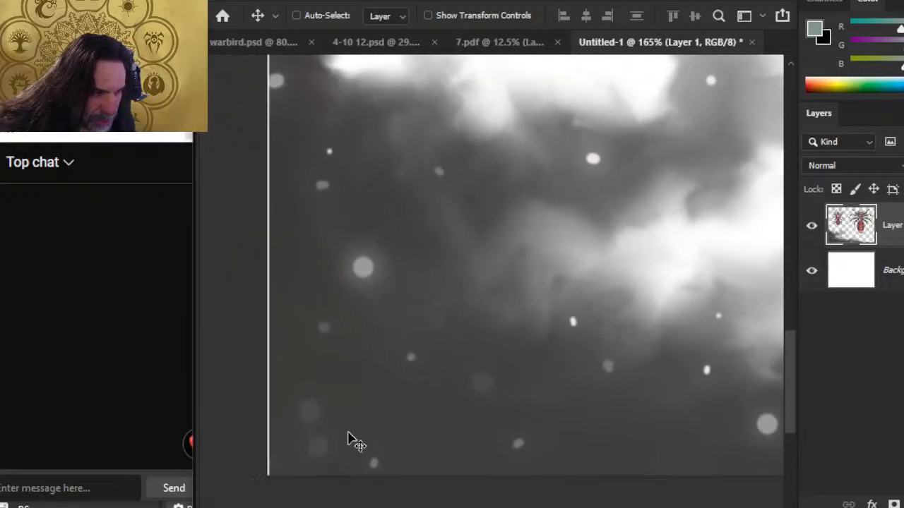
key(Left)
key(z)
key(ctrl+0)
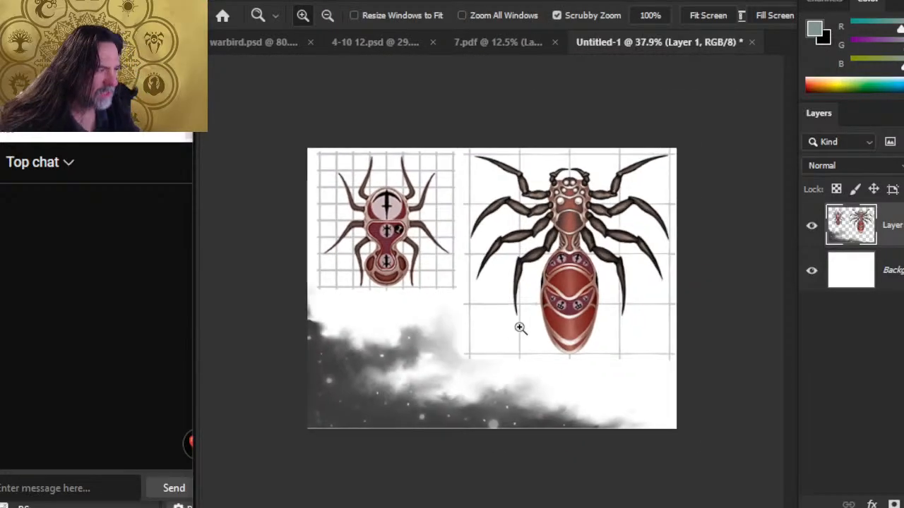
Step: Delete the white Background layer so the artwork sits on transparency
drag(499, 379, 529, 329)
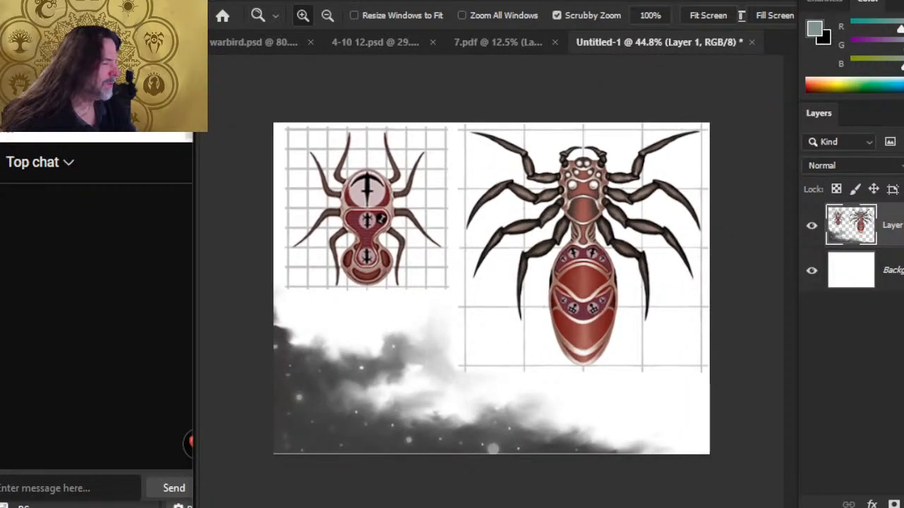
click(892, 271)
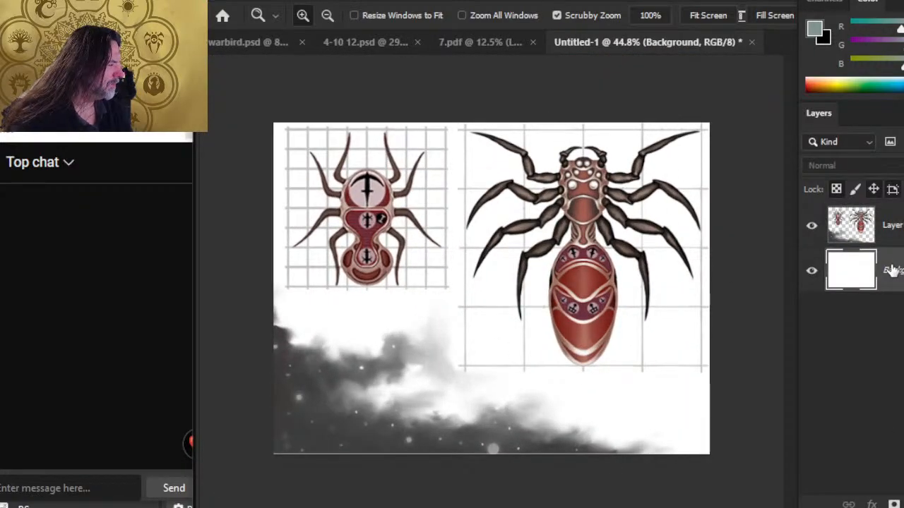
key(Delete)
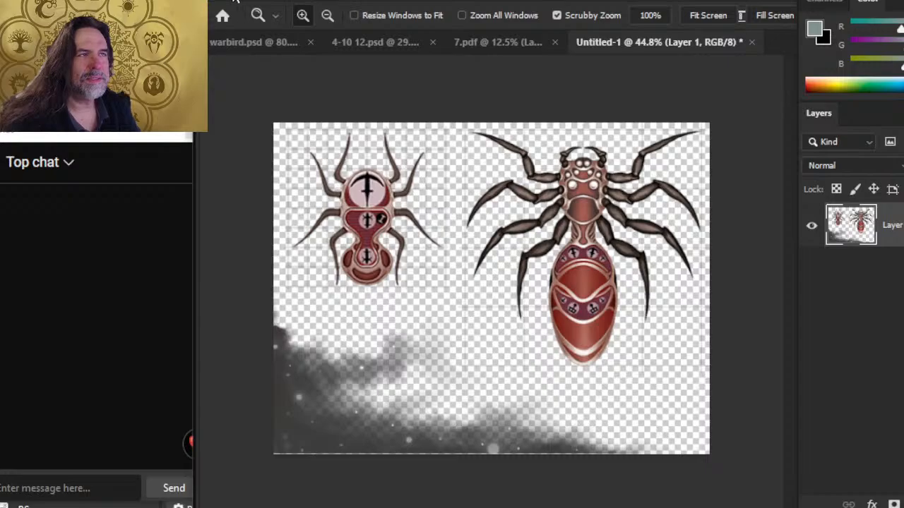
Step: Start saving the document as a new local file named "p7 left bottom corner" and show the available file formats
click(235, 3)
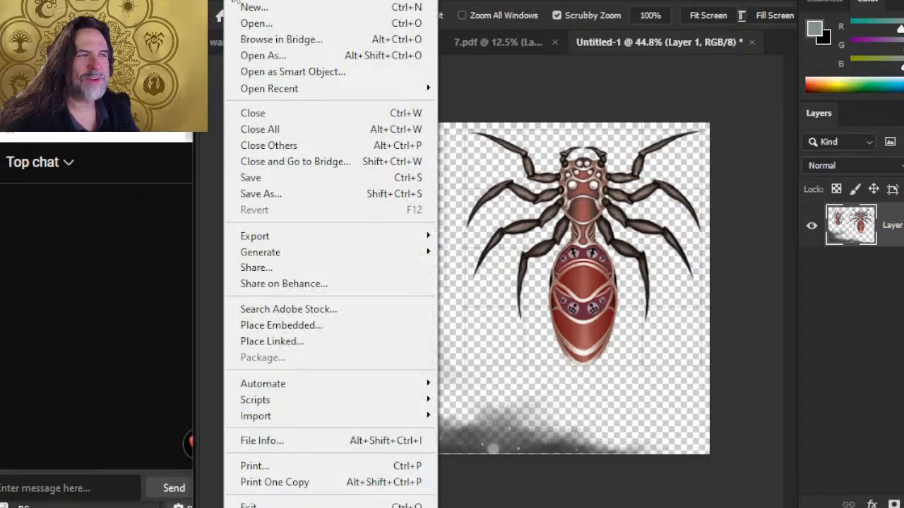
click(271, 202)
click(636, 409)
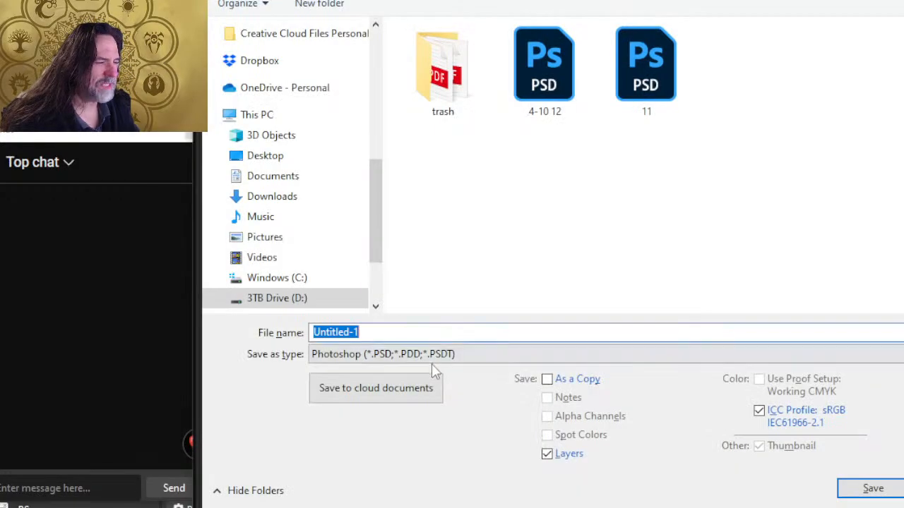
text(p7 left bottom corner)
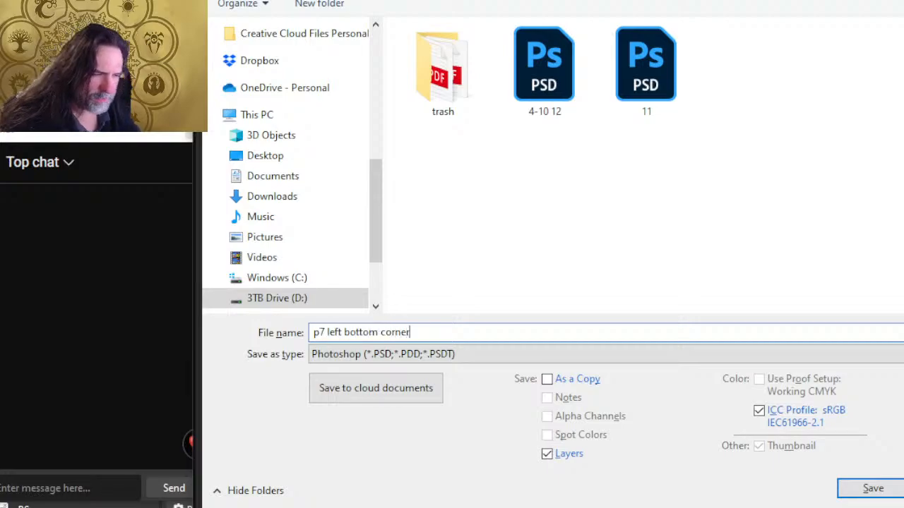
click(455, 356)
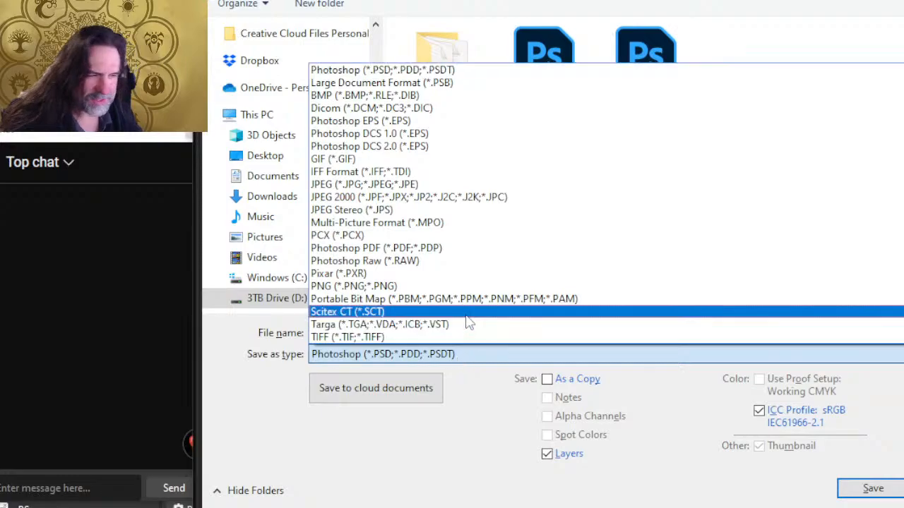
Step: Switch to the web browser and open a new tab
key(alt+Tab)
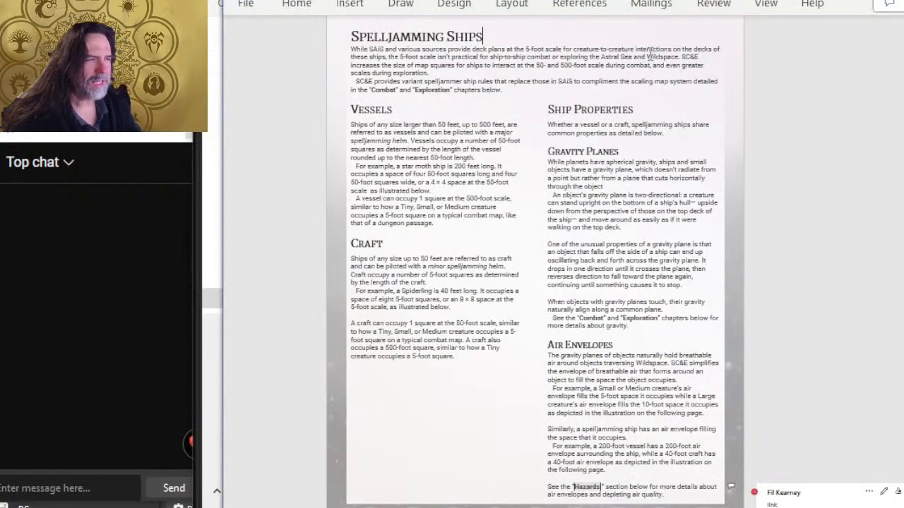
key(alt+Tab)
key(alt+Tab)
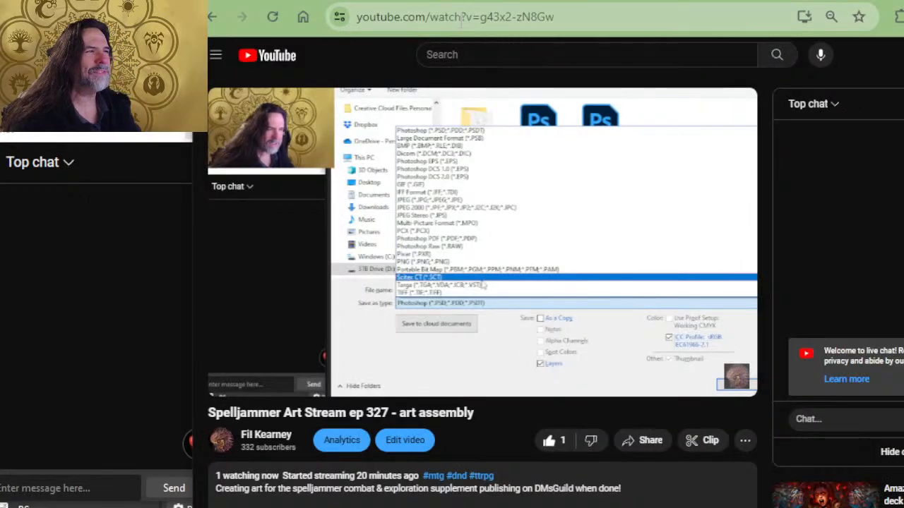
key(ctrl+t)
text(what i)
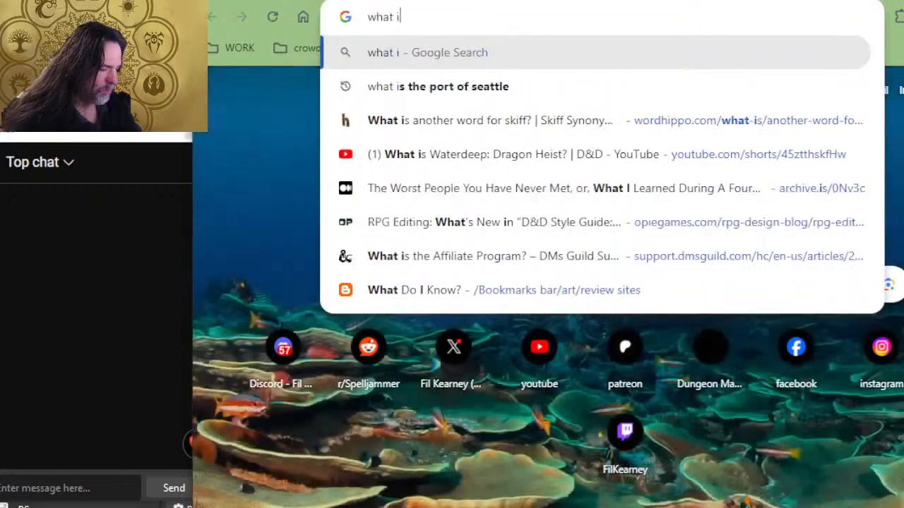
text(s better for)
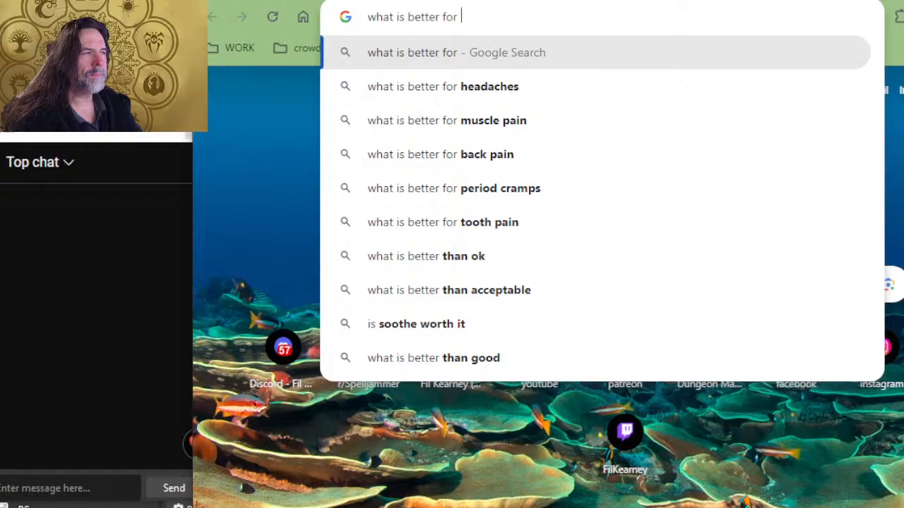
key(BackSpace)
key(BackSpace)
key(BackSpace)
key(BackSpace)
key(BackSpace)
key(BackSpace)
key(BackSpace)
key(BackSpace)
key(BackSpace)
key(BackSpace)
key(BackSpace)
key(BackSpace)
key(BackSpace)
key(BackSpace)
key(BackSpace)
key(BackSpace)
key(BackSpace)
key(BackSpace)
key(BackSpace)
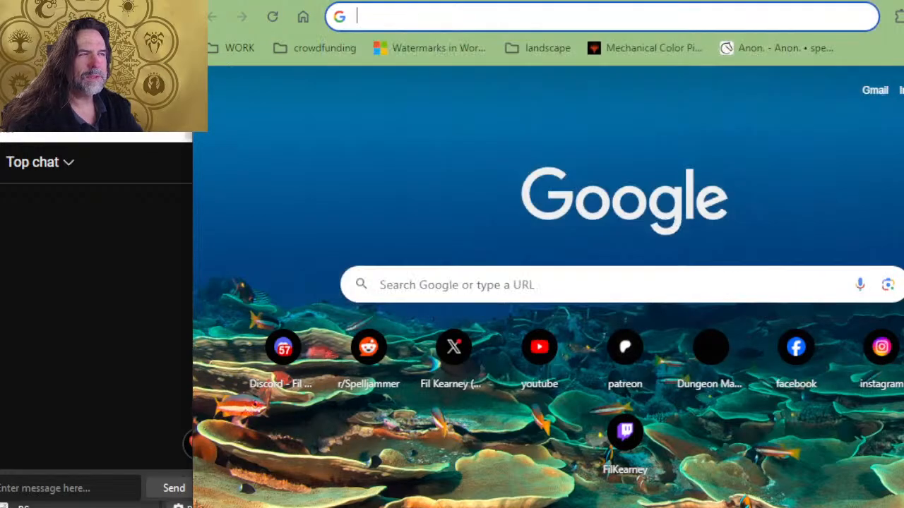
text(shoudl)
key(BackSpace)
key(BackSpace)
key(BackSpace)
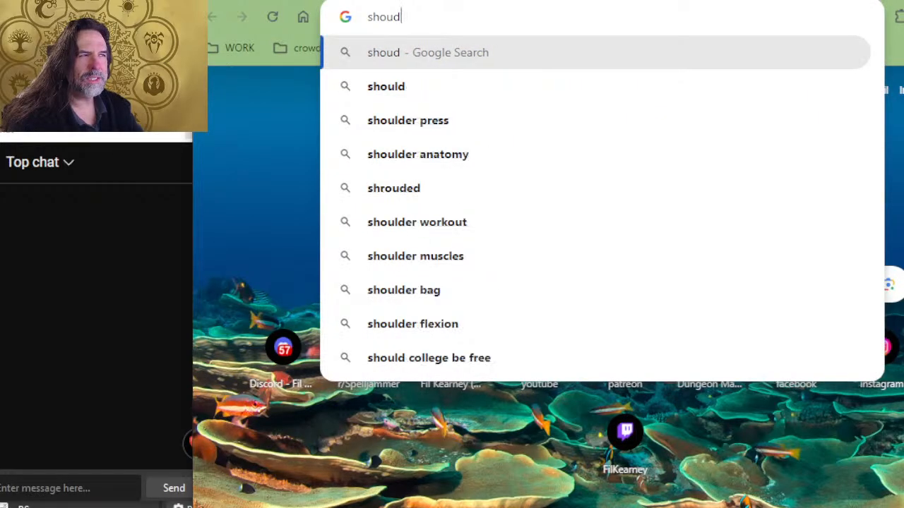
key(BackSpace)
key(BackSpace)
key(BackSpace)
Step: Search Google for "what's smaller tiff or png"
text(what's)
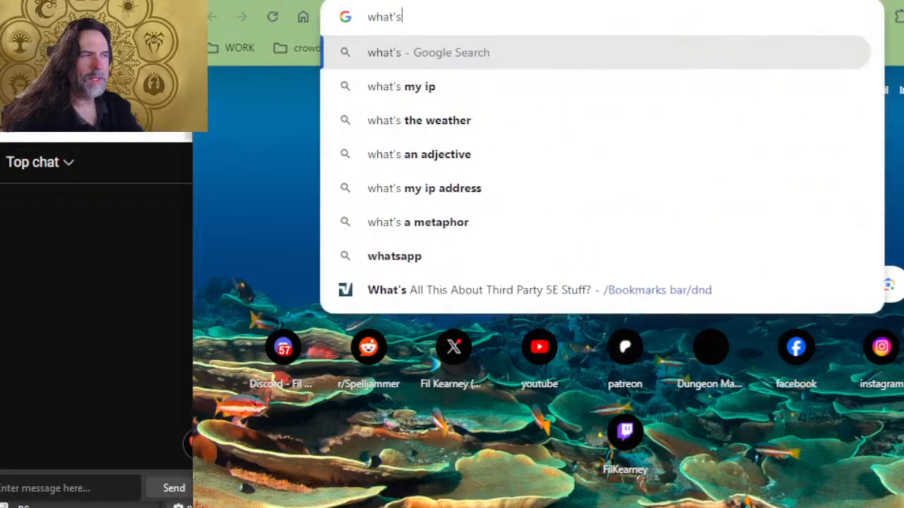
text( smaller)
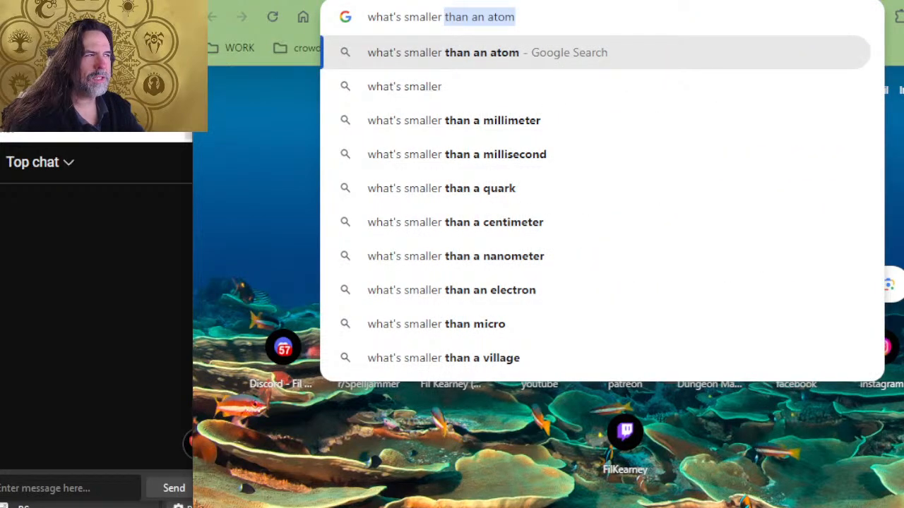
text( tiff or )
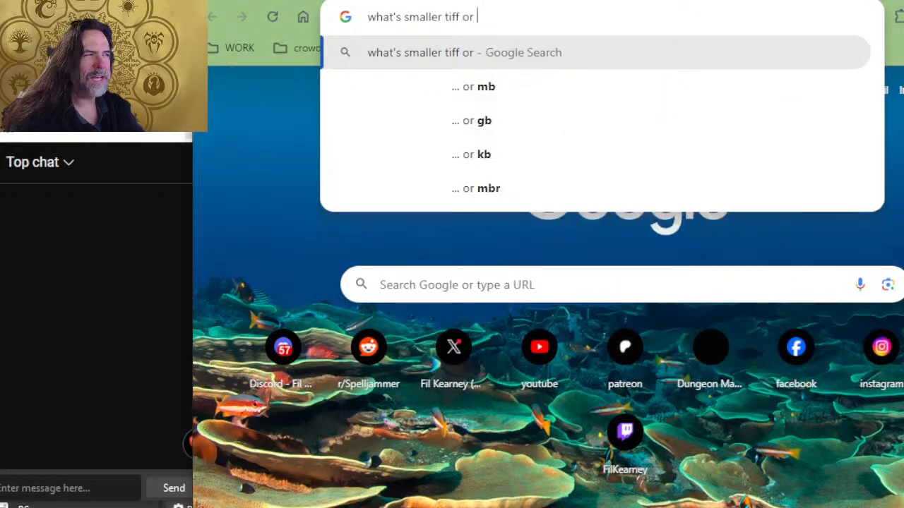
text(png)
key(Return)
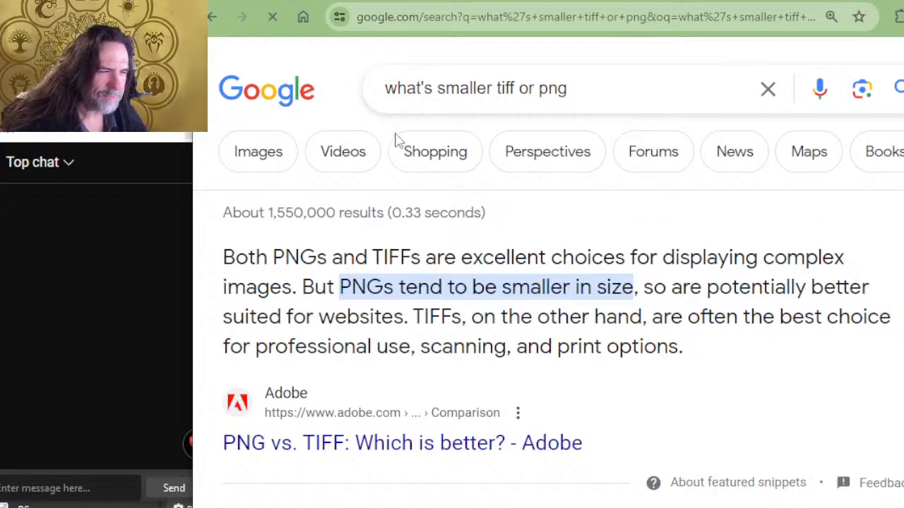
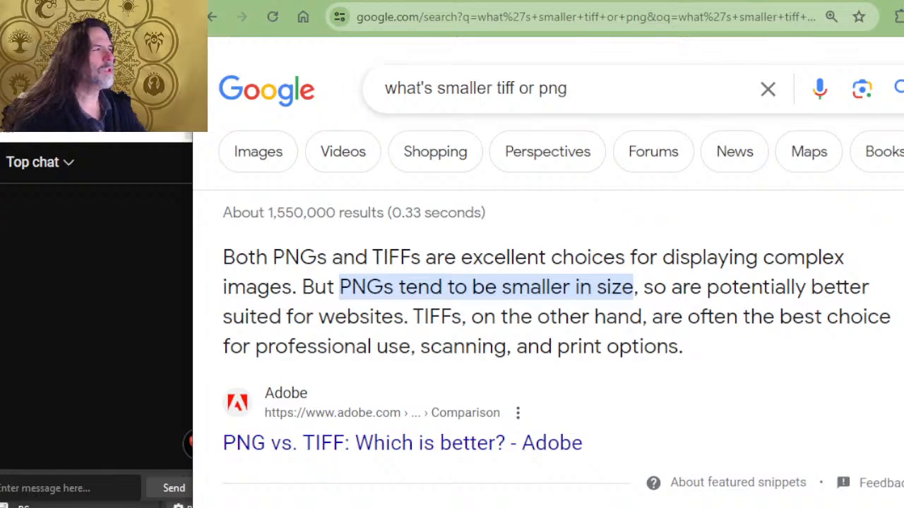
Step: Return to the Photoshop save dialog and save the artwork as a PNG named "p7 left bottom corner" with the smallest file size
key(ctrl+Tab)
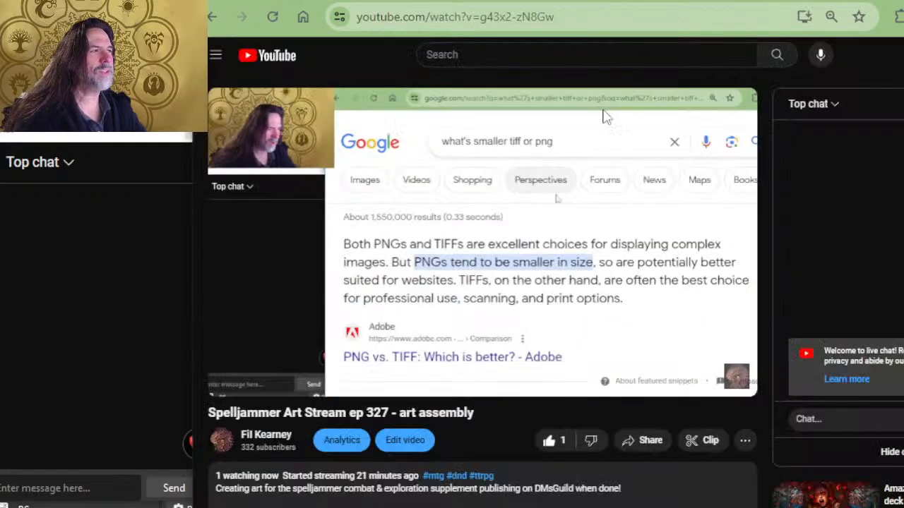
key(alt+Tab)
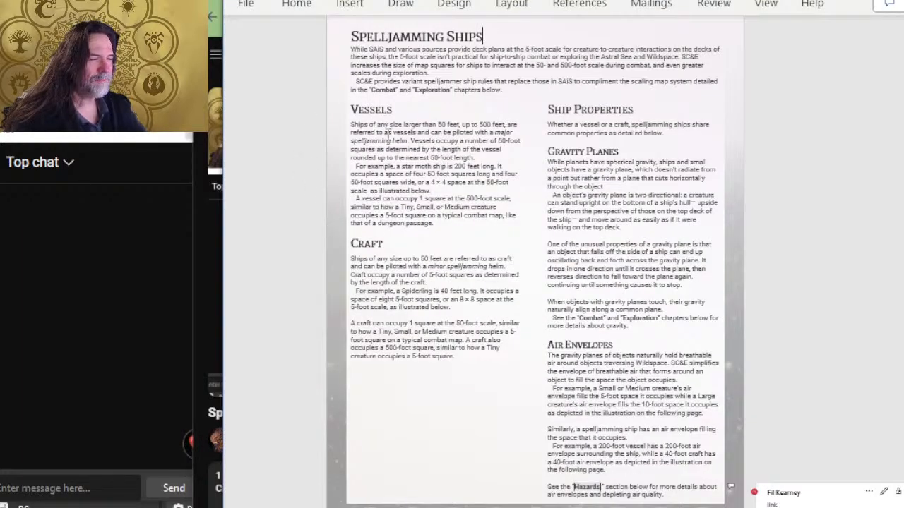
key(alt+Tab)
key(alt+Tab)
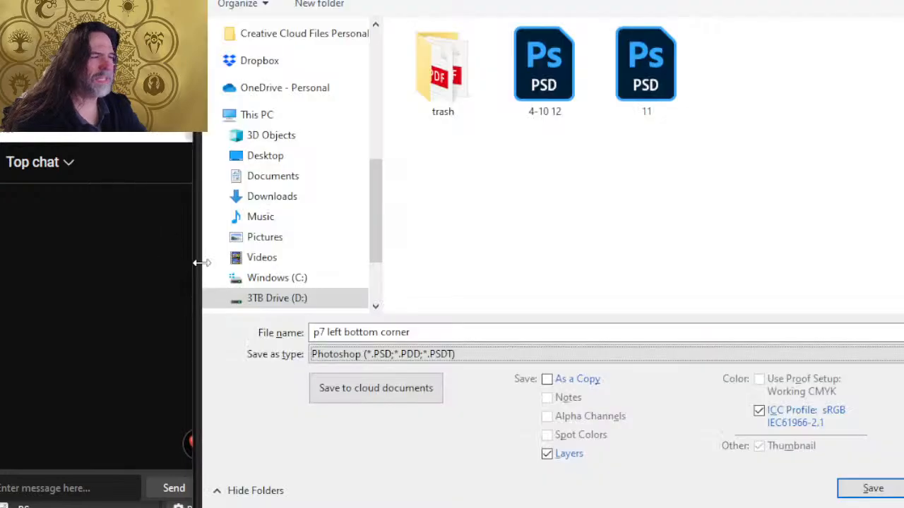
click(324, 354)
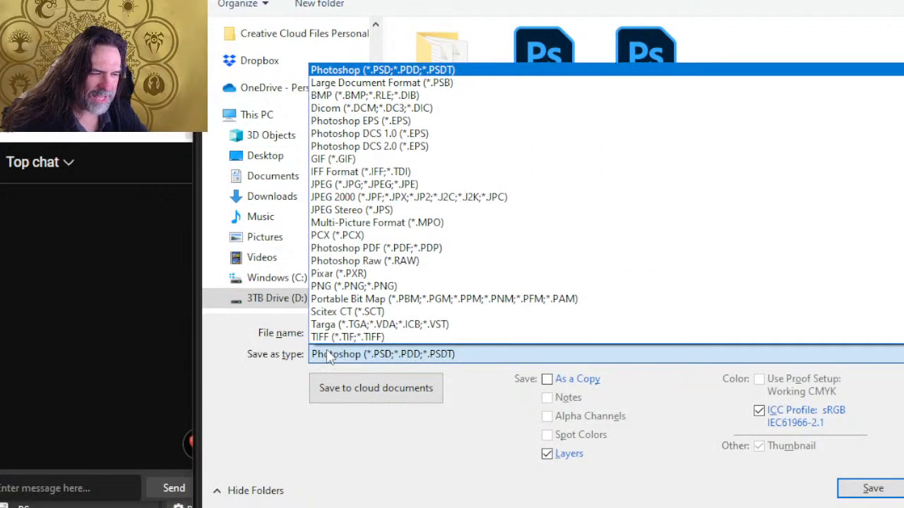
click(423, 331)
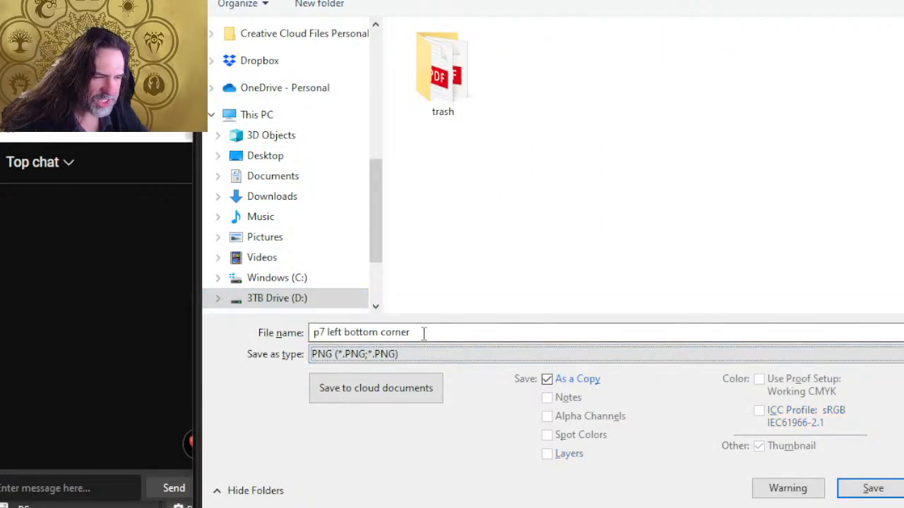
click(427, 332)
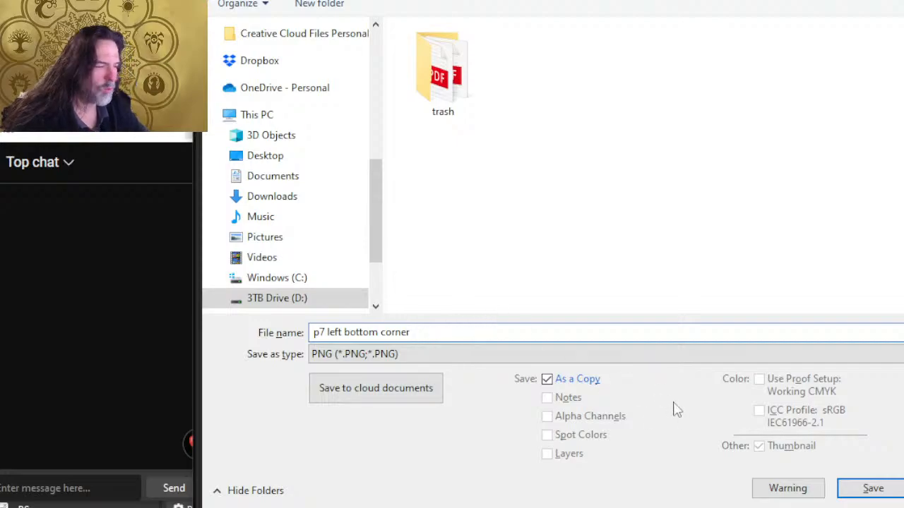
key(Return)
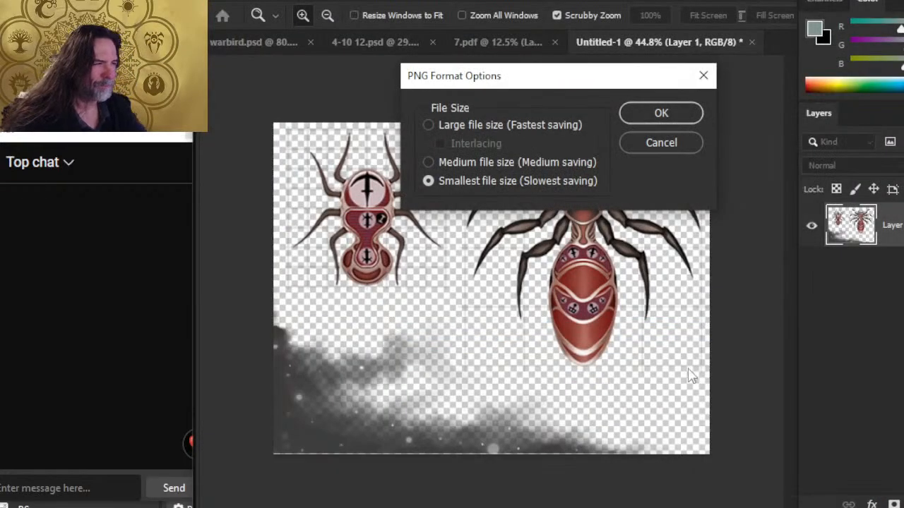
click(661, 113)
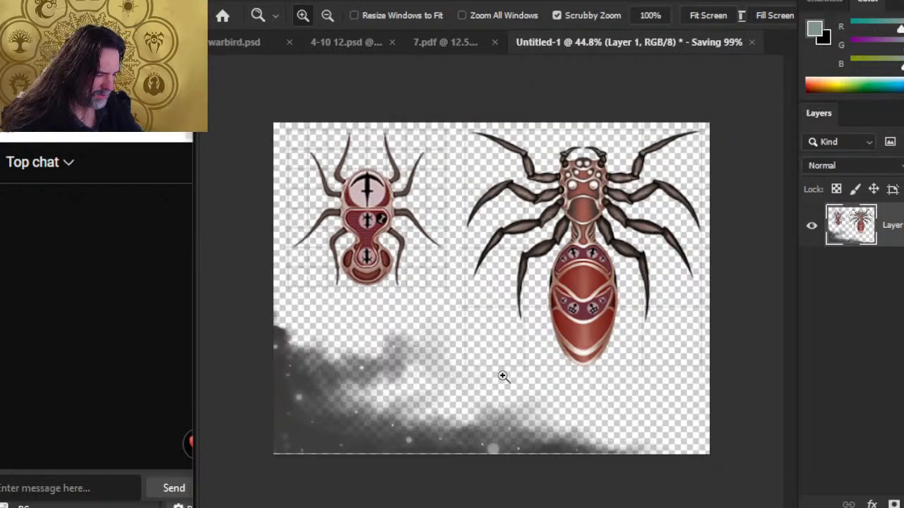
Step: Switch to Word and draw a placeholder rectangle about 3.33" wide and 2.17" high below the Craft text
key(alt+Tab)
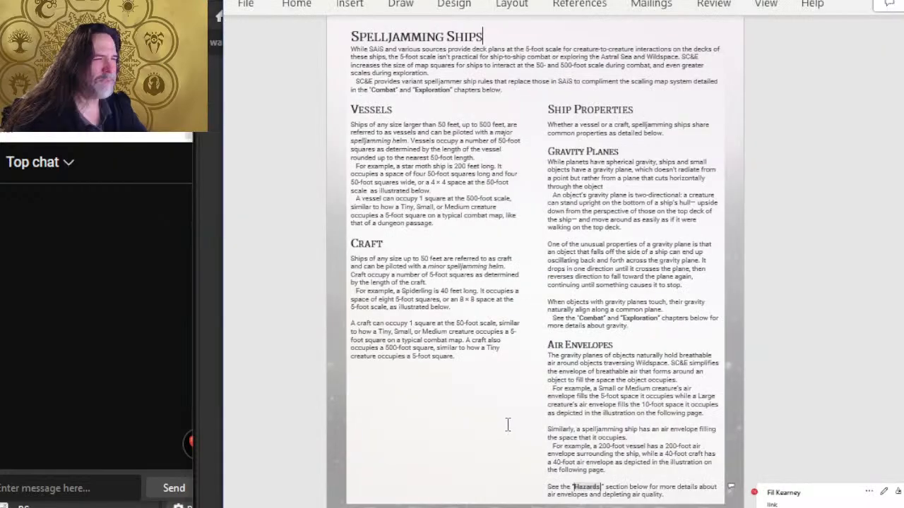
click(245, 6)
click(247, 12)
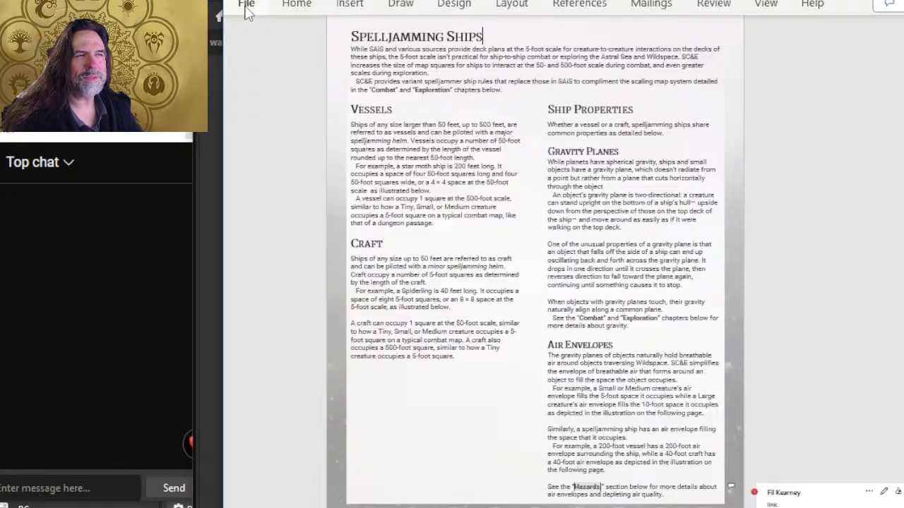
click(352, 6)
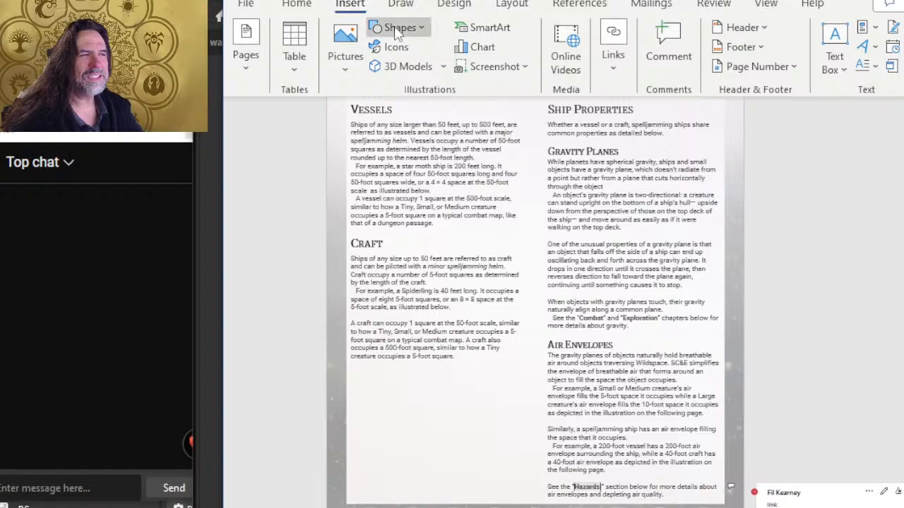
click(397, 30)
click(426, 71)
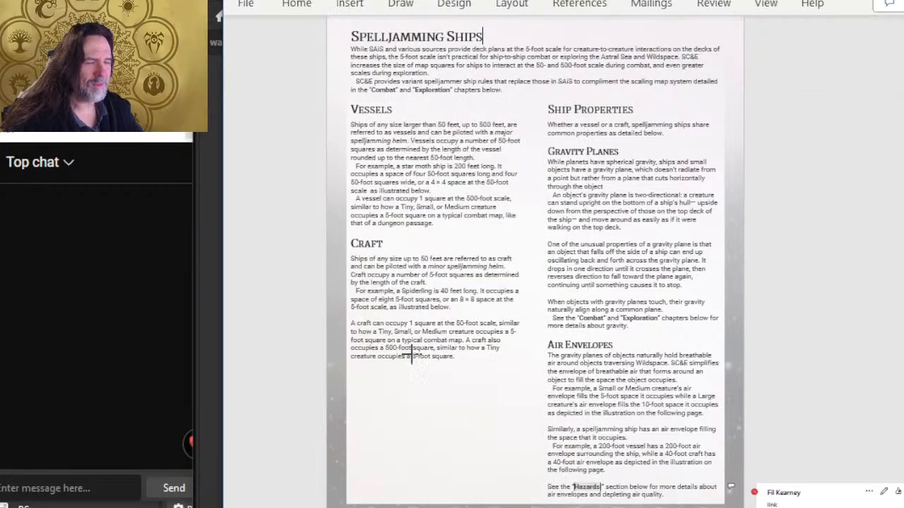
mouse_move(372, 368)
mouse_down()
mouse_move(521, 447)
mouse_move(538, 477)
mouse_up()
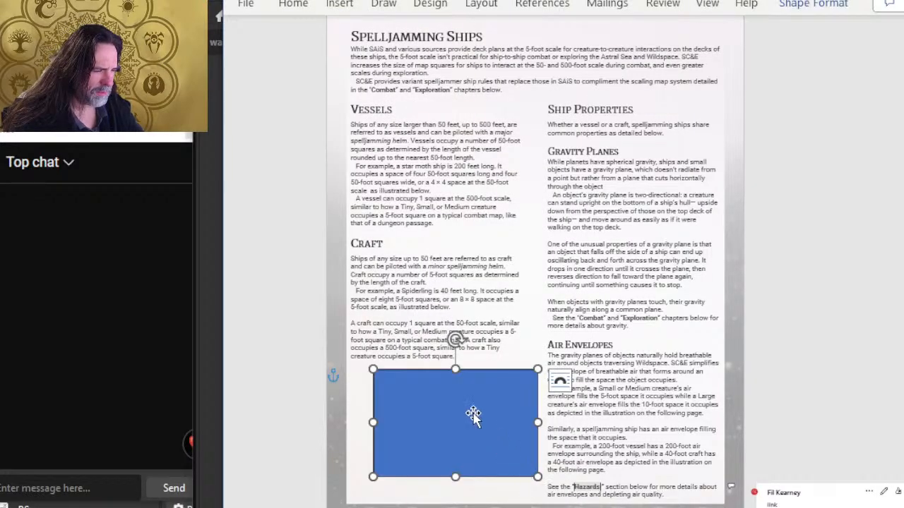
Step: Switch to Photoshop and check the artwork's image dimensions in inches
key(alt+Tab)
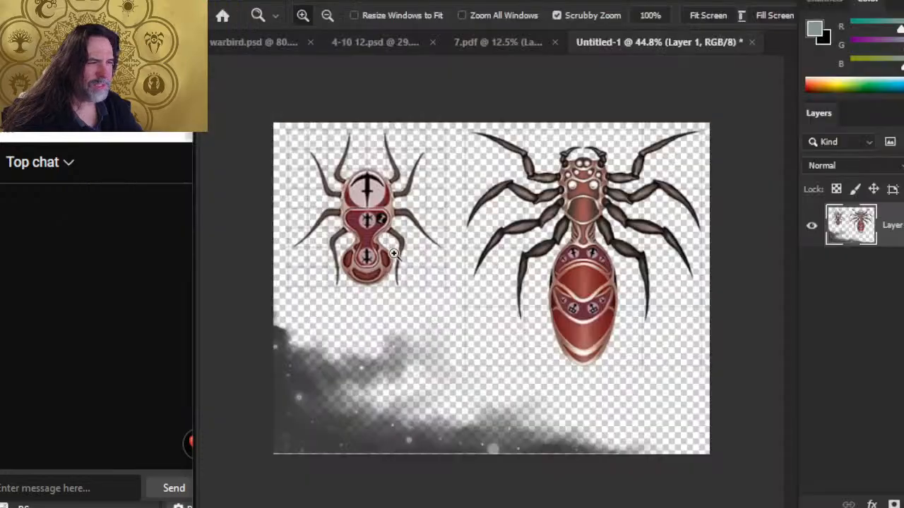
click(308, 1)
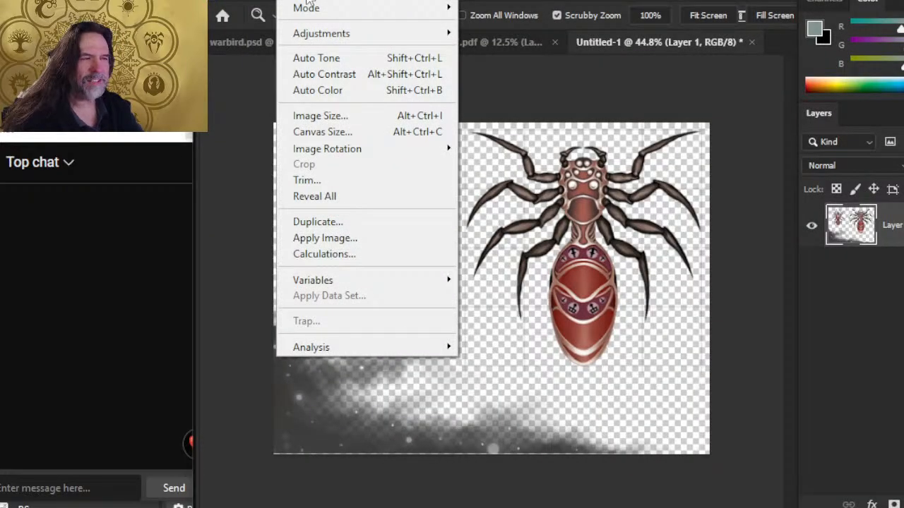
click(339, 117)
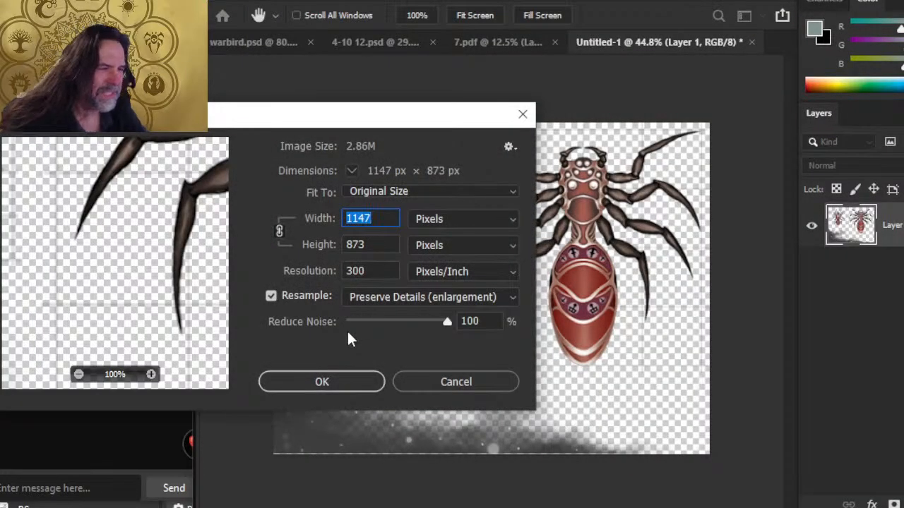
click(471, 219)
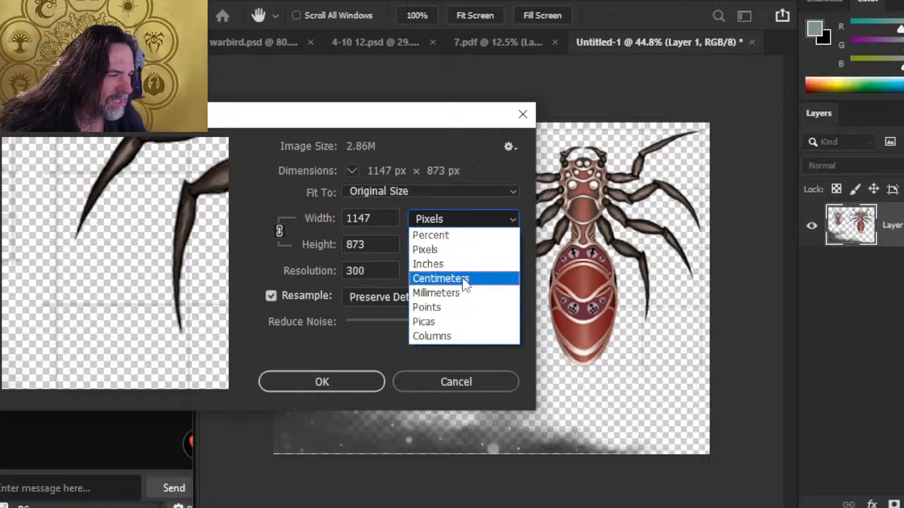
click(463, 265)
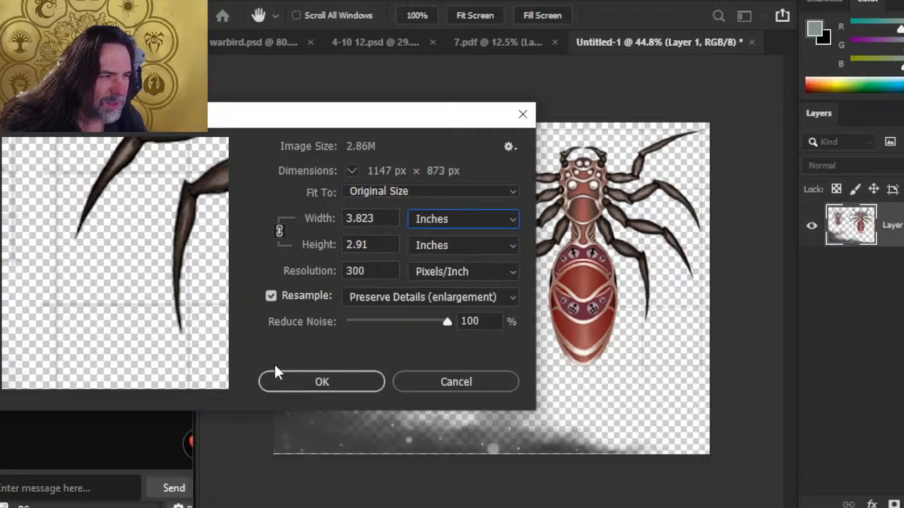
click(390, 219)
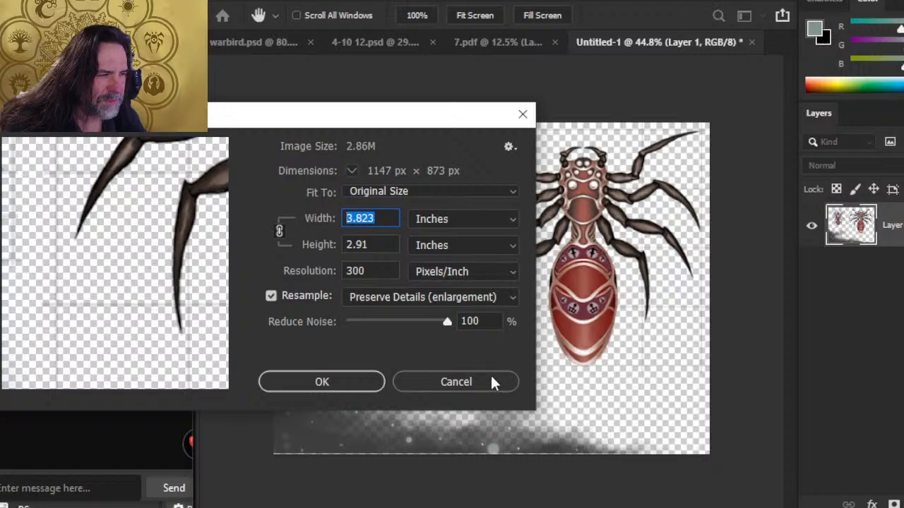
click(456, 382)
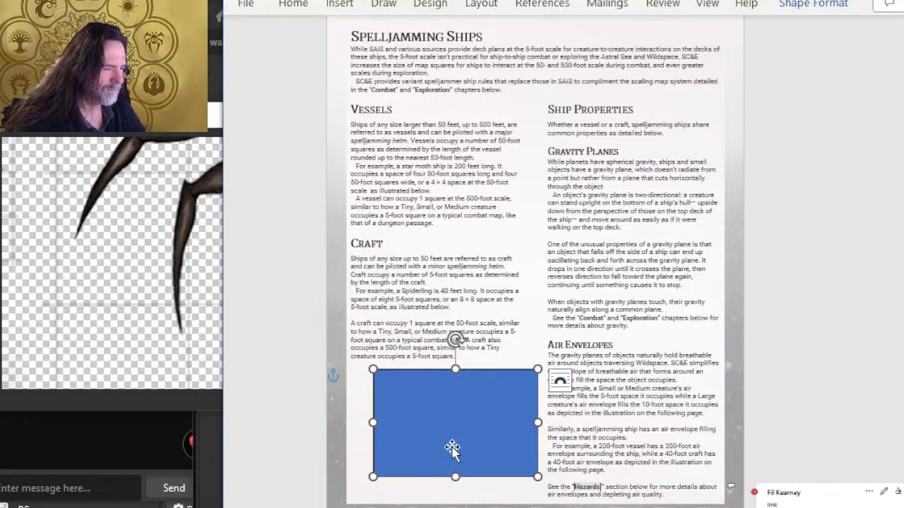
Step: In the Word document, set the blue rectangle's height to 2.91" and its width to 3.823"
click(813, 4)
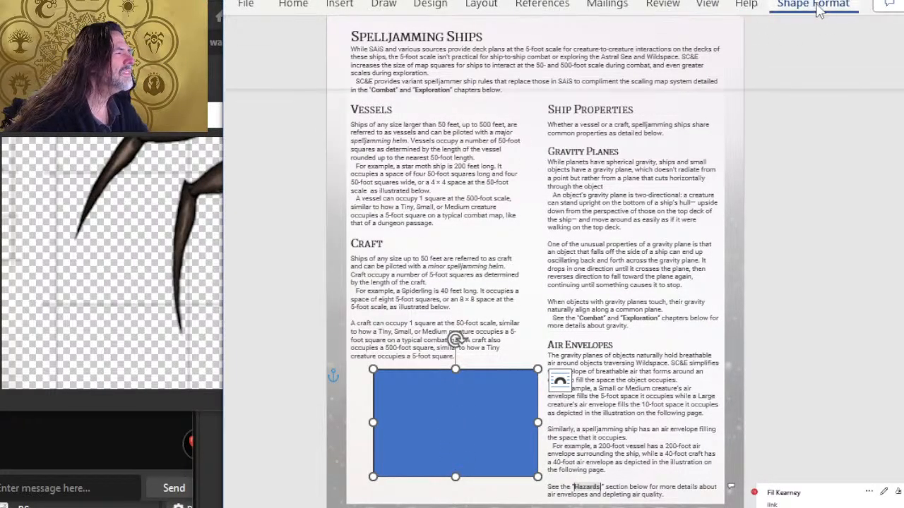
click(839, 77)
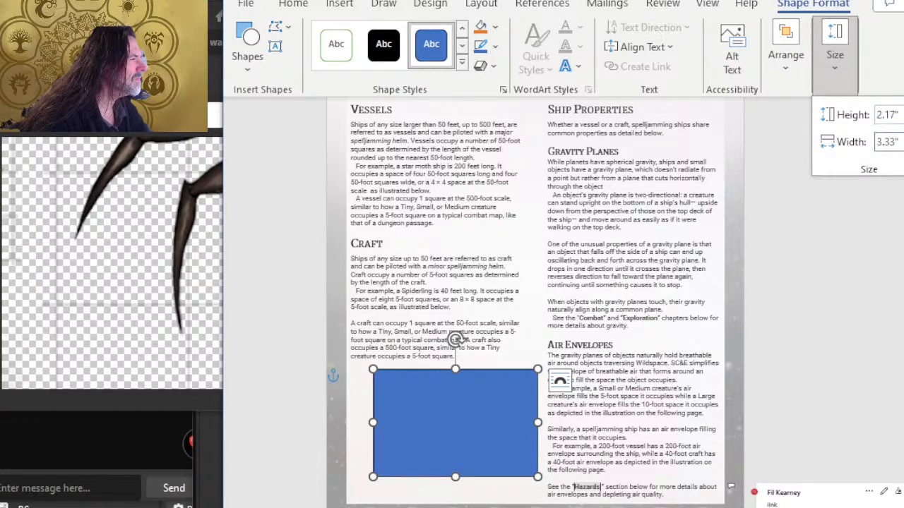
key(alt+Tab)
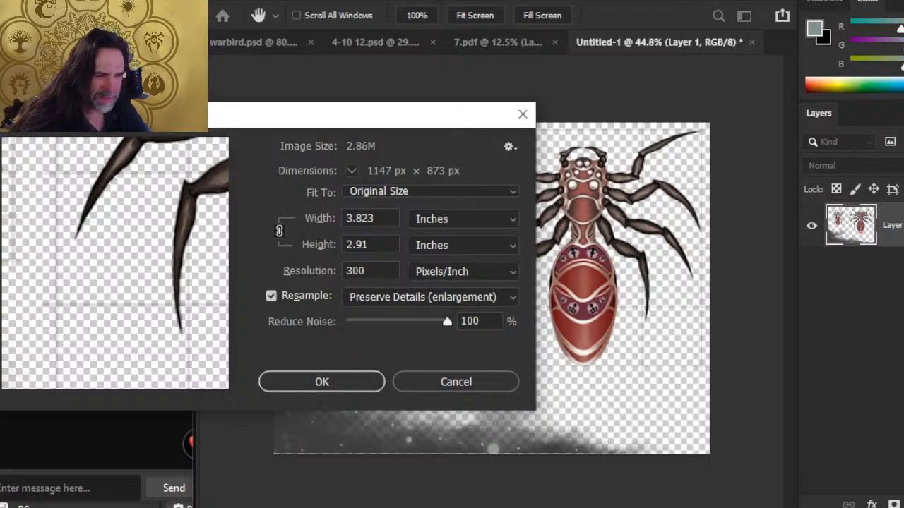
key(alt+Tab)
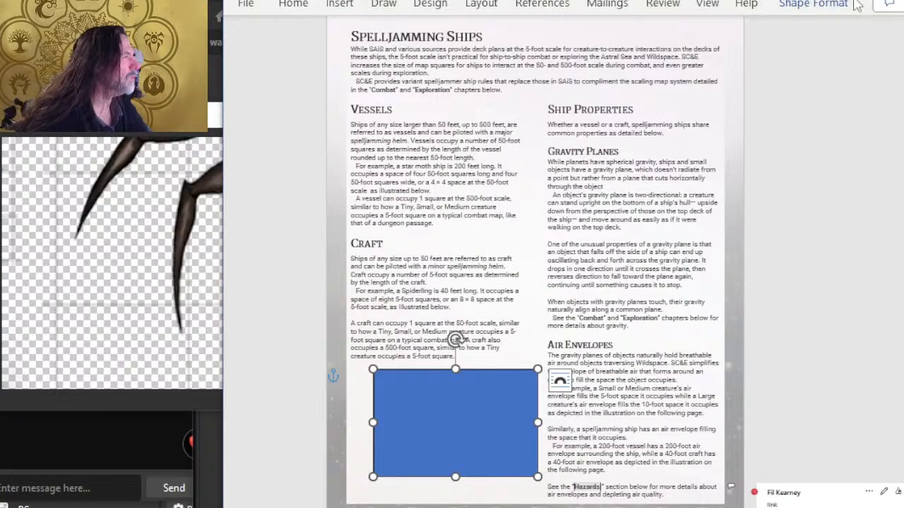
click(810, 6)
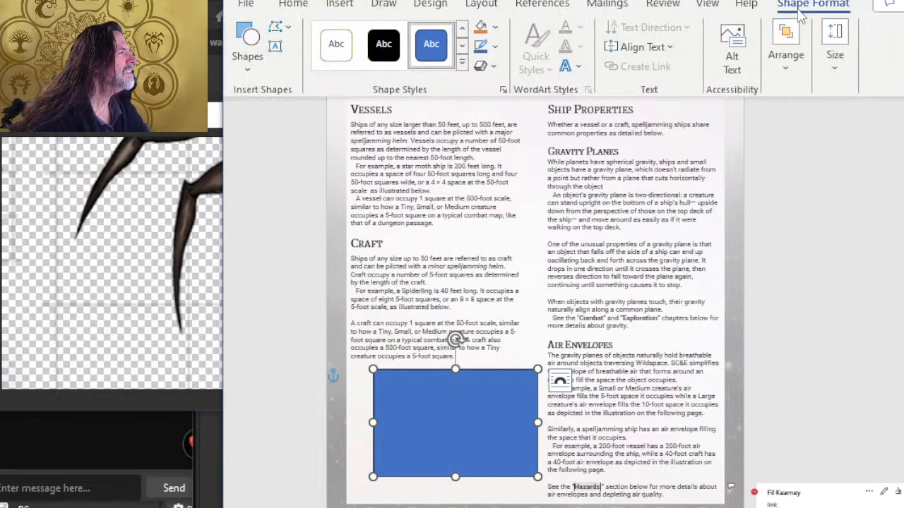
click(836, 56)
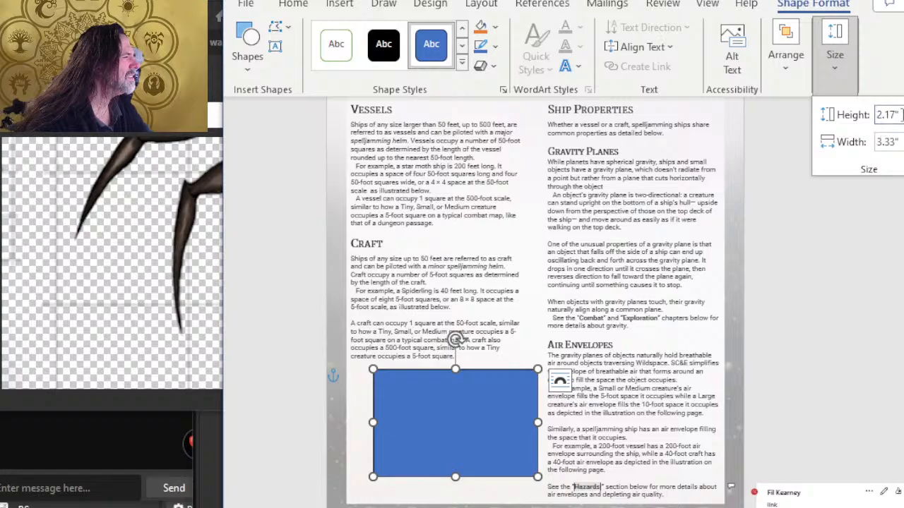
click(857, 116)
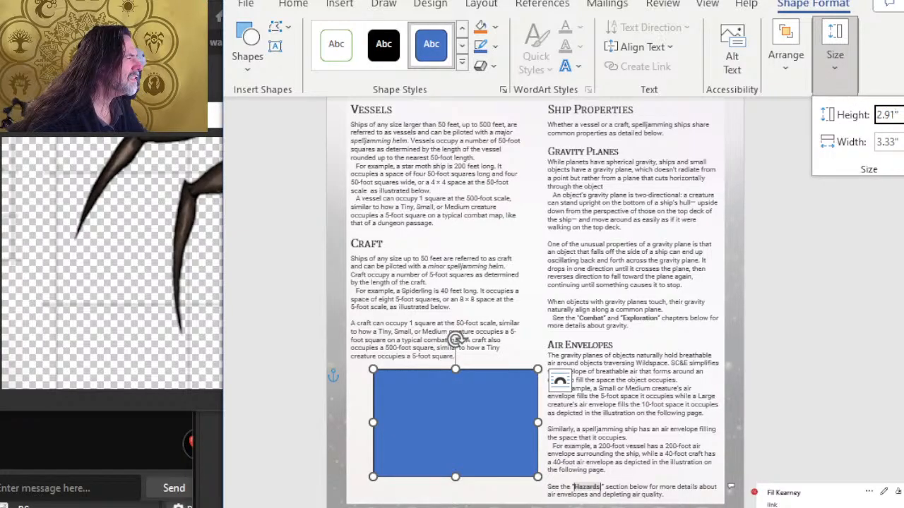
key(Tab)
text(3.823)
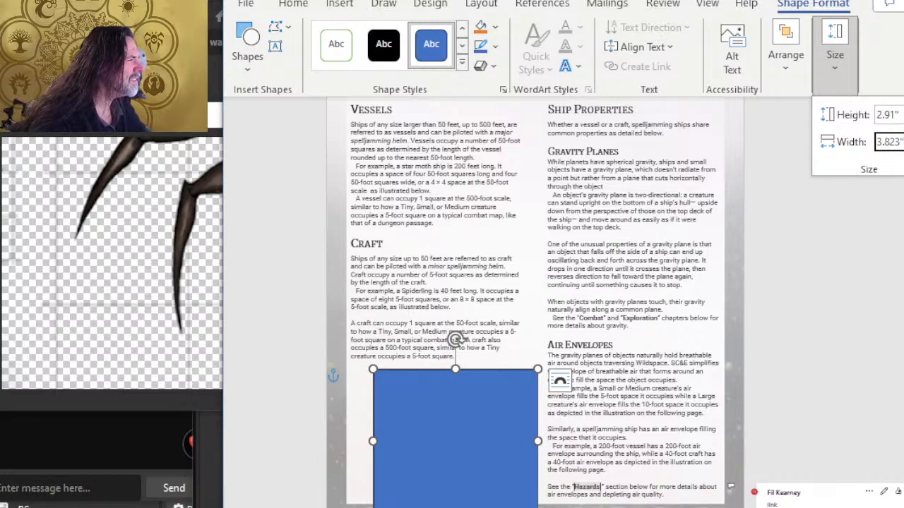
key(Return)
scroll(791, 428, down, 3)
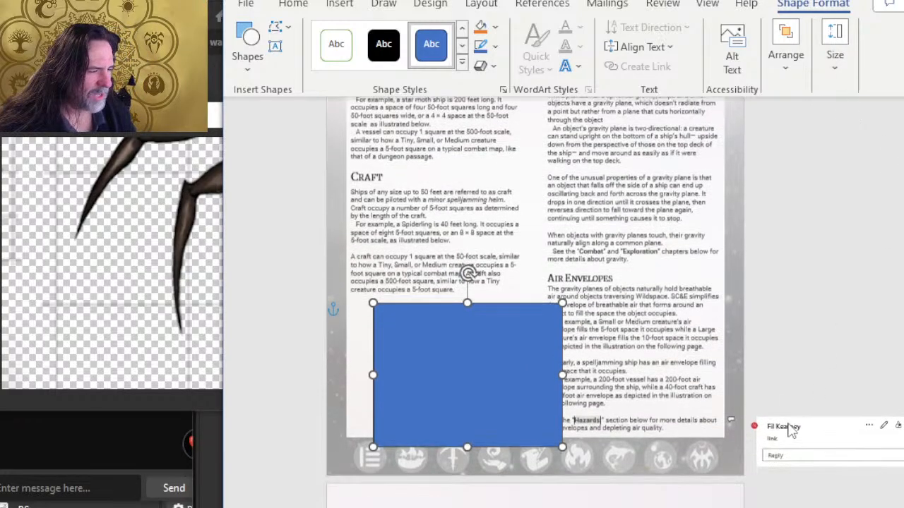
scroll(407, 383, up, 3)
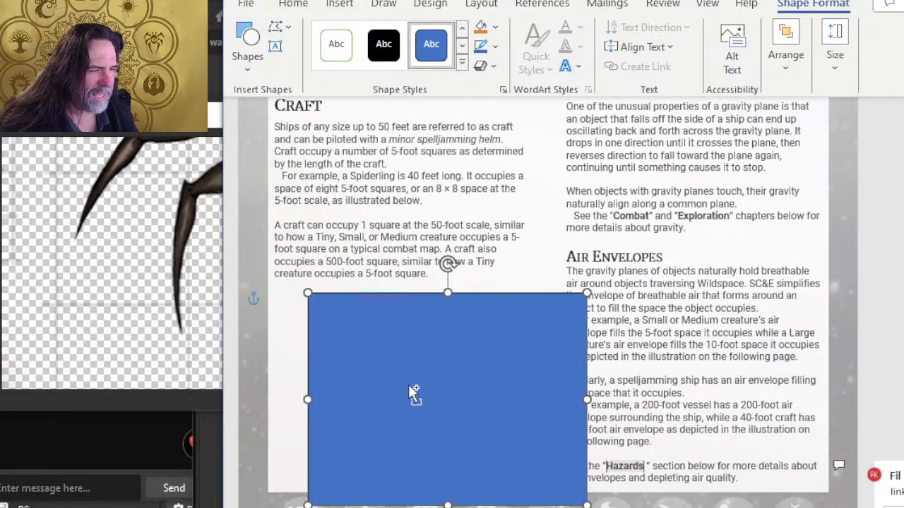
Step: Back in Photoshop, cancel the image resize, close 7.pdf without saving its changes, and bring 4-10 12.psd to the front
key(alt+Tab)
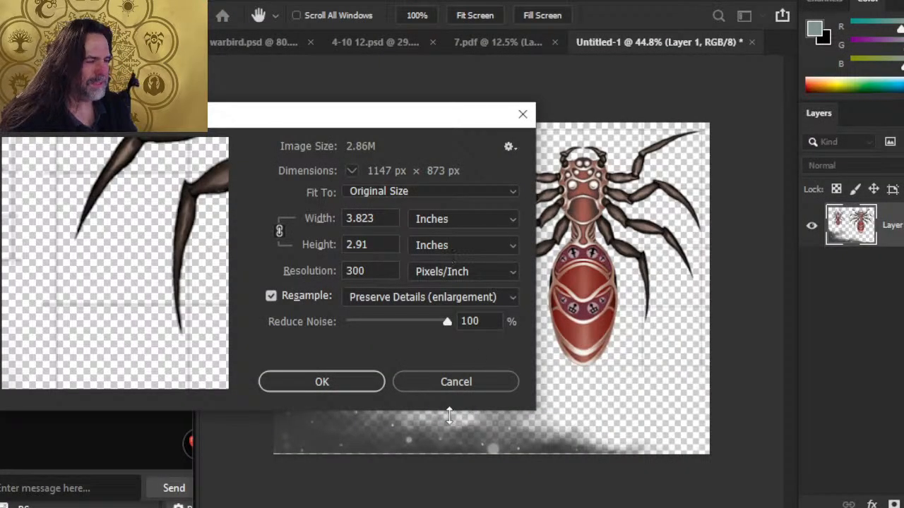
click(462, 389)
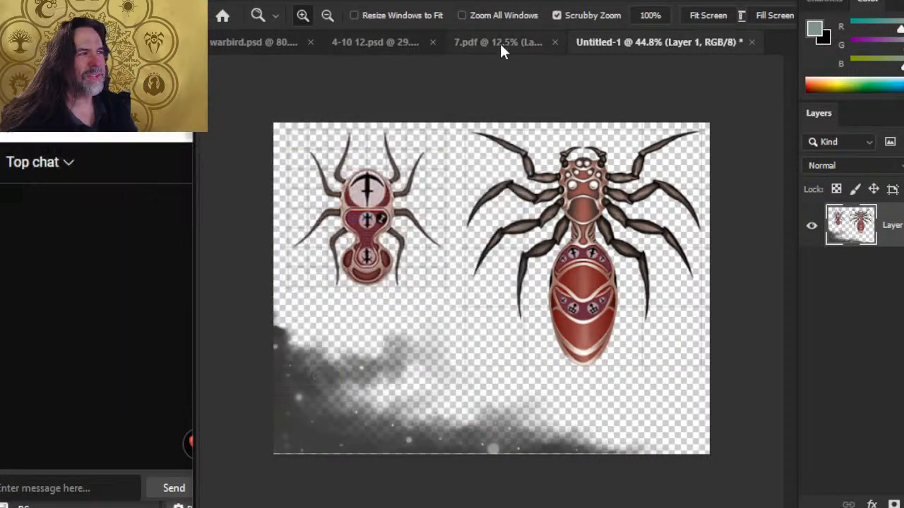
click(499, 41)
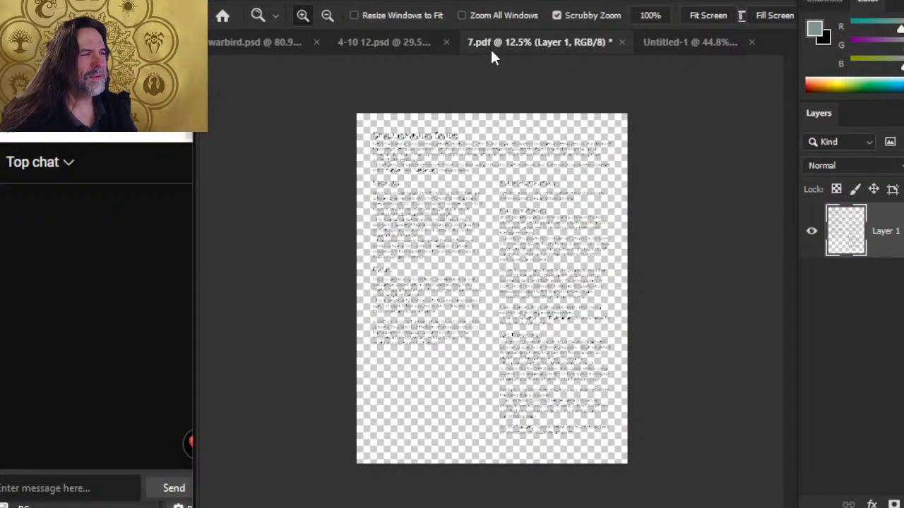
click(619, 42)
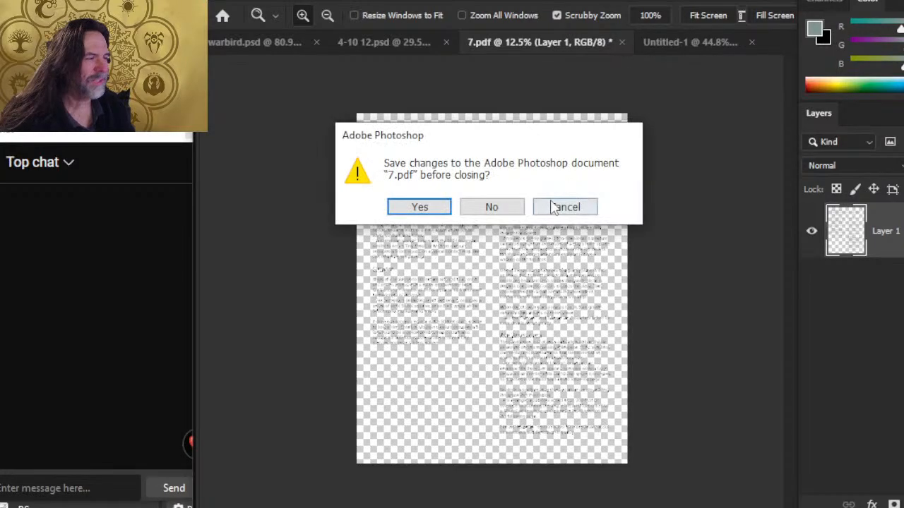
click(508, 206)
click(463, 41)
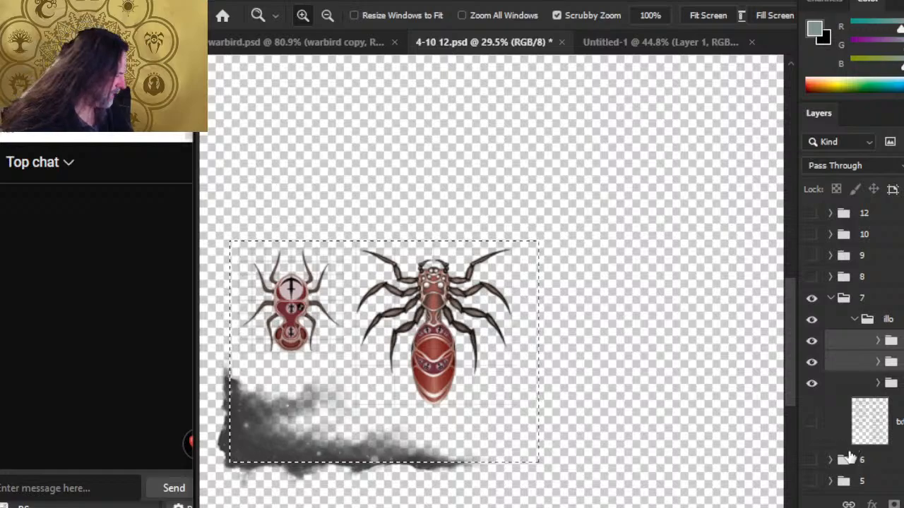
Step: Show page 7's text layer and the page dressing group around the spider illustration
click(811, 424)
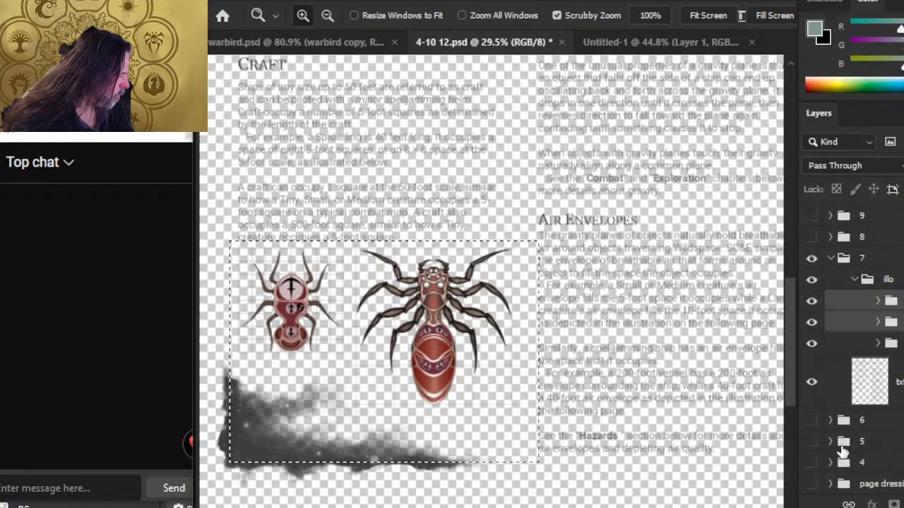
click(811, 484)
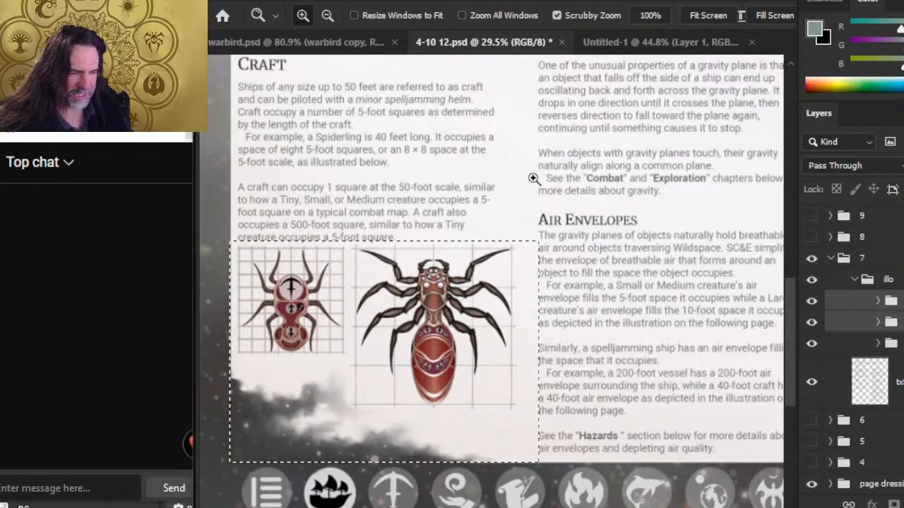
Step: Switch to Word and nudge the blue rectangle vertically until its lower edge meets the upper edge of the page's icon footer
key(alt+Tab)
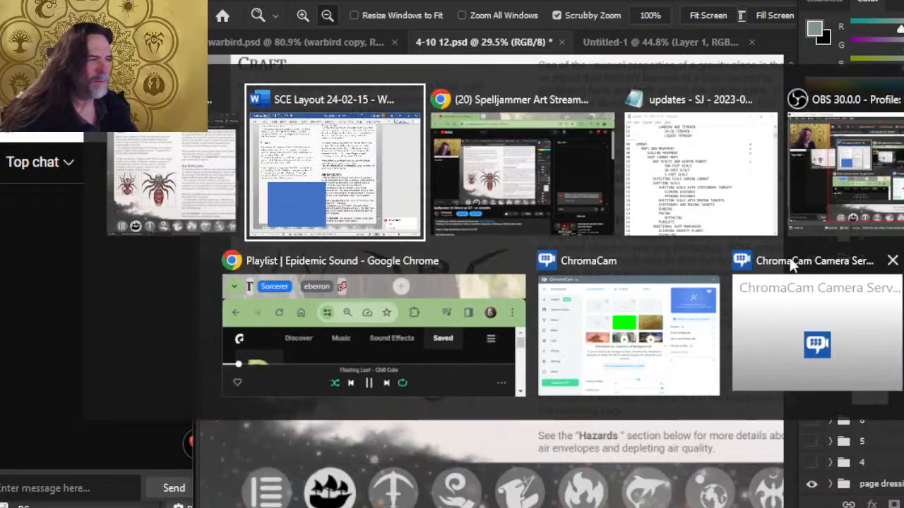
scroll(329, 360, down, 3)
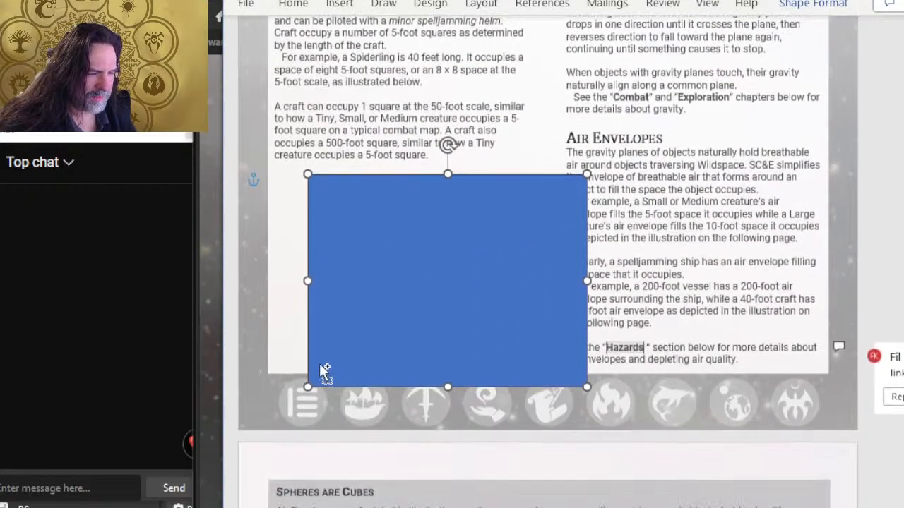
ctrl+scroll(399, 260, up, 3)
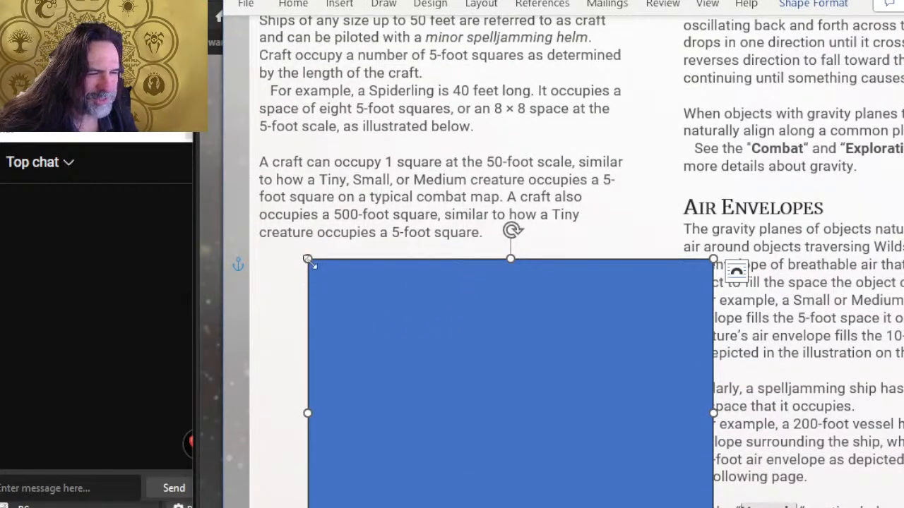
scroll(322, 307, down, 3)
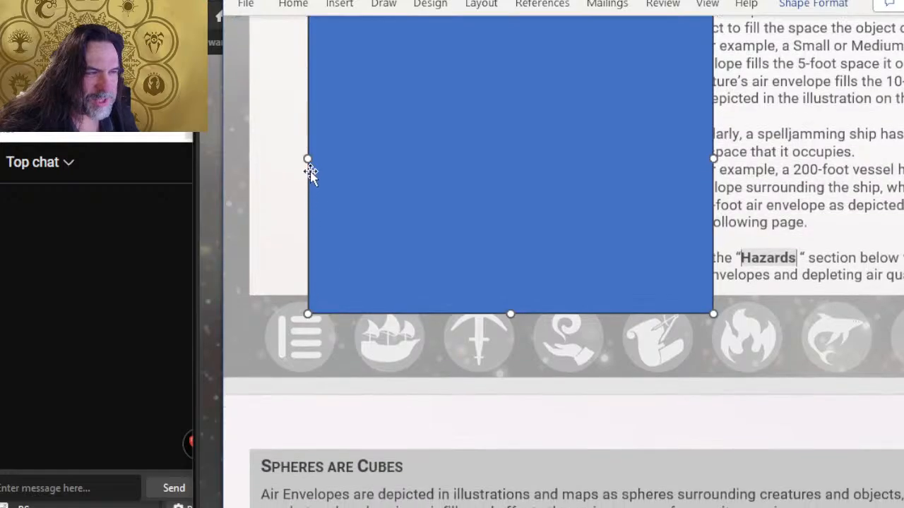
ctrl+scroll(267, 273, up, 3)
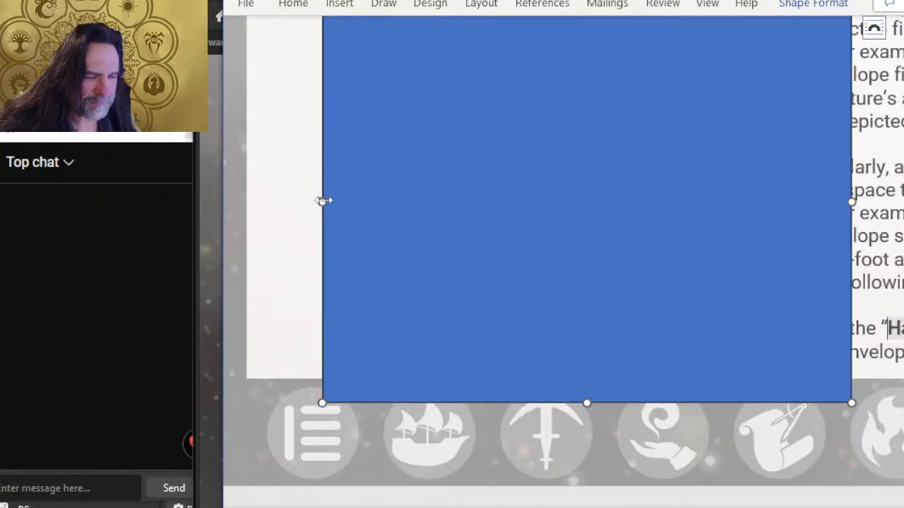
key(Up)
key(Up)
key(Up)
key(Up)
key(Up)
key(Up)
key(Up)
key(Up)
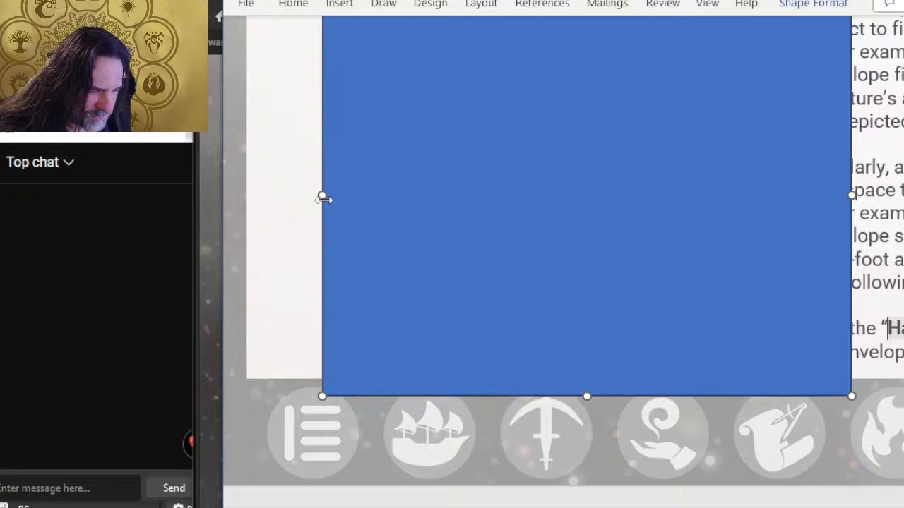
key(Down)
key(Down)
key(Down)
key(Down)
key(Down)
key(Down)
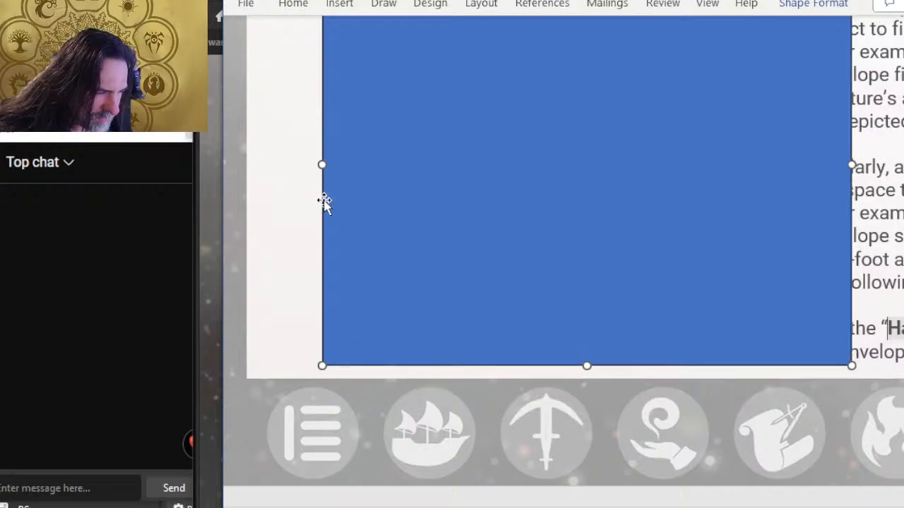
key(Down)
key(Down)
key(Down)
key(Down)
key(Down)
key(Down)
key(Down)
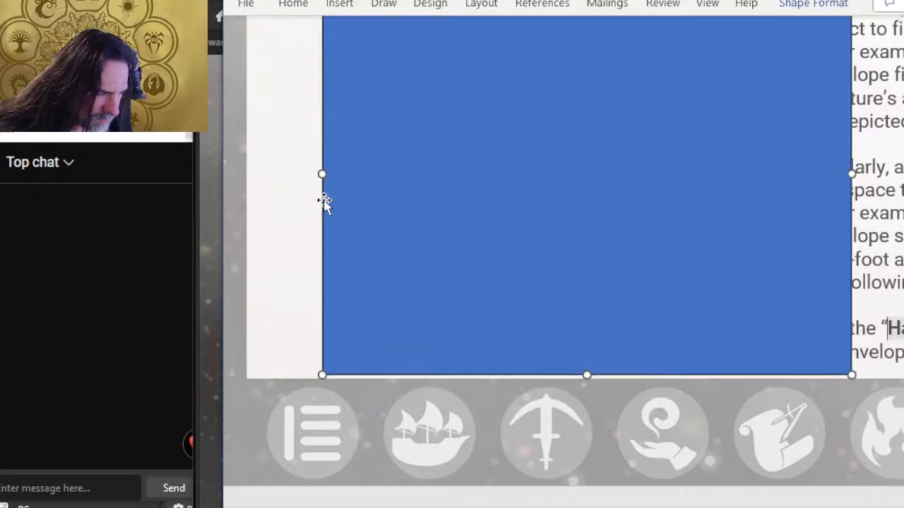
key(Down)
Step: Nudge the blue rectangle horizontally until its outer side lines up with the left edge of the white page area
key(Left)
key(Left)
key(Left)
key(Left)
key(Left)
key(Left)
key(Left)
key(Left)
key(Left)
key(Left)
key(Left)
key(Left)
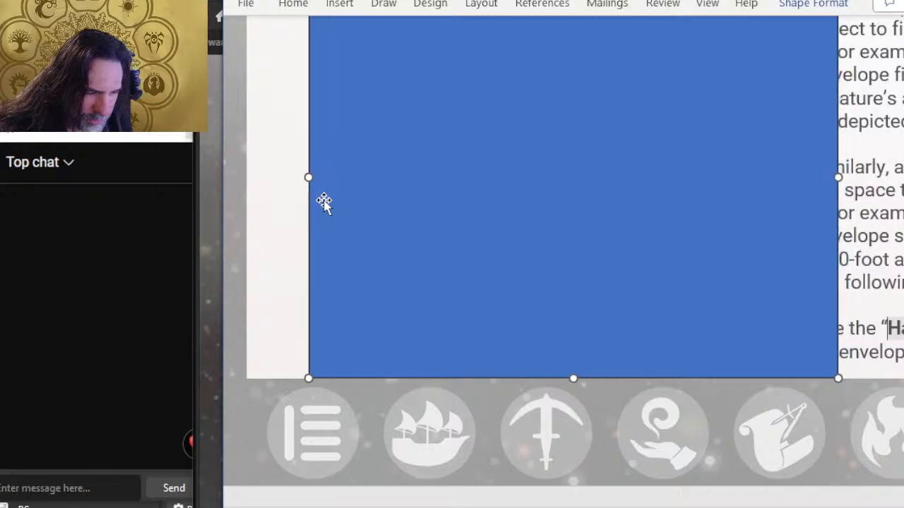
key(Right)
key(Right)
key(Right)
key(Right)
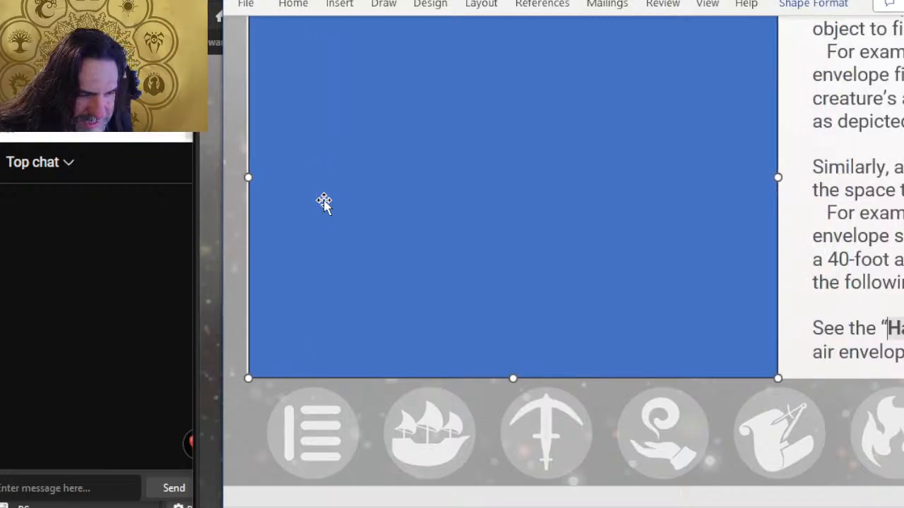
key(Left)
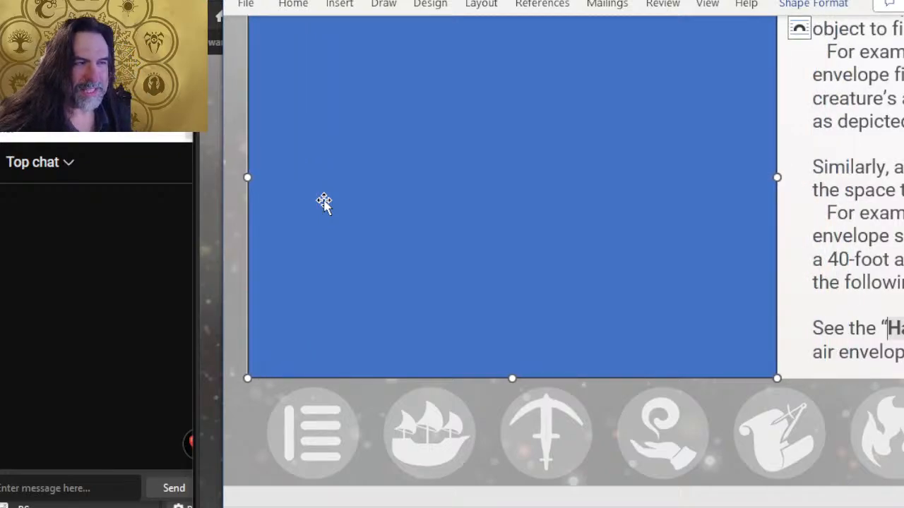
key(Left)
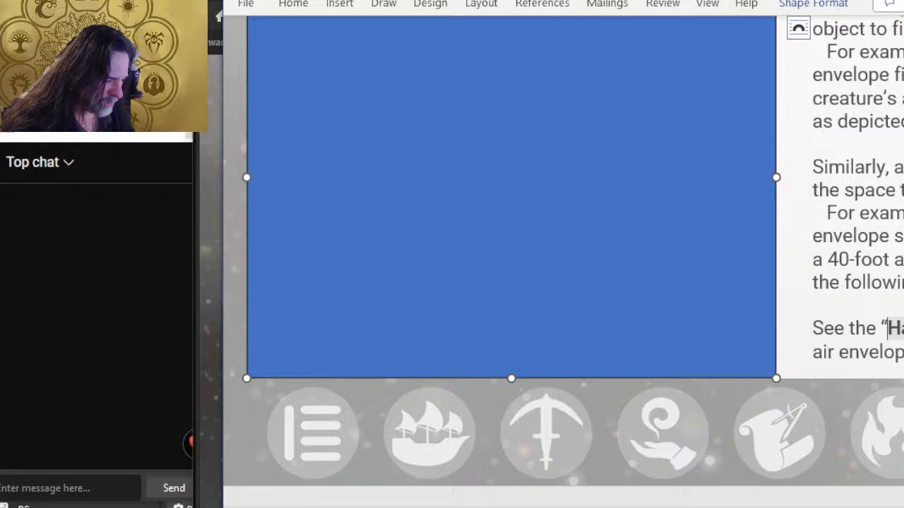
Step: Examine how the blue rectangle's edges fit between the Craft text above and the icon footer below
scroll(564, 251, left, 2)
scroll(367, 335, up, 4)
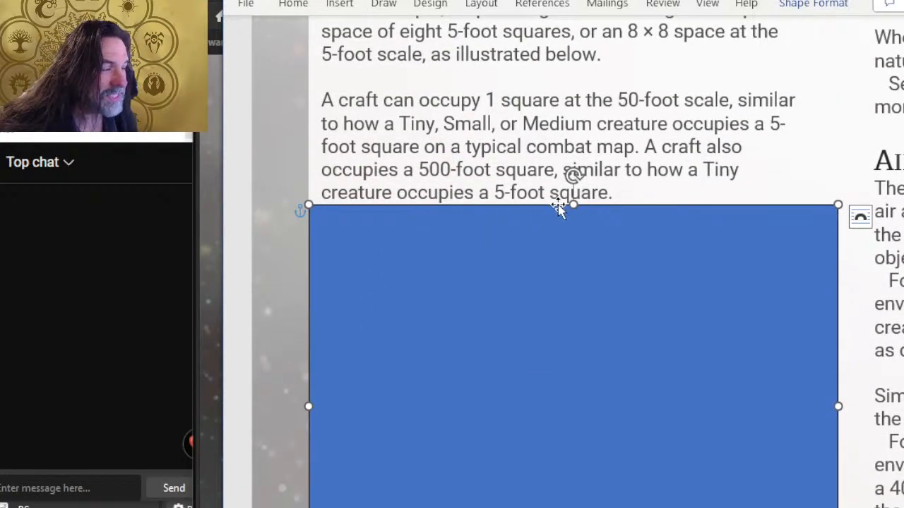
scroll(565, 220, down, 3)
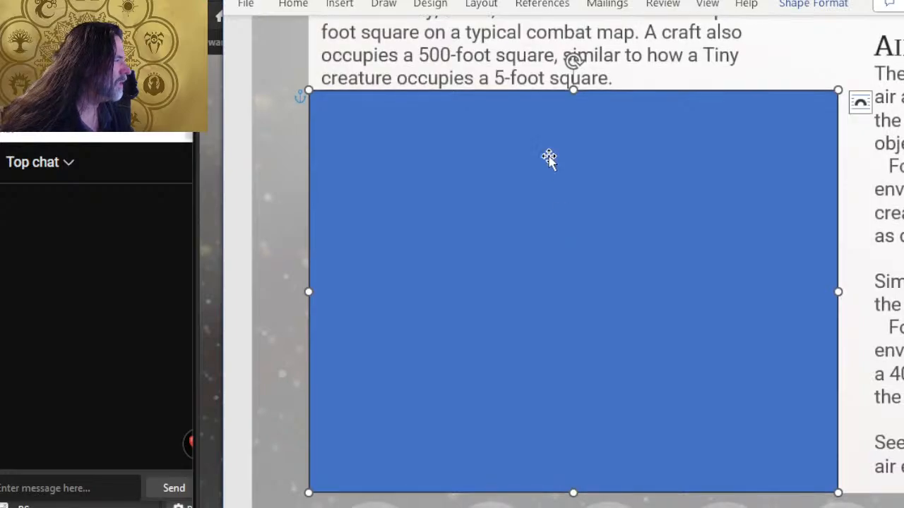
scroll(557, 166, down, 3)
scroll(689, 192, up, 3)
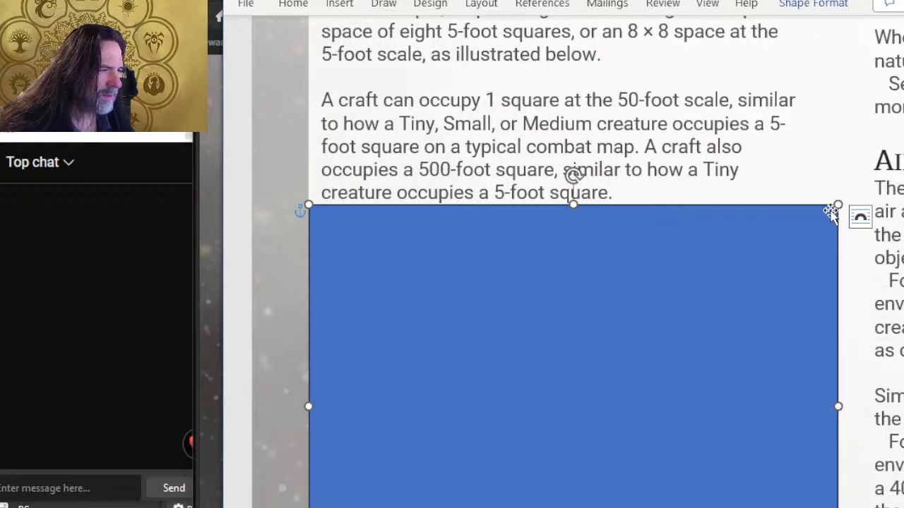
scroll(832, 212, down, 3)
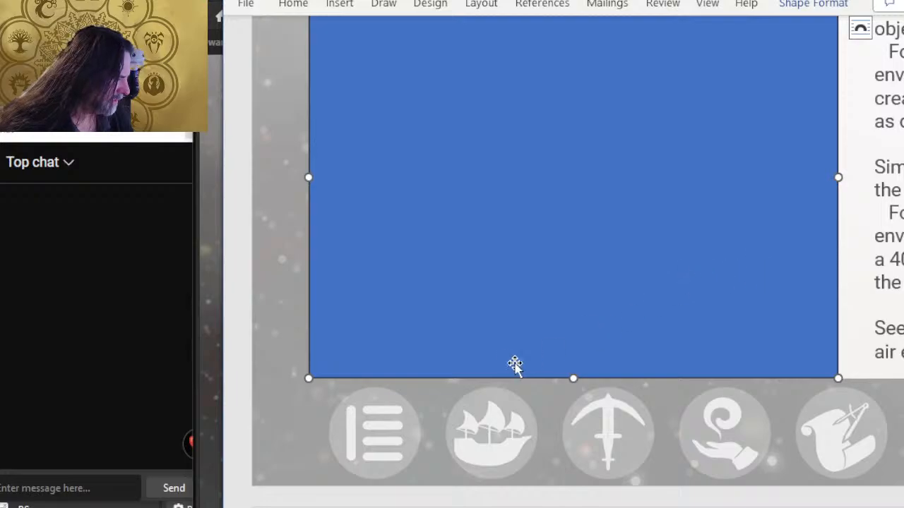
scroll(516, 329, up, 2)
scroll(523, 296, up, 1)
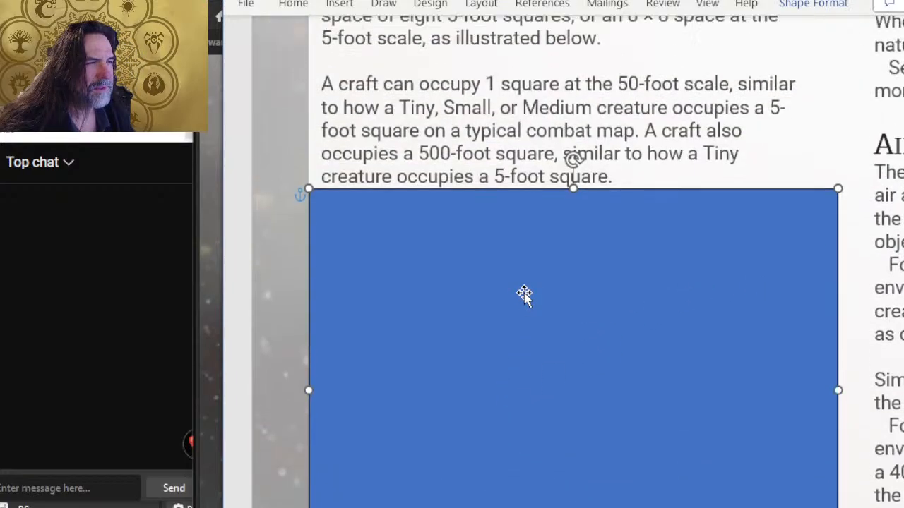
scroll(586, 241, down, 2)
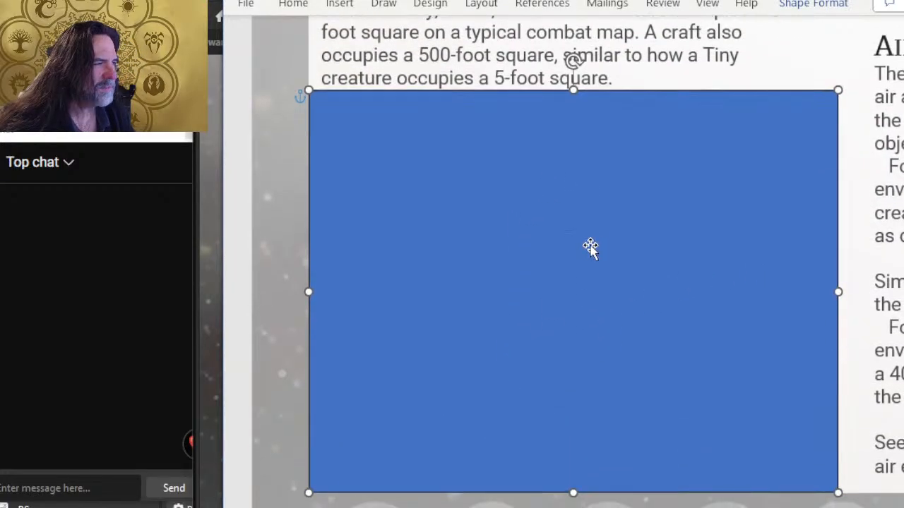
Step: Remove the outline from the blue rectangle
right_click(591, 247)
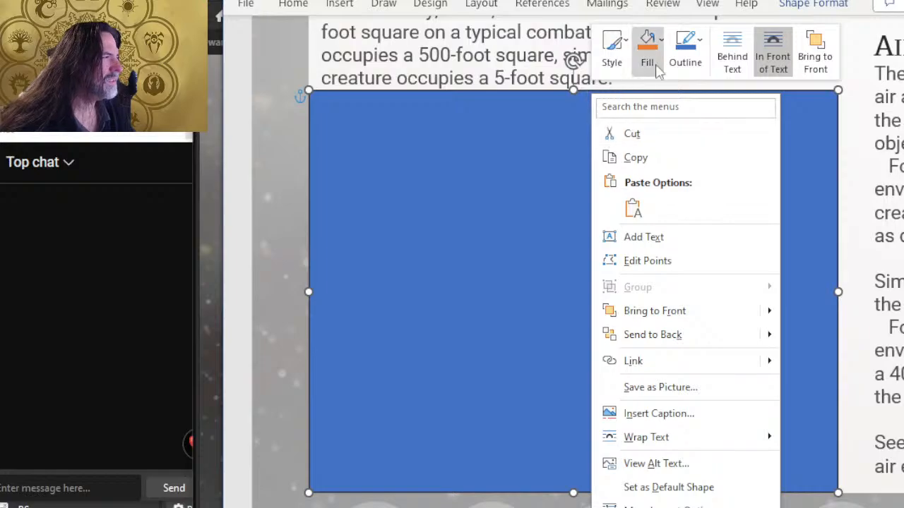
click(685, 53)
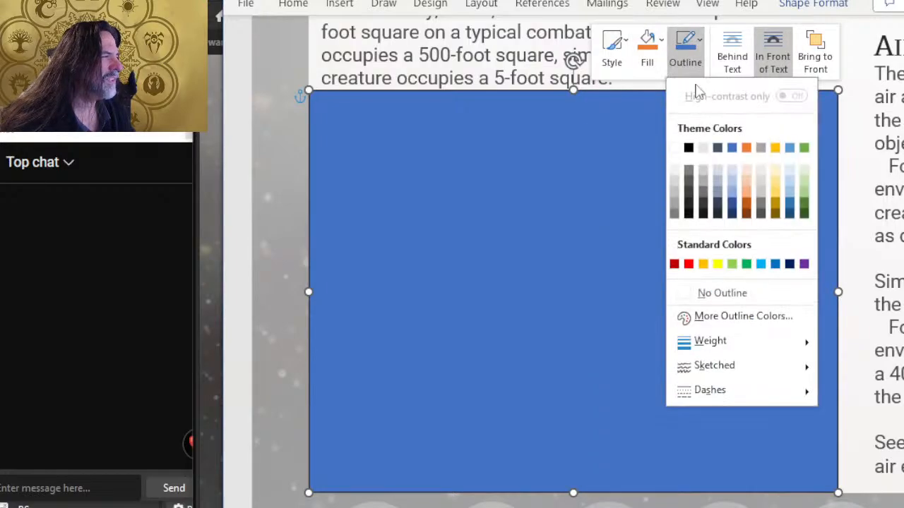
click(727, 293)
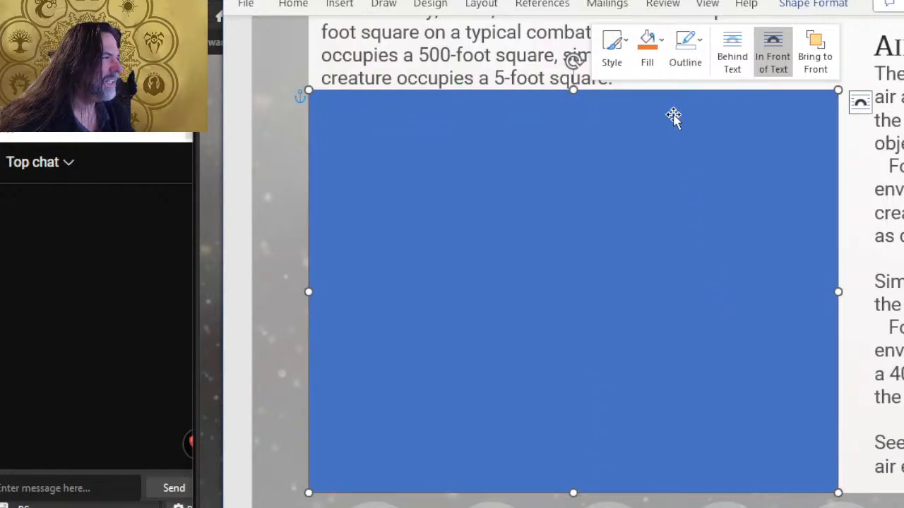
Step: Fill the rectangle with the picture "p7 left bottom corner" from the EQUIPMENT AND SHIPS folder
click(654, 64)
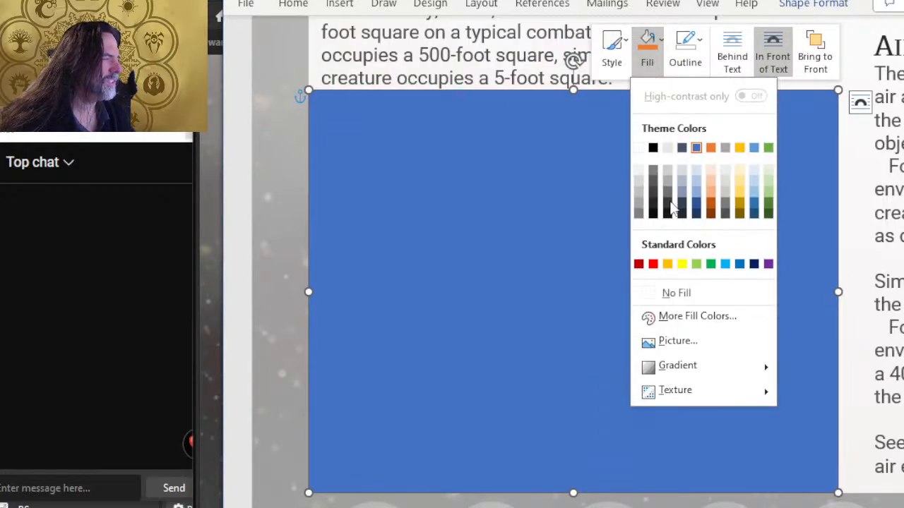
click(711, 344)
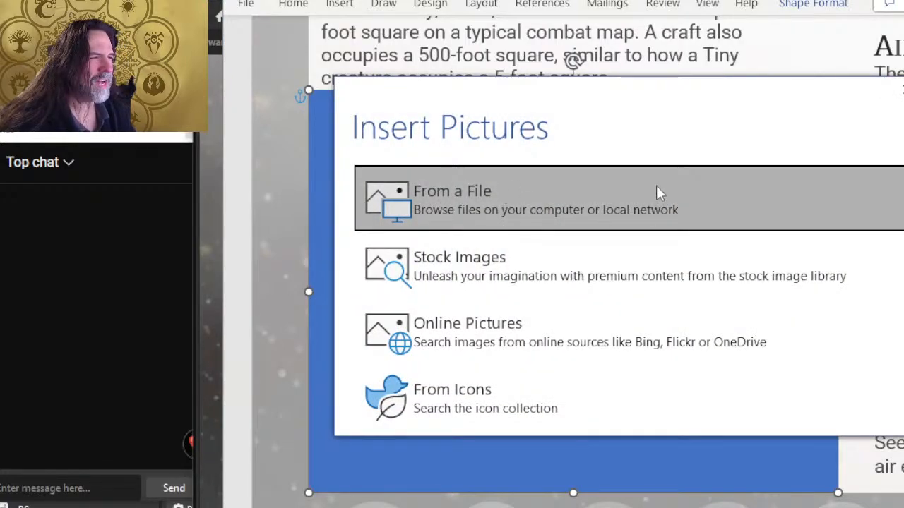
click(656, 192)
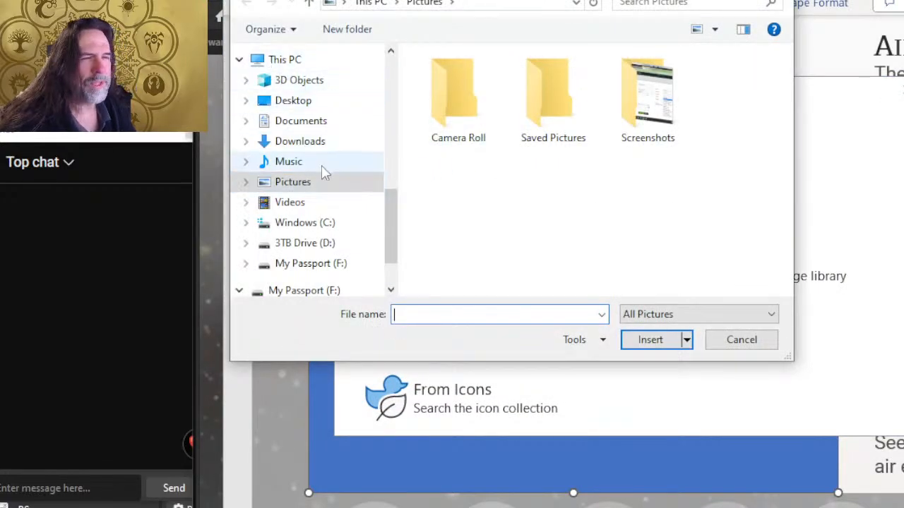
scroll(329, 202, up, 2)
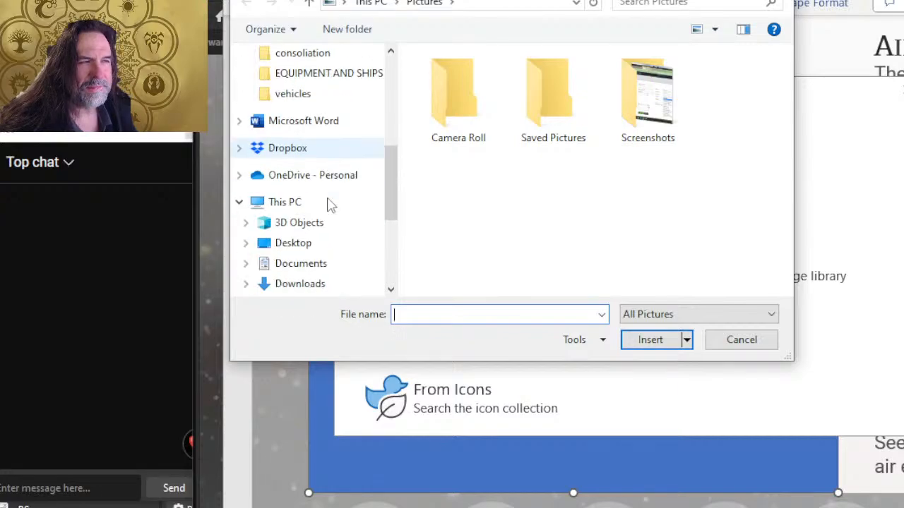
scroll(329, 202, up, 2)
click(337, 157)
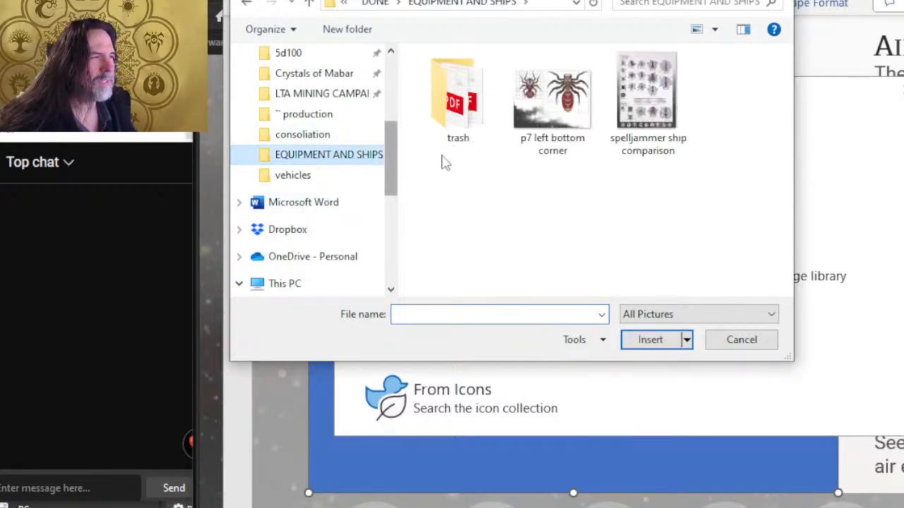
double_click(529, 114)
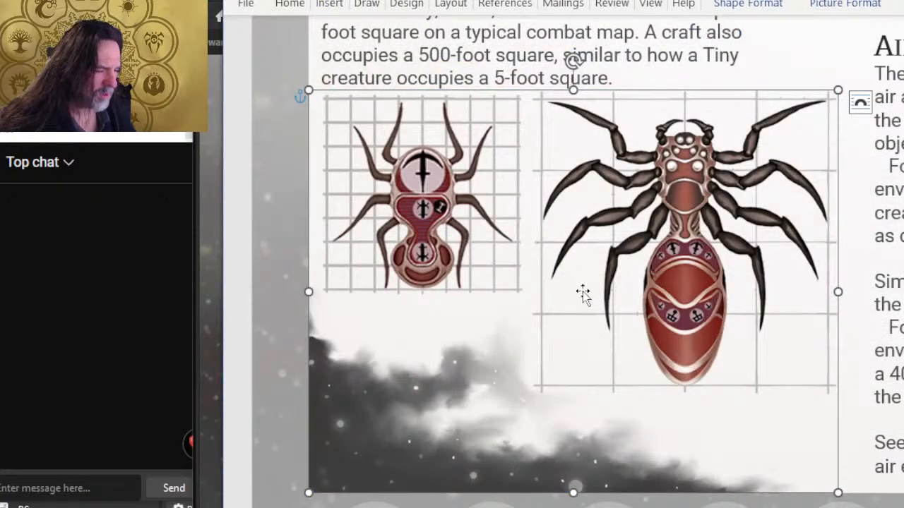
Step: Check the picture-filled rectangle against the Craft text and the icon footer, nudging it down slightly
click(640, 39)
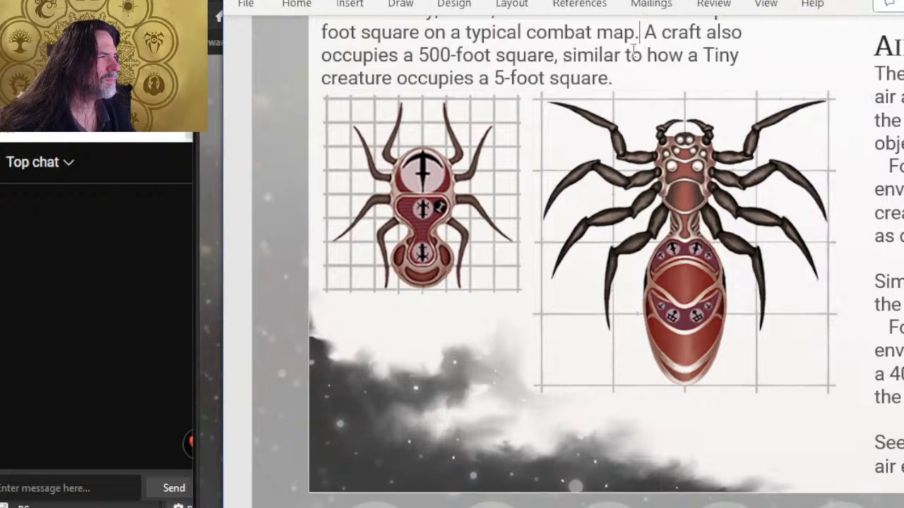
scroll(645, 180, down, 4)
scroll(645, 184, up, 2)
scroll(635, 212, up, 1)
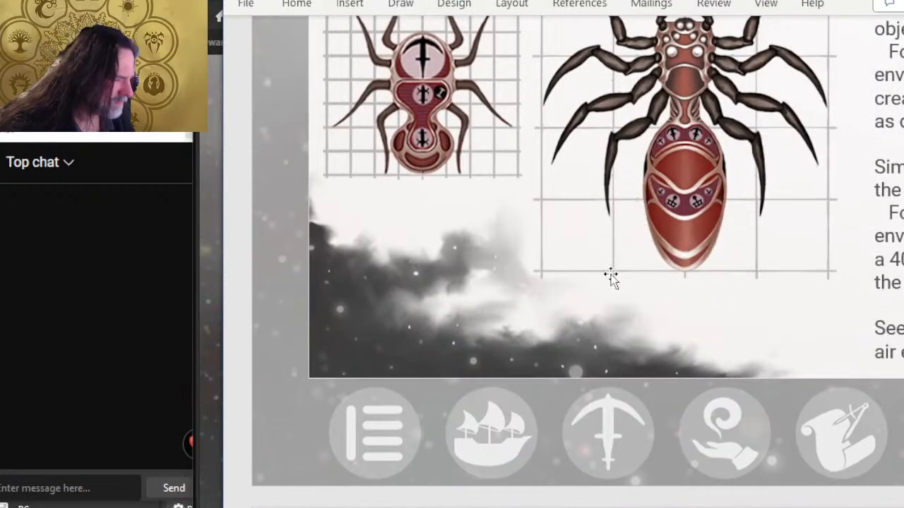
click(610, 279)
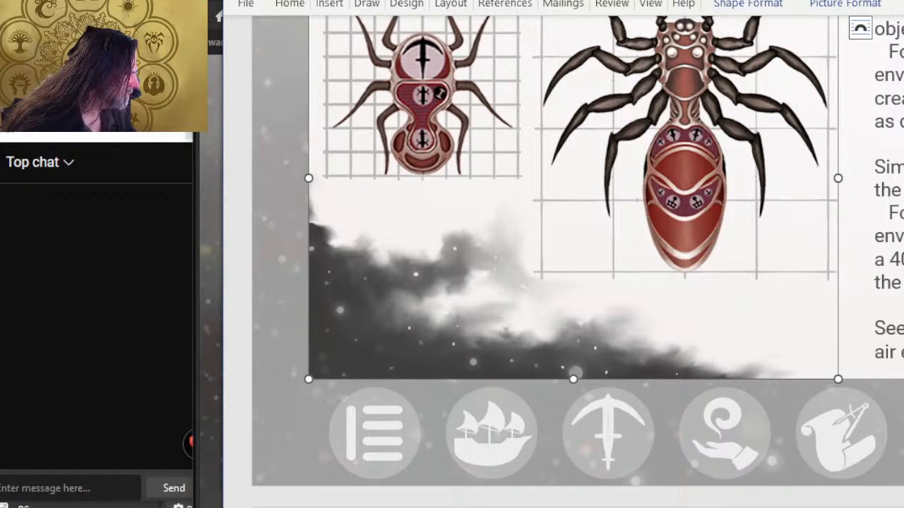
key(Escape)
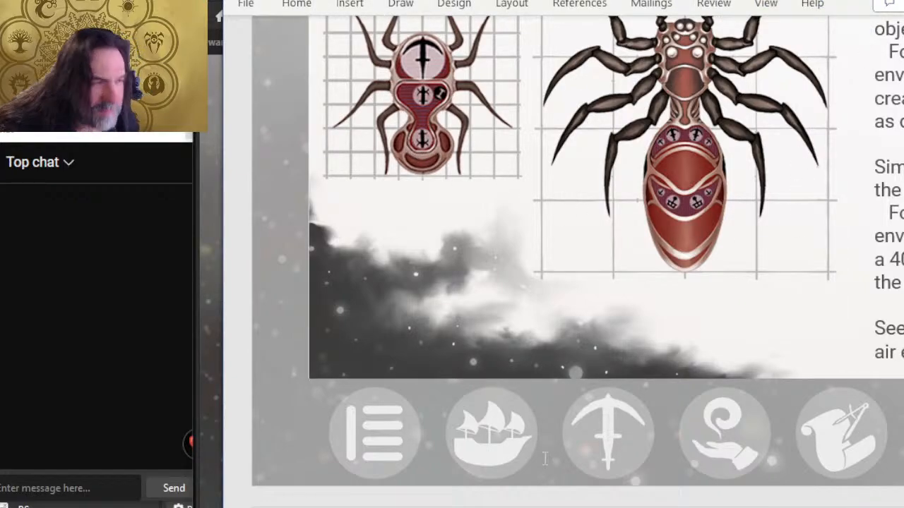
scroll(544, 459, up, 3)
scroll(424, 448, down, 2)
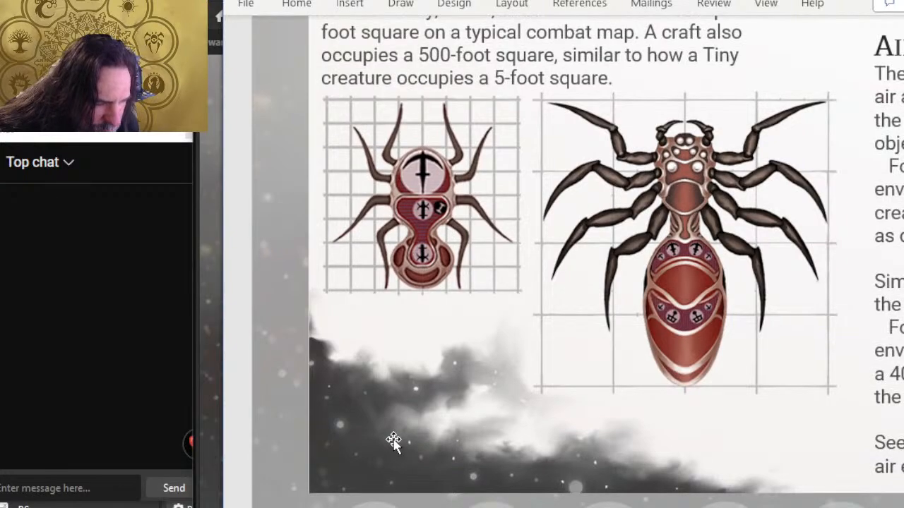
ctrl+scroll(339, 424, up, 3)
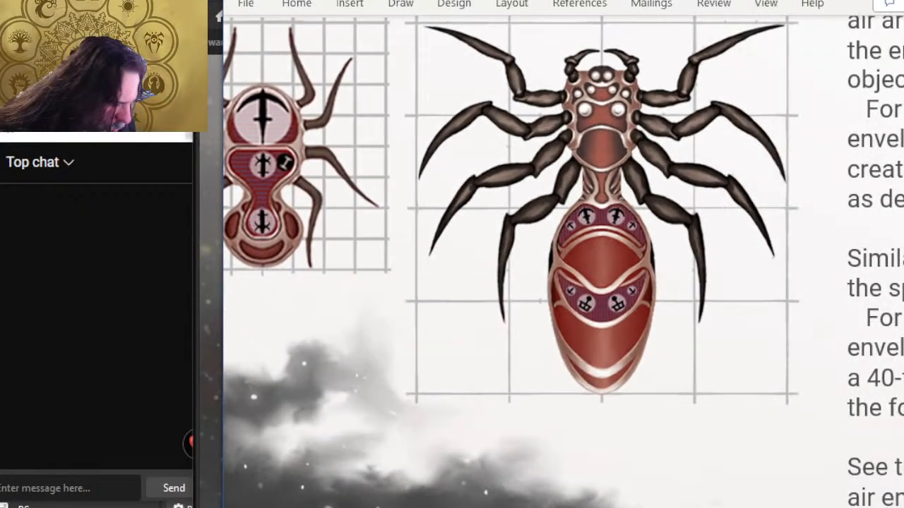
Step: Examine the picture-filled rectangle's lower-left corner against the page margin and icon footer, nudging the rectangle slightly left
scroll(349, 424, left, 3)
scroll(349, 423, down, 3)
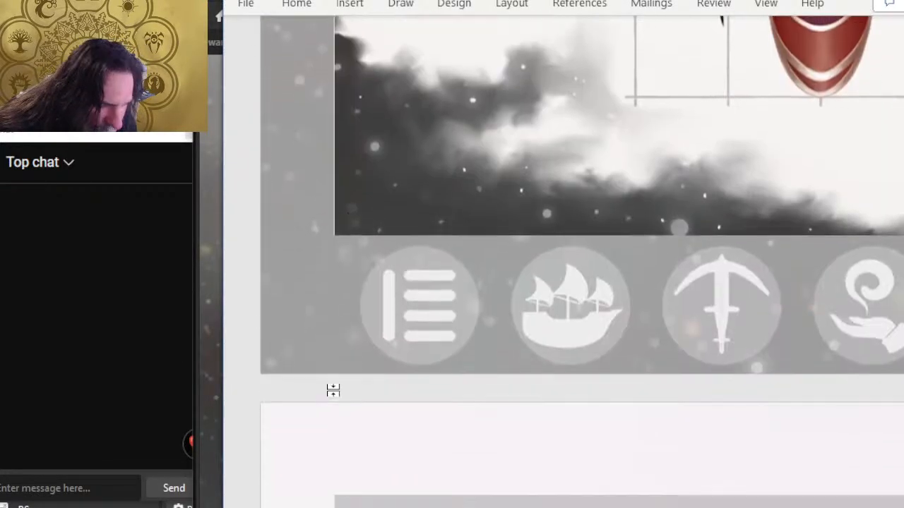
scroll(359, 252, up, 2)
ctrl+scroll(283, 306, up, 2)
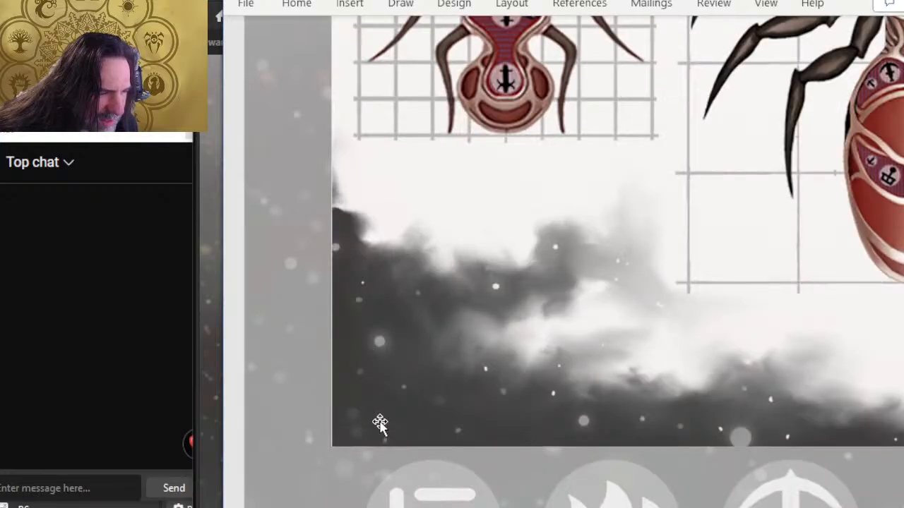
click(357, 437)
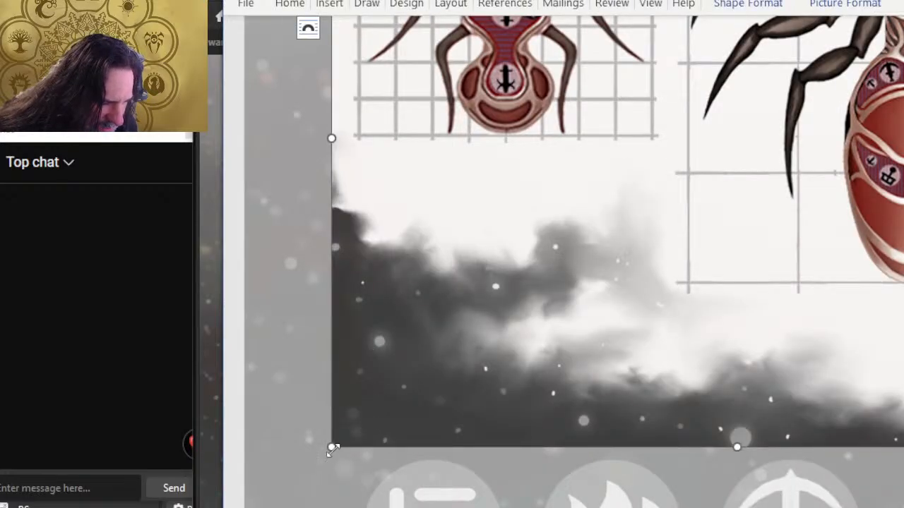
click(333, 486)
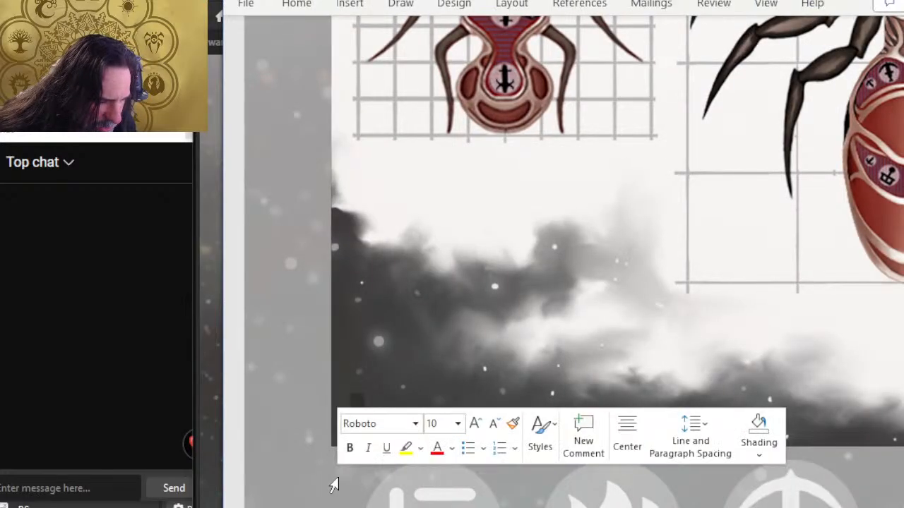
click(287, 311)
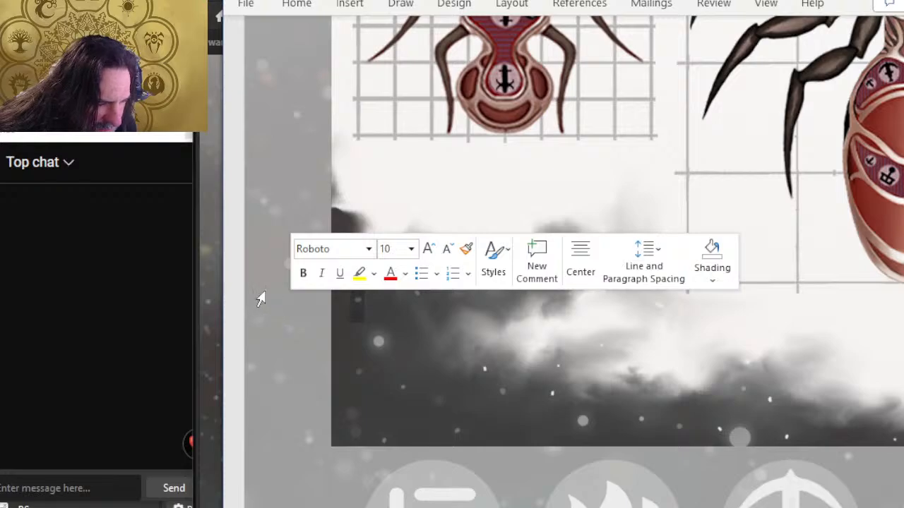
click(403, 396)
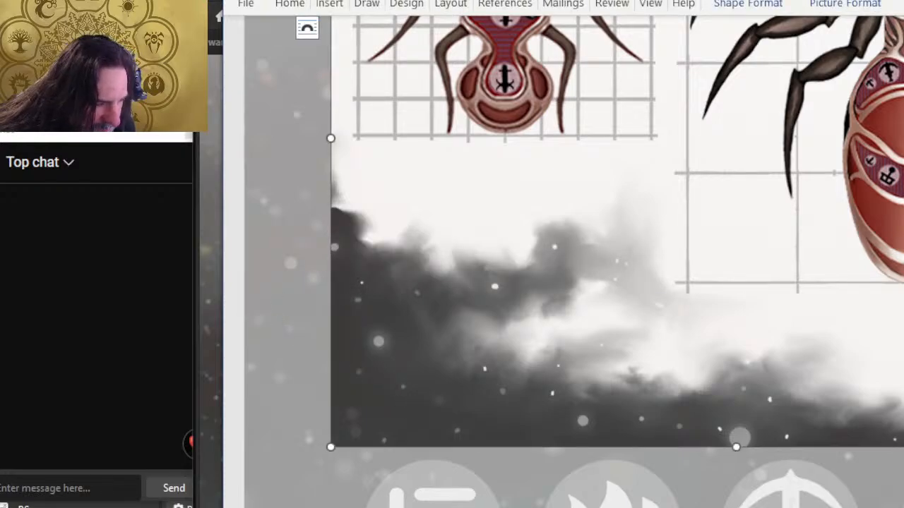
Step: Examine the picture's fit along the icon footer, then review the page's layout from the Spelljamming Ships heading through the Craft section
scroll(476, 153, up, 5)
click(470, 174)
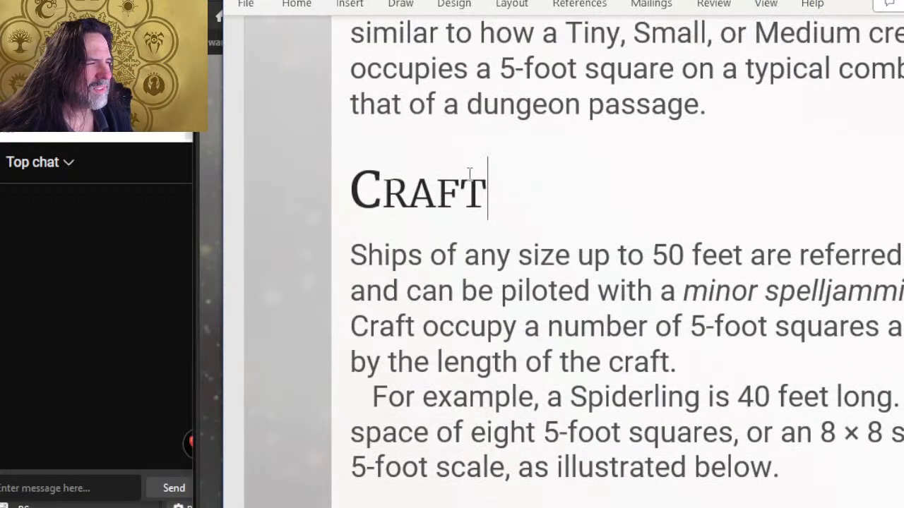
scroll(473, 183, down, 6)
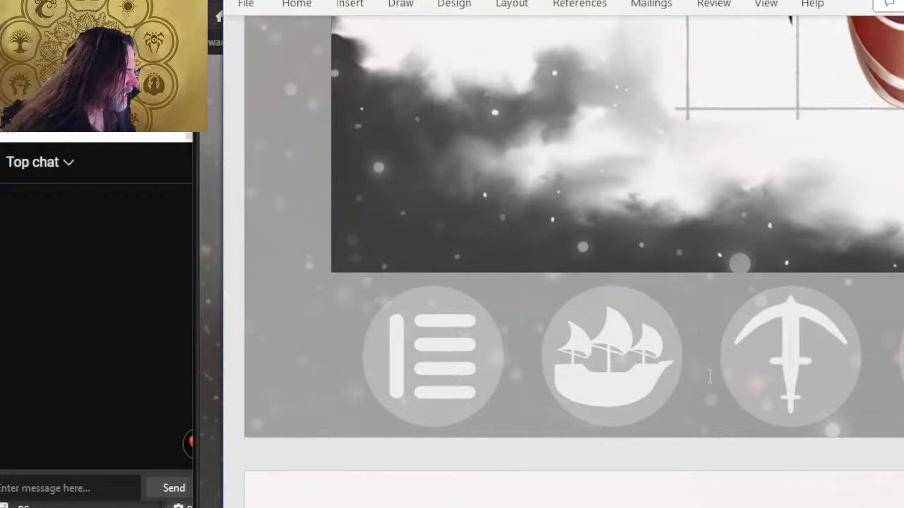
scroll(564, 262, right, 4)
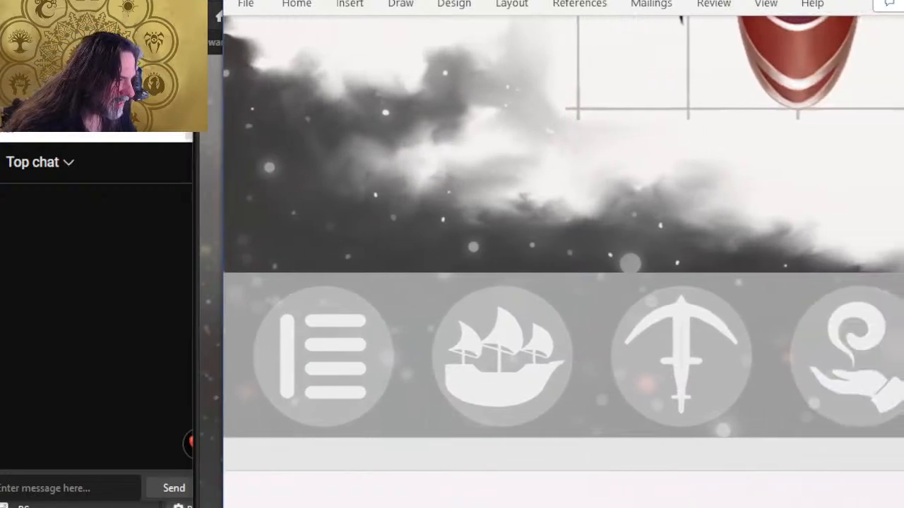
scroll(563, 262, right, 3)
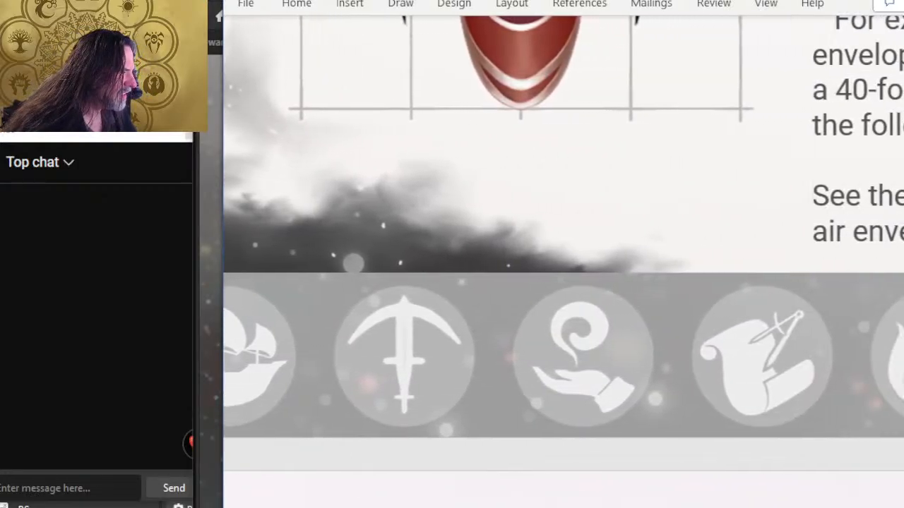
scroll(549, 324, left, 3)
scroll(549, 323, down, 5)
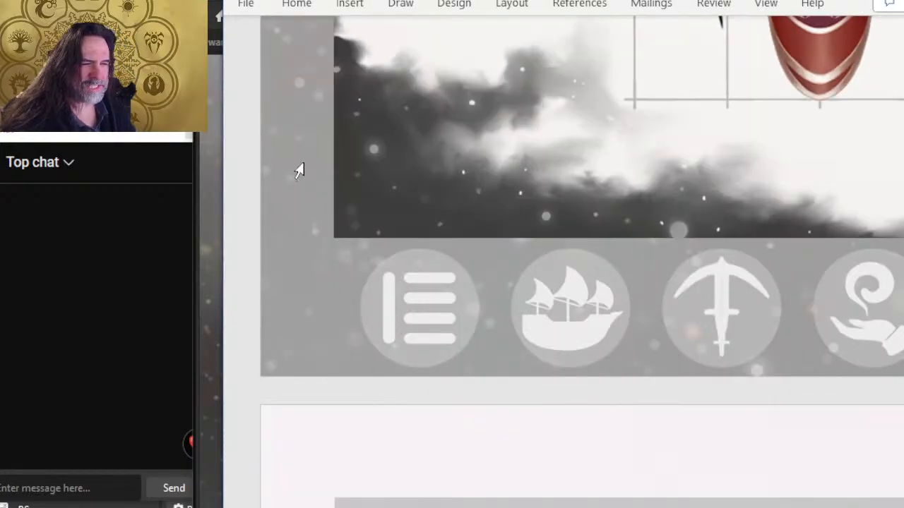
scroll(507, 180, down, 3)
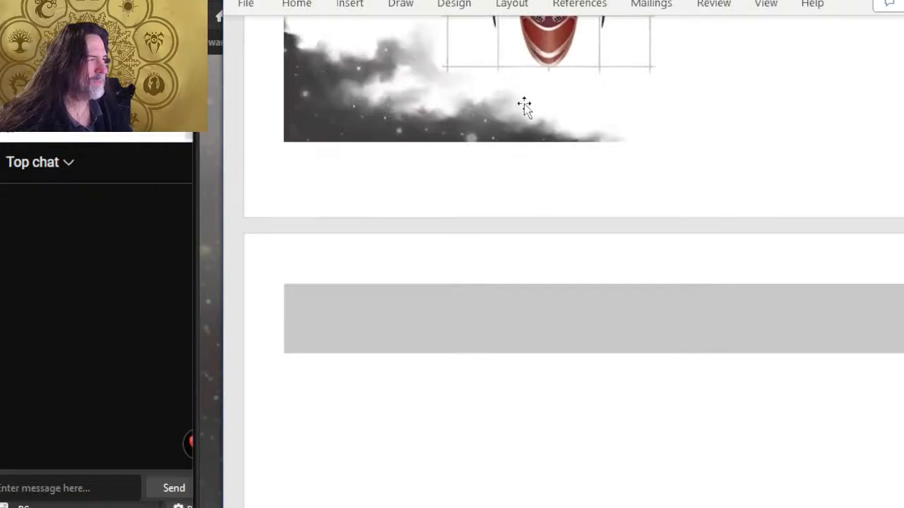
scroll(523, 105, up, 10)
scroll(536, 155, up, 3)
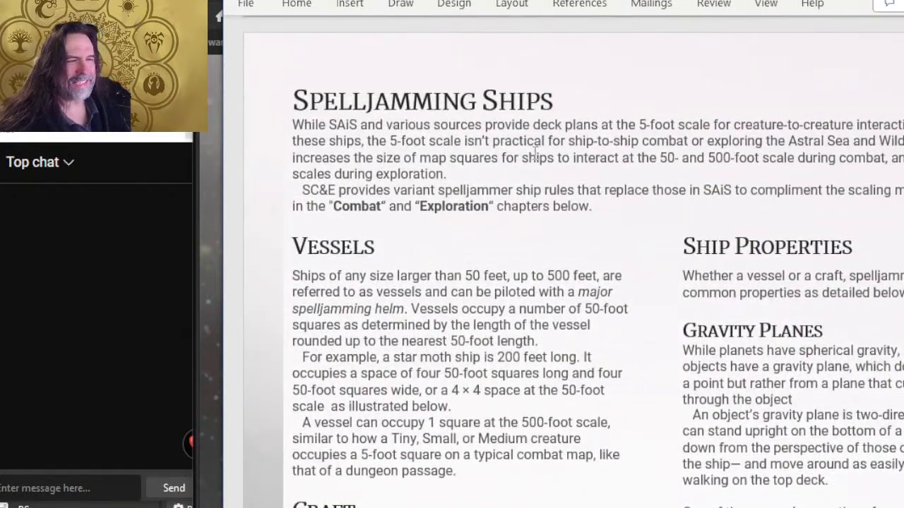
scroll(434, 162, down, 3)
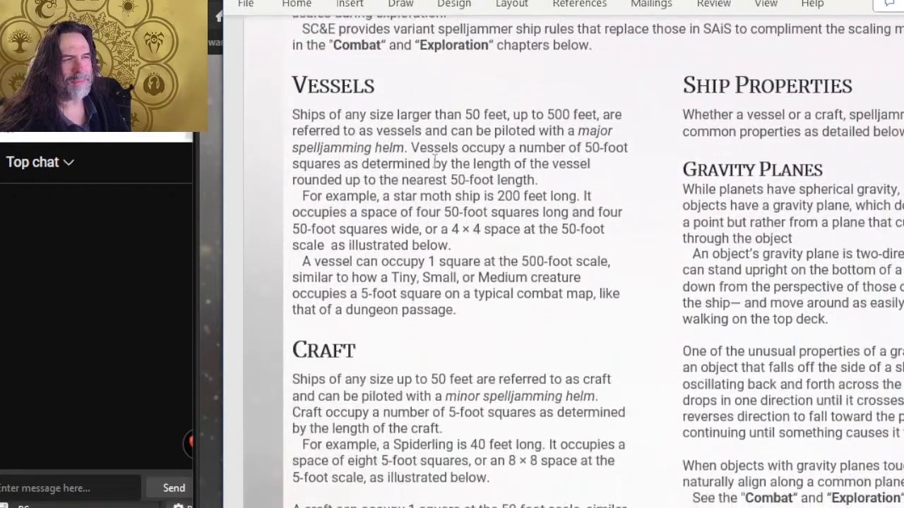
Step: Start a PDF export into interior pages > DONE > EQUIPMENT AND SHIPS, reusing the existing file name 7
click(246, 5)
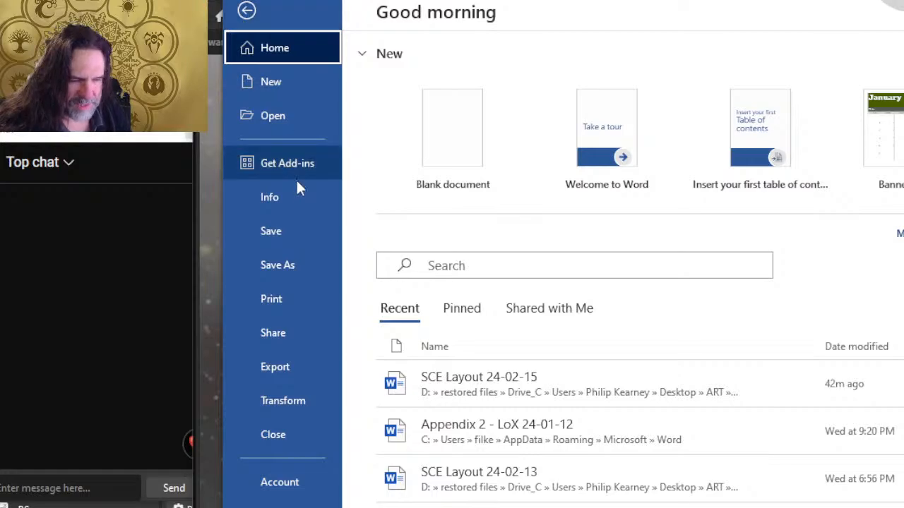
click(290, 366)
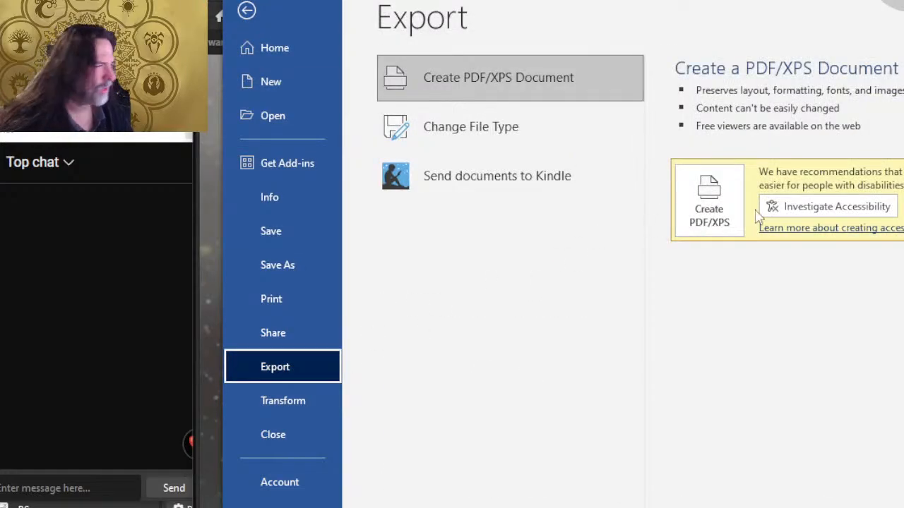
click(707, 204)
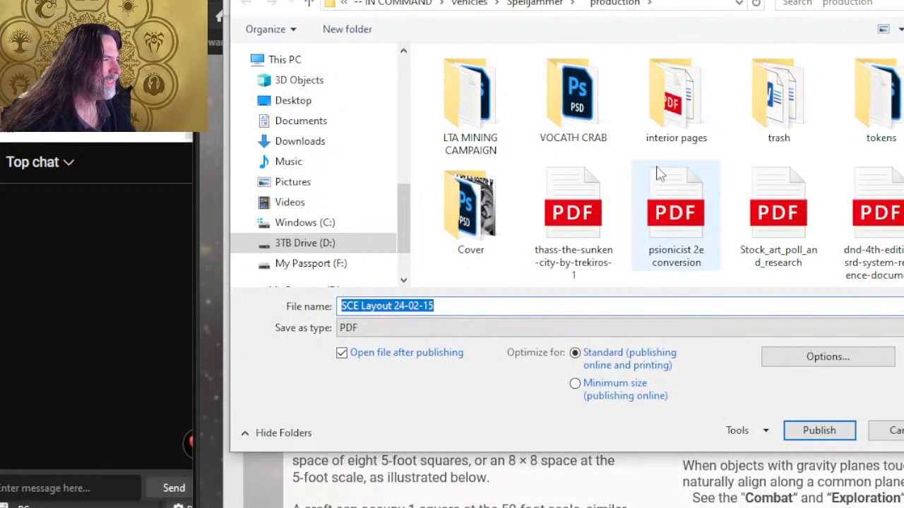
double_click(681, 106)
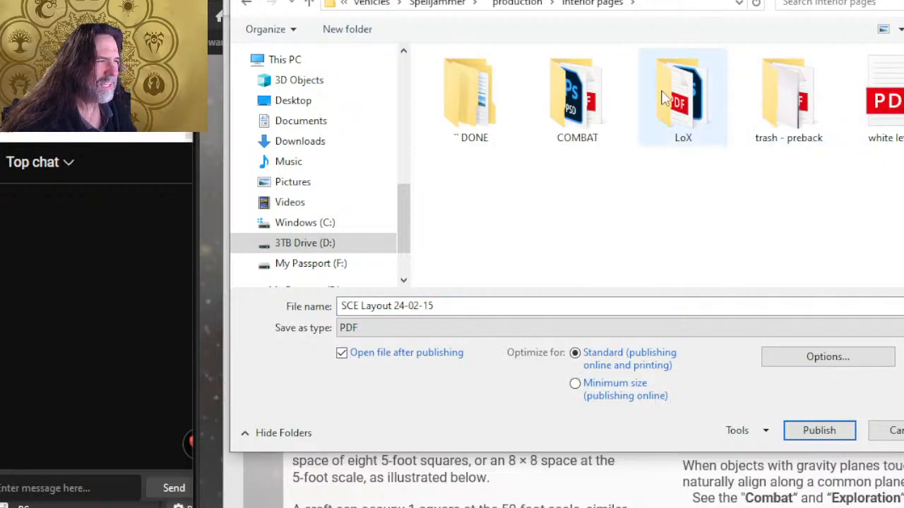
double_click(474, 121)
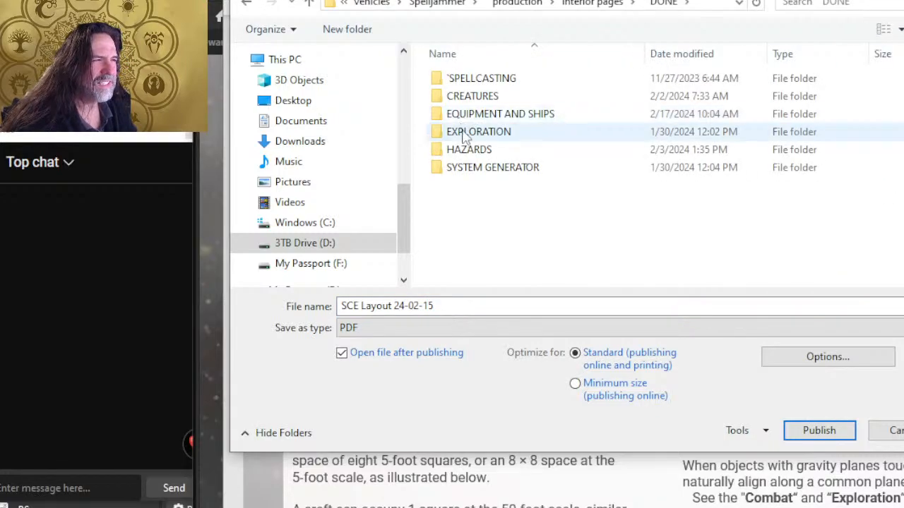
double_click(473, 114)
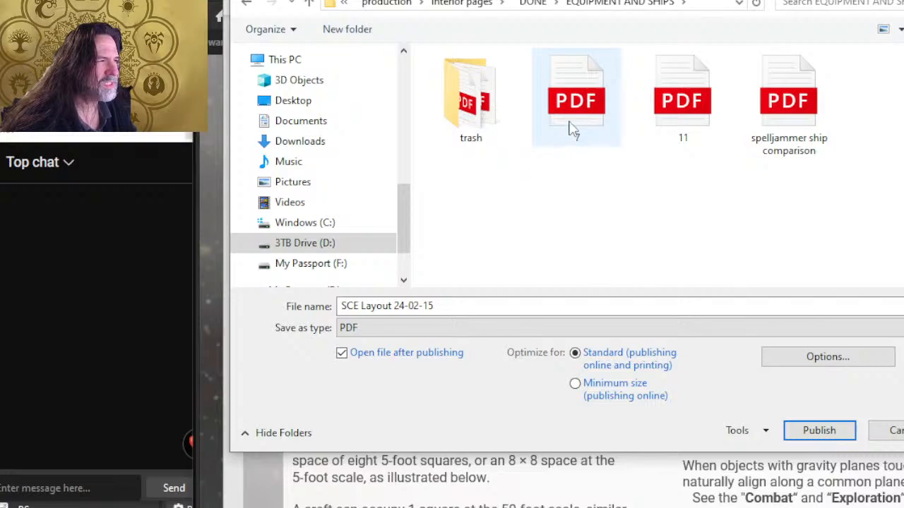
click(573, 129)
Step: Publish only the current page without markup, document properties or accessibility structure tags, replacing the existing 7.pdf
click(810, 357)
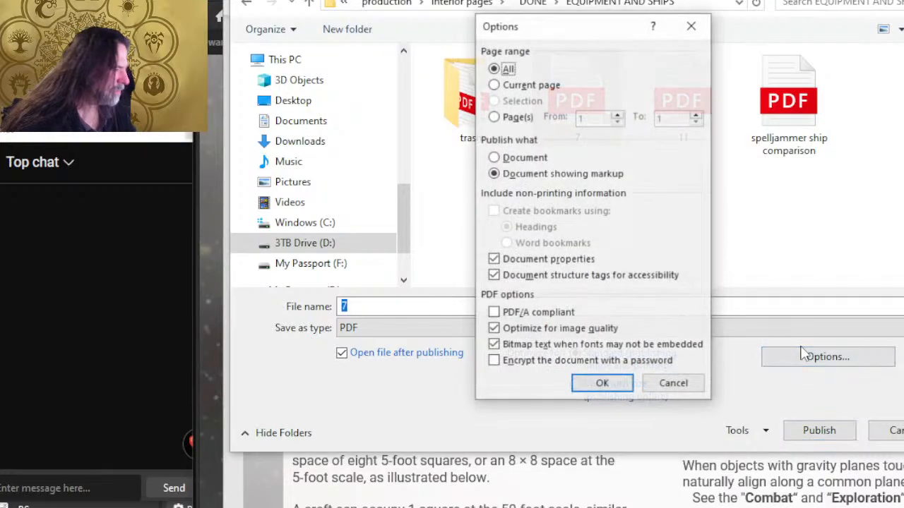
click(538, 92)
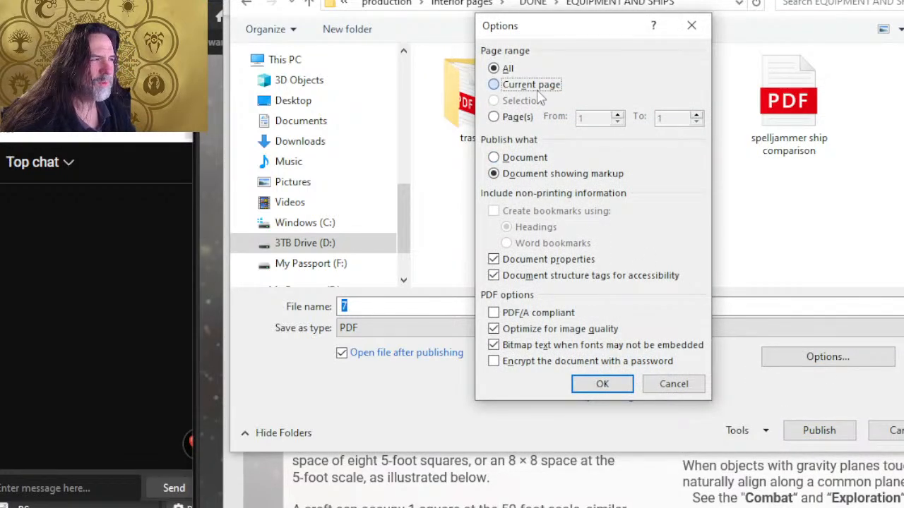
click(541, 159)
click(542, 260)
click(541, 275)
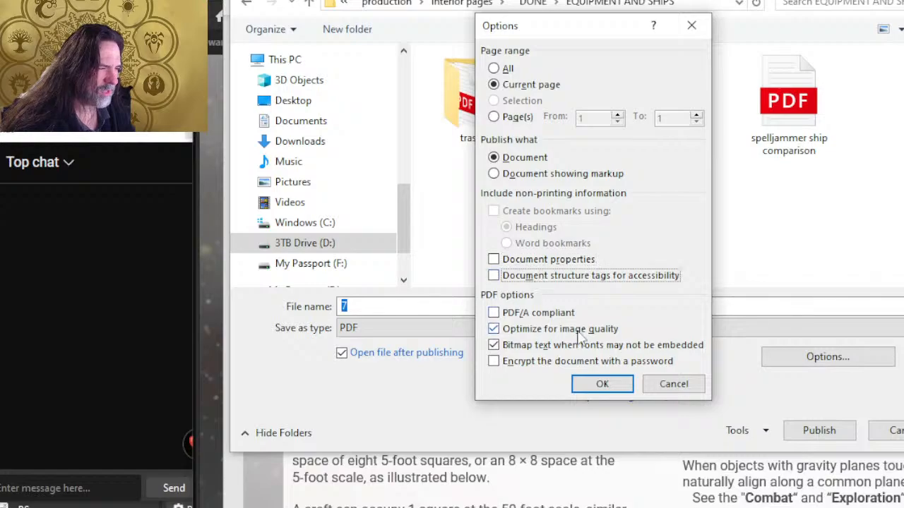
click(593, 386)
click(819, 430)
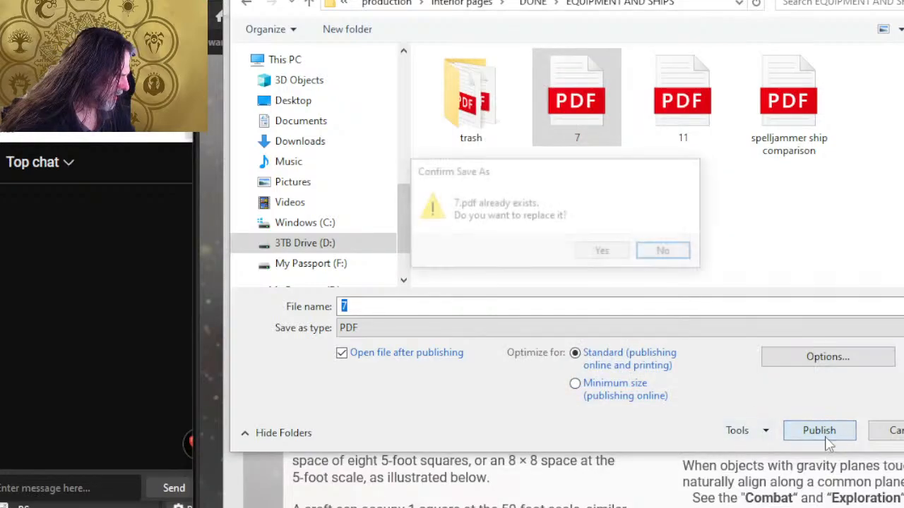
click(605, 253)
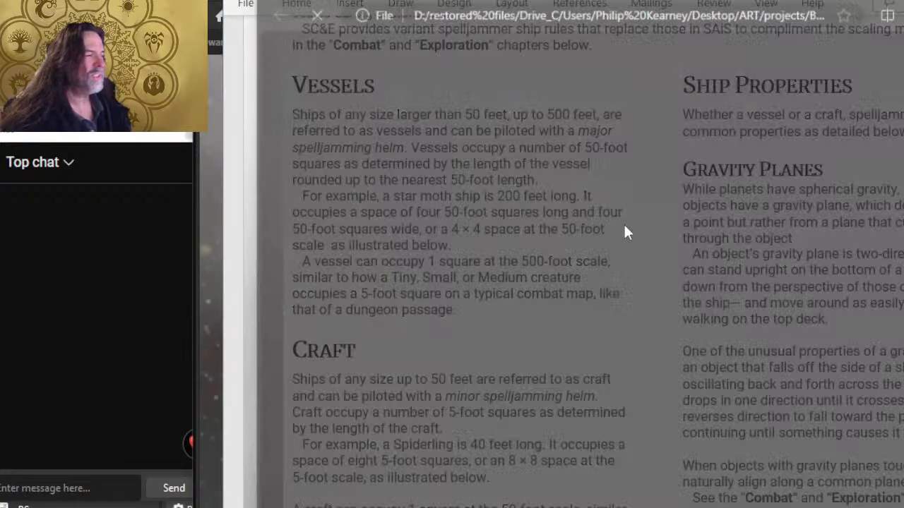
Step: Examine the exported PDF for visible seams where the spider picture's left and bottom edges meet the starry page background
scroll(538, 267, down, 5)
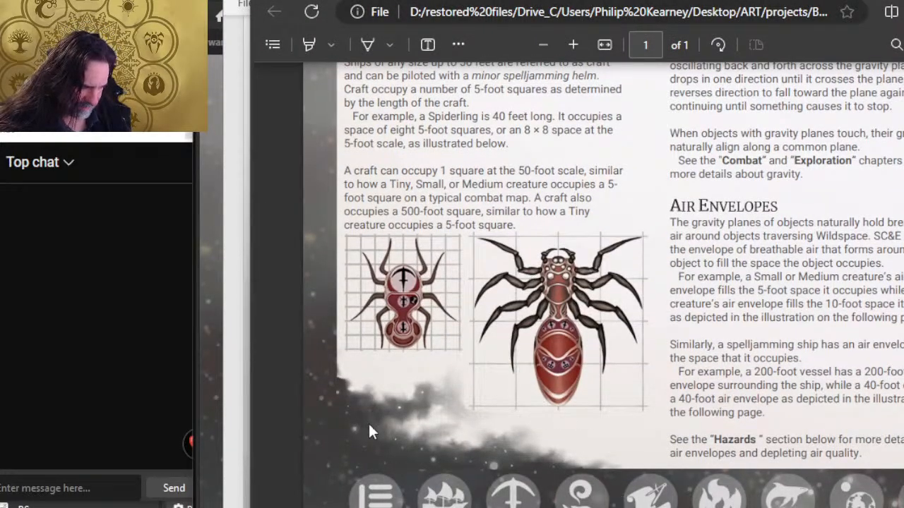
scroll(362, 433, up, 2)
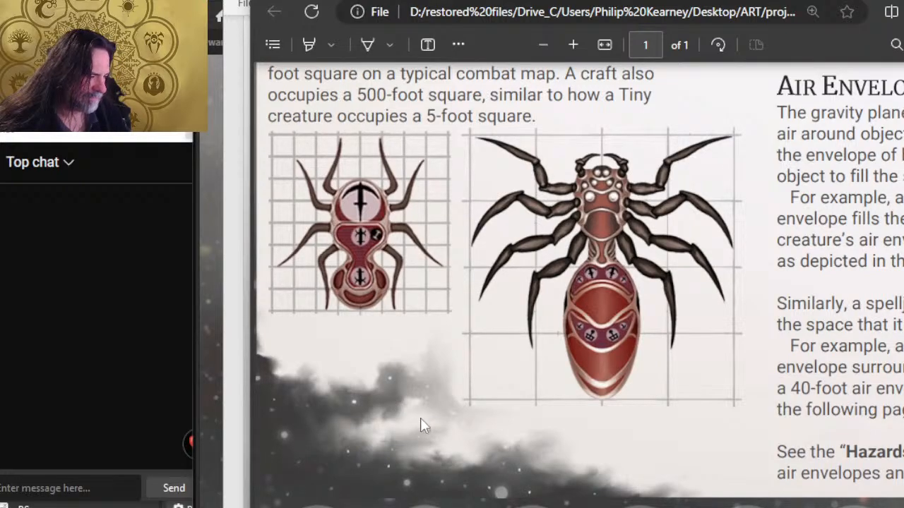
scroll(415, 424, down, 1)
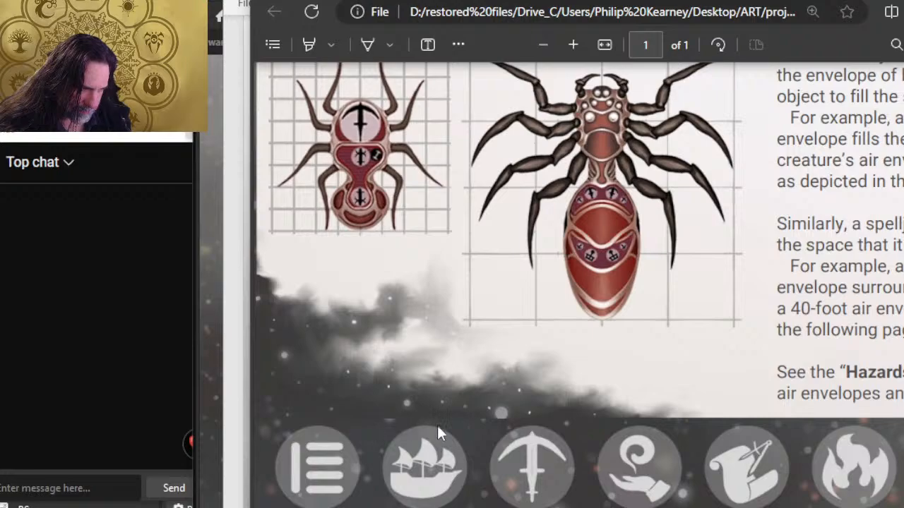
scroll(498, 406, down, 1)
scroll(499, 406, up, 2)
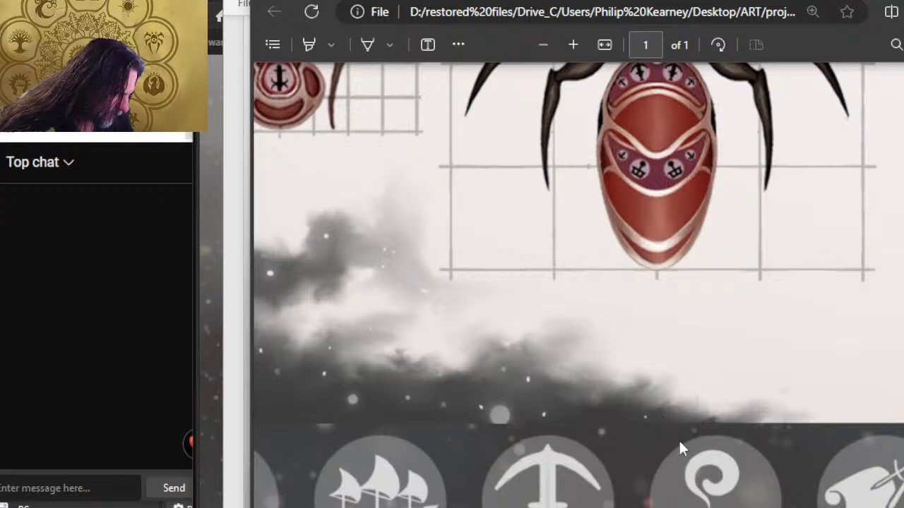
scroll(430, 400, down, 2)
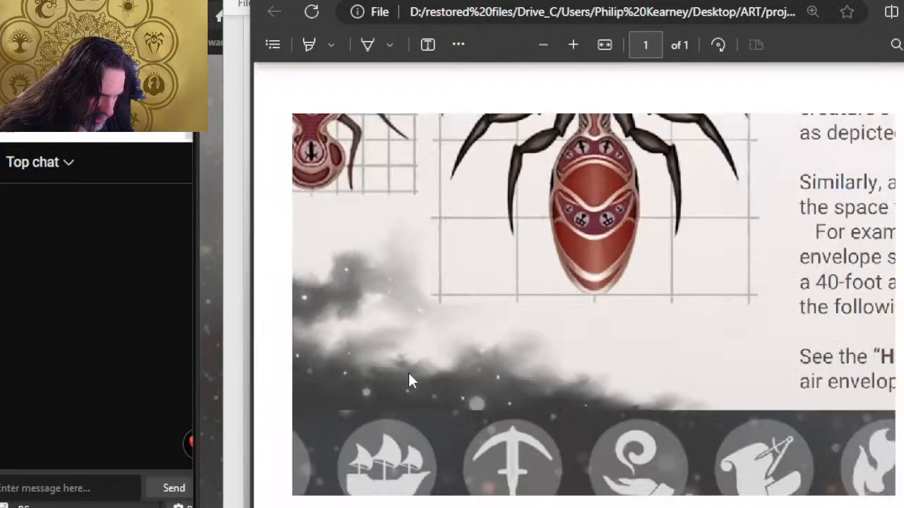
scroll(326, 499, left, 2)
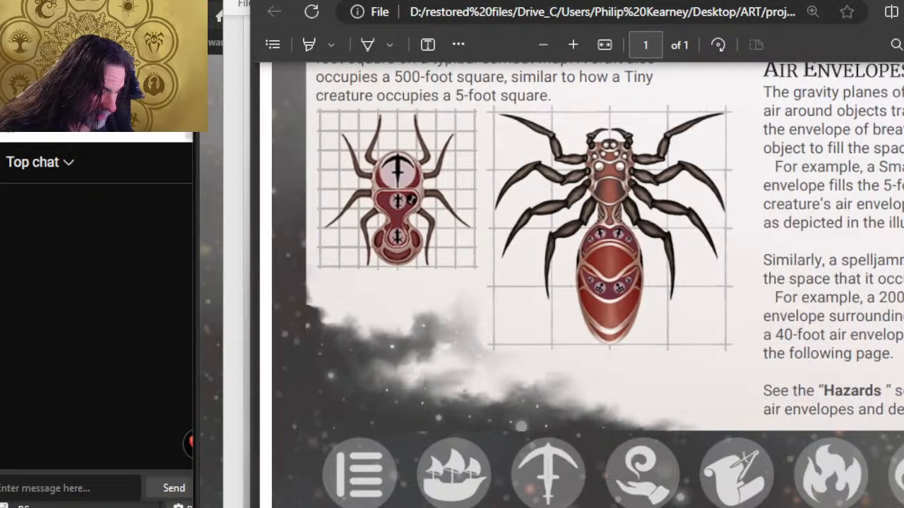
scroll(282, 331, up, 3)
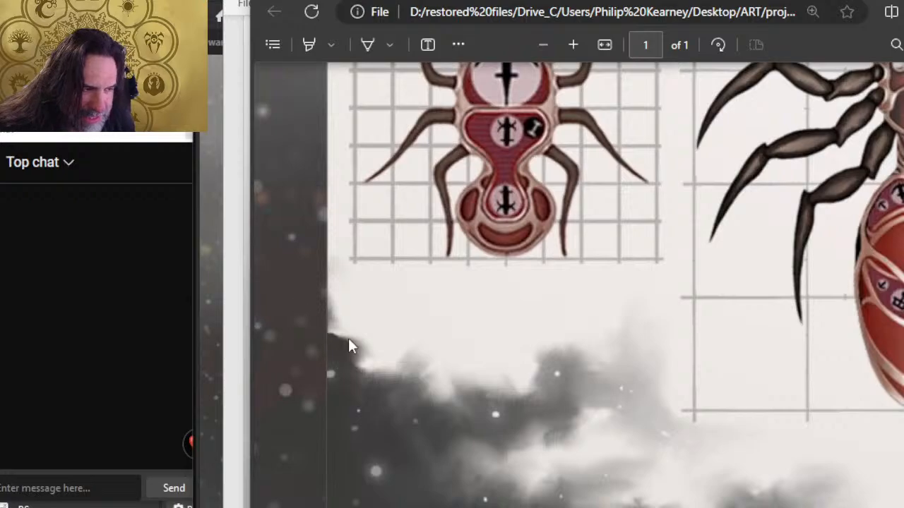
scroll(344, 346, down, 4)
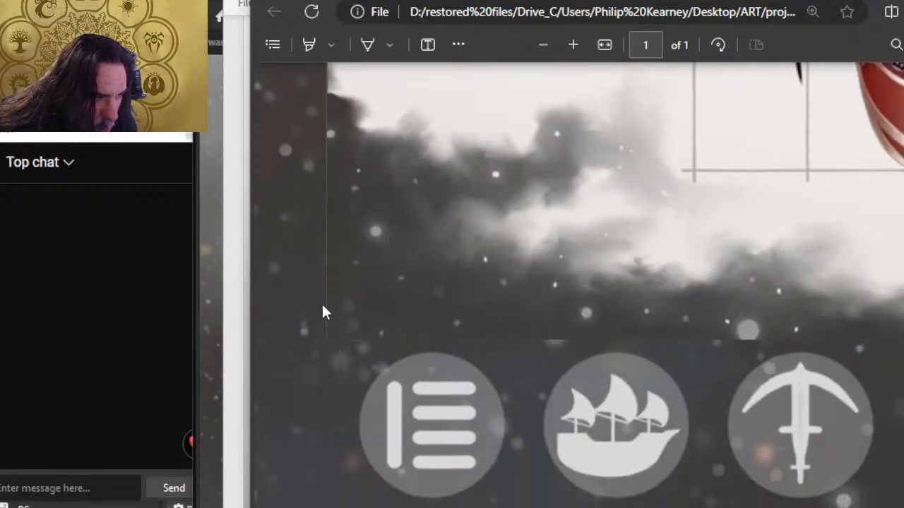
scroll(323, 312, up, 2)
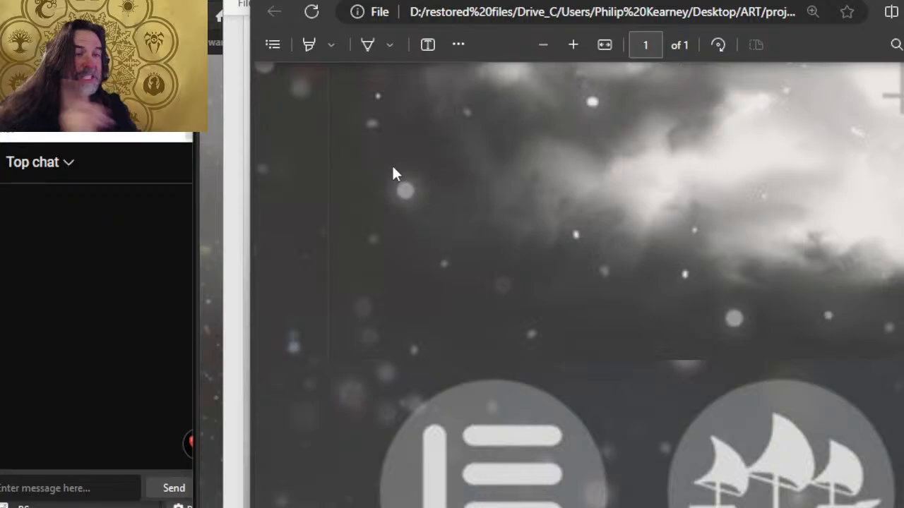
key(alt+Tab)
key(alt+Tab)
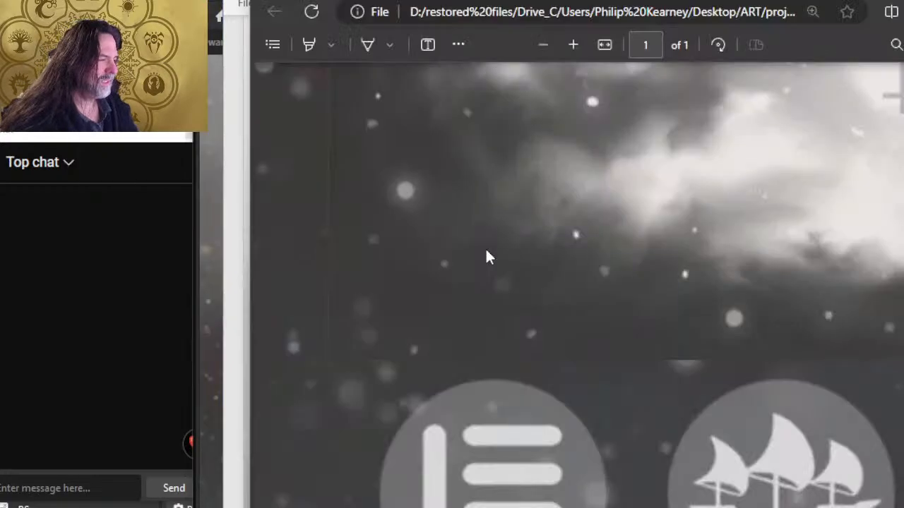
Step: Switch to the 4-10 12.psd page in Photoshop and zoom in on the selected area around the two spiders
key(alt+Tab)
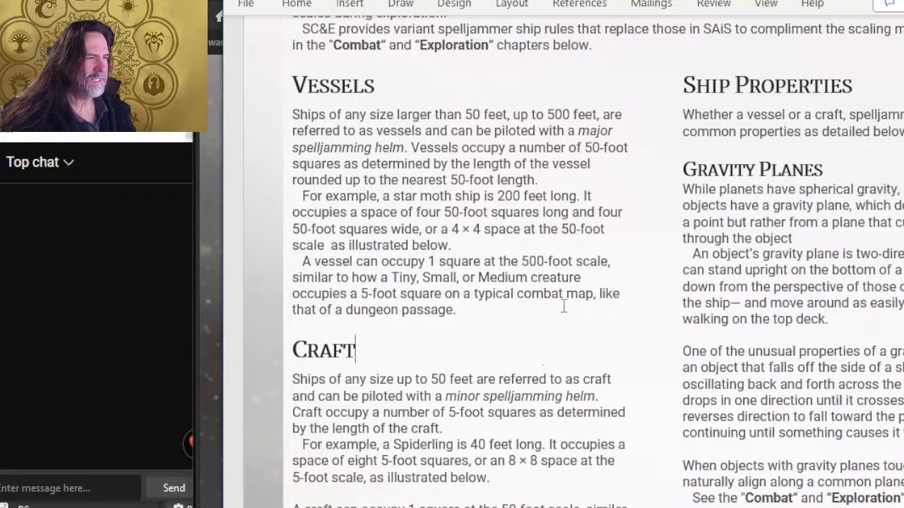
scroll(502, 347, down, 7)
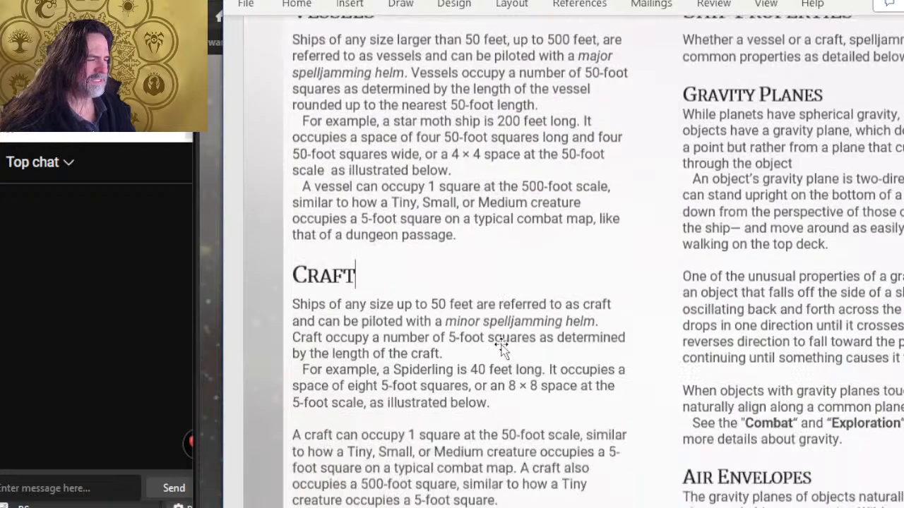
key(alt+Tab)
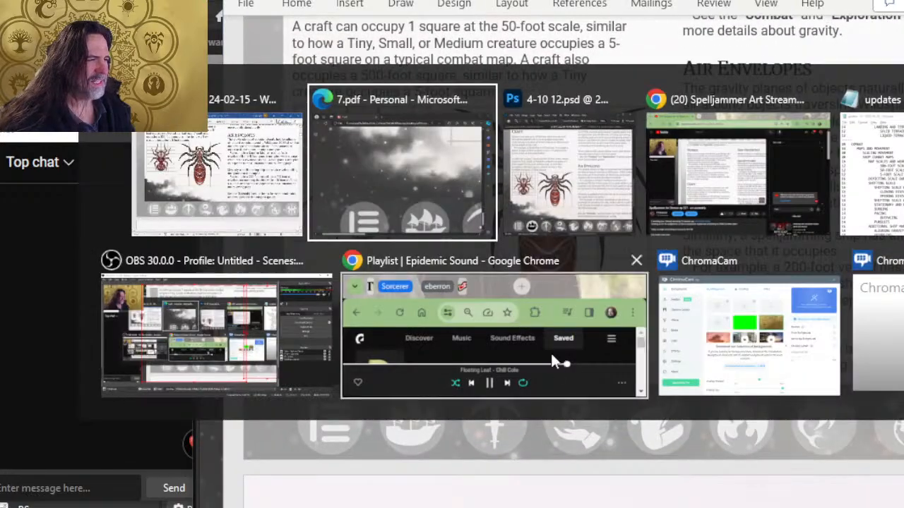
key(alt+Tab)
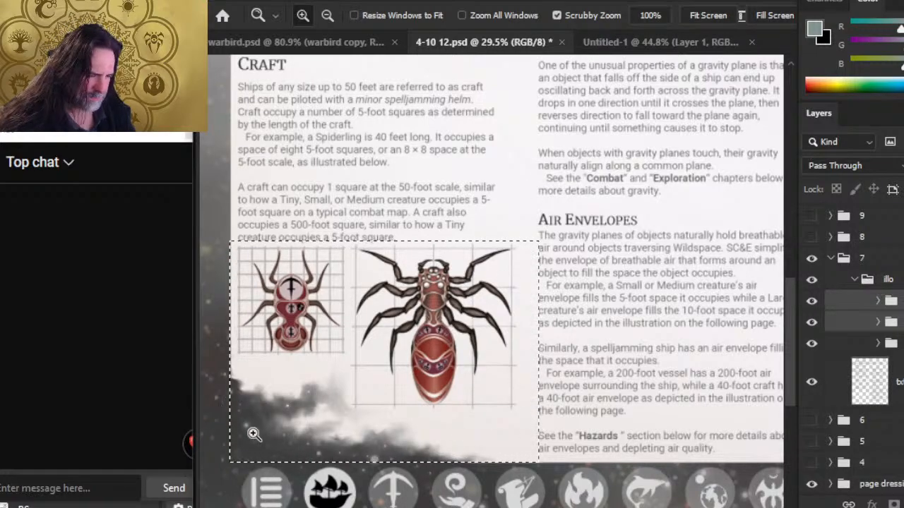
drag(250, 432, 431, 300)
key(l)
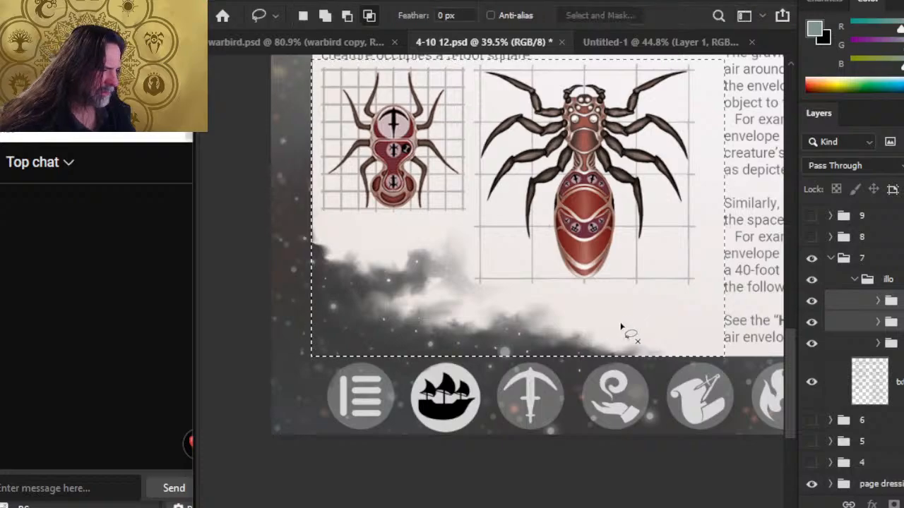
Step: Hide page 7's text layer and magnify the selection's bottom edge above the icon footer
right_click(623, 329)
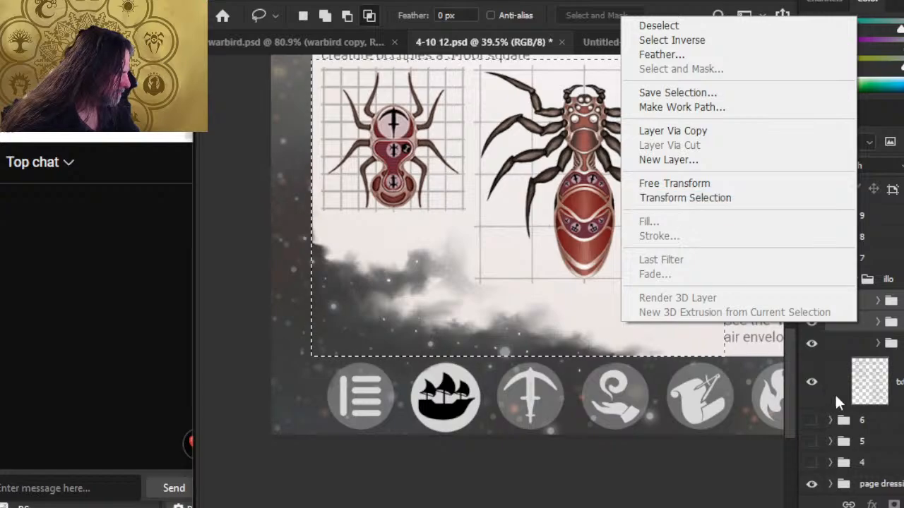
click(810, 388)
click(812, 388)
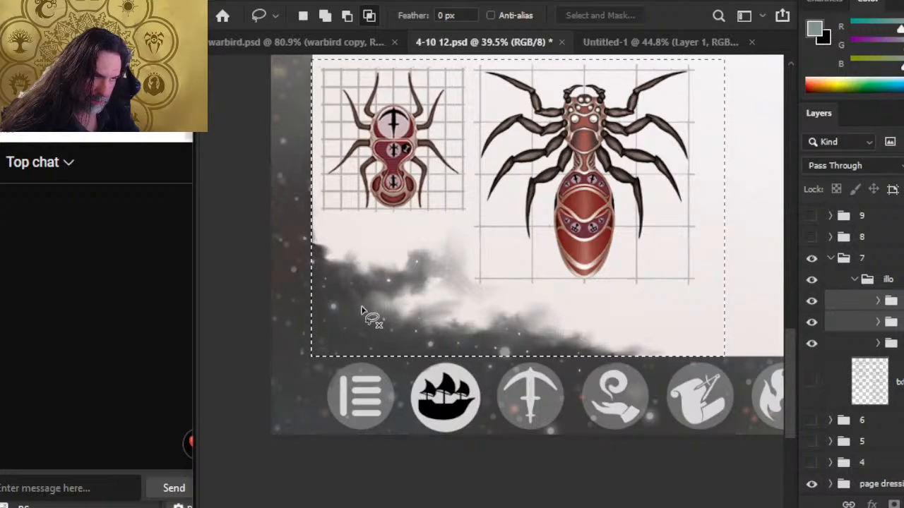
scroll(406, 233, up, 5)
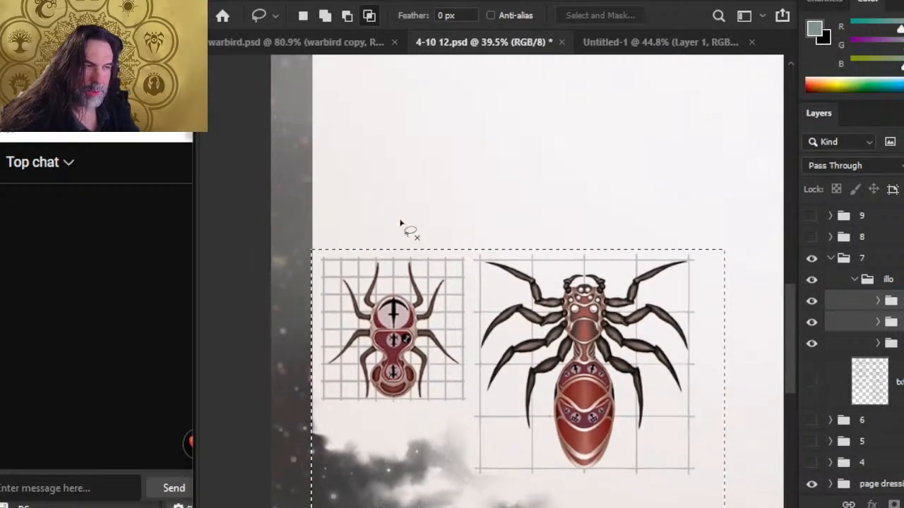
scroll(401, 247, up, 2)
scroll(396, 256, down, 7)
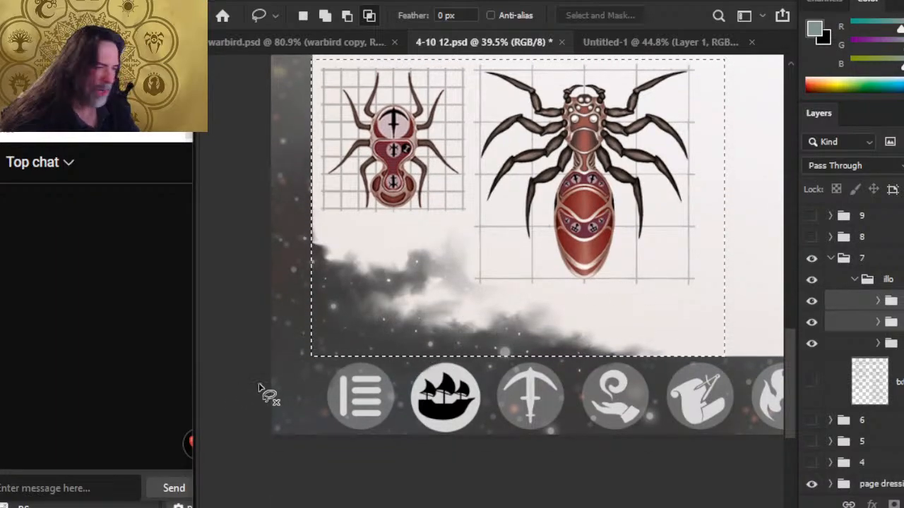
key(z)
drag(309, 374, 377, 363)
drag(638, 287, 430, 248)
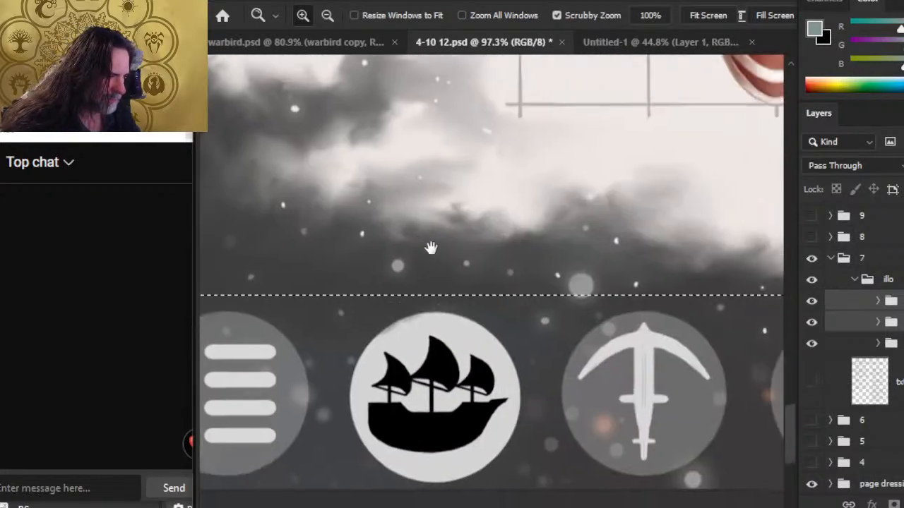
key(l)
right_click(480, 233)
click(535, 397)
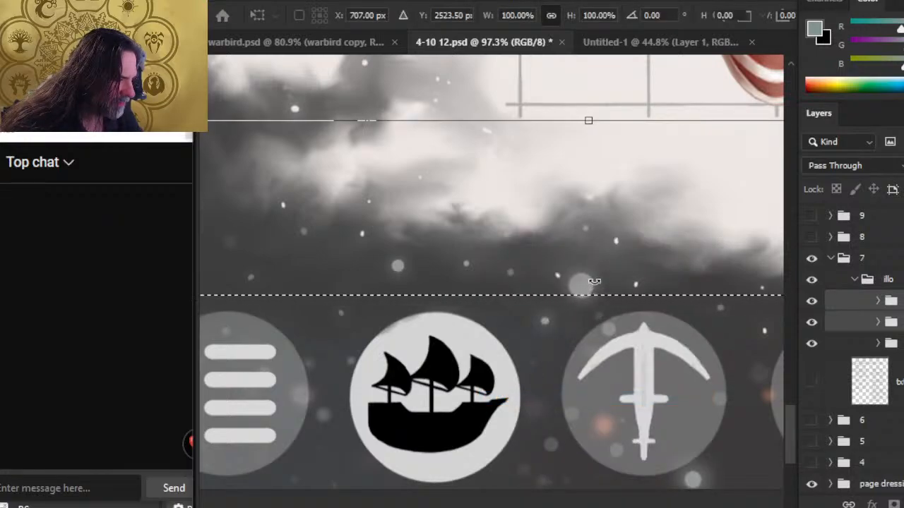
key(Escape)
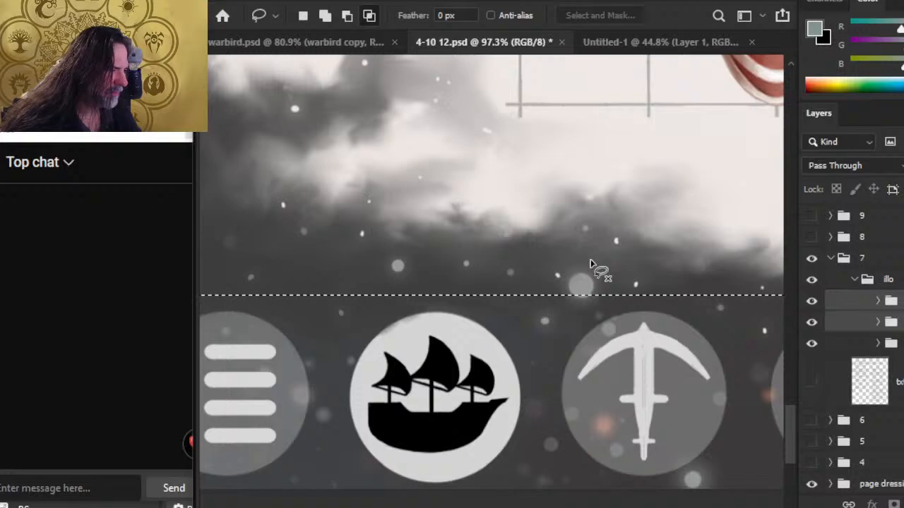
right_click(590, 264)
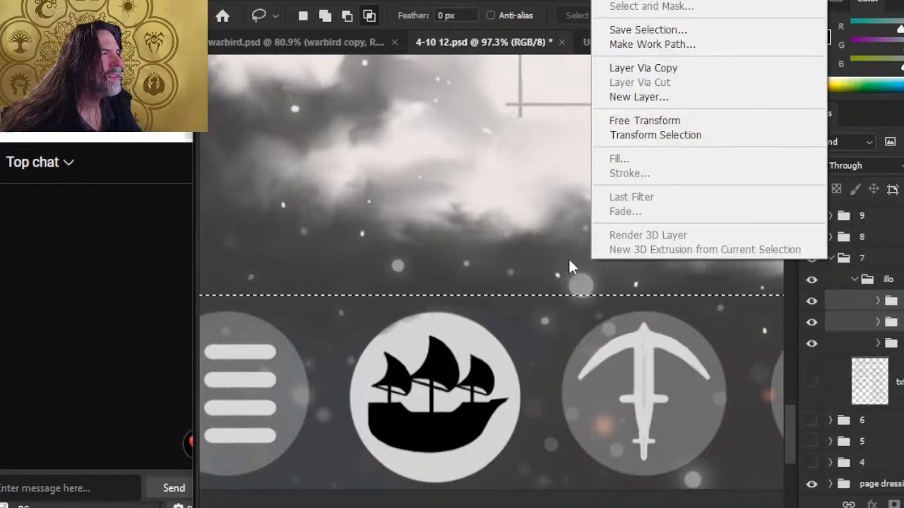
click(544, 392)
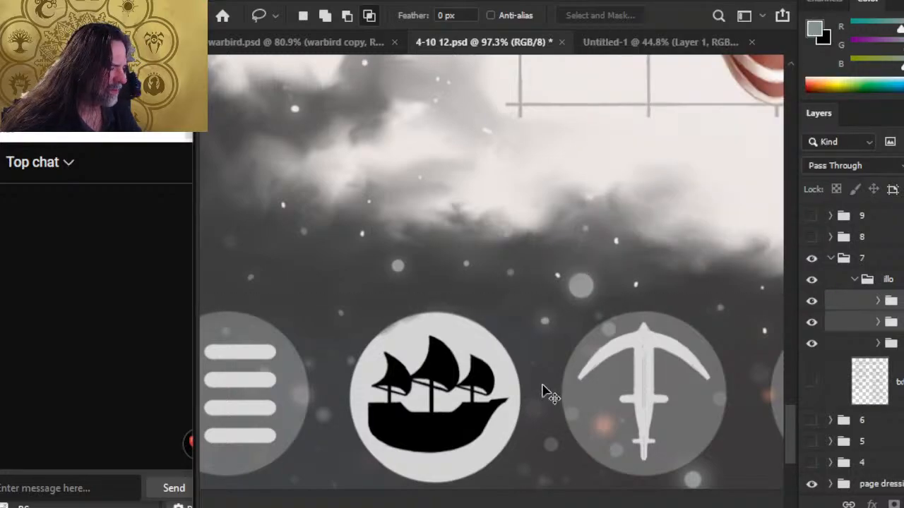
Step: Transform the selection outline, extending its bottom edge down to the tops of the footer icons at 102.26% height
right_click(561, 233)
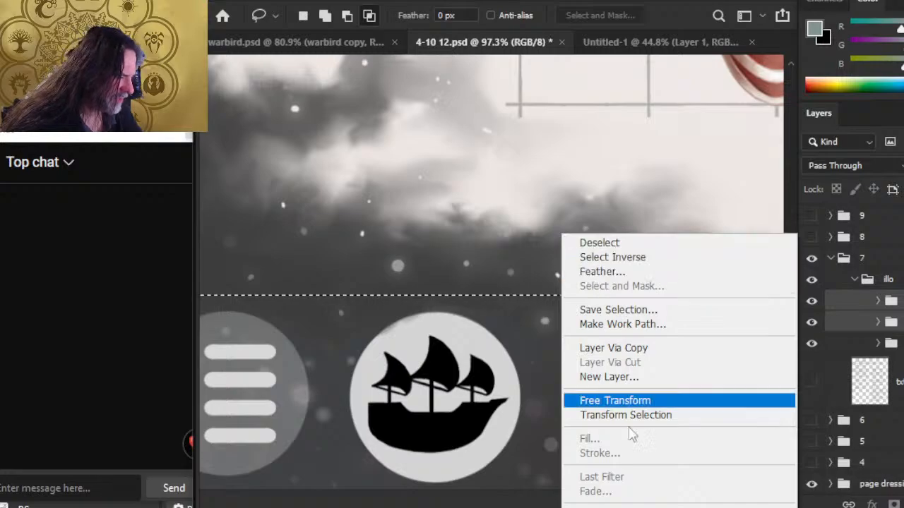
click(626, 417)
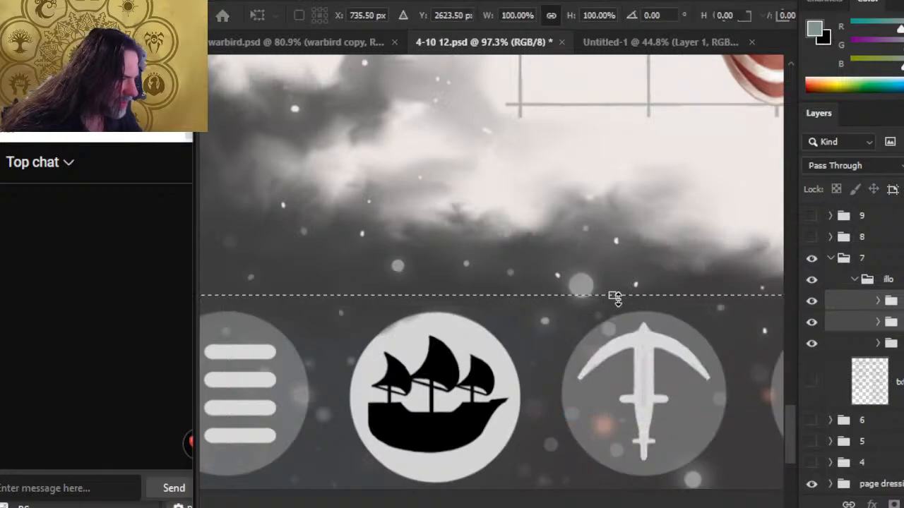
drag(614, 297, 609, 313)
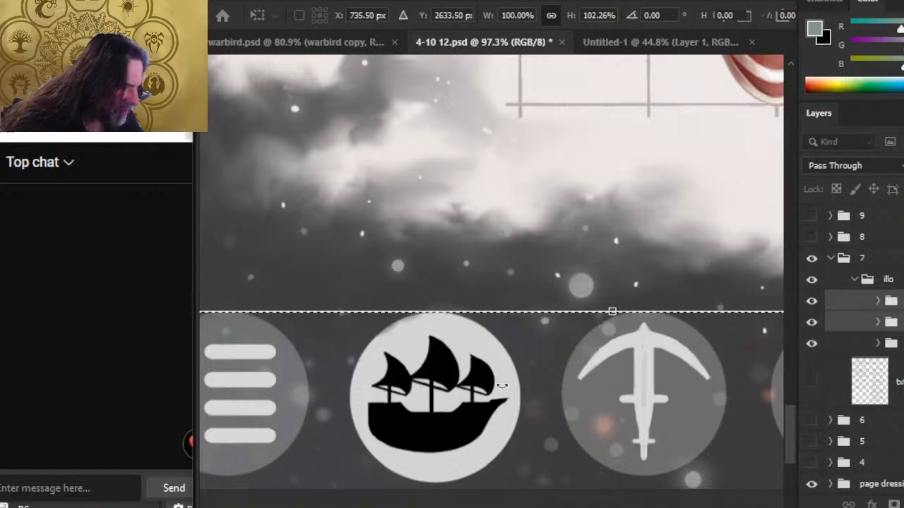
Step: Extend the selection's left edge out to the page's left edge and apply the selection transform
scroll(487, 385, left, 5)
scroll(487, 385, right, 1)
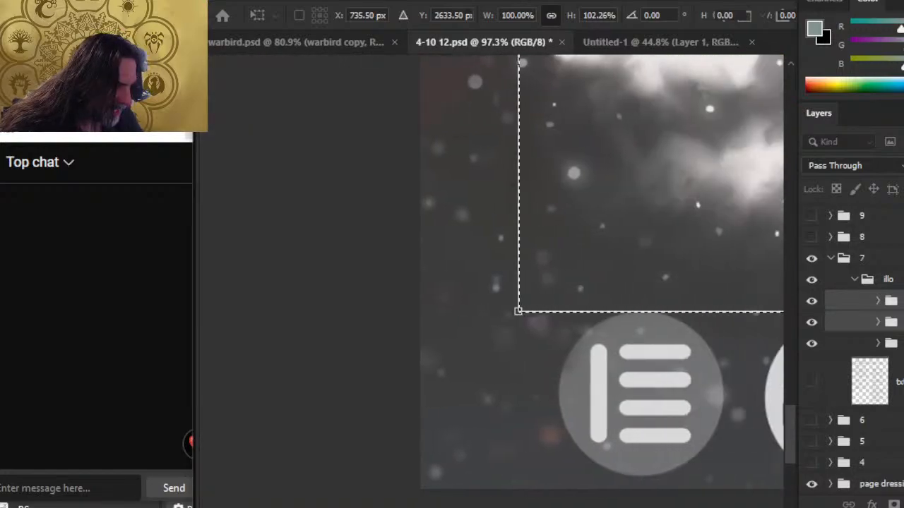
scroll(579, 205, up, 5)
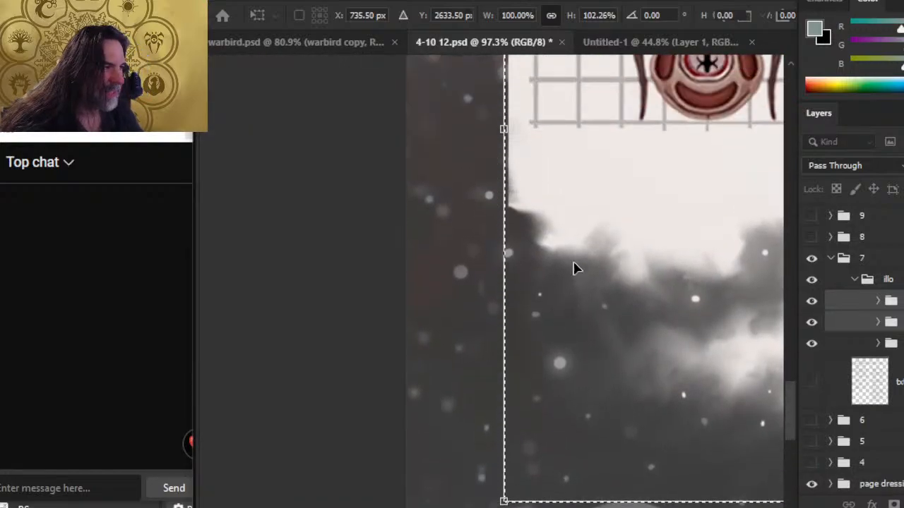
scroll(574, 269, up, 4)
drag(504, 278, 409, 276)
key(Return)
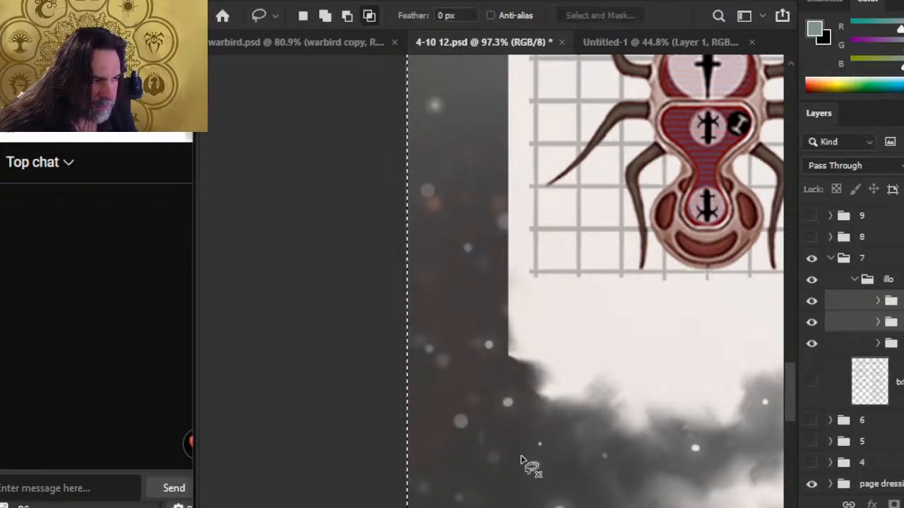
scroll(523, 395, down, 1)
scroll(526, 366, down, 5)
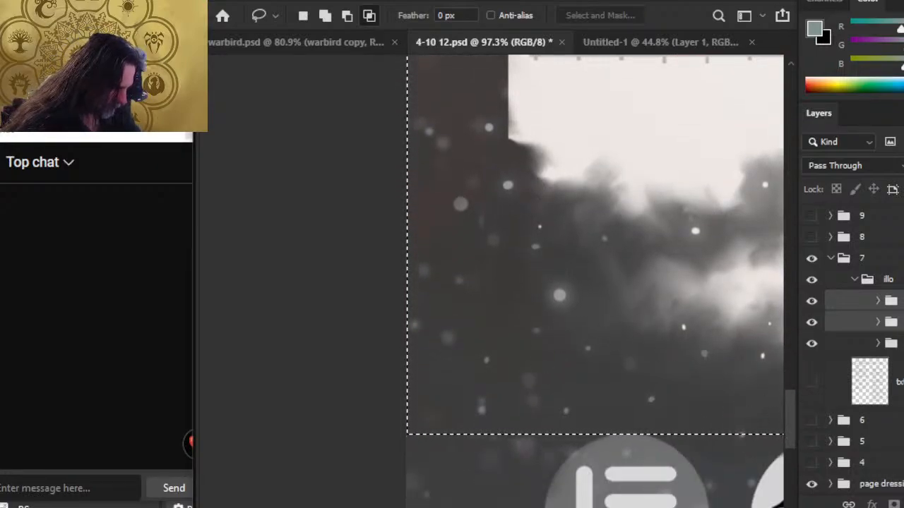
scroll(492, 281, right, 5)
scroll(494, 452, left, 1)
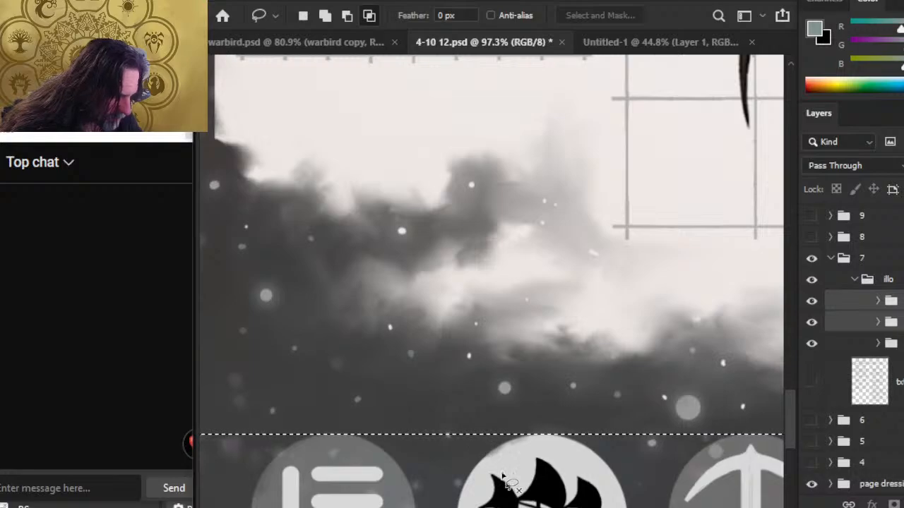
key(Return)
text(2)
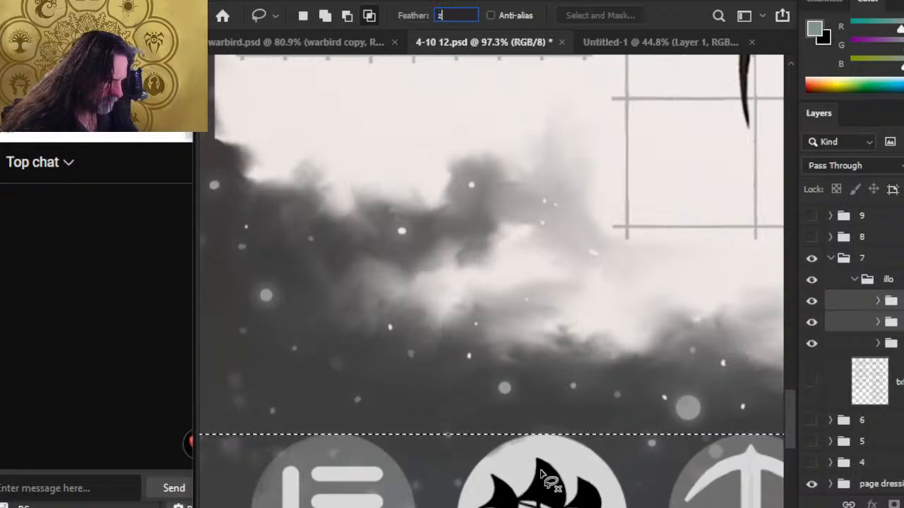
key(Return)
key(Return)
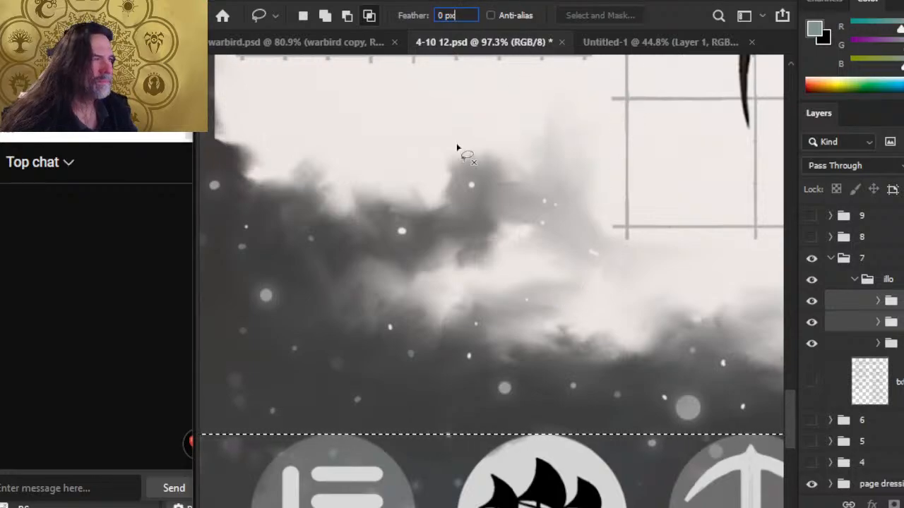
Step: Transform the selection so its bottom edge moves up one pixel, just clear of the ship icon's circle
key(z)
drag(436, 160, 393, 202)
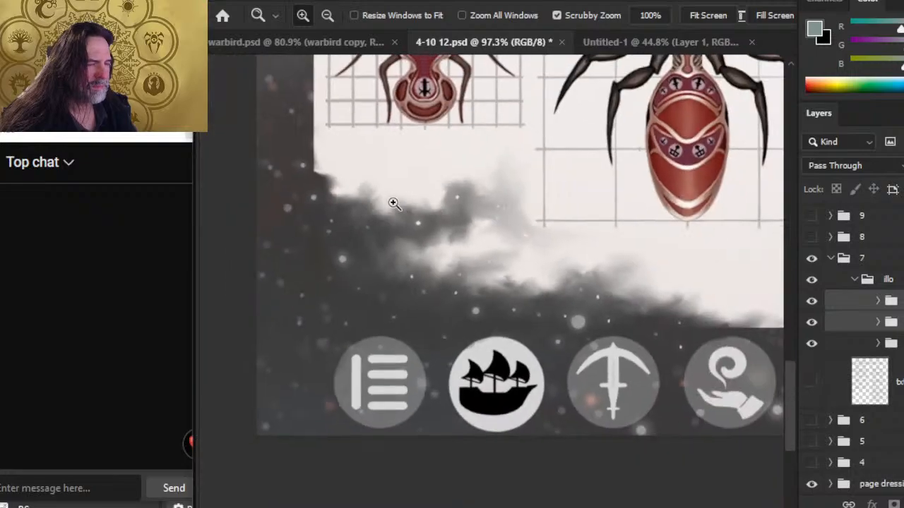
drag(459, 379, 558, 363)
mouse_move(639, 223)
mouse_down()
mouse_move(662, 185)
mouse_move(692, 172)
mouse_move(553, 251)
mouse_move(506, 254)
mouse_up()
key(l)
right_click(542, 183)
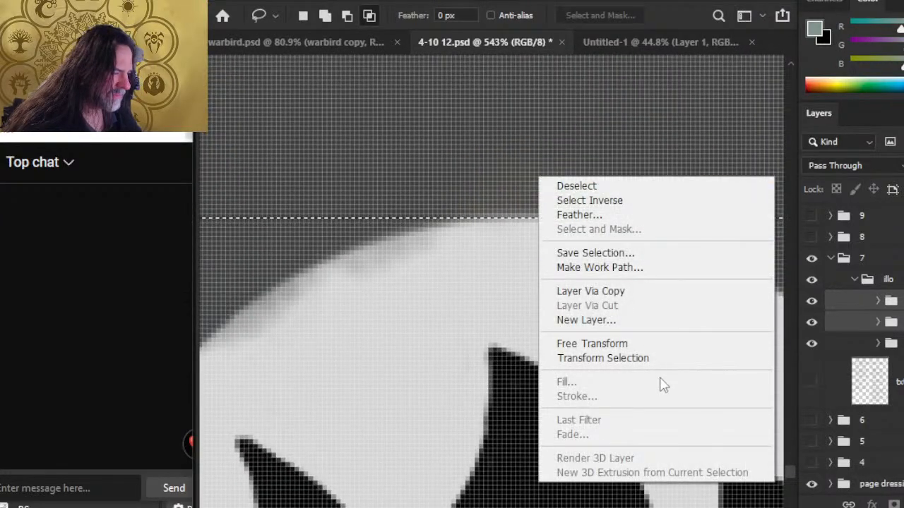
click(650, 360)
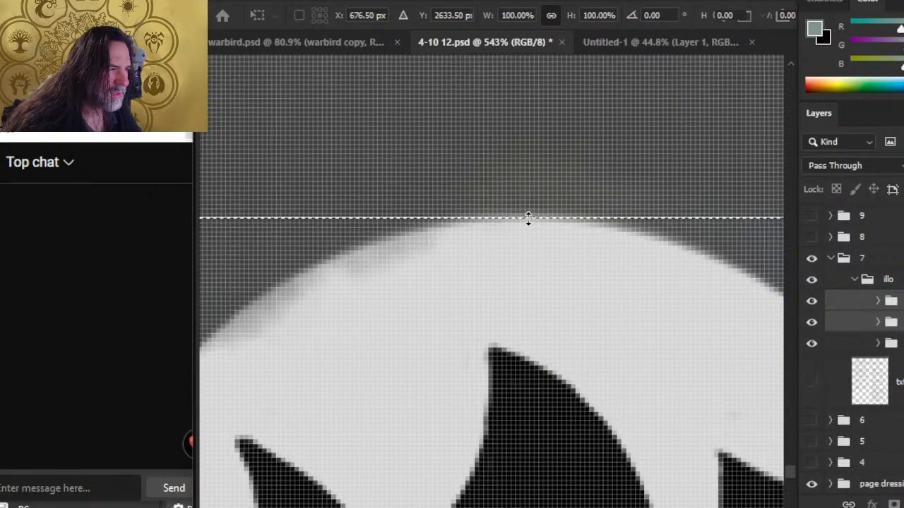
drag(527, 216, 525, 213)
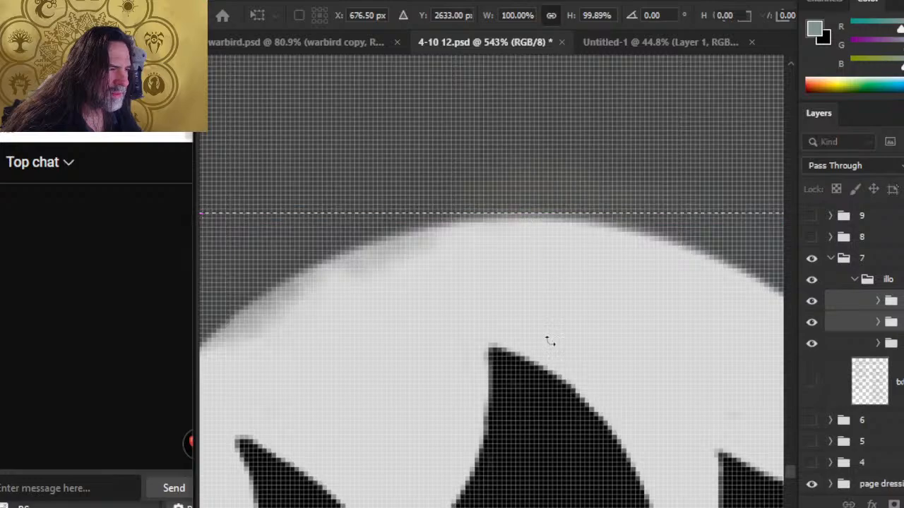
key(Return)
Step: Extend the selection's left edge one pixel outward to the page's left border
key(z)
drag(544, 319, 403, 259)
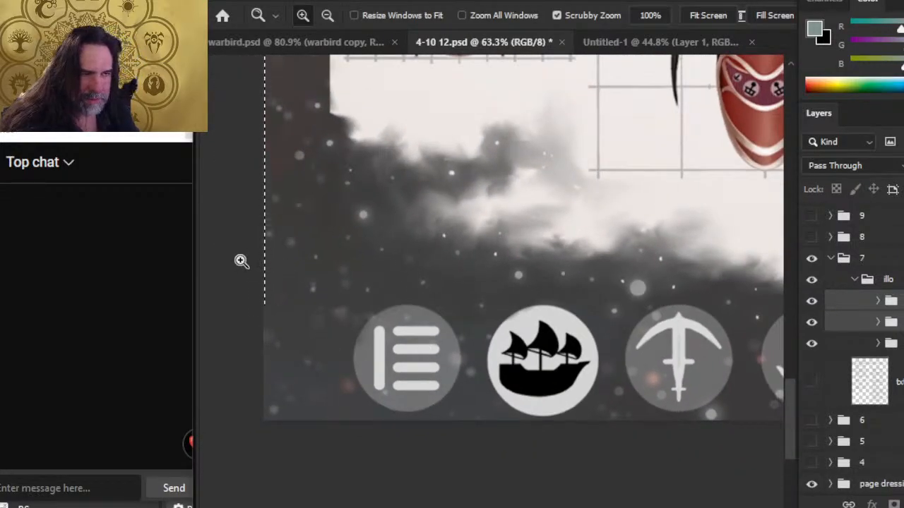
drag(240, 259, 405, 236)
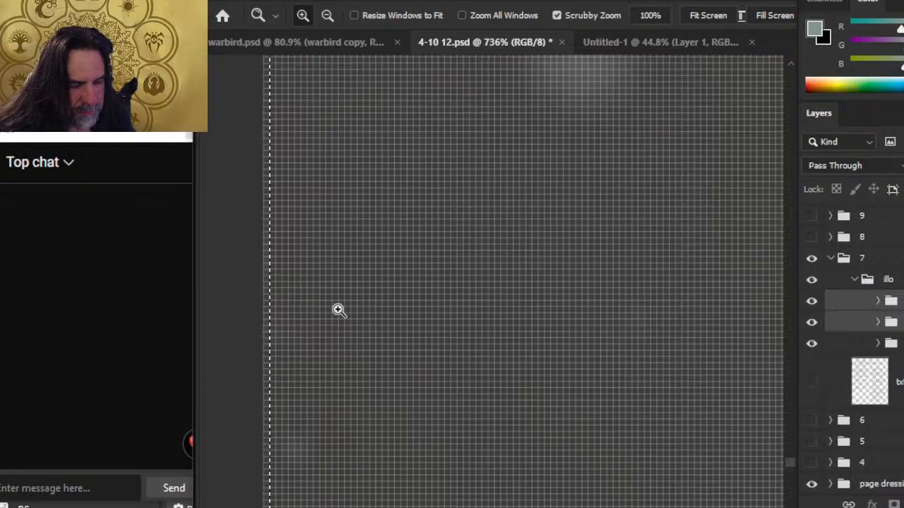
key(l)
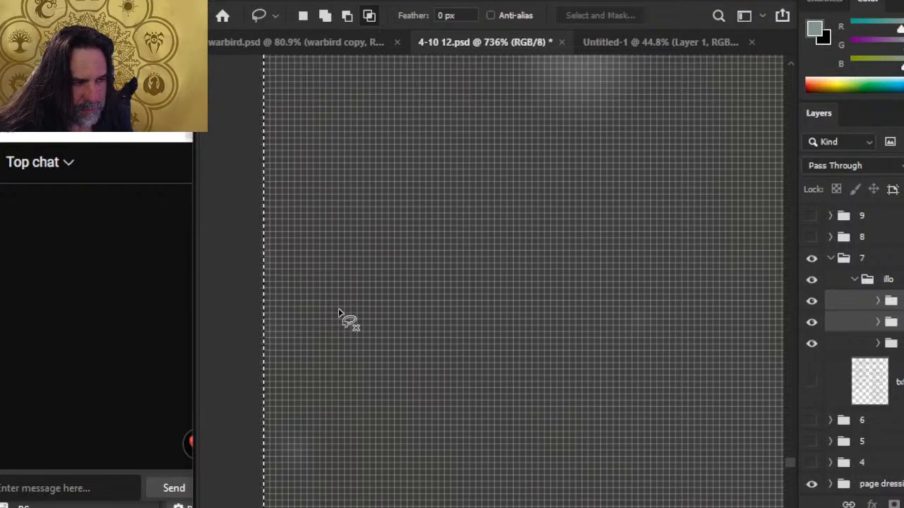
Step: Show the text layer inside the page 7 group to compare it with the selection's right edge
key(z)
drag(441, 295, 327, 281)
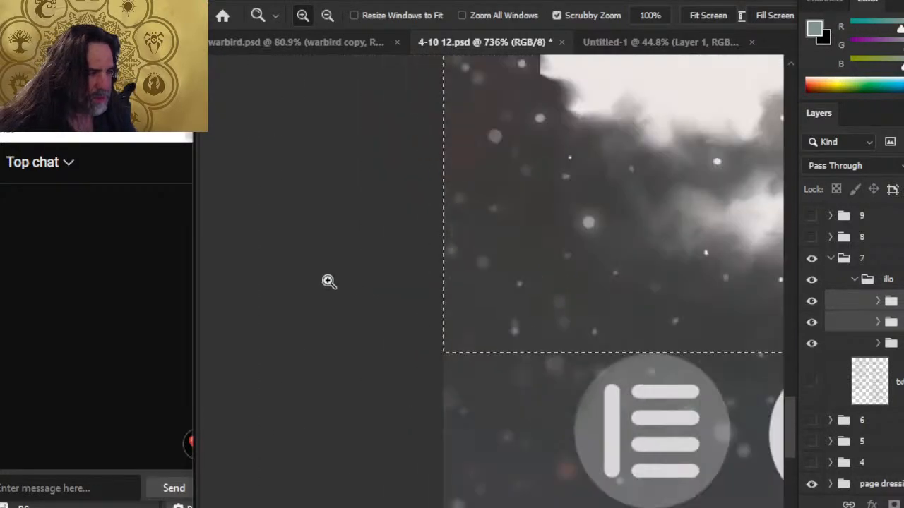
drag(663, 228, 289, 226)
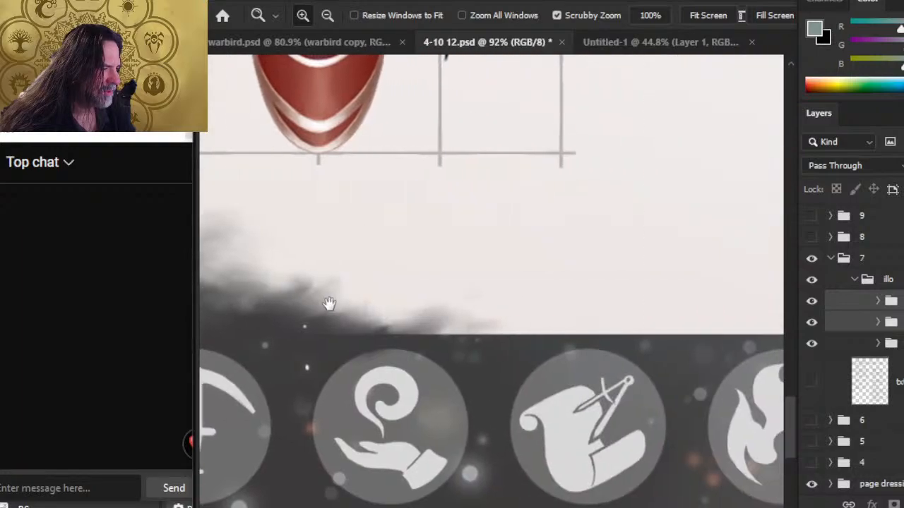
drag(704, 274, 607, 276)
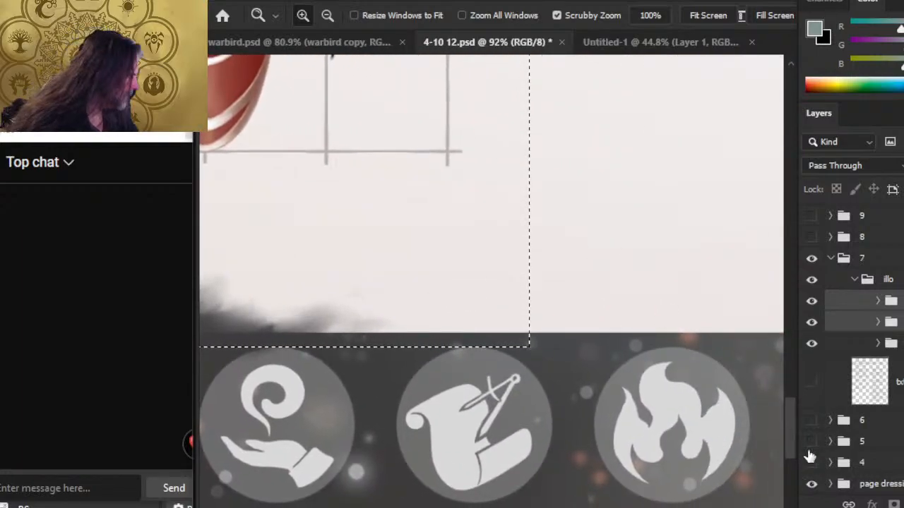
click(811, 383)
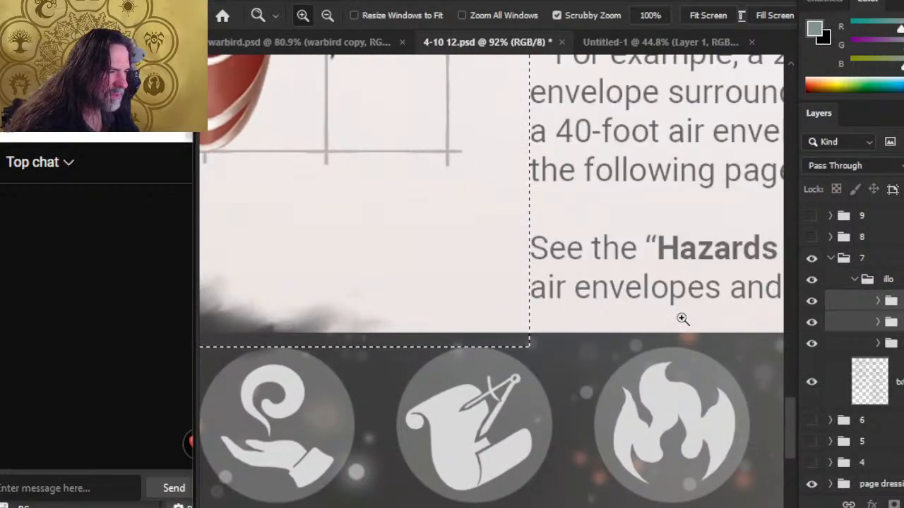
Step: Transform the selection so its right edge moves one pixel outward to the start of the right column's text
drag(536, 240, 647, 260)
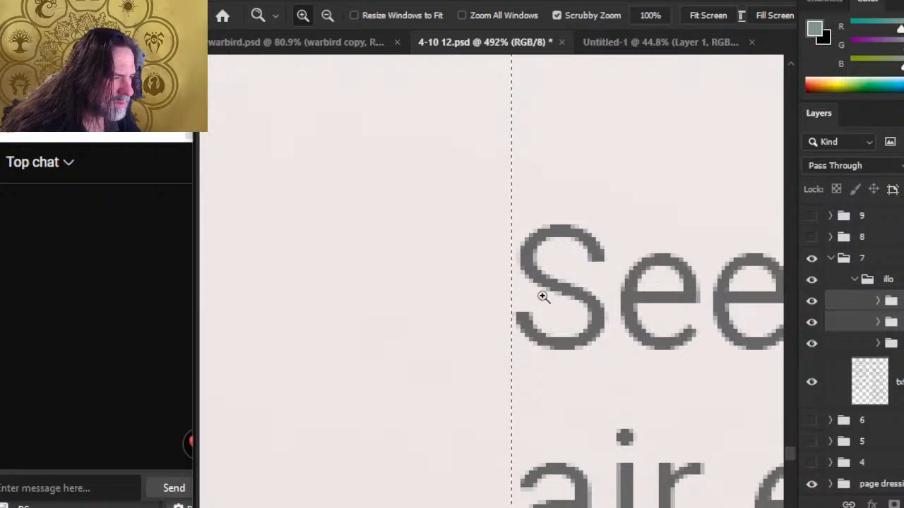
key(l)
right_click(476, 297)
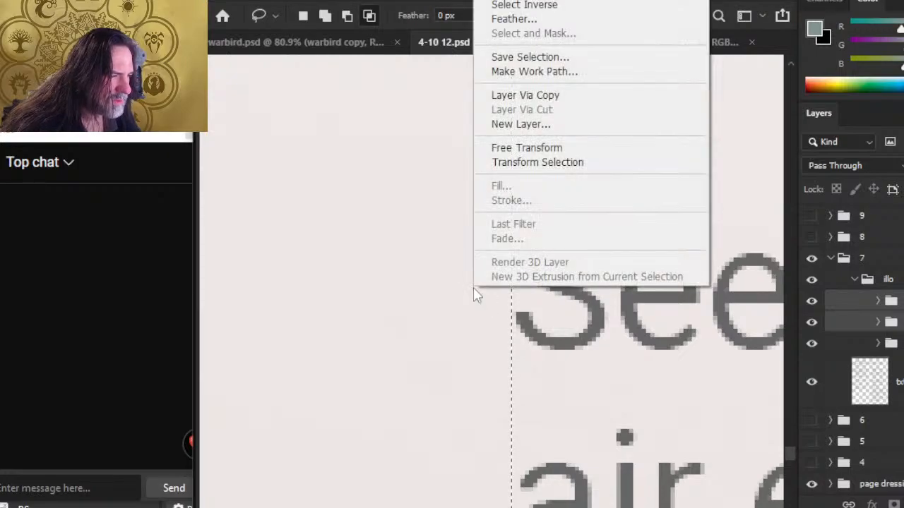
click(535, 164)
drag(515, 217, 522, 216)
key(Return)
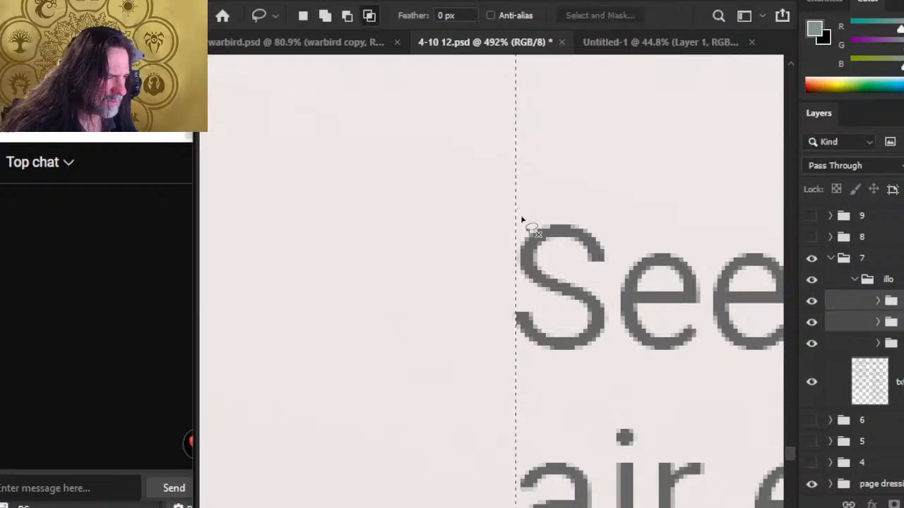
Step: Transform the selection so its top edge moves up one pixel to the baseline of the left column's last text line
key(z)
drag(615, 250, 441, 220)
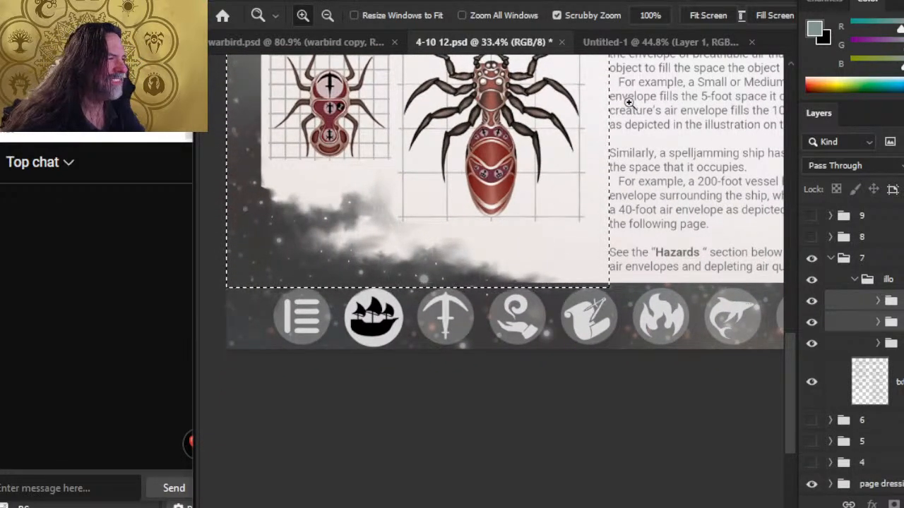
drag(626, 105, 747, 125)
drag(450, 176, 534, 200)
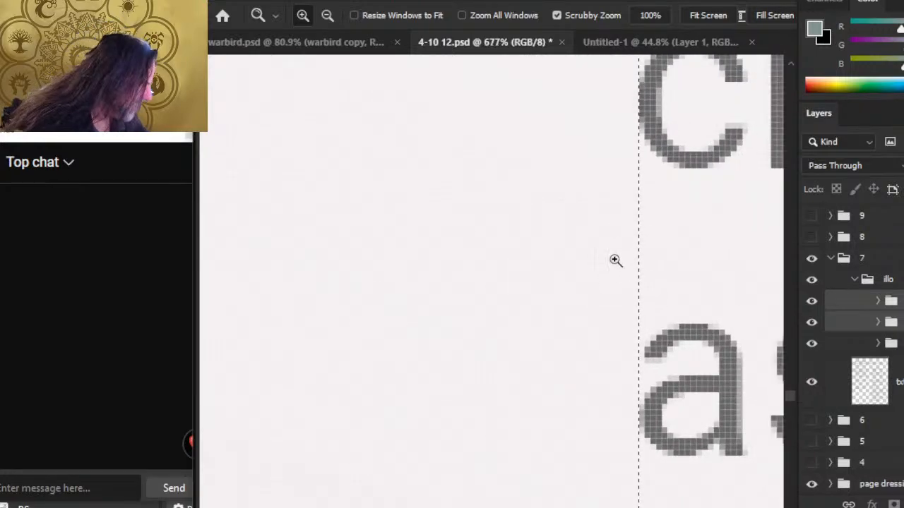
drag(630, 240, 404, 218)
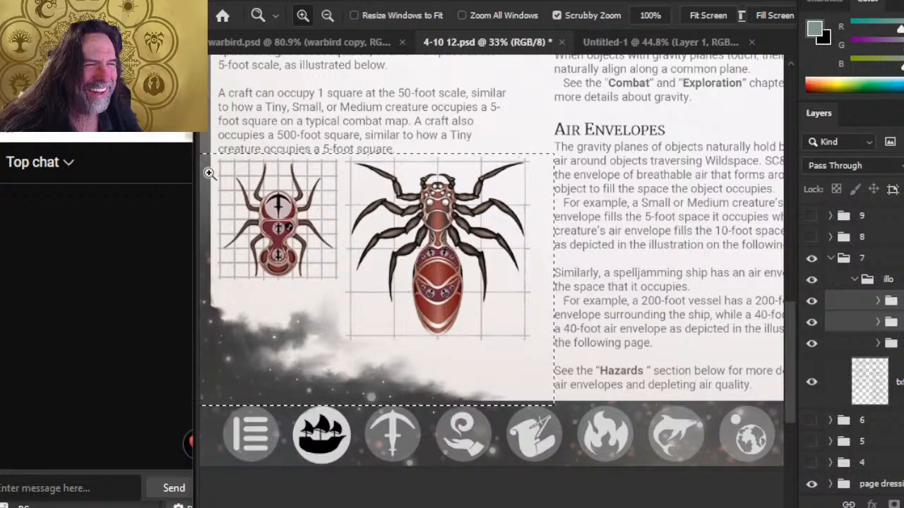
drag(277, 146, 365, 148)
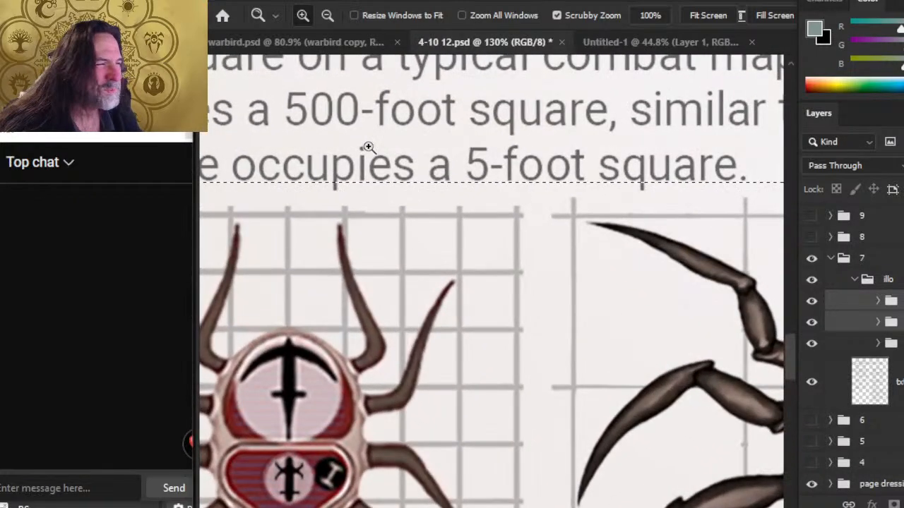
drag(533, 163, 625, 177)
key(l)
right_click(511, 259)
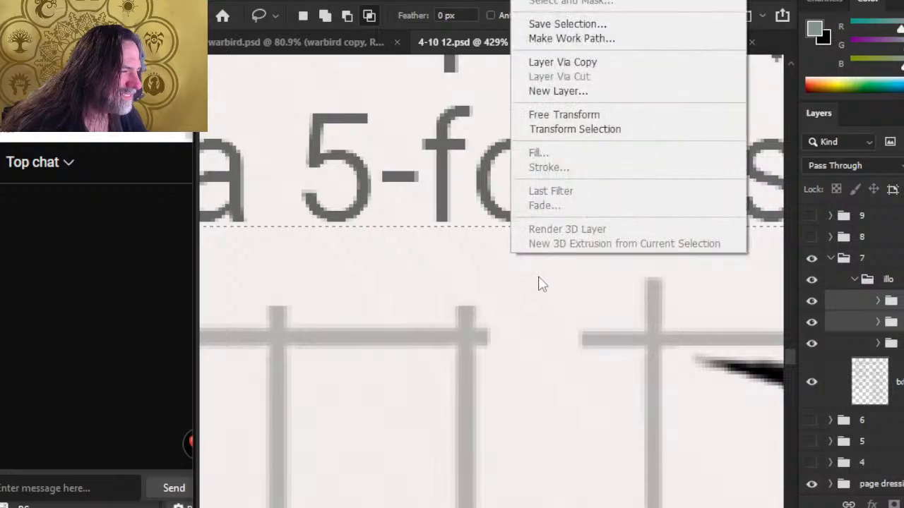
key(Return)
right_click(495, 251)
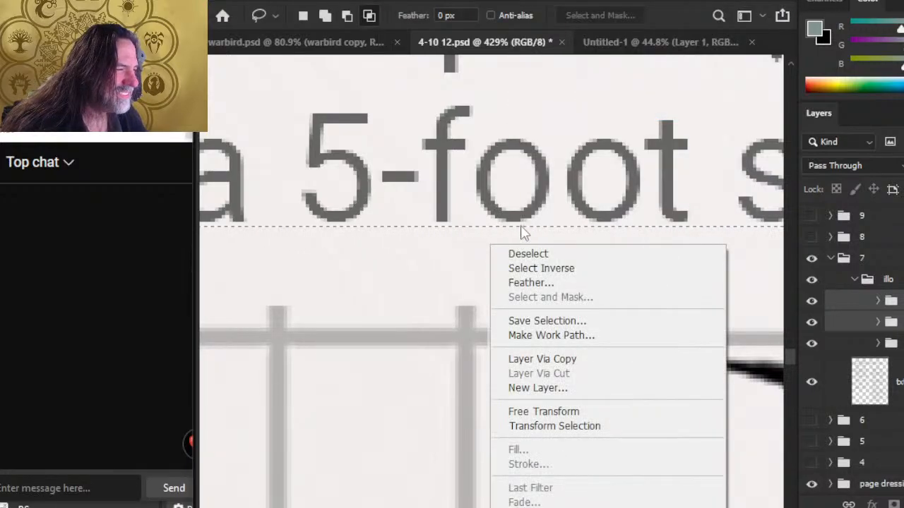
click(531, 426)
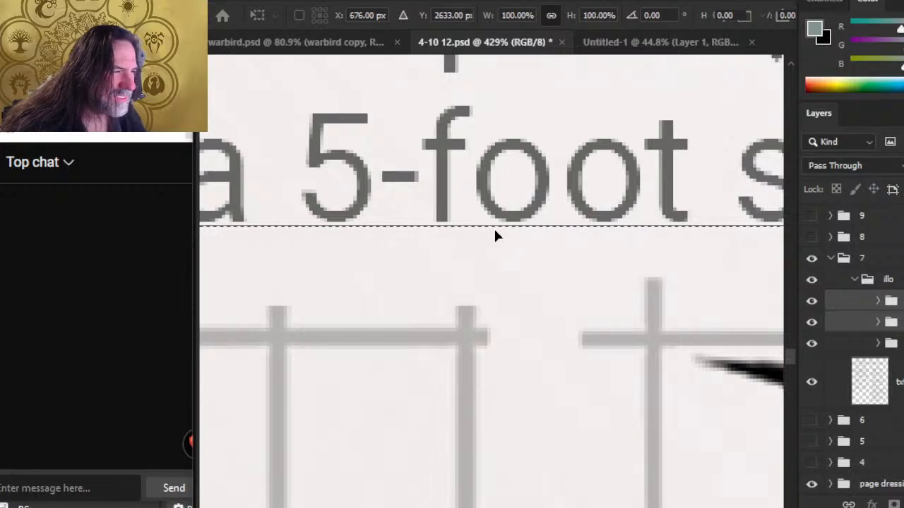
drag(495, 226, 495, 221)
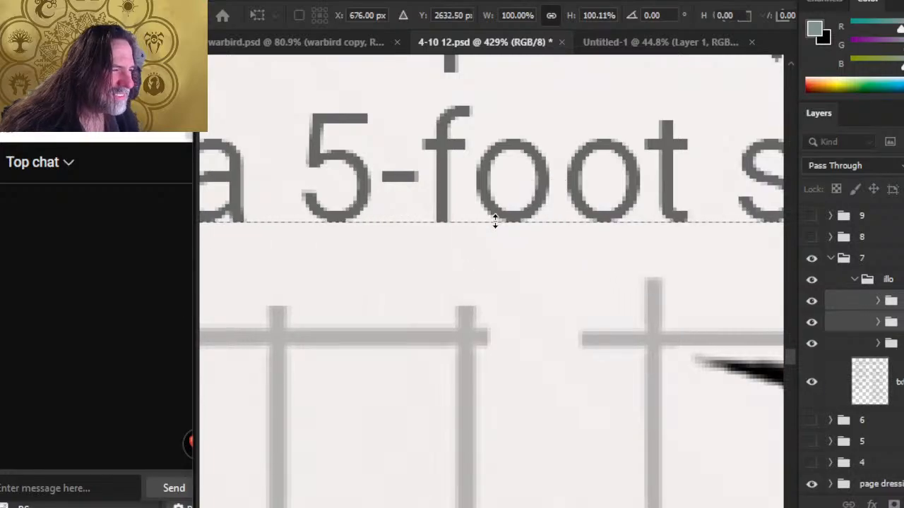
key(Return)
Step: Hide the text layer in the page 7 group, leaving the selected spider illustration on the page
key(z)
drag(532, 293, 463, 272)
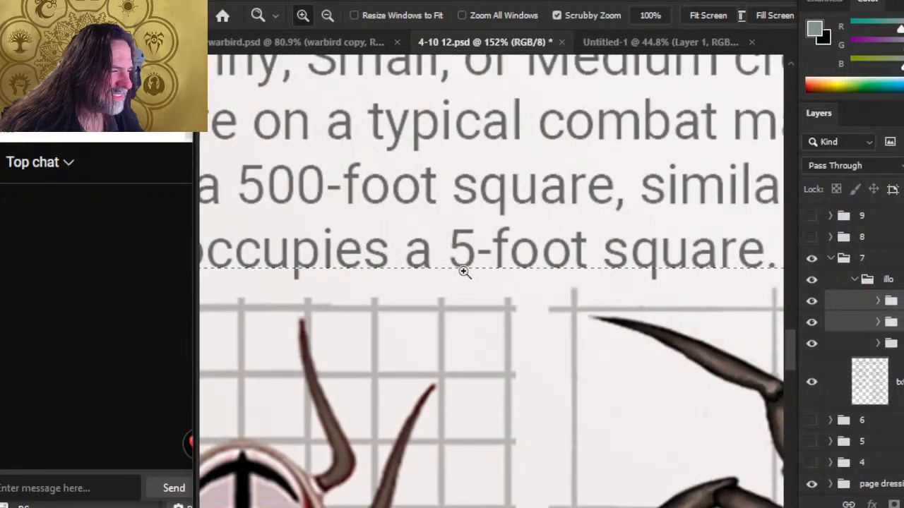
drag(534, 300, 472, 292)
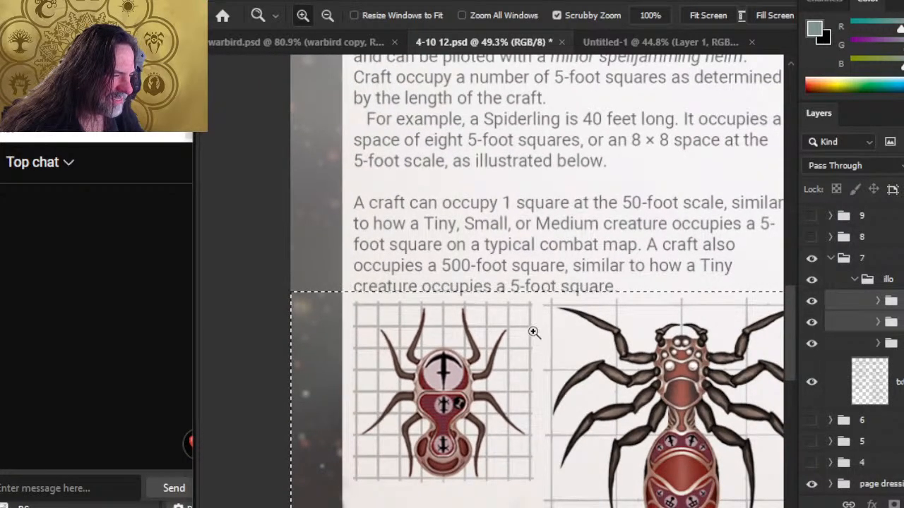
drag(533, 332, 483, 326)
drag(595, 373, 566, 377)
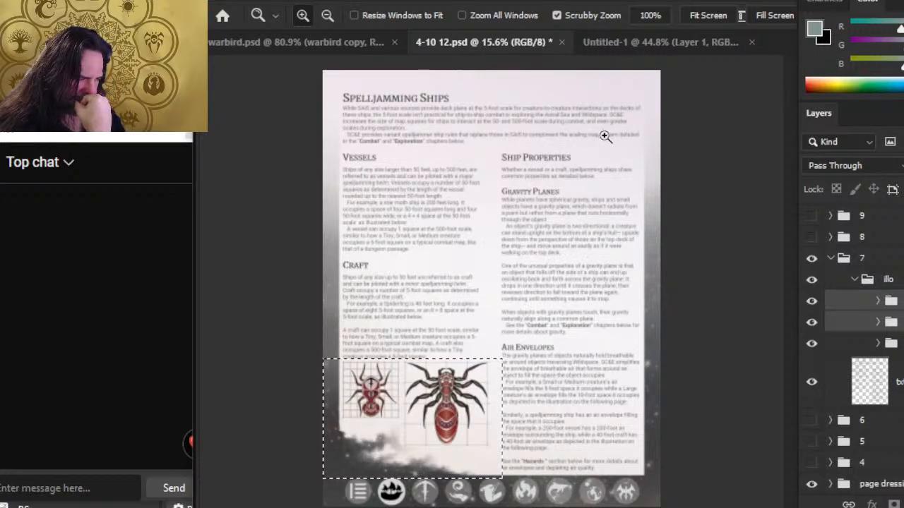
click(810, 384)
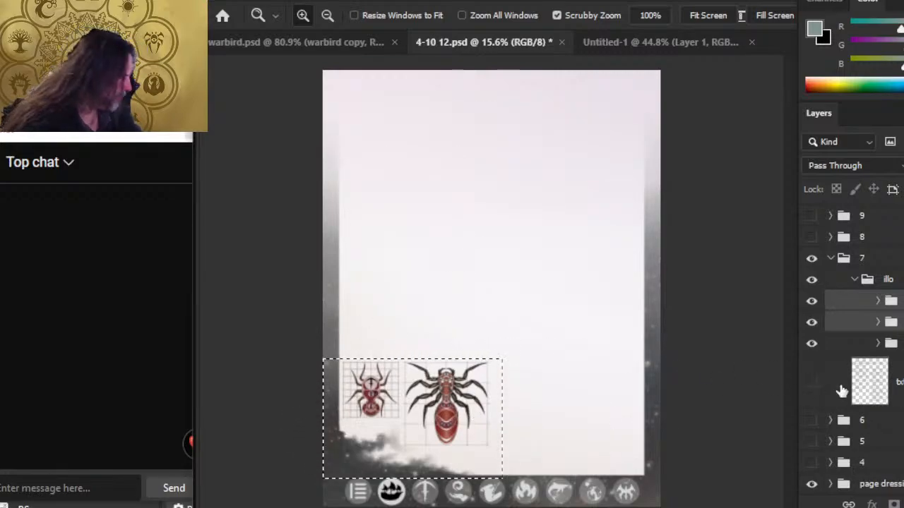
Step: Expand the page dressing group and check the page with its texture group hidden, restoring the group's visibility
click(831, 485)
scroll(893, 347, down, 5)
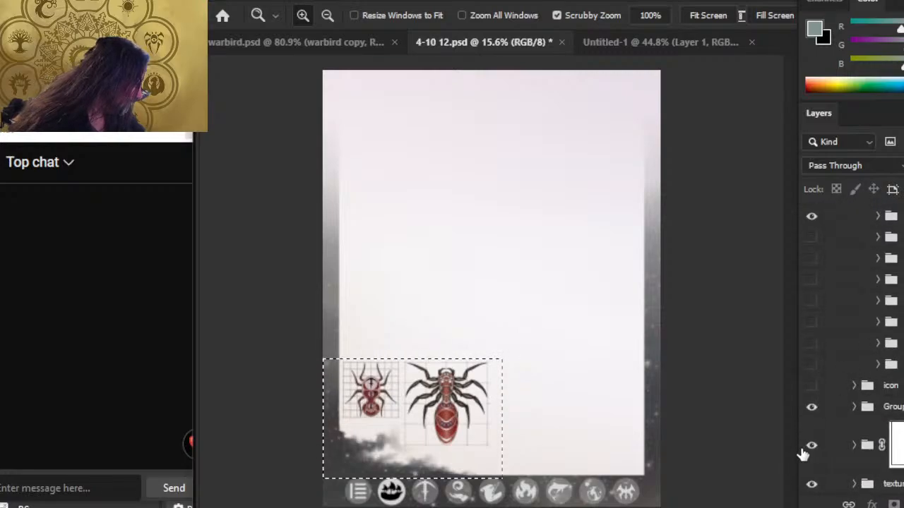
click(812, 492)
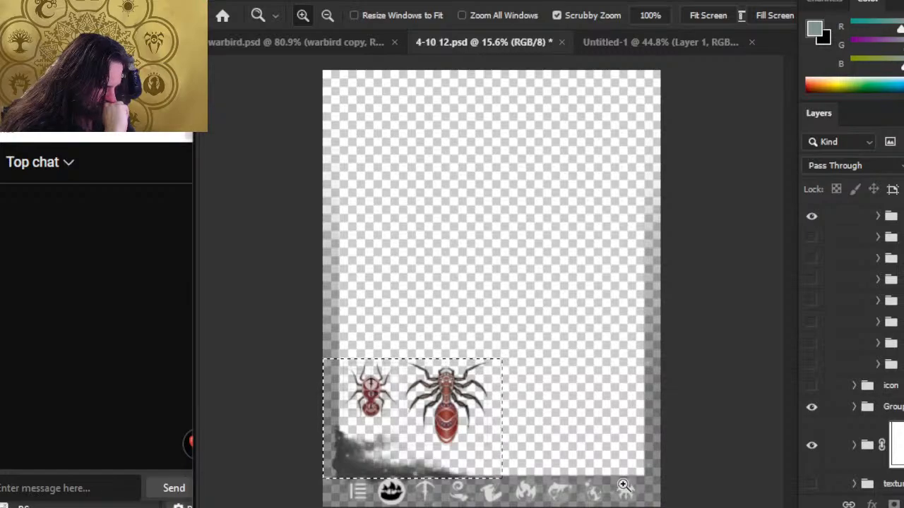
click(811, 485)
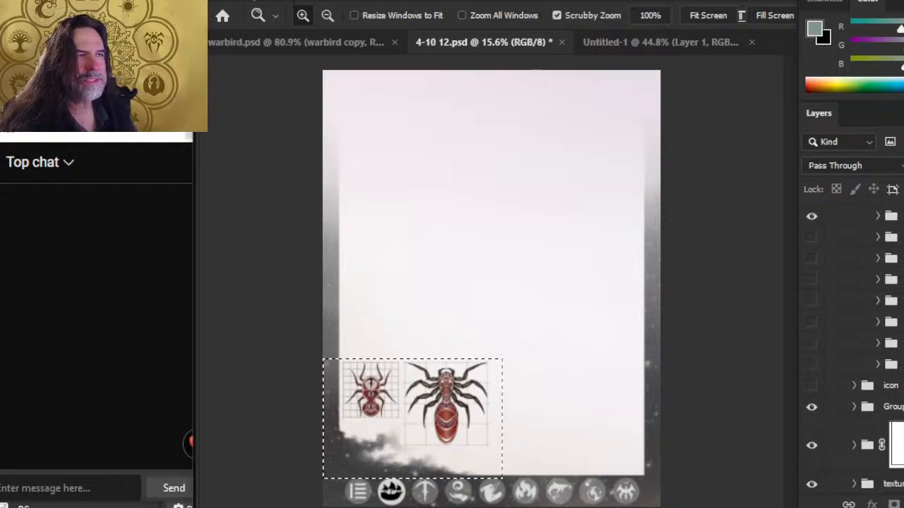
Step: Save a PNG copy over the existing "p7 left bottom corner" file on the computer, using the smallest file size option
click(238, 1)
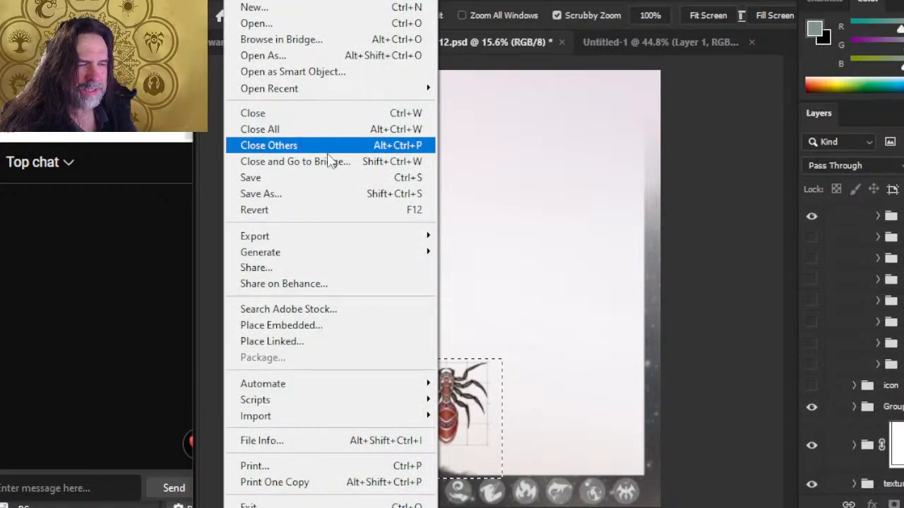
click(309, 197)
click(625, 401)
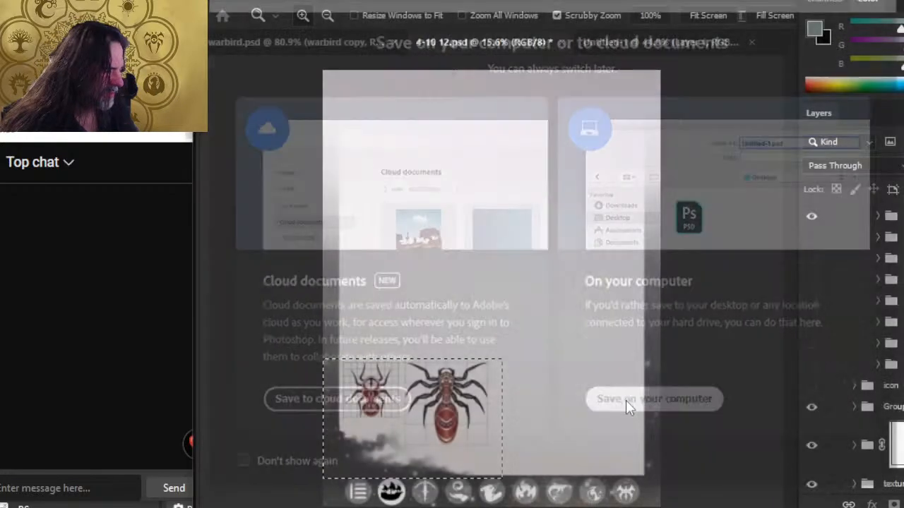
click(438, 354)
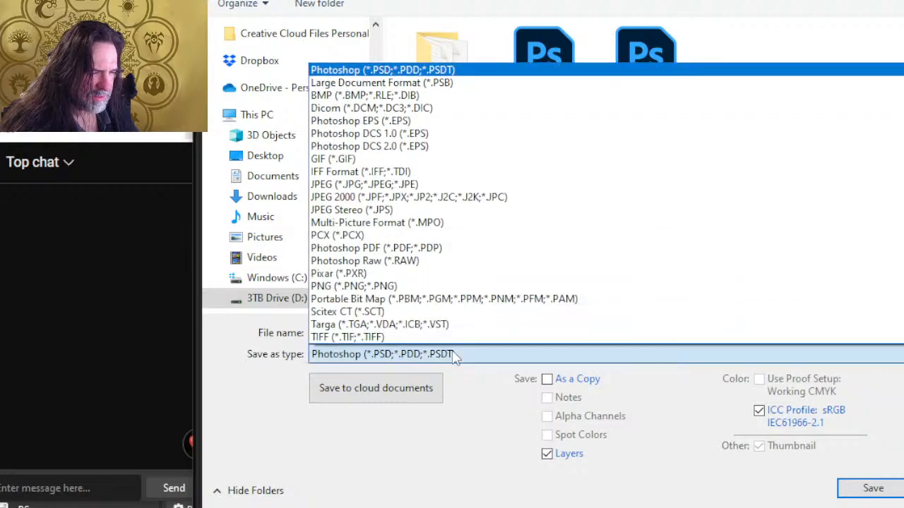
click(424, 286)
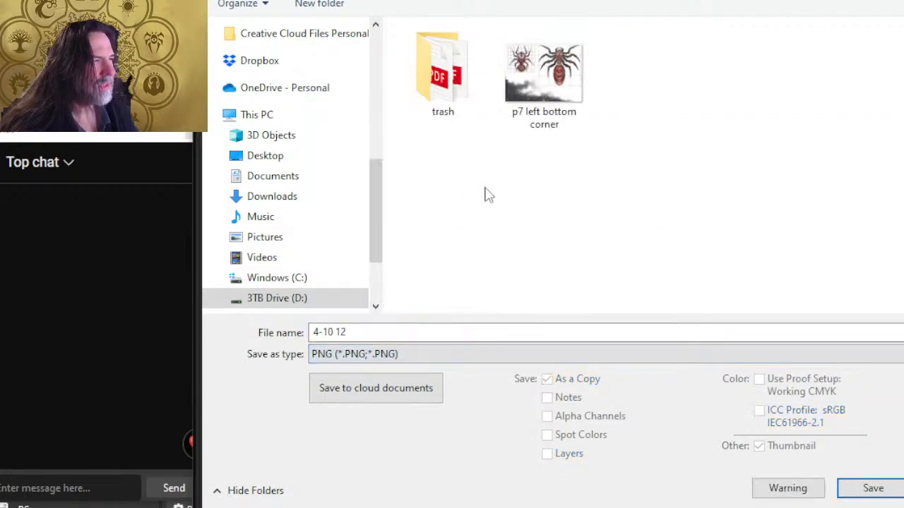
click(523, 99)
double_click(554, 125)
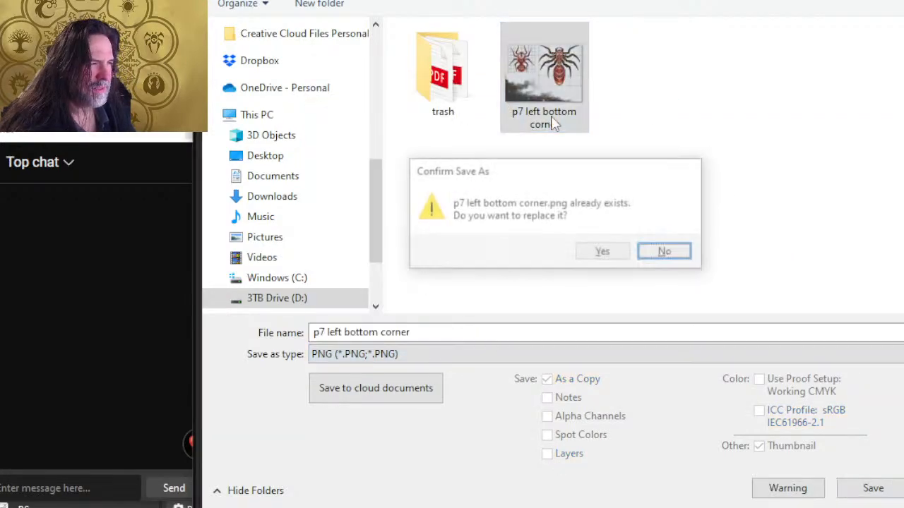
click(604, 255)
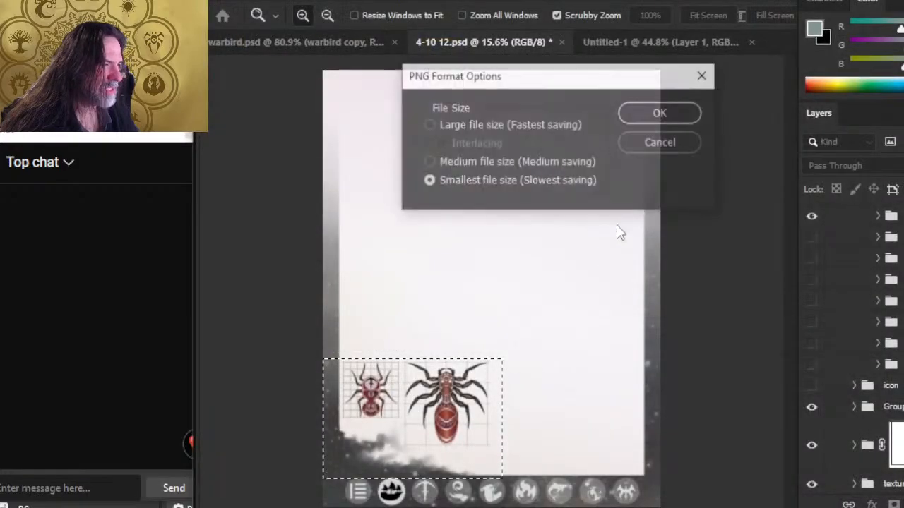
click(668, 116)
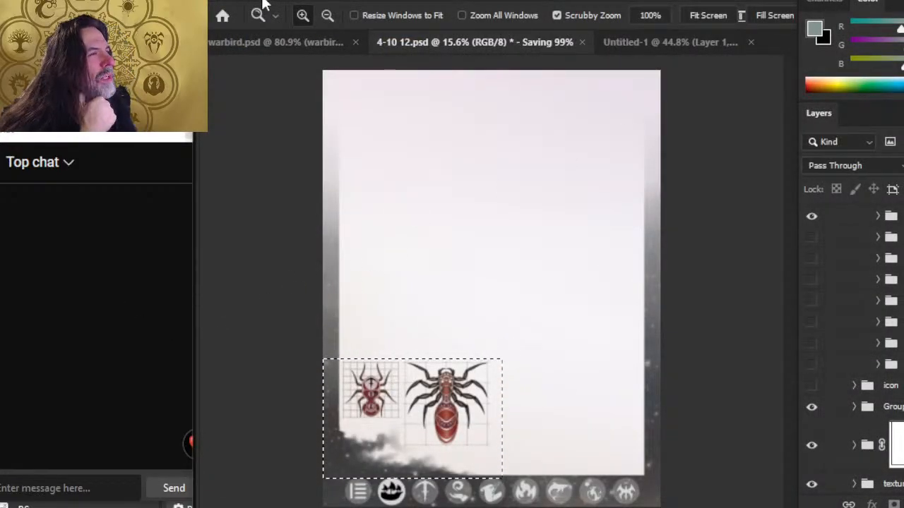
click(296, 0)
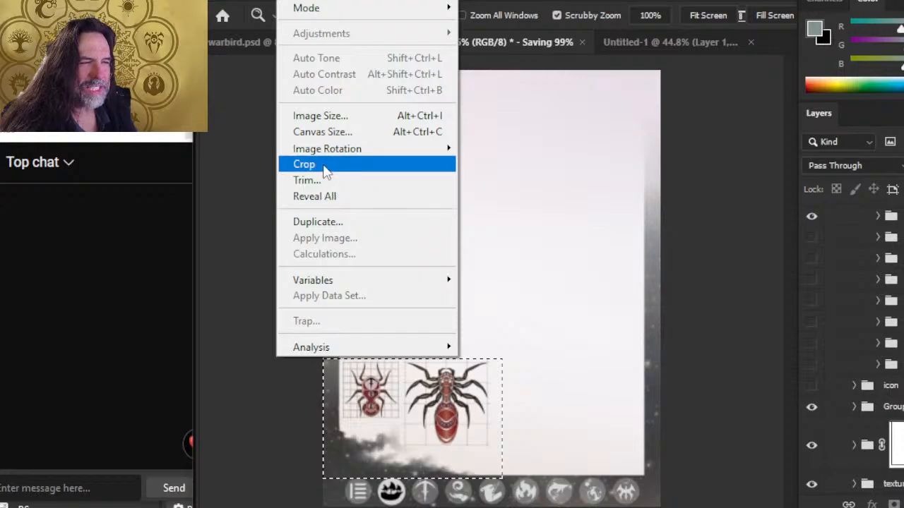
click(692, 175)
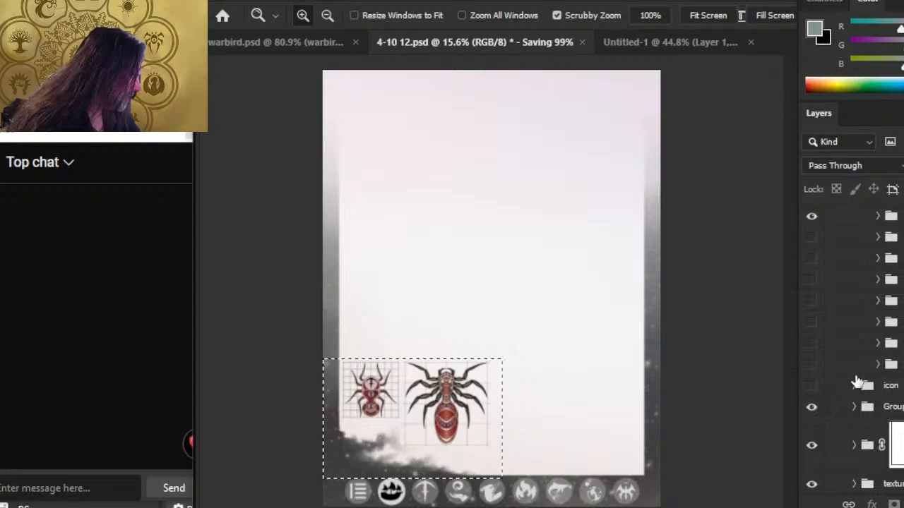
Step: Show the text layer in the page 7 group again
scroll(855, 374, up, 2)
scroll(848, 358, down, 2)
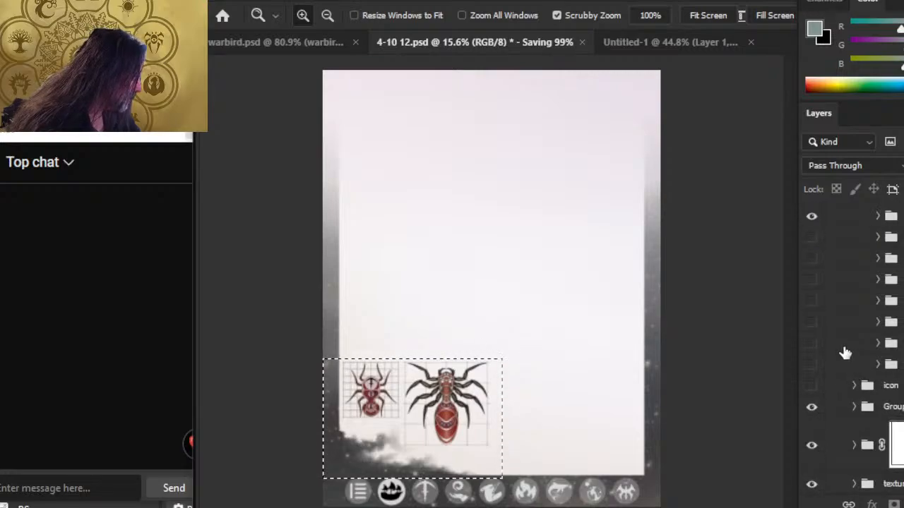
scroll(844, 404, up, 5)
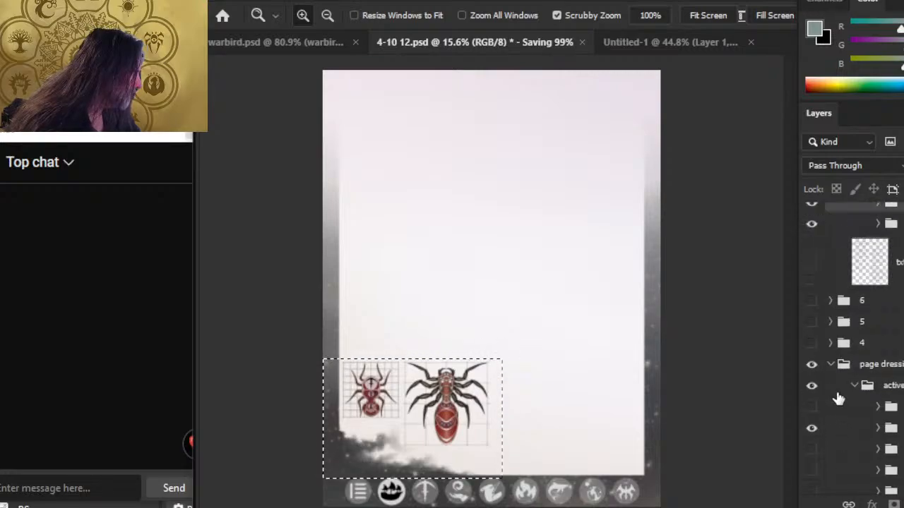
scroll(836, 398, up, 2)
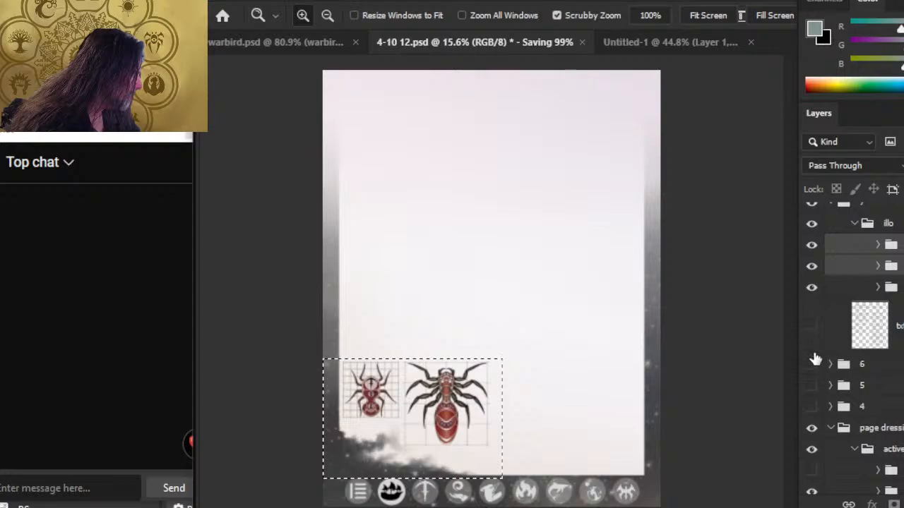
scroll(814, 361, down, 1)
scroll(814, 362, down, 2)
scroll(830, 358, down, 3)
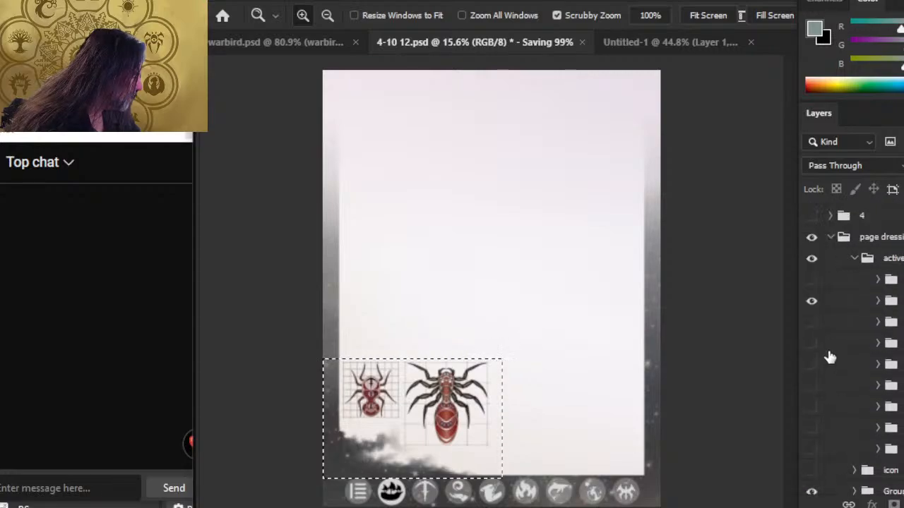
scroll(830, 358, up, 3)
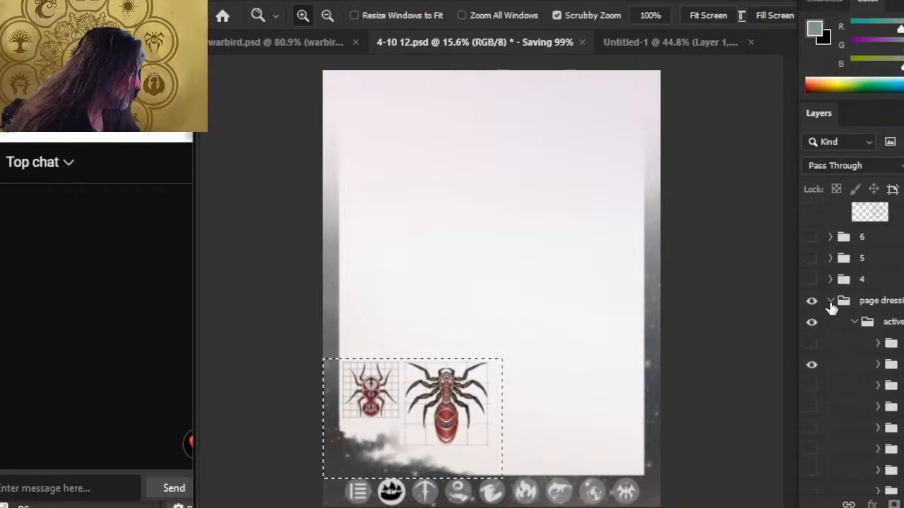
scroll(832, 308, up, 5)
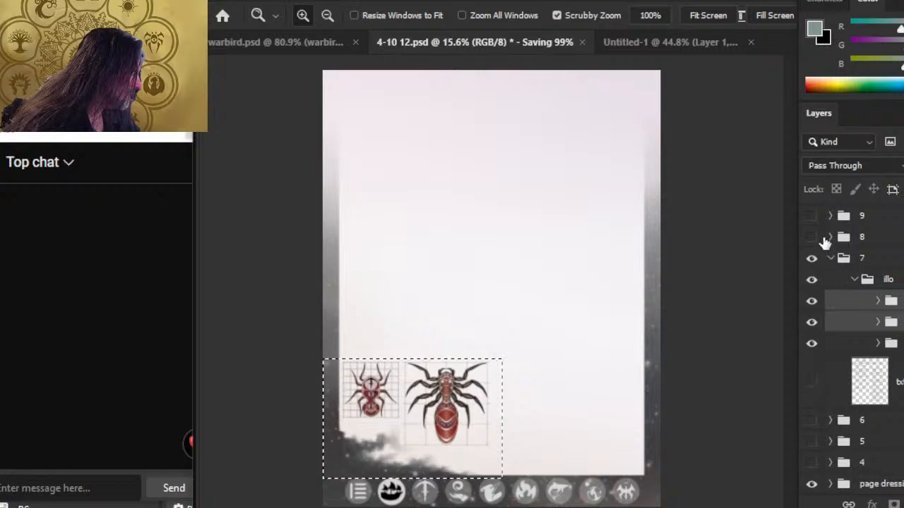
click(812, 382)
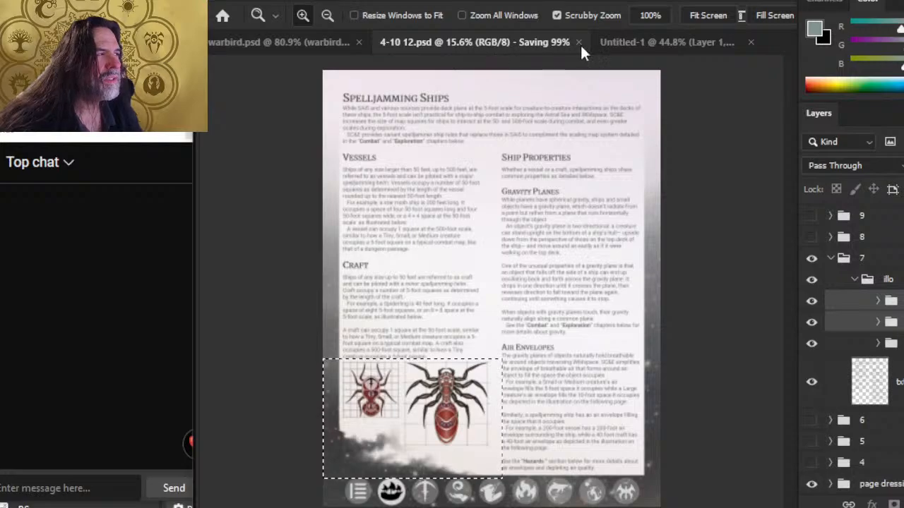
Step: Close the Untitled-1 spider illustration document without saving its changes
click(676, 40)
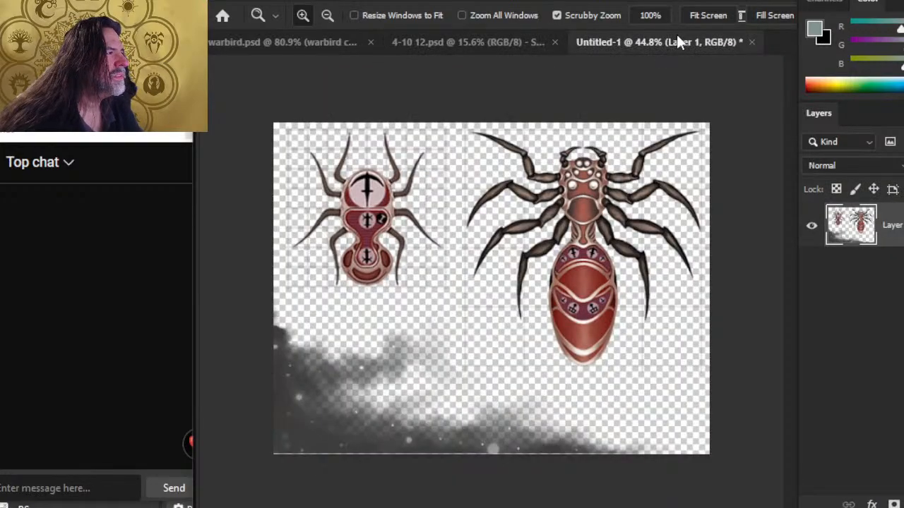
click(751, 43)
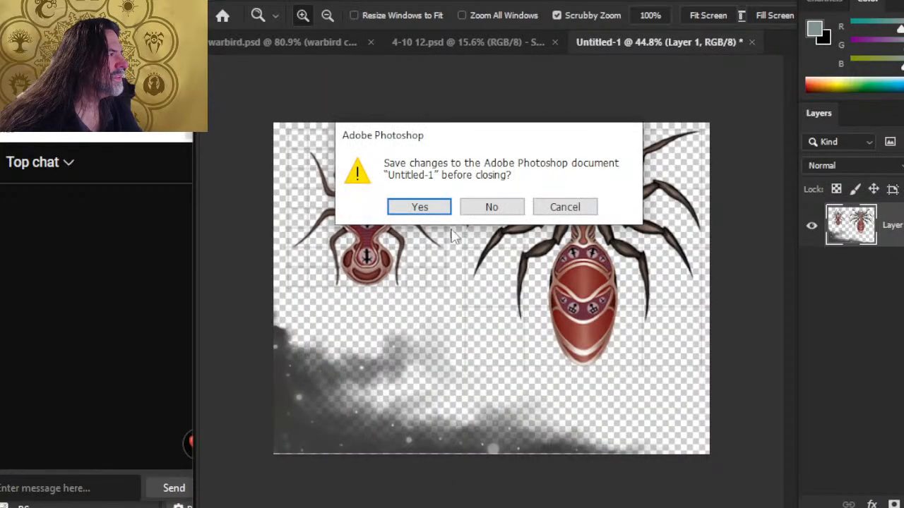
click(489, 212)
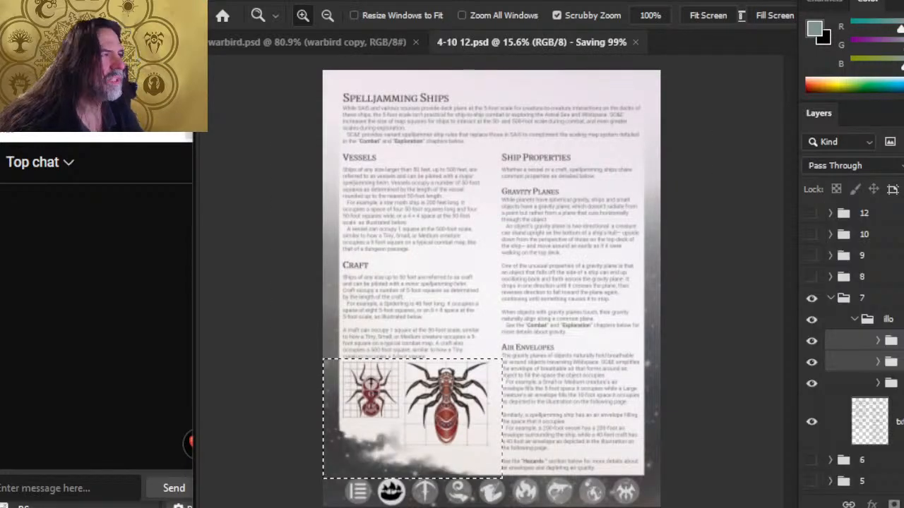
Step: Check the "p7 left bottom corner" PNG in the file browser without opening it
click(233, 1)
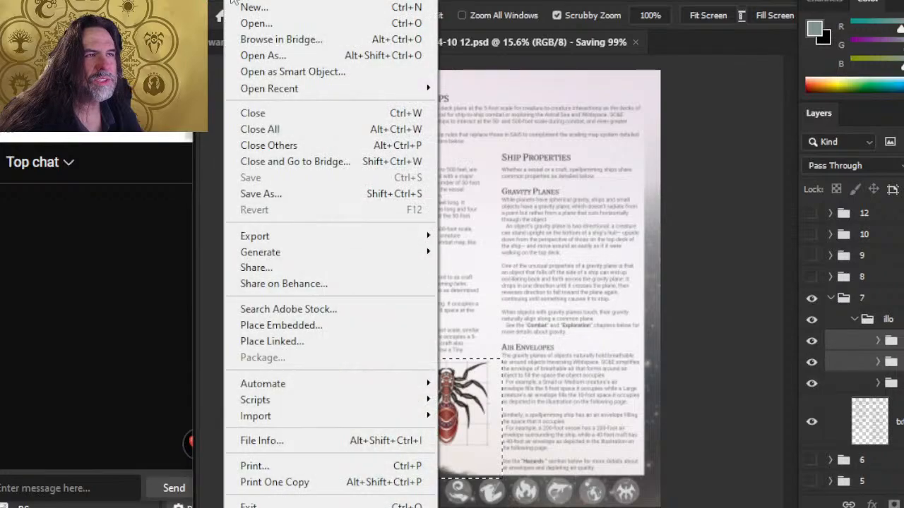
click(278, 25)
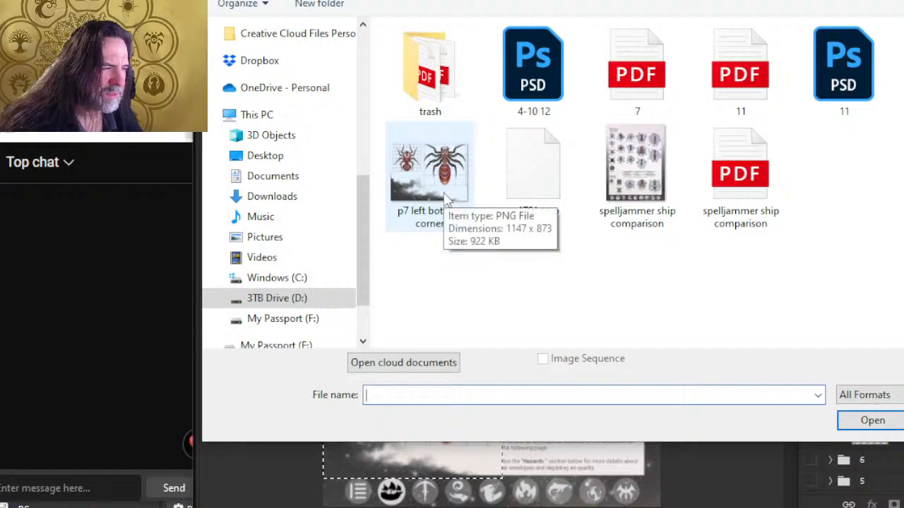
key(Escape)
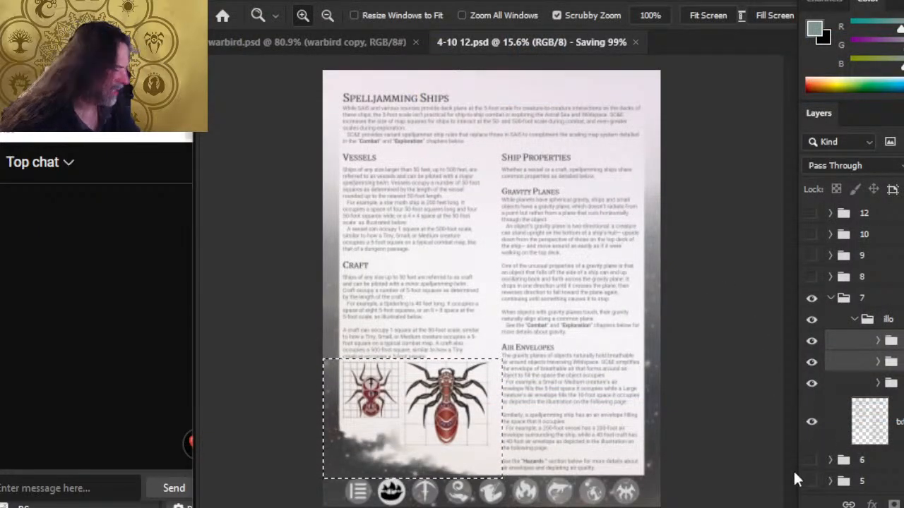
Step: Hide the page 7 text layer and try to save the document with Save As
click(812, 422)
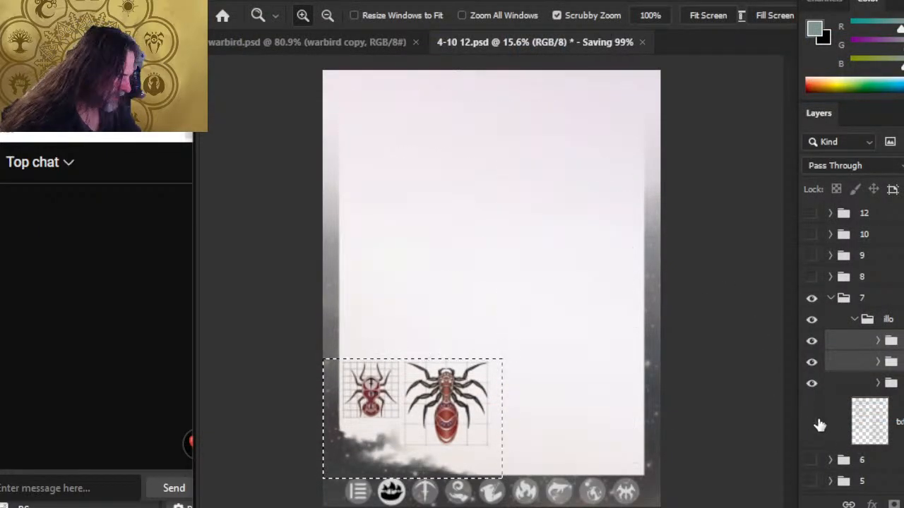
click(243, 2)
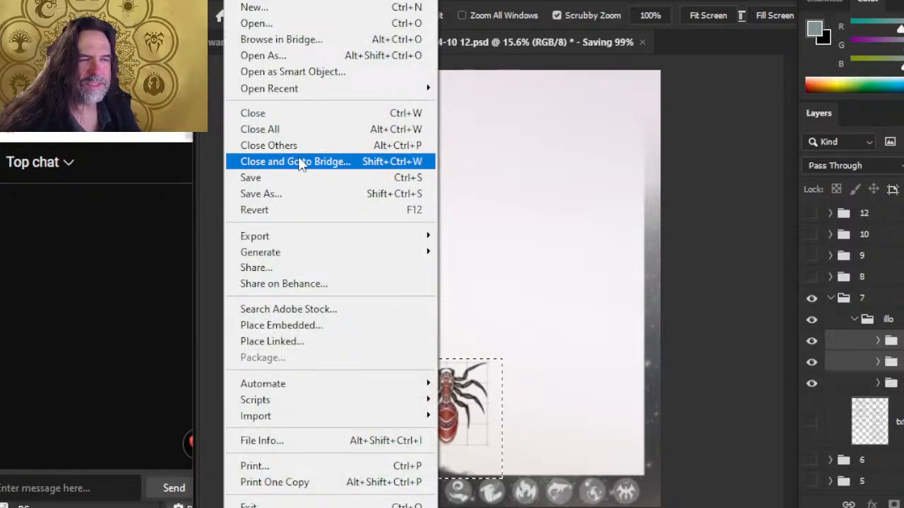
click(299, 194)
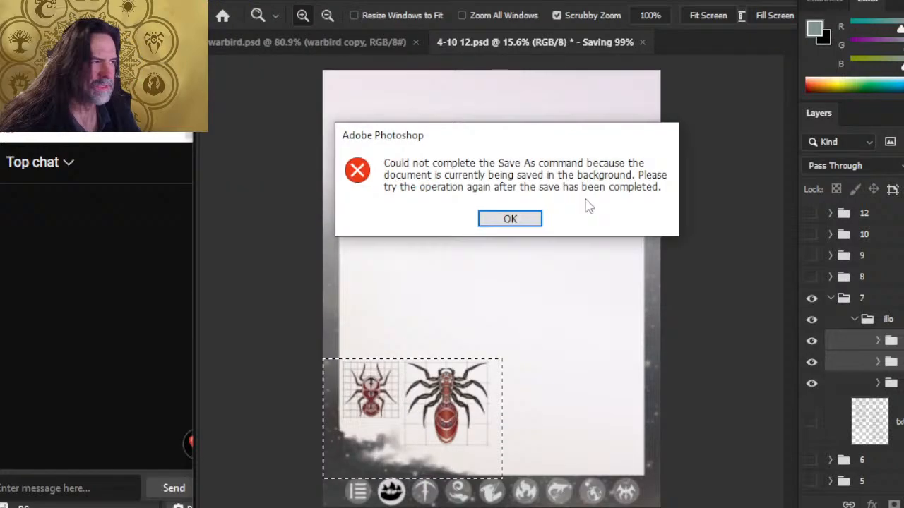
click(510, 220)
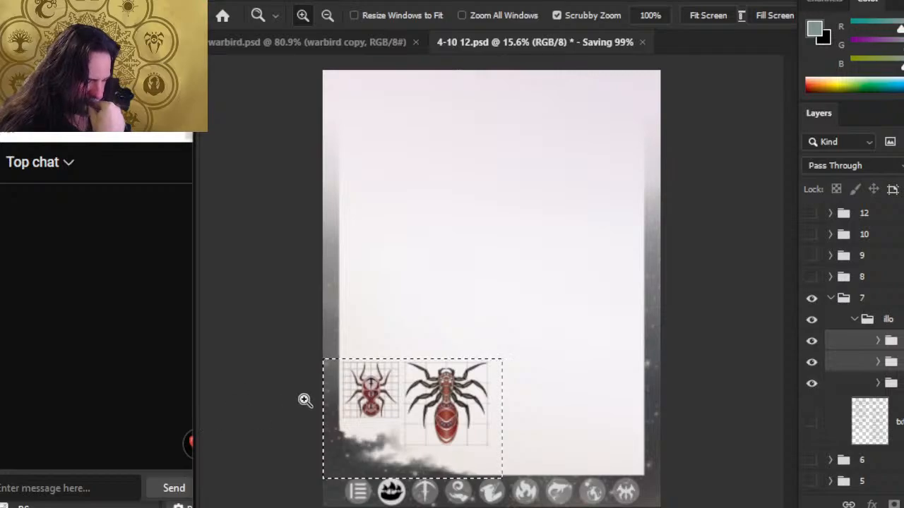
Step: Switch to the Word document and stretch the page 7 spider picture's bottom edge slightly down to the icon row
key(alt+Tab)
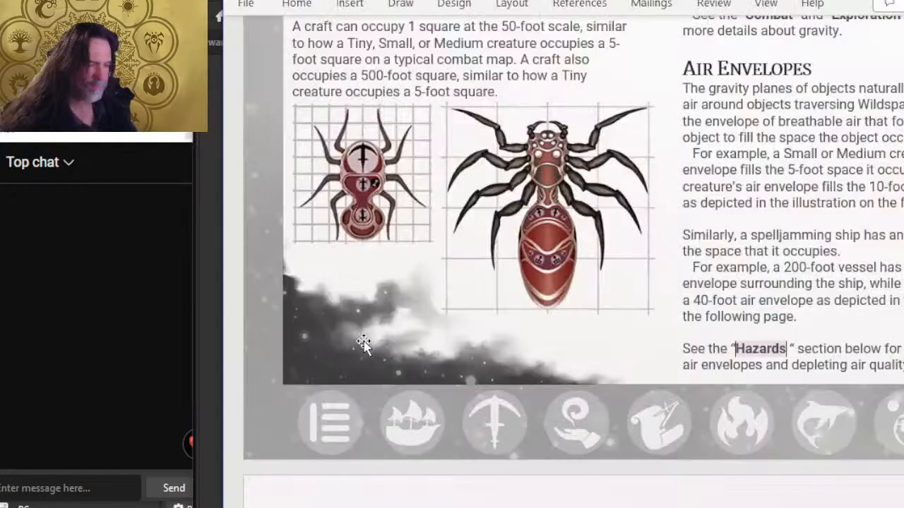
click(396, 341)
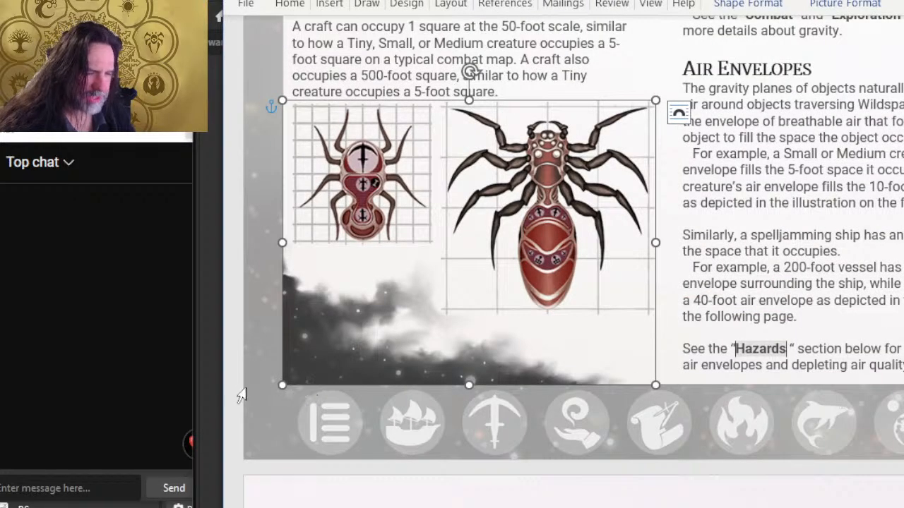
scroll(470, 381, up, 4)
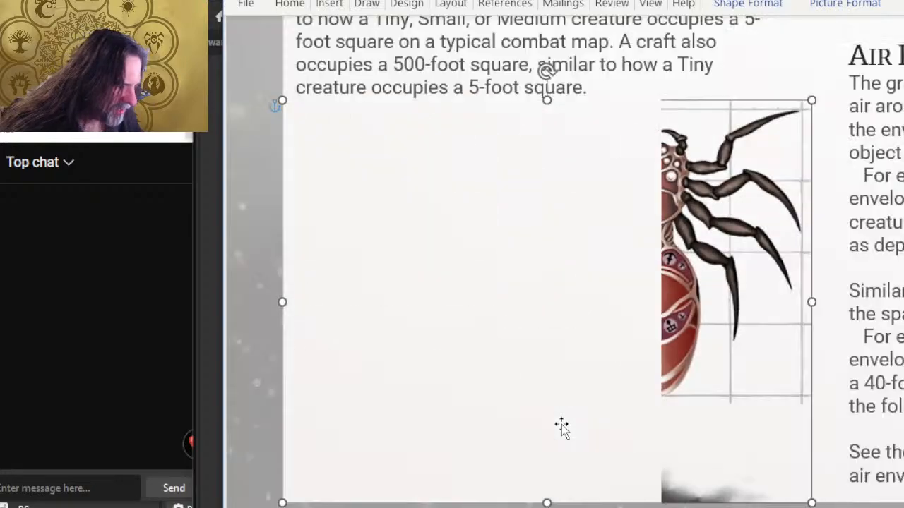
scroll(561, 428, down, 3)
scroll(547, 291, up, 3)
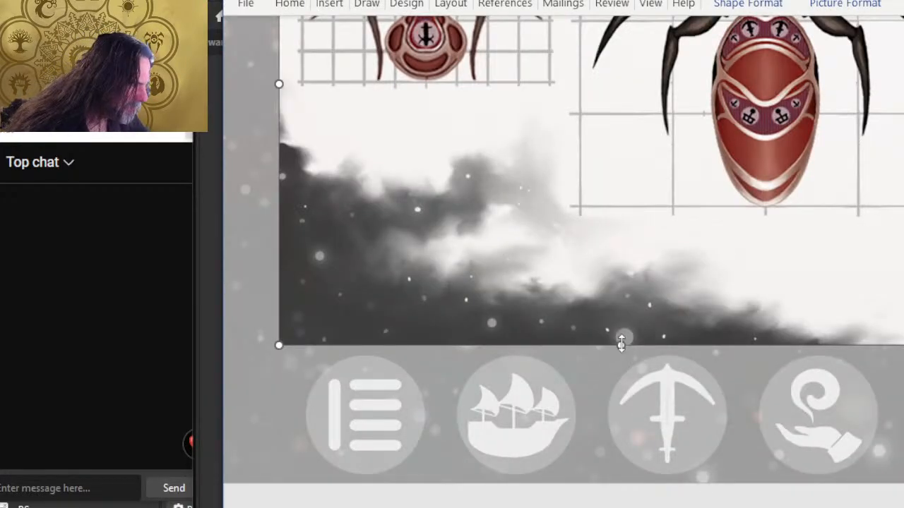
drag(620, 344, 628, 354)
Step: Stretch the spider picture's left edge outward across the margin to the page's left edge
scroll(586, 393, up, 3)
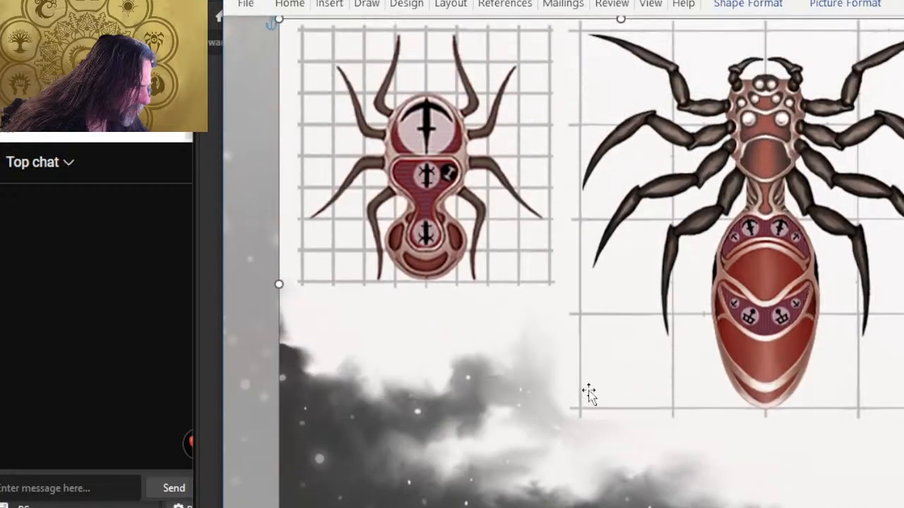
scroll(332, 349, up, 3)
scroll(319, 364, down, 8)
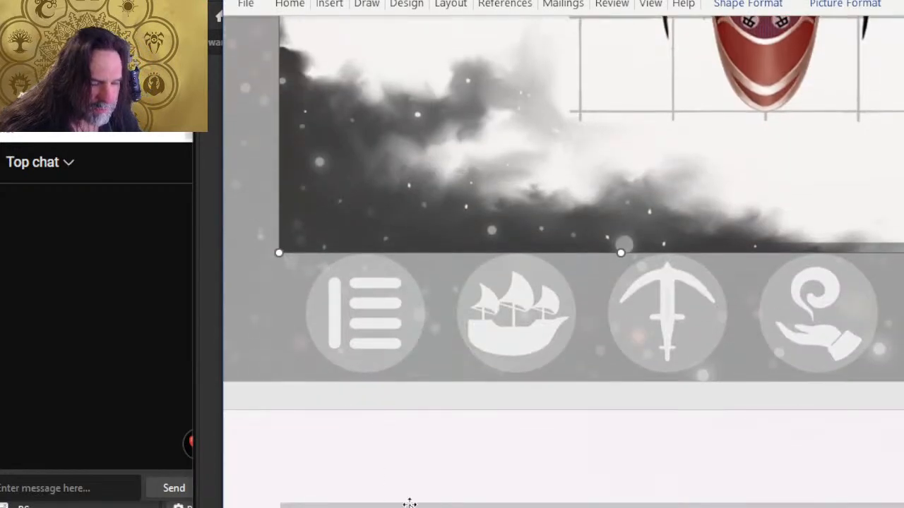
scroll(563, 261, left, 2)
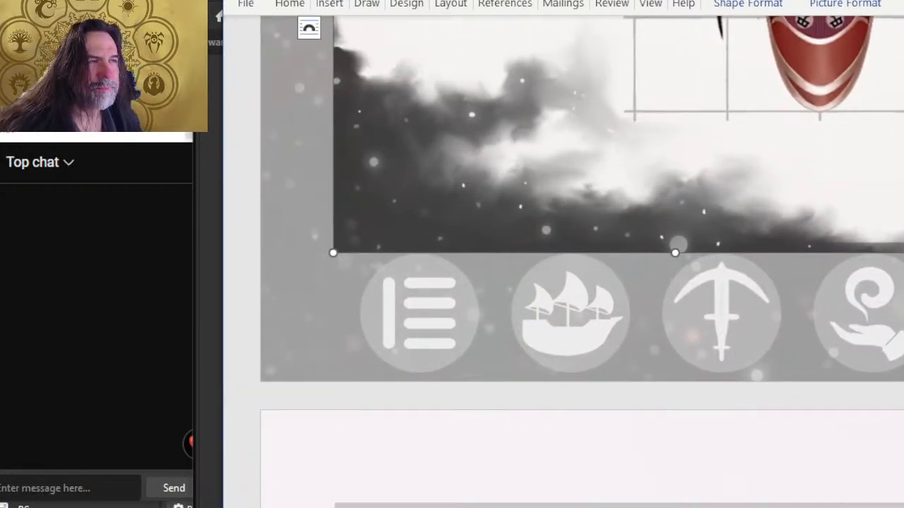
scroll(391, 177, up, 5)
scroll(363, 206, down, 5)
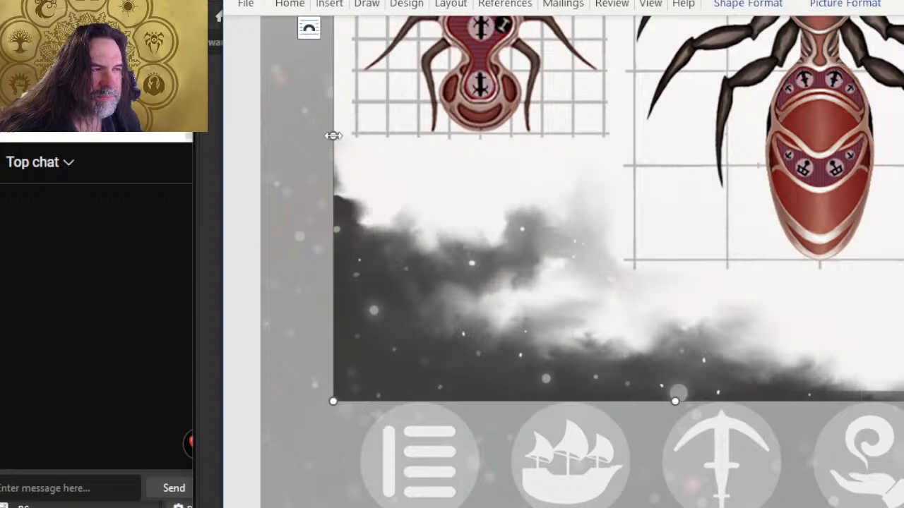
drag(332, 135, 273, 317)
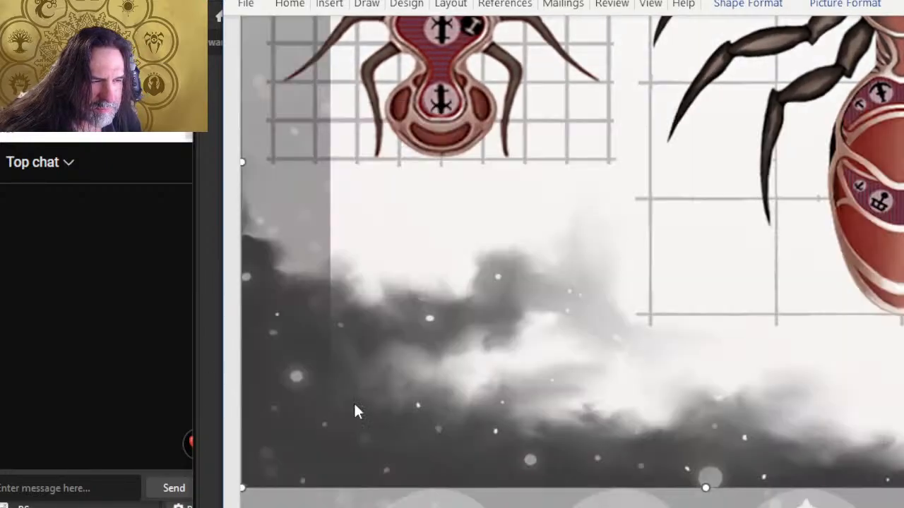
Step: Stretch the page 7 spider picture's right edge outward to the start of the right-hand text column
scroll(573, 251, left, 2)
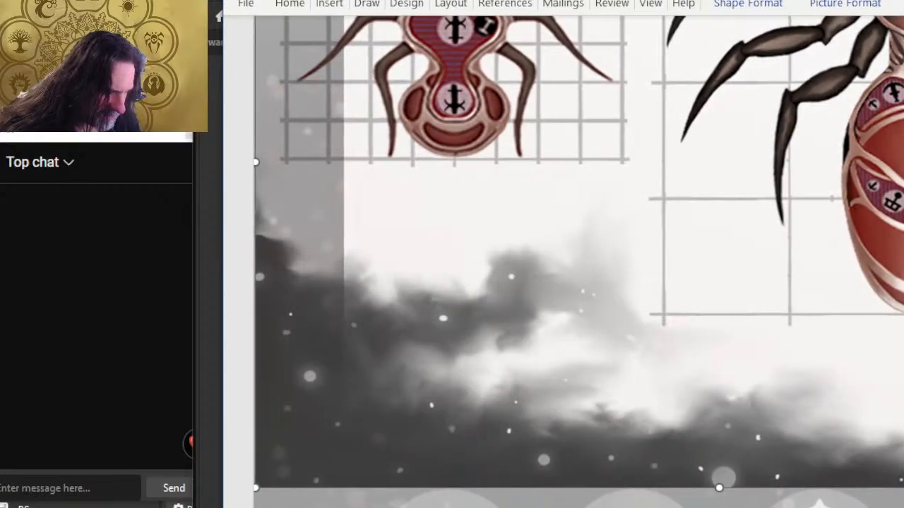
scroll(247, 166, up, 1)
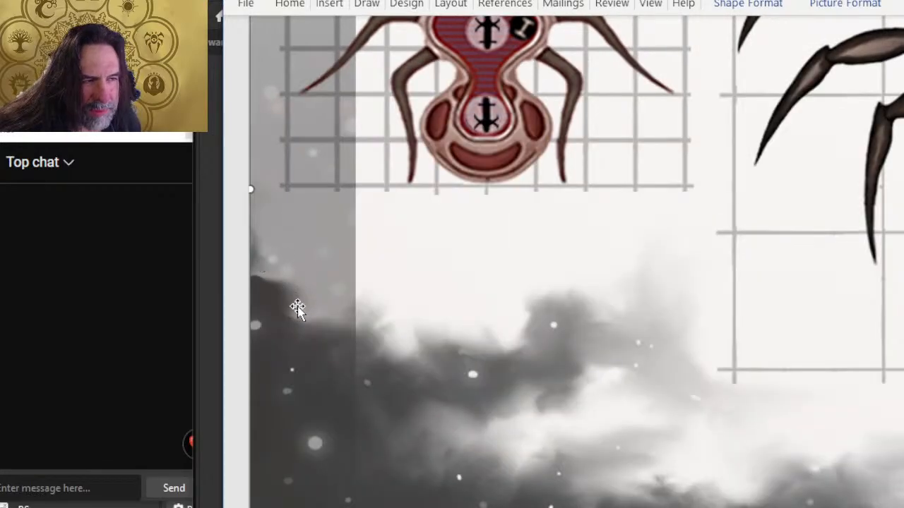
scroll(297, 307, down, 8)
scroll(295, 314, up, 6)
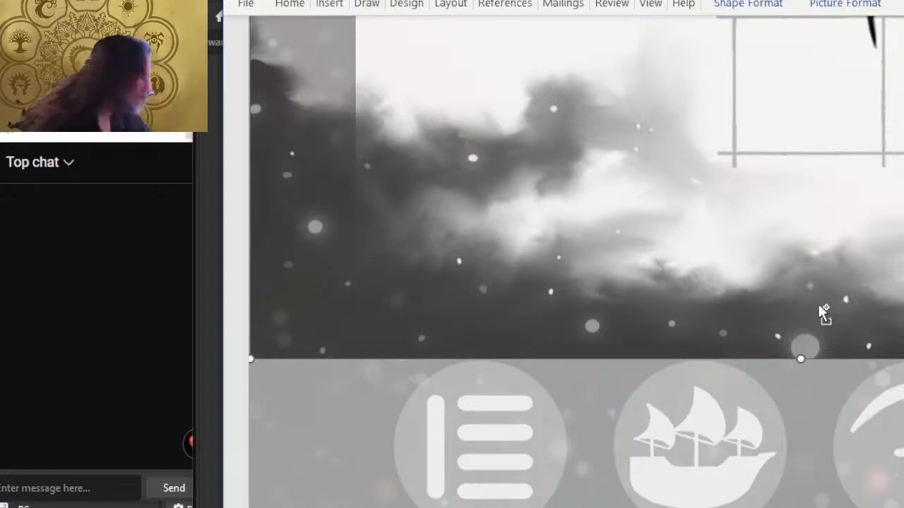
scroll(821, 309, down, 3)
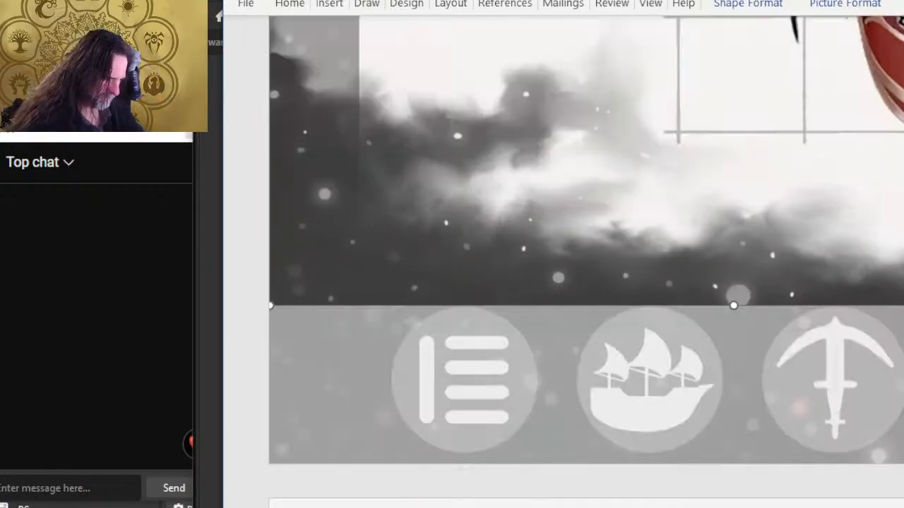
scroll(563, 256, right, 4)
scroll(530, 413, right, 2)
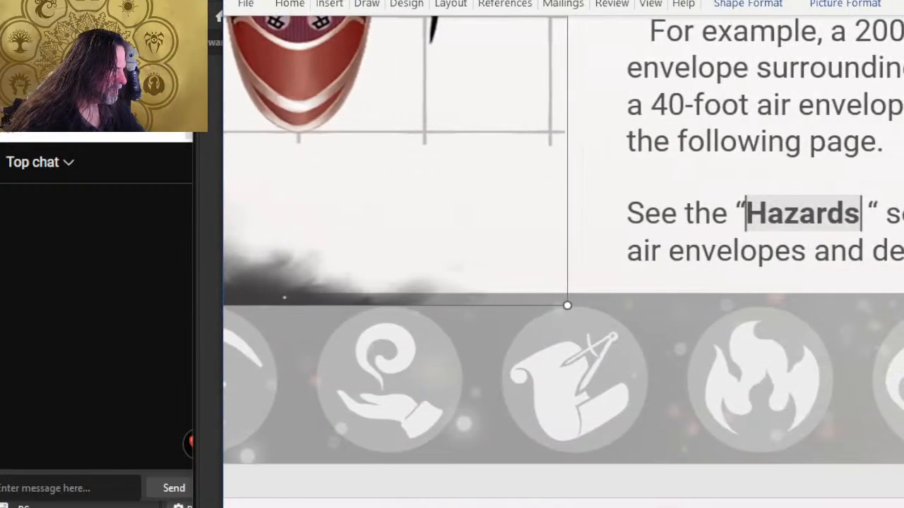
scroll(510, 200, up, 5)
scroll(510, 200, down, 2)
scroll(517, 182, down, 1)
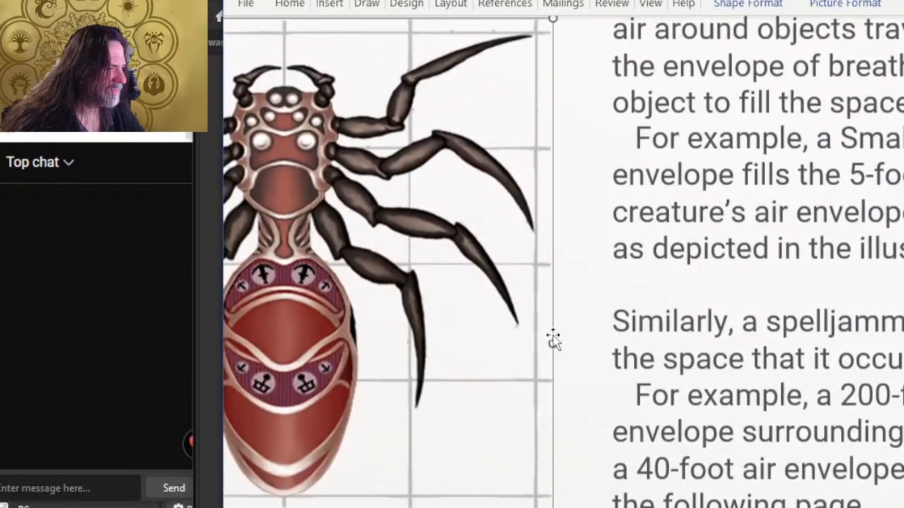
drag(556, 346, 604, 346)
drag(608, 346, 612, 346)
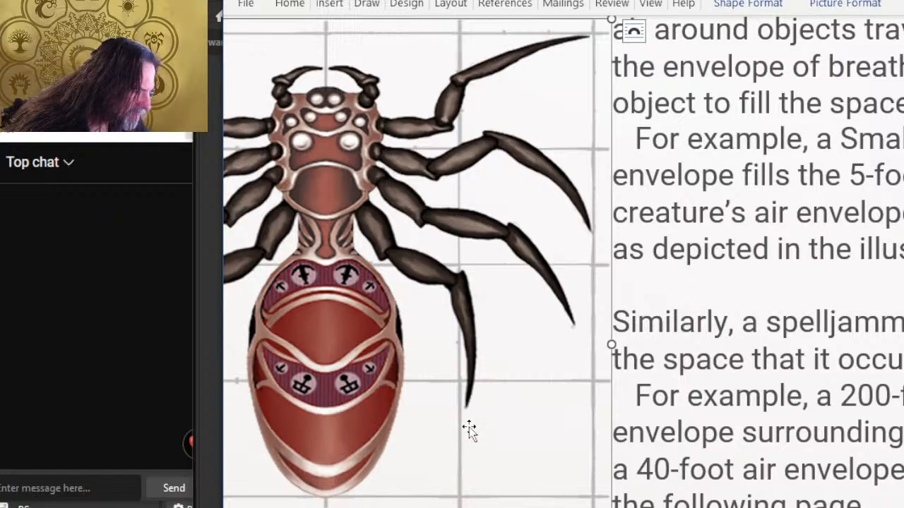
Step: Stretch the spider picture's upper edge slightly upward toward the last line of the paragraph above it, and deselect the picture
scroll(469, 425, up, 8)
scroll(472, 395, down, 4)
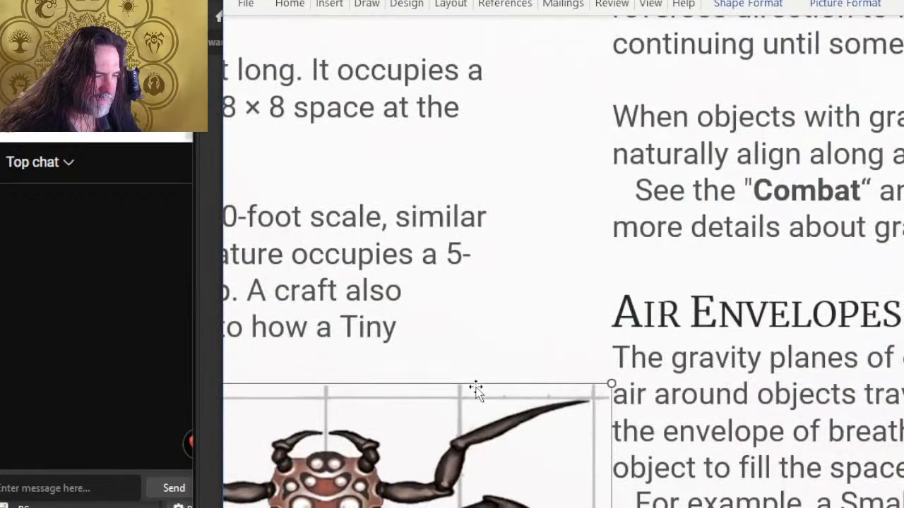
scroll(579, 385, left, 8)
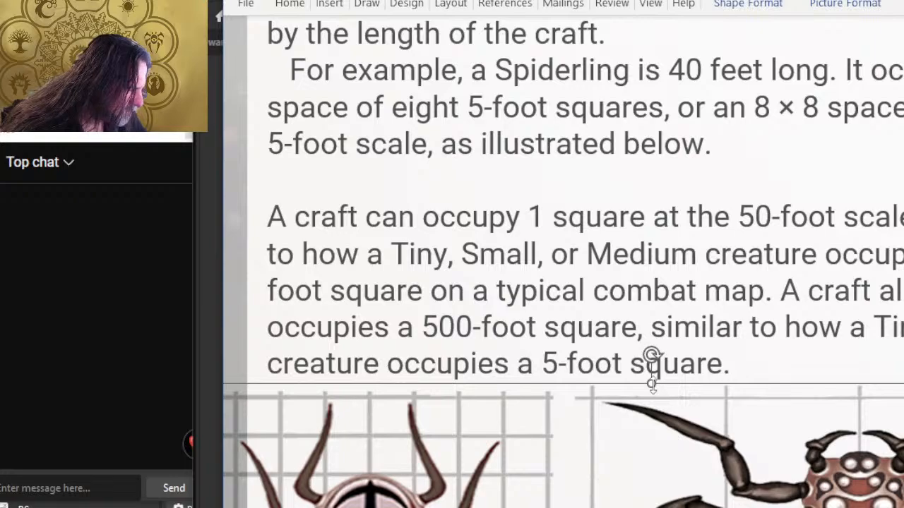
drag(651, 381, 653, 374)
scroll(652, 376, down, 3)
key(Escape)
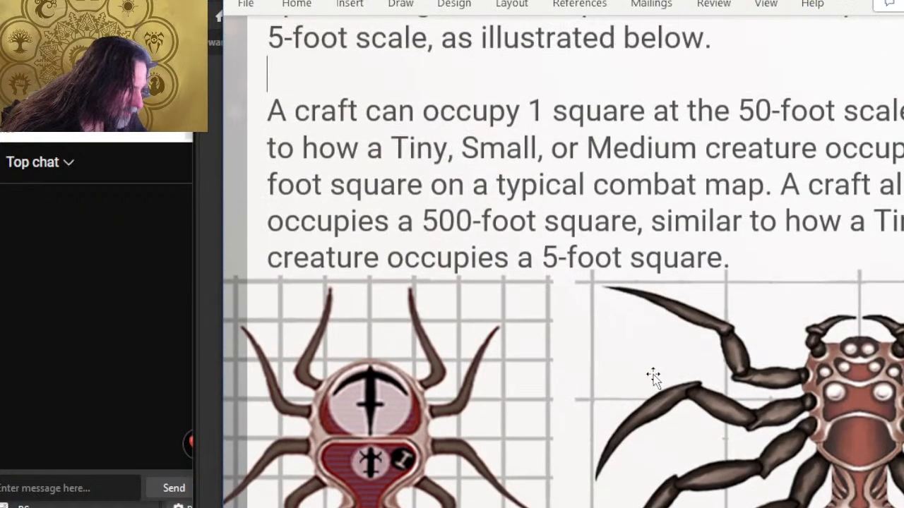
Step: Reselect the spider picture and inspect its upper edge and its join with the icon row below
click(591, 298)
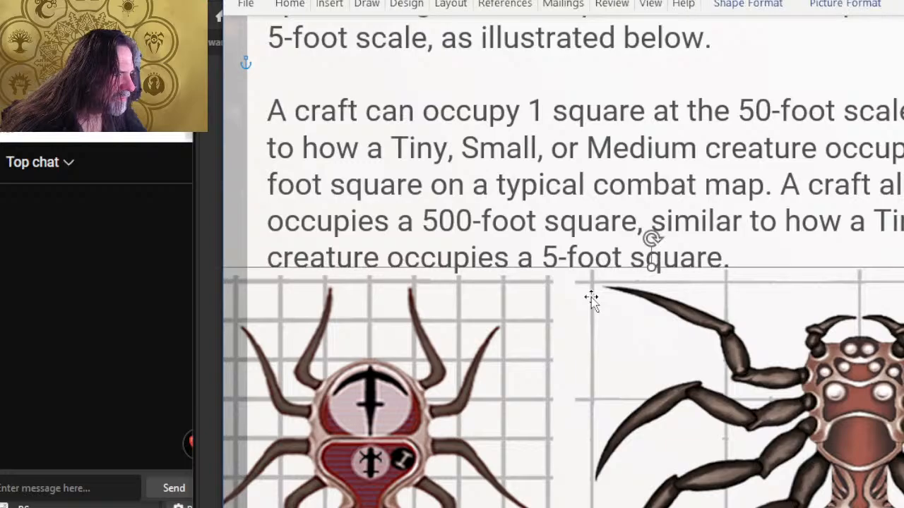
drag(570, 280, 601, 306)
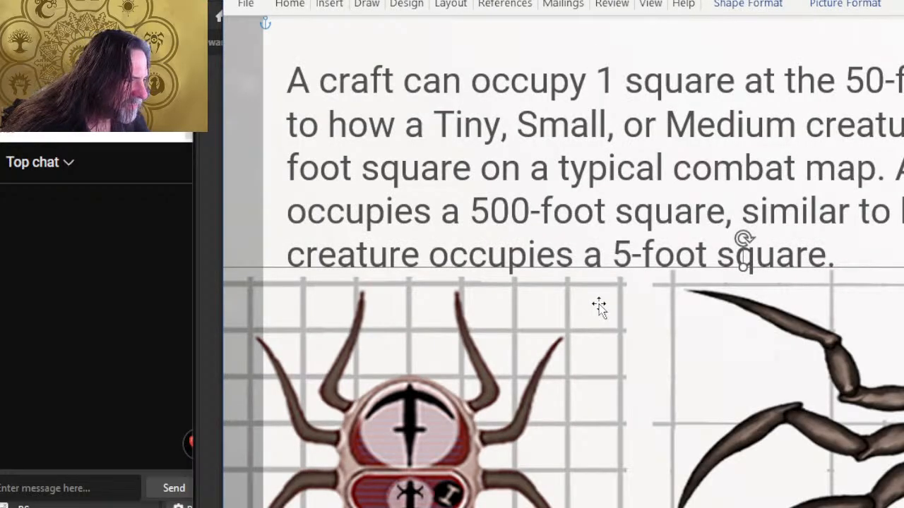
scroll(599, 304, down, 5)
scroll(607, 280, up, 1)
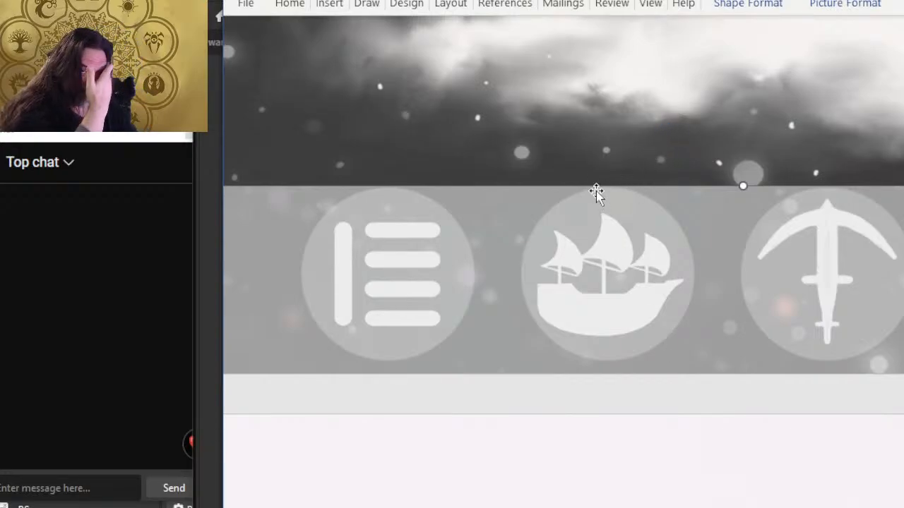
scroll(568, 125, down, 1)
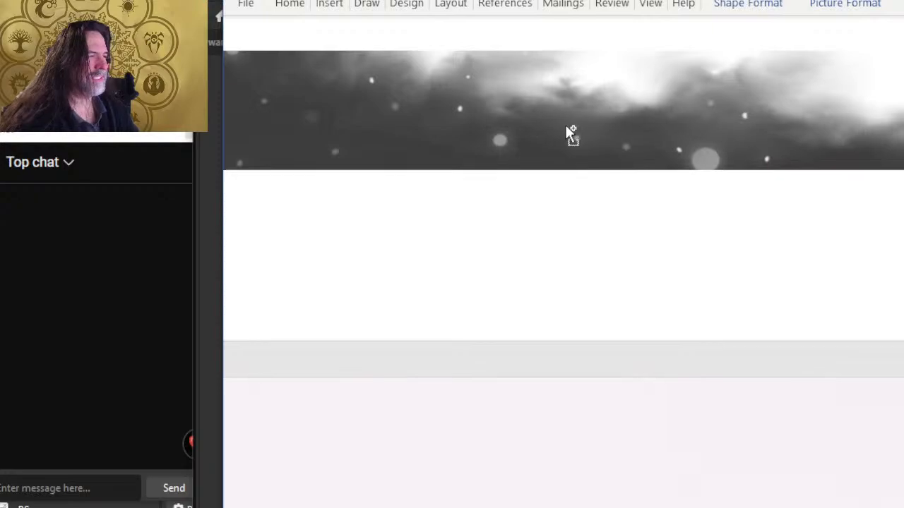
scroll(565, 124, up, 5)
Step: Switch to Photoshop and bring the selected page 7 spider artwork in 4-10 12.psd into close view
key(alt+Tab)
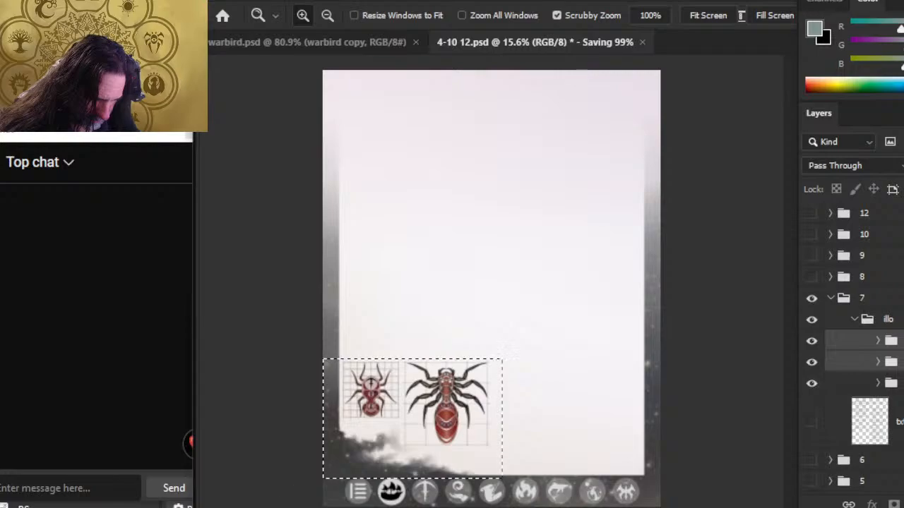
click(275, 492)
drag(286, 466, 257, 456)
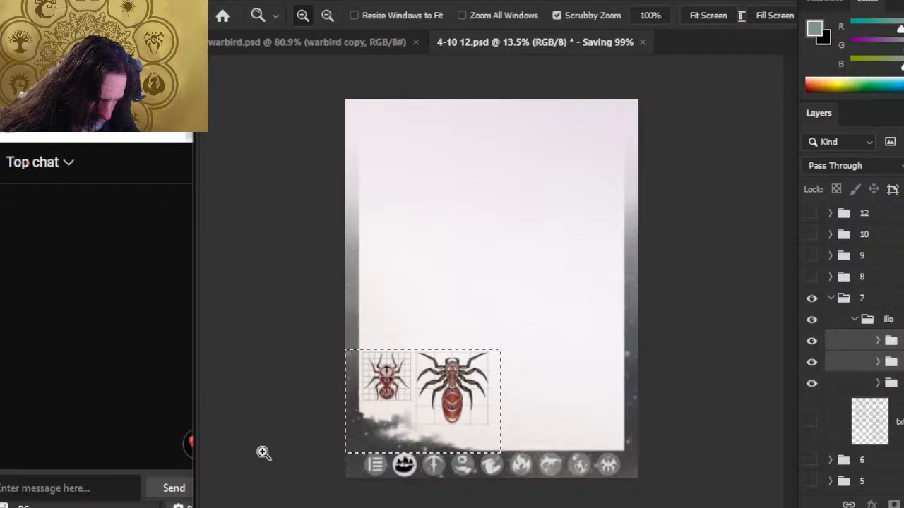
drag(315, 443, 266, 439)
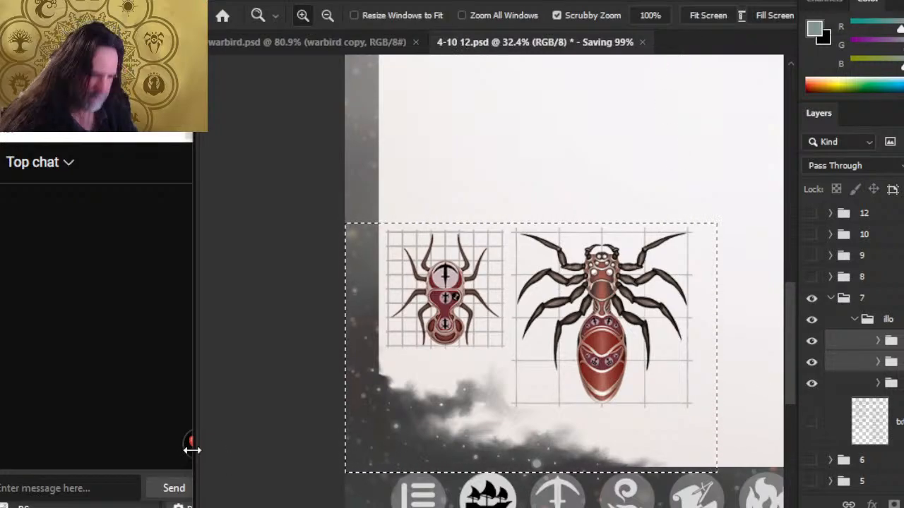
click(236, 0)
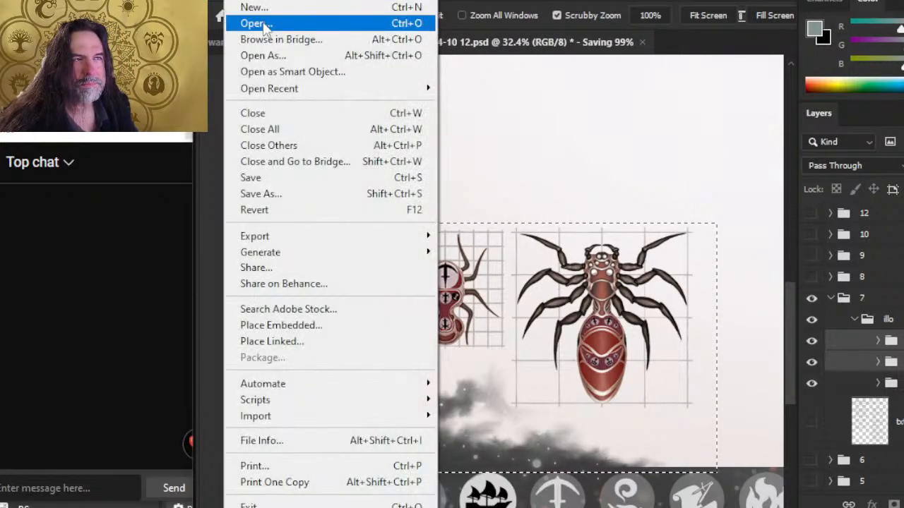
click(265, 24)
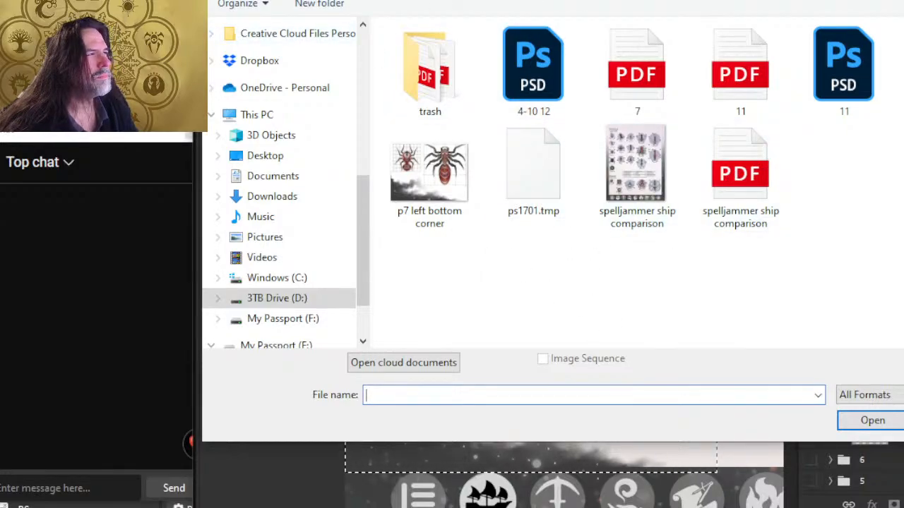
click(332, 2)
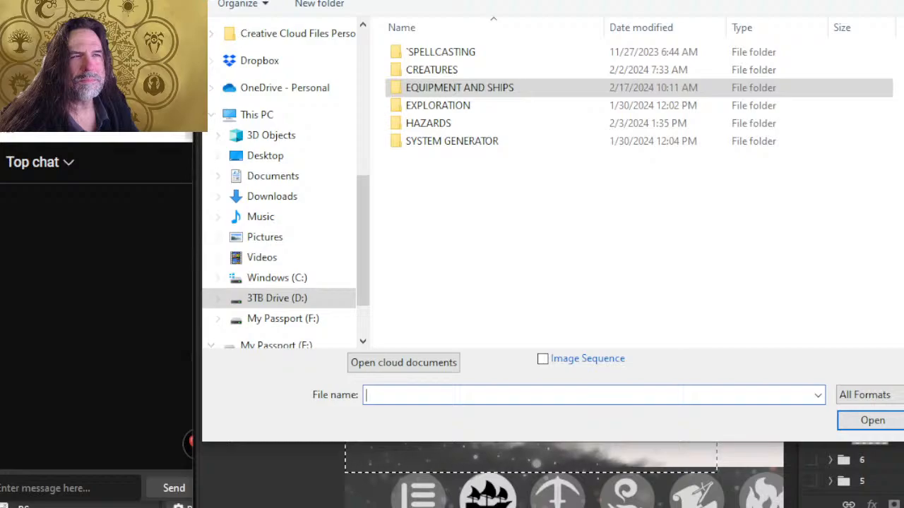
click(211, 2)
key(alt+Tab)
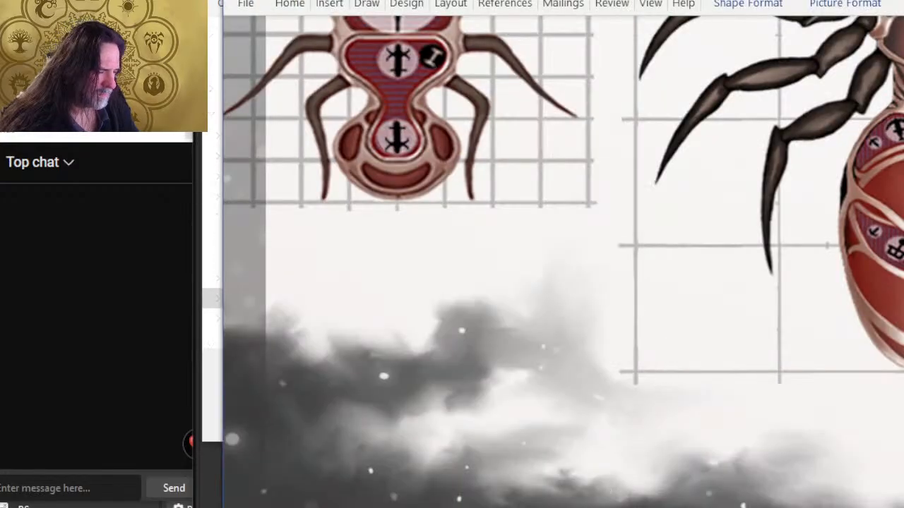
key(alt+Tab)
key(Escape)
click(269, 415)
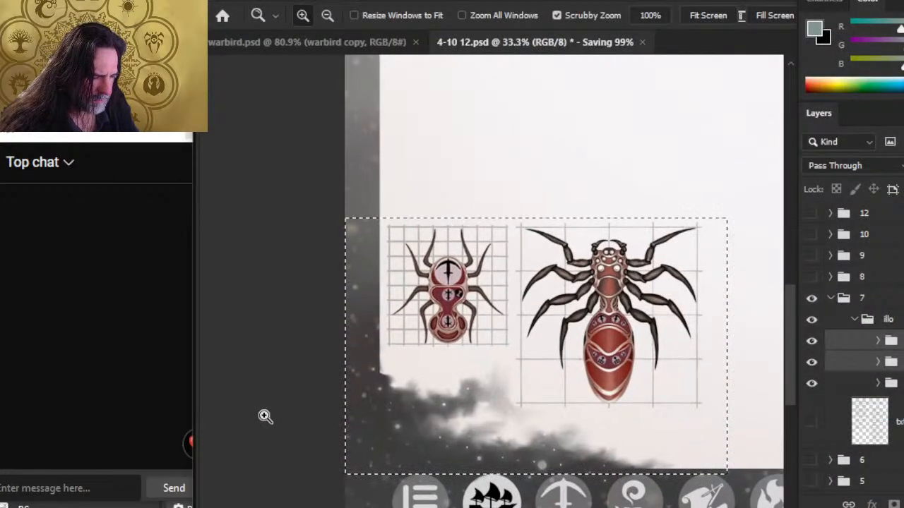
scroll(459, 293, down, 1)
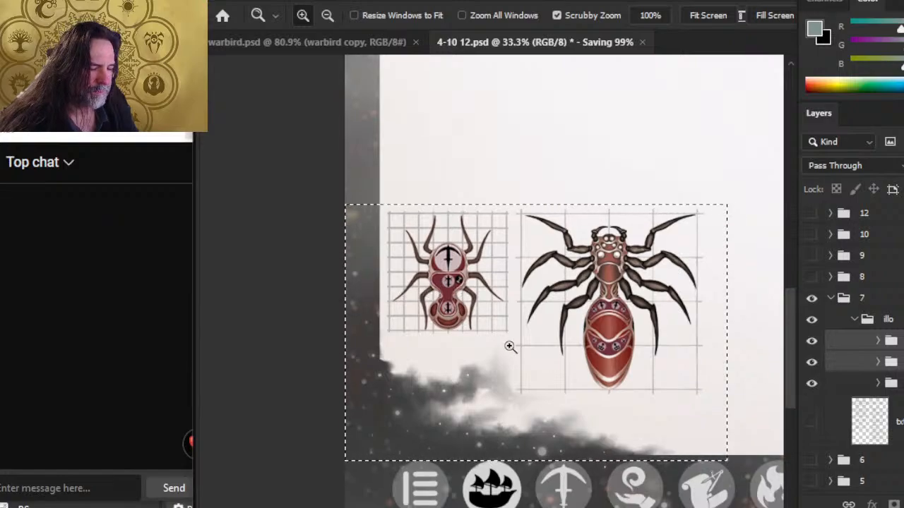
drag(510, 347, 302, 497)
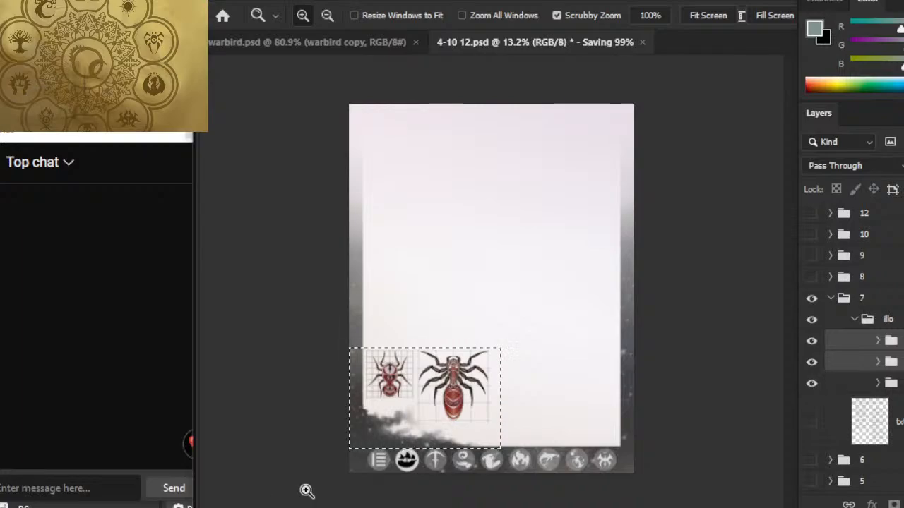
drag(282, 490, 384, 504)
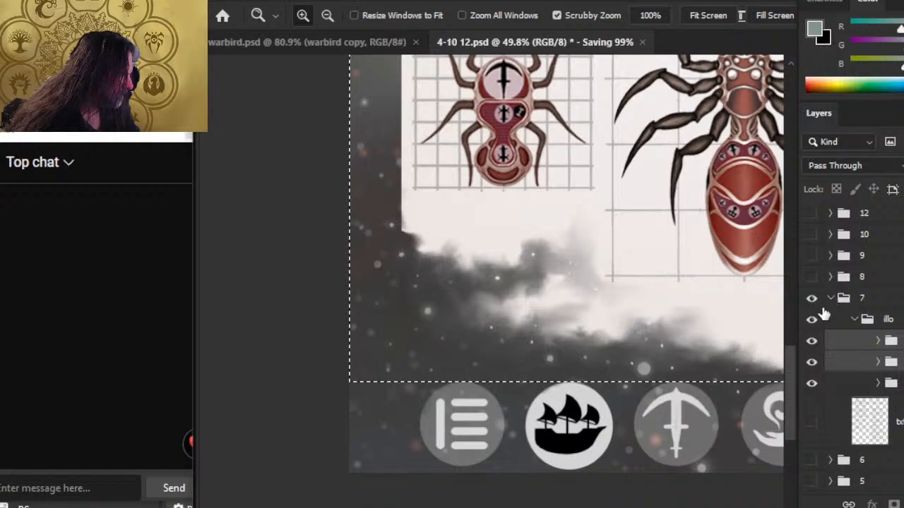
drag(476, 501, 388, 483)
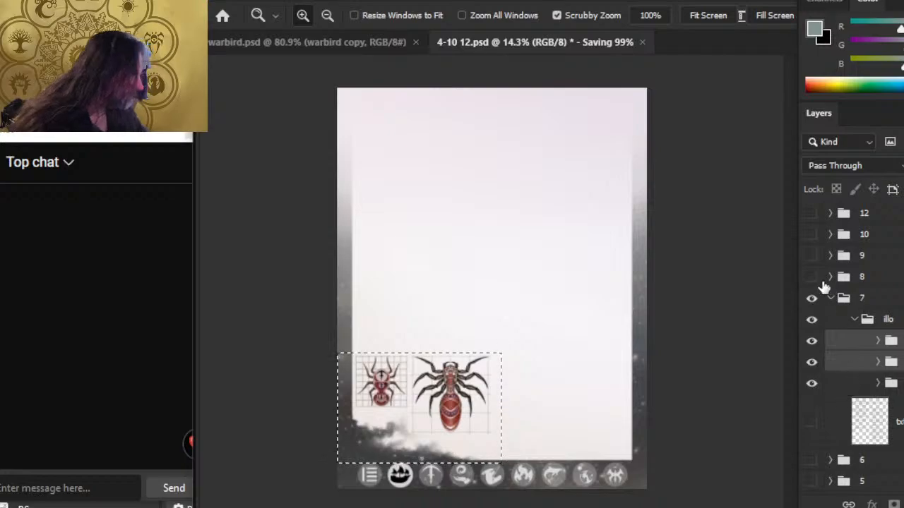
Step: Close the warbird.psd document, leaving 4-10 12.psd open
click(389, 40)
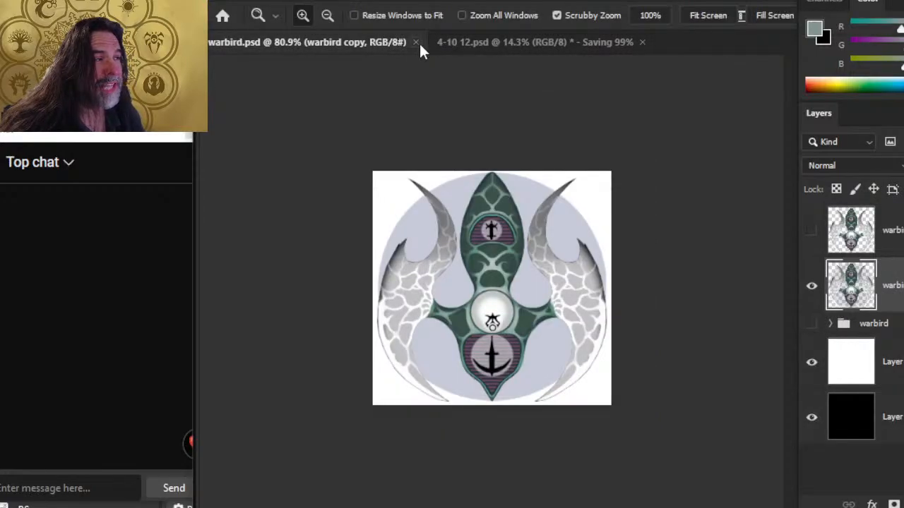
click(416, 42)
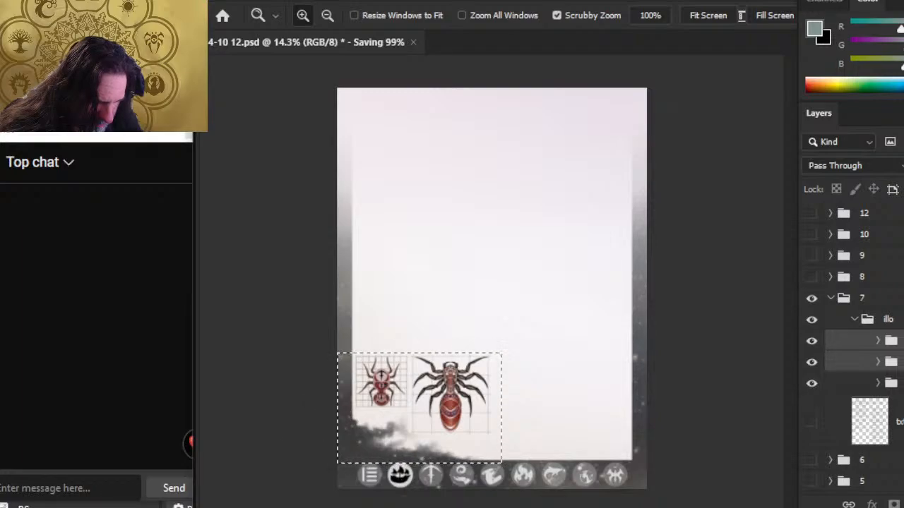
drag(276, 448, 309, 419)
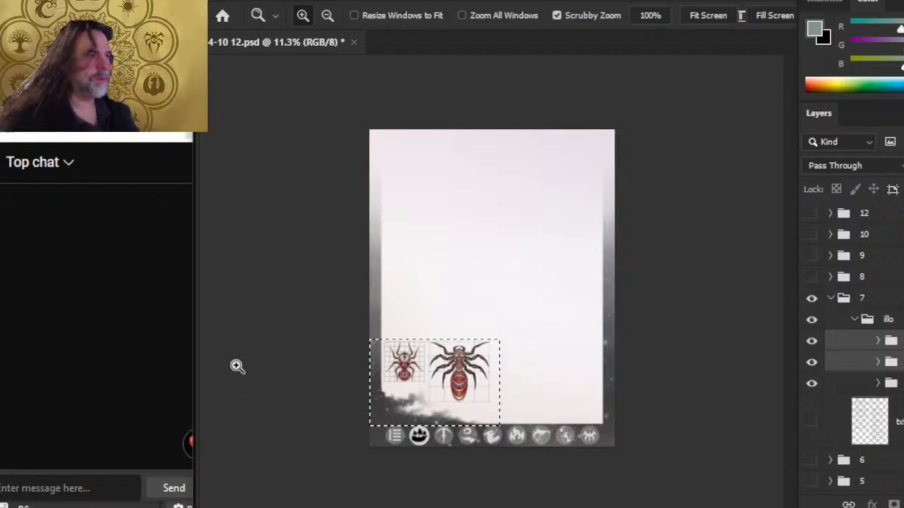
Step: Reopen warbird.psd from the recent files and return to the 4-10 12.psd document
click(233, 2)
mouse_move(292, 91)
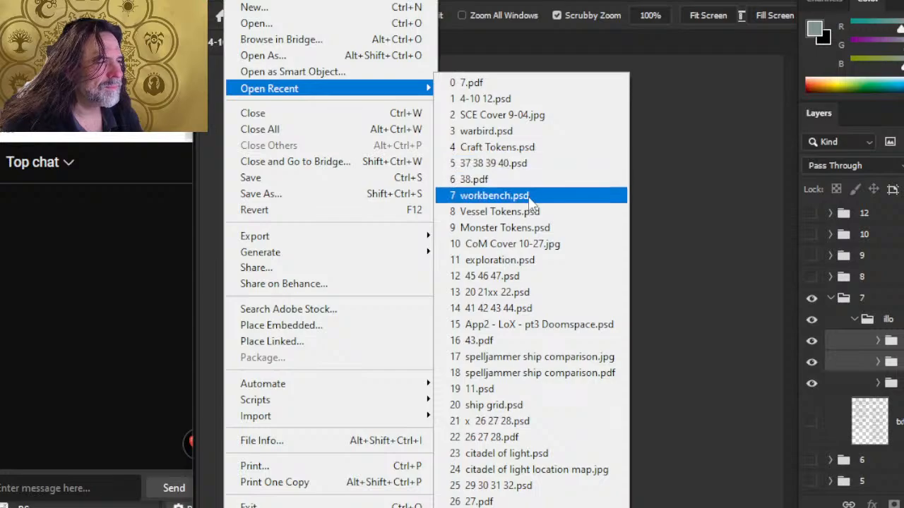
click(531, 133)
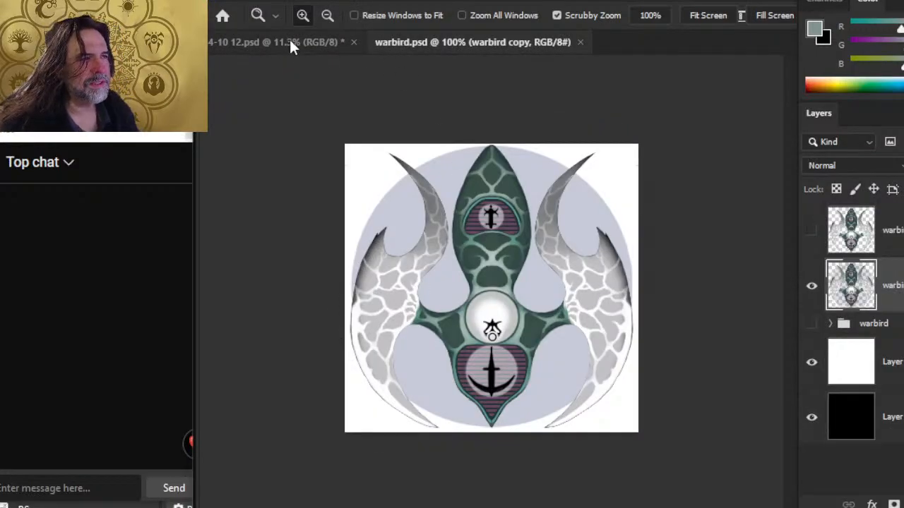
click(290, 44)
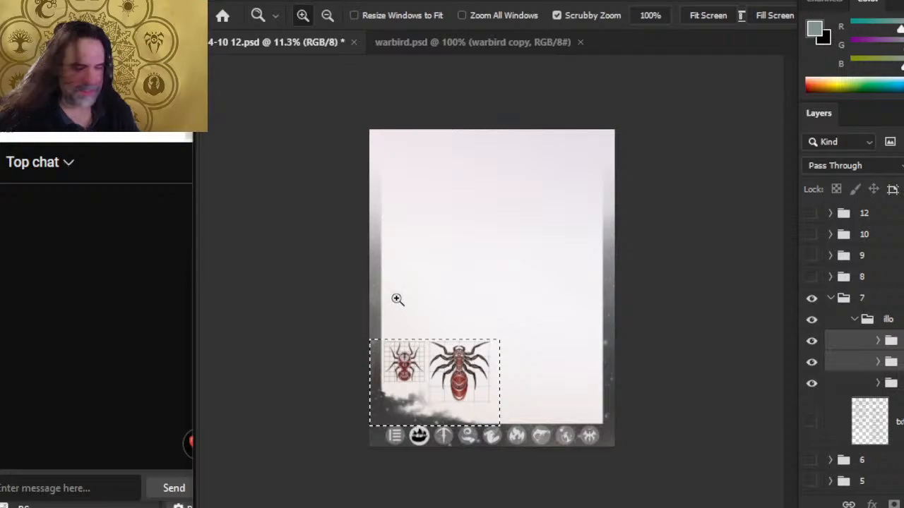
click(243, 3)
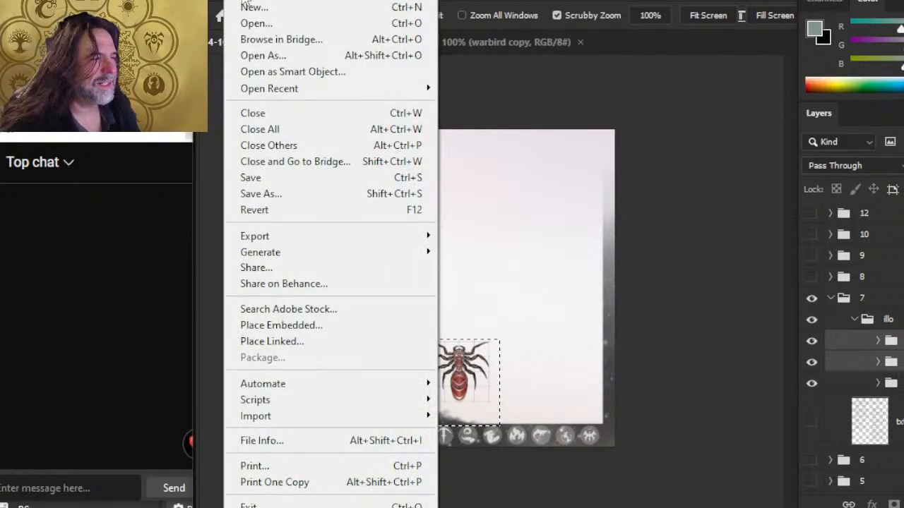
click(244, 2)
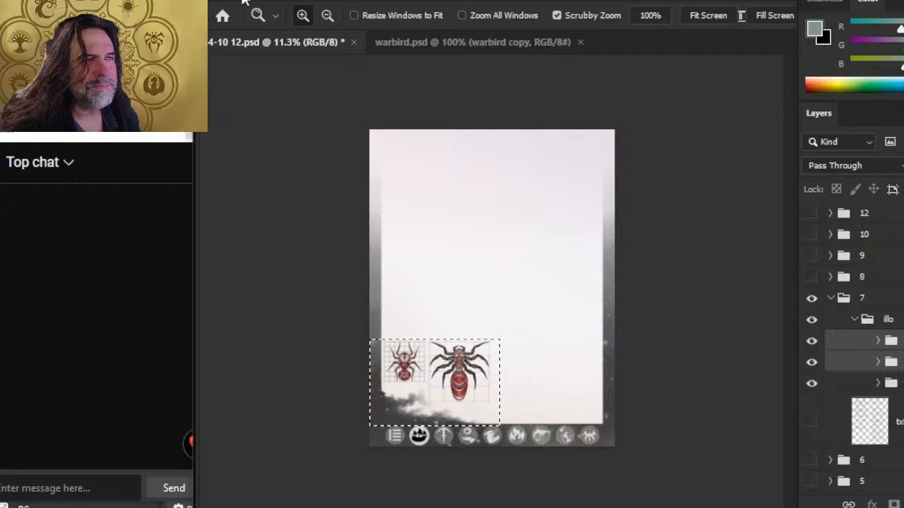
click(244, 2)
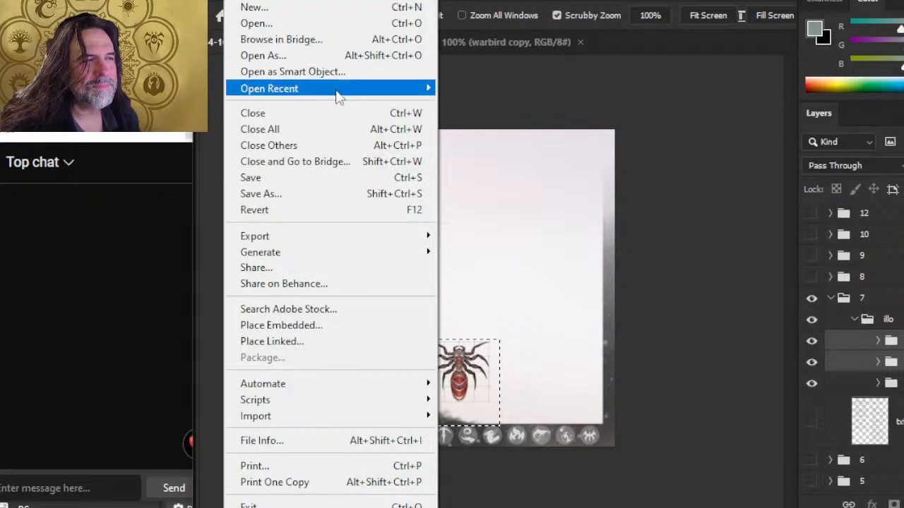
mouse_move(338, 96)
click(694, 236)
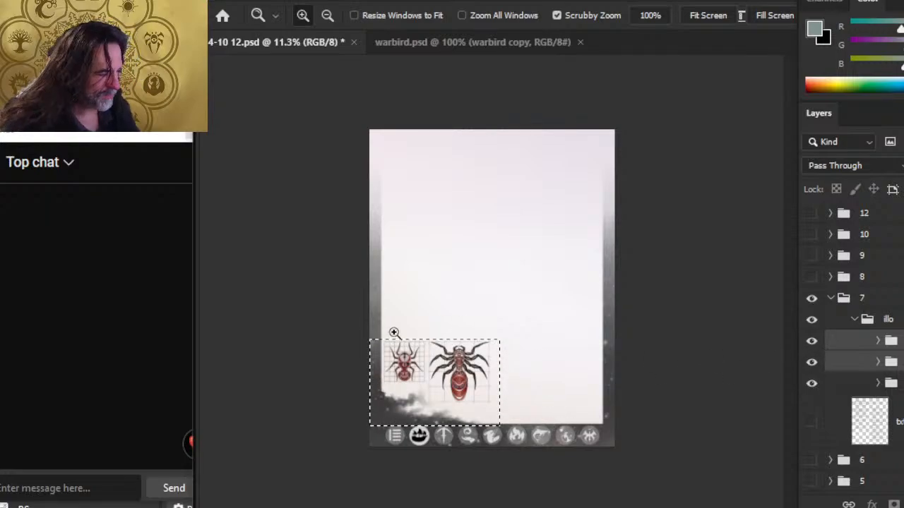
Step: Crop 4-10 12.psd to the selection around the spider artwork
click(244, 1)
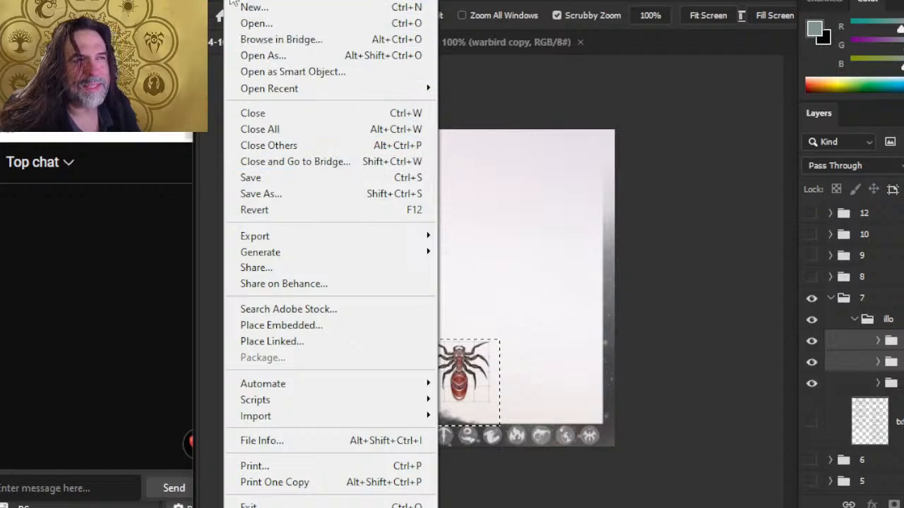
mouse_move(285, 1)
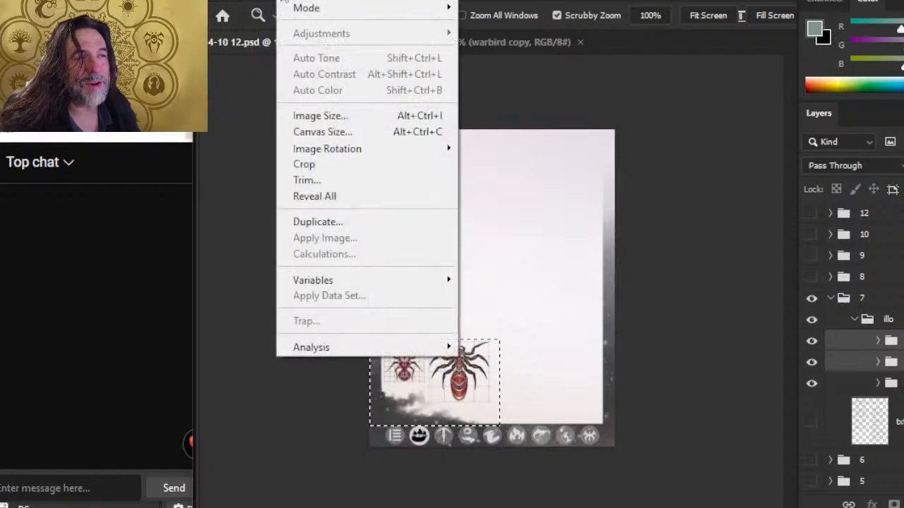
click(341, 165)
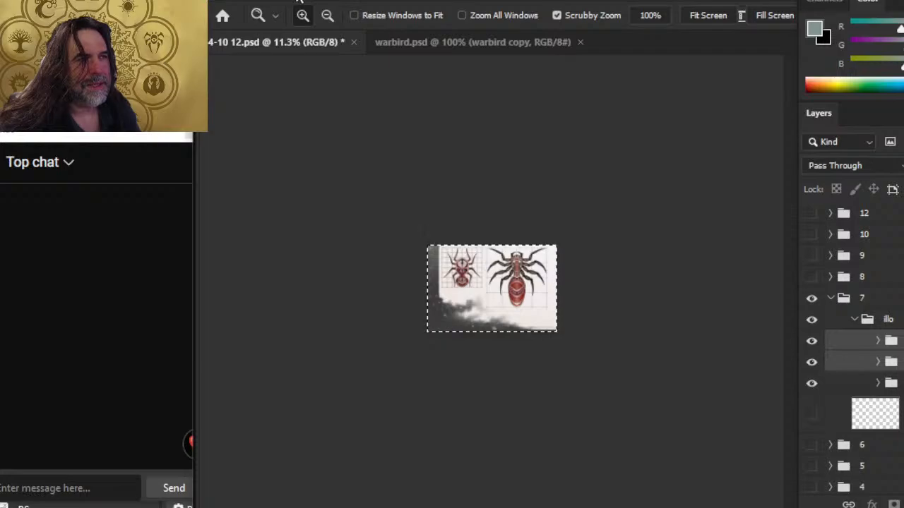
Step: Save the cropped artwork as a PNG over the existing "p7 left bottom corner" file, using the smallest file size option
click(235, 0)
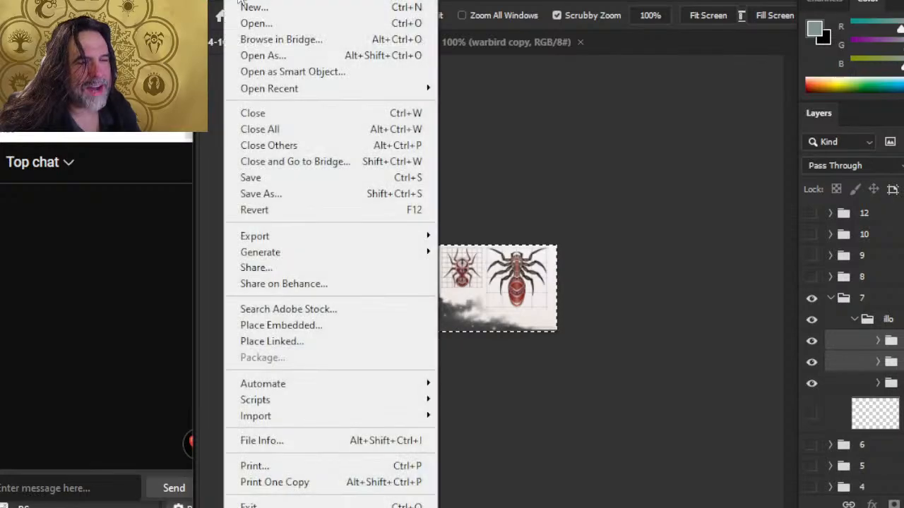
click(279, 193)
click(632, 415)
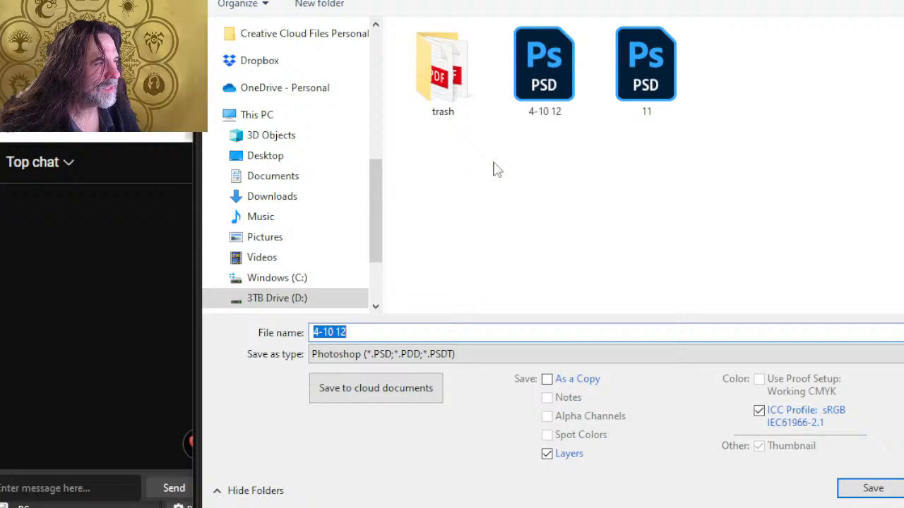
click(422, 353)
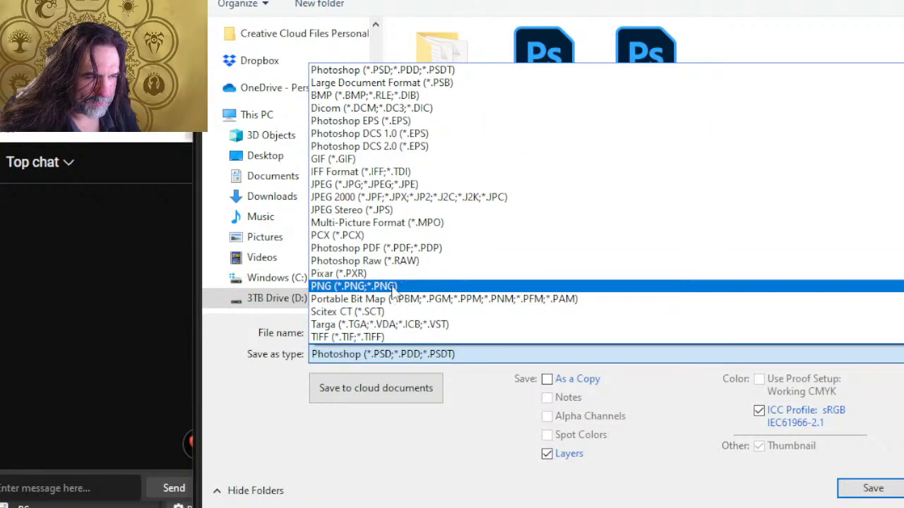
click(367, 286)
double_click(555, 84)
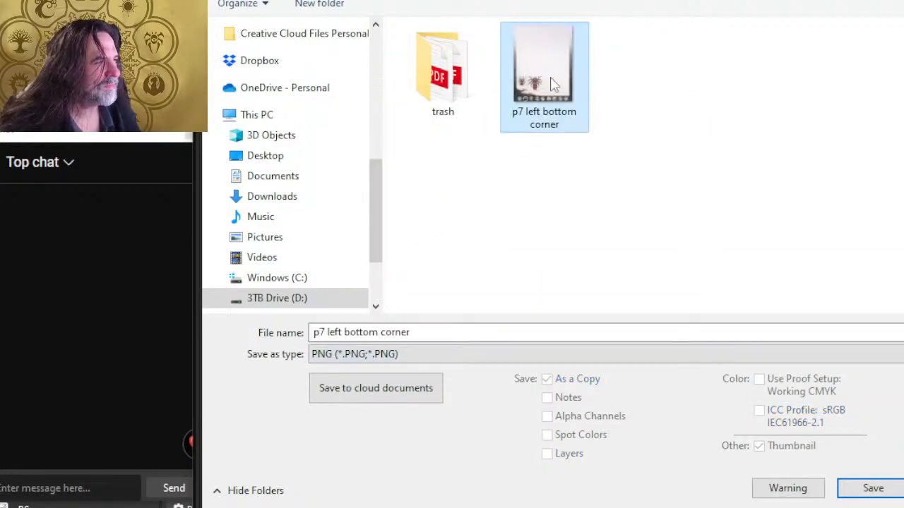
click(583, 253)
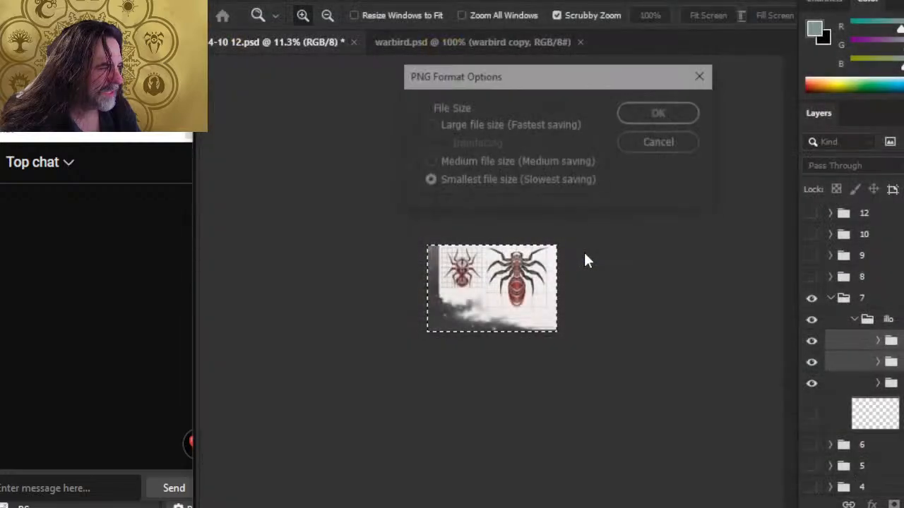
click(650, 119)
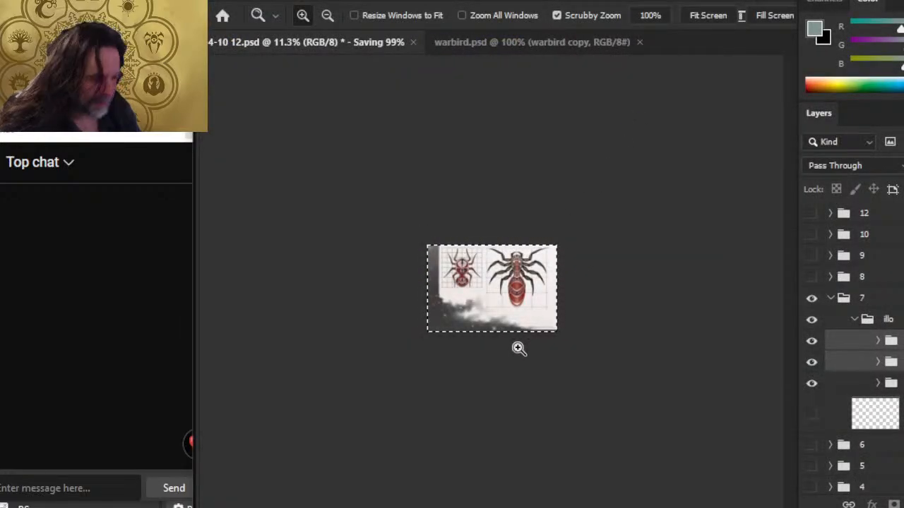
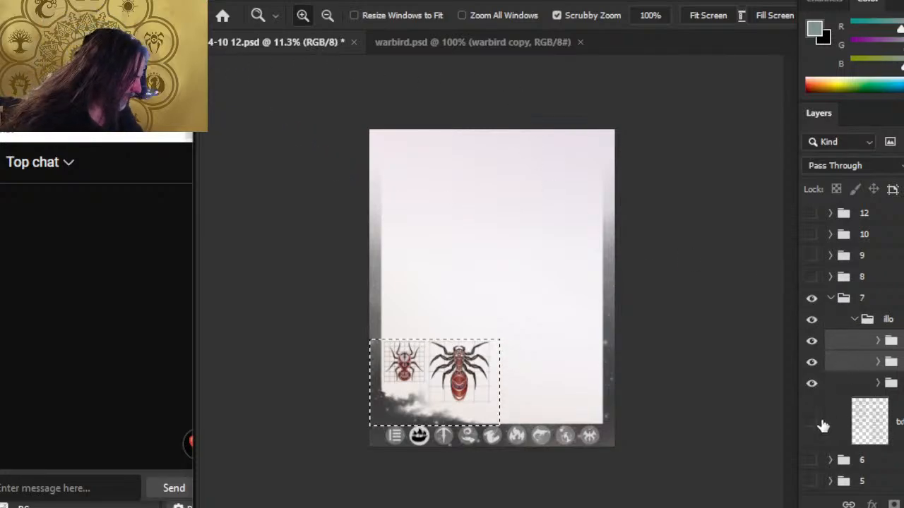
Step: Show page 7's text layer again and open p7 left bottom corner.png to check the saved artwork
click(812, 422)
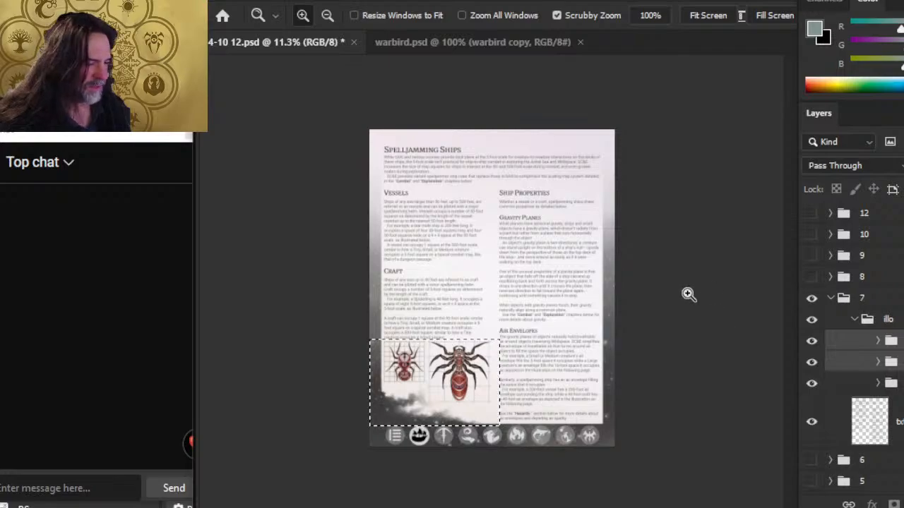
click(241, 2)
click(271, 24)
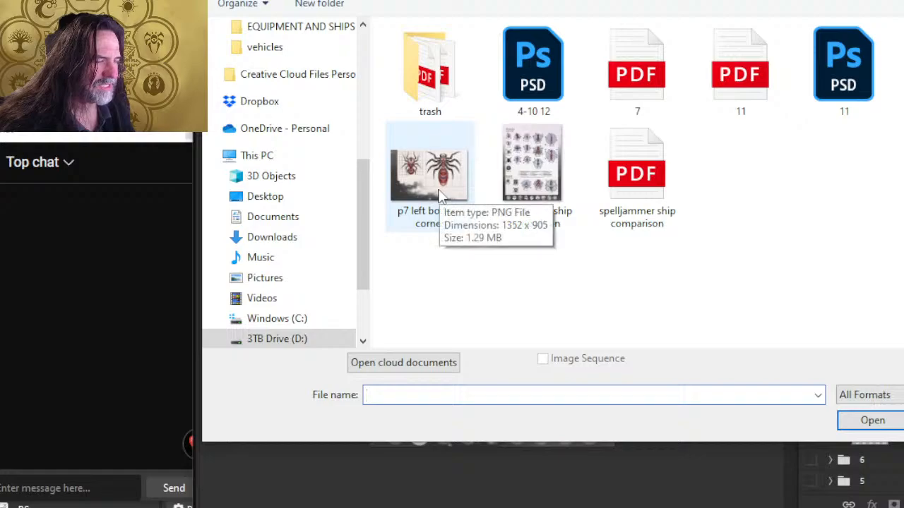
double_click(439, 196)
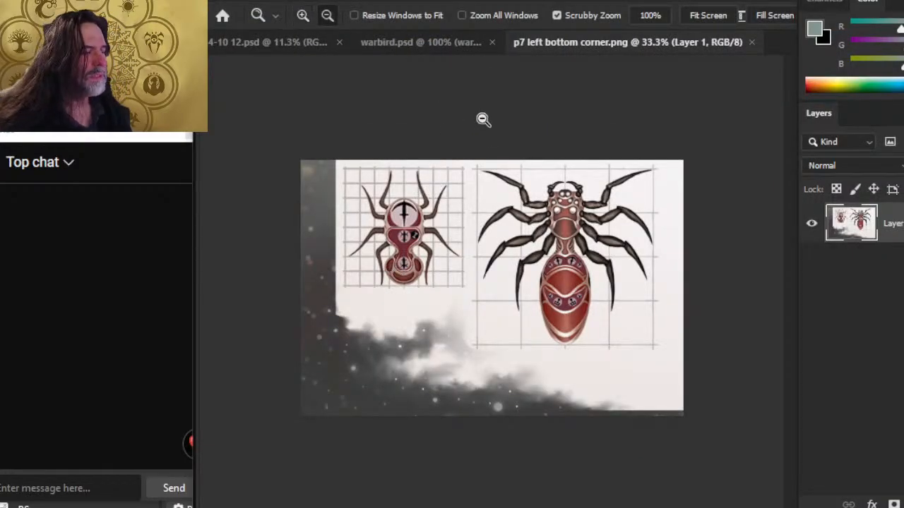
Step: Switch to Word, refill the bottom-left spider shape with the picture file p7 left bottom corner, and check its fit against the icon row
key(alt+Tab)
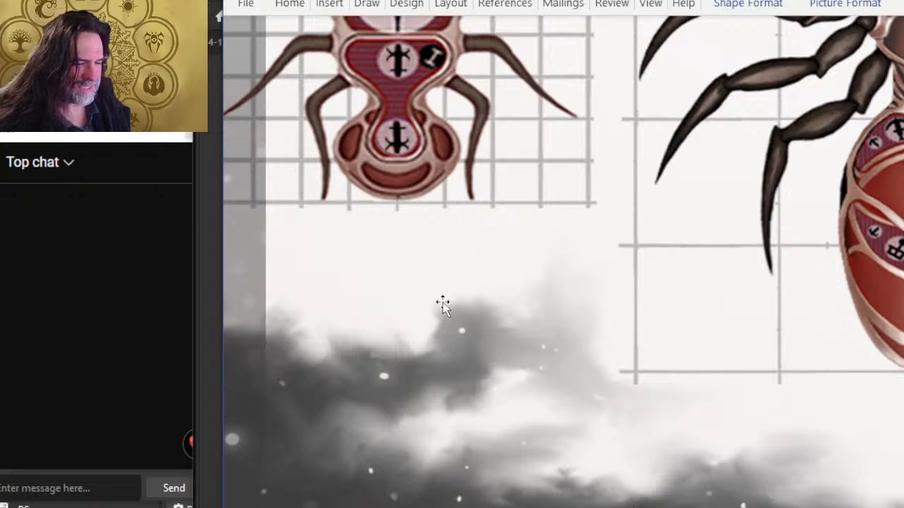
right_click(439, 310)
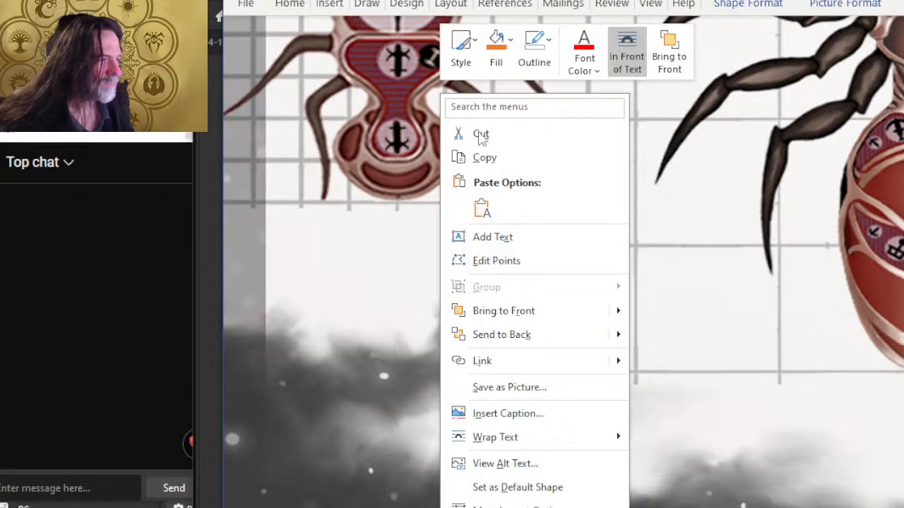
click(496, 56)
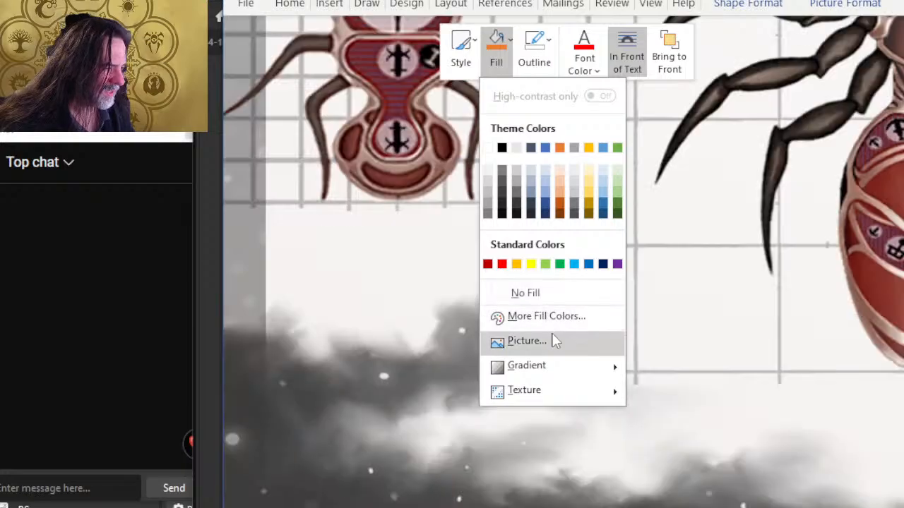
click(544, 340)
click(480, 213)
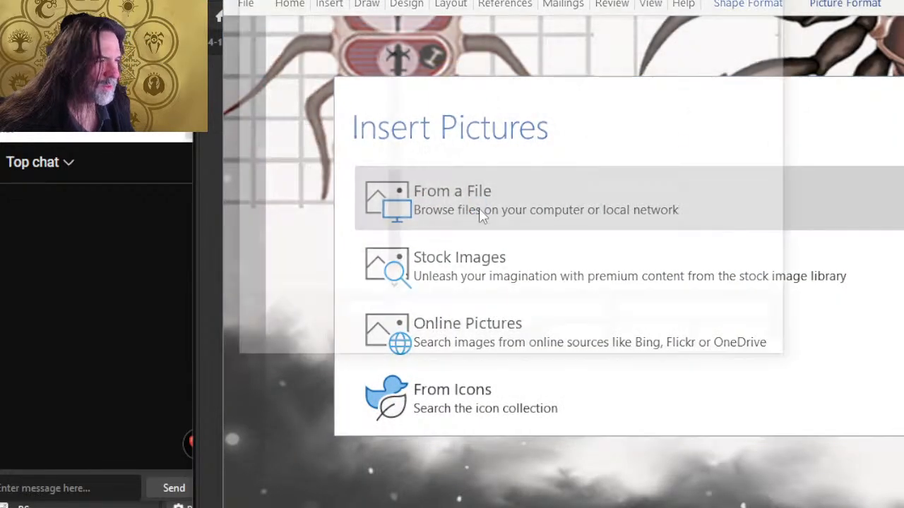
double_click(525, 137)
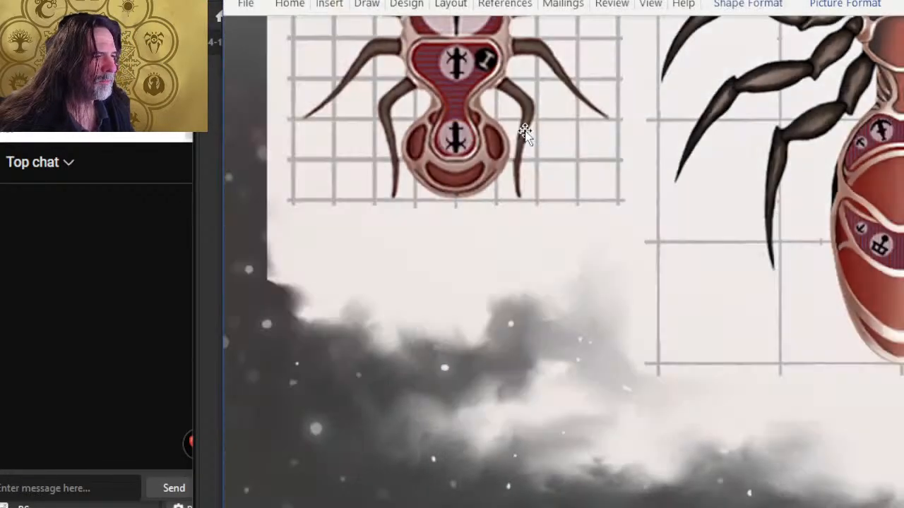
drag(459, 362, 470, 338)
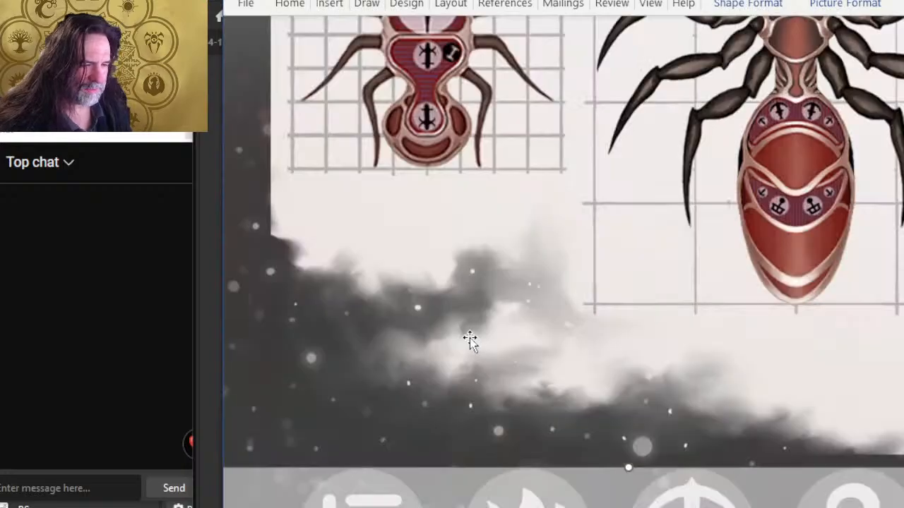
scroll(469, 335, down, 2)
scroll(595, 255, down, 5)
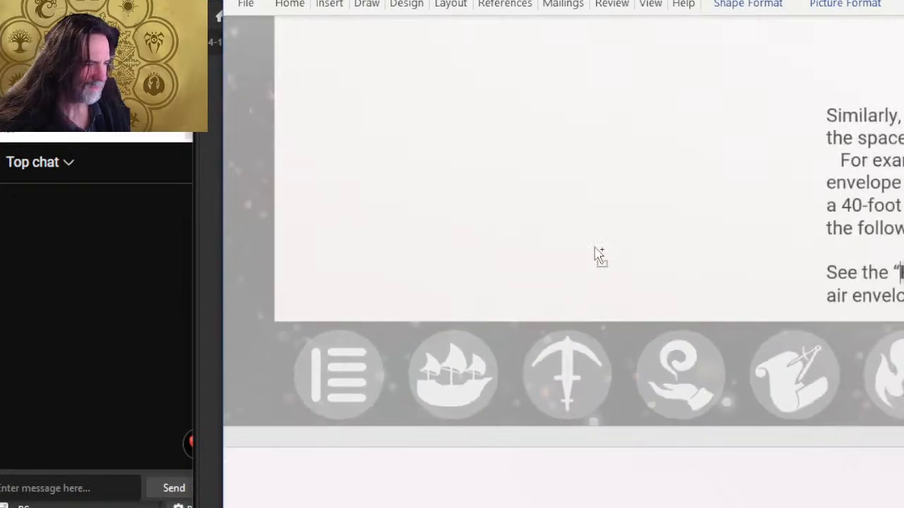
scroll(520, 210, down, 3)
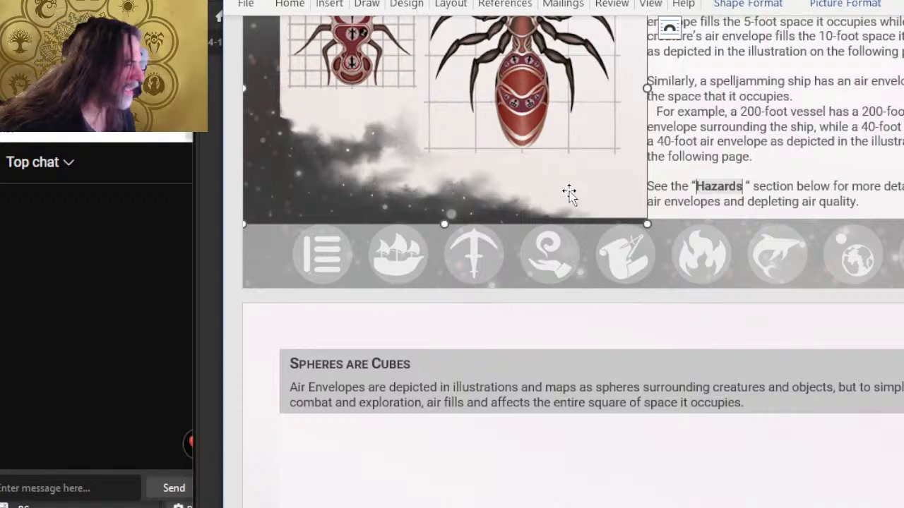
Step: Set up a PDF export of the document into interior pages > DONE > EQUIPMENT AND SHIPS, reusing the file name 7
click(248, 5)
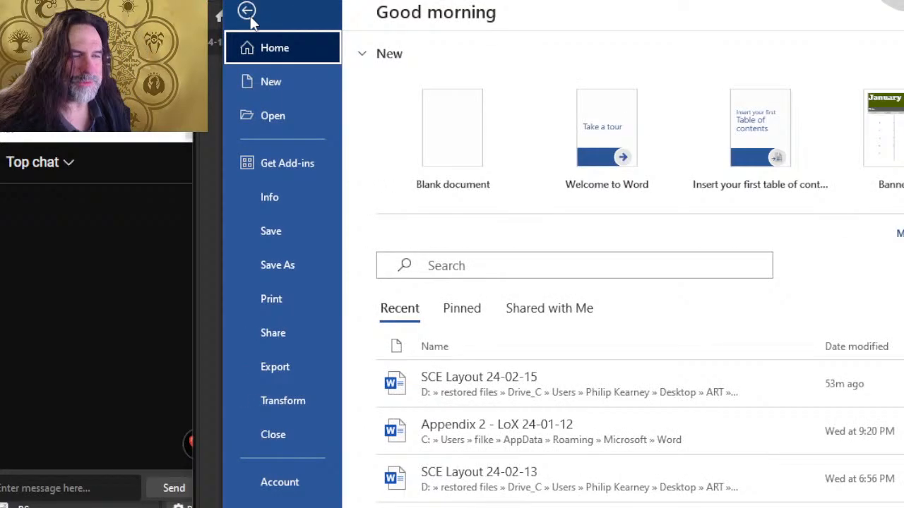
click(285, 368)
click(708, 207)
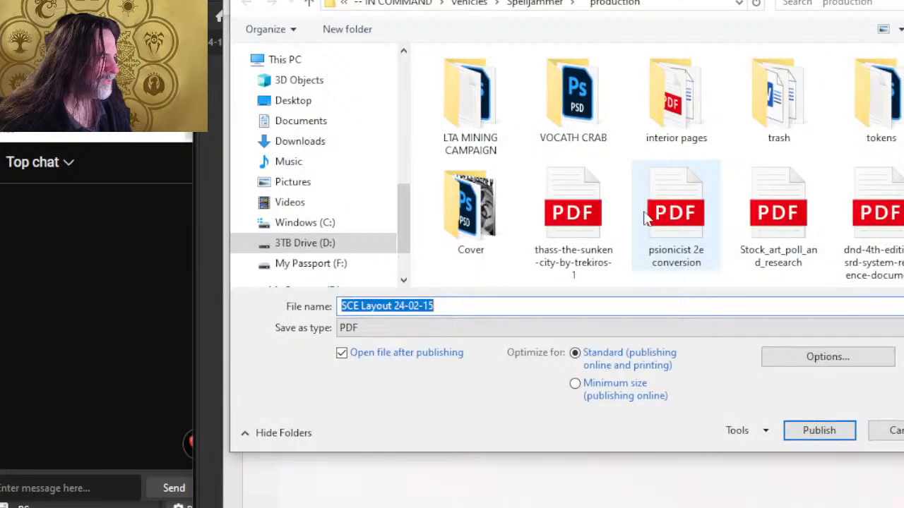
double_click(666, 146)
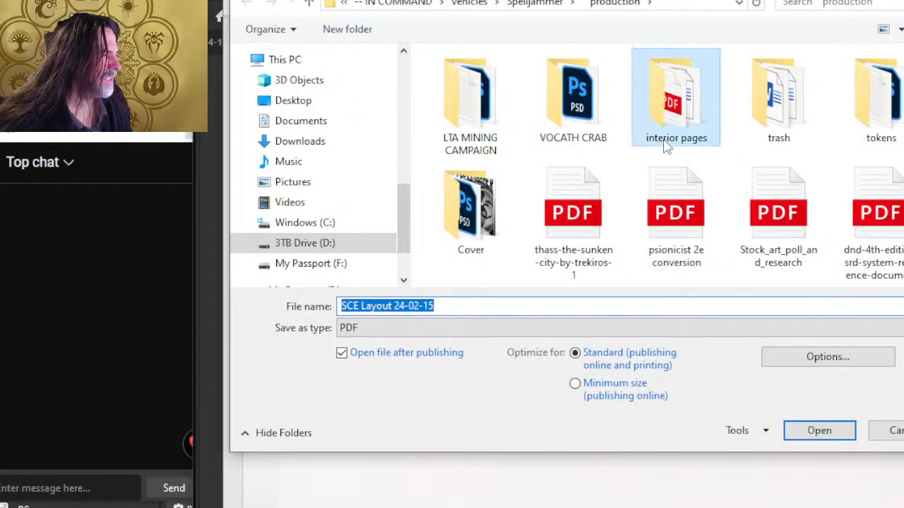
double_click(470, 113)
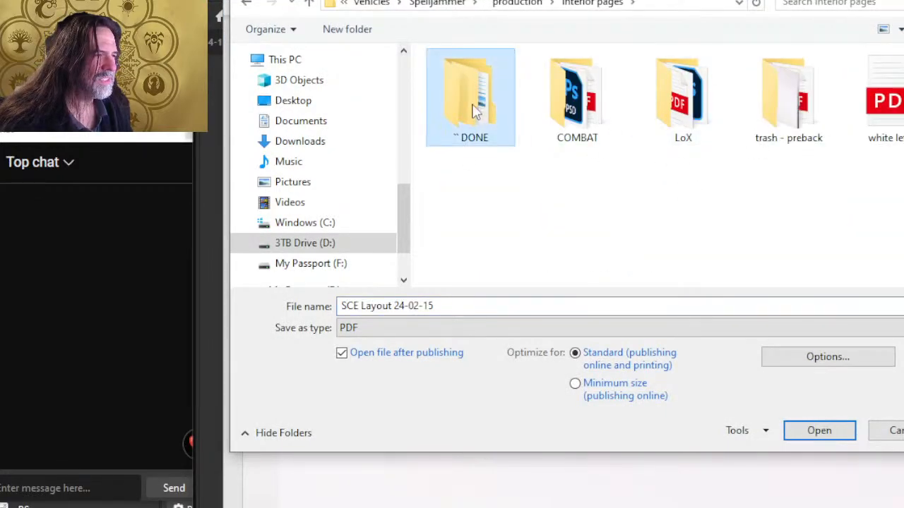
double_click(487, 119)
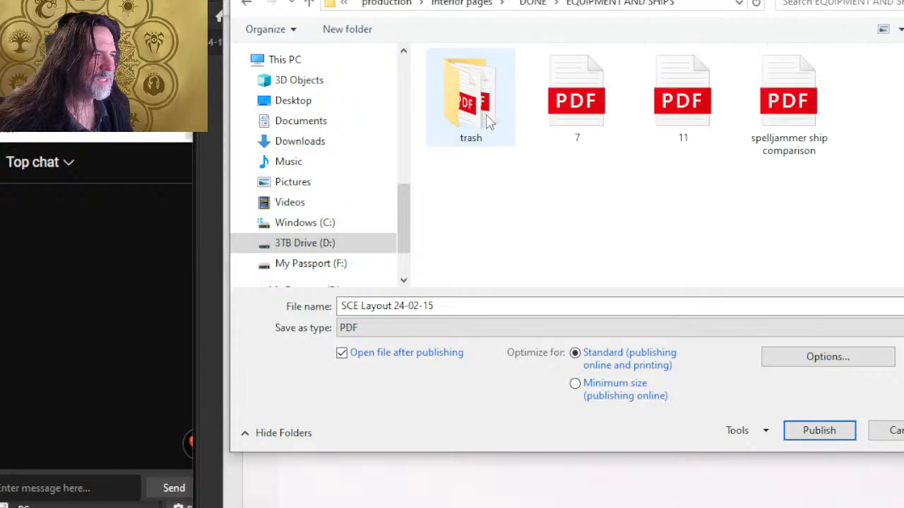
click(577, 126)
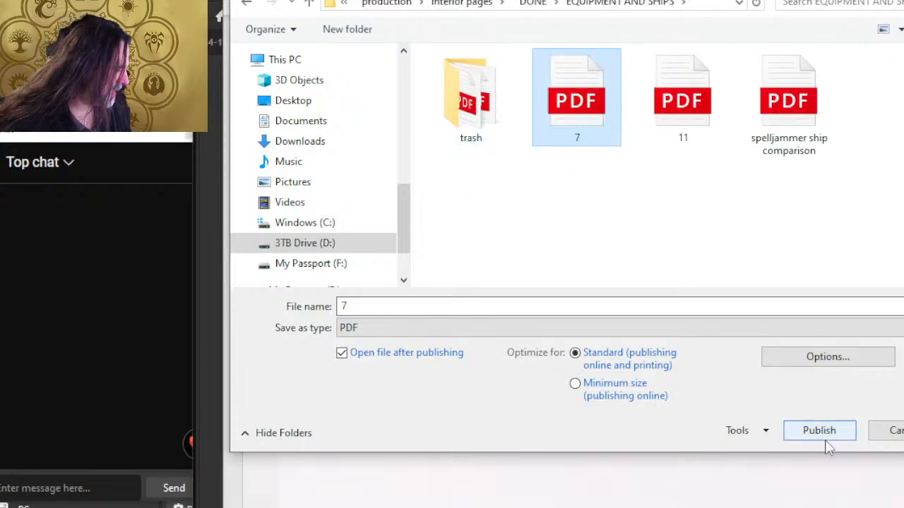
Step: Publish only the current page as a plain document without document properties or structure tags, replacing the existing 7.pdf
click(827, 358)
click(530, 86)
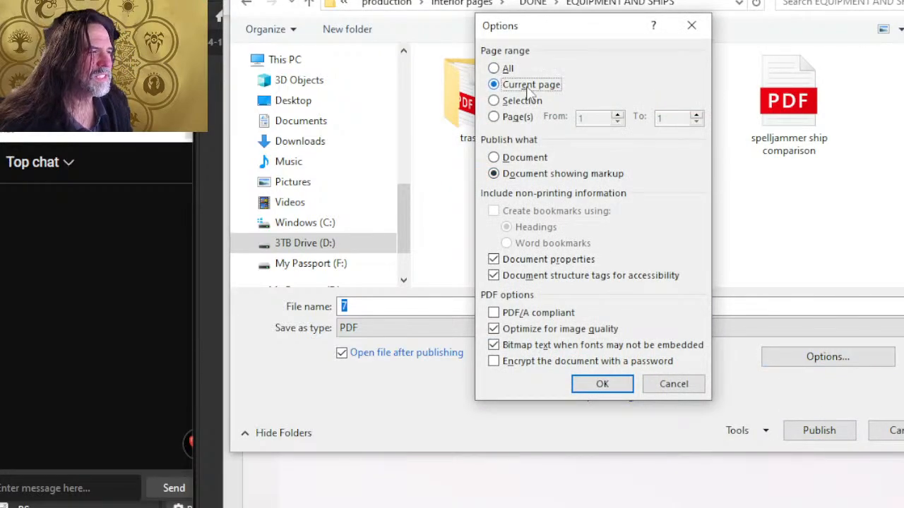
click(526, 160)
click(513, 259)
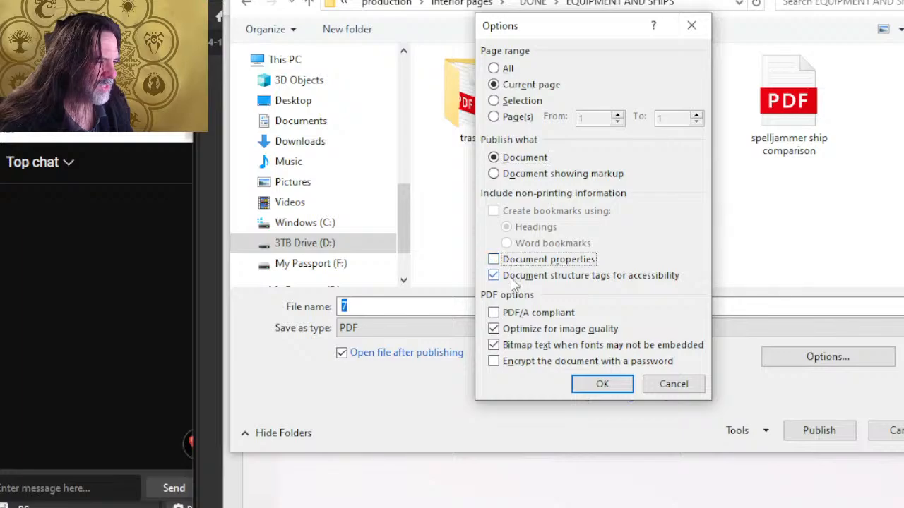
click(513, 275)
click(601, 383)
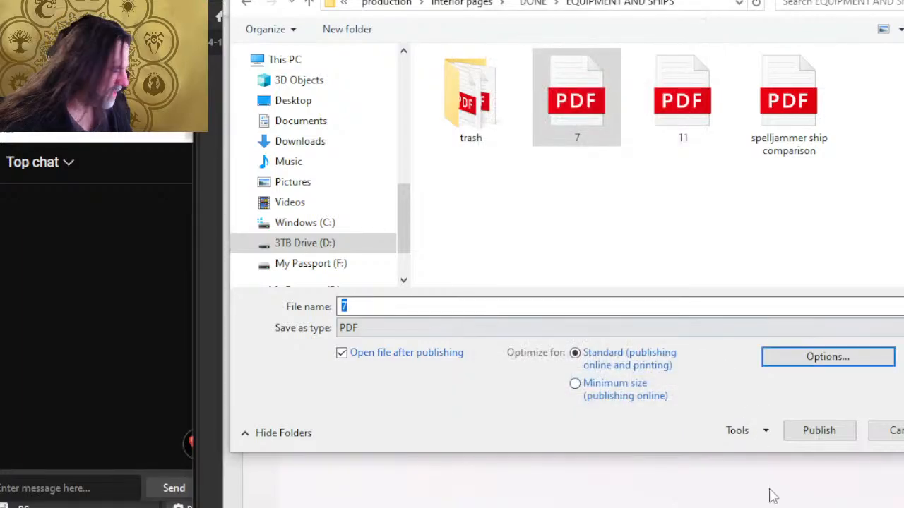
click(821, 434)
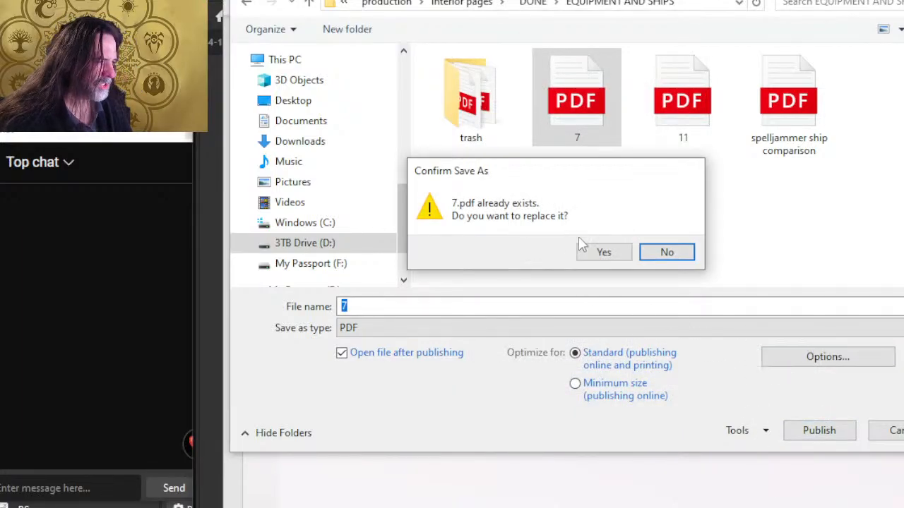
click(599, 256)
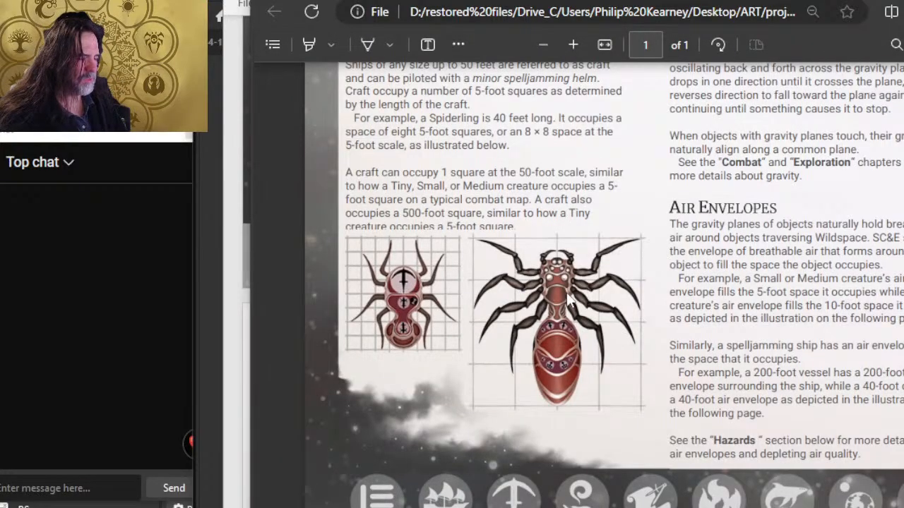
Step: Examine the exported PDF page, checking the spider artwork and how the dark clouds blend into the icon row
scroll(546, 327, down, 3)
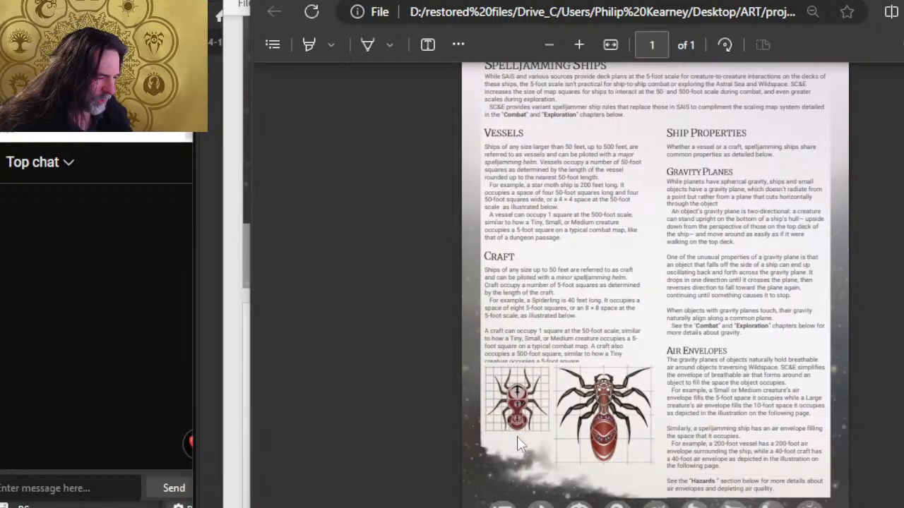
scroll(517, 436, up, 5)
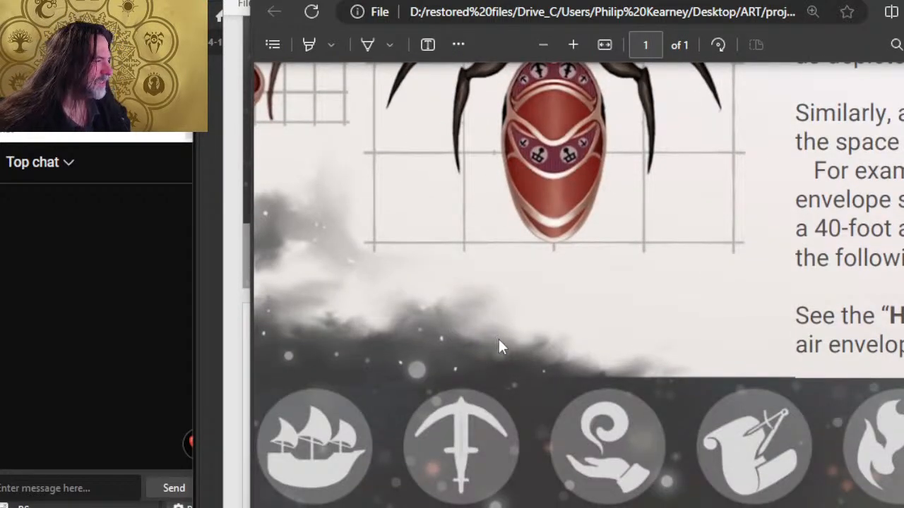
scroll(578, 286, left, 5)
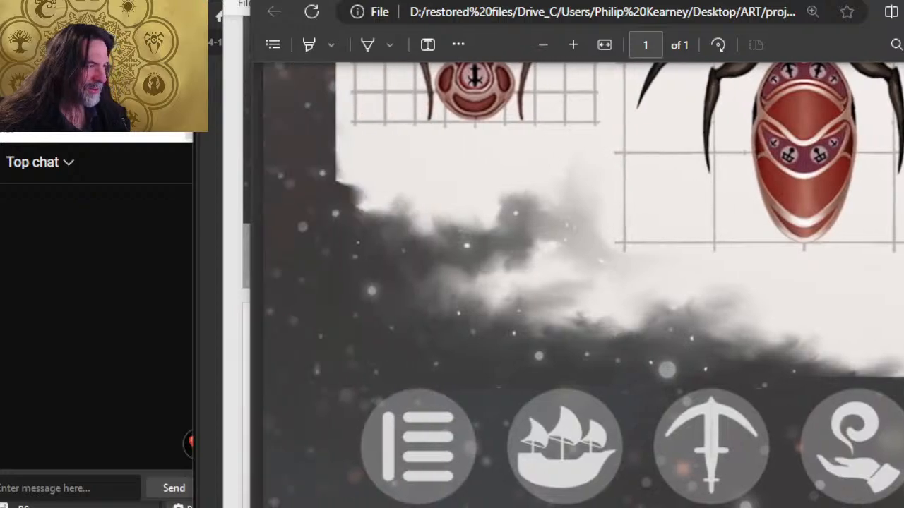
scroll(390, 317, up, 3)
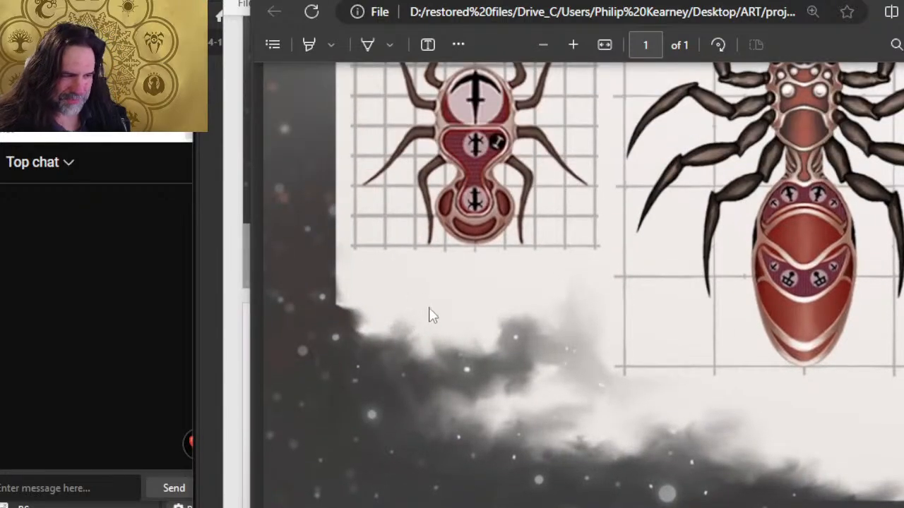
scroll(433, 312, up, 3)
scroll(399, 346, down, 6)
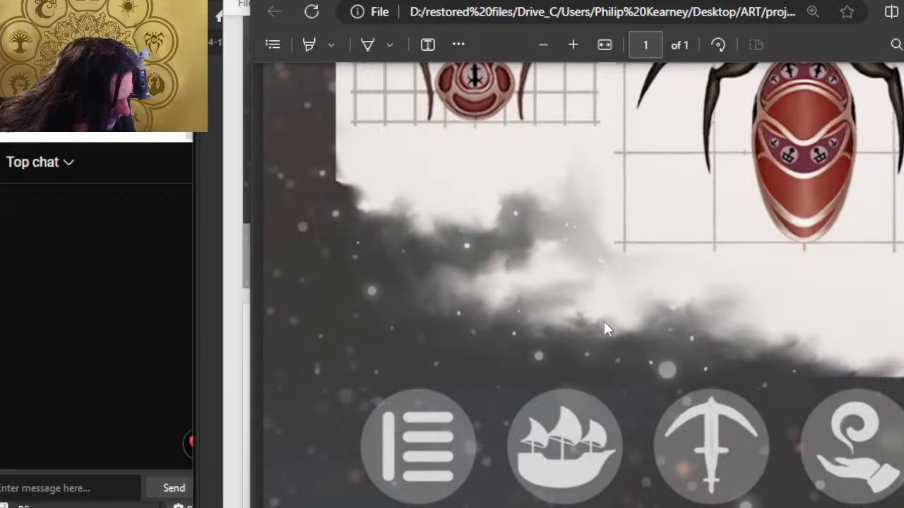
scroll(603, 321, down, 3)
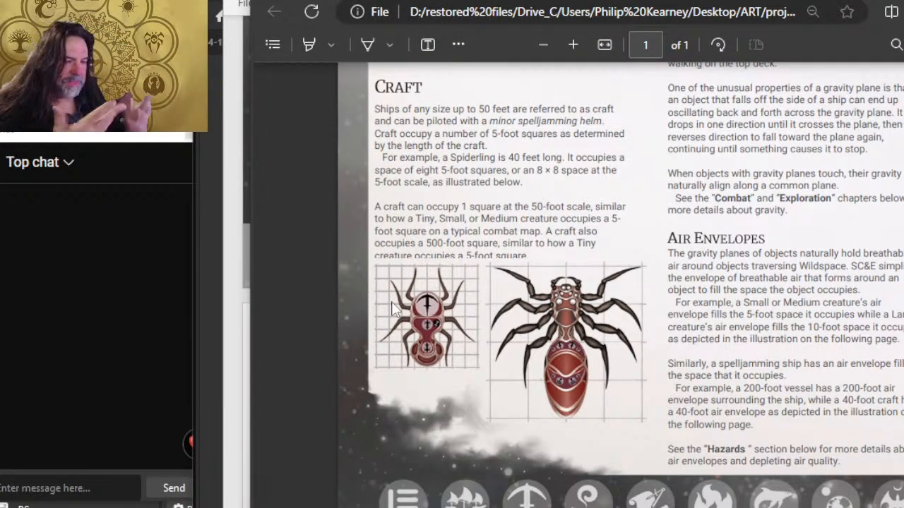
scroll(485, 466, up, 3)
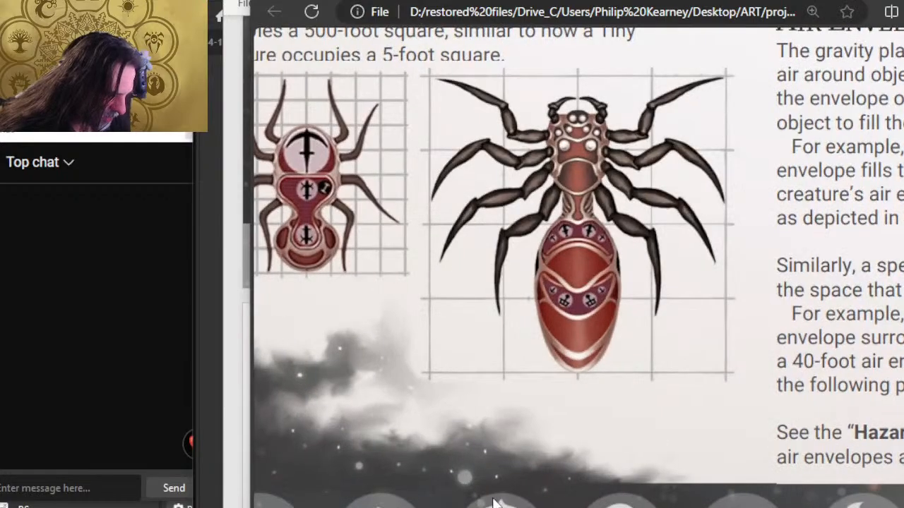
Step: Switch to Photoshop and close p7 left bottom corner.png
key(alt+Tab)
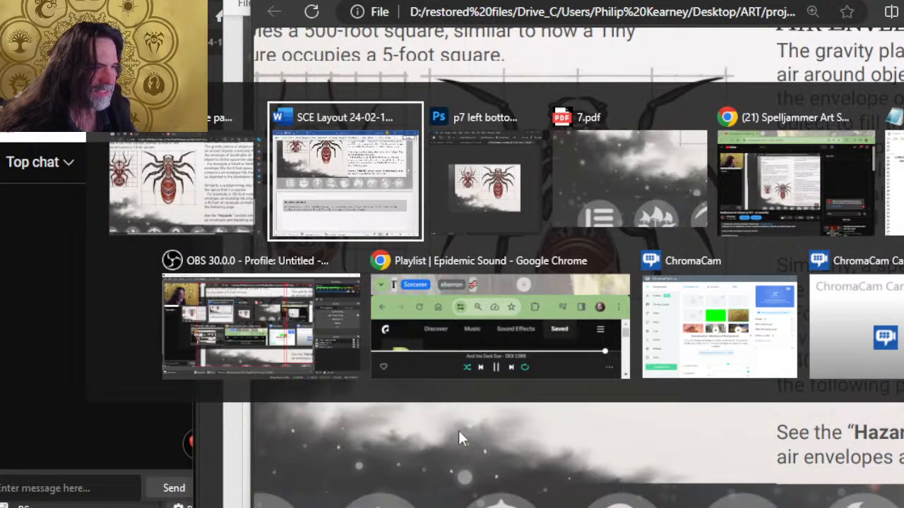
key(Tab)
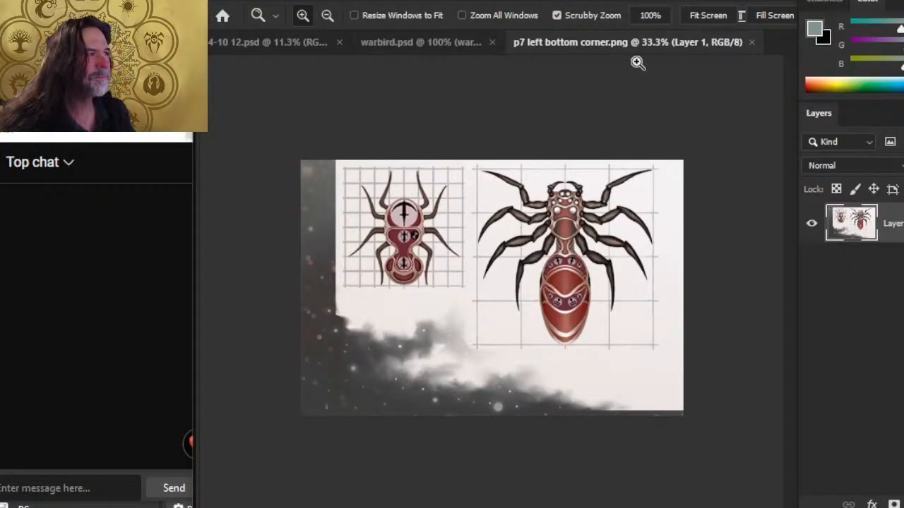
click(752, 42)
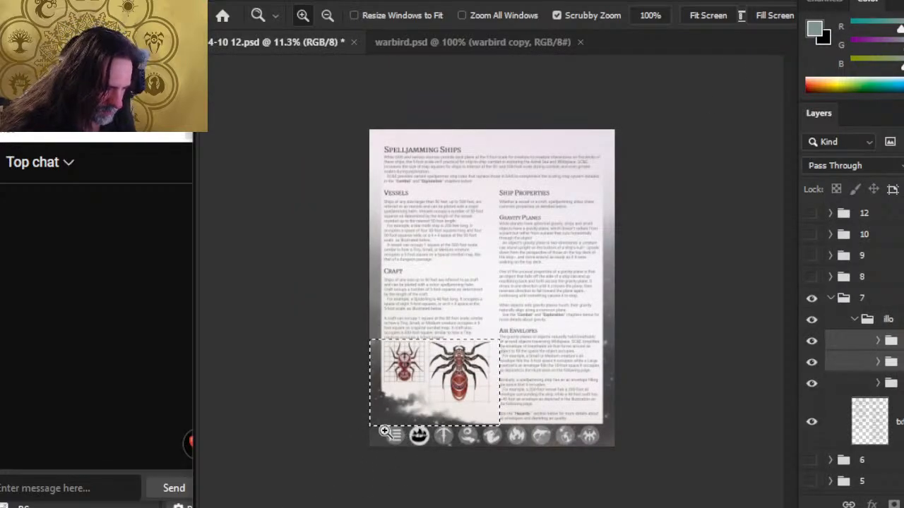
Step: Toggle the cloud group's visibility repeatedly to compare page 7's bottom-left corner with and without it above the icon row
drag(383, 430, 497, 427)
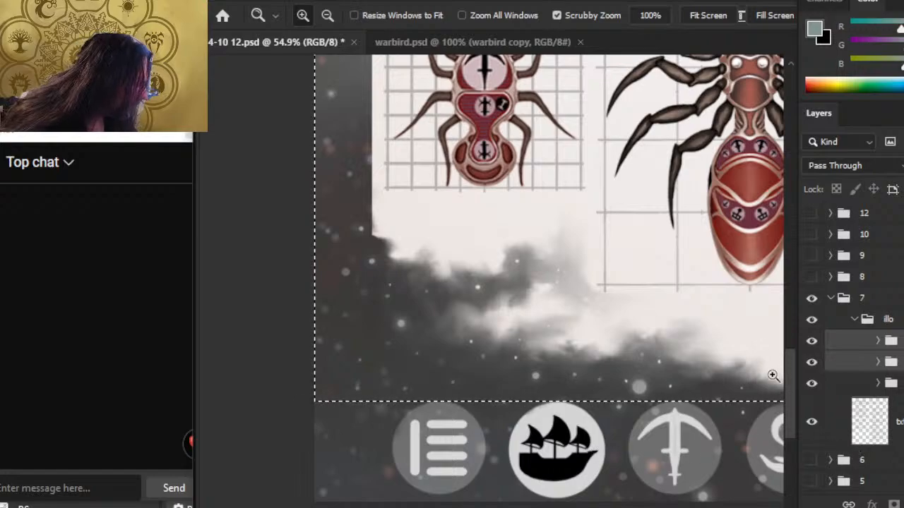
scroll(863, 348, down, 1)
scroll(879, 375, up, 1)
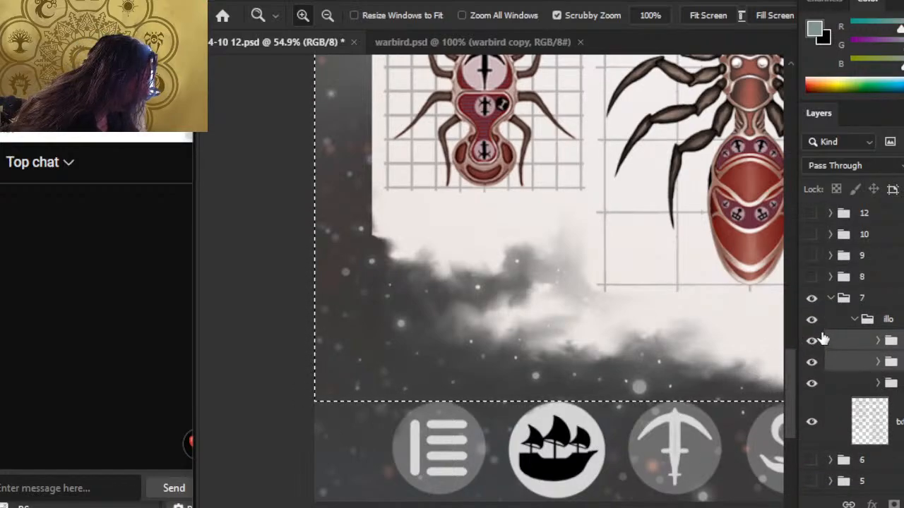
click(811, 384)
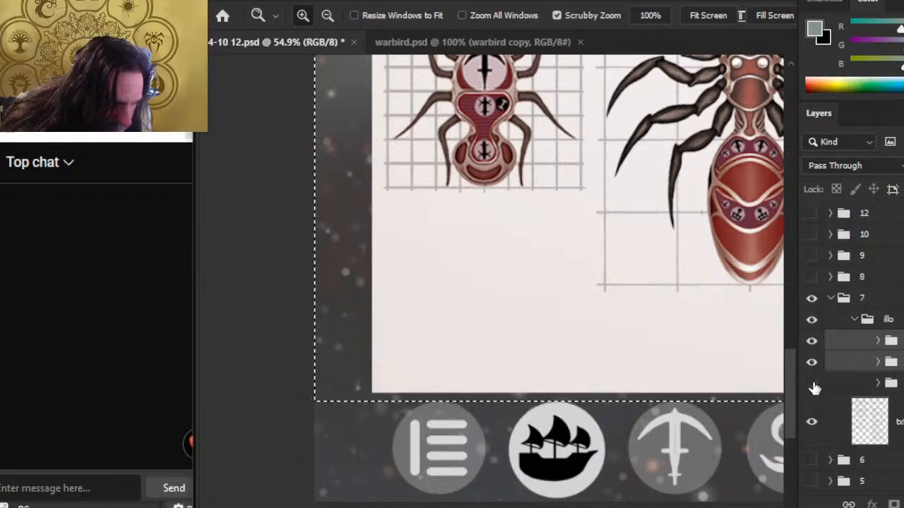
click(812, 384)
click(812, 384)
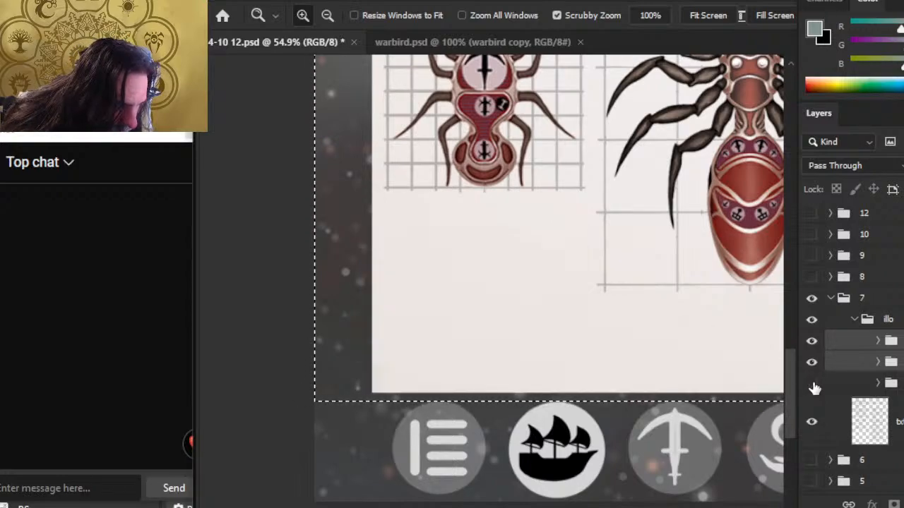
click(812, 384)
click(812, 384)
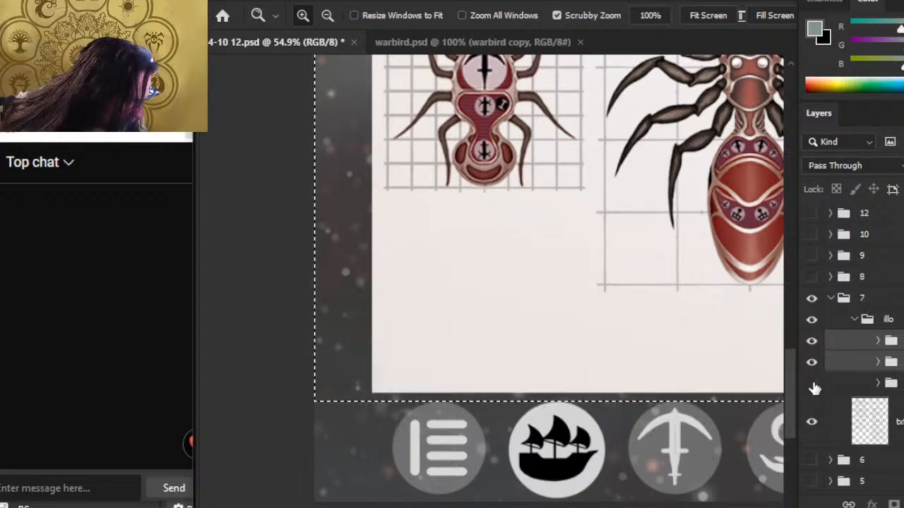
click(812, 384)
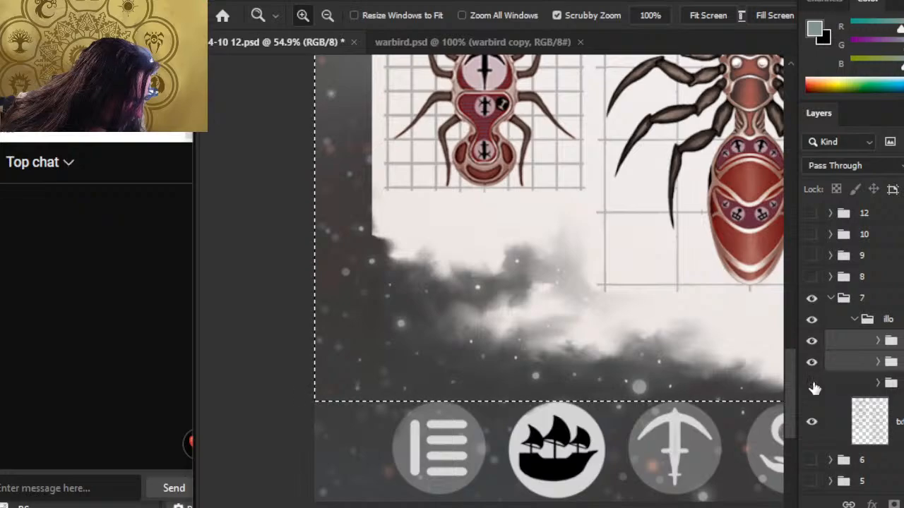
click(812, 384)
click(812, 384)
click(813, 385)
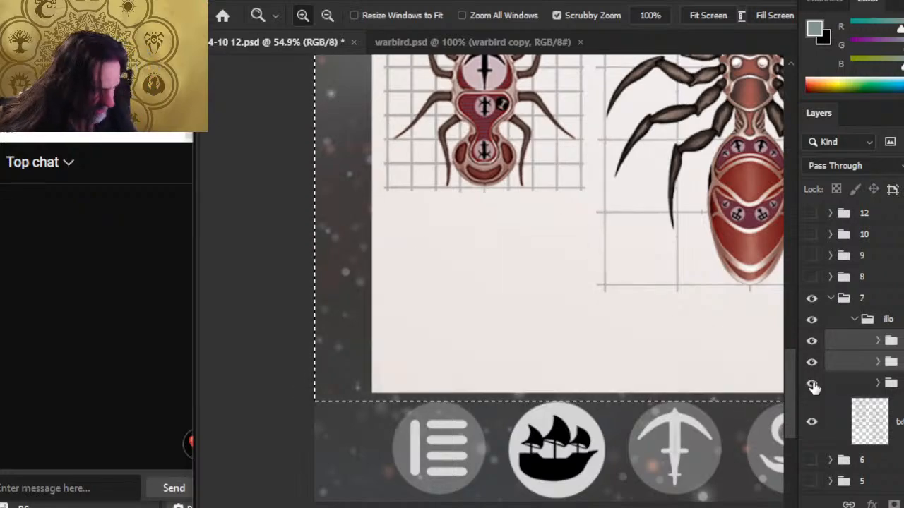
click(813, 385)
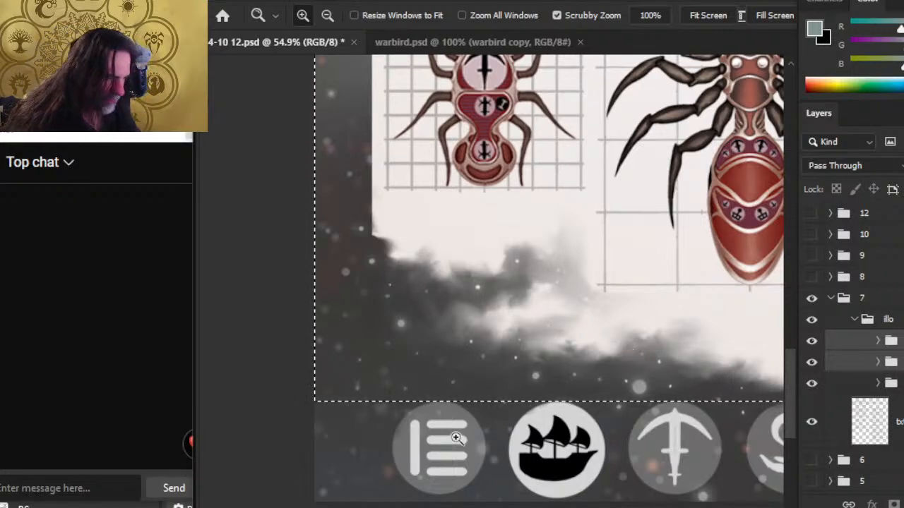
Step: Clear the rectangular selection and add a layer mask to the cloud group in page 7's illo folder
key(l)
key(ctrl+d)
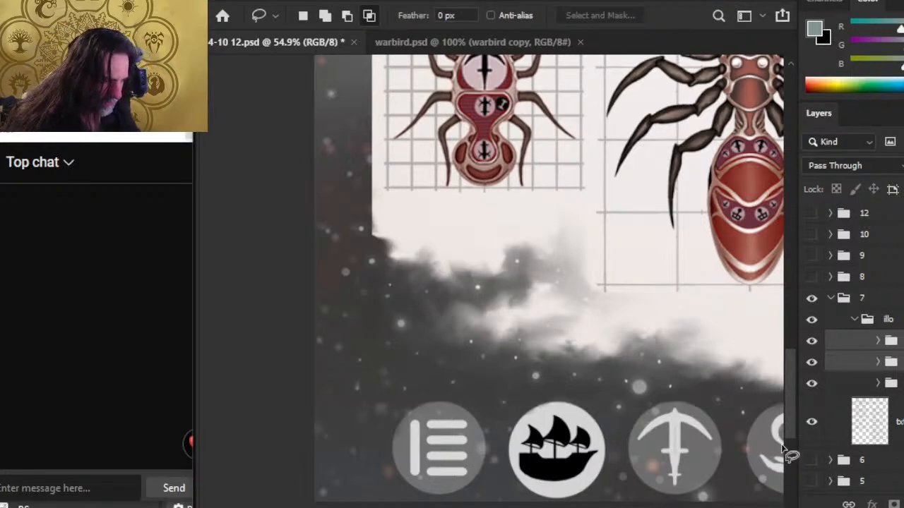
click(812, 383)
click(812, 385)
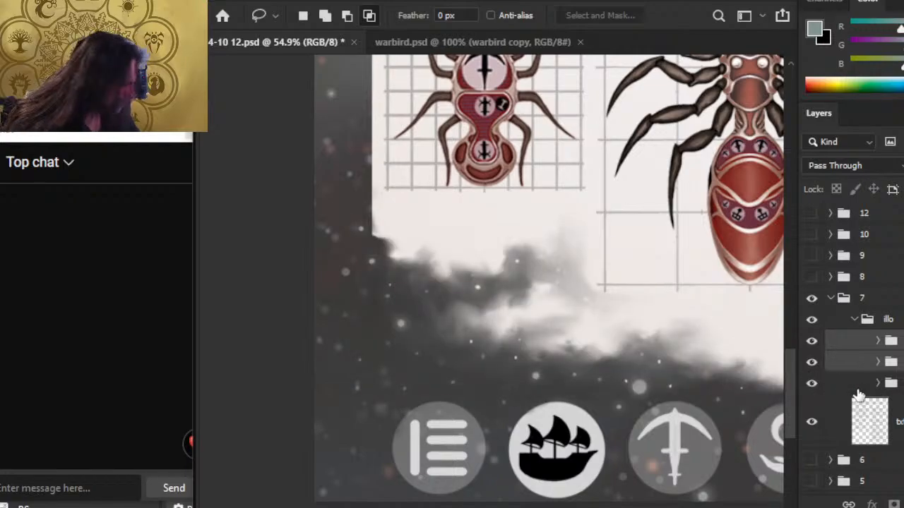
click(834, 388)
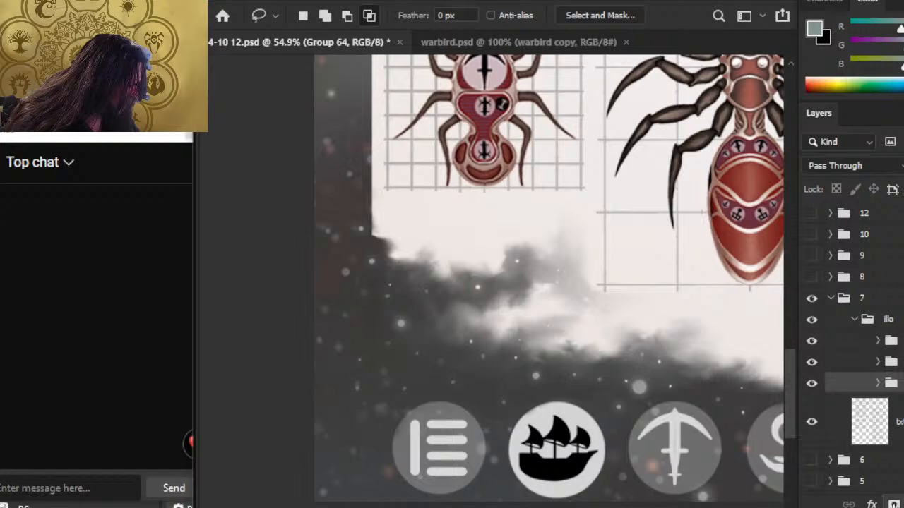
click(894, 504)
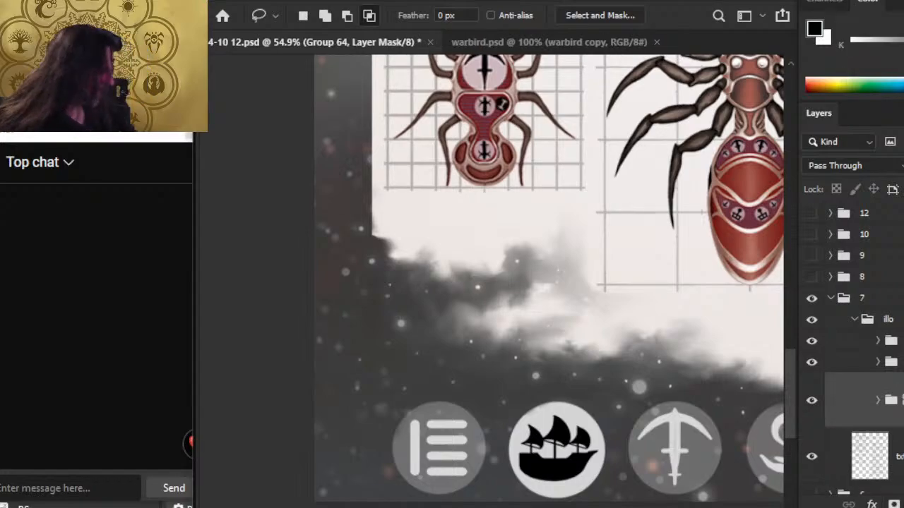
Step: Choose the Brush tool and enlarge its size to 50 for work on the cloud group's mask
key(b)
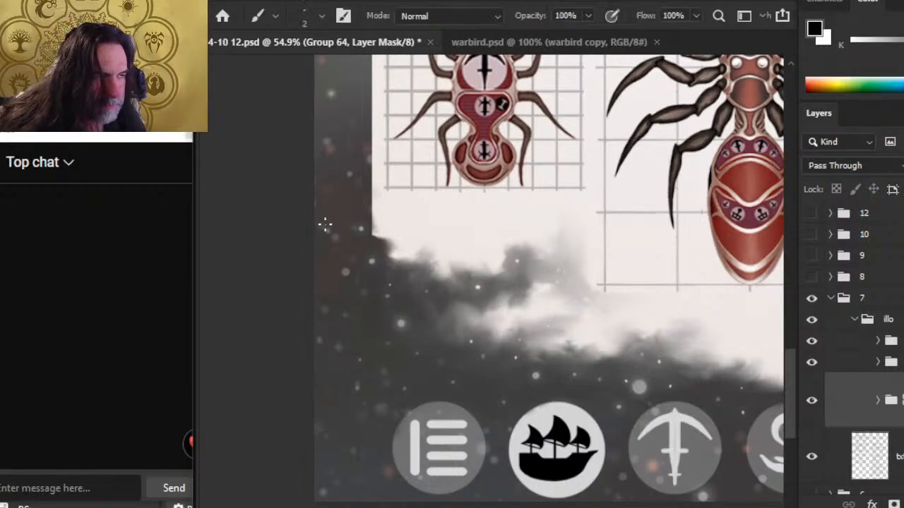
key(bracketright)
key(bracketright)
key(bracketright)
key(bracketright)
key(bracketright)
key(bracketright)
key(bracketright)
key(bracketright)
key(bracketright)
key(bracketright)
key(bracketright)
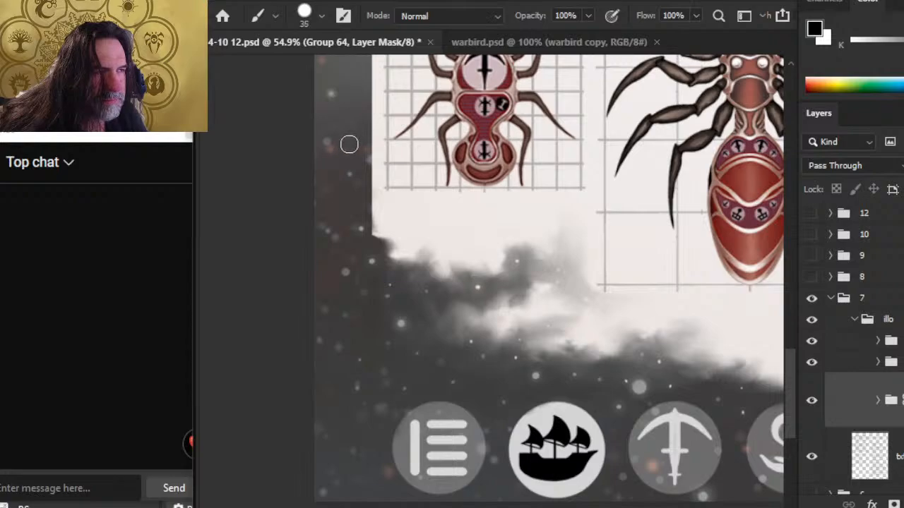
key(shift)
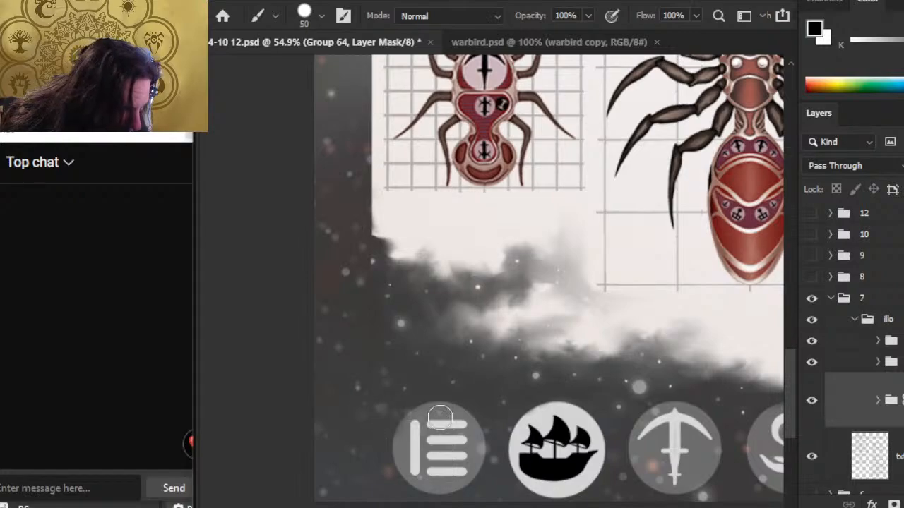
key(shift)
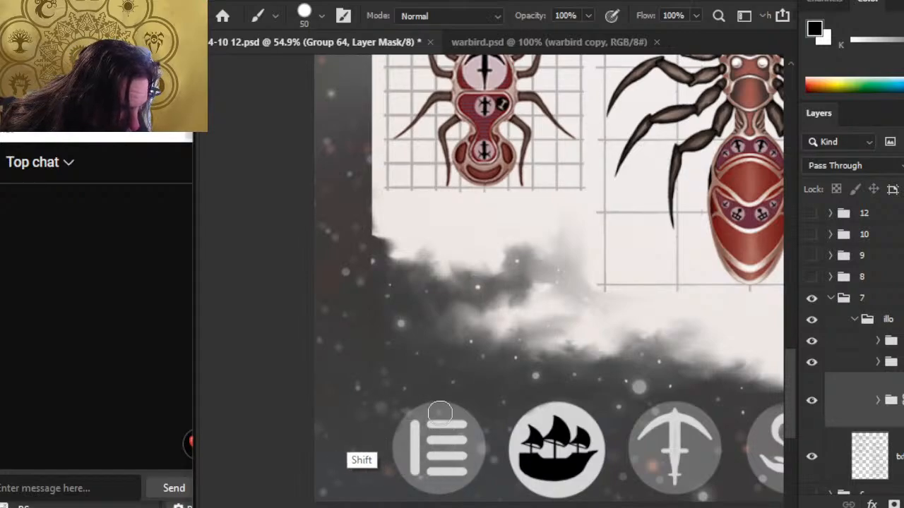
Step: Expand the cloud group in page 7's illo folder and select its lowest layer, toggling its visibility to identify it
scroll(439, 413, right, 6)
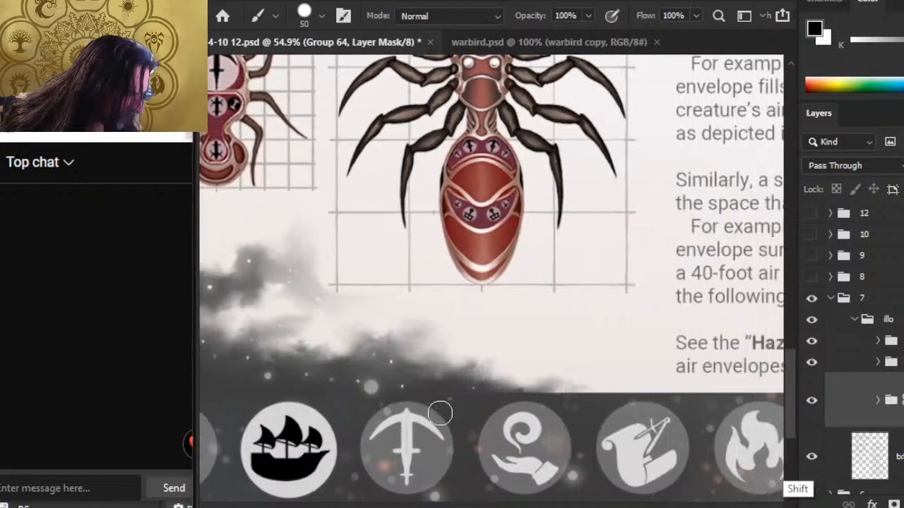
scroll(360, 410, left, 5)
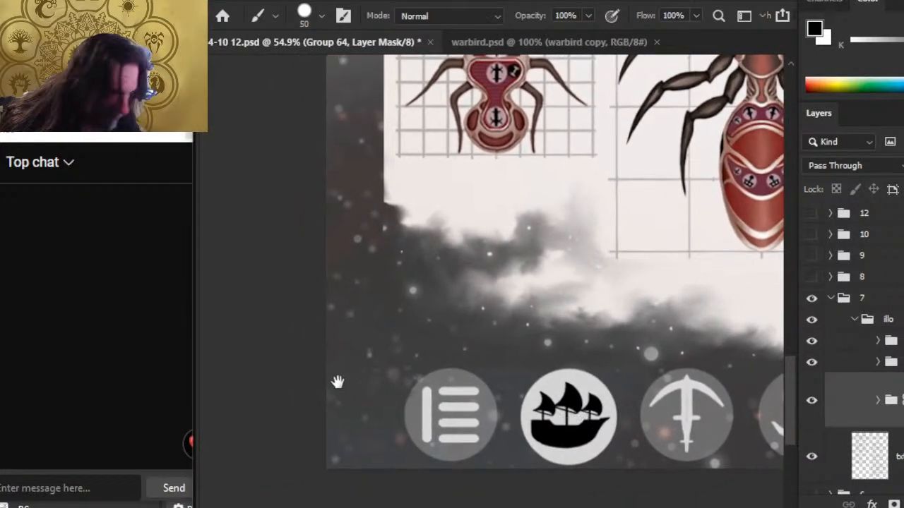
key(z)
drag(375, 371, 380, 449)
key(r)
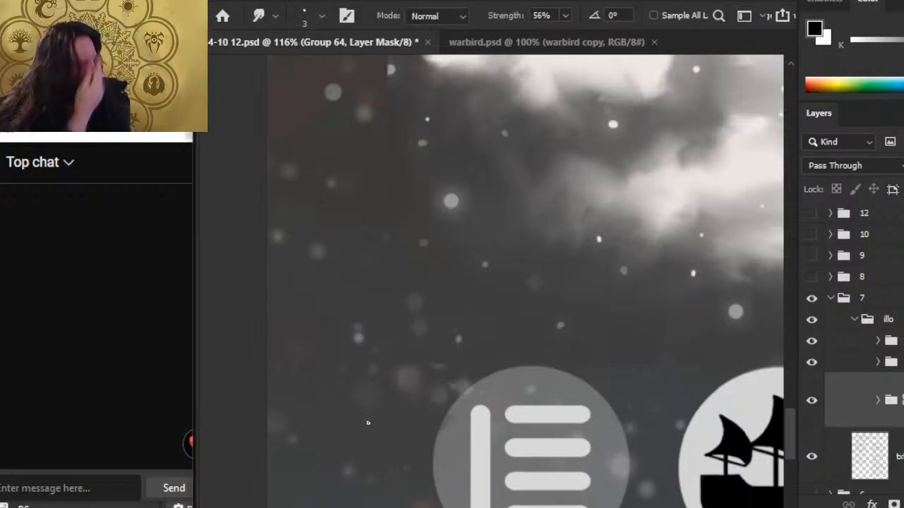
click(877, 399)
scroll(855, 339, down, 6)
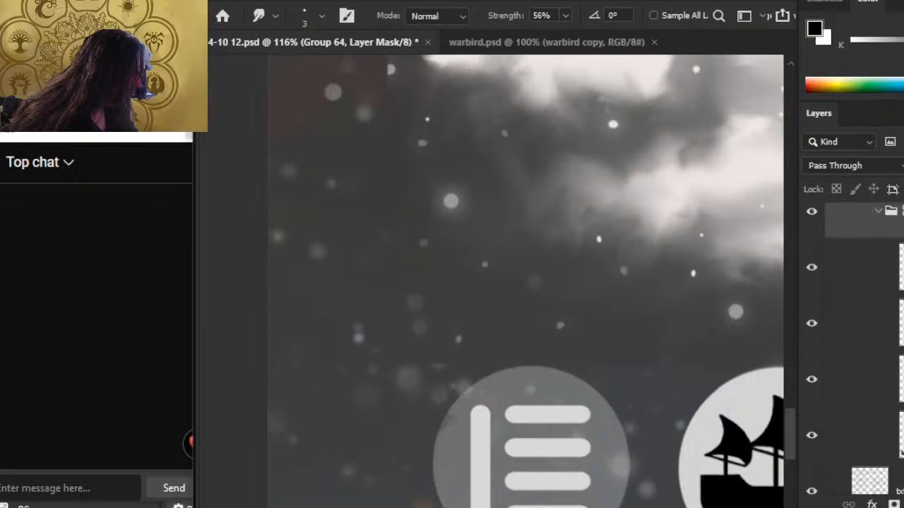
click(816, 390)
click(825, 396)
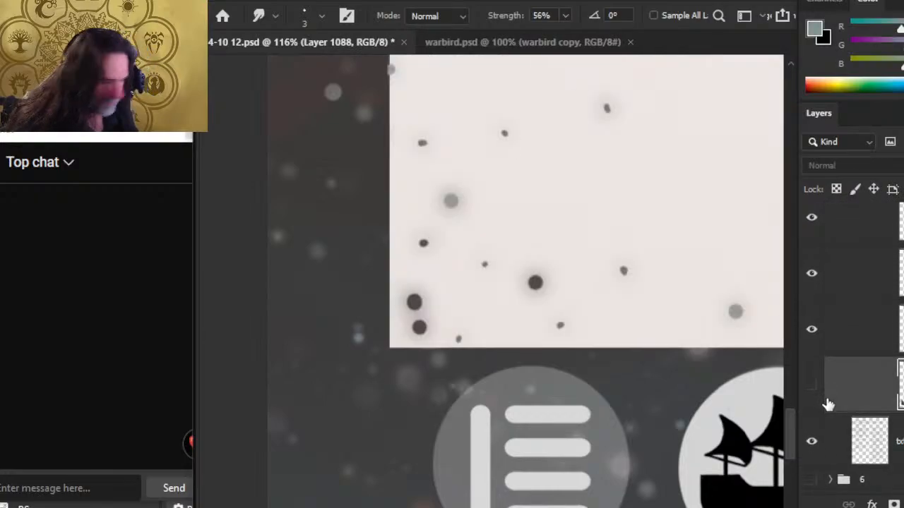
click(812, 385)
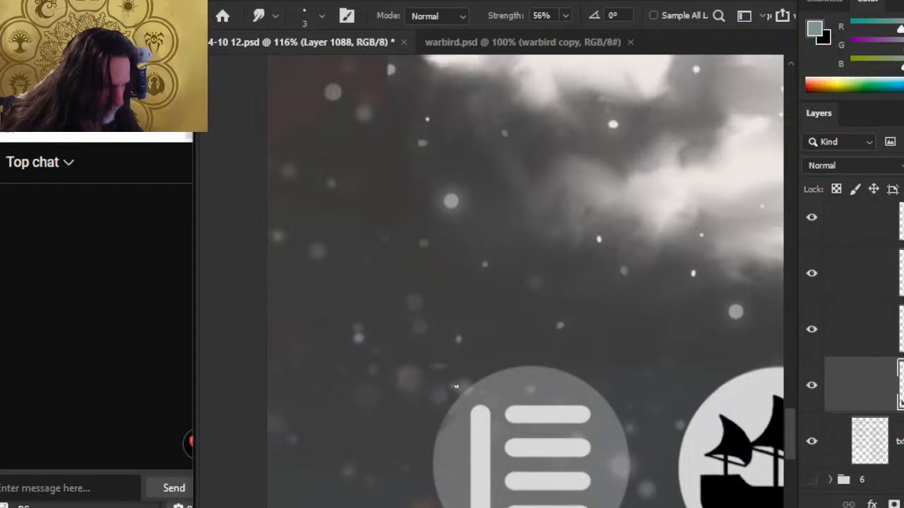
Step: Enlarge the Smudge tool to size 10 and soften the dark cloud layer's lower edge beside the list icon
key(bracketright)
key(bracketright)
key(bracketright)
key(bracketright)
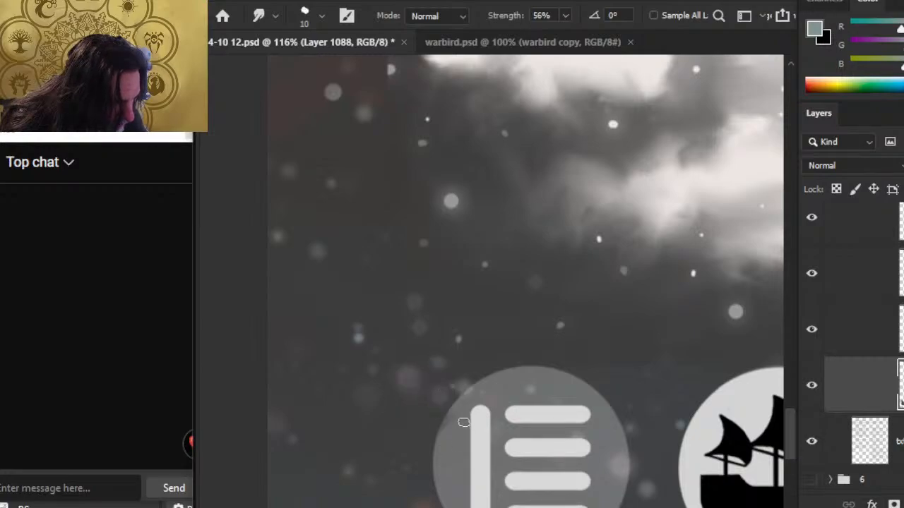
key(e)
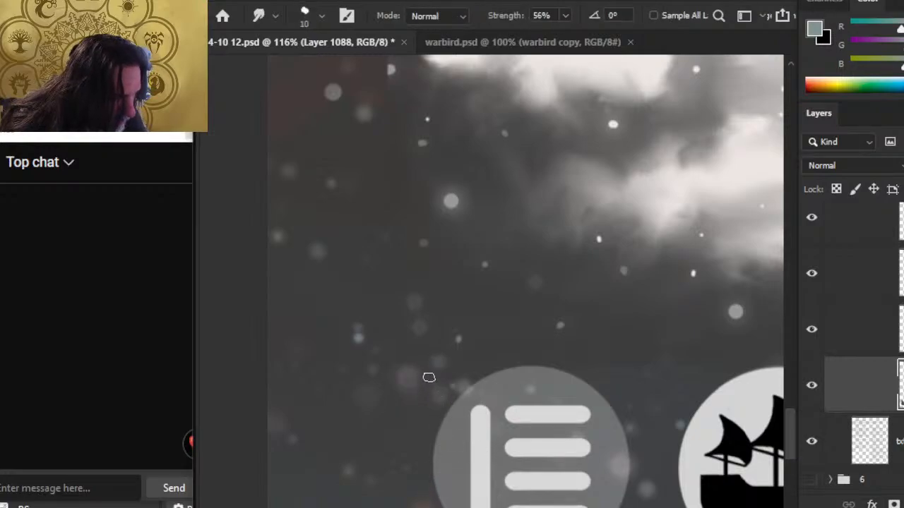
mouse_move(353, 317)
mouse_down()
mouse_move(389, 365)
mouse_move(412, 422)
mouse_up()
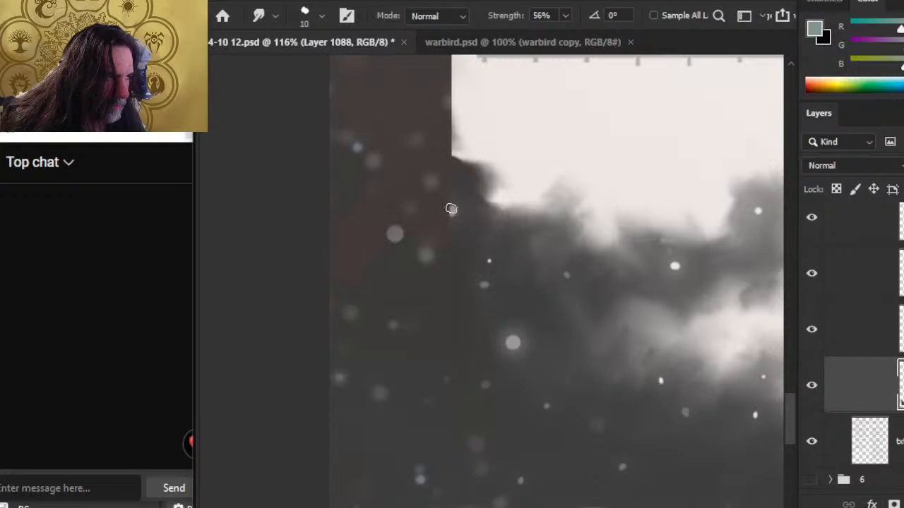
key(e)
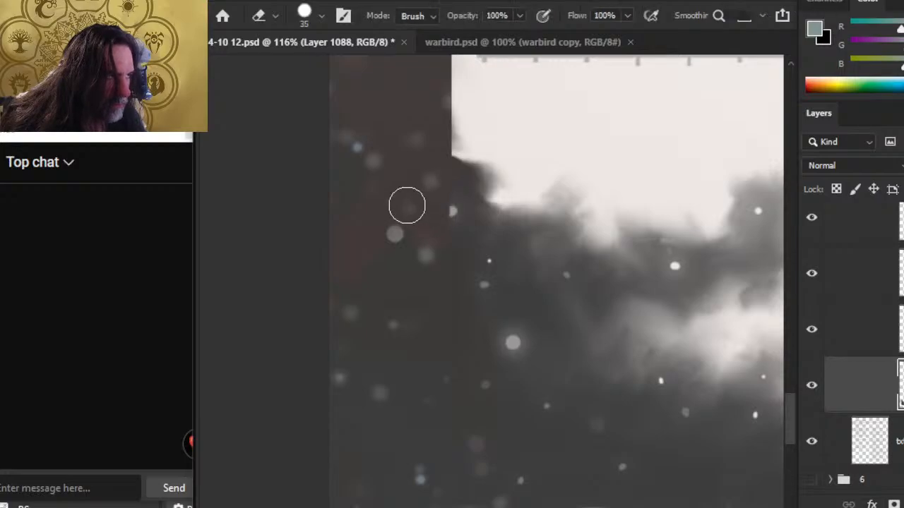
drag(440, 177, 438, 184)
key(ctrl+z)
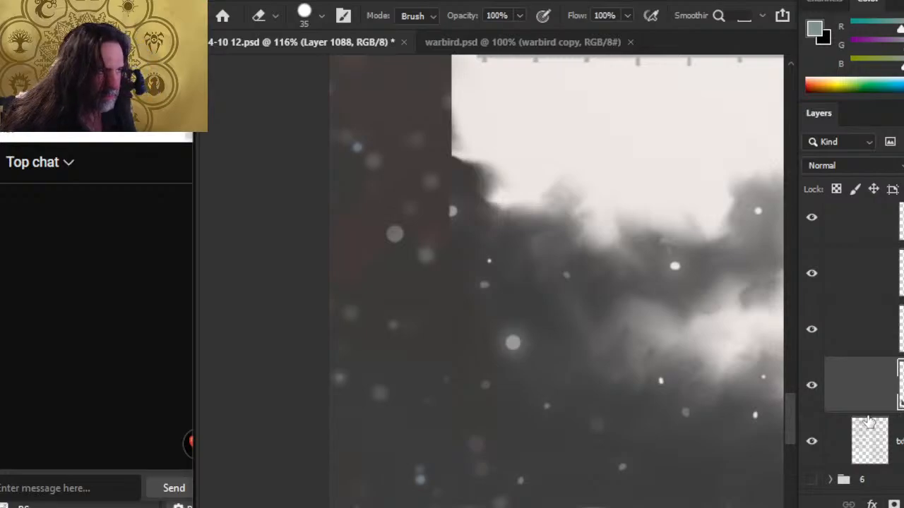
Step: Select the cloud group's mask and erase along the seam at the page's left border with the size 35 Eraser
scroll(864, 353, up, 3)
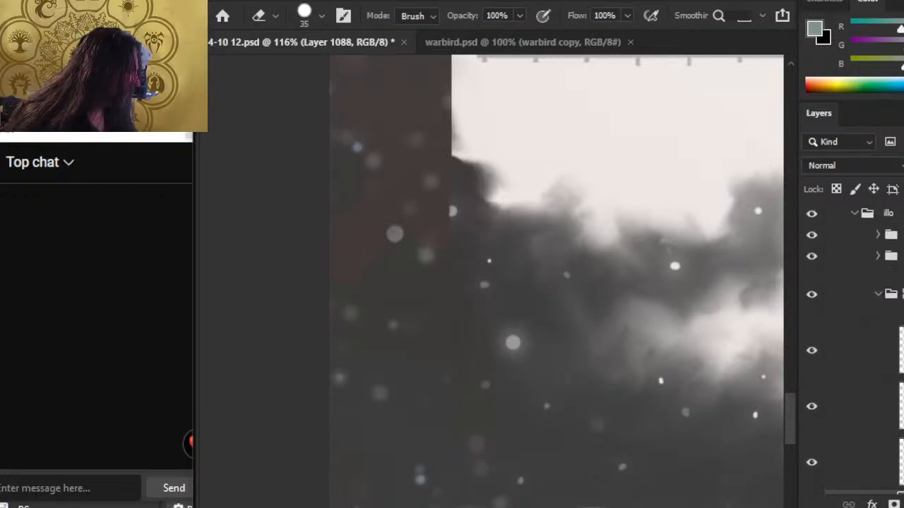
click(900, 294)
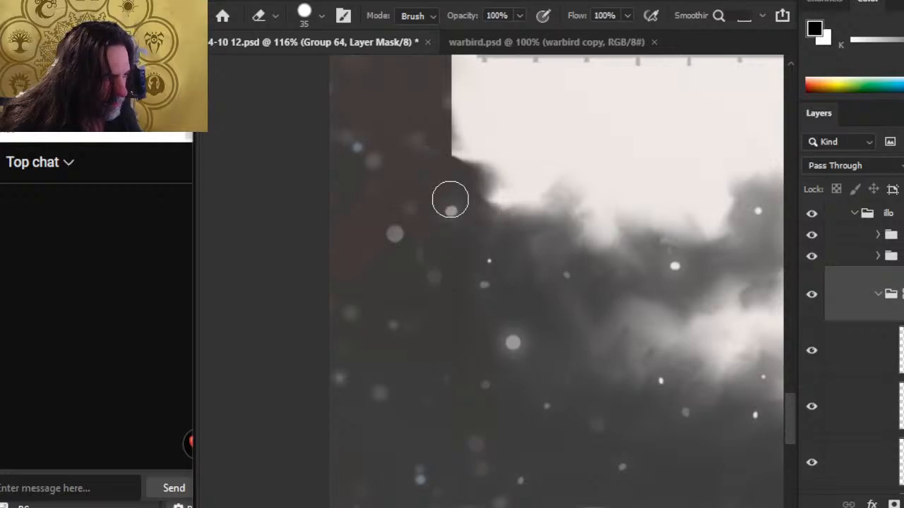
key(ctrl)
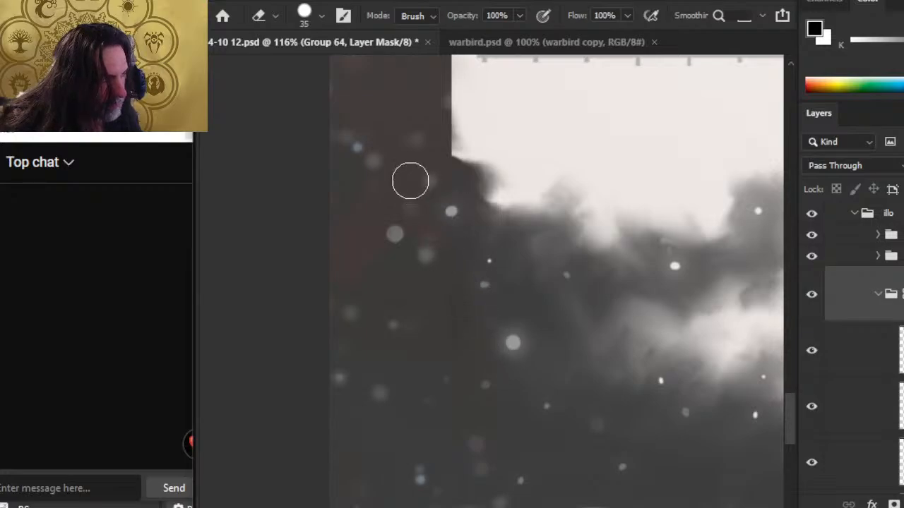
key(ctrl)
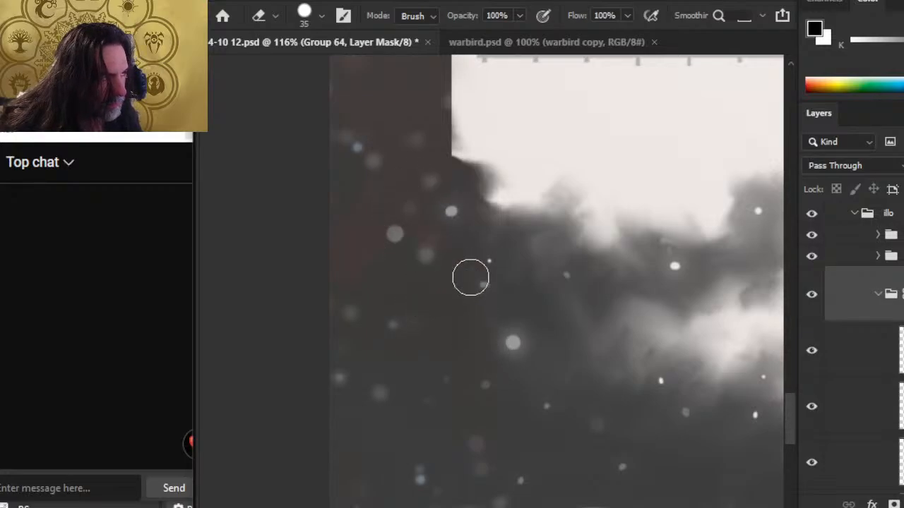
scroll(470, 277, down, 5)
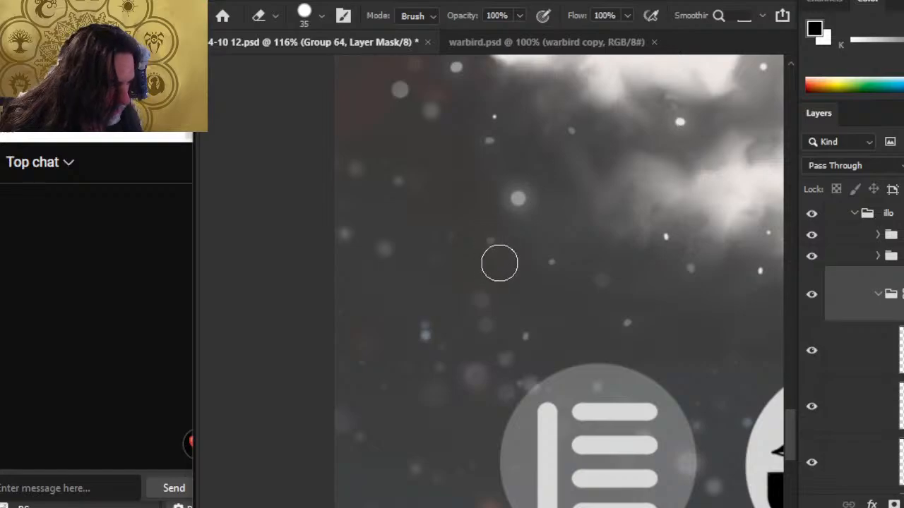
Step: Smudge the cloud group's mask along the seam above the list and ship icons to blend it into the icon row
key(space)
drag(601, 365, 603, 393)
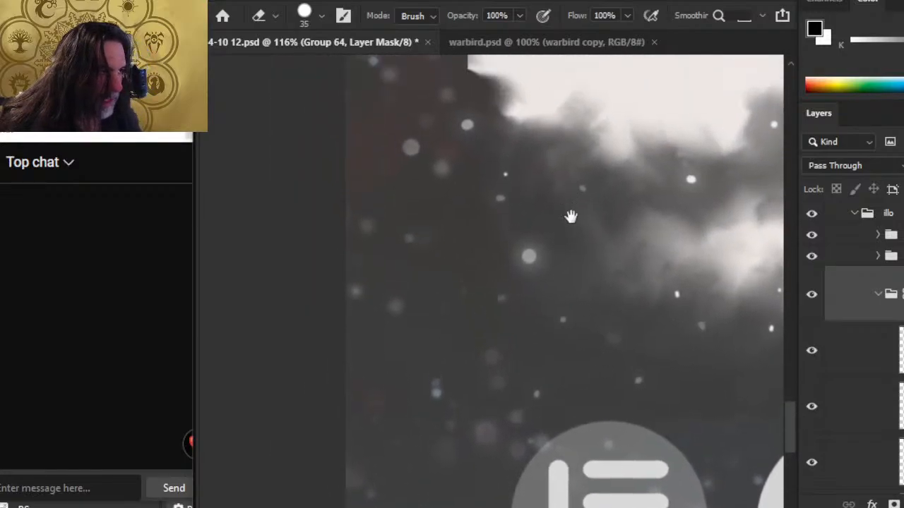
drag(570, 216, 425, 149)
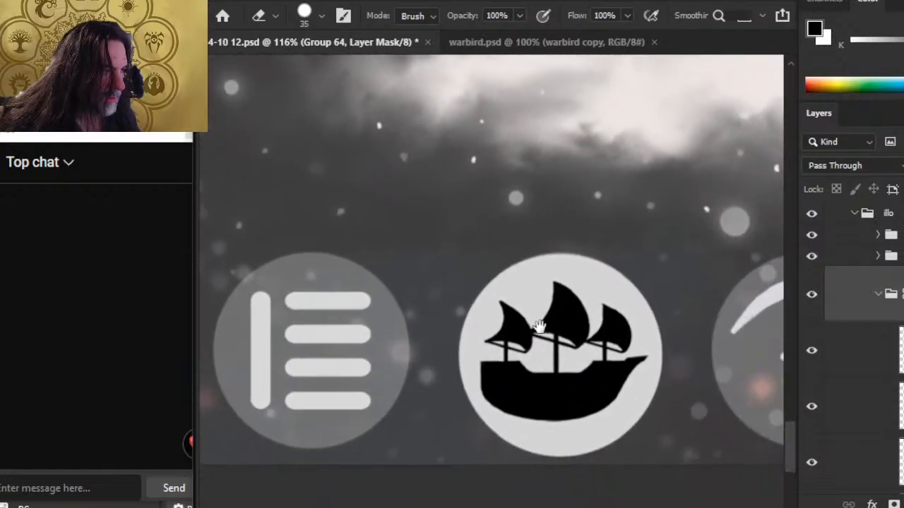
drag(539, 326, 571, 350)
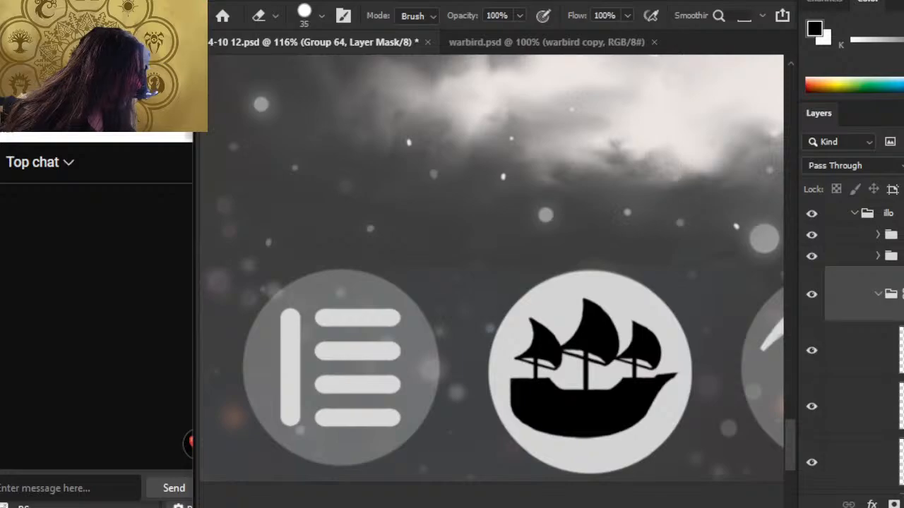
scroll(853, 349, down, 1)
scroll(853, 349, up, 1)
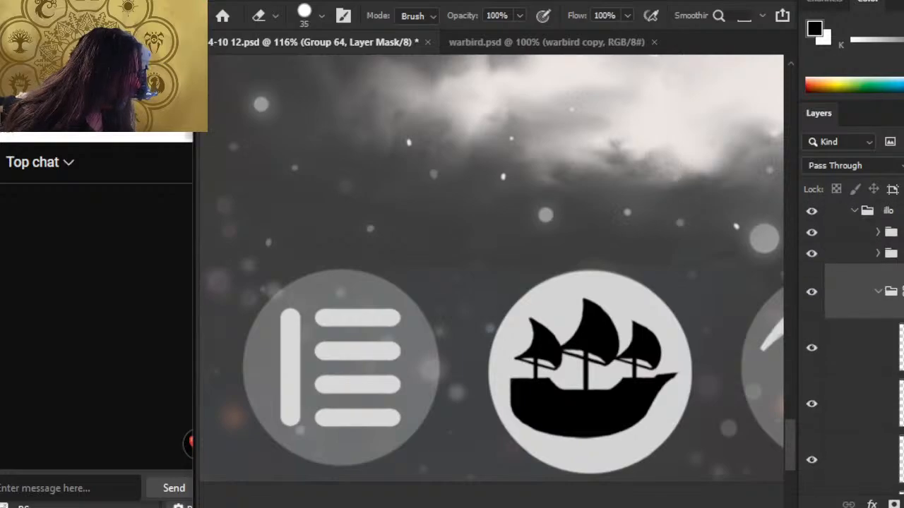
key(r)
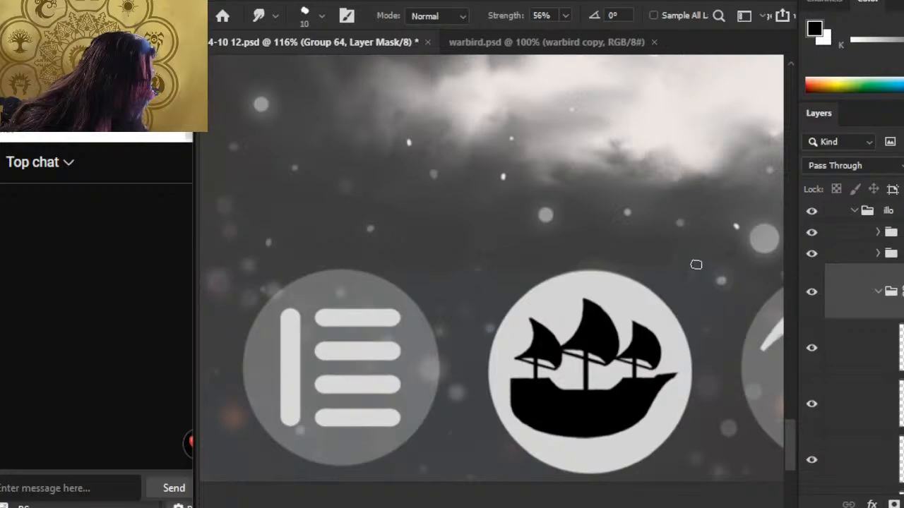
drag(746, 319, 647, 327)
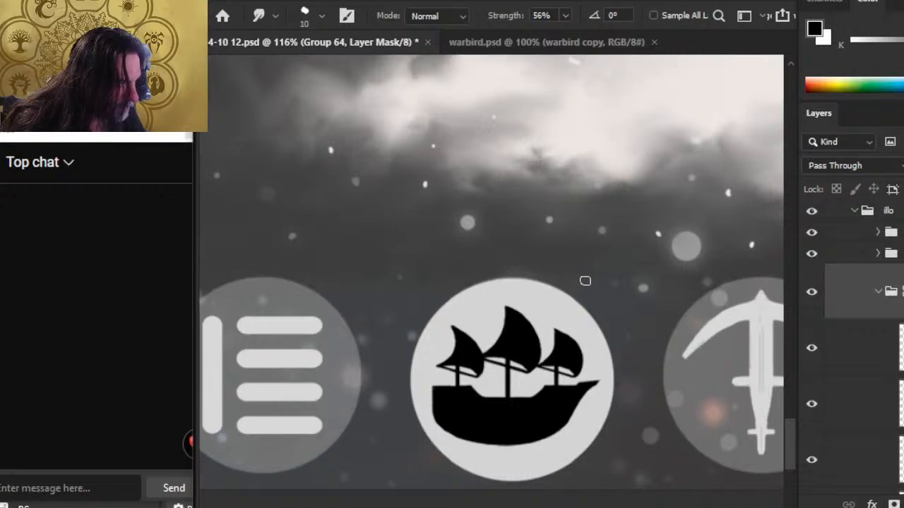
drag(666, 333, 574, 309)
drag(645, 322, 636, 333)
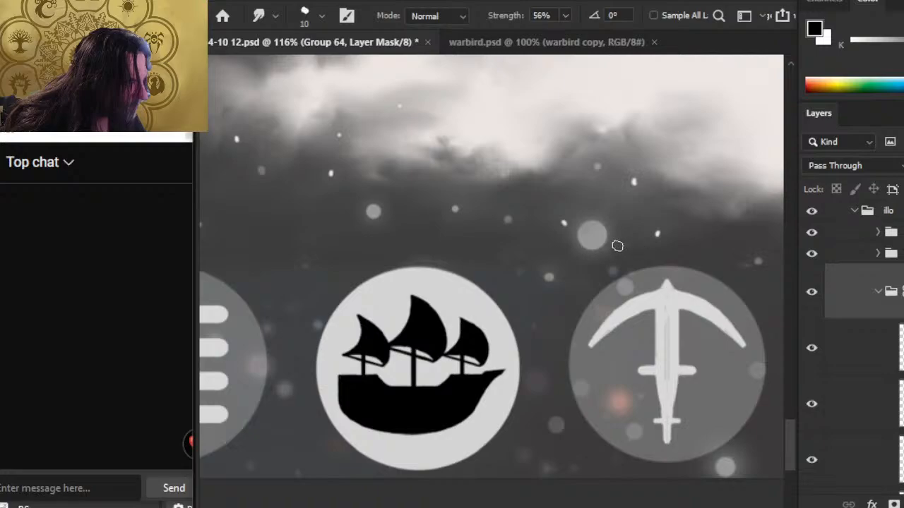
key(b)
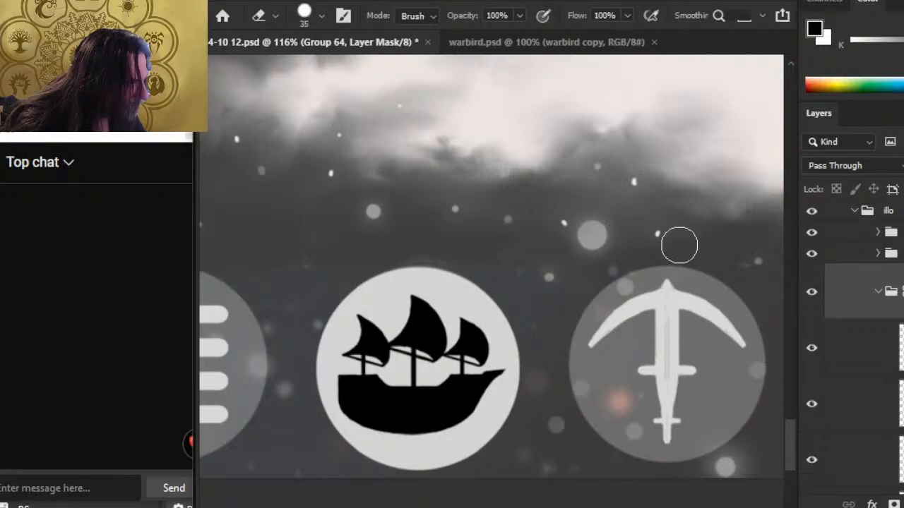
drag(620, 235, 702, 234)
key(ctrl+z)
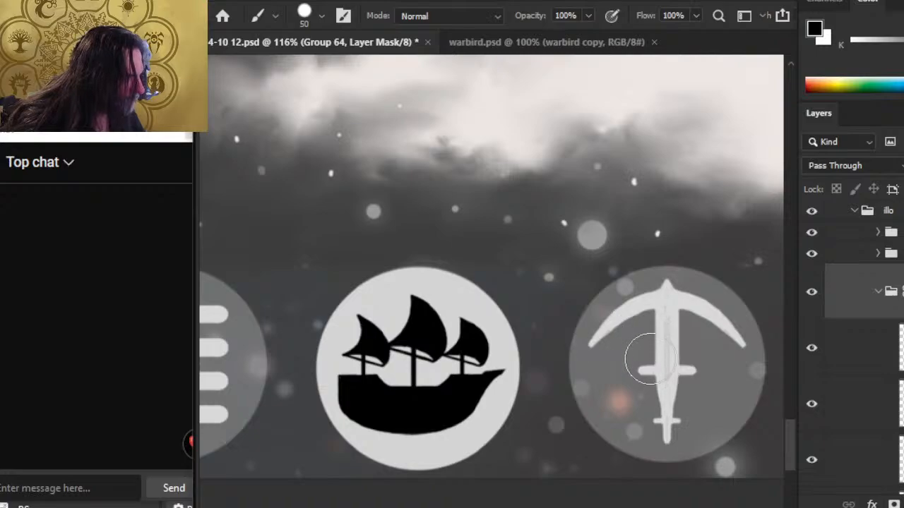
Step: On the cloud group's lowest layer, sample the dark grey above the sword icon and touch up the seam there with a smaller brush
key(r)
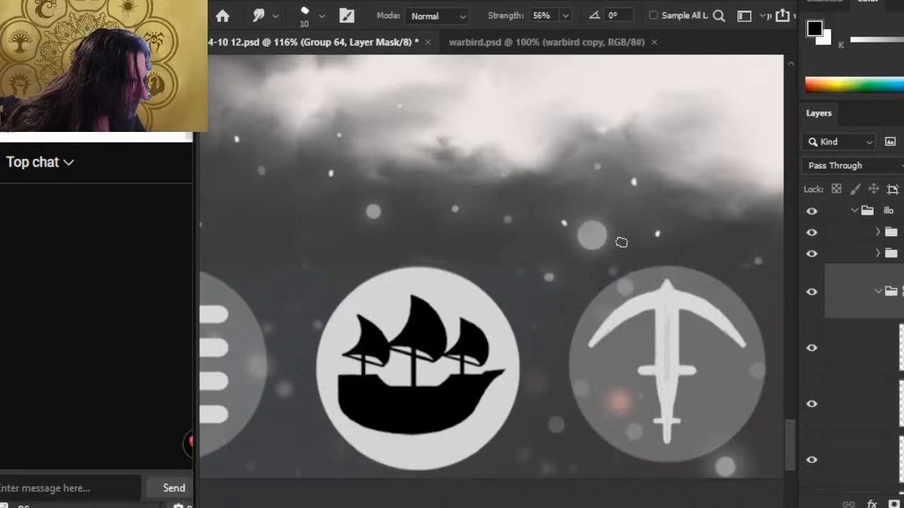
scroll(863, 318, down, 1)
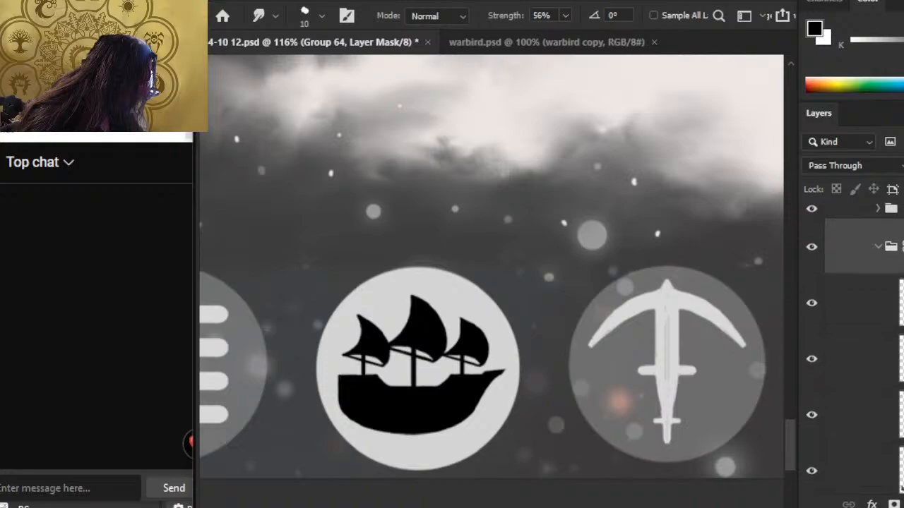
click(891, 467)
key(b)
alt+click(636, 225)
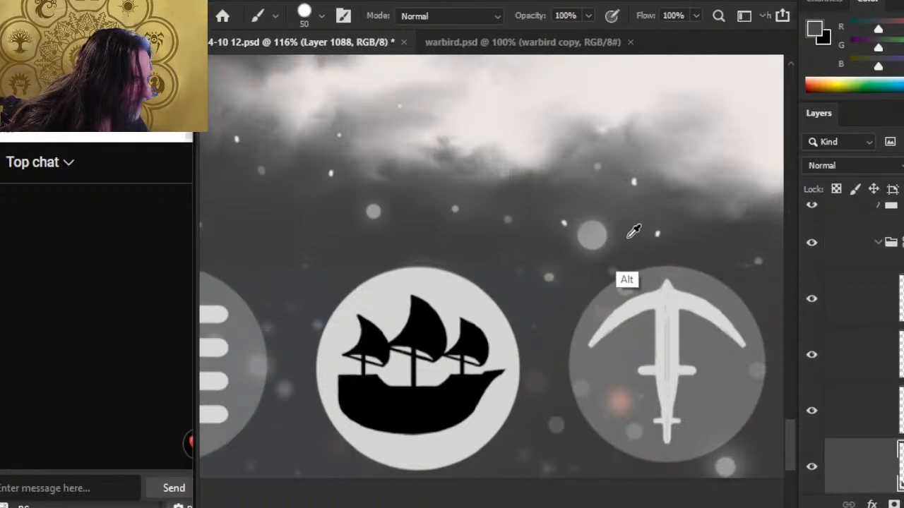
key(bracketleft)
key(bracketleft)
key(bracketleft)
key(r)
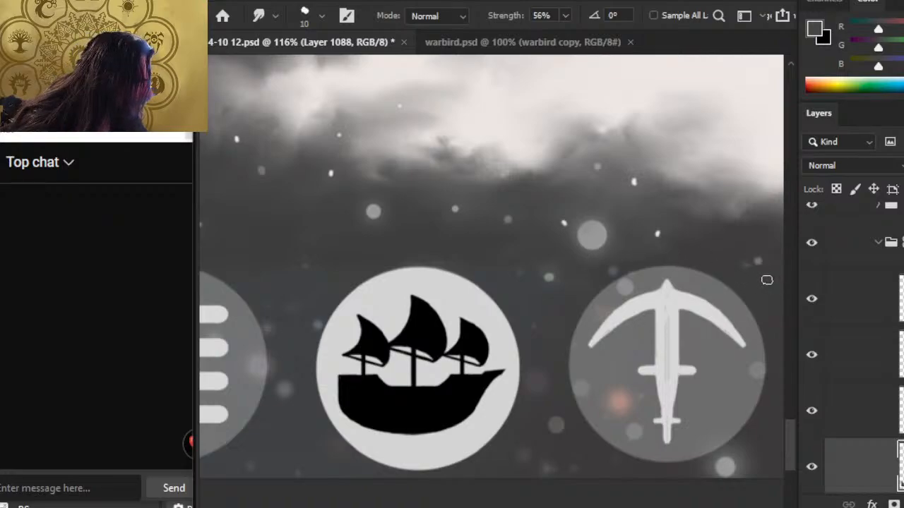
Step: Return to the cloud group's mask and blend the seam above the sword and hand icons with the Smudge and Eraser tools
click(901, 242)
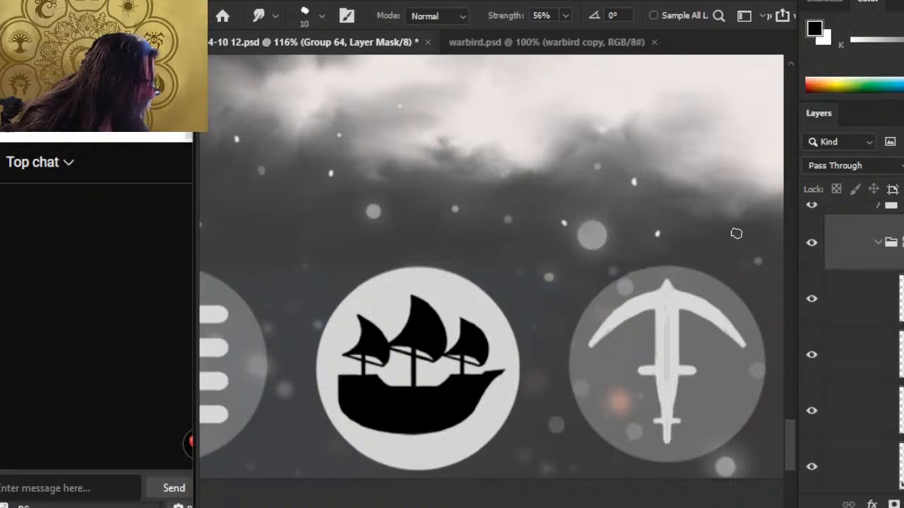
drag(744, 266, 634, 262)
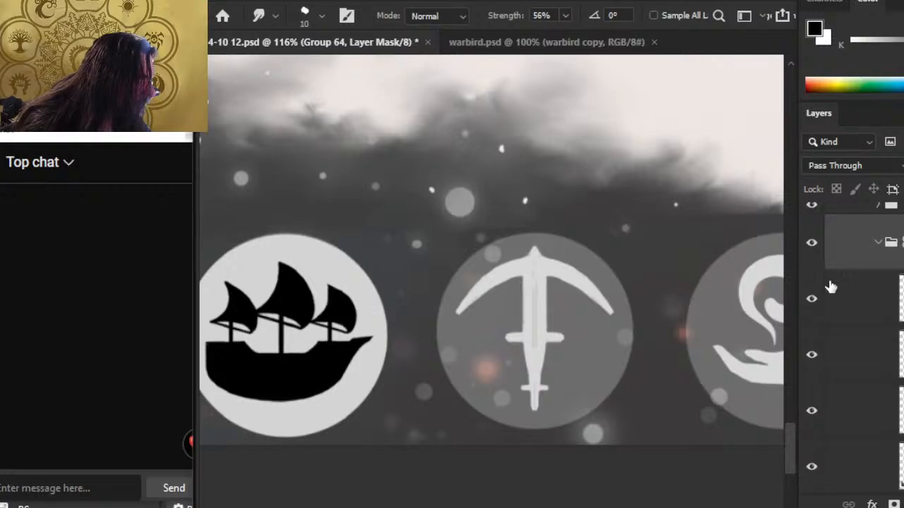
drag(681, 260, 631, 281)
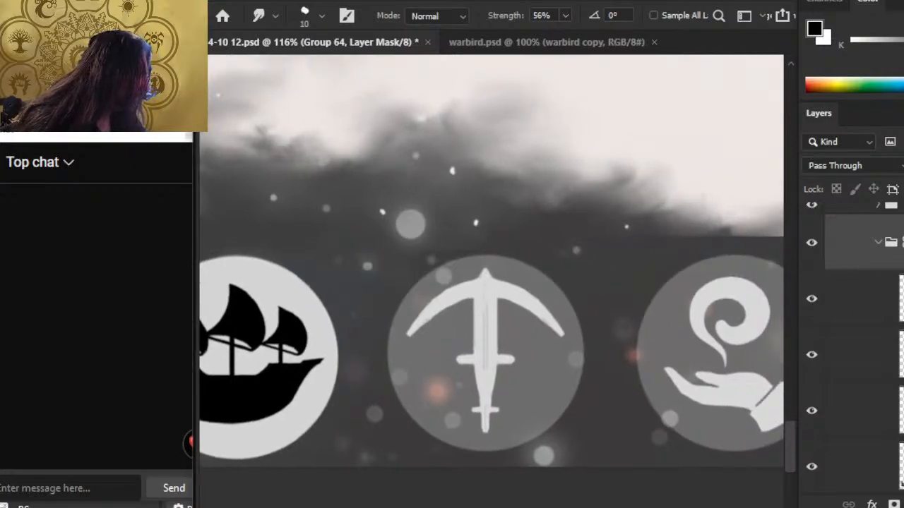
key(e)
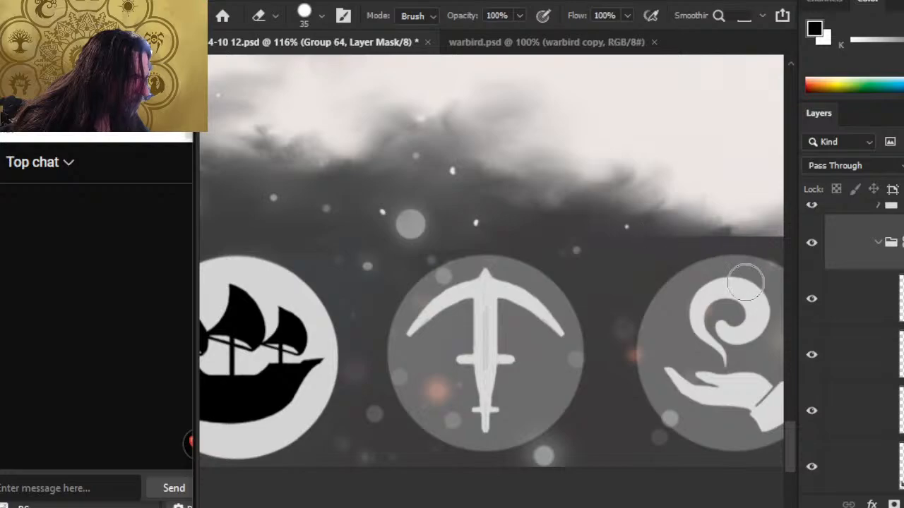
drag(720, 261, 598, 281)
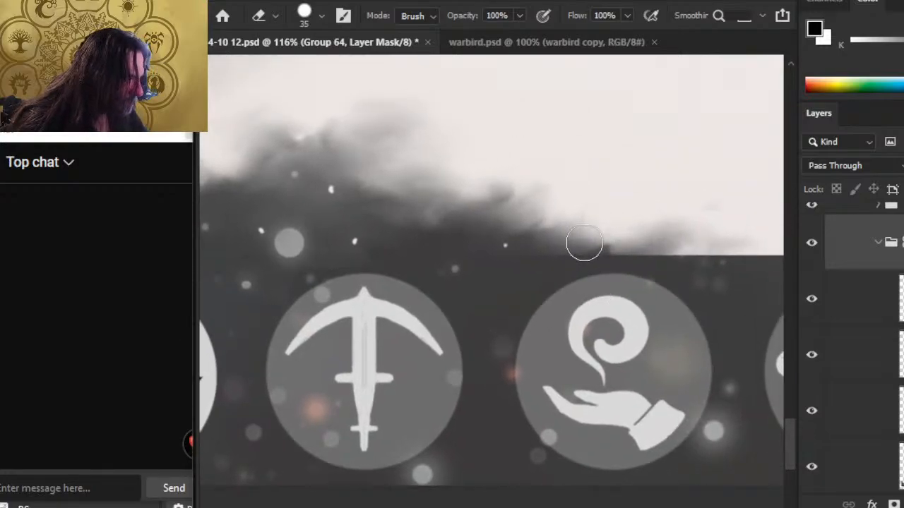
Step: On the cloud group's lowest layer, sample the dark greys and smudge the seam between the sword and hand icons, checking it with the group's visibility toggled
click(847, 472)
key(r)
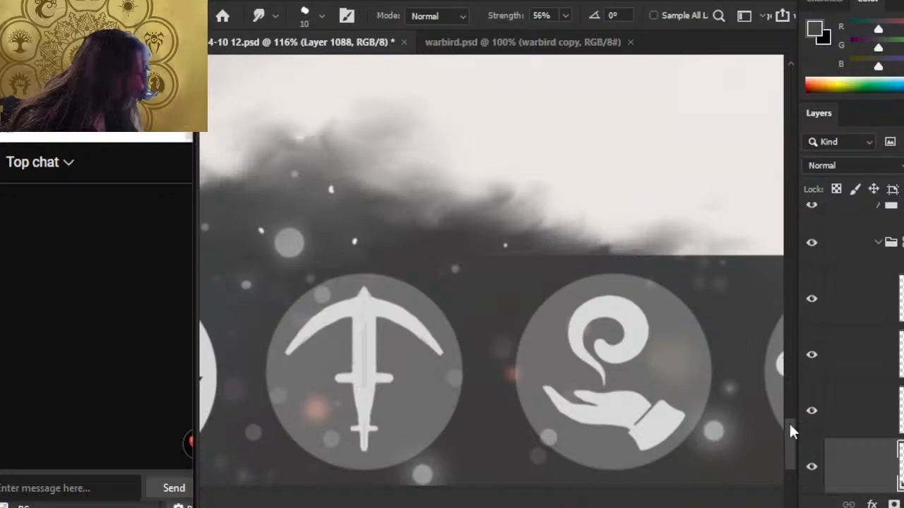
key(b)
alt+click(501, 265)
key(r)
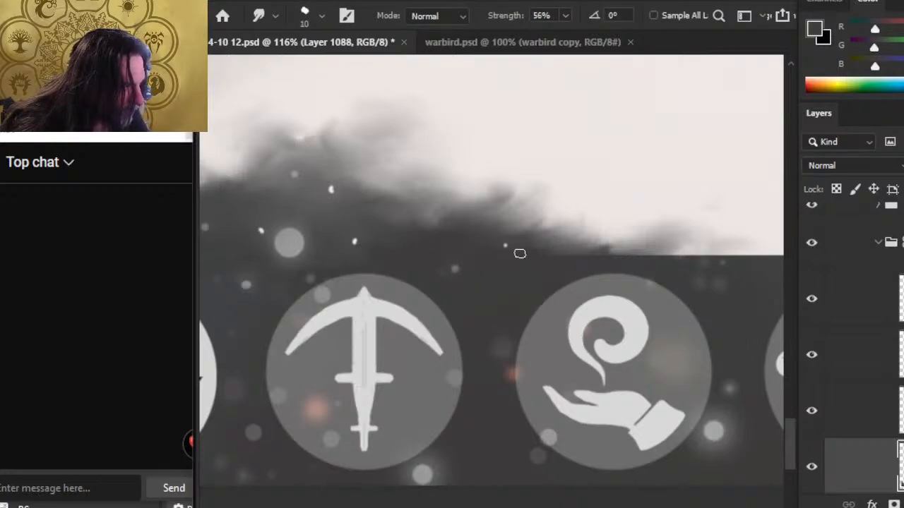
key(b)
alt+click(539, 253)
key(r)
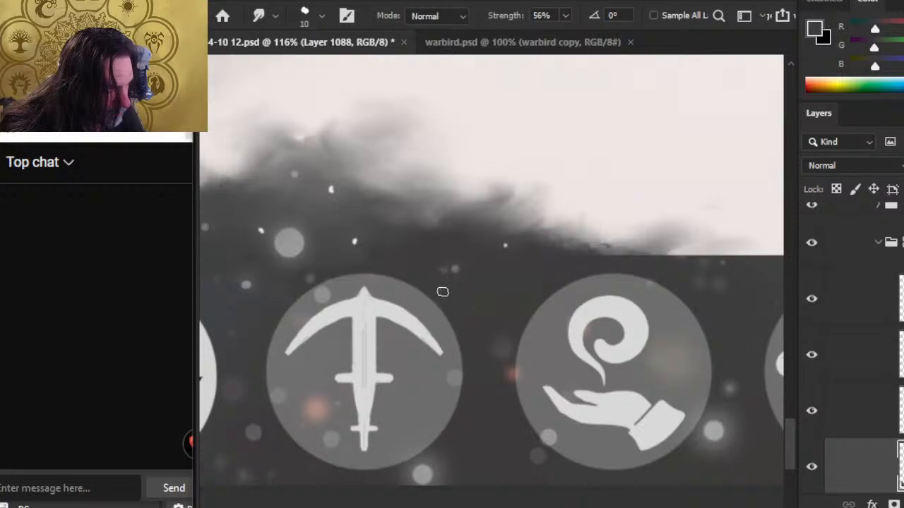
drag(466, 325, 689, 298)
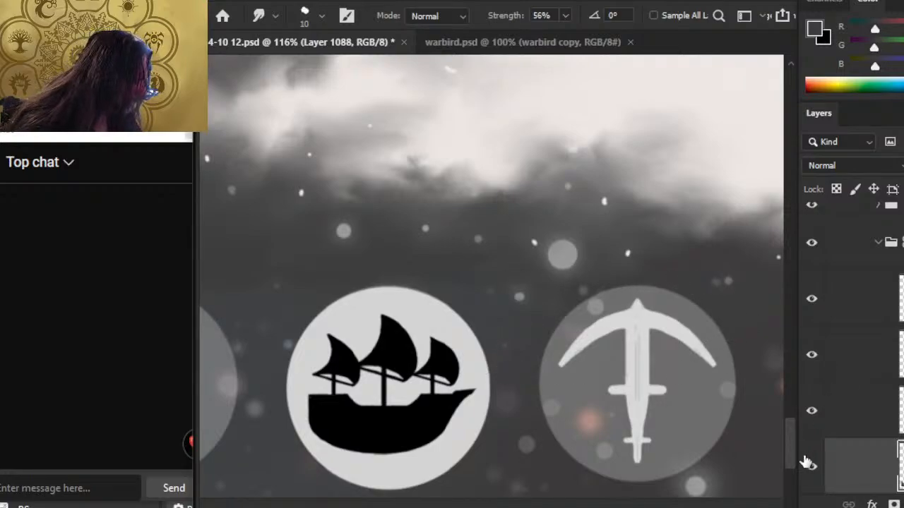
click(812, 245)
click(812, 245)
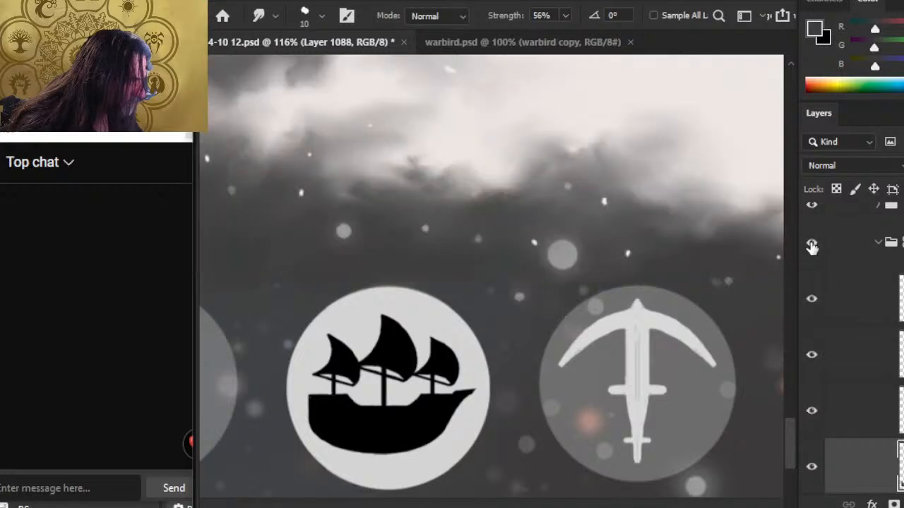
click(812, 245)
click(812, 245)
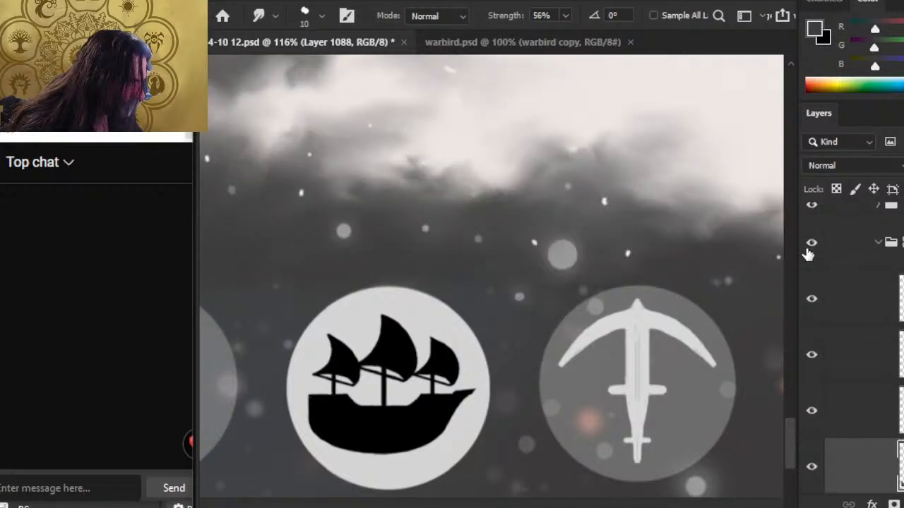
Step: Smudge the cloud's dark upper edge where it meets the page's left border, using the size 10 Smudge tool at 56% strength
drag(361, 304, 435, 316)
scroll(496, 327, left, 8)
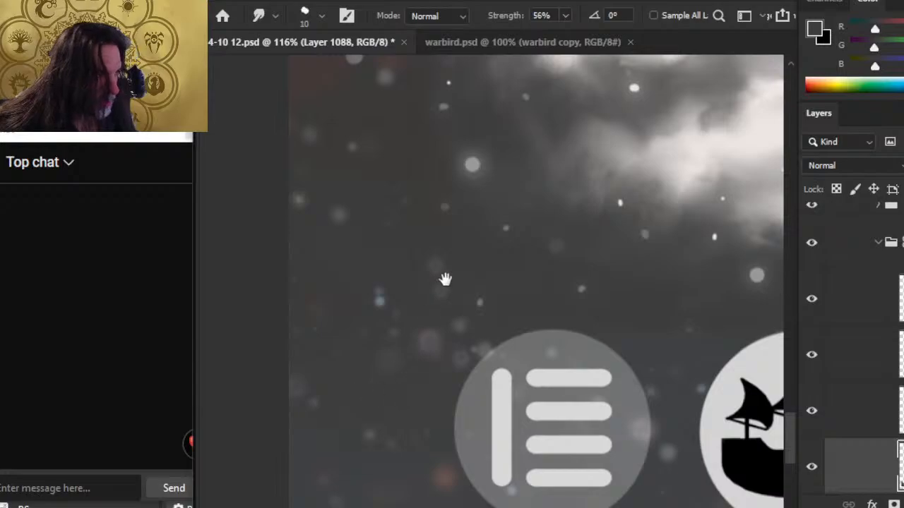
mouse_move(444, 279)
mouse_down()
mouse_move(478, 309)
mouse_move(525, 444)
mouse_up()
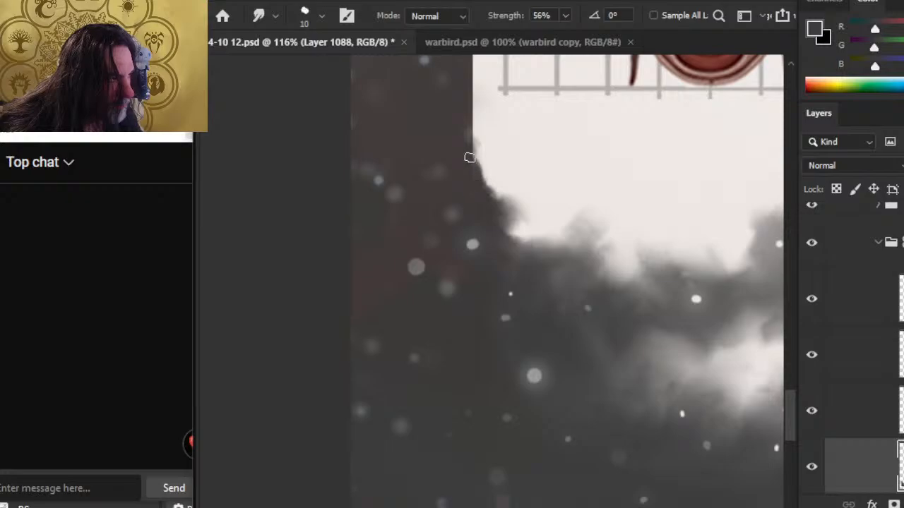
drag(477, 175, 480, 170)
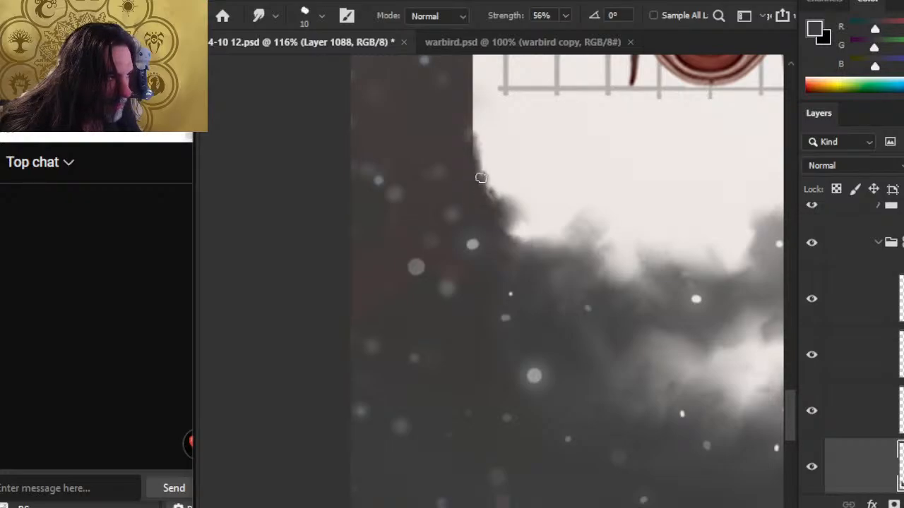
drag(478, 179, 470, 114)
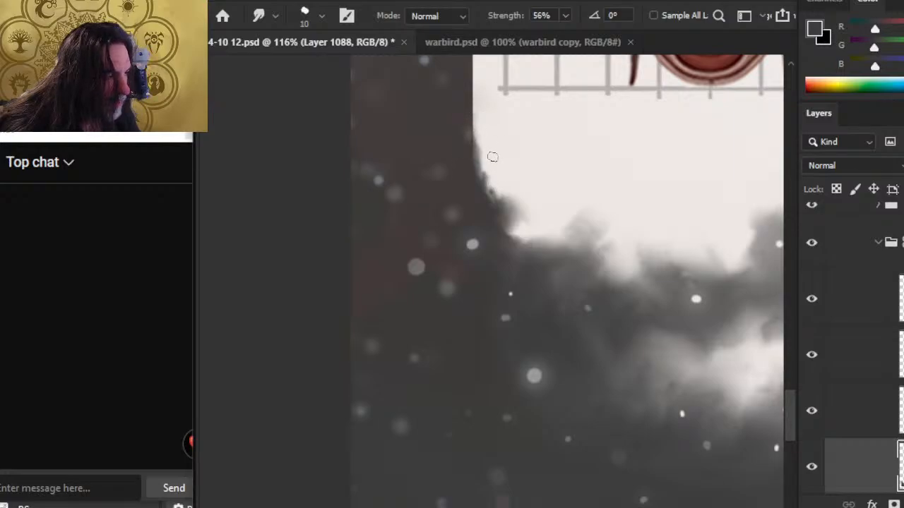
drag(474, 179, 471, 131)
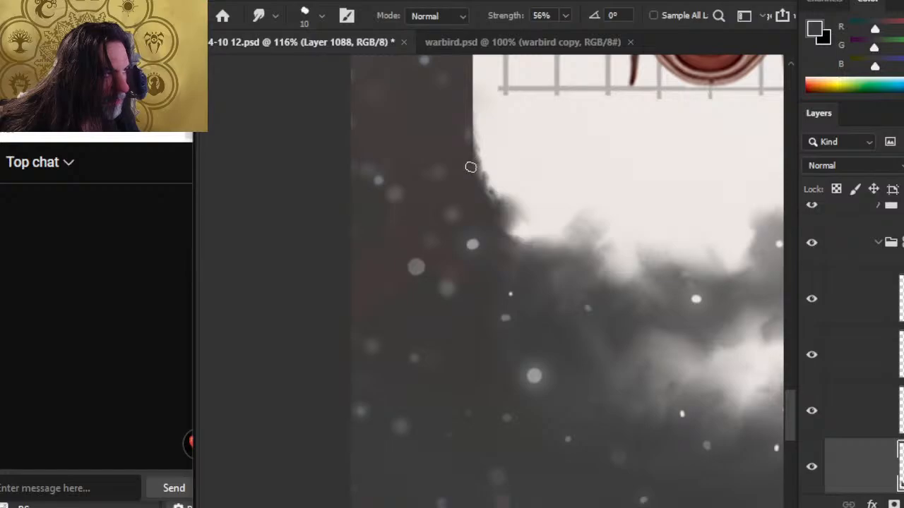
Step: Collapse the cloud group inside page 7's illo folder and save the document
key(z)
drag(522, 256, 458, 229)
drag(593, 306, 547, 298)
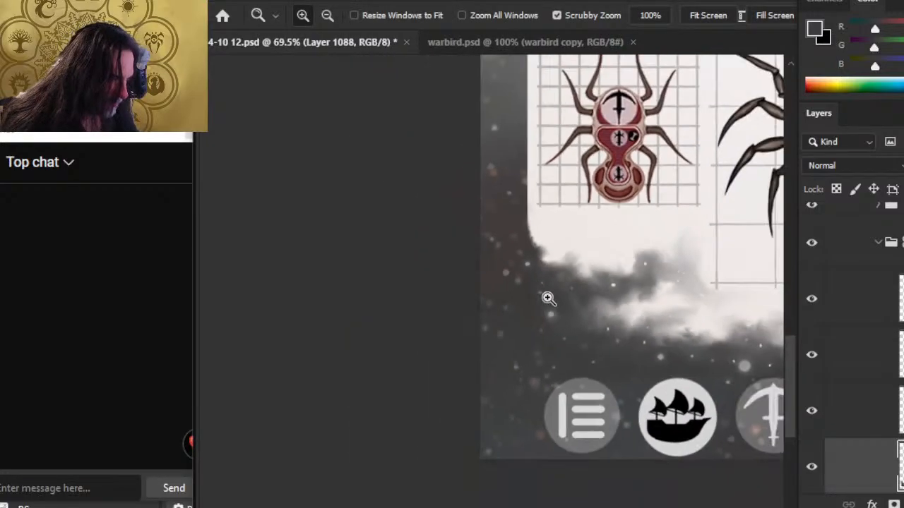
drag(615, 365, 496, 249)
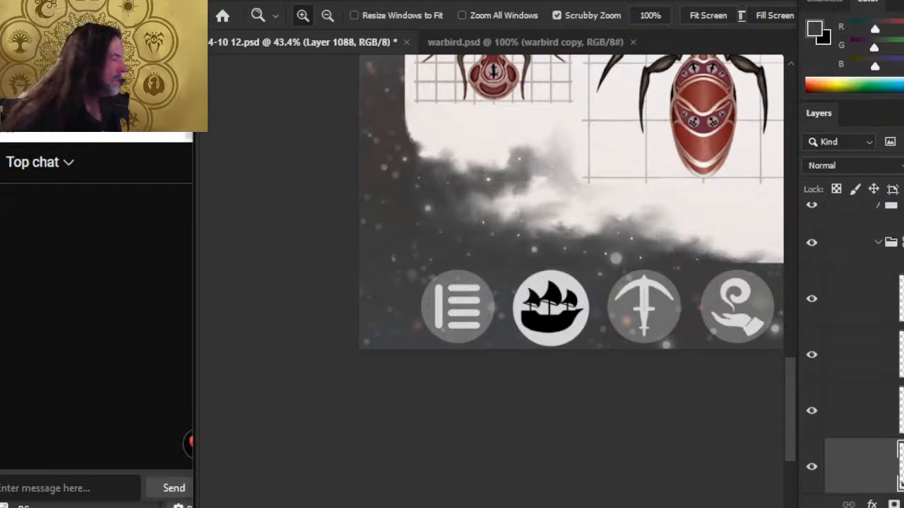
click(877, 244)
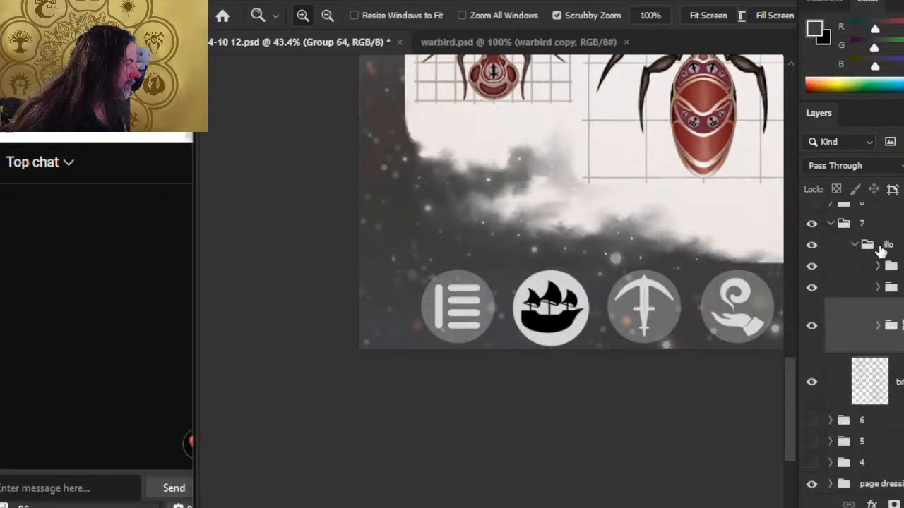
key(ctrl+s)
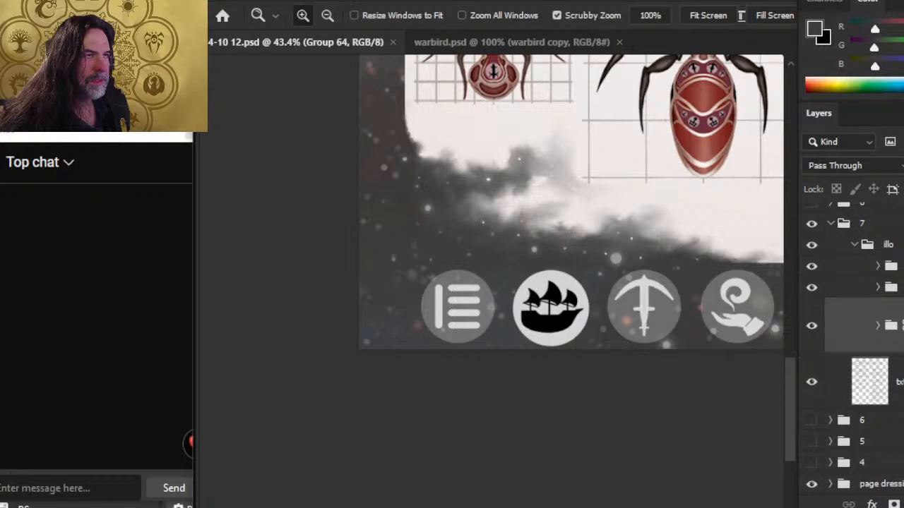
Step: Hide the layer directly below the cloud group and restore the previous rectangular selection around the page's bottom-left illustration
click(812, 382)
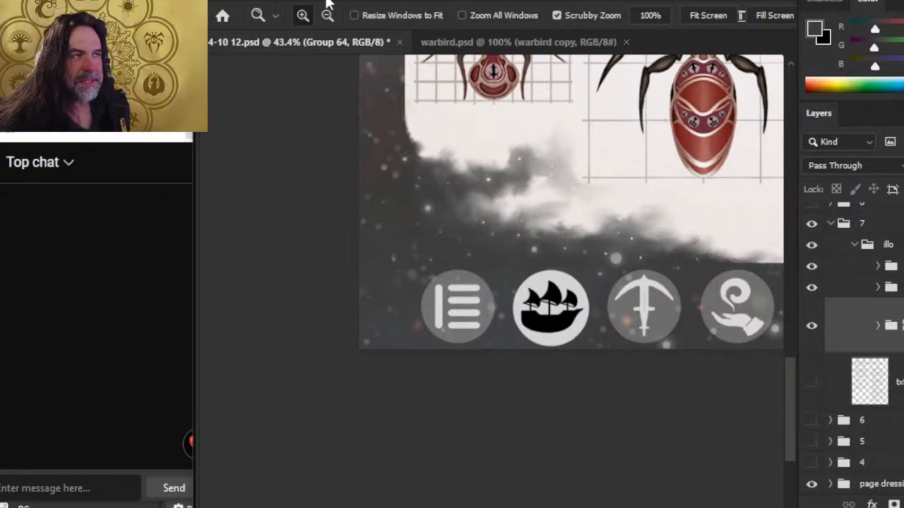
click(390, 2)
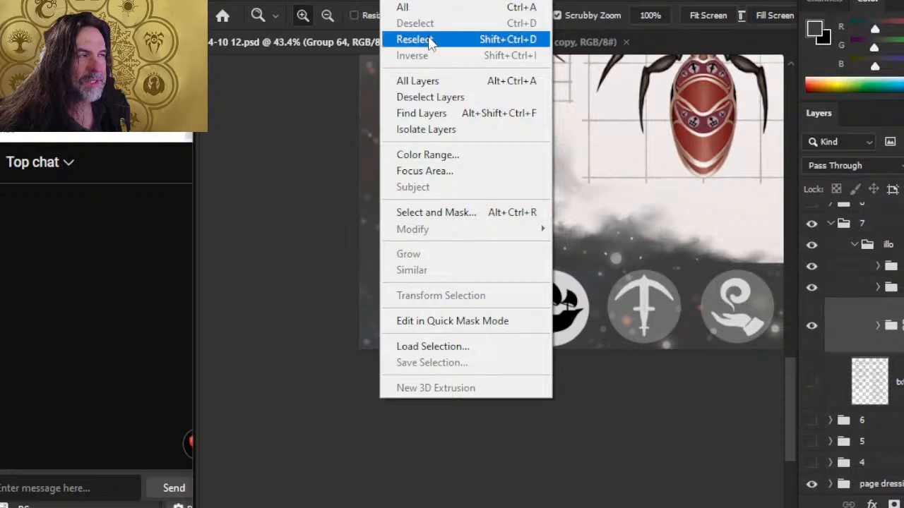
click(432, 39)
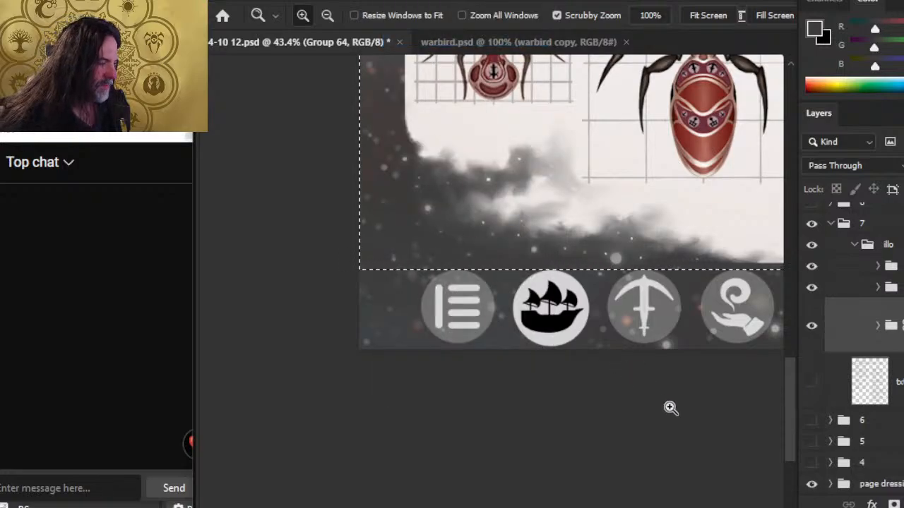
drag(670, 406, 596, 374)
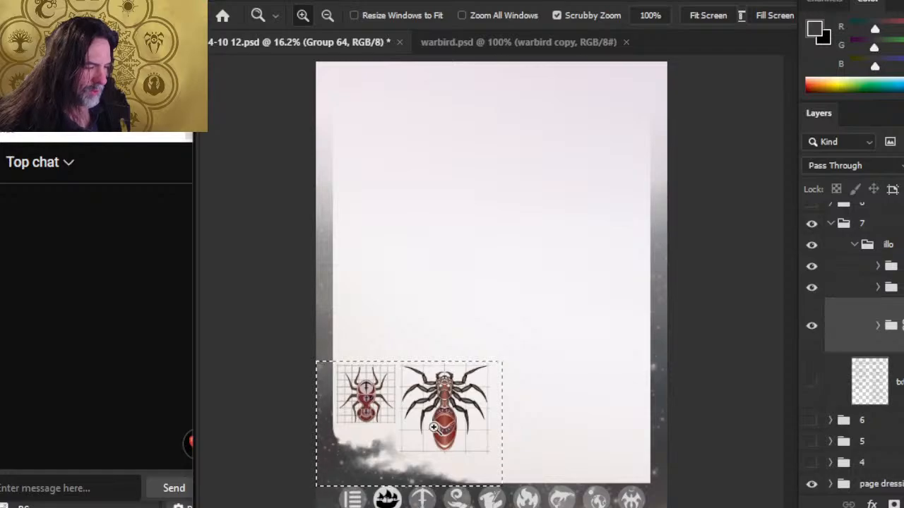
Step: Create a new document and paste the merged copy of the selected bottom-left illustration into it
click(252, 7)
click(263, 6)
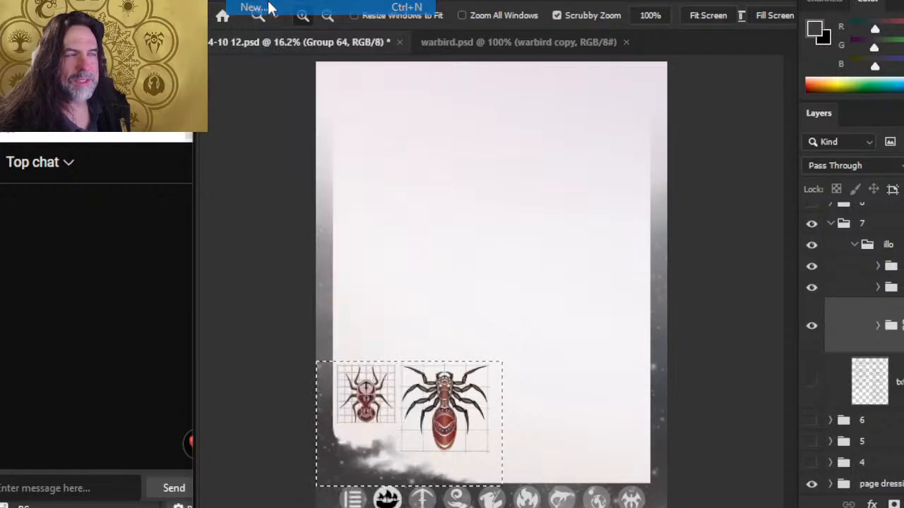
key(Return)
key(ctrl+v)
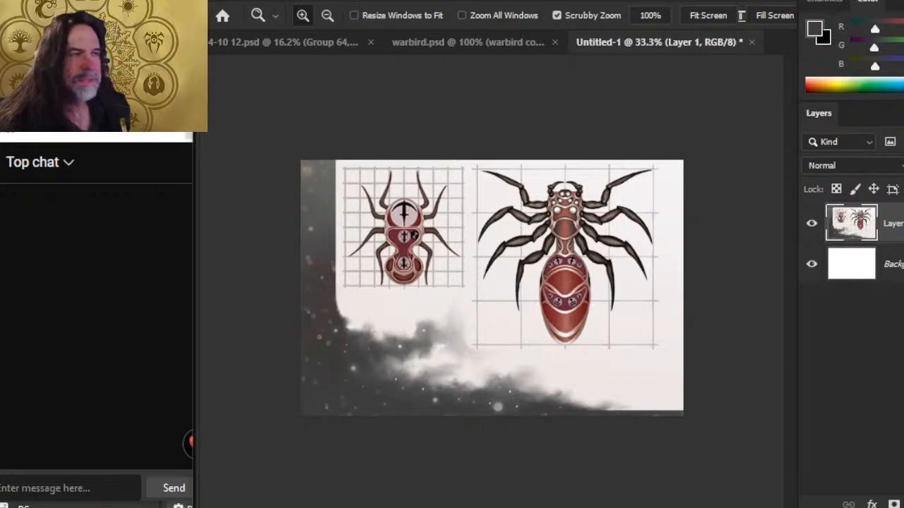
click(237, 2)
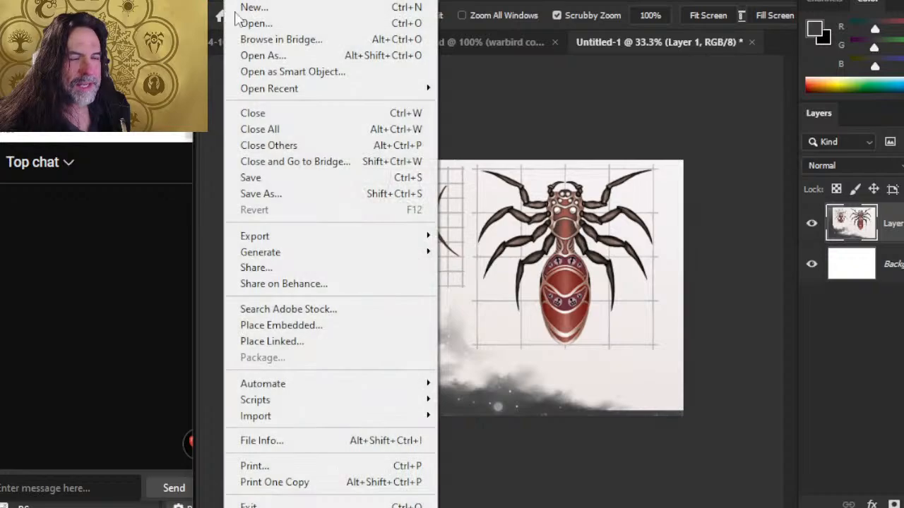
click(262, 194)
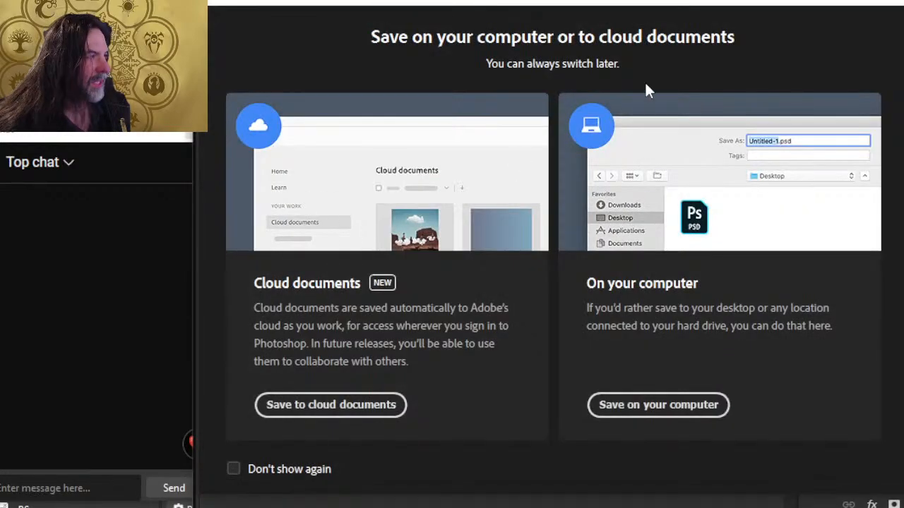
key(Escape)
Step: Close both open 7.pdf preview windows and return to the pasted illustration in Photoshop
key(alt+Tab)
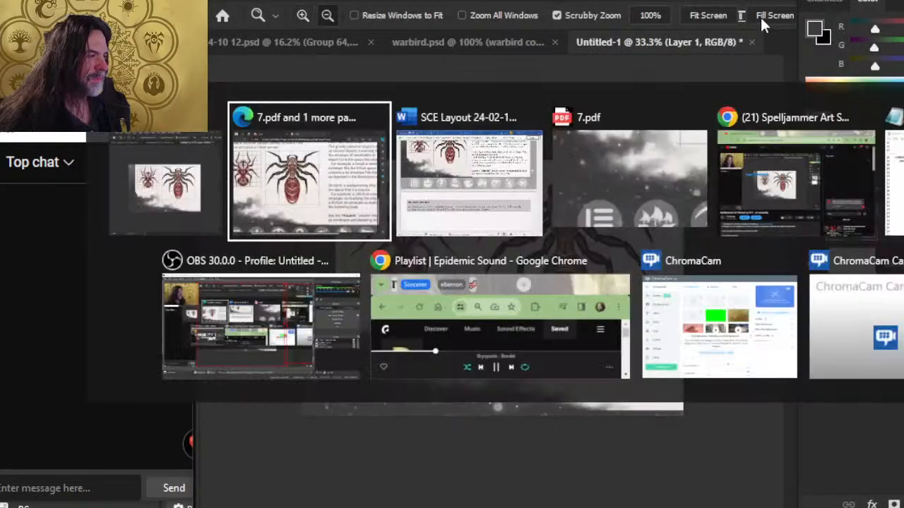
key(alt+Tab)
key(alt+Tab)
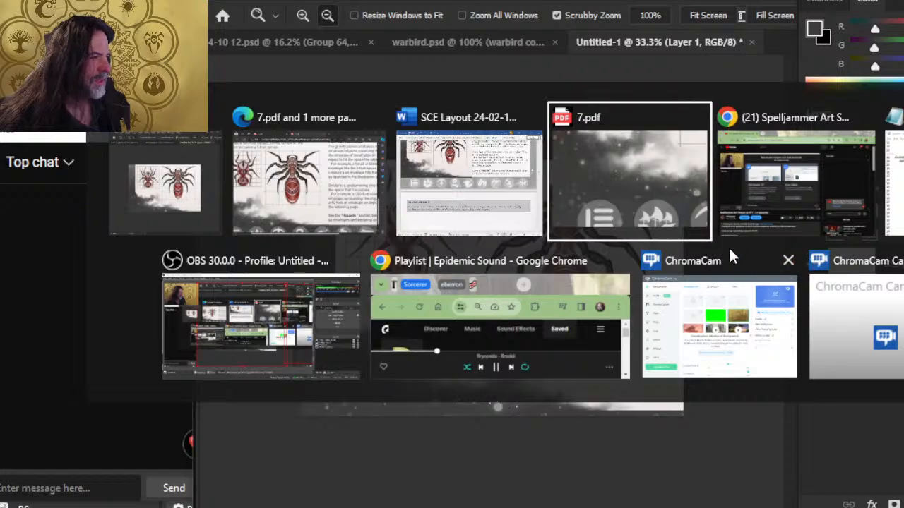
key(ctrl+w)
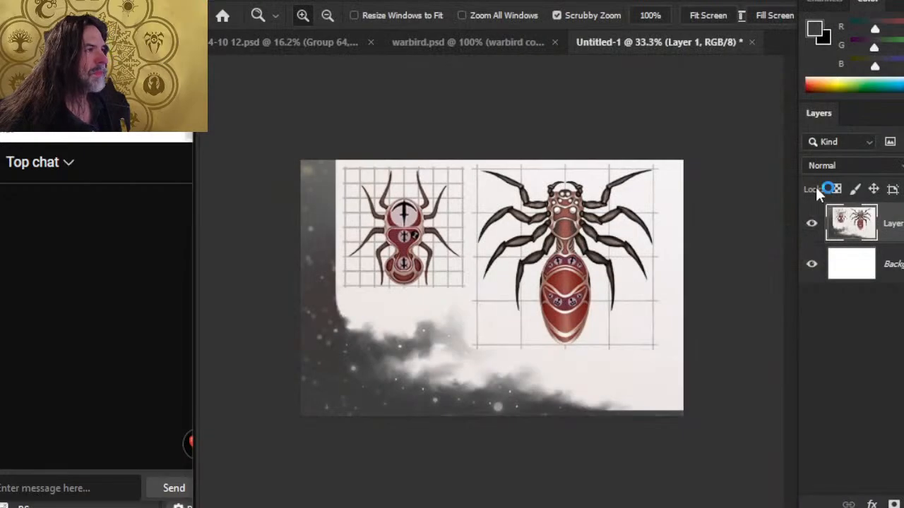
key(alt+Tab)
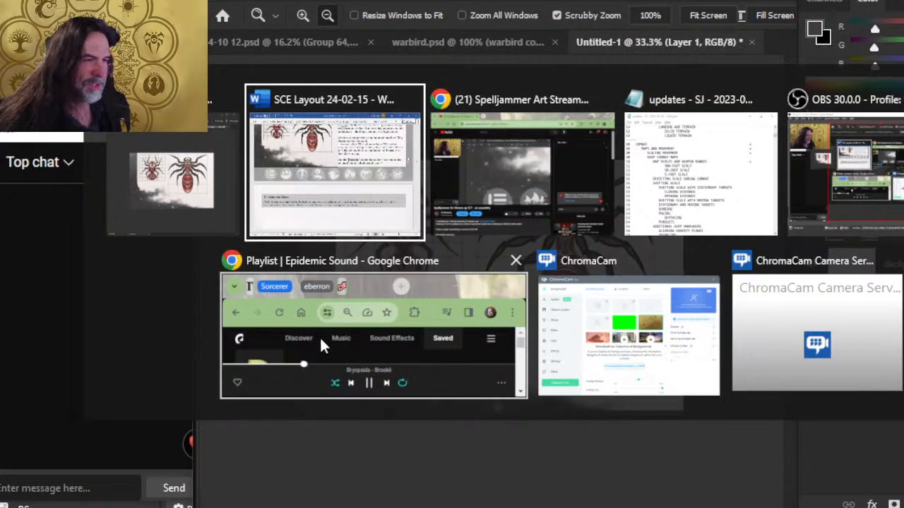
key(alt+shift+Tab)
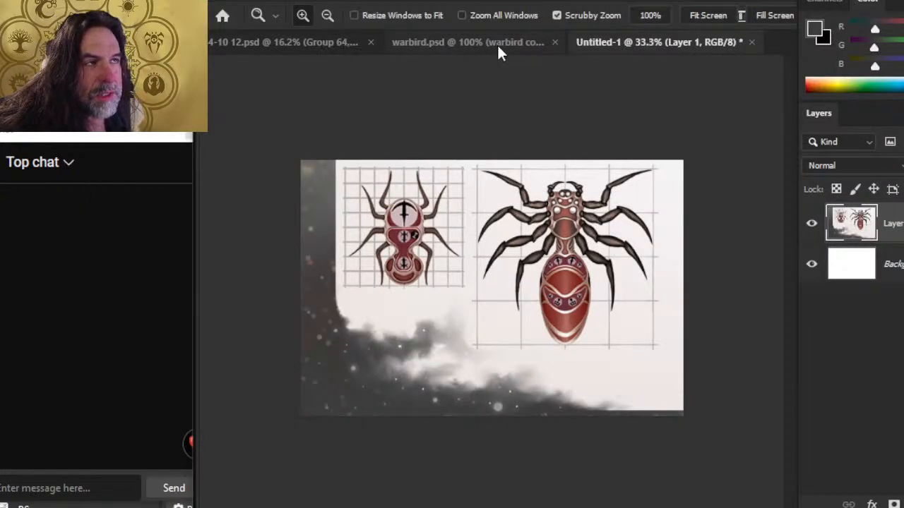
Step: Save the pasted illustration on the computer as the PNG "p7 left bottom corner", replacing the existing file
click(239, 2)
click(325, 195)
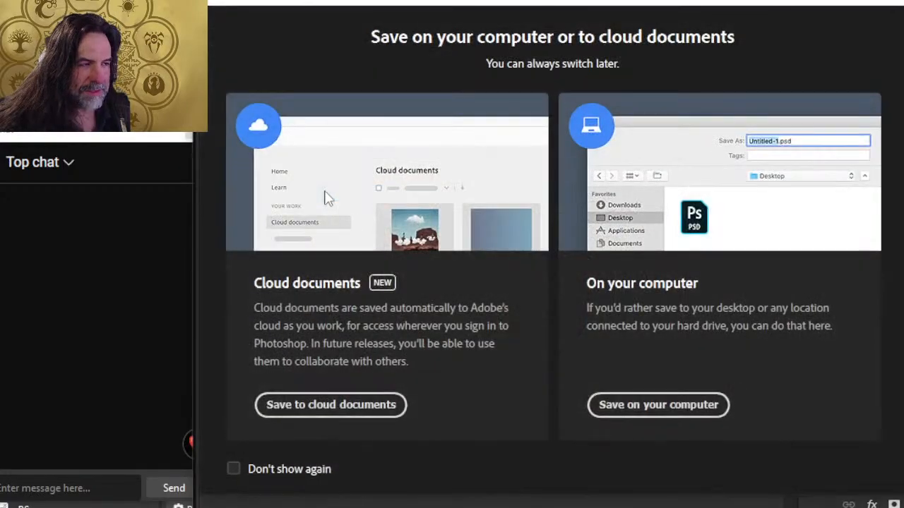
click(657, 404)
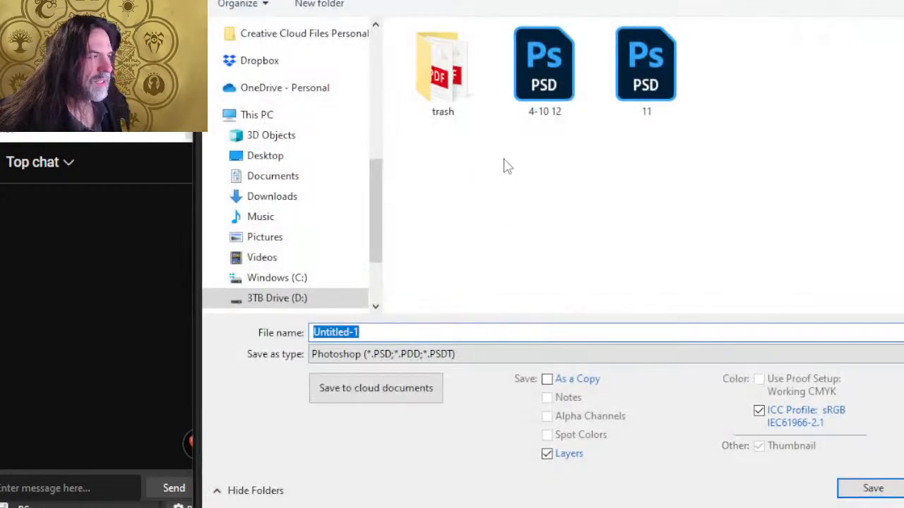
click(471, 354)
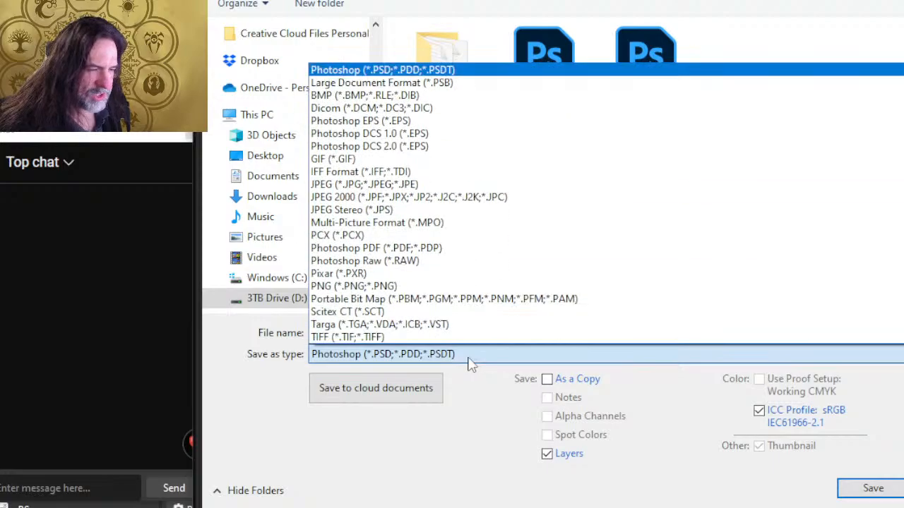
click(433, 290)
click(506, 130)
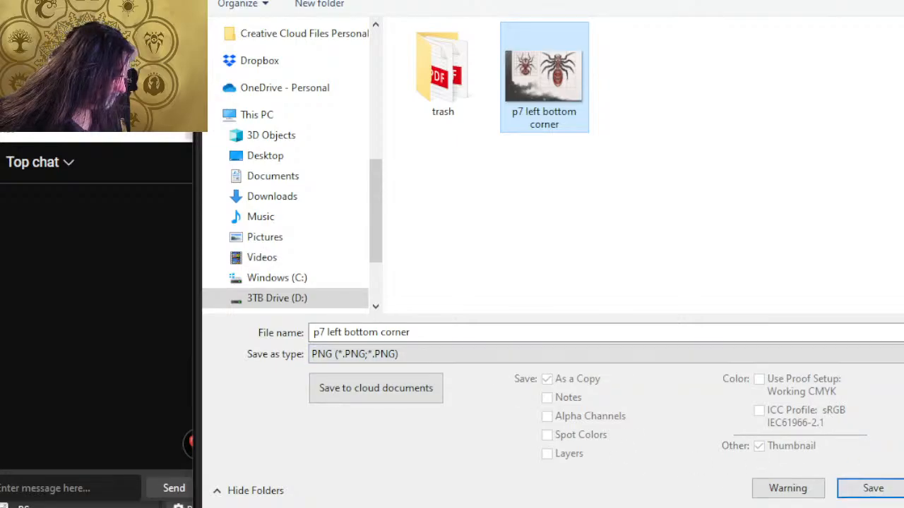
click(879, 488)
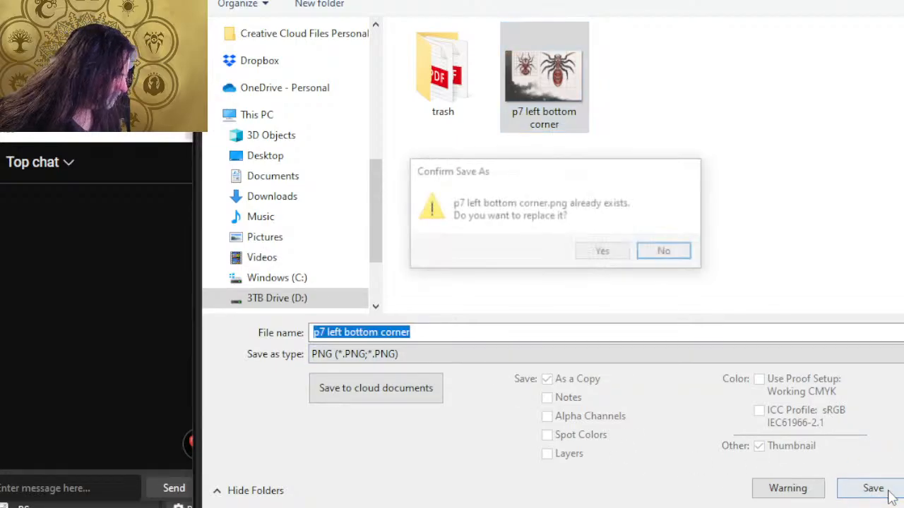
click(603, 252)
click(639, 113)
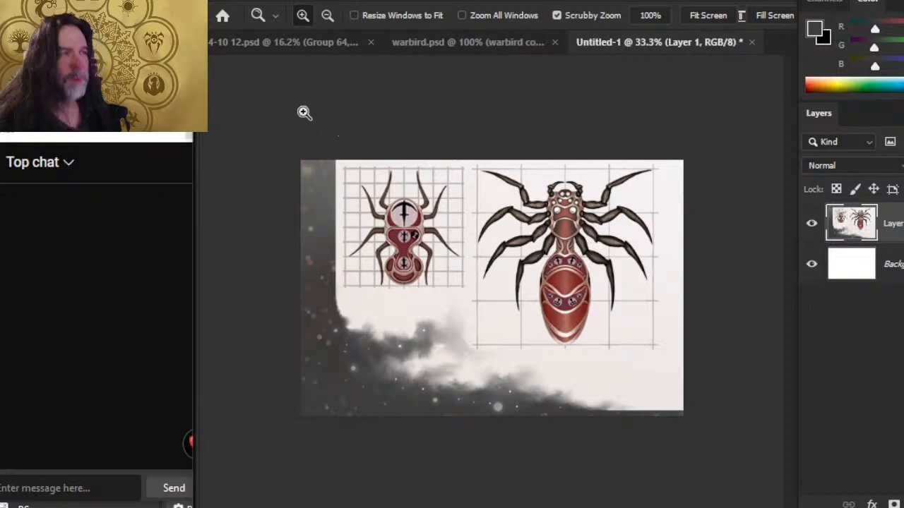
Step: Switch to the Word layout and fill the bottom-left illustration shape with the picture file "p7 left bottom corner"
key(alt+Tab)
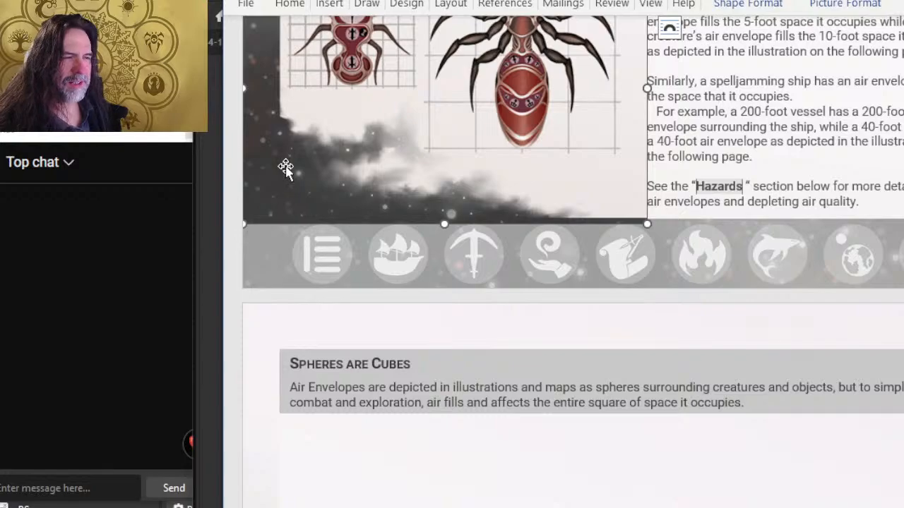
right_click(289, 172)
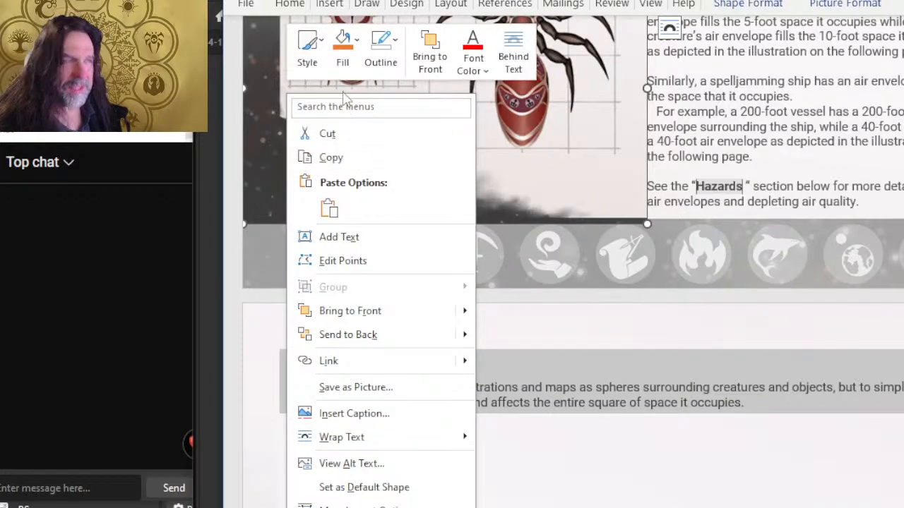
click(337, 59)
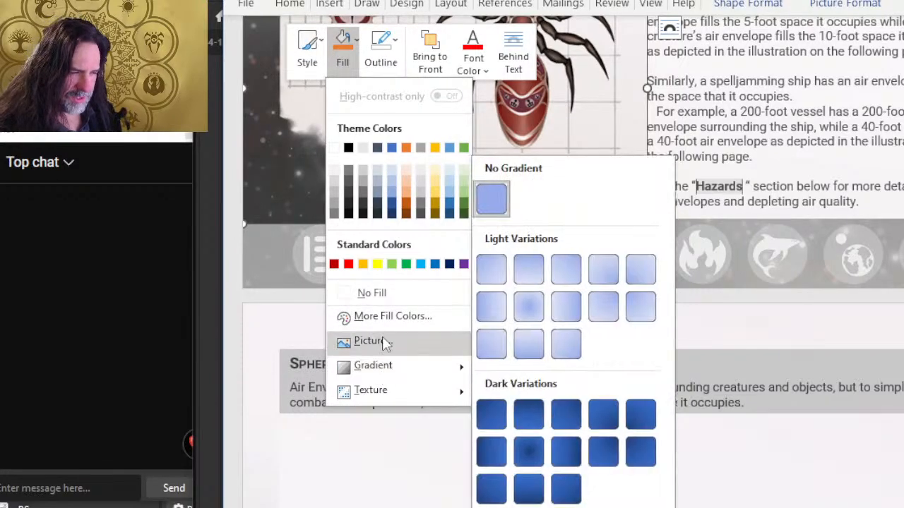
click(374, 341)
click(458, 200)
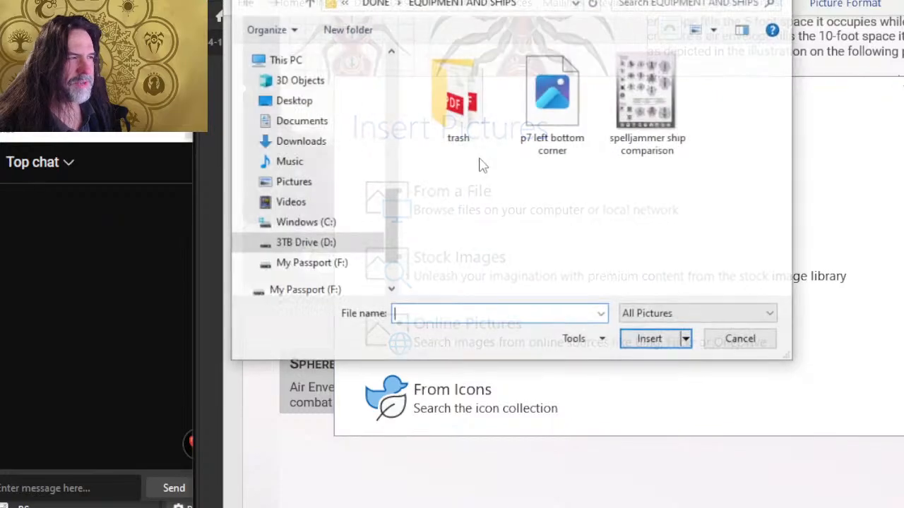
click(545, 112)
double_click(546, 112)
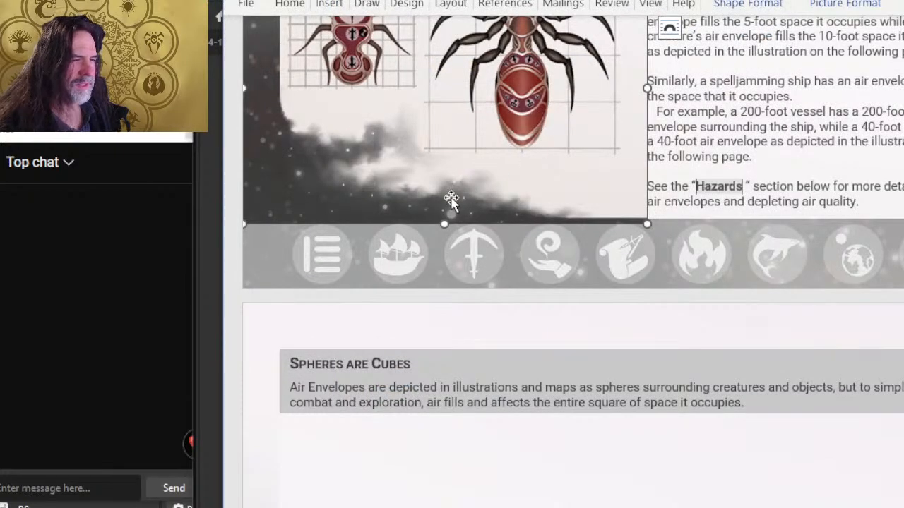
click(435, 259)
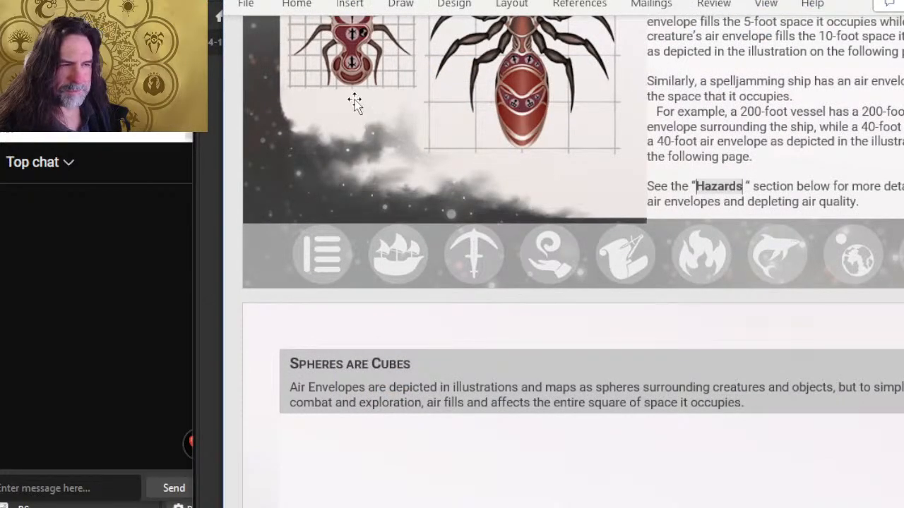
Step: Start a PDF export of the layout in interior pages > DONE > EQUIPMENT AND SHIPS, using the existing file 7 as the target
click(244, 3)
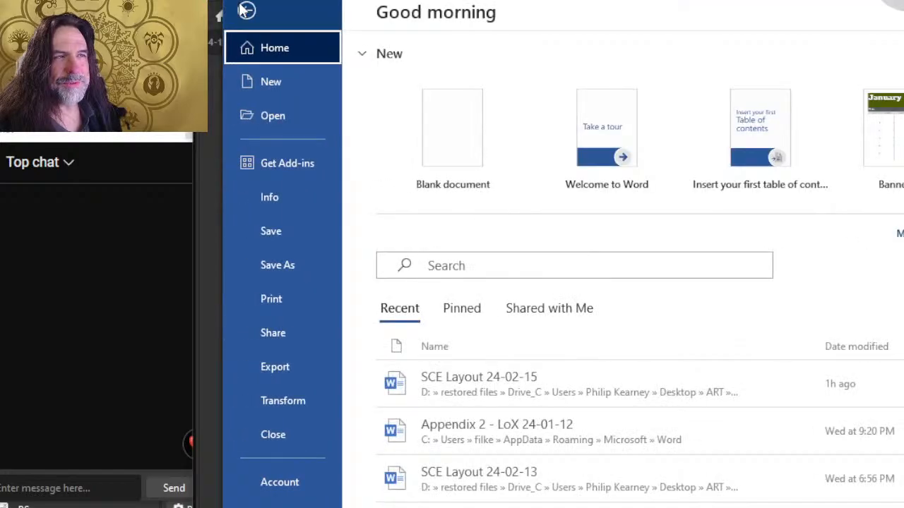
click(302, 365)
click(710, 202)
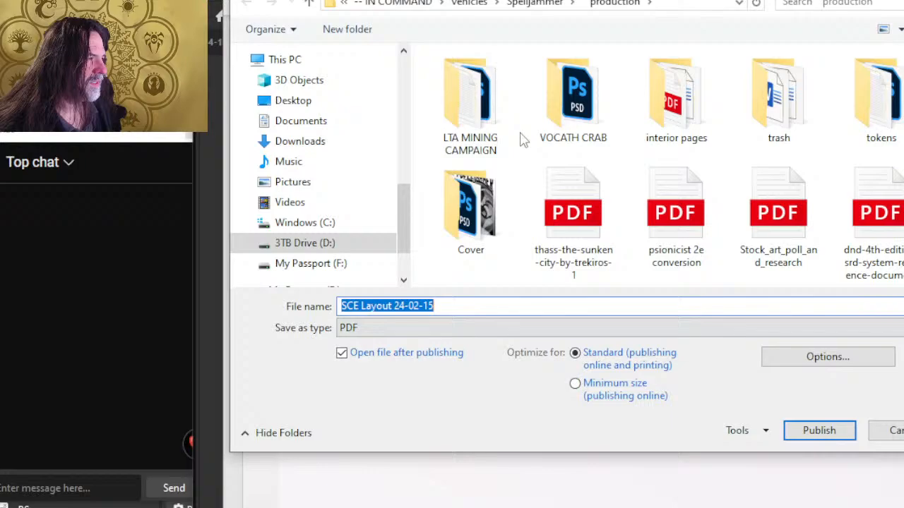
click(669, 116)
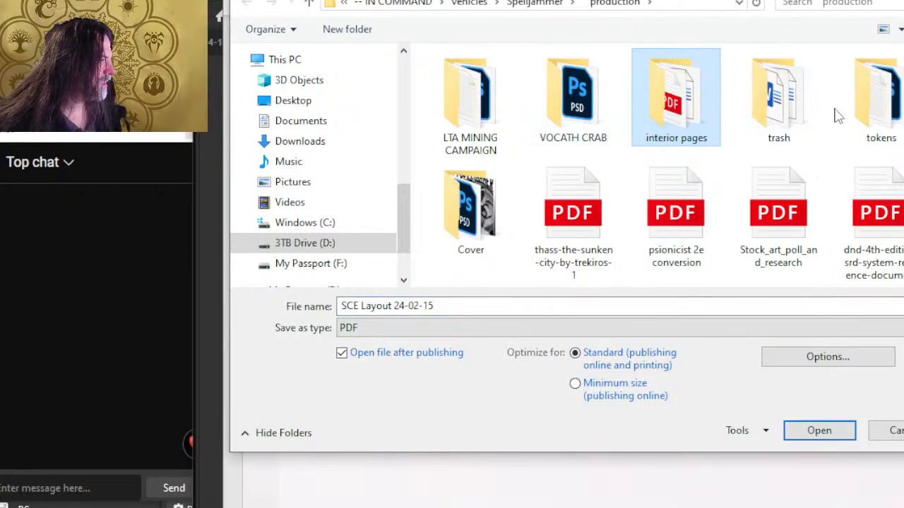
double_click(674, 118)
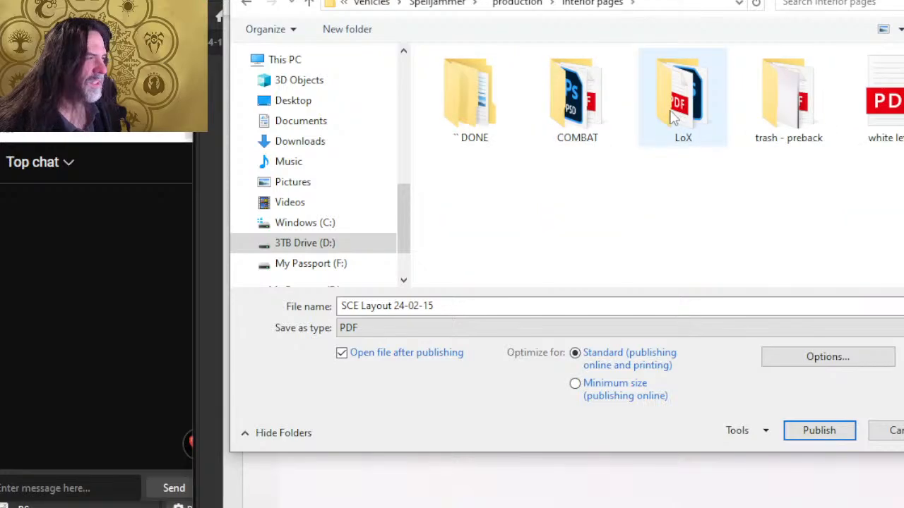
double_click(465, 101)
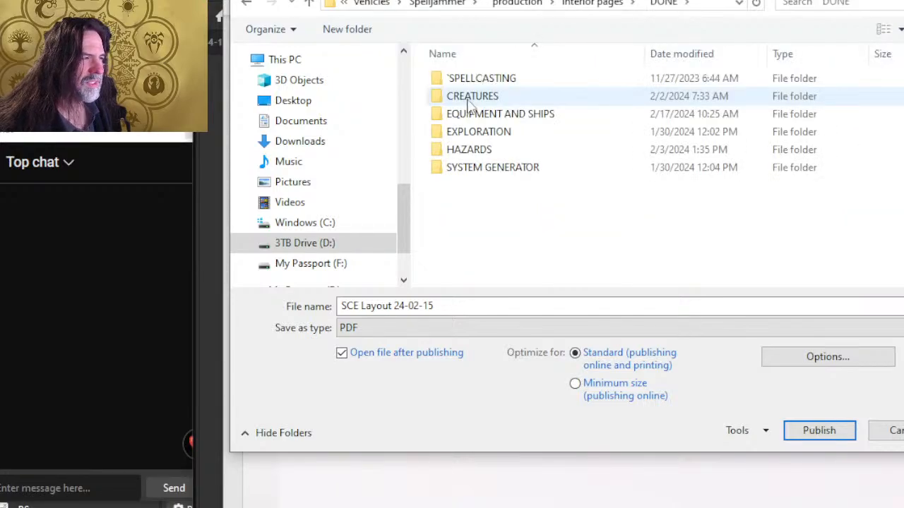
double_click(468, 113)
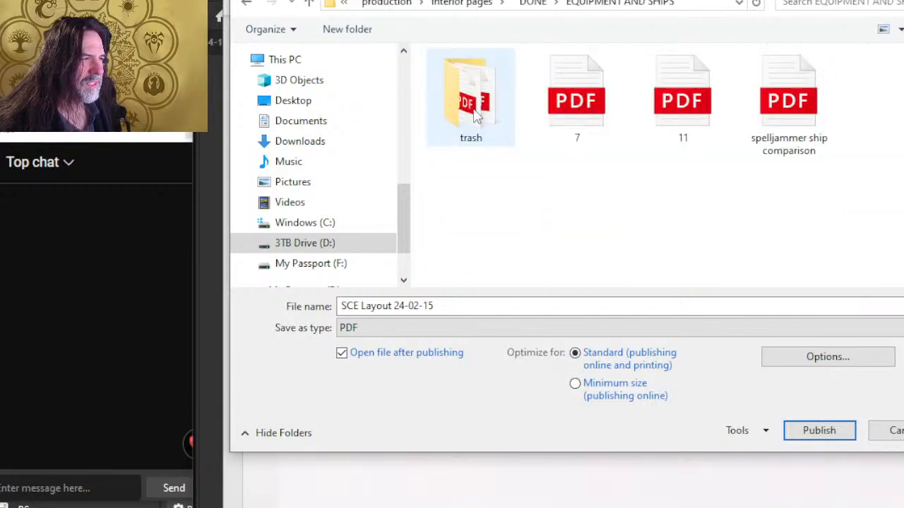
click(570, 136)
Step: Publish only the current page as Document, without document properties or accessibility structure tags, replacing the existing 7.pdf
click(827, 357)
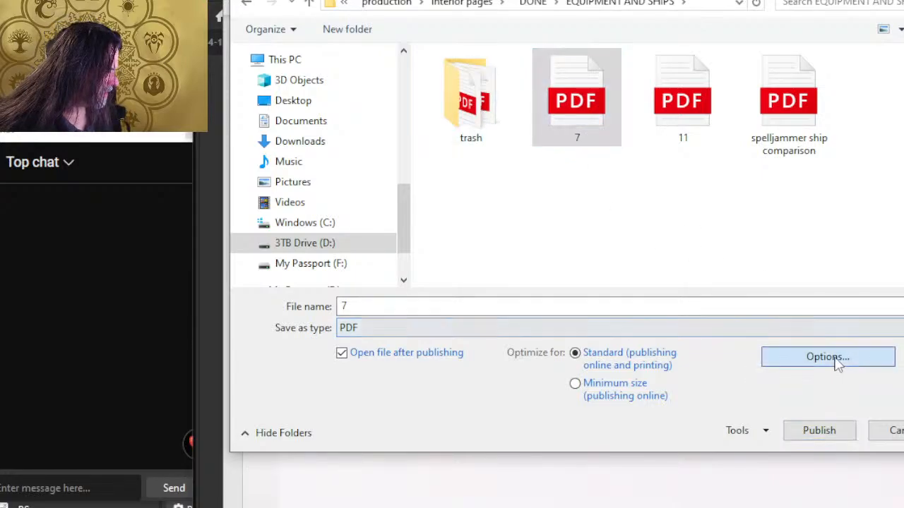
click(521, 86)
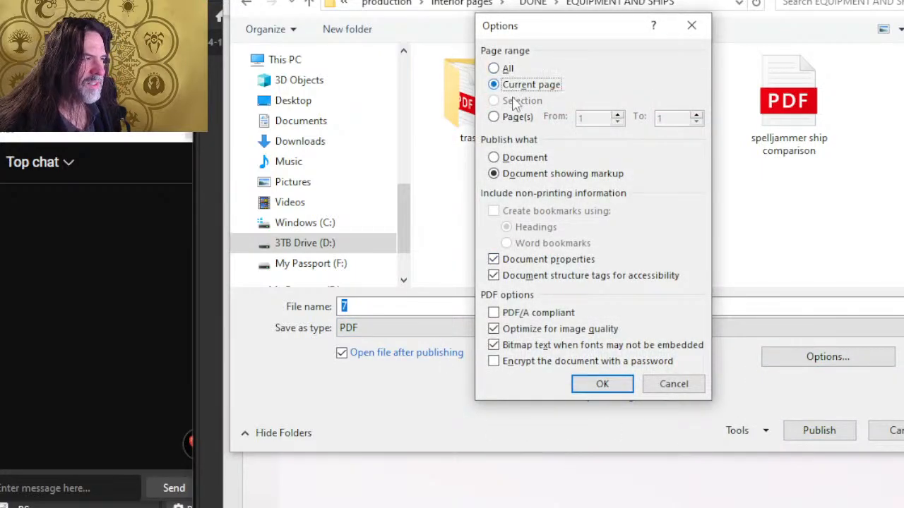
click(531, 159)
click(565, 260)
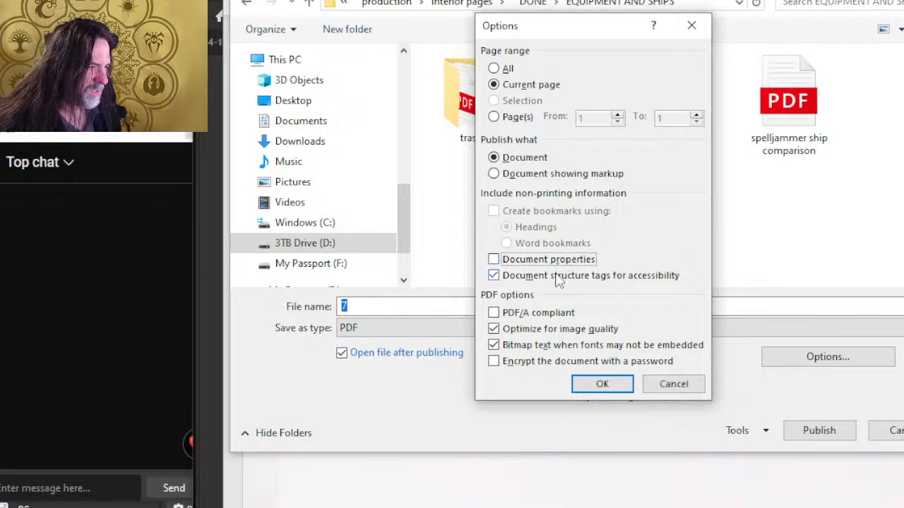
click(559, 276)
click(603, 388)
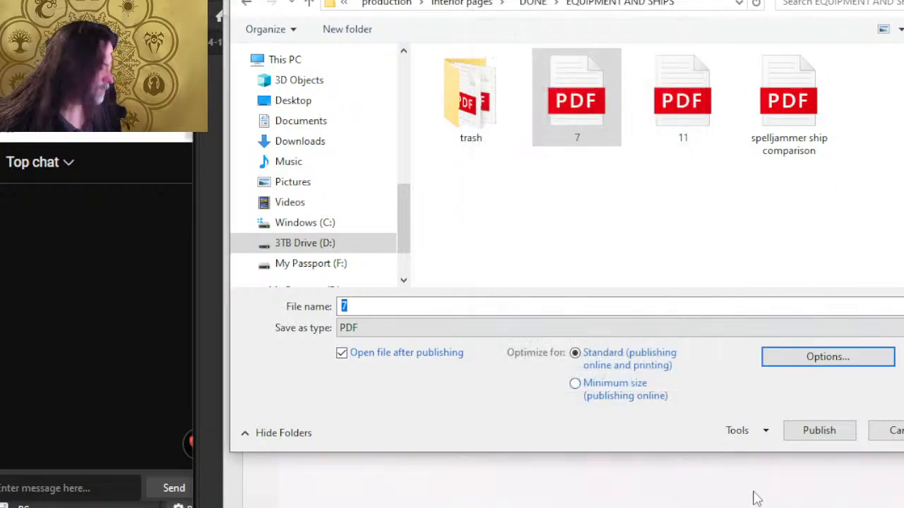
click(826, 432)
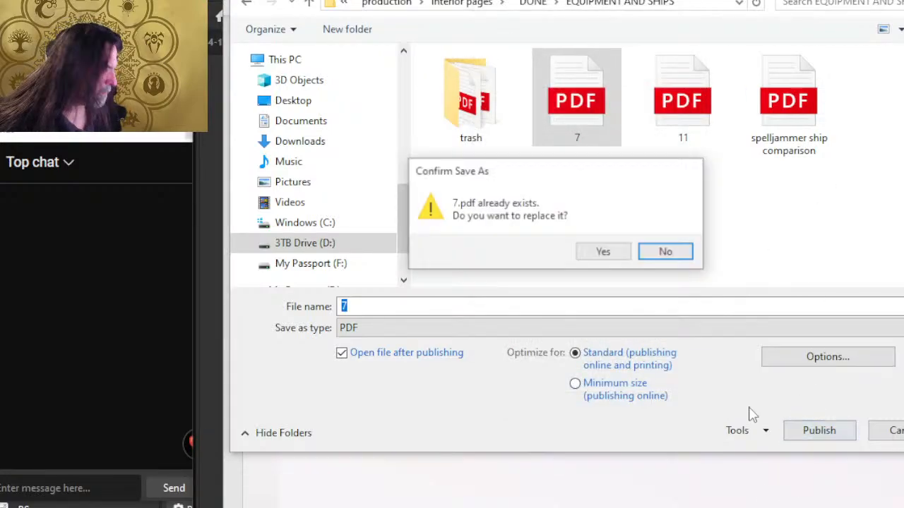
click(591, 253)
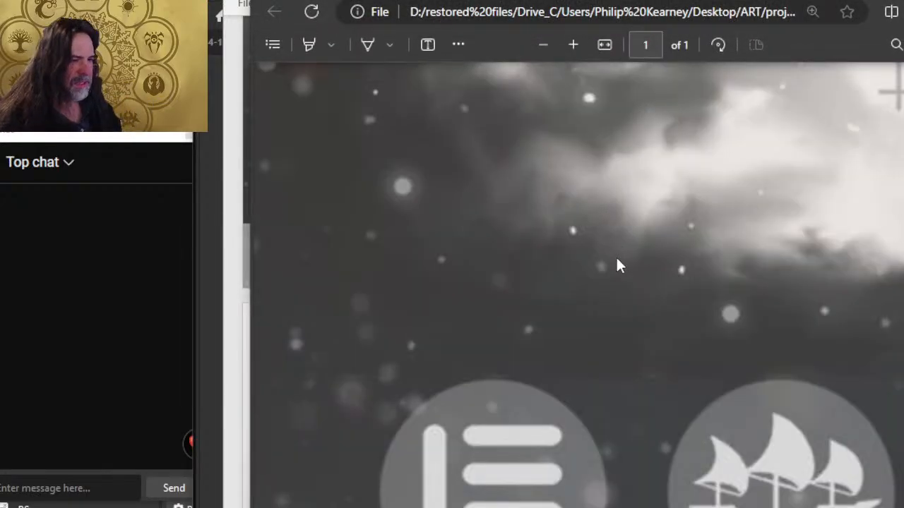
Step: Examine the published page's cloud artwork and its edge along the icon row in the PDF preview
scroll(617, 258, down, 3)
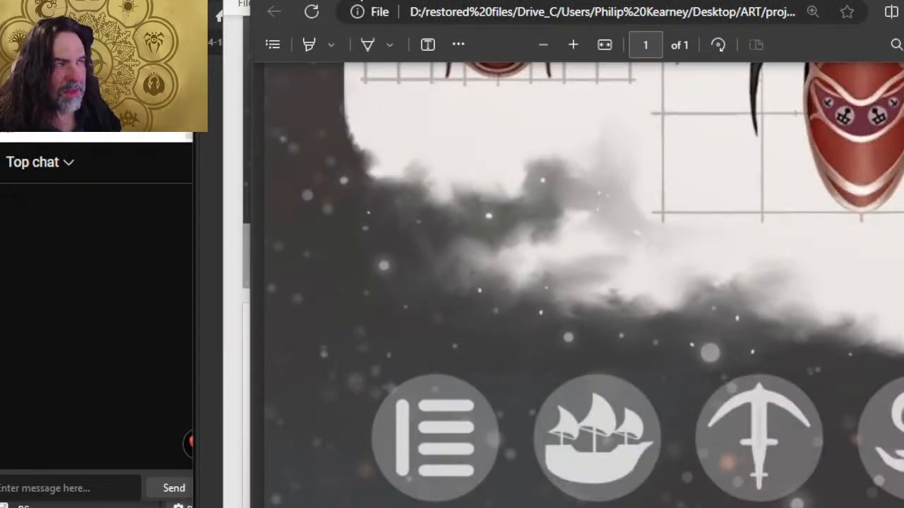
drag(616, 0, 699, 0)
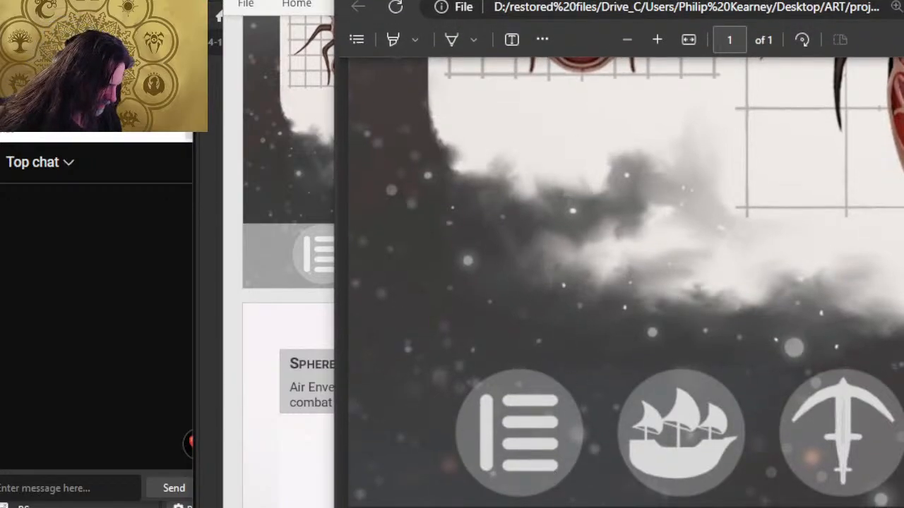
scroll(621, 282, right, 5)
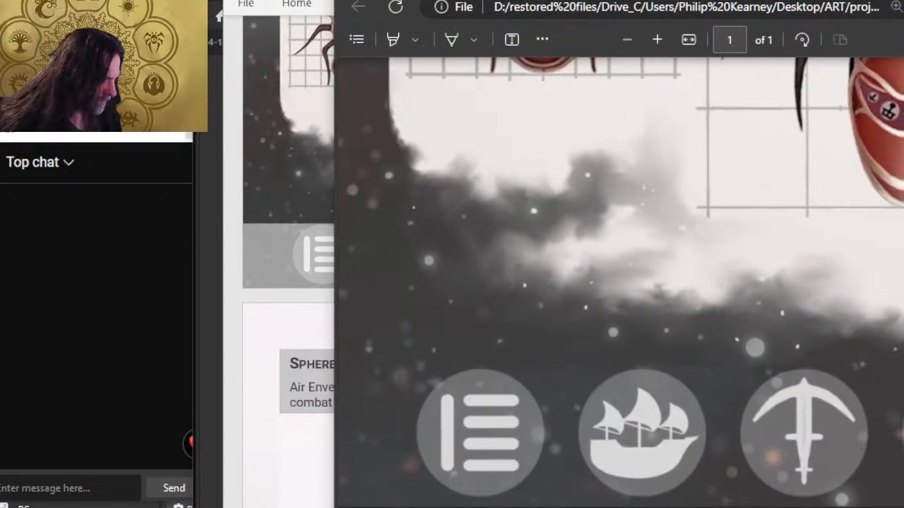
scroll(621, 283, right, 6)
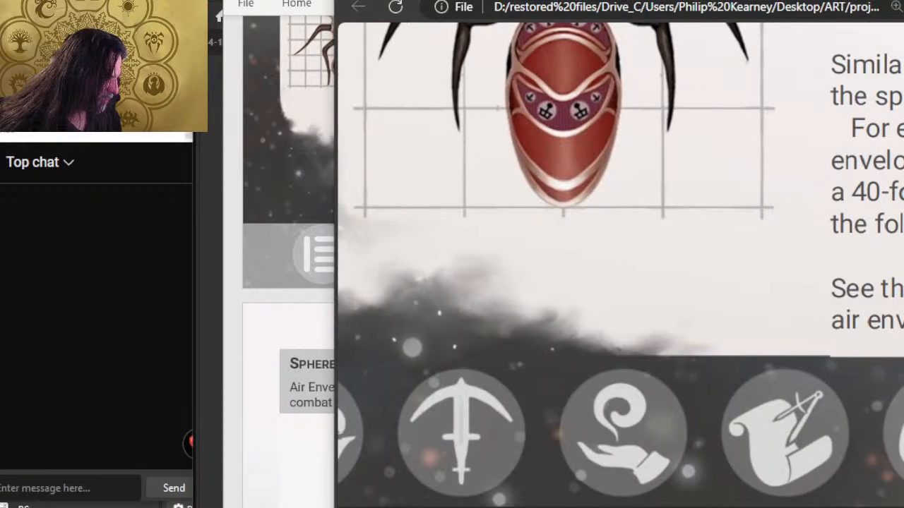
scroll(621, 282, left, 5)
scroll(620, 282, right, 8)
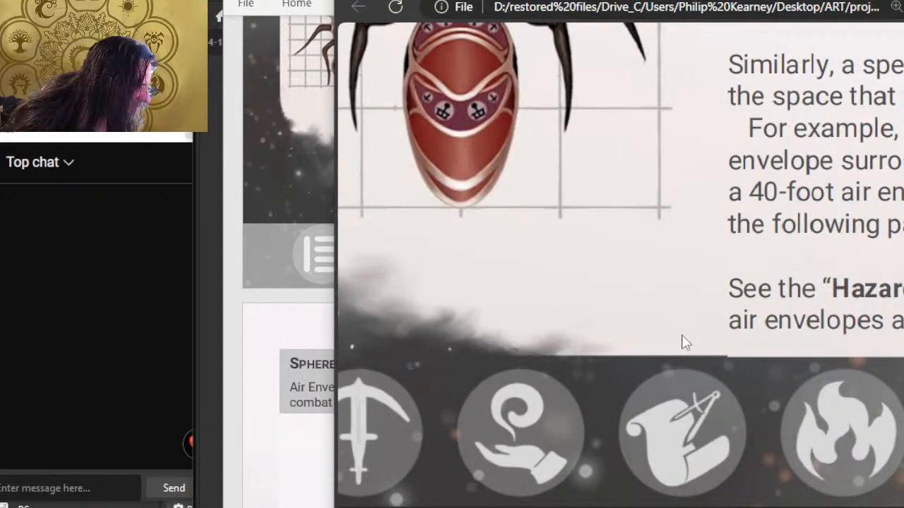
Step: Return to the Word layout and nudge the bottom-left illustration vertically so it sits slightly lower against the icon row
key(alt+Tab)
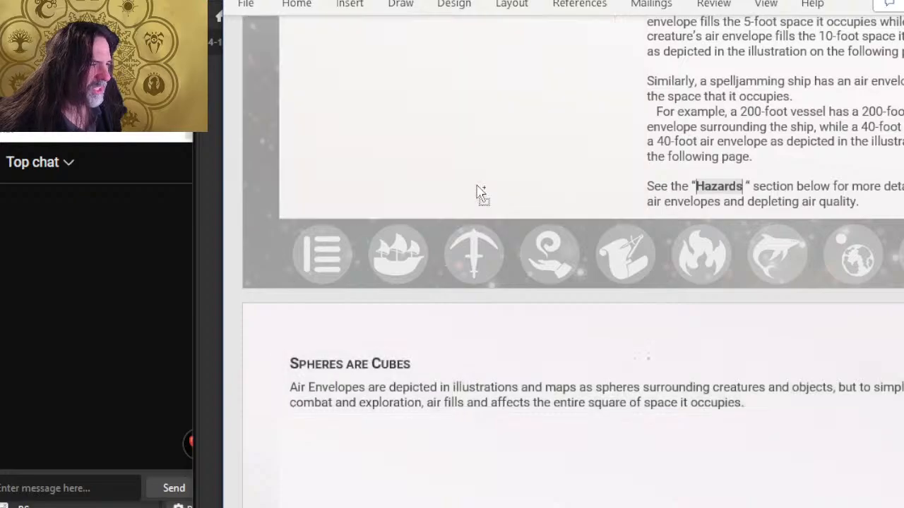
scroll(494, 187, up, 3)
scroll(763, 209, up, 2)
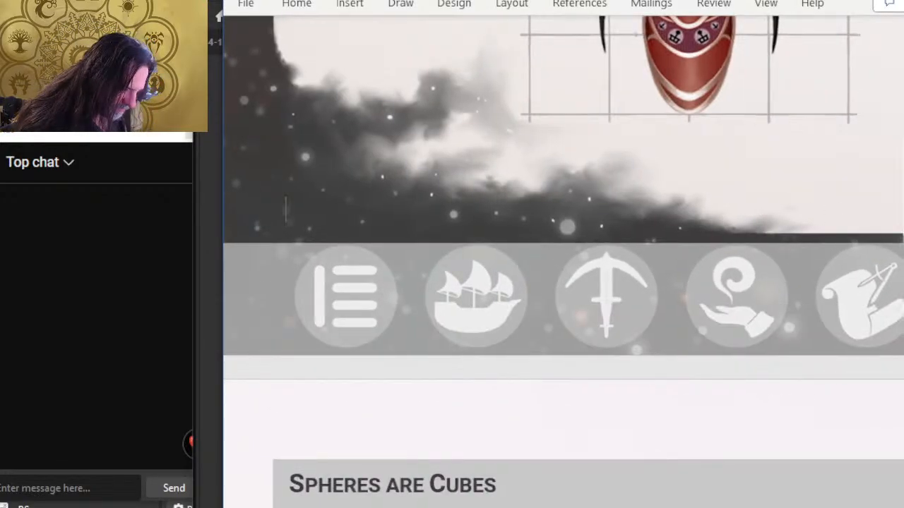
scroll(591, 228, right, 3)
scroll(604, 201, up, 3)
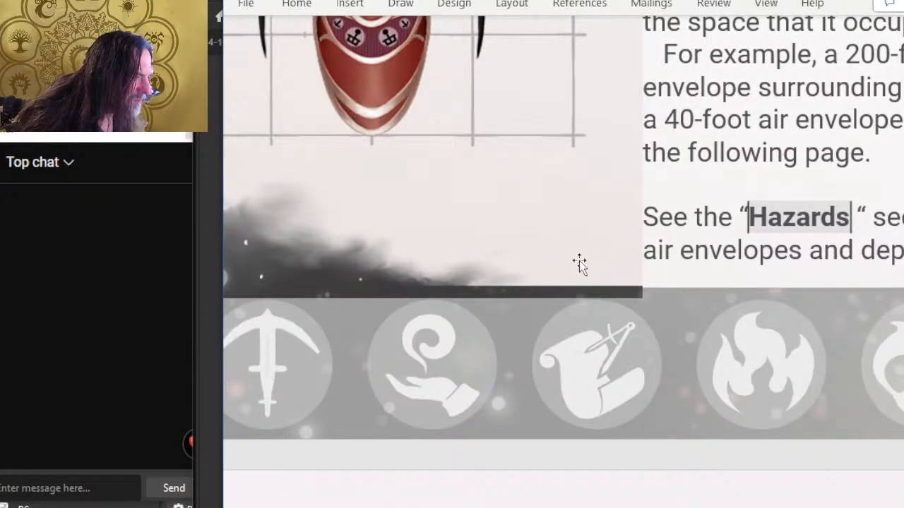
click(579, 264)
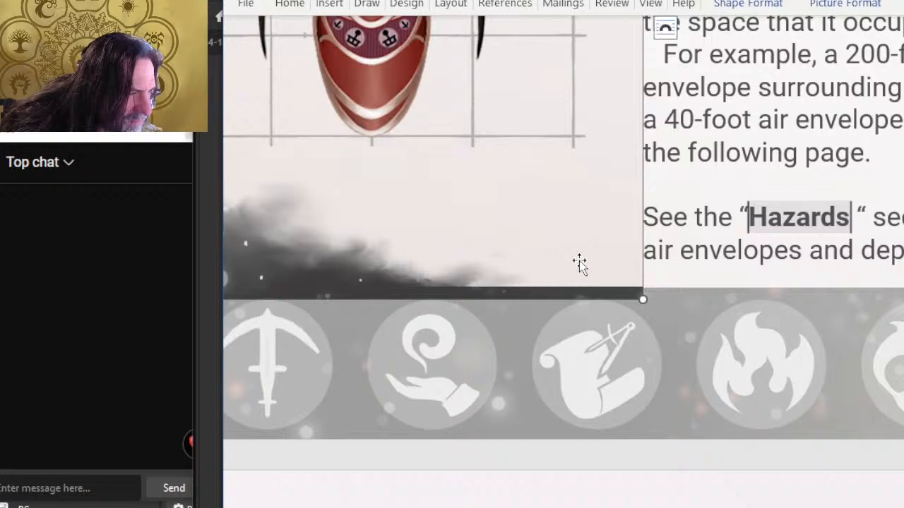
key(Up)
key(Up)
key(Up)
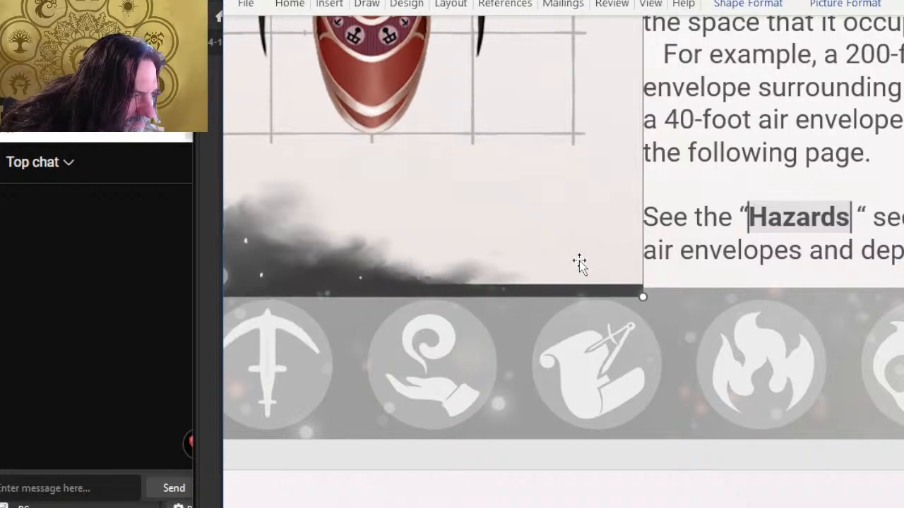
key(Down)
key(Down)
key(Down)
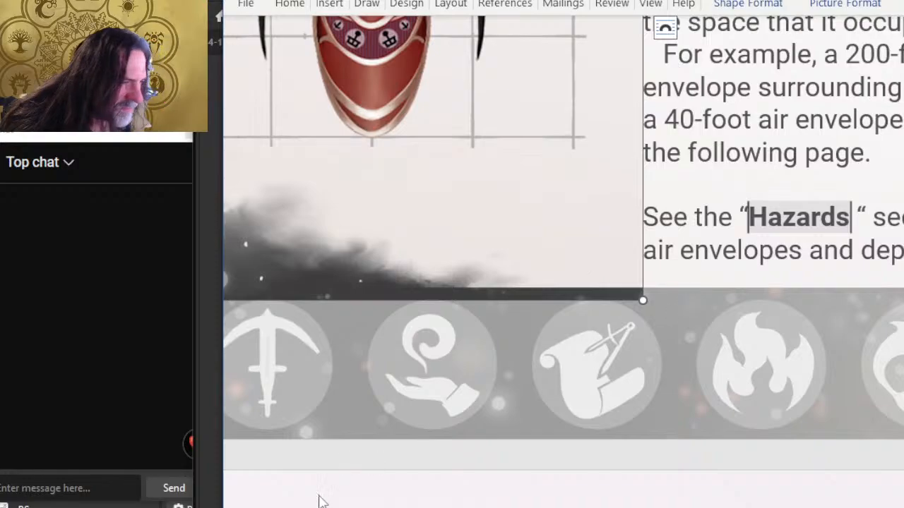
click(415, 390)
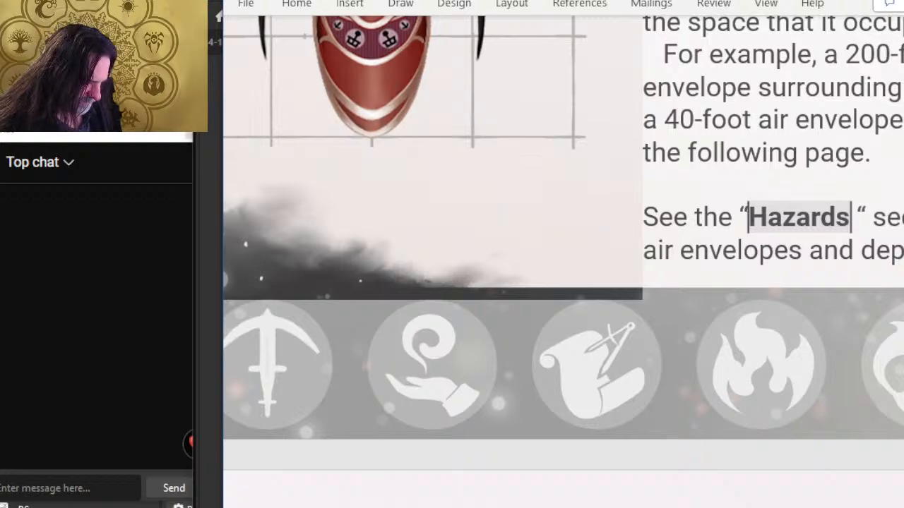
scroll(563, 261, left, 5)
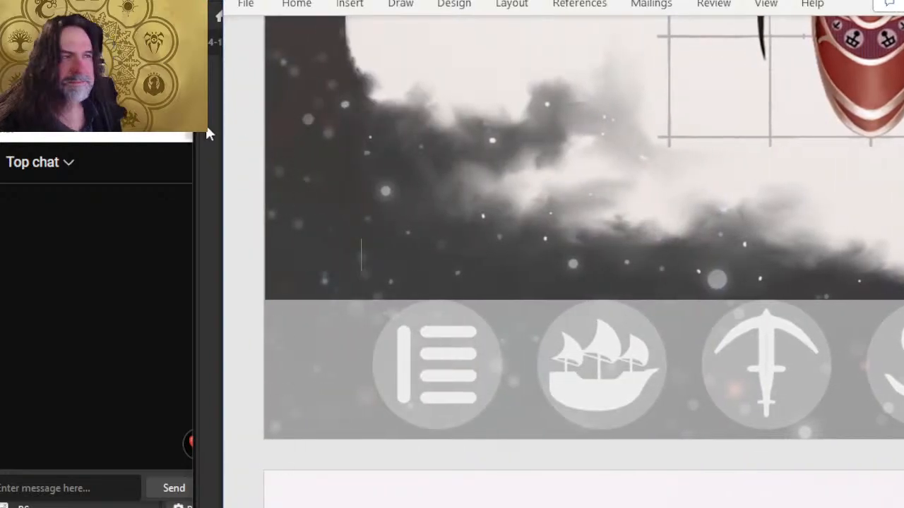
Step: Start another PDF export of the layout in interior pages > DONE > EQUIPMENT AND SHIPS, targeting the existing file 7
click(246, 4)
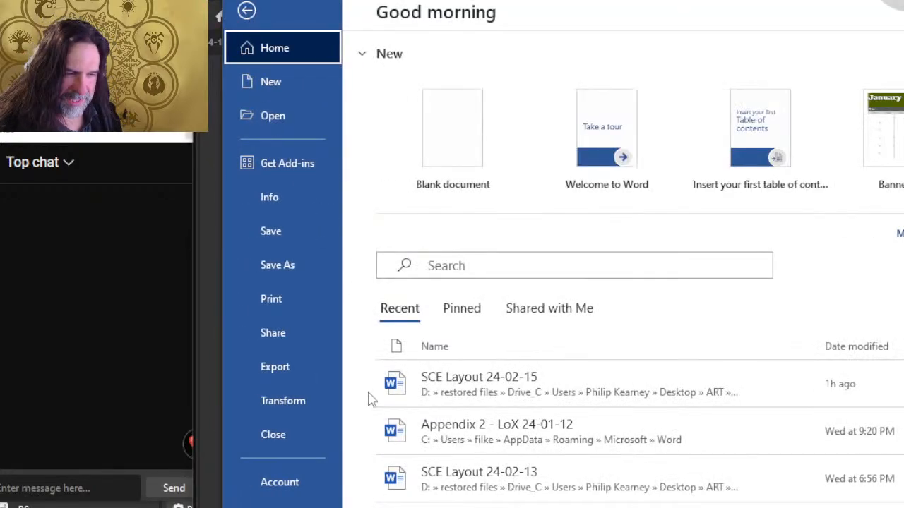
click(298, 364)
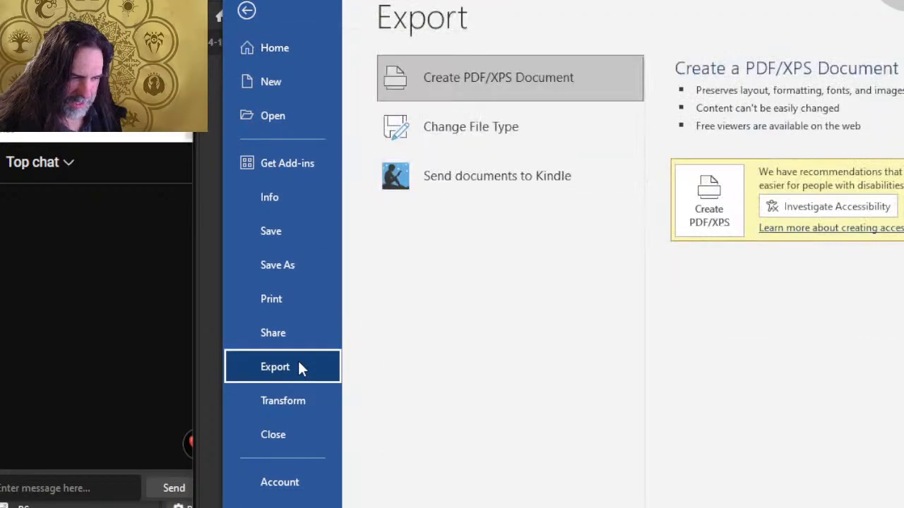
click(712, 208)
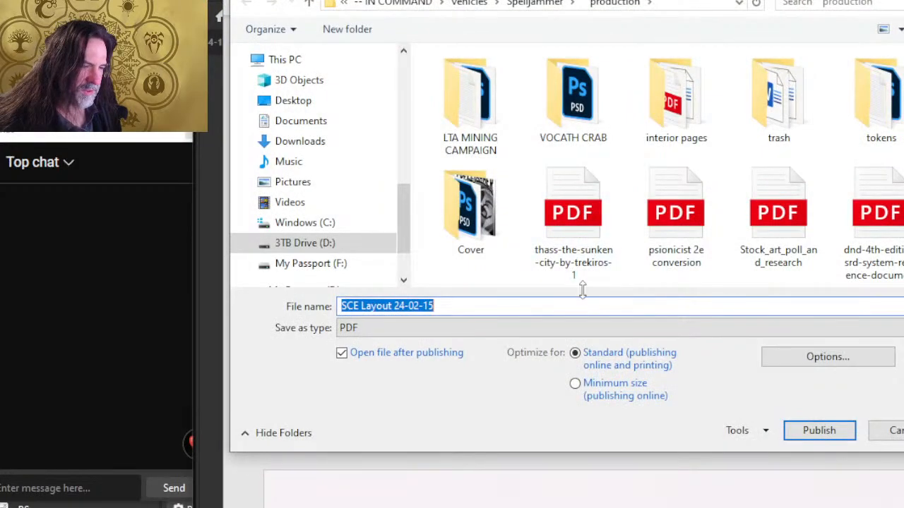
double_click(675, 99)
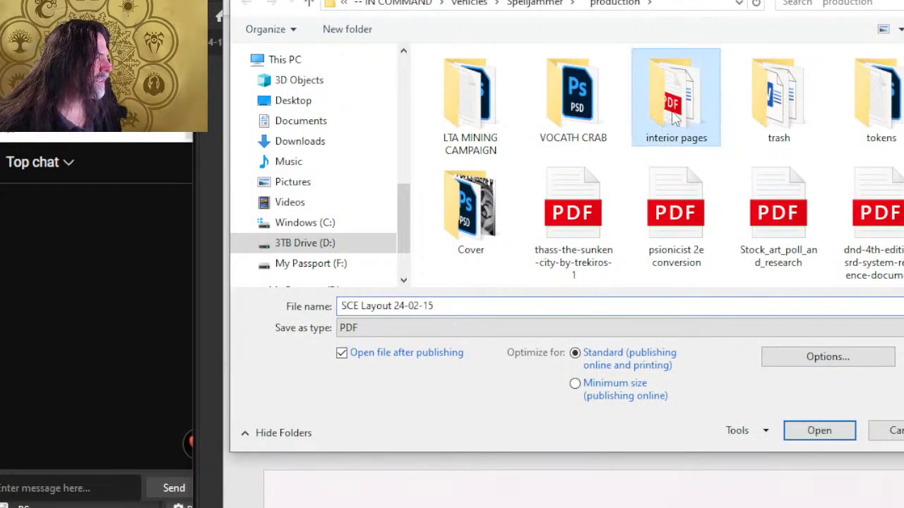
double_click(474, 113)
double_click(478, 118)
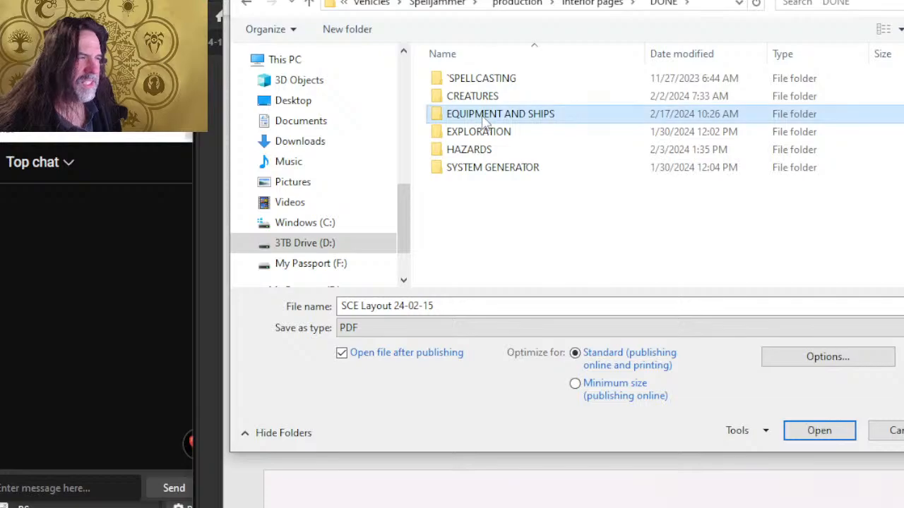
click(576, 98)
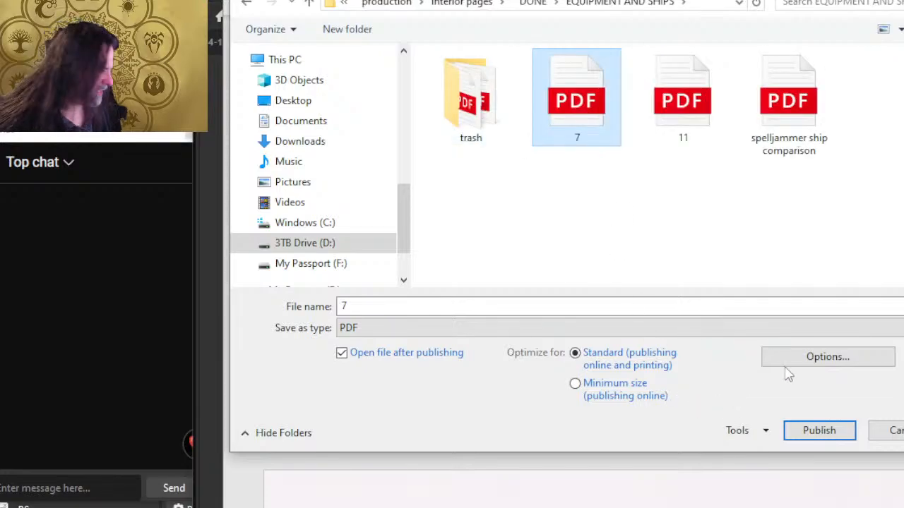
Step: Limit the export to the current page as Document, excluding document properties and accessibility structure tags
click(826, 358)
click(545, 86)
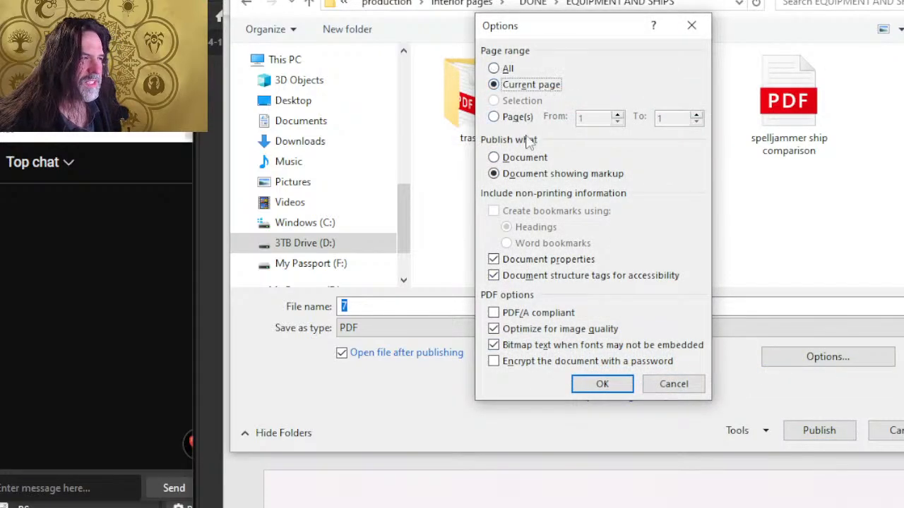
click(525, 157)
click(554, 259)
click(550, 276)
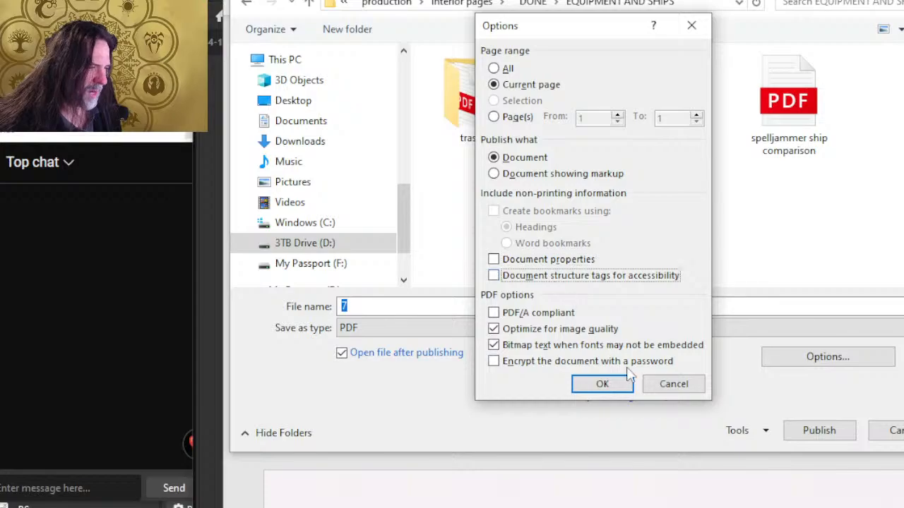
click(602, 383)
Step: Publish the page over the existing 7.pdf, closing the old PDF preview before confirming the replacement
click(819, 430)
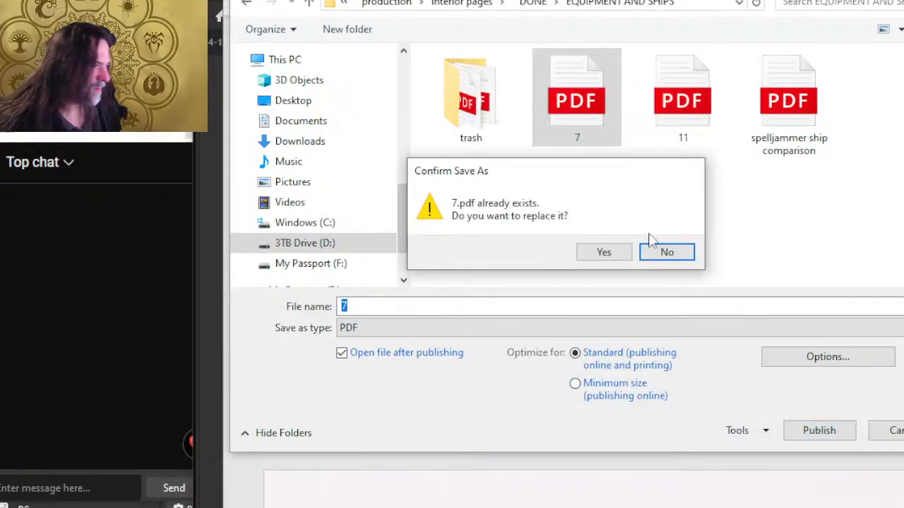
click(585, 254)
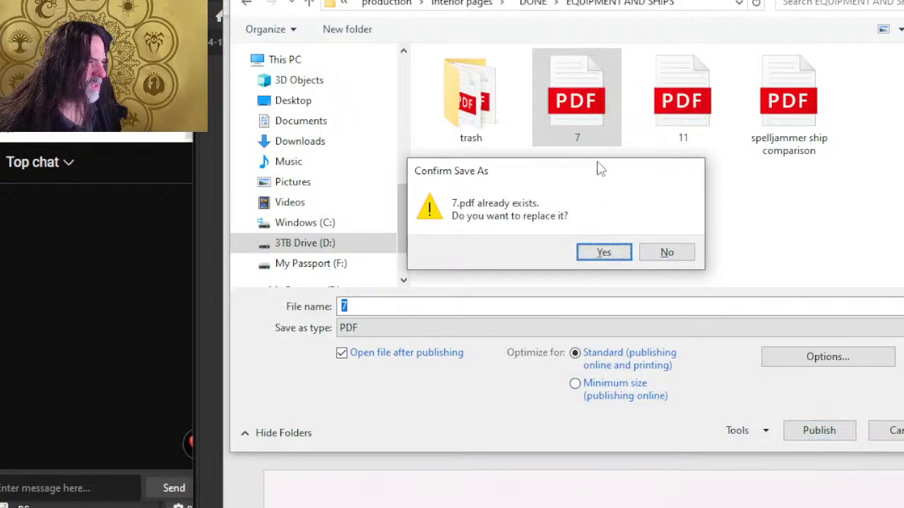
key(alt+Tab)
key(alt+Tab)
key(alt+shift+Tab)
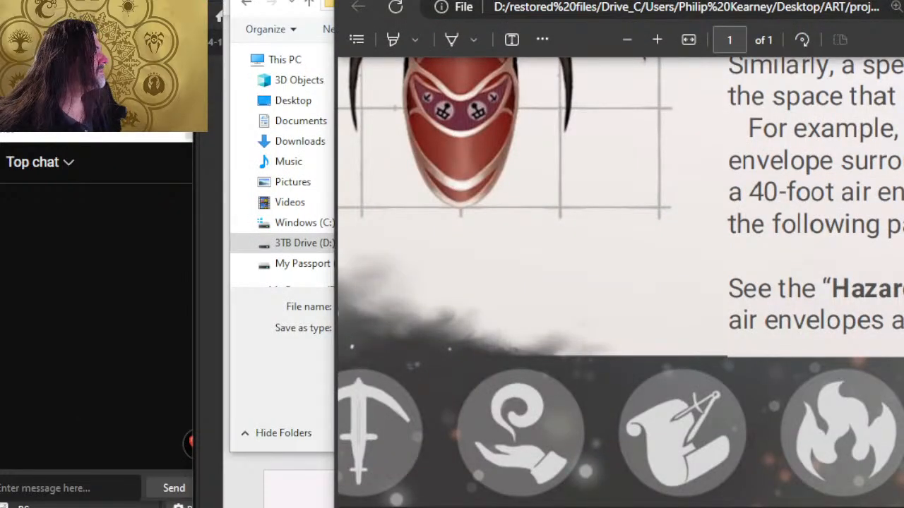
key(alt+F4)
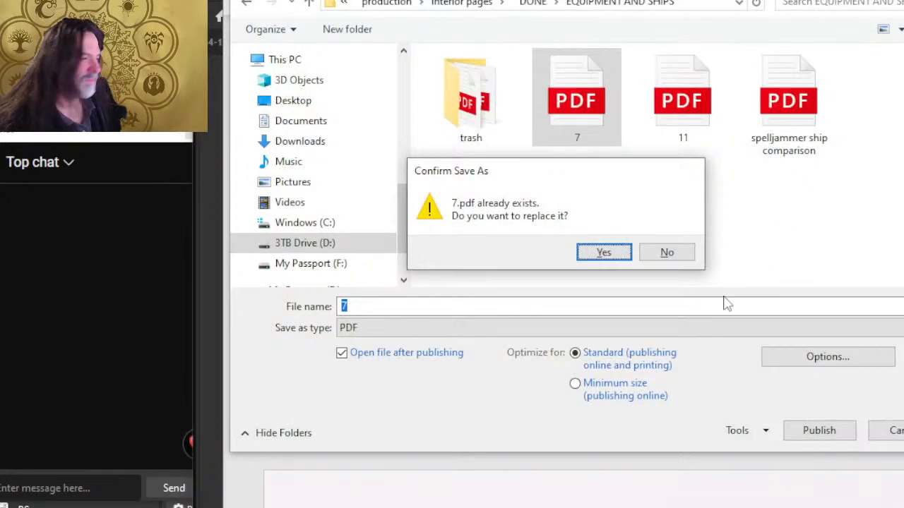
click(605, 255)
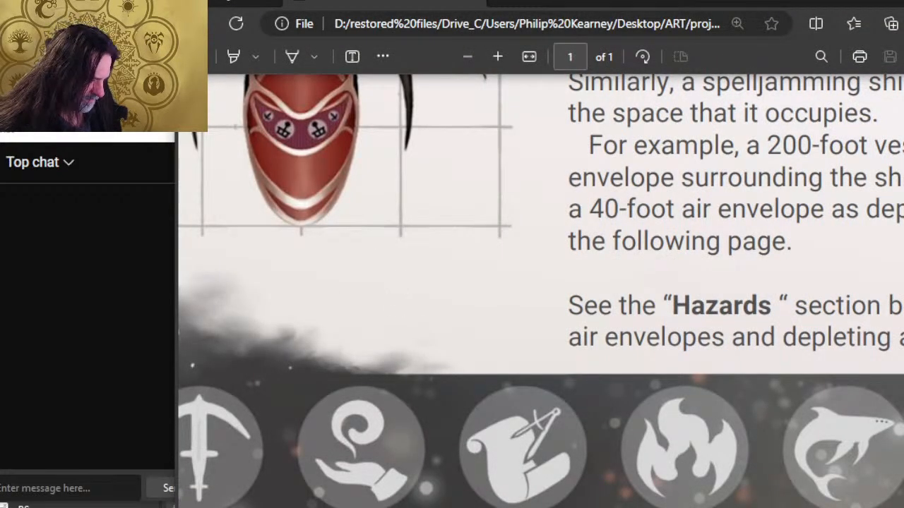
Step: Examine the published page's cloud artwork, icon row seam and left margin edge beside the small spider ship in the PDF preview
scroll(541, 291, left, 2)
scroll(541, 291, left, 2)
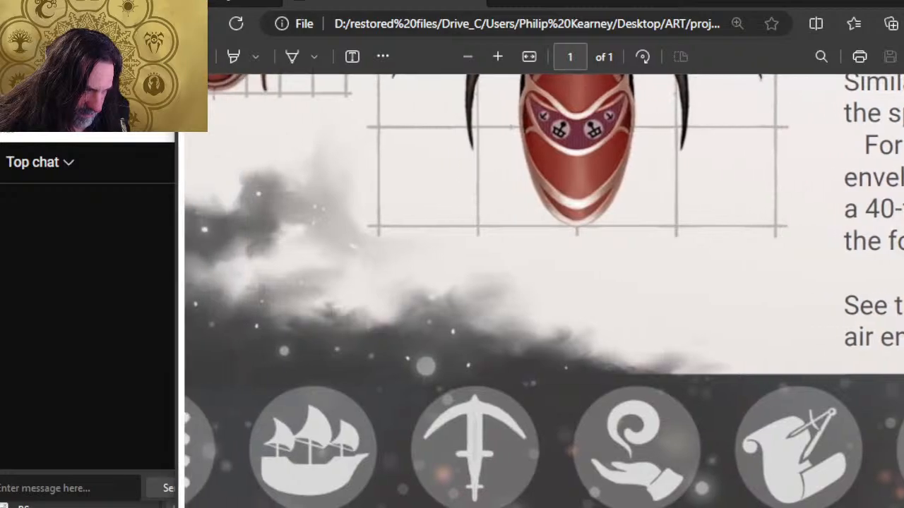
scroll(541, 291, left, 2)
scroll(541, 291, left, 2)
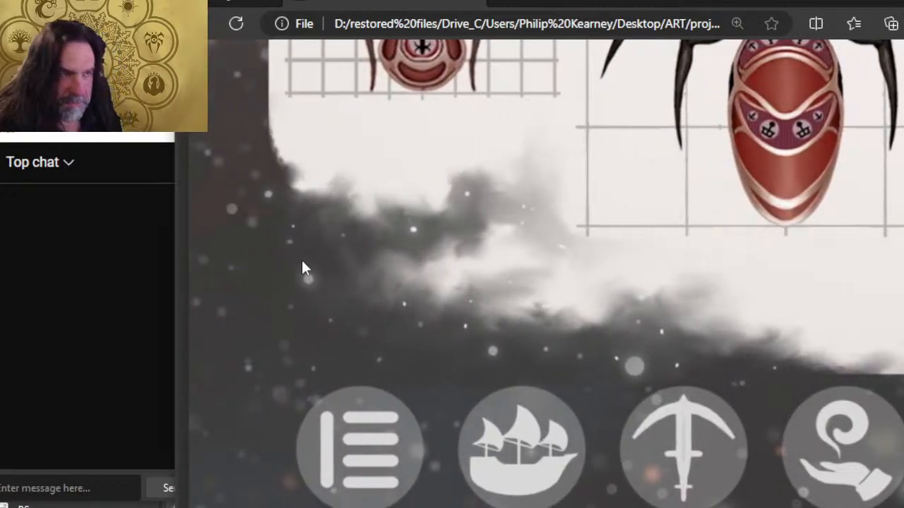
scroll(302, 269, up, 3)
scroll(235, 316, up, 5)
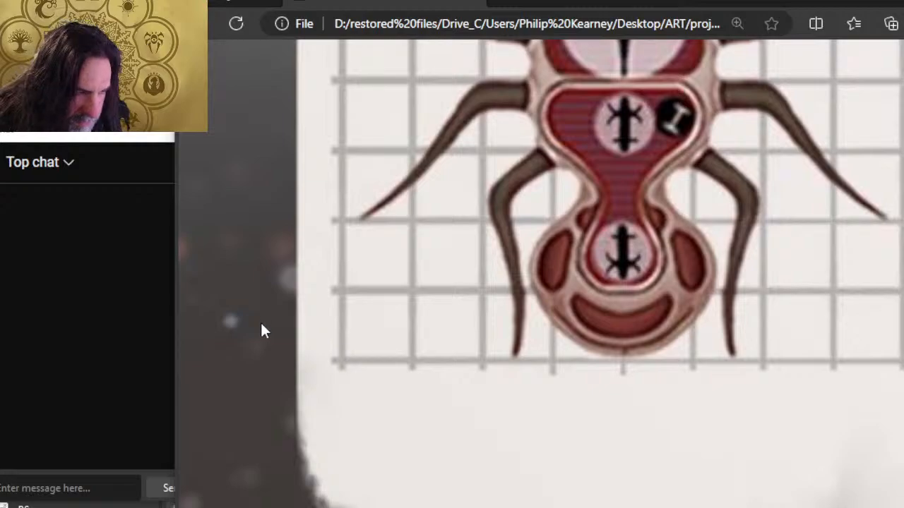
scroll(308, 306, up, 5)
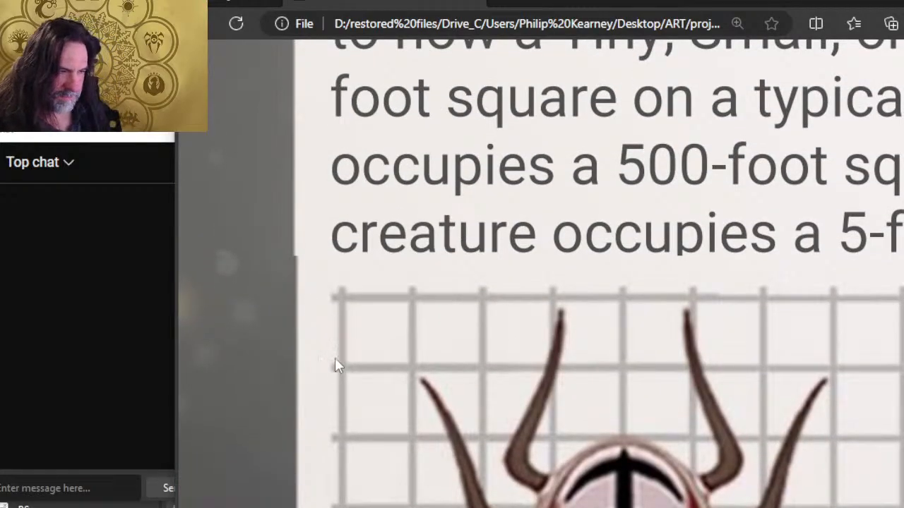
scroll(318, 339, down, 3)
scroll(282, 254, up, 3)
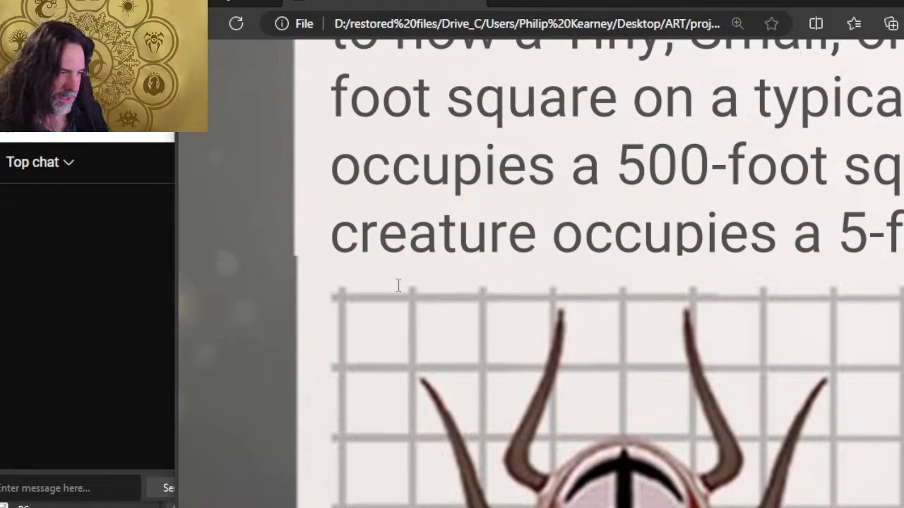
scroll(398, 286, down, 3)
scroll(386, 316, up, 2)
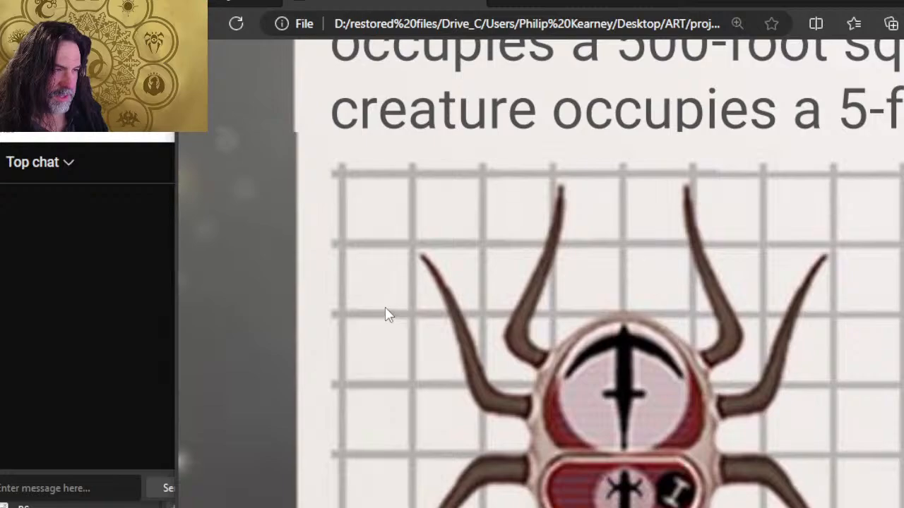
scroll(451, 226, down, 10)
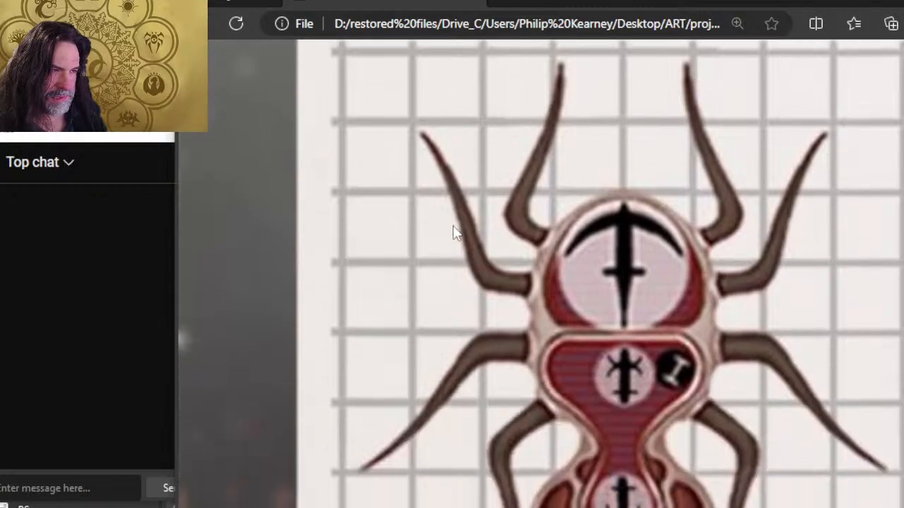
scroll(453, 223, down, 5)
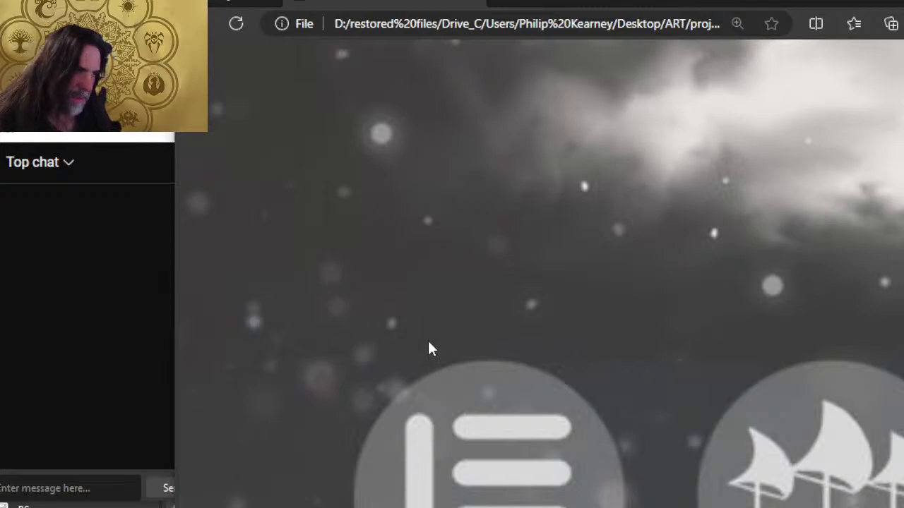
scroll(438, 346, down, 3)
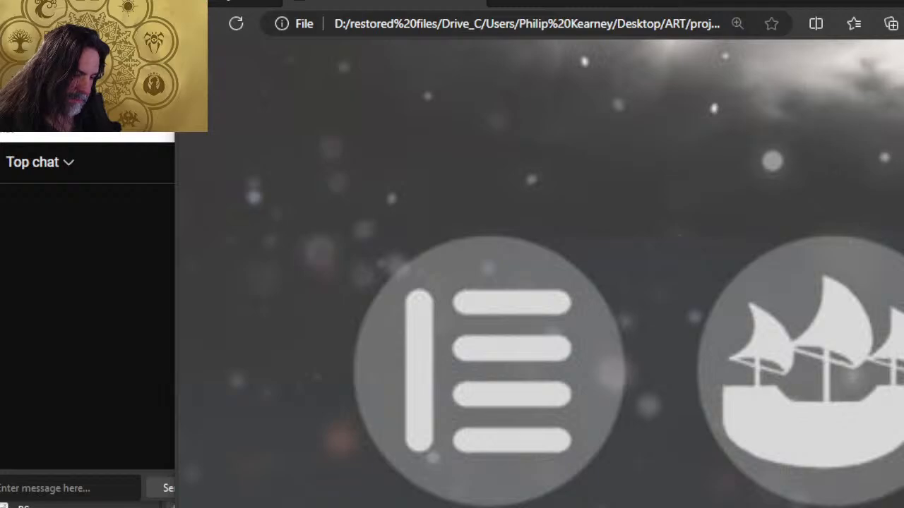
Step: Return to the Word layout and nudge the spider ship and cloud illustration slightly to the right
key(alt+Tab)
scroll(318, 278, up, 5)
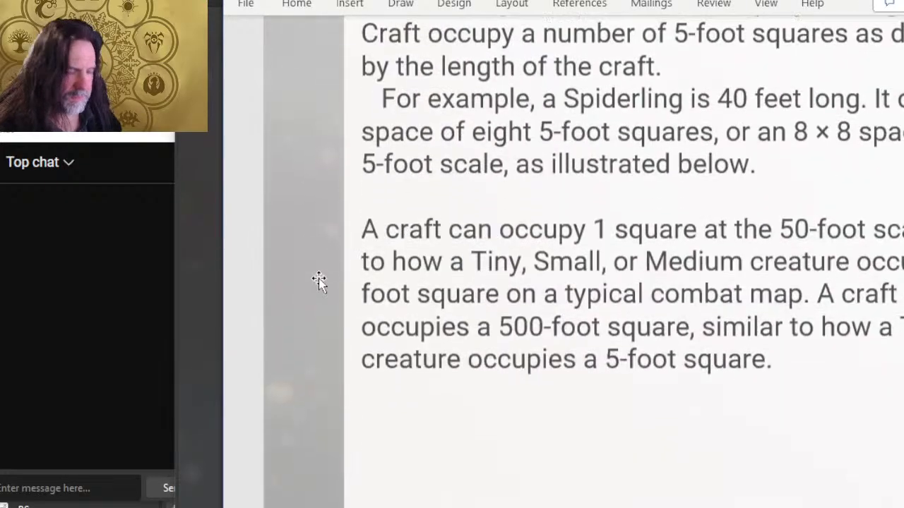
scroll(318, 278, down, 5)
scroll(319, 268, up, 2)
click(405, 259)
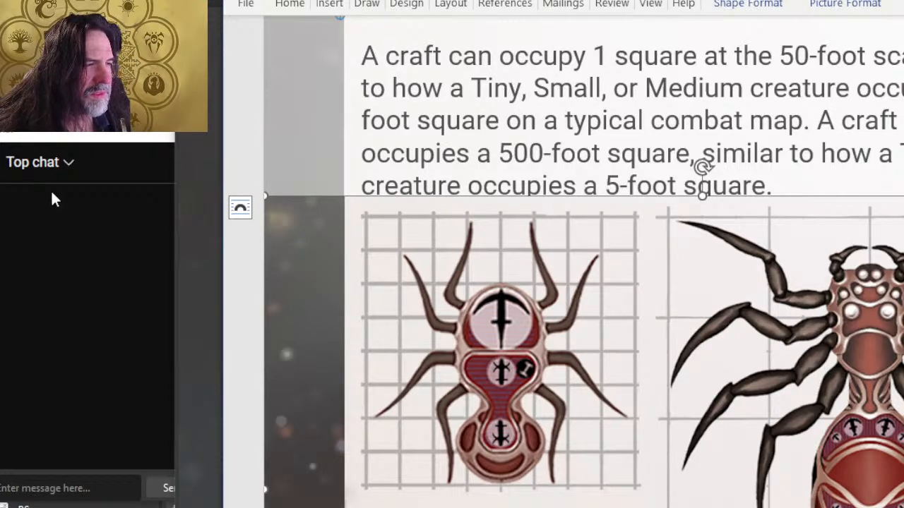
click(387, 155)
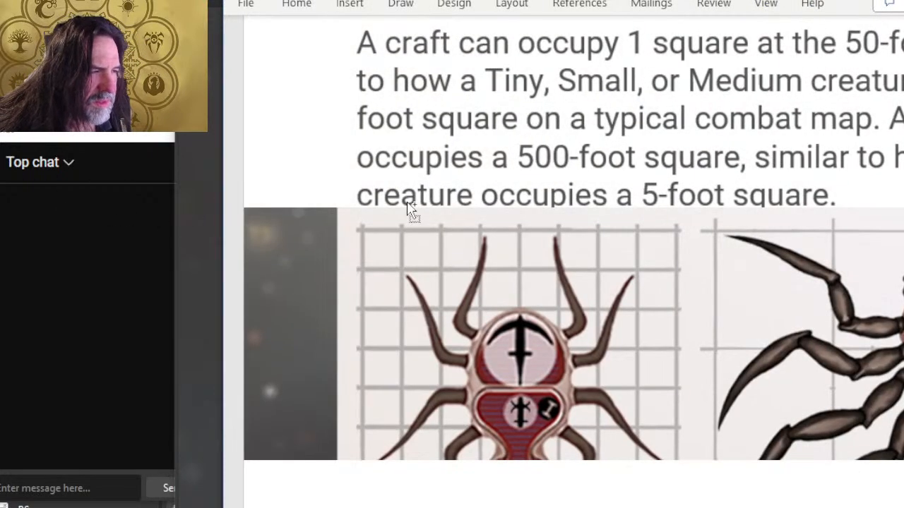
scroll(349, 190, up, 1)
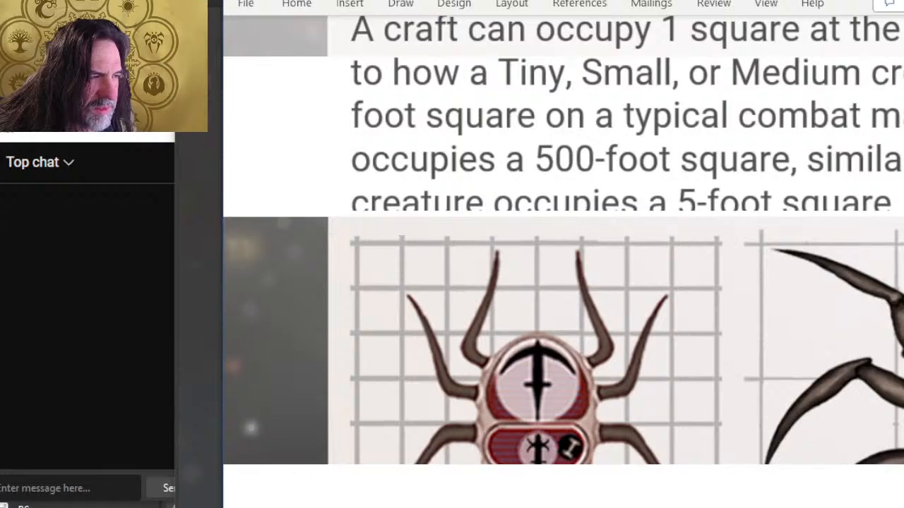
click(400, 272)
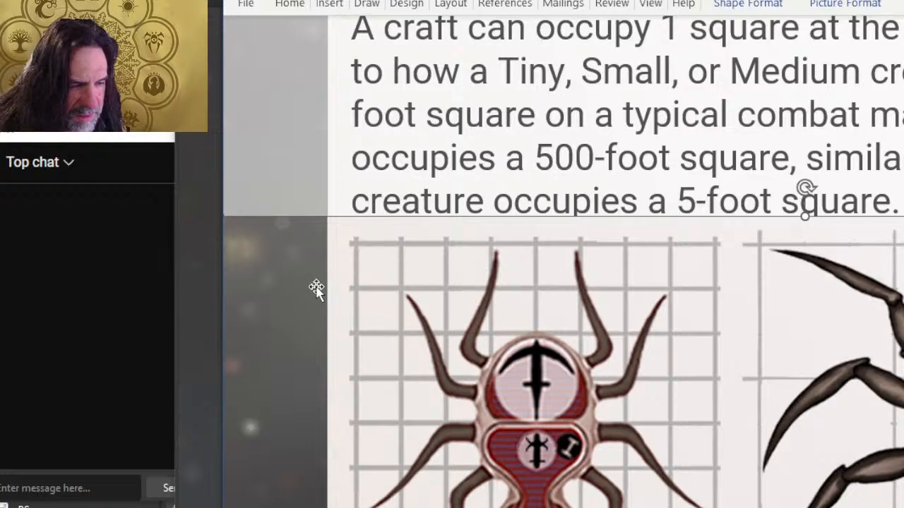
scroll(315, 289, down, 5)
scroll(316, 288, up, 5)
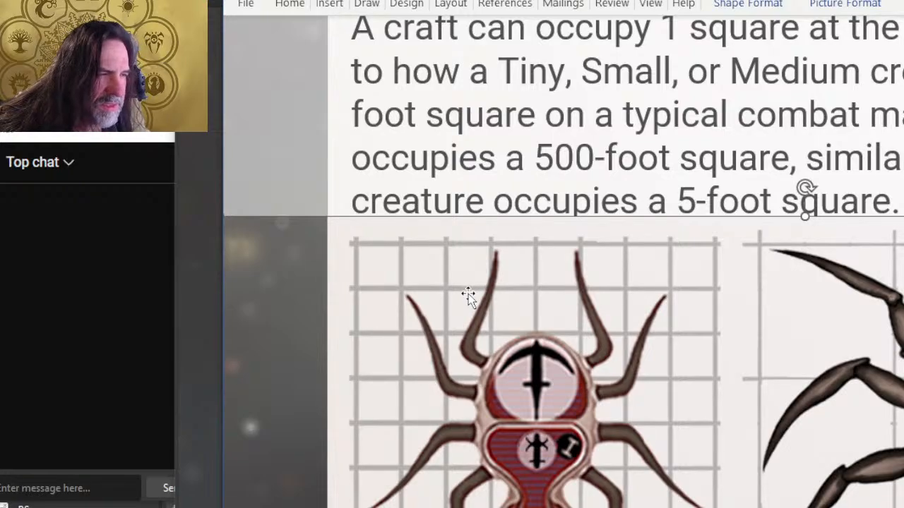
scroll(468, 294, down, 8)
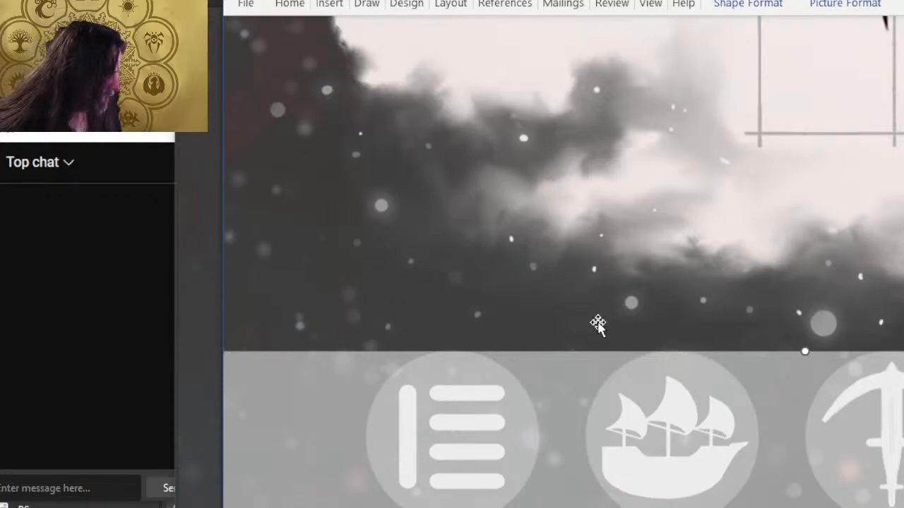
key(Right)
key(Right)
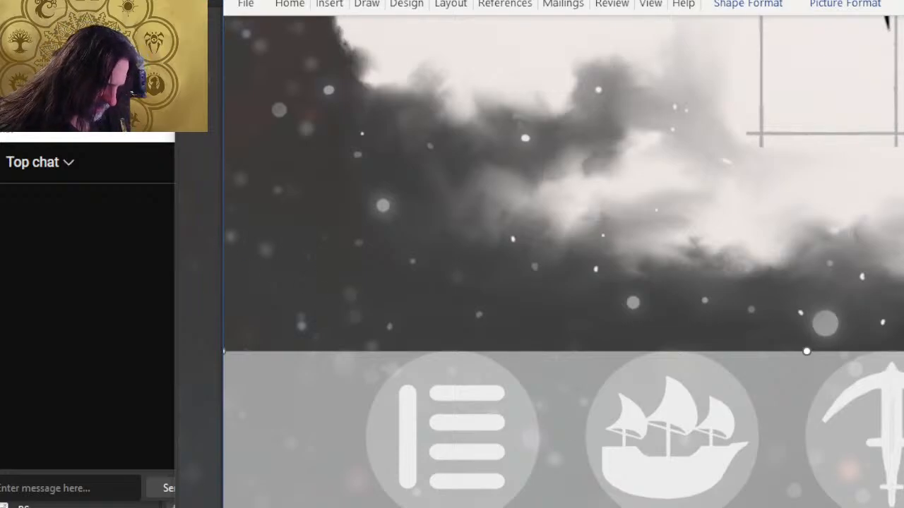
Step: Check the nudged illustration's right end, icon row seam and left margin edge against the page background
scroll(563, 262, right, 8)
scroll(563, 262, left, 1)
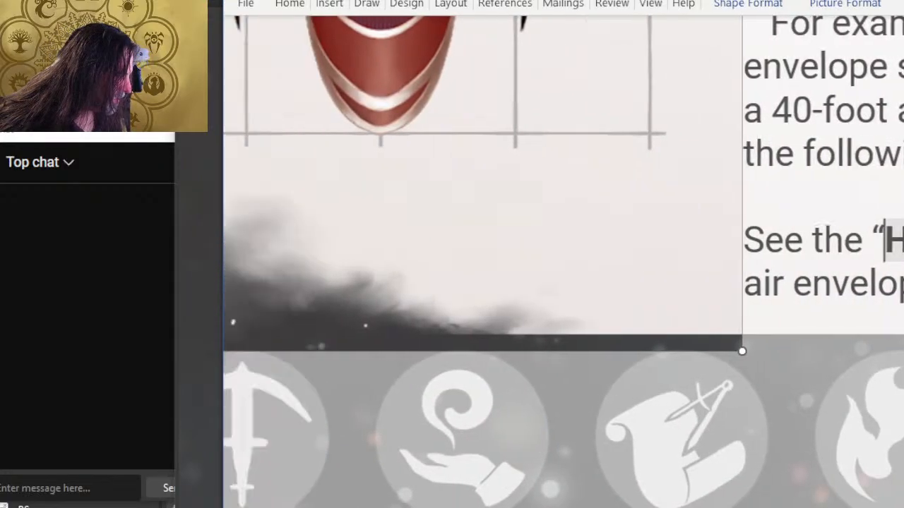
scroll(564, 262, left, 8)
scroll(563, 262, right, 2)
scroll(306, 36, up, 3)
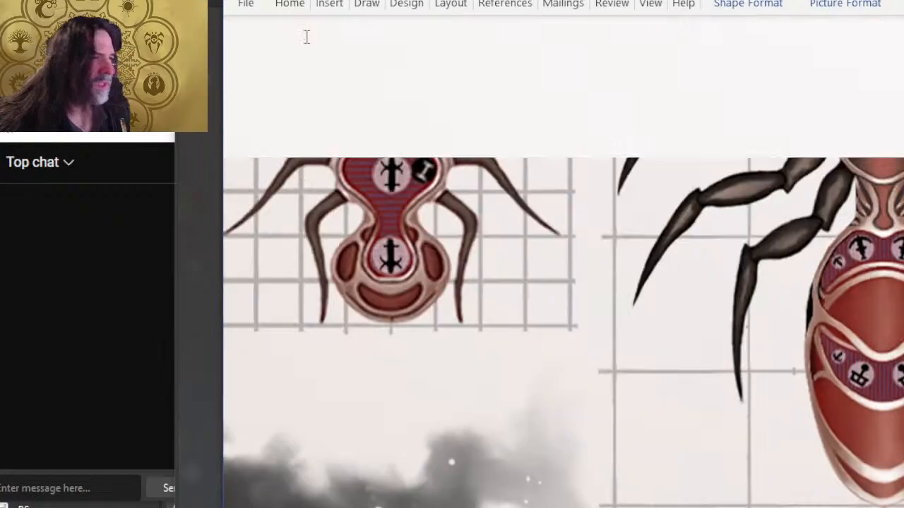
scroll(658, 403, up, 4)
scroll(339, 323, down, 6)
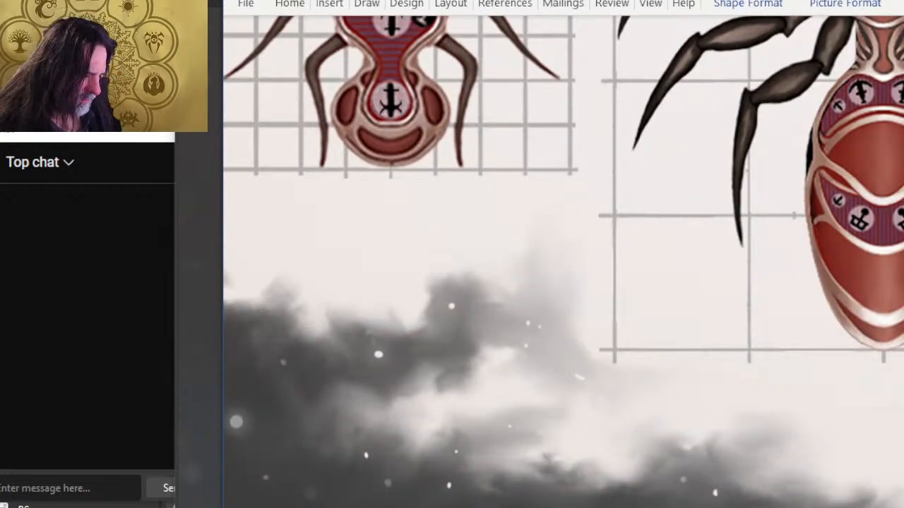
scroll(323, 400, left, 6)
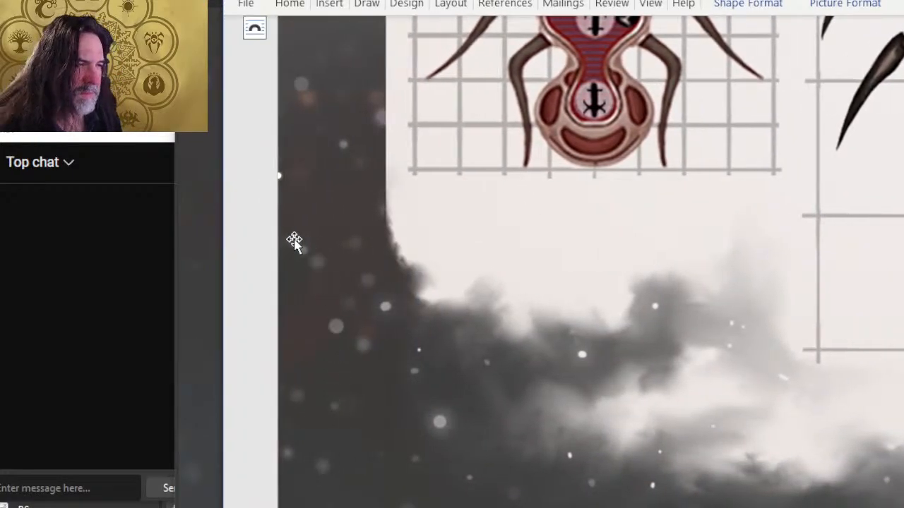
scroll(303, 212, up, 4)
scroll(311, 189, down, 3)
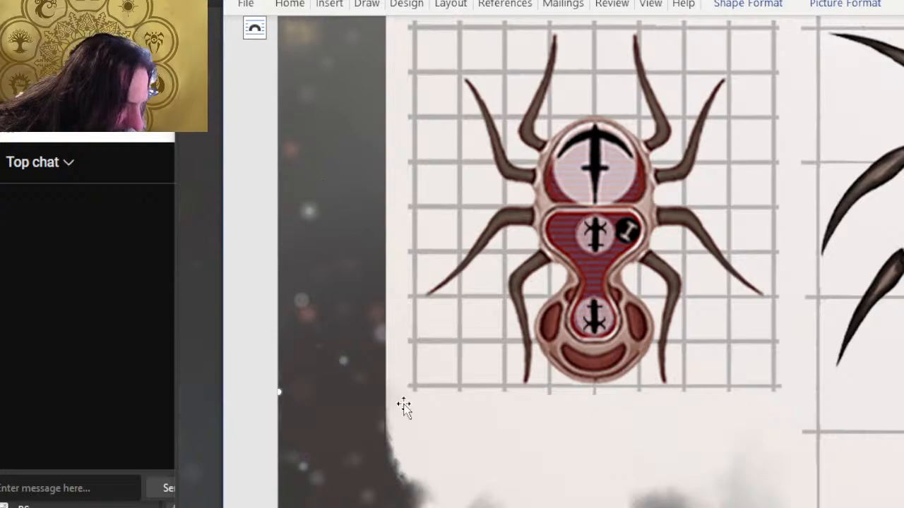
Step: Examine the illustration's left margin edge beside the small spider ship and its upper corners against the page background and text
scroll(391, 408, down, 5)
scroll(388, 430, up, 4)
scroll(388, 406, up, 3)
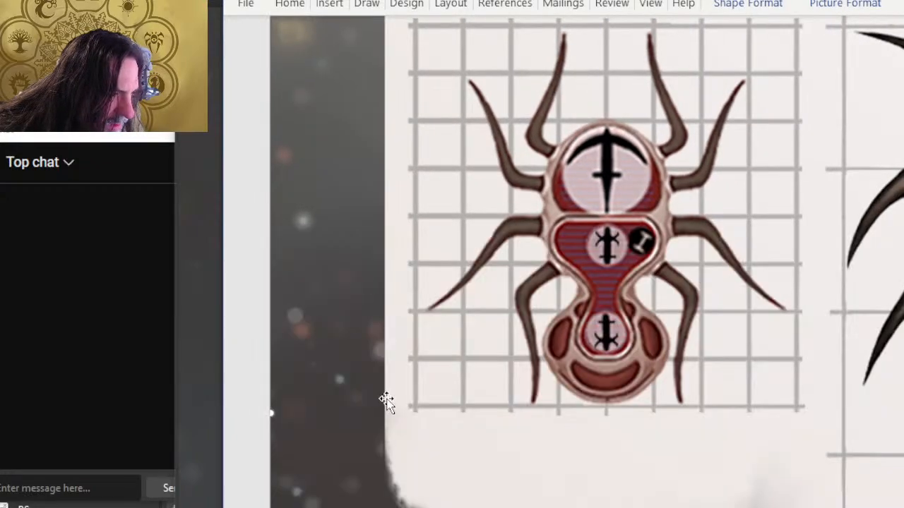
scroll(421, 452, down, 3)
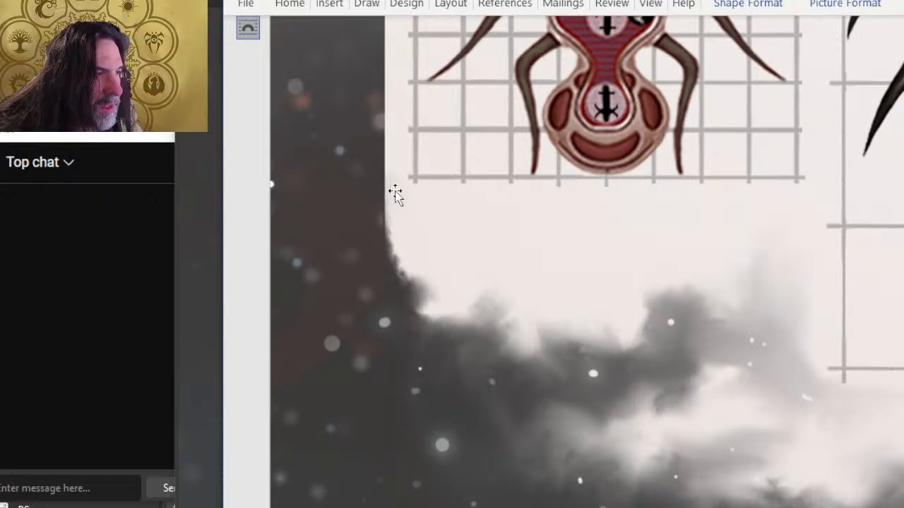
scroll(392, 195, up, 4)
scroll(386, 252, up, 2)
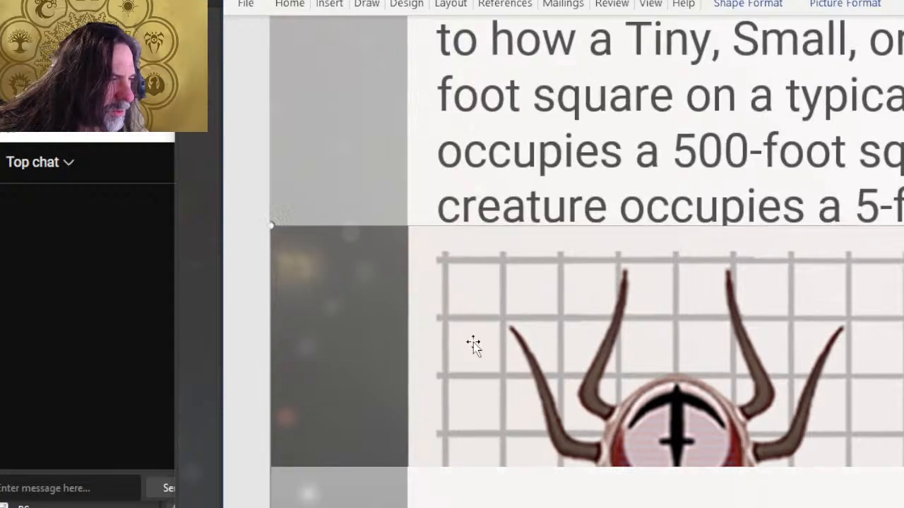
click(473, 304)
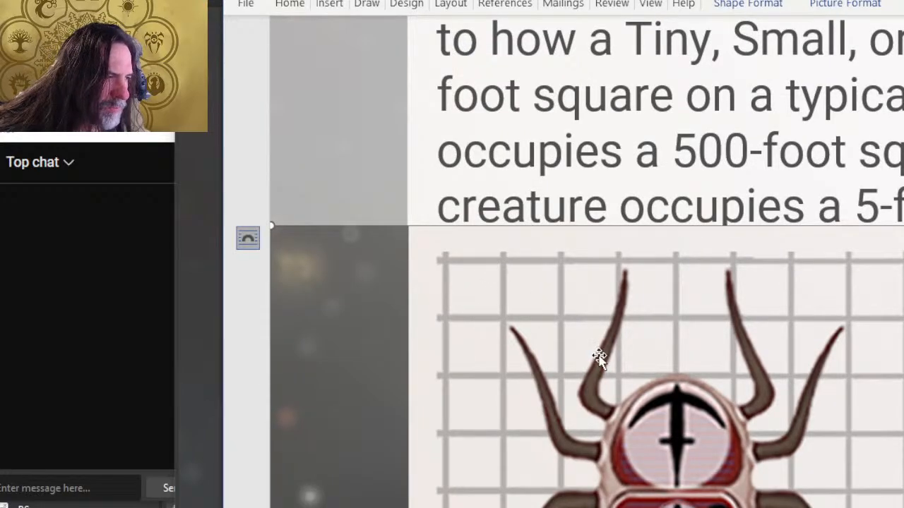
scroll(564, 262, right, 5)
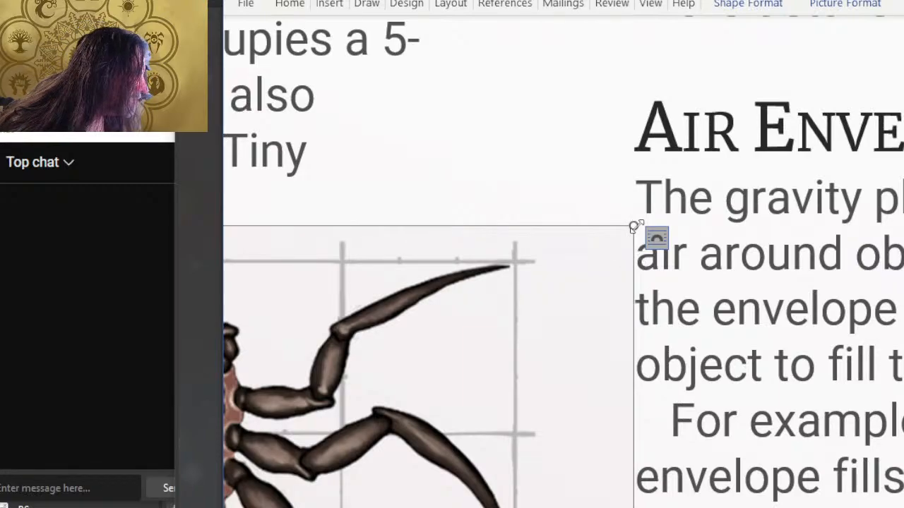
key(alt+Tab)
key(alt+Tab)
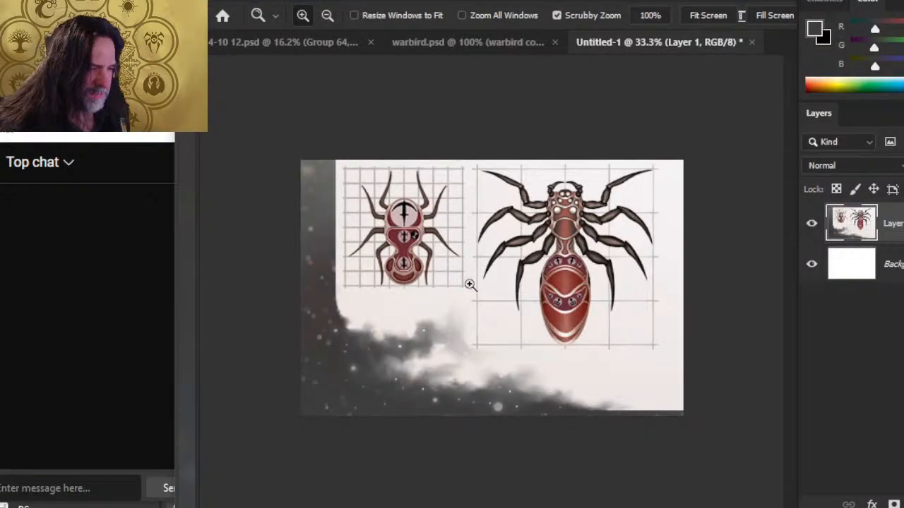
key(alt+Tab)
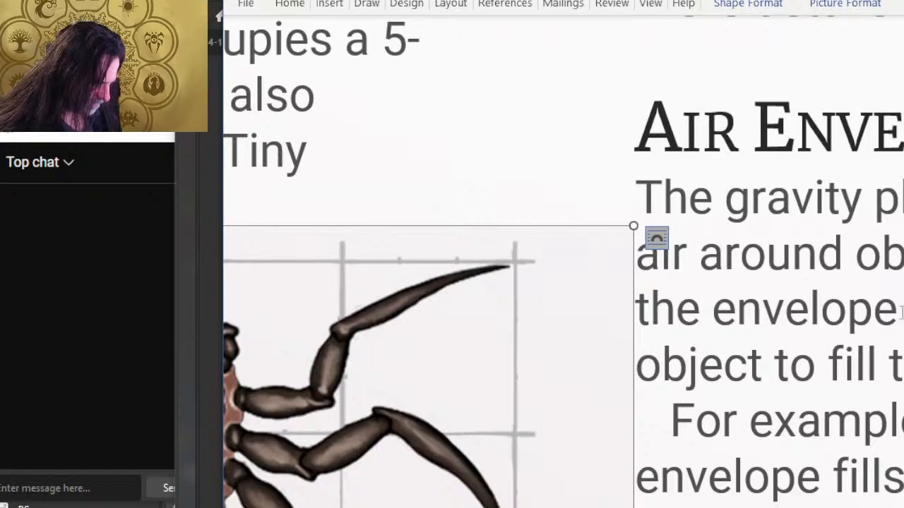
key(alt+Tab)
key(alt+Tab)
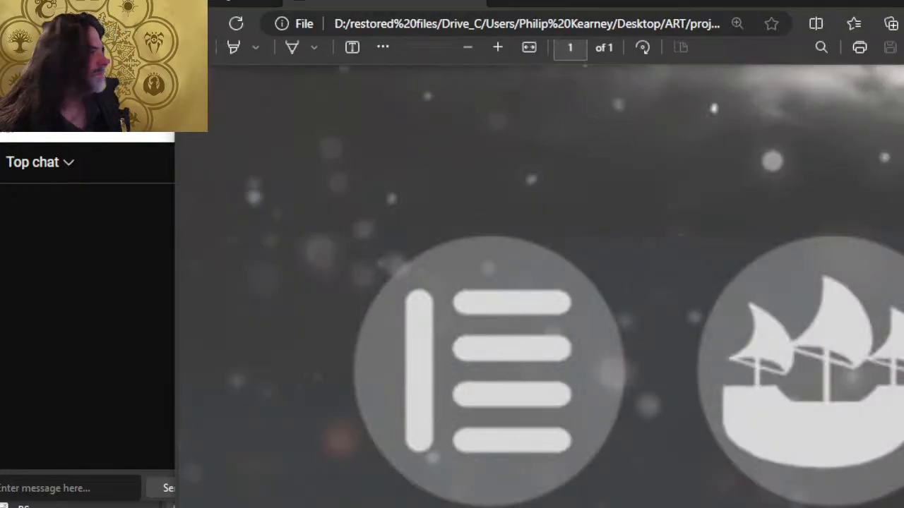
Step: Switch to Photoshop and close the Untitled-1 document without saving its changes
key(alt+Tab)
key(alt+Tab)
key(alt+Tab)
key(alt+Tab)
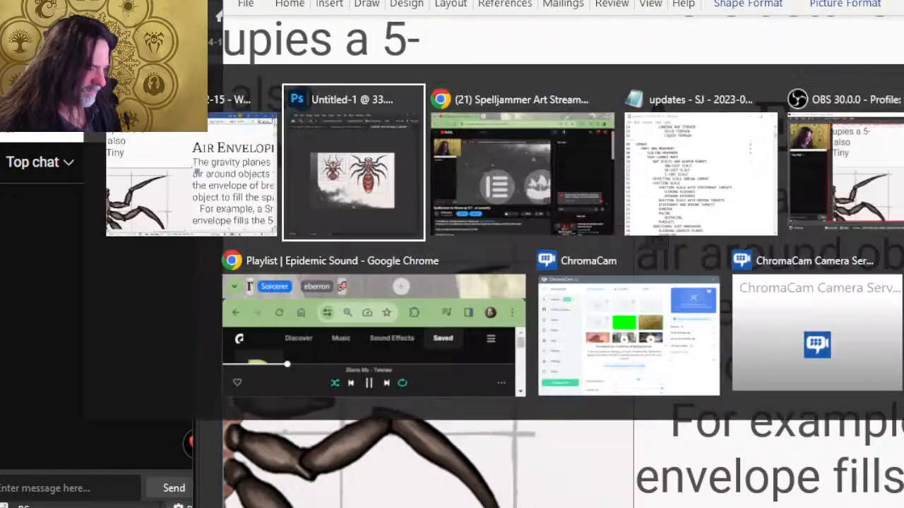
key(alt+Tab)
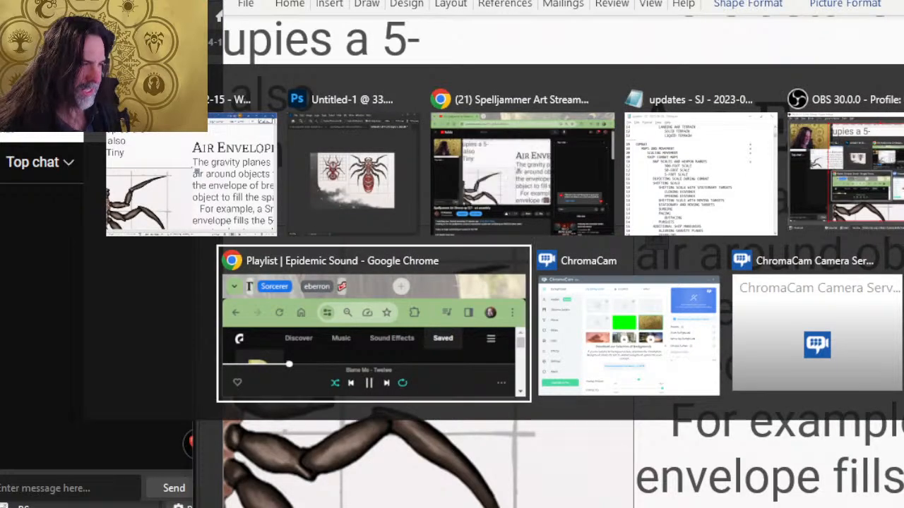
key(alt+shift+Tab)
key(alt+shift+Tab)
key(alt+shift+Tab)
key(alt+shift+Tab)
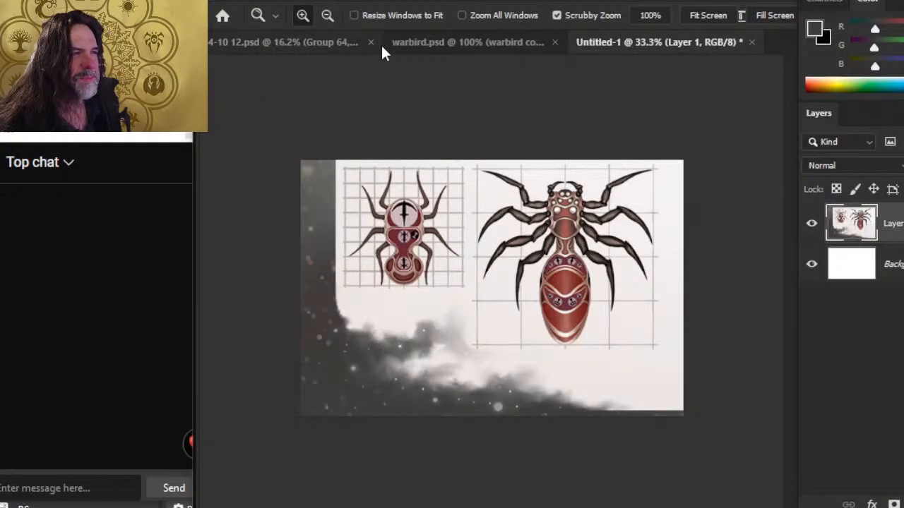
click(751, 42)
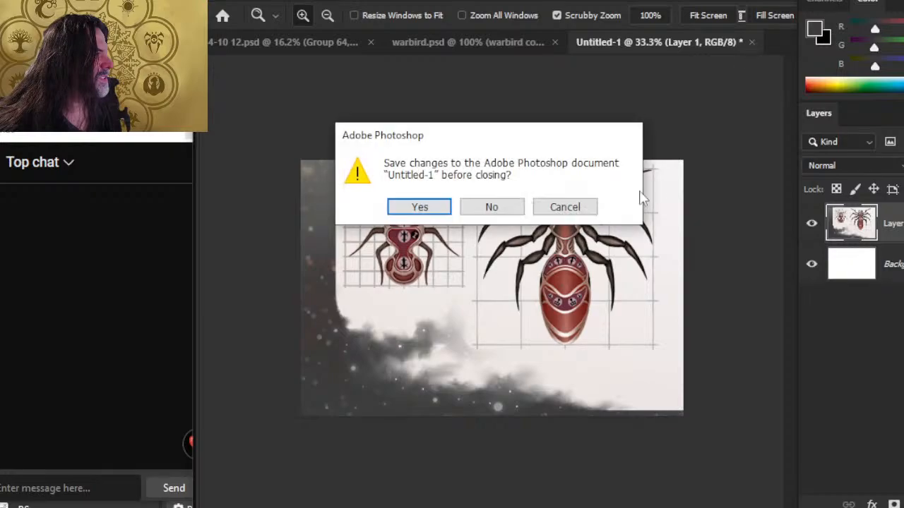
click(492, 207)
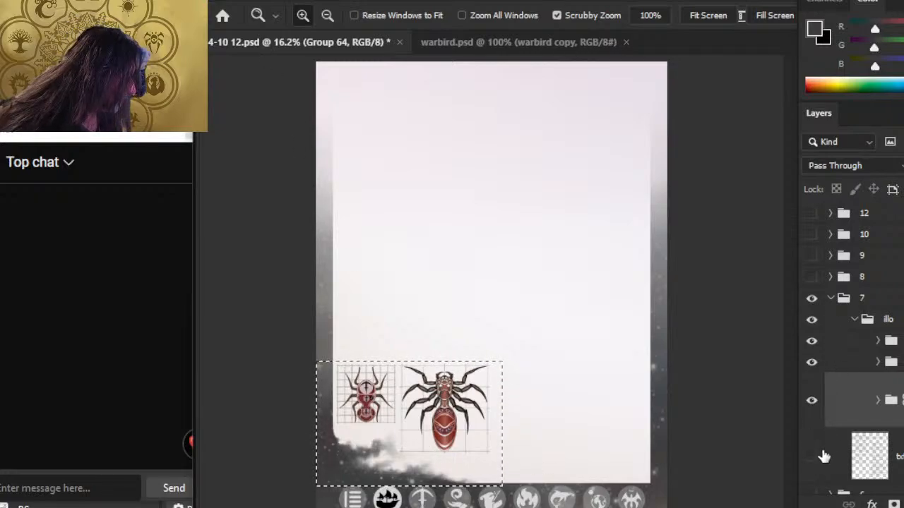
Step: Check the illustration selection in 4-10 12.psd with page 7's text shown and hidden, inspecting its upper-left corner and left margin edge closely
click(812, 456)
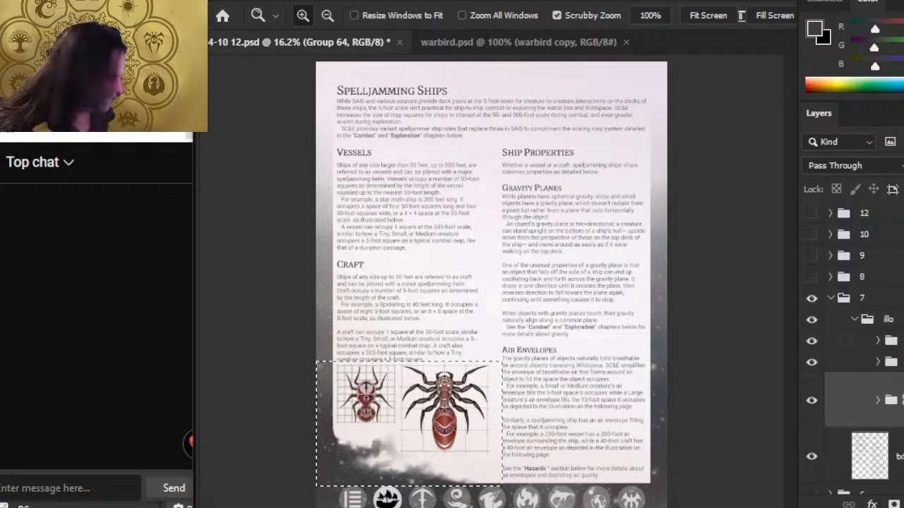
click(812, 457)
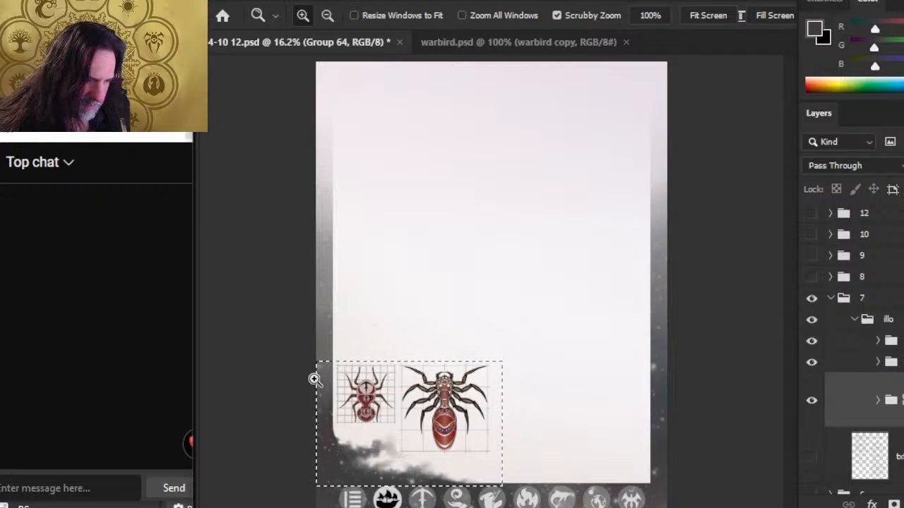
drag(323, 371, 488, 359)
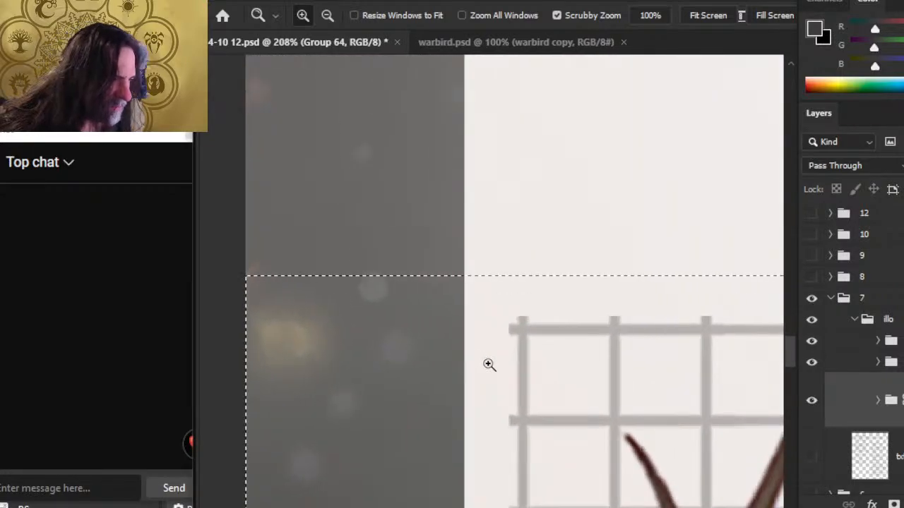
drag(278, 364, 349, 363)
mouse_move(304, 303)
mouse_down()
mouse_move(449, 346)
mouse_move(310, 306)
mouse_up()
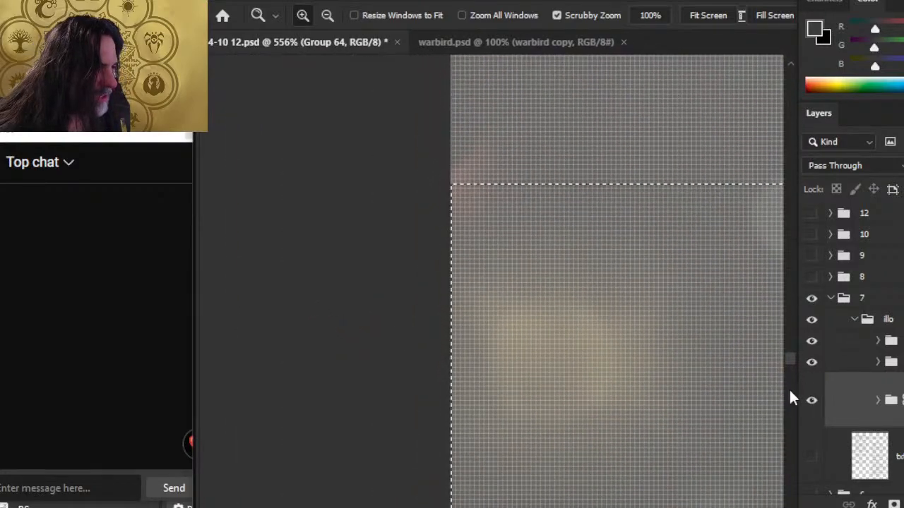
drag(642, 389, 518, 332)
drag(628, 347, 550, 316)
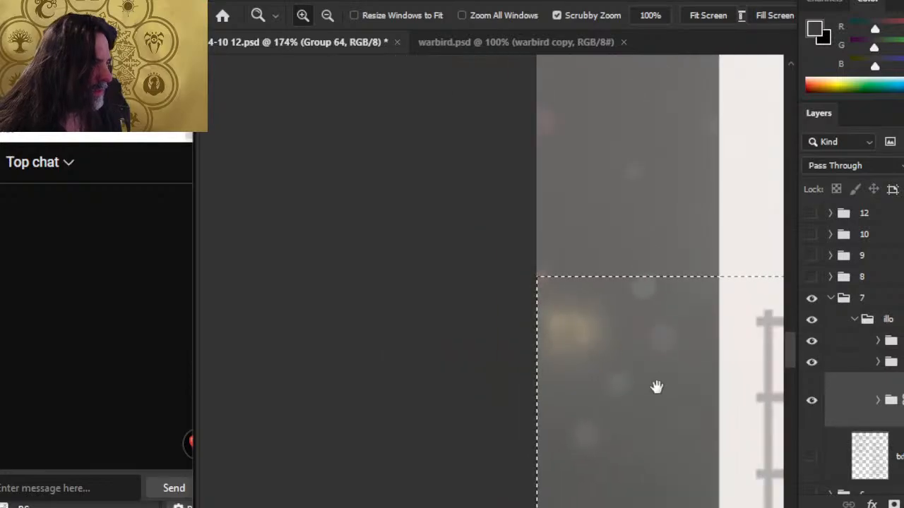
drag(657, 387, 355, 176)
drag(619, 452, 571, 243)
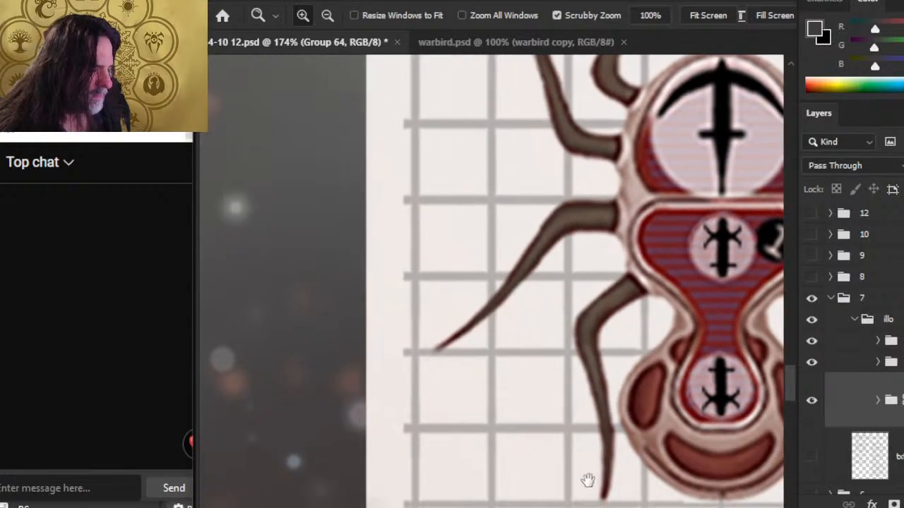
drag(586, 480, 597, 285)
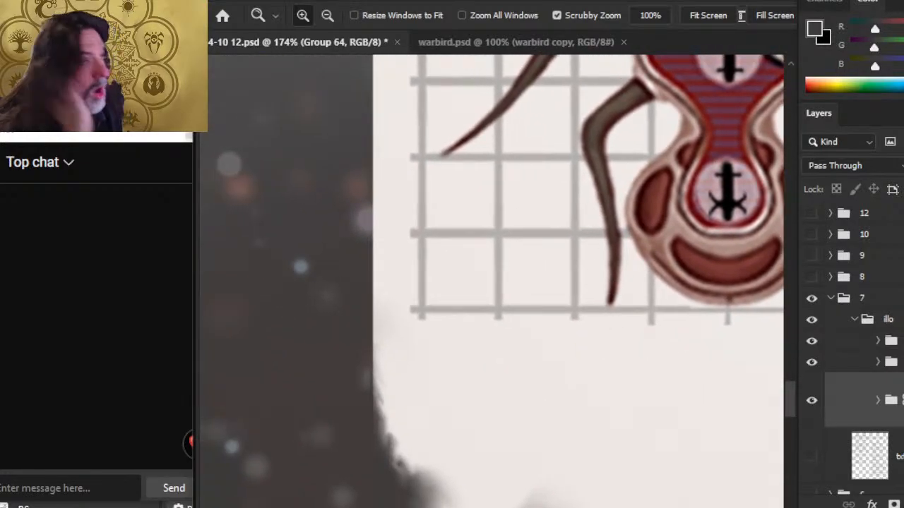
Step: Open the recent file p7 left bottom corner.png and display its image size dimensions in inches
click(248, 4)
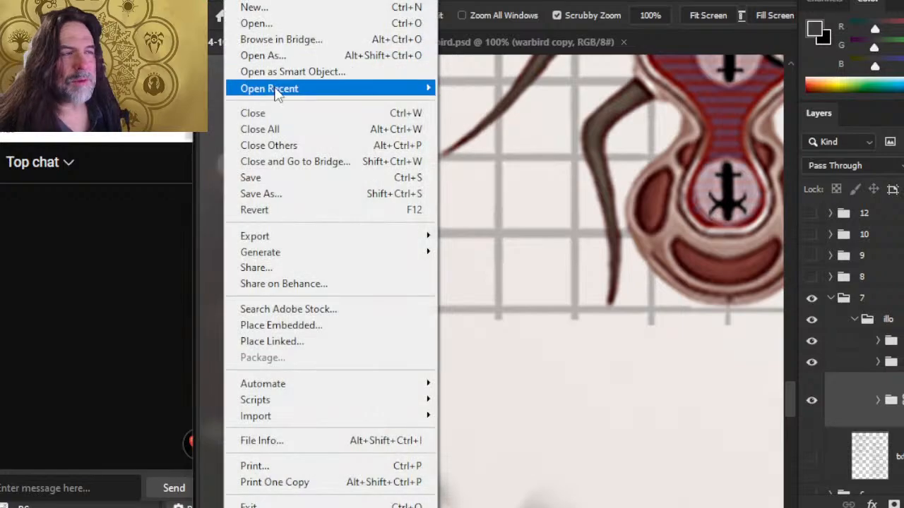
mouse_move(277, 94)
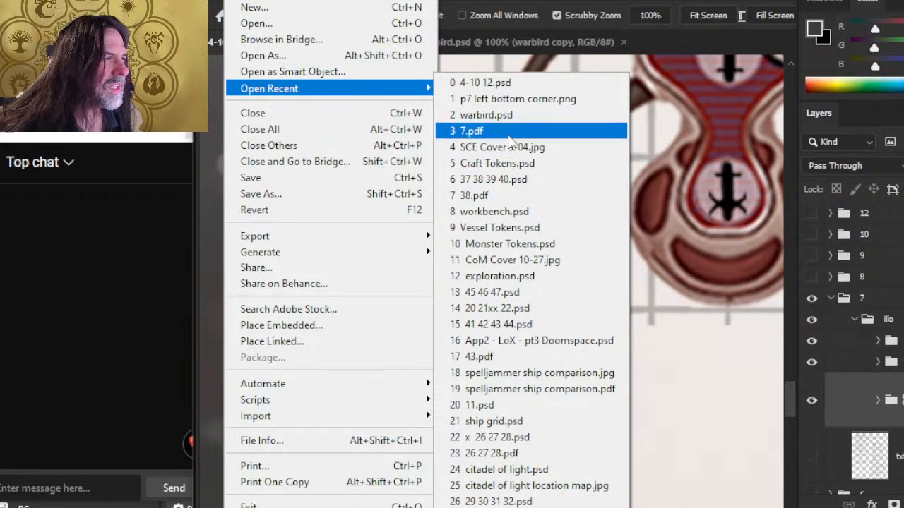
click(513, 103)
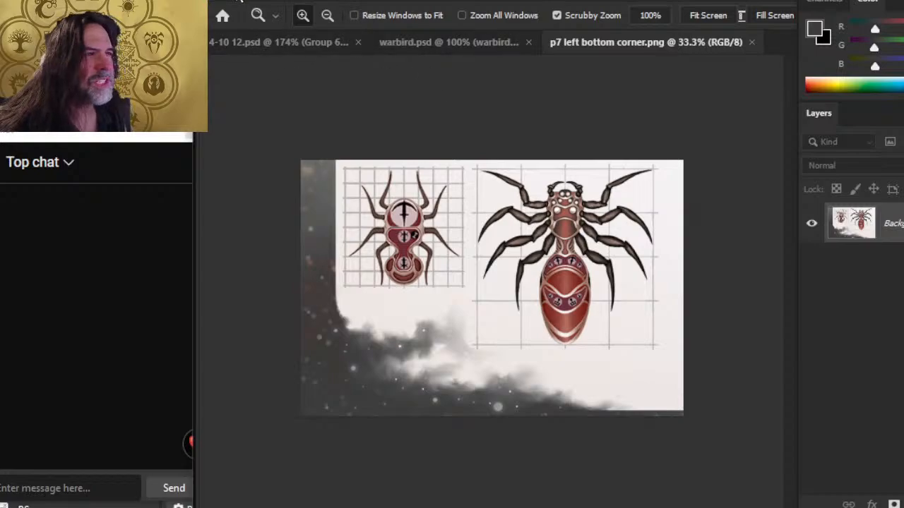
click(305, 2)
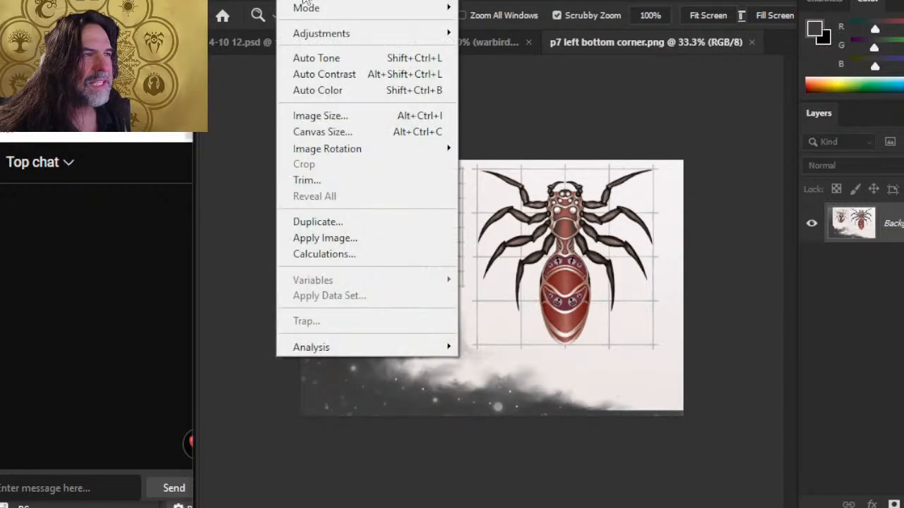
click(319, 117)
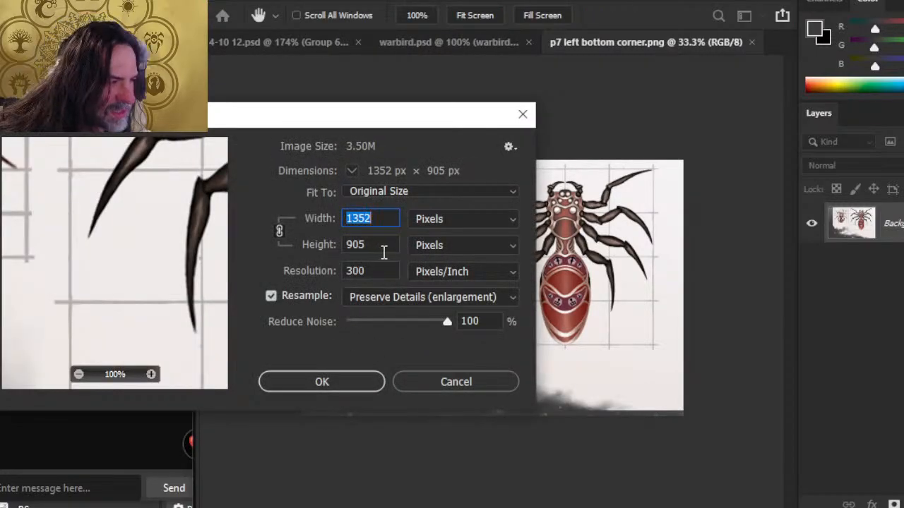
click(431, 219)
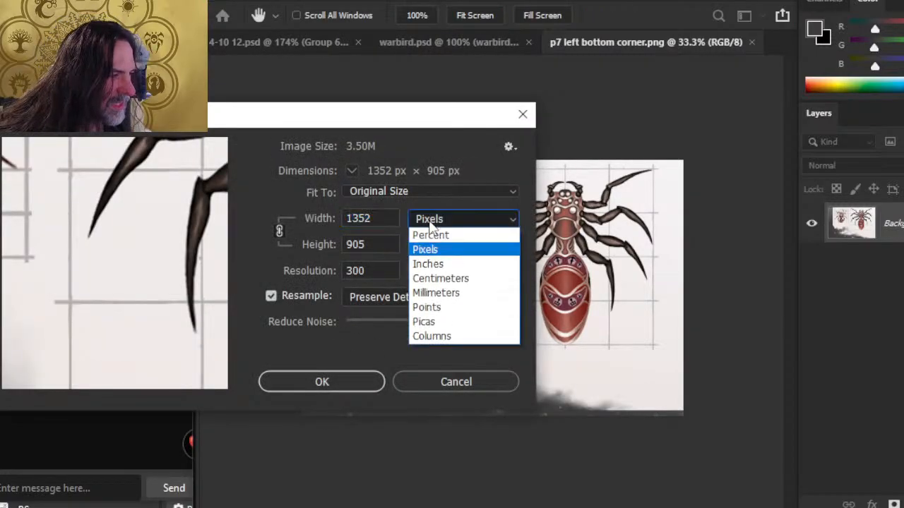
click(440, 266)
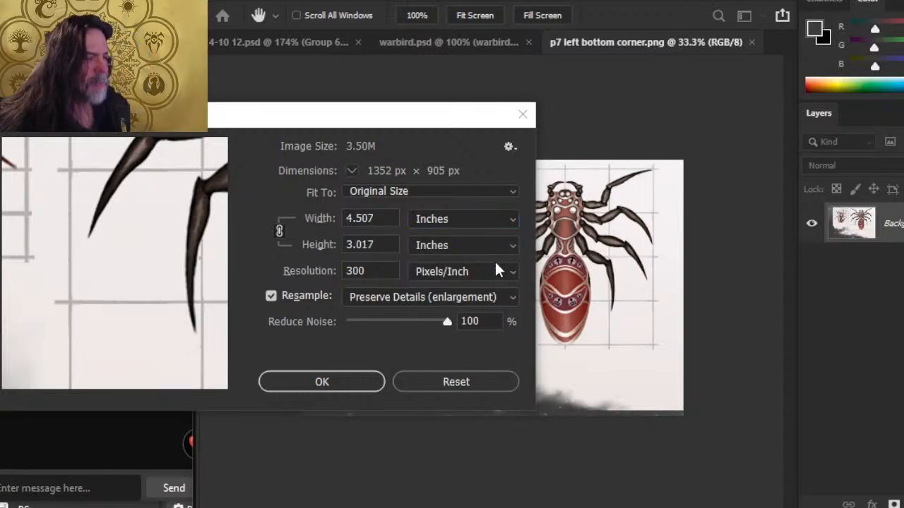
Step: Capture a Snipping Tool snip of the image size values, covering the width, height and resolution of p7 left bottom corner.png
key(alt+Tab)
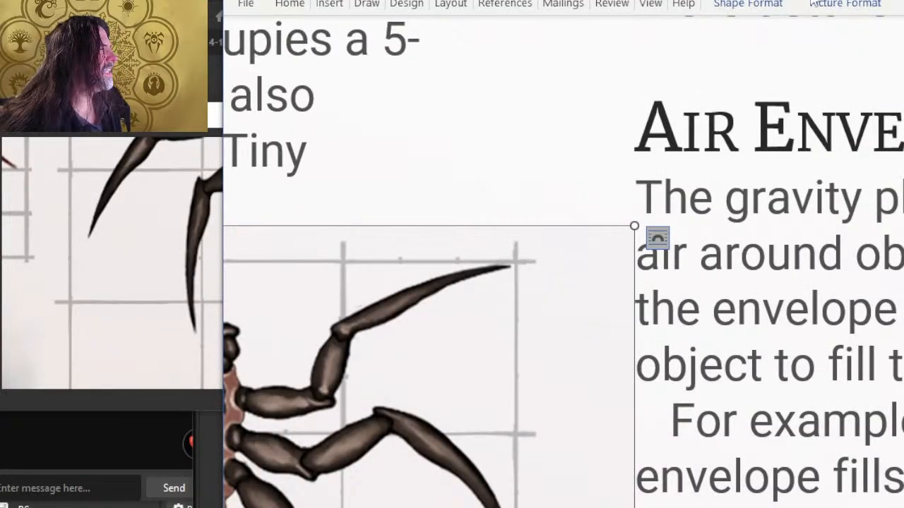
key(alt+Tab)
key(super)
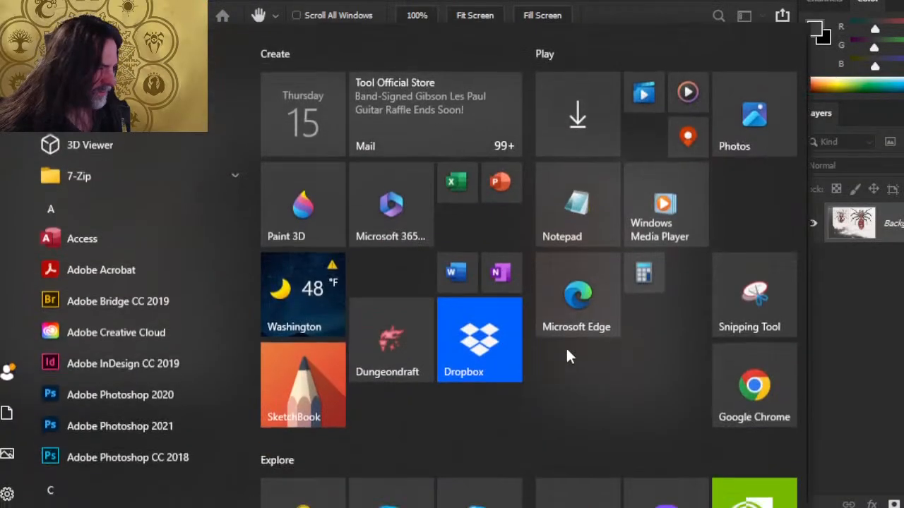
click(767, 278)
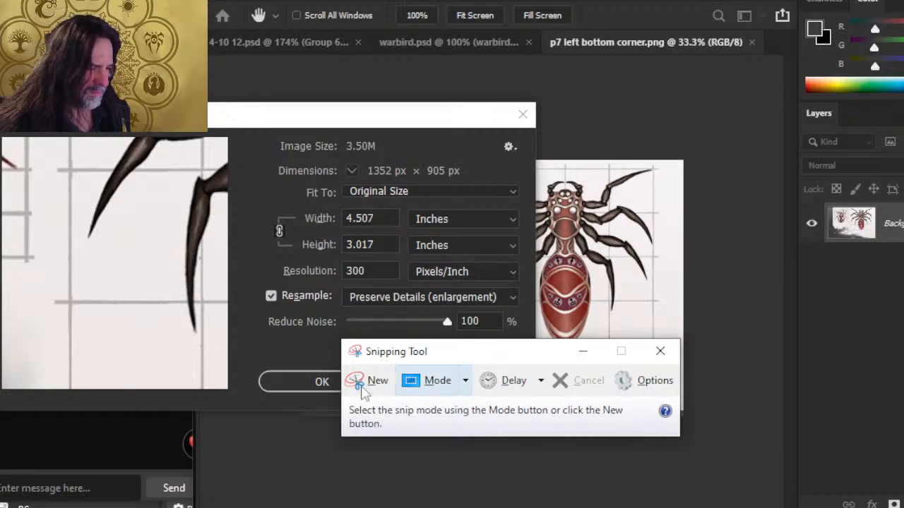
click(359, 382)
drag(255, 163, 426, 311)
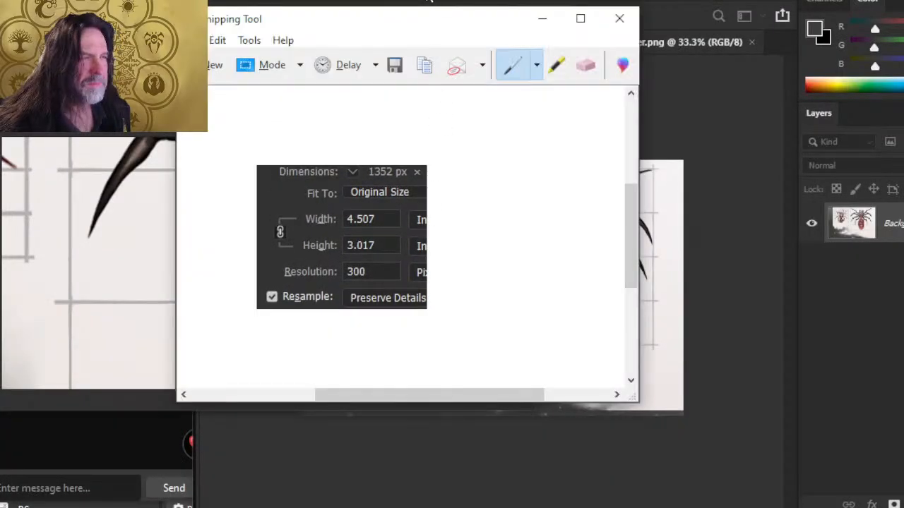
drag(430, 18, 281, 59)
Step: Switch to the Word layout and position the snip of the image dimensions beside the page for reference
key(alt+Tab)
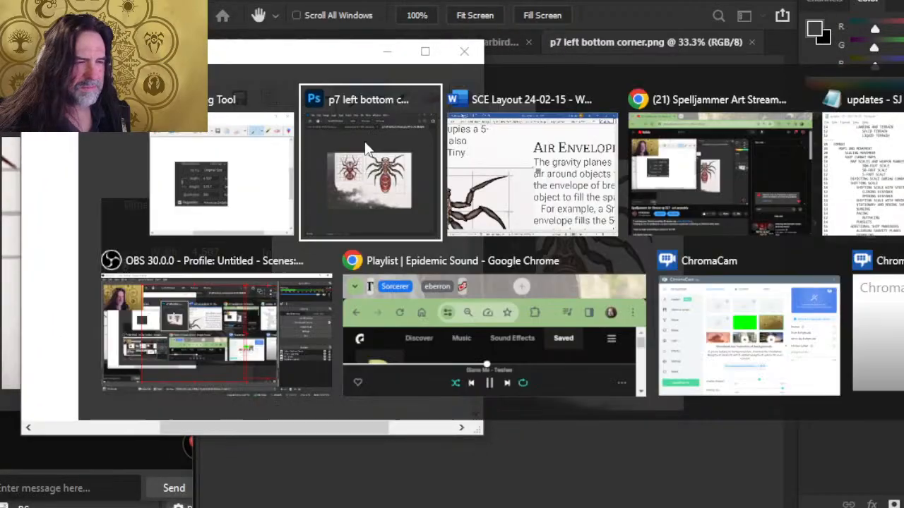
key(alt+Tab)
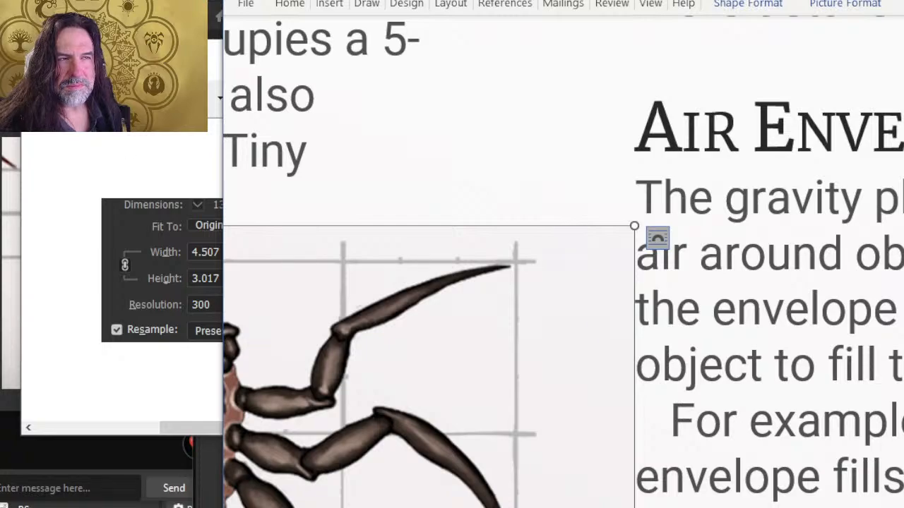
drag(215, 54, 147, 95)
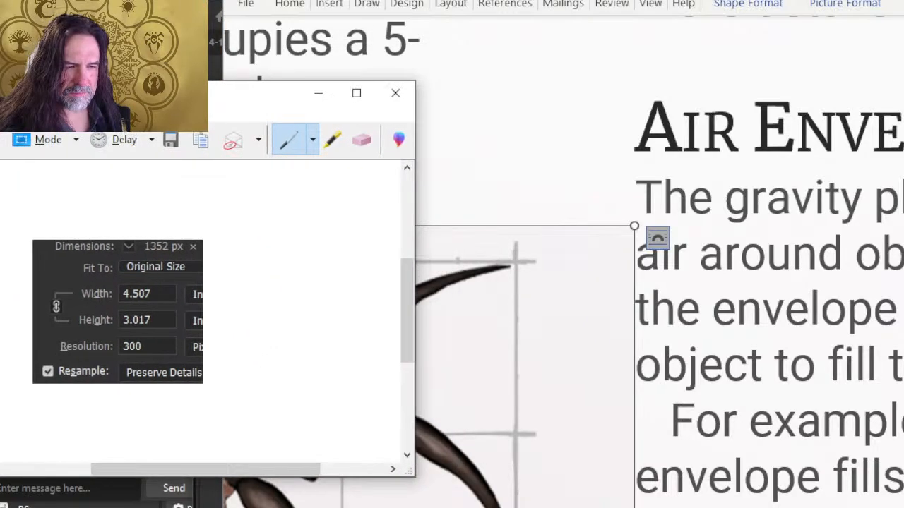
click(424, 375)
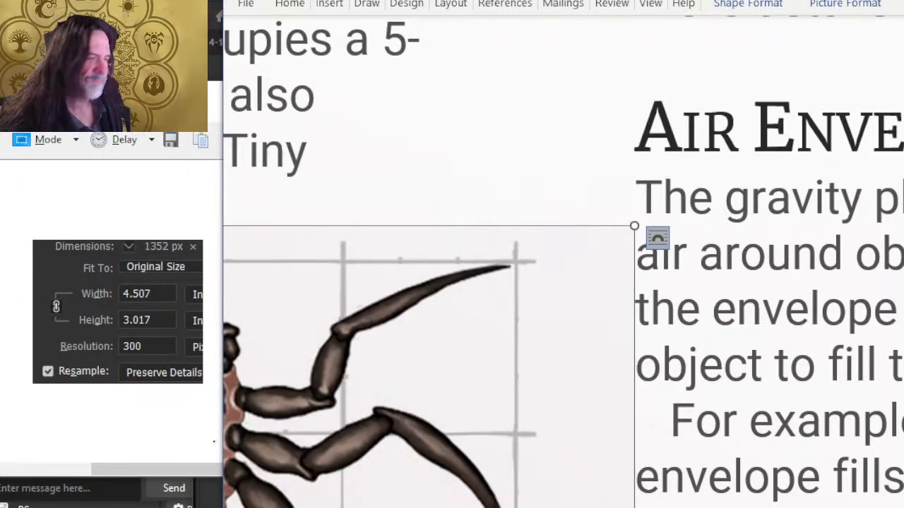
Step: Nudge page 7's spider ship illustration slightly to the right and check its upper-left corner with the picture formatting options shown
click(847, 5)
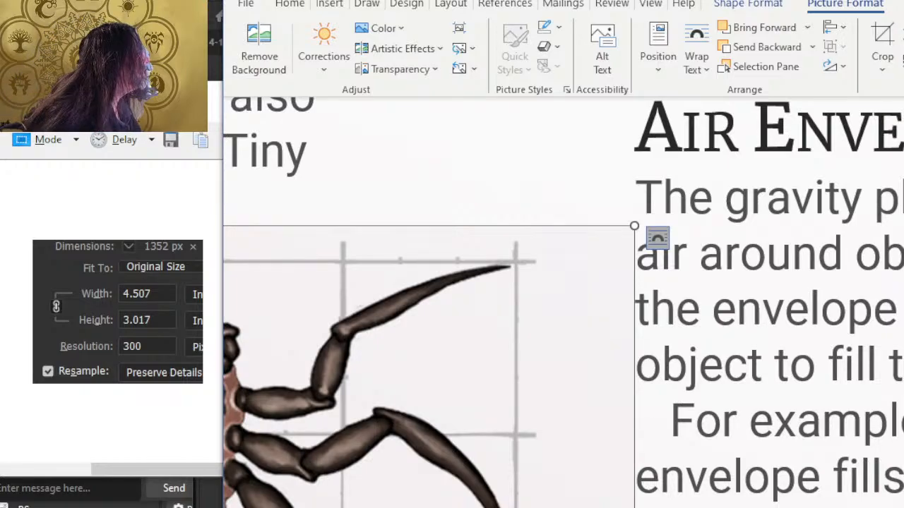
key(Right)
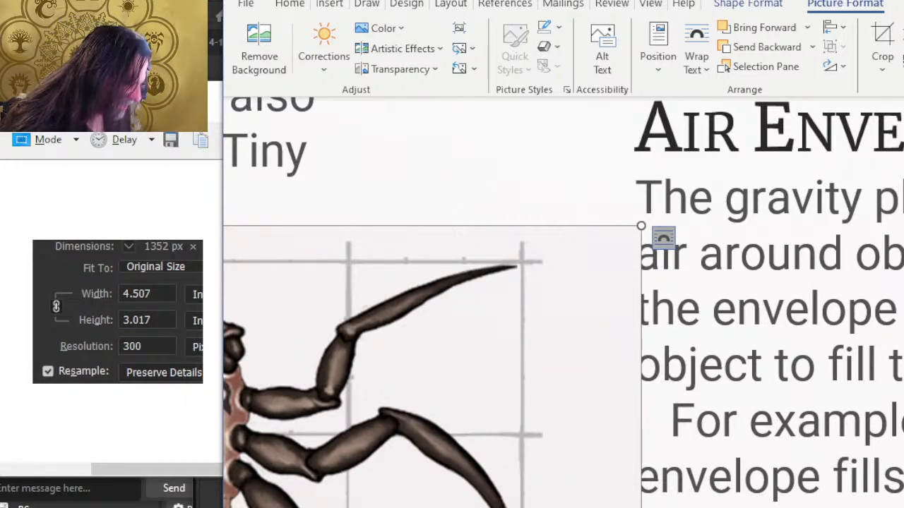
scroll(585, 211, left, 8)
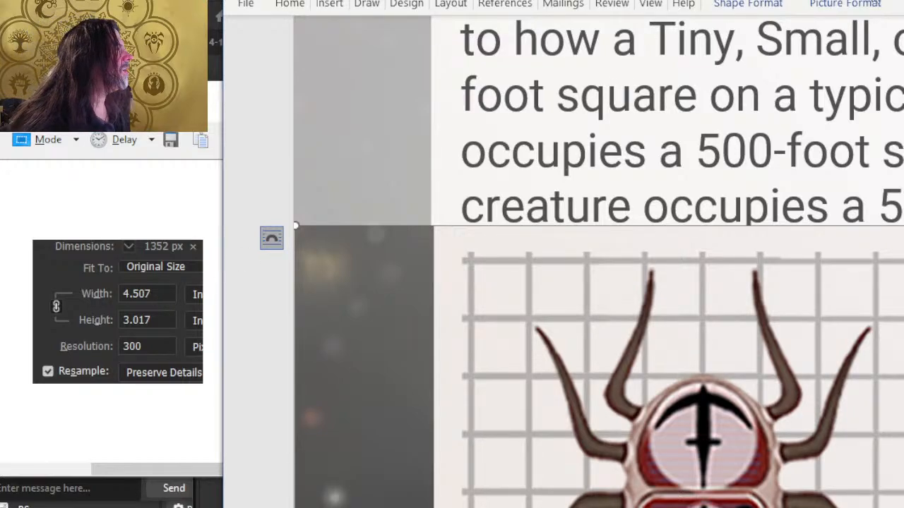
click(846, 3)
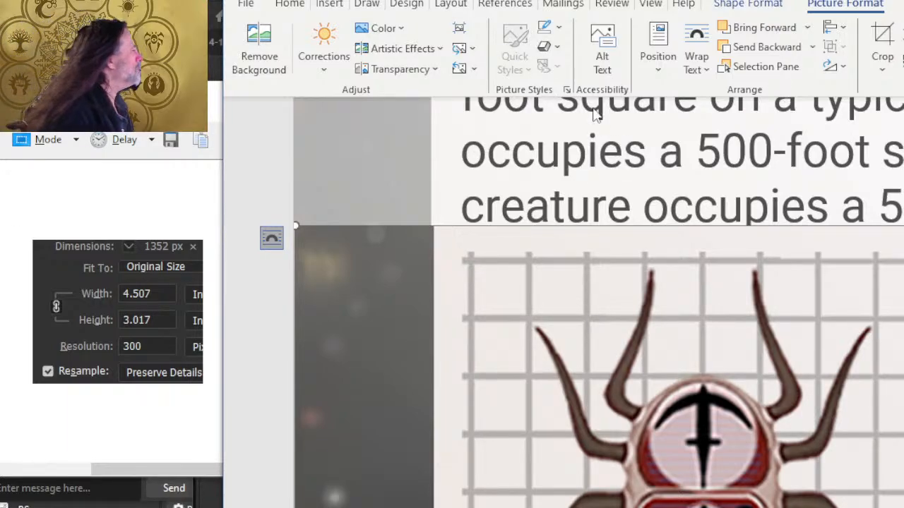
key(super)
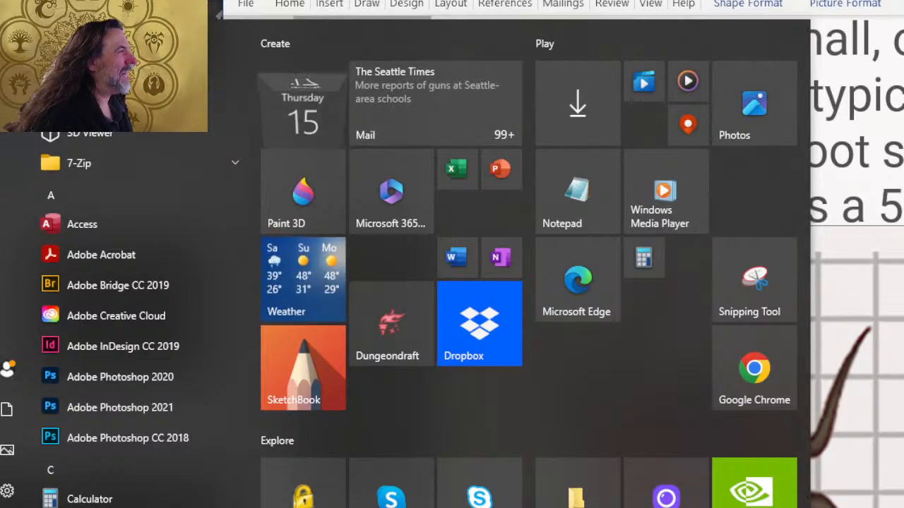
key(Escape)
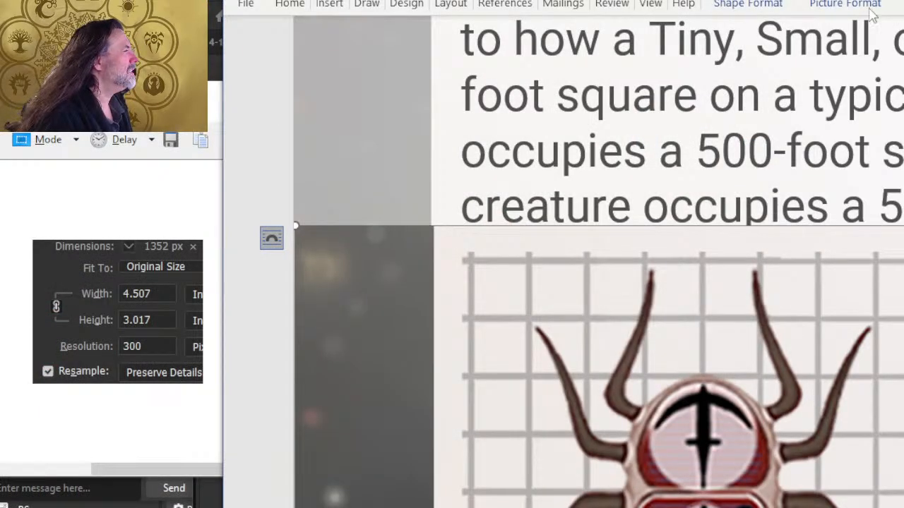
click(856, 6)
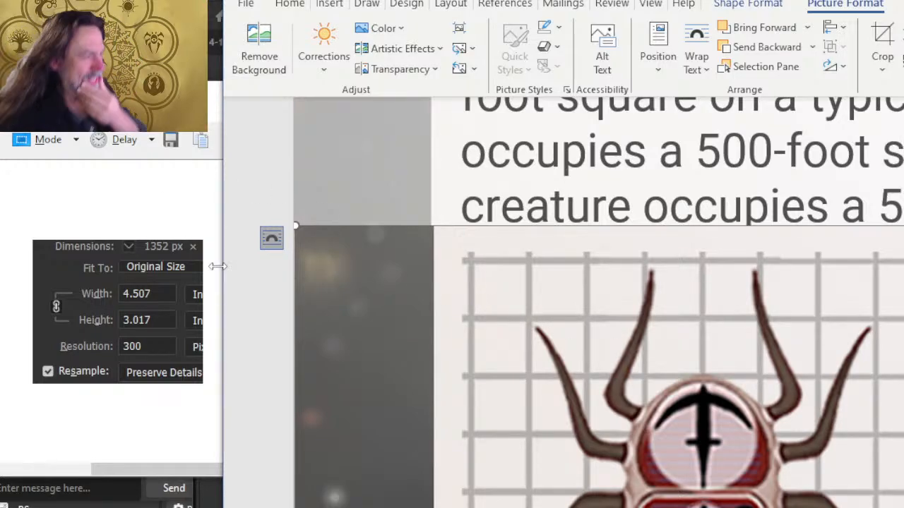
Step: Switch to Photoshop and dismiss the Image Size dialog of p7 left bottom corner.png without resizing the image
key(alt+Tab)
key(alt+Tab)
key(Tab)
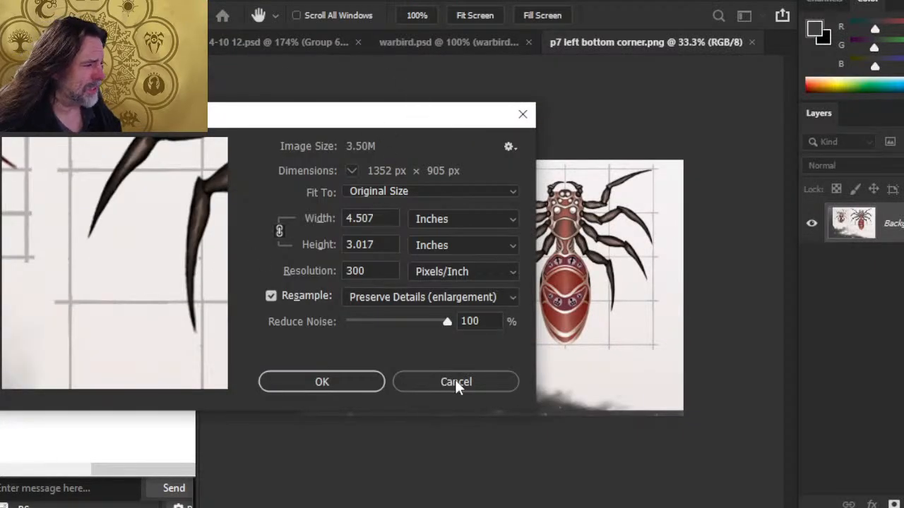
drag(459, 123, 420, 167)
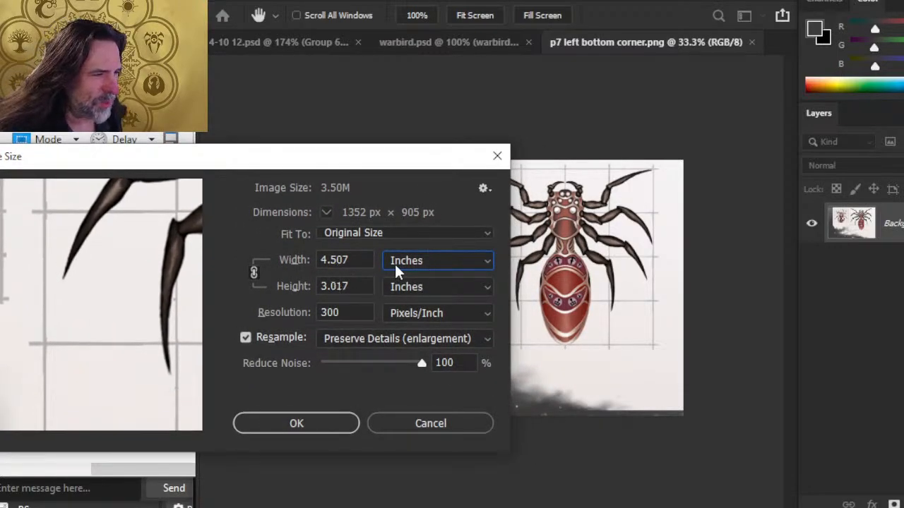
click(426, 438)
Step: Start a Canvas Size change for p7 left bottom corner.png and anchor the canvas at its lower-left corner
click(233, 2)
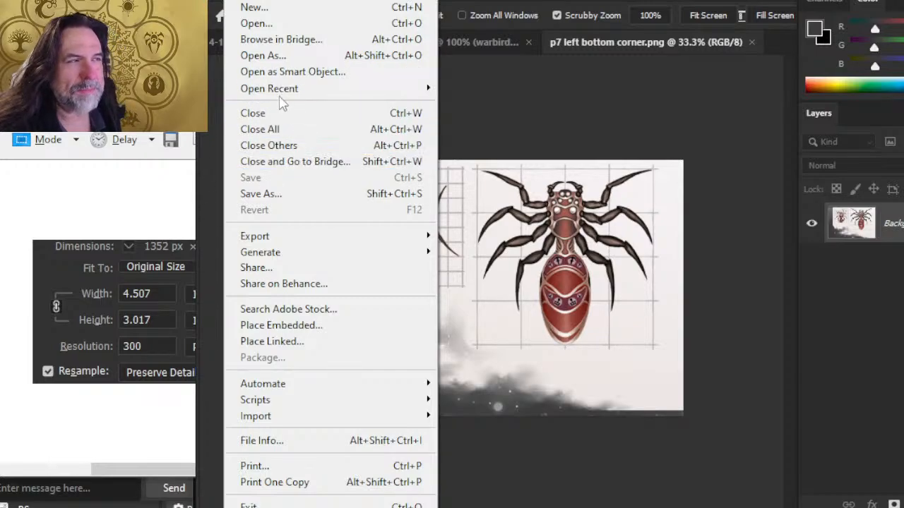
mouse_move(292, 2)
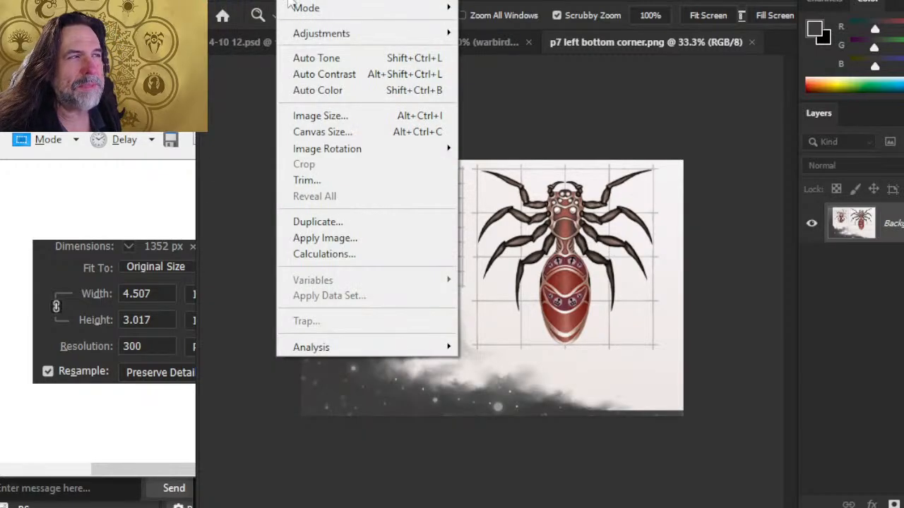
click(339, 134)
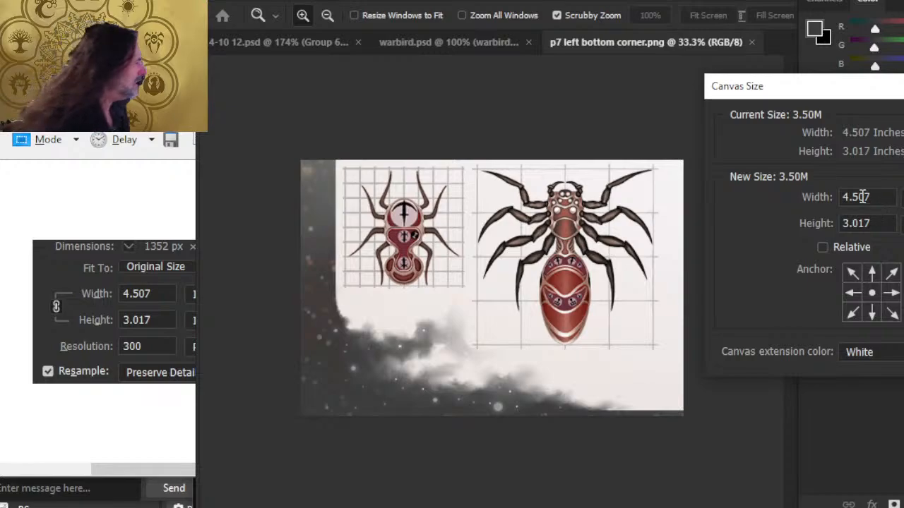
click(879, 196)
click(851, 292)
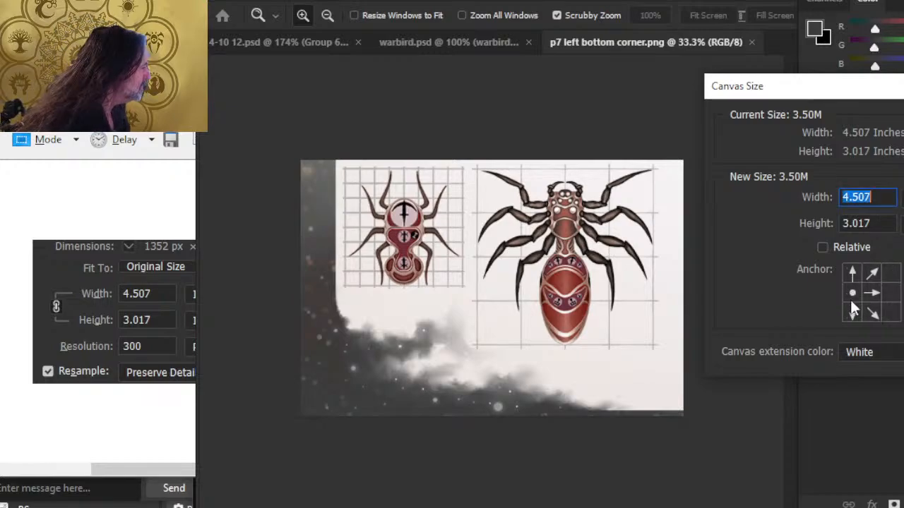
click(851, 318)
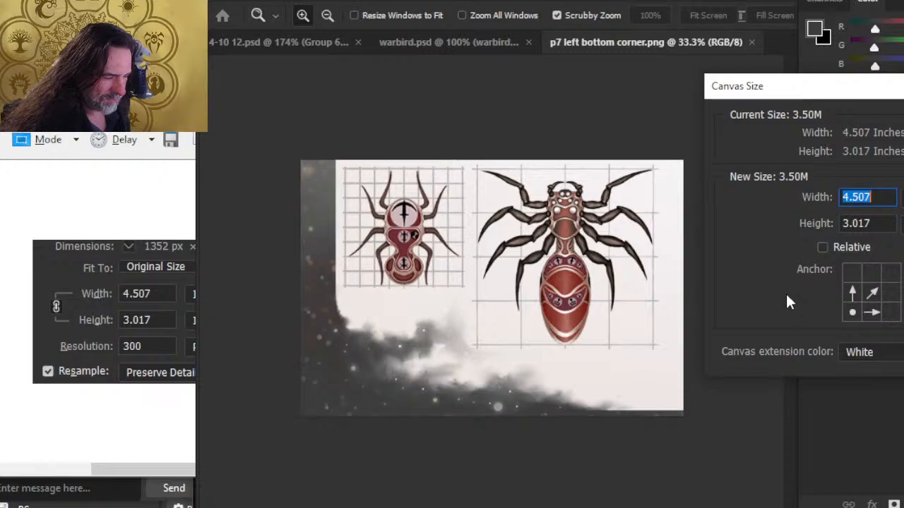
Step: Set the canvas to 4.5 inches wide and 3.02 inches high, and accept the clipping
click(886, 197)
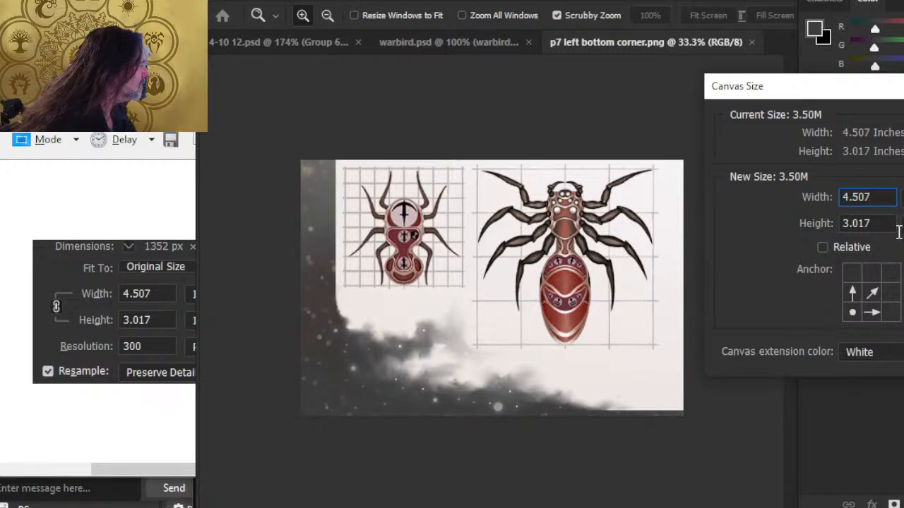
key(BackSpace)
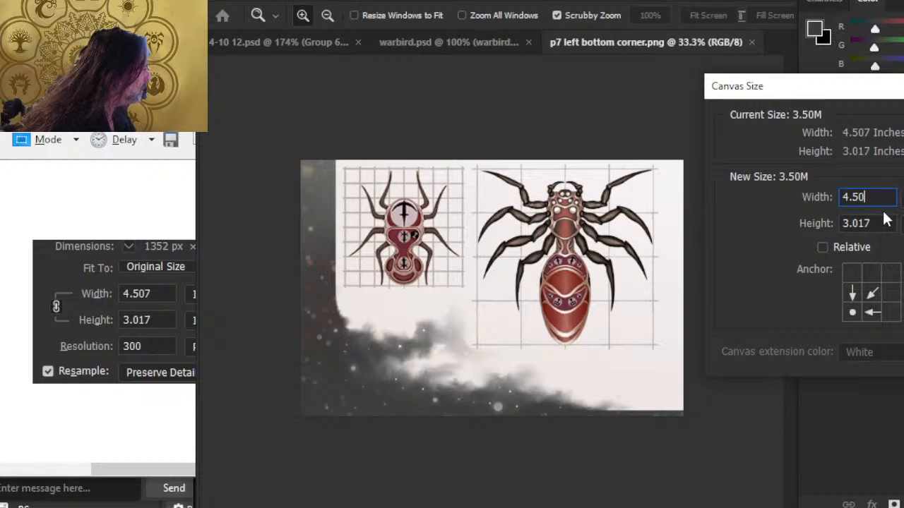
key(BackSpace)
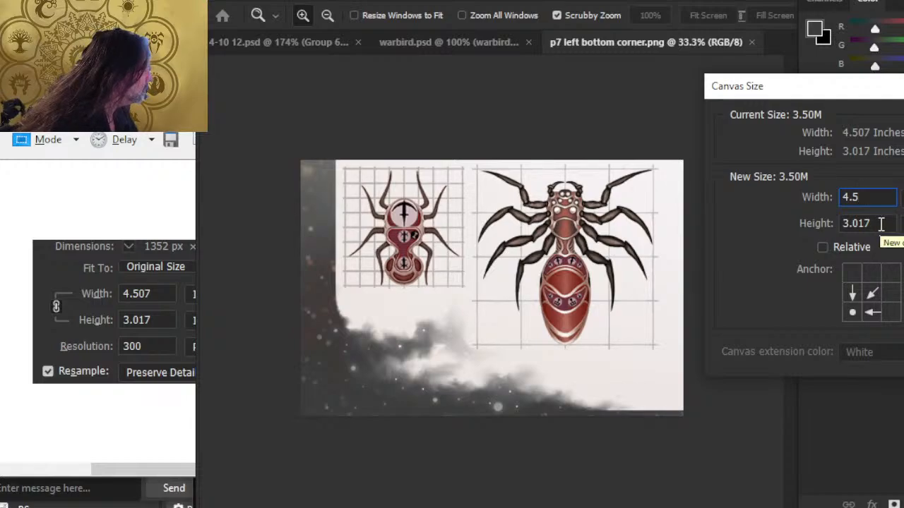
click(881, 224)
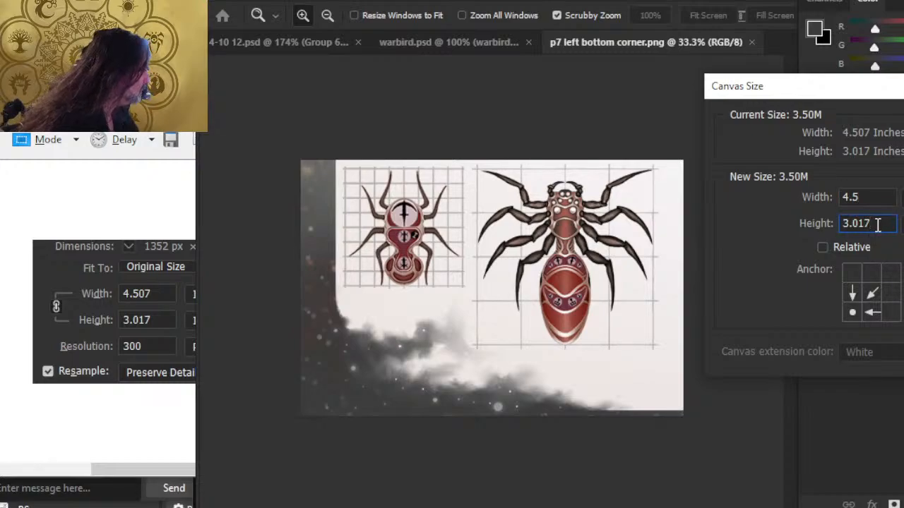
key(BackSpace)
key(BackSpace)
text(2)
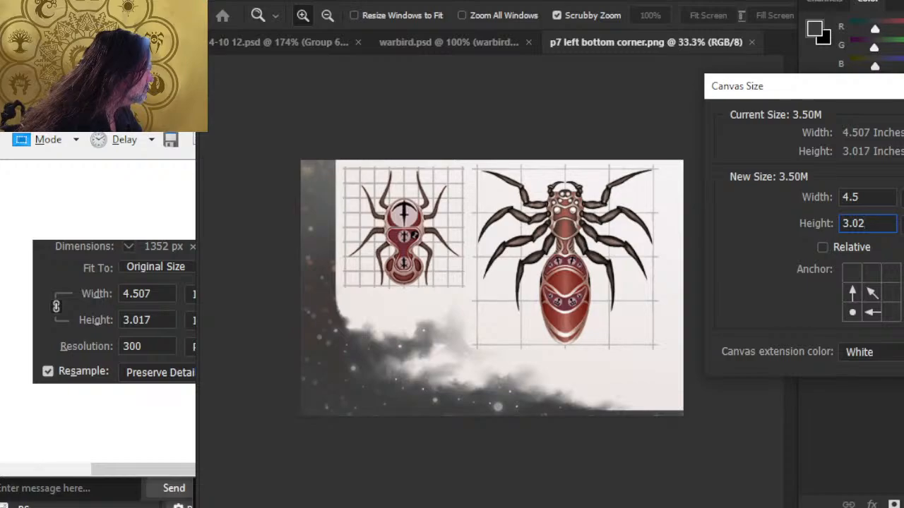
key(Return)
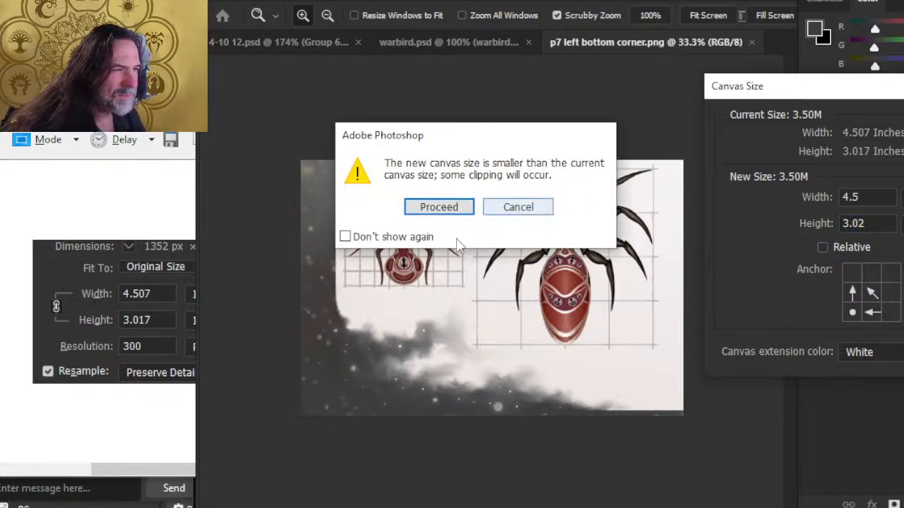
click(436, 208)
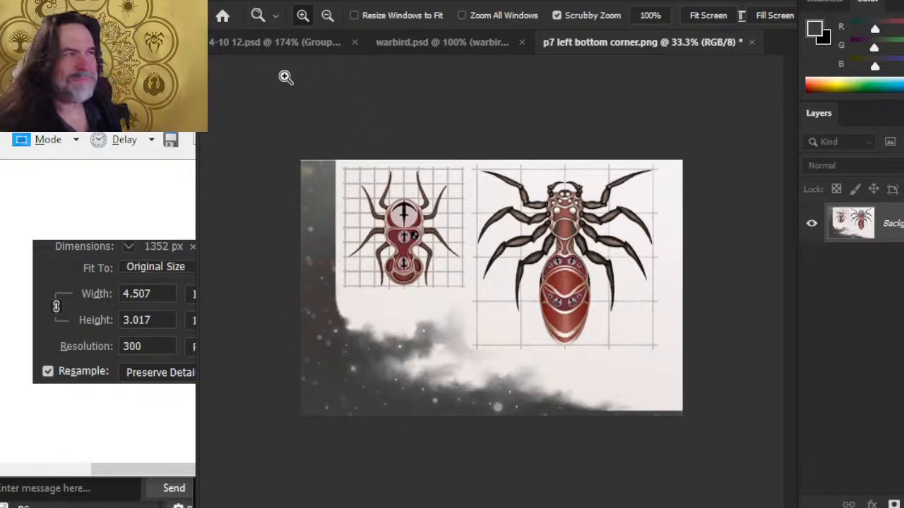
Step: Save the resized p7 left bottom corner.png under its existing name
click(184, 98)
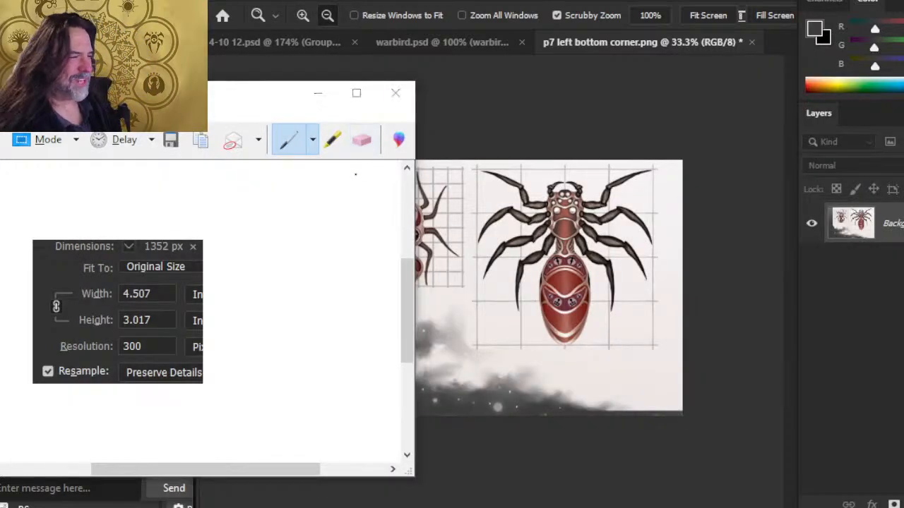
key(alt+Tab)
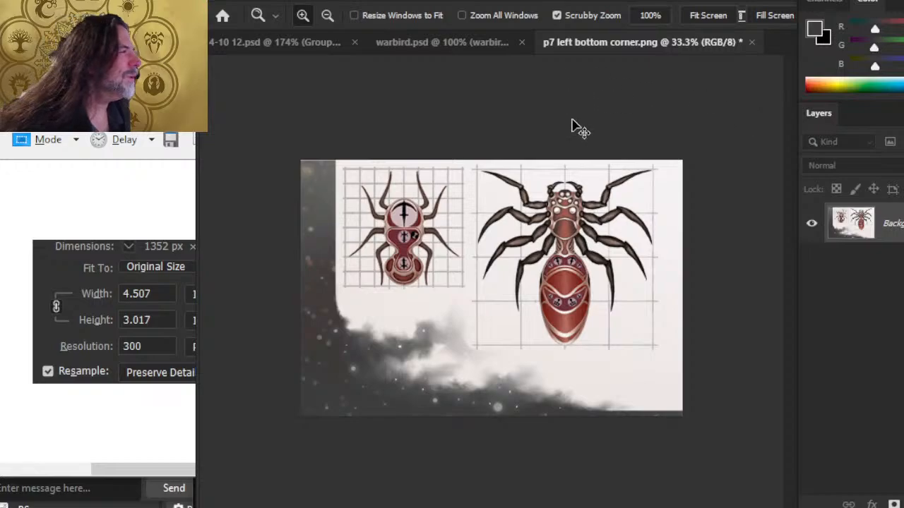
key(ctrl+s)
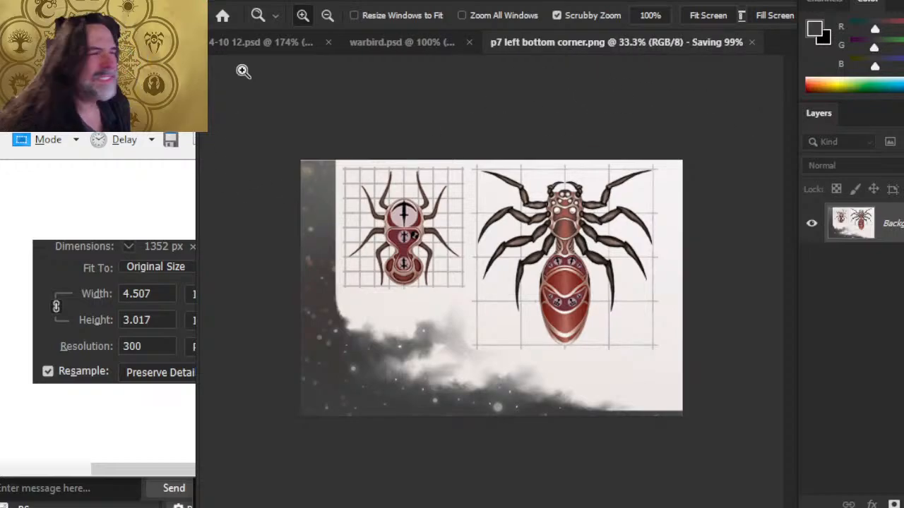
Step: Display the resized illustration's image size with its dimensions in inches
click(322, 3)
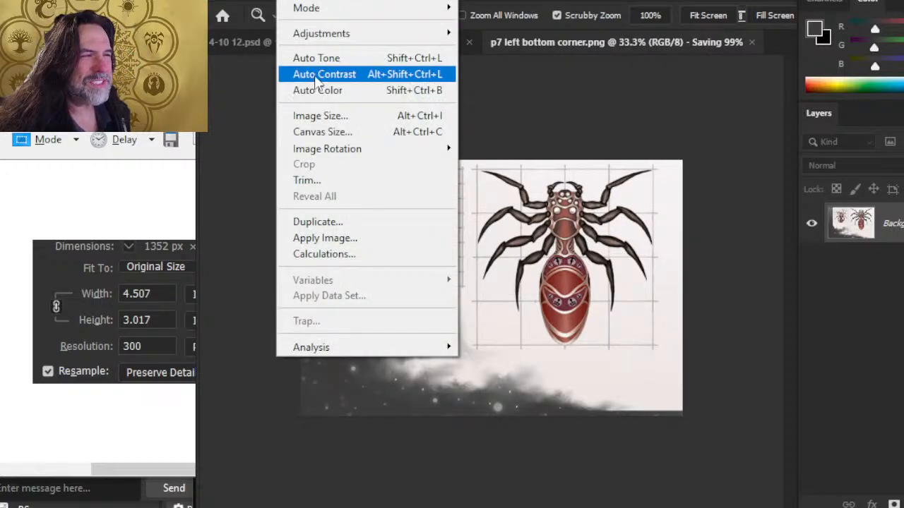
click(337, 120)
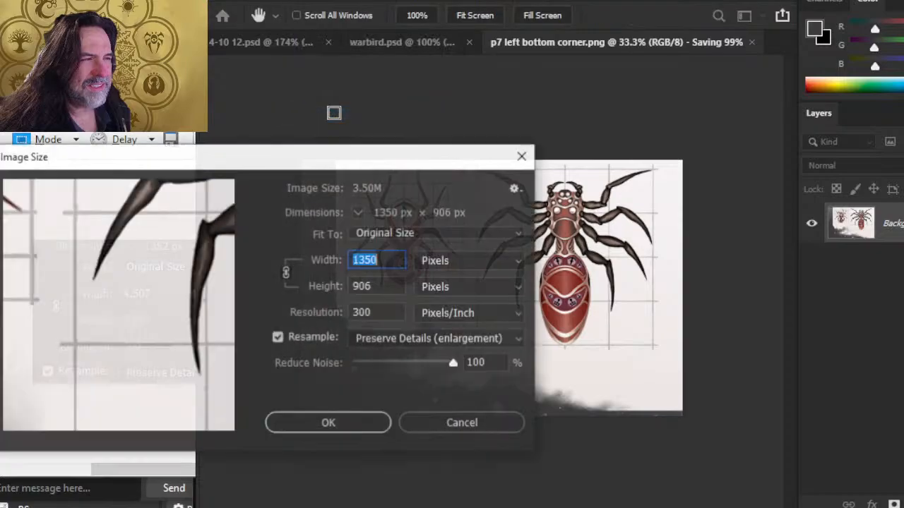
click(452, 262)
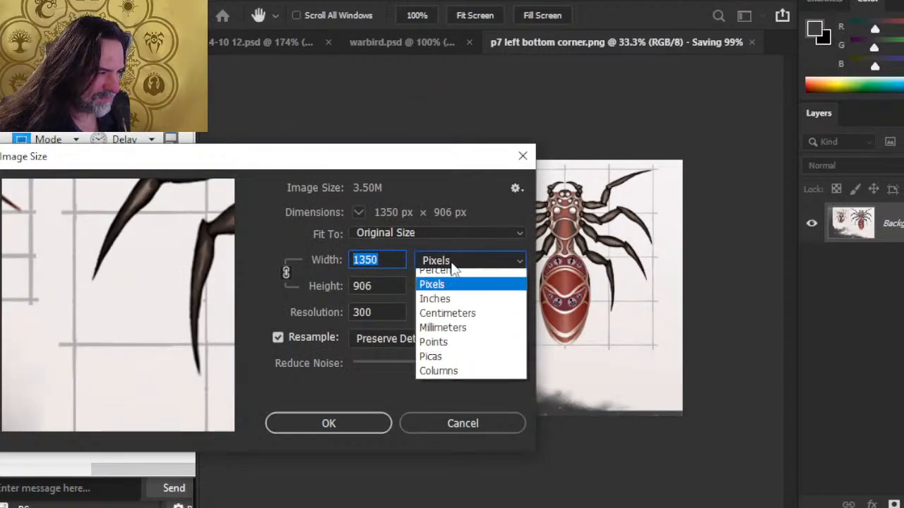
click(452, 306)
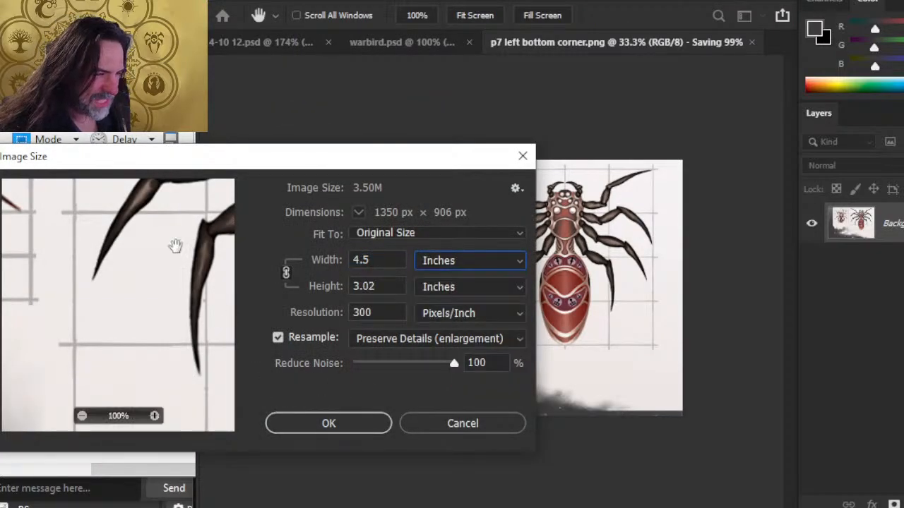
Step: Capture a new Snipping Tool snip of the updated image size values, covering the width, height and resolution
click(101, 137)
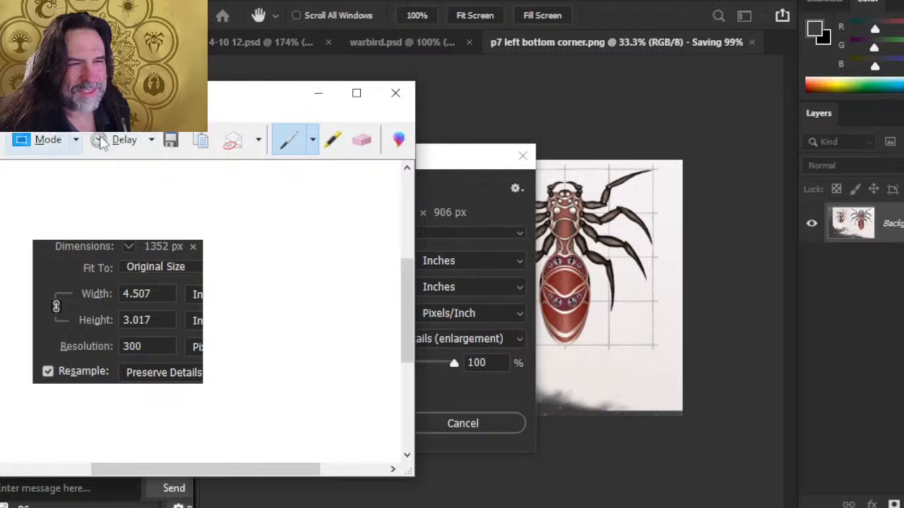
drag(125, 99, 521, 120)
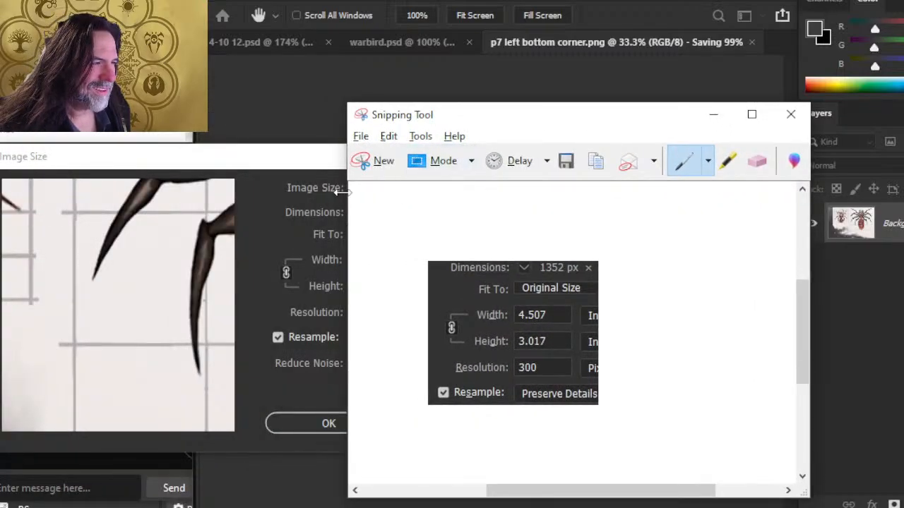
click(388, 171)
drag(267, 222, 460, 357)
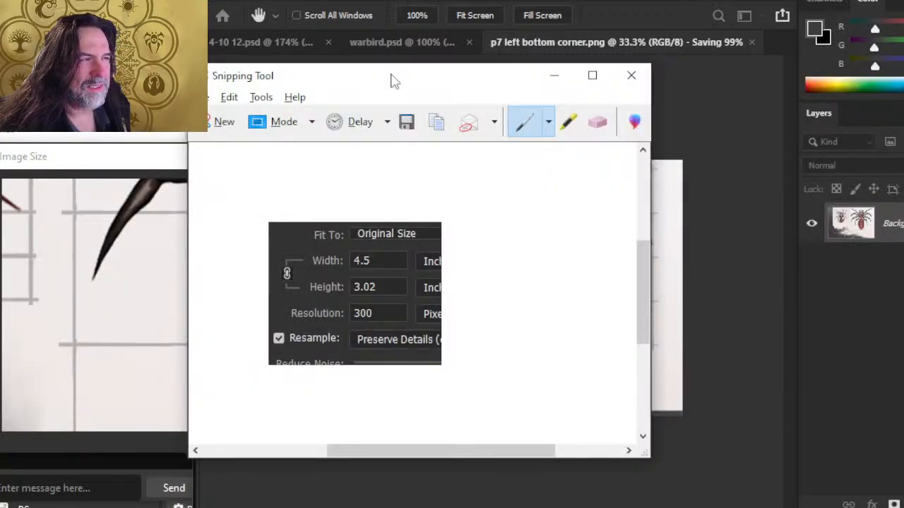
Step: Move the new dimensions snip aside, close the Image Size dialog and bring the snip window to the front
drag(390, 80, 216, 134)
key(alt+Tab)
key(alt+Tab)
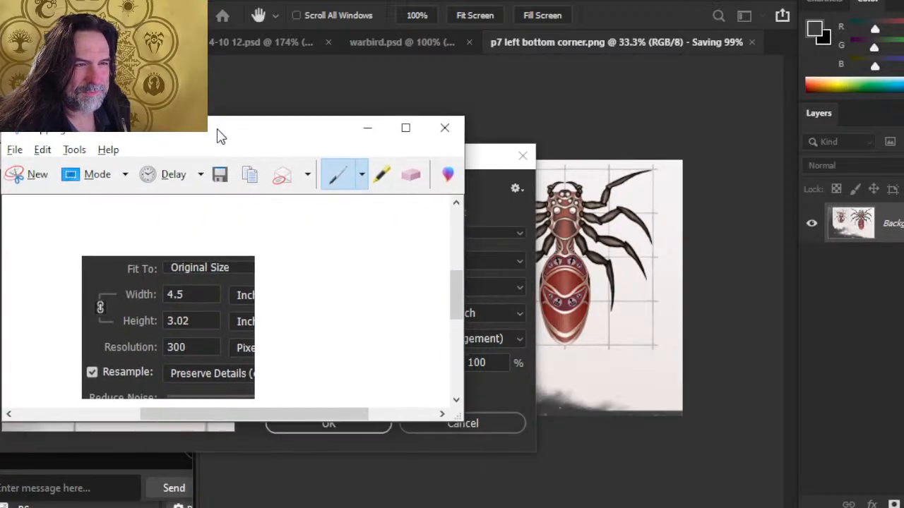
key(alt+Tab)
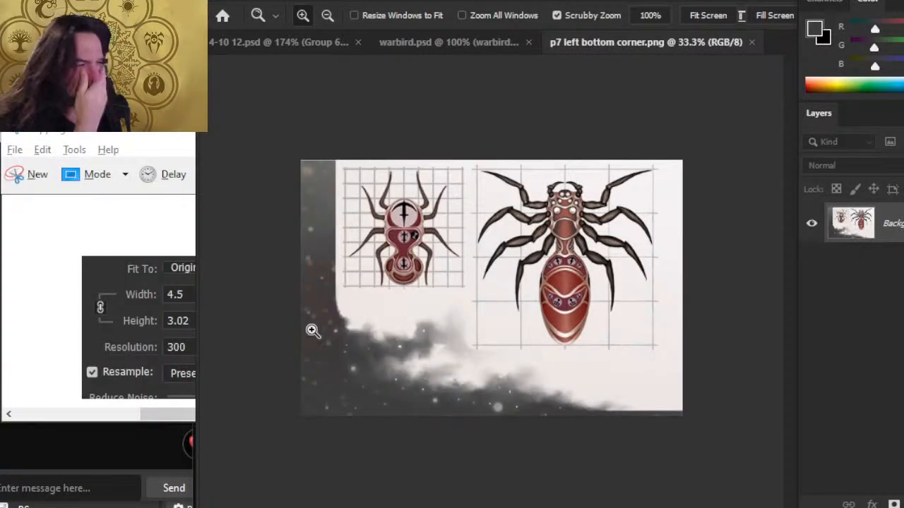
key(alt+Tab)
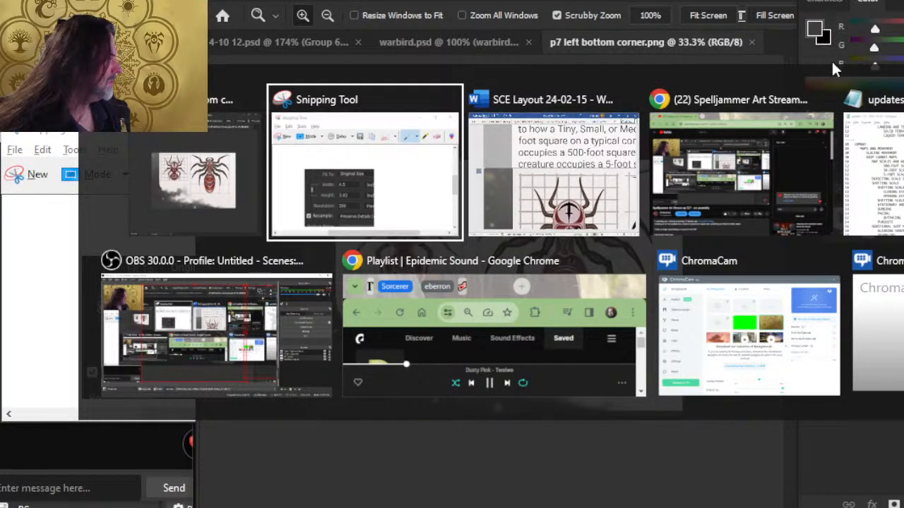
click(310, 175)
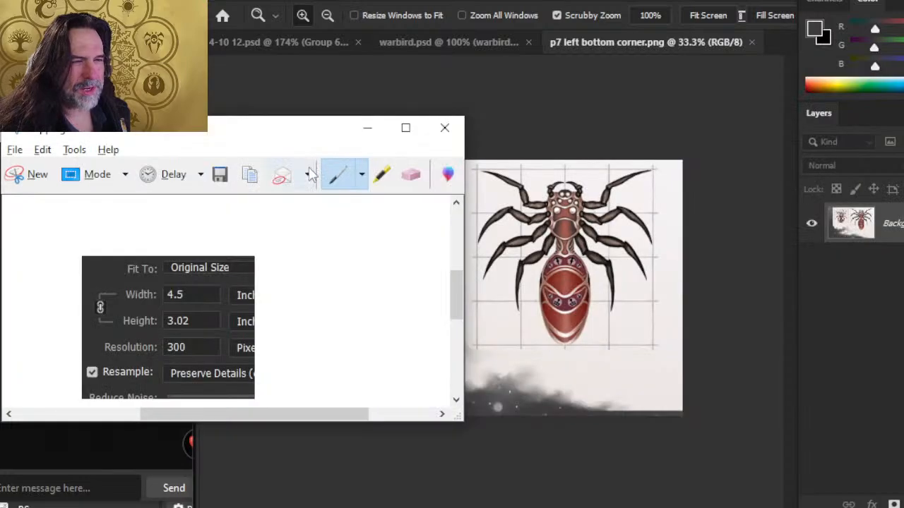
Step: Shift the dimensions snip slightly aside, switch to Word and display the picture formatting options for the spider illustration
drag(269, 137, 256, 131)
key(alt+Tab)
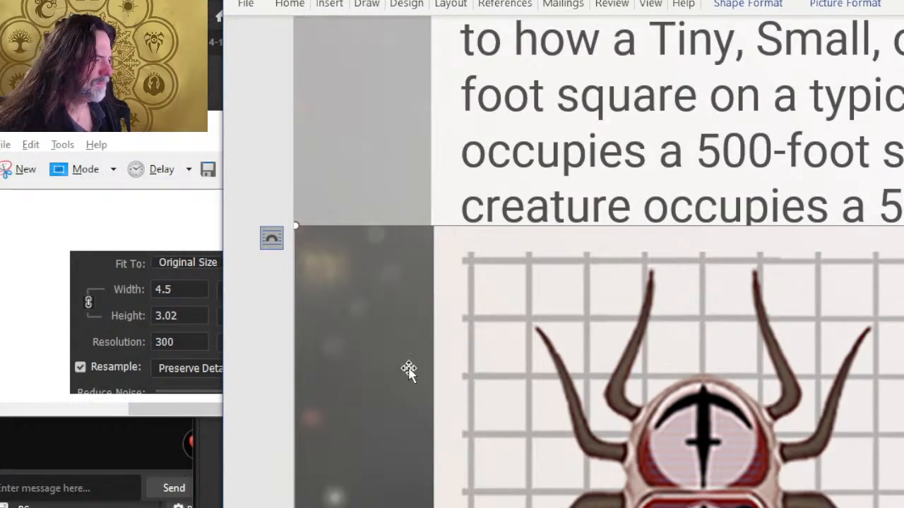
click(843, 6)
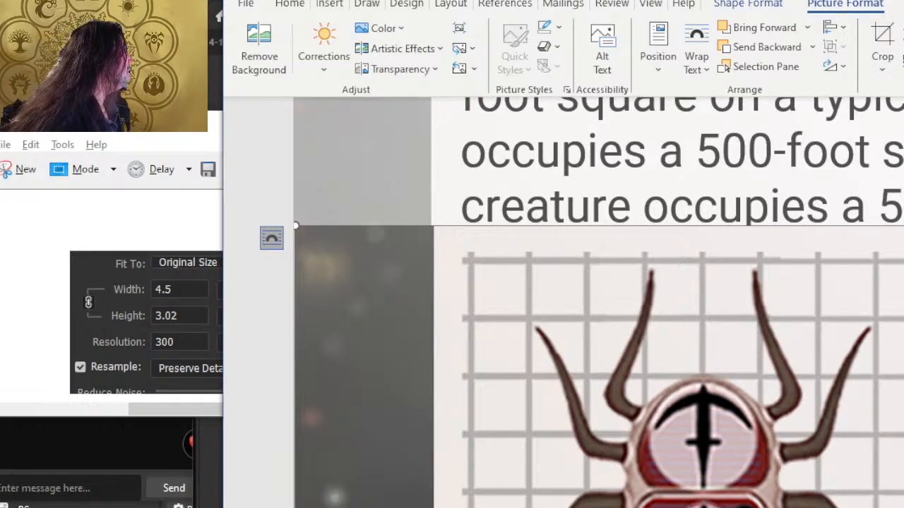
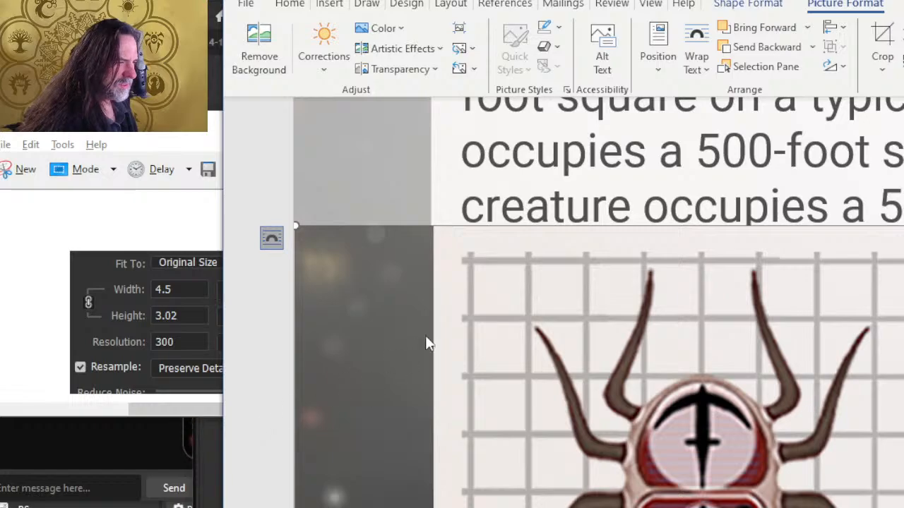
Step: Try enlarging the spider illustration's height slightly
scroll(424, 336, up, 2)
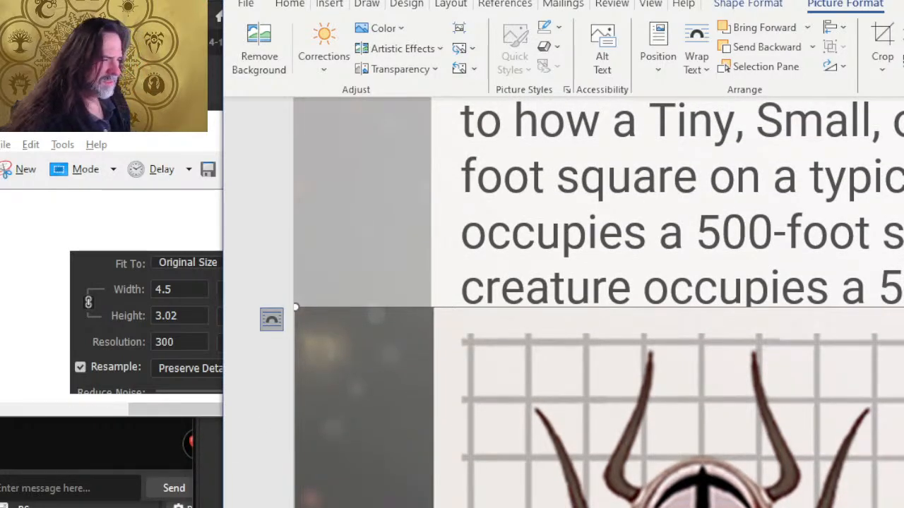
key(shift+Up)
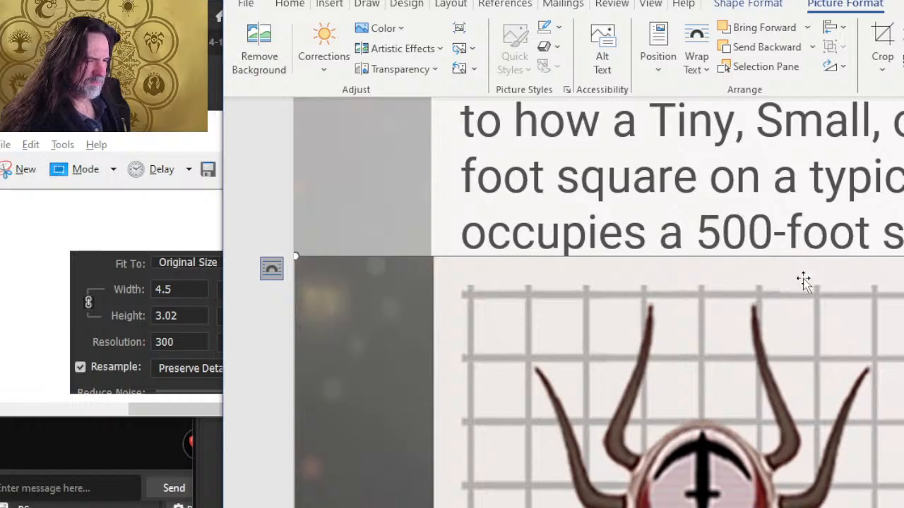
click(633, 182)
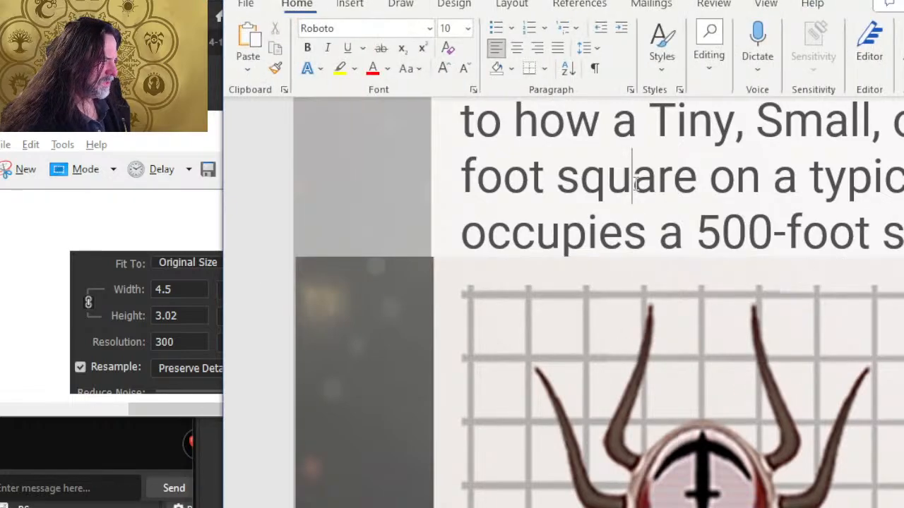
click(649, 339)
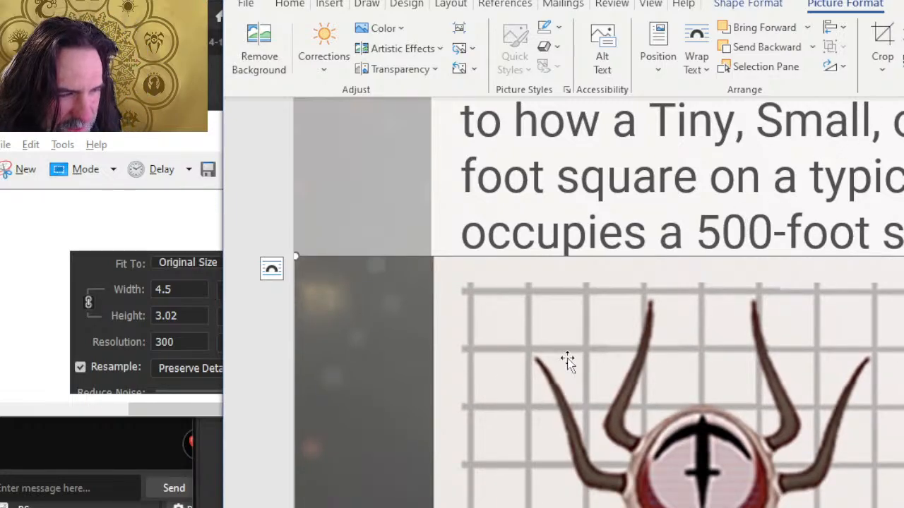
Step: Nudge the spider illustration vertically in coarse and fine increments until its lower edge covers the light gap above the page's footer icons
scroll(676, 317, down, 10)
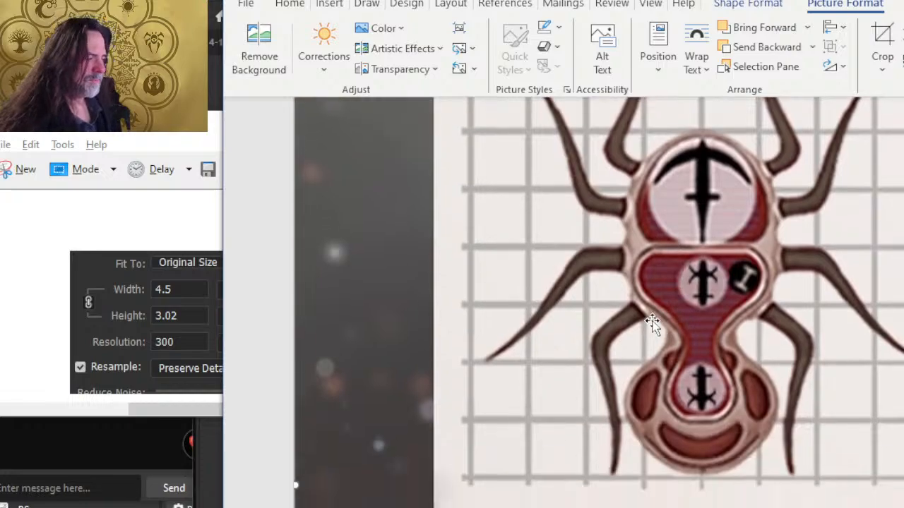
scroll(653, 315, down, 4)
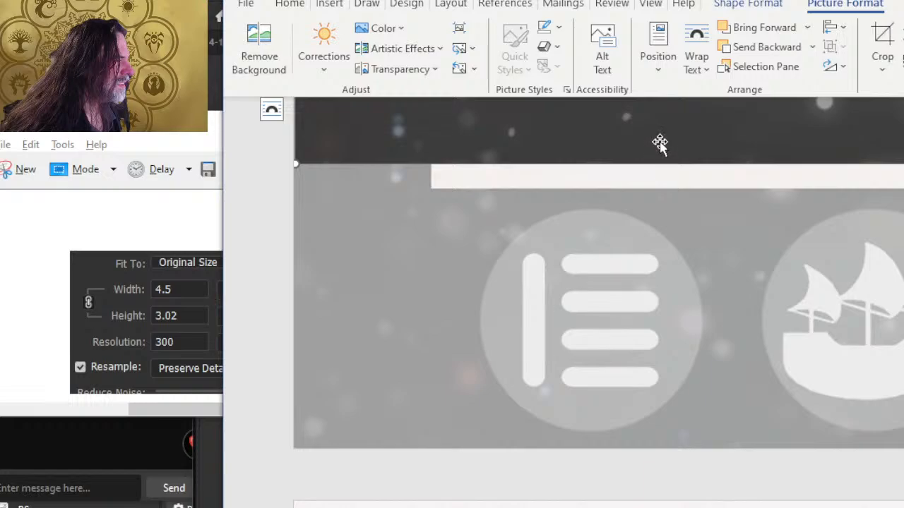
key(Down)
key(Down)
key(Down)
key(Down)
key(Down)
key(Down)
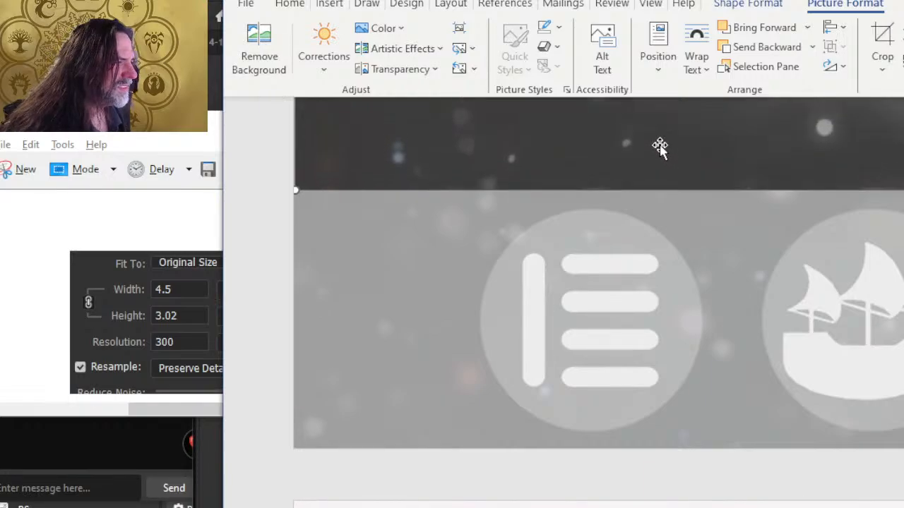
key(ctrl+Up)
key(ctrl+Up)
key(ctrl+Up)
key(ctrl+Up)
key(ctrl+Up)
key(ctrl+Up)
key(ctrl+Up)
key(ctrl+Up)
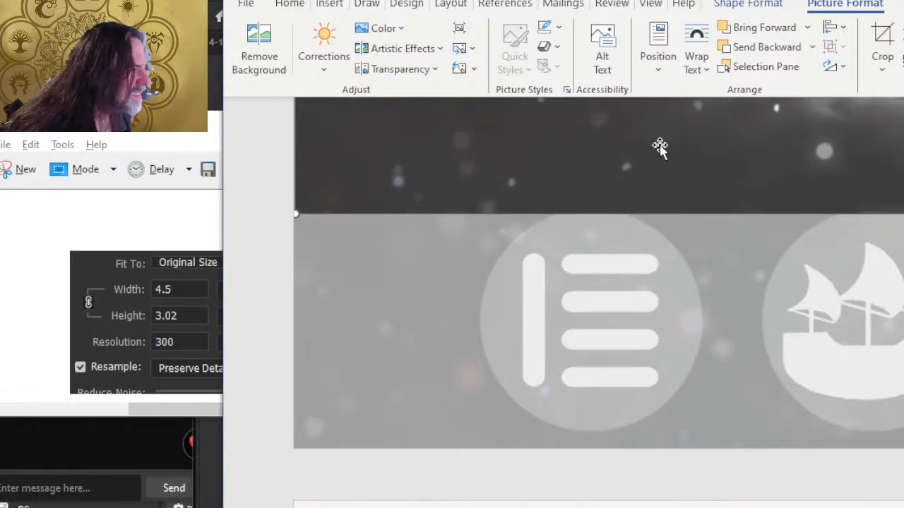
key(ctrl+Up)
key(ctrl+Up)
key(ctrl+Up)
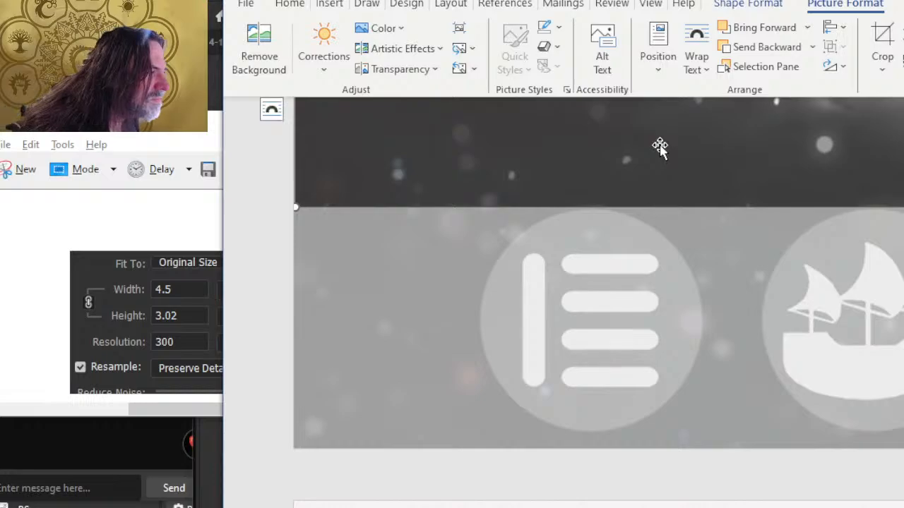
key(ctrl+Down)
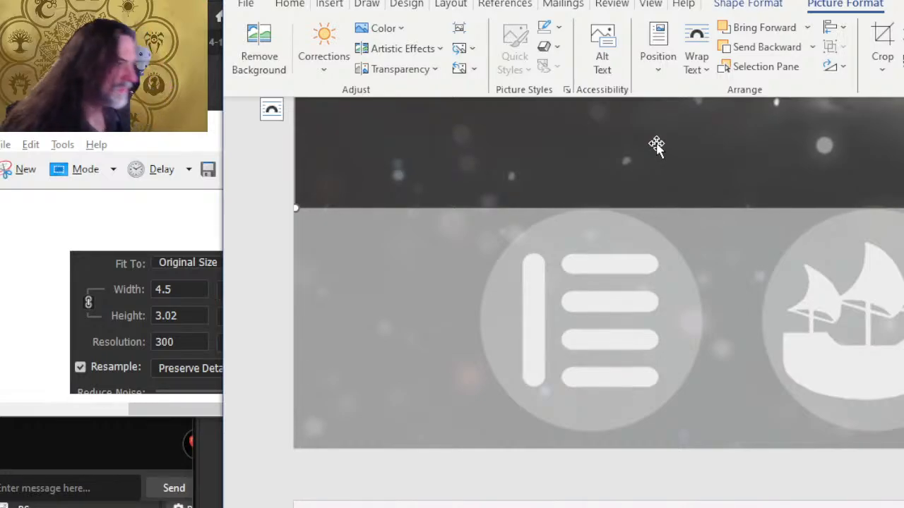
Step: Start replacing the illustration shape's fill with a picture from a file in the EQUIPMENT AND SHIPS folder
right_click(694, 172)
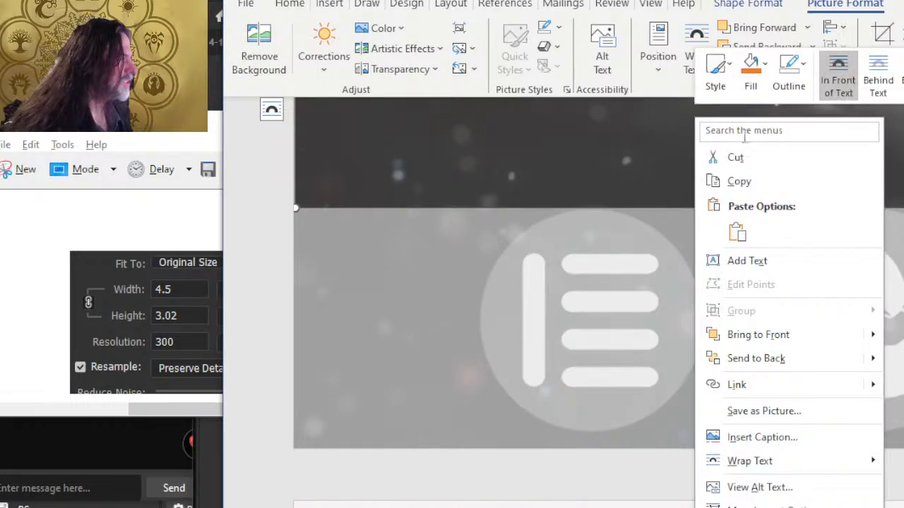
click(747, 90)
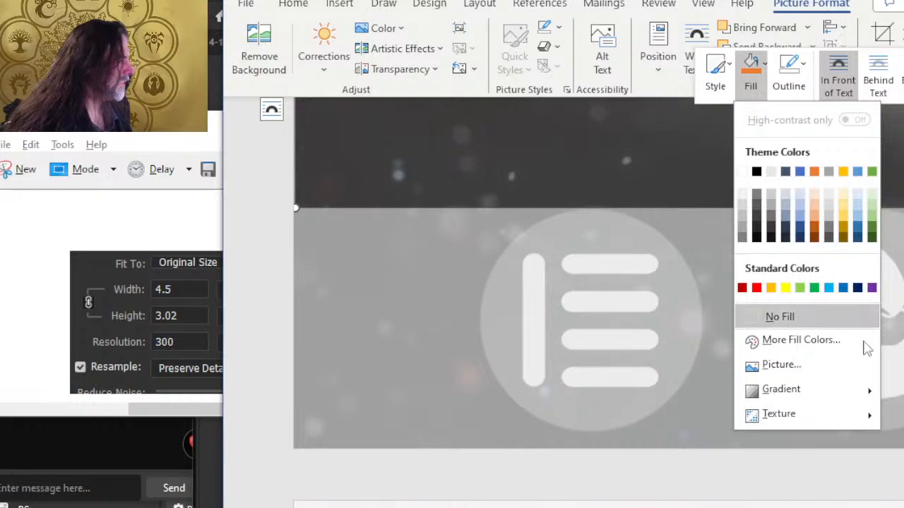
click(804, 373)
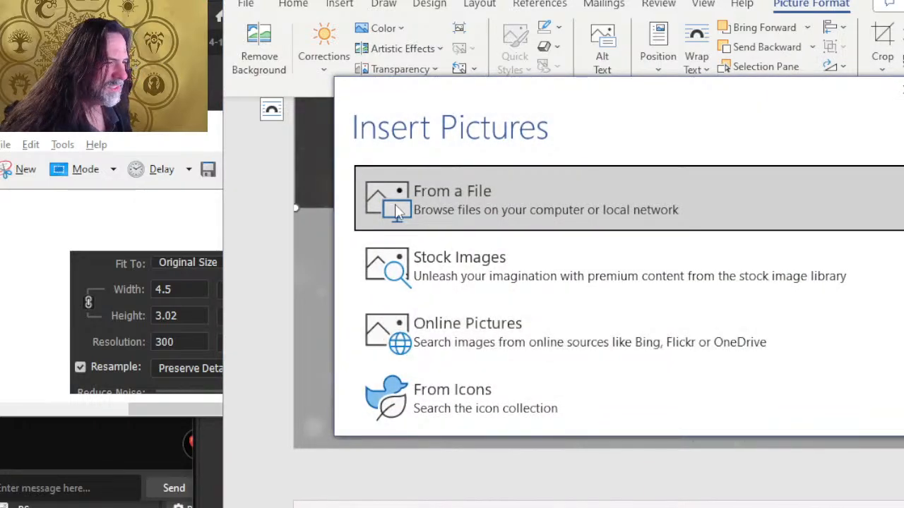
click(389, 201)
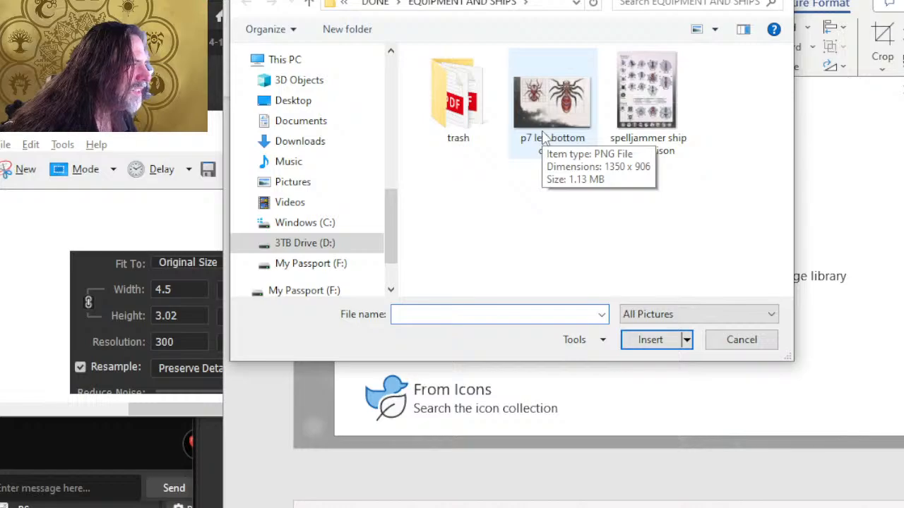
Step: Switch to Photoshop to check the image size of p7 left bottom corner.png, and return to Word's picture selection
key(alt+Tab)
click(542, 130)
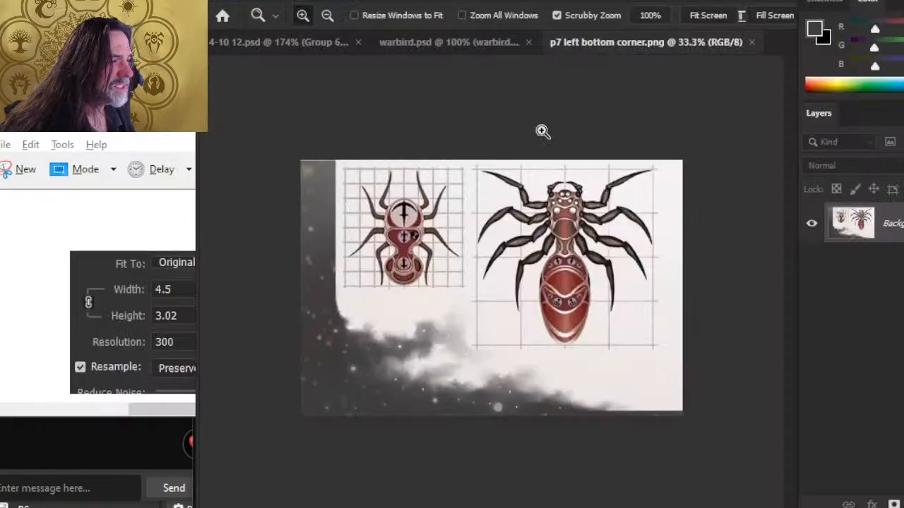
click(304, 1)
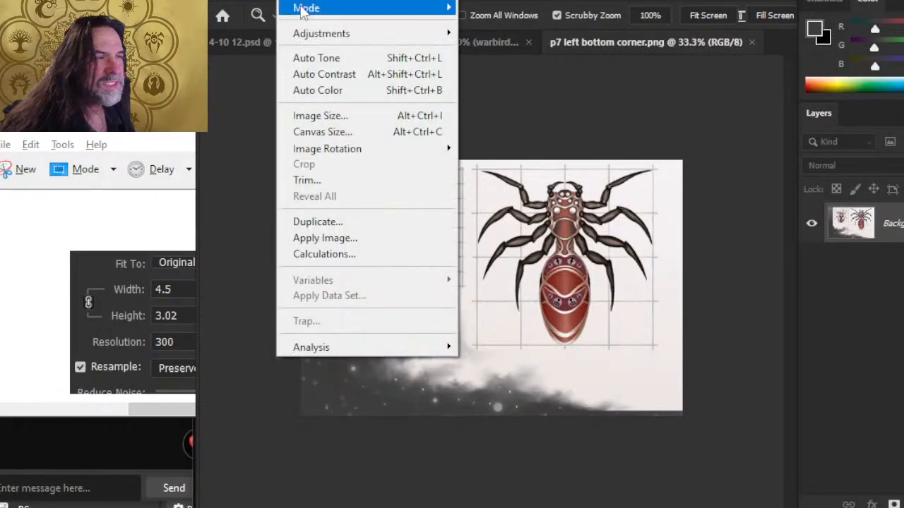
click(358, 115)
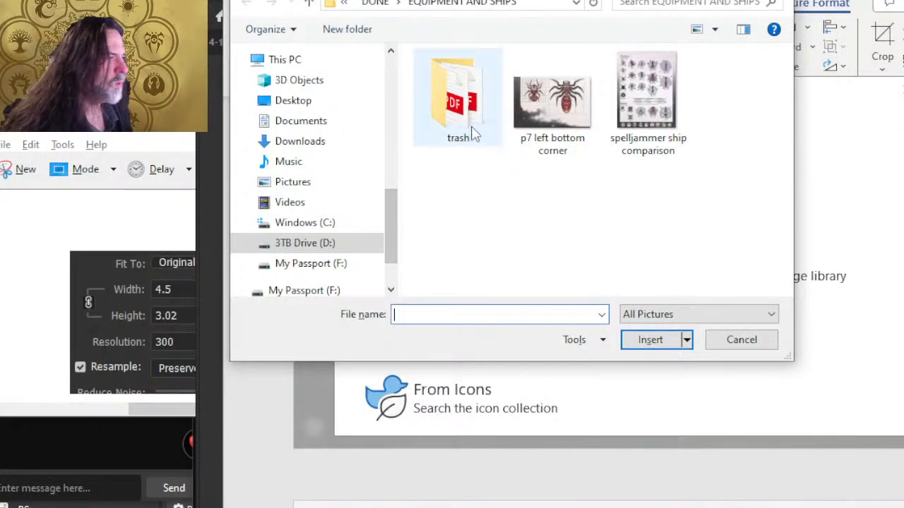
Step: Fill the shape with p7 left bottom corner.png, deselect it and inspect its upper and lower edges against the page background
double_click(555, 134)
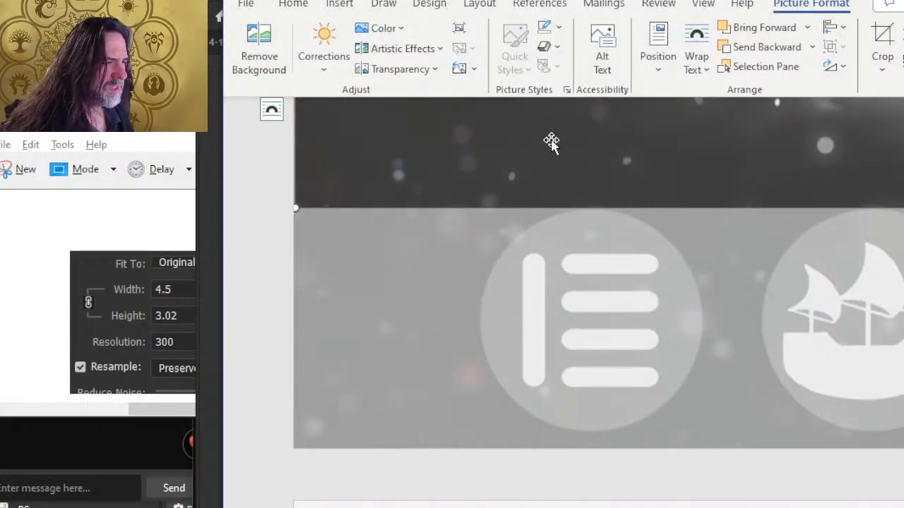
click(492, 216)
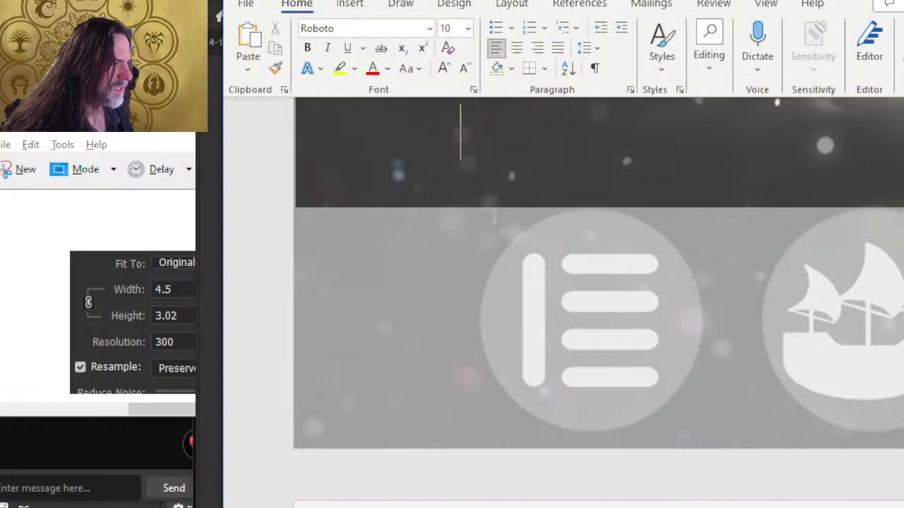
scroll(487, 214, up, 8)
scroll(486, 213, down, 8)
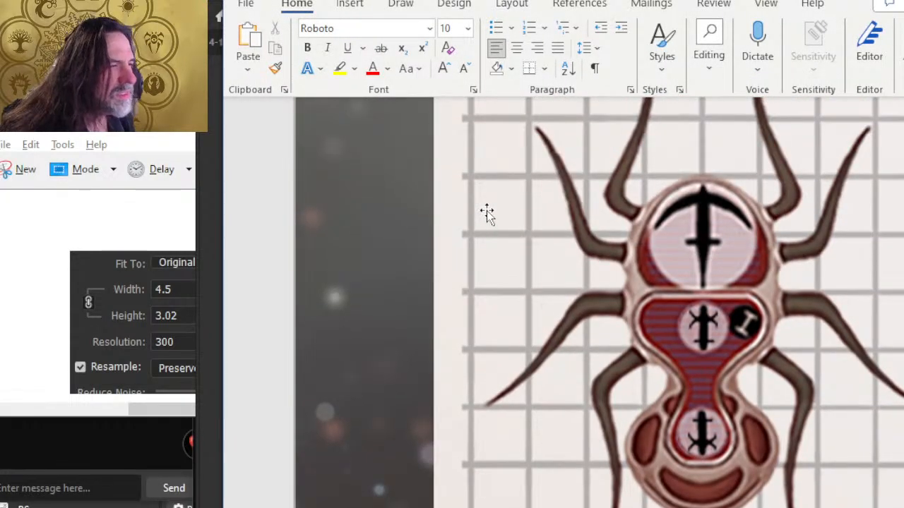
scroll(486, 213, up, 8)
scroll(487, 214, down, 6)
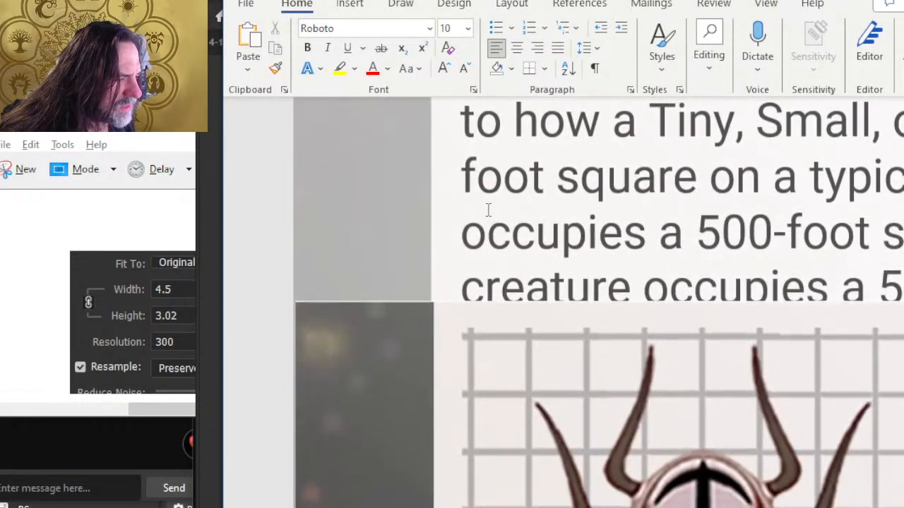
click(473, 358)
click(492, 259)
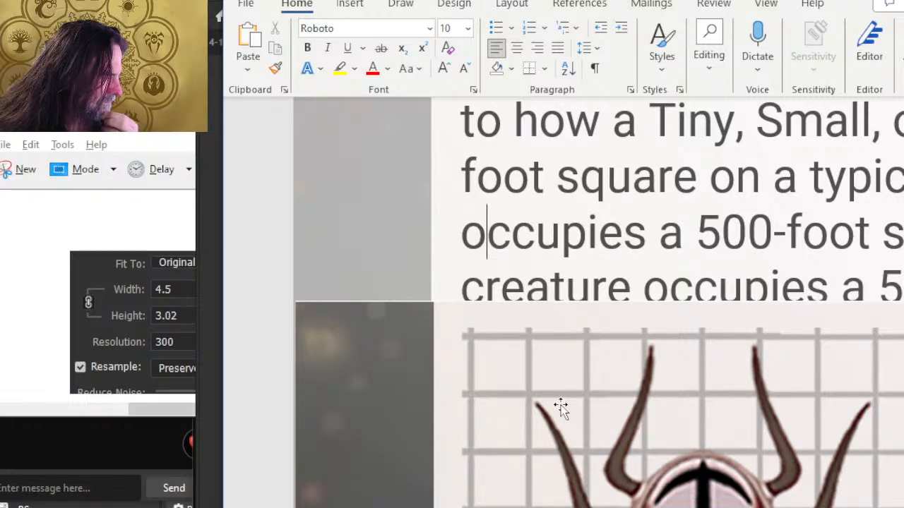
Step: Switch to Photoshop and examine the upper and lower corners and the image size of p7 left bottom corner.png
key(alt+Tab)
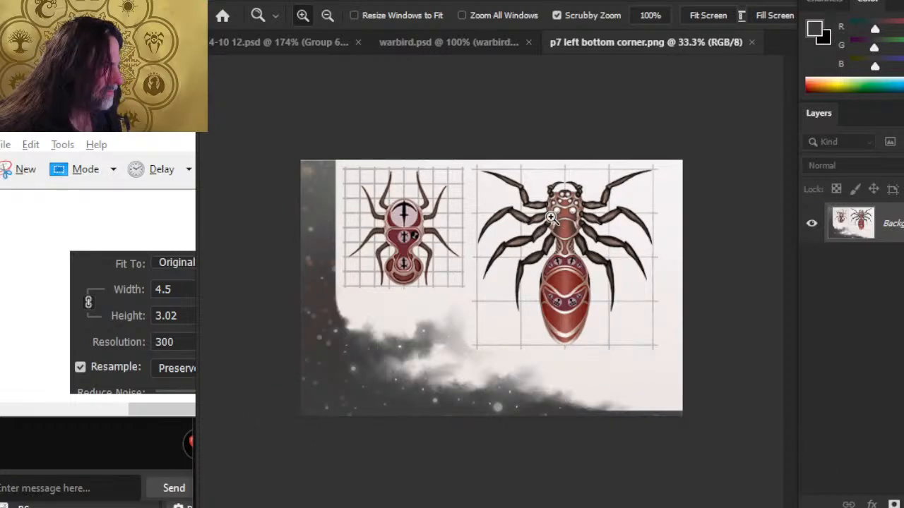
drag(299, 158, 343, 151)
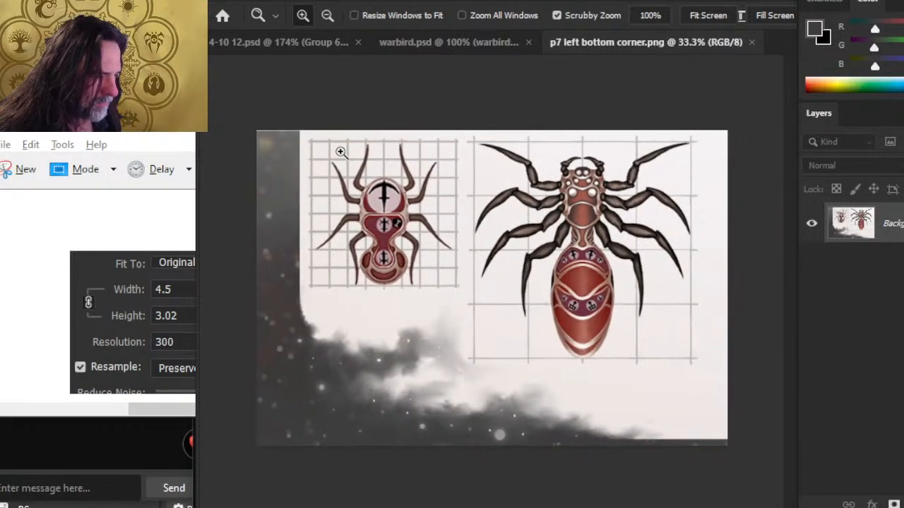
drag(738, 438, 600, 329)
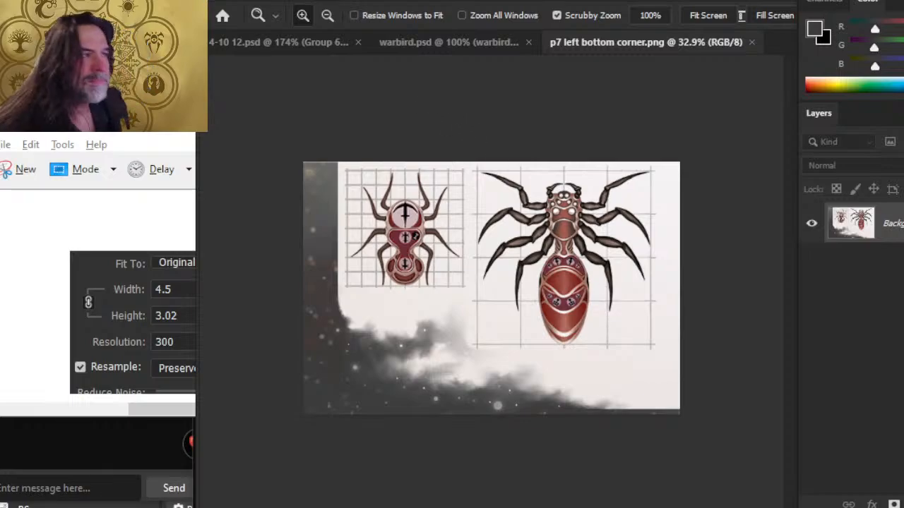
click(309, 2)
click(348, 116)
Step: Return to Word and move the spider illustration slightly down, clear of the line starting "creature occupies"
key(alt+Tab)
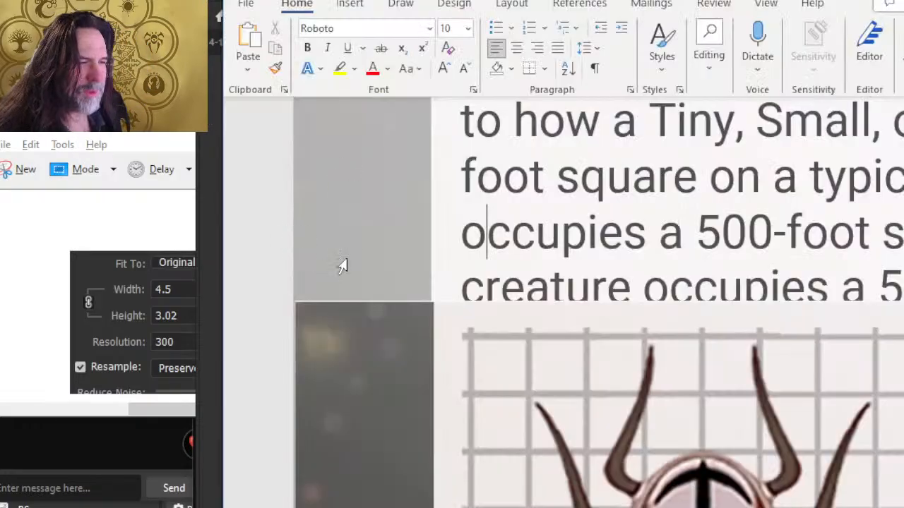
click(480, 324)
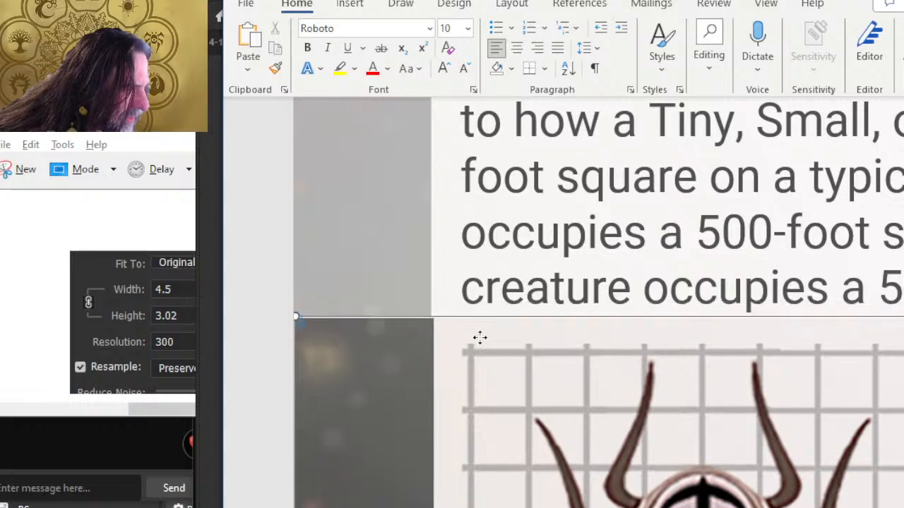
Step: Nudge the spider ship picture up slightly so its top edge meets the last line of the paragraph above
drag(479, 325, 478, 324)
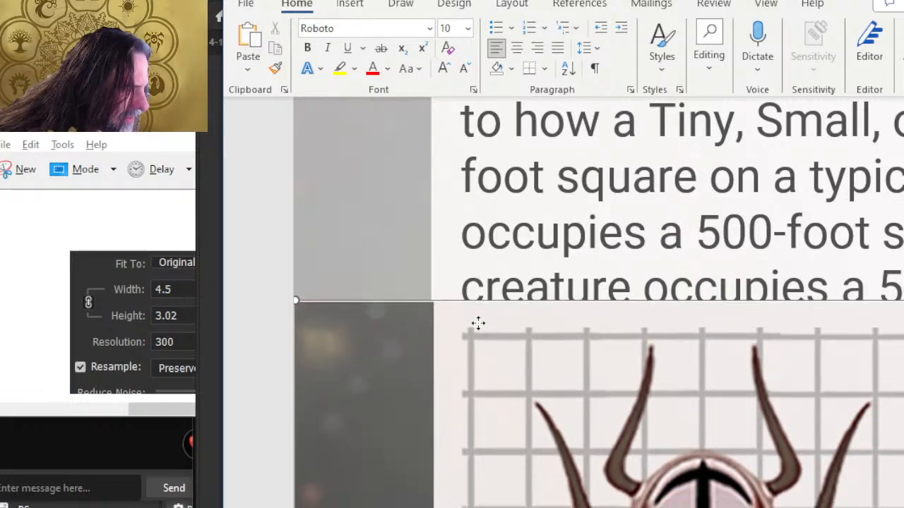
scroll(475, 326, down, 3)
scroll(477, 303, up, 7)
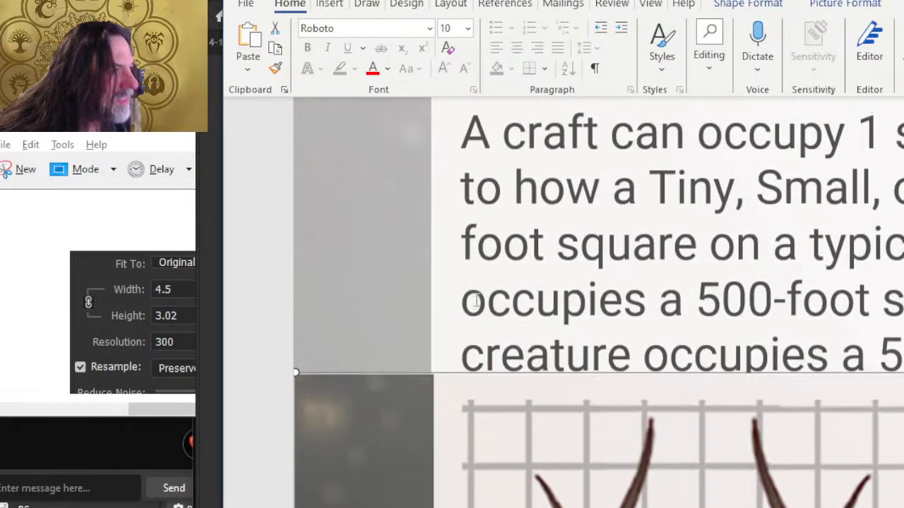
scroll(477, 300, down, 6)
scroll(472, 289, up, 3)
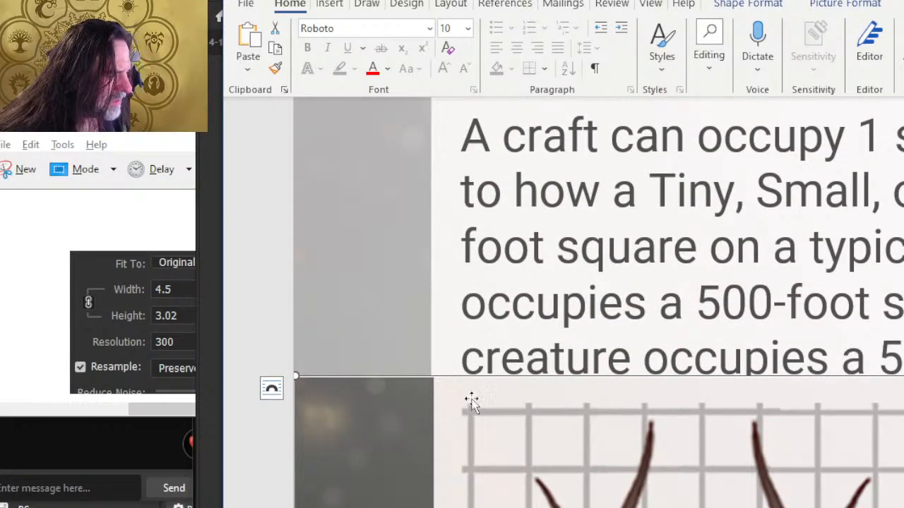
Step: Check the height and width of the spider ship picture in its shape size settings
click(839, 10)
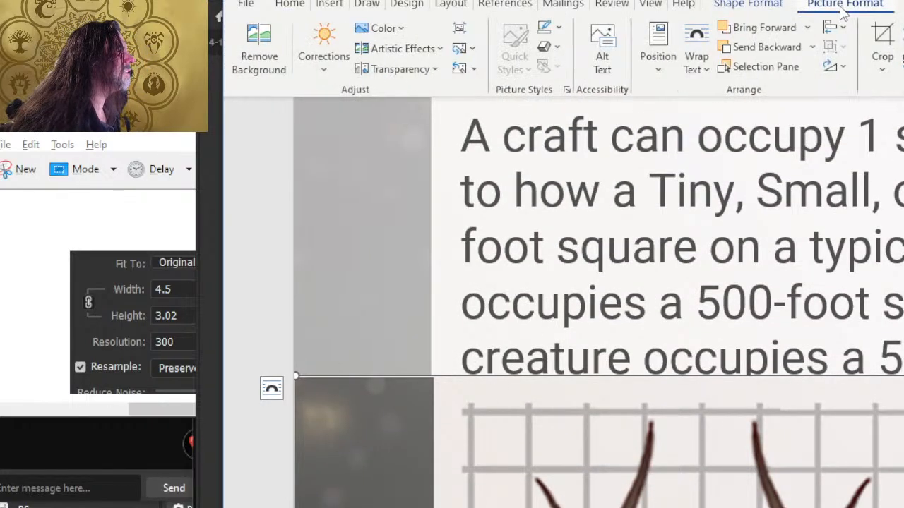
click(737, 5)
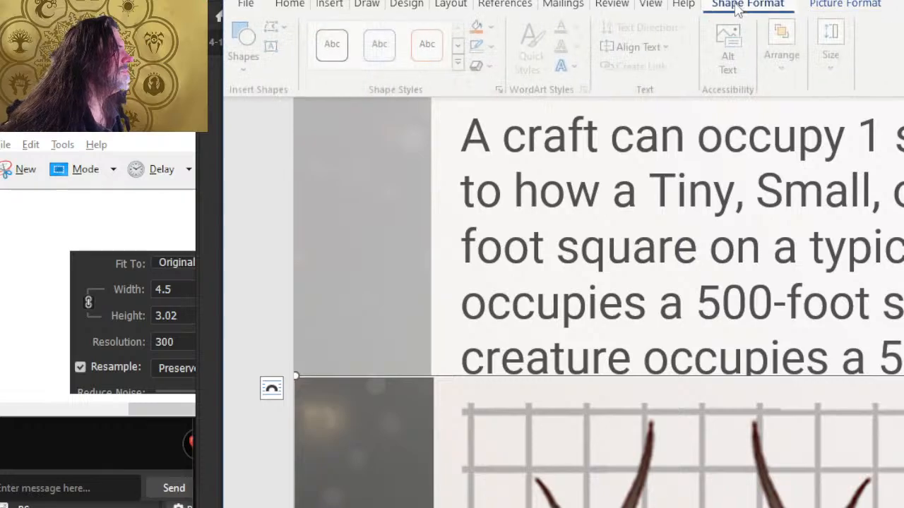
click(834, 76)
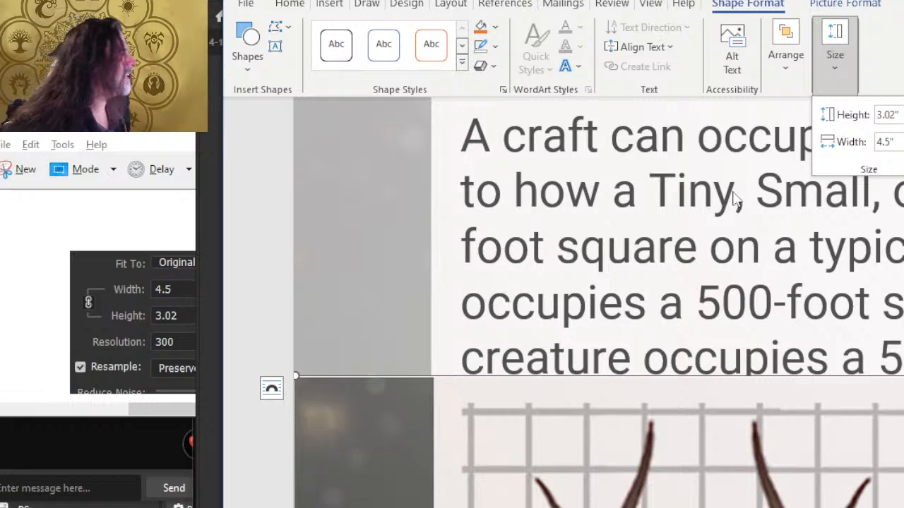
Step: Switch to Photoshop and check the image size of p7 left bottom corner.png in inches, leaving it unmodified
key(alt+Tab)
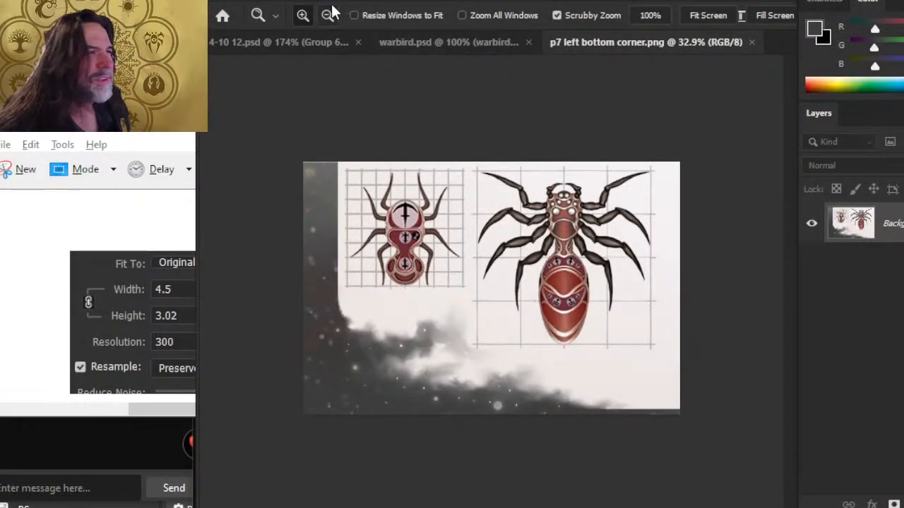
click(304, 0)
click(374, 120)
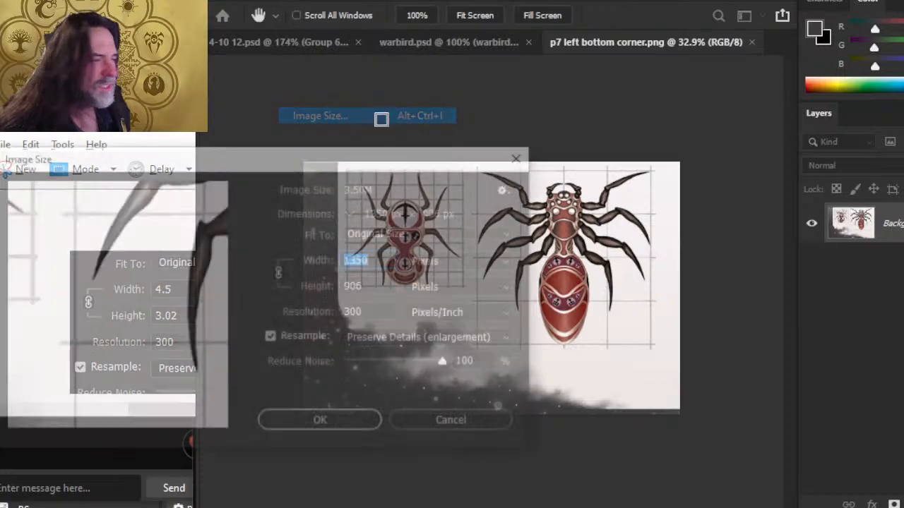
click(469, 261)
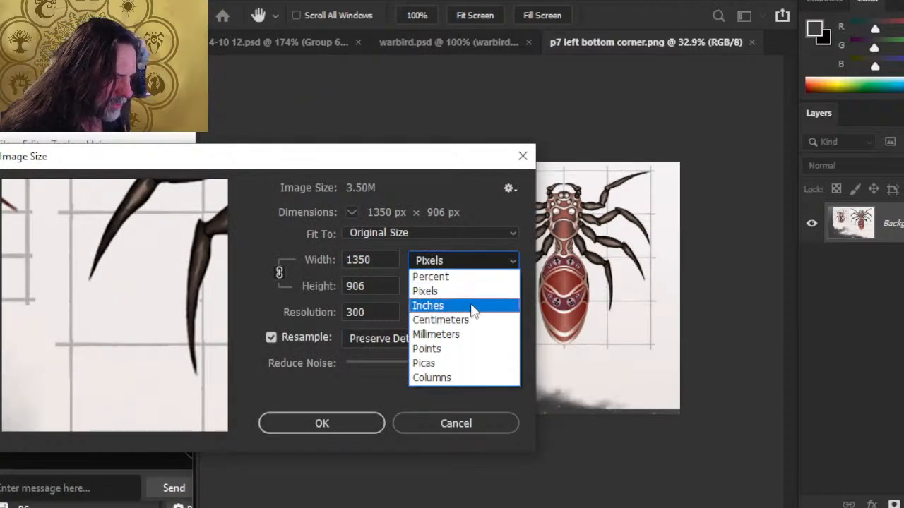
click(471, 306)
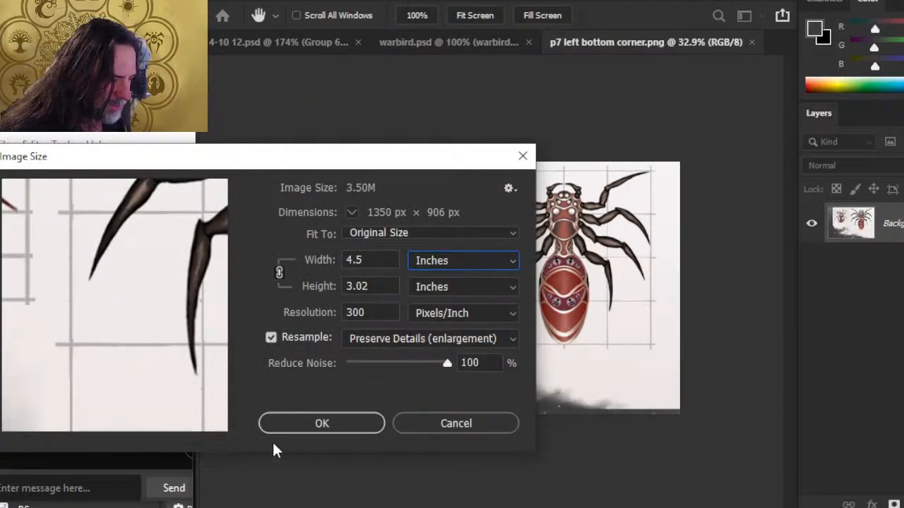
click(428, 426)
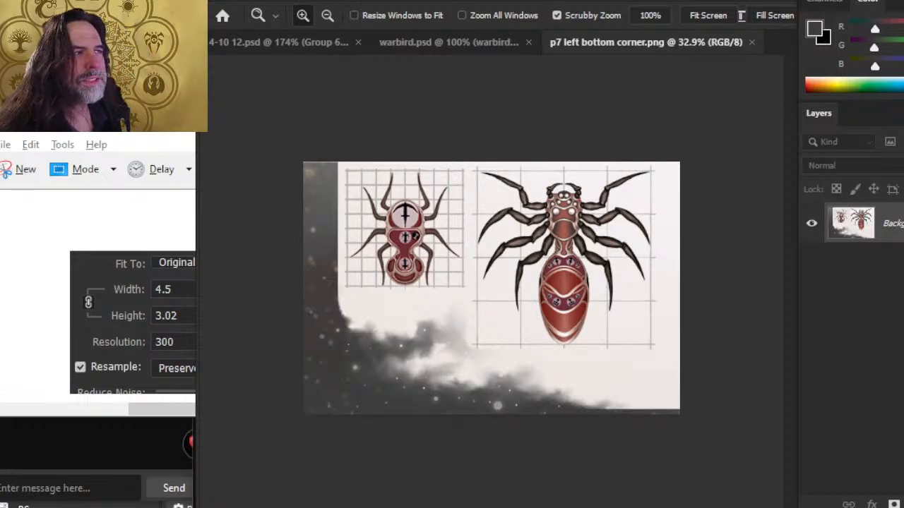
Step: Crop the canvas height to 3 inches with the anchor at the image's bottom-left corner, and save the file
click(240, 1)
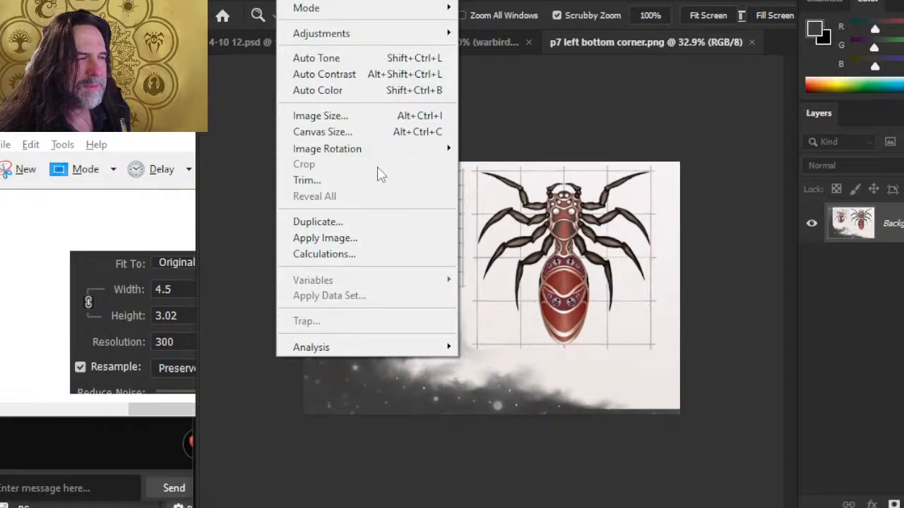
click(369, 132)
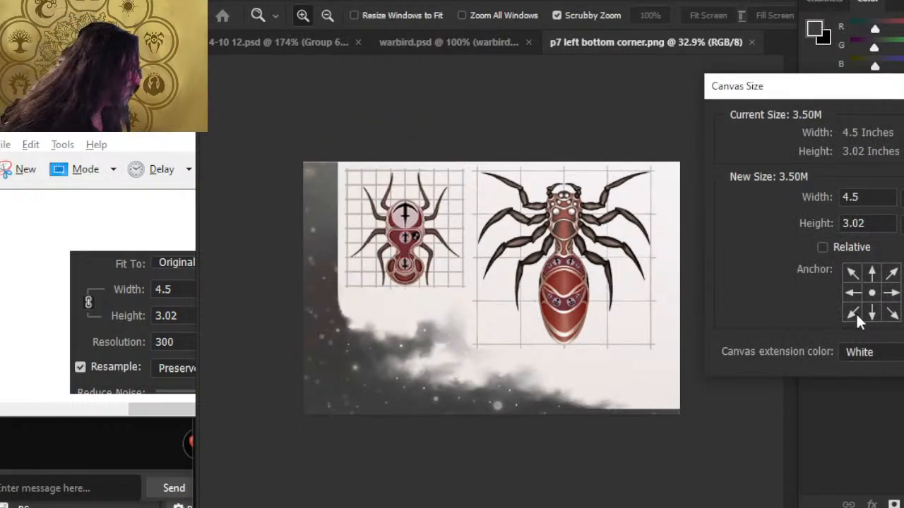
click(852, 313)
drag(880, 223, 830, 242)
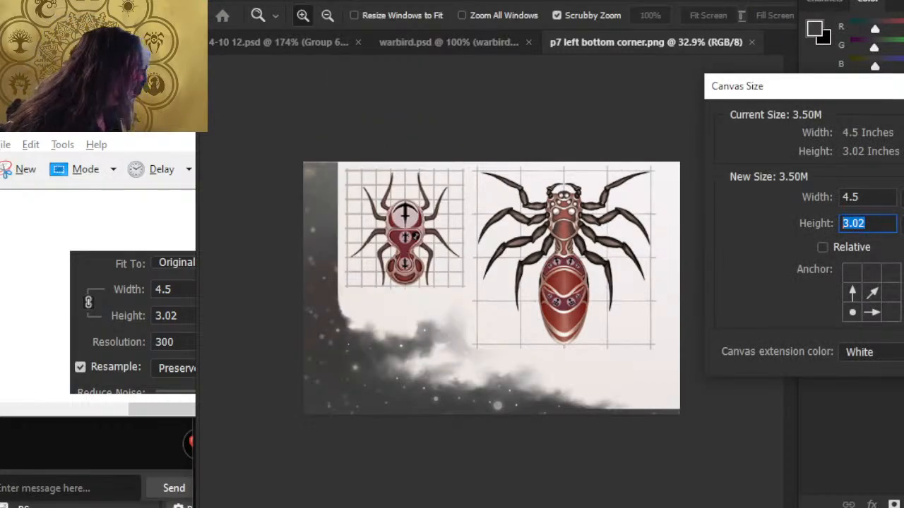
text(3)
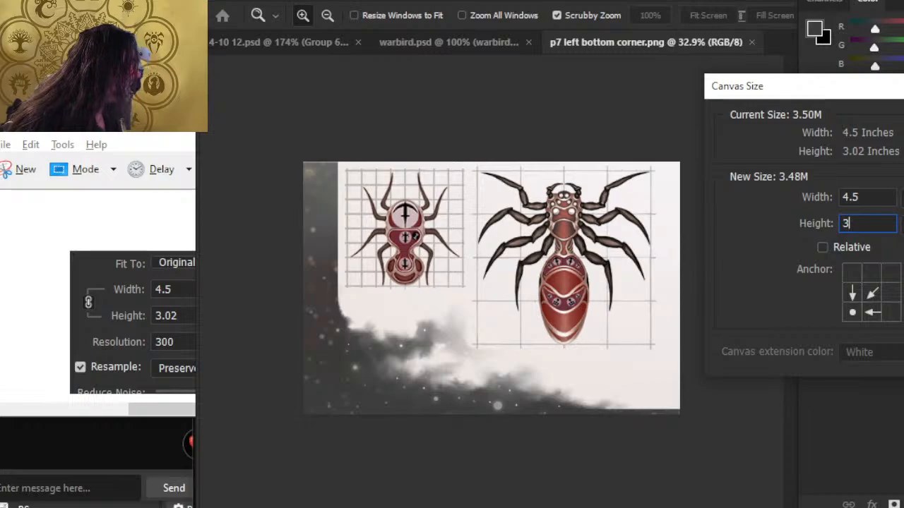
key(Return)
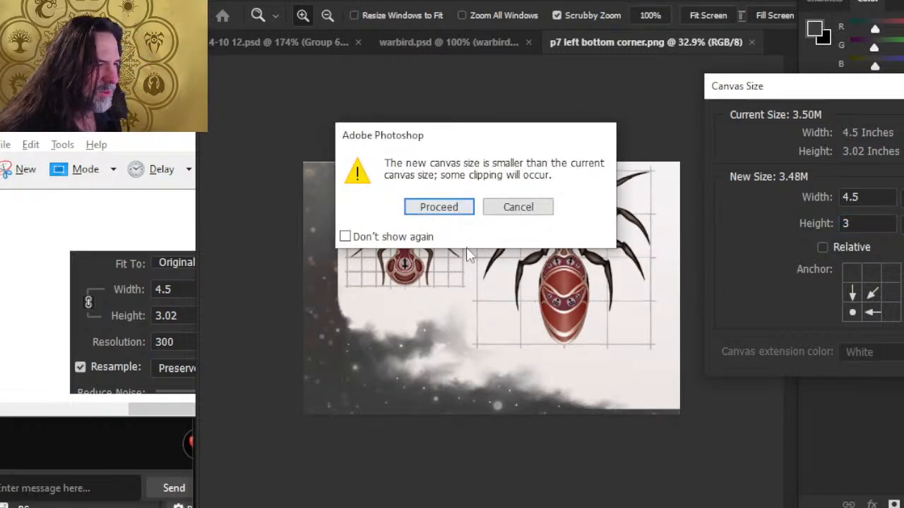
click(438, 207)
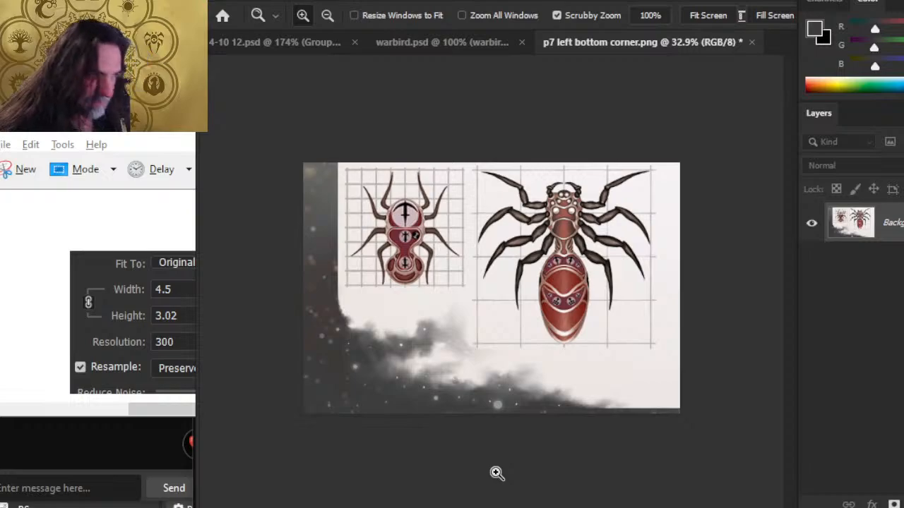
key(ctrl+s)
Step: Switch to Word and slightly reduce the height of the spider ship picture shape
key(alt+Tab)
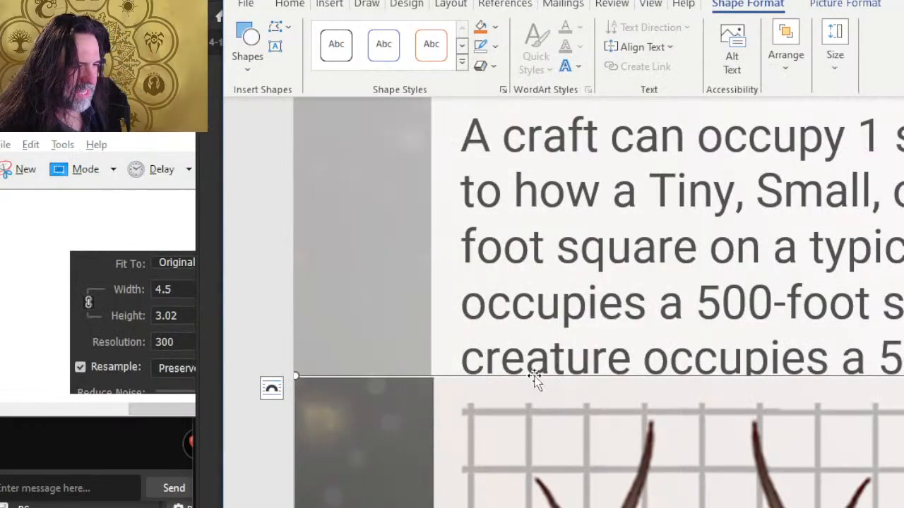
scroll(521, 313, down, 5)
scroll(511, 313, down, 1)
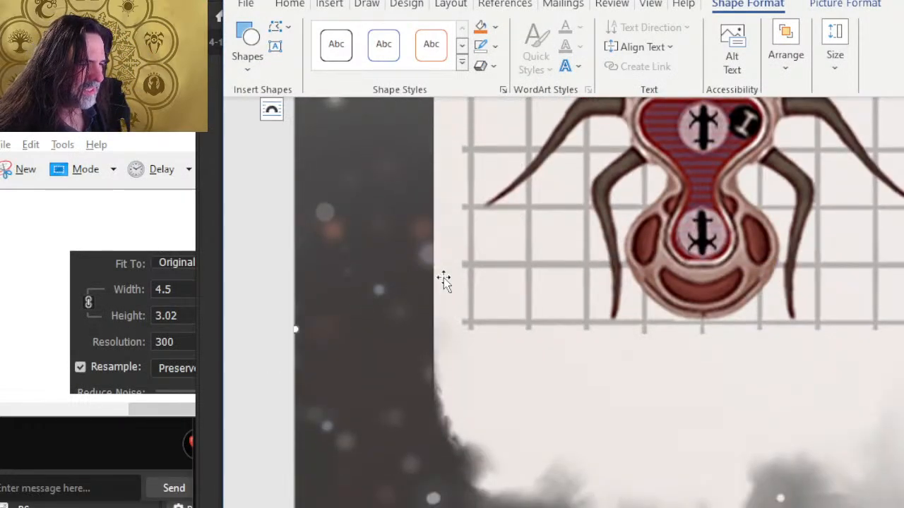
click(832, 67)
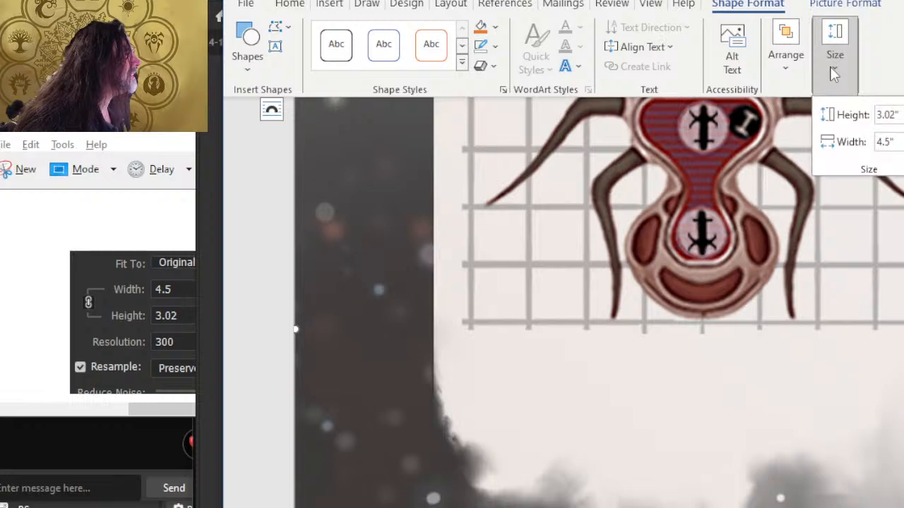
click(888, 114)
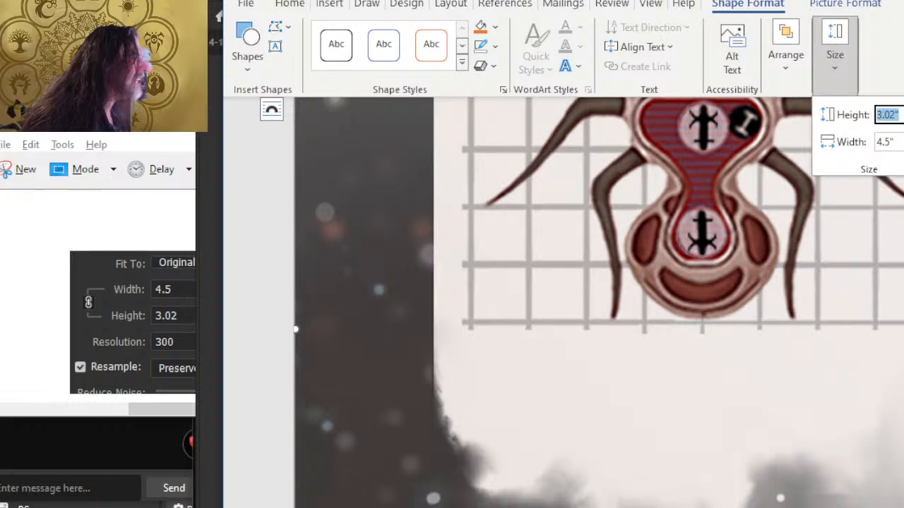
click(895, 115)
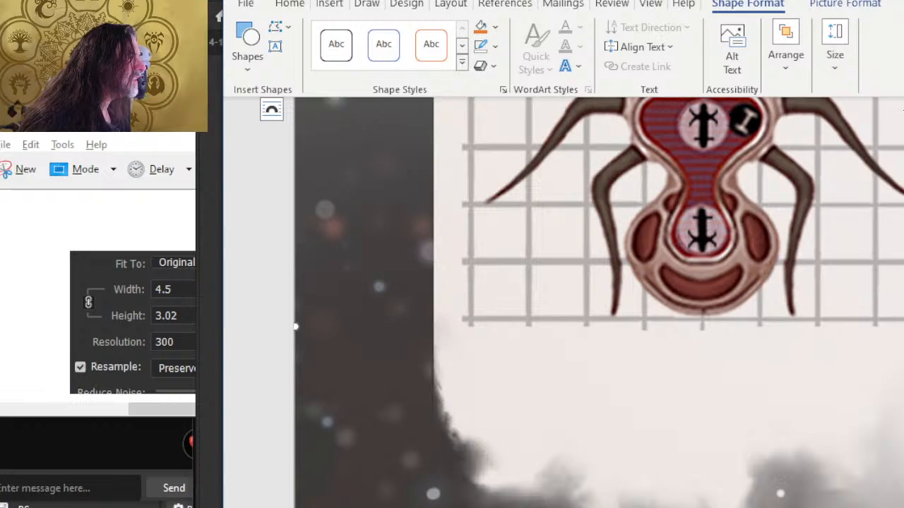
Step: Refill the spider ship shape with the picture file "p7 left bottom corner" and deselect the shape
scroll(228, 151, down, 10)
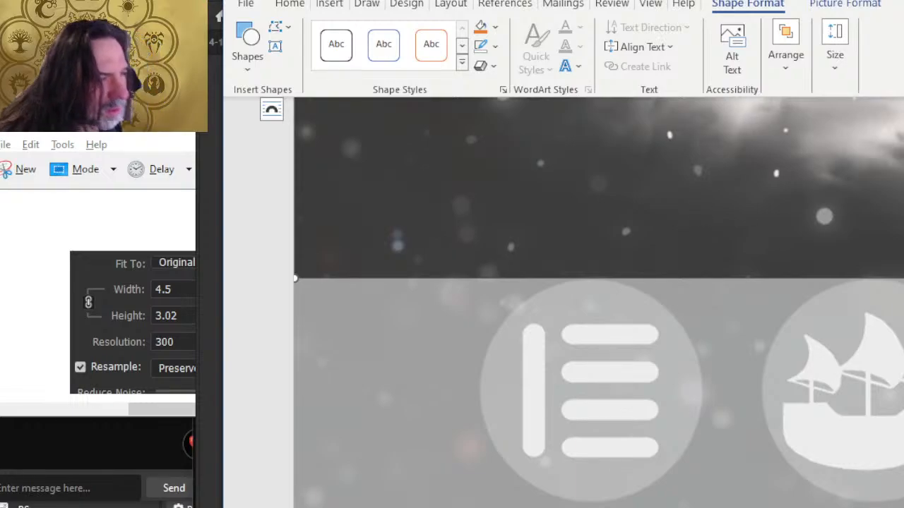
scroll(460, 416, up, 6)
scroll(366, 286, up, 3)
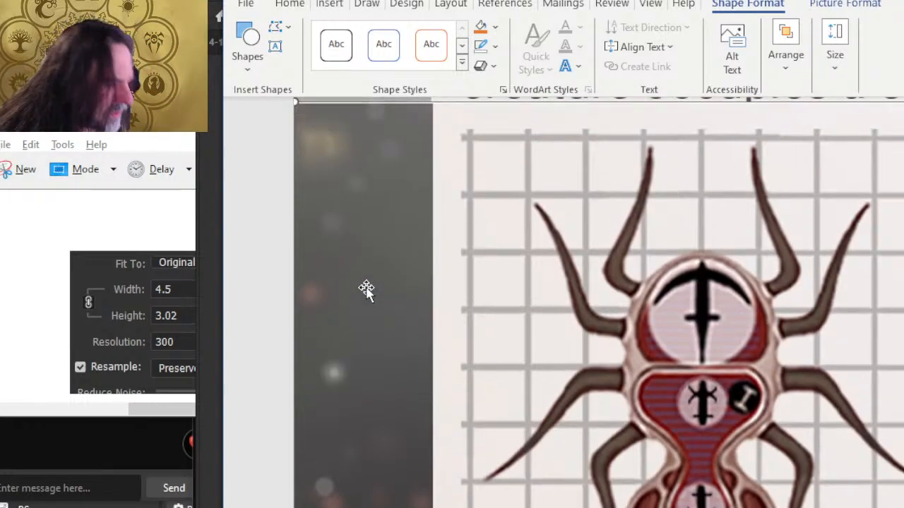
scroll(364, 290, up, 3)
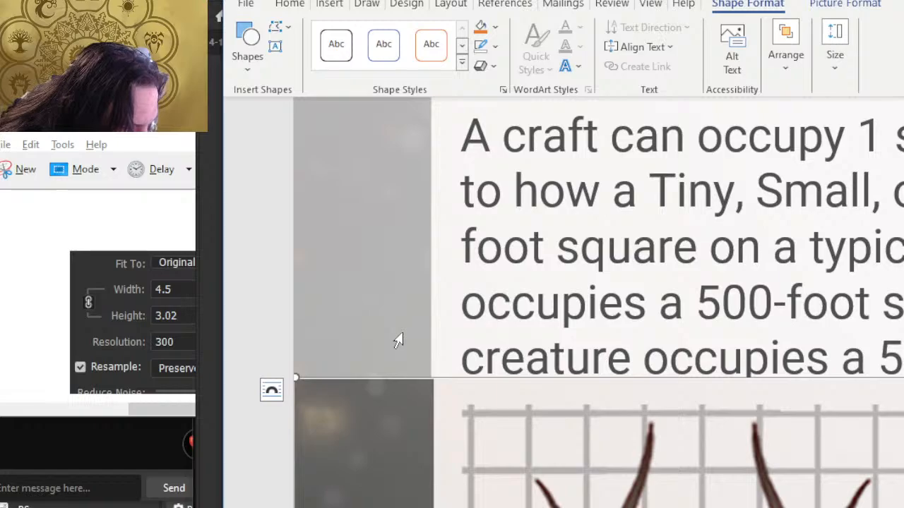
scroll(299, 430, up, 1)
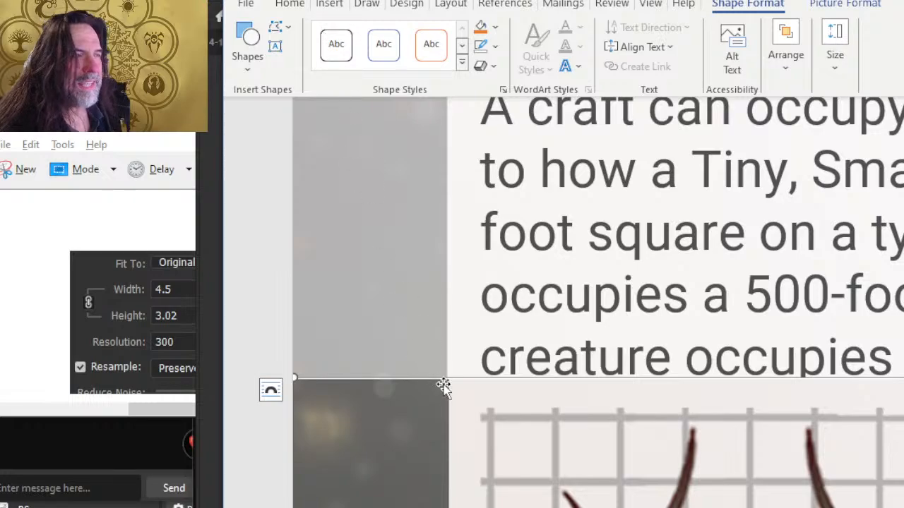
right_click(434, 411)
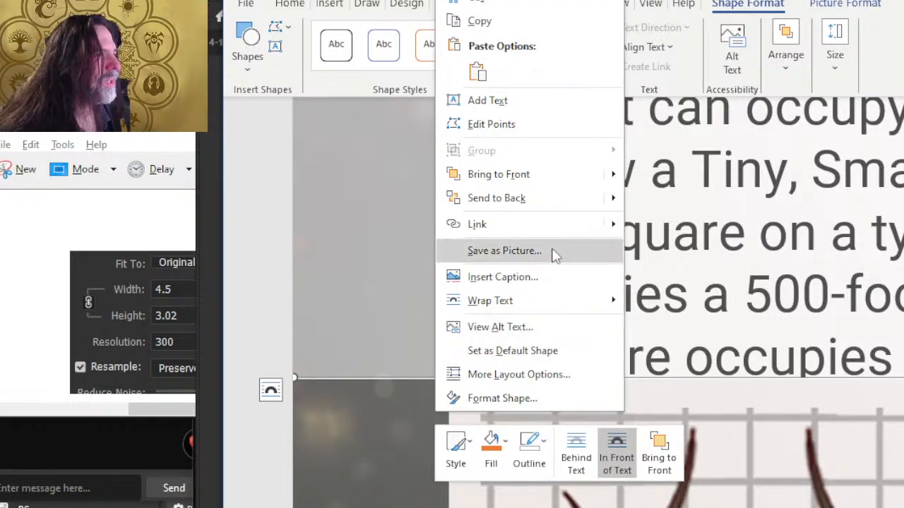
click(494, 459)
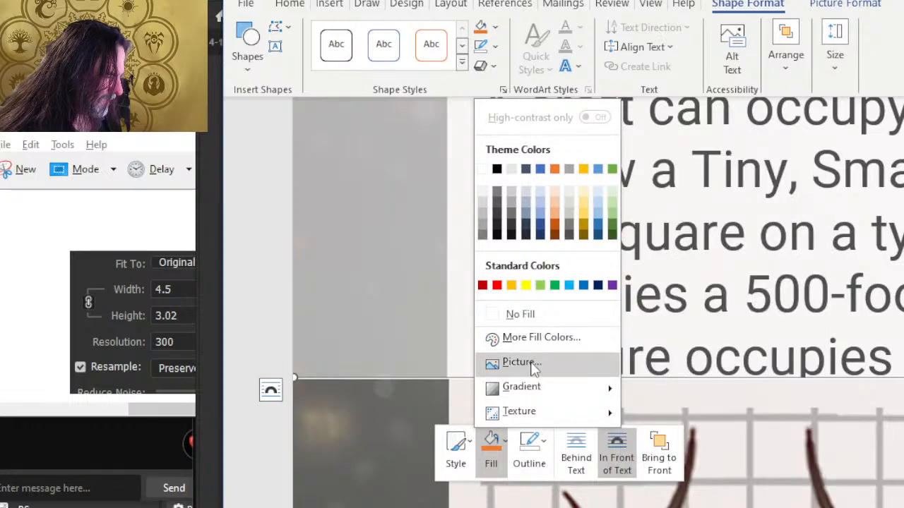
click(509, 362)
click(508, 197)
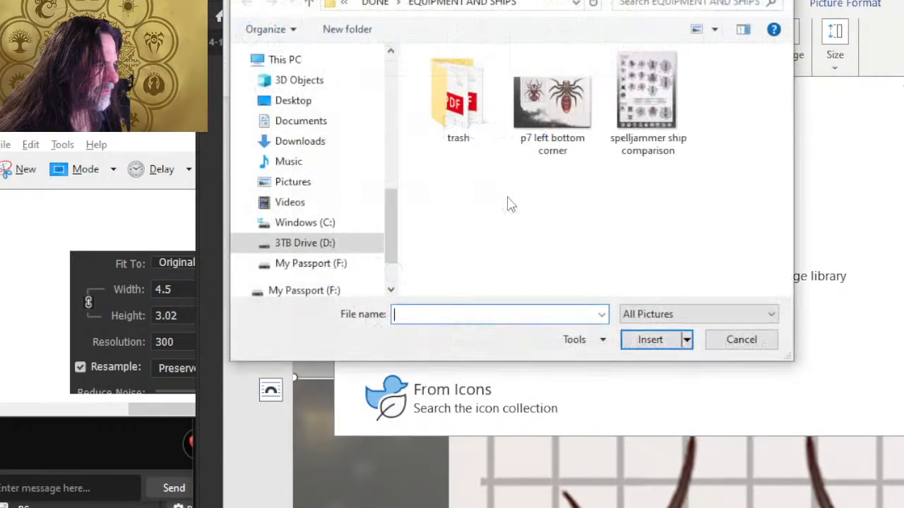
double_click(558, 141)
click(506, 347)
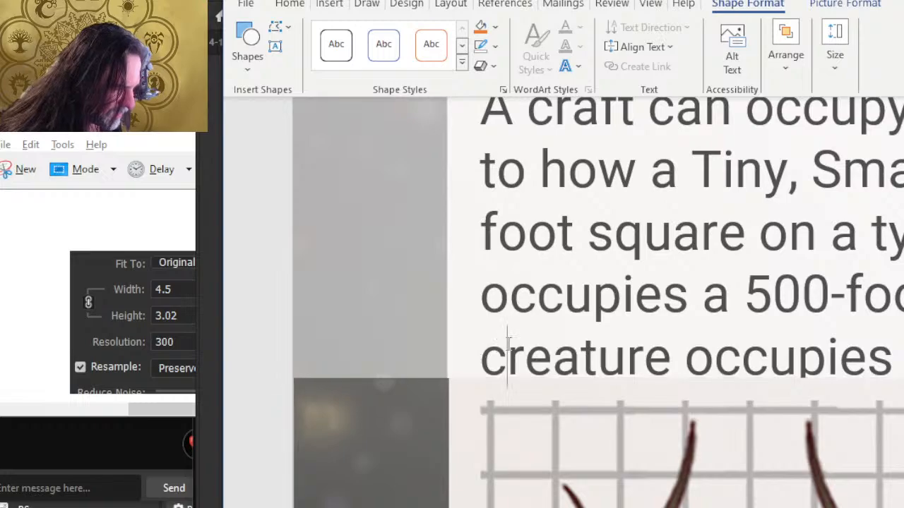
Step: Examine the spider ship picture's edges on the page, compare them with p7 left bottom corner.png in Photoshop, and return to Word
scroll(535, 351, down, 5)
scroll(533, 350, down, 10)
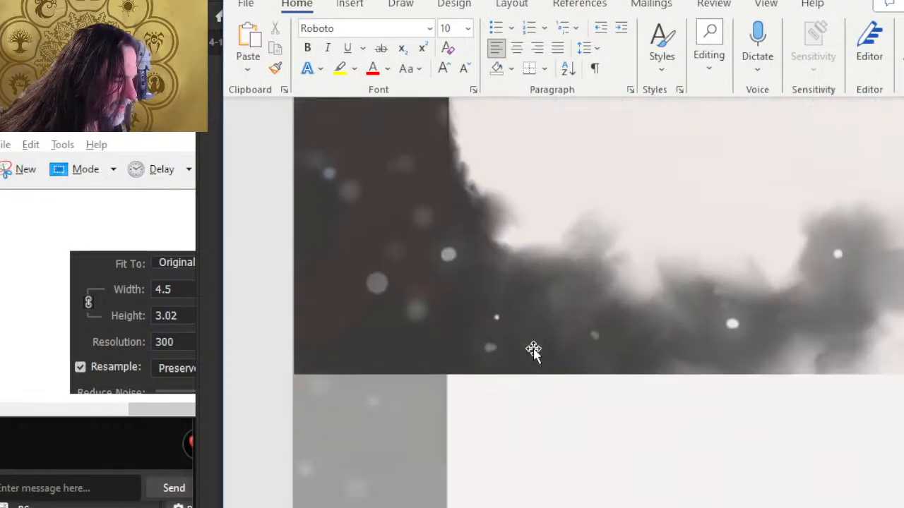
scroll(502, 307, up, 10)
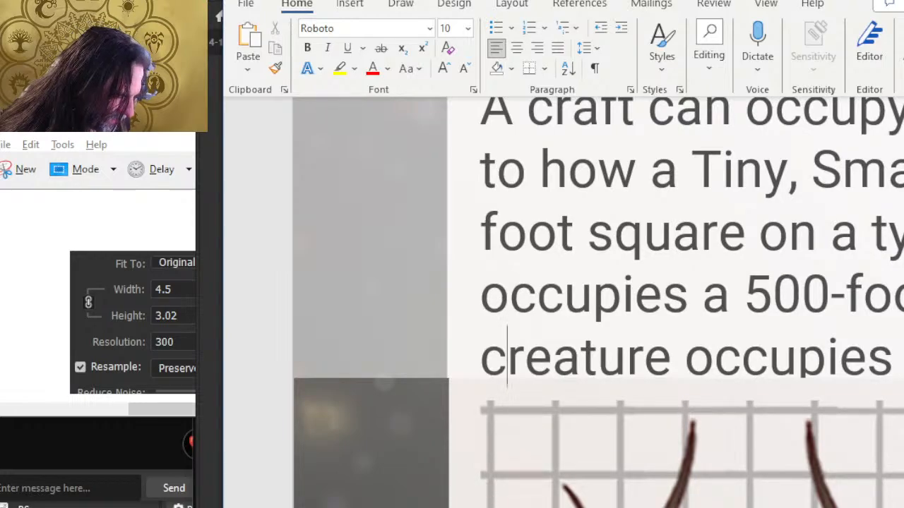
scroll(371, 460, right, 4)
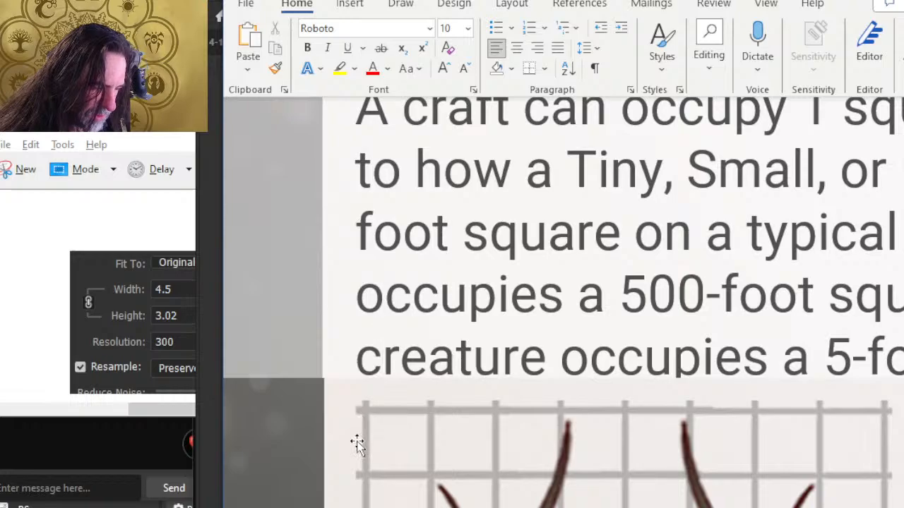
scroll(590, 302, left, 4)
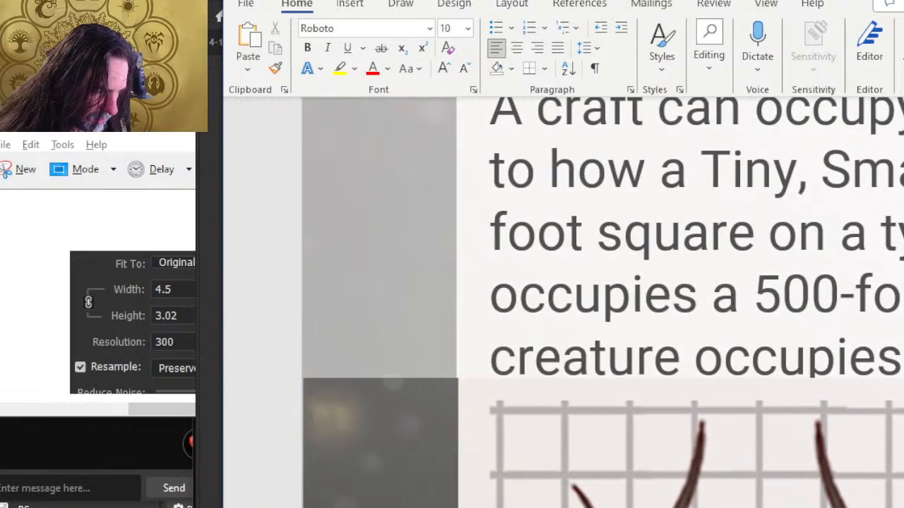
scroll(370, 418, down, 5)
key(super+Tab)
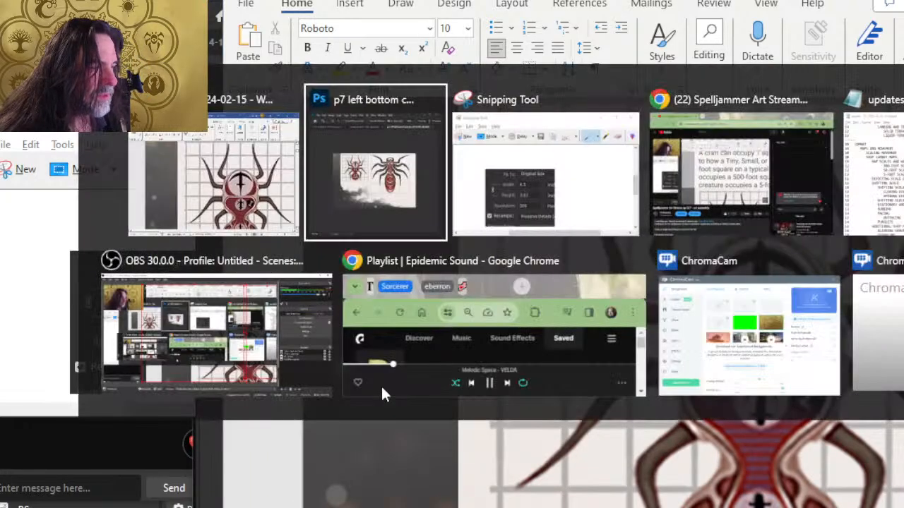
key(Return)
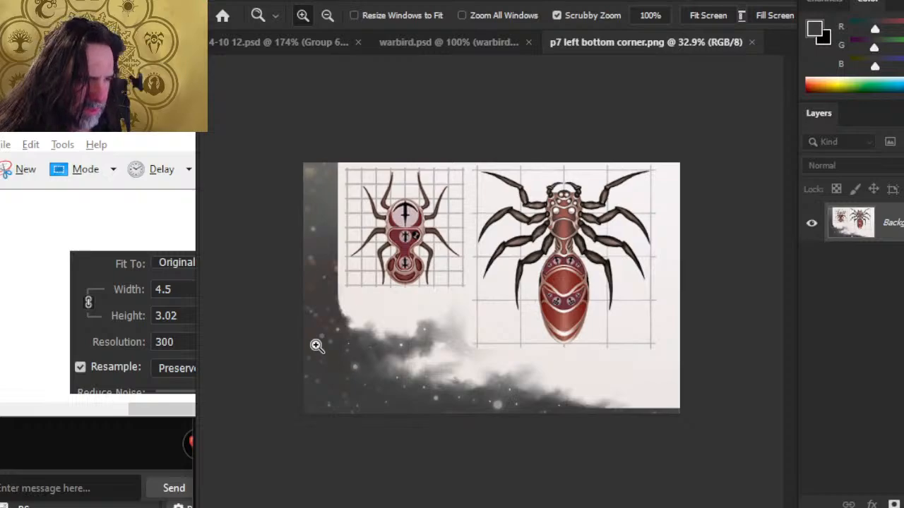
drag(346, 239, 343, 263)
key(alt+Tab)
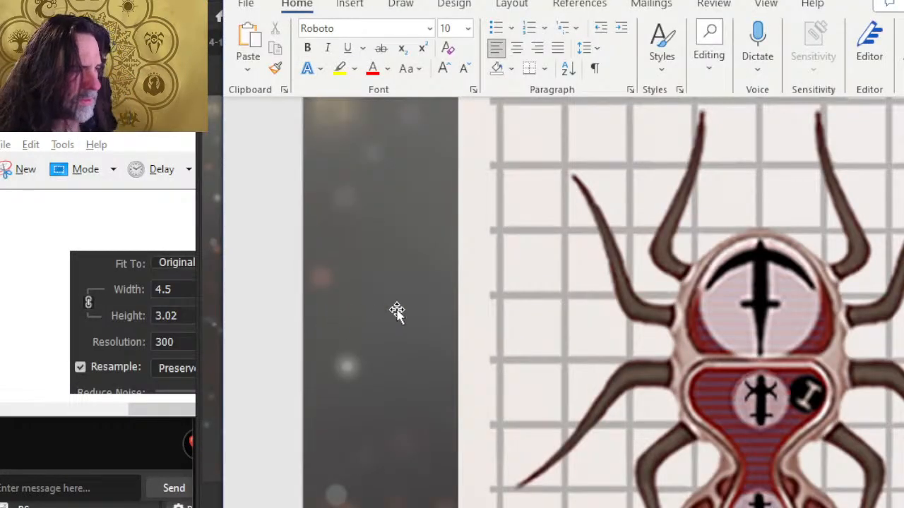
scroll(395, 314, up, 3)
scroll(391, 319, up, 4)
scroll(389, 317, down, 4)
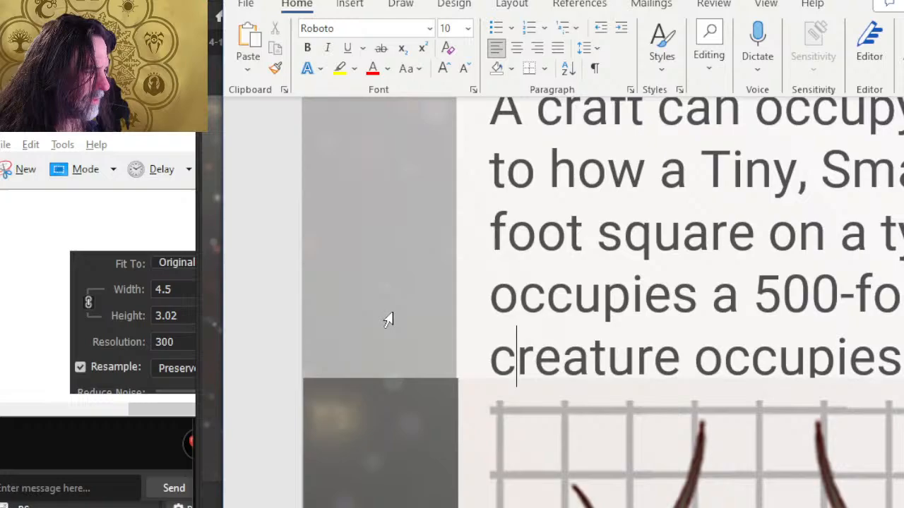
Step: Nudge the spider ship picture slightly left to line up with the page's side border, and deselect it
click(383, 390)
key(Left)
key(Left)
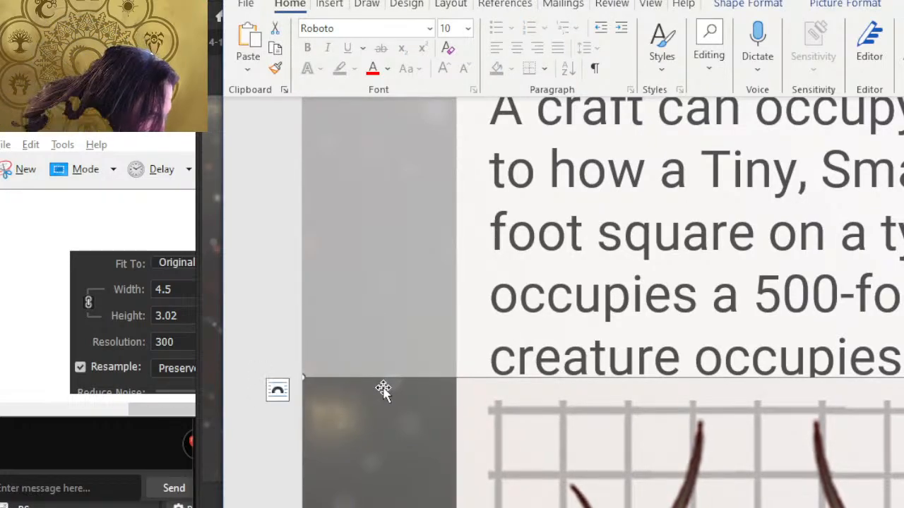
click(448, 359)
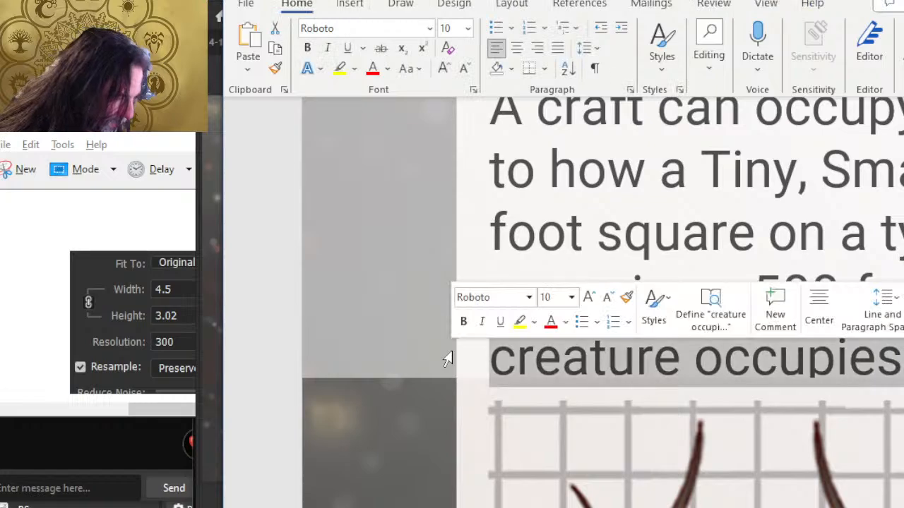
click(408, 320)
Step: Nudge the spider ship picture slightly down so its dark bottom strip lines up with the footer background, and deselect it
scroll(408, 322, down, 2)
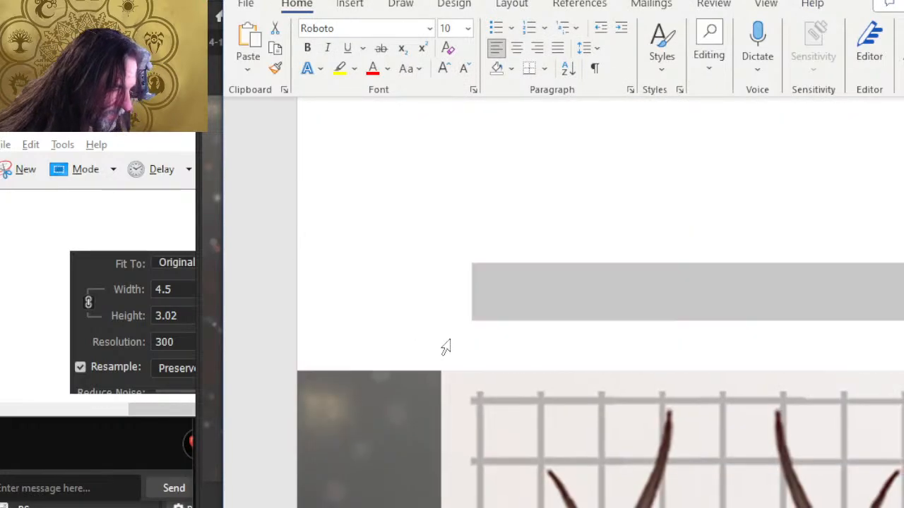
scroll(450, 342, down, 10)
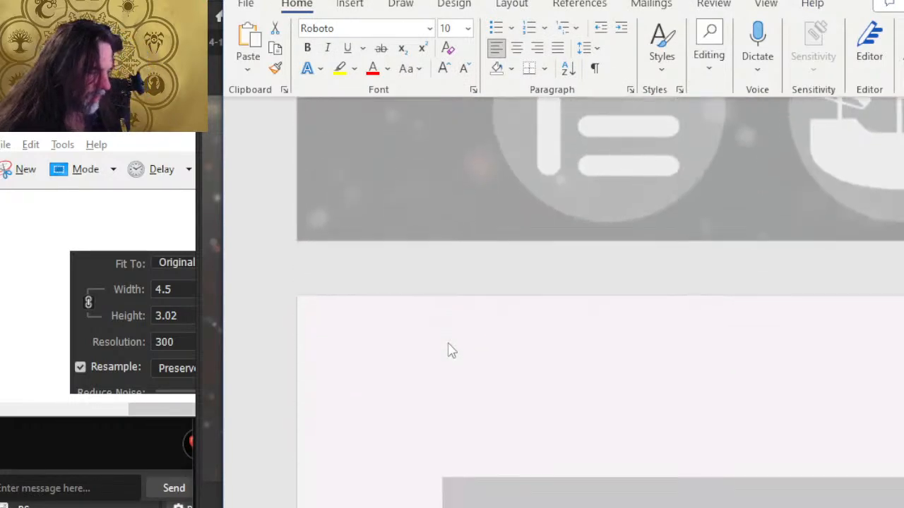
scroll(563, 302, right, 5)
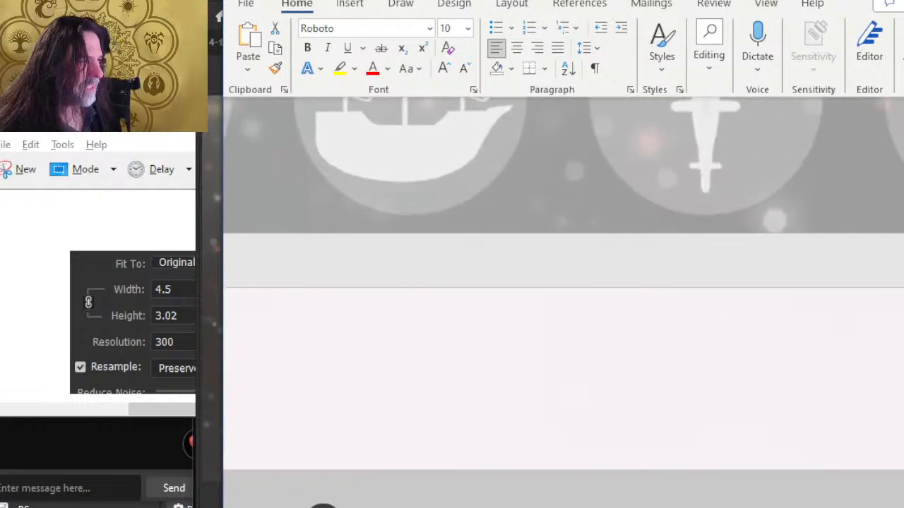
scroll(626, 109, up, 1)
scroll(707, 144, up, 3)
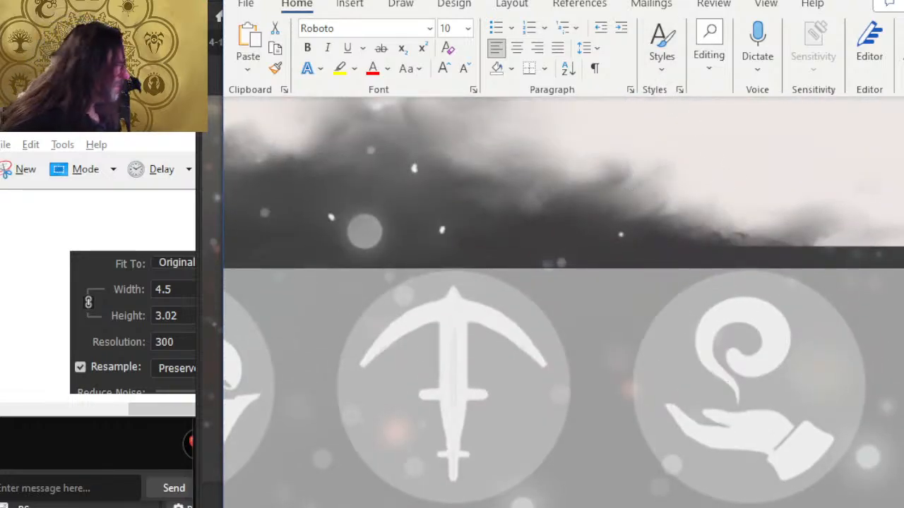
scroll(564, 303, right, 5)
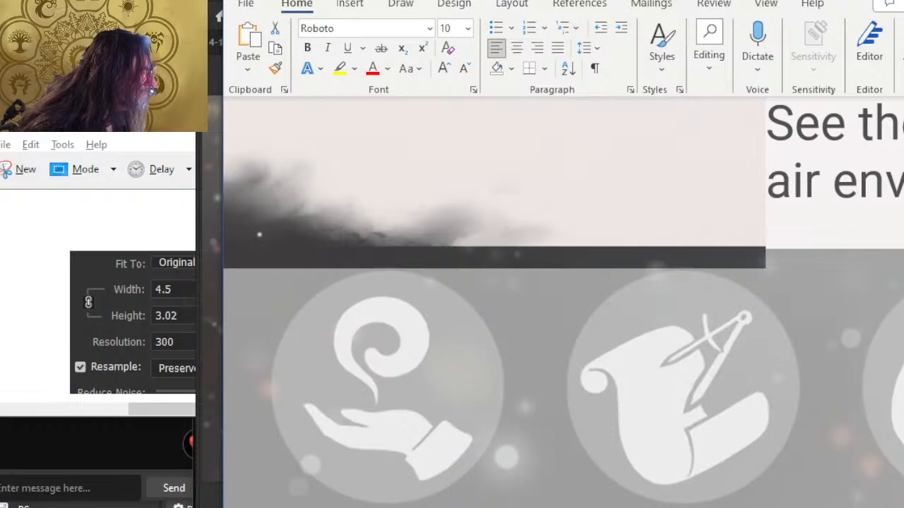
click(645, 242)
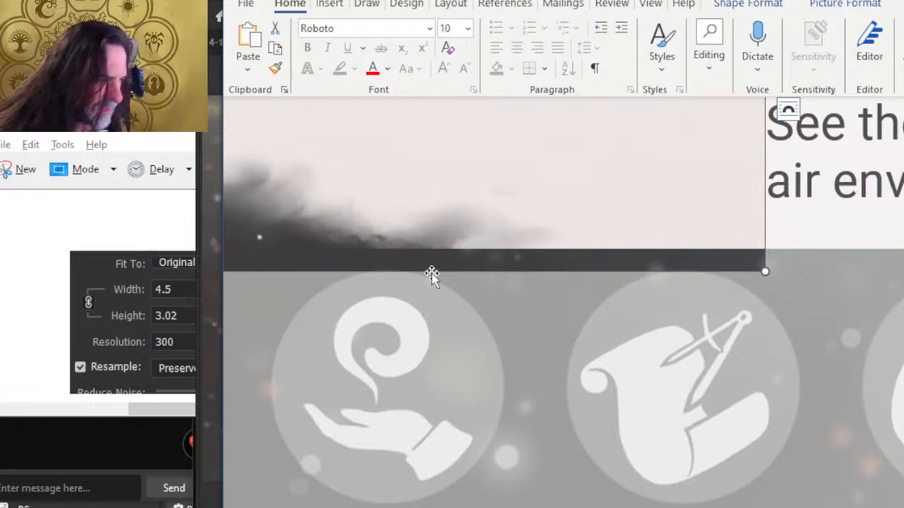
key(Escape)
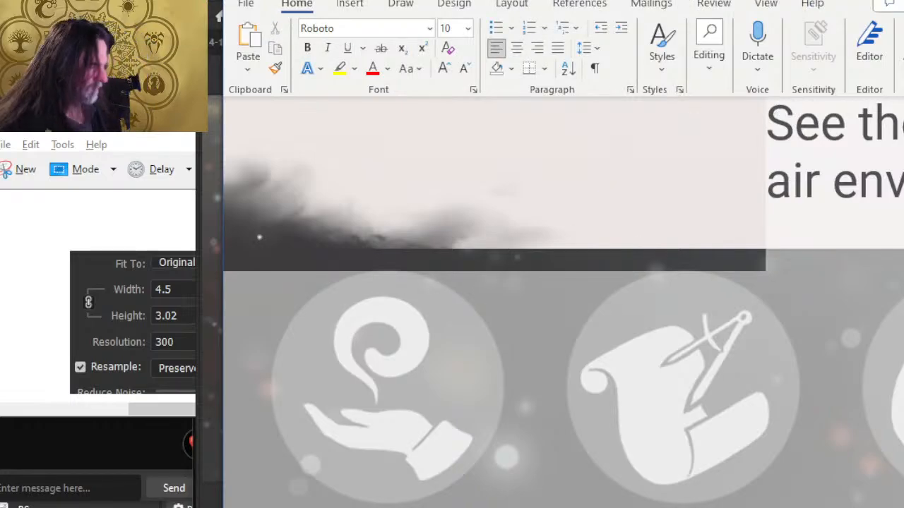
Step: Start a PDF export of the document and target the existing file 7 in interior pages > DONE > EQUIPMENT AND SHIPS
click(246, 9)
click(297, 366)
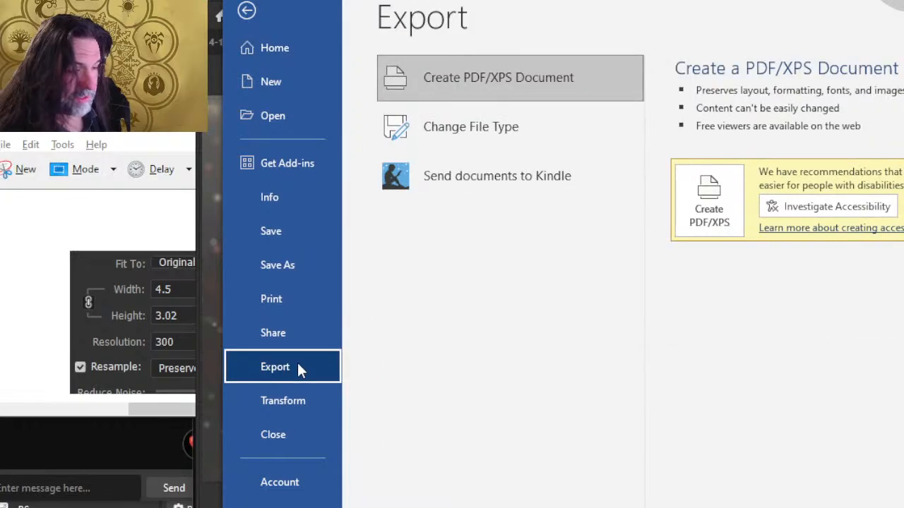
click(708, 212)
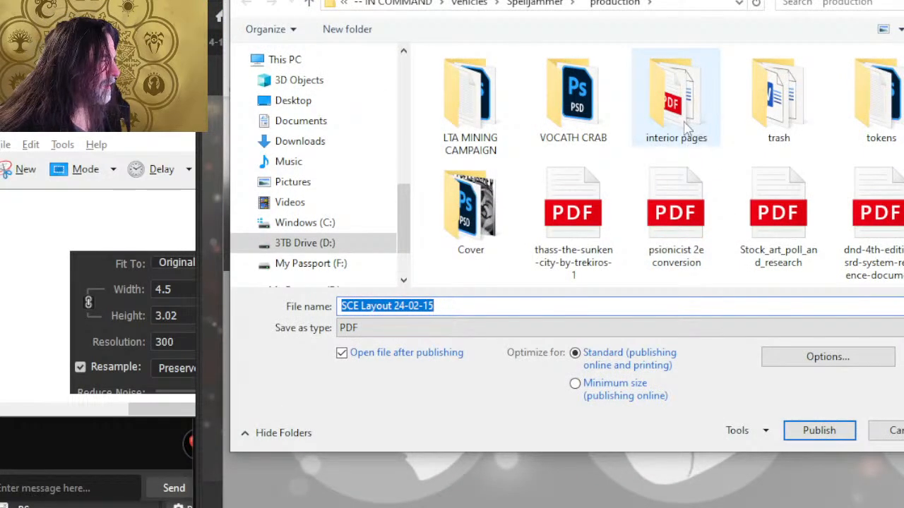
double_click(685, 124)
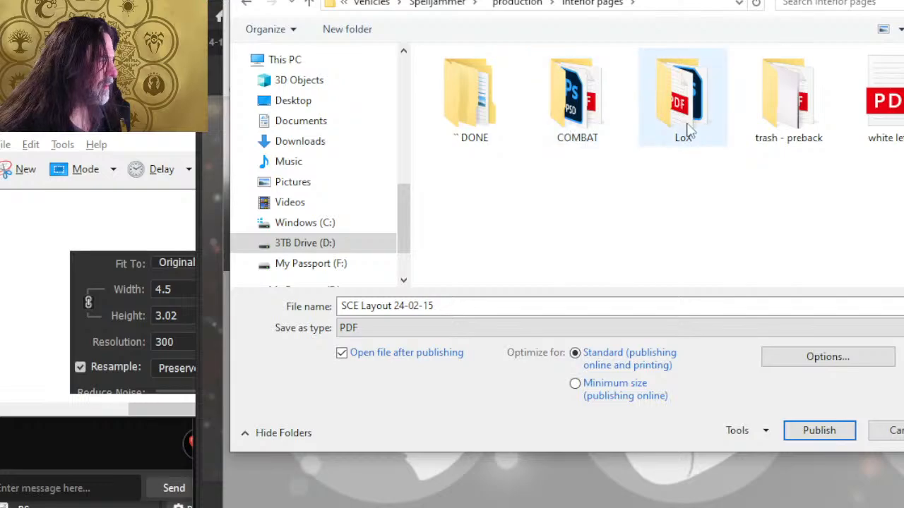
double_click(476, 131)
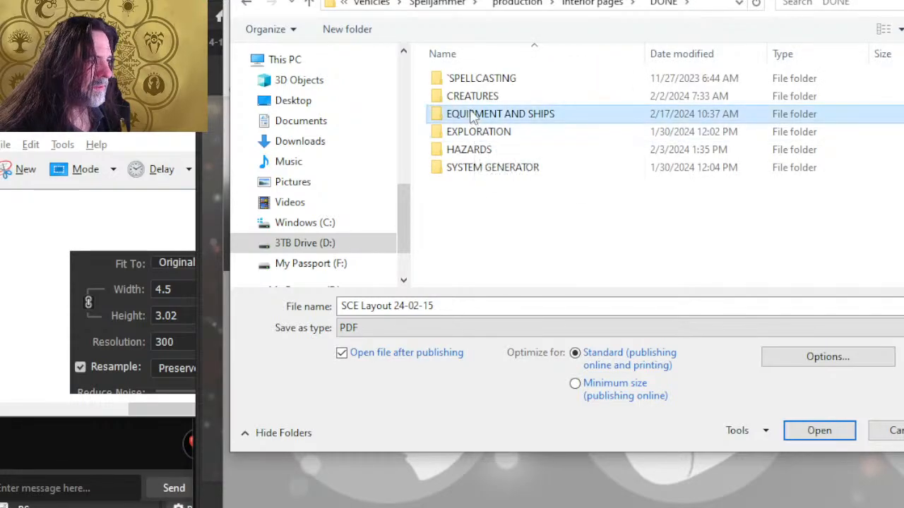
double_click(473, 117)
click(575, 137)
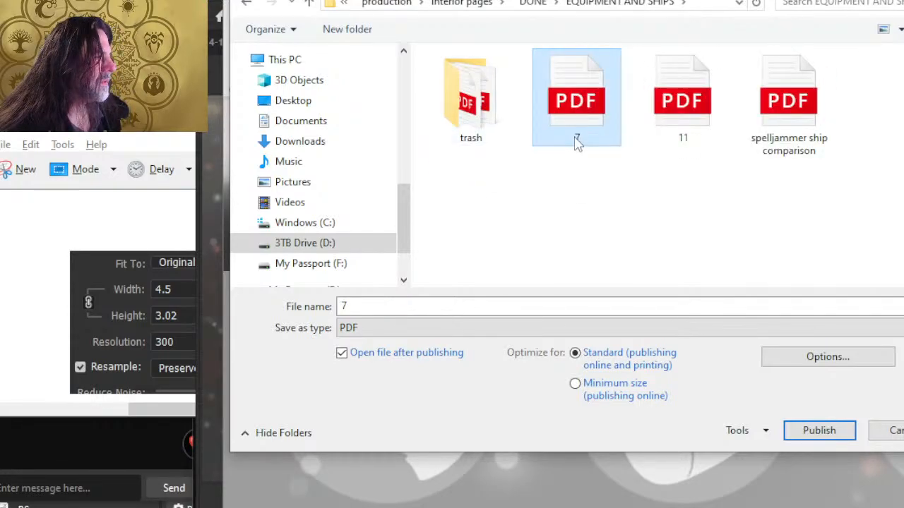
Step: Limit the PDF export to the current page without markup, and exclude document properties and structure tags for accessibility
click(812, 370)
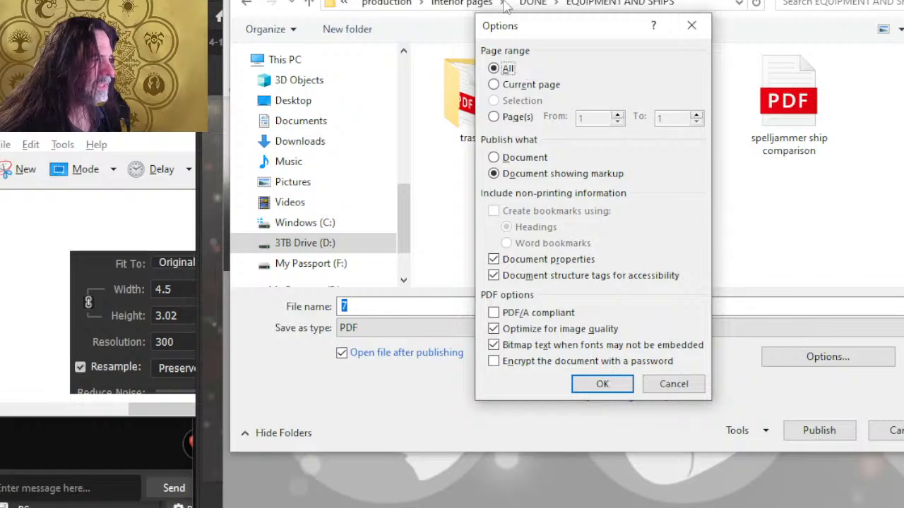
click(536, 86)
click(529, 158)
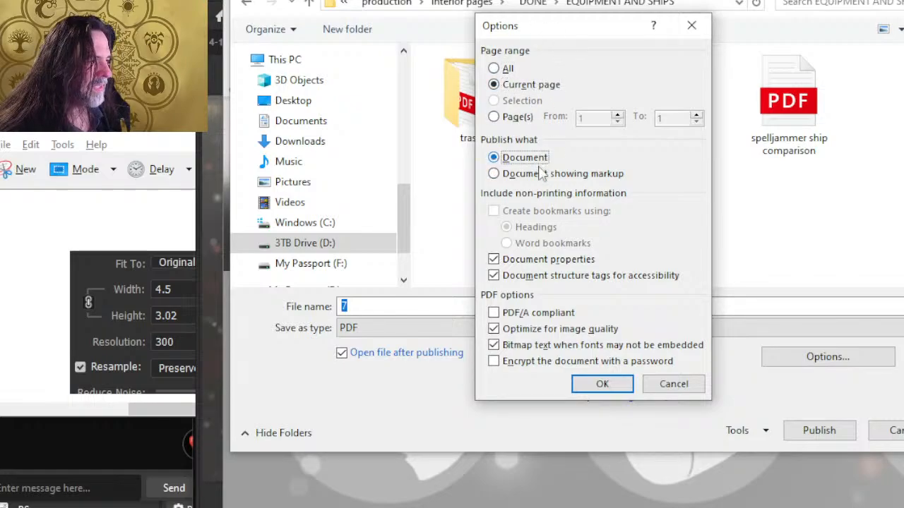
click(523, 260)
click(526, 276)
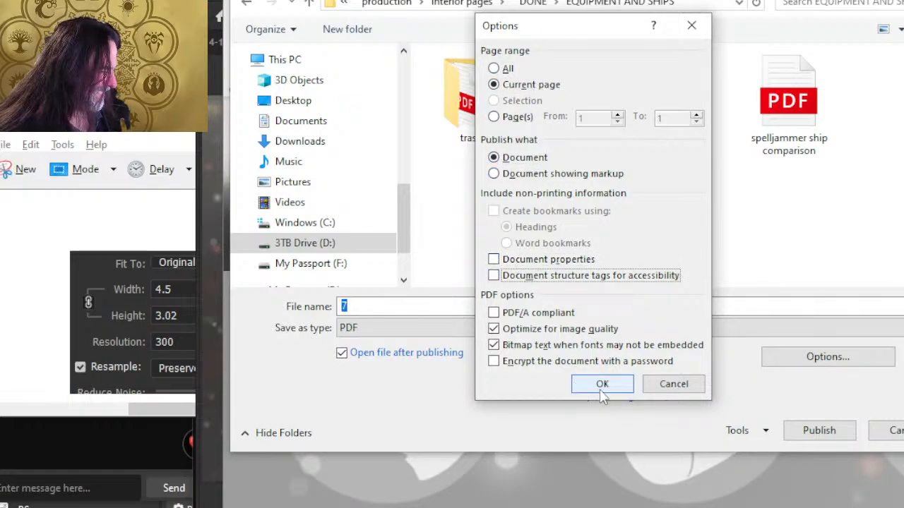
click(602, 385)
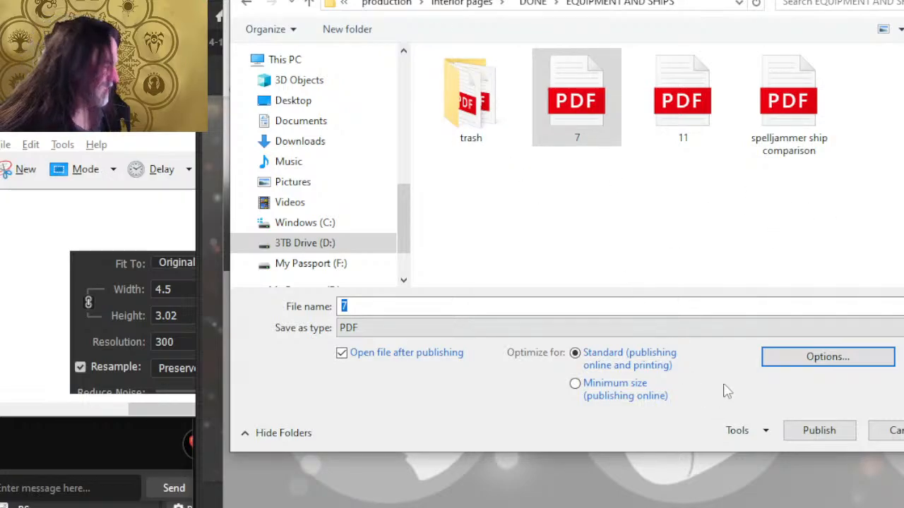
Step: Publish the page as PDF file 7, replacing the existing file
click(807, 434)
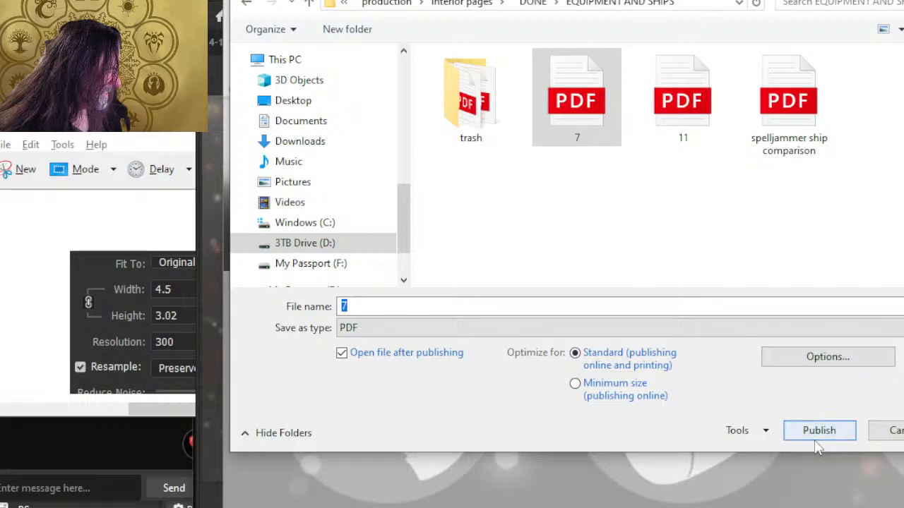
click(807, 434)
click(610, 256)
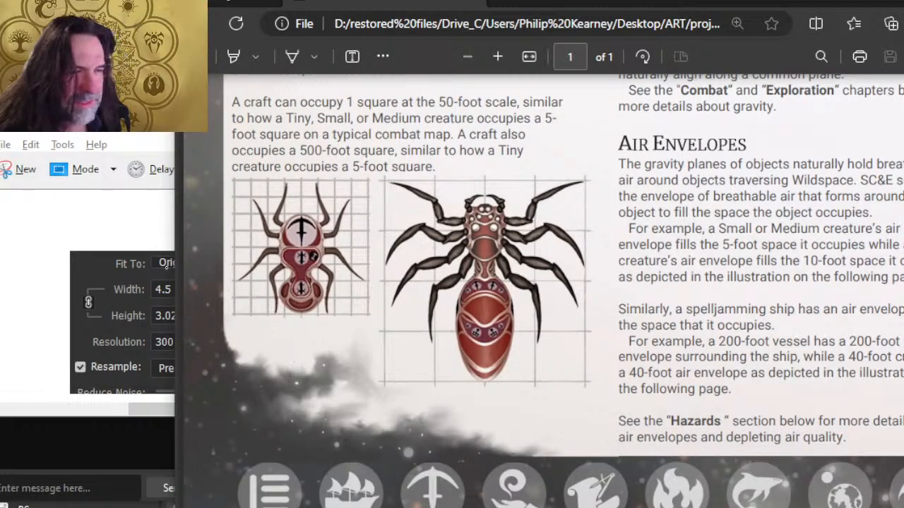
Step: Examine the spider picture's edges in the exported PDF, along the dark side border and the footer icons, for visible seams
scroll(191, 170, up, 5)
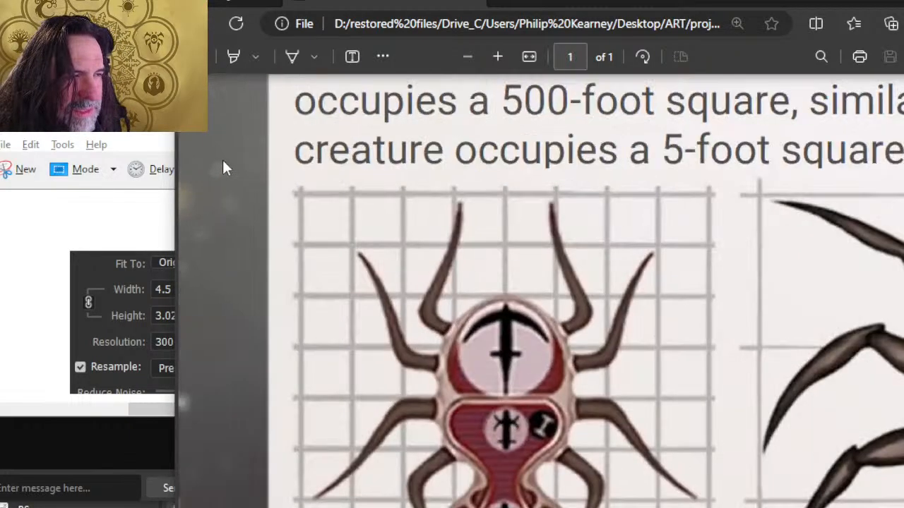
scroll(226, 166, up, 2)
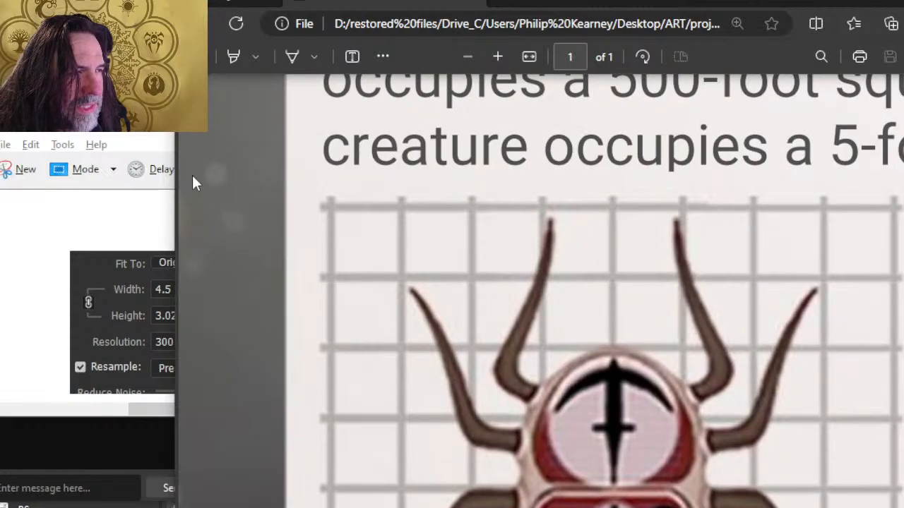
scroll(249, 155, down, 4)
scroll(251, 161, down, 10)
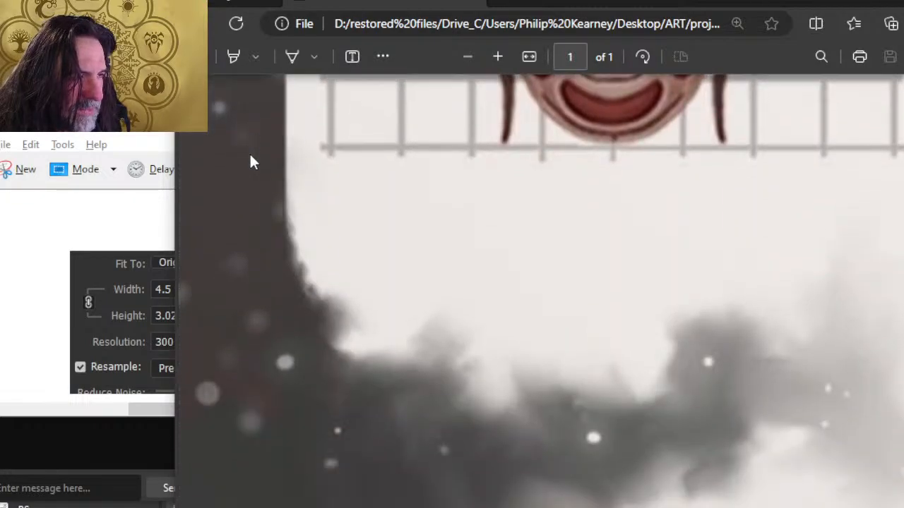
scroll(250, 161, down, 2)
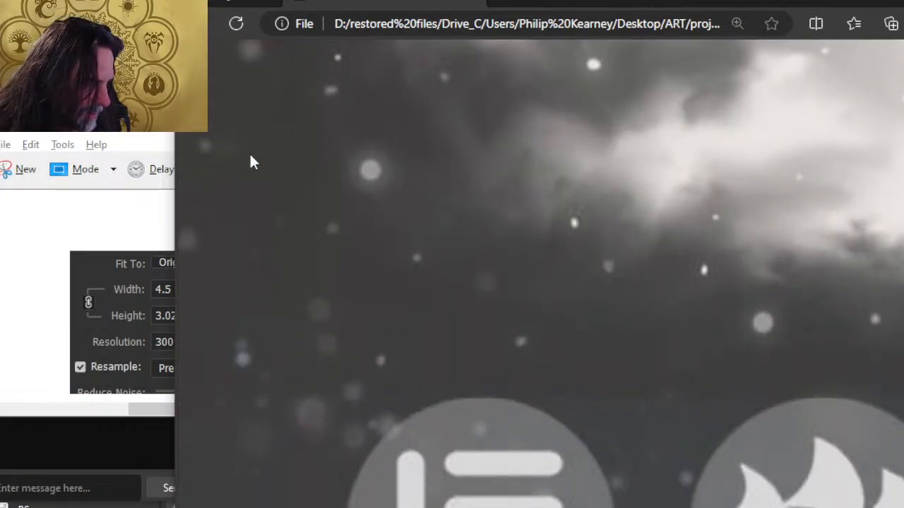
scroll(240, 177, down, 3)
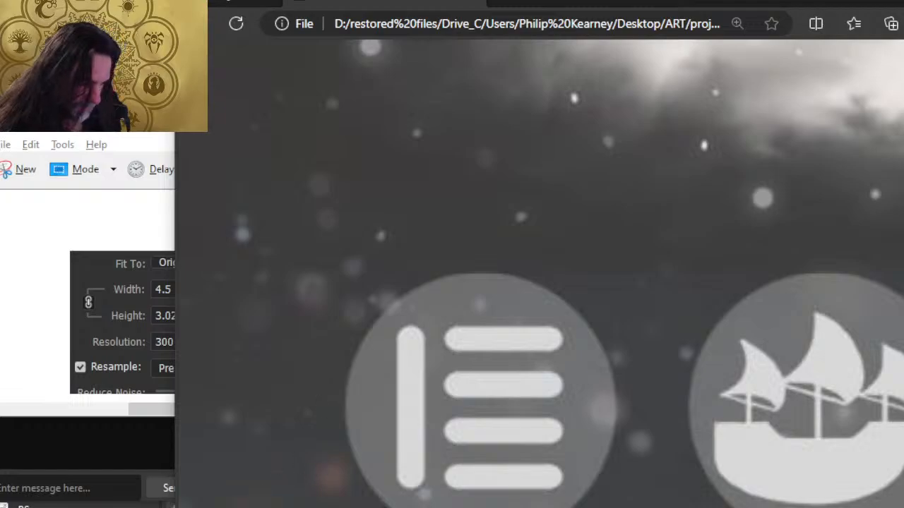
scroll(541, 274, right, 7)
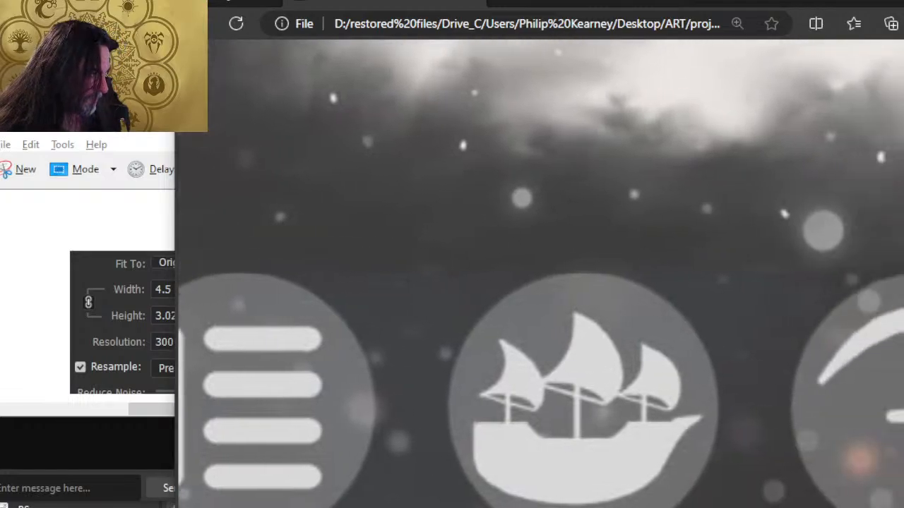
scroll(541, 274, right, 7)
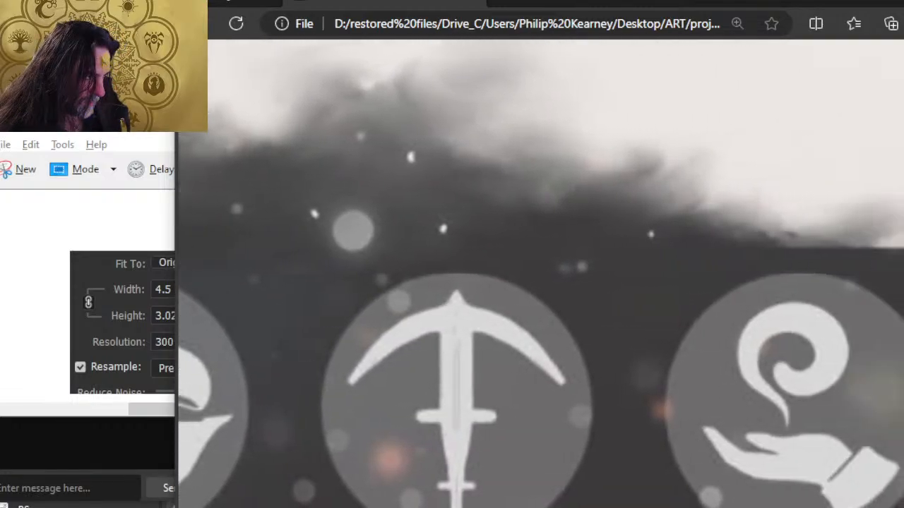
scroll(541, 274, right, 2)
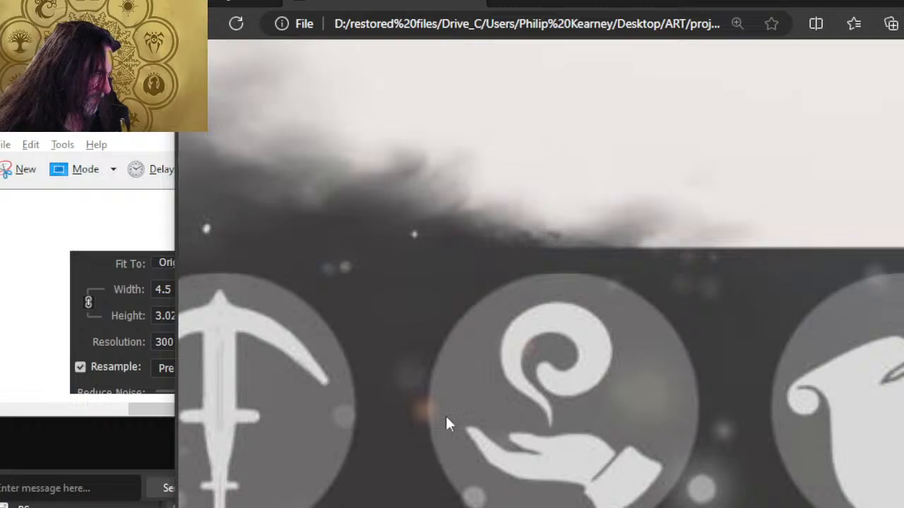
scroll(445, 340, down, 4)
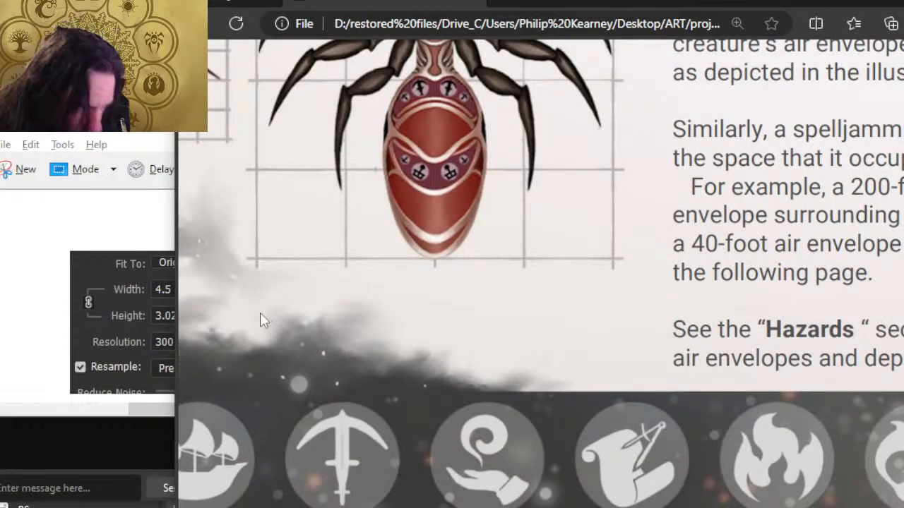
scroll(261, 320, down, 2)
Step: Switch to Photoshop and compare the area above the footer in 4-10 12.psd with Group 64 shown and hidden
key(alt+Tab)
key(alt+Tab)
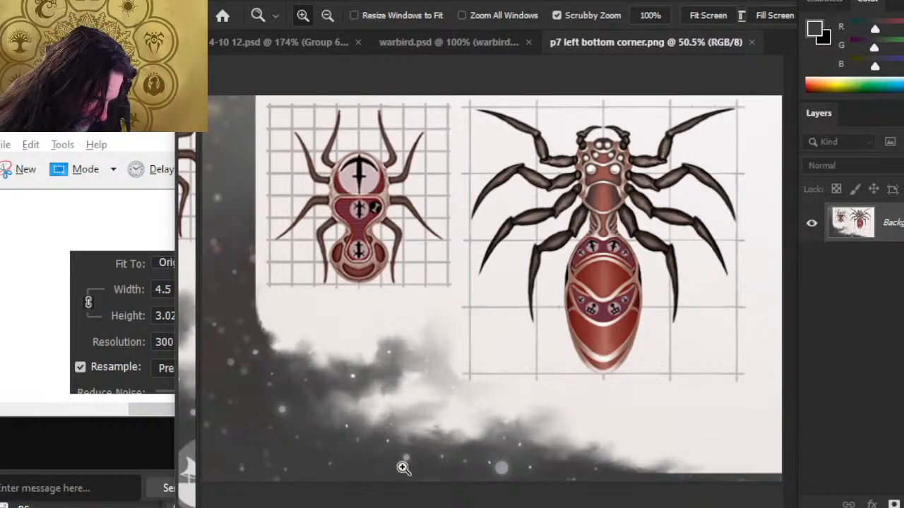
click(310, 37)
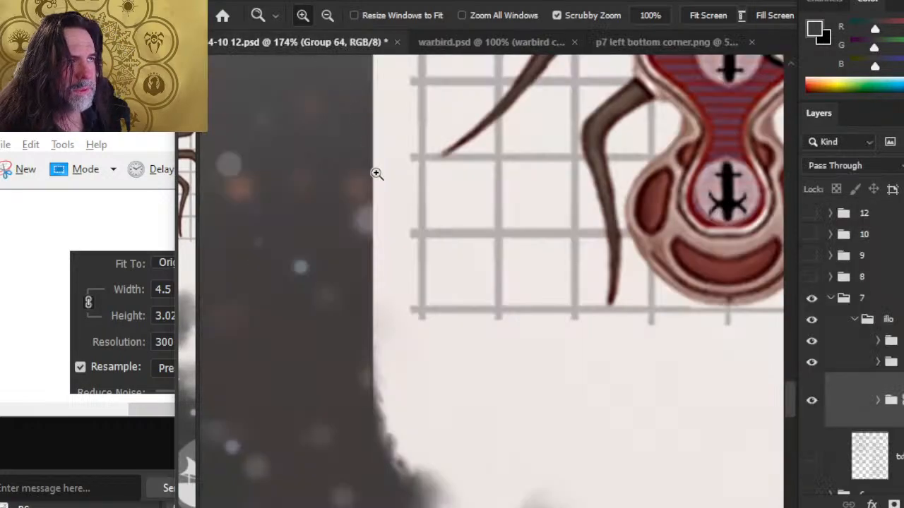
scroll(502, 407, down, 3)
scroll(448, 381, down, 10)
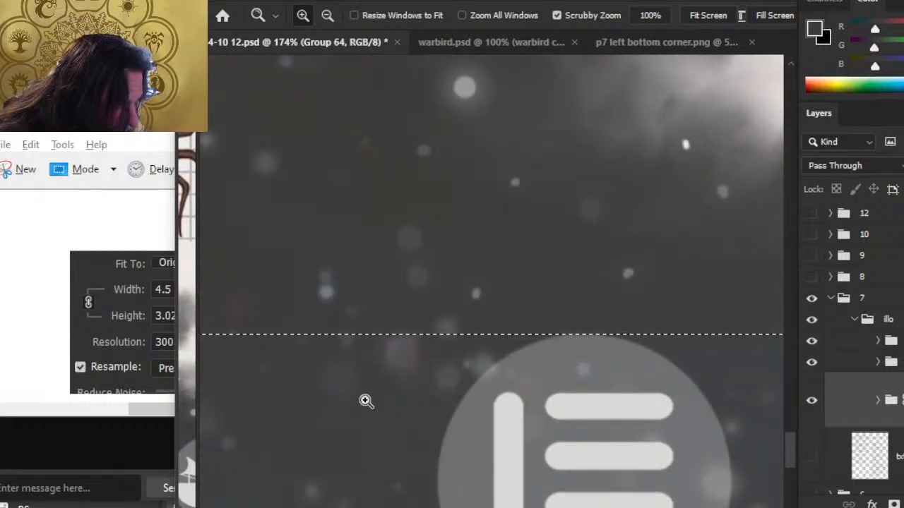
click(813, 402)
click(813, 402)
click(813, 402)
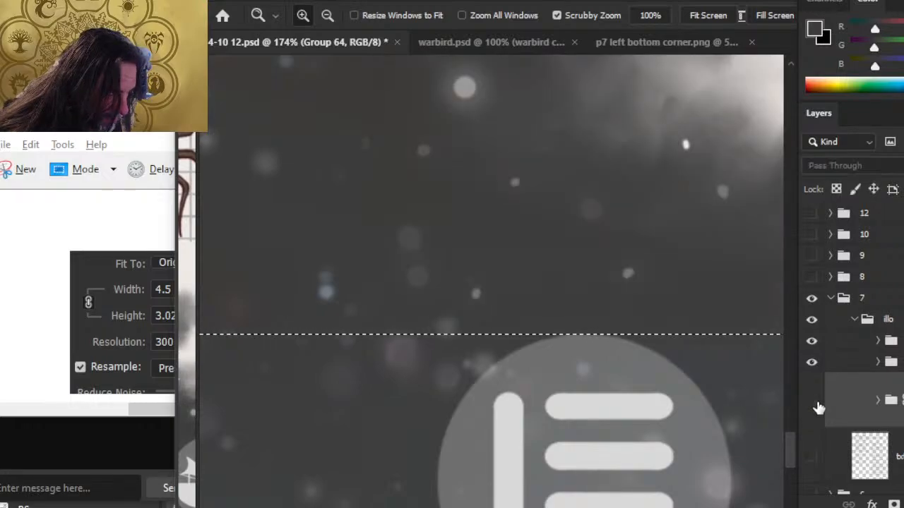
click(816, 404)
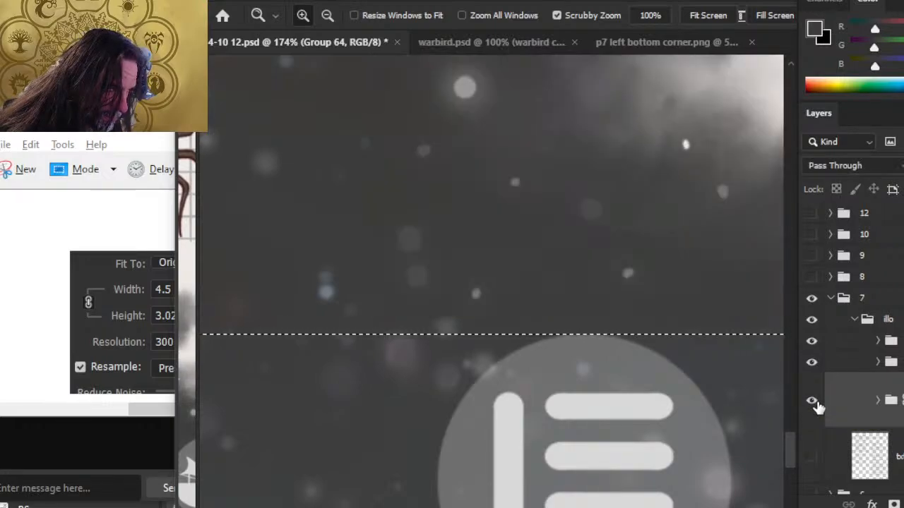
click(816, 404)
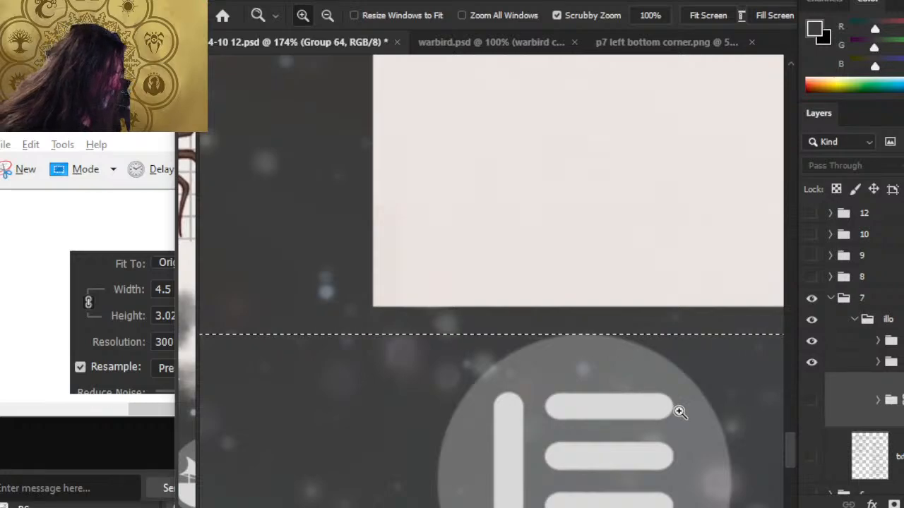
Step: Clear the selection and compare the footer area at 100% zoom with Group 64 hidden and shown, leaving it visible
key(l)
key(ctrl+d)
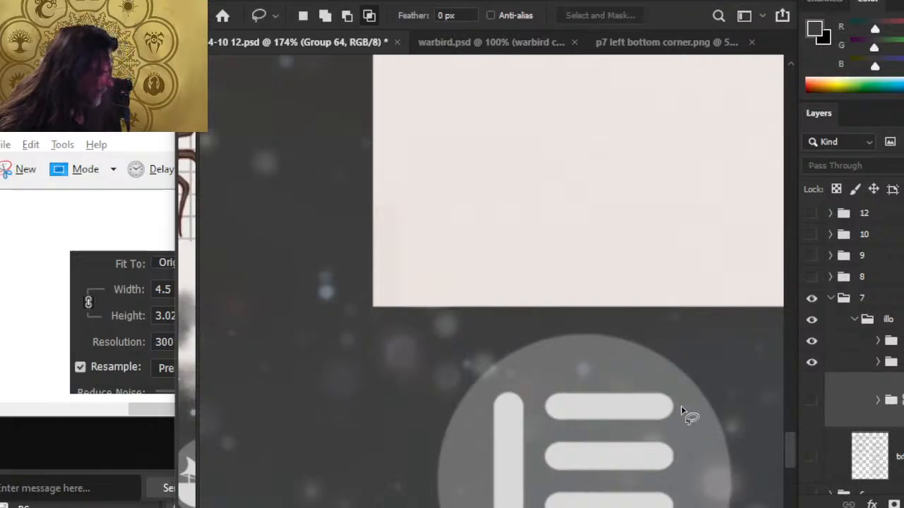
key(z)
drag(615, 365, 556, 362)
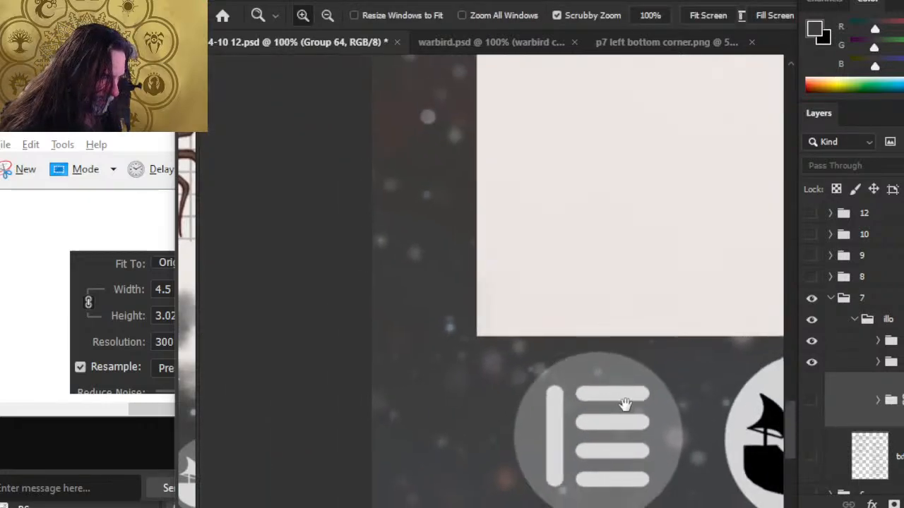
drag(626, 405, 443, 306)
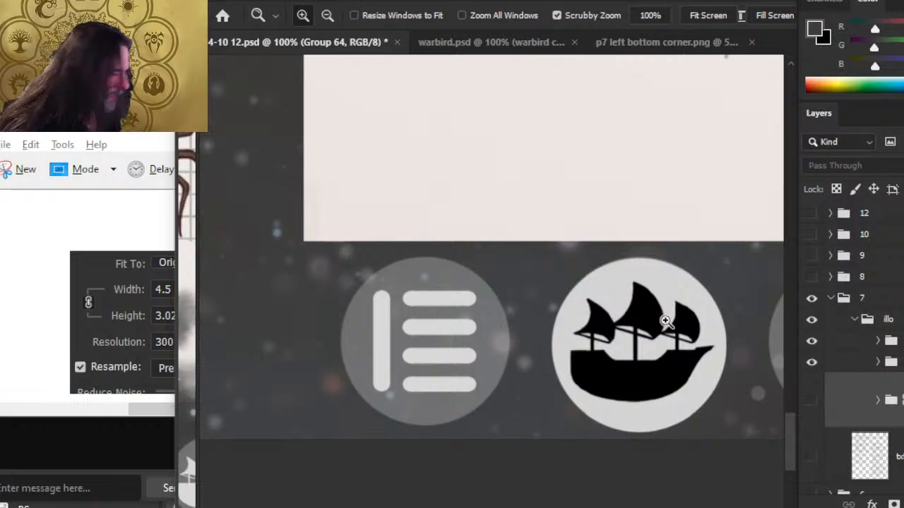
click(814, 403)
click(814, 404)
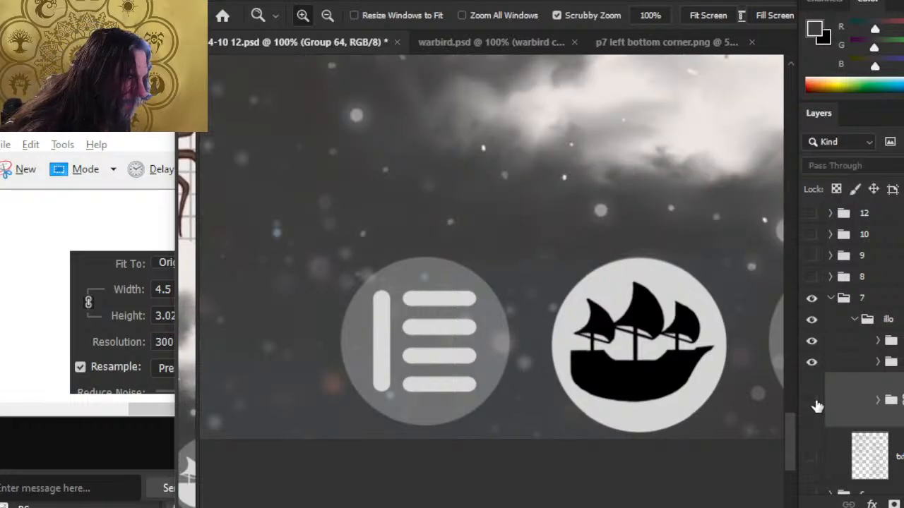
click(814, 403)
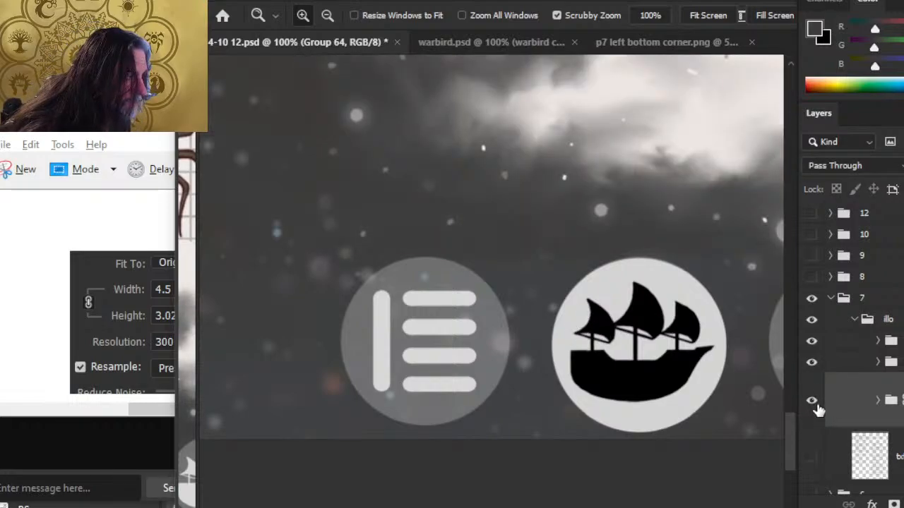
click(814, 403)
click(812, 402)
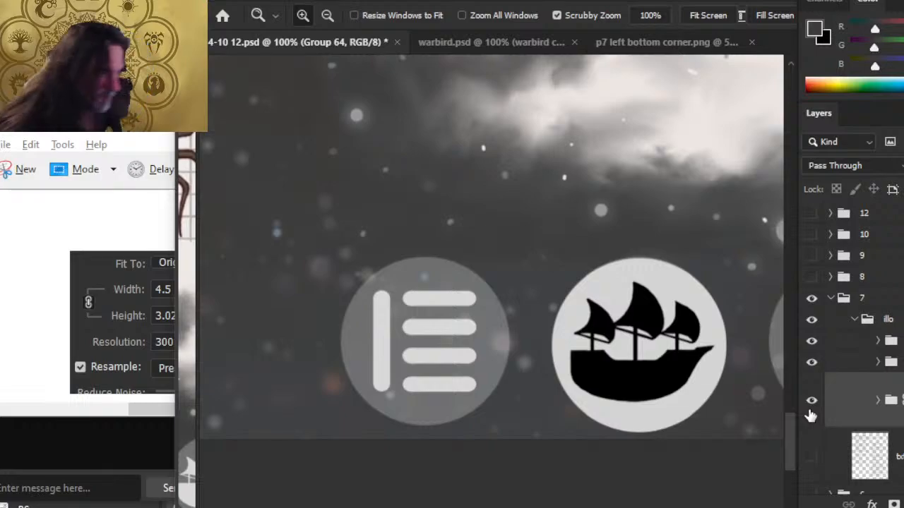
Step: Switch to the exported PDF in the browser and inspect the transition between the cloudy corner artwork and the footer icons
key(alt+Tab)
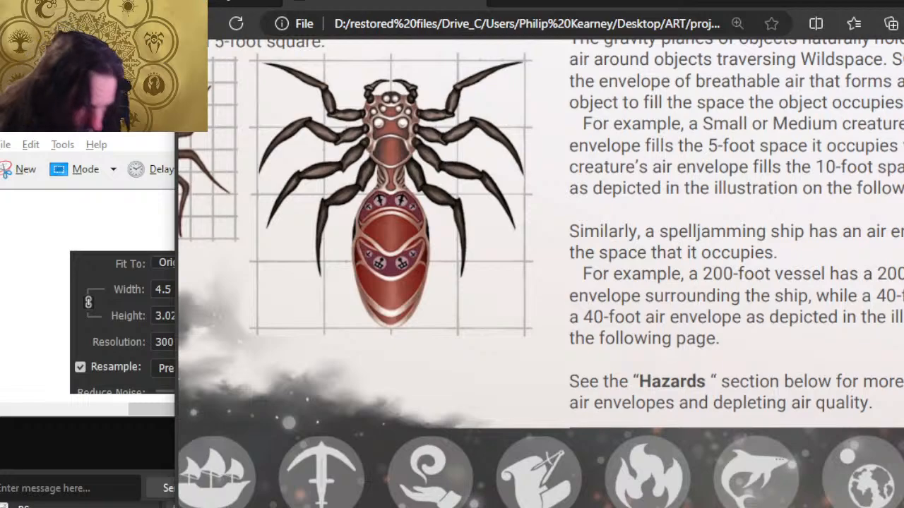
scroll(541, 273, left, 5)
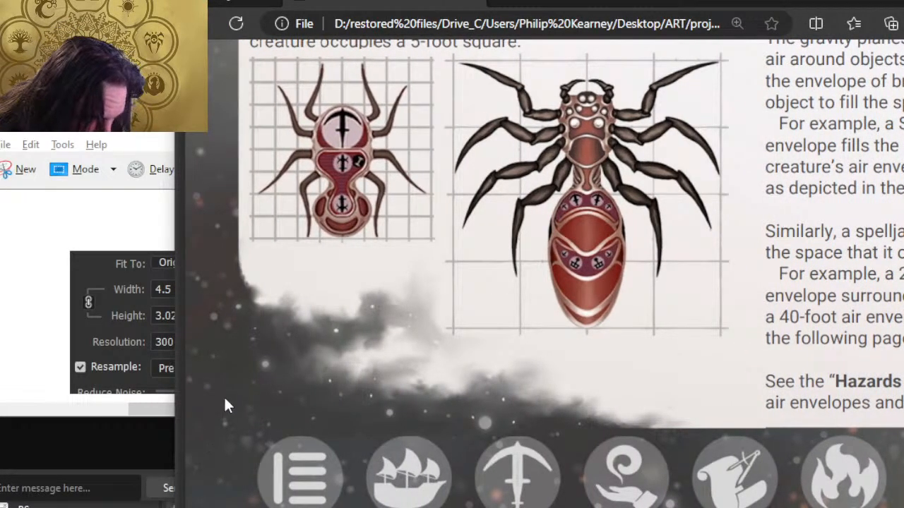
scroll(225, 420, up, 5)
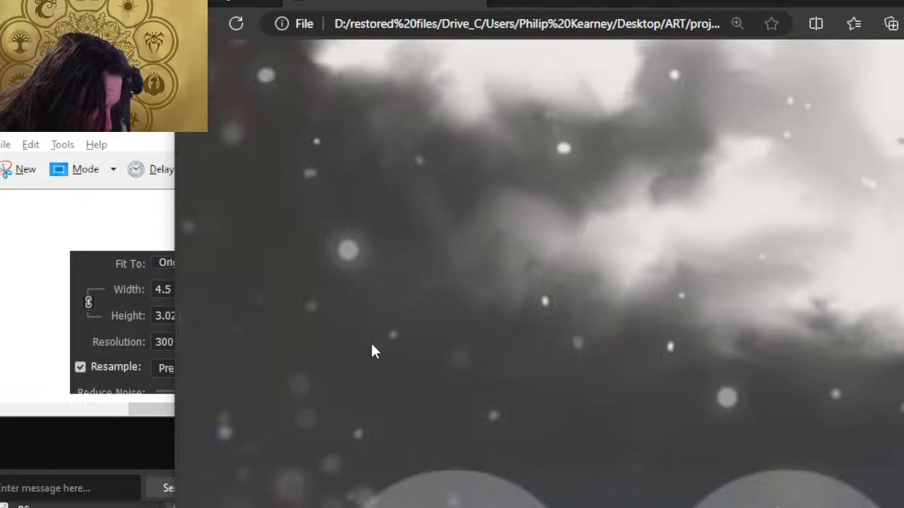
scroll(533, 424, down, 3)
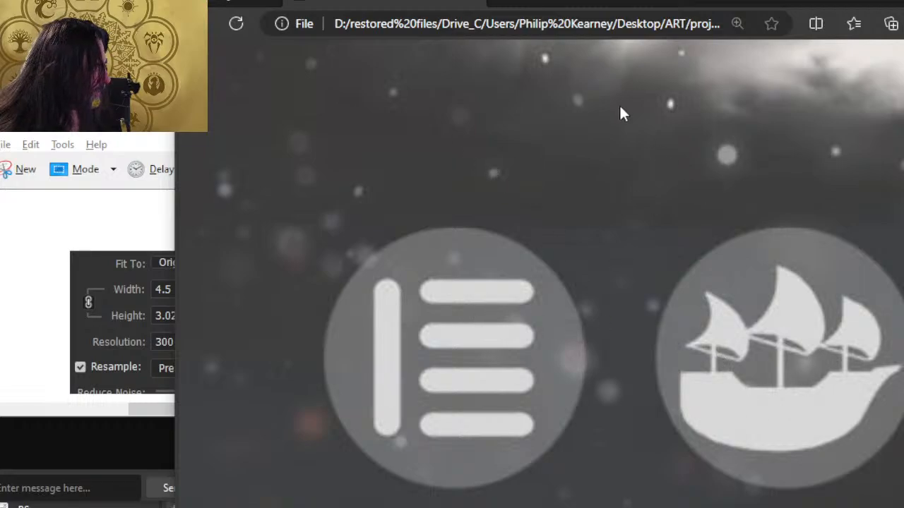
Step: Switch to Photoshop and crop the canvas of p7 left bottom corner.png to a height of 2.99 inches, anchored at the top-left
key(alt+Tab)
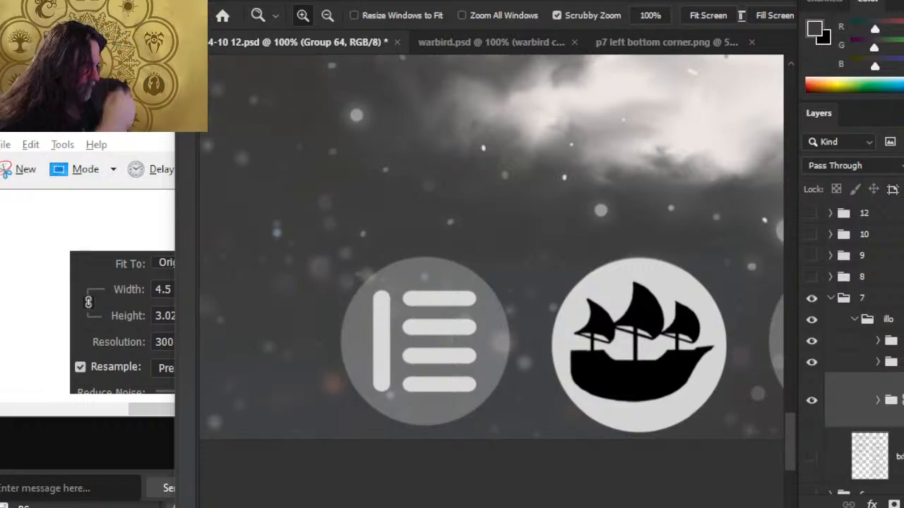
click(620, 50)
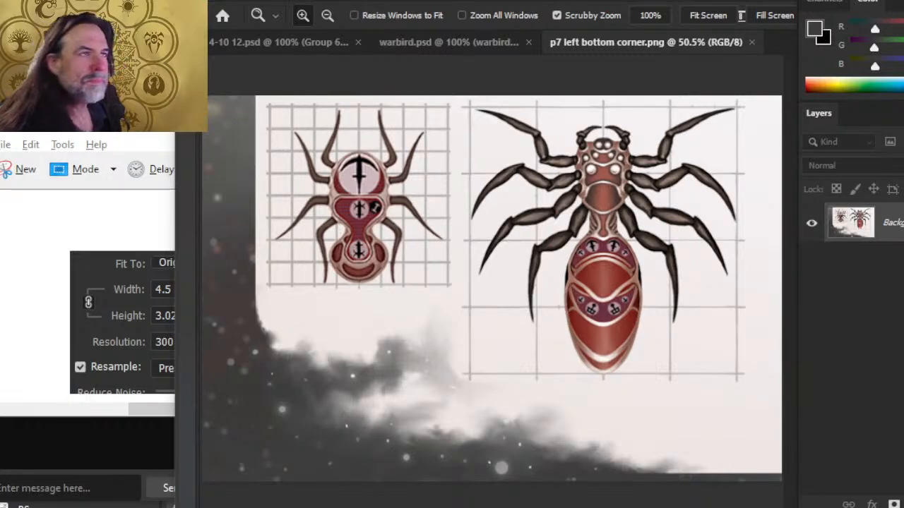
click(237, 1)
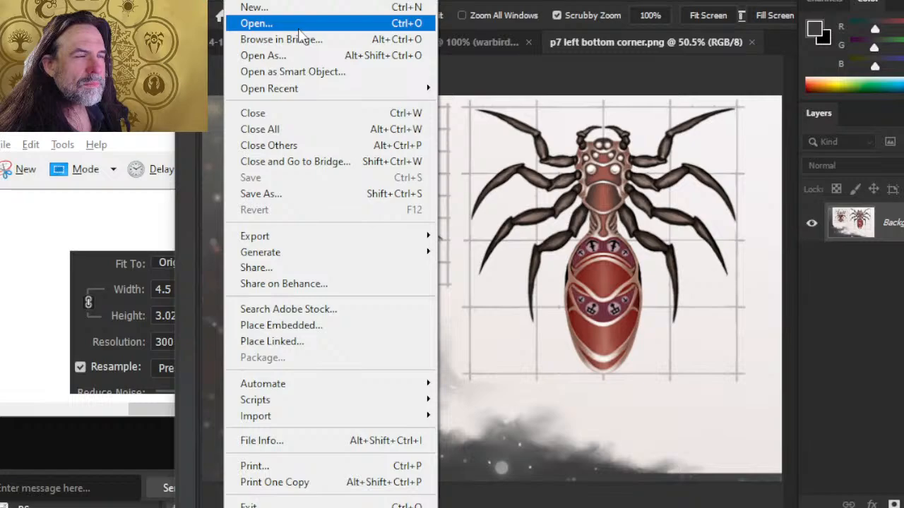
mouse_move(298, 2)
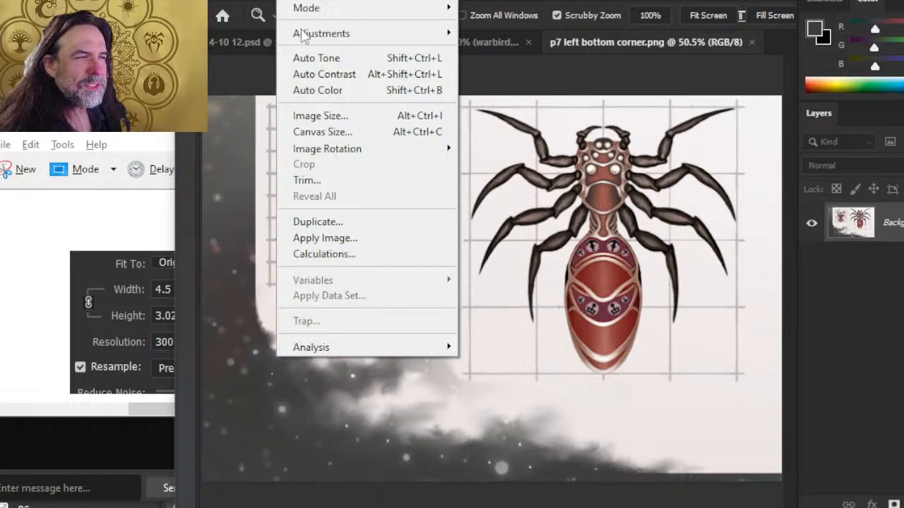
click(339, 134)
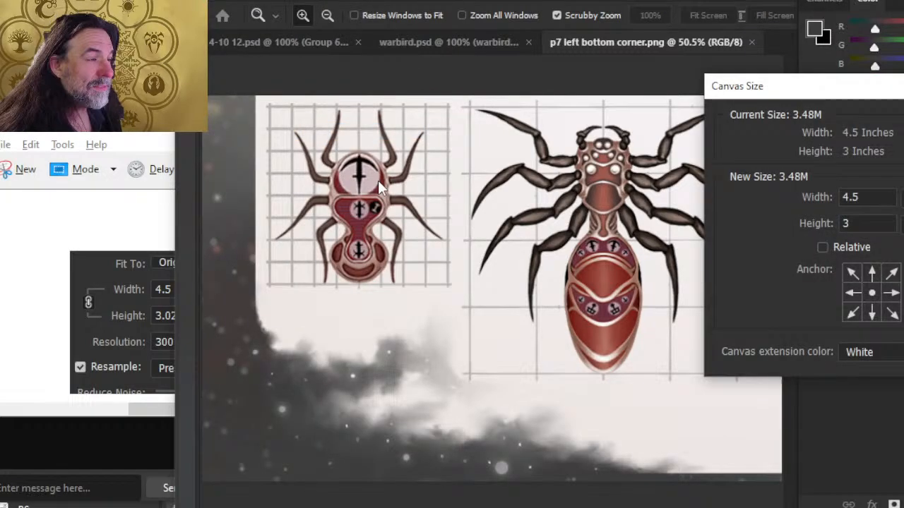
click(852, 272)
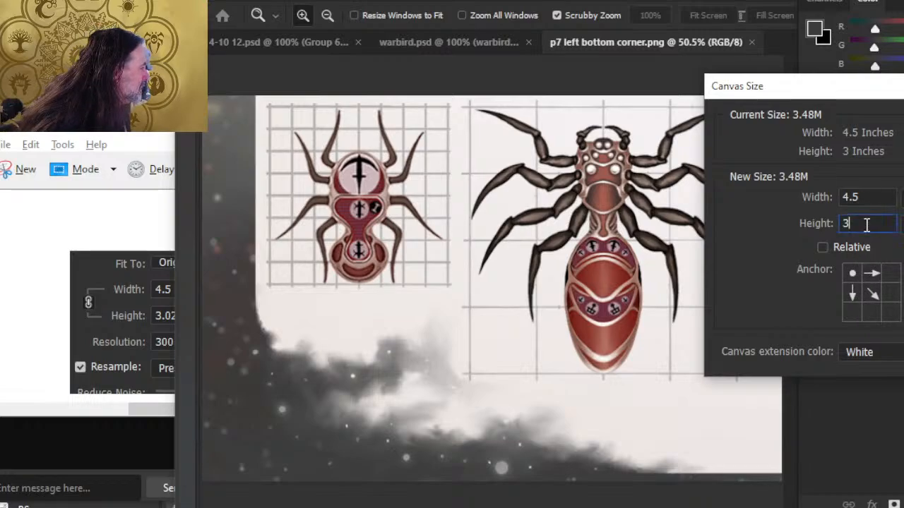
key(BackSpace)
text(2.9)
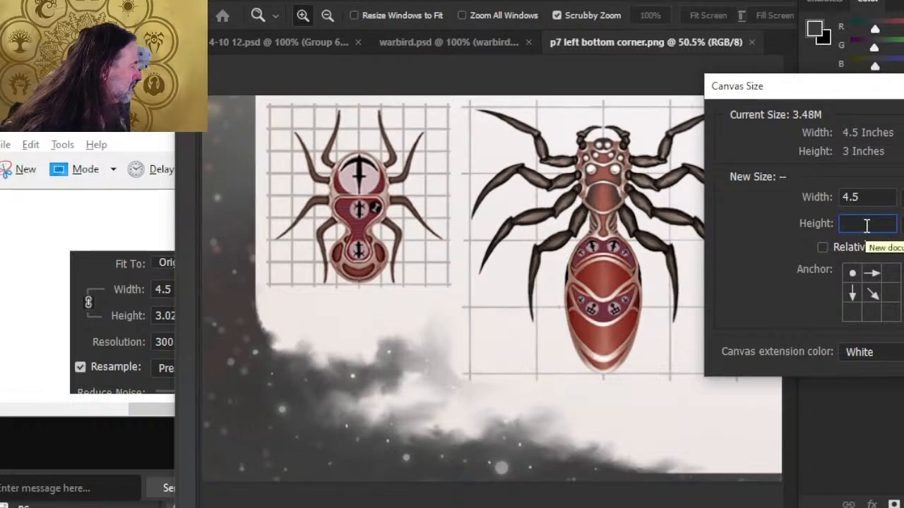
text(9)
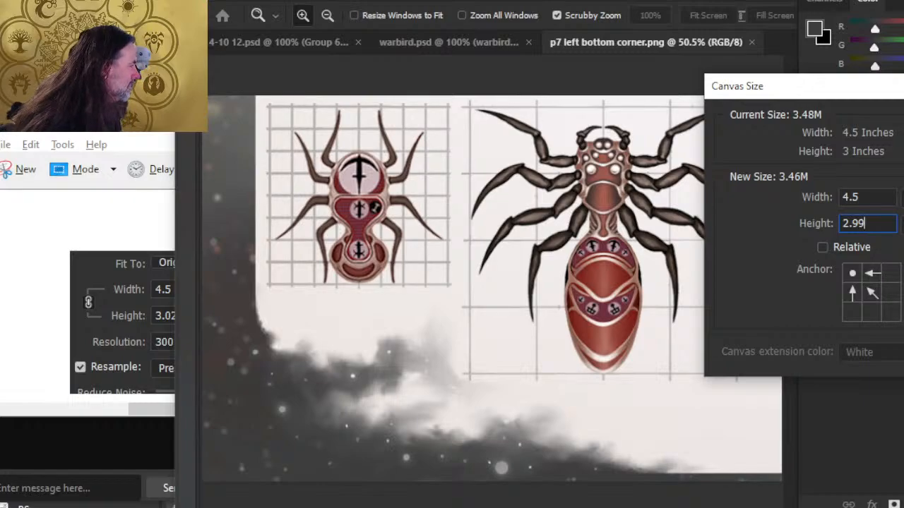
key(Return)
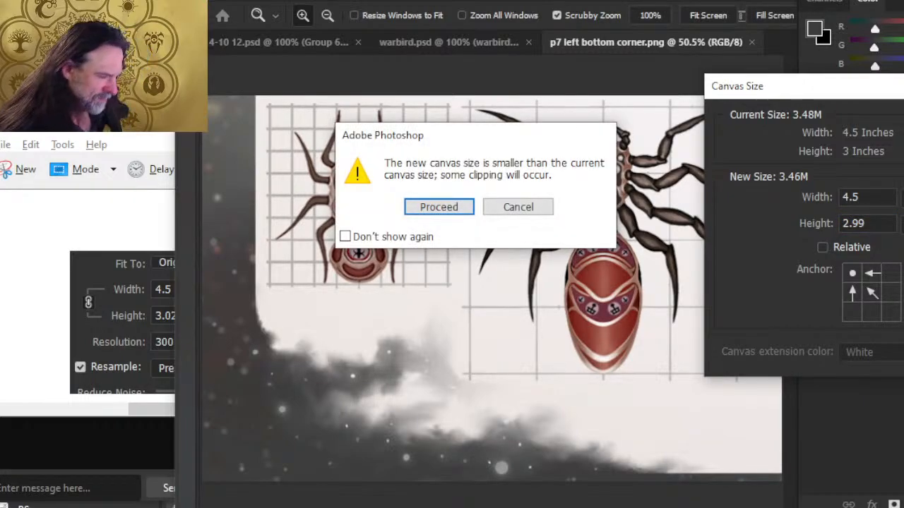
key(Return)
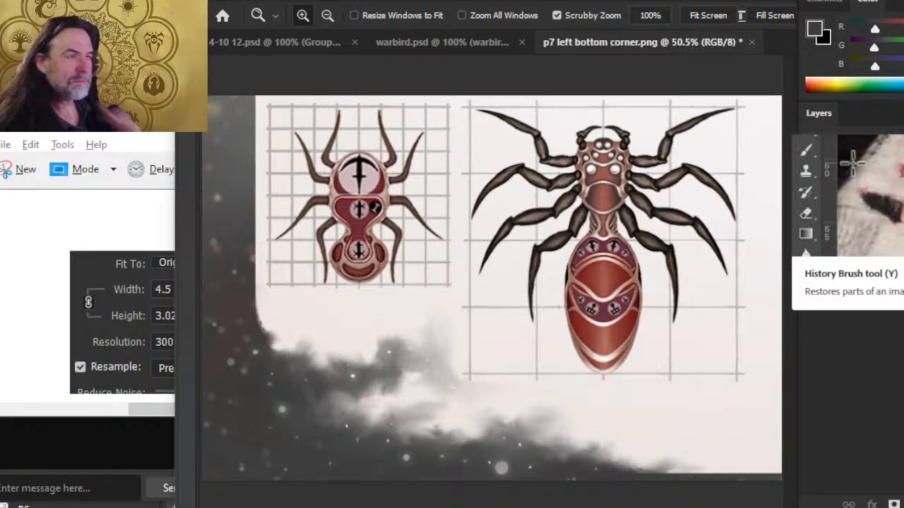
Step: Save the cropped p7 left bottom corner.png and switch to the page layout in Word
key(ctrl+s)
key(alt+Tab)
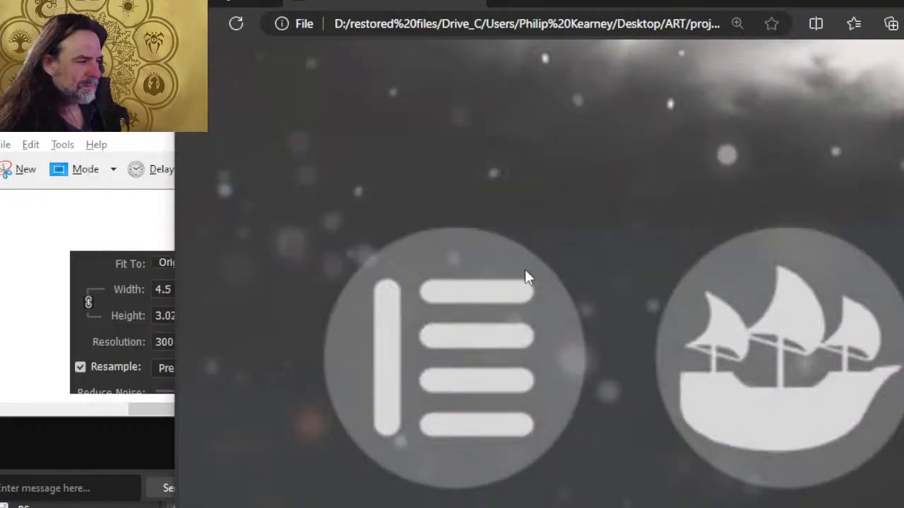
key(alt+Tab)
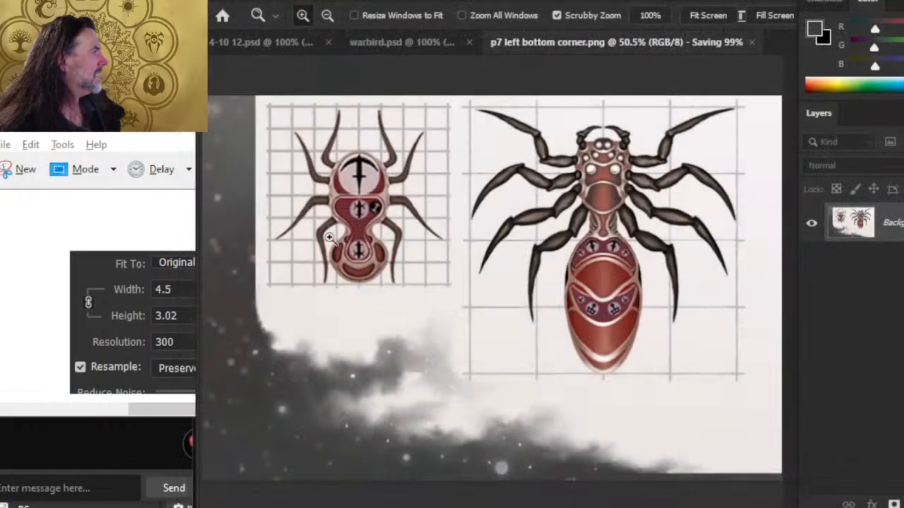
key(alt+Tab)
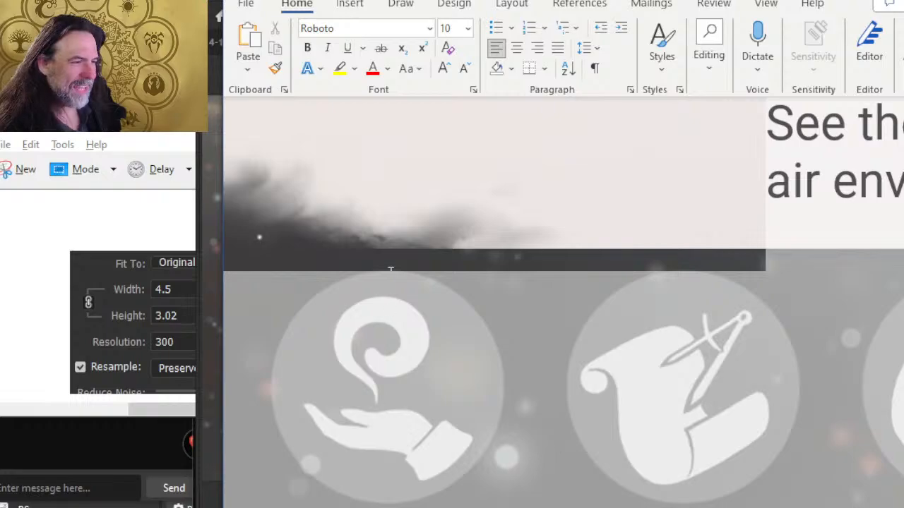
Step: Set the height of the corner picture shape above the footer to 2.99 inches
click(394, 248)
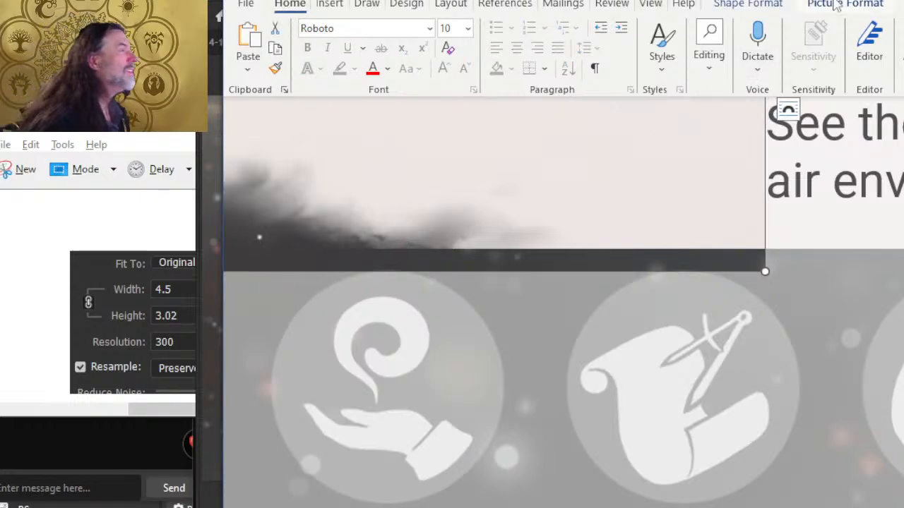
click(757, 8)
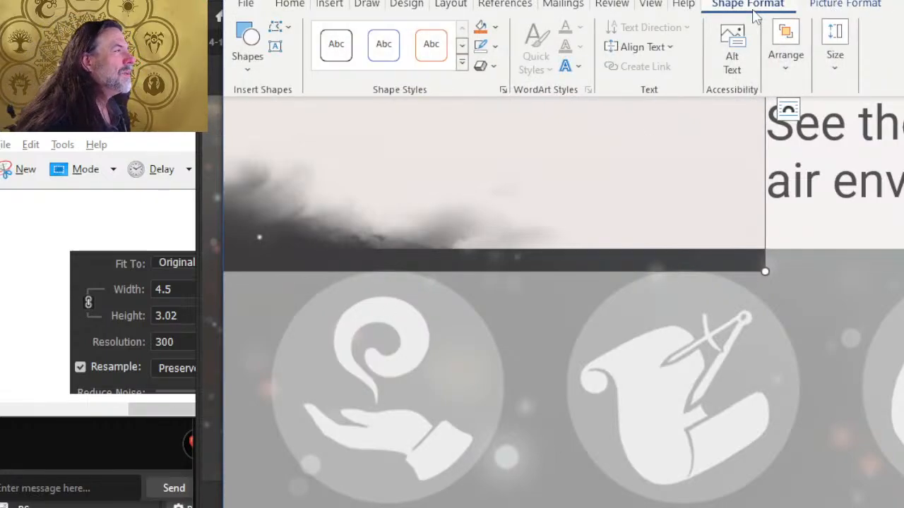
click(832, 71)
click(886, 115)
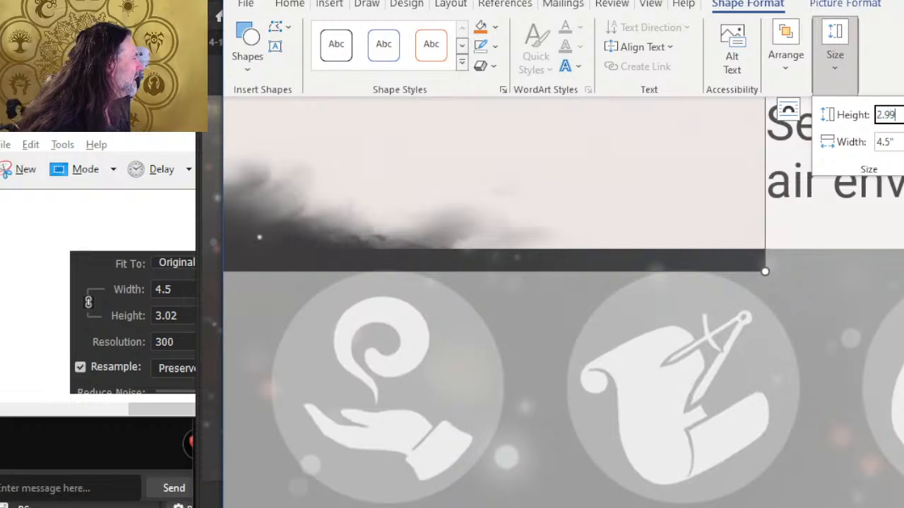
key(Return)
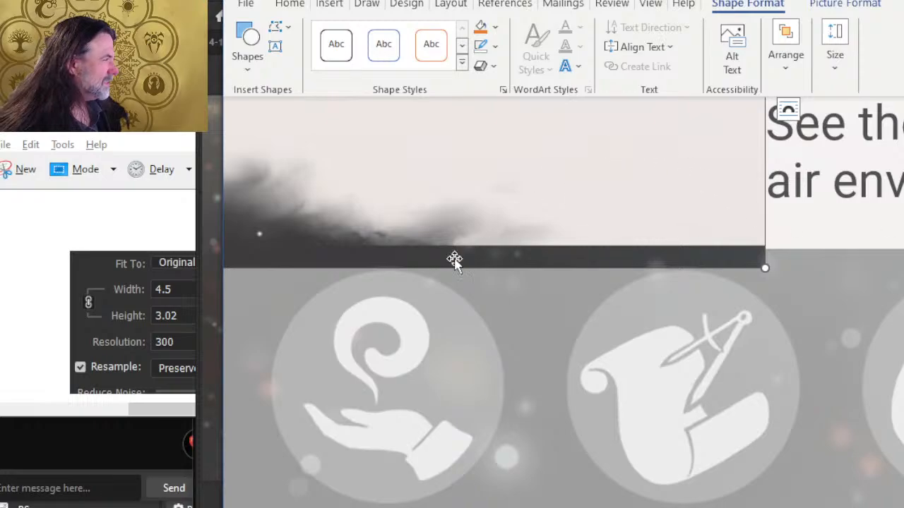
Step: Refill the corner shape with the updated p7 left bottom corner picture from file and deselect the shape
right_click(461, 209)
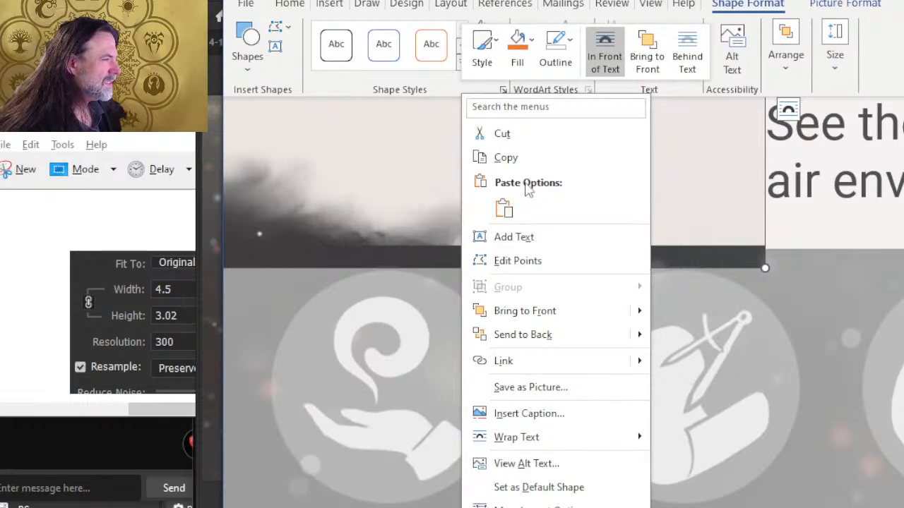
click(517, 58)
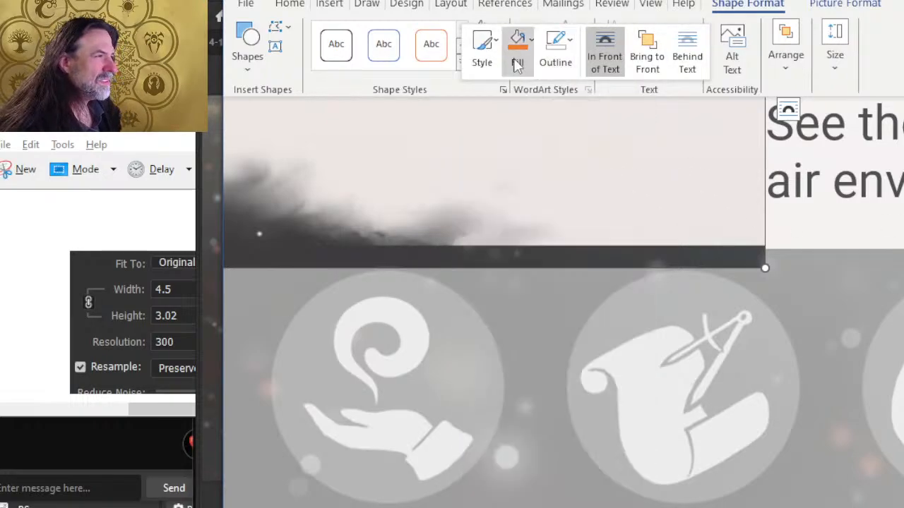
click(570, 339)
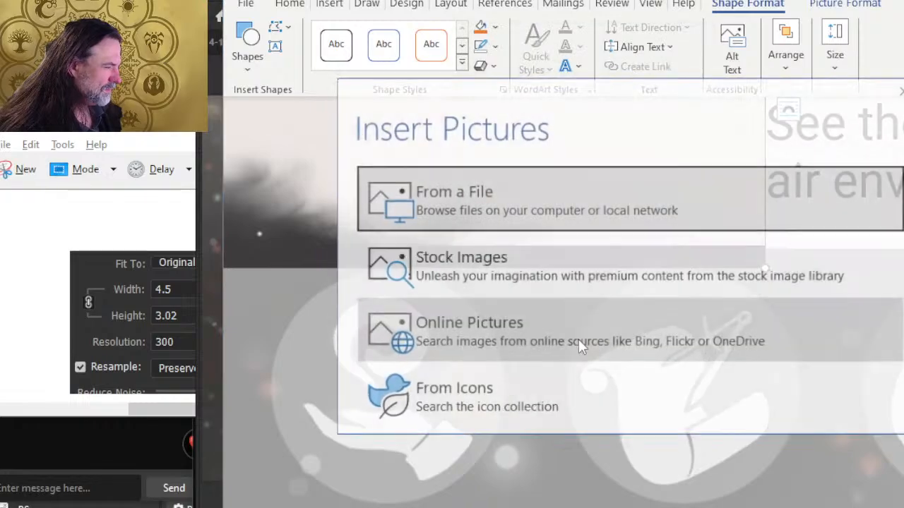
click(541, 209)
click(547, 106)
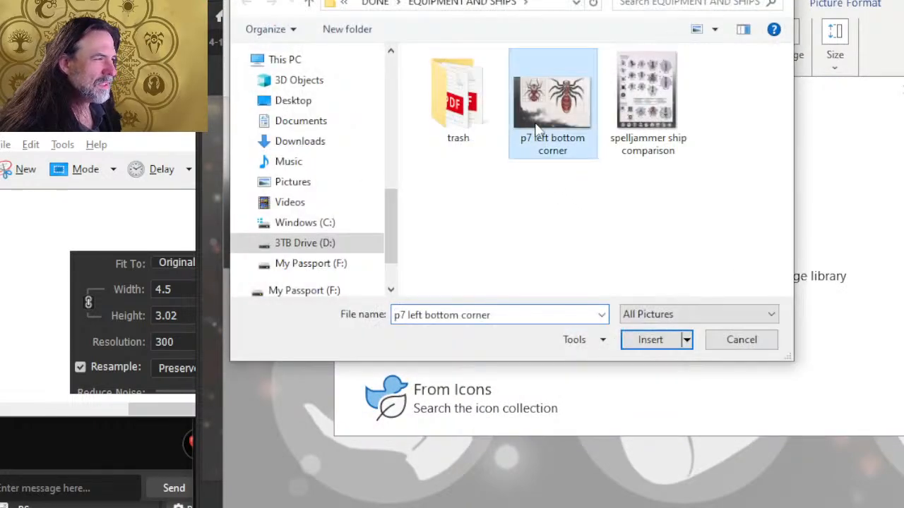
double_click(544, 113)
key(Escape)
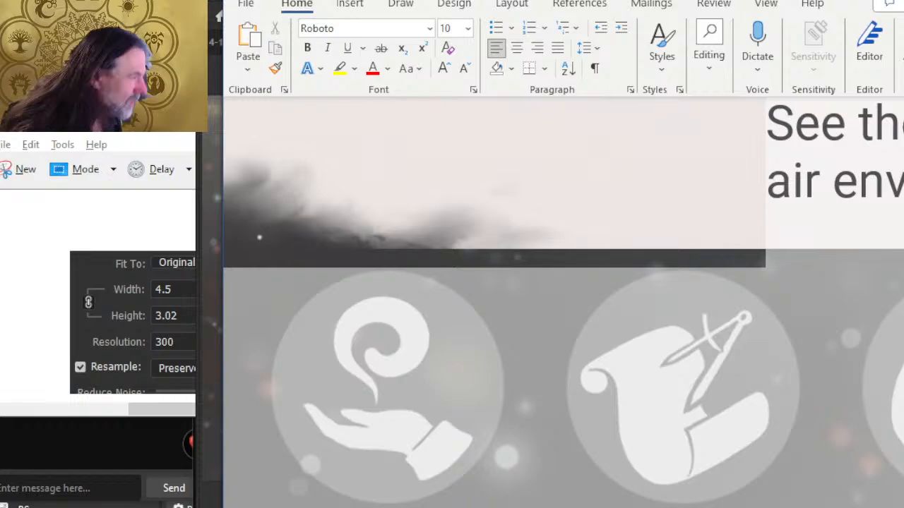
Step: Start a PDF export of the document into the EQUIPMENT AND SHIPS folder, reusing the file name 7
scroll(564, 302, left, 10)
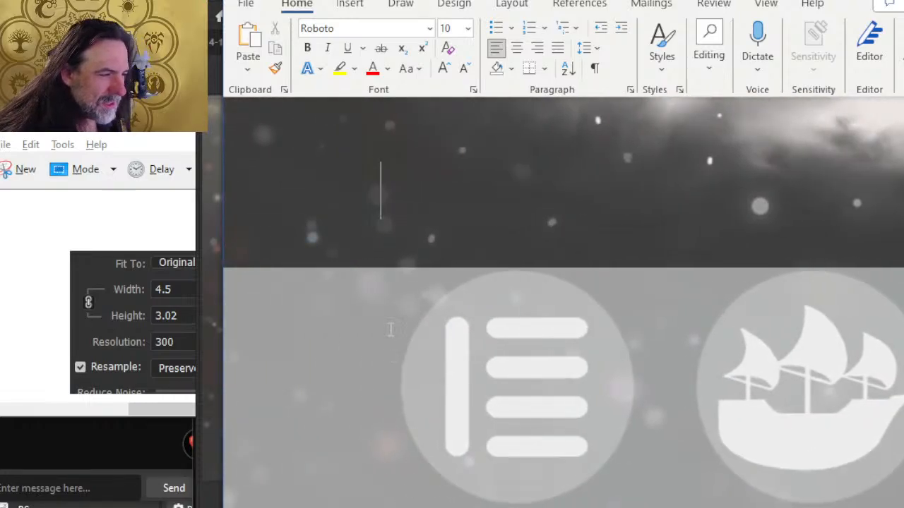
scroll(384, 242, down, 10)
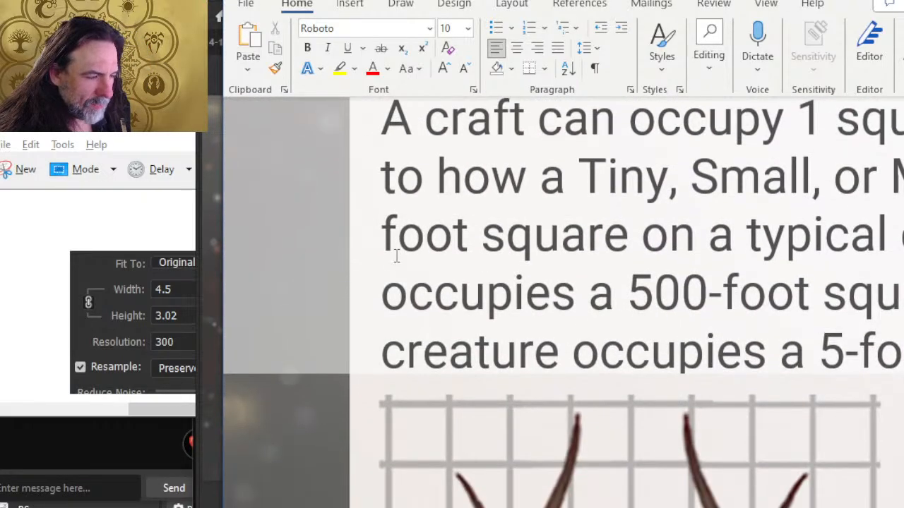
click(249, 4)
click(286, 364)
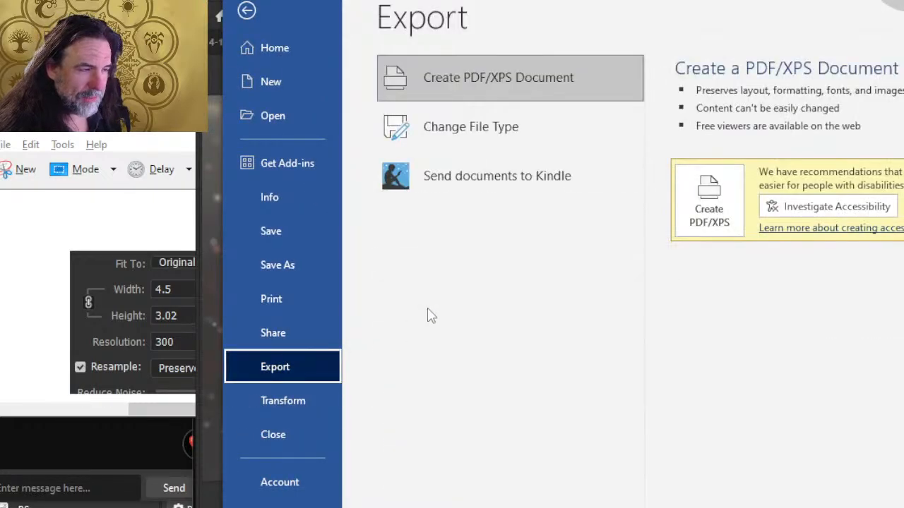
click(715, 201)
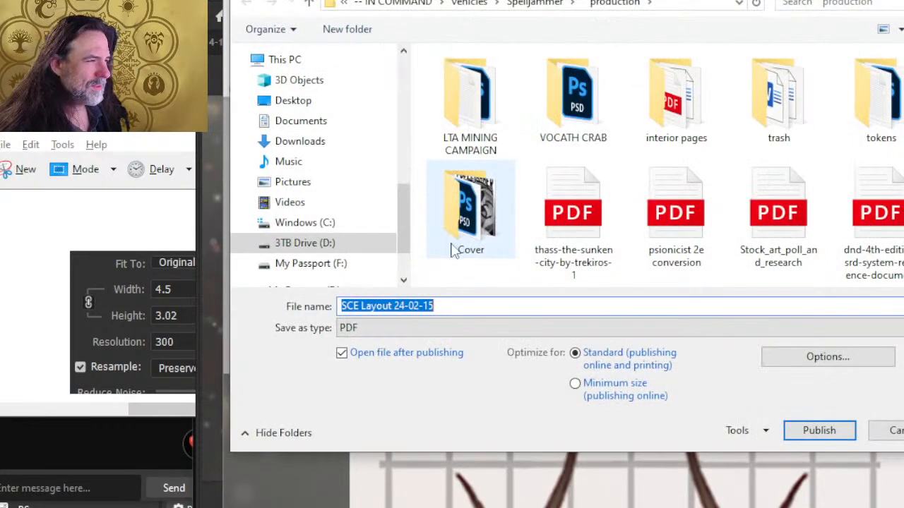
double_click(677, 99)
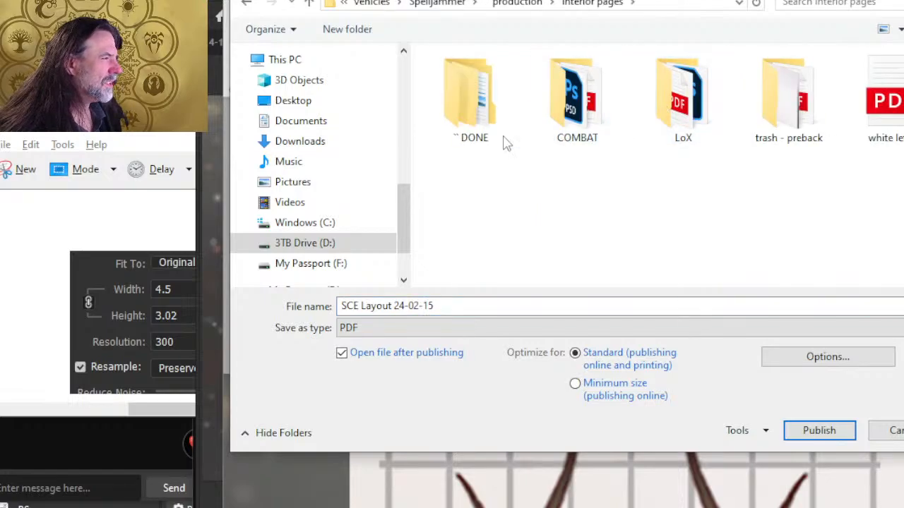
double_click(457, 132)
double_click(490, 113)
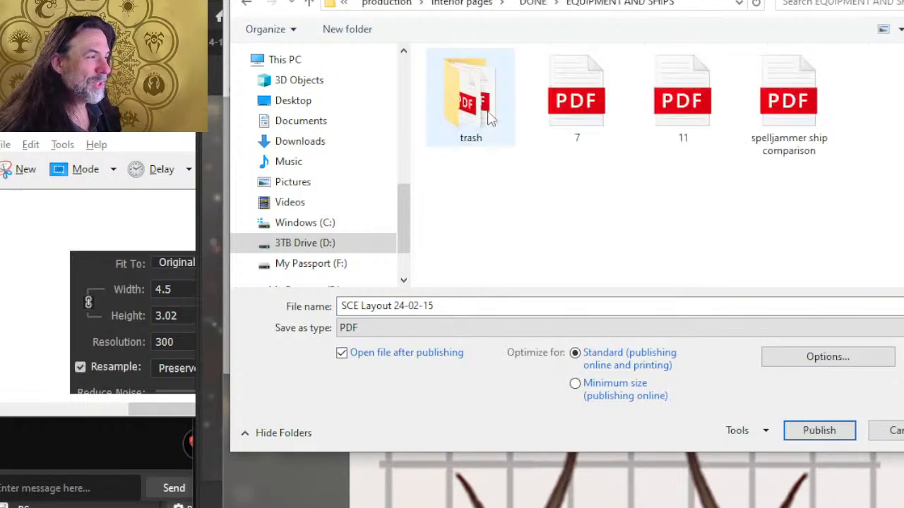
click(576, 141)
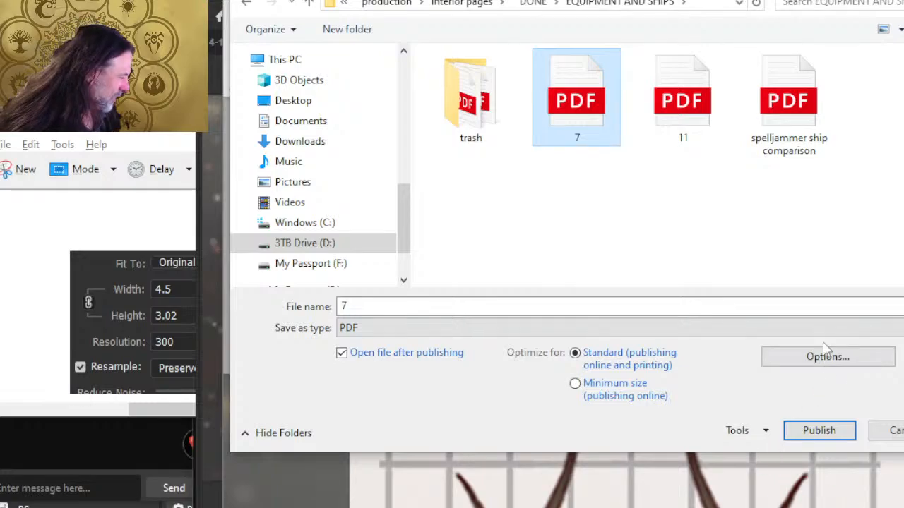
Step: Limit the export to the current page without markup, document properties or structure tags, and publish it over the existing 7.pdf
click(808, 362)
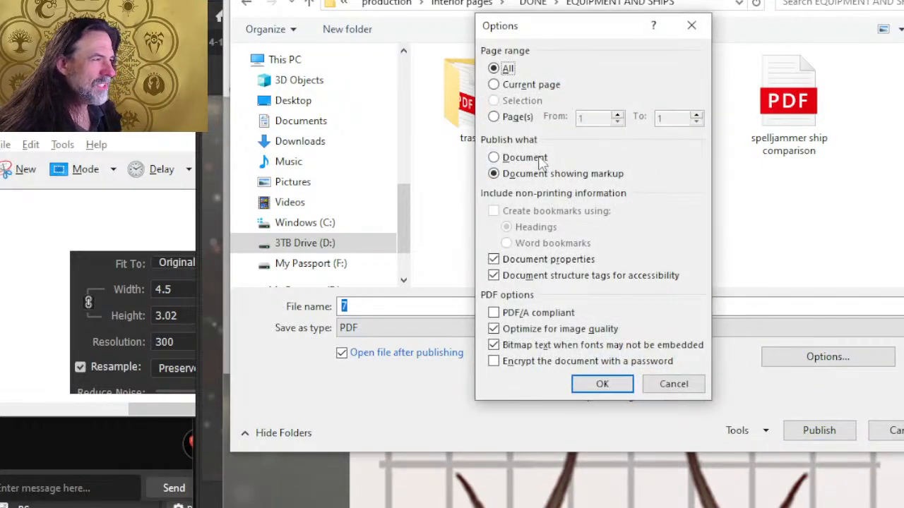
click(518, 85)
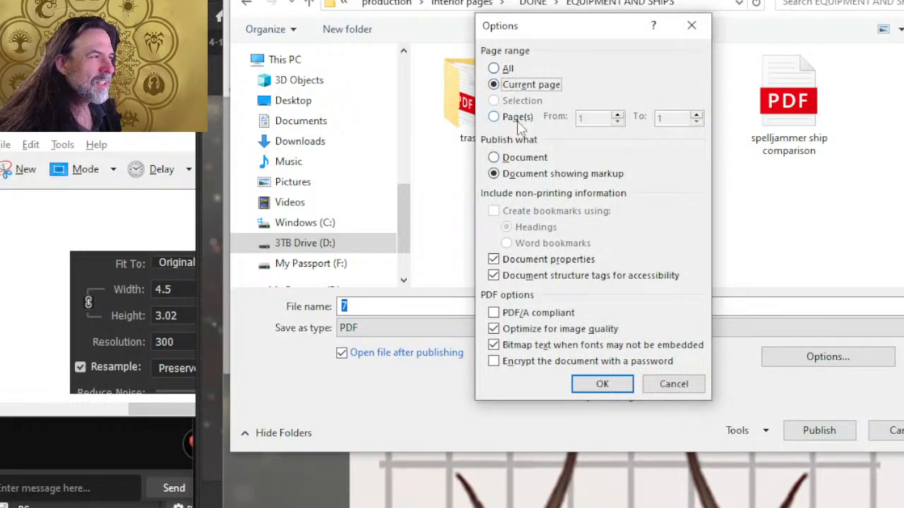
click(527, 159)
click(530, 260)
click(526, 274)
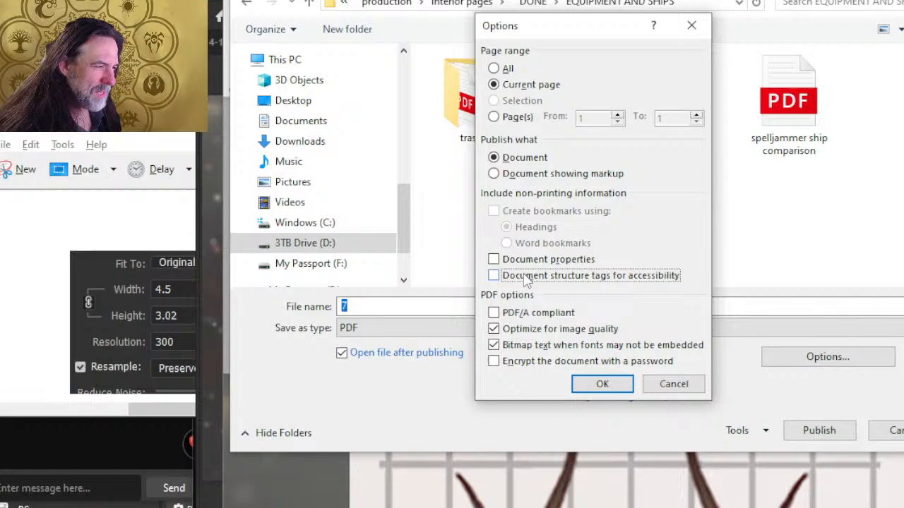
click(624, 388)
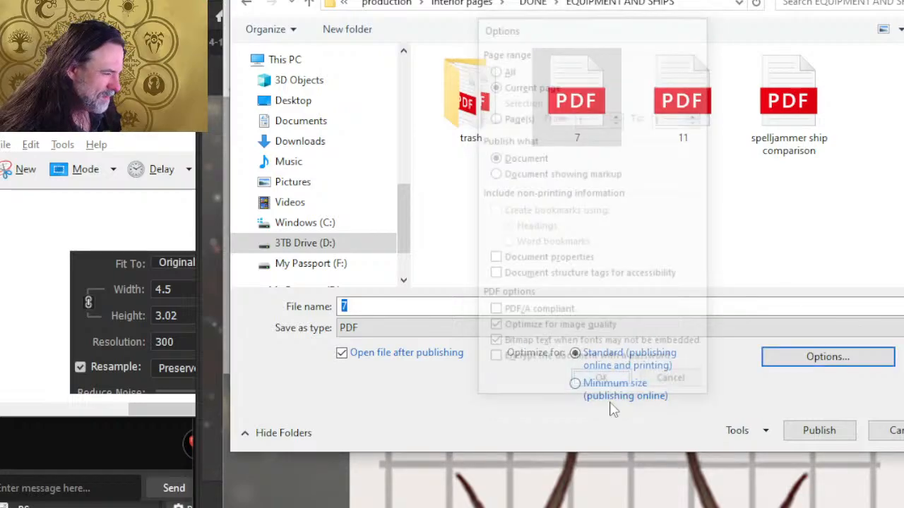
click(810, 430)
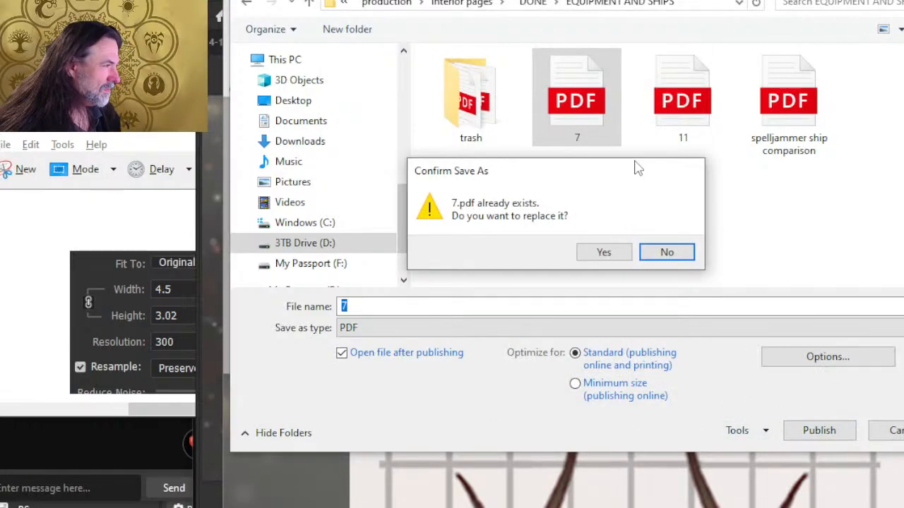
click(610, 252)
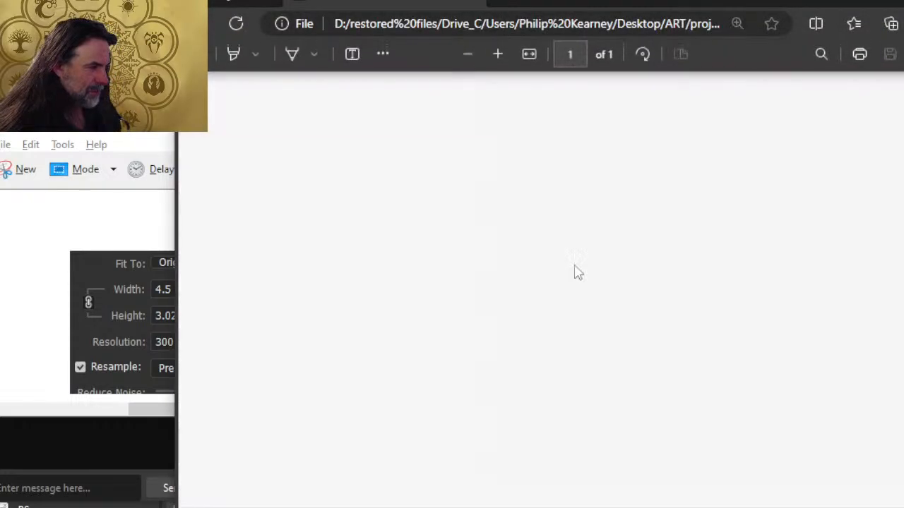
Step: Inspect the corner artwork's edges and its transition to the footer icons in the exported PDF, and return to Word
scroll(470, 270, up, 3)
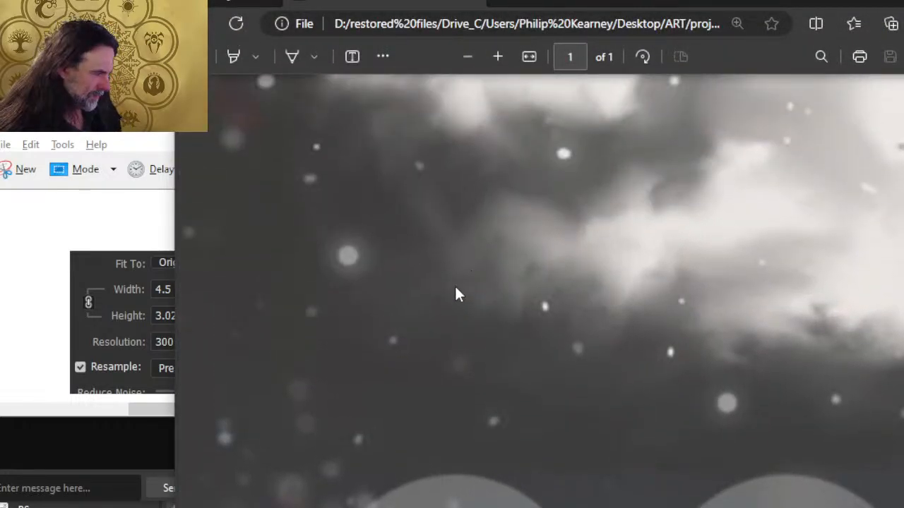
scroll(445, 281, down, 3)
scroll(237, 188, up, 3)
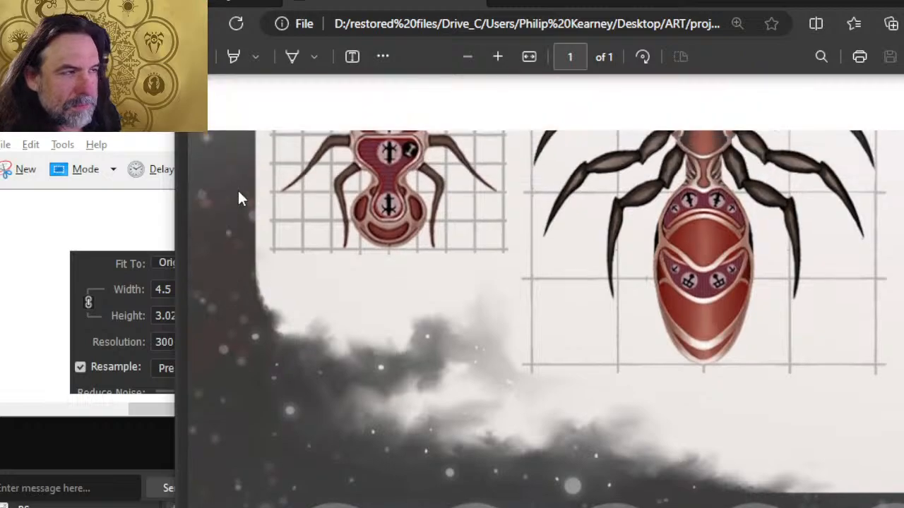
scroll(237, 226, up, 3)
scroll(240, 219, up, 5)
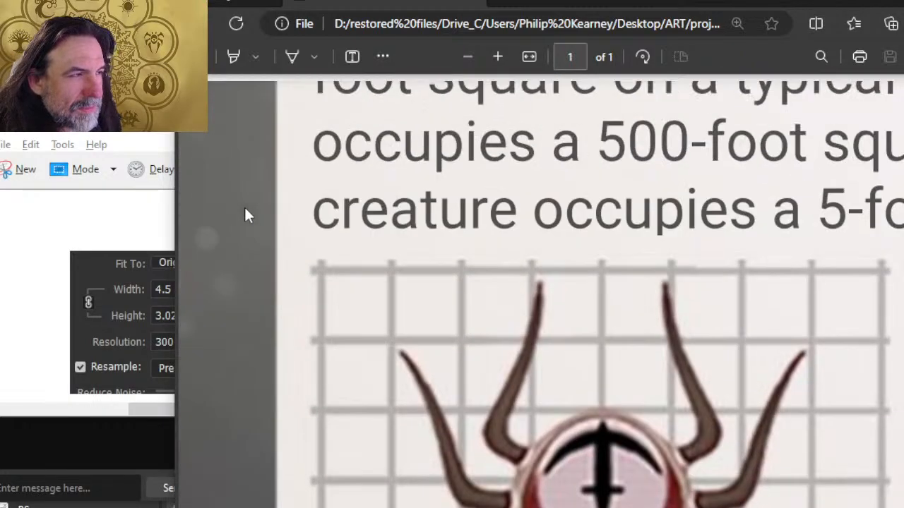
scroll(247, 212, down, 10)
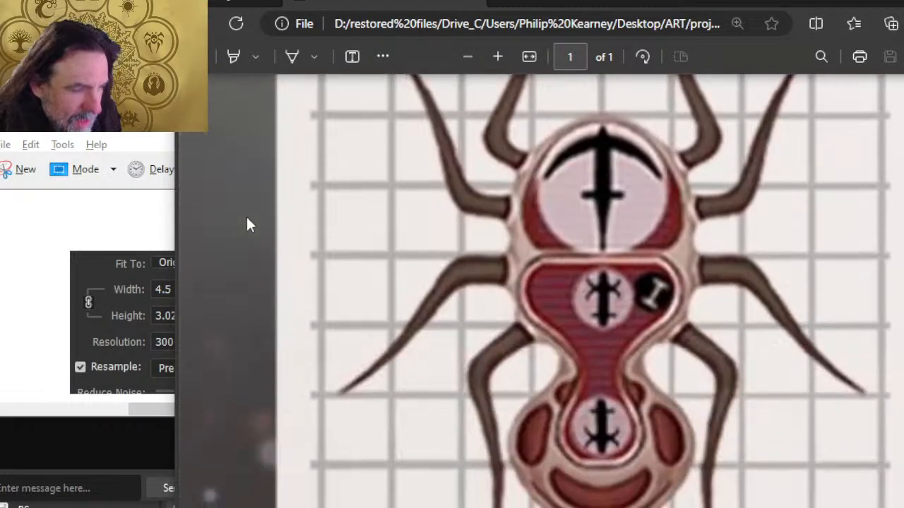
scroll(236, 245, down, 3)
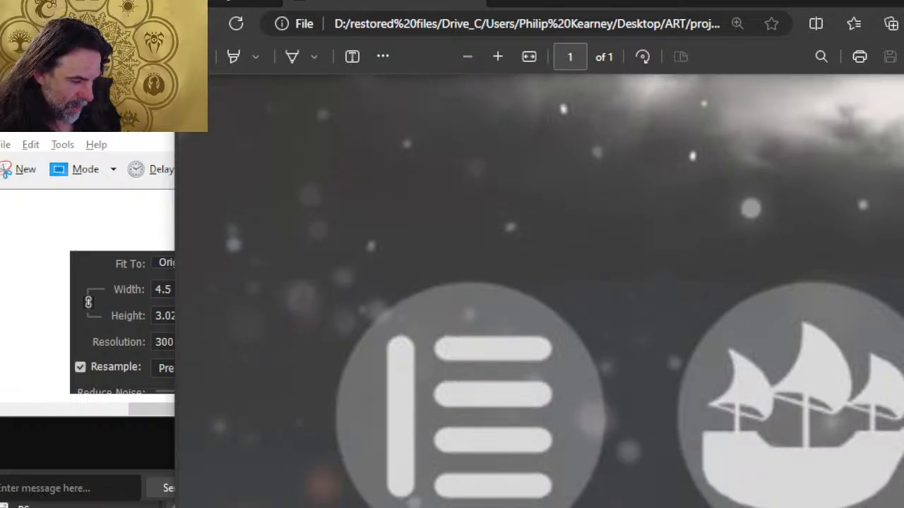
scroll(540, 274, right, 6)
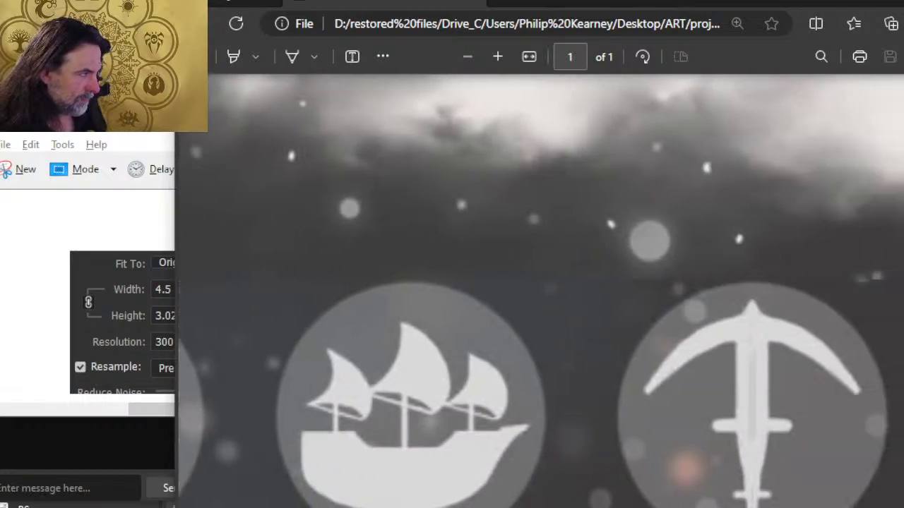
scroll(541, 274, right, 6)
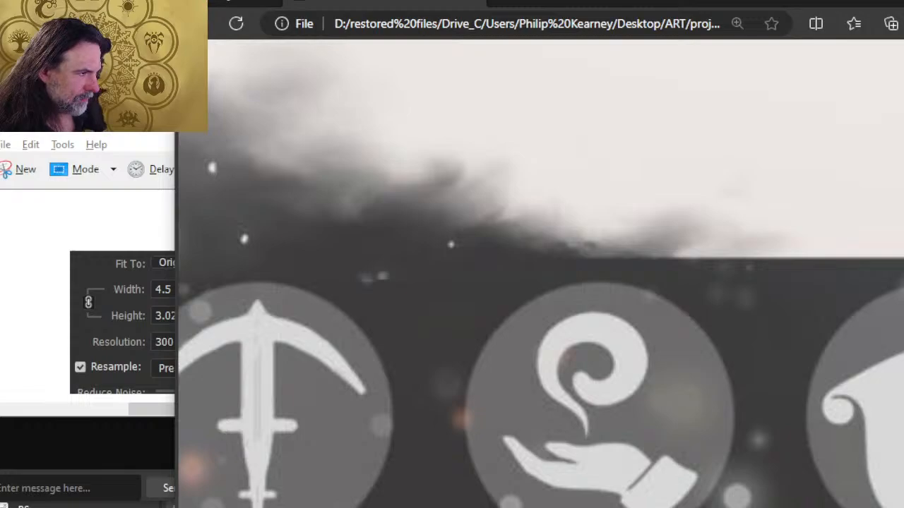
scroll(541, 274, right, 5)
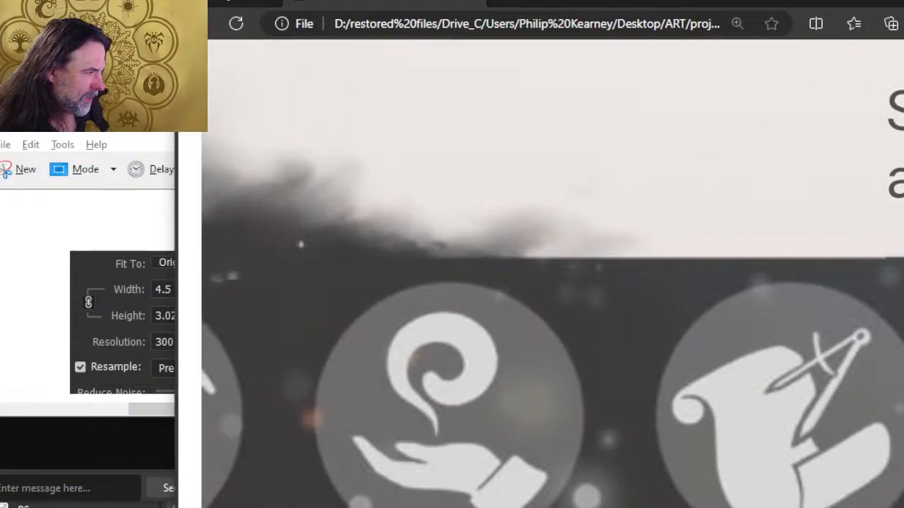
scroll(541, 274, left, 6)
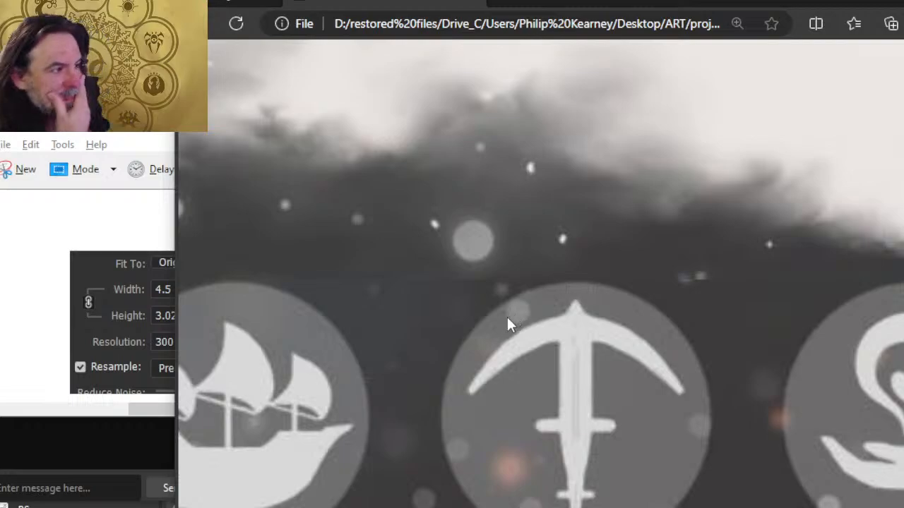
key(alt+Tab)
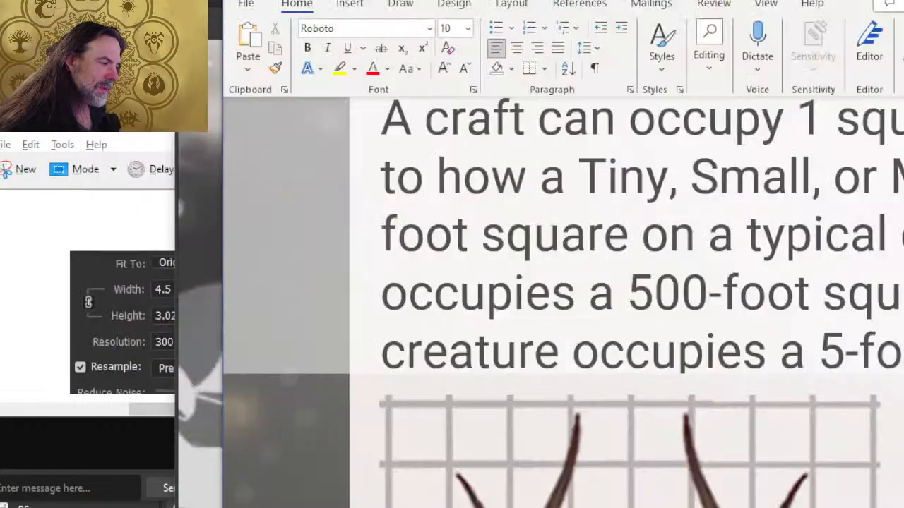
Step: Check the page's footer boundary in Word, and switch to Photoshop to view the same footer area in the 4-10 12.psd document
scroll(769, 120, up, 12)
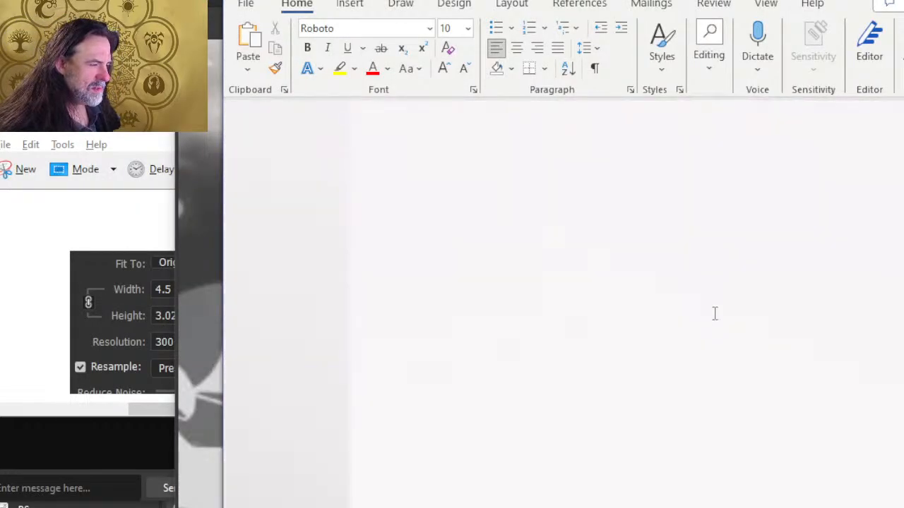
scroll(732, 233, down, 3)
scroll(731, 233, up, 6)
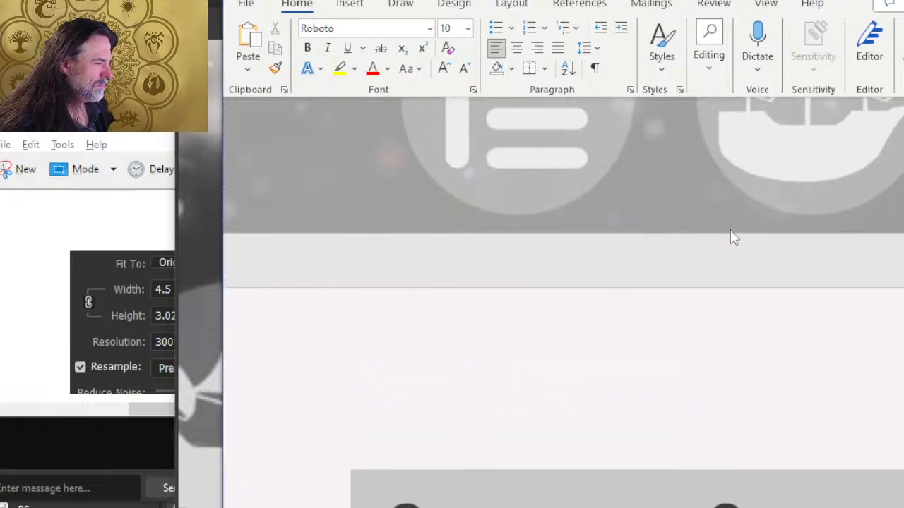
key(alt+Tab)
key(alt+Tab)
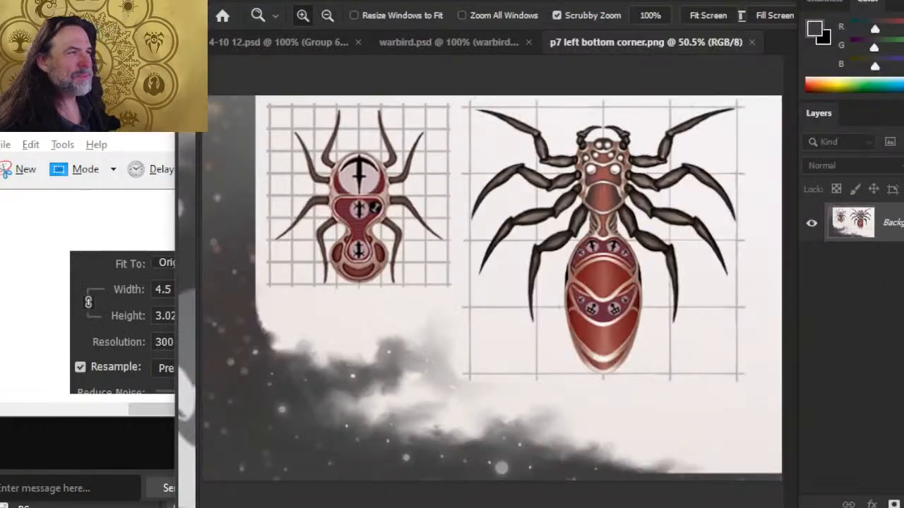
click(281, 40)
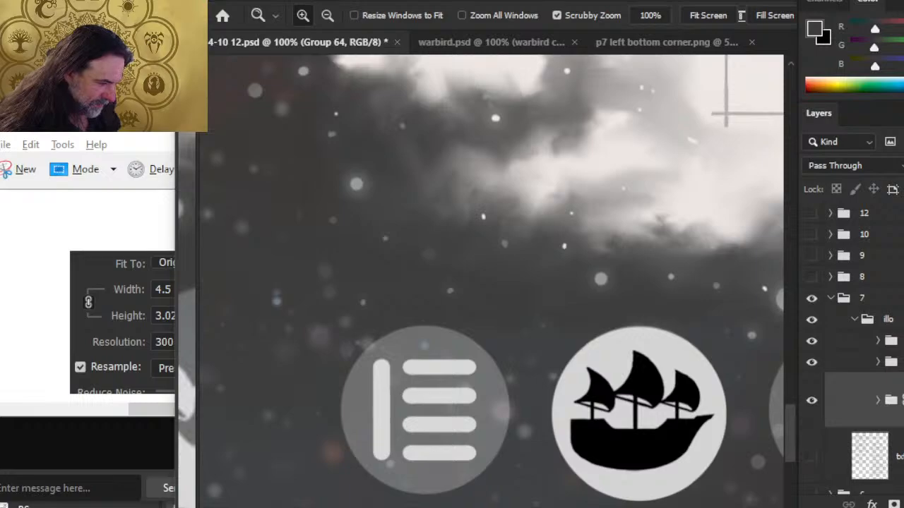
scroll(492, 281, right, 4)
Step: Compare the dark cloud's transition into the footer icons across the Word page, the exported PDF and the Photoshop page artwork
key(alt+Tab)
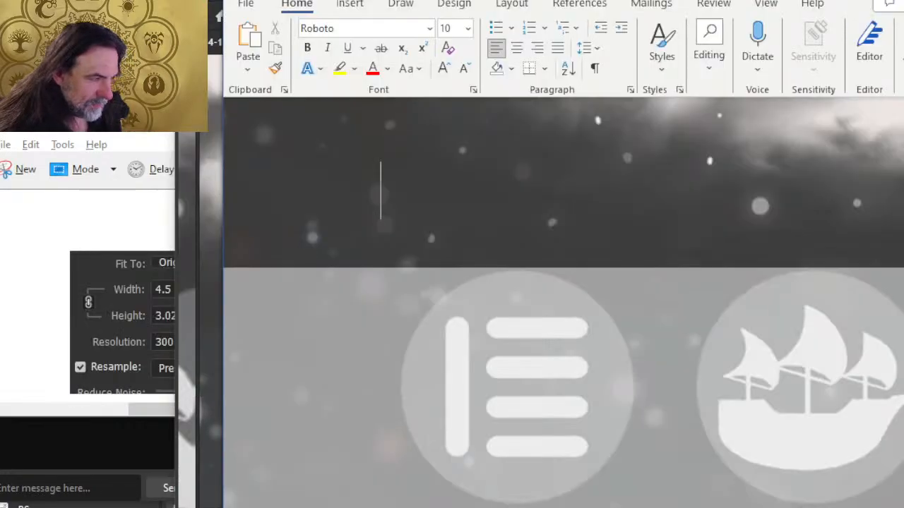
scroll(448, 323, up, 2)
scroll(460, 325, down, 2)
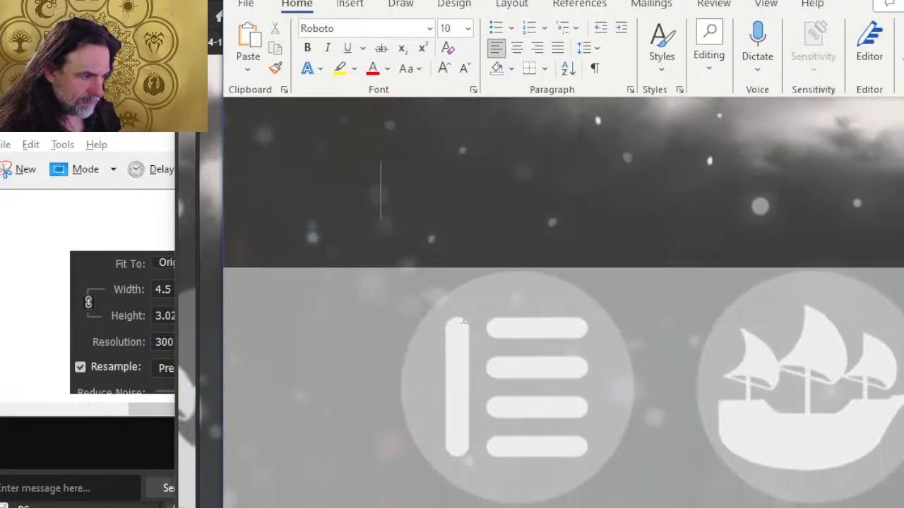
scroll(463, 328, up, 3)
key(alt+Tab)
key(Tab)
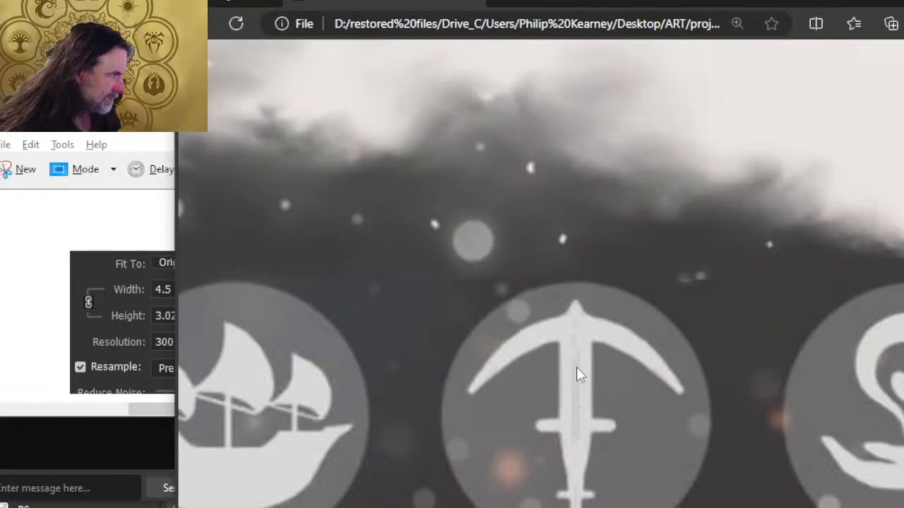
key(alt+Tab)
scroll(601, 346, down, 5)
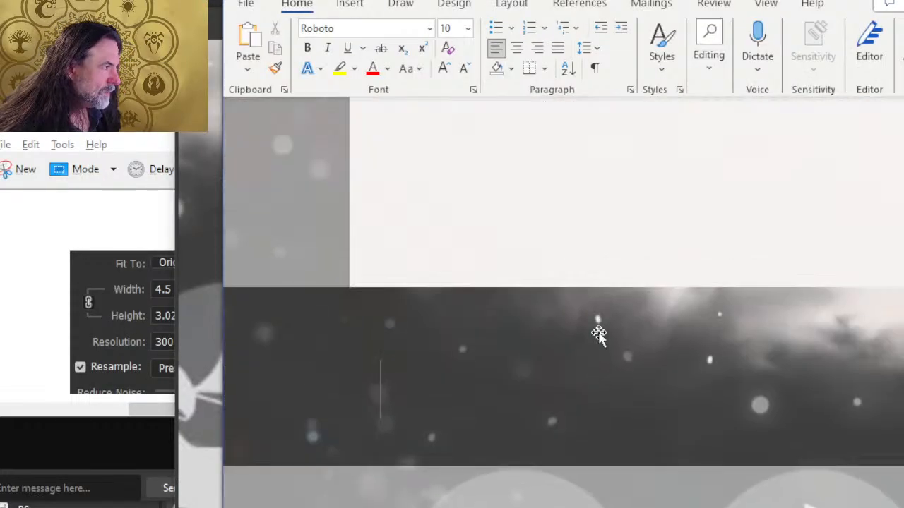
scroll(598, 335, up, 3)
key(alt+Tab)
key(alt+Tab)
key(Tab)
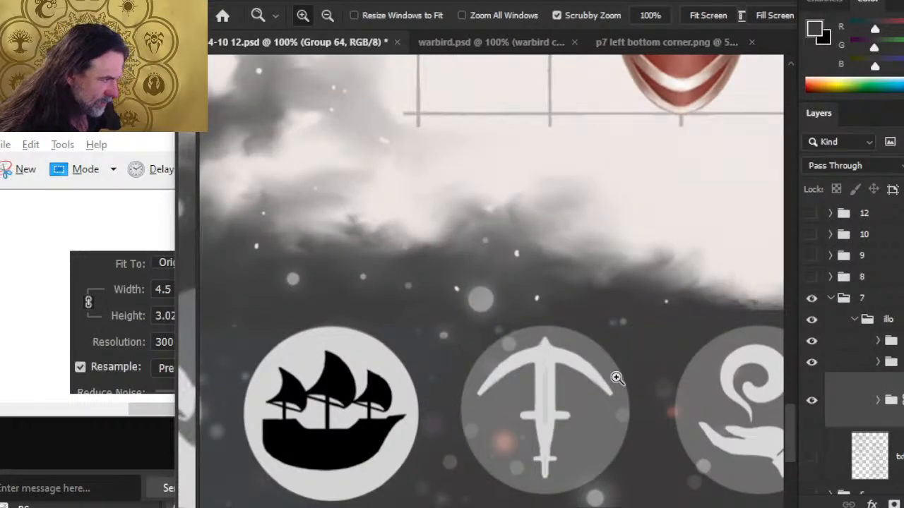
Step: Target the Group 64 layer mask with the Smudge tool and compare the cloud edge with the exported PDF
click(901, 400)
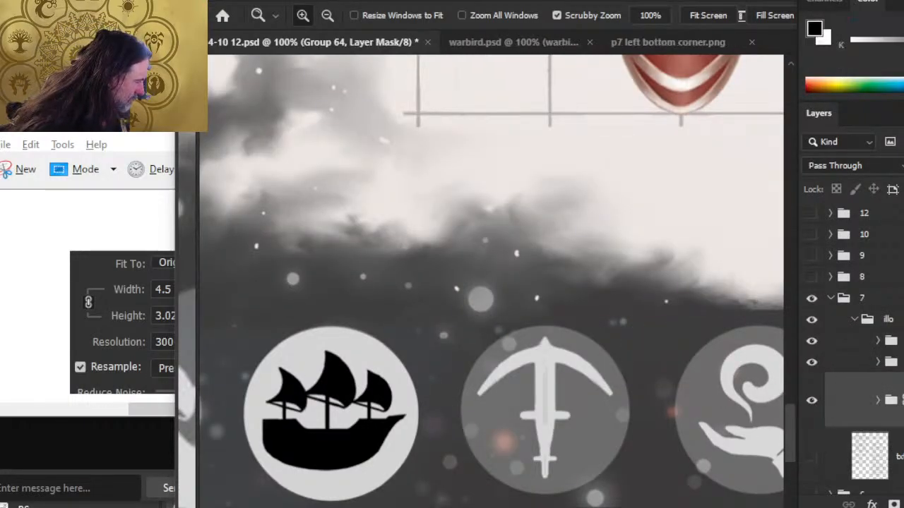
key(r)
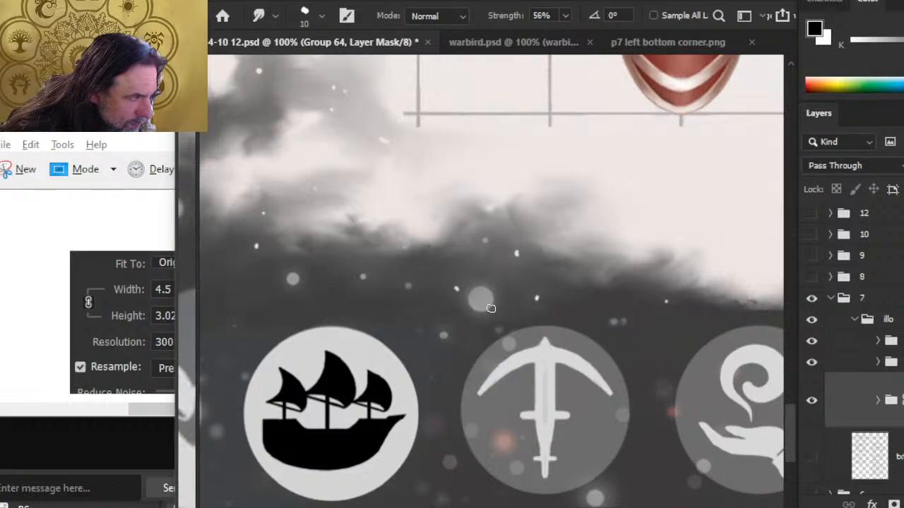
key(alt+Tab)
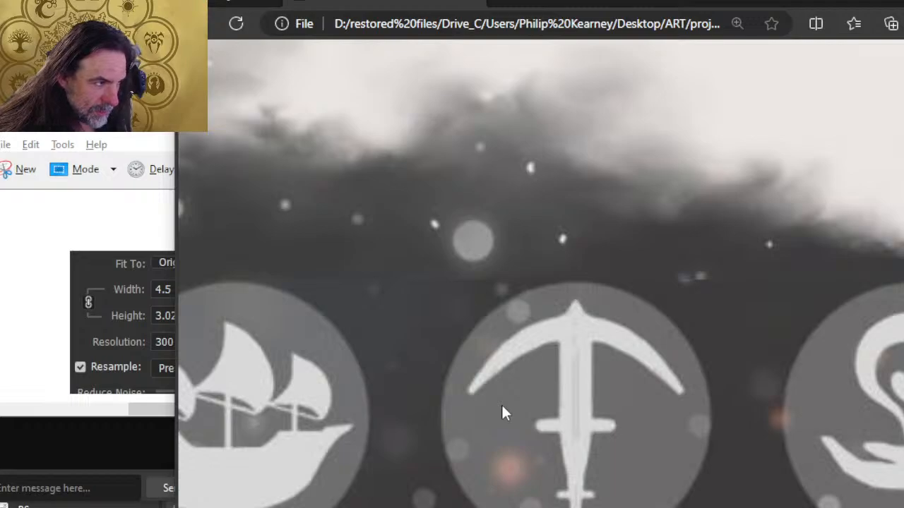
key(alt+Tab)
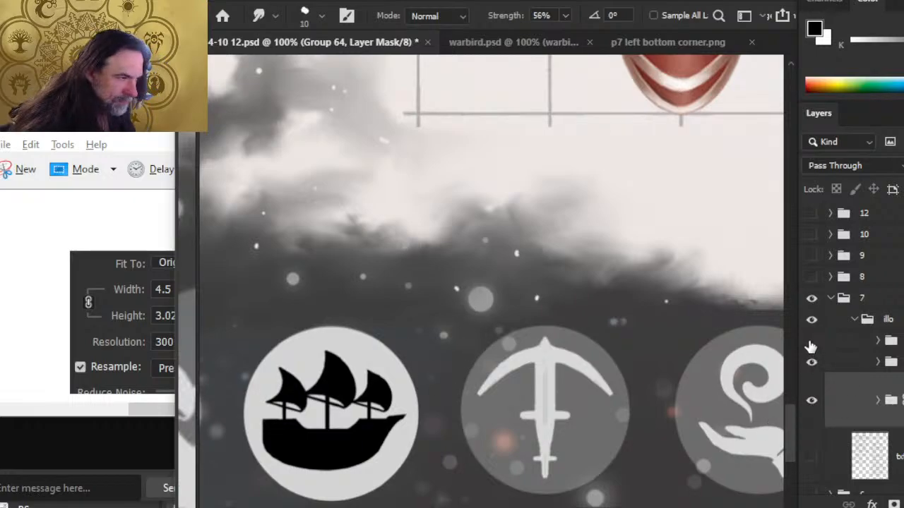
Step: Toggle the visibility of the page 7 illustration groups and the layers in Group 64 to find which one holds the large pale star
click(812, 363)
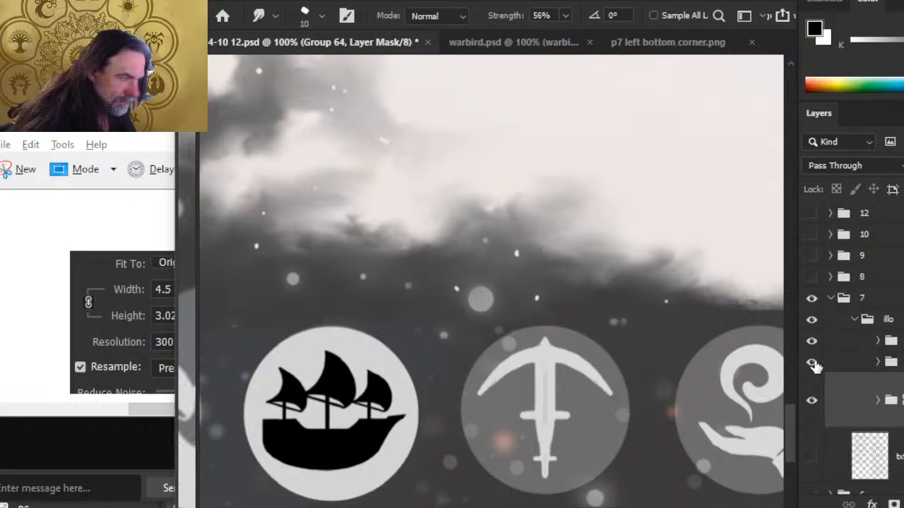
click(812, 363)
click(879, 402)
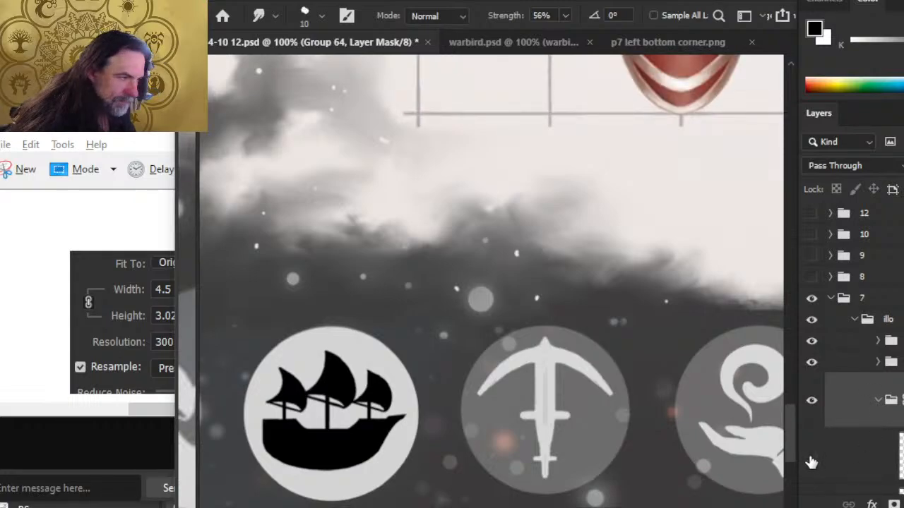
scroll(877, 389, down, 3)
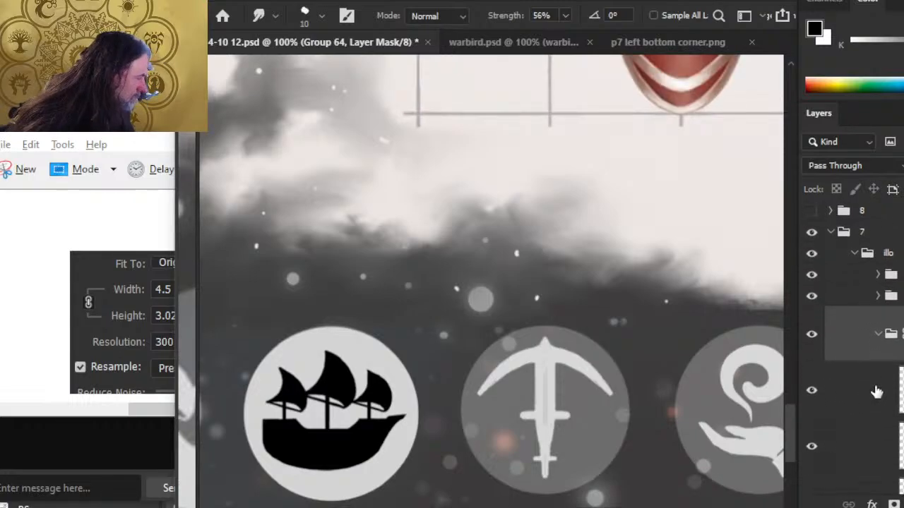
click(811, 449)
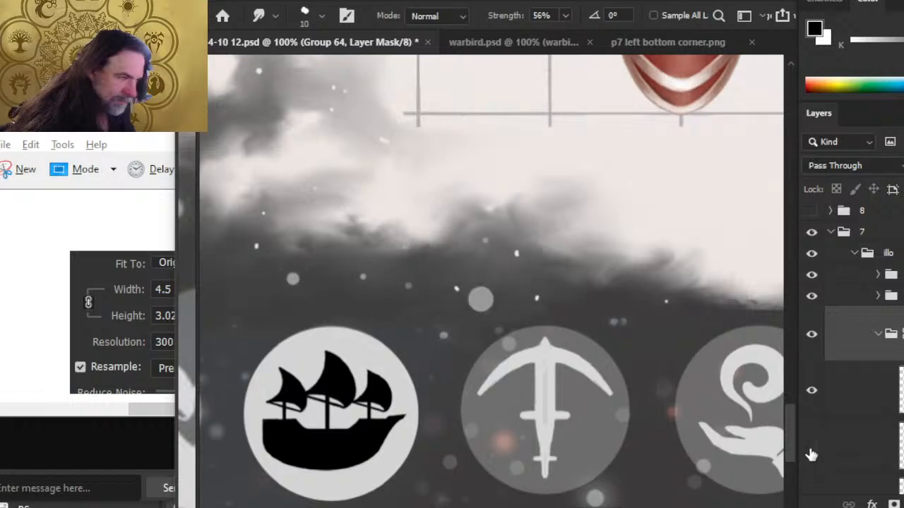
click(812, 451)
scroll(811, 441, down, 3)
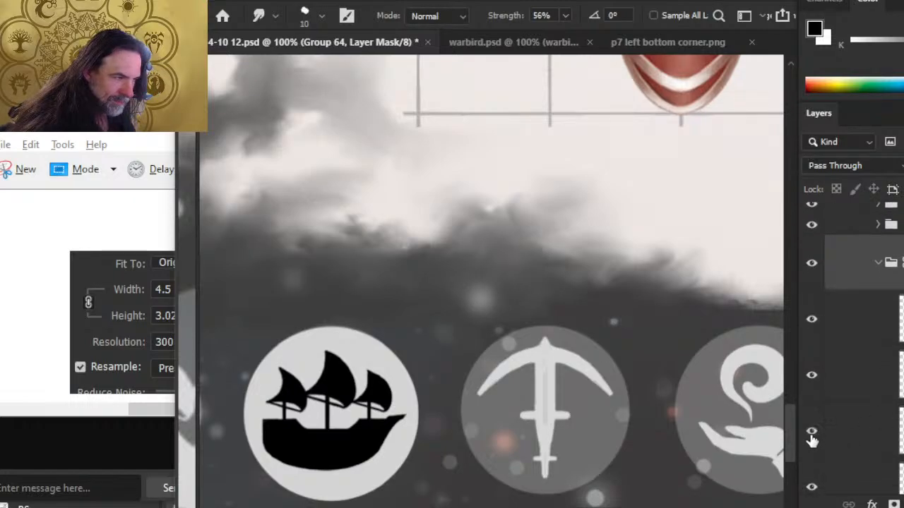
click(812, 432)
Step: Erase the large pale star above the sword icon on Layer 1089
click(870, 399)
key(e)
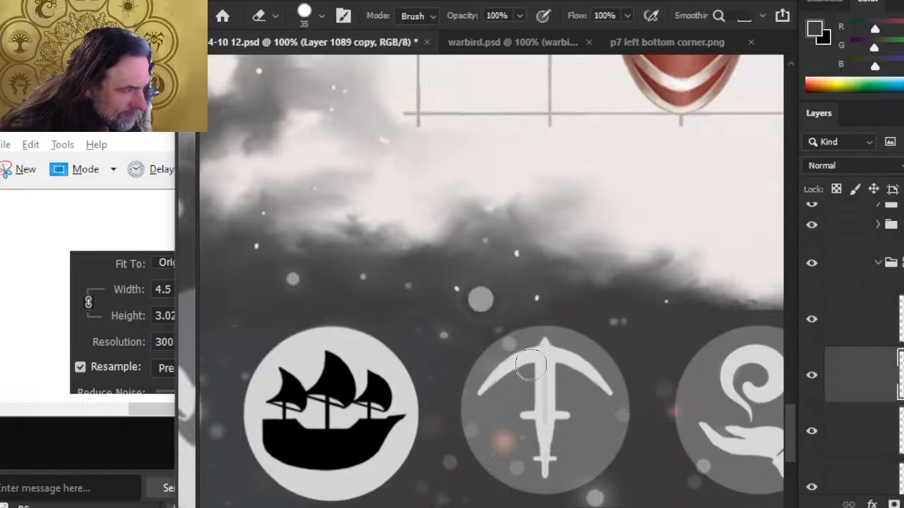
click(836, 442)
click(481, 301)
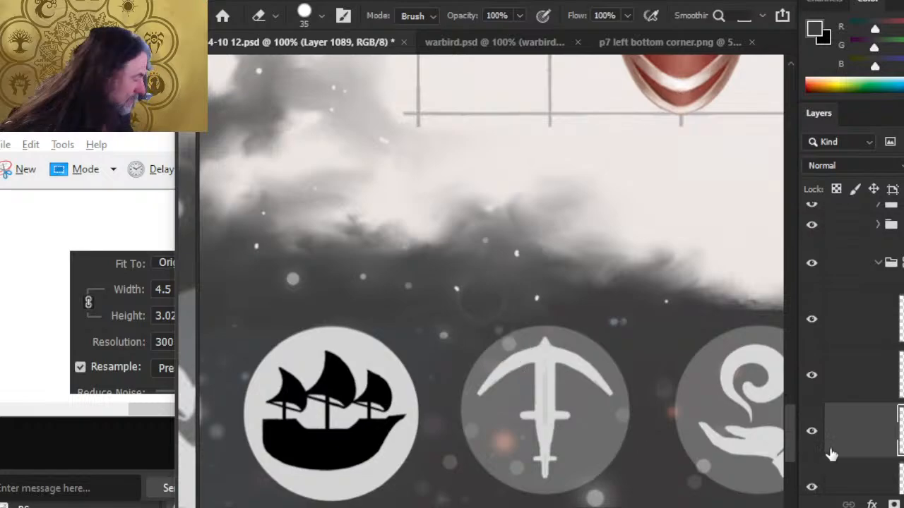
Step: Toggle the visibility of the dark cloud layer beneath Layer 1089 to check what it contributes to the artwork
click(809, 489)
click(810, 488)
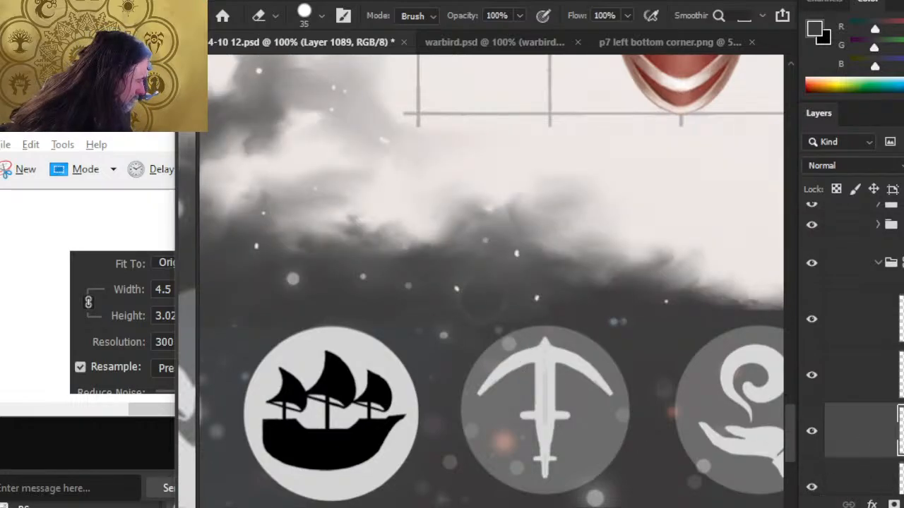
click(810, 435)
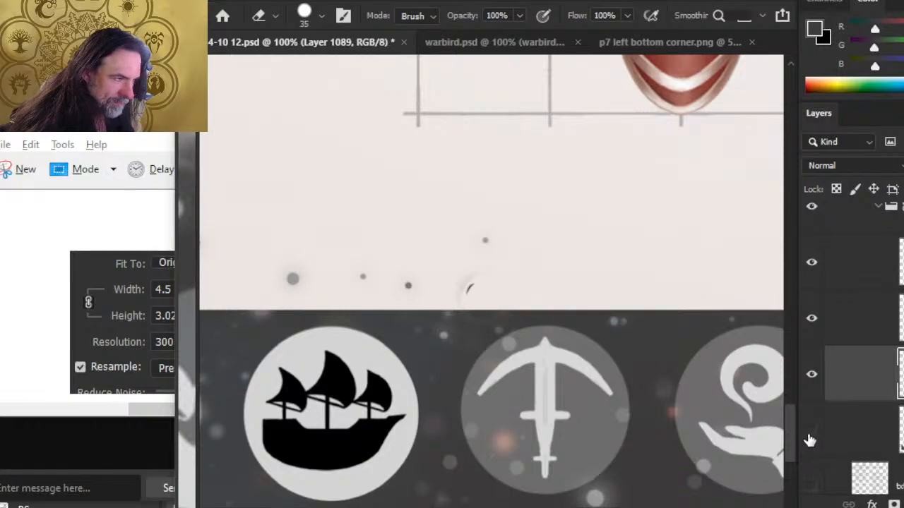
click(810, 436)
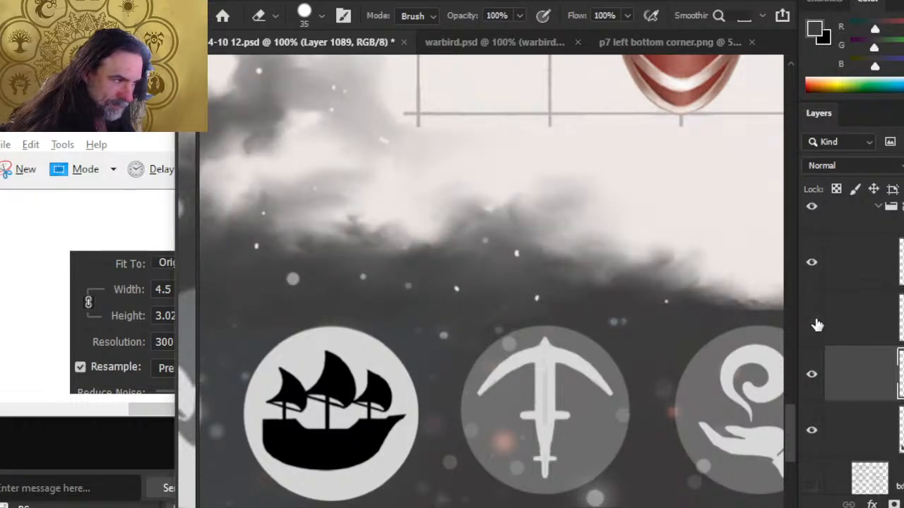
Step: Touch up the dark cloud area just above the footer icons on Layer 1089 copy with the Smudge and Eraser tools
key(ctrl+j)
key(r)
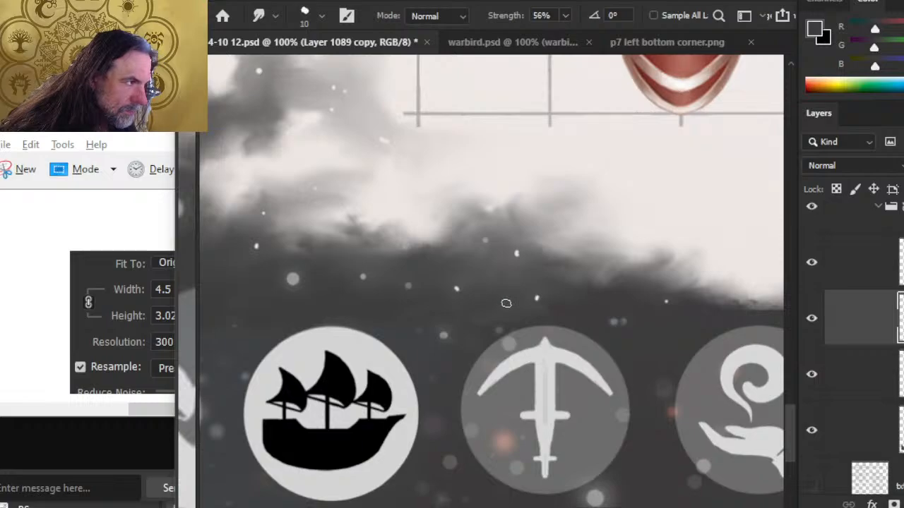
key(b)
key(shift)
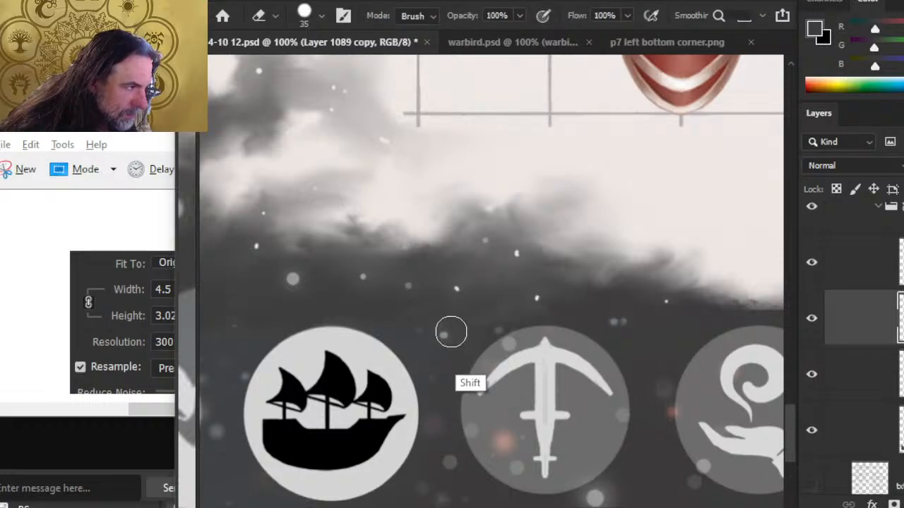
key(r)
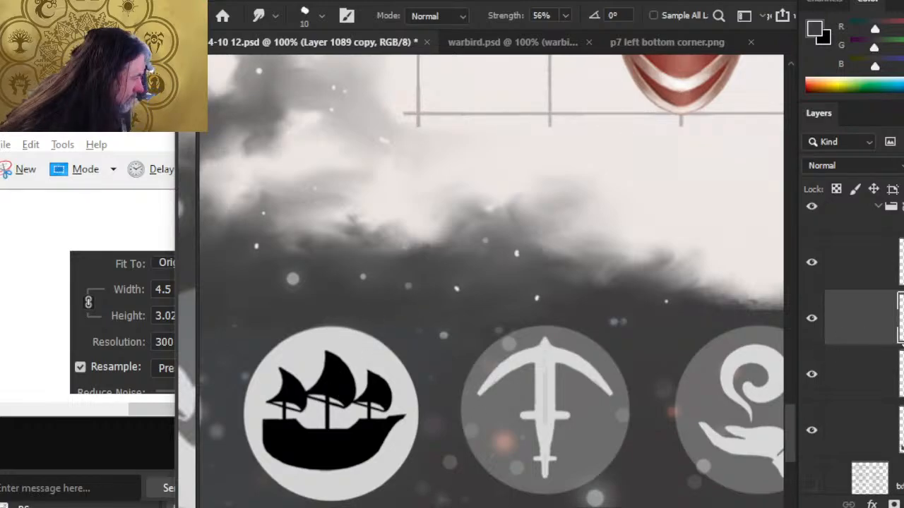
Step: Erase on the Group 64 layer mask over the small star between the ship and sword icons
click(900, 206)
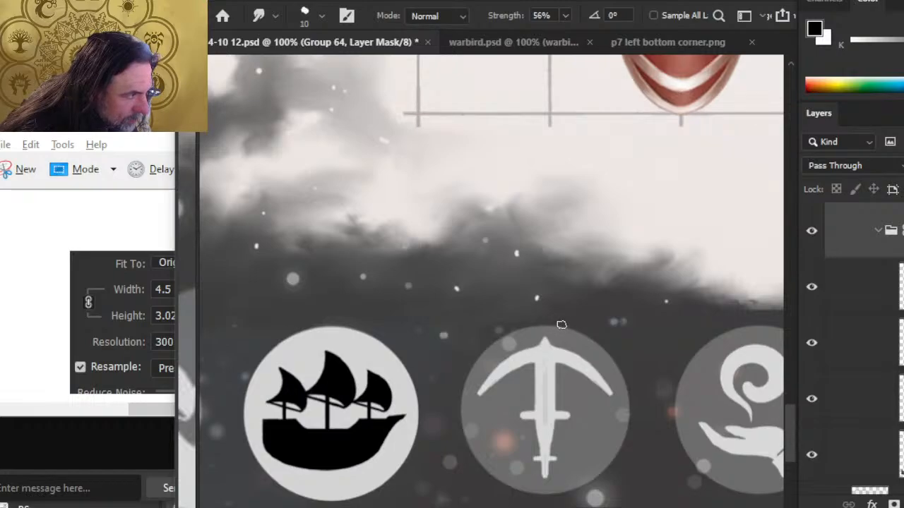
key(e)
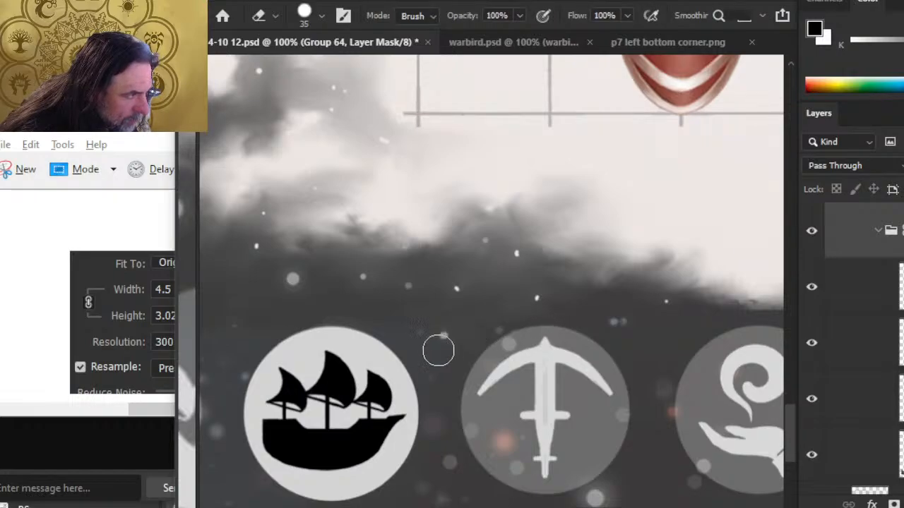
key(b)
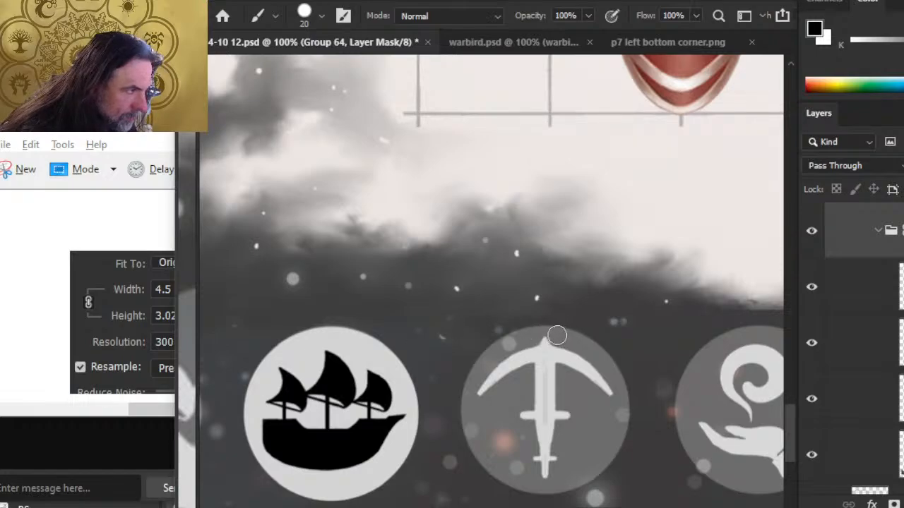
key(ctrl+z)
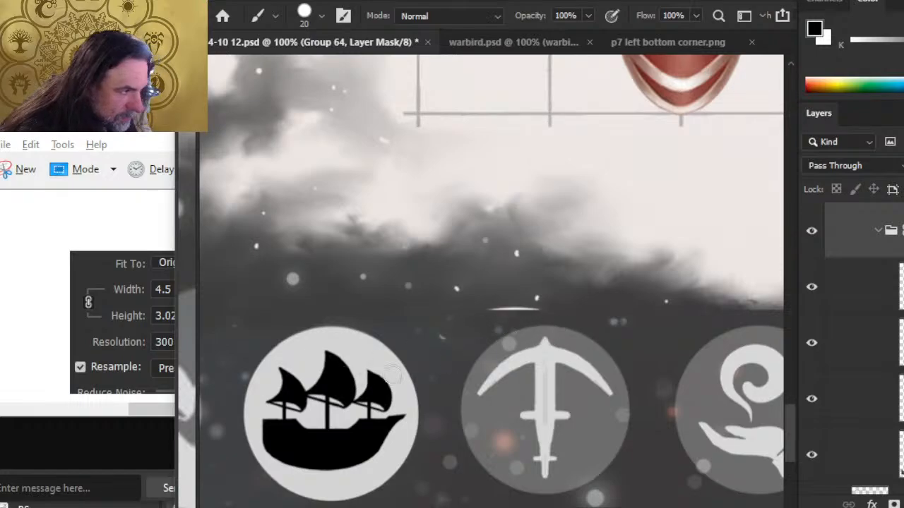
key(ctrl+z)
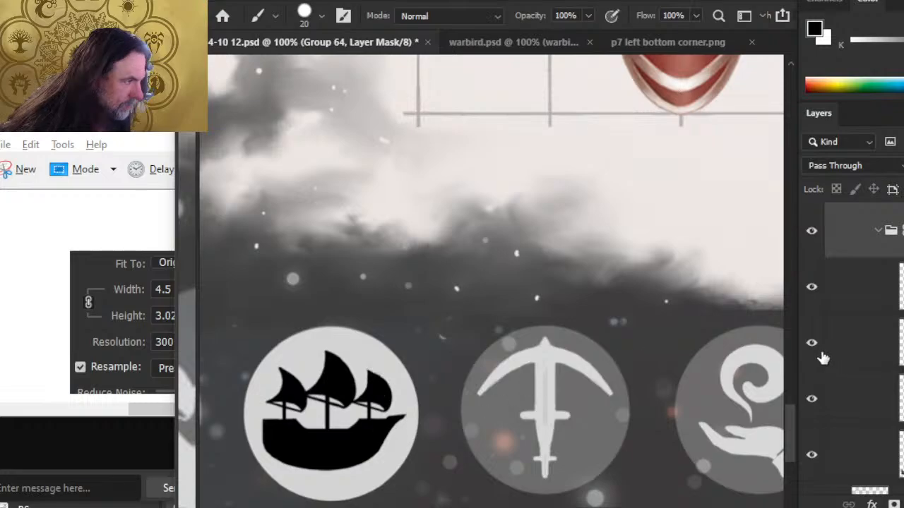
Step: Smudge the dark cloud edge above the ship and sword icons on Layer 1088 at 56% strength
click(861, 455)
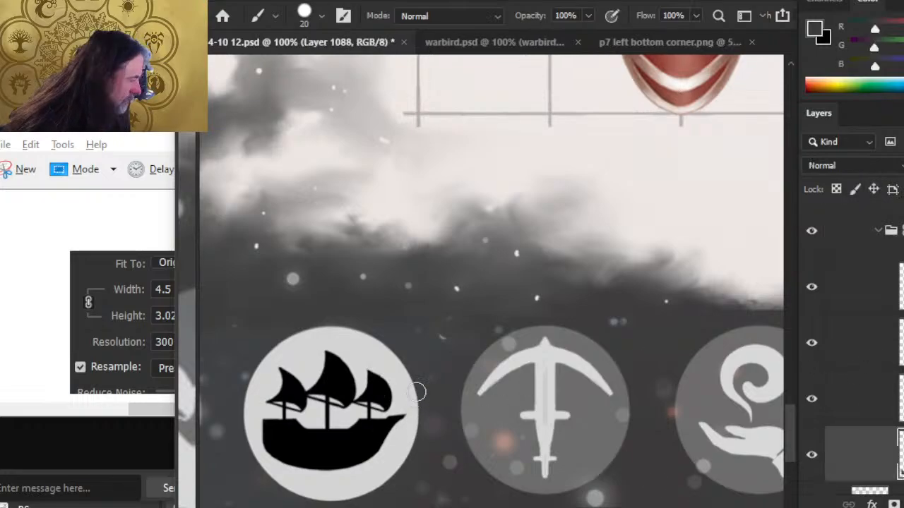
key(r)
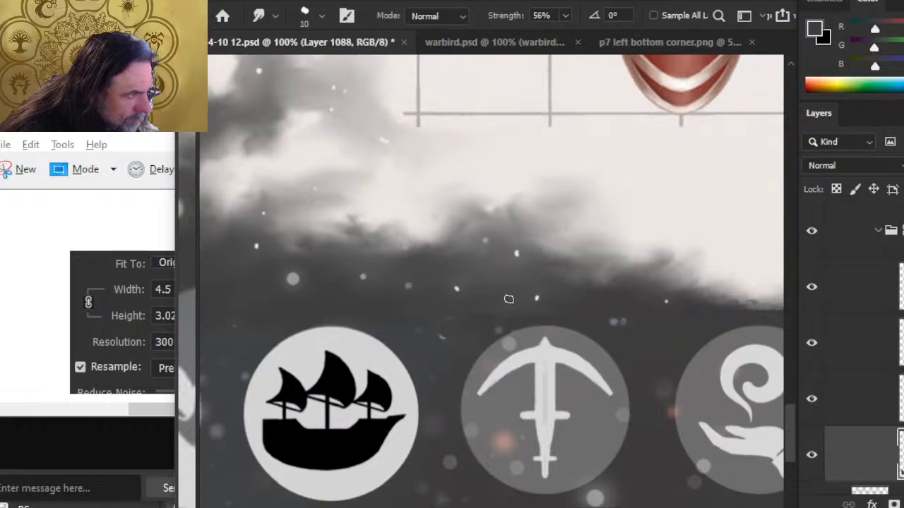
key(b)
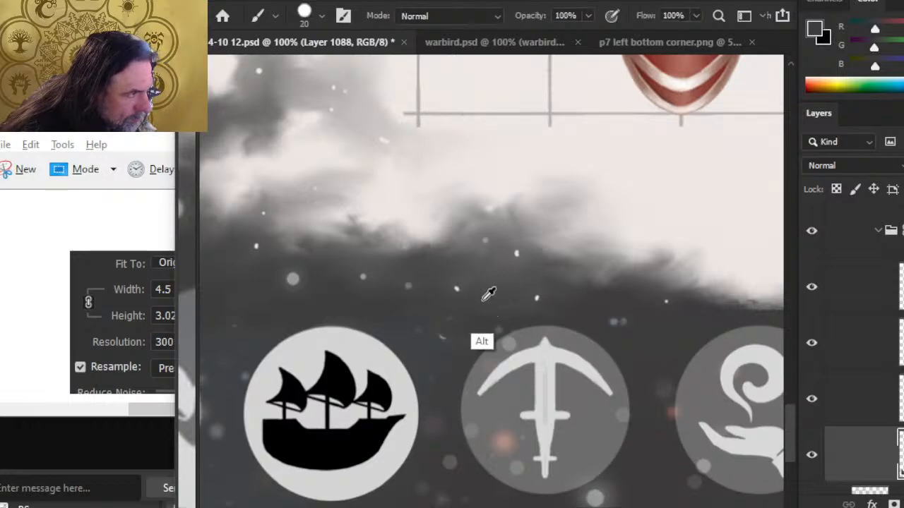
Step: Touch up the cloud seam just above and beside the sword icon on Layer 1091 with a 9 px brush, smudging and erasing
click(851, 295)
key(bracketleft)
key(bracketleft)
key(bracketleft)
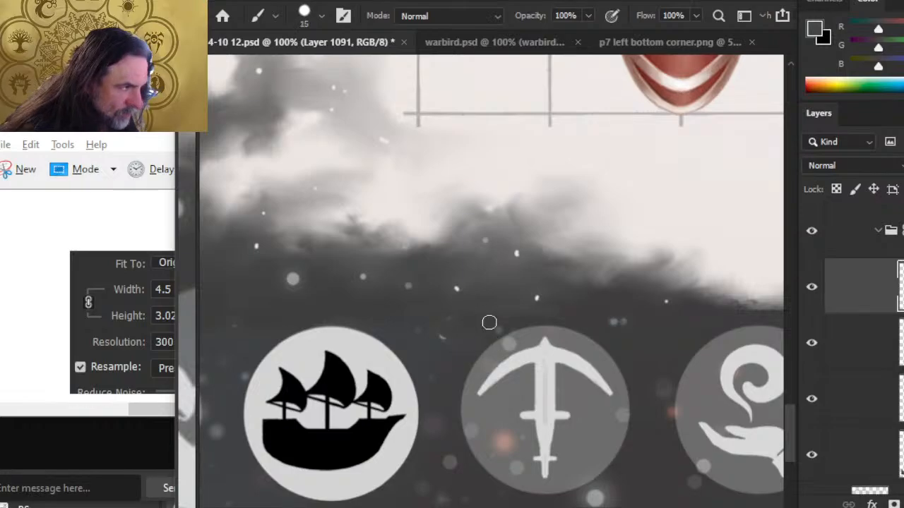
key(r)
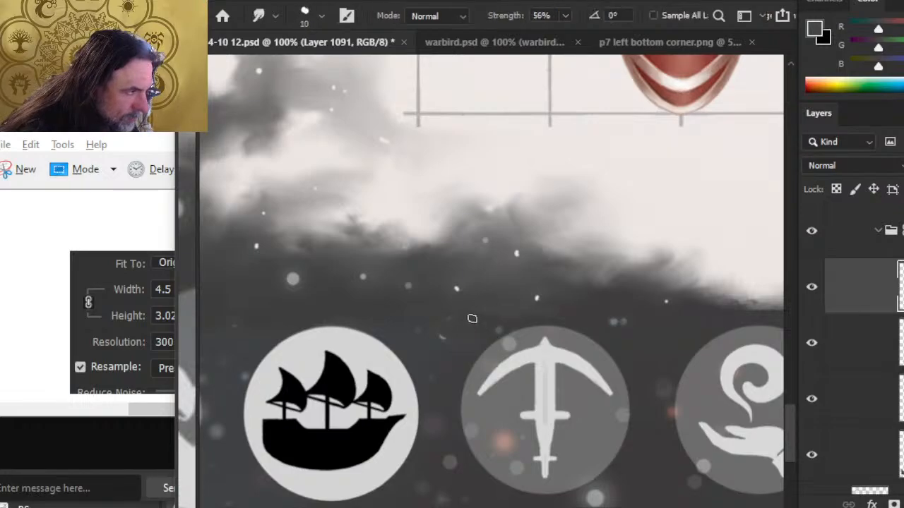
key(b)
alt+click(490, 311)
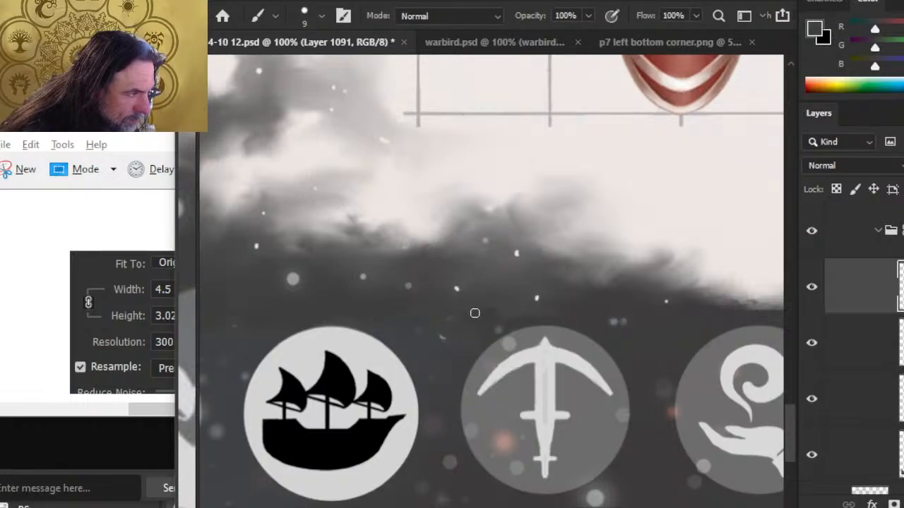
key(e)
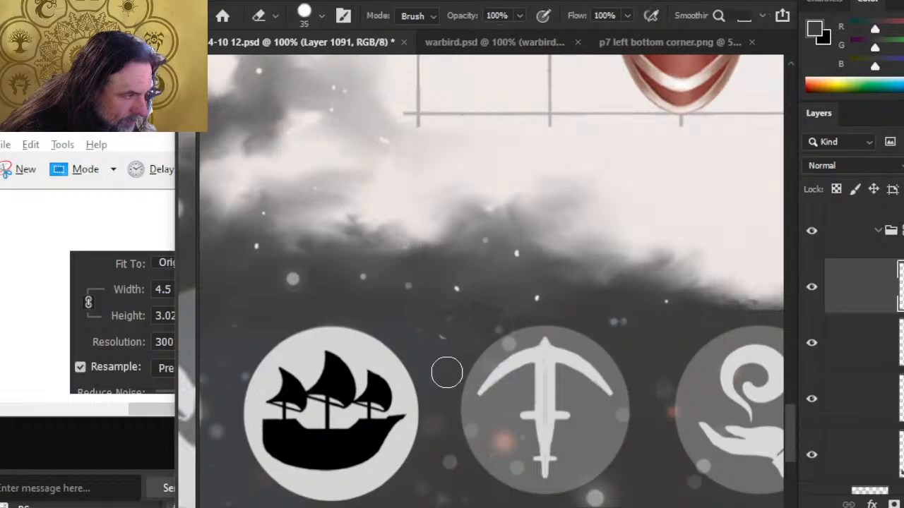
Step: Locate the small stray mark between the ship and sword icons by toggling Layer 1089, and erase it there
click(858, 472)
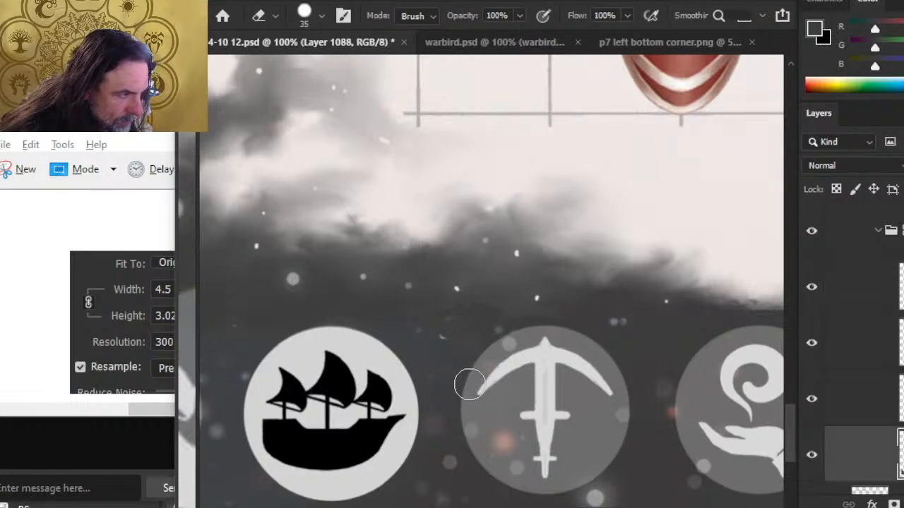
click(812, 401)
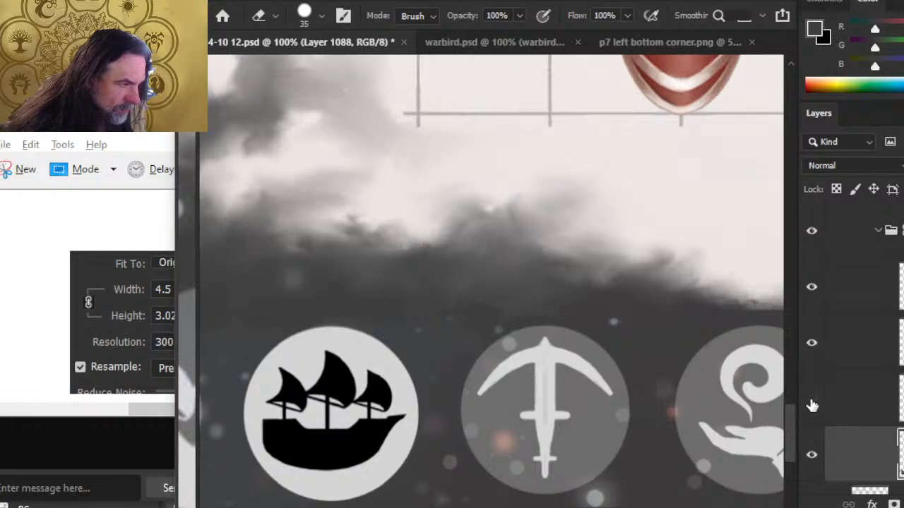
click(812, 401)
click(825, 410)
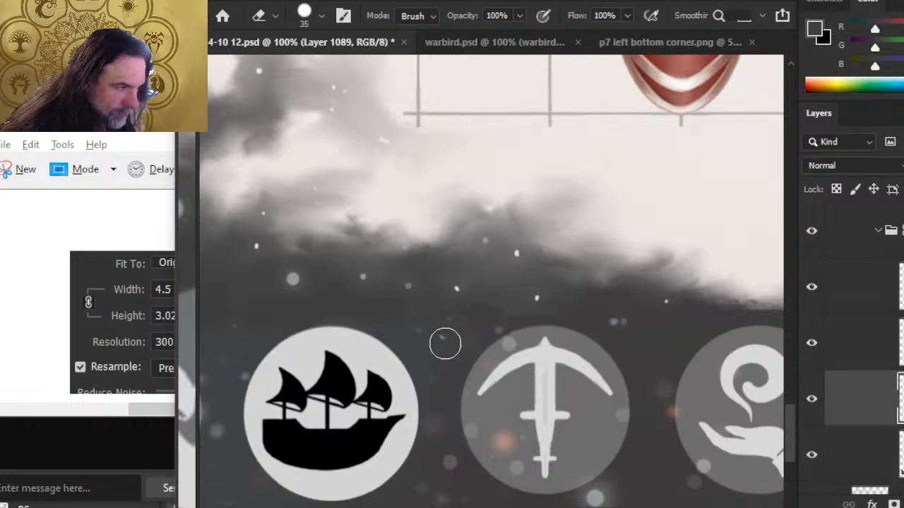
click(811, 402)
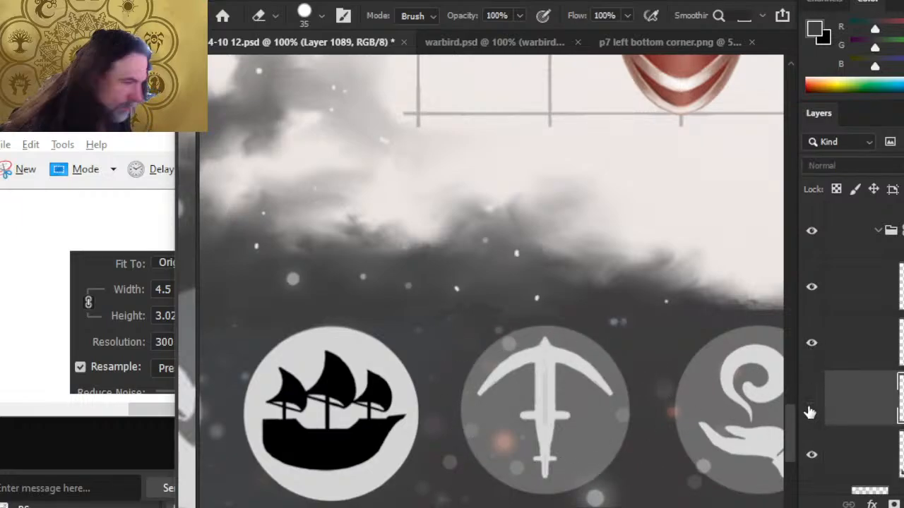
click(811, 402)
Step: Toggle the visibility of Layer 1088 and Layer 1091 to check what each contributes above the footer icons
click(835, 469)
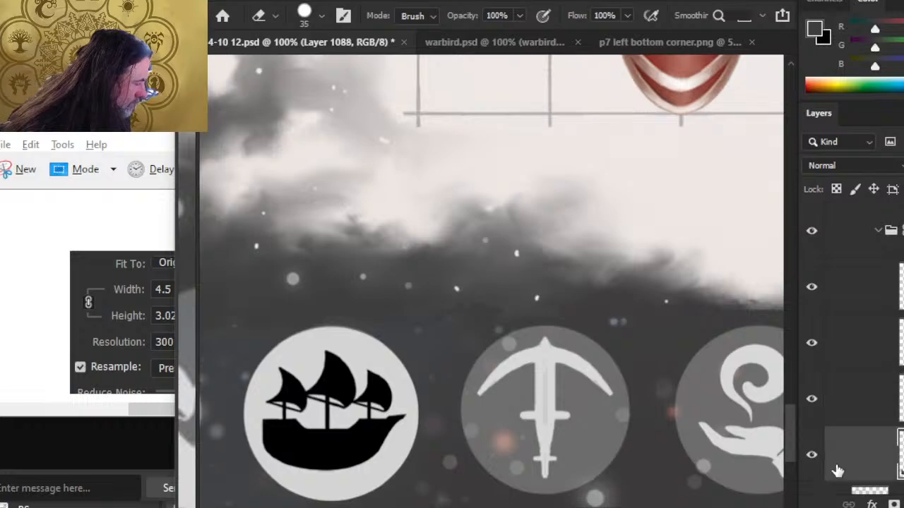
click(813, 456)
click(814, 455)
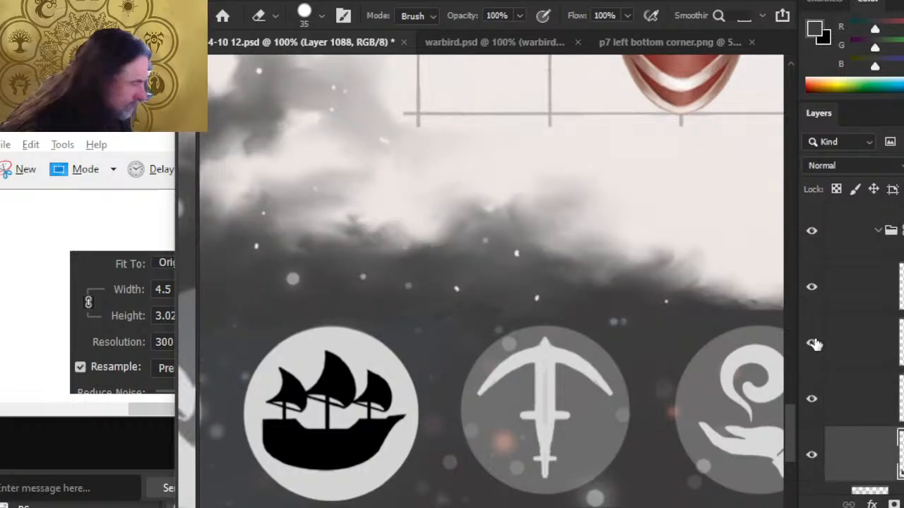
click(813, 288)
click(812, 287)
Step: Smudge and erase the retouched patch between the ship and sword icons on Layer 1091
click(841, 300)
key(r)
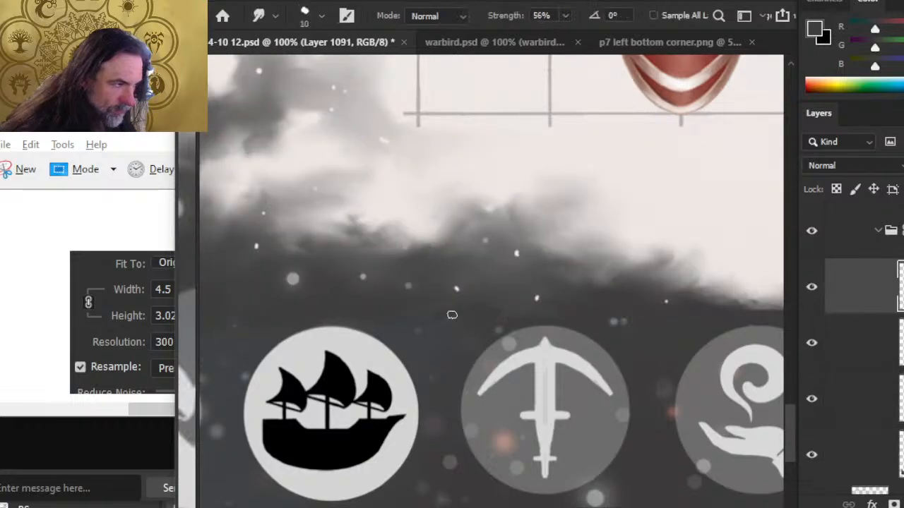
key(e)
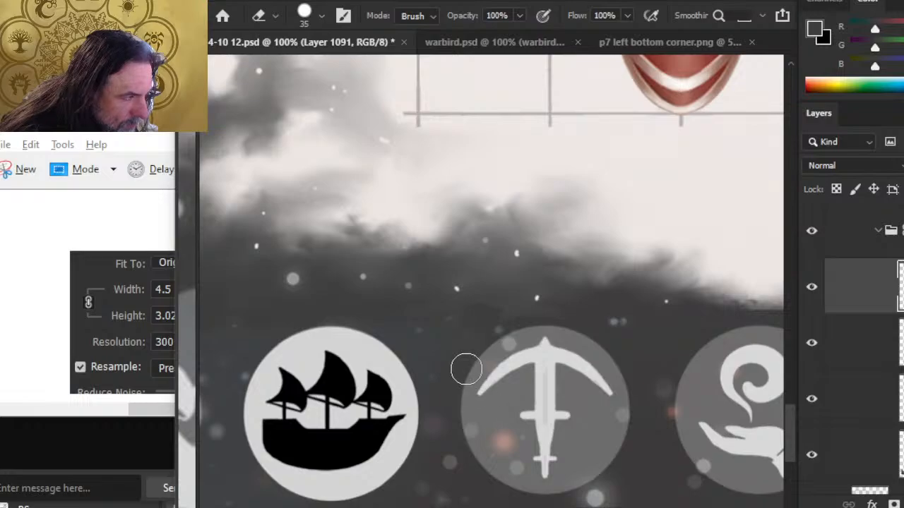
Step: Check the retouched patches with Layer 1088 hidden, and paint sampled dark grey along the seam near the sword icon on Layer 1091
click(812, 456)
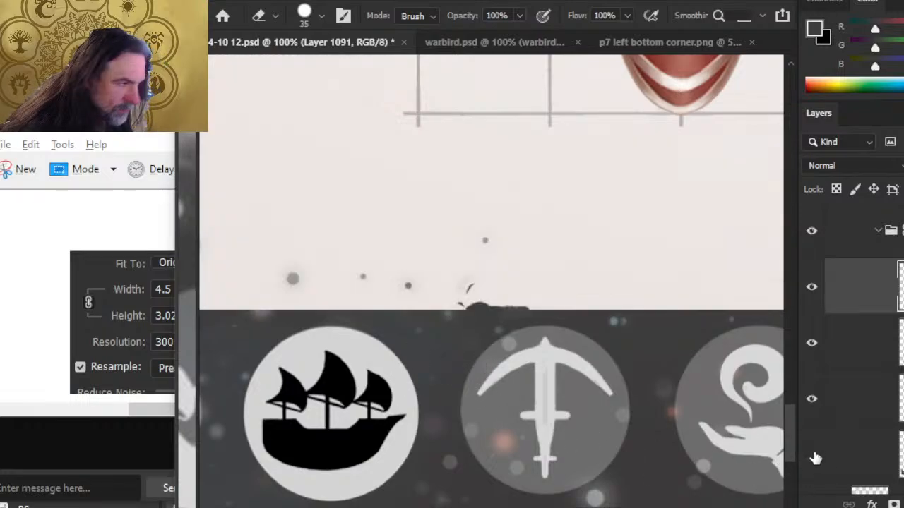
click(812, 456)
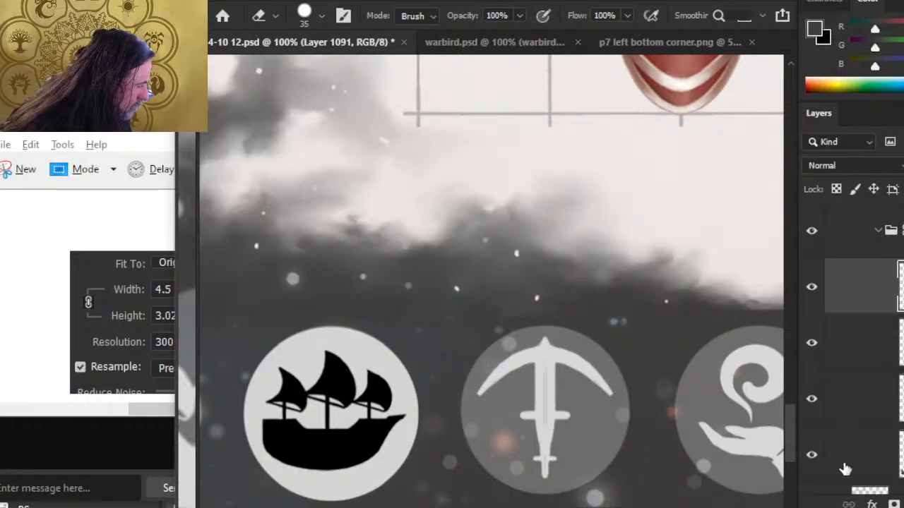
click(845, 470)
click(840, 310)
key(b)
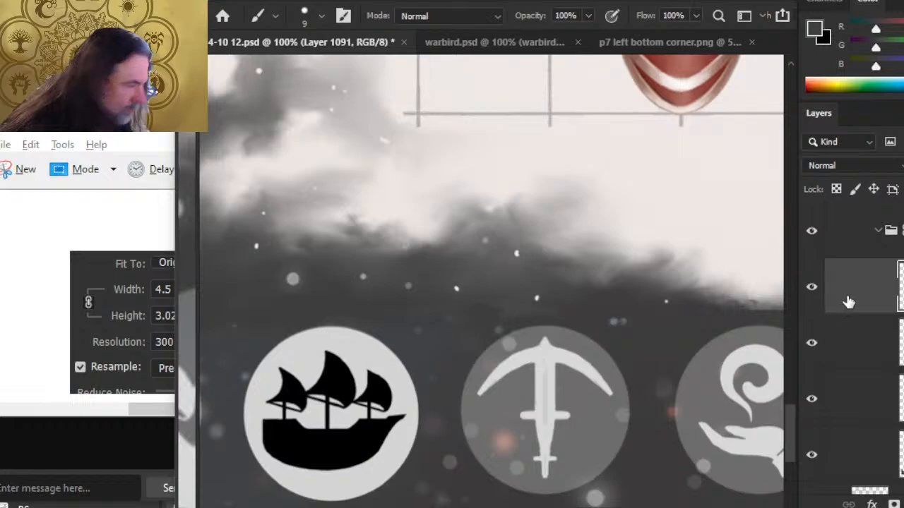
alt+click(471, 311)
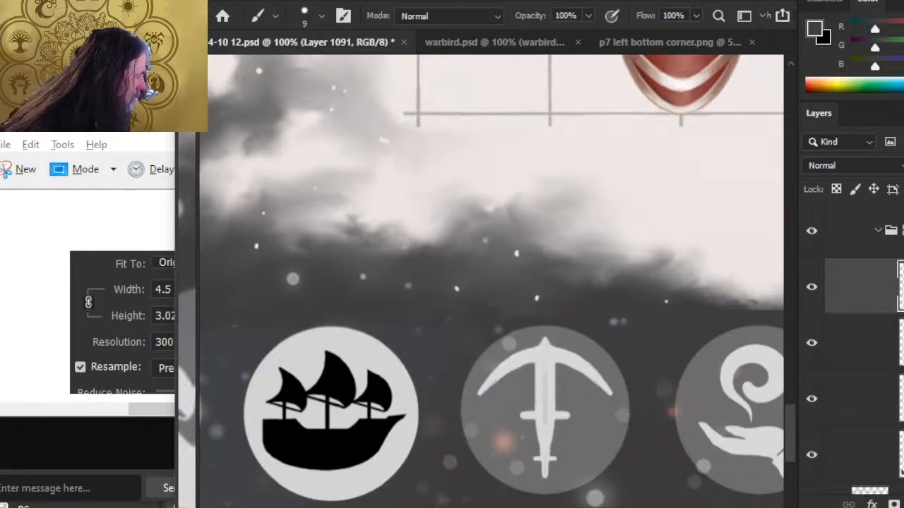
Step: Clean up the Group 64 layer mask above the sword icon with the Smudge tool and a 20 px eraser
click(901, 231)
key(r)
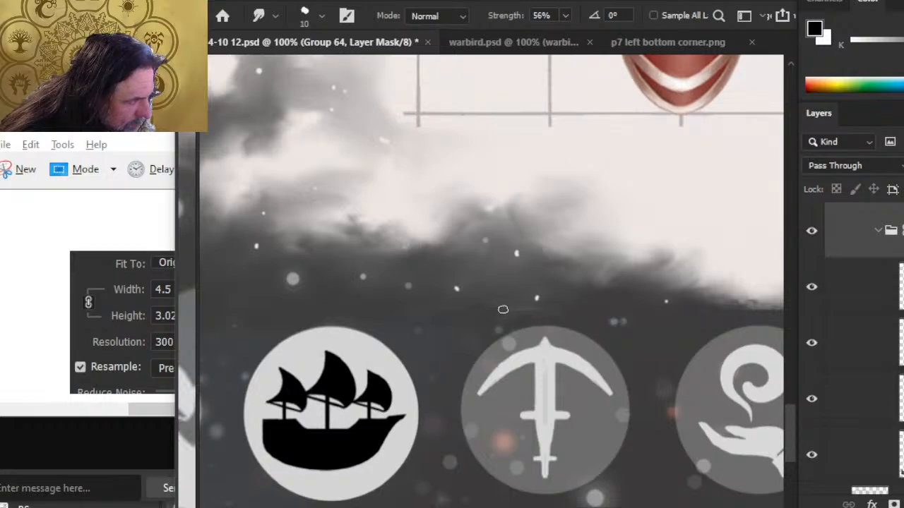
key(b)
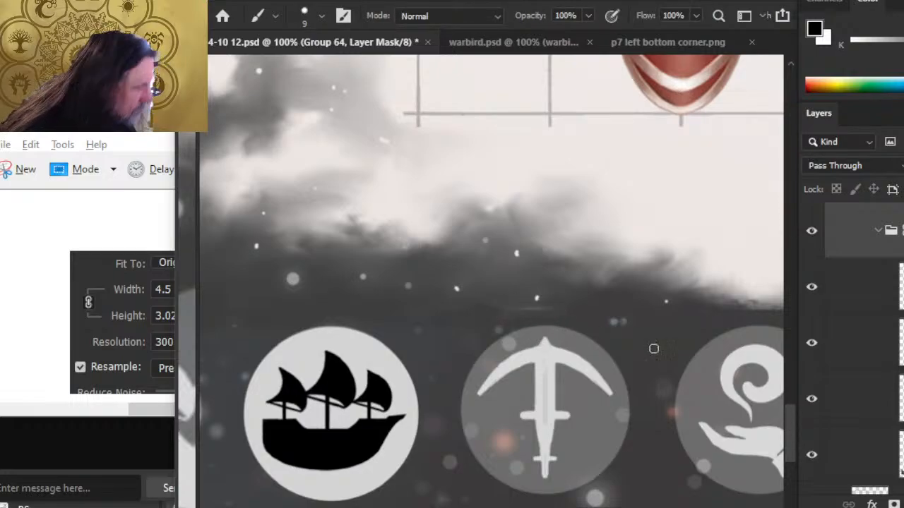
key(e)
key(bracketleft)
key(bracketleft)
key(bracketleft)
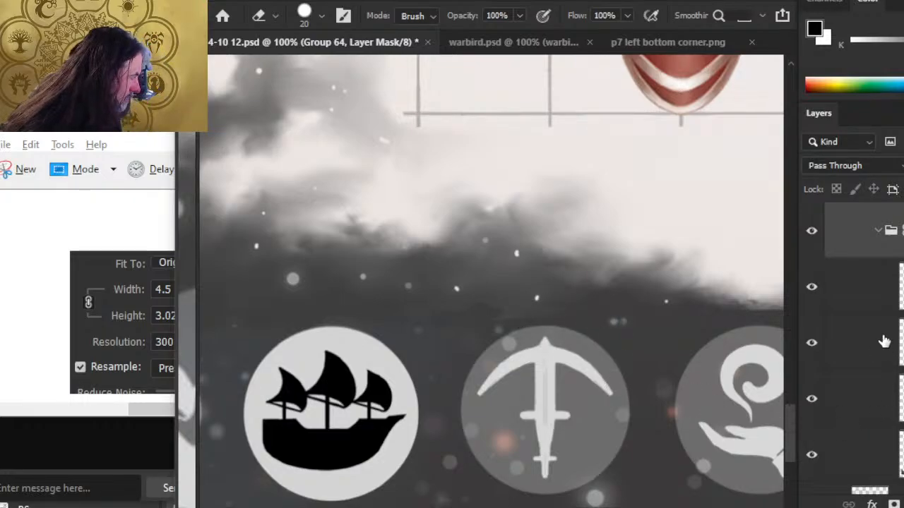
Step: Paint over the seam above the sword icon on Layer 1091 with sampled dark grey at 9 px, smudging toward the ship icon
click(840, 456)
key(b)
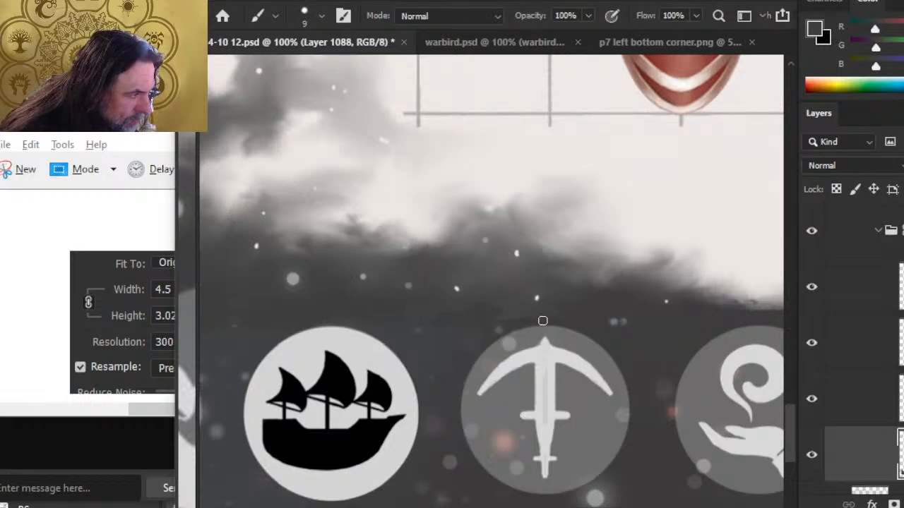
click(849, 301)
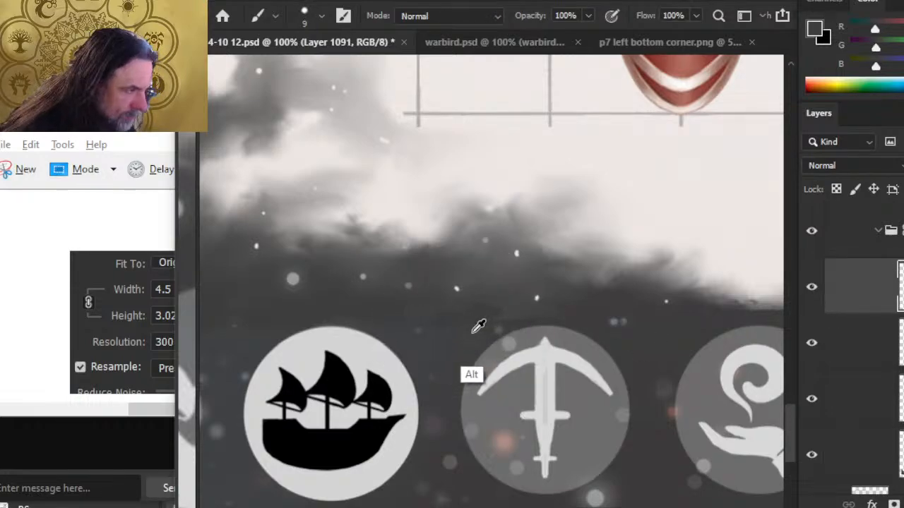
key(r)
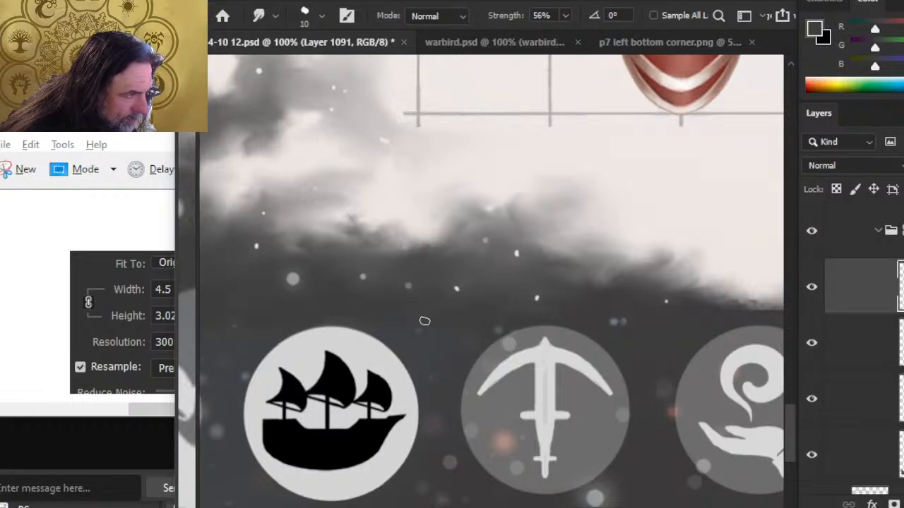
key(b)
alt+click(475, 309)
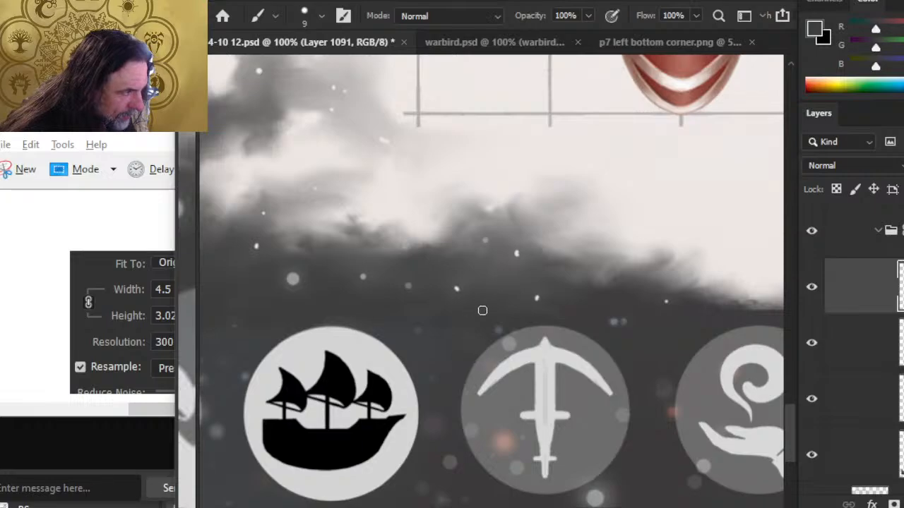
Step: Blend the cloud seam between the sword and ship icons on Layer 1091, alternating smudging with strokes of freshly sampled grey
key(r)
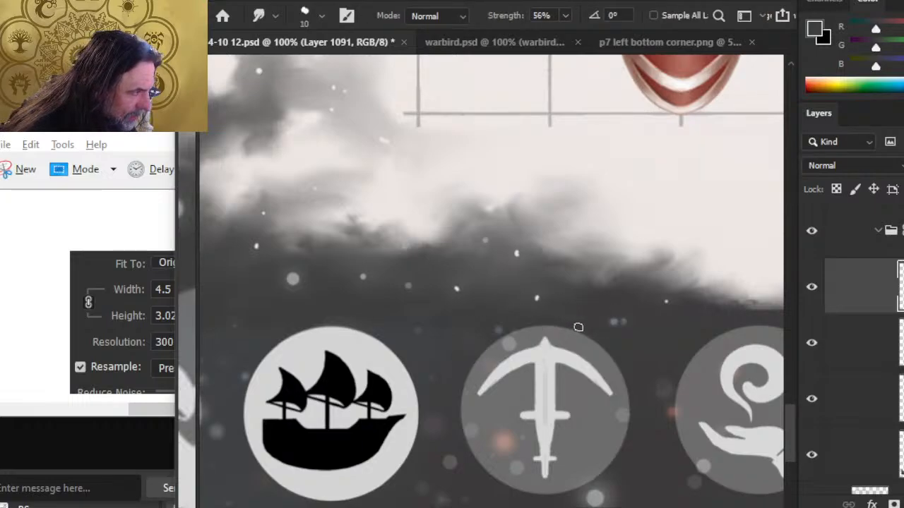
key(b)
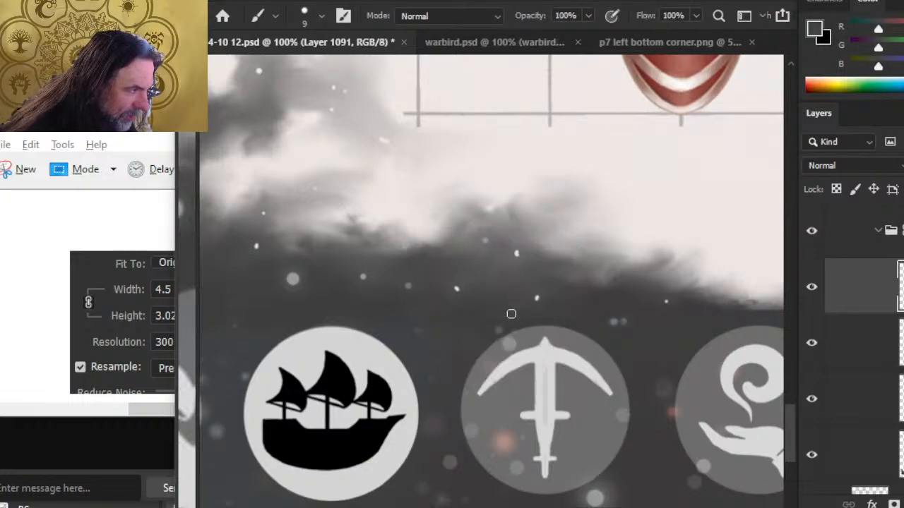
alt+click(492, 323)
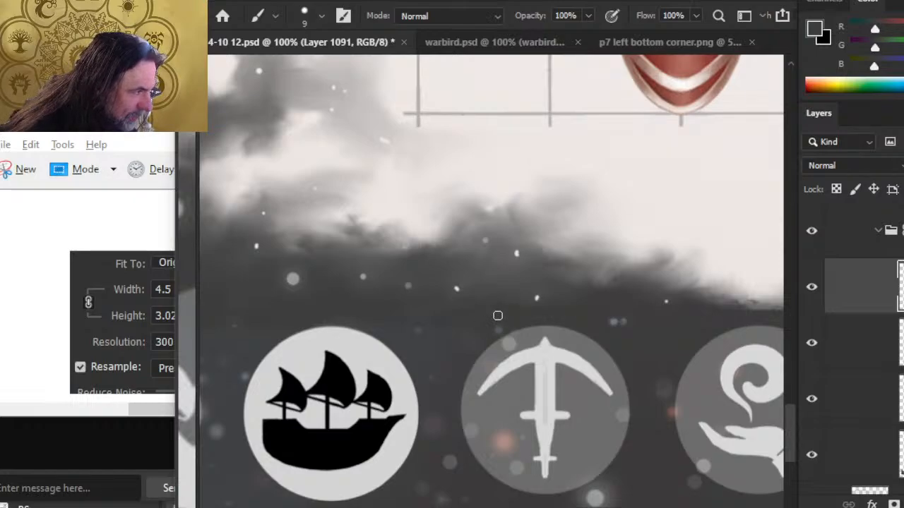
key(r)
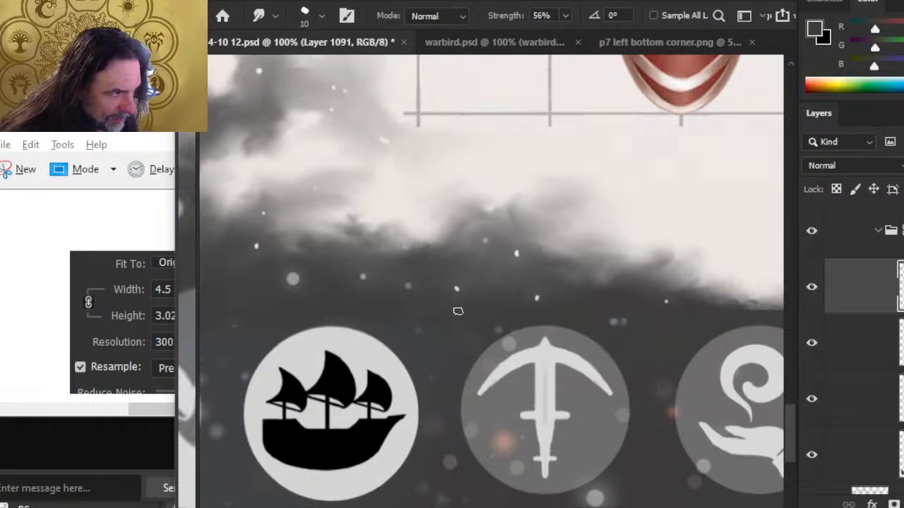
alt+click(392, 318)
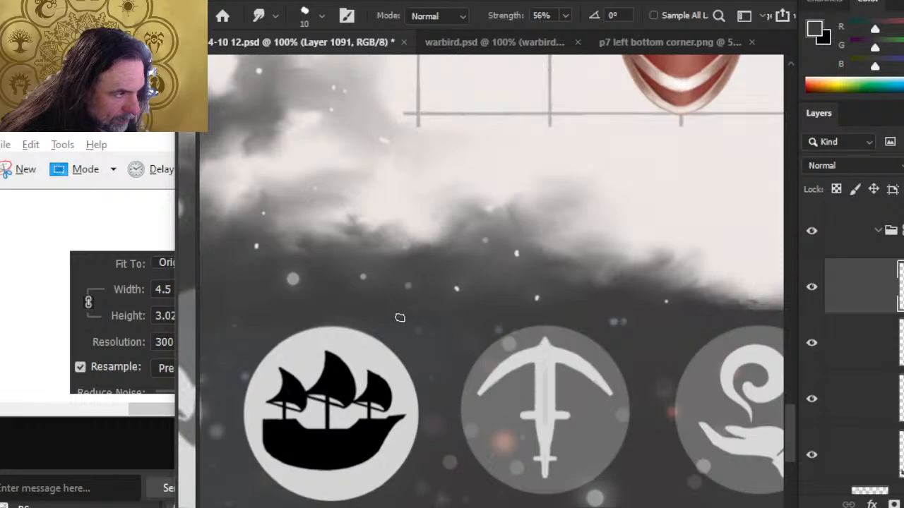
mouse_move(423, 316)
mouse_down()
mouse_move(456, 329)
mouse_move(676, 346)
mouse_move(420, 333)
mouse_up()
Step: Switch to the PDF in the browser and inspect the clouds and stars along the footer icons for comparison
key(z)
scroll(596, 357, down, 3)
key(alt+Tab)
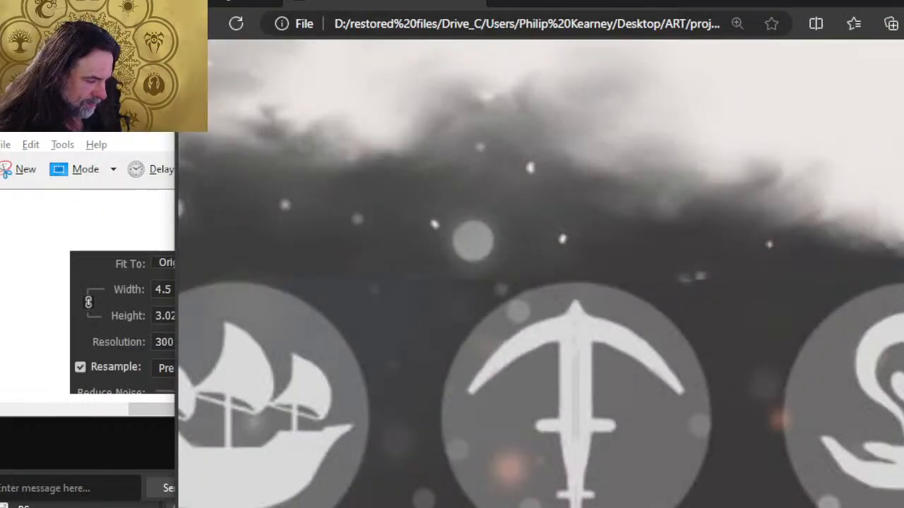
scroll(540, 275, right, 5)
scroll(540, 274, right, 1)
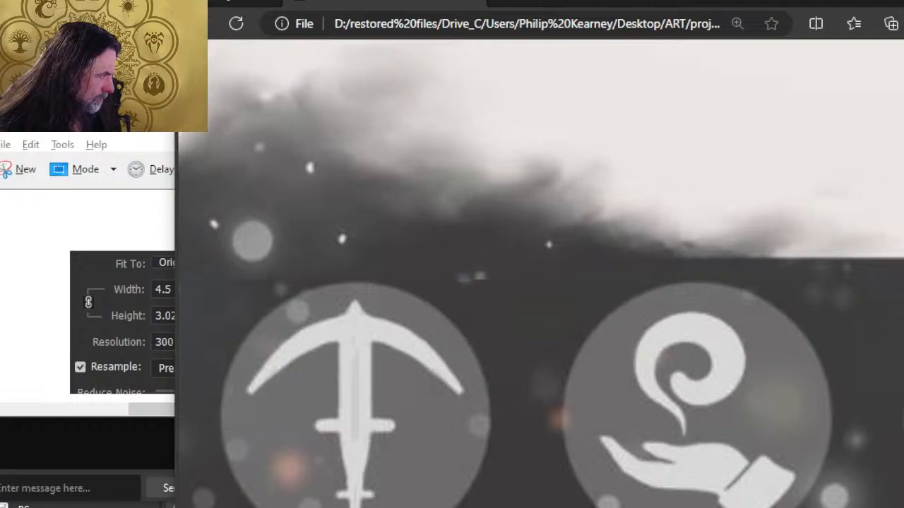
scroll(541, 274, left, 2)
scroll(541, 274, left, 15)
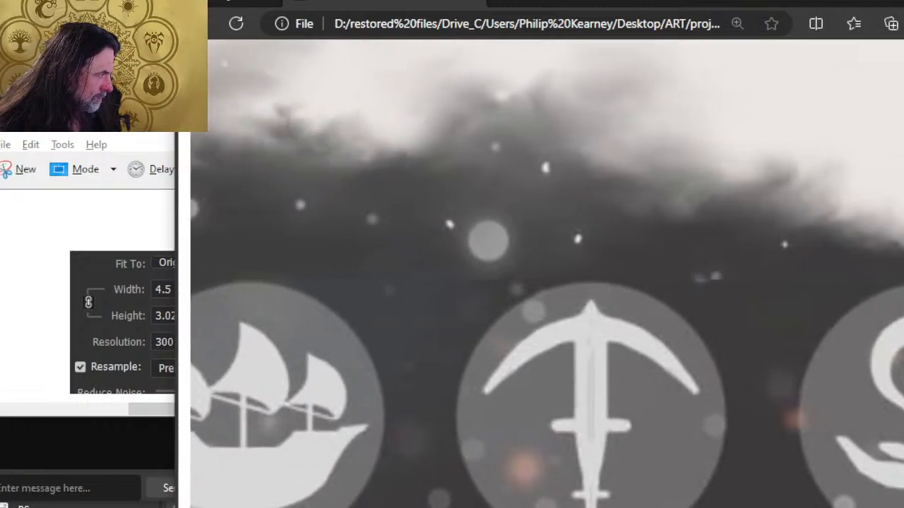
scroll(541, 274, left, 4)
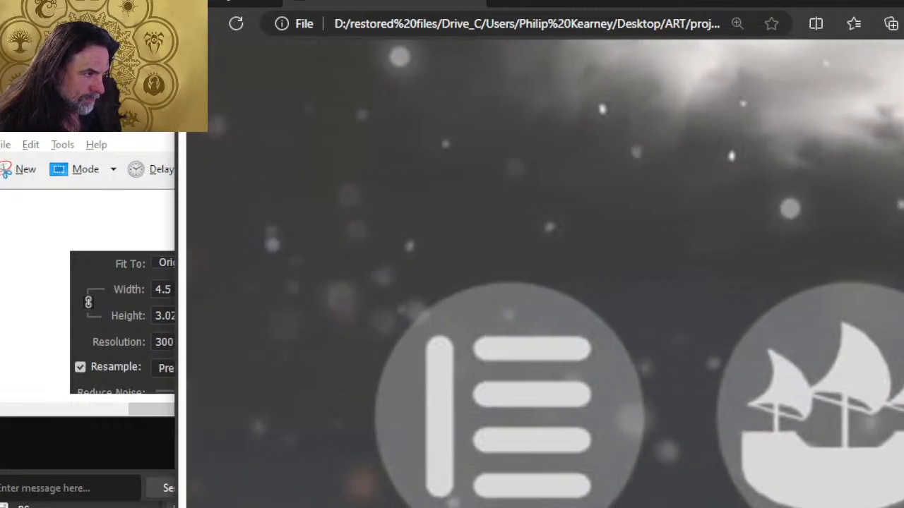
Step: Inspect the cloud edge and stars around the PDF's lower-left page corner, and switch to Photoshop to compare
scroll(329, 386, up, 15)
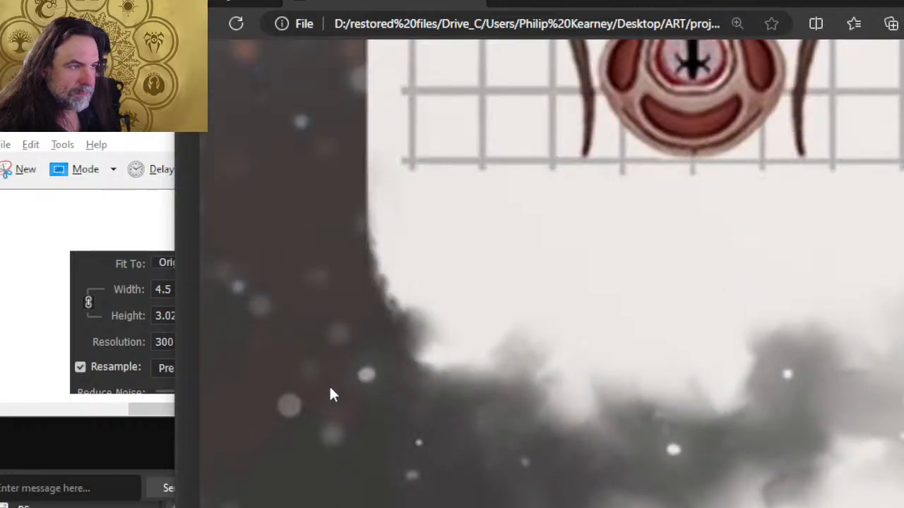
scroll(333, 395, down, 10)
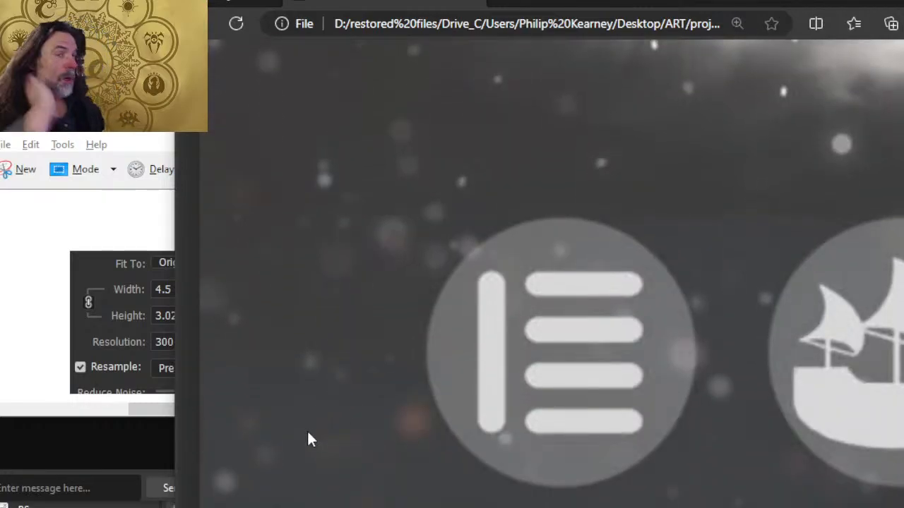
key(alt+Tab)
key(alt+Tab)
key(alt+Tab)
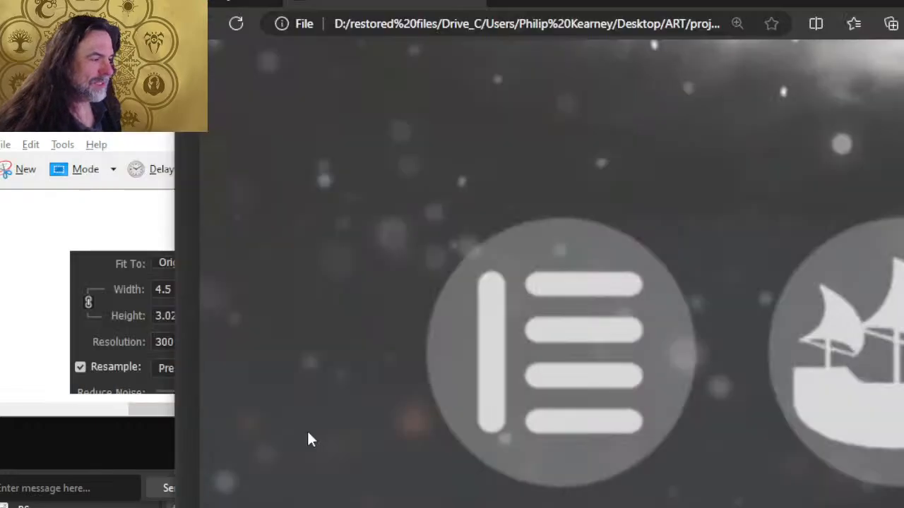
key(alt+Tab)
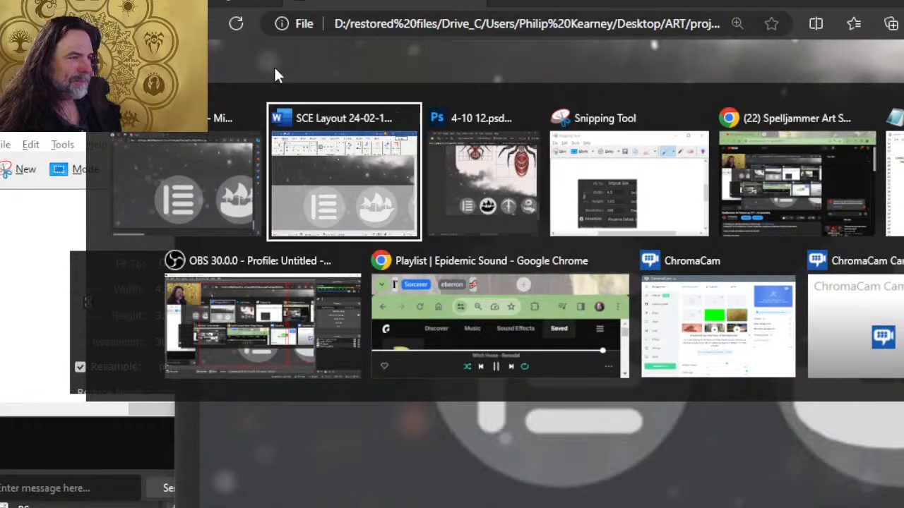
key(alt+Tab)
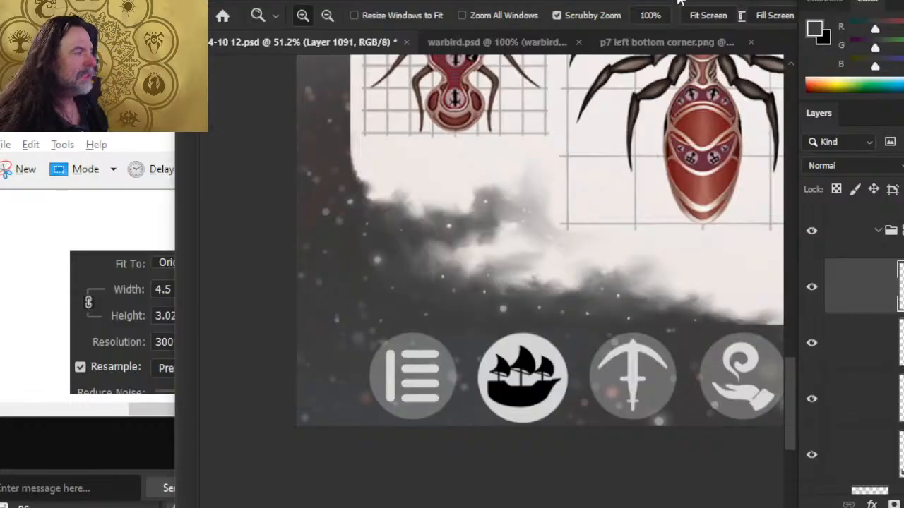
Step: Check the footer in 7.pdf once more and return to 4-10 12.psd in Photoshop
key(alt+Tab)
key(alt+Tab)
key(alt+Tab)
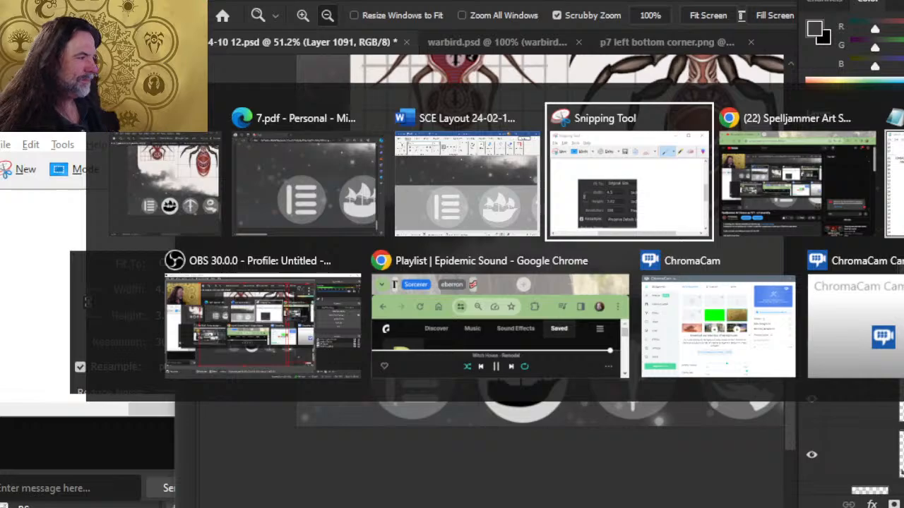
key(alt+shift+Tab)
key(alt+shift+Tab)
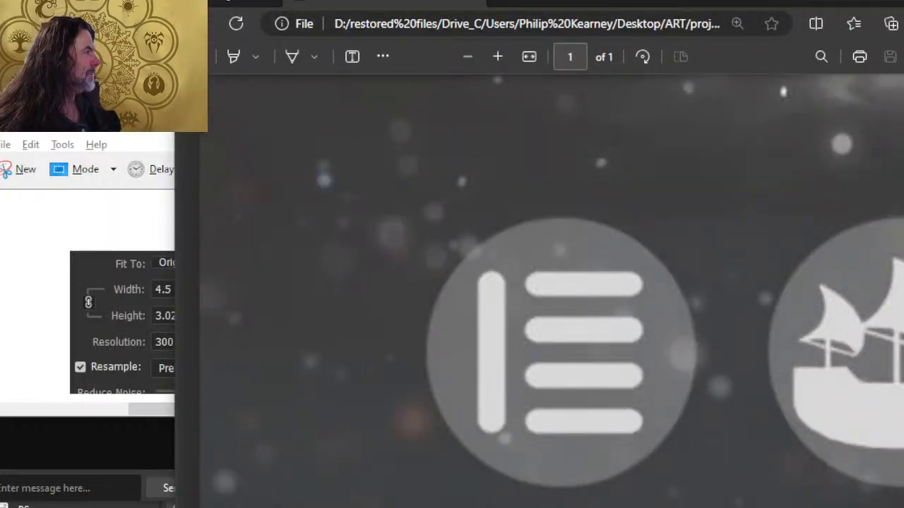
key(alt+Tab)
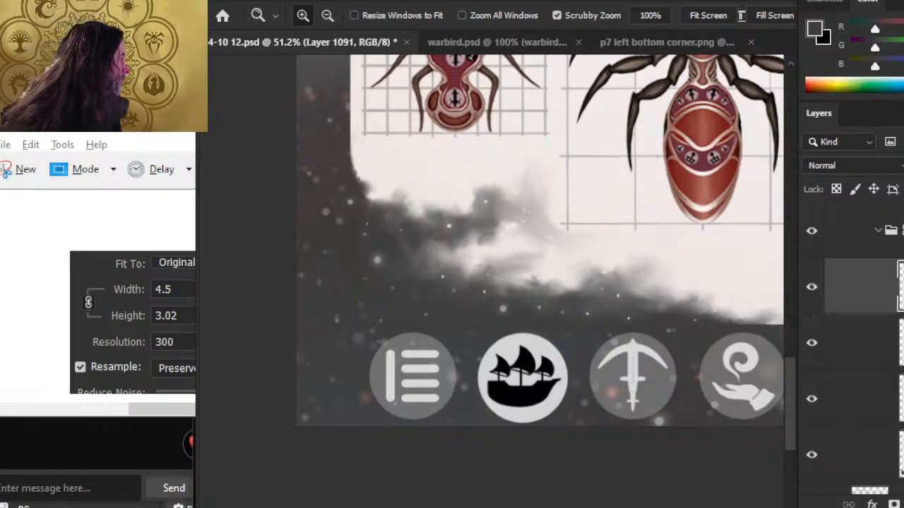
Step: Marquee-select the clouds above the footer icons from the page's left edge to the sword icon, checking the lower-left corner up close
key(m)
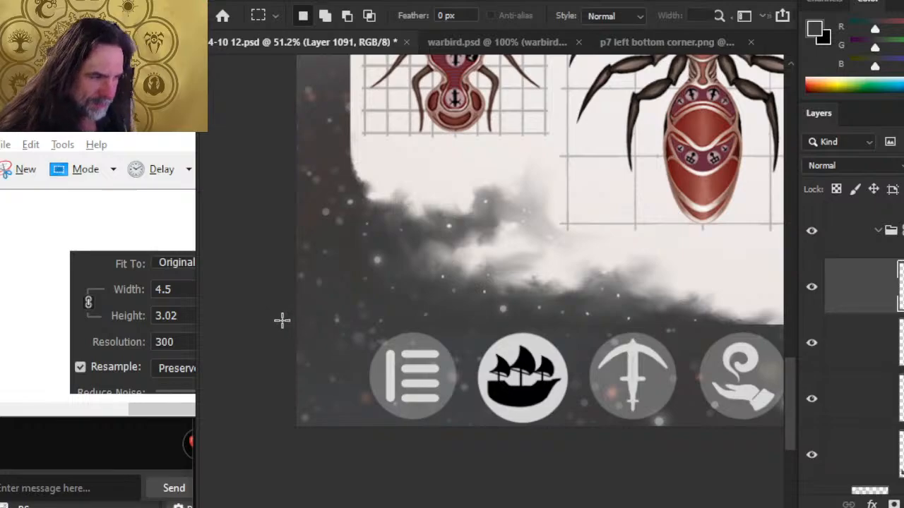
drag(285, 321, 648, 193)
mouse_move(575, 254)
mouse_down()
mouse_move(589, 256)
mouse_move(578, 267)
mouse_up()
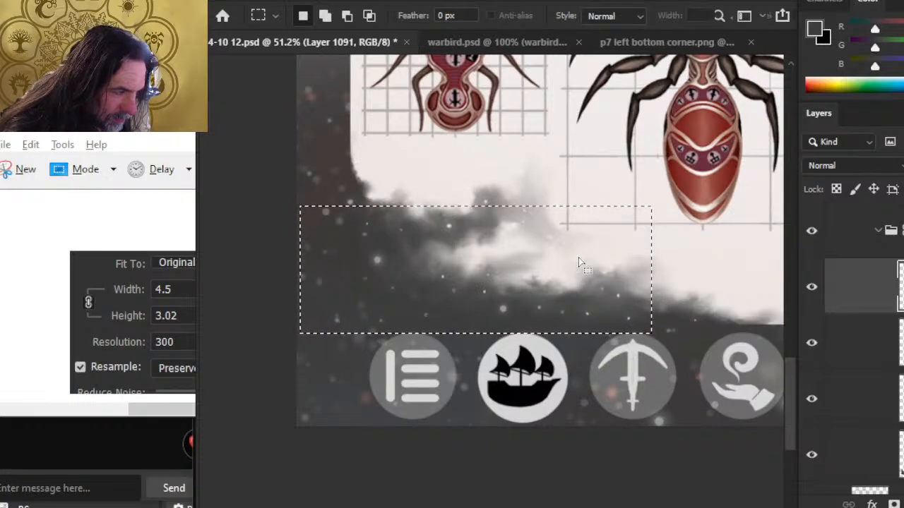
key(z)
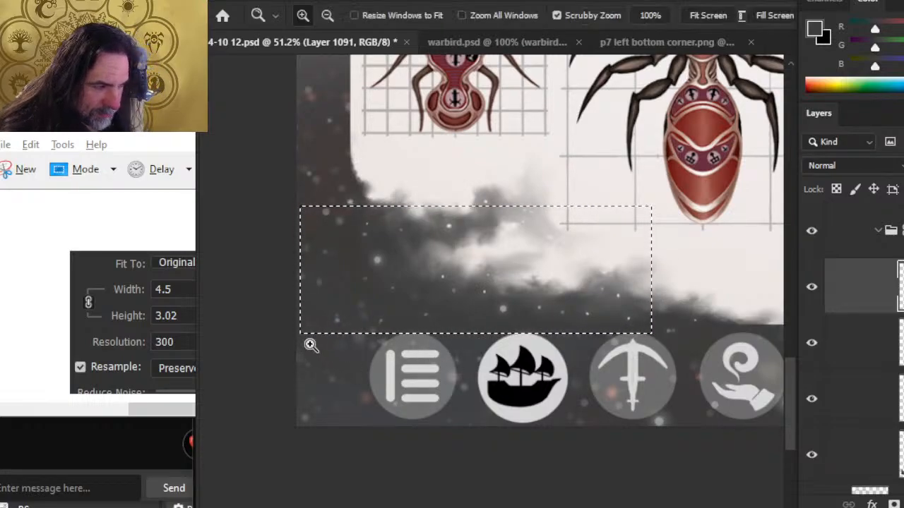
drag(312, 346, 412, 377)
key(l)
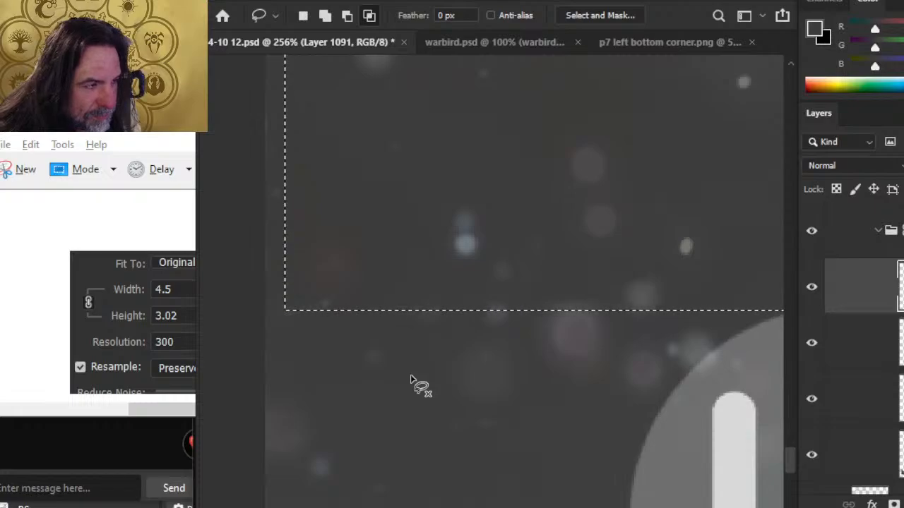
drag(537, 334, 395, 303)
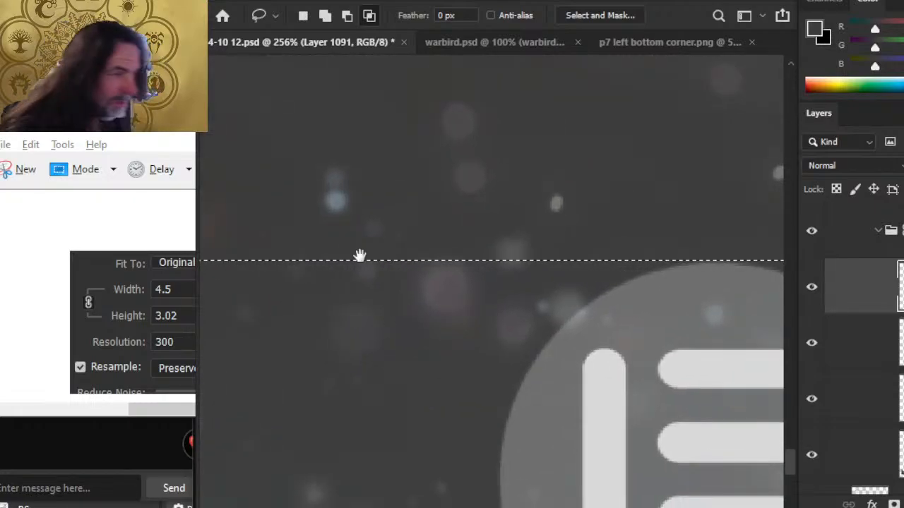
drag(359, 256, 605, 360)
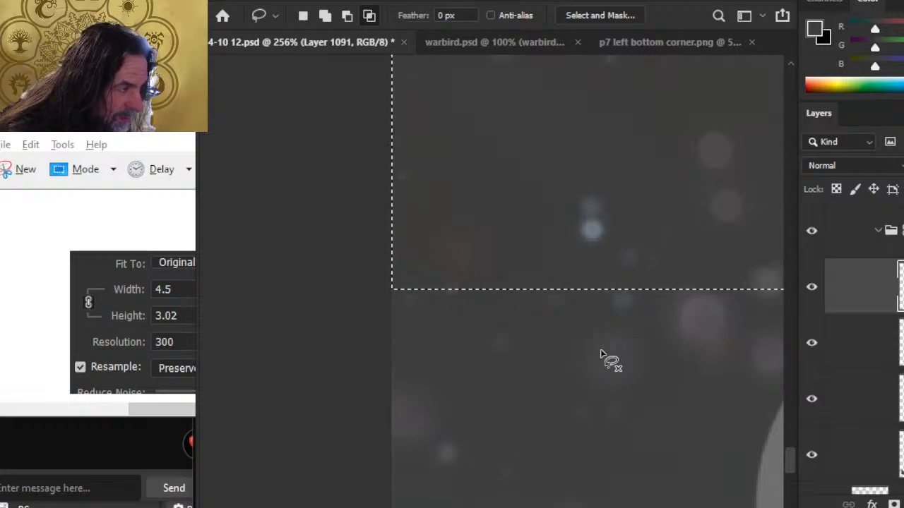
key(z)
drag(488, 395, 424, 327)
drag(551, 291, 288, 233)
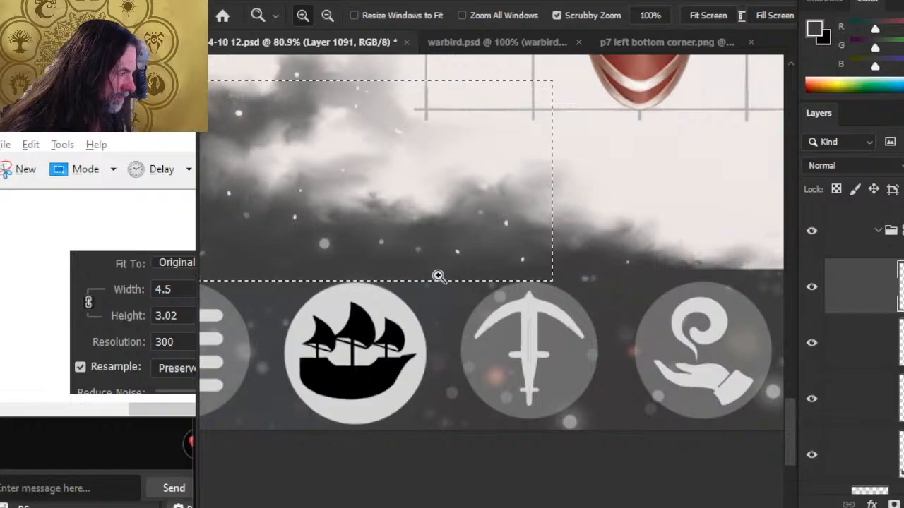
Step: Try to reposition the rectangular cloud selection with the Lasso tool in intersect mode, undoing the changed selection
key(l)
right_click(456, 210)
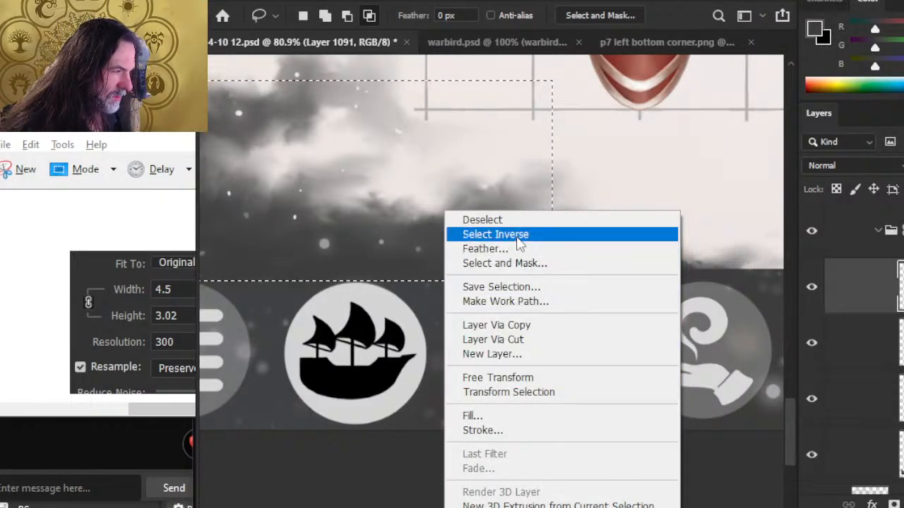
click(411, 332)
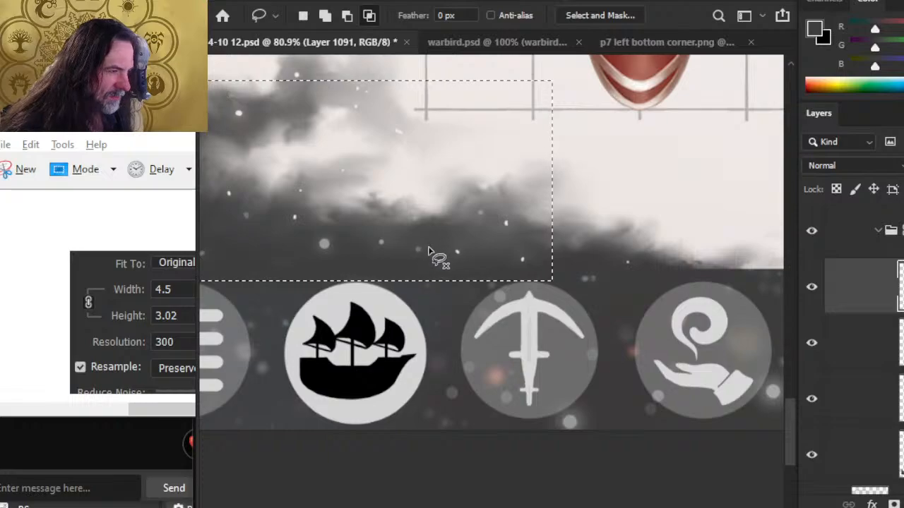
click(430, 274)
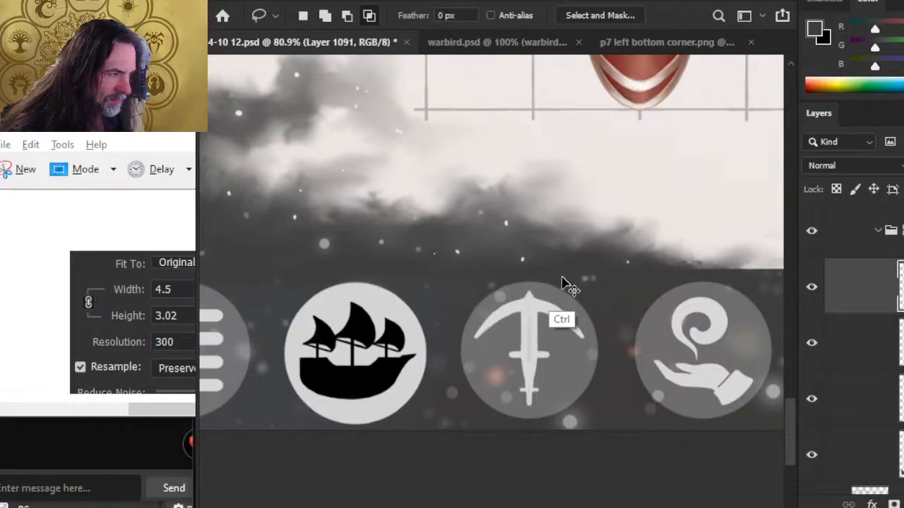
key(ctrl+z)
drag(461, 227, 462, 241)
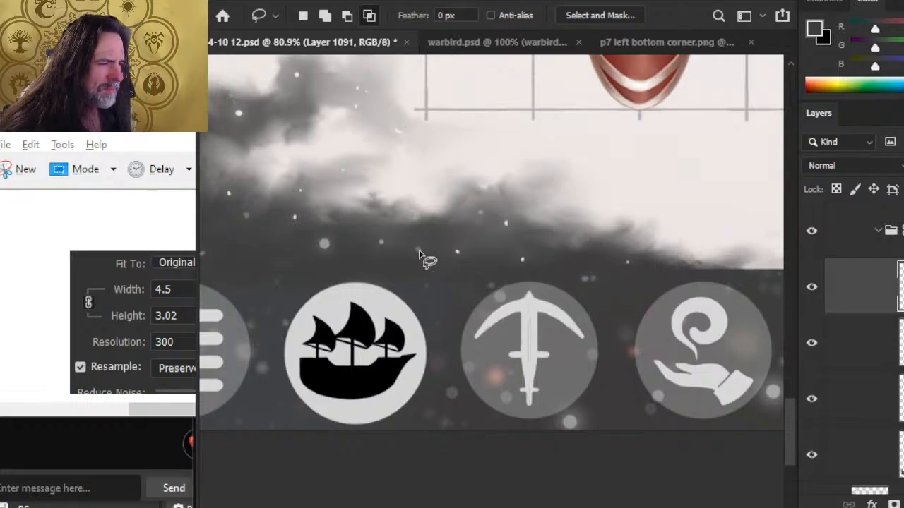
key(ctrl+z)
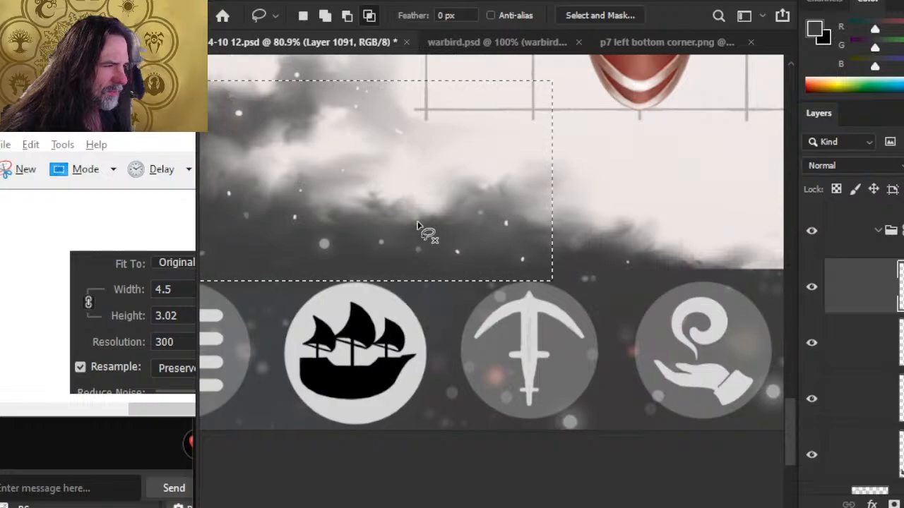
key(v)
key(l)
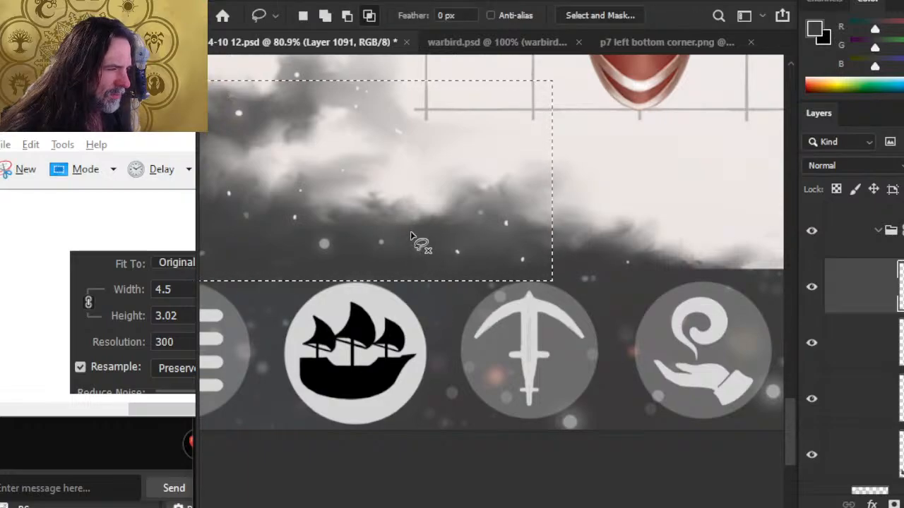
key(a)
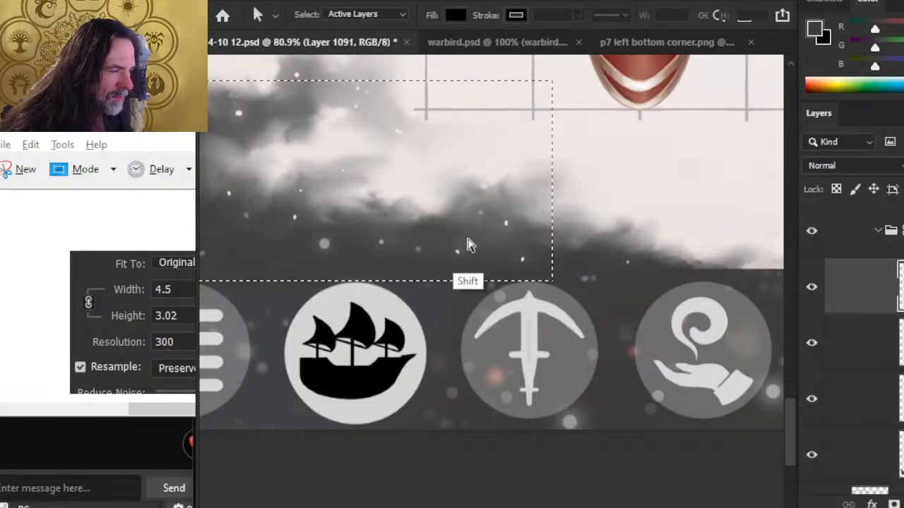
key(l)
drag(471, 243, 473, 235)
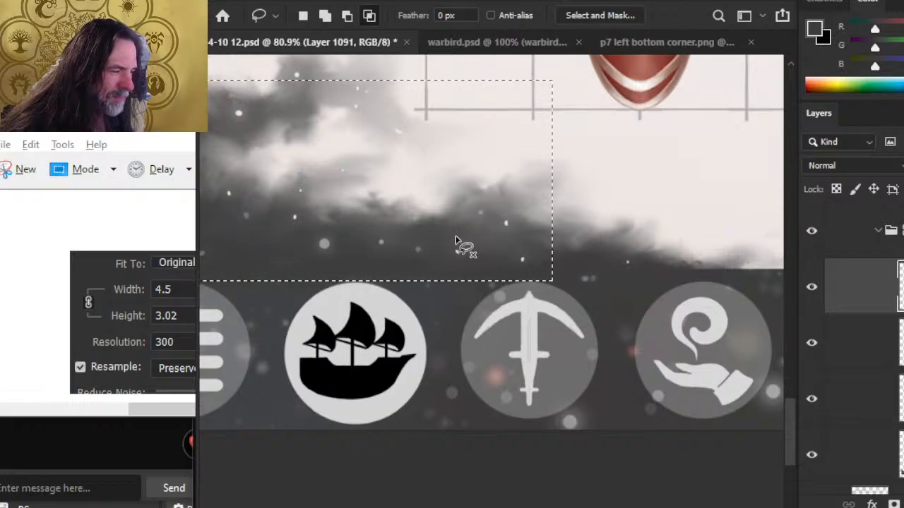
key(alt)
key(ctrl)
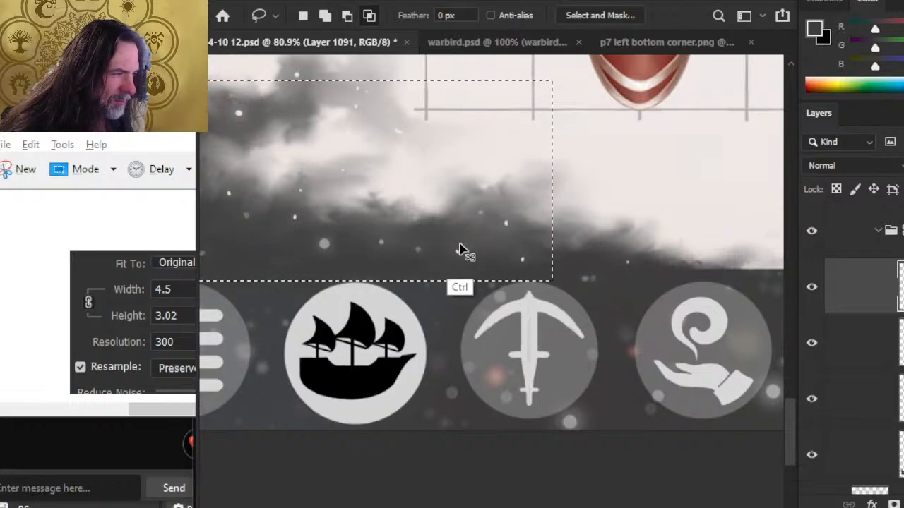
mouse_move(460, 249)
mouse_down()
mouse_move(468, 232)
mouse_move(487, 228)
mouse_up()
key(ctrl+z)
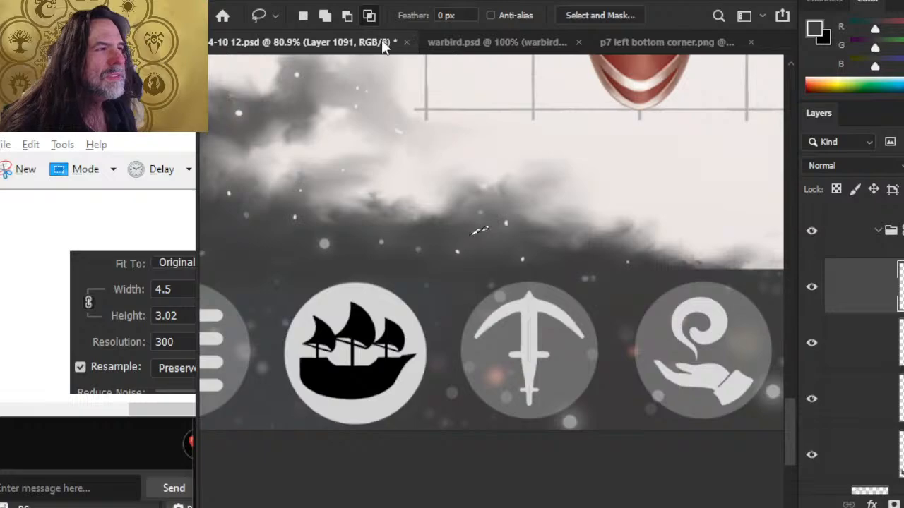
Step: Restore the rectangular cloud selection and shift it slightly right using the Lasso tool in new-selection mode
click(304, 17)
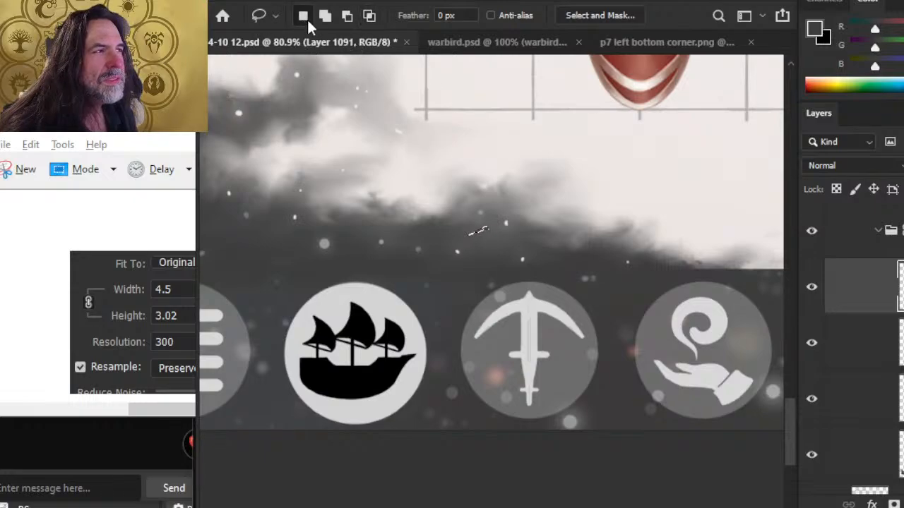
key(ctrl+z)
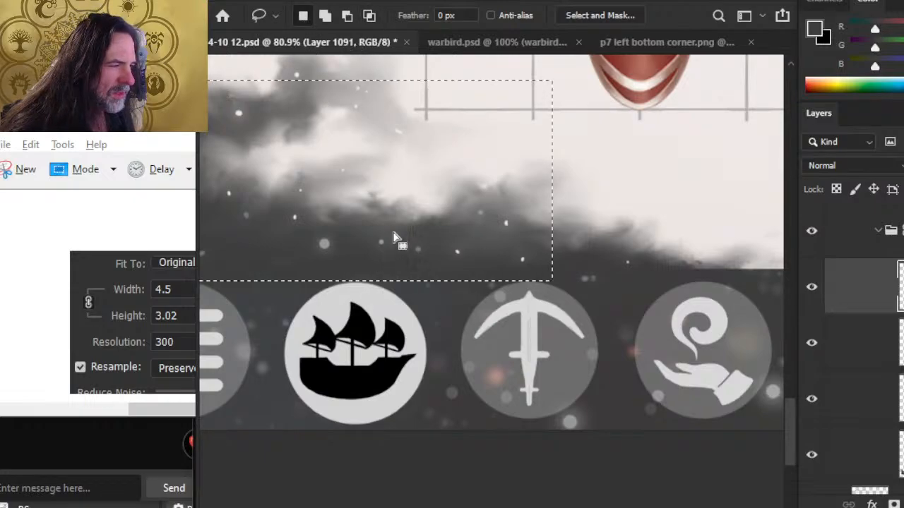
mouse_move(386, 218)
mouse_down()
mouse_move(397, 204)
mouse_move(395, 217)
mouse_up()
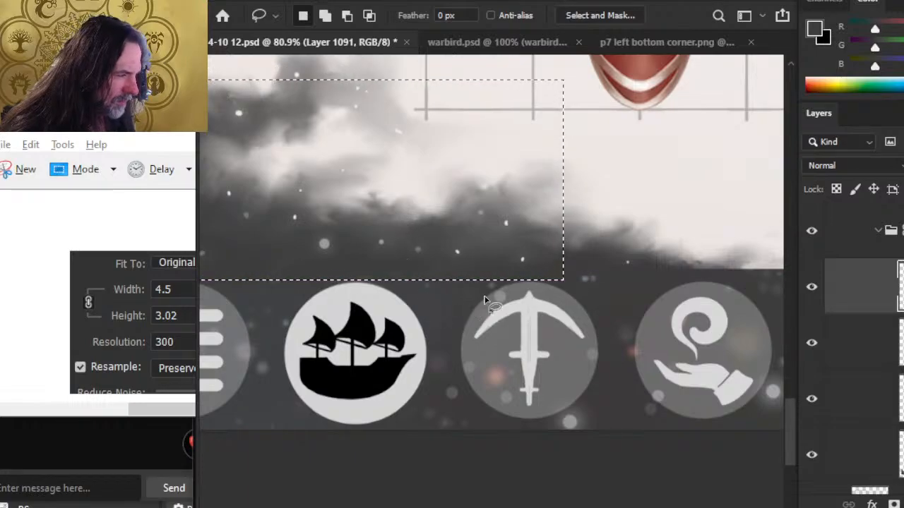
Step: Move the selection outline left until its edge lines up with the left edge of the page
key(z)
drag(534, 295, 497, 351)
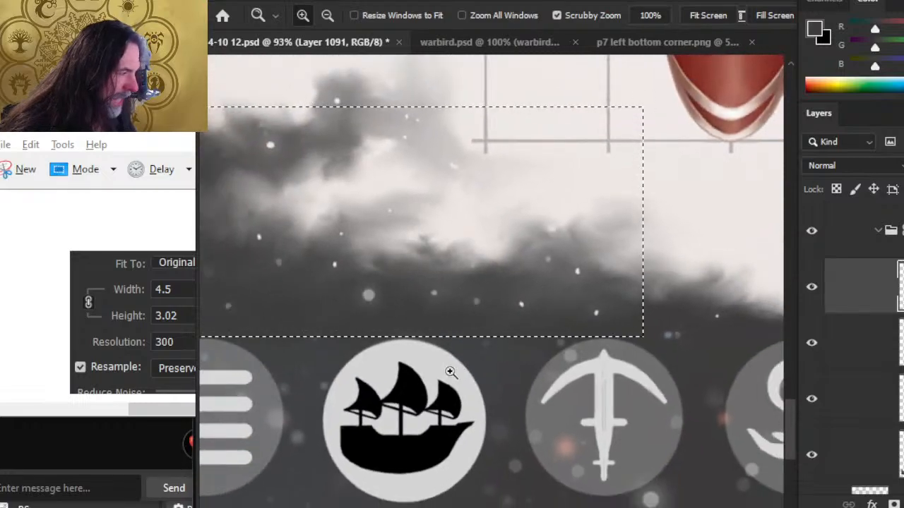
drag(442, 349, 685, 311)
drag(297, 380, 372, 380)
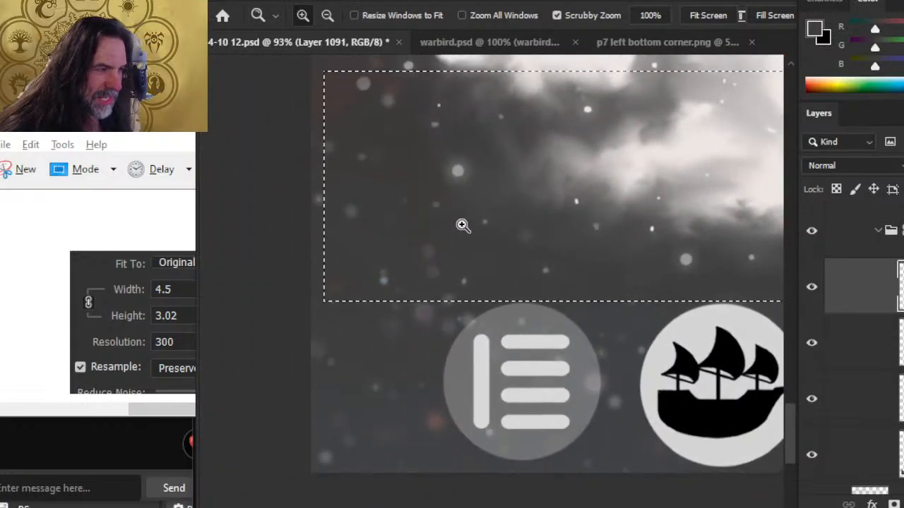
drag(457, 216, 462, 224)
key(l)
drag(367, 218, 357, 218)
key(z)
drag(280, 248, 355, 252)
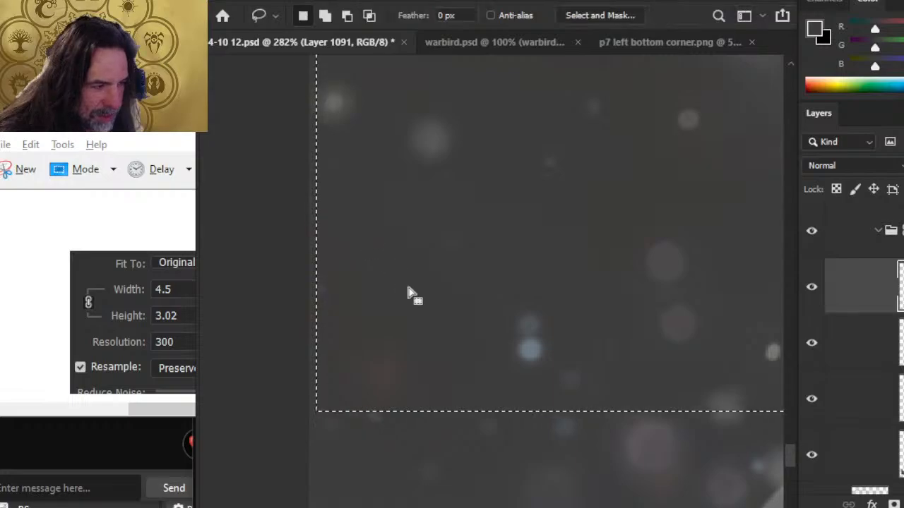
drag(412, 295, 403, 292)
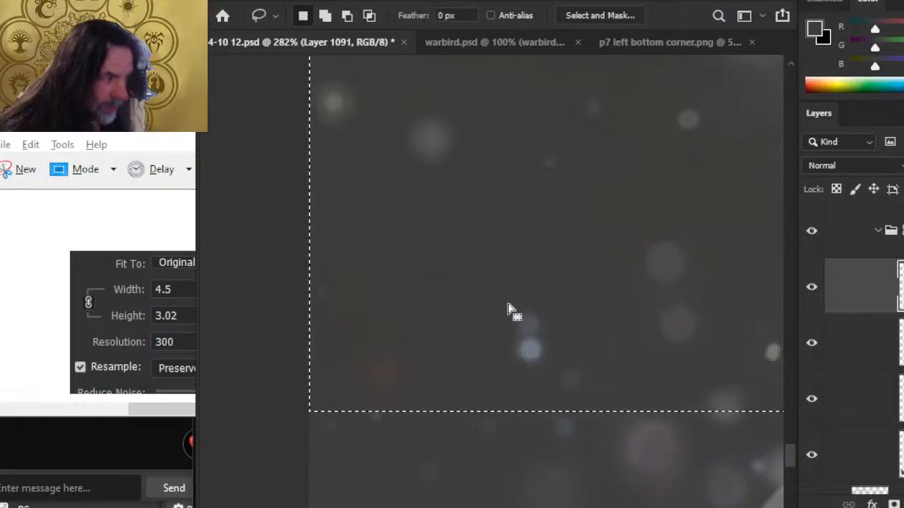
Step: Widen the selection outline toward the right to 157.18% so it extends past the end of the clouds to the scroll icon
key(z)
drag(580, 300, 469, 278)
drag(612, 269, 257, 217)
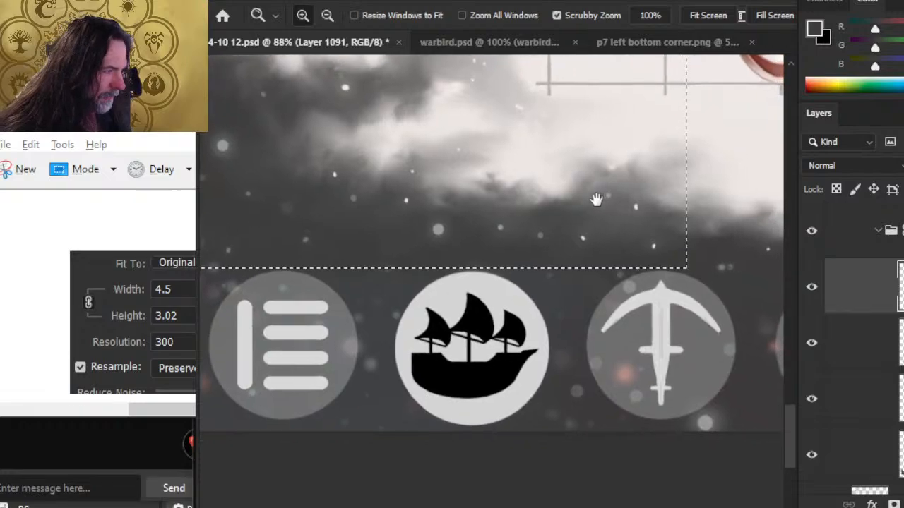
drag(596, 200, 384, 191)
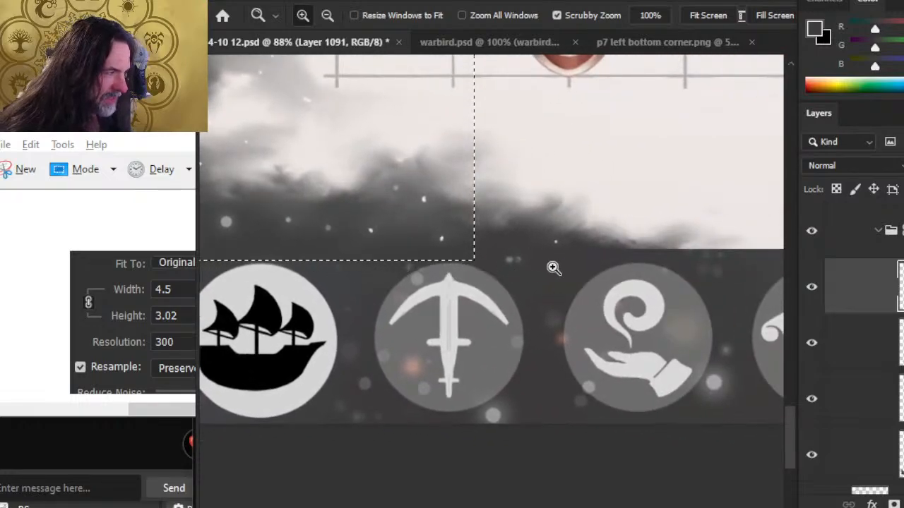
drag(643, 212, 516, 182)
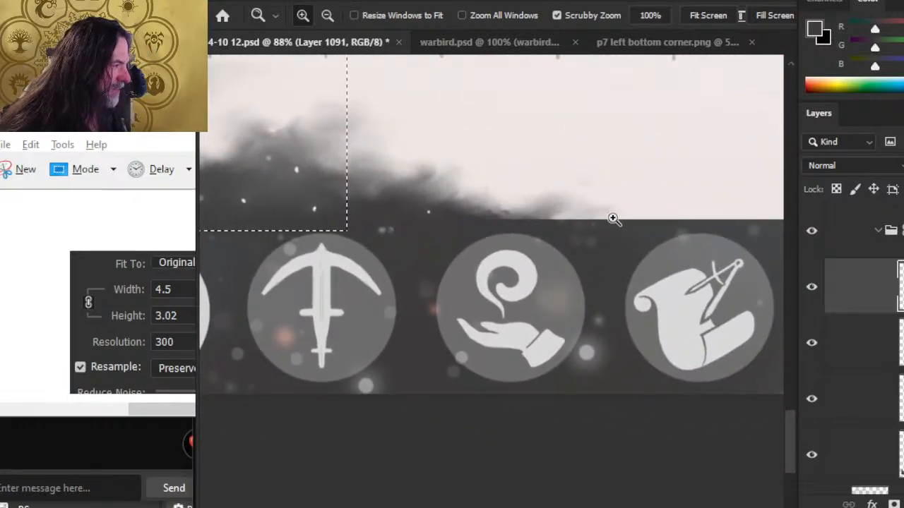
key(l)
right_click(354, 127)
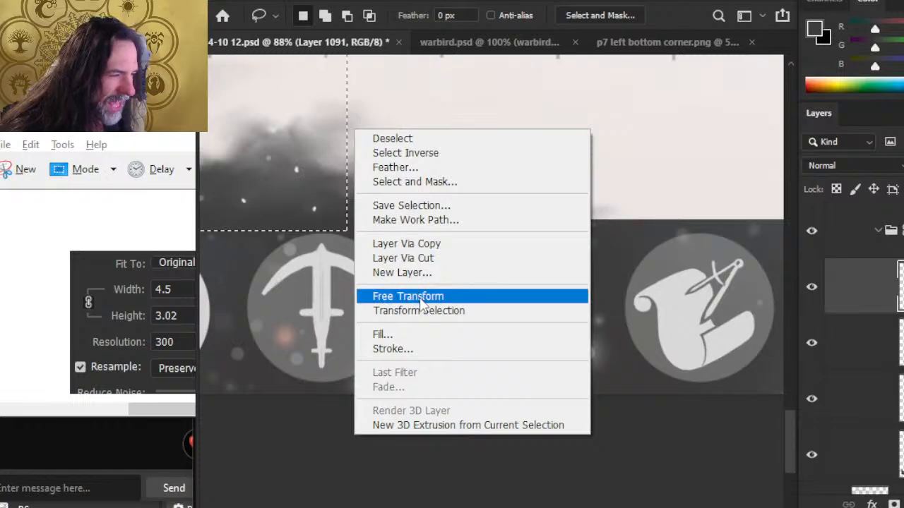
click(418, 311)
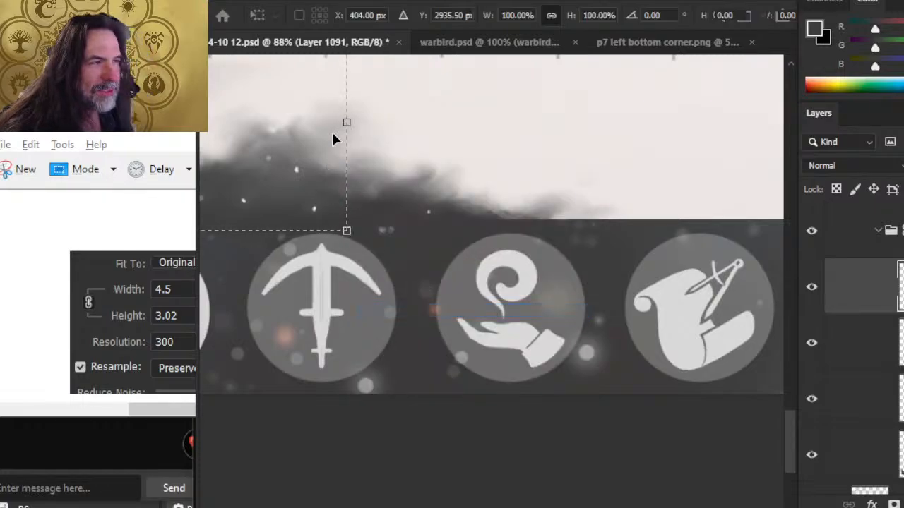
drag(346, 122, 691, 149)
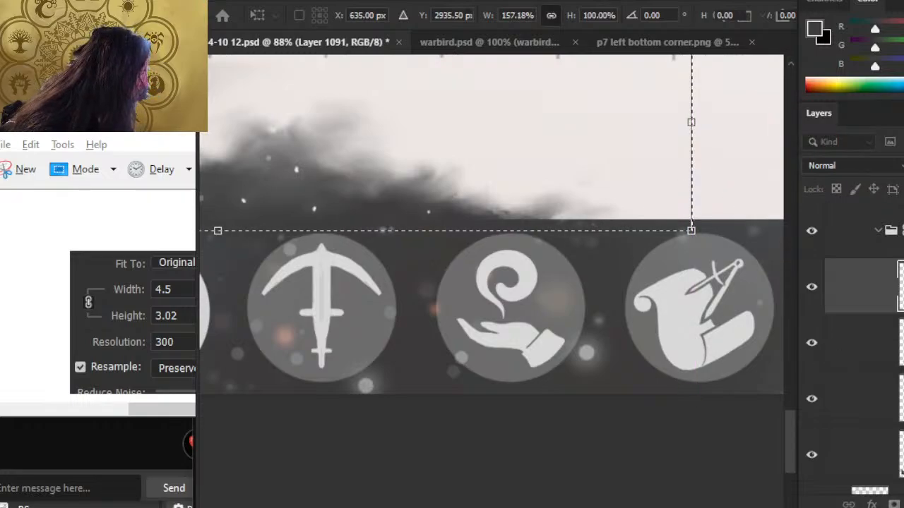
key(Return)
Step: Select the Layer 1089 copy layer and make the page's body-text layer visible
click(861, 343)
scroll(861, 343, down, 5)
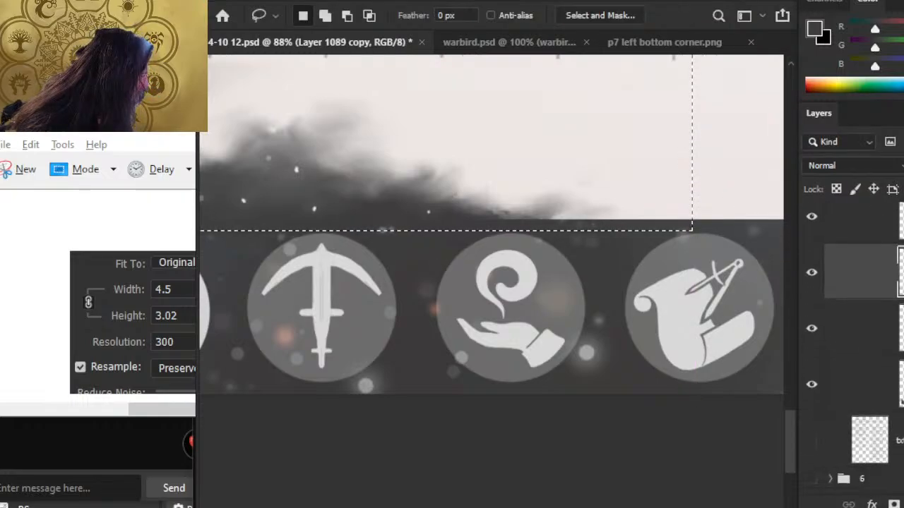
click(812, 396)
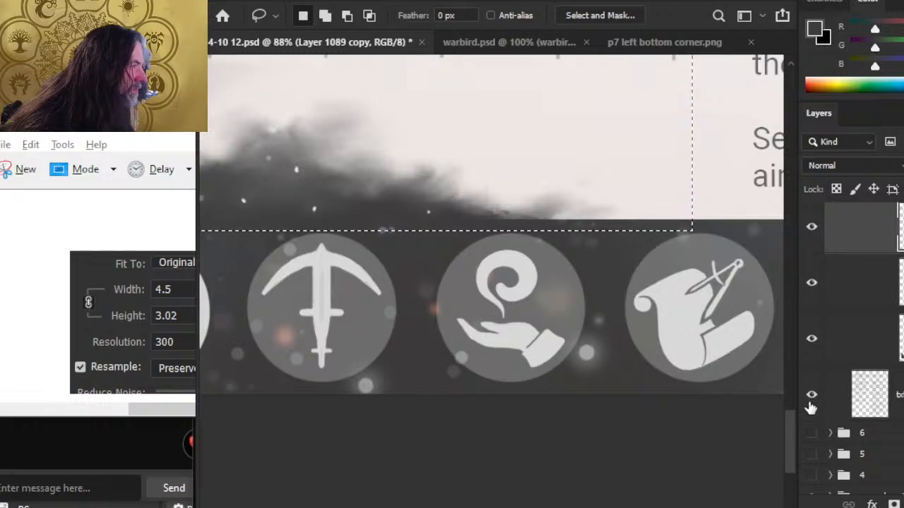
Step: Stretch the selection outline to 303.41% height and 102.83% width so its upper edge lies between the body text and spider grids
key(z)
drag(605, 310, 463, 220)
drag(342, 154, 445, 239)
key(l)
right_click(441, 222)
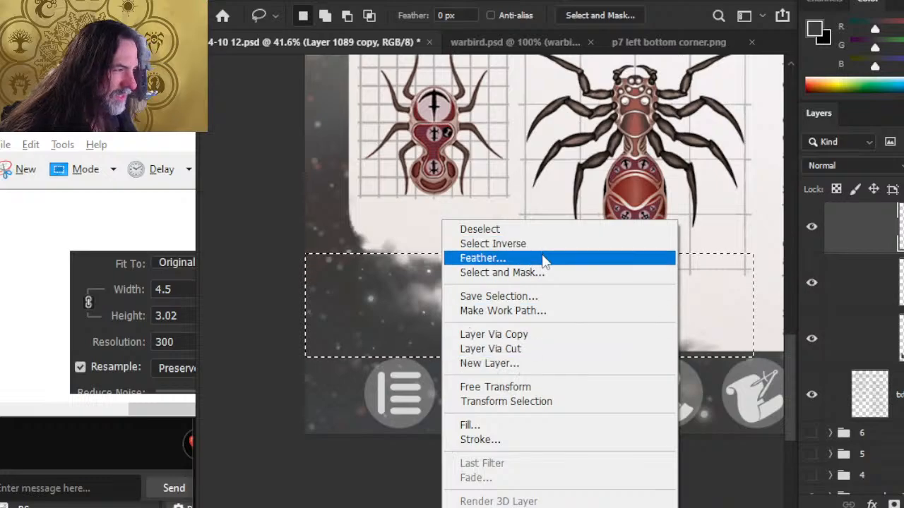
click(456, 401)
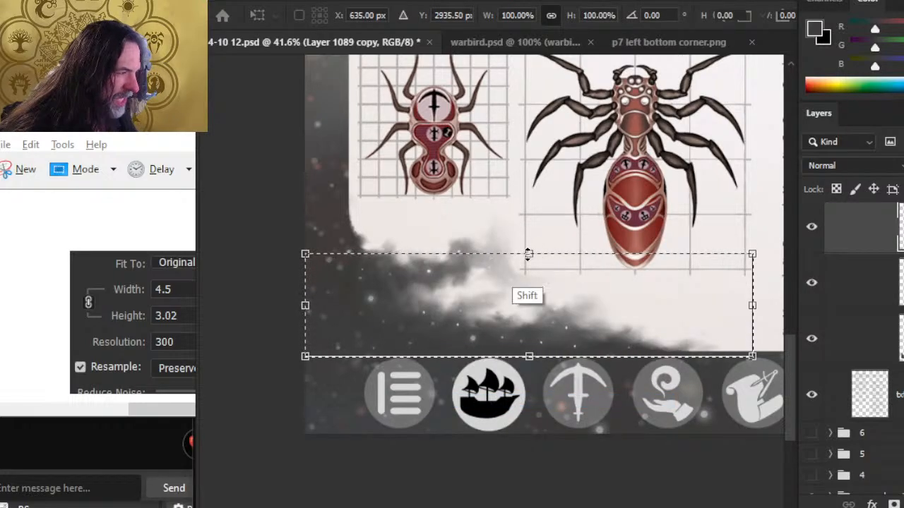
drag(529, 253, 538, 92)
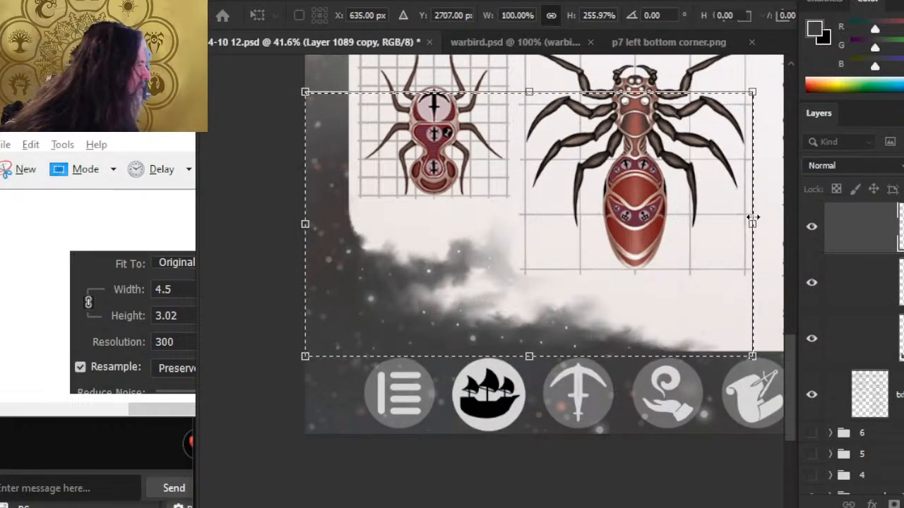
drag(752, 224, 763, 224)
scroll(597, 289, up, 3)
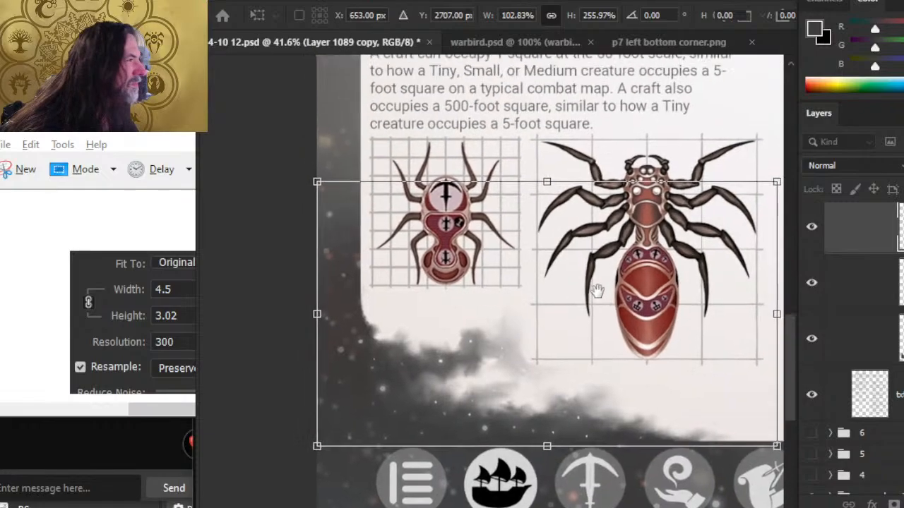
drag(552, 201, 551, 151)
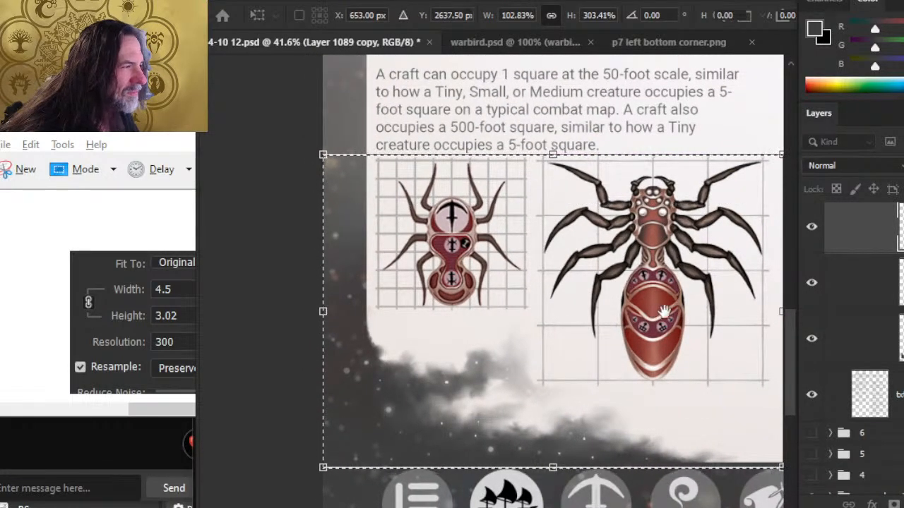
Step: Widen the selection outline to 104.72% so it clears the large spider's grid, and apply the transformation
drag(664, 314, 532, 294)
drag(649, 292, 658, 292)
drag(569, 367, 543, 365)
key(ctrl+z)
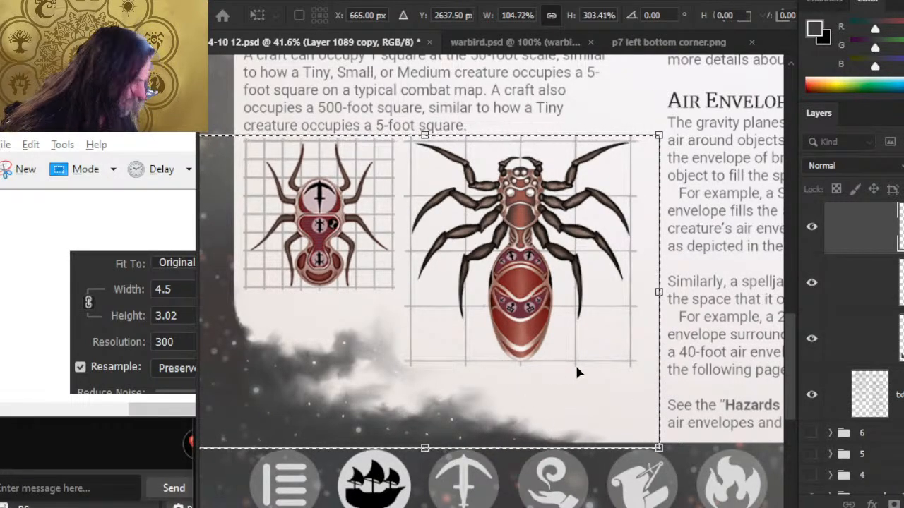
key(Return)
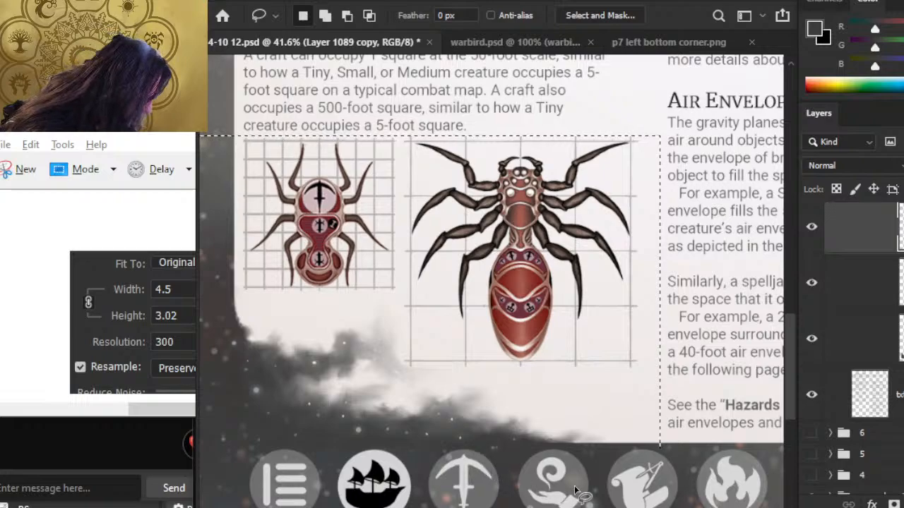
Step: Examine the selection's edges up close along the footer icons, the page's left side and the gap above both spider grids
key(z)
drag(516, 487, 556, 393)
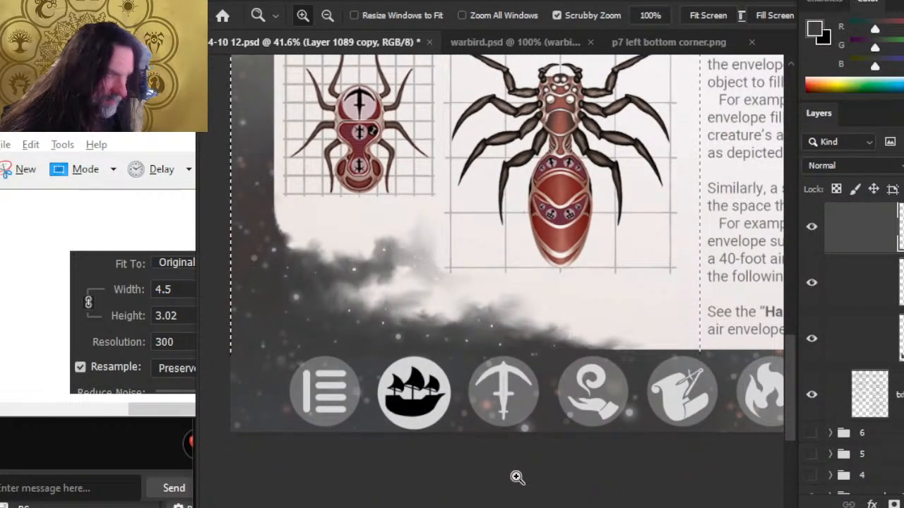
drag(368, 371, 422, 384)
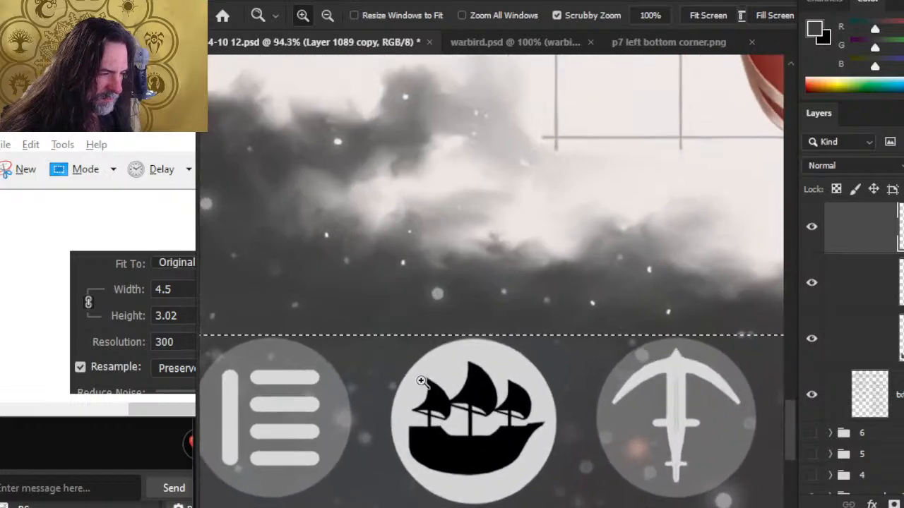
key(l)
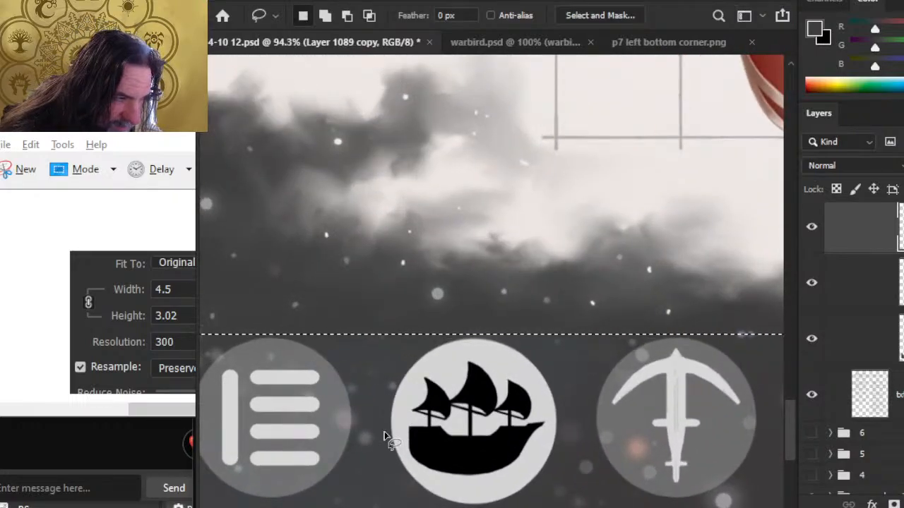
key(z)
drag(509, 293, 395, 279)
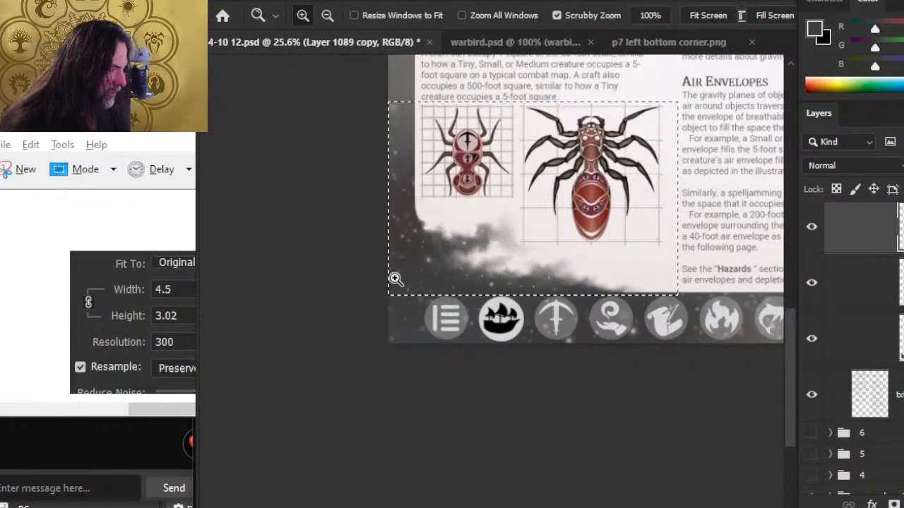
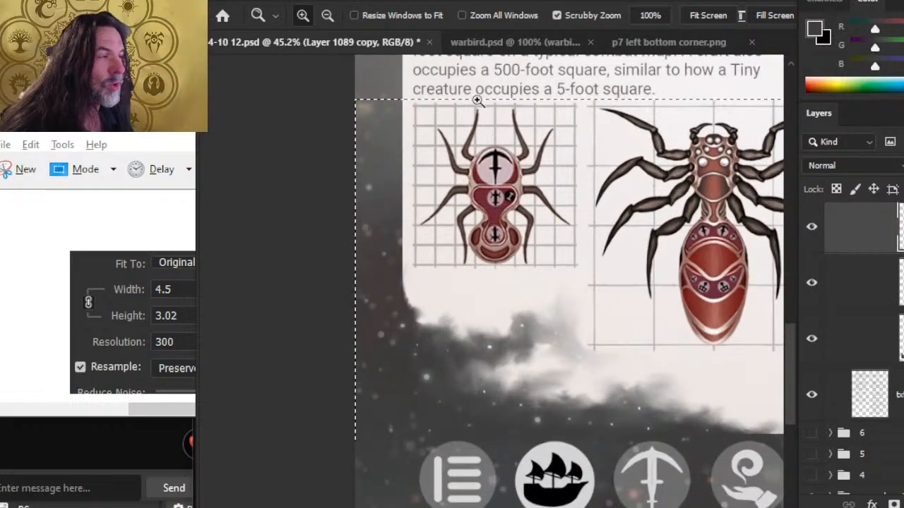
drag(479, 101, 550, 155)
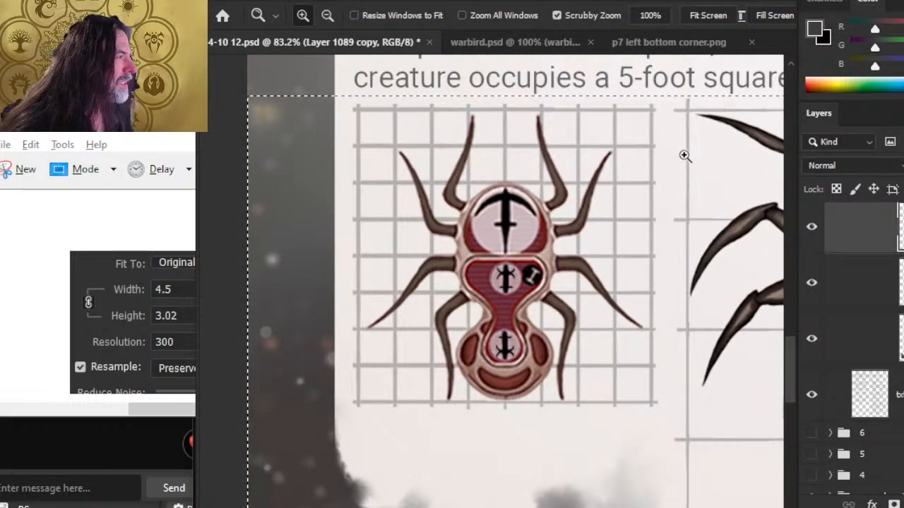
key(l)
drag(614, 211, 491, 314)
key(z)
drag(564, 205, 627, 244)
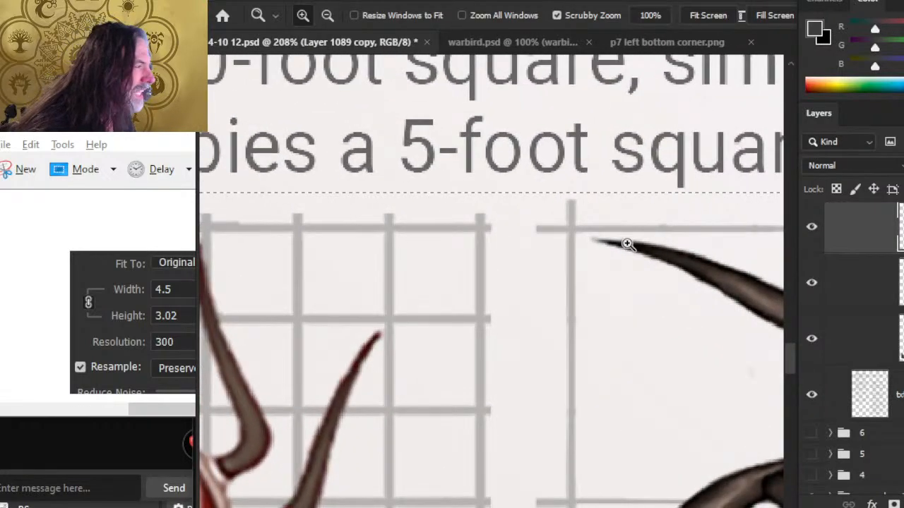
drag(560, 283, 400, 296)
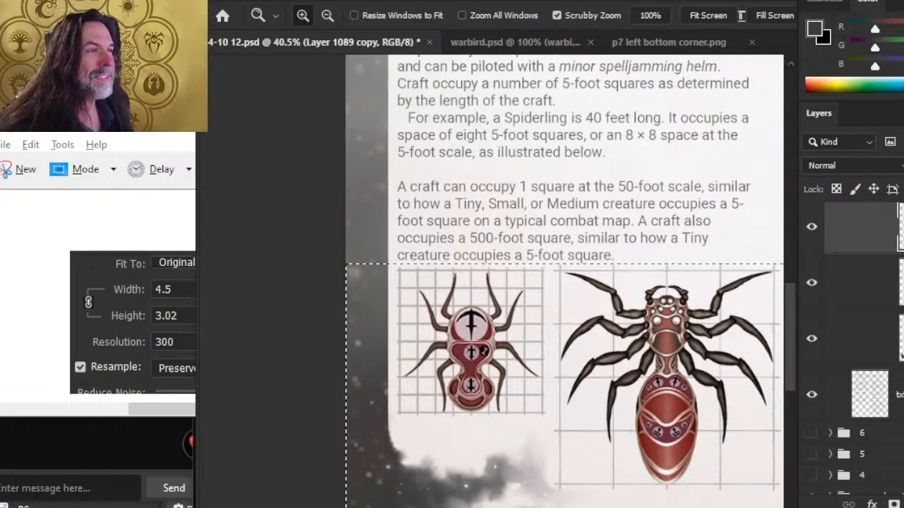
Step: Copy the selected page area with all visible layers and create a document from the Clipboard preset, 1330 × 889 px at 300 ppi
click(240, 2)
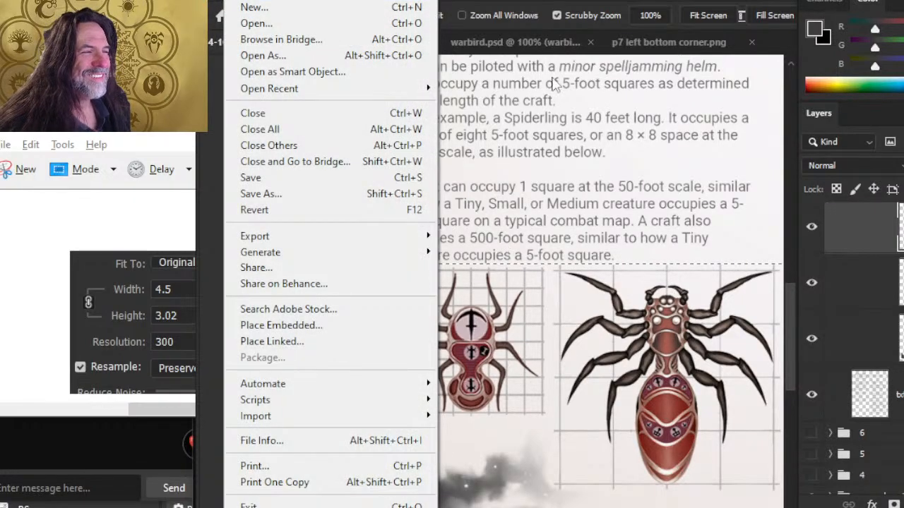
click(675, 2)
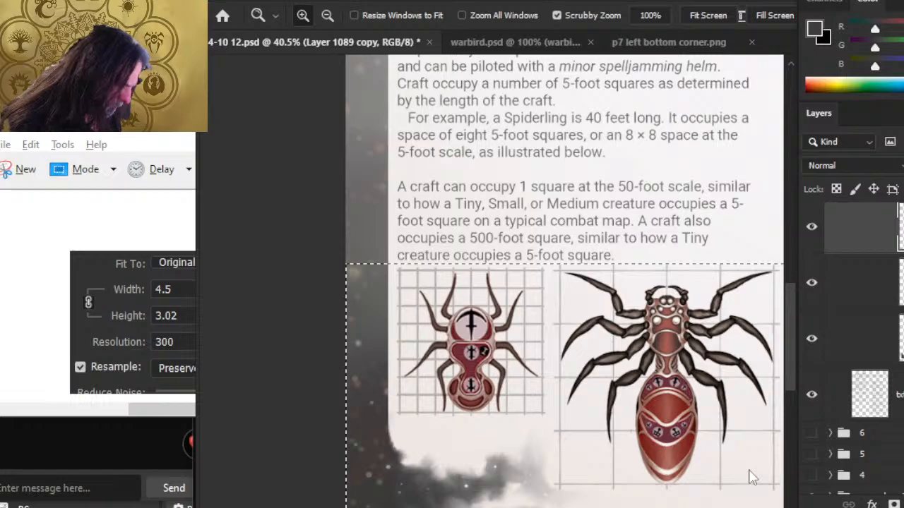
key(ctrl+shift+x)
key(Escape)
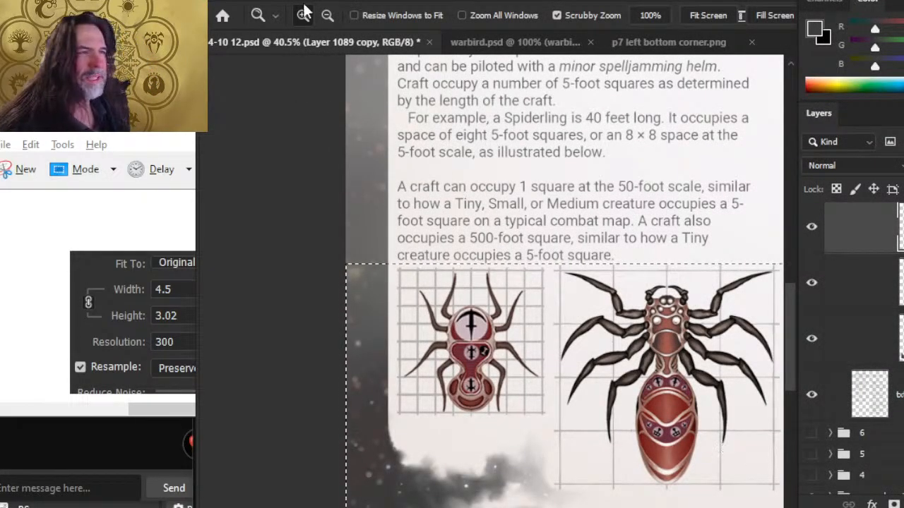
click(237, 2)
click(256, 8)
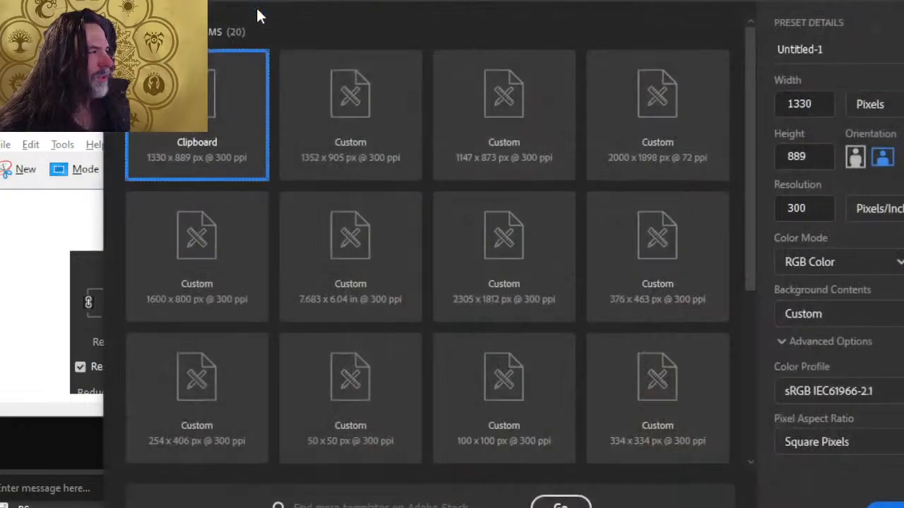
key(Return)
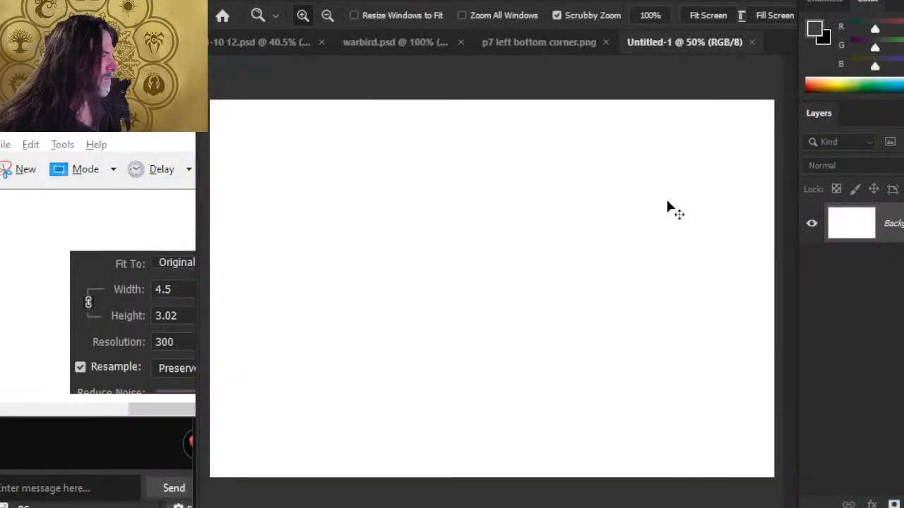
Step: Paste the copied spider artwork into the blank document and move it up until it reaches the canvas's upper edge
key(ctrl+v)
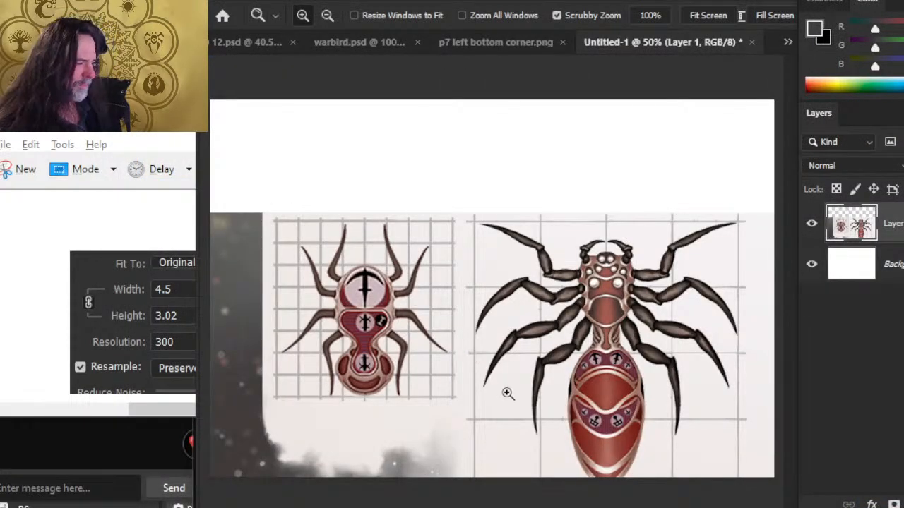
drag(507, 393, 480, 359)
key(v)
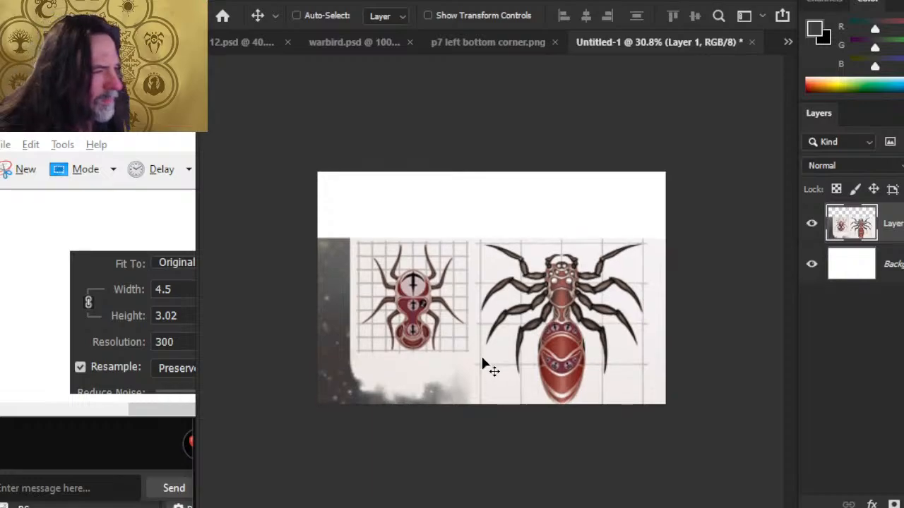
key(shift+Up)
key(shift+Up)
key(shift+Up)
key(shift+Up)
key(shift+Up)
key(shift+Up)
key(shift+Up)
key(shift+Up)
key(shift+Up)
key(shift+Up)
key(shift+Up)
key(shift+Up)
key(shift+Up)
key(shift+Up)
key(shift+Up)
key(shift+Up)
key(shift+Up)
key(shift+Up)
key(shift+Up)
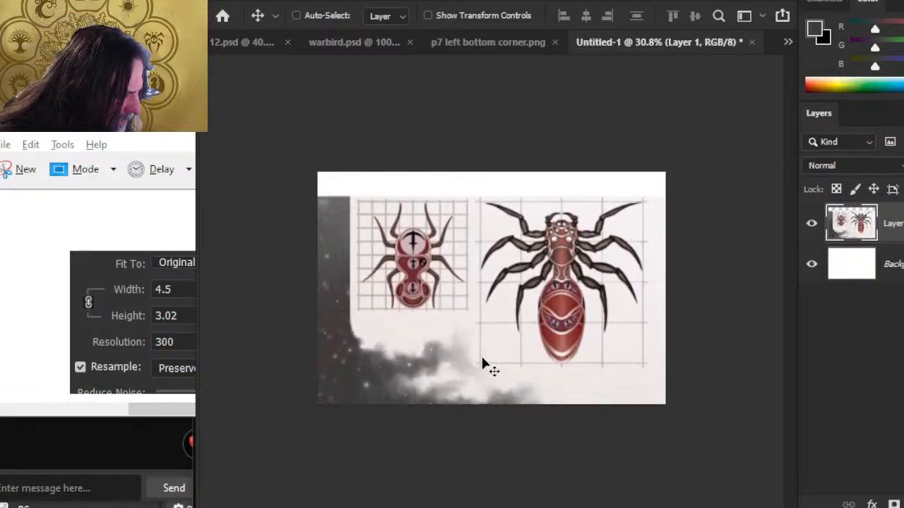
key(shift+Up)
key(shift+Up)
key(shift+Up)
key(shift+Up)
key(shift+Up)
key(shift+Up)
key(shift+Up)
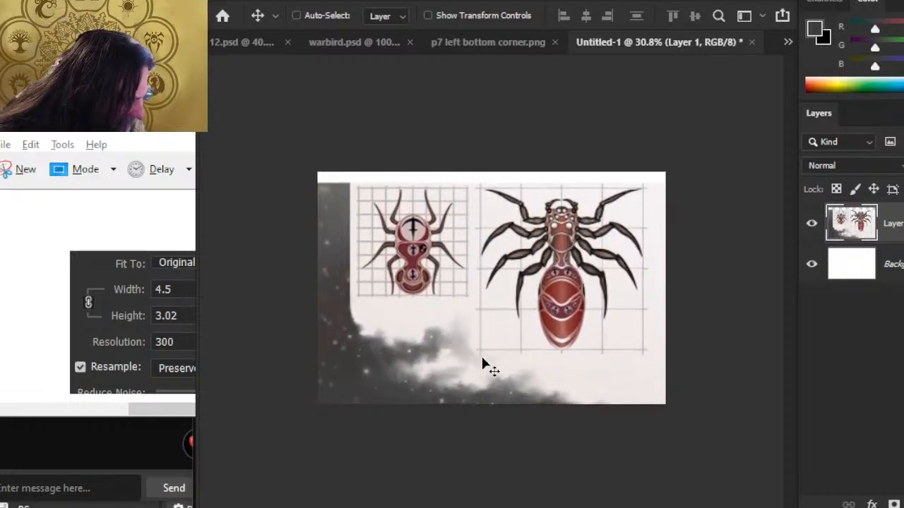
key(shift+Up)
key(shift+Up)
key(shift+Up)
key(shift+Up)
key(shift+Up)
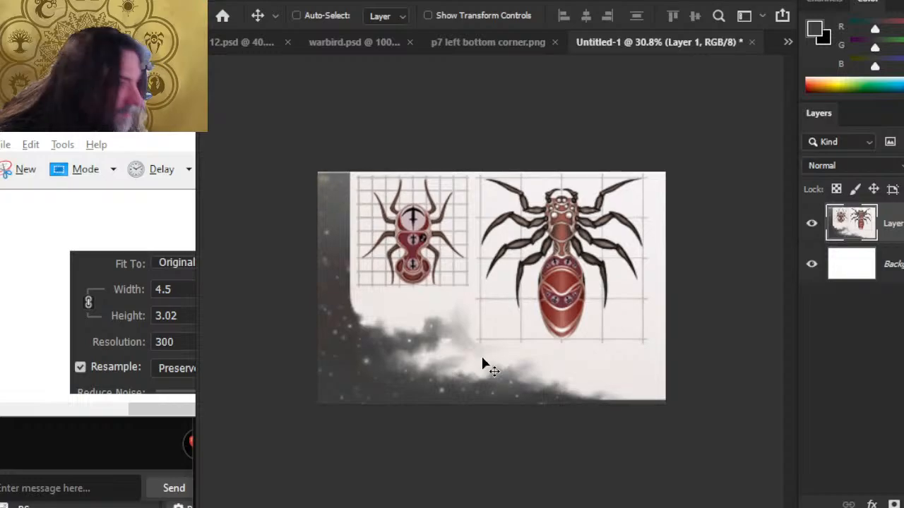
Step: Nudge the pasted artwork down 5 px and check its alignment with the canvas's upper-left corner up close
key(Down)
key(Down)
key(Down)
key(Down)
key(Down)
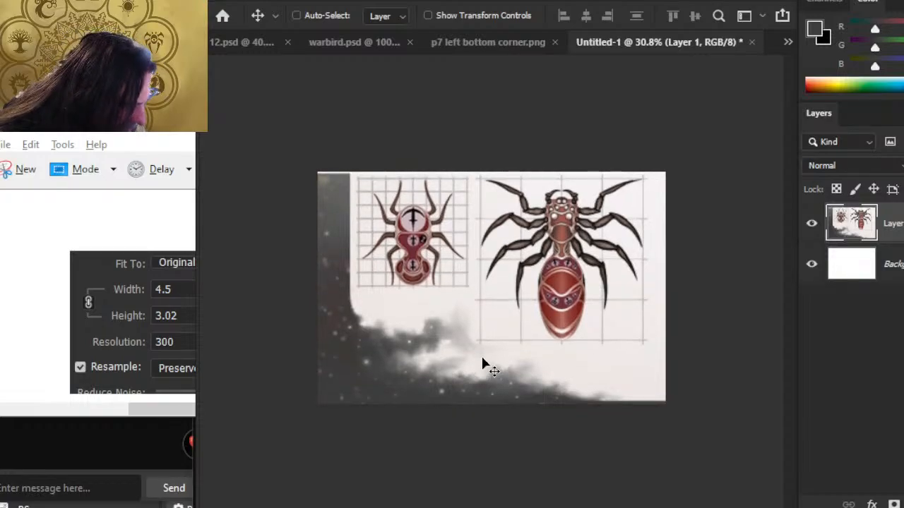
key(z)
drag(270, 228, 341, 236)
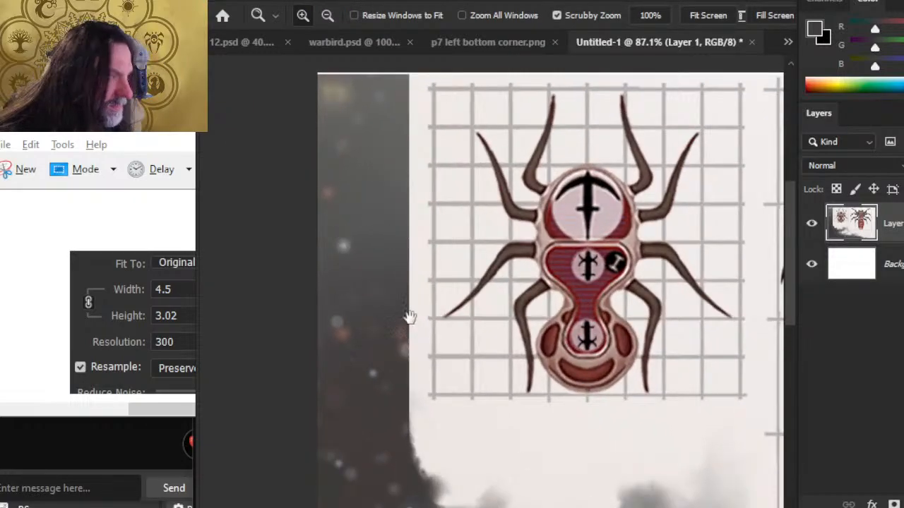
Step: Nudge the pasted artwork up 4 px and back down 2 px to align it with the canvas's lower edge
drag(409, 317, 433, 167)
key(v)
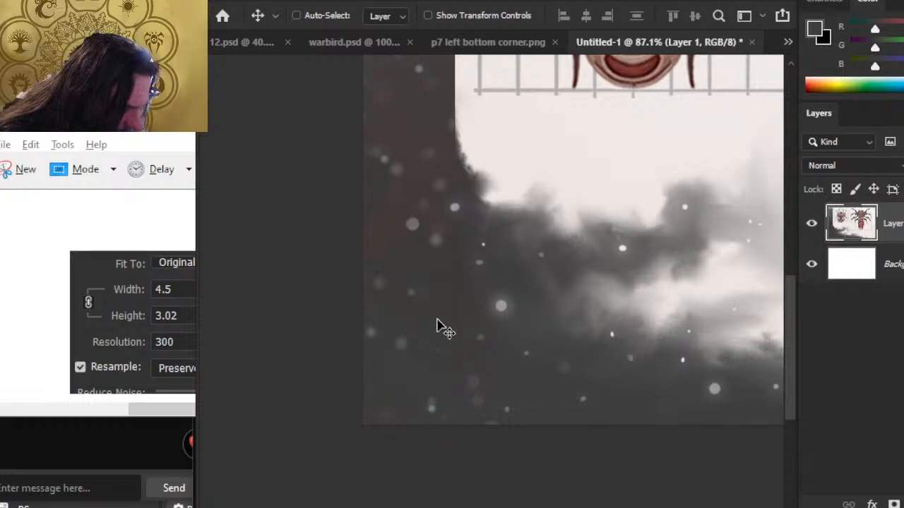
key(Up)
key(Up)
key(Up)
key(Up)
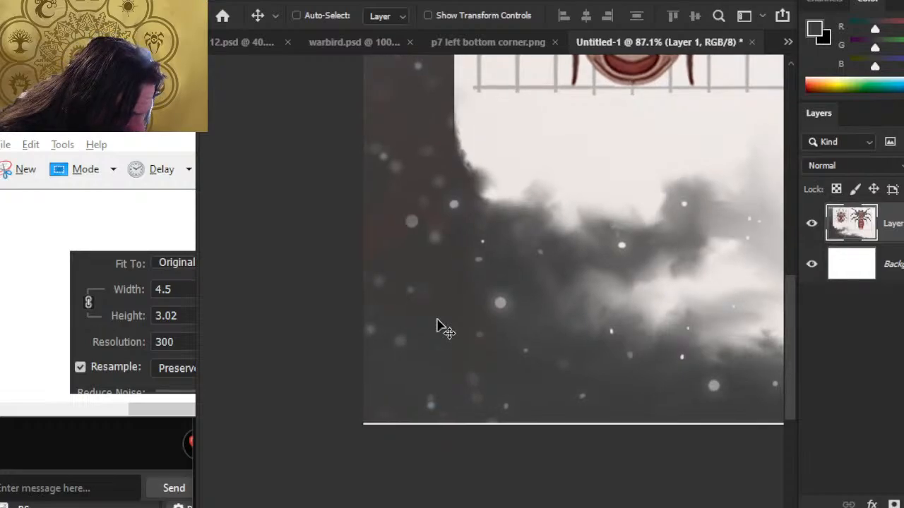
key(Down)
key(Down)
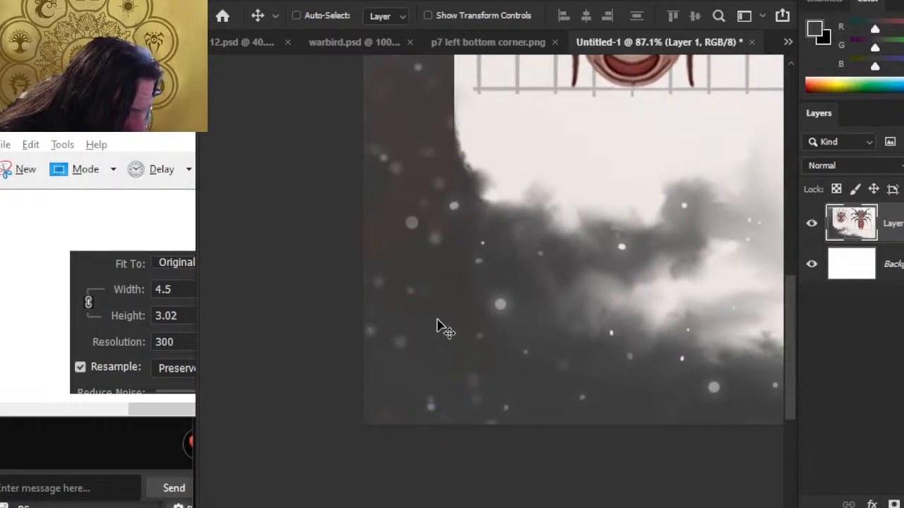
Step: Check the canvas's lower-left corner up close with one-pixel test nudges of the artwork right, left, up and down
key(z)
drag(315, 315, 424, 349)
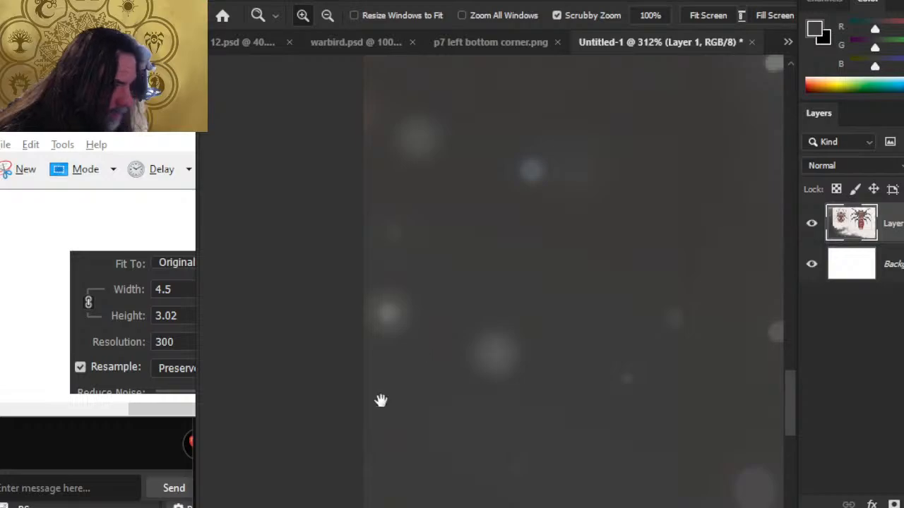
drag(381, 400, 466, 194)
key(v)
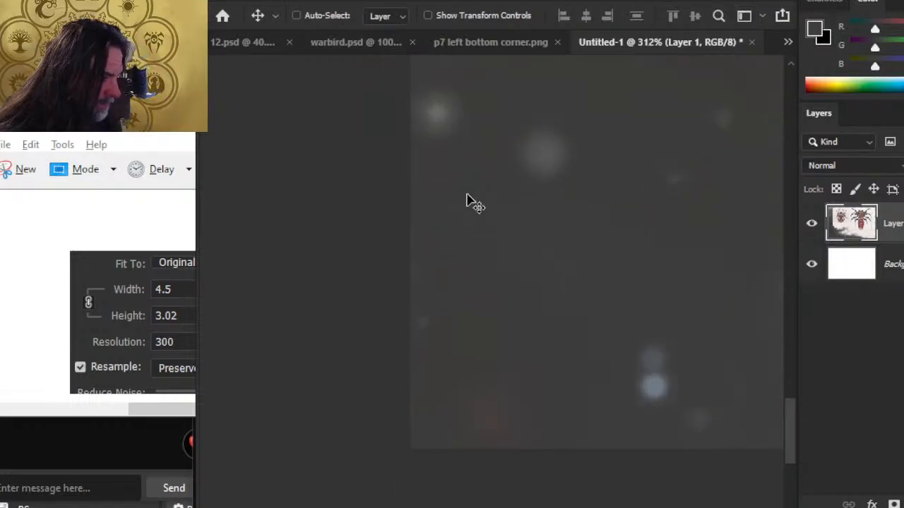
key(Right)
key(Left)
key(Up)
key(Down)
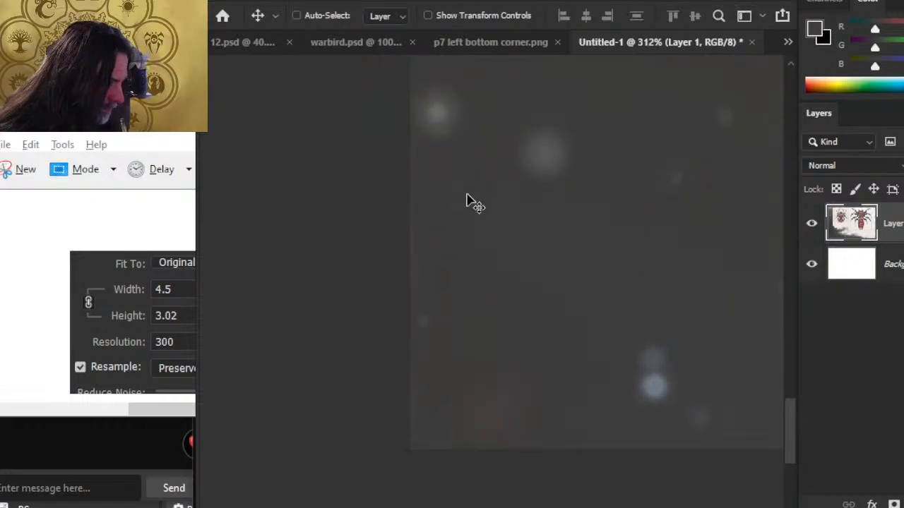
Step: Look over the whole spider artwork and merge its layer down into the background
key(z)
drag(550, 306, 408, 308)
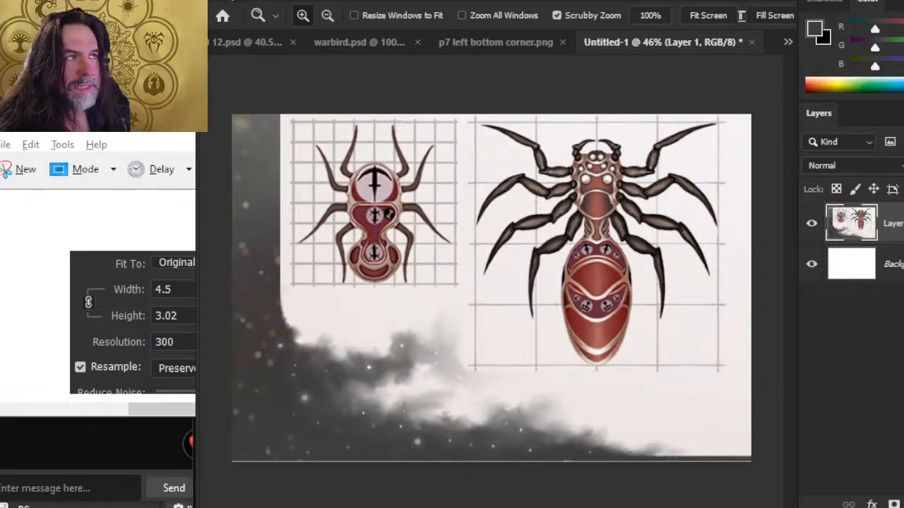
drag(331, 474, 420, 478)
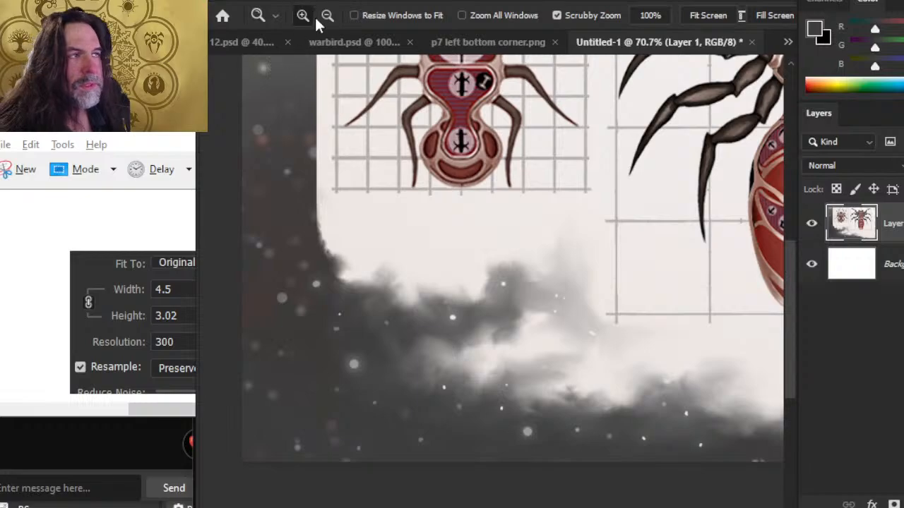
drag(372, 150, 364, 343)
drag(562, 279, 441, 230)
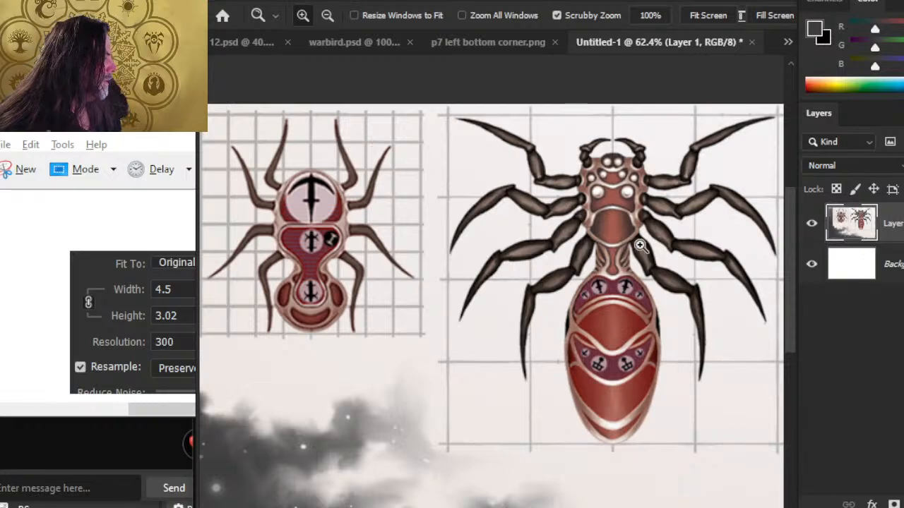
right_click(891, 223)
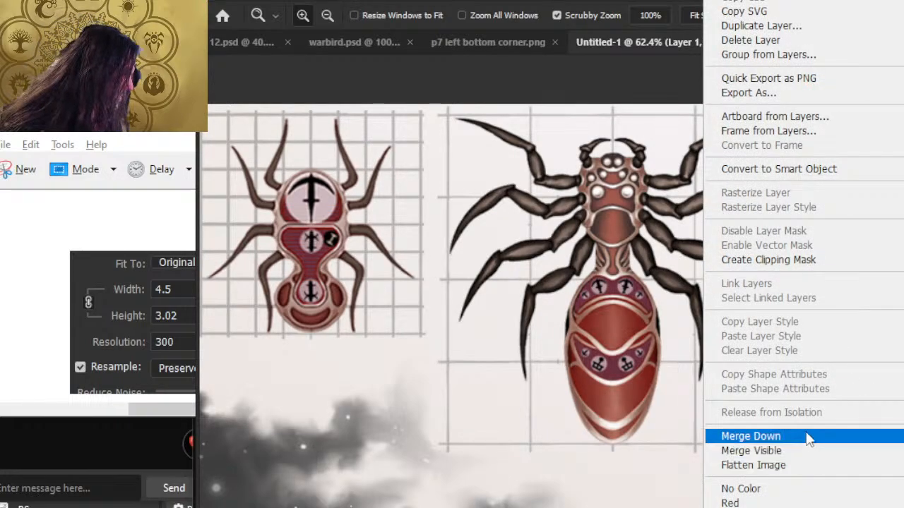
click(834, 433)
Step: Check the lower-left corner, then set the canvas size to 4.43 × 2.96 inches, anchored at the lower-left corner
drag(490, 441, 385, 428)
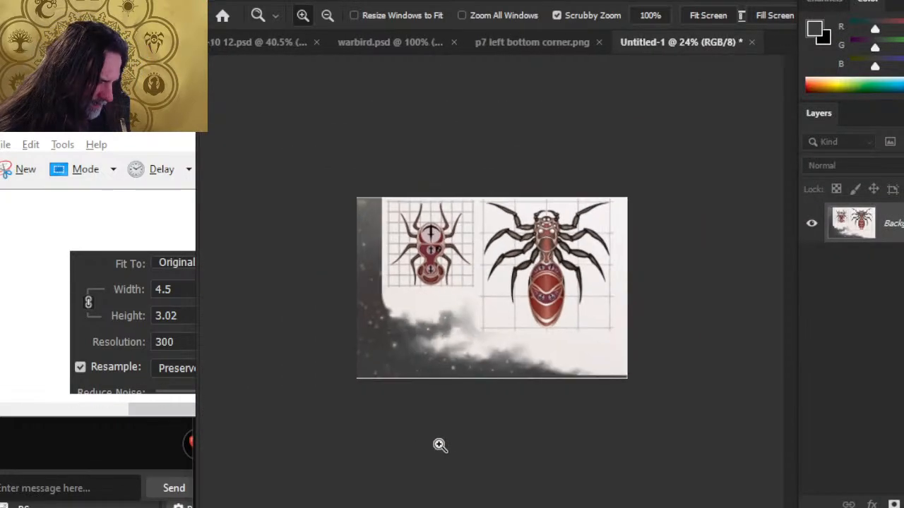
drag(382, 369, 468, 409)
drag(335, 367, 398, 374)
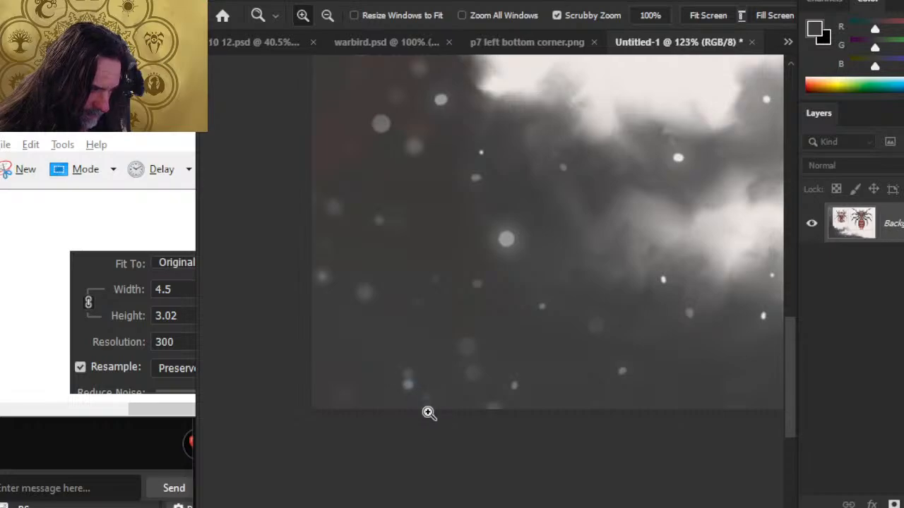
click(295, 1)
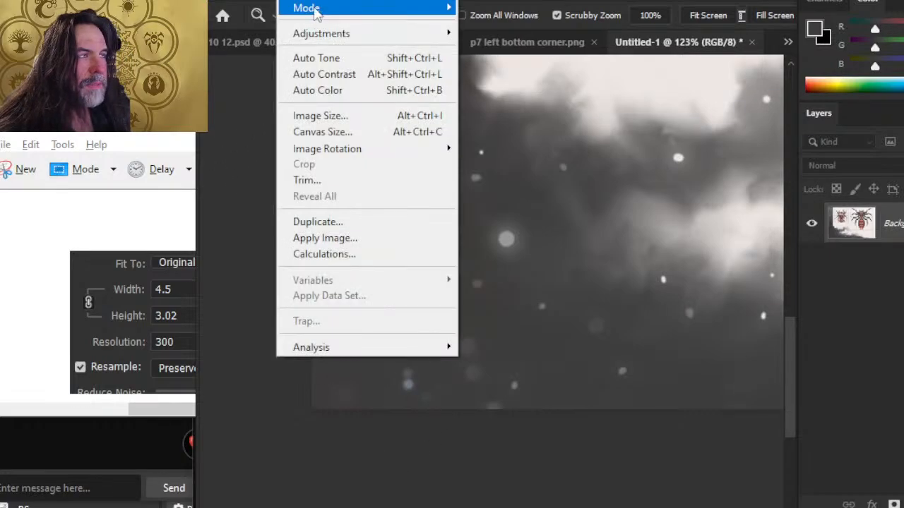
click(348, 132)
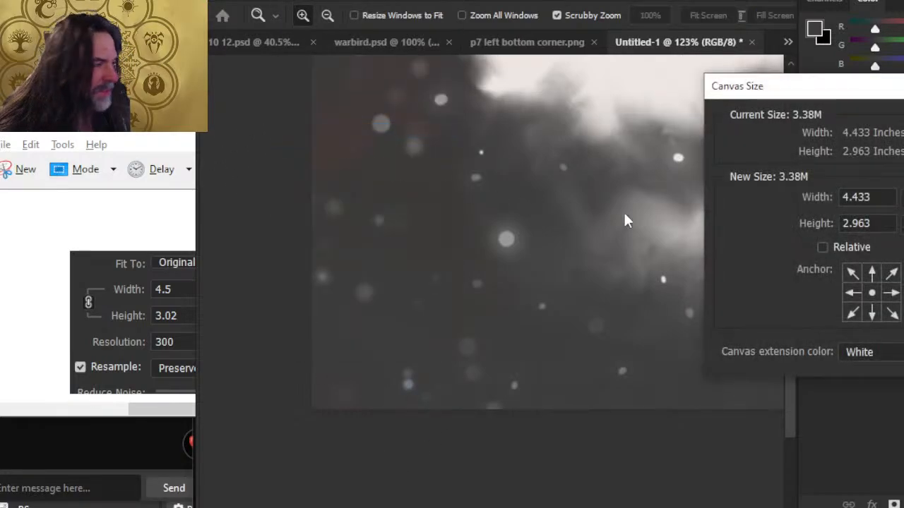
click(852, 312)
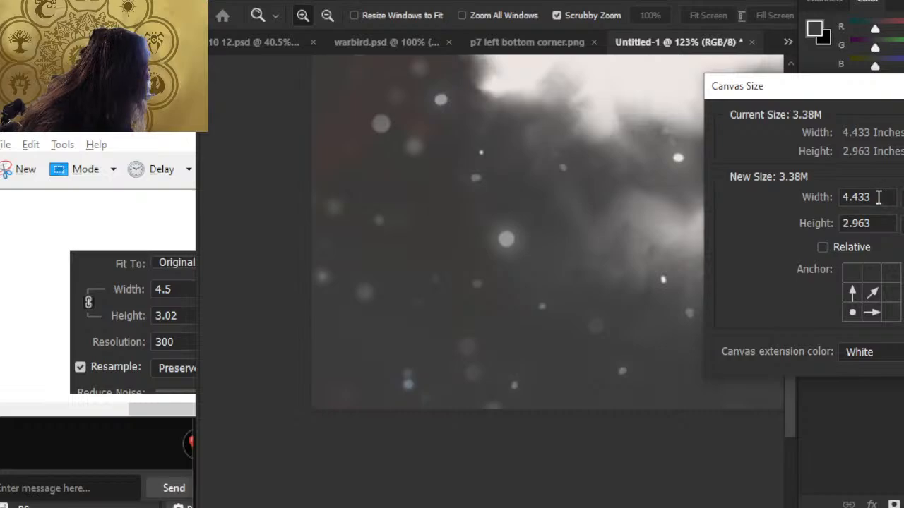
key(BackSpace)
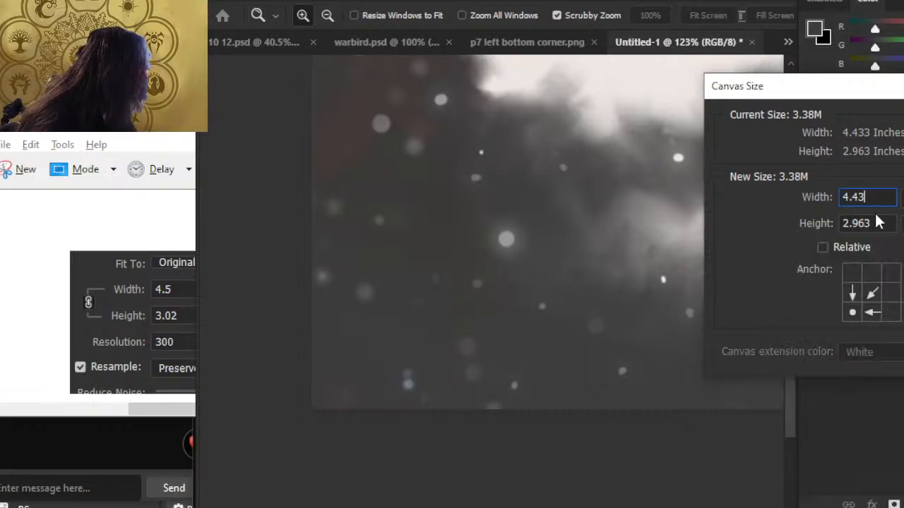
key(Tab)
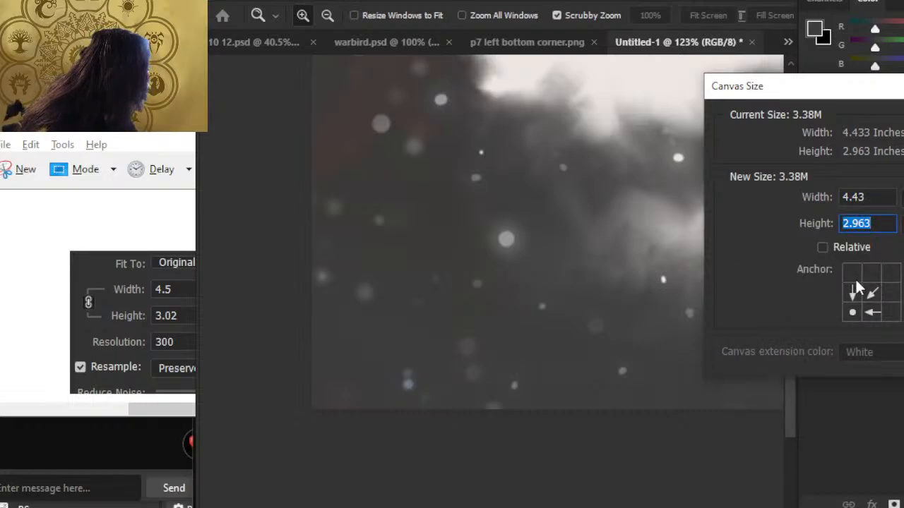
key(Right)
key(BackSpace)
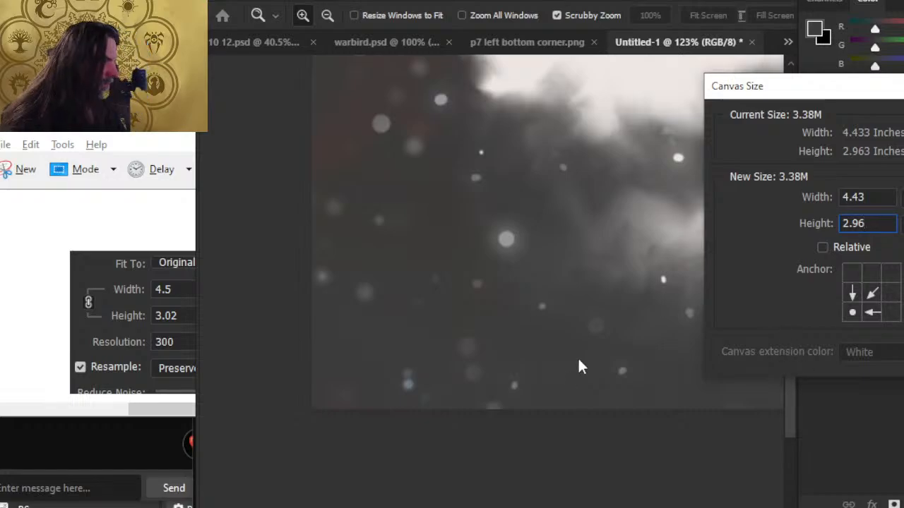
Step: Capture the new canvas dimensions and anchor with Snipping Tool and park the capture beside the Photoshop window
click(16, 171)
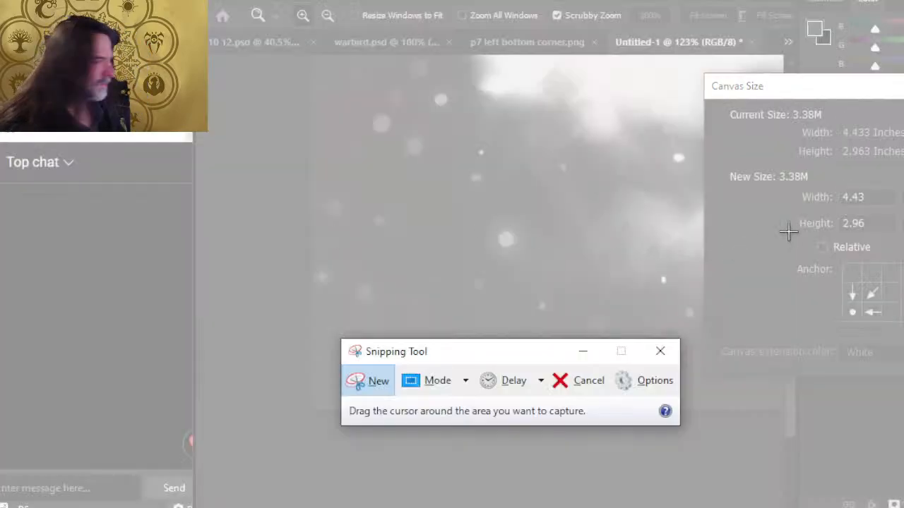
click(371, 381)
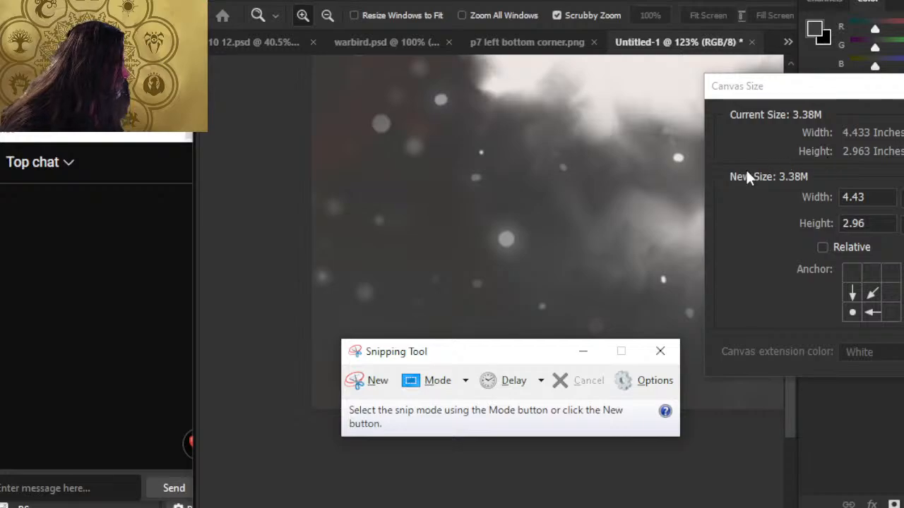
click(369, 381)
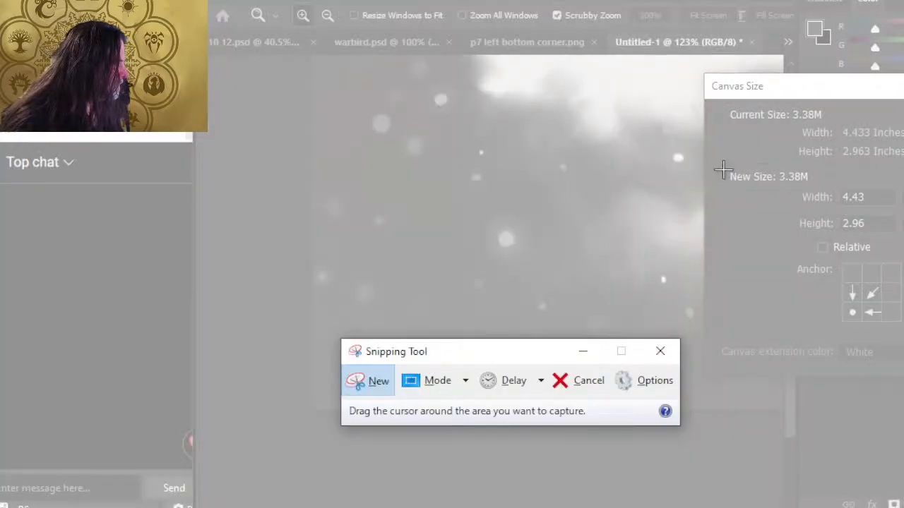
drag(723, 169, 903, 332)
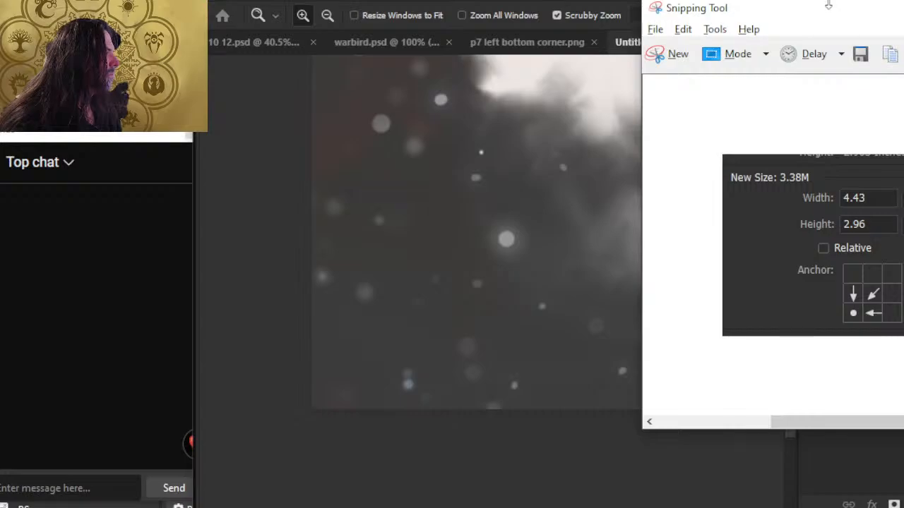
drag(828, 5, 149, 138)
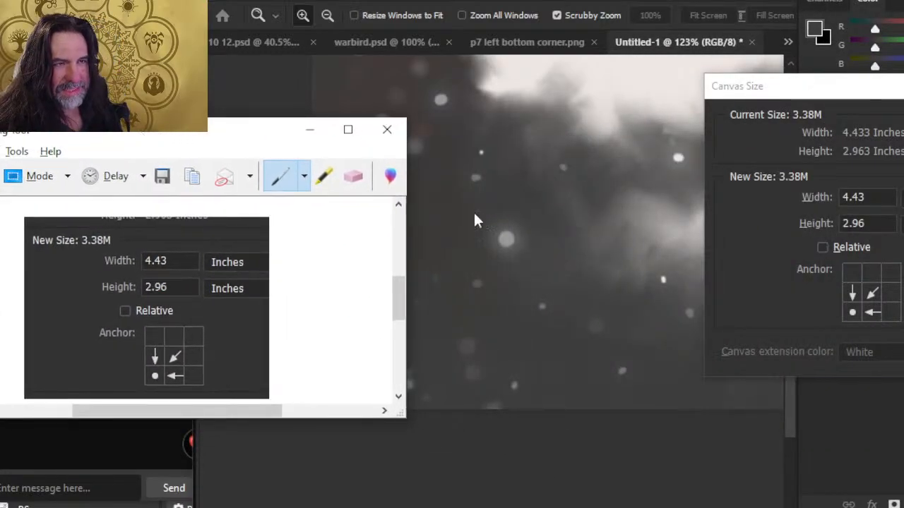
Step: Apply the reduced canvas size to the spider image and accept the clipping
click(634, 3)
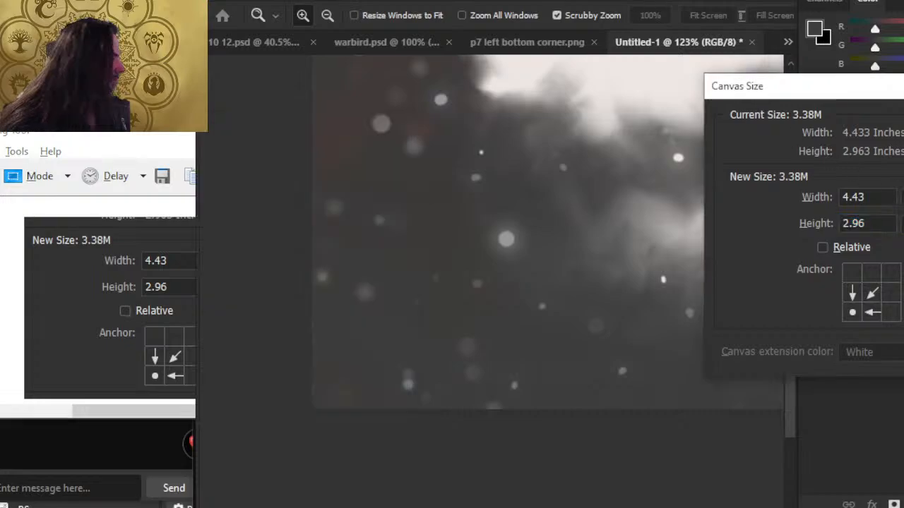
key(Return)
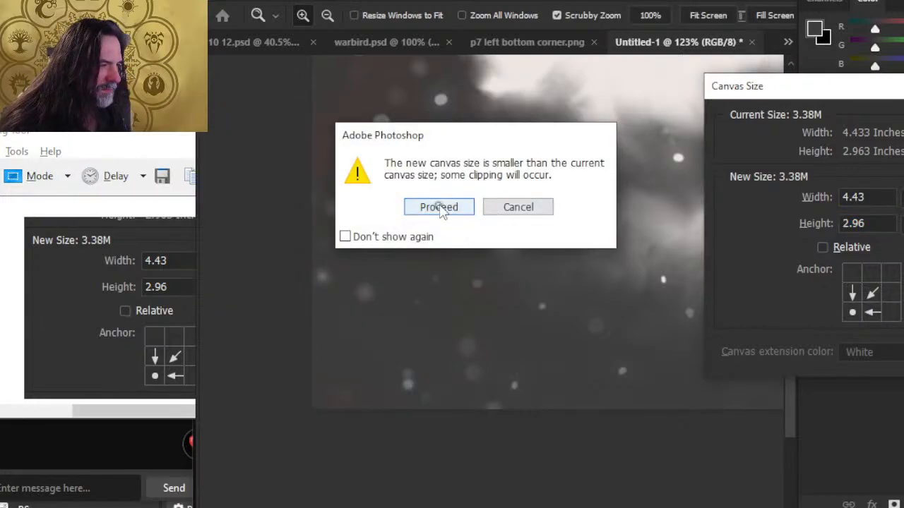
click(416, 207)
scroll(560, 303, down, 5)
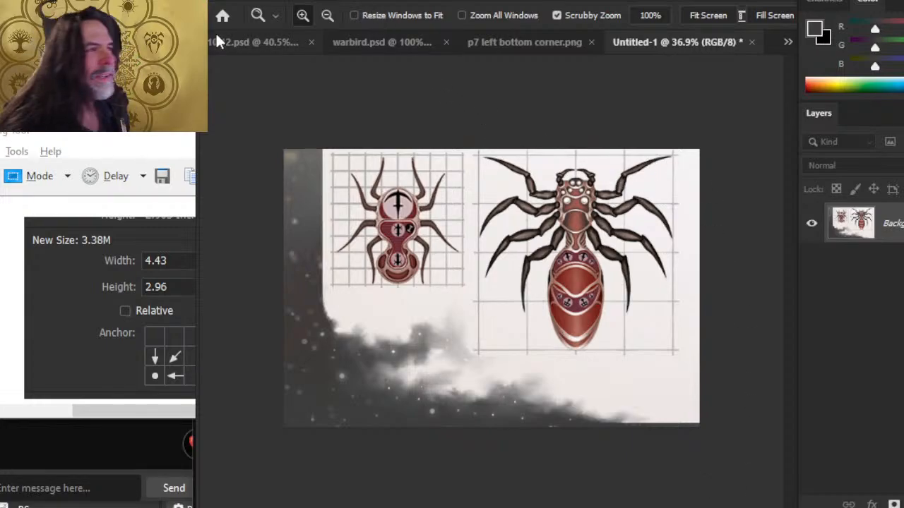
Step: Save the image as a PNG named "p7 left bottom corner", replacing the existing file
click(249, 3)
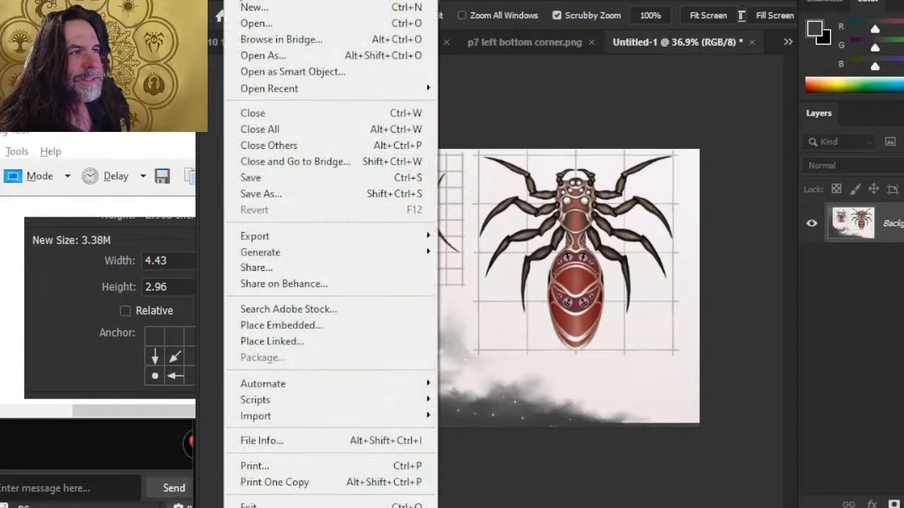
click(332, 196)
click(665, 408)
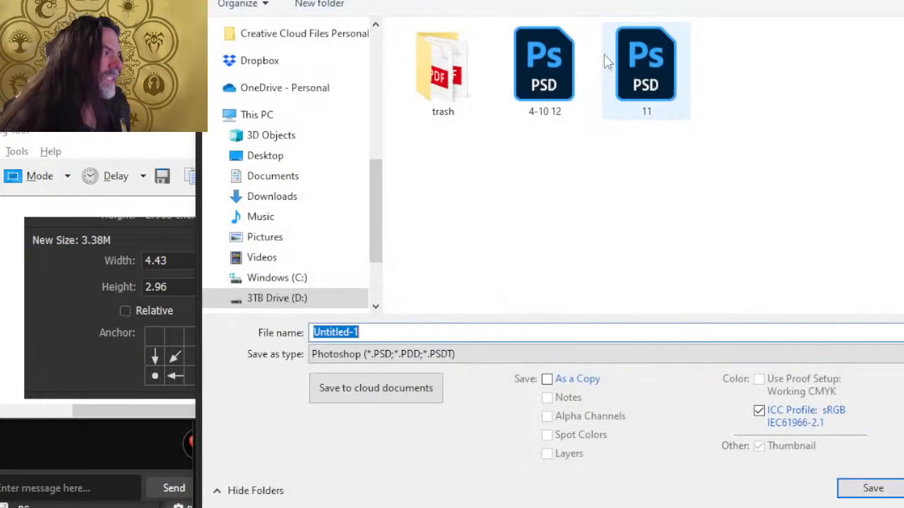
click(444, 355)
click(409, 292)
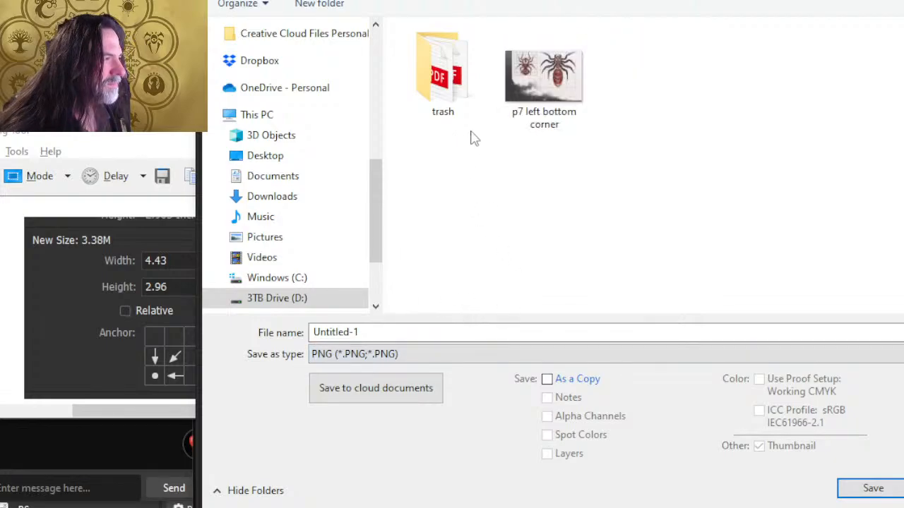
click(544, 117)
key(Return)
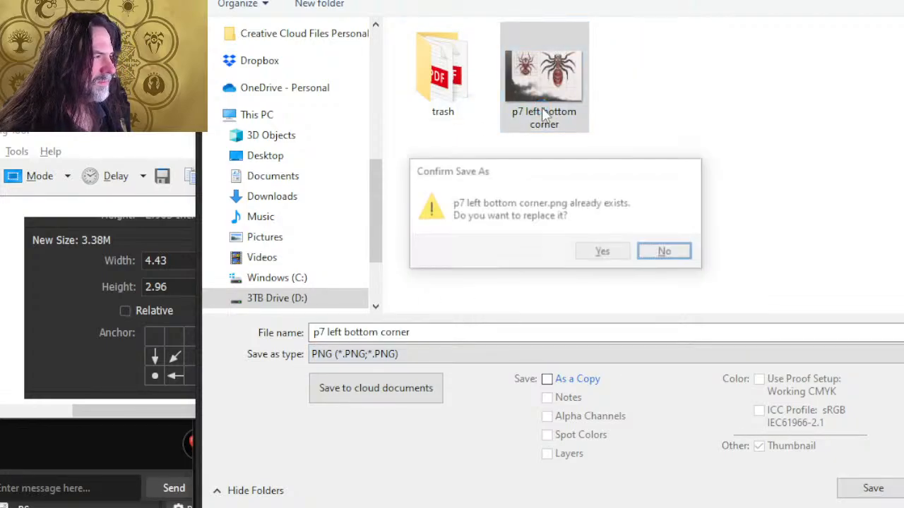
click(613, 253)
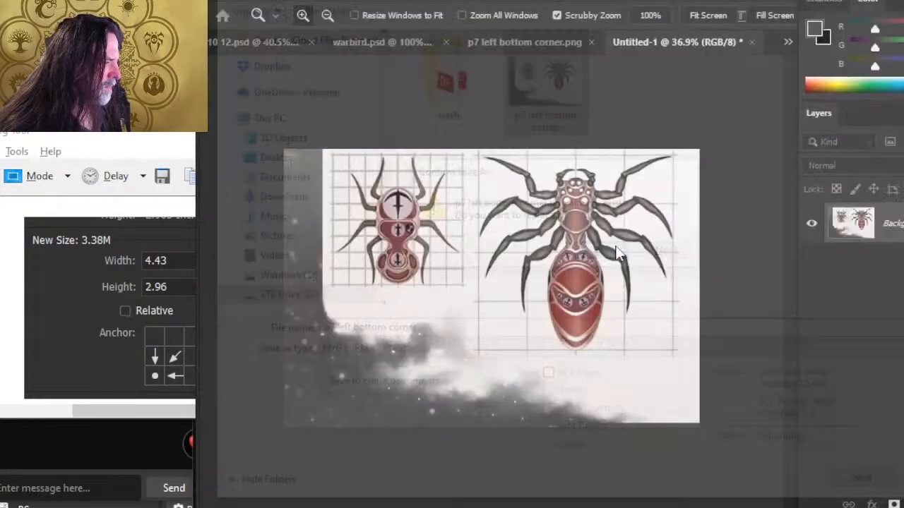
click(543, 219)
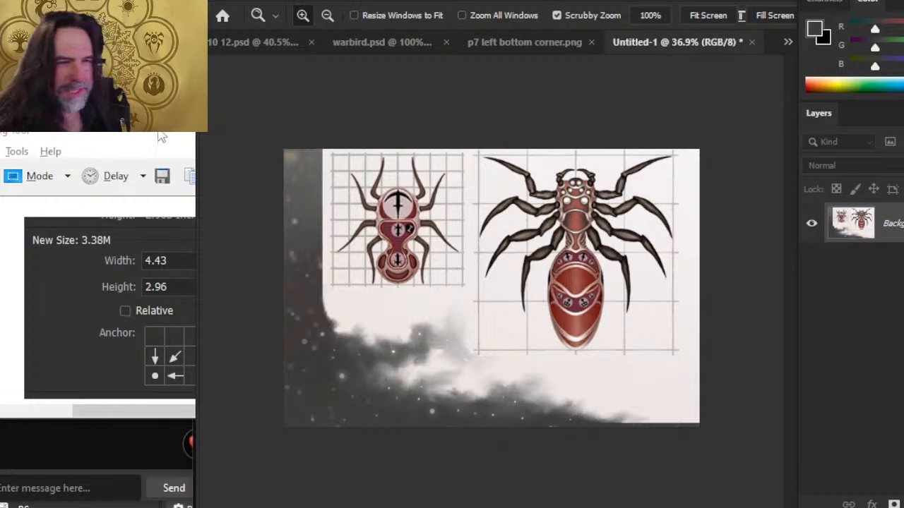
Step: Switch to the Word layout and resize the spider corner picture to the captured dimensions, 2.96 inches high by 4.43 inches wide
drag(162, 137, 141, 158)
key(alt+Tab)
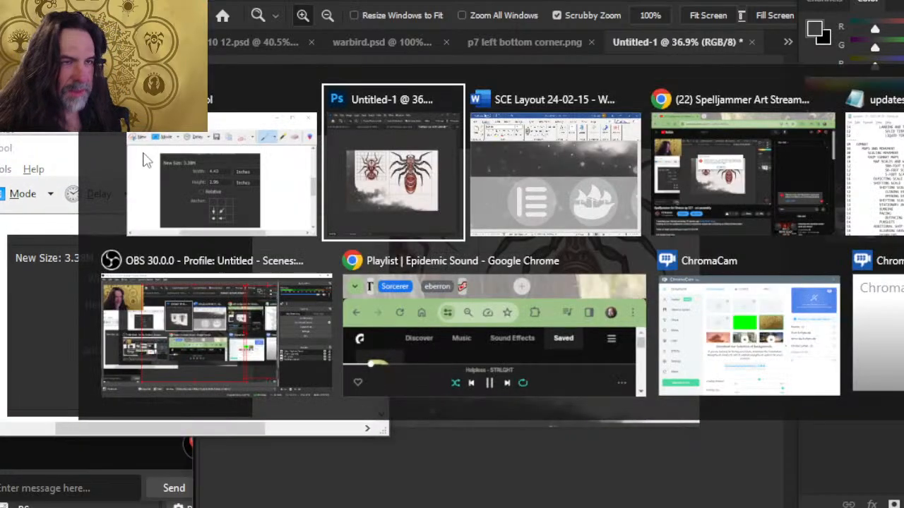
key(alt+Tab)
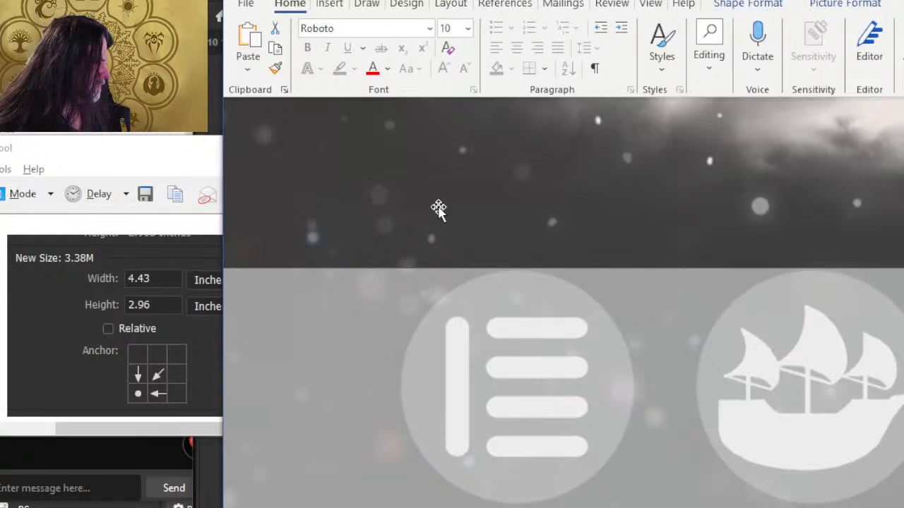
click(730, 6)
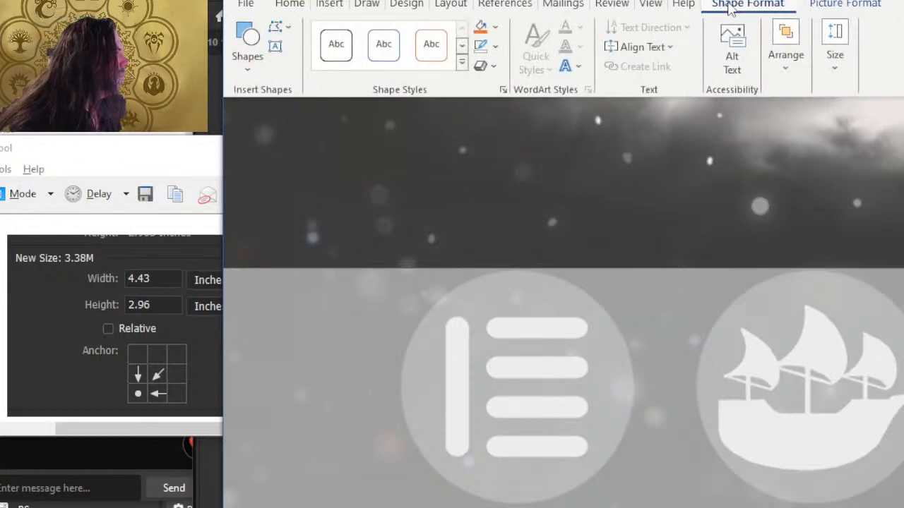
click(835, 44)
click(898, 115)
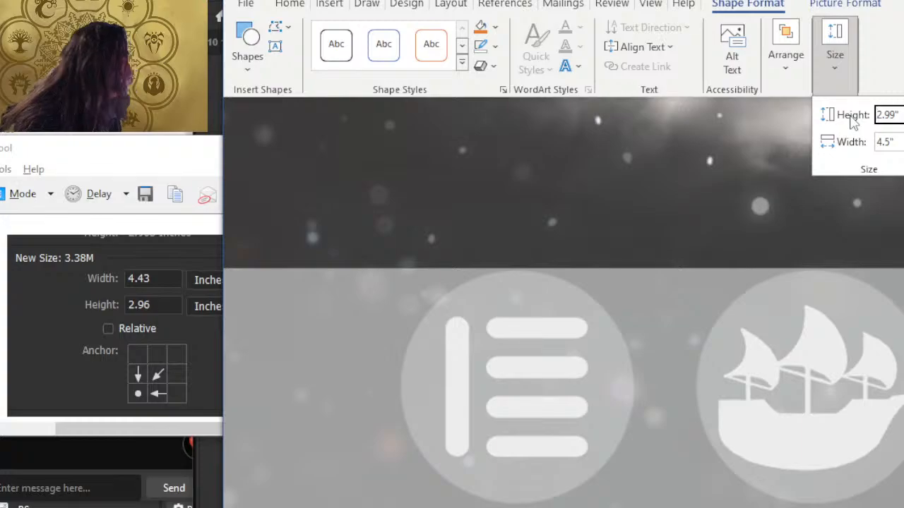
key(Delete)
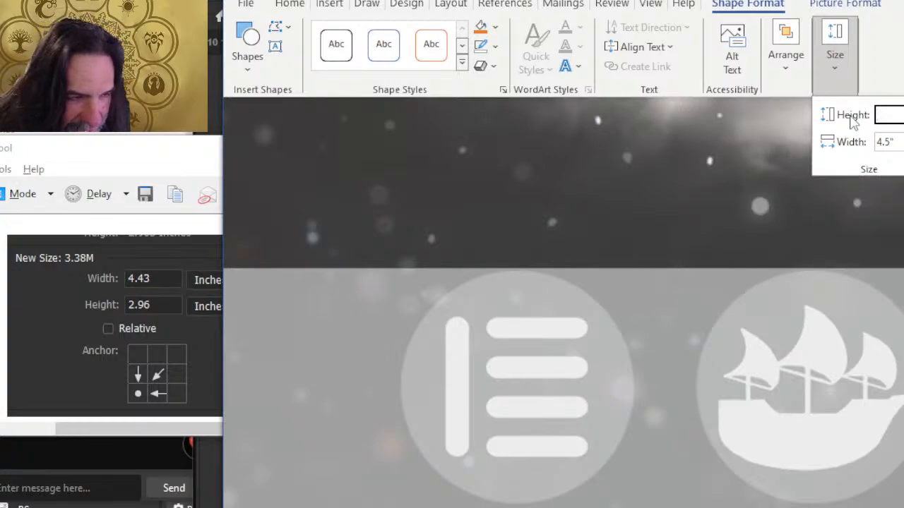
key(Tab)
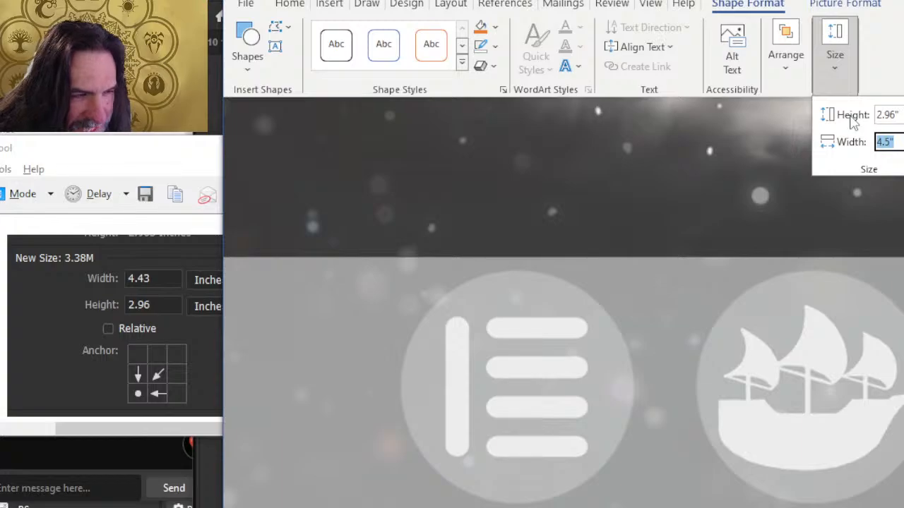
key(Return)
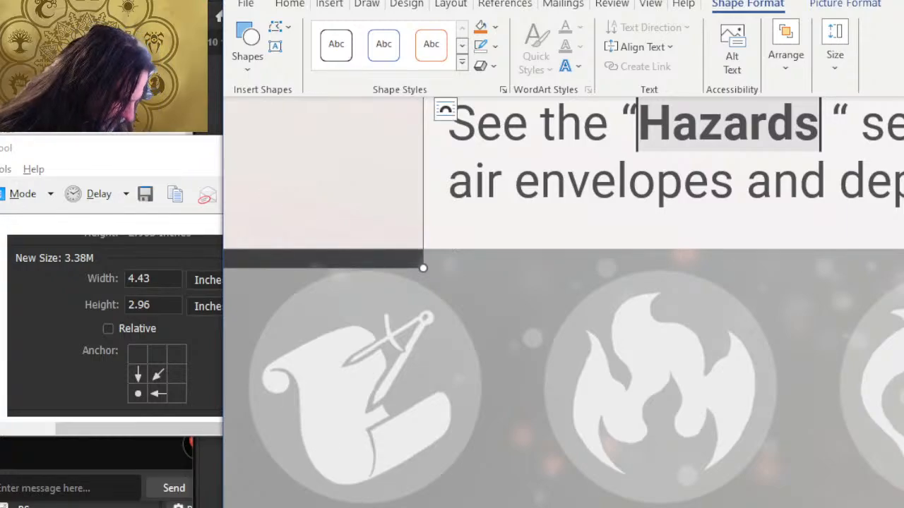
Step: Deselect the corner picture and inspect how its upper and lower edges line up with the page border and footer
scroll(563, 302, left, 5)
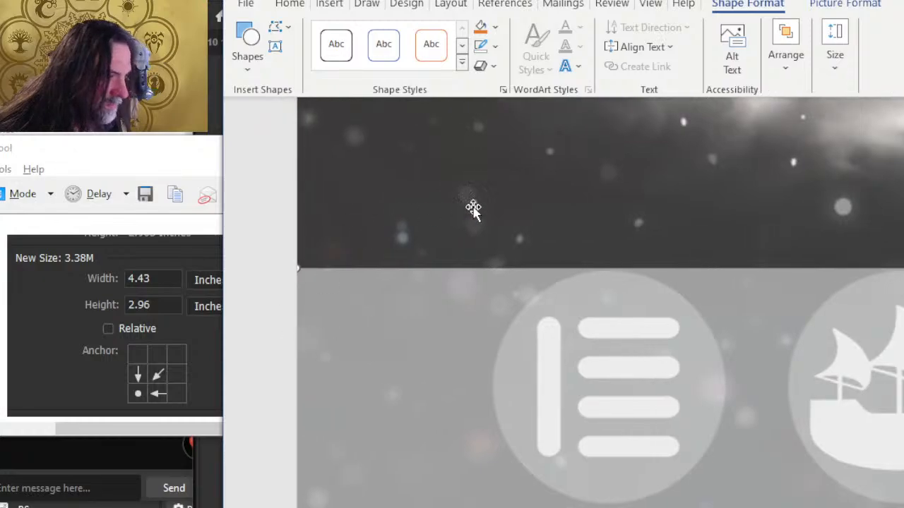
scroll(522, 219, up, 15)
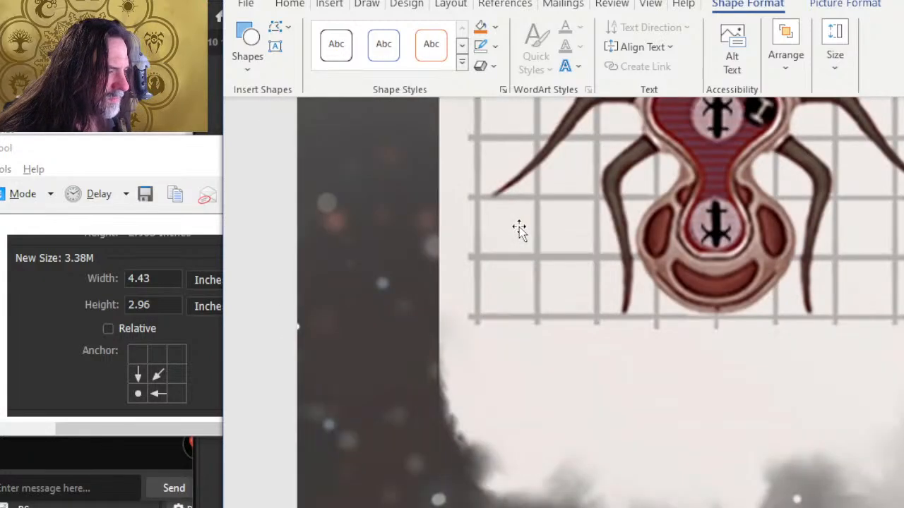
scroll(519, 231, up, 5)
scroll(505, 282, down, 2)
scroll(494, 259, up, 3)
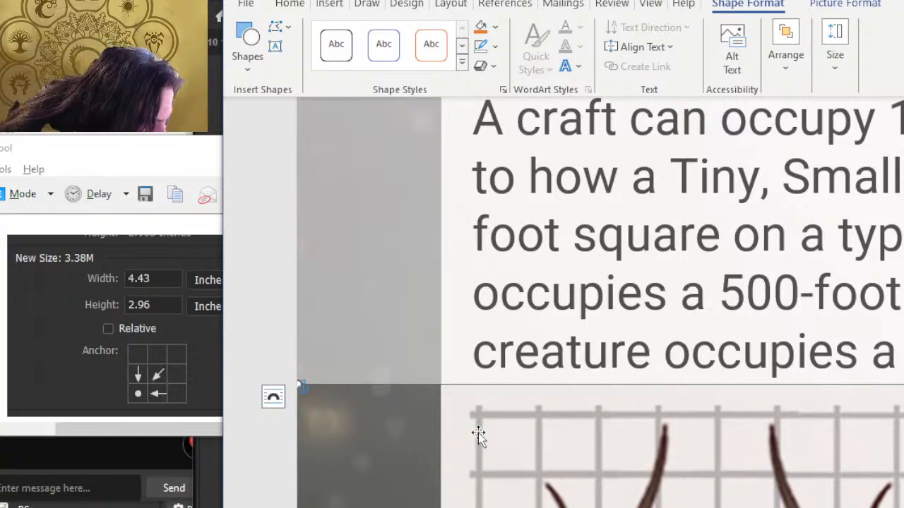
click(492, 360)
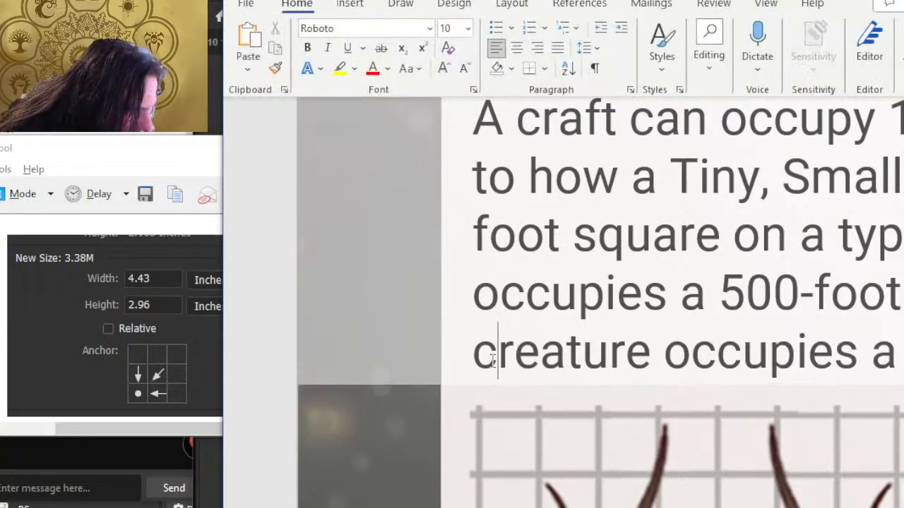
scroll(491, 361, down, 10)
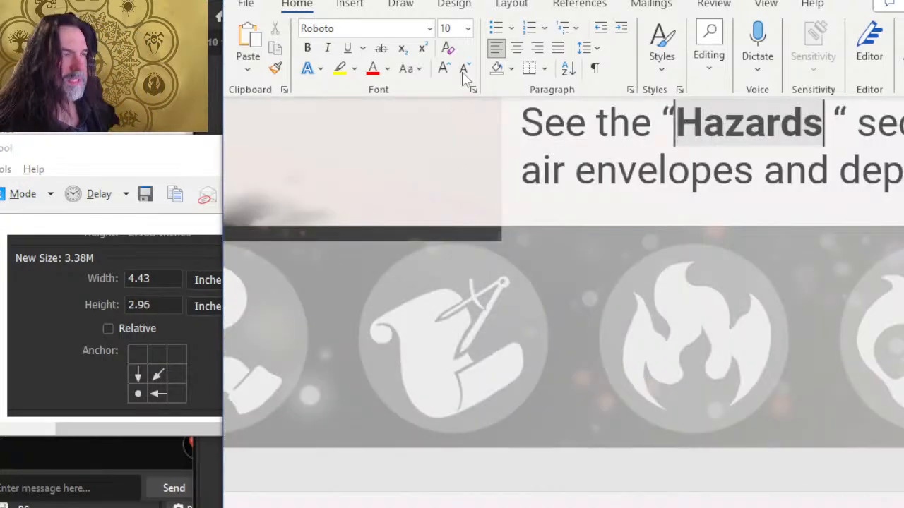
Step: Start a PDF export of the layout to the existing file 7 in interior pages > DONE > EQUIPMENT AND SHIPS
click(246, 5)
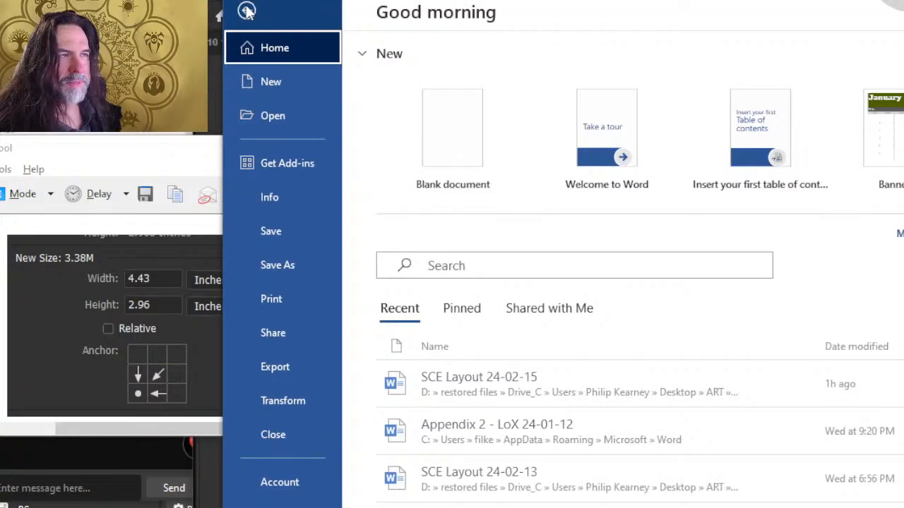
click(301, 364)
click(709, 205)
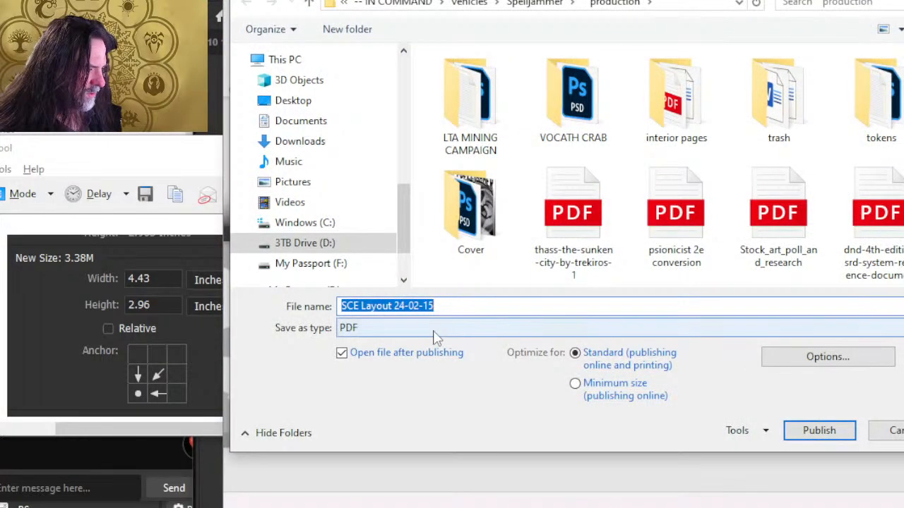
double_click(684, 124)
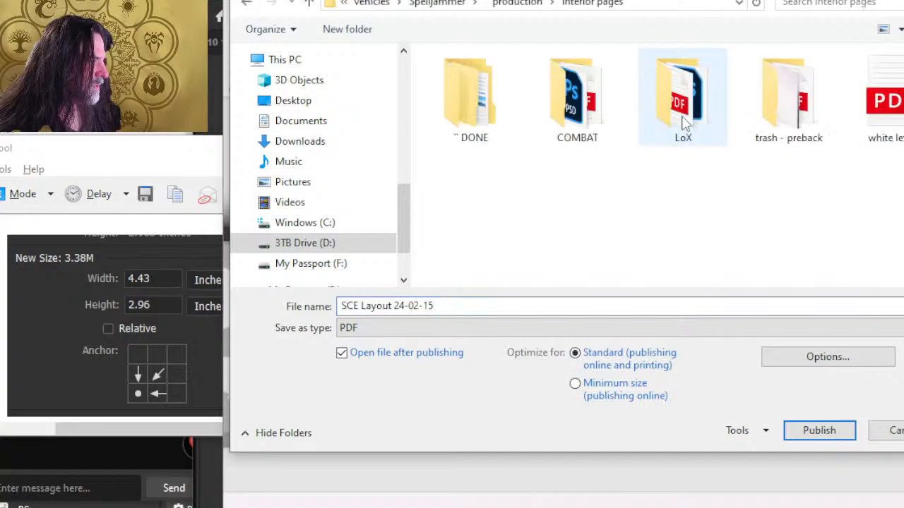
double_click(493, 134)
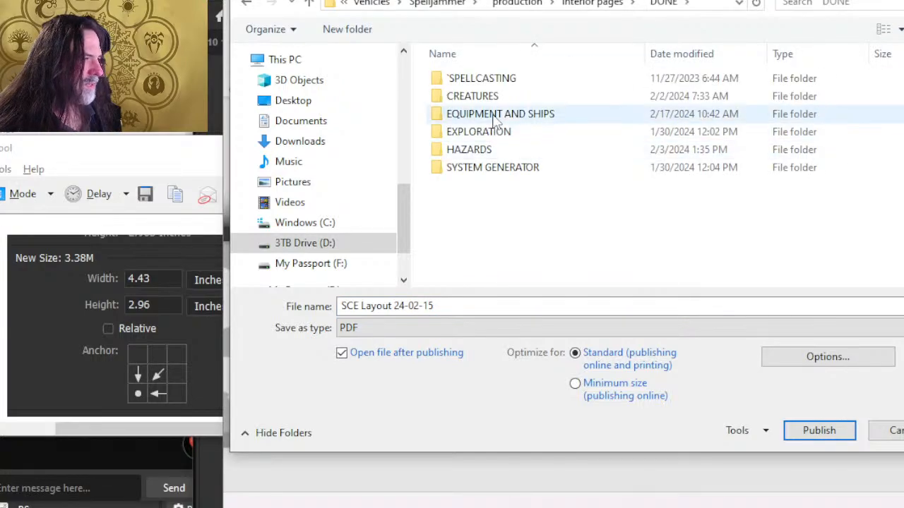
double_click(495, 117)
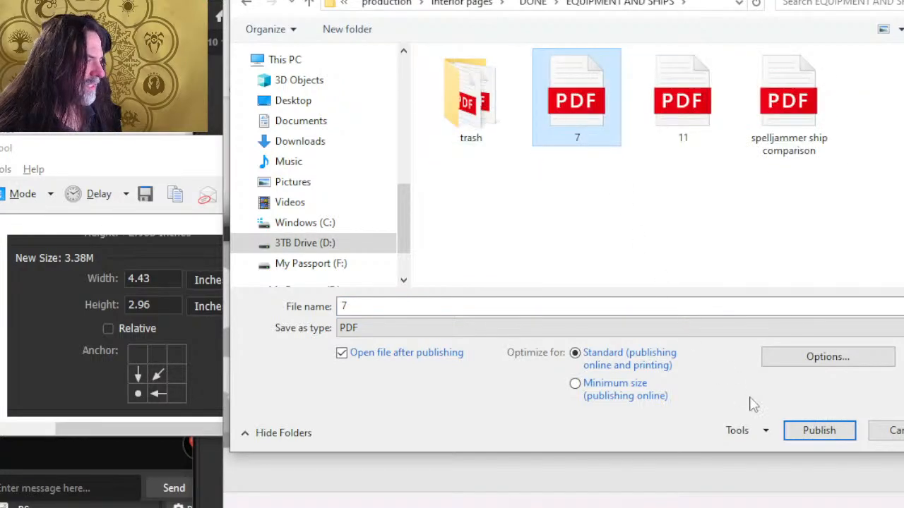
Step: Publish only the current page without markup, document properties or structure tags, replacing the existing 7.pdf
click(798, 359)
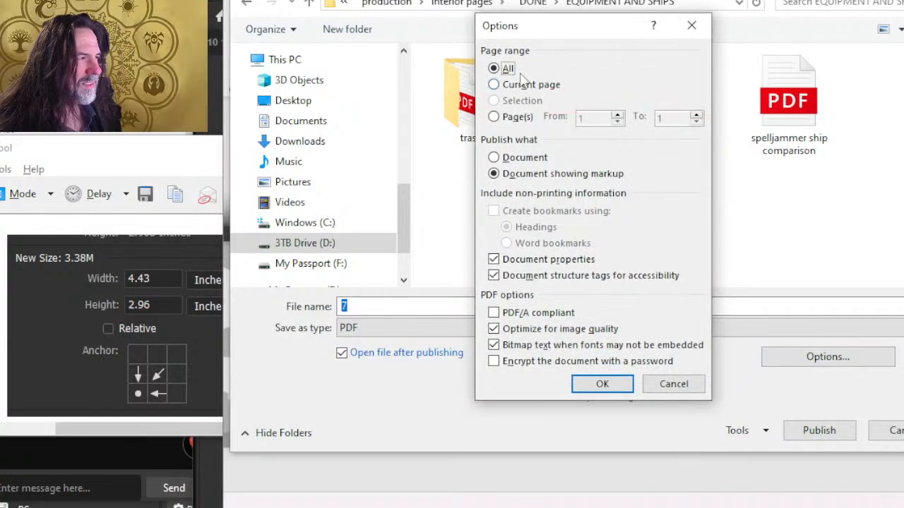
click(528, 85)
click(529, 159)
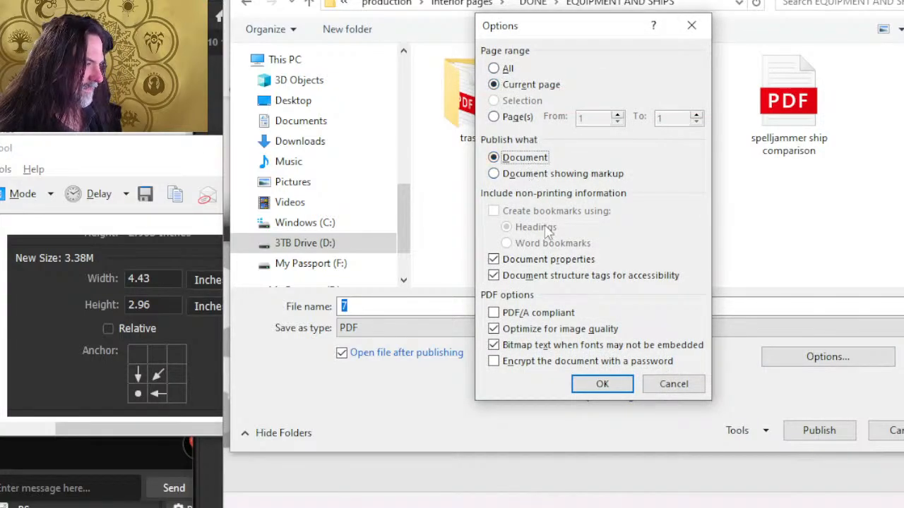
click(536, 261)
click(528, 277)
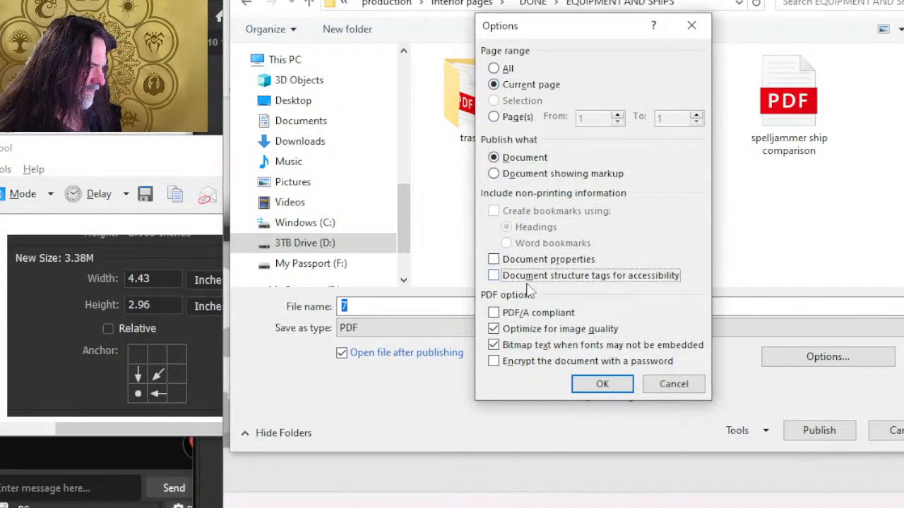
click(602, 385)
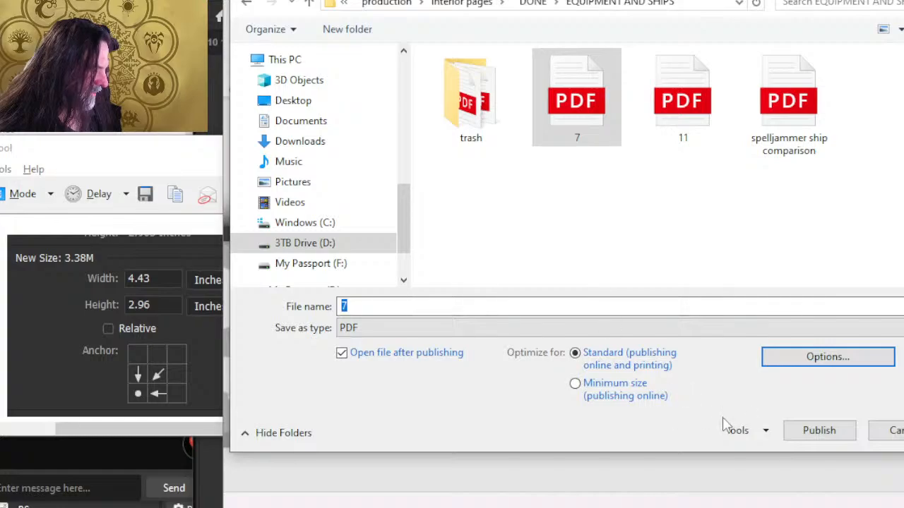
click(819, 430)
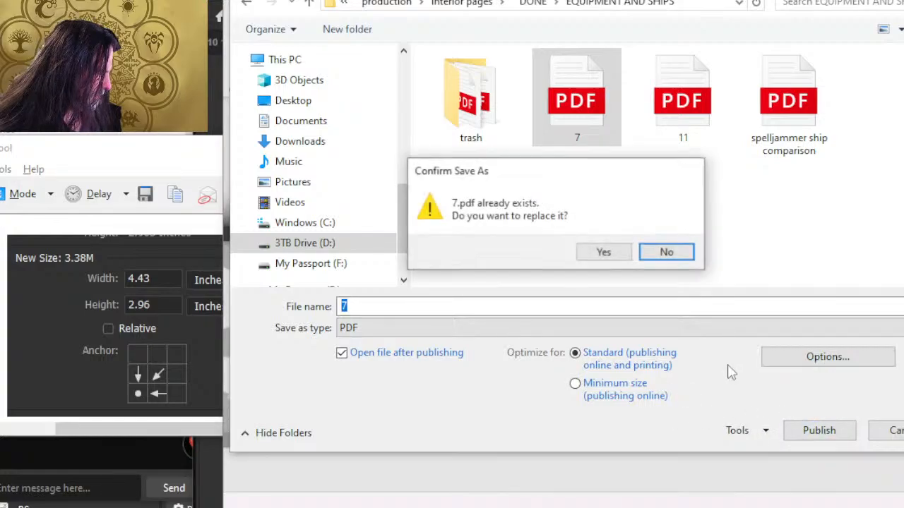
click(598, 254)
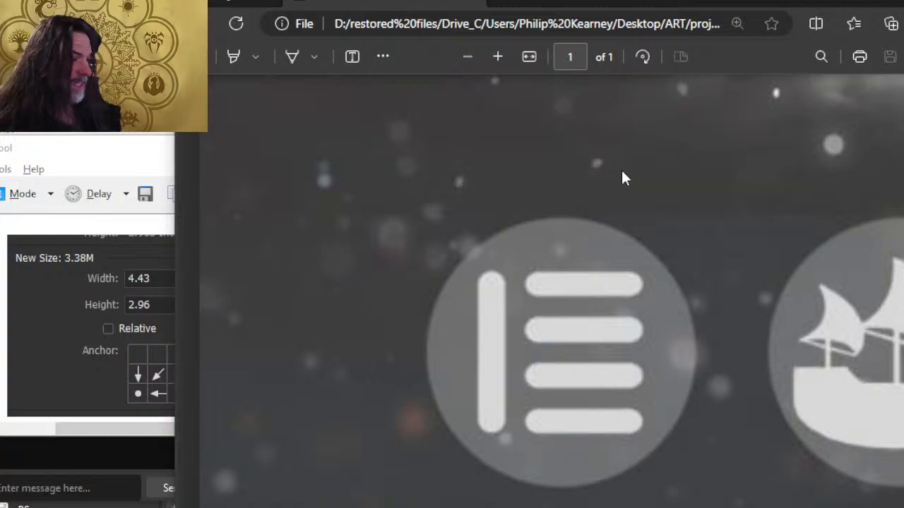
Step: Examine the seam between the cloud artwork and the footer icon strip across the published PDF page
scroll(637, 252, down, 3)
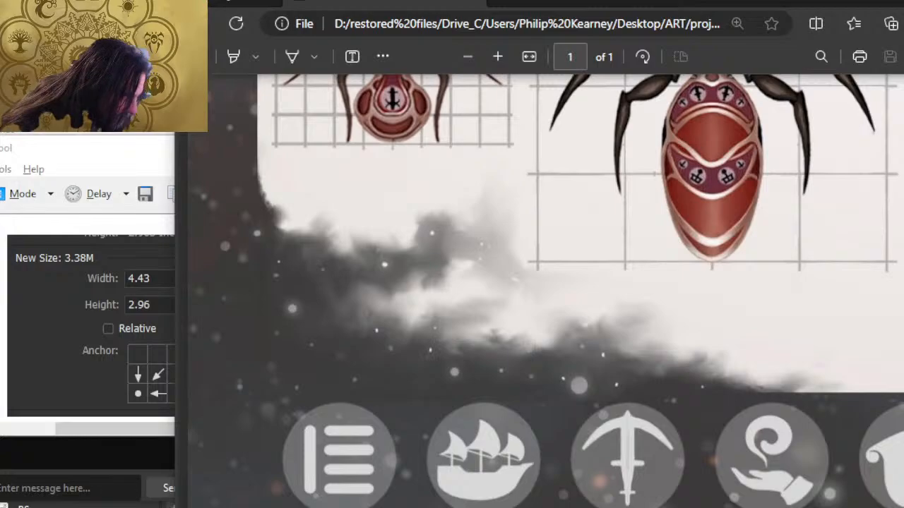
scroll(541, 282, right, 3)
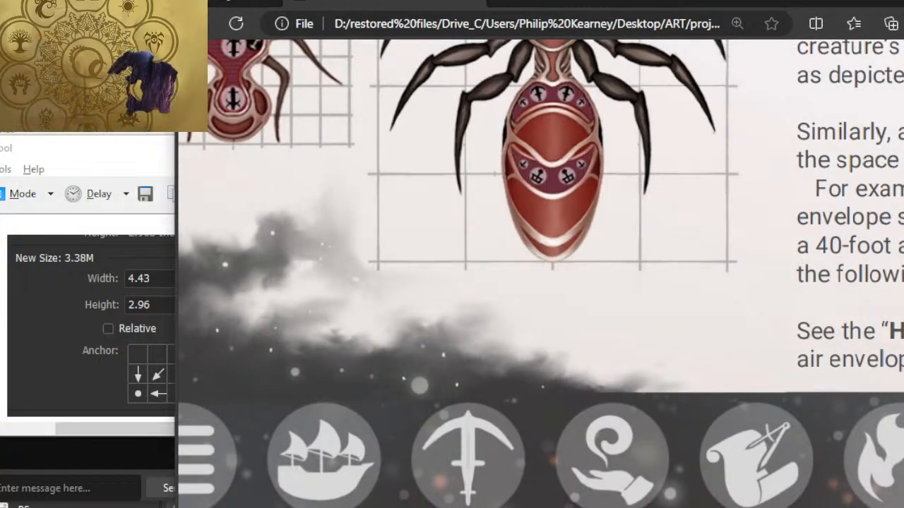
scroll(541, 273, right, 1)
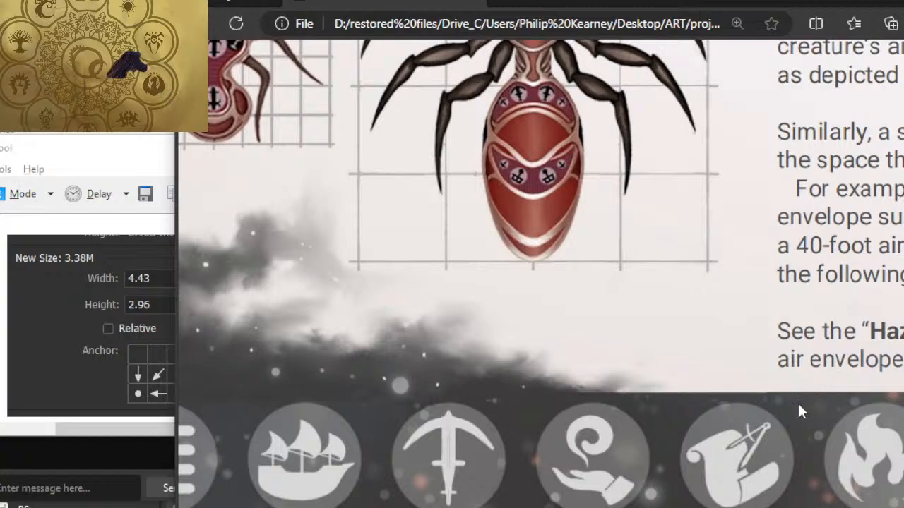
scroll(799, 412, up, 3)
scroll(763, 429, down, 3)
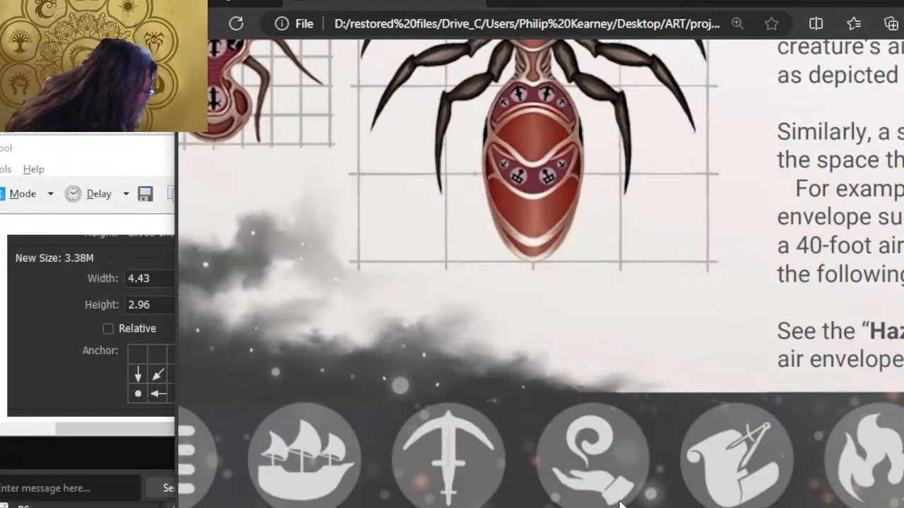
scroll(541, 274, left, 5)
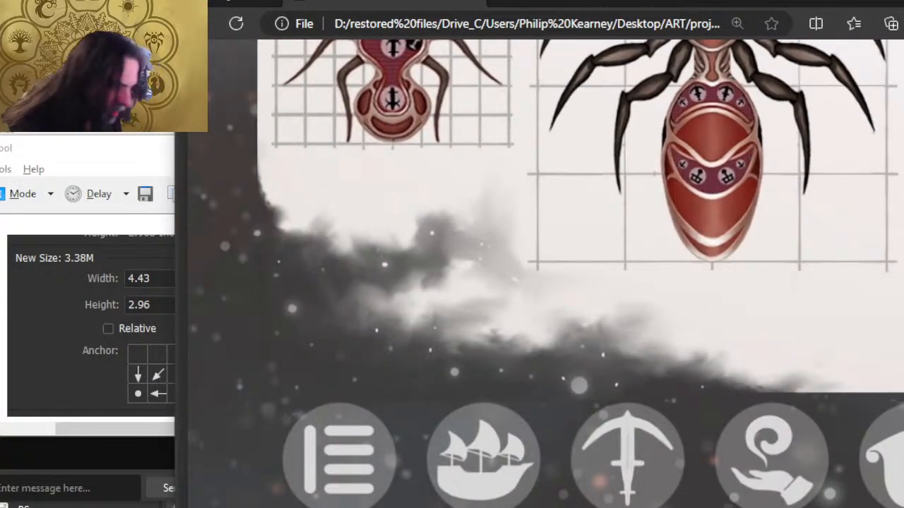
Step: Examine where the spider artwork's upper edge meets the page's dark side border, zooming in beneath the craft-size paragraph
scroll(323, 351, up, 5)
scroll(303, 339, down, 2)
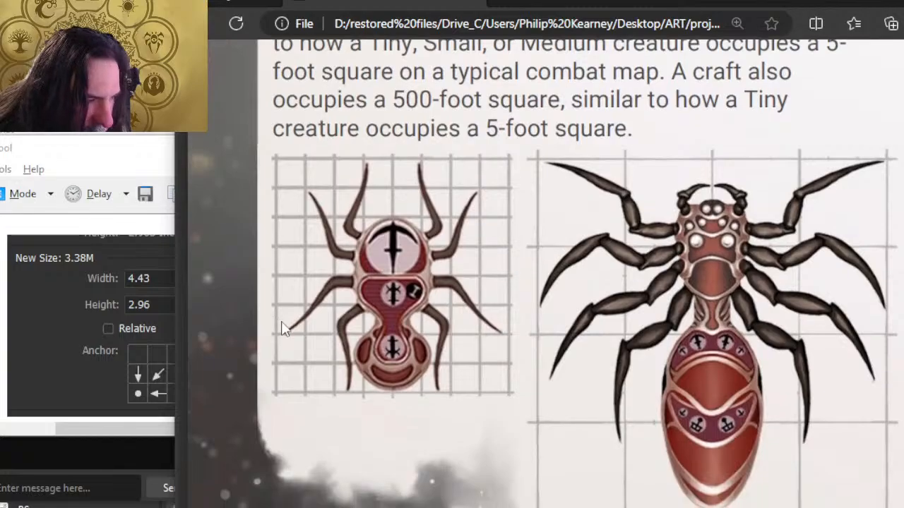
scroll(281, 328, up, 3)
scroll(221, 409, up, 4)
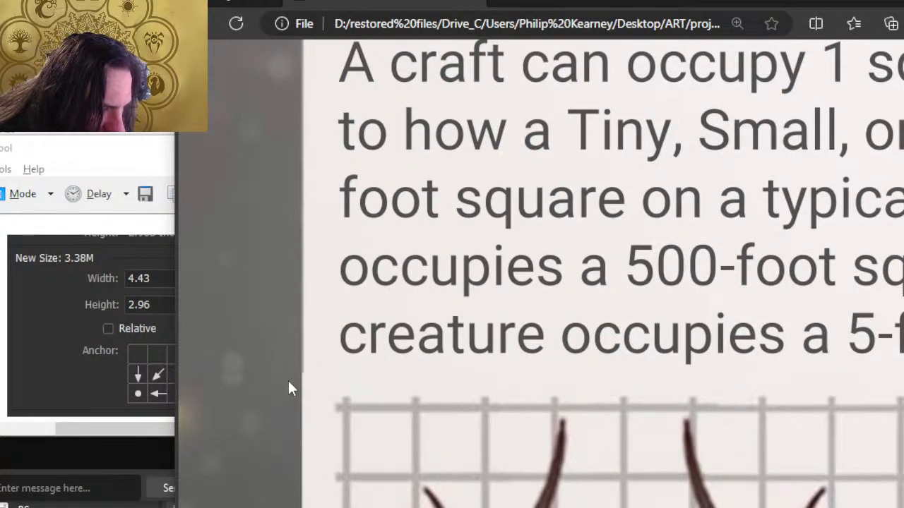
scroll(289, 384, down, 4)
scroll(297, 383, up, 4)
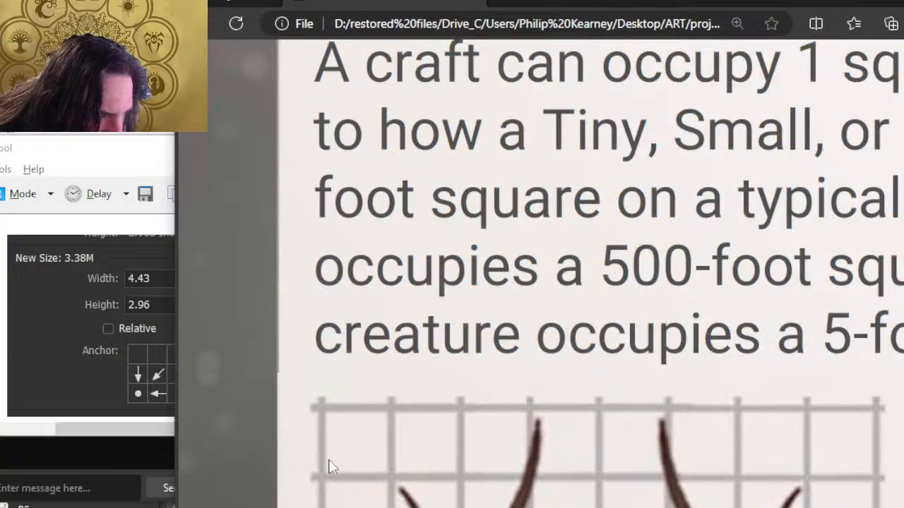
Step: Switch back to the Word layout, select the cloud corner artwork and examine its lower edge from corner to corner along the footer strip
key(alt+Tab)
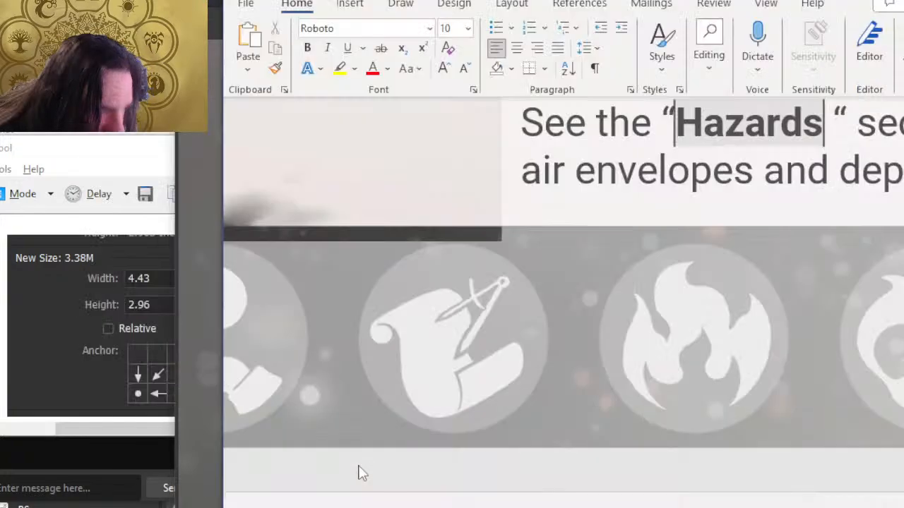
scroll(443, 215, up, 5)
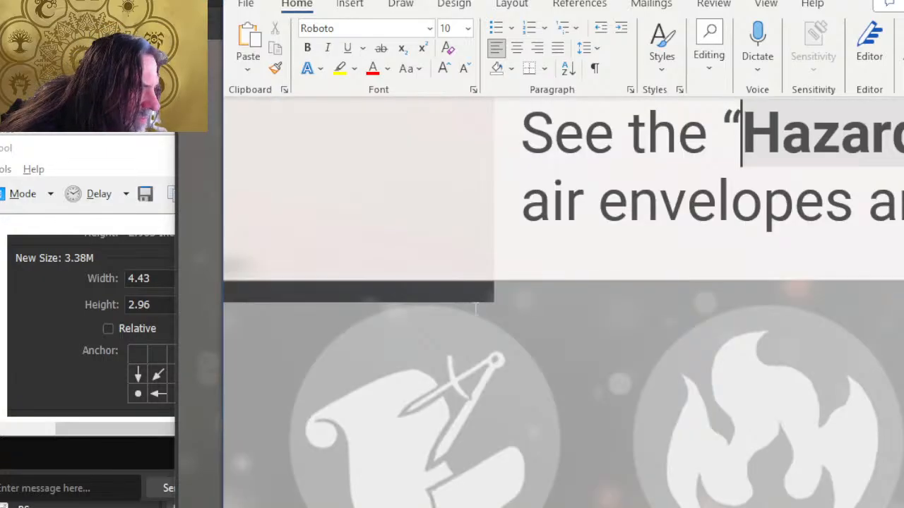
click(459, 267)
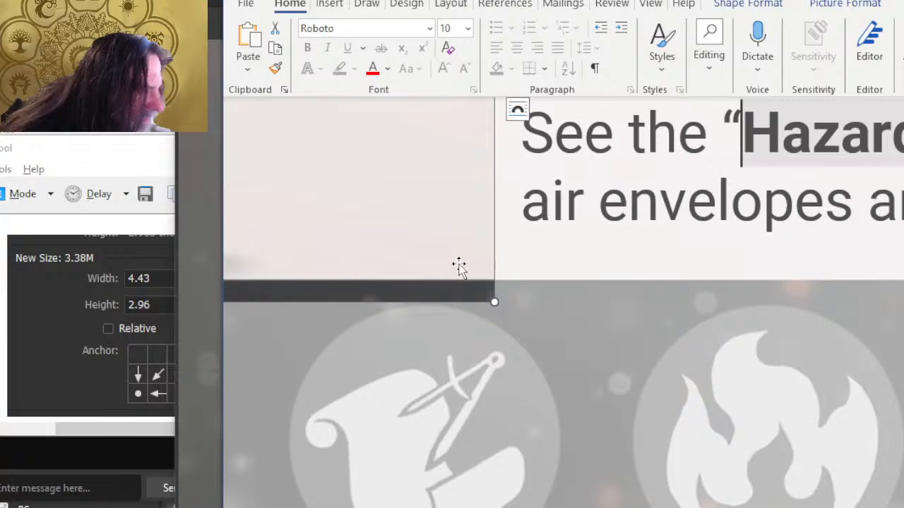
scroll(563, 302, left, 5)
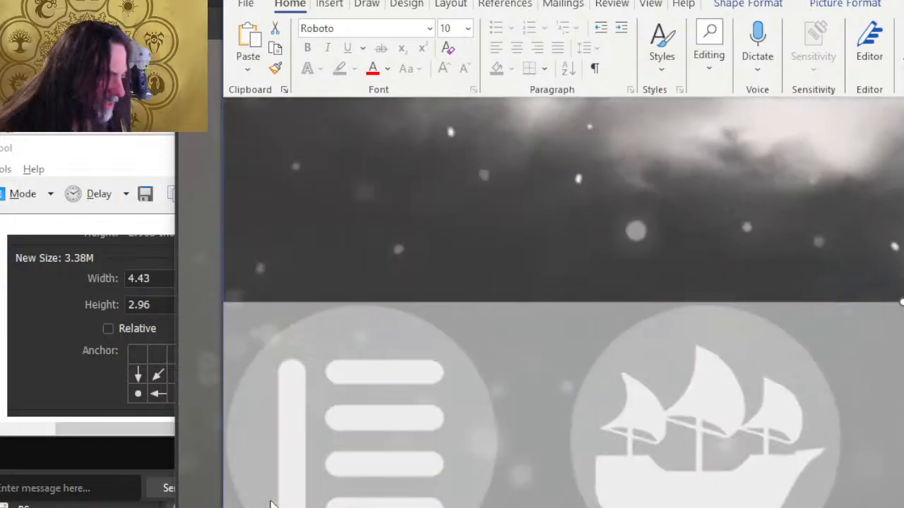
scroll(563, 302, left, 2)
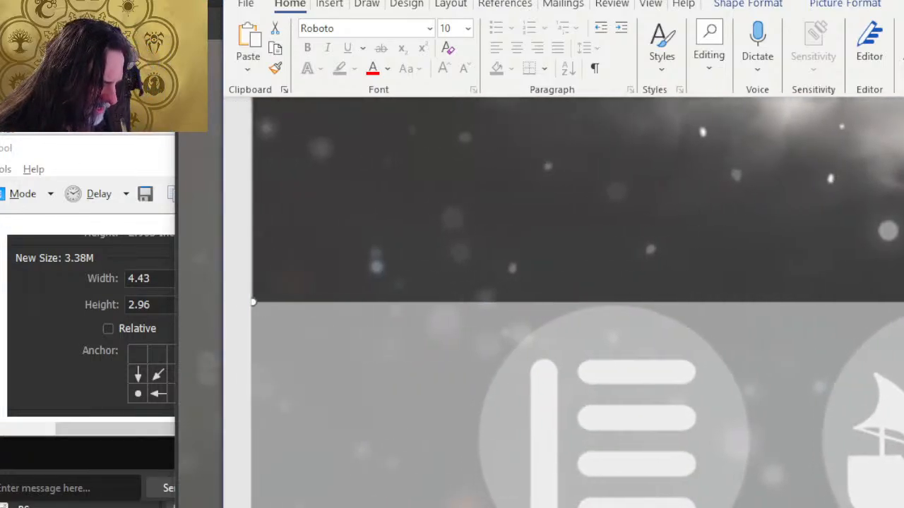
scroll(418, 277, up, 6)
scroll(418, 277, up, 6)
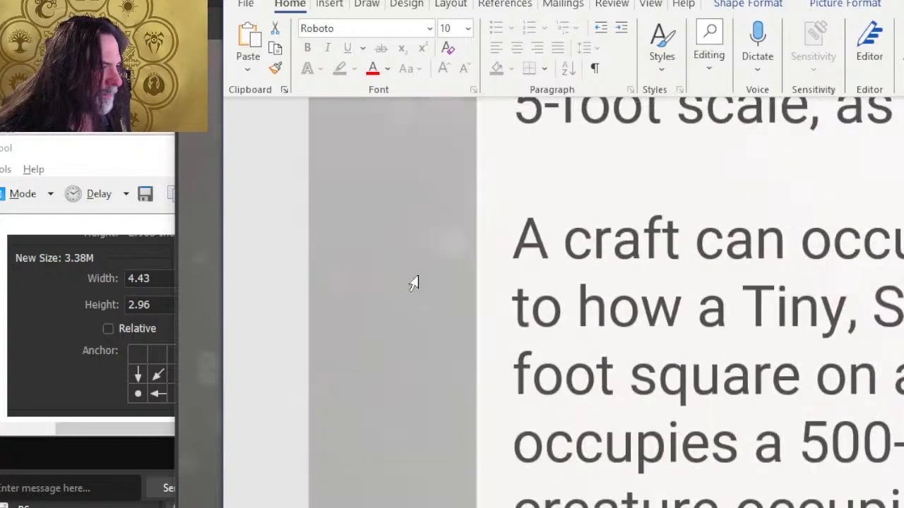
Step: Compare the spider artwork's upper edge at the dark side border between the published PDF and the Word layout
scroll(418, 276, down, 6)
key(alt+Tab)
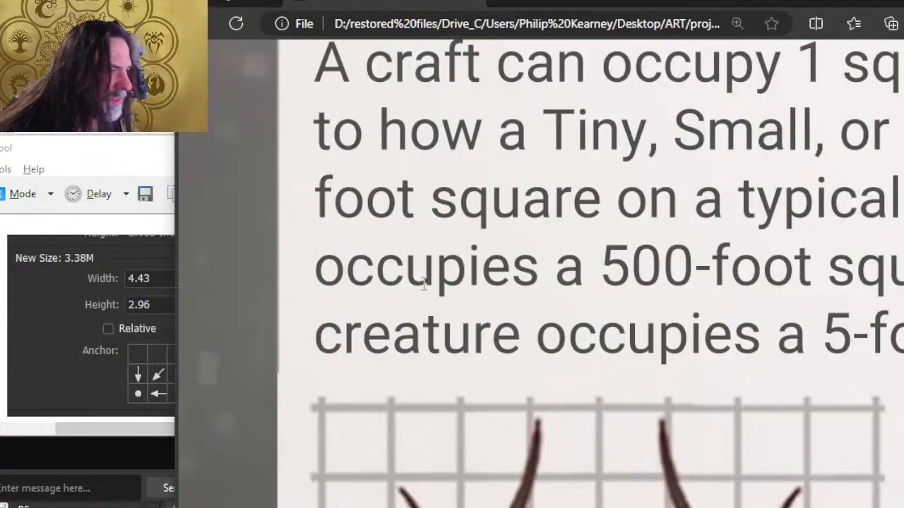
key(alt+Tab)
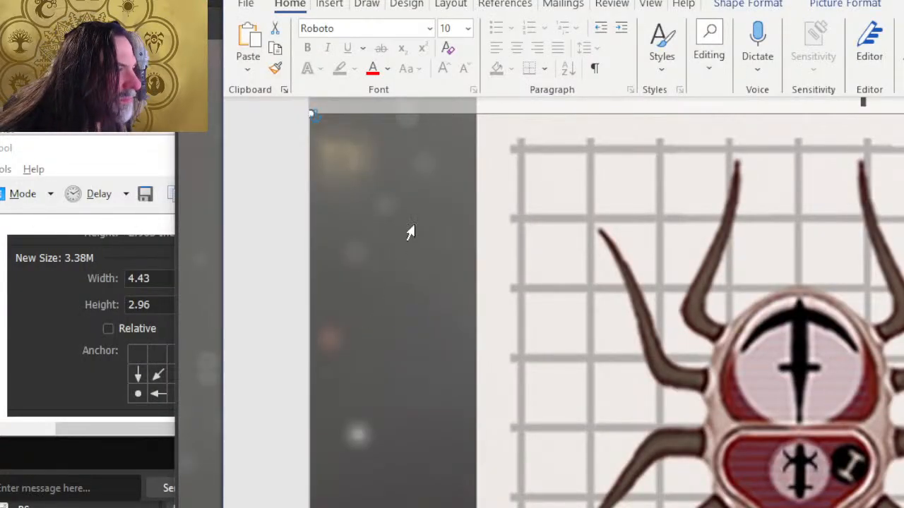
scroll(409, 282, up, 6)
scroll(414, 303, down, 6)
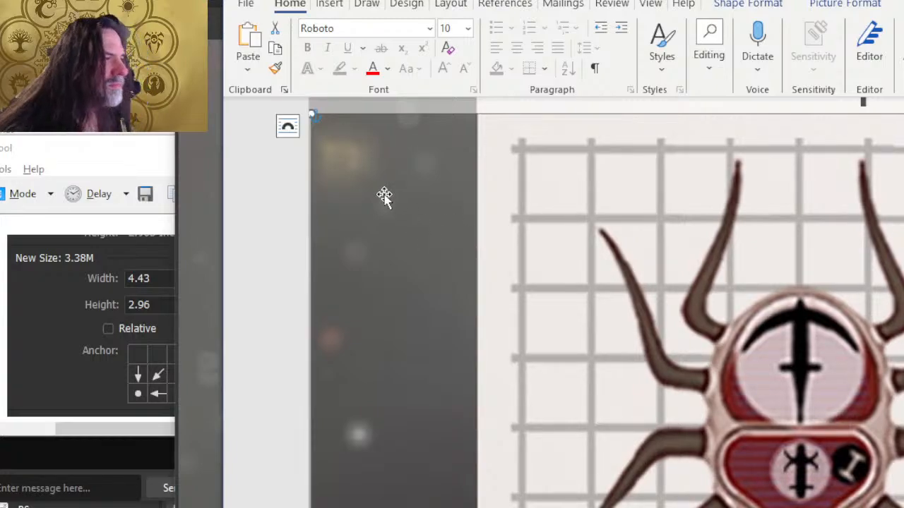
click(492, 108)
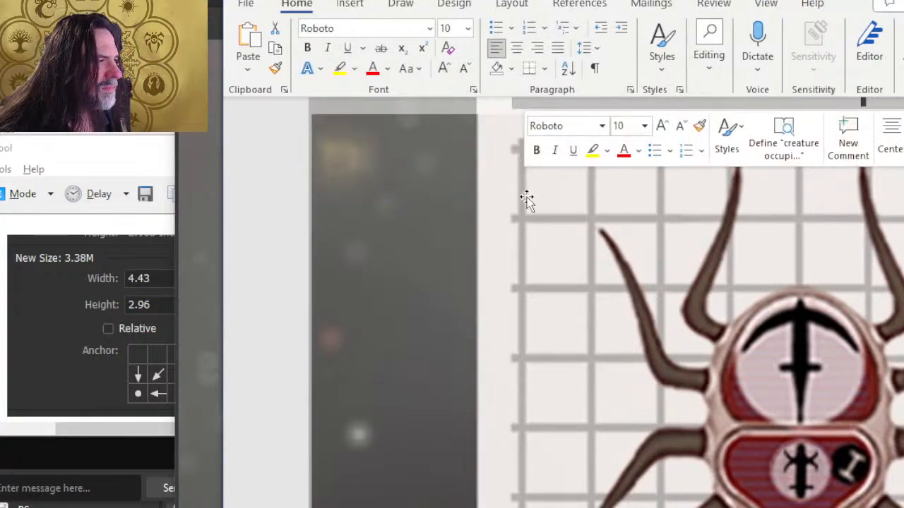
Step: Place the cursor in the craft-size paragraph and start a PDF export to file 7 in interior pages > DONE > EQUIPMENT AND SHIPS
scroll(524, 199, up, 4)
click(462, 253)
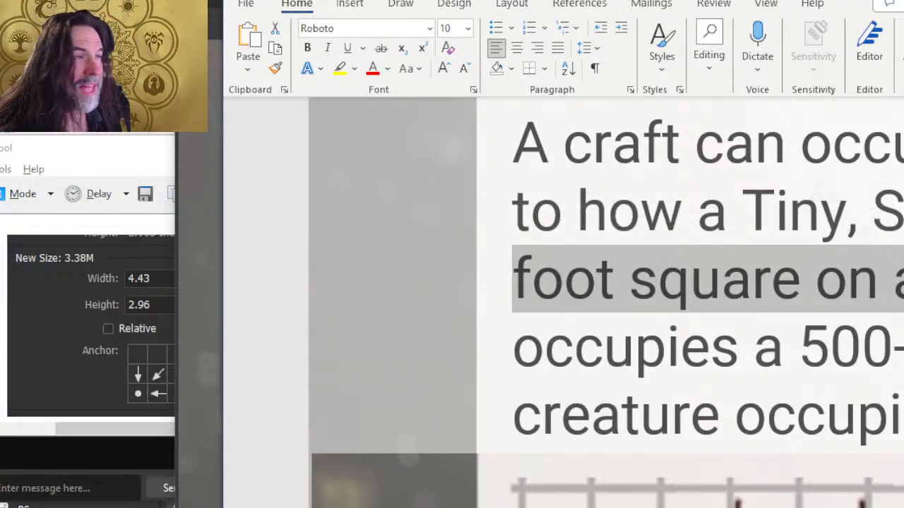
click(247, 5)
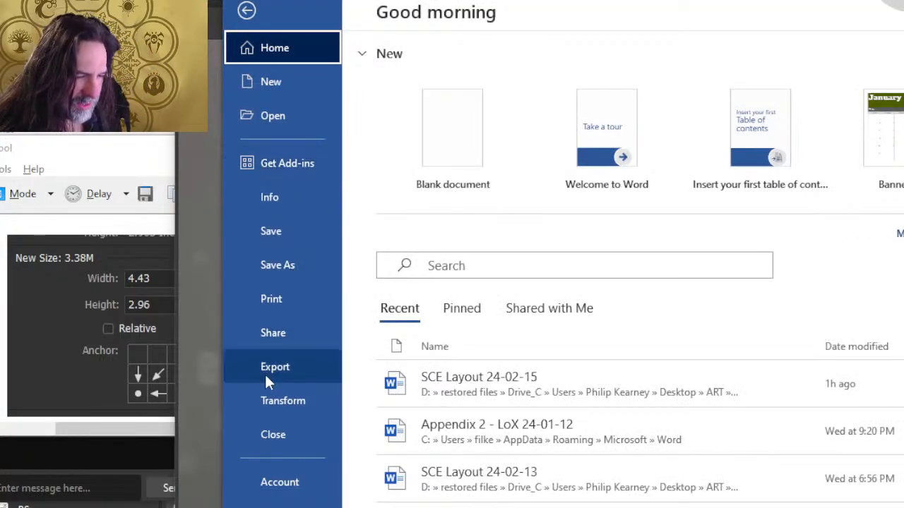
click(270, 377)
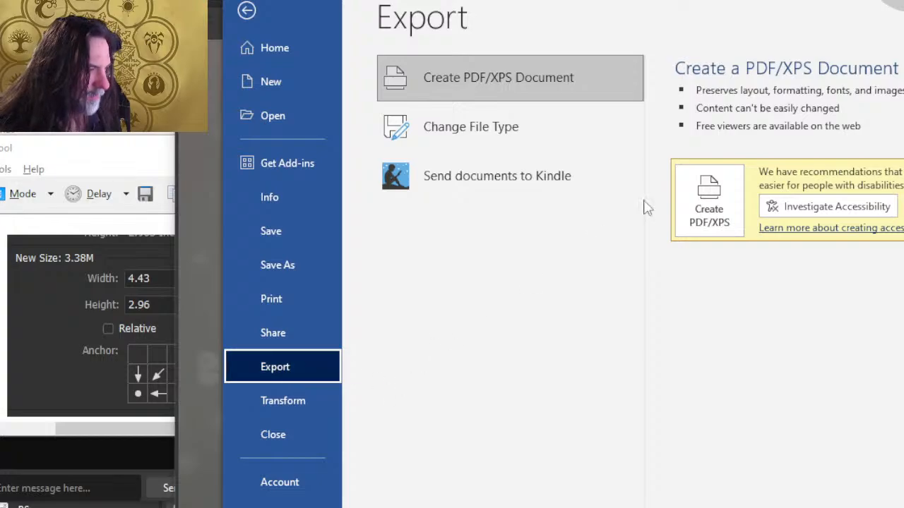
click(729, 232)
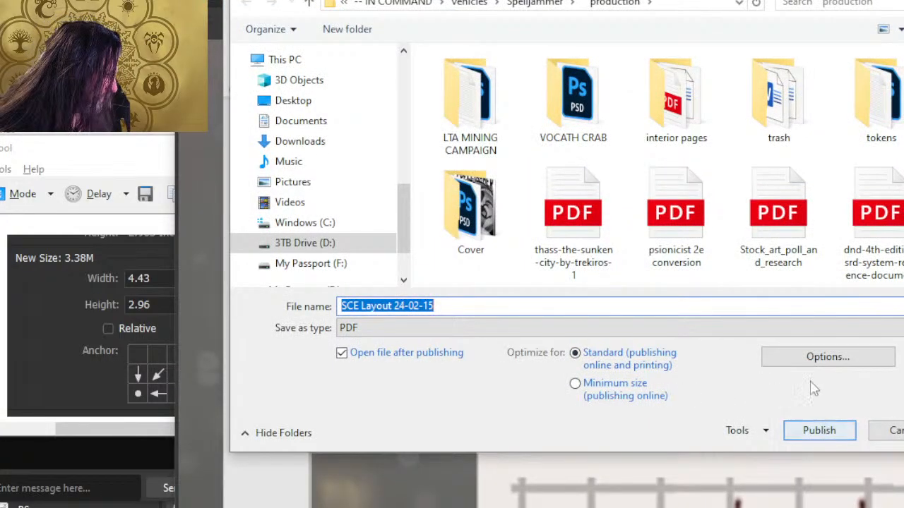
double_click(671, 91)
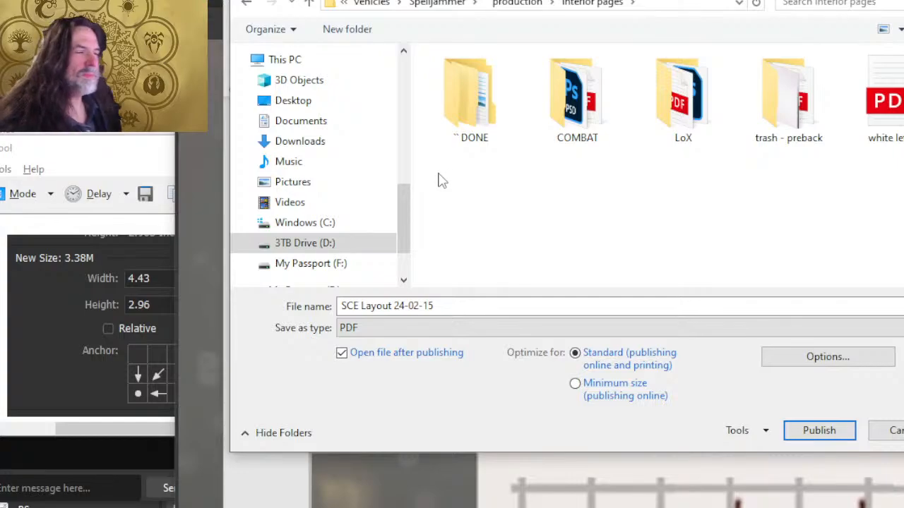
double_click(476, 140)
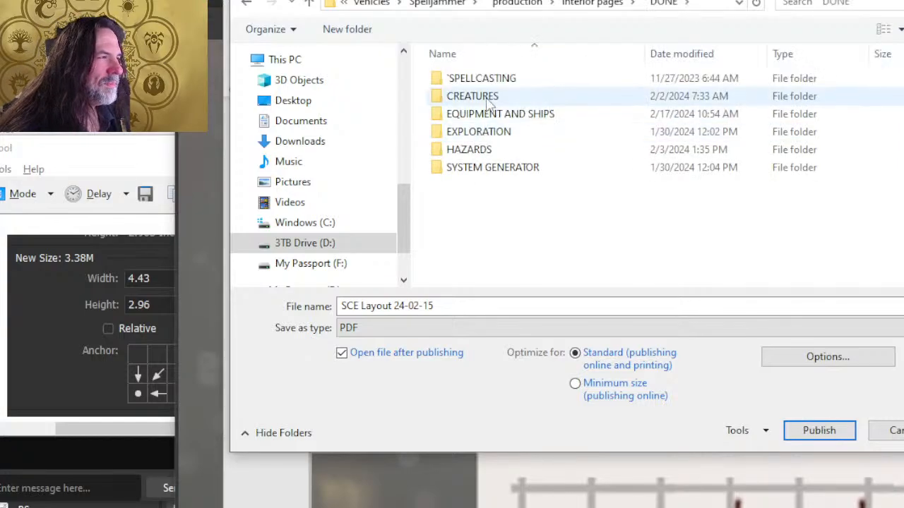
double_click(498, 113)
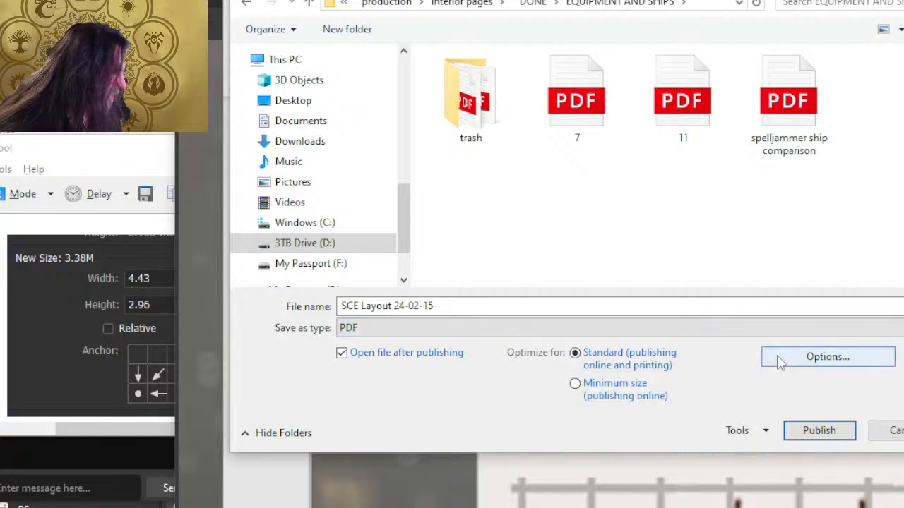
click(574, 109)
Step: Limit the export to the current page, leave out markup, document properties and structure tags, and publish it over the existing 7.pdf
click(817, 356)
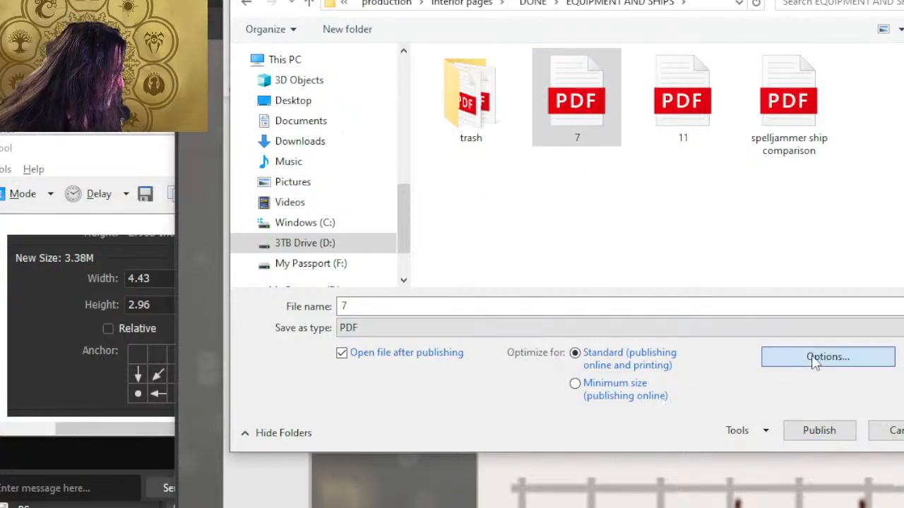
click(543, 88)
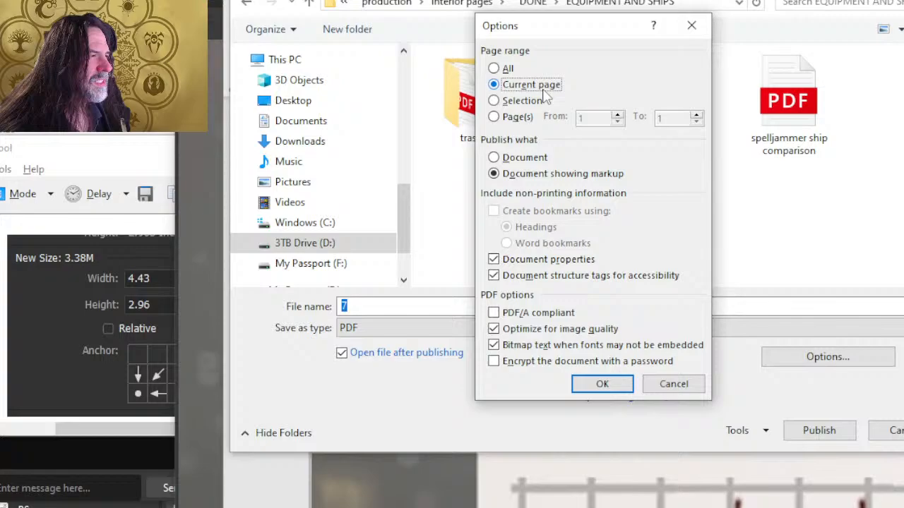
click(533, 158)
click(545, 259)
click(543, 276)
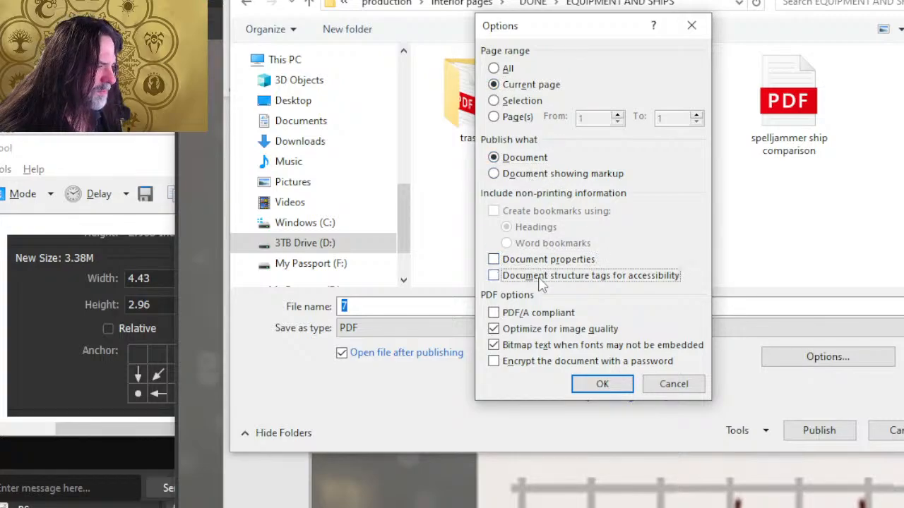
click(602, 385)
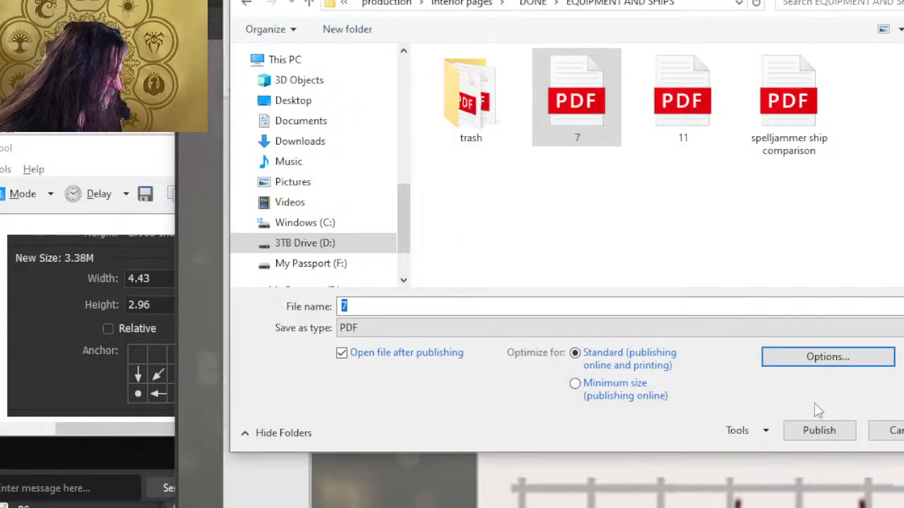
click(824, 437)
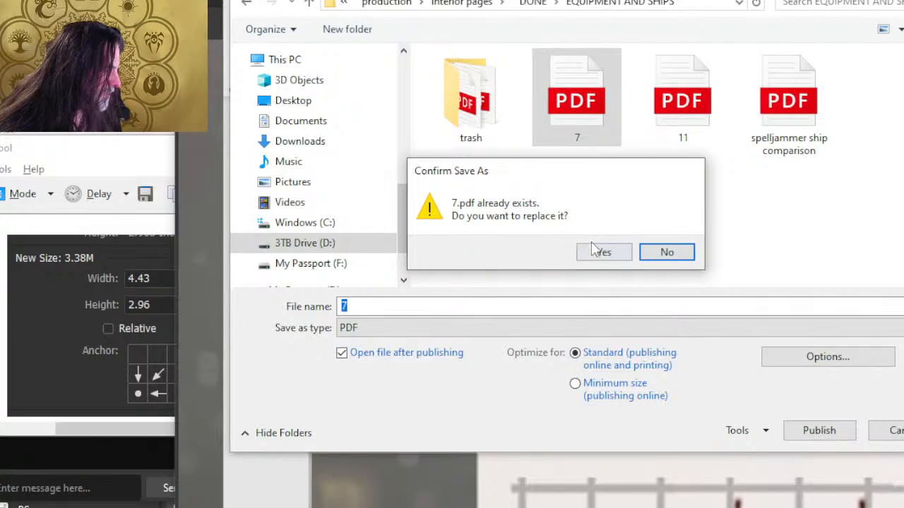
click(596, 255)
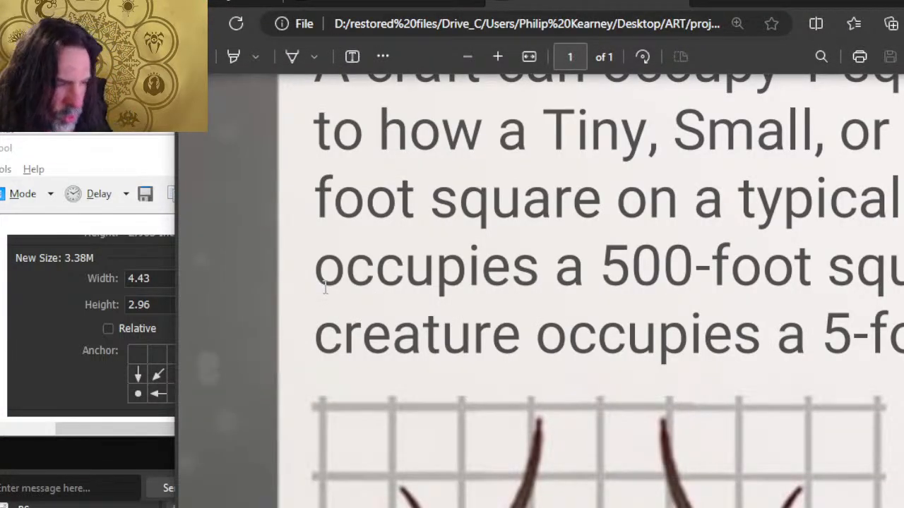
Step: Check the republished PDF along the dark side border, from the spider artwork's upper edge down to the footer icons
scroll(339, 310, down, 2)
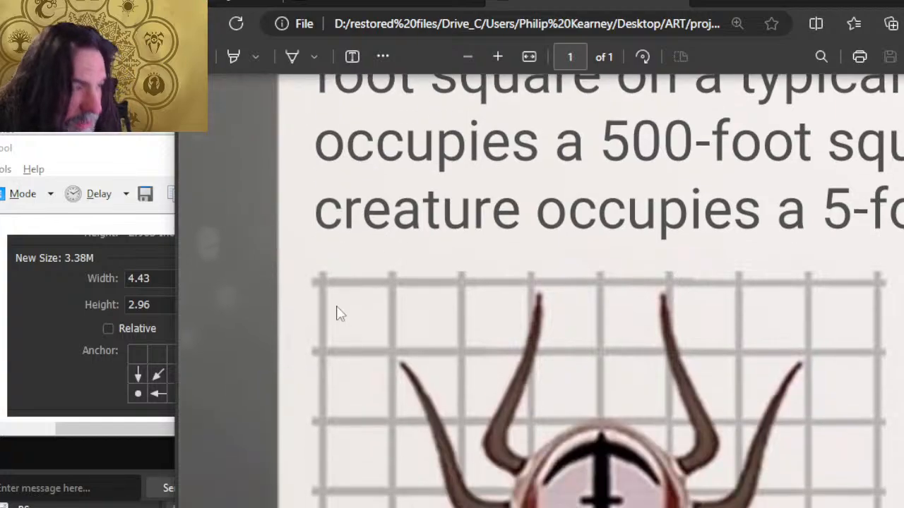
scroll(299, 194, up, 2)
scroll(304, 207, down, 6)
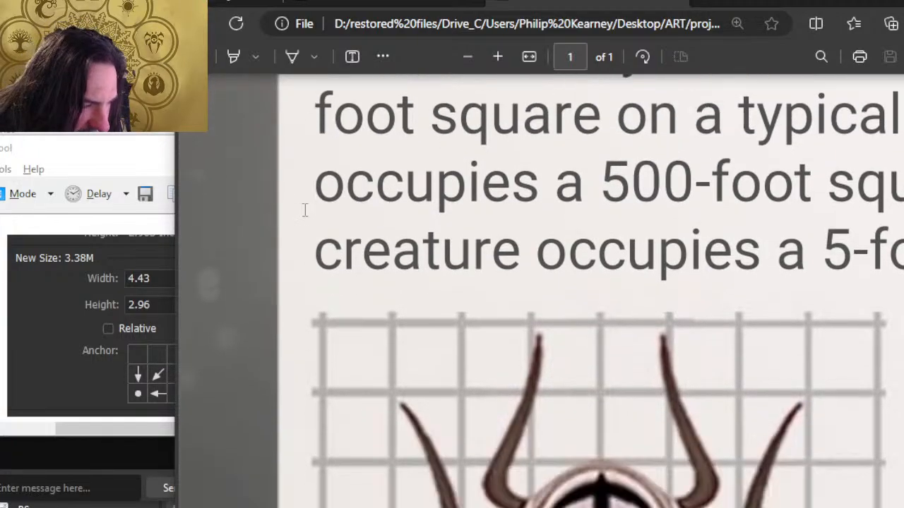
scroll(314, 233, down, 10)
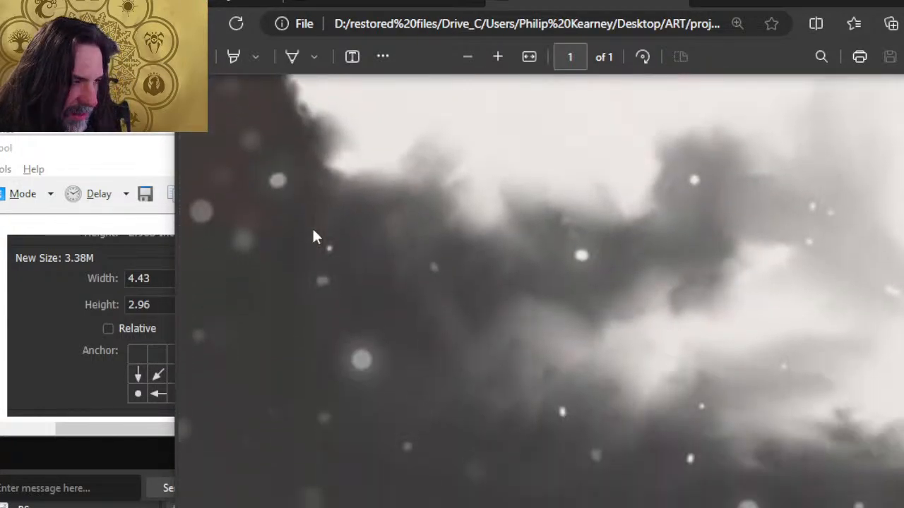
scroll(313, 236, down, 4)
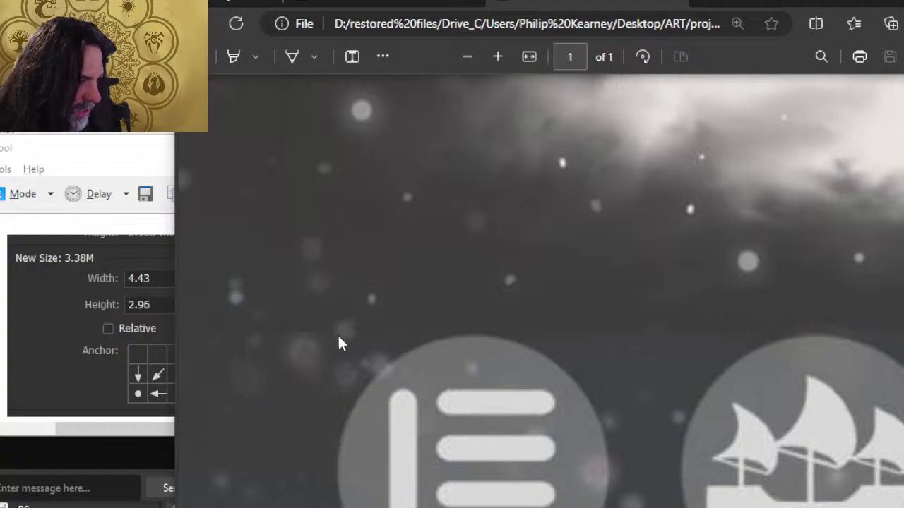
scroll(348, 342, down, 2)
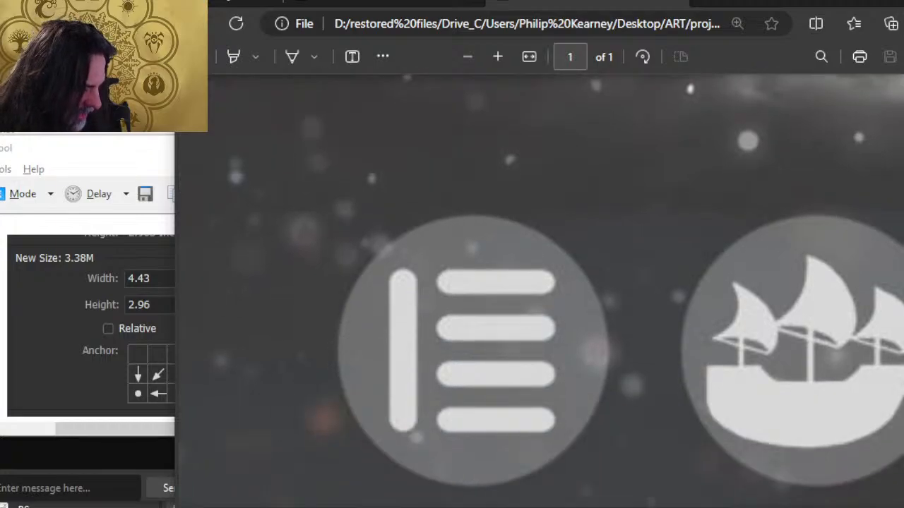
Step: Inspect the seam between the cloud artwork and footer icon strip across the page, then review the clouds beneath the spider ship
scroll(541, 350, right, 15)
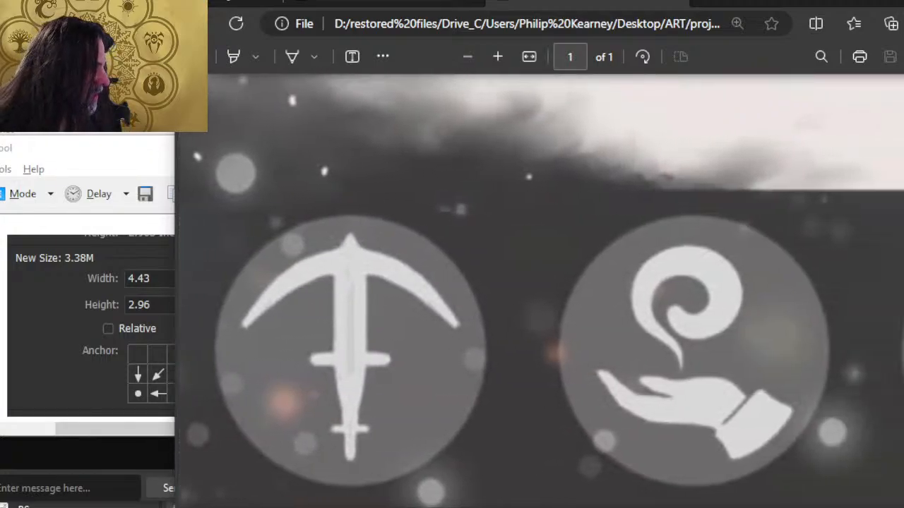
scroll(541, 273, right, 5)
scroll(541, 273, left, 8)
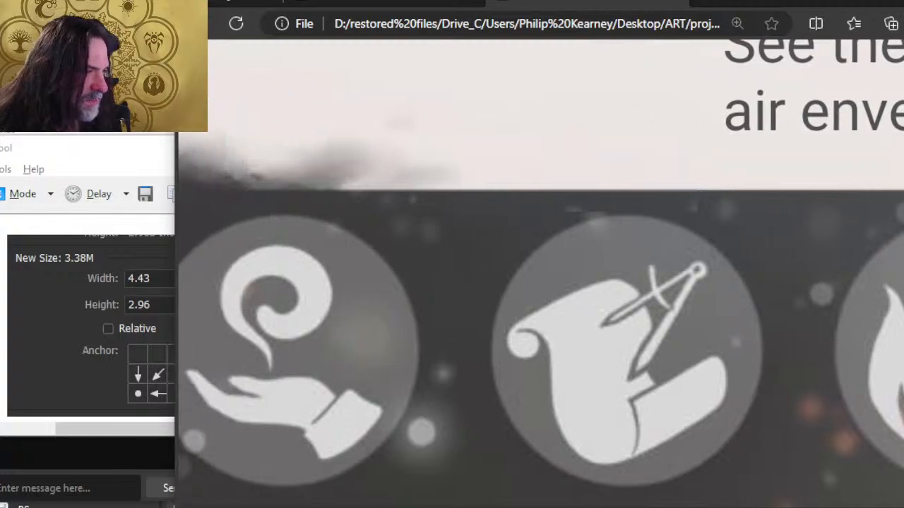
scroll(541, 273, left, 6)
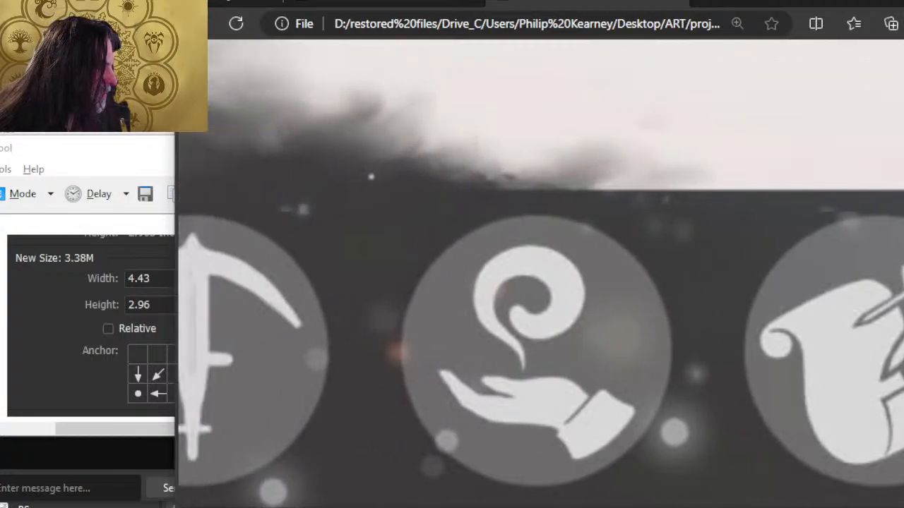
scroll(540, 273, left, 5)
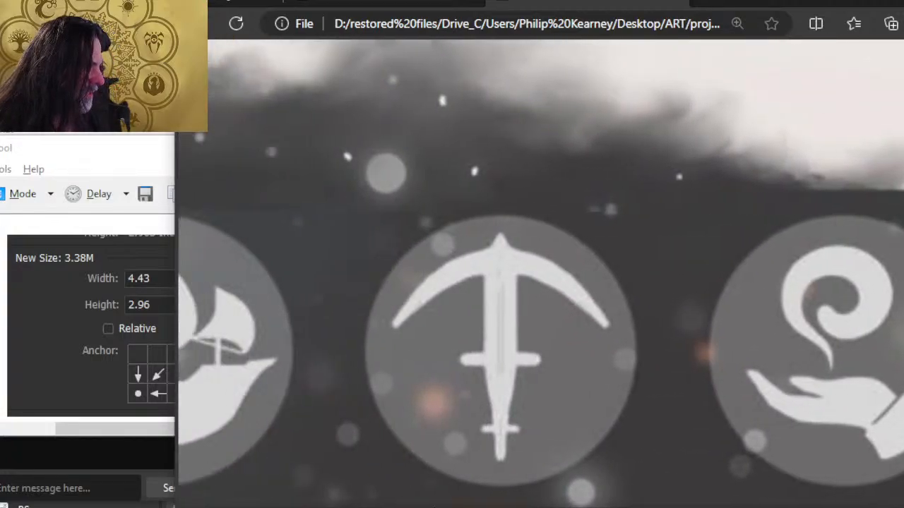
scroll(339, 502, left, 15)
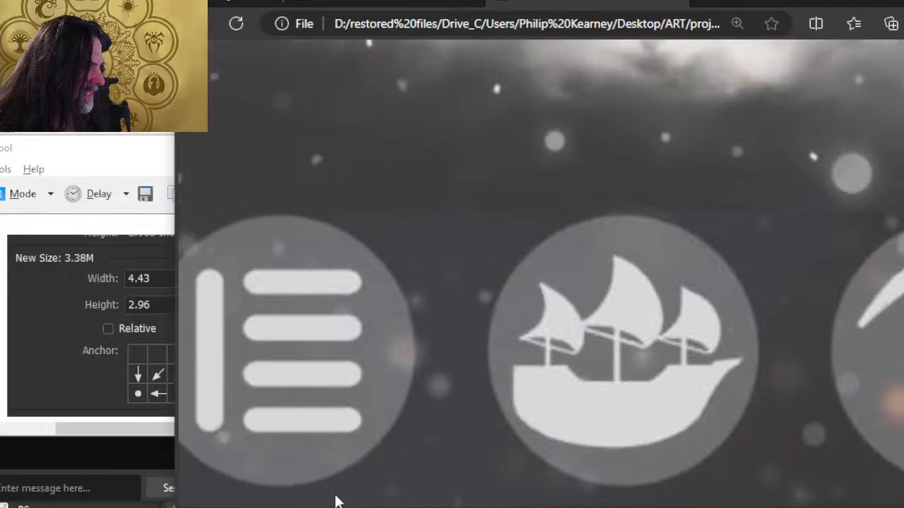
scroll(298, 502, left, 4)
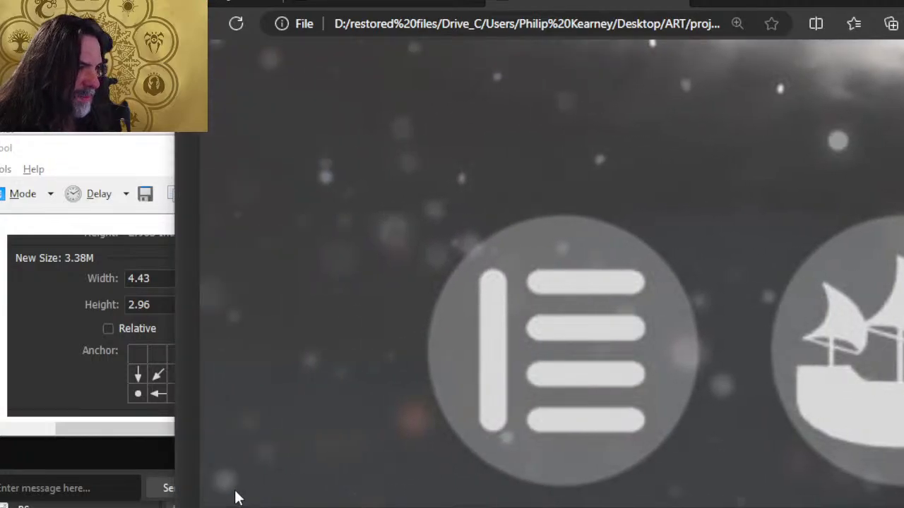
drag(251, 491, 274, 491)
scroll(282, 335, up, 10)
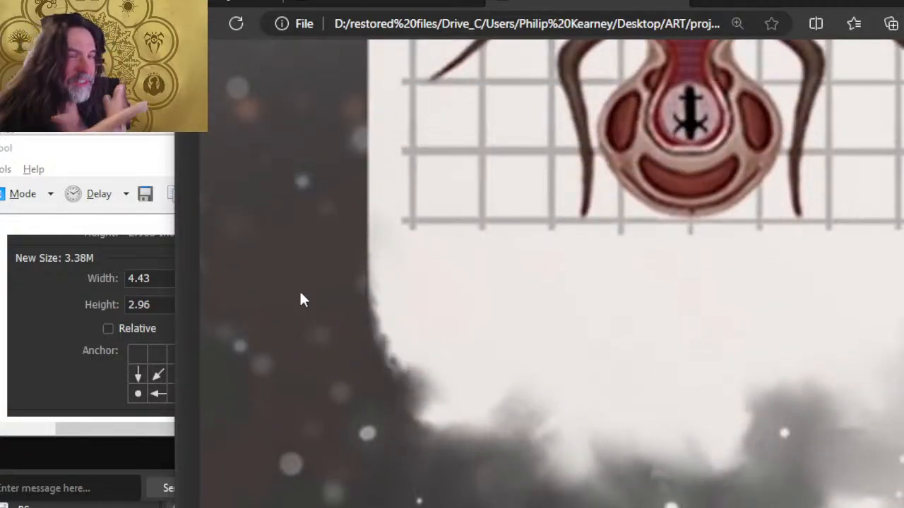
Step: Switch to Photoshop and add a layer mask to the spider ship and cloud artwork in Untitled-1
key(alt+Tab)
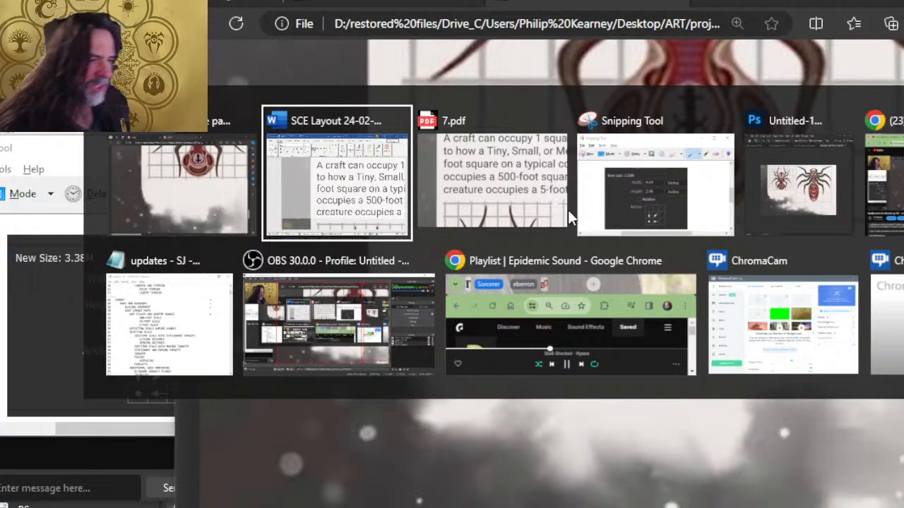
key(alt+Tab)
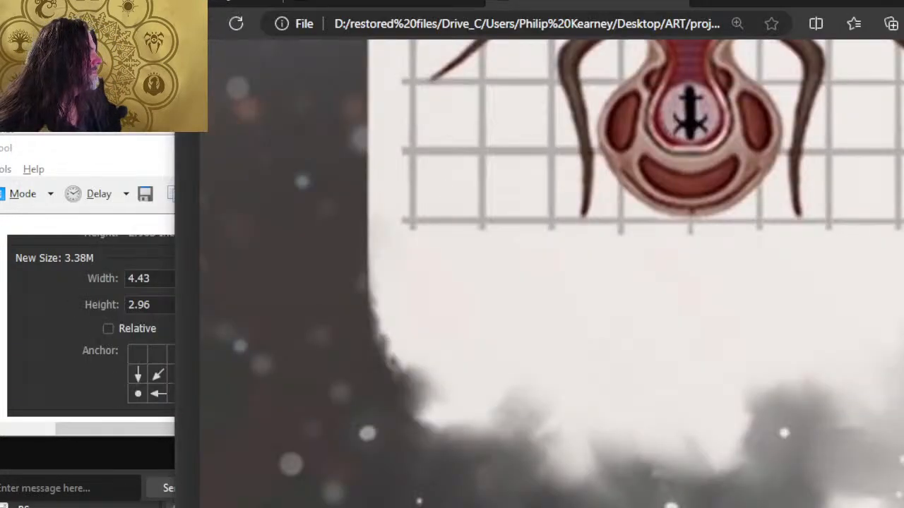
key(alt+Tab)
key(alt+Tab)
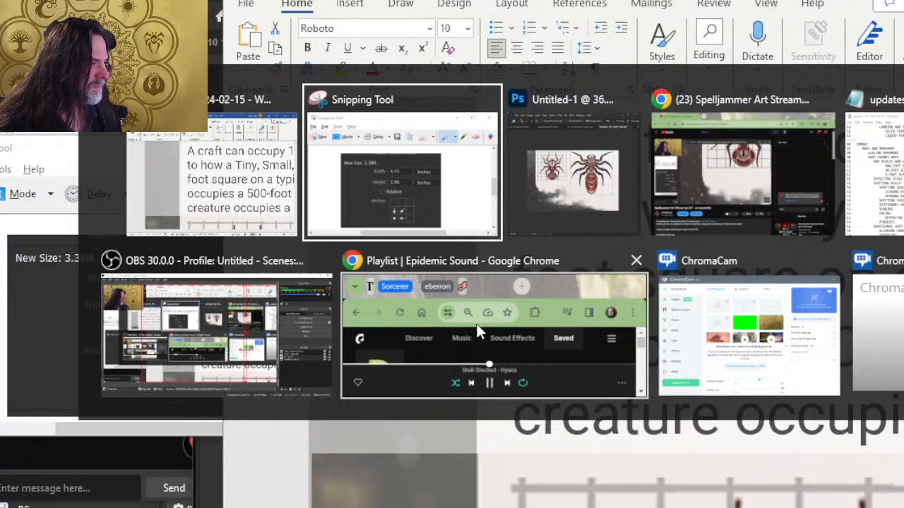
key(alt+Tab)
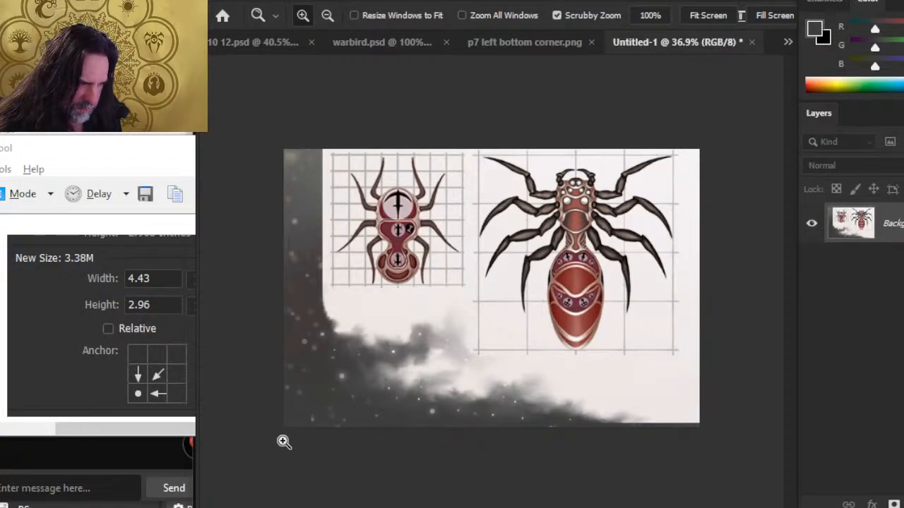
drag(284, 442, 324, 446)
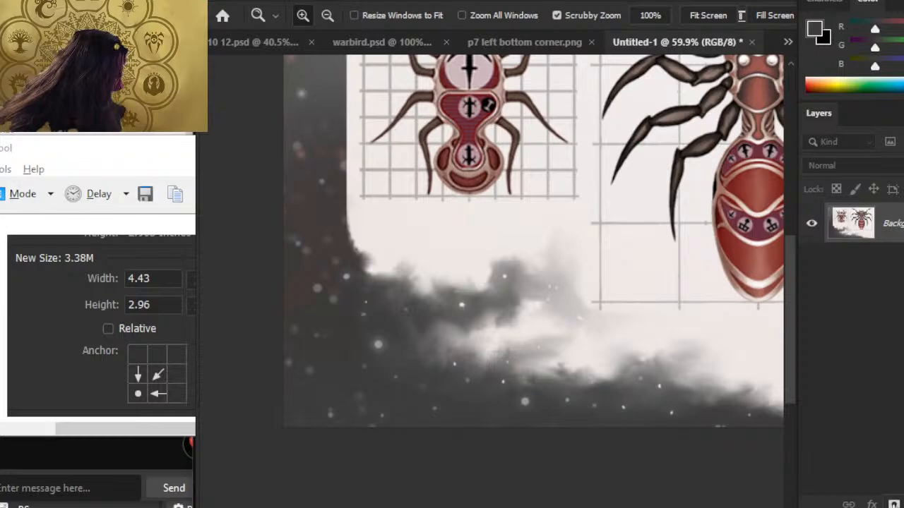
click(894, 503)
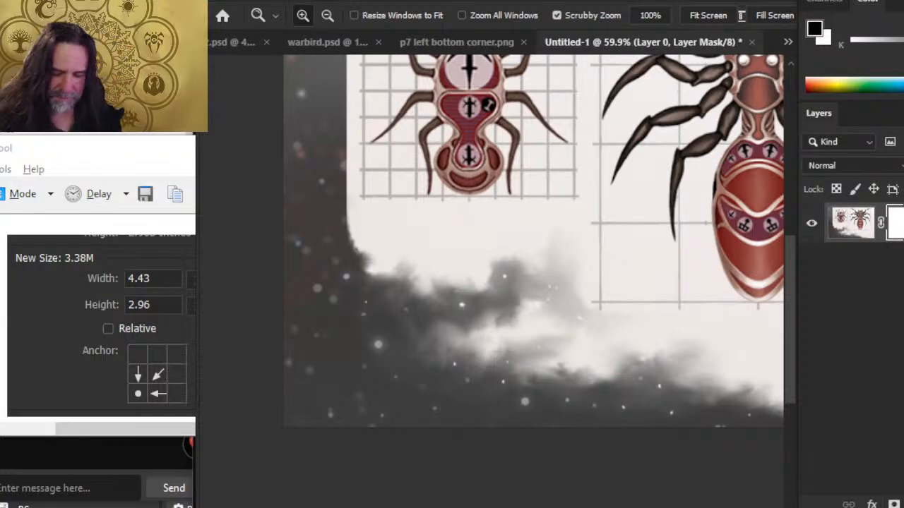
Step: Add an empty layer beneath the masked artwork and target the artwork's layer mask with a black size 9 brush
drag(379, 478, 339, 405)
drag(295, 380, 320, 391)
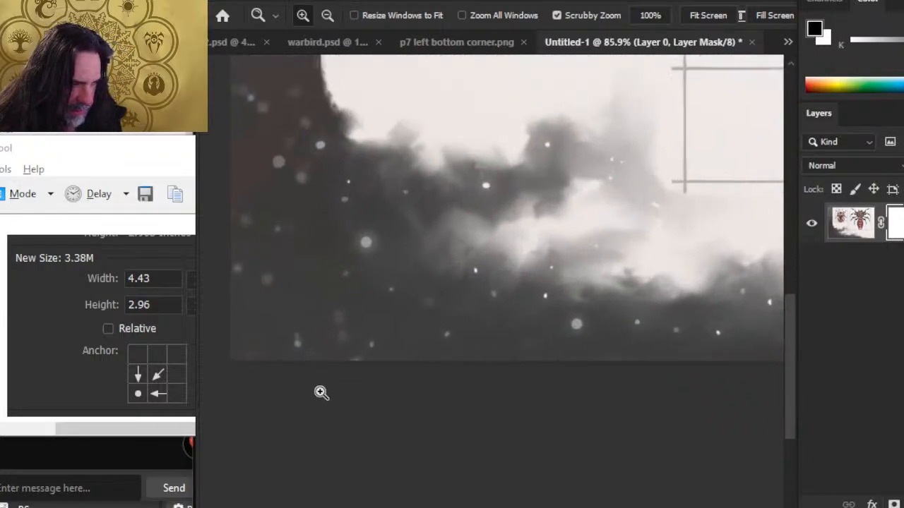
key(b)
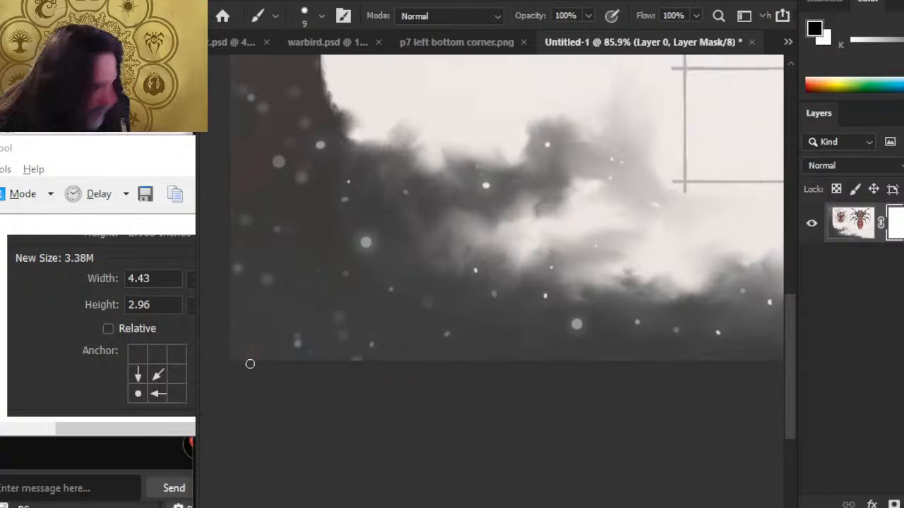
key(x)
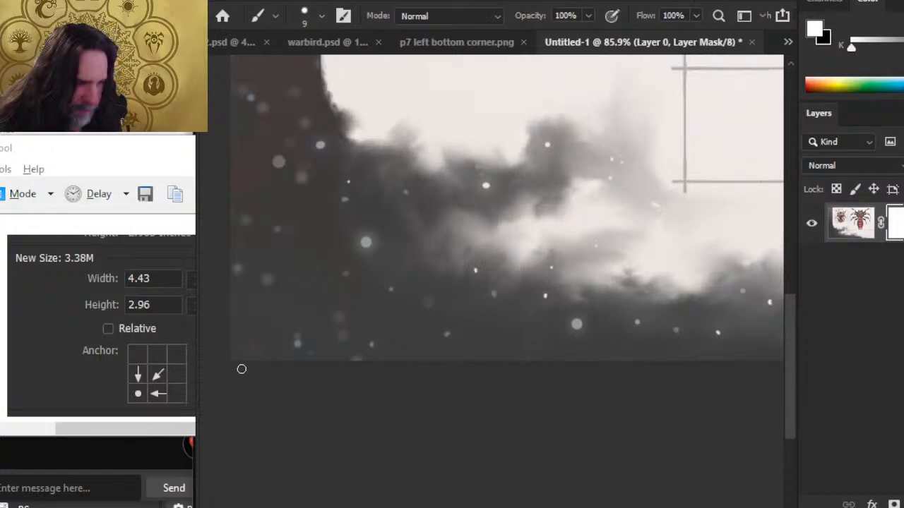
key(x)
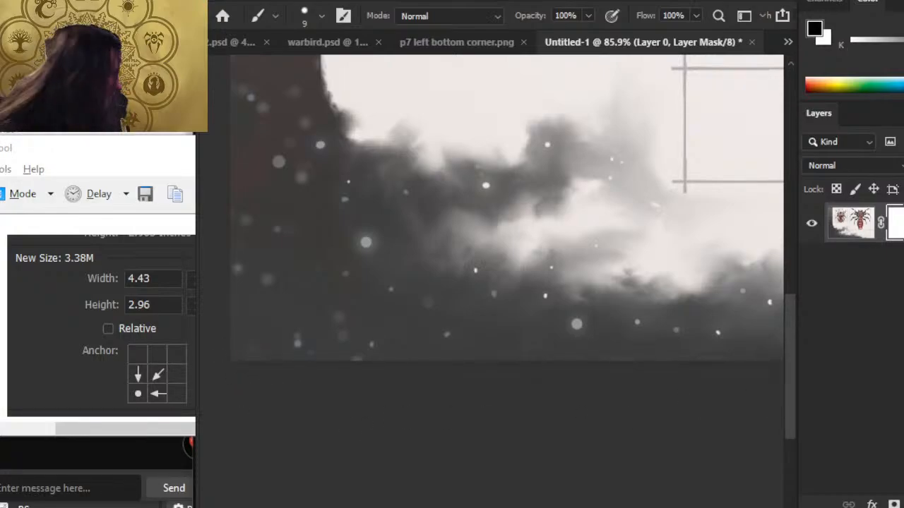
key(ctrl+shift+alt+n)
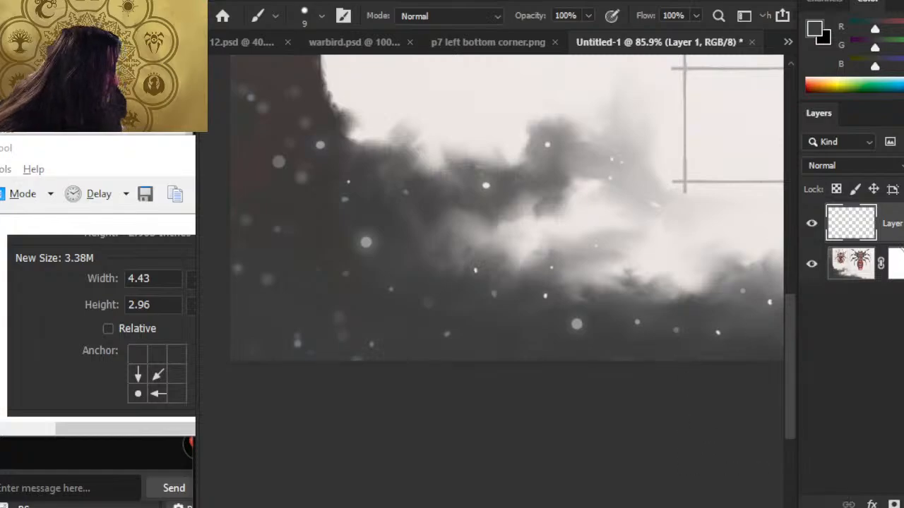
drag(895, 223, 891, 281)
click(894, 223)
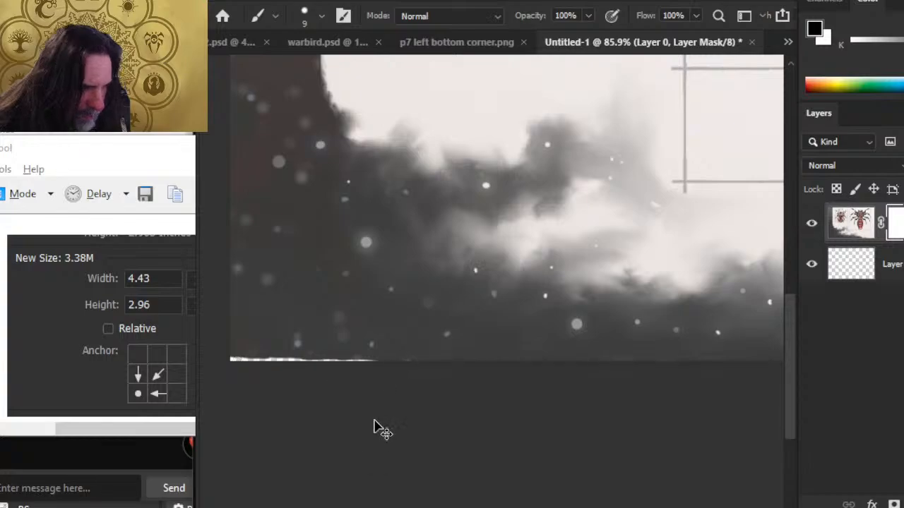
Step: Undo the full-opacity mask stroke along the artwork's lower edge, lower the brush opacity to 10%, and retarget the layer mask
key(ctrl+z)
key(ctrl+2)
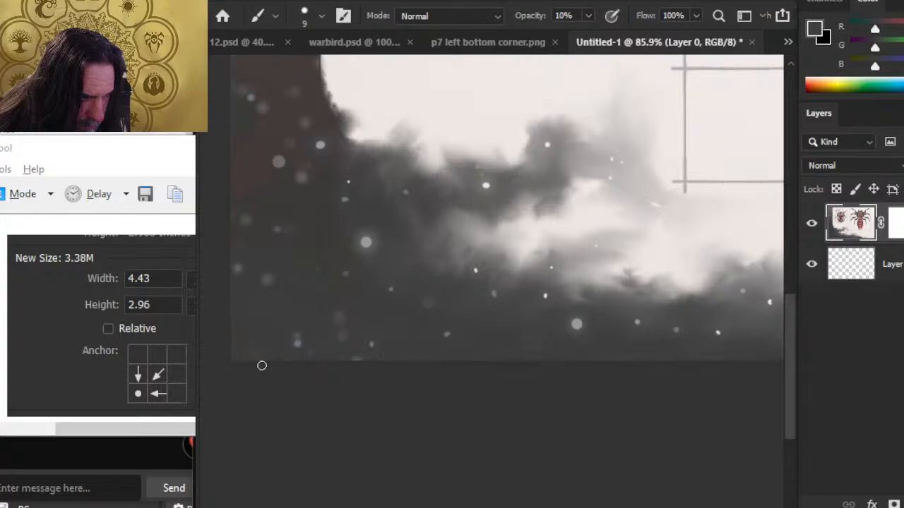
key(x)
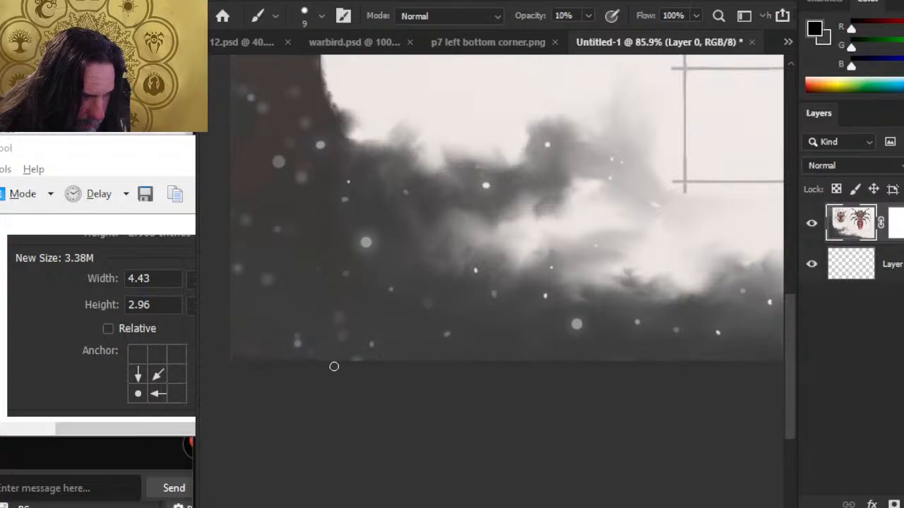
key(x)
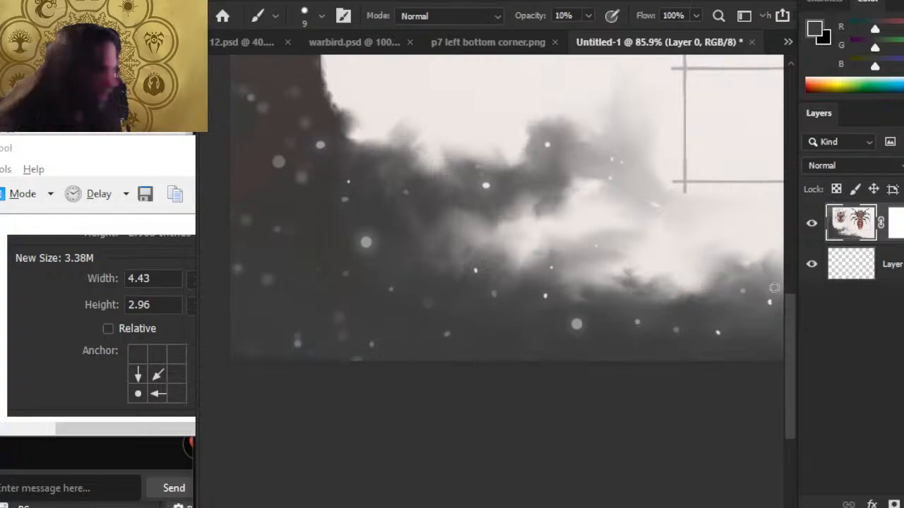
key(ctrl+z)
key(ctrl+z)
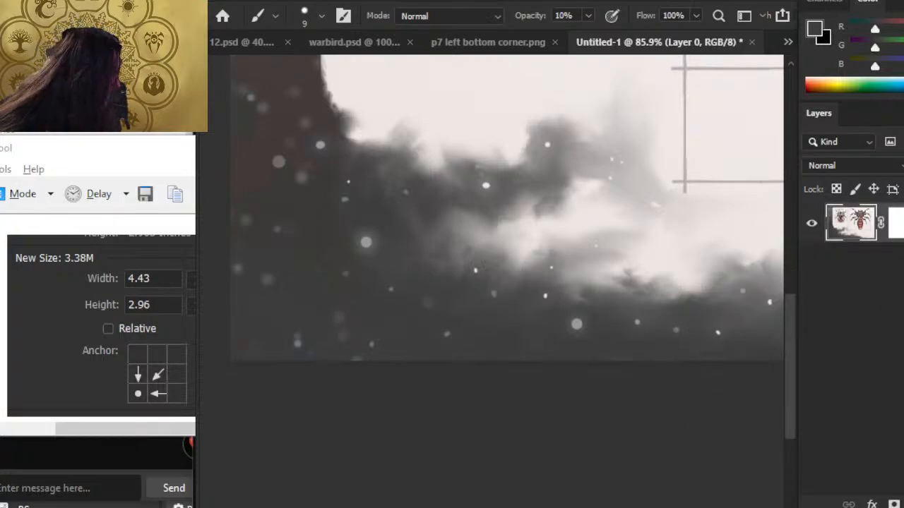
key(ctrl+shift+z)
key(ctrl+shift+z)
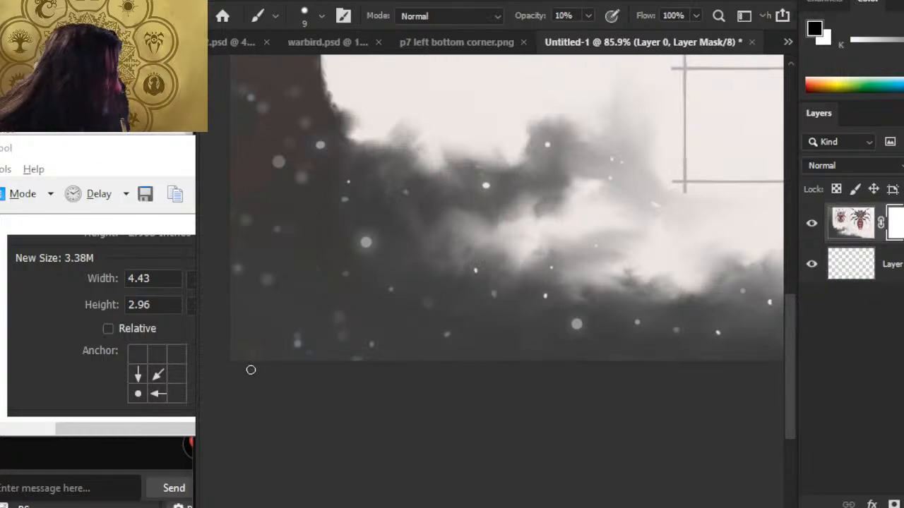
Step: Fade the artwork's lower edge with a straight 10% black brush stroke on the mask, running across the full width
drag(247, 352, 233, 355)
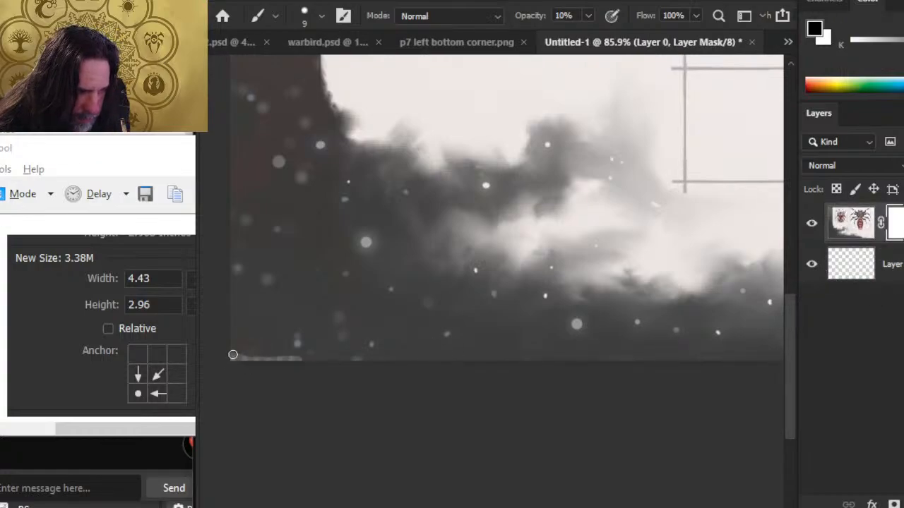
key(ctrl+z)
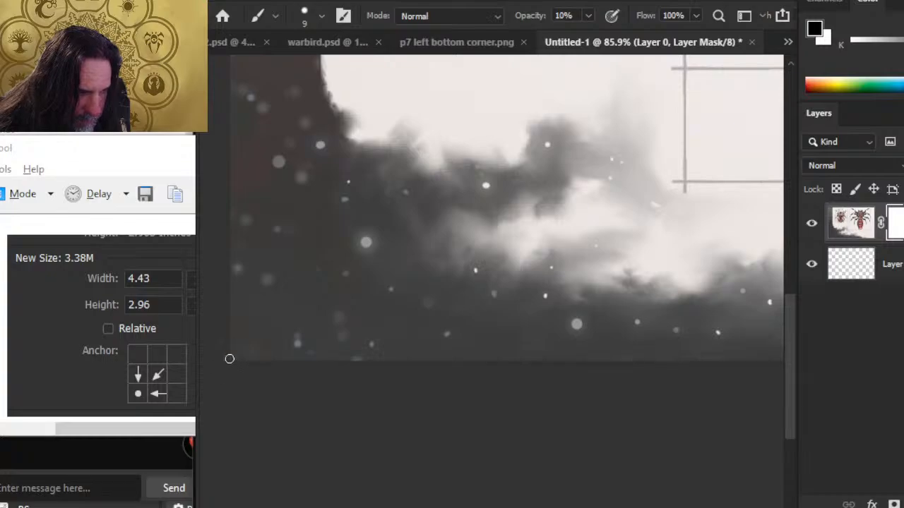
drag(229, 359, 756, 360)
scroll(234, 361, right, 10)
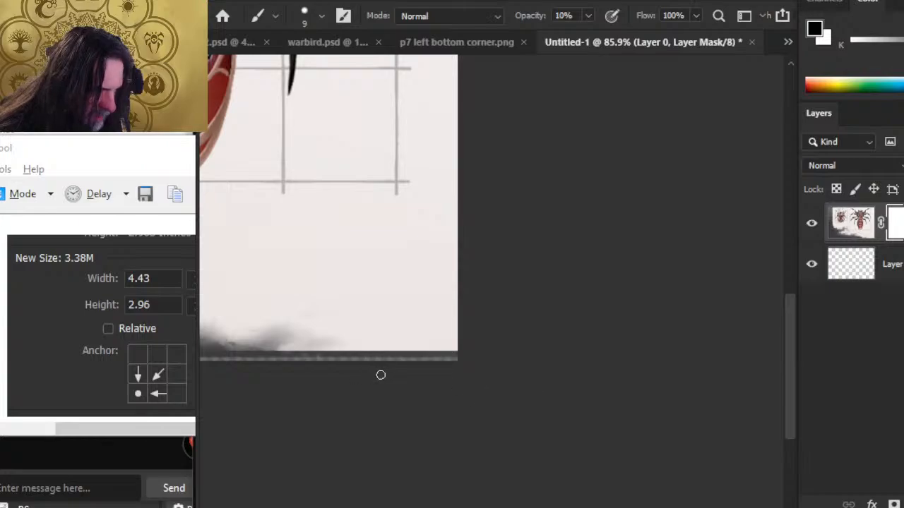
Step: Smudge the mask fade at 56% strength along the lower edge at the pale end of the artwork
key(r)
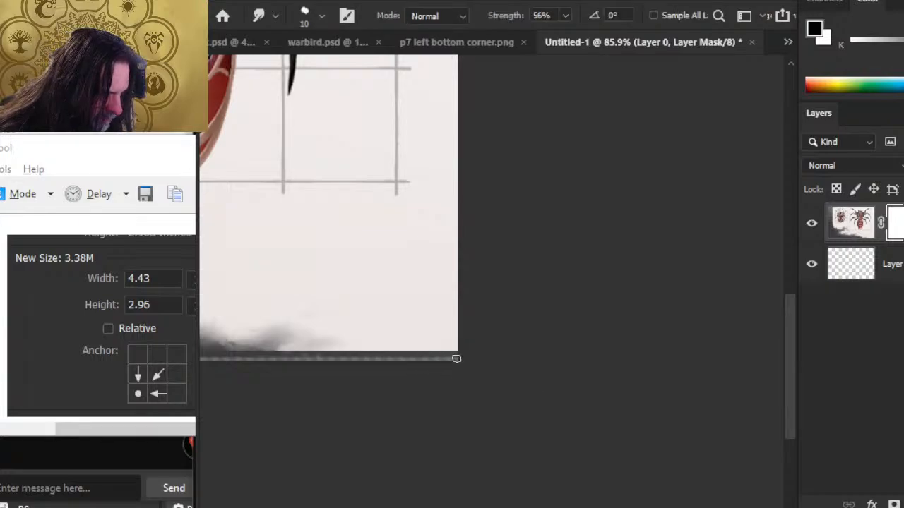
key(shift)
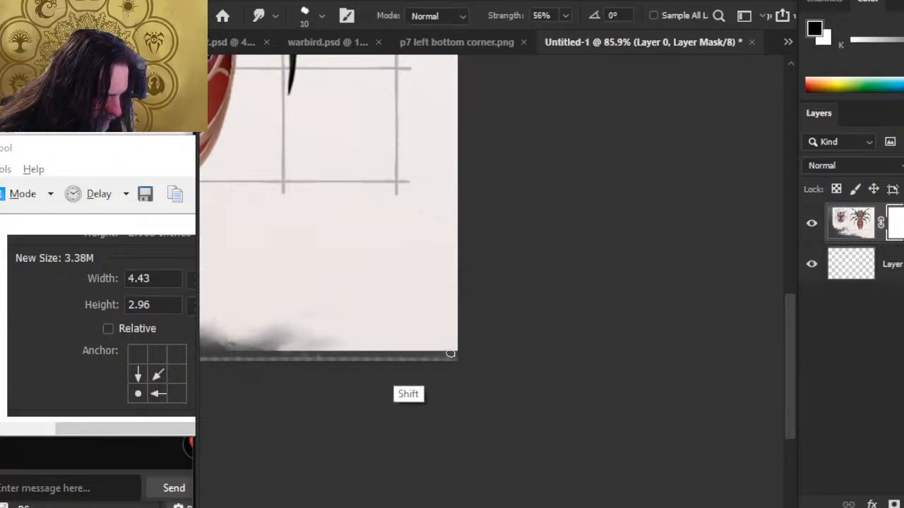
key(shift)
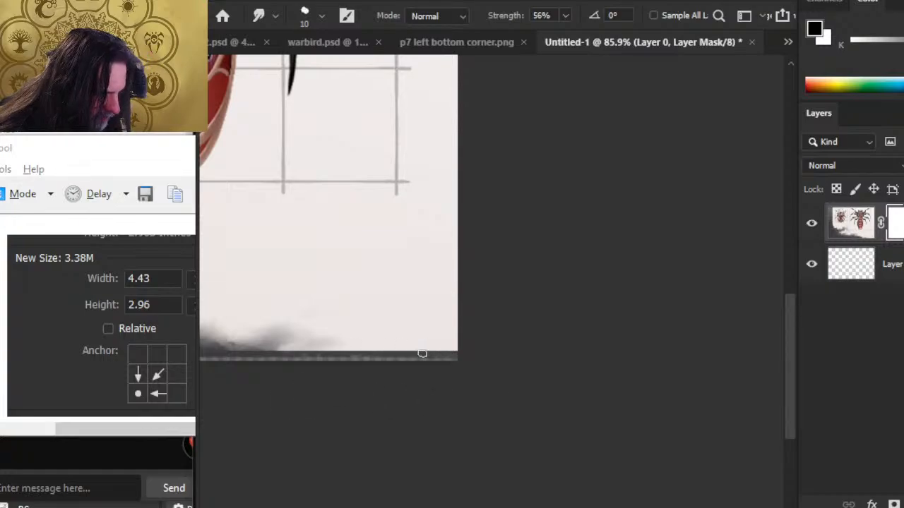
key(shift)
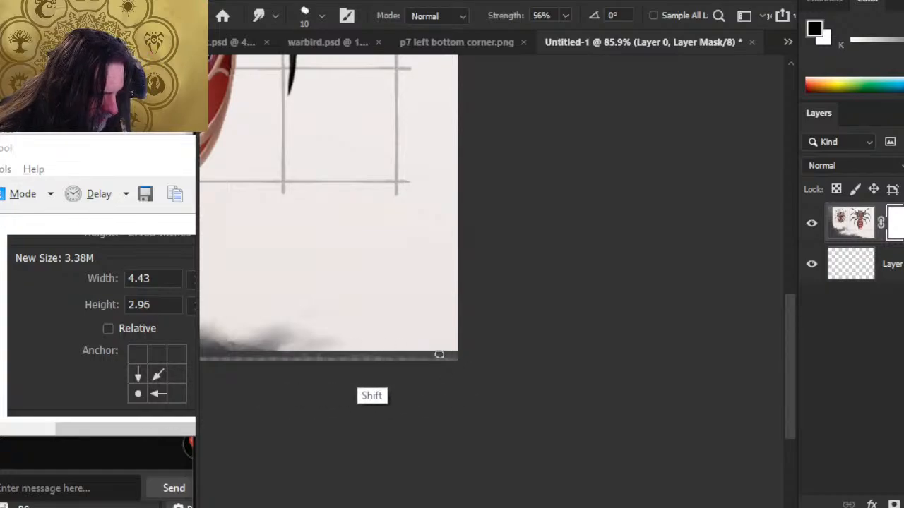
scroll(440, 354, left, 3)
key(shift)
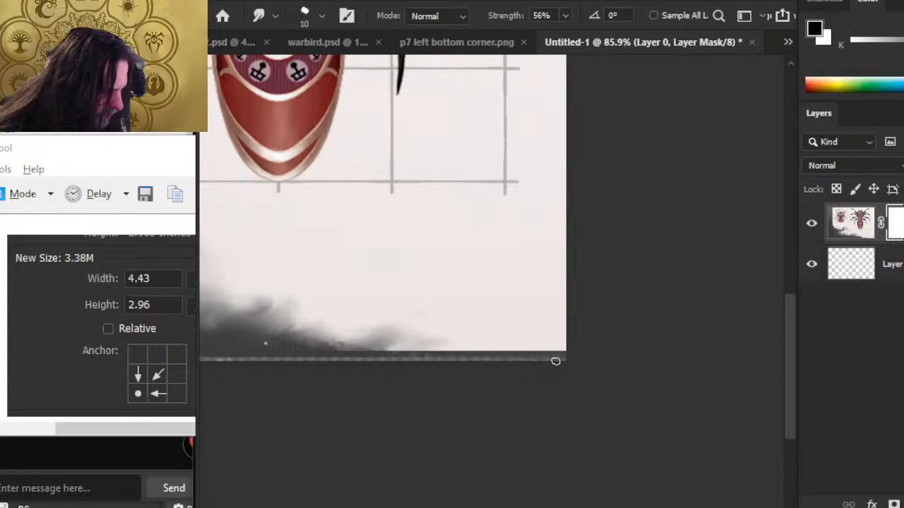
key(shift)
Step: Set the Smudge tool's strength to 70% and soften the mask fade along the lower edge beneath the large spider ship
key(e)
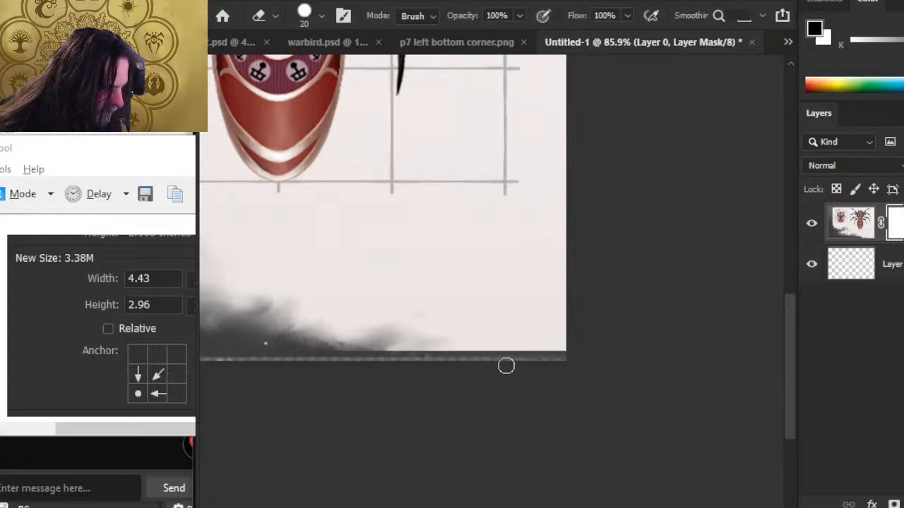
key(7)
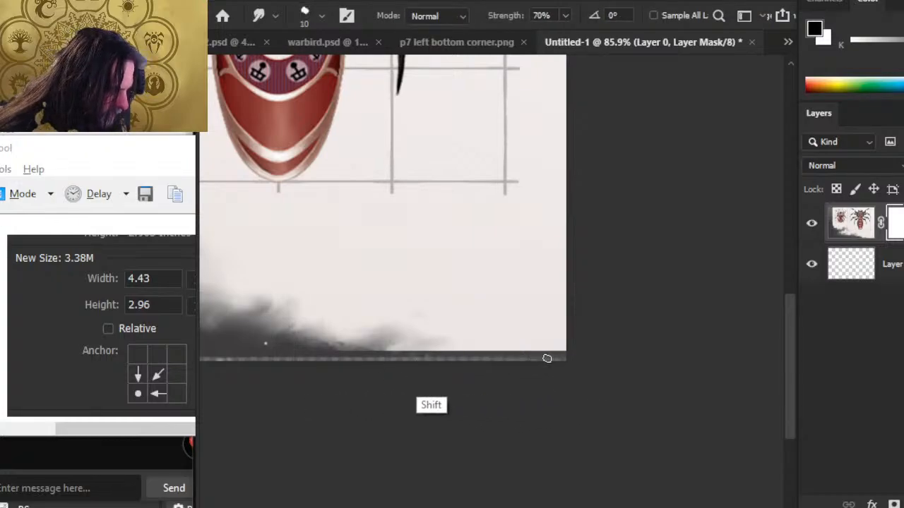
scroll(565, 363, left, 3)
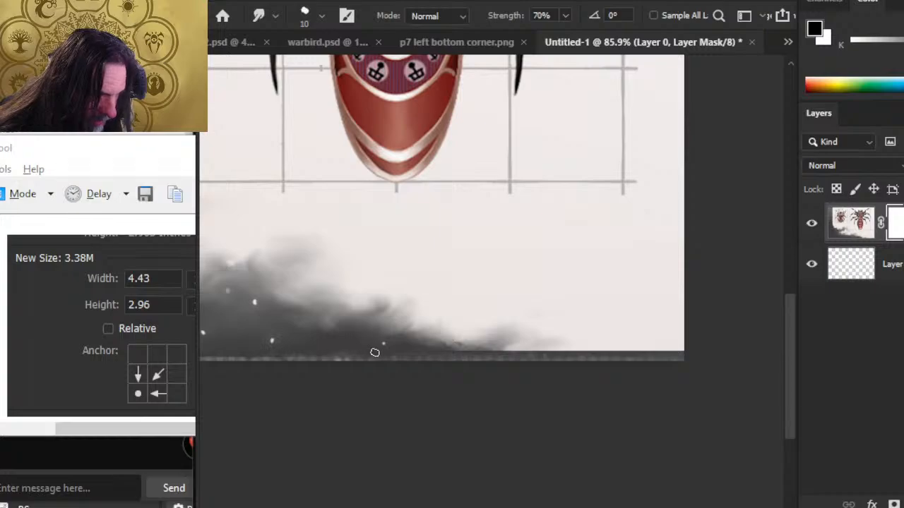
drag(328, 369, 444, 395)
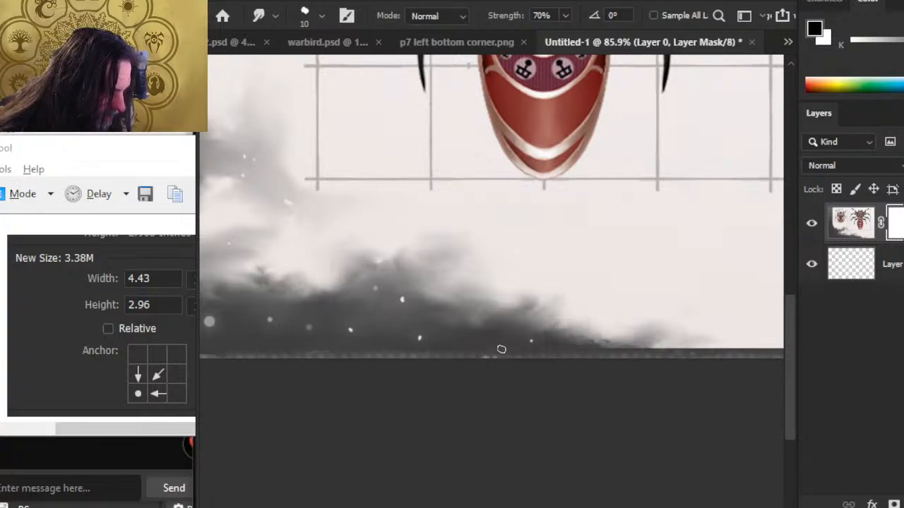
Step: Smudge the overly transparent patch on the mask's lower edge beneath the dark clouds and check the blend along that edge
key(b)
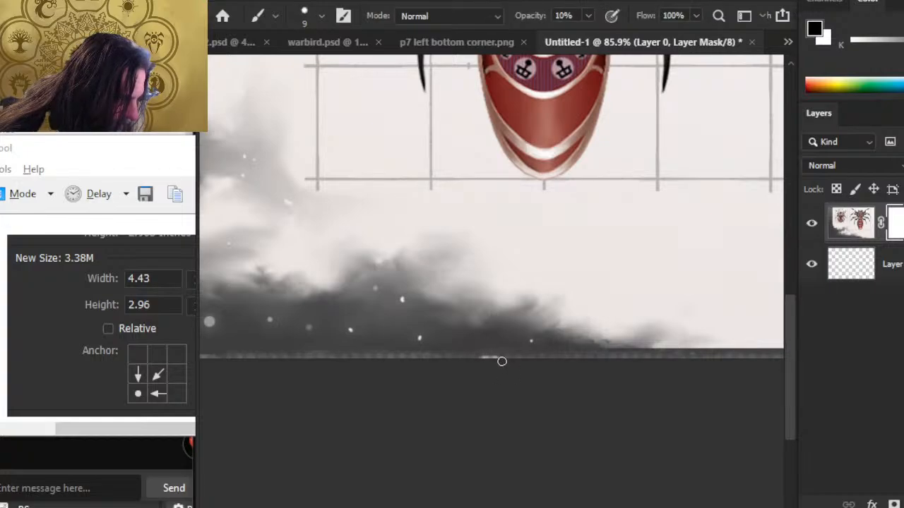
key(r)
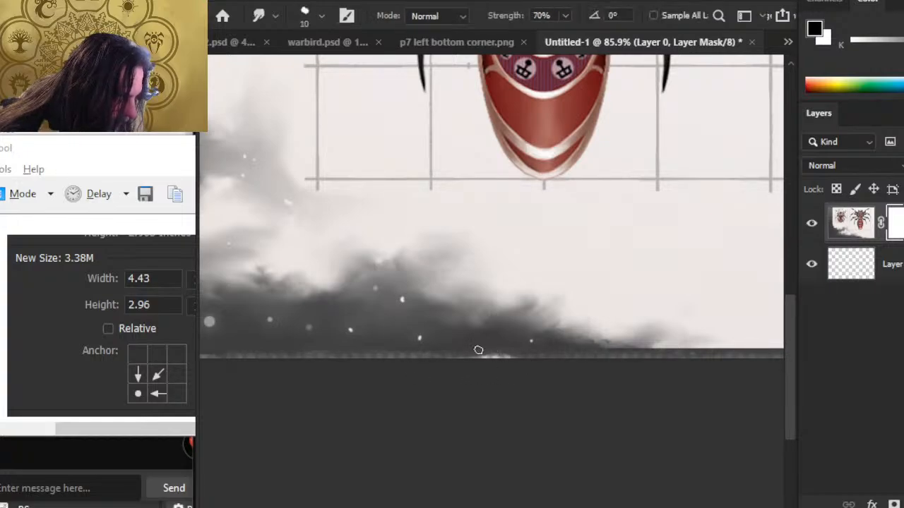
drag(479, 351, 540, 359)
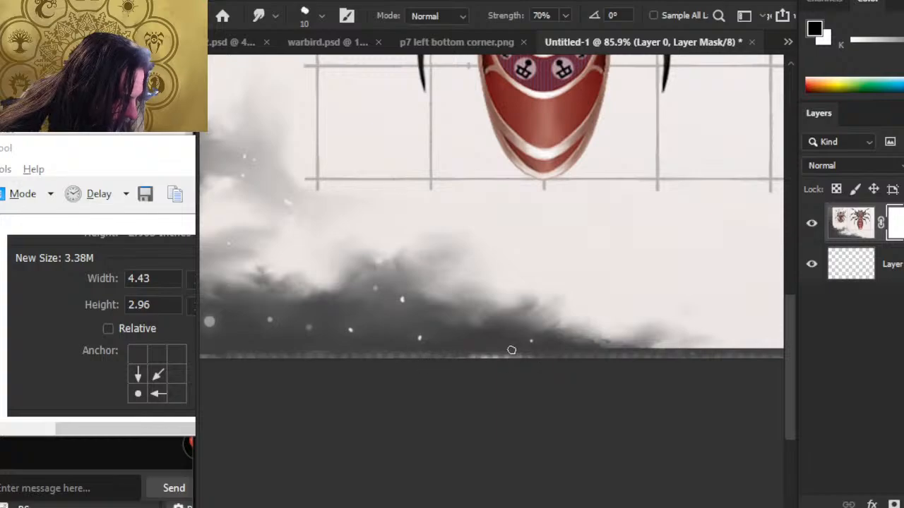
drag(317, 398, 504, 417)
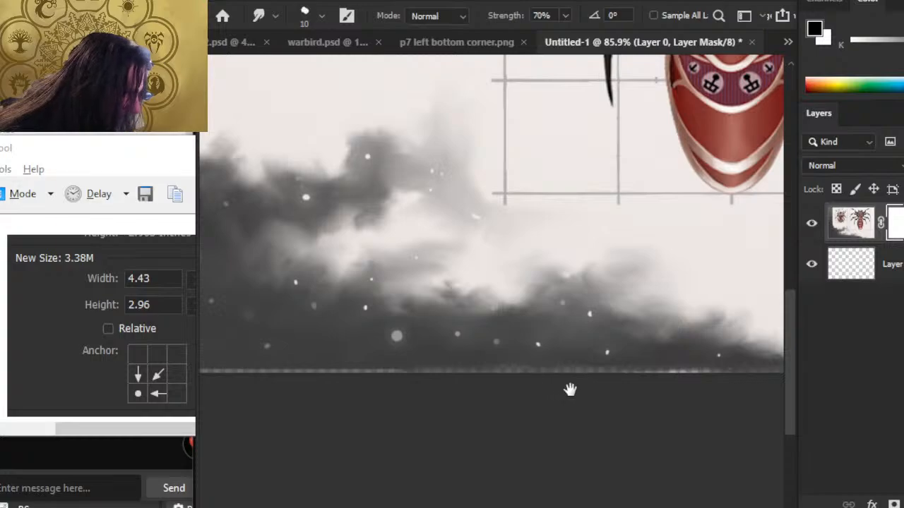
mouse_move(569, 388)
mouse_down()
mouse_move(309, 384)
mouse_move(406, 391)
mouse_up()
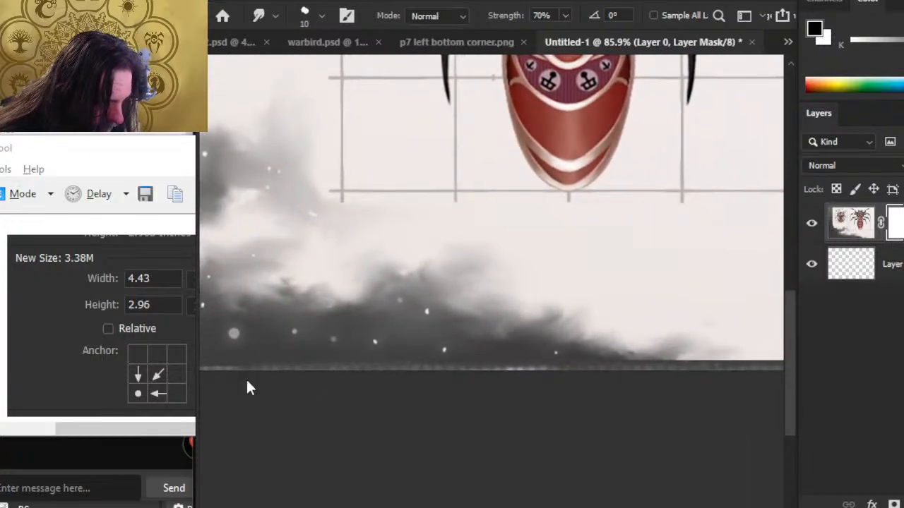
Step: Try a 10% opacity brush stroke on the layer mask along the artwork's bottom edge, undo it and return to the Smudge tool
drag(247, 387, 480, 396)
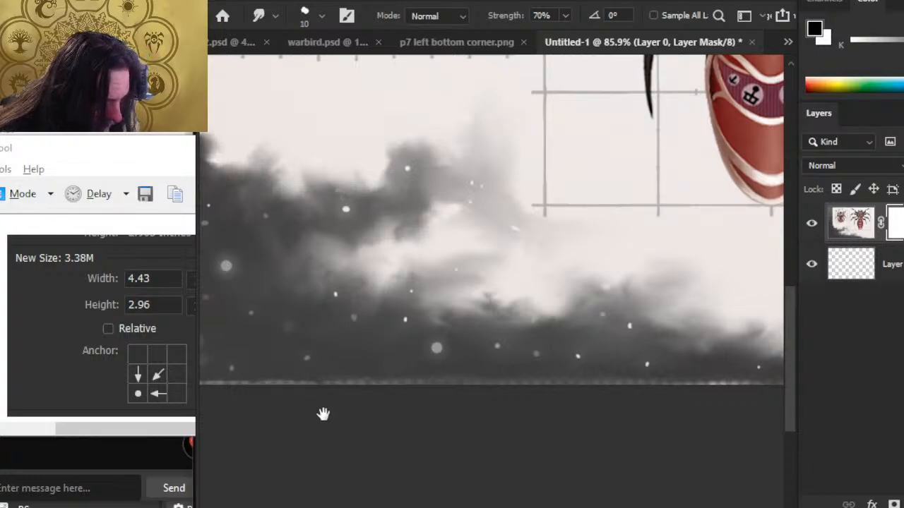
drag(323, 413, 487, 394)
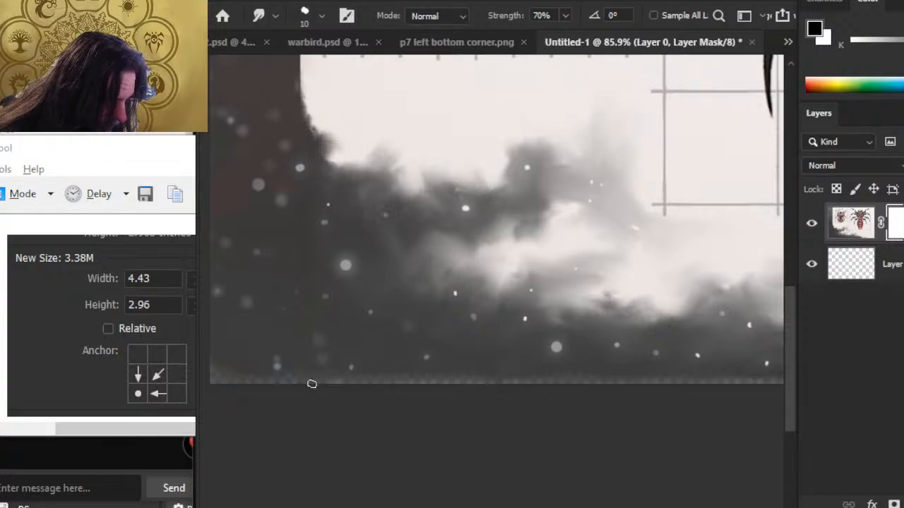
drag(510, 409, 271, 411)
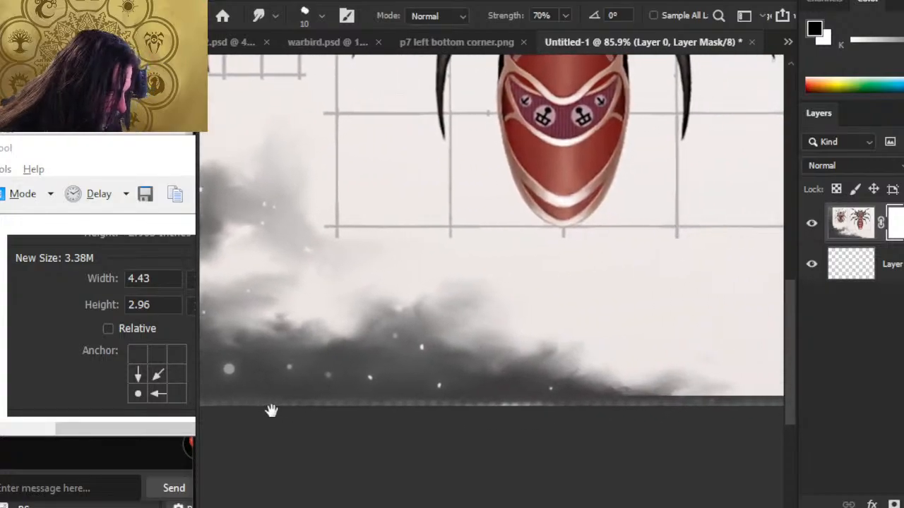
key(b)
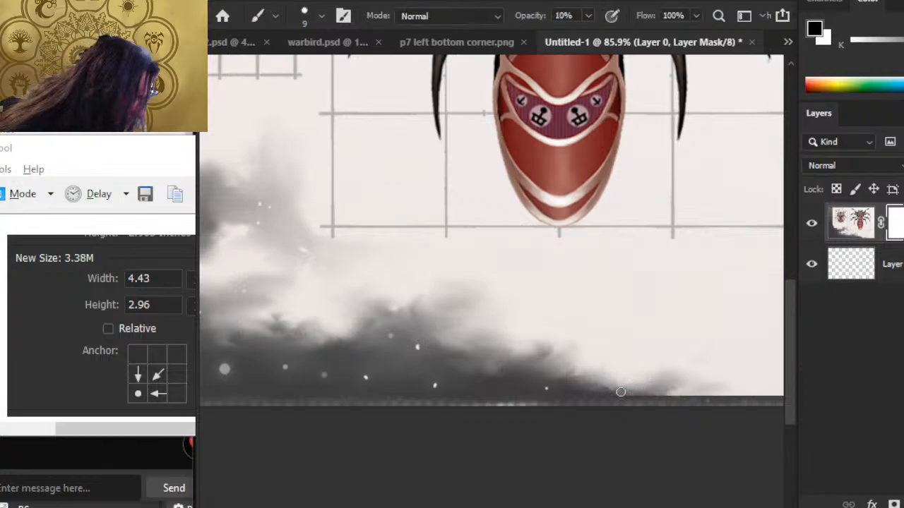
drag(626, 390, 187, 391)
scroll(626, 391, left, 5)
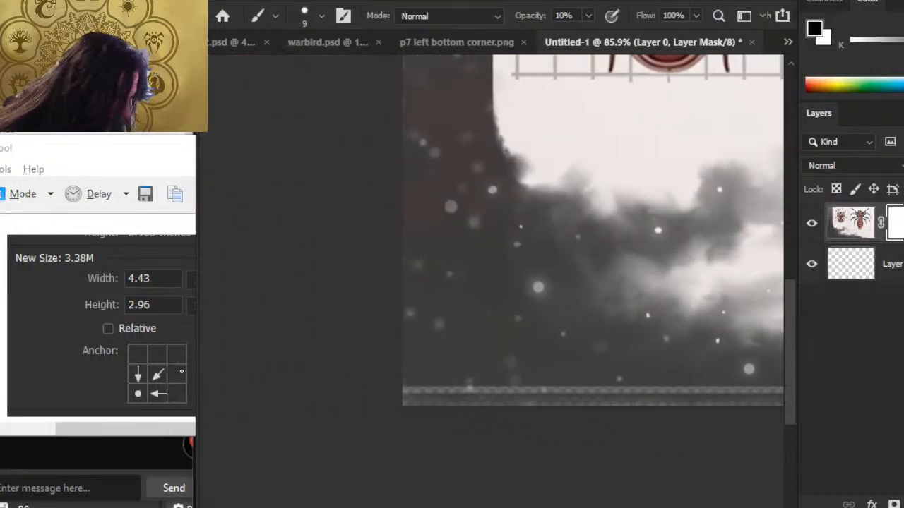
key(ctrl+z)
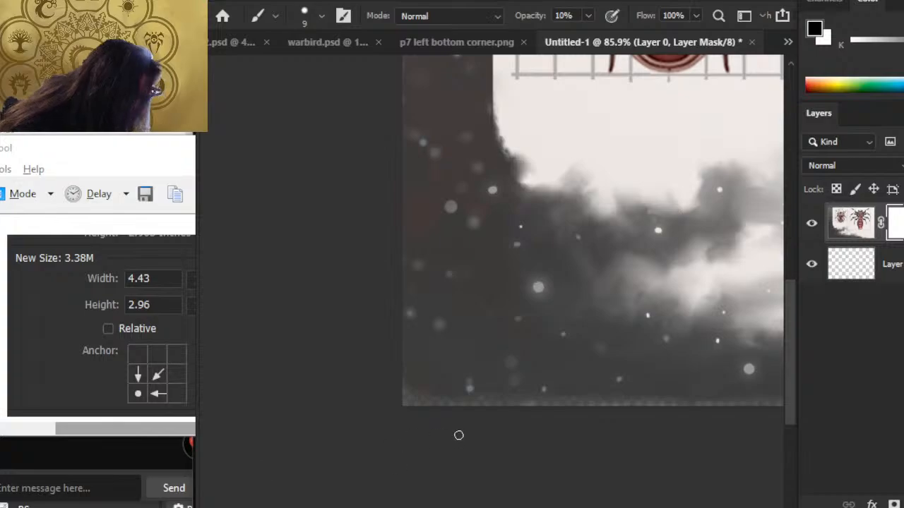
key(r)
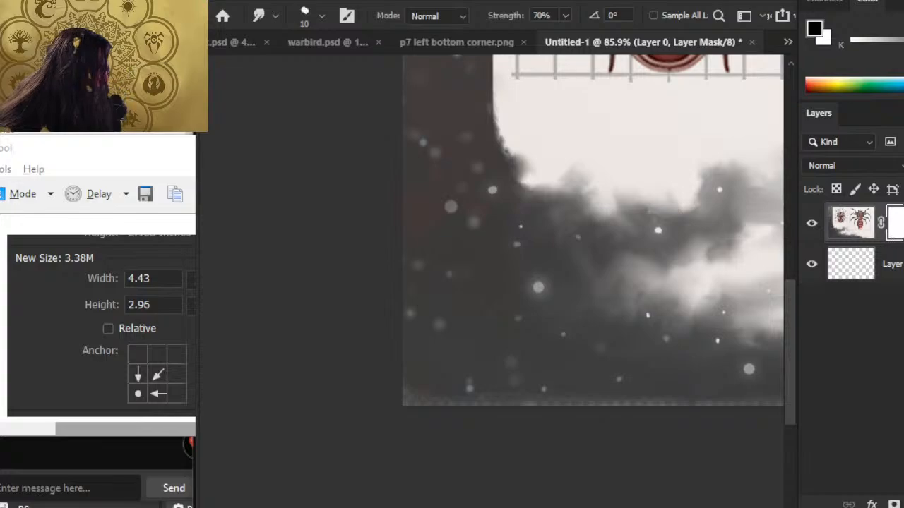
Step: Remove the layer mask from the artwork layer and merge that layer down into the transparent layer below it
click(893, 267)
click(898, 246)
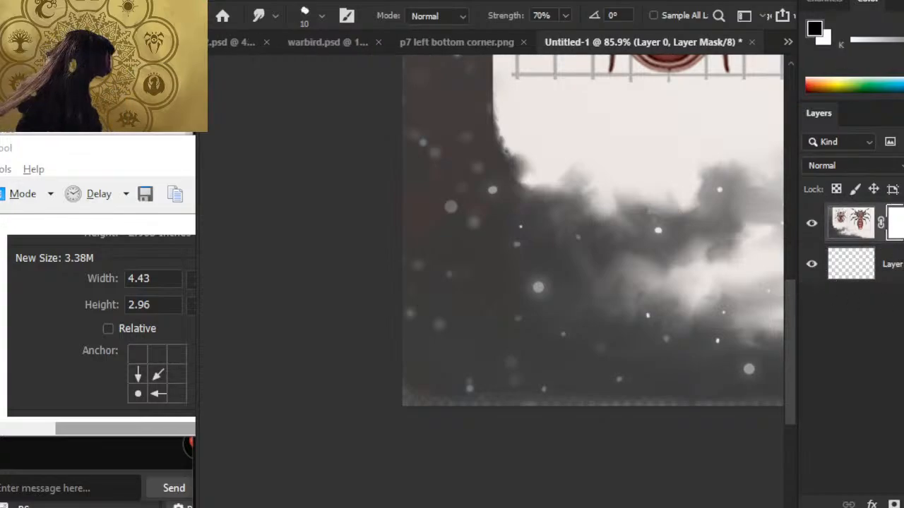
key(ctrl+z)
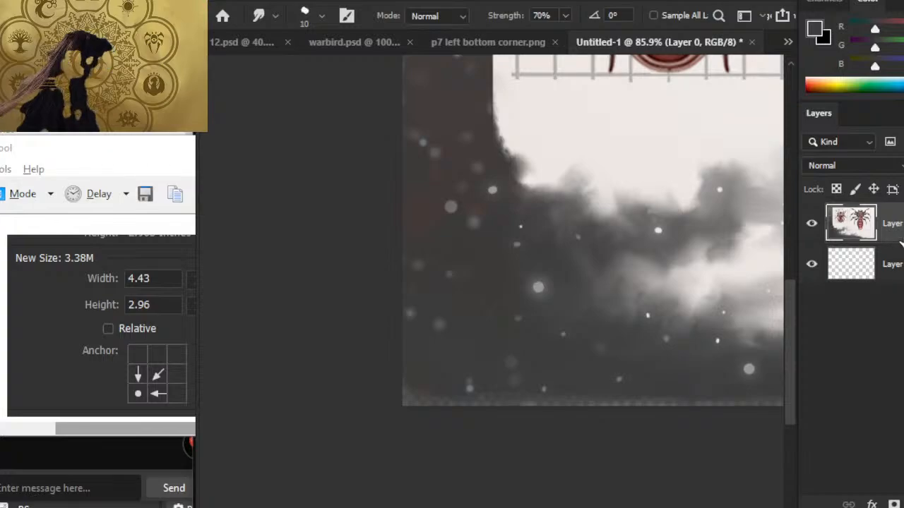
right_click(901, 244)
click(830, 436)
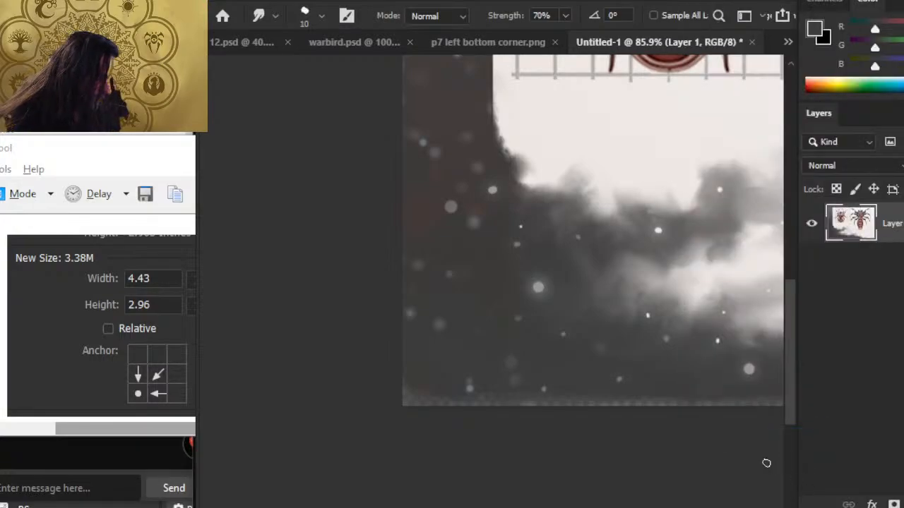
Step: Try to save the merged artwork as a PNG copy over the existing file "p7 left bottom corner"
click(230, 5)
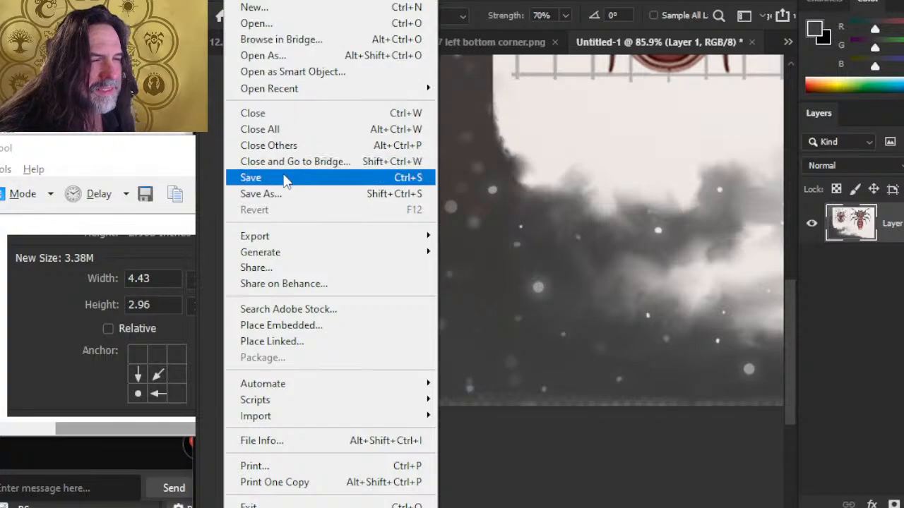
click(286, 195)
click(633, 405)
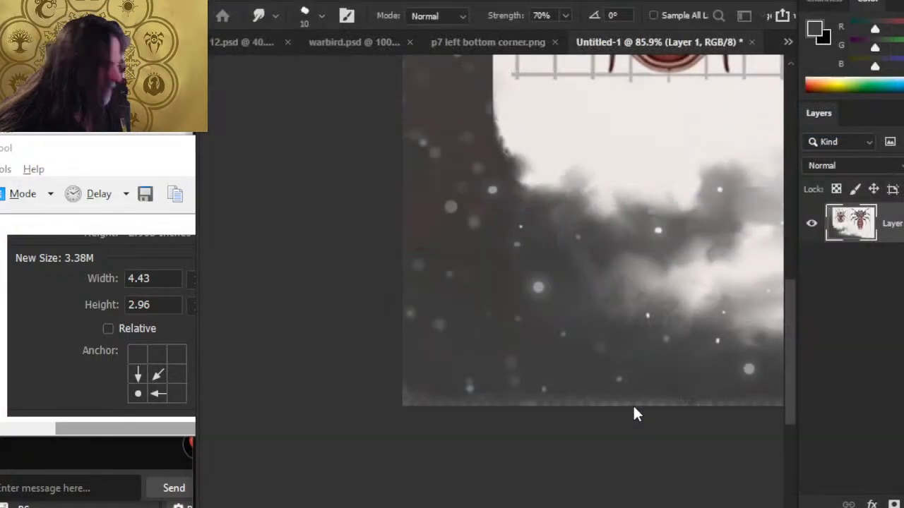
click(353, 354)
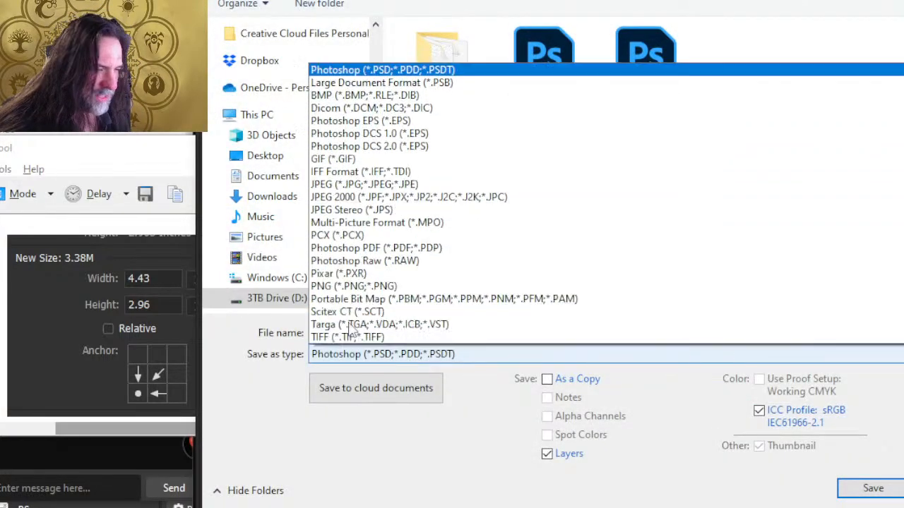
click(353, 286)
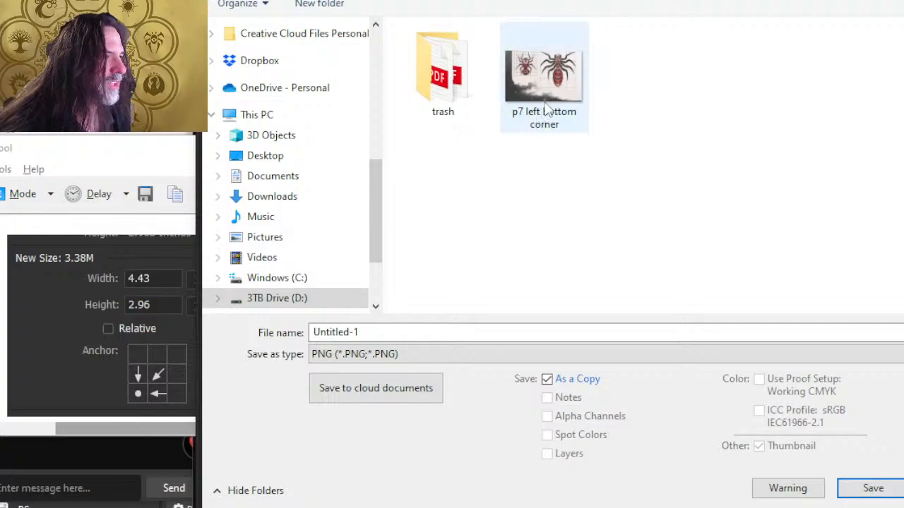
click(545, 107)
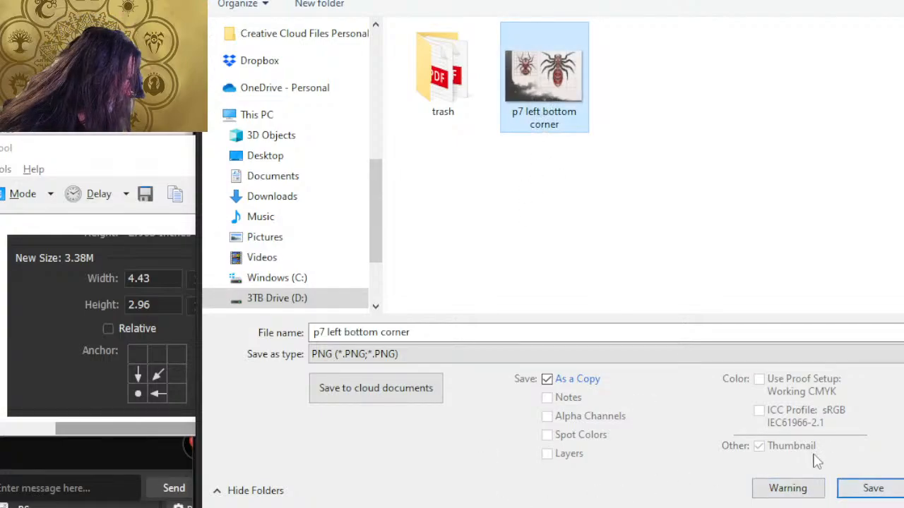
click(872, 487)
click(604, 250)
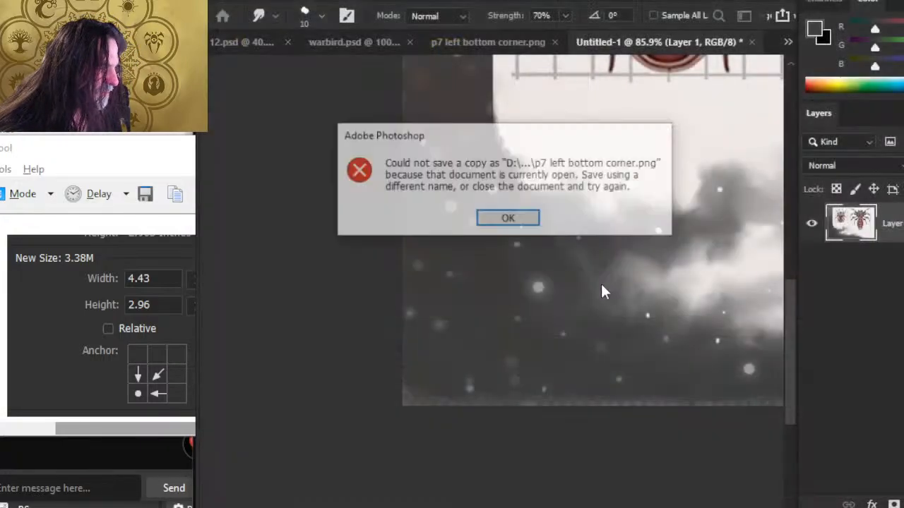
click(509, 219)
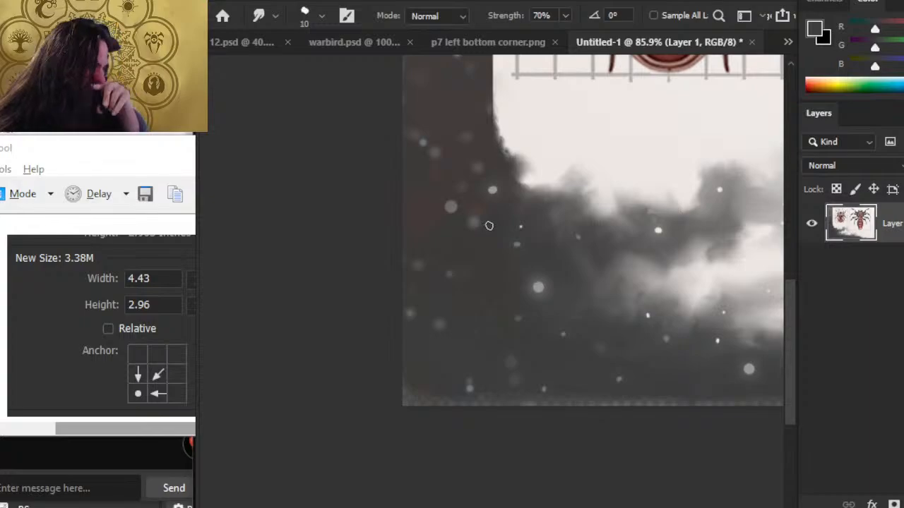
Step: Switch to the SCE Layout 24-02-15 Word document and fill the spider ship artwork shape with a picture from a file
key(alt+Tab)
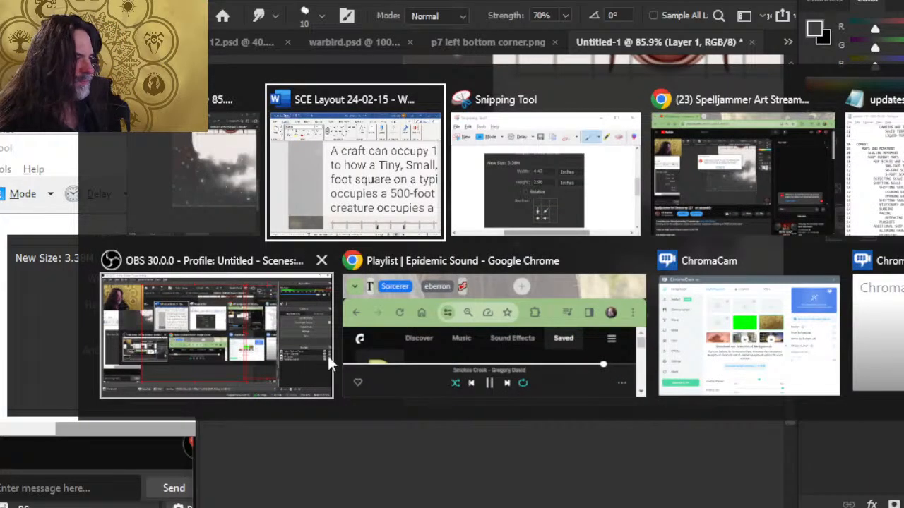
scroll(478, 417, down, 8)
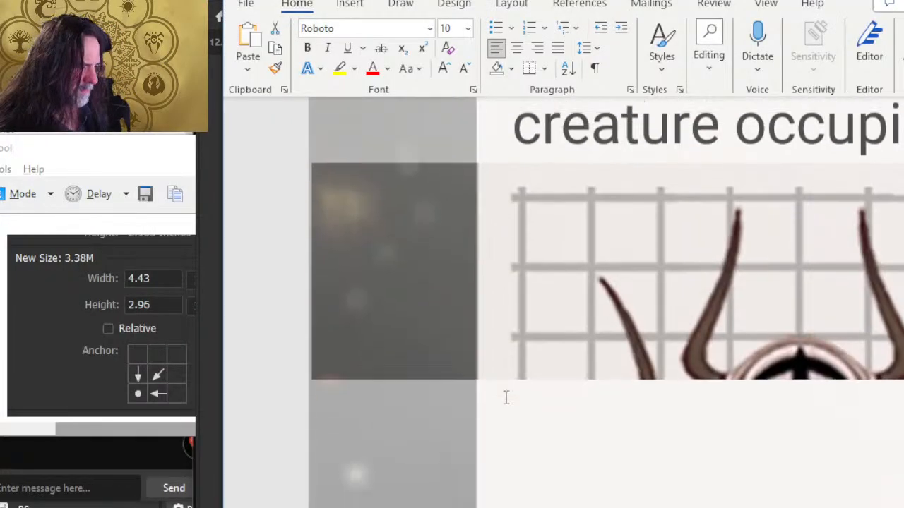
click(496, 281)
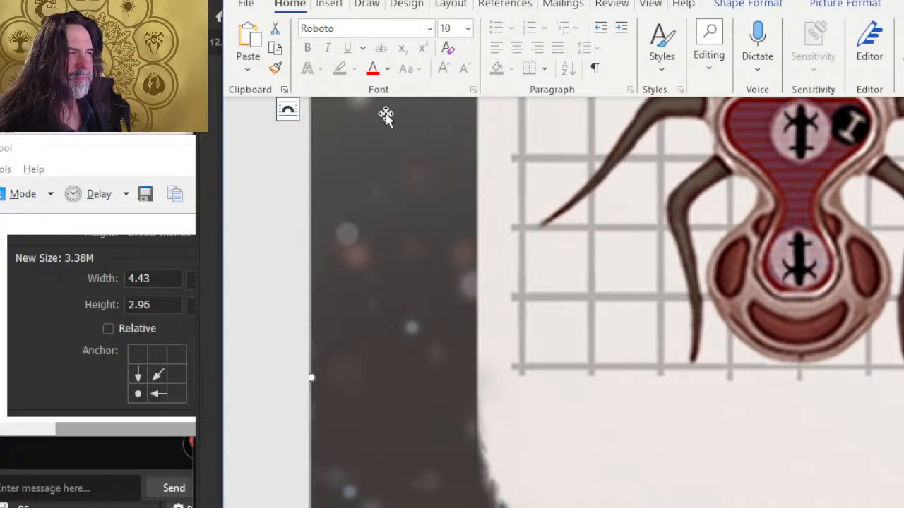
right_click(406, 164)
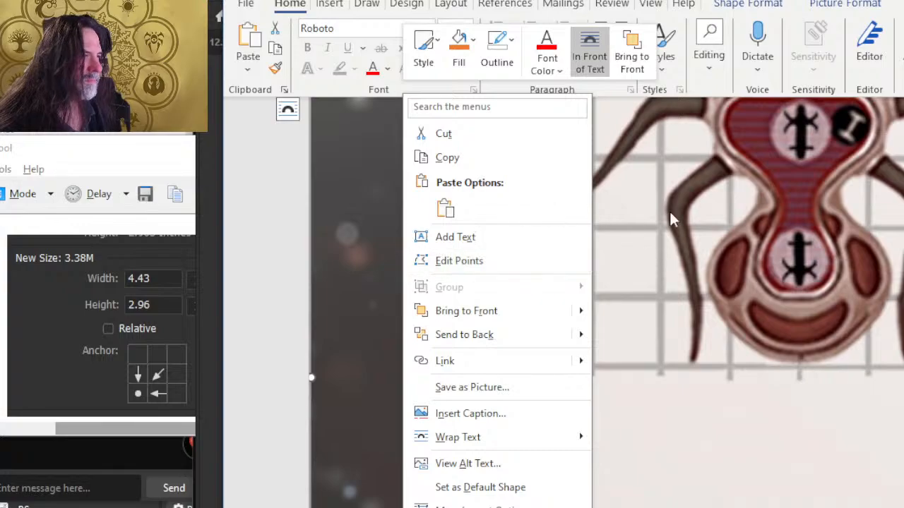
click(460, 67)
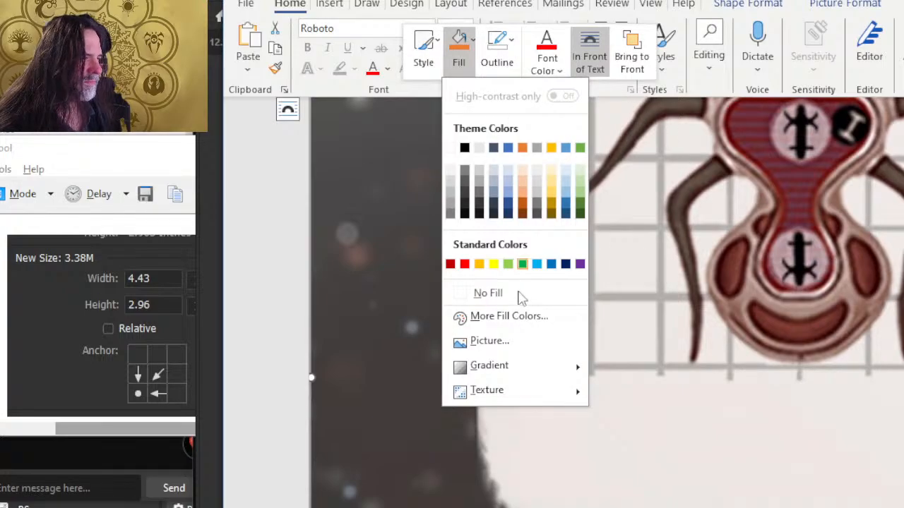
click(523, 344)
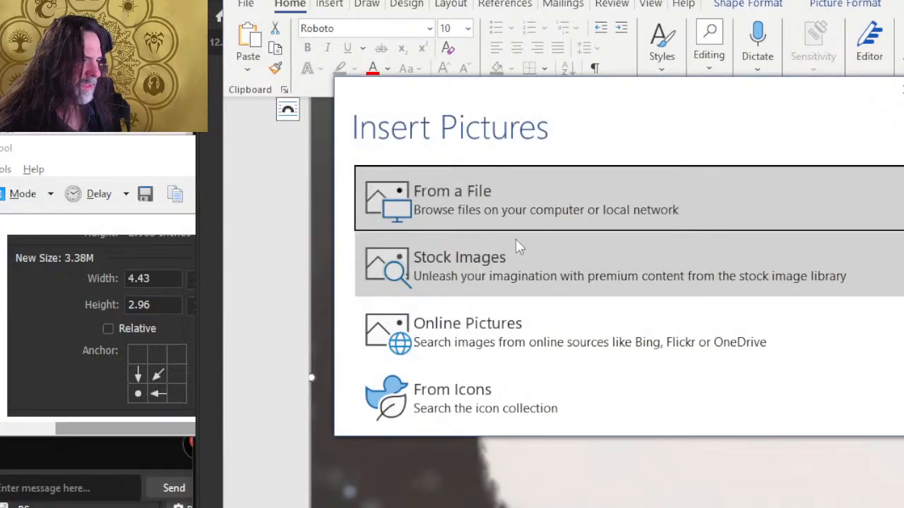
click(533, 192)
double_click(555, 141)
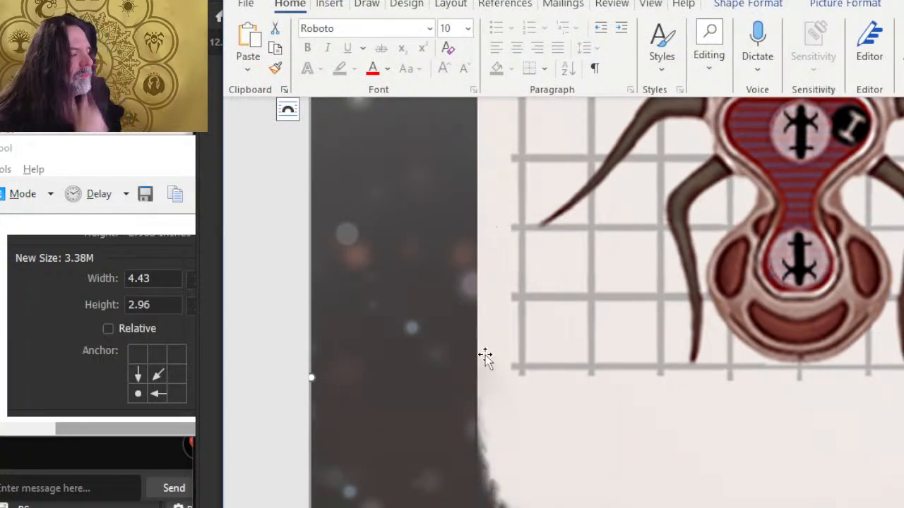
Step: Set up a PDF export of the layout in the EQUIPMENT AND SHIPS folder under DONE, using the file name 7
scroll(485, 296, down, 10)
scroll(471, 309, up, 6)
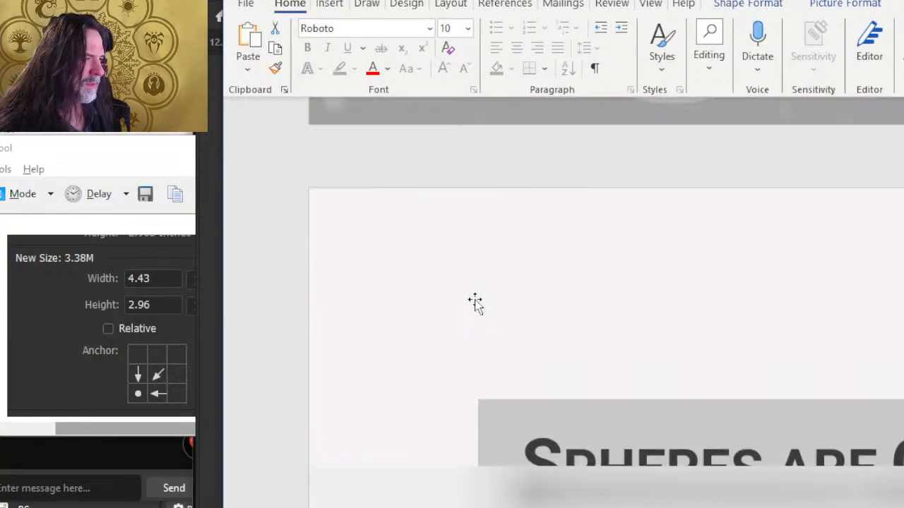
click(470, 288)
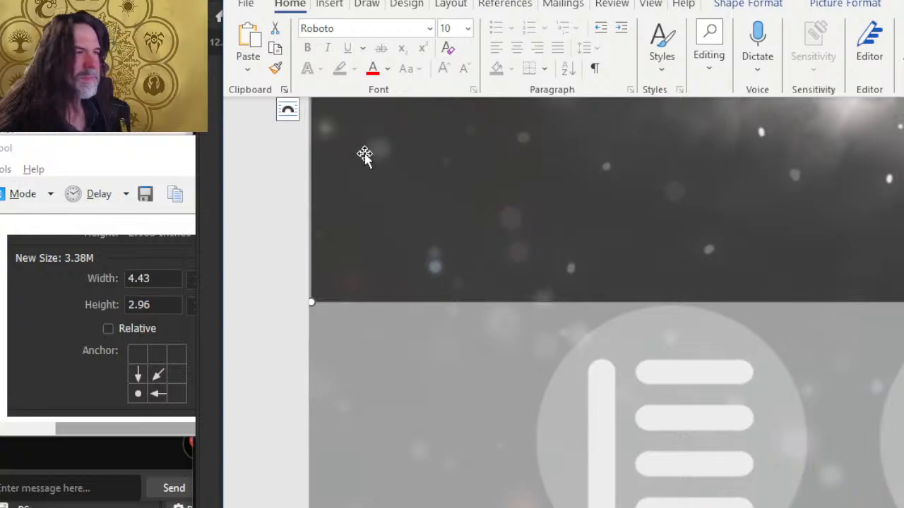
click(245, 4)
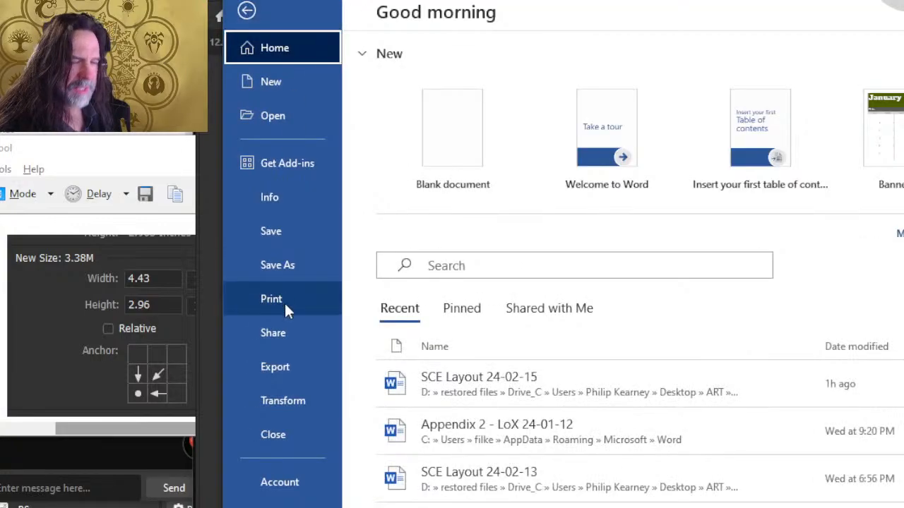
click(293, 376)
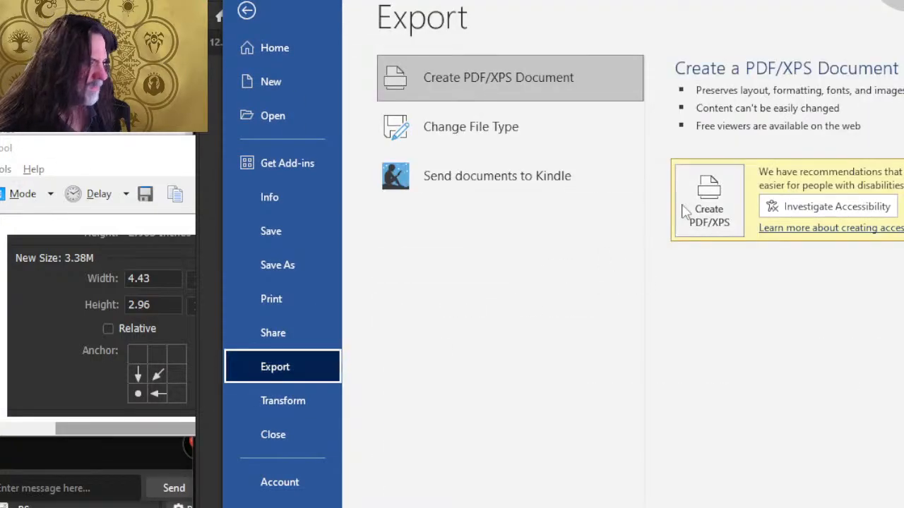
click(706, 205)
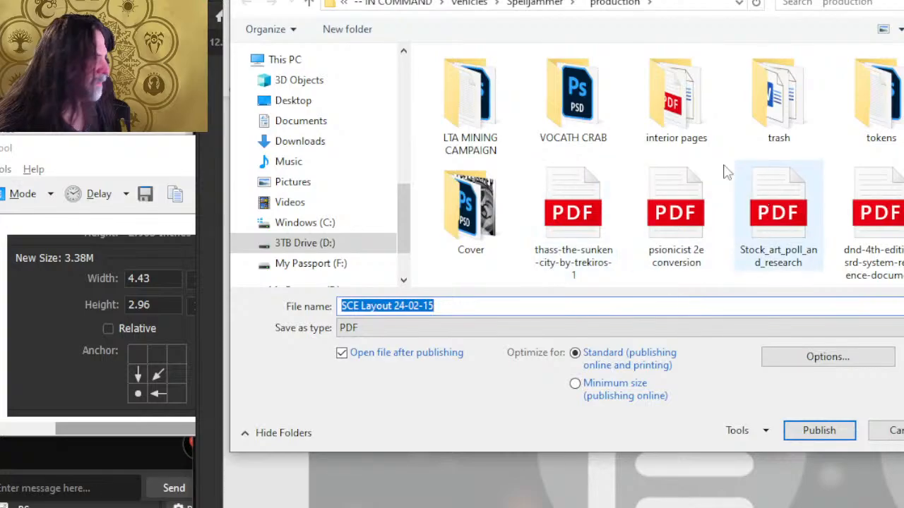
double_click(688, 106)
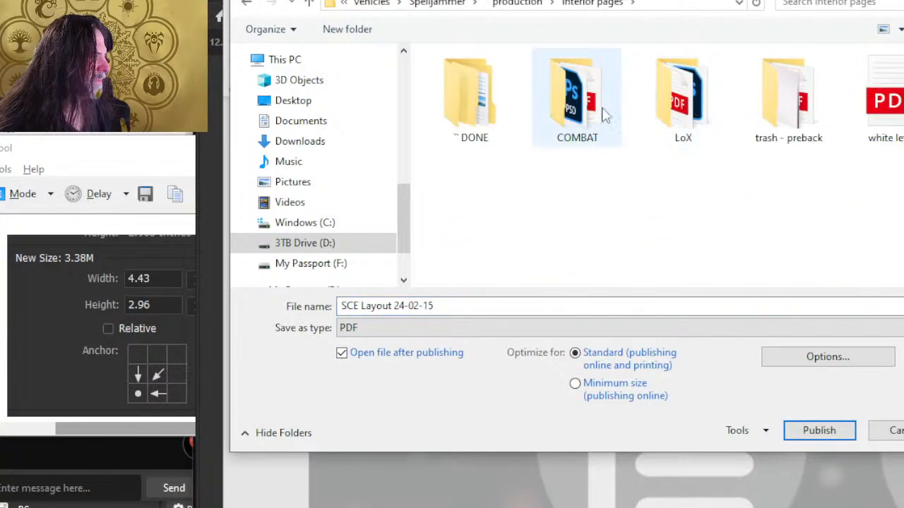
double_click(474, 115)
double_click(479, 117)
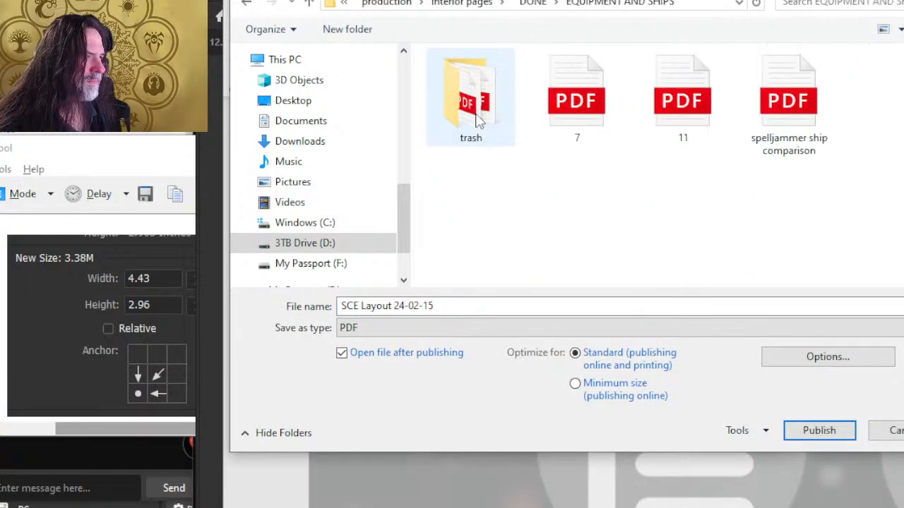
click(580, 113)
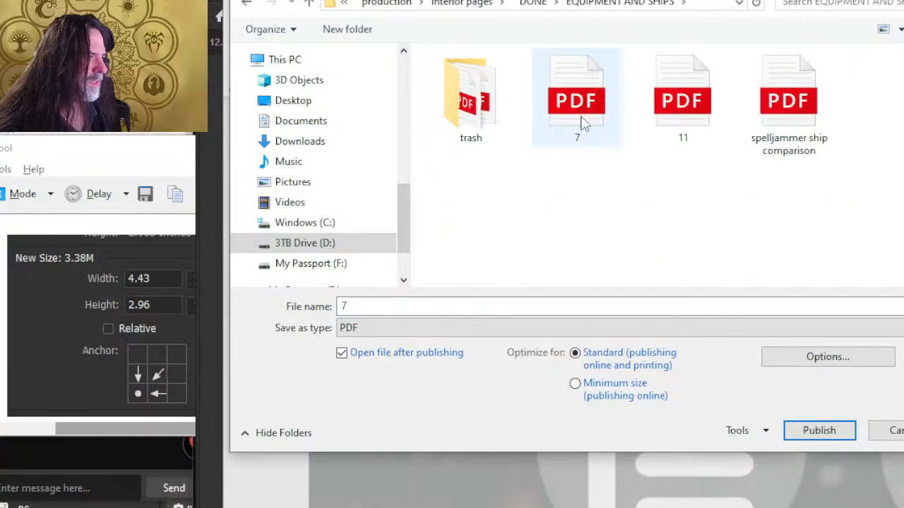
Step: Limit the PDF export to the current page, publish the document without markup, and exclude document properties and accessibility structure tags
click(812, 359)
click(519, 85)
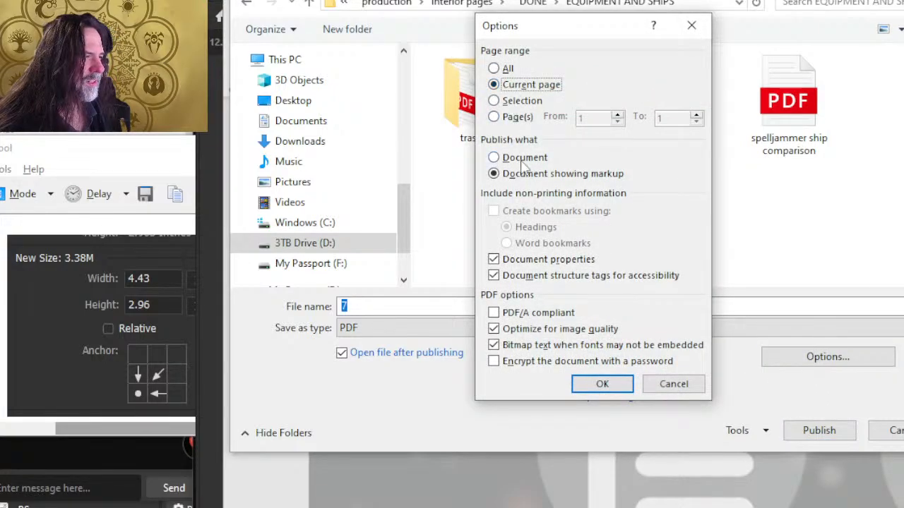
click(522, 158)
click(540, 260)
click(541, 263)
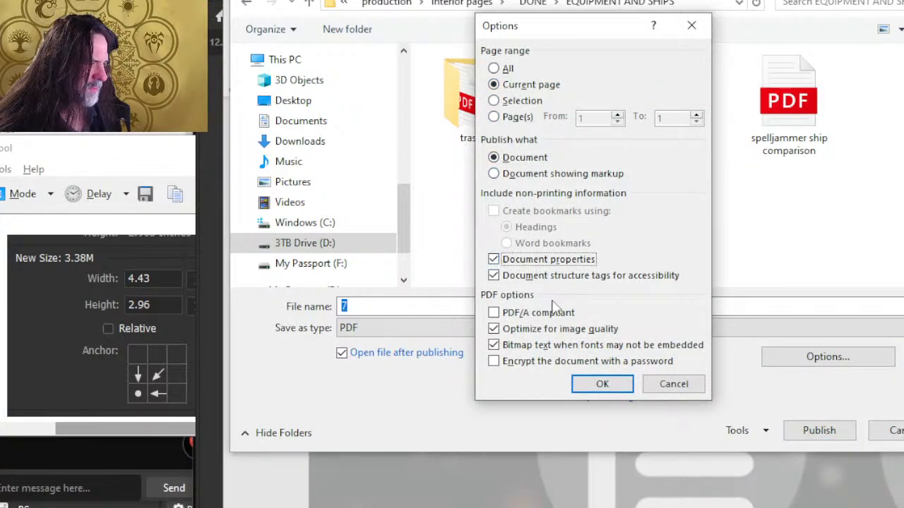
click(540, 261)
click(540, 276)
click(583, 384)
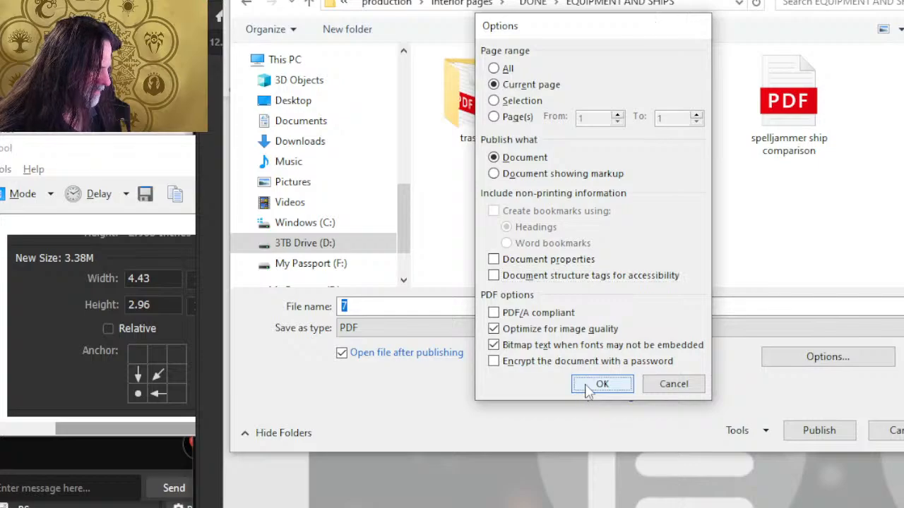
Step: Publish the current page as a PDF, replacing the existing 7.pdf
click(824, 435)
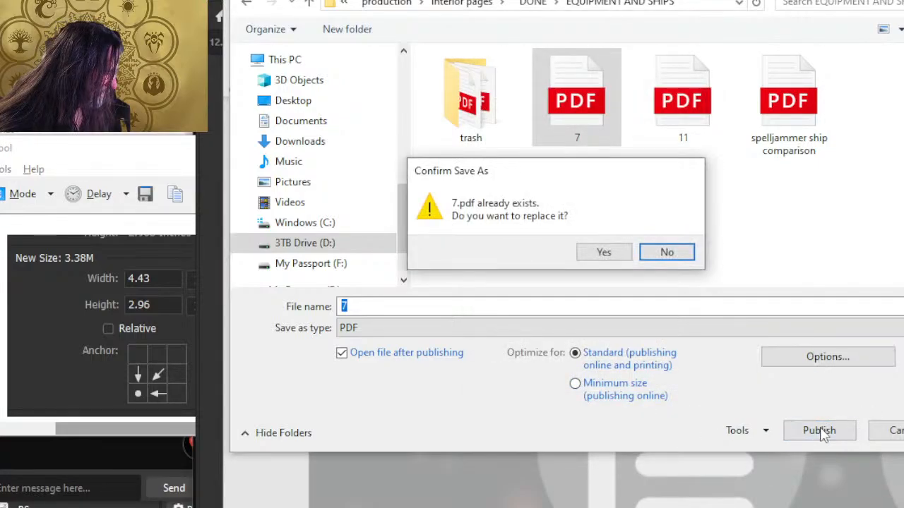
click(600, 252)
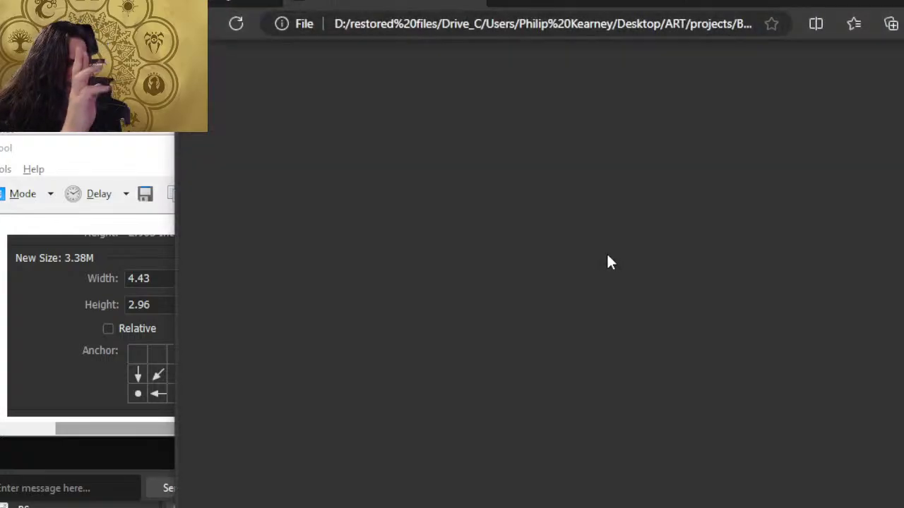
Step: Inspect the exported page up close, checking the spider ship artwork, the cloudy lower-left corner and its blend into the icon row
scroll(555, 283, down, 5)
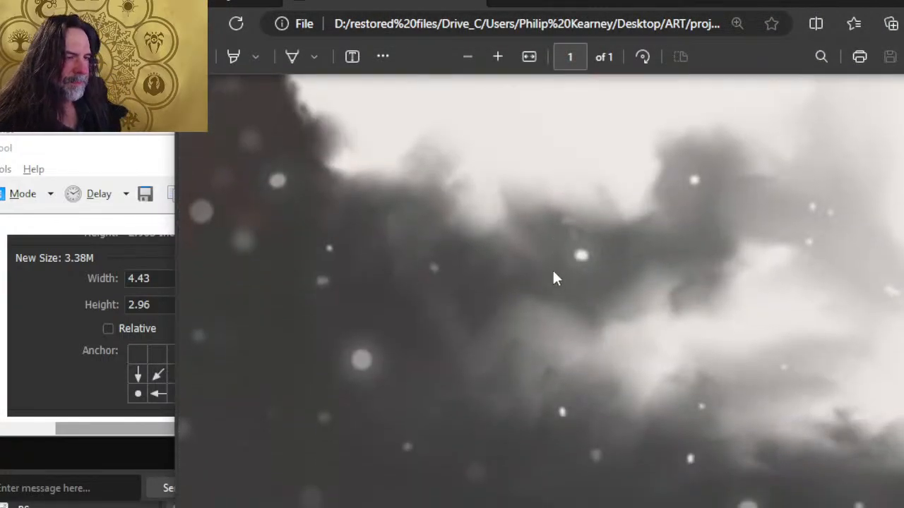
scroll(554, 265, down, 1)
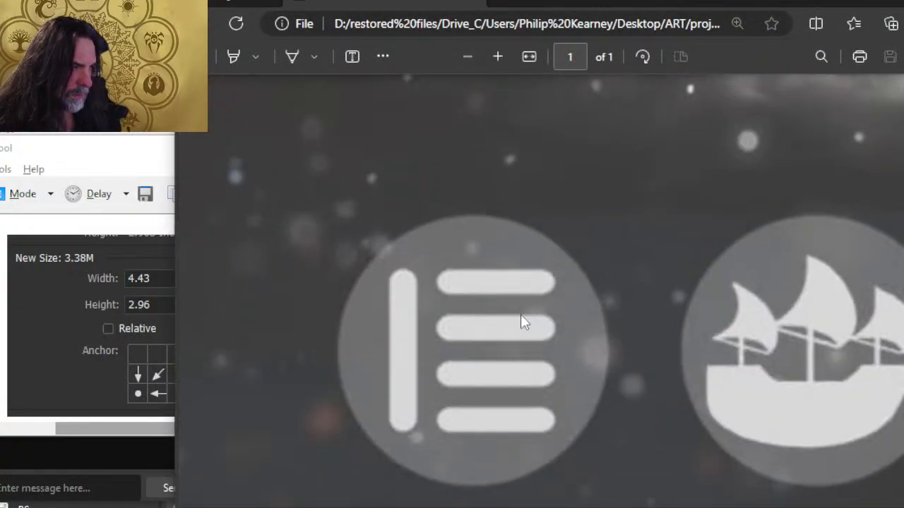
scroll(475, 275, up, 10)
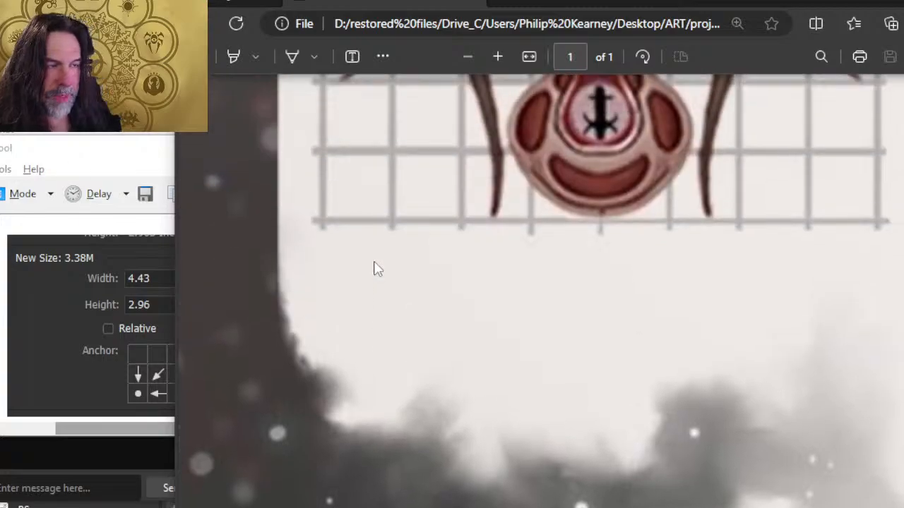
scroll(374, 265, up, 8)
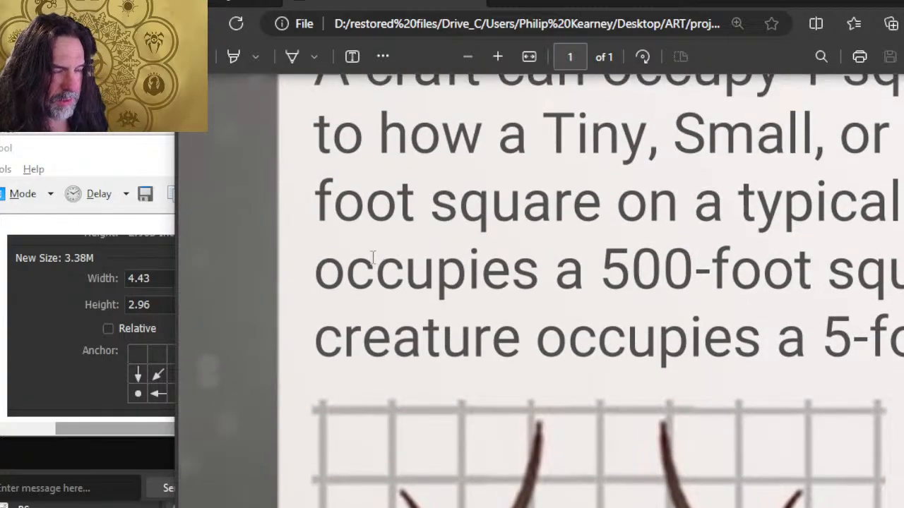
scroll(360, 356, down, 10)
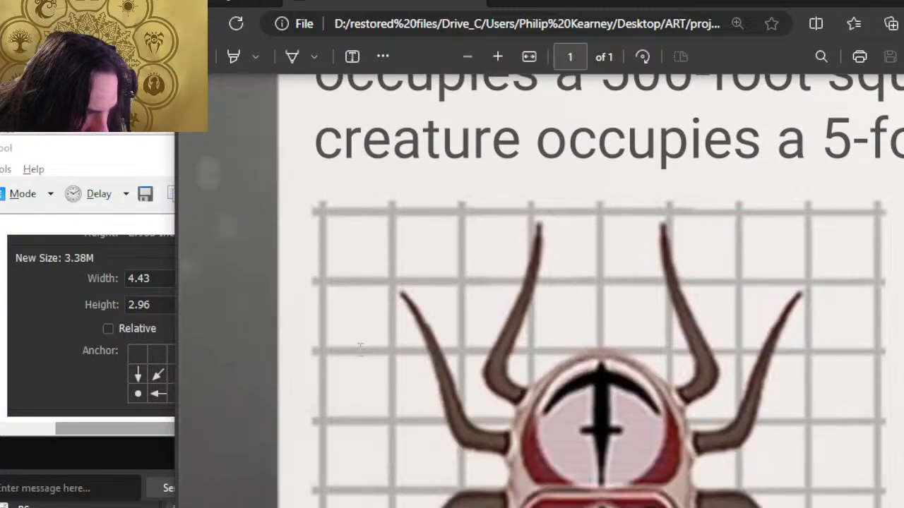
scroll(380, 343, down, 10)
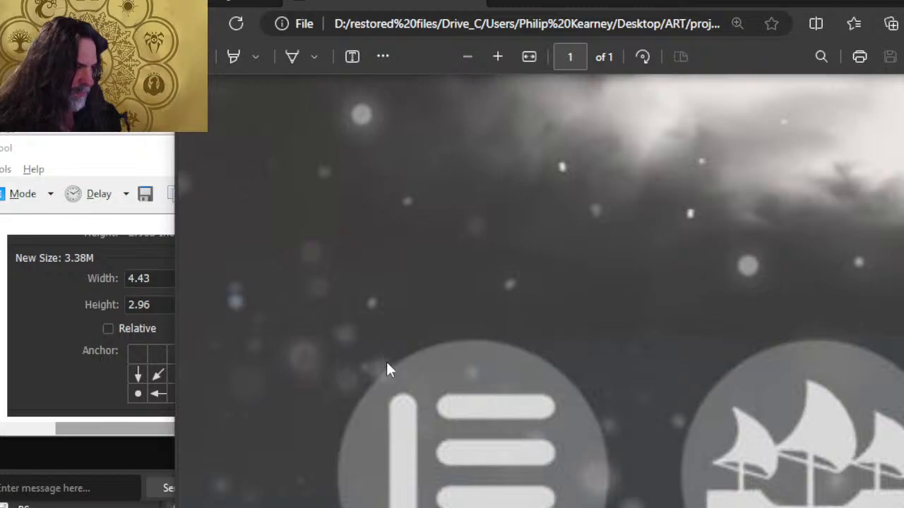
scroll(395, 414, down, 3)
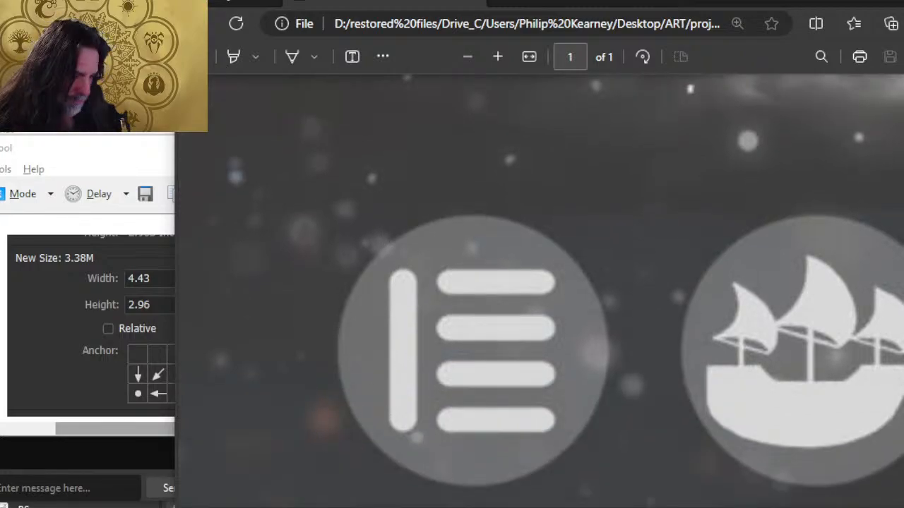
scroll(541, 350, right, 5)
scroll(541, 350, left, 1)
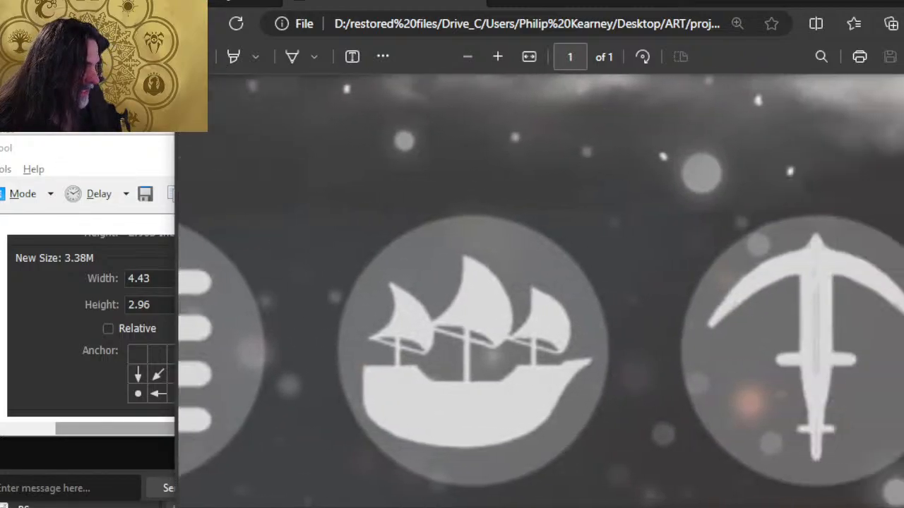
scroll(541, 350, right, 2)
scroll(541, 350, right, 3)
scroll(541, 350, right, 2)
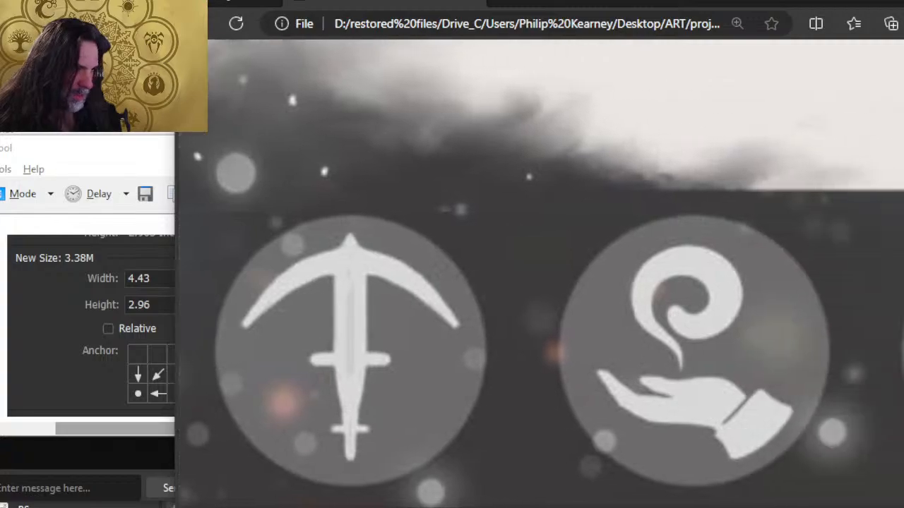
scroll(541, 351, right, 4)
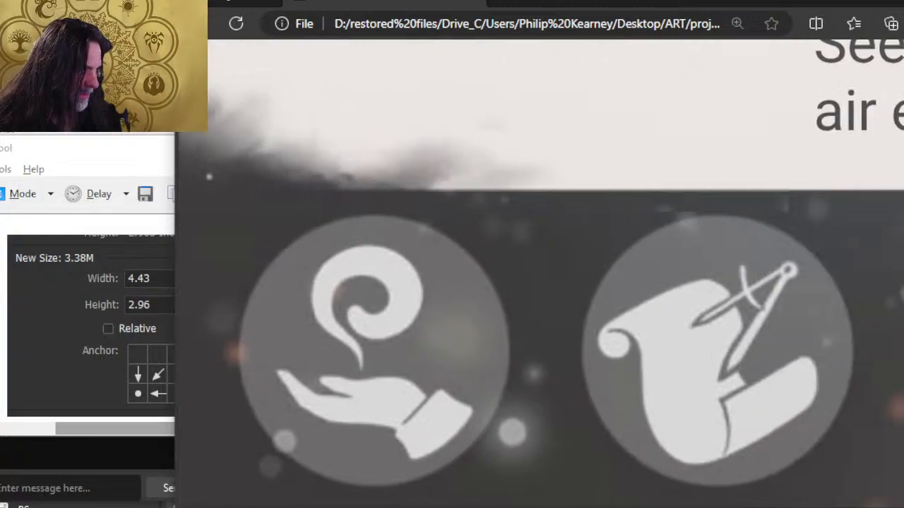
scroll(541, 350, left, 5)
scroll(541, 351, left, 2)
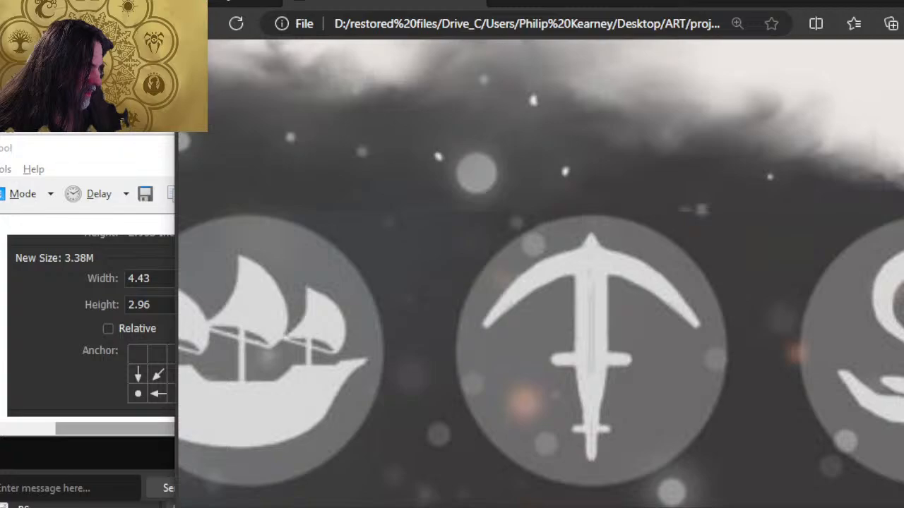
Step: Switch to Photoshop and compare the bottom edge of the Untitled-1 artwork with the same area in the exported PDF
key(alt+Tab)
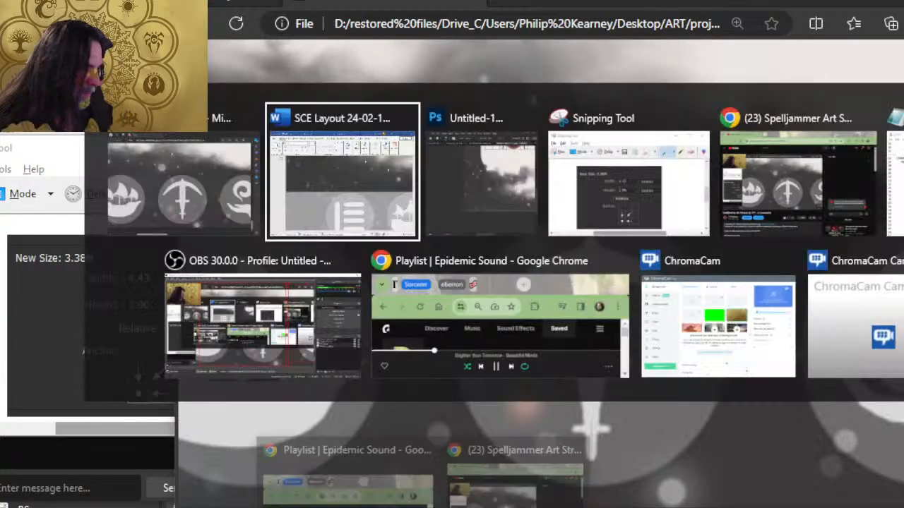
key(alt+Tab)
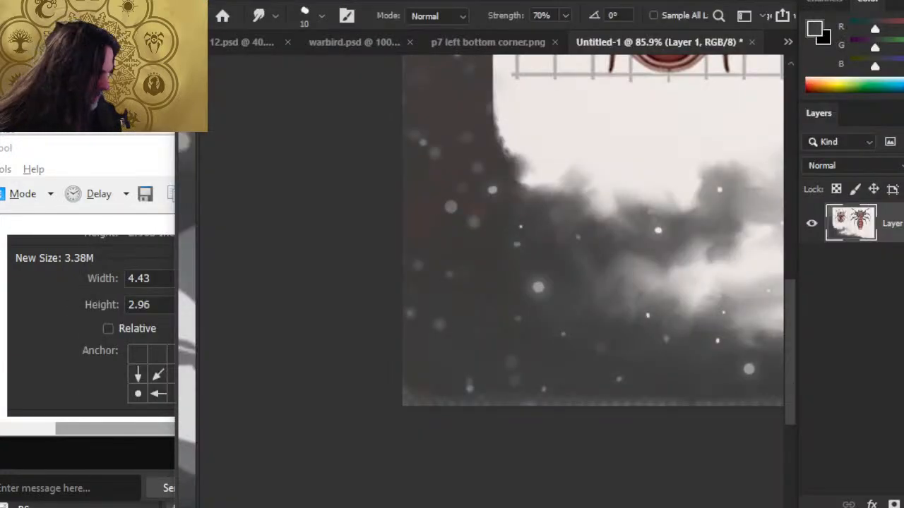
scroll(480, 458, right, 7)
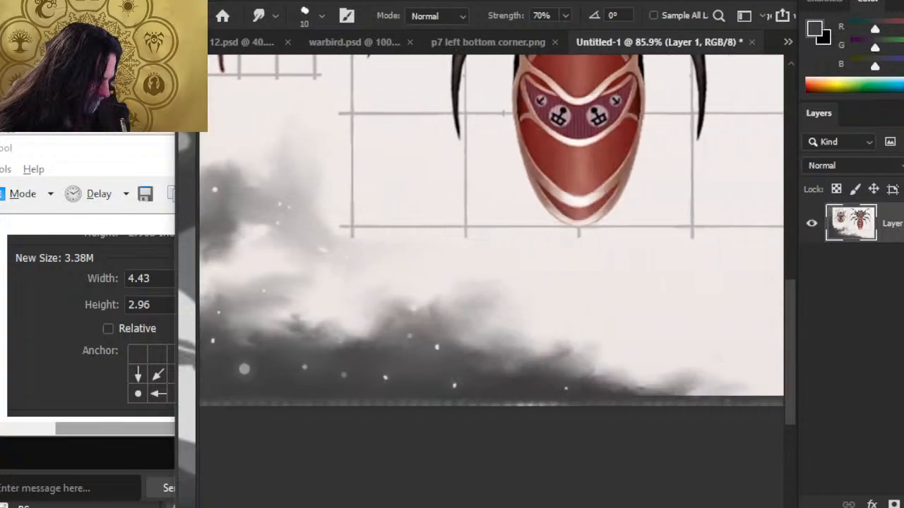
scroll(491, 230, right, 2)
key(alt+Tab)
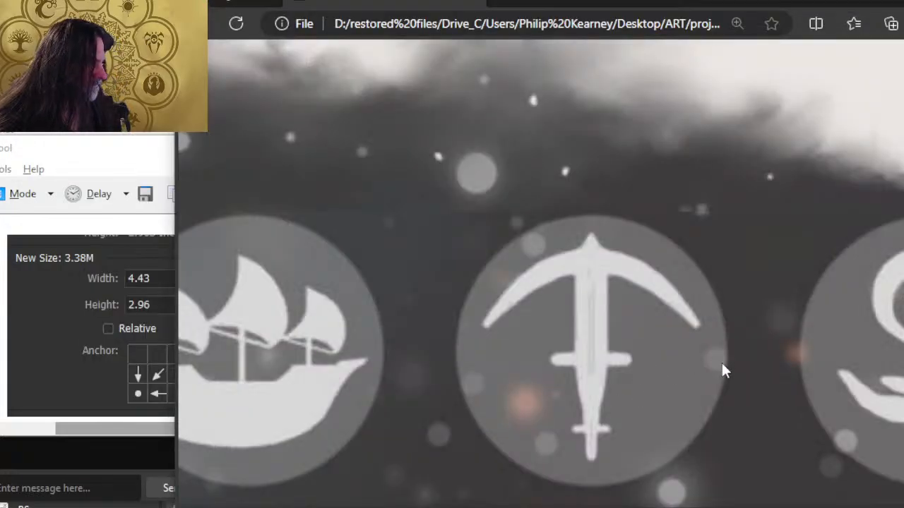
key(alt+Tab)
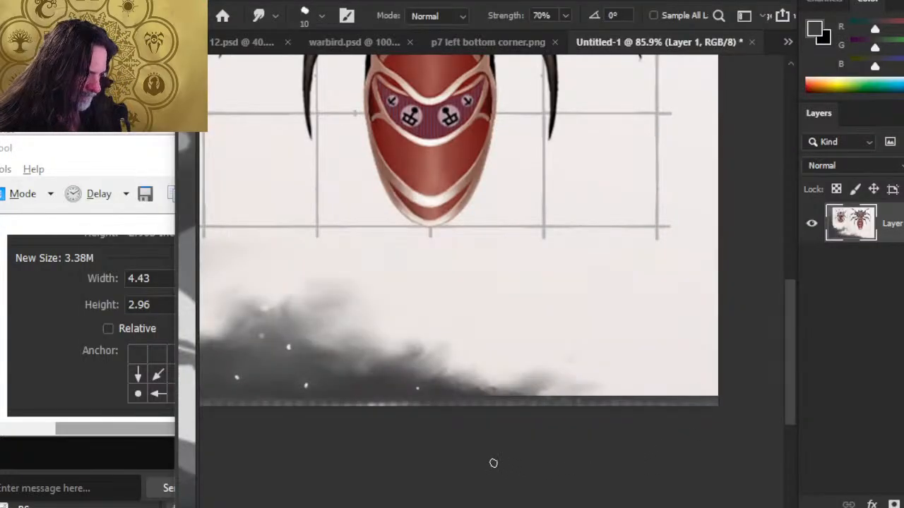
key(alt+Tab)
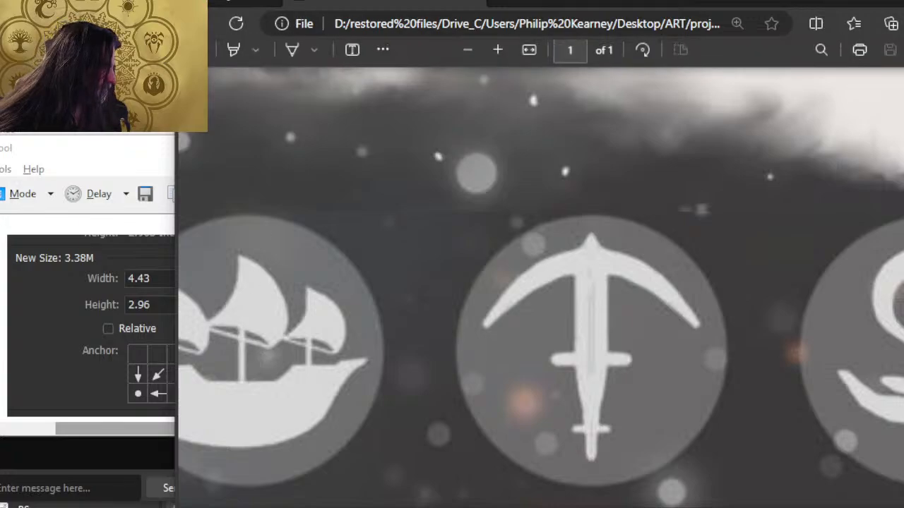
key(alt+Tab)
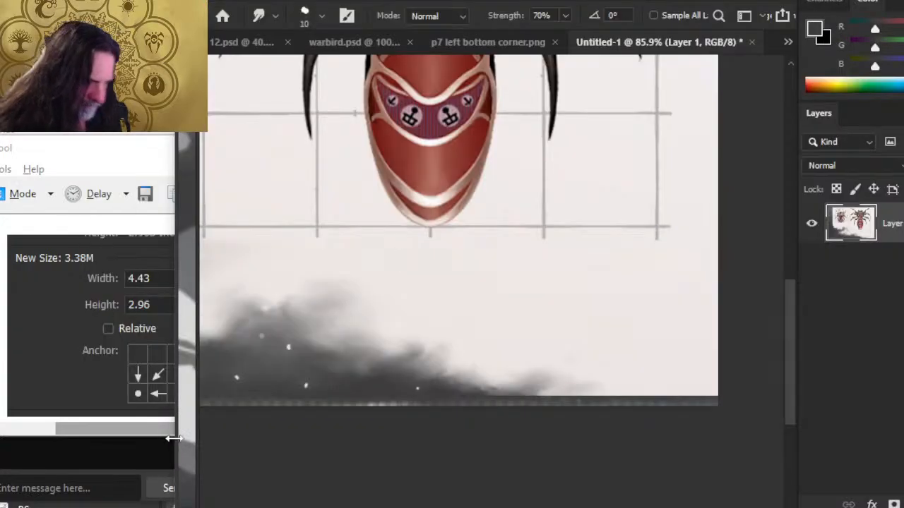
Step: Undo the layer merge in Untitled-1 and make the layer mask of Layer 0 active
key(ctrl+z)
key(ctrl+z)
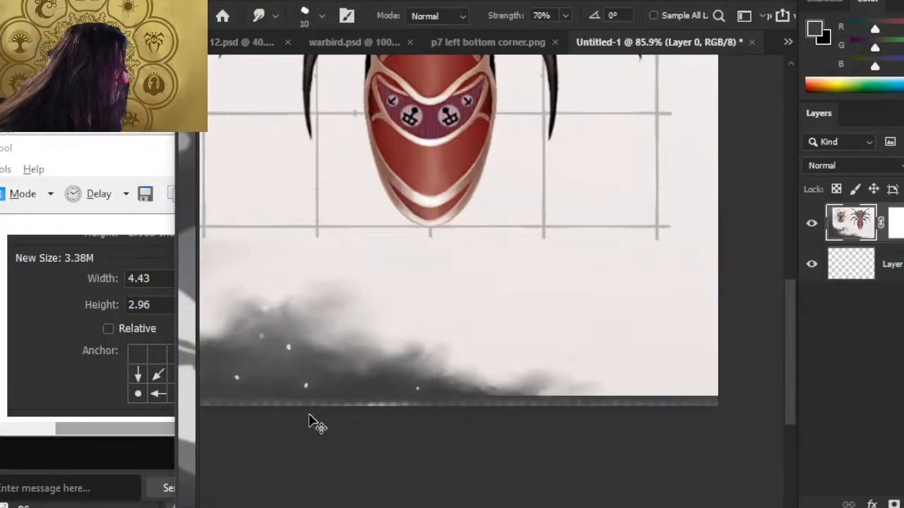
click(894, 223)
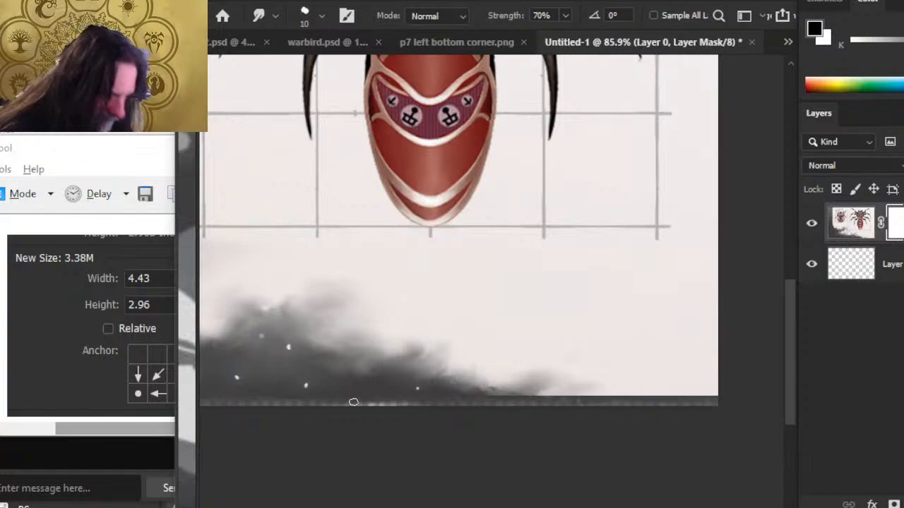
key(alt+Tab)
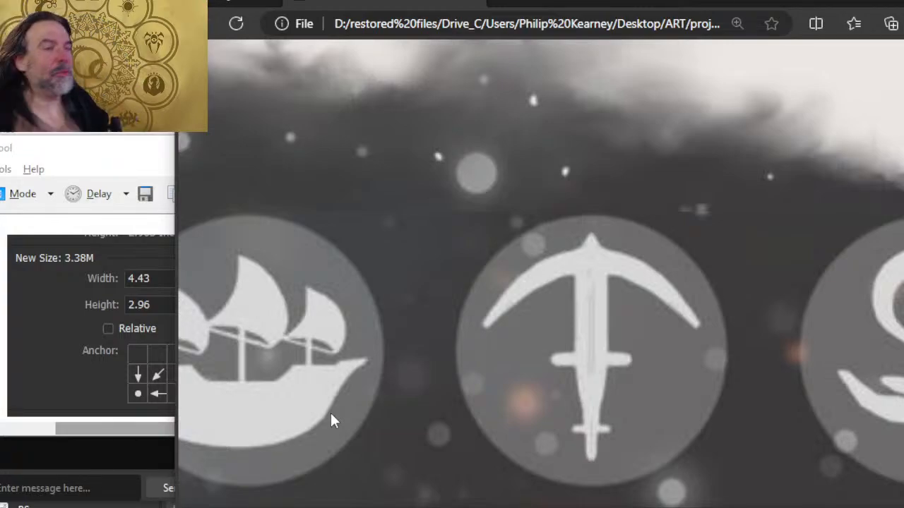
key(alt+Tab)
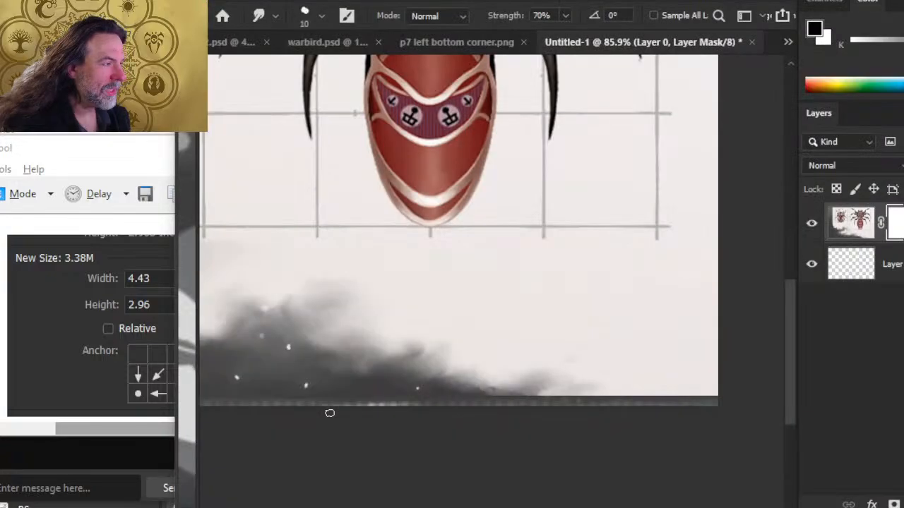
drag(300, 458, 558, 354)
Step: Switch back to the exported PDF and examine both spider ships, the cloud border and the transition into the icon row at several magnifications
key(alt+Tab)
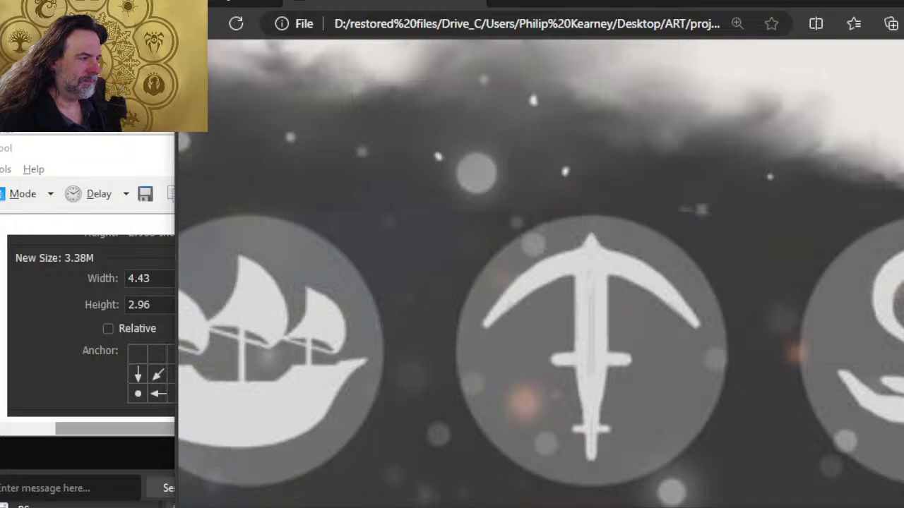
ctrl+scroll(574, 212, down, 5)
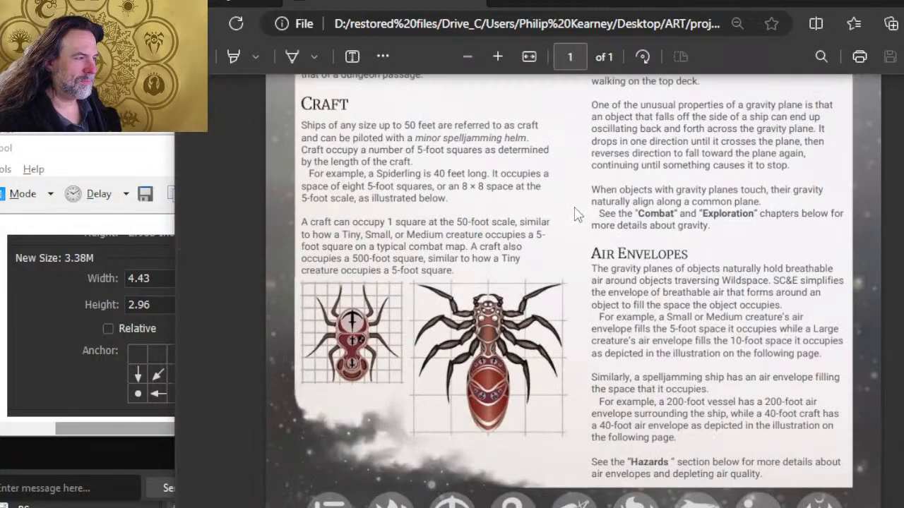
ctrl+scroll(453, 384, up, 4)
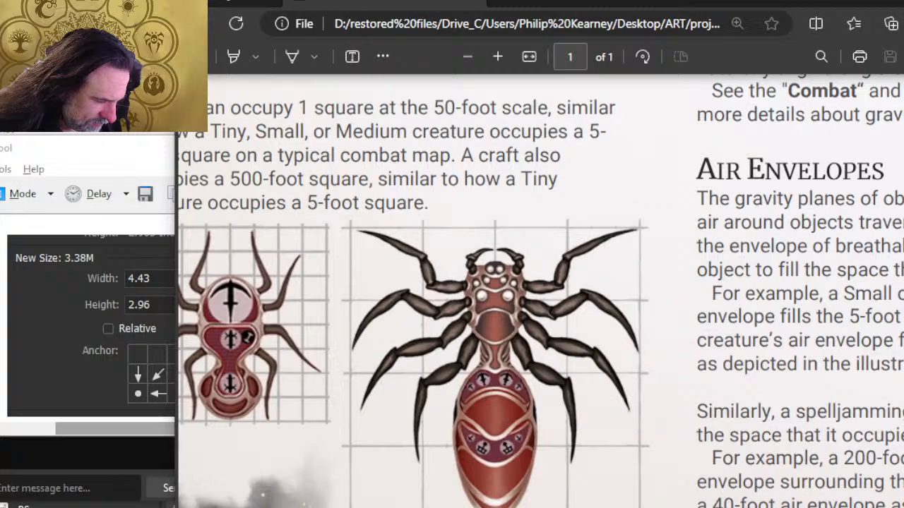
scroll(541, 291, left, 3)
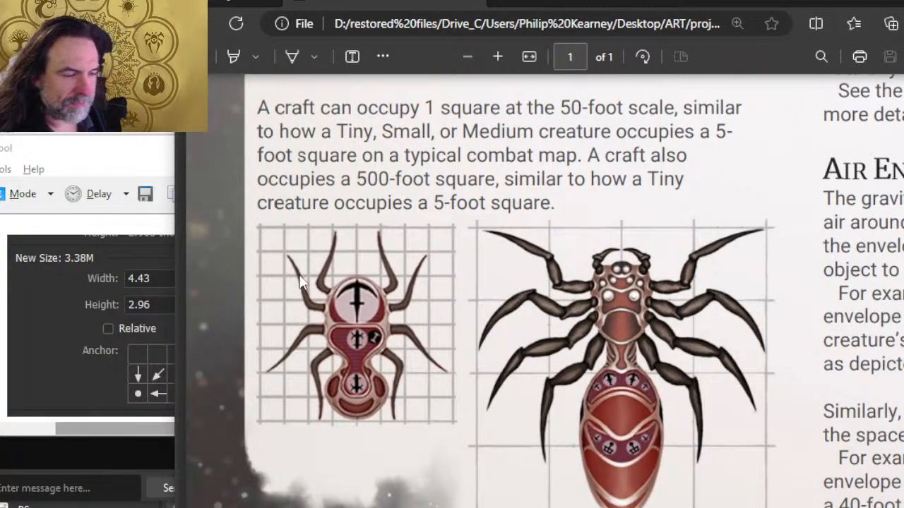
ctrl+scroll(366, 226, up, 2)
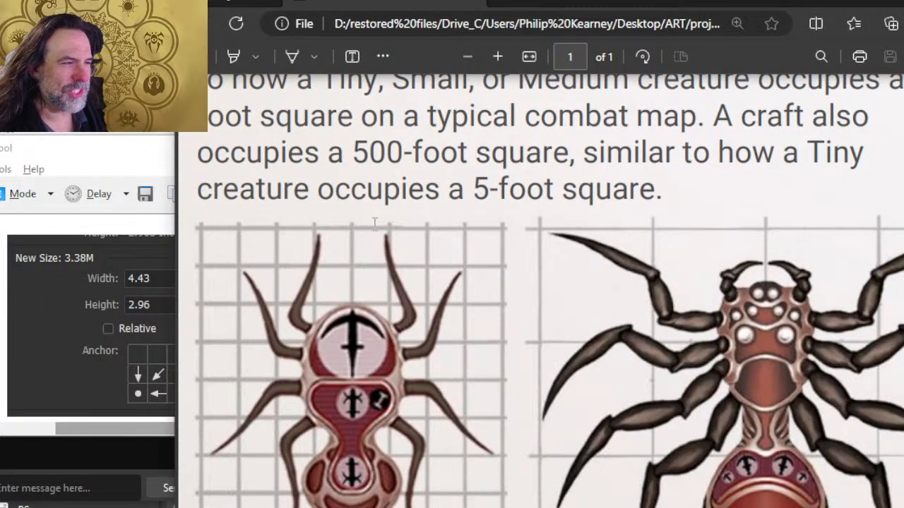
scroll(541, 291, left, 2)
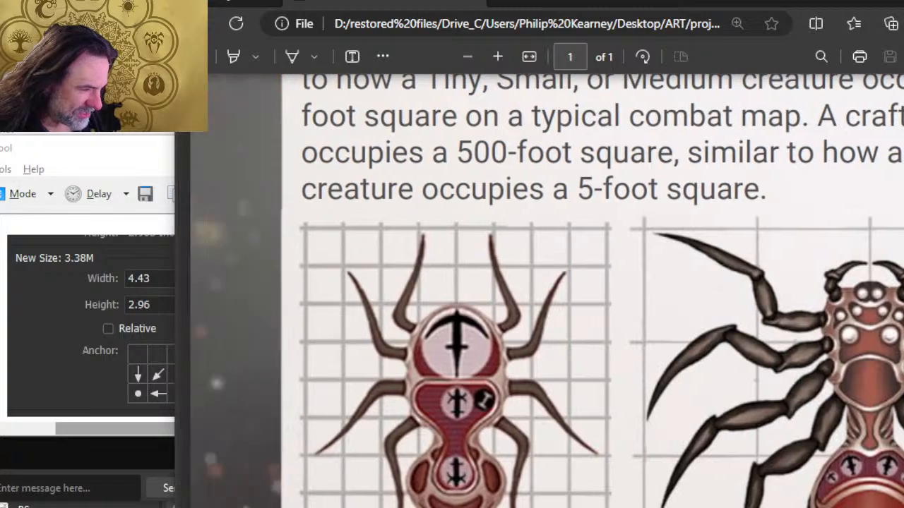
scroll(368, 263, down, 2)
scroll(368, 260, down, 2)
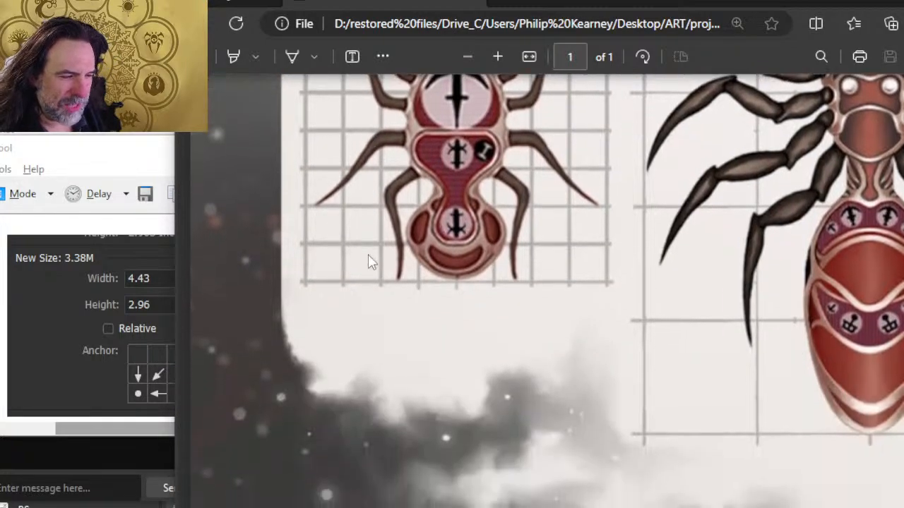
scroll(363, 244, down, 3)
scroll(363, 240, down, 1)
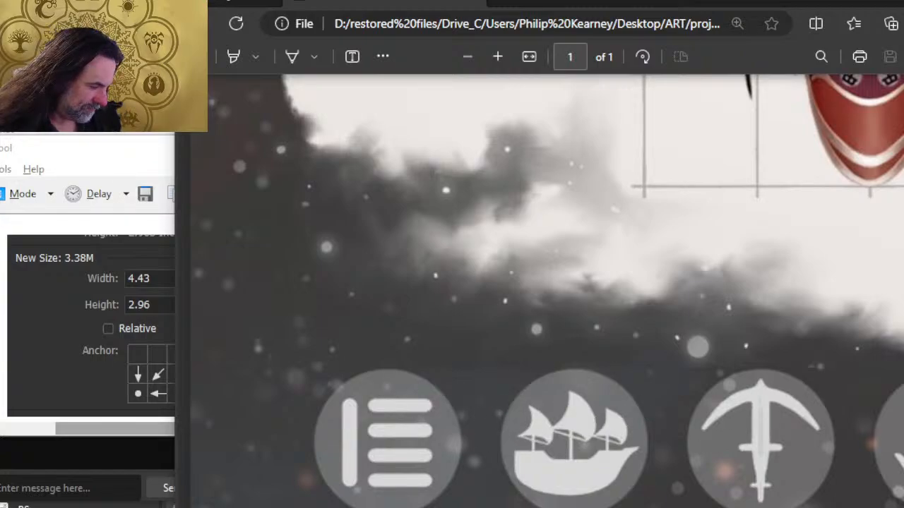
scroll(541, 291, right, 5)
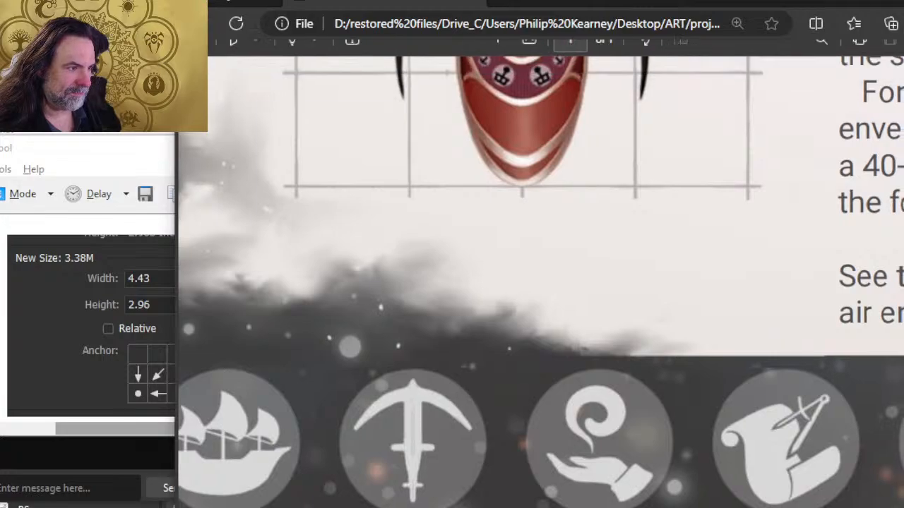
scroll(541, 273, right, 1)
scroll(541, 274, left, 1)
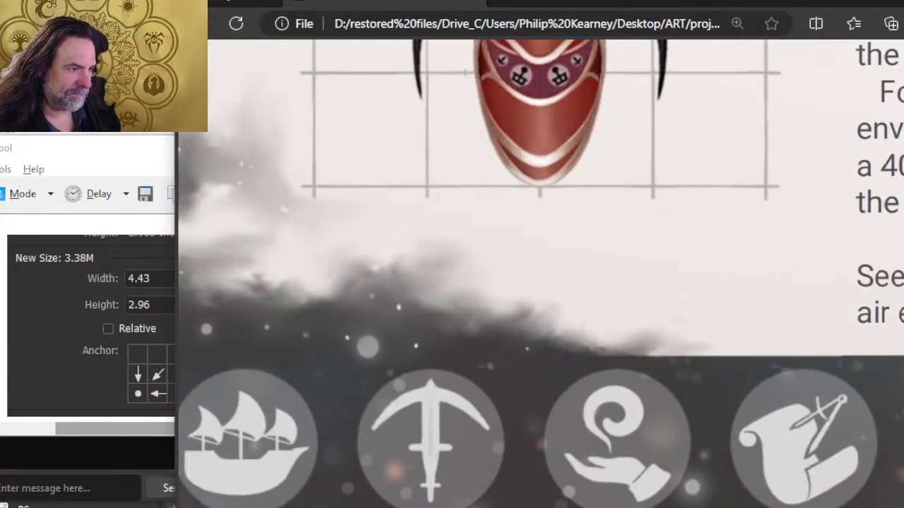
scroll(541, 273, left, 1)
scroll(540, 273, right, 1)
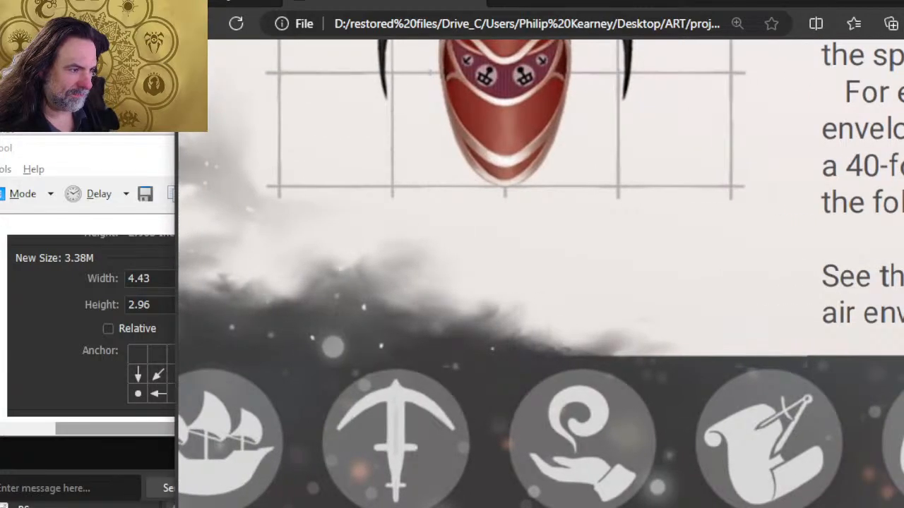
Step: Examine the cloud border above the icon row in the exported PDF, from the page's left edge to the larger spider ship
scroll(541, 273, right, 2)
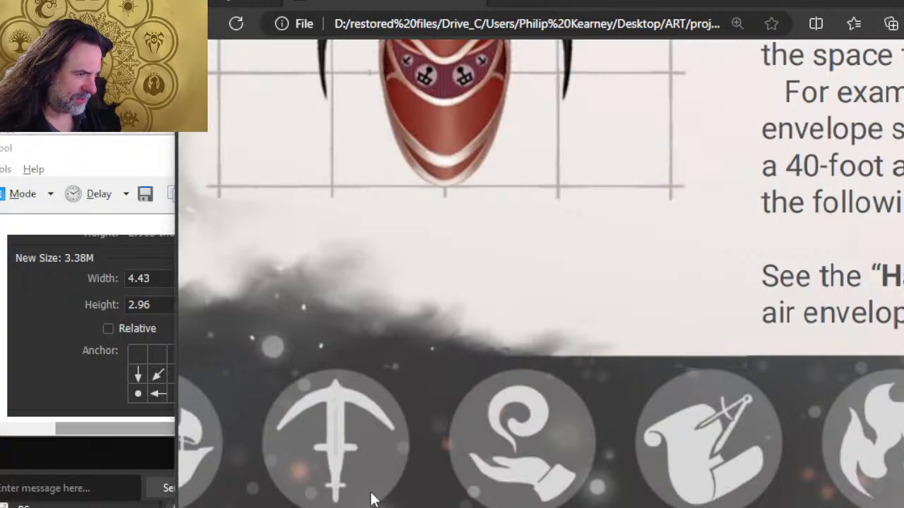
scroll(541, 273, left, 5)
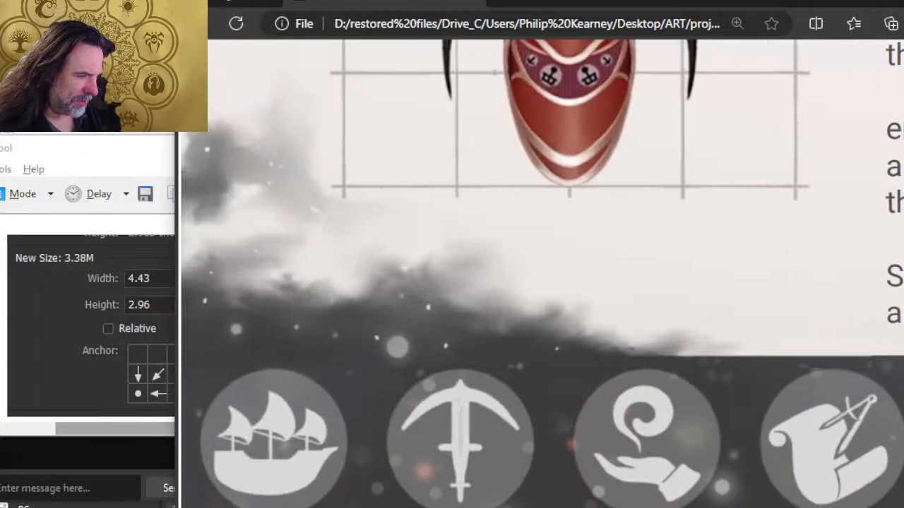
scroll(541, 273, left, 1)
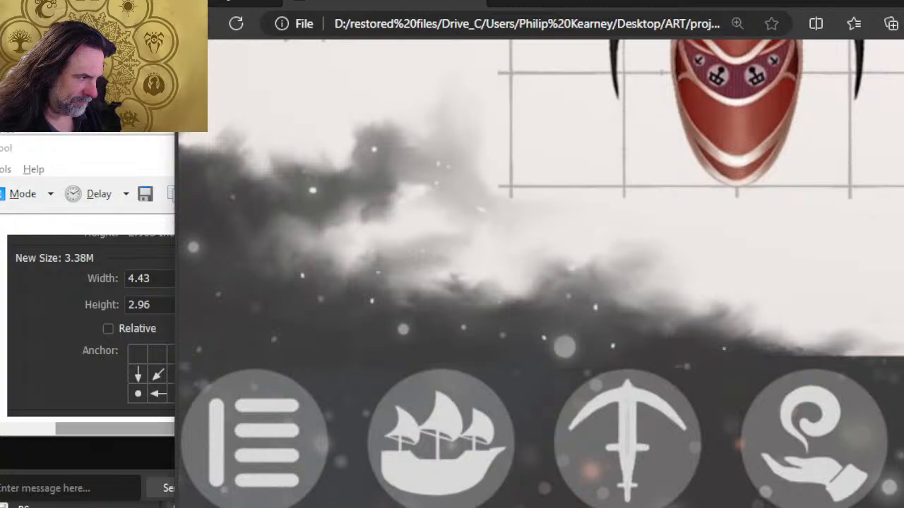
scroll(541, 273, left, 1)
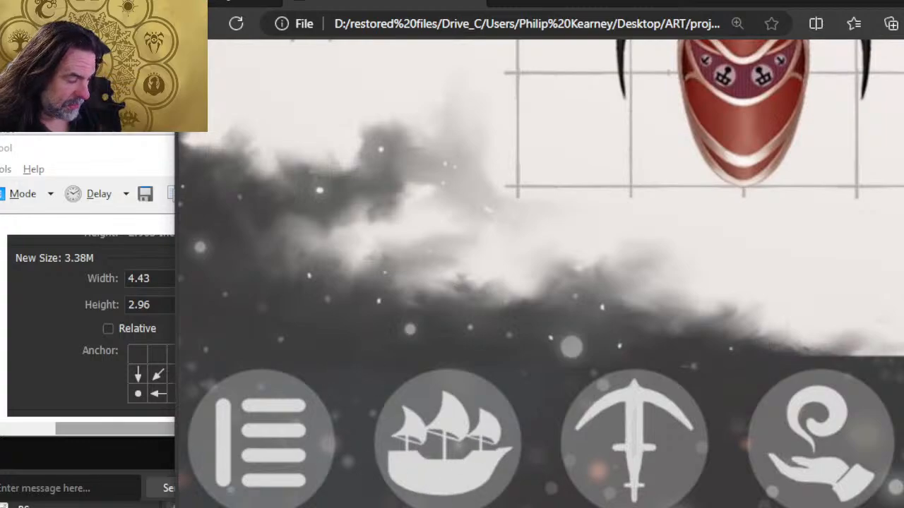
scroll(541, 274, left, 2)
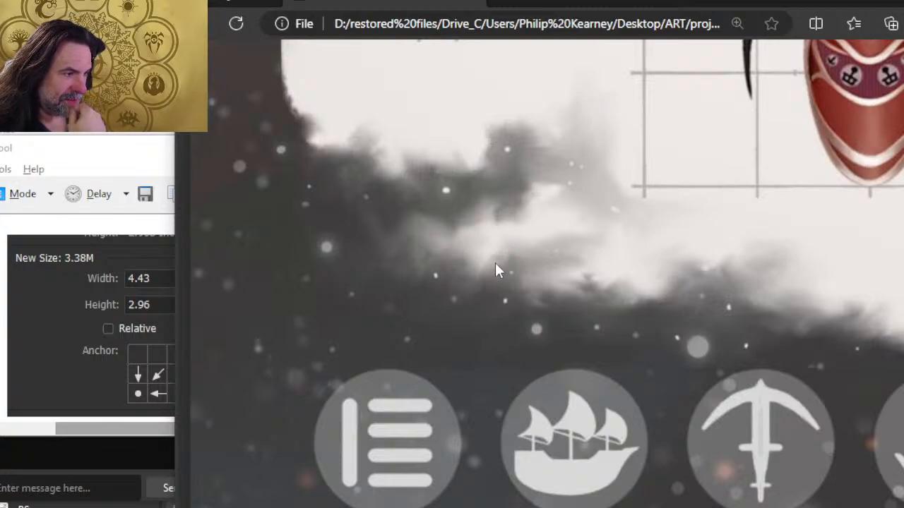
scroll(313, 259, up, 4)
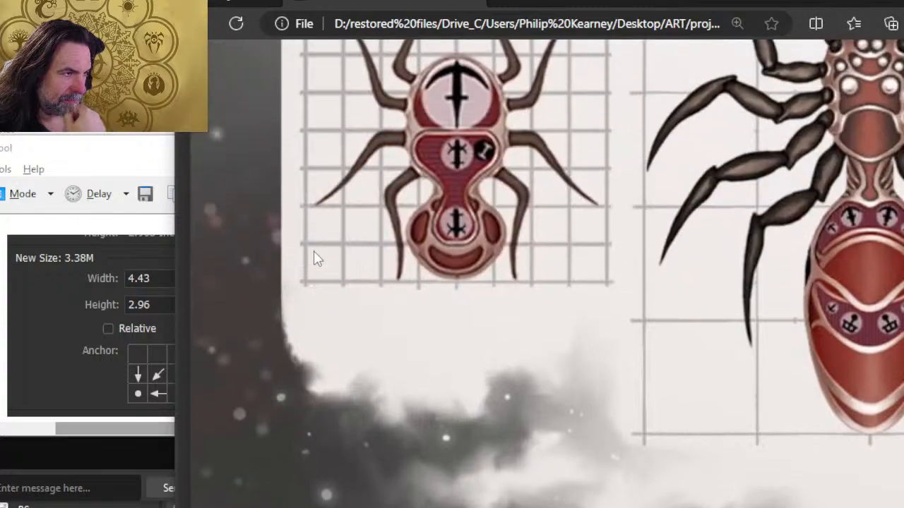
scroll(312, 254, down, 2)
scroll(329, 282, down, 2)
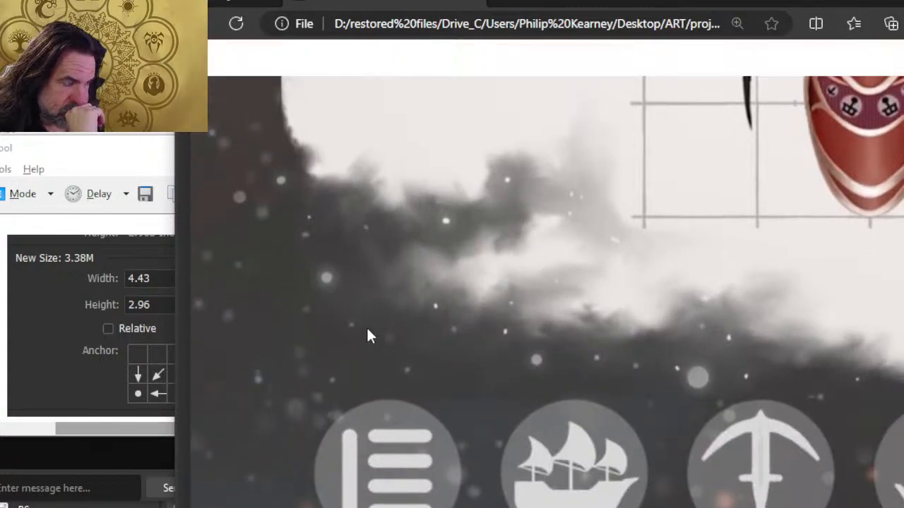
scroll(345, 315, up, 2)
scroll(345, 315, down, 2)
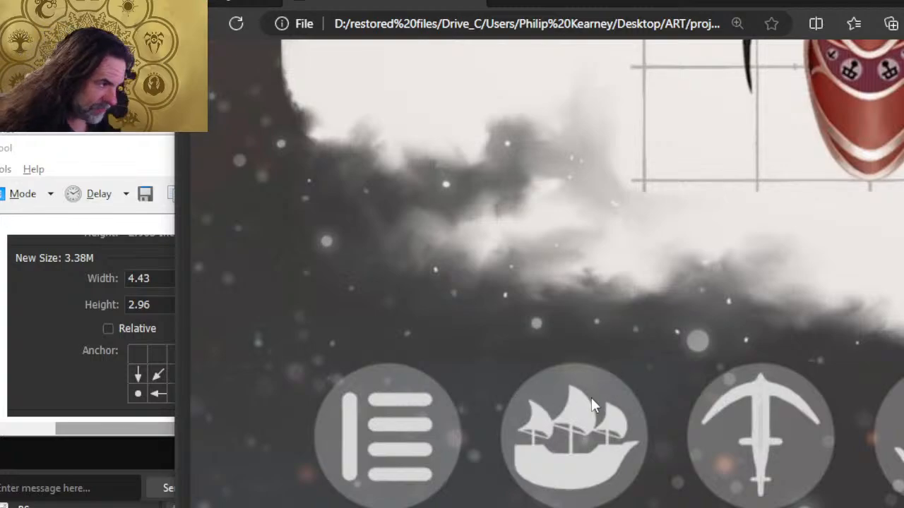
Step: Alternate between the exported PDF and Untitled-1 in Photoshop to compare the cloud artwork's bottom edge, including its lower-left corner
key(alt+Tab)
key(alt+Tab)
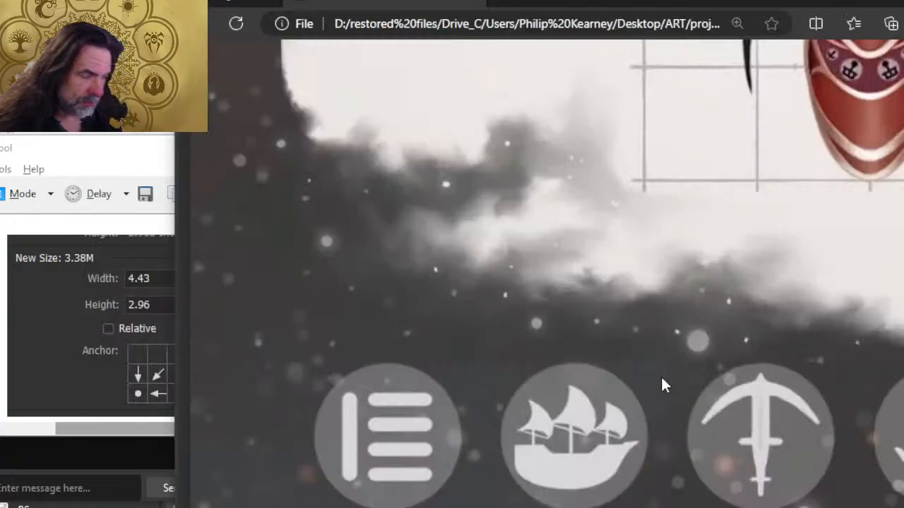
key(alt+Tab)
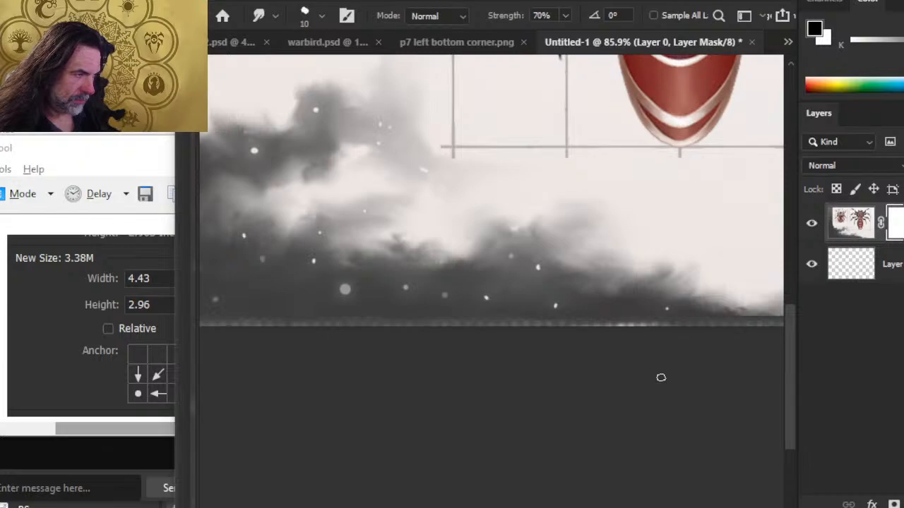
key(alt+Tab)
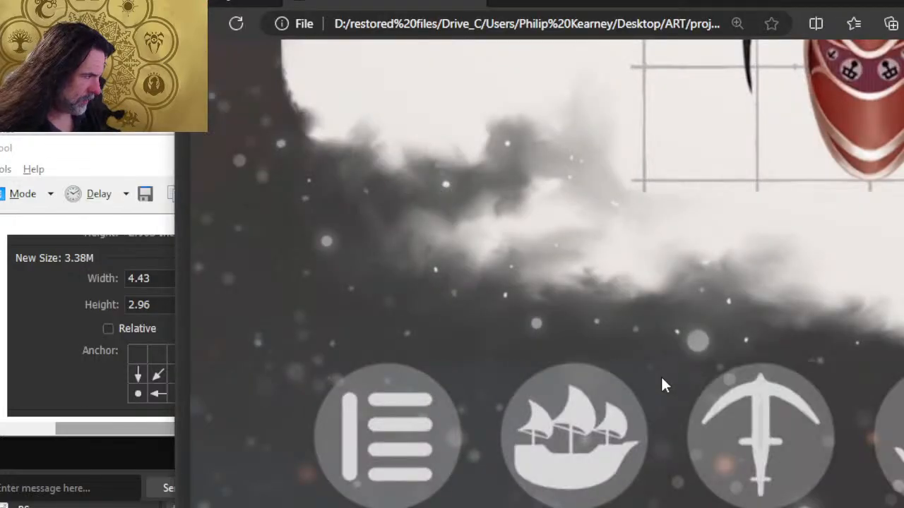
key(alt+Tab)
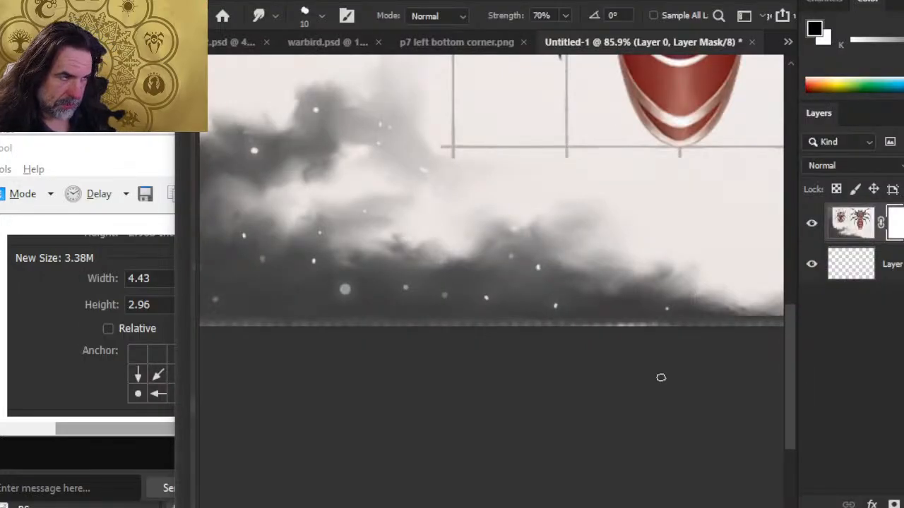
key(alt+Tab)
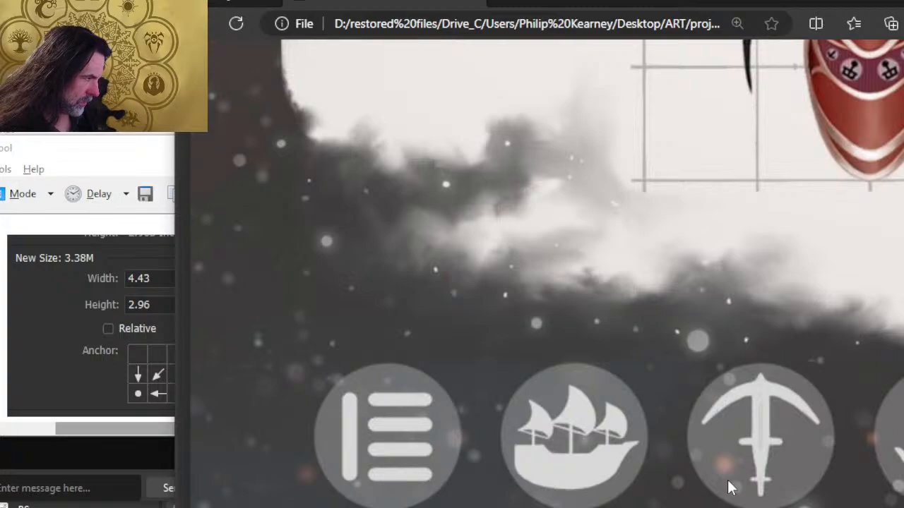
key(alt+Tab)
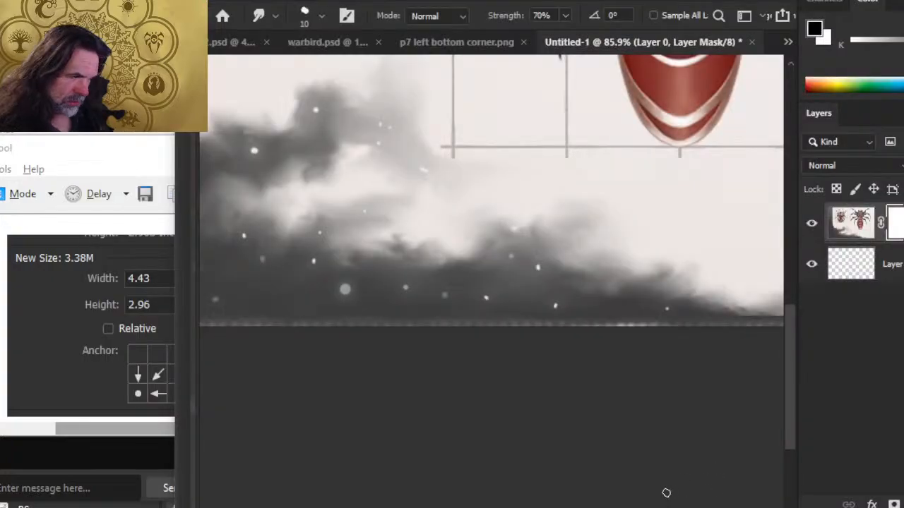
key(z)
mouse_move(322, 315)
mouse_down()
mouse_move(384, 346)
mouse_move(363, 336)
mouse_move(356, 349)
mouse_up()
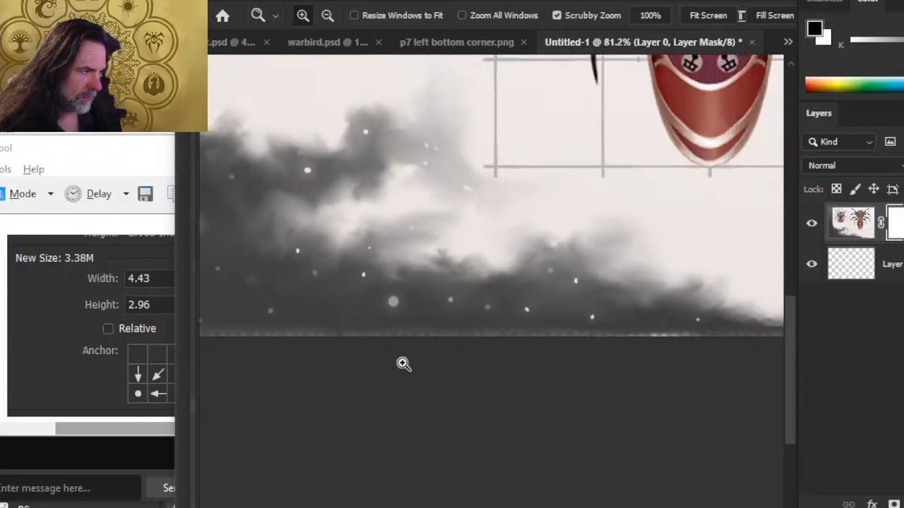
drag(440, 363, 536, 401)
Step: Return to the exported PDF and check the lower-left artwork at reduced and enlarged magnification, focusing on the clouds above the icon row
key(alt+Tab)
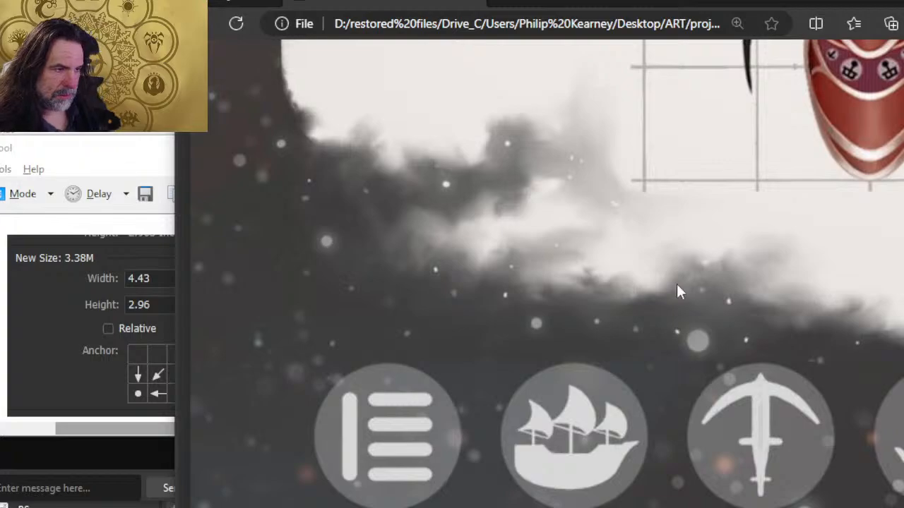
scroll(528, 314, down, 3)
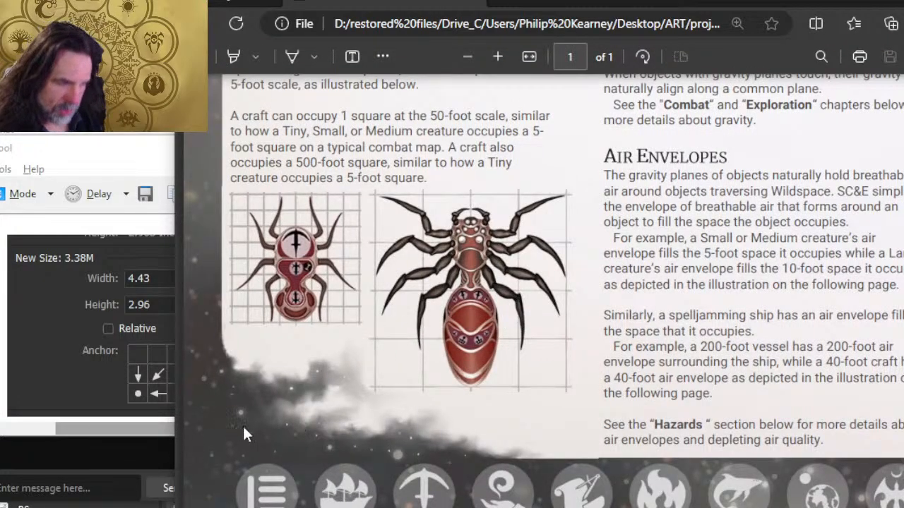
scroll(332, 434, up, 1)
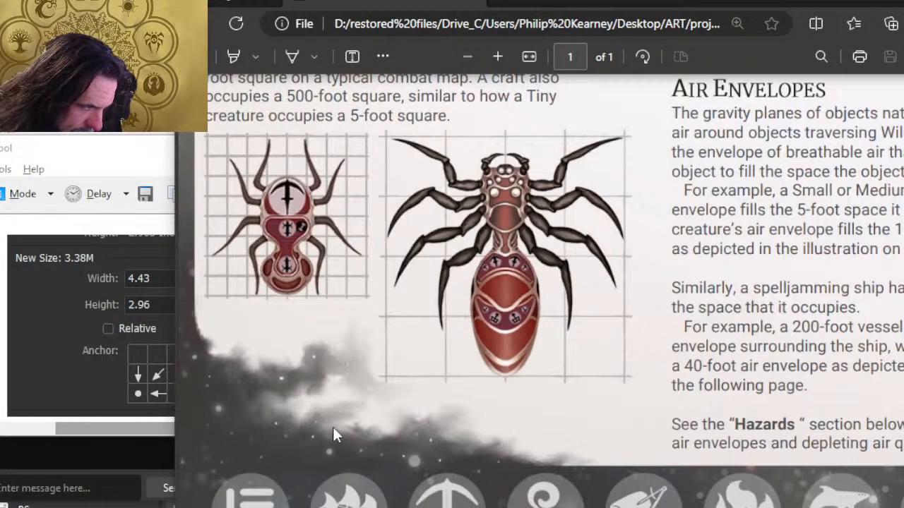
scroll(332, 446, up, 1)
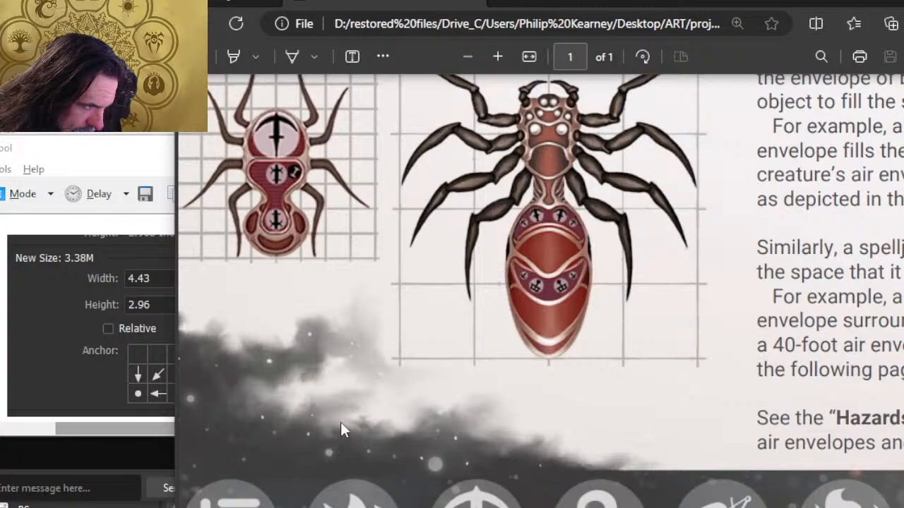
scroll(341, 428, up, 2)
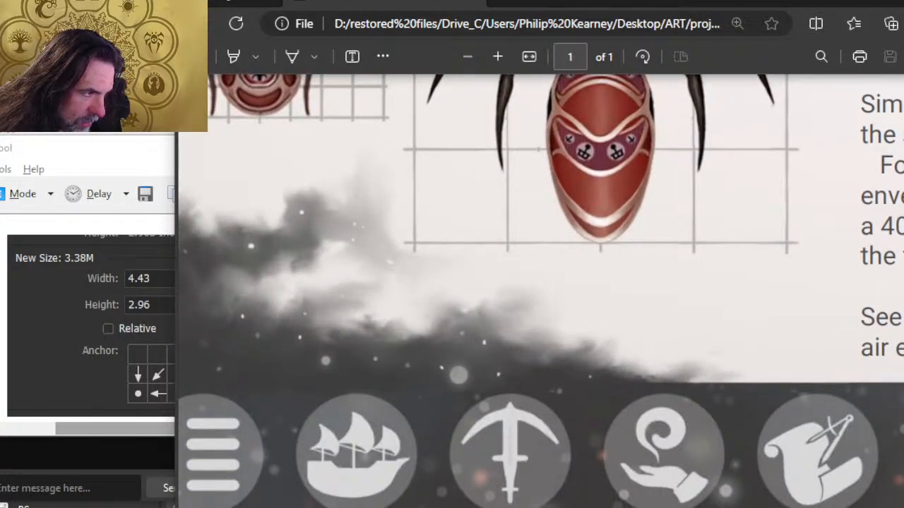
Step: Switch to Photoshop and inspect the bottom edge of the Untitled-1 artwork from its left corner towards the larger spider ship
click(426, 506)
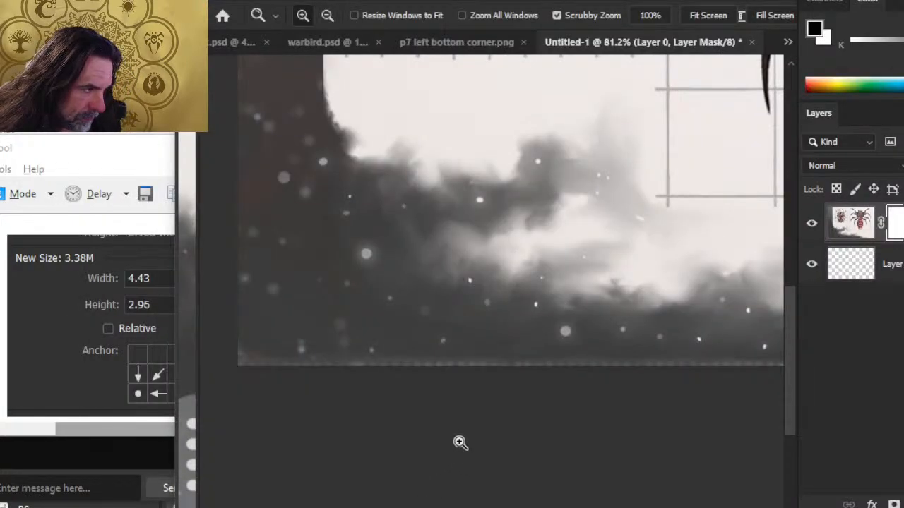
key(alt+Tab)
key(alt+Tab)
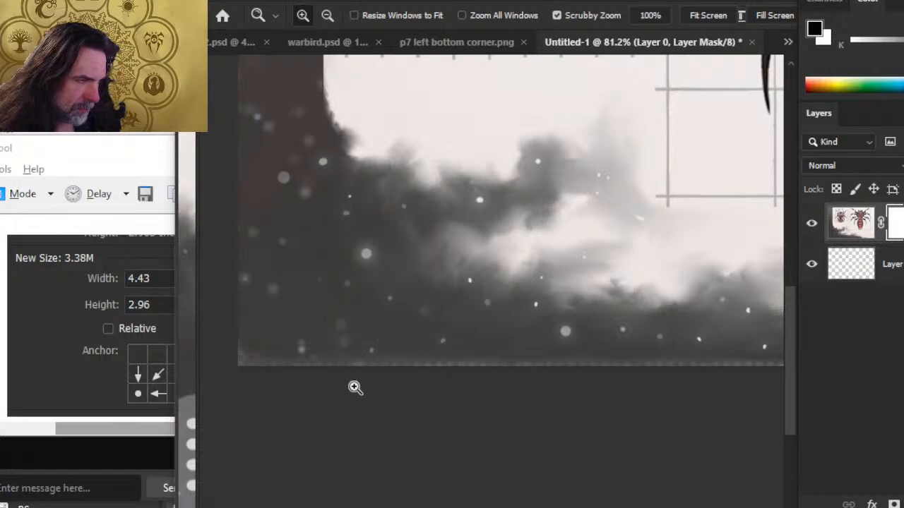
drag(532, 369, 393, 336)
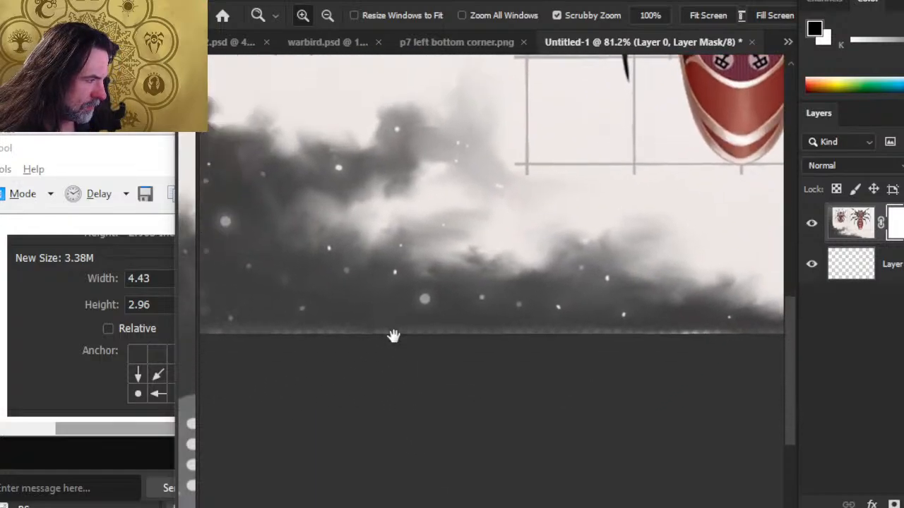
key(alt+Tab)
key(alt+Tab)
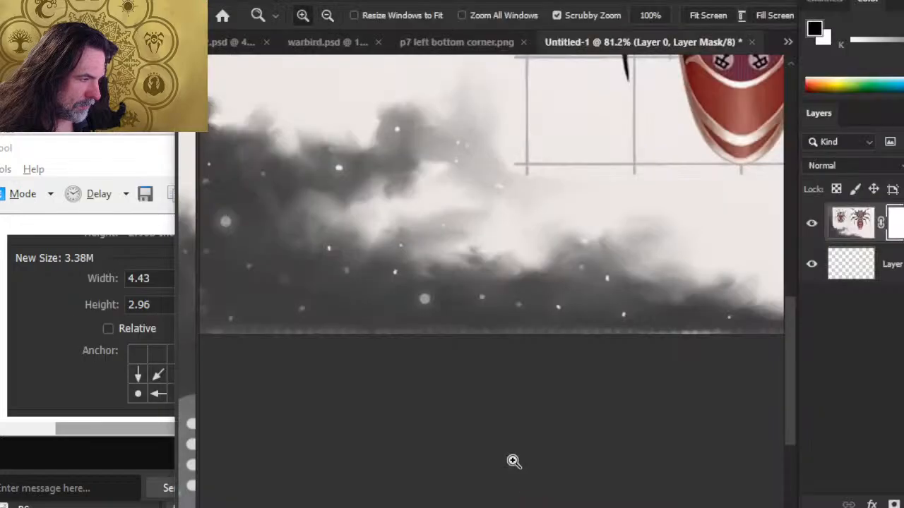
Step: Switch to the exported PDF and examine the cloud's right end, its join with the icon row and both spider ships together
key(alt+Tab)
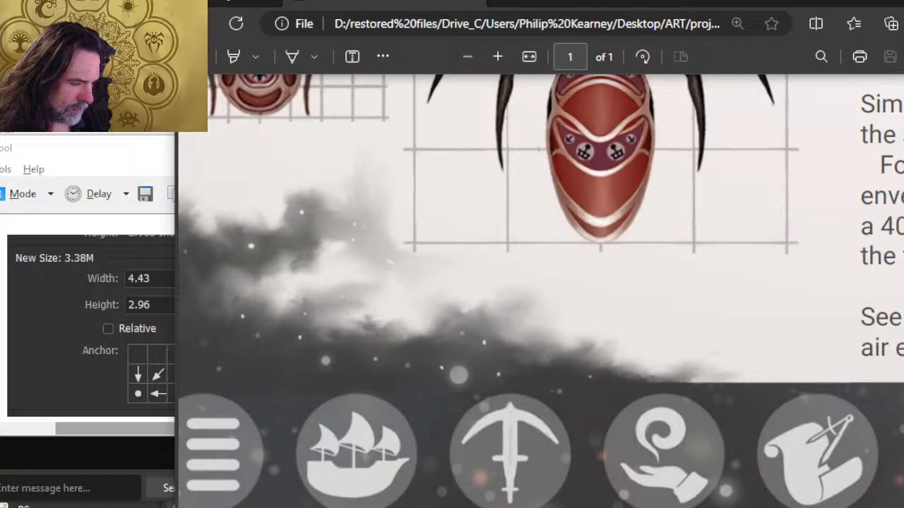
scroll(541, 291, left, 3)
scroll(541, 291, right, 4)
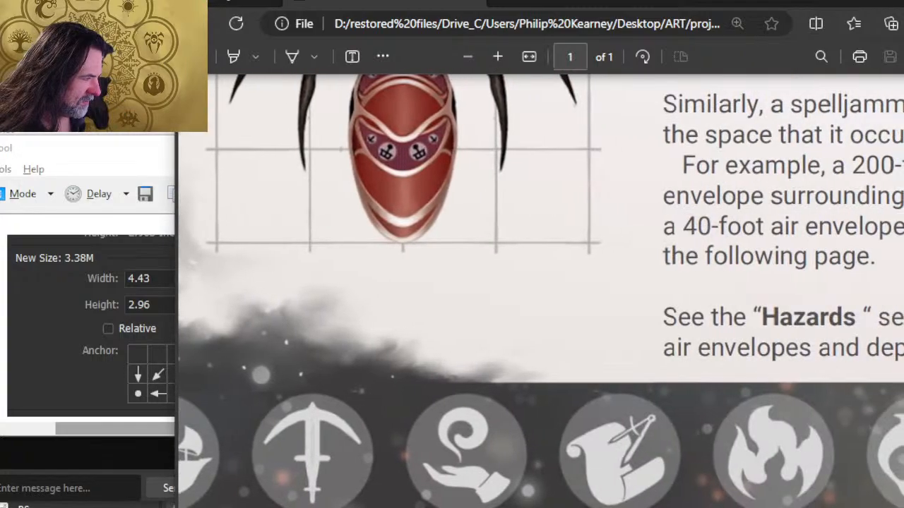
scroll(541, 291, left, 4)
scroll(403, 428, down, 3)
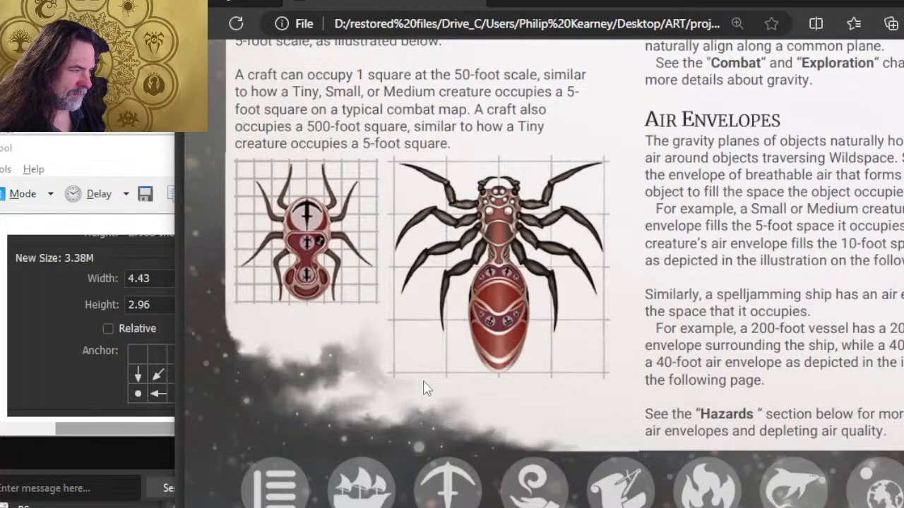
Step: Compare the bottom edge of Untitled-1 in Photoshop with the full lower-left artwork in the exported PDF once more
key(alt+Tab)
mouse_move(483, 436)
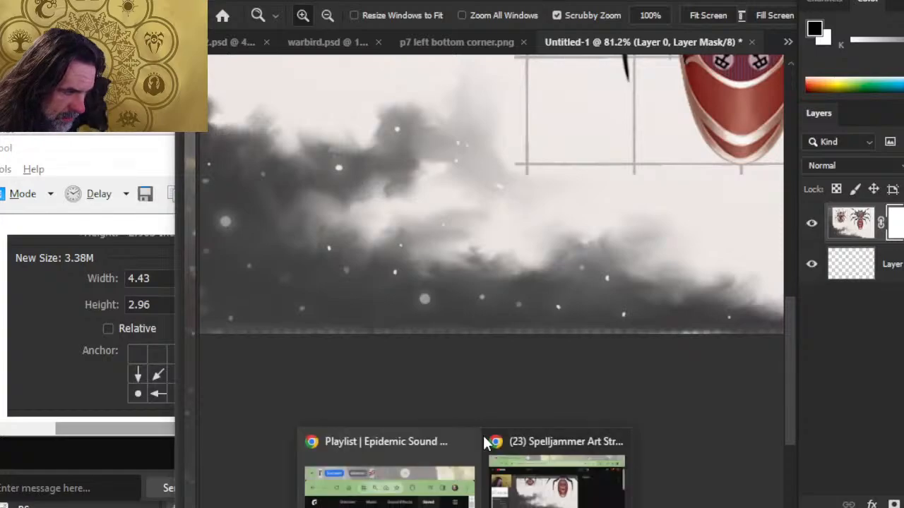
click(402, 449)
key(alt+Tab)
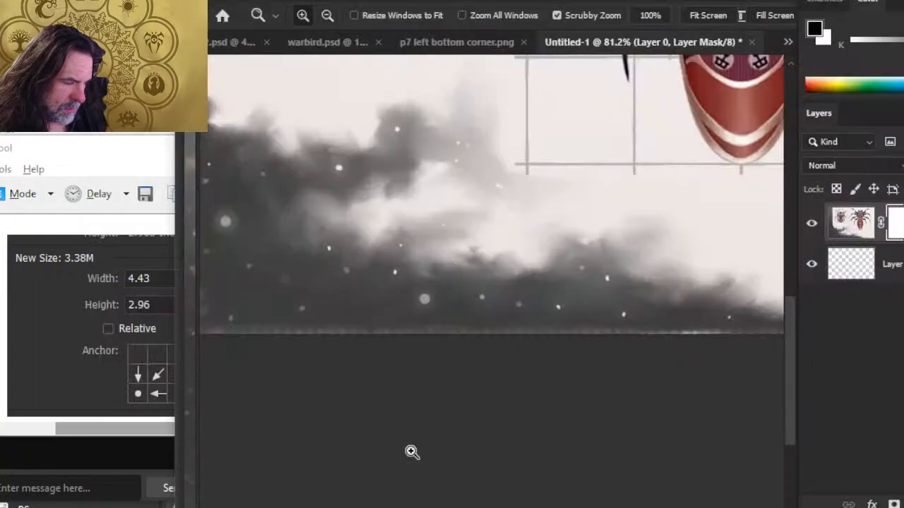
key(alt+Tab)
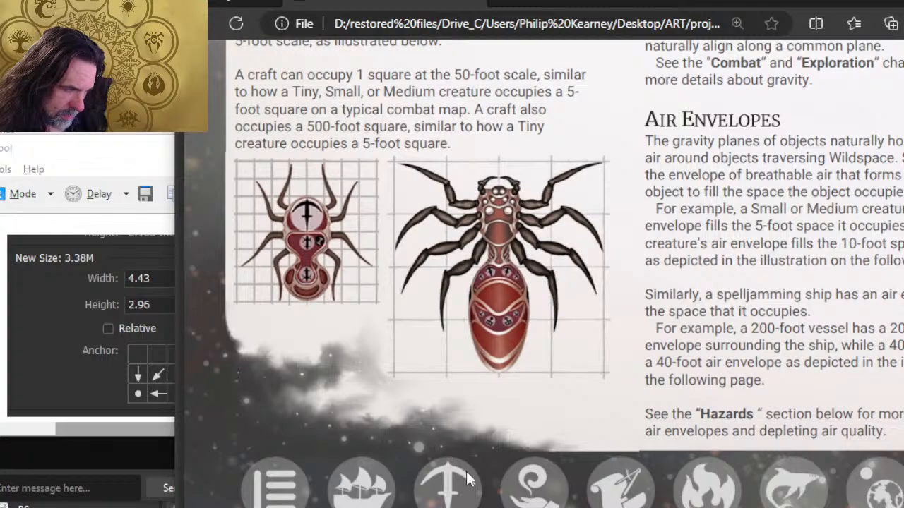
key(alt+Tab)
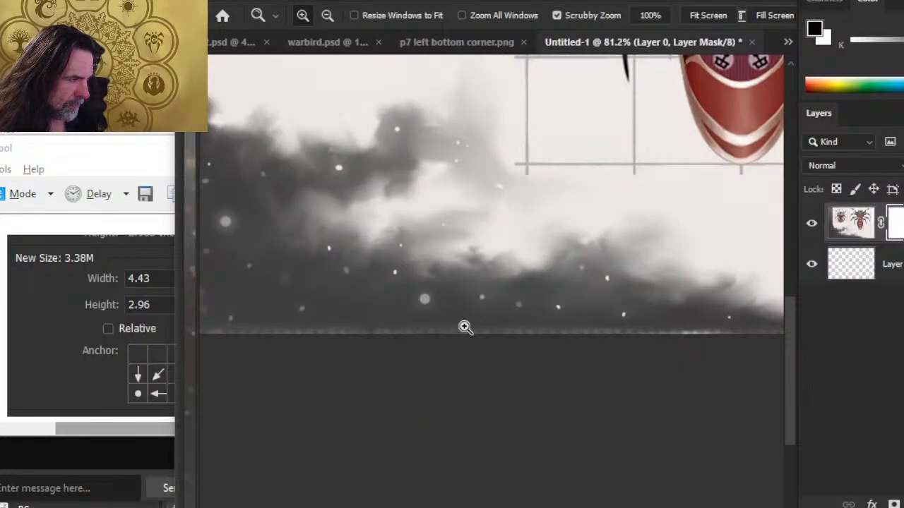
key(alt+Tab)
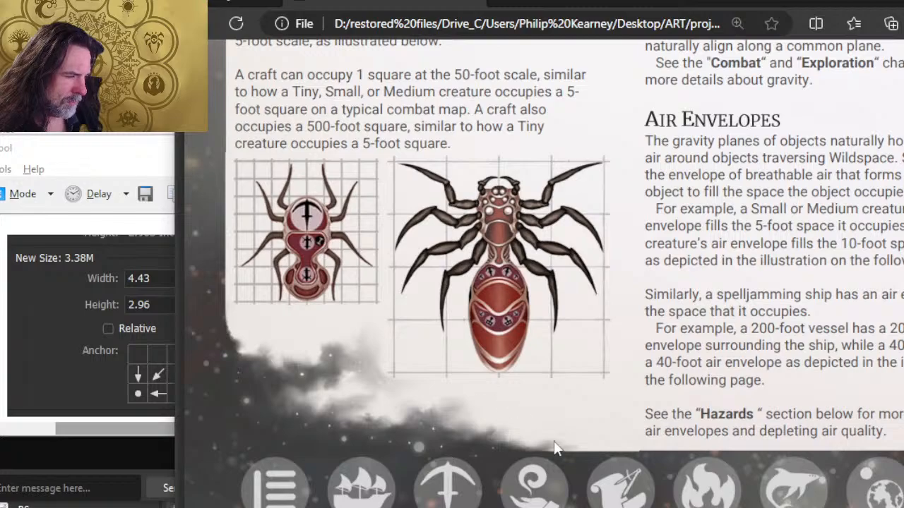
Step: Switch to the Word document and examine the cloud artwork's bottom edge along the icon row, including both spider ships and the page's lower edge
key(alt+Tab)
key(alt+Tab)
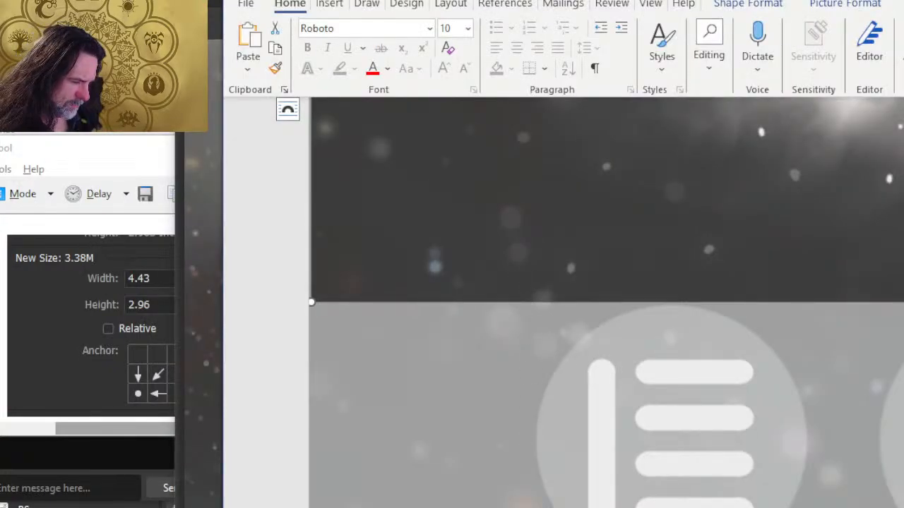
scroll(564, 302, right, 10)
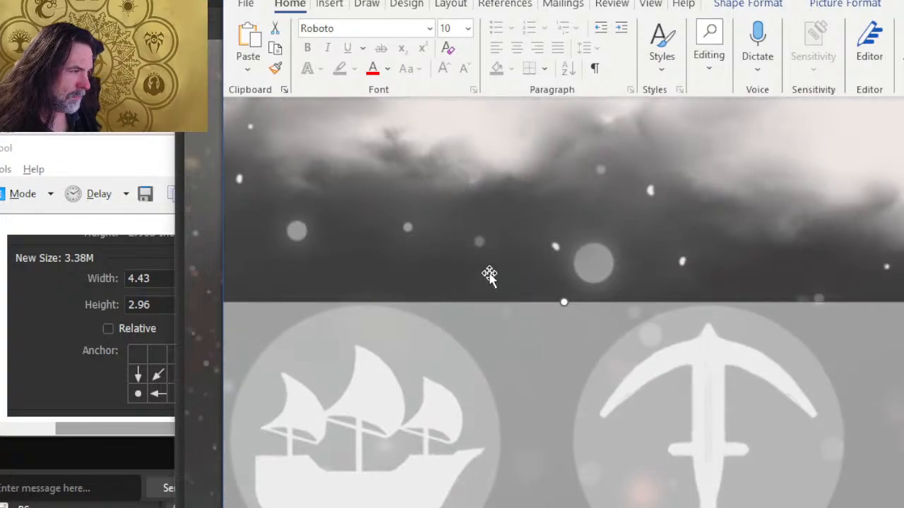
scroll(488, 276, down, 8)
scroll(484, 385, up, 1)
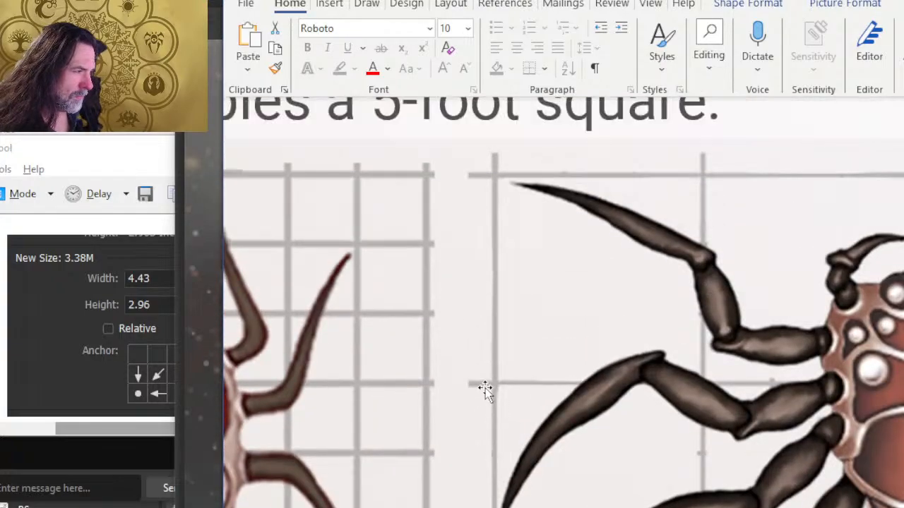
scroll(484, 387, right, 5)
scroll(482, 388, down, 6)
scroll(475, 391, down, 1)
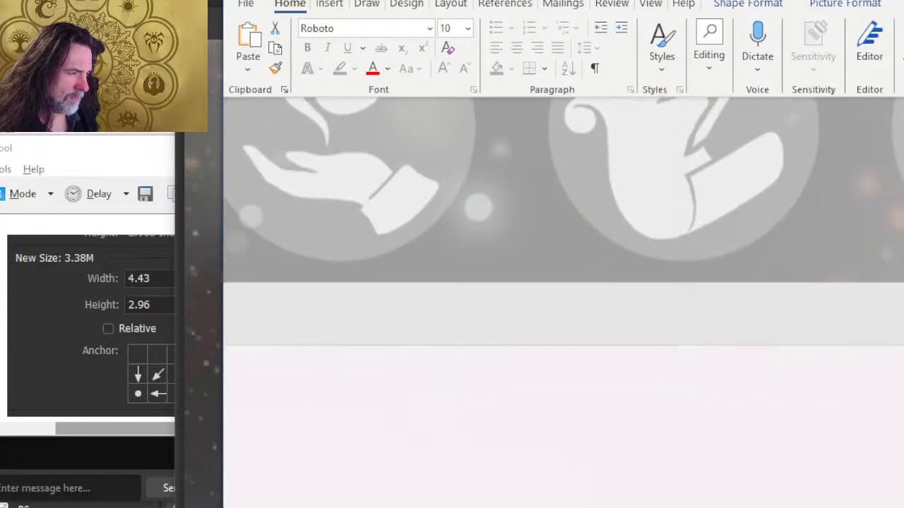
scroll(375, 497, left, 4)
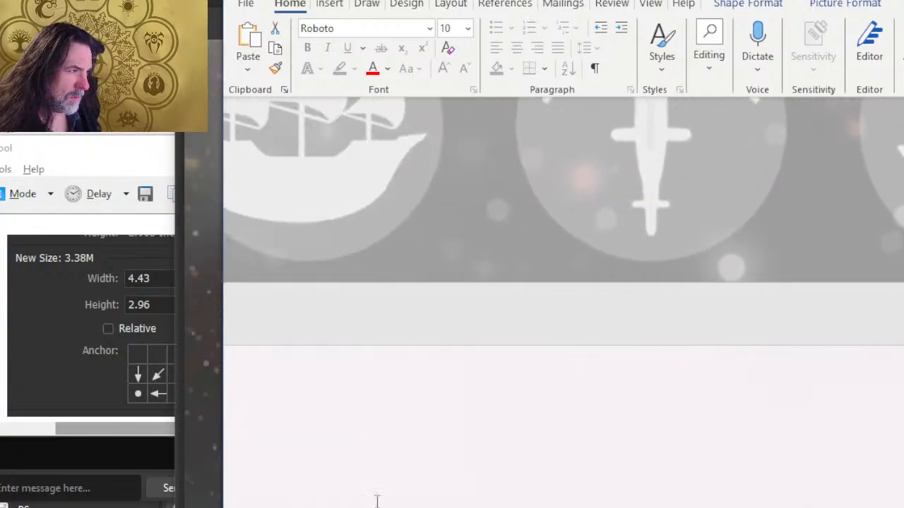
scroll(509, 317, up, 2)
scroll(508, 317, left, 3)
scroll(507, 315, down, 6)
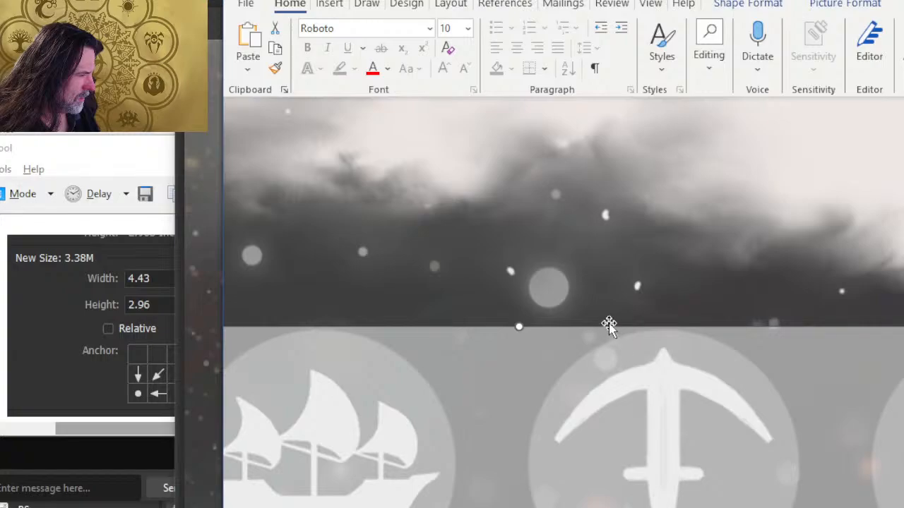
Step: Compare the lower-left artwork in the exported PDF with the bottom edge of Untitled-1 in Photoshop
key(alt+Tab)
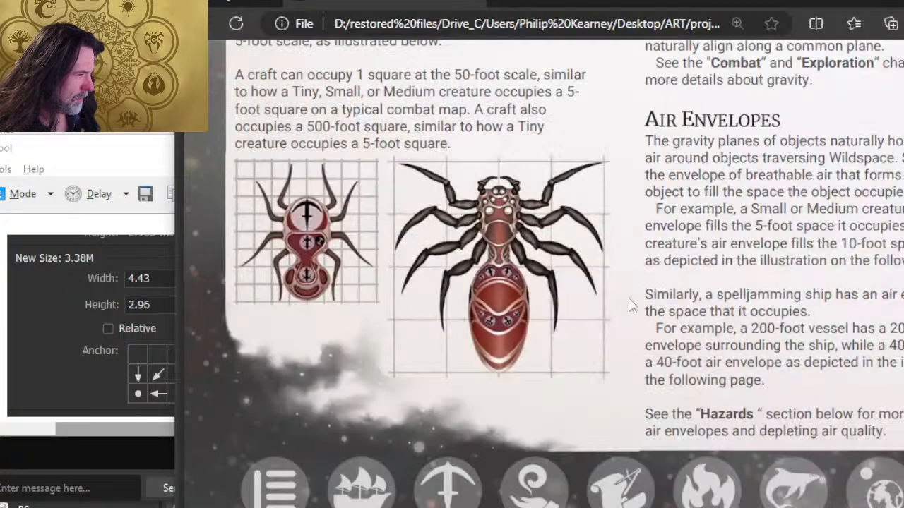
key(alt+Tab)
key(alt+Tab)
key(alt+Tab)
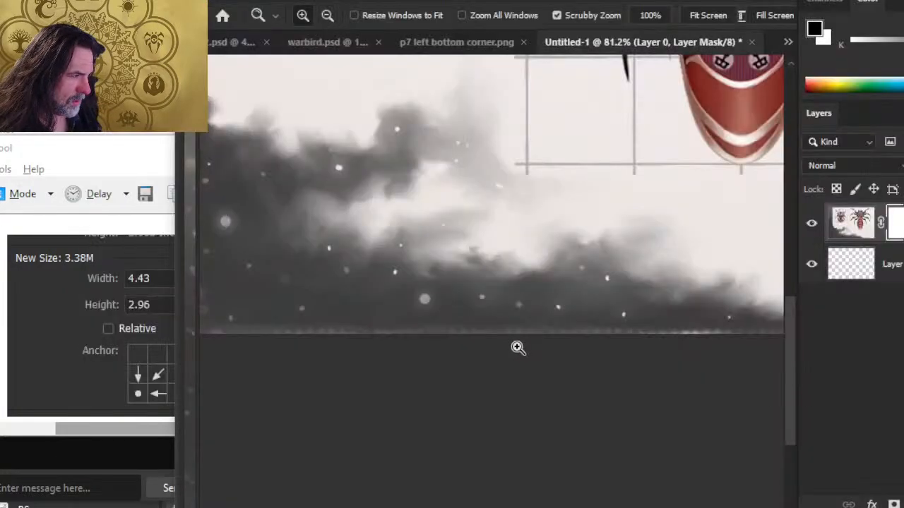
Step: Switch to Word and refill the lower-left artwork shape with the picture file "p7 left bottom corner", then deselect the shape
key(alt+Tab)
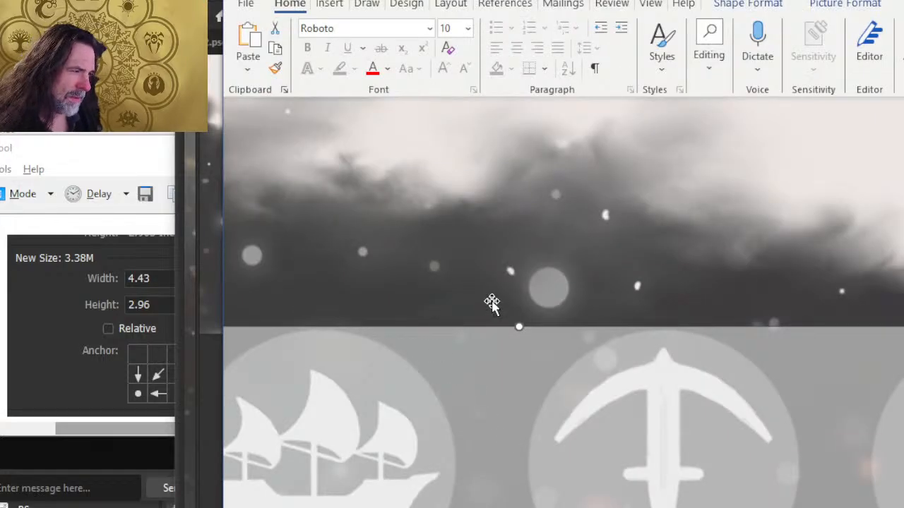
right_click(492, 303)
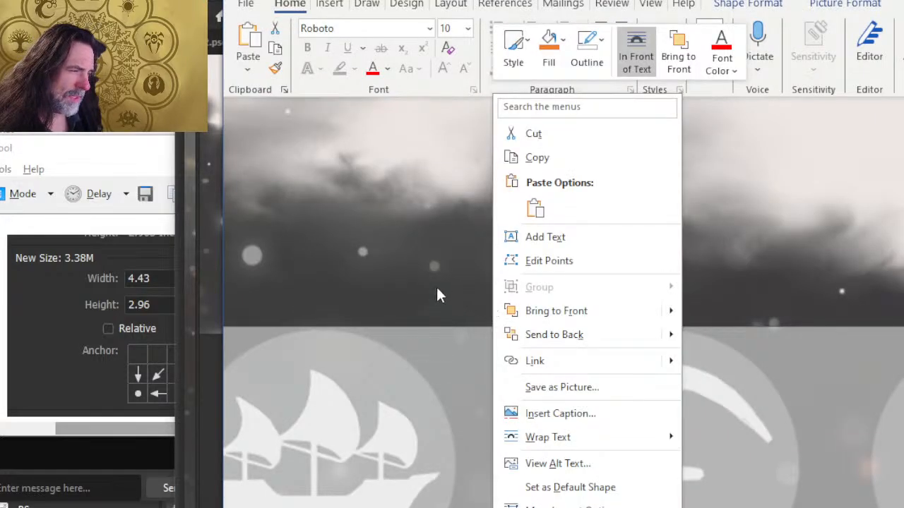
click(549, 48)
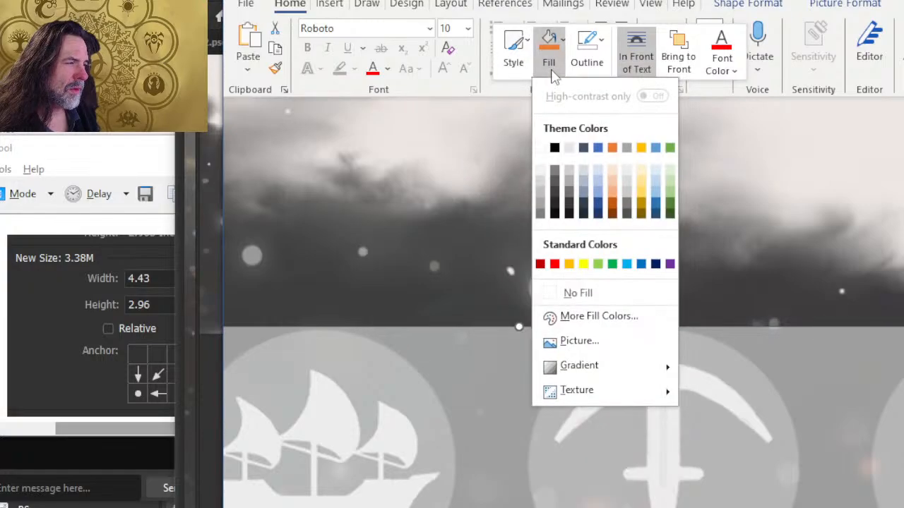
click(579, 340)
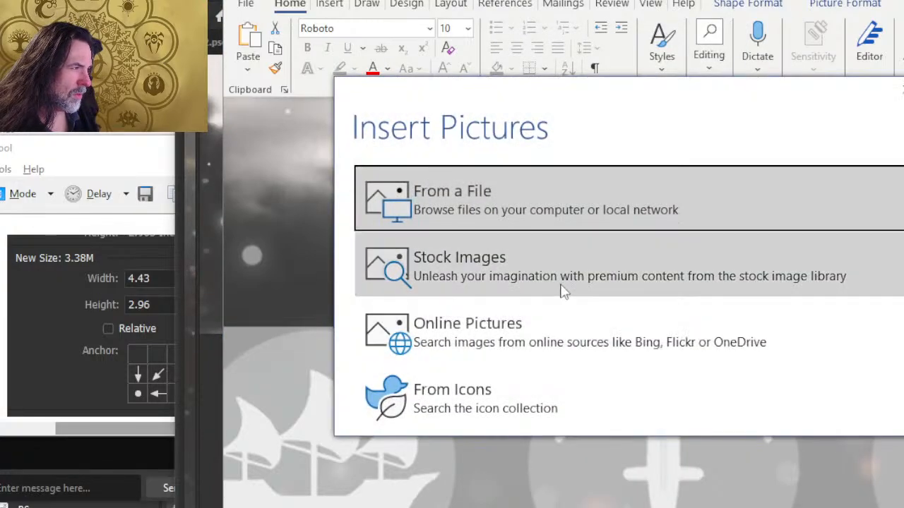
click(521, 188)
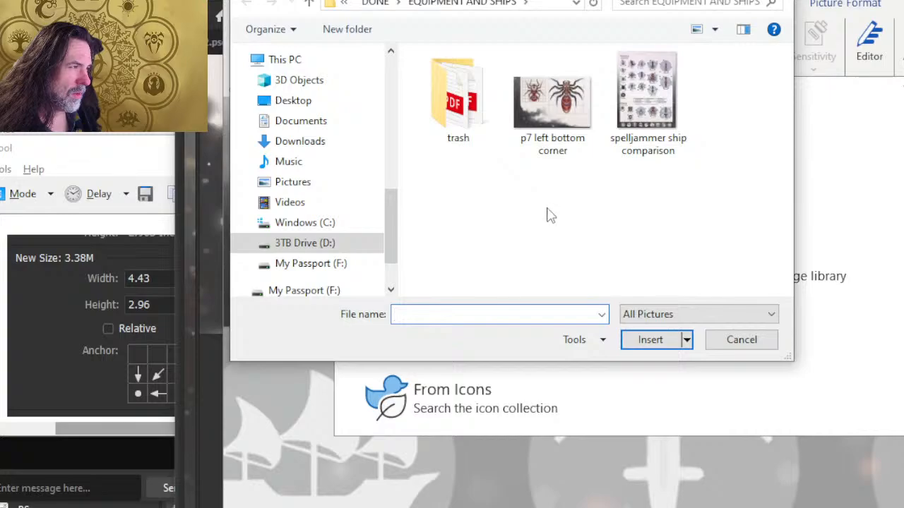
double_click(553, 141)
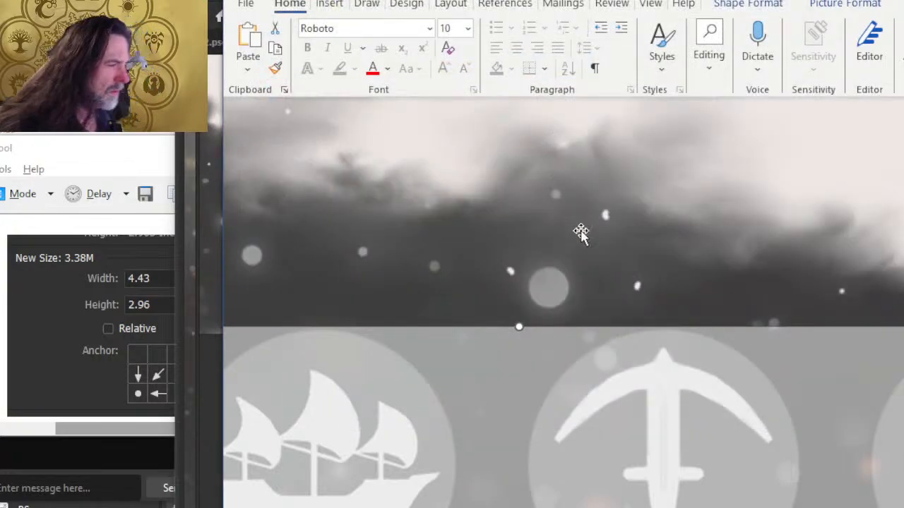
key(Escape)
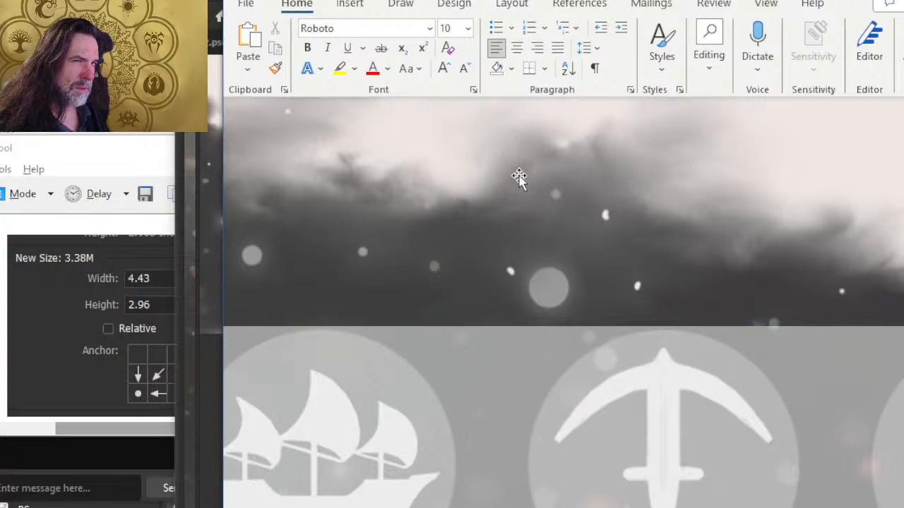
Step: Switch to the exported PDF and check how the lower-left clouds meet the icon row
key(alt+Tab)
key(alt+Tab)
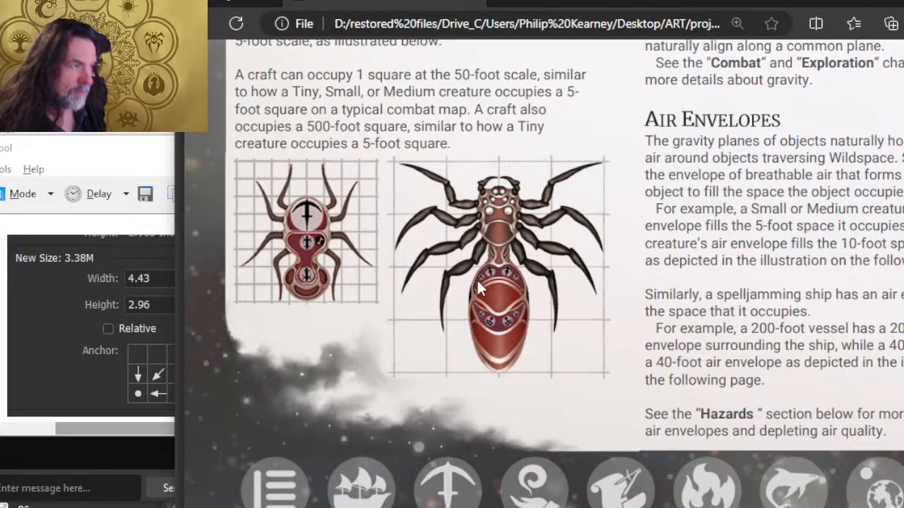
scroll(424, 383, up, 1)
scroll(415, 403, down, 1)
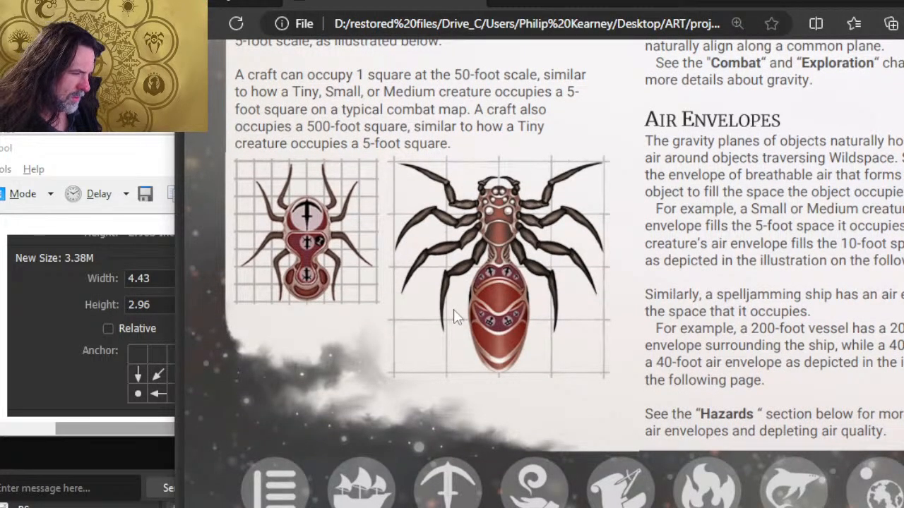
Step: Switch to Photoshop and open "p7 left bottom corner" from the EQUIPMENT AND SHIPS folder
key(alt+Tab)
key(alt+Tab)
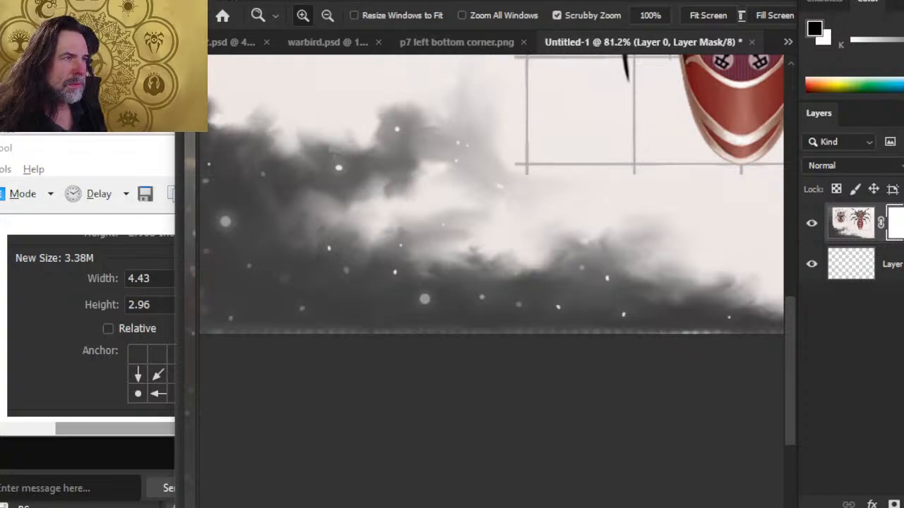
click(235, 1)
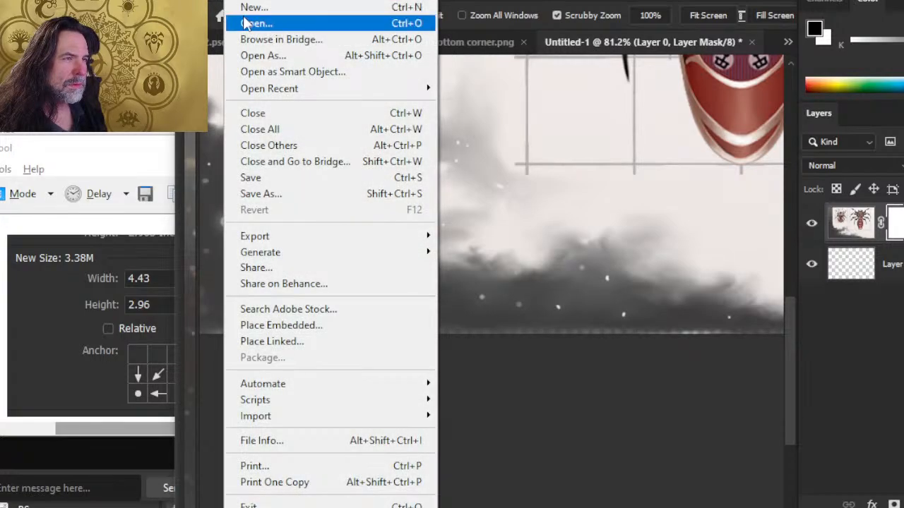
click(246, 24)
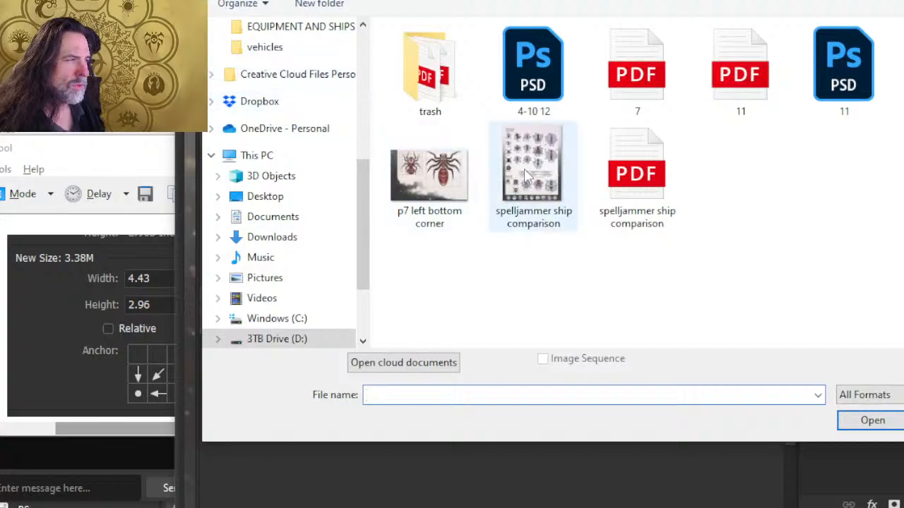
click(426, 201)
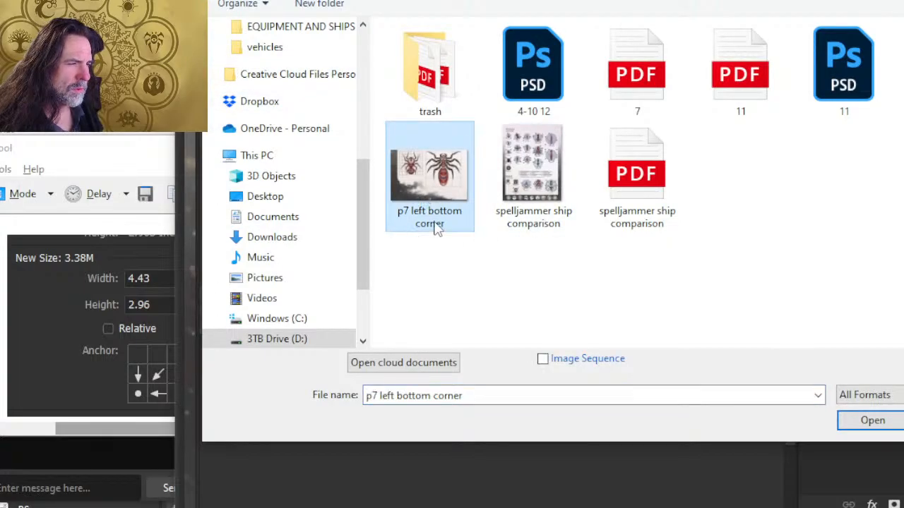
double_click(431, 226)
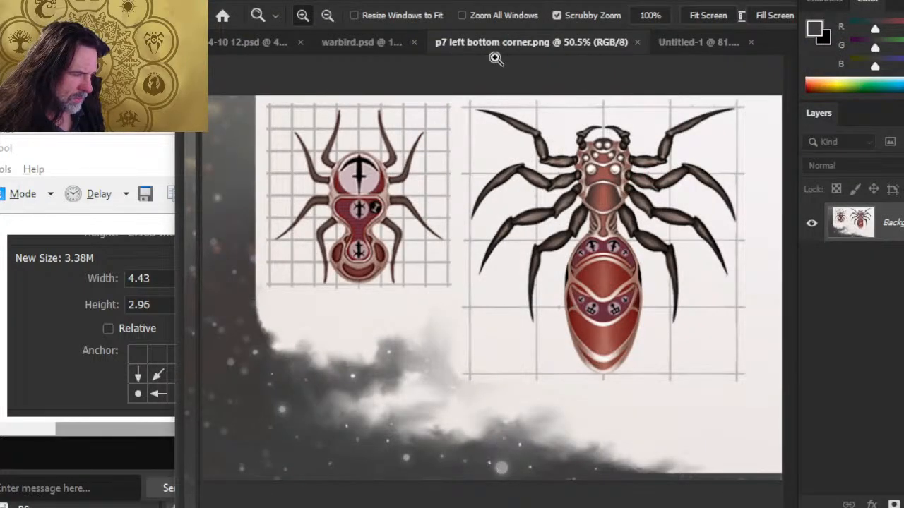
Step: Compare the p7 left bottom corner.png image with Untitled-1, close the PNG and return to the Untitled-1 document
click(684, 41)
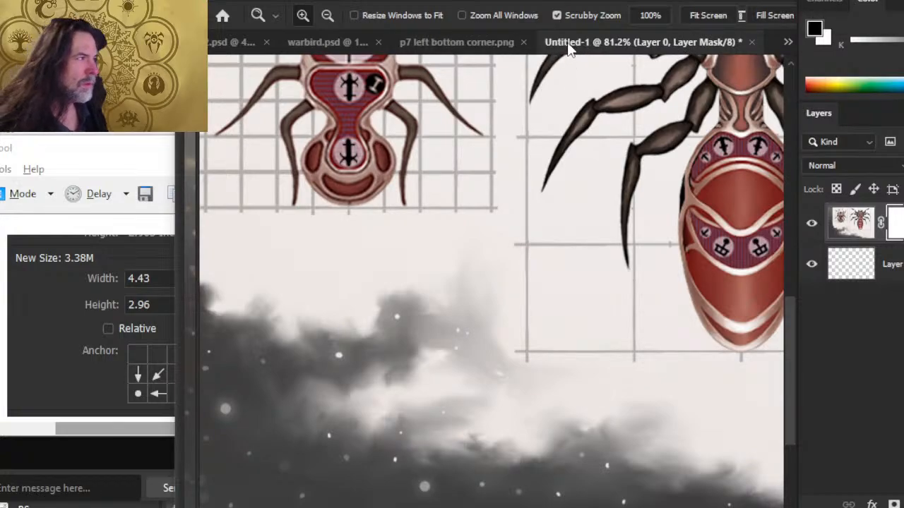
click(788, 41)
click(443, 48)
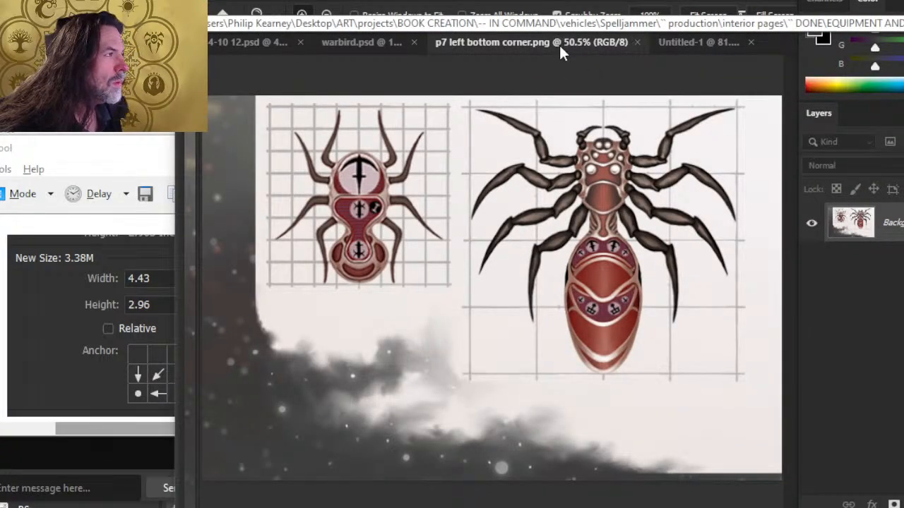
click(636, 42)
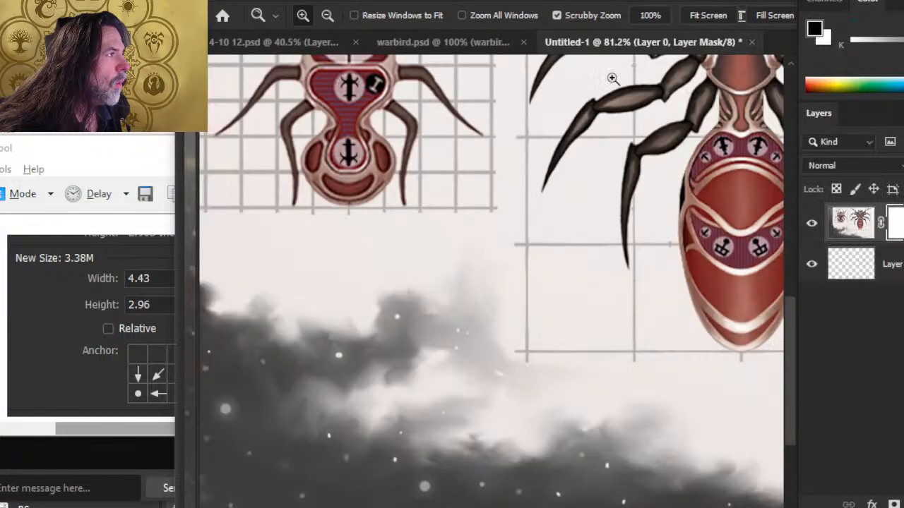
click(470, 40)
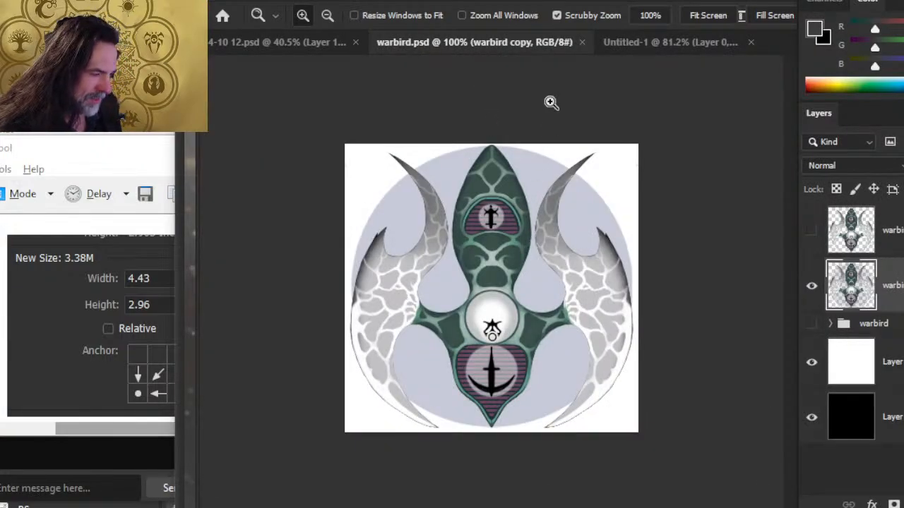
click(653, 42)
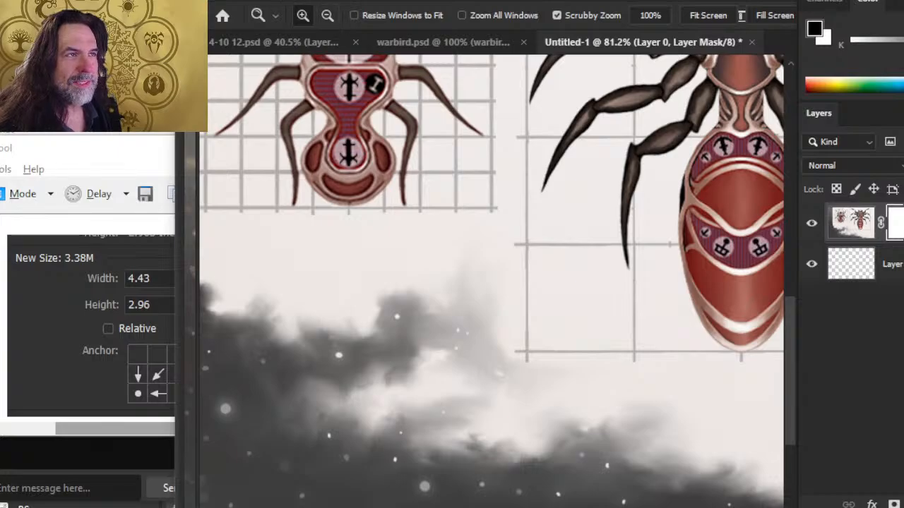
Step: Save Untitled-1 on the computer as a PNG named "p7 left bottom corner", replacing the existing file and accepting the format options
click(235, 1)
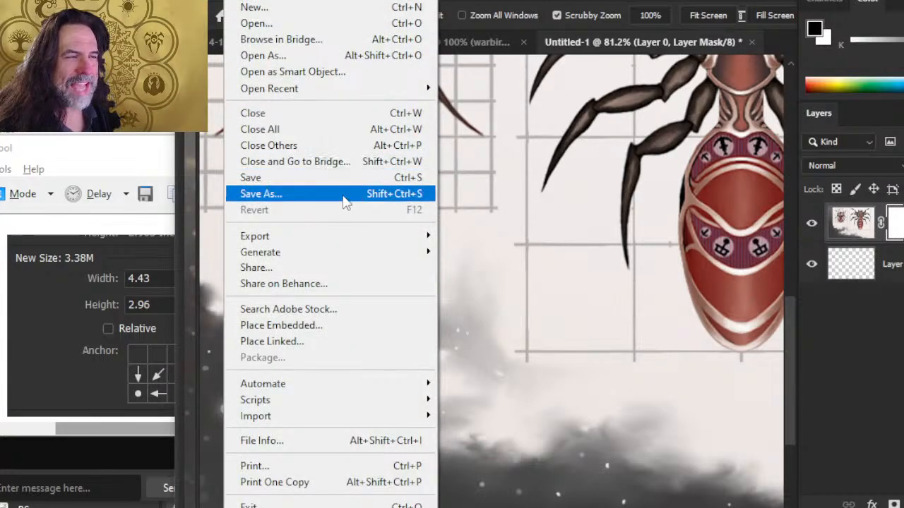
click(319, 195)
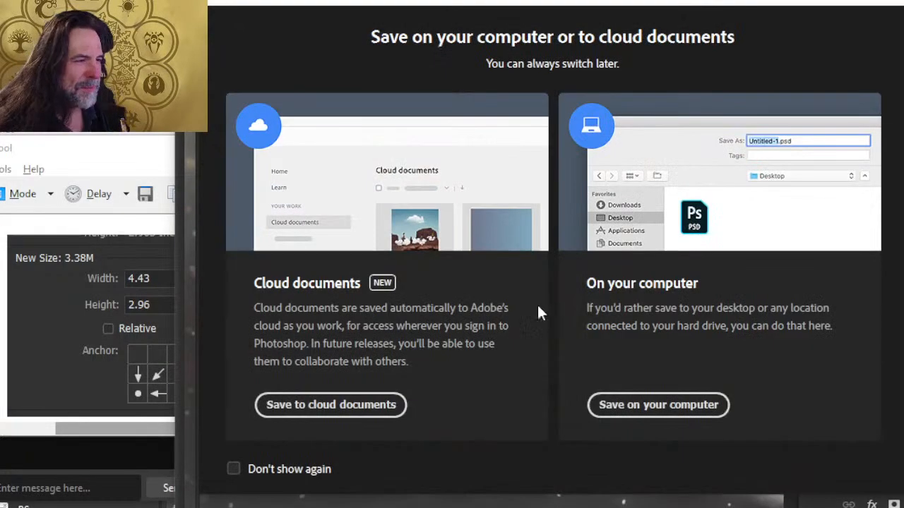
click(658, 404)
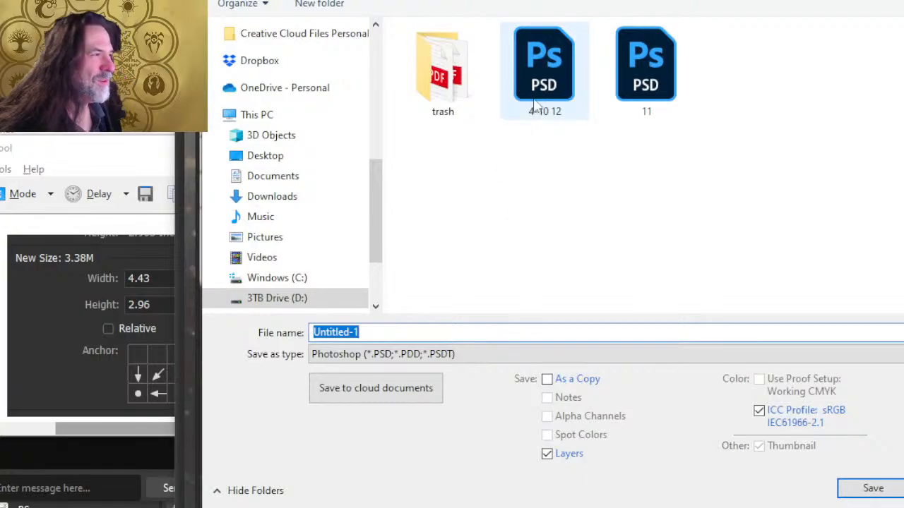
click(455, 354)
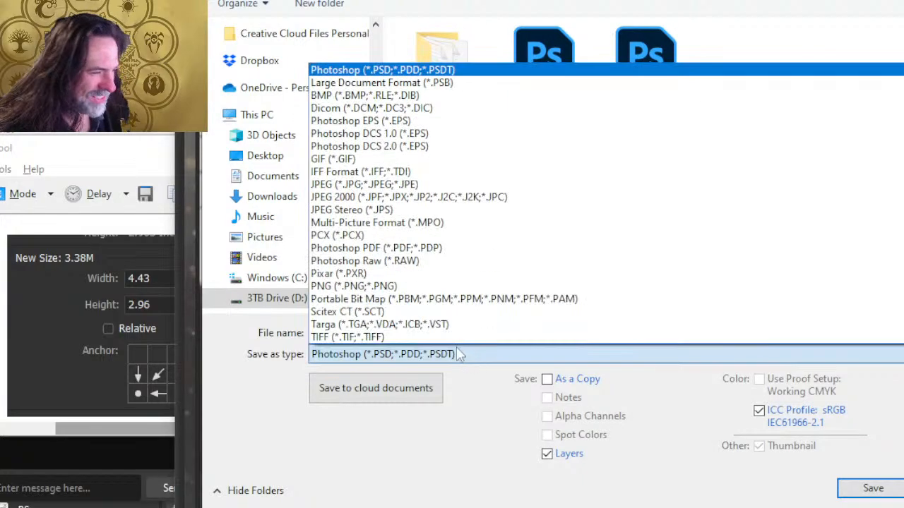
click(463, 286)
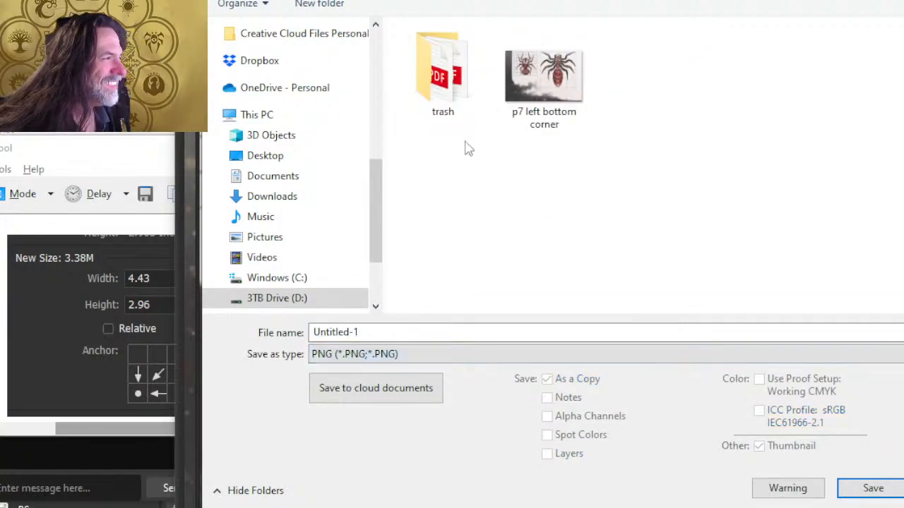
double_click(543, 102)
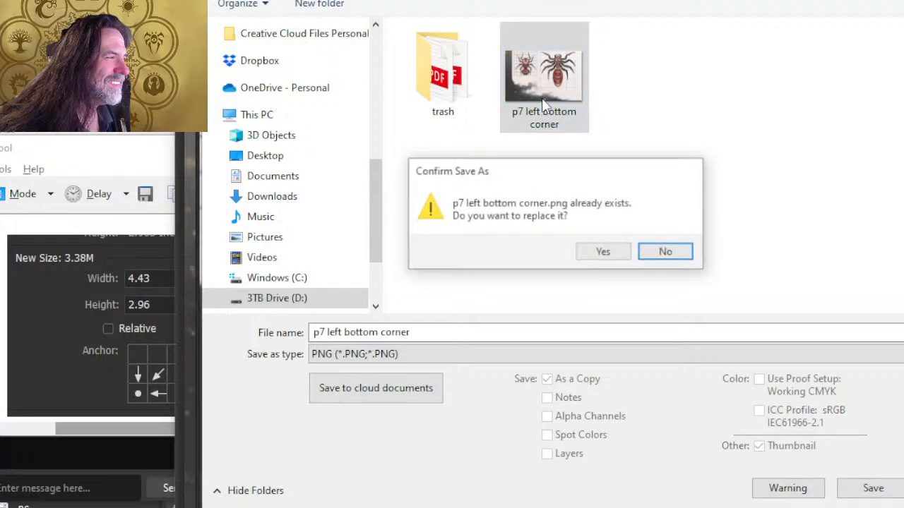
click(624, 254)
click(650, 113)
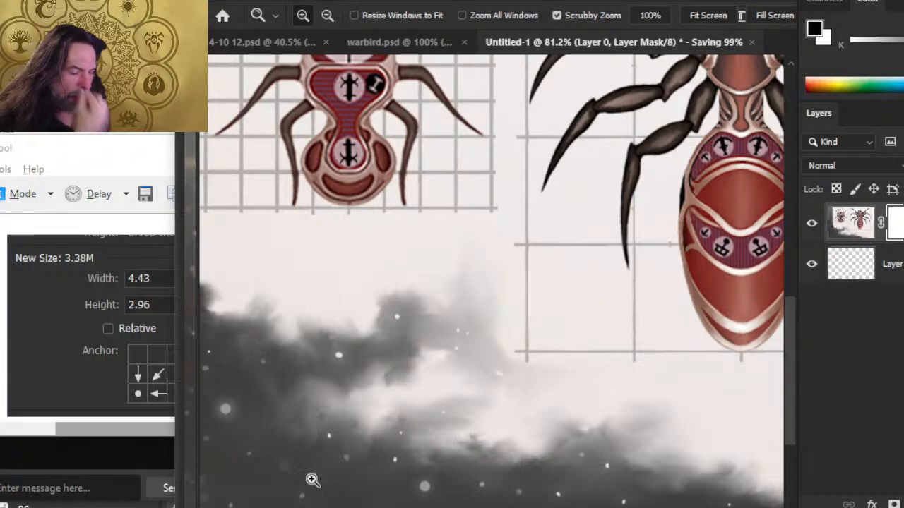
Step: Compare the lower-left cloud artwork in the exported PDF and the Word page, returning to the Untitled-1 document in Photoshop
key(alt+Tab)
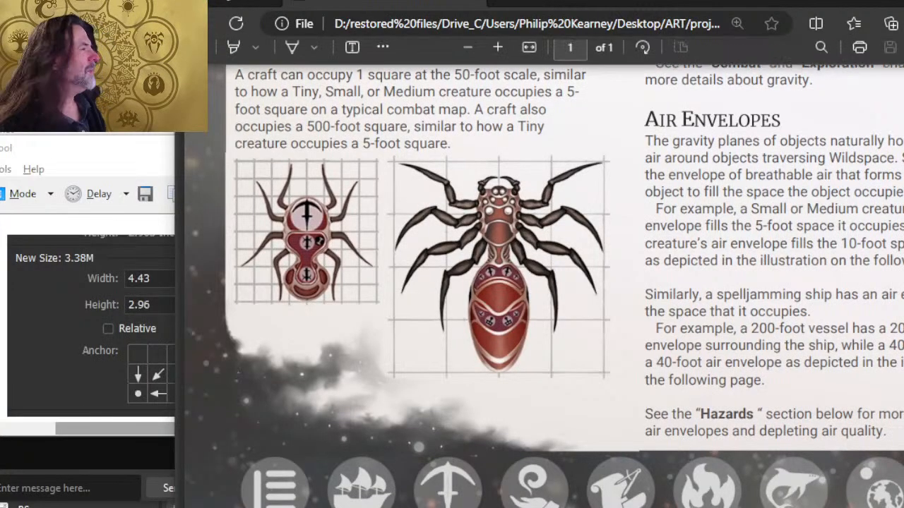
key(alt+Tab)
key(alt+Tab)
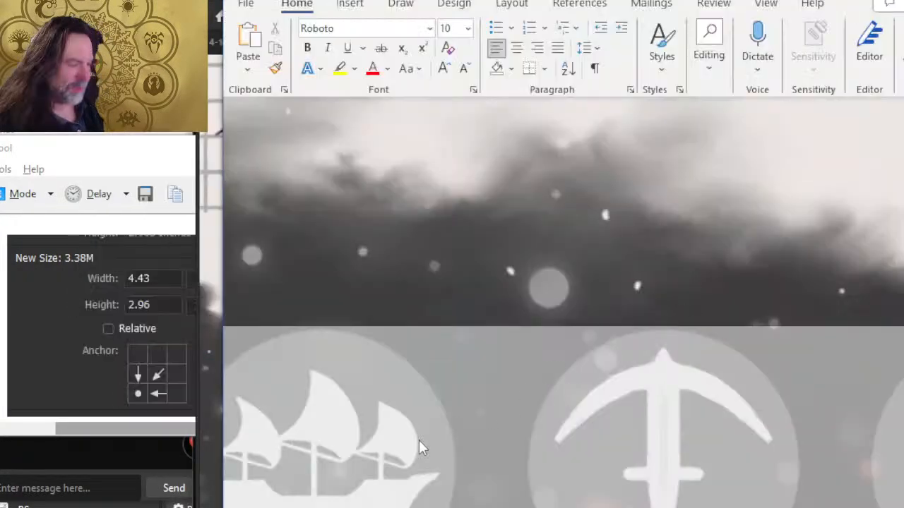
key(alt+Tab)
key(alt+Tab)
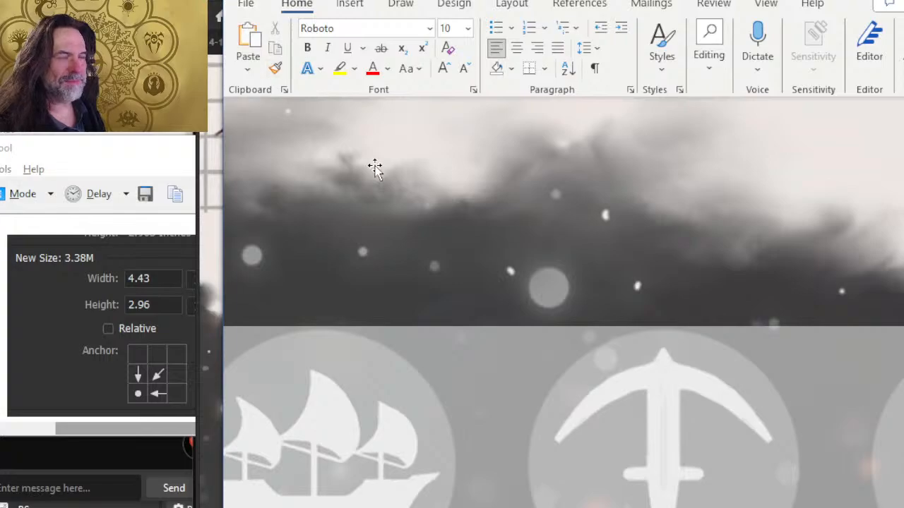
key(alt+Tab)
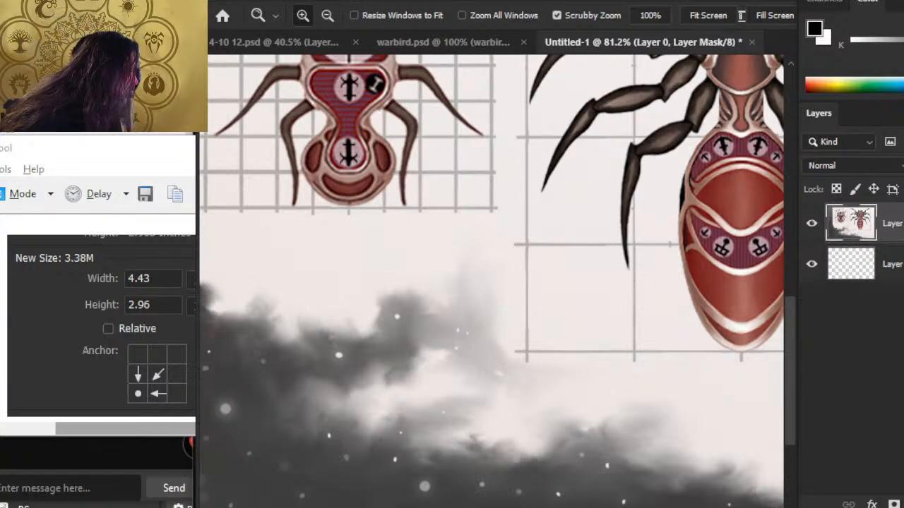
Step: Merge the masked spider ship layer down into the empty layer beneath it
click(853, 223)
right_click(867, 227)
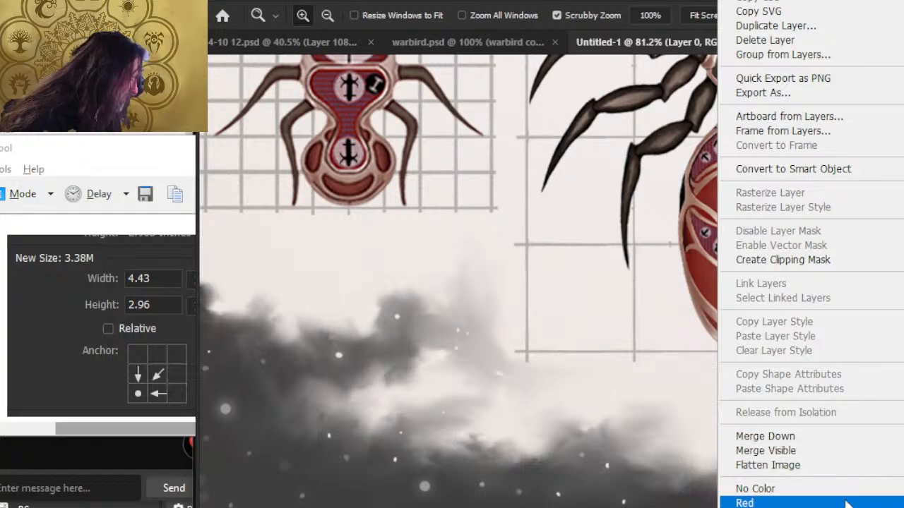
click(842, 437)
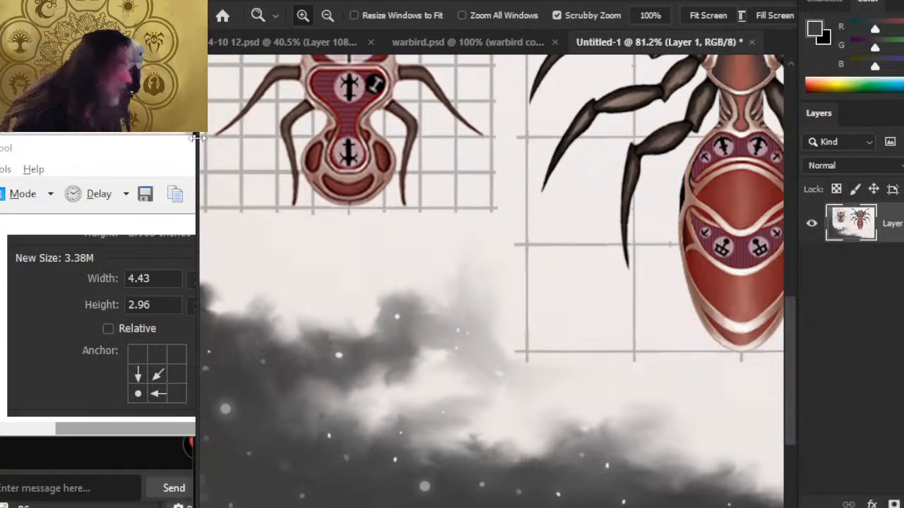
Step: Save the merged artwork on the computer as a PNG named "p7 left bottom corner", replacing the existing file and accepting the format options
click(242, 2)
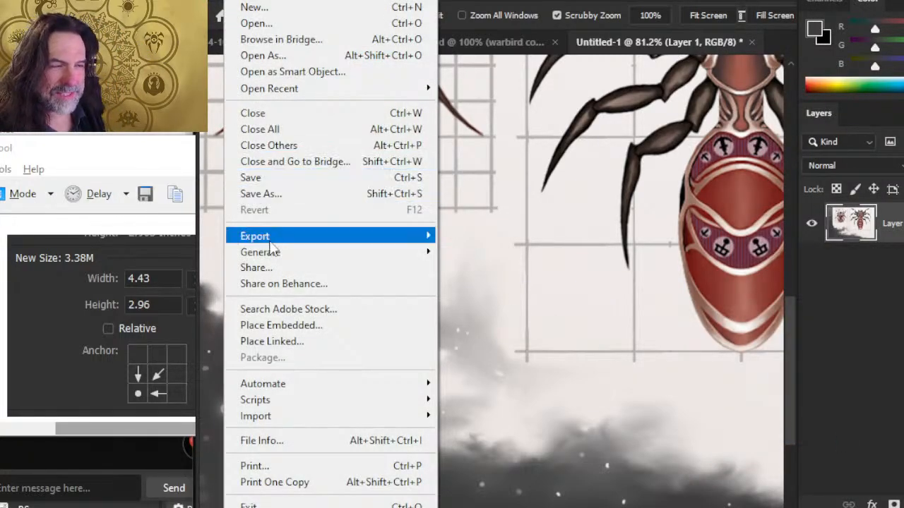
click(283, 195)
click(626, 402)
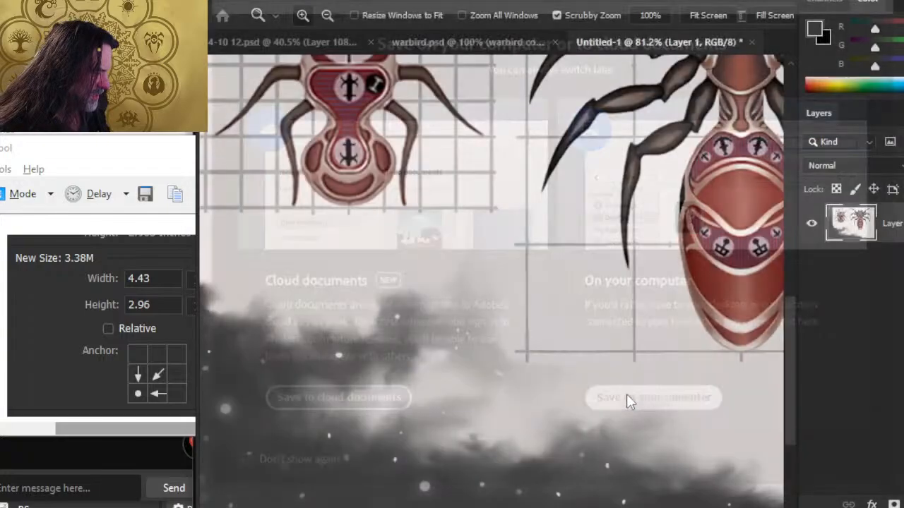
click(395, 354)
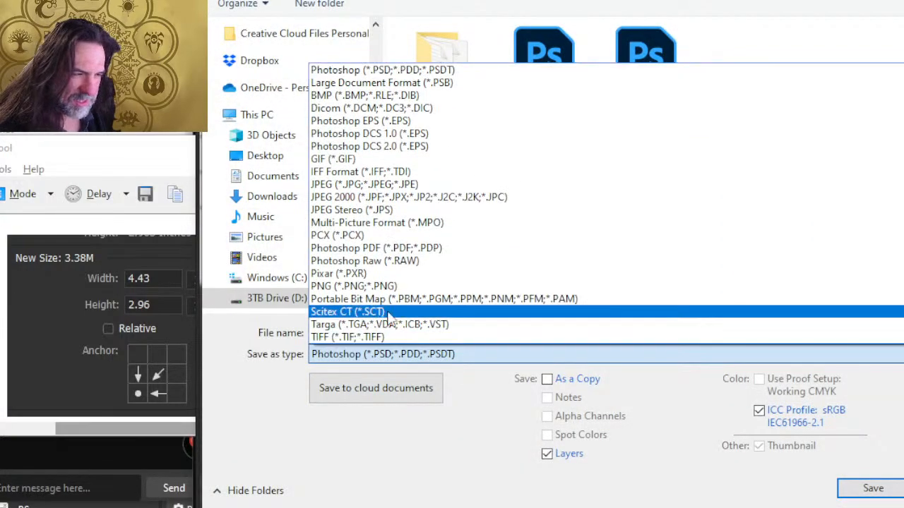
click(381, 289)
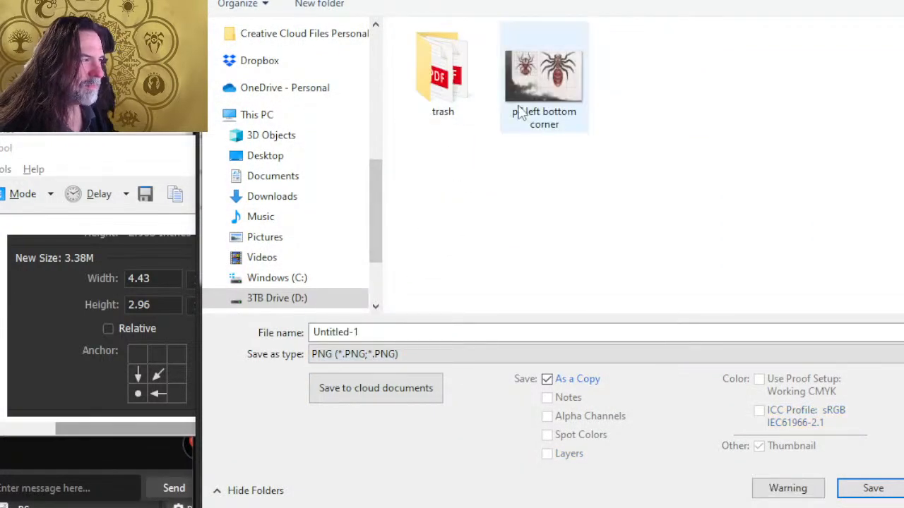
double_click(521, 113)
click(604, 252)
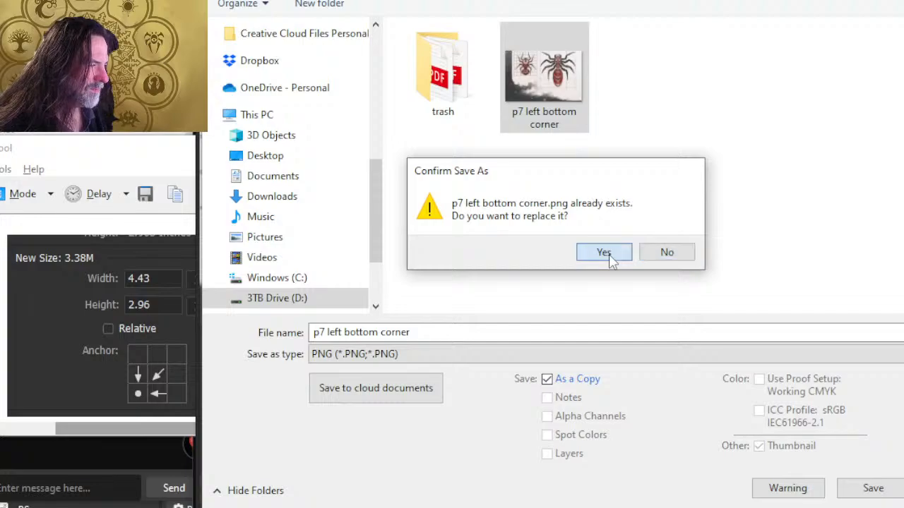
click(666, 113)
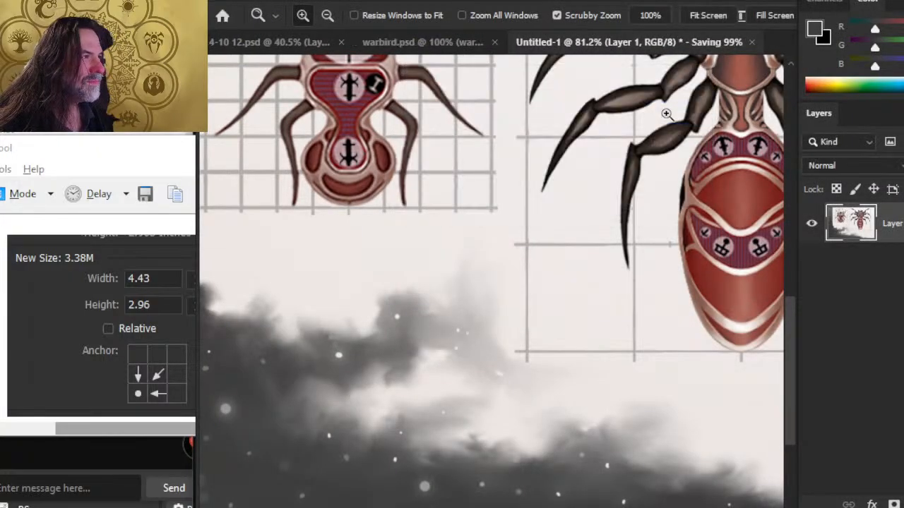
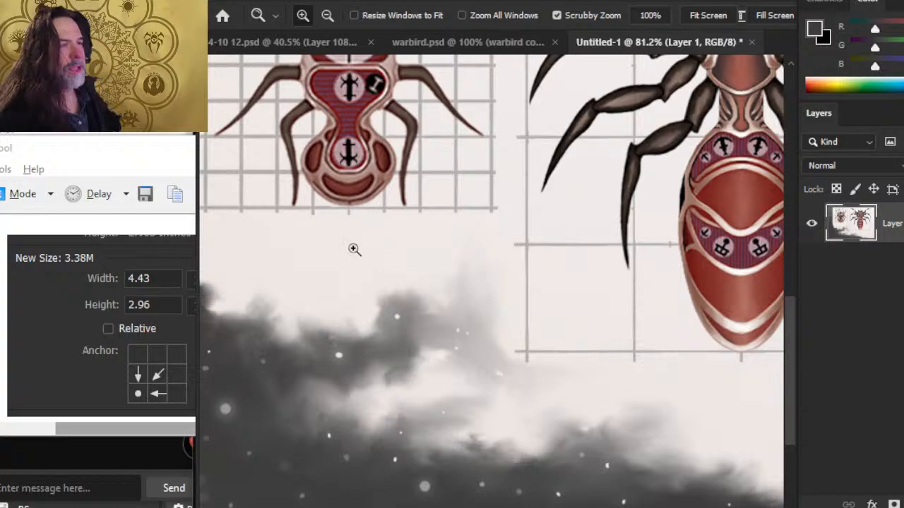
Step: Switch to the SCE Layout 24-02-15 Word document and refill the lower-left shape with the "p7 left bottom corner" picture from file
key(alt+Tab)
key(alt+Tab)
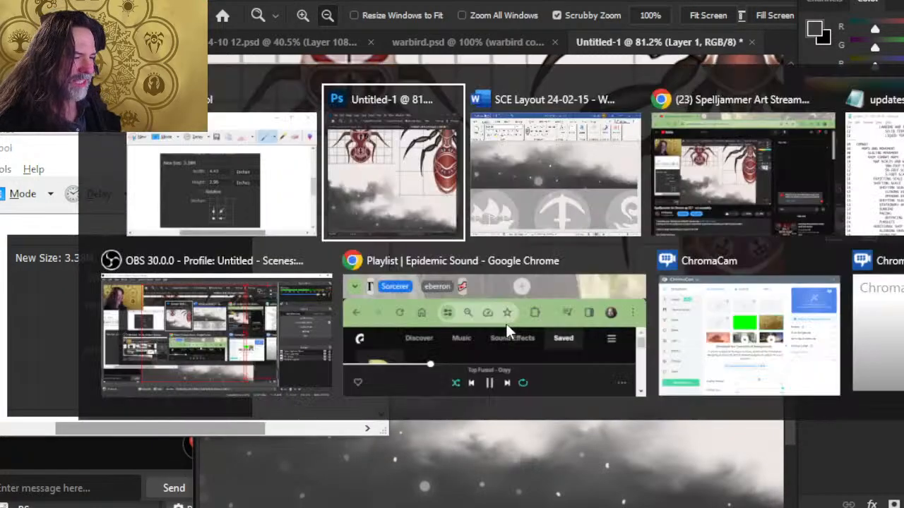
key(alt+Tab)
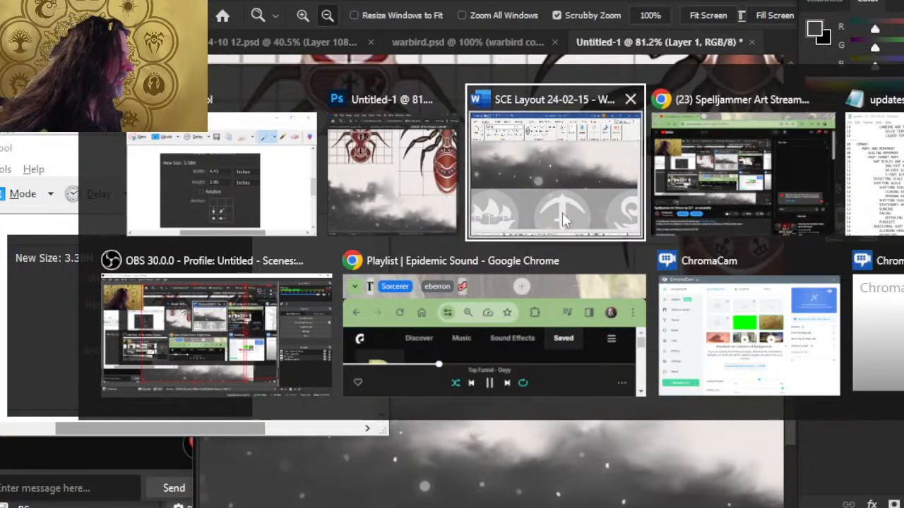
click(527, 233)
click(521, 237)
right_click(526, 244)
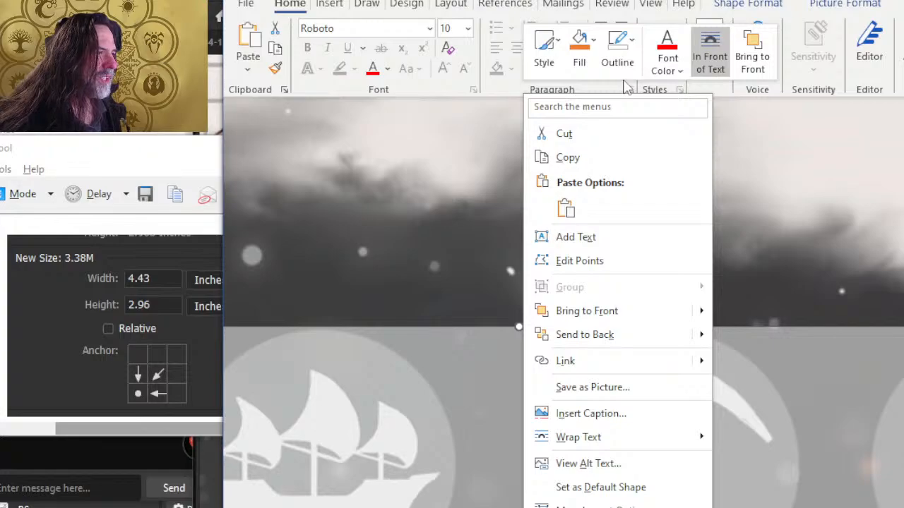
click(580, 62)
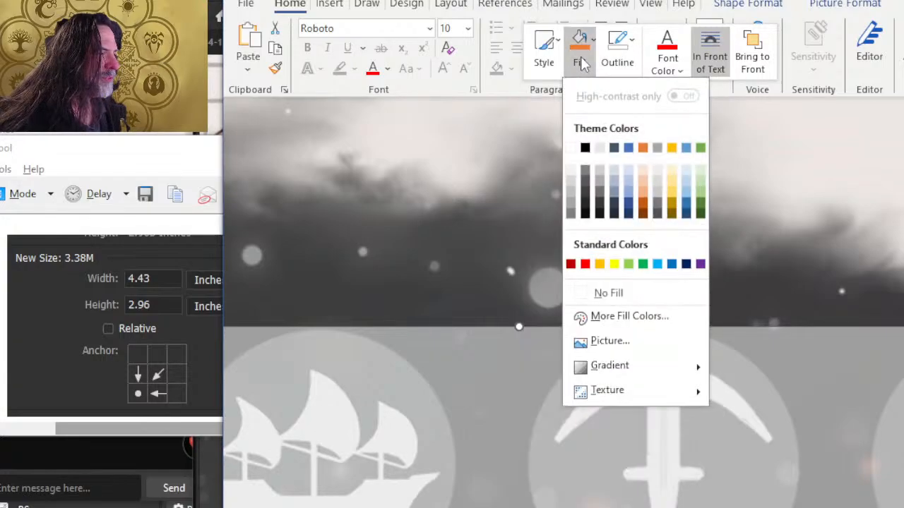
click(639, 341)
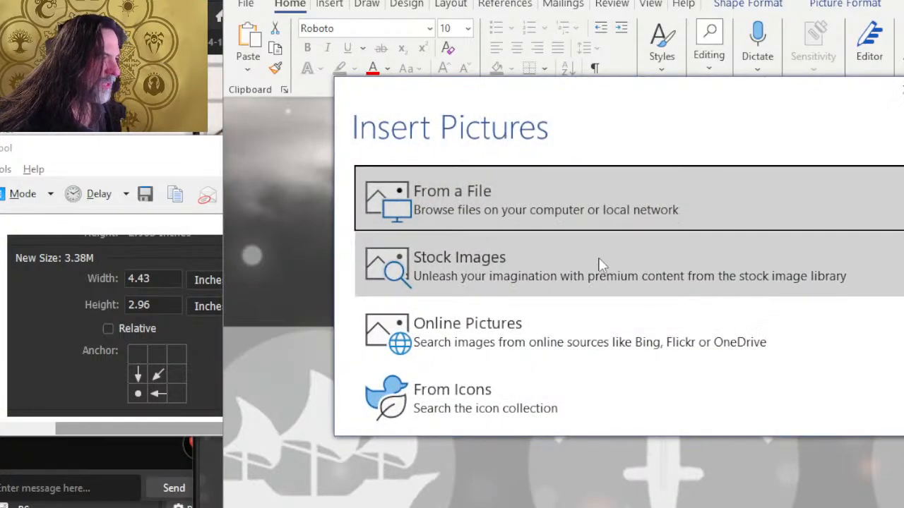
click(540, 212)
double_click(548, 113)
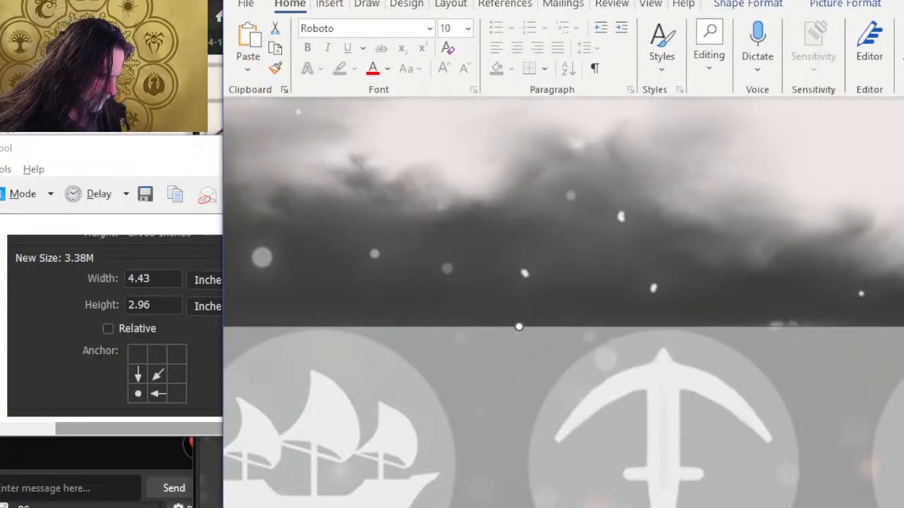
Step: Check the refilled shape's edges and nudge it slightly left to line up with the page edge and side border
scroll(609, 337, right, 5)
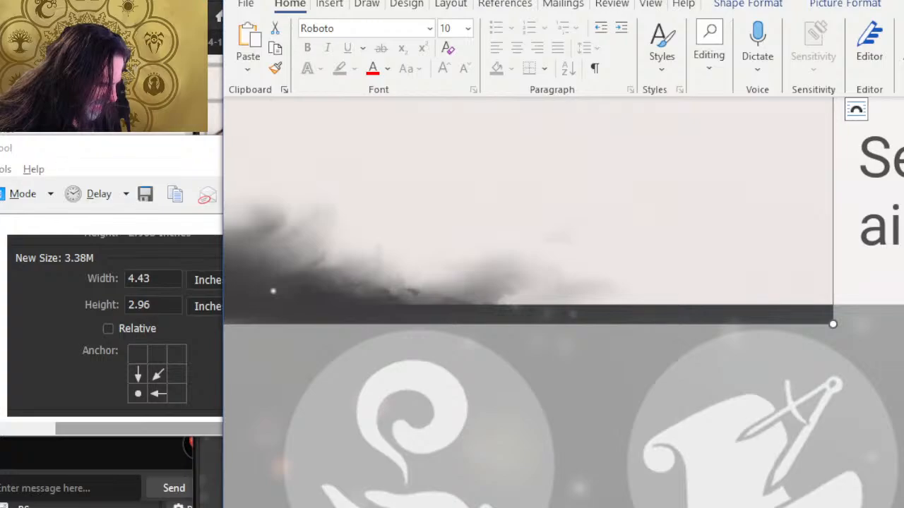
scroll(563, 303, left, 10)
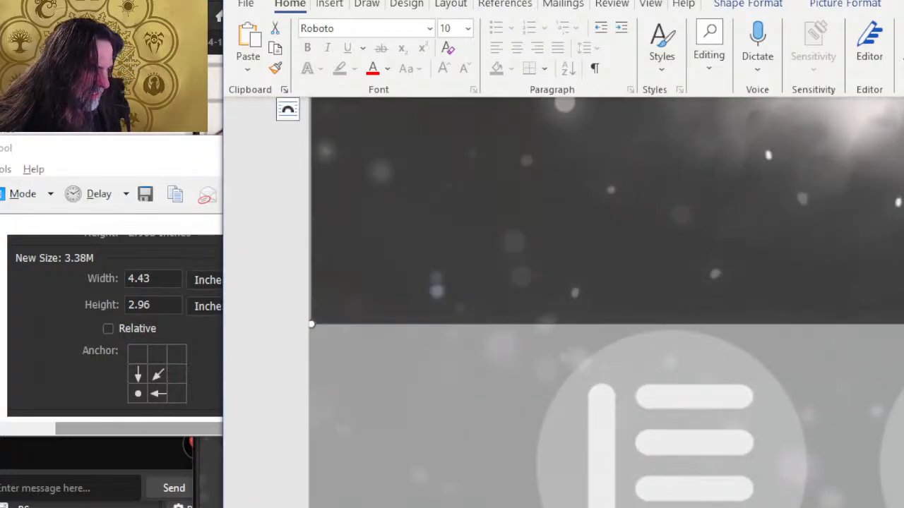
scroll(519, 250, up, 5)
scroll(519, 246, down, 3)
scroll(520, 248, up, 3)
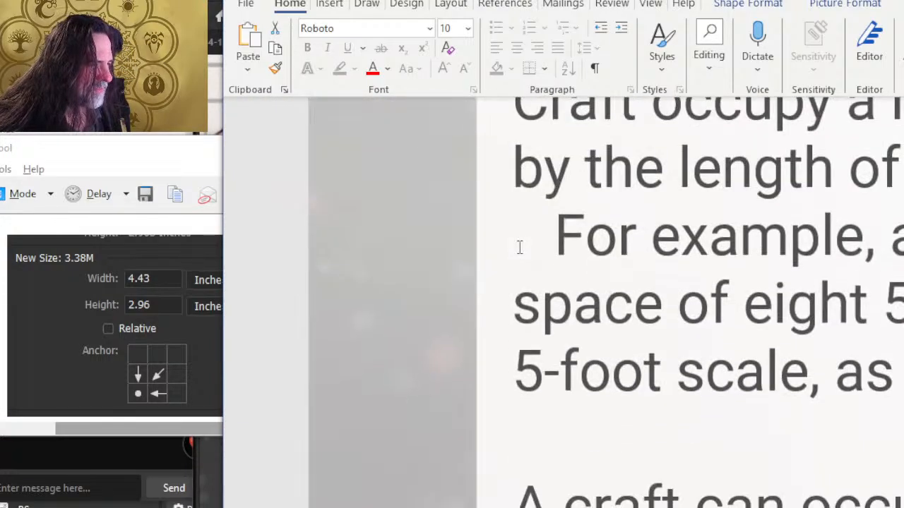
scroll(518, 254, down, 5)
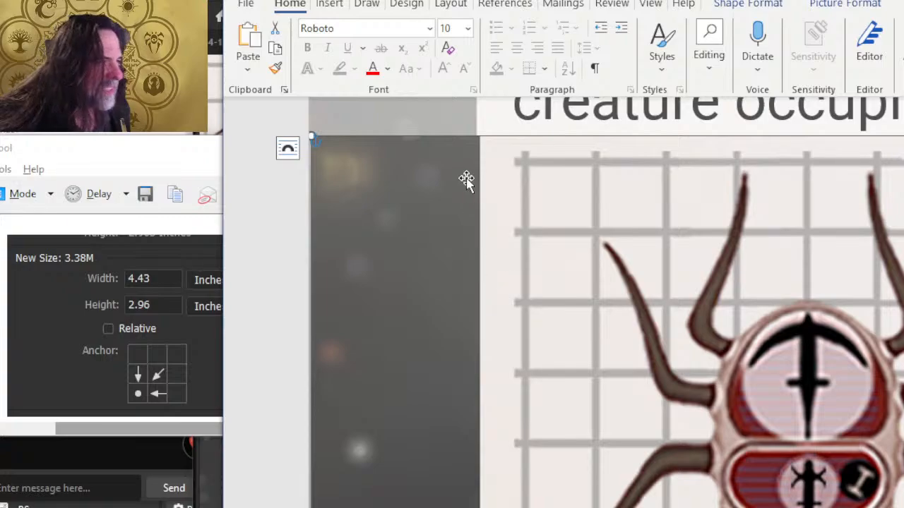
key(Left)
key(Left)
key(Left)
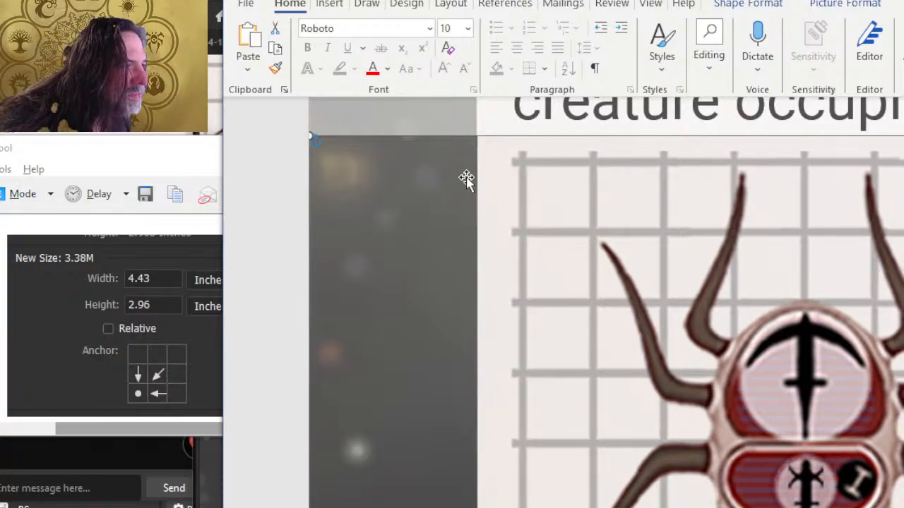
drag(462, 147, 501, 341)
scroll(506, 358, up, 7)
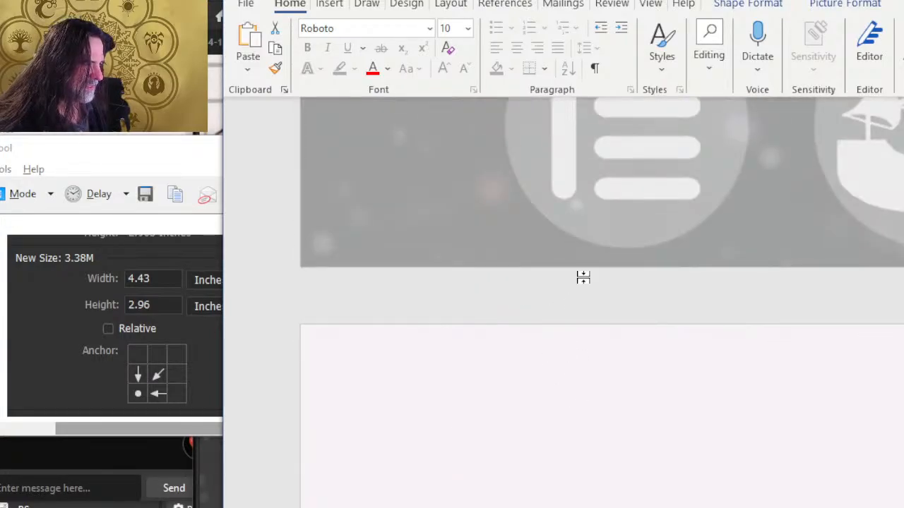
scroll(583, 276, up, 4)
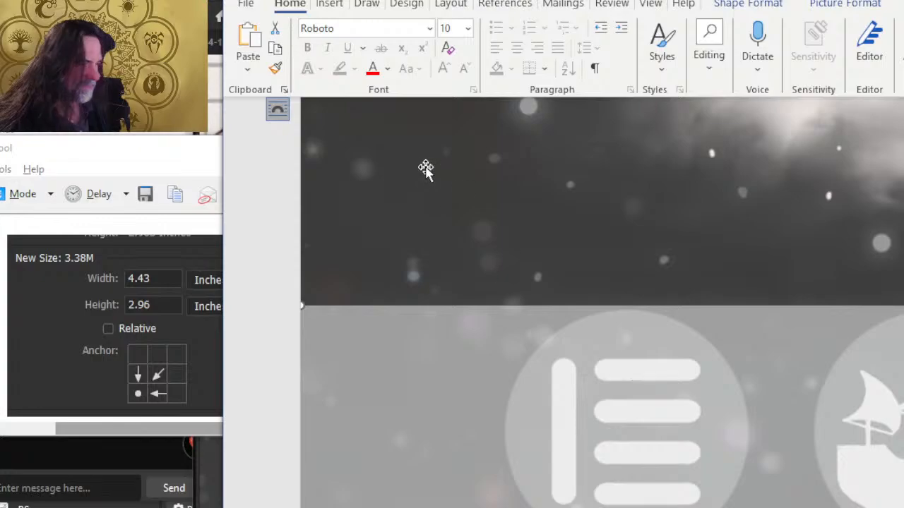
Step: Start a PDF export and choose the existing file 7 in interior pages > DONE > EQUIPMENT AND SHIPS as the target
click(247, 5)
click(298, 365)
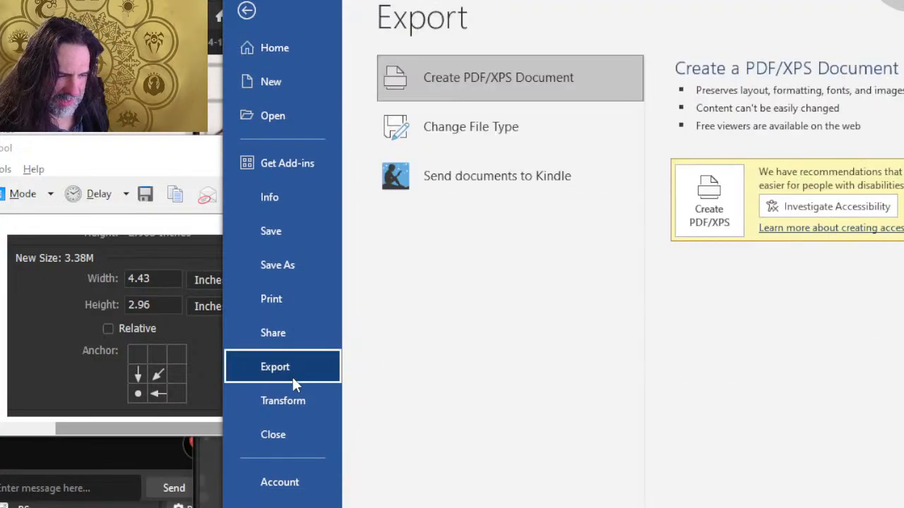
click(701, 218)
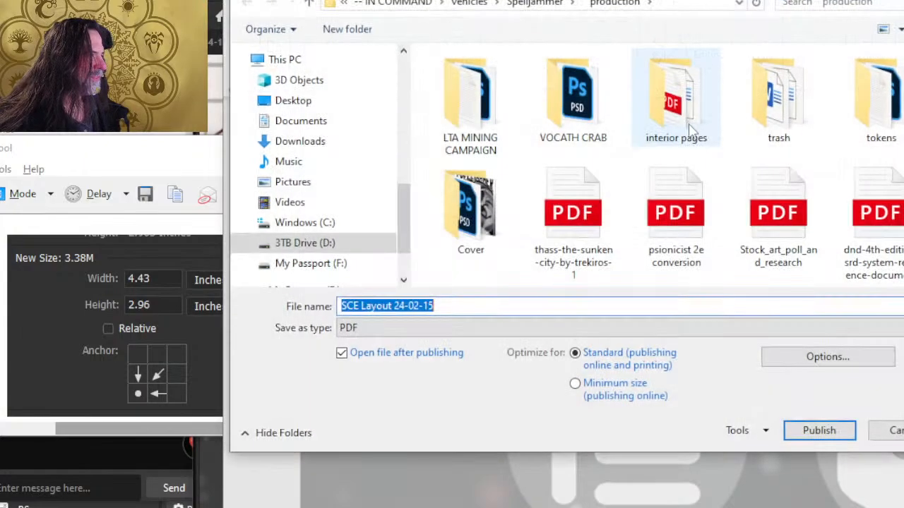
double_click(676, 92)
double_click(477, 124)
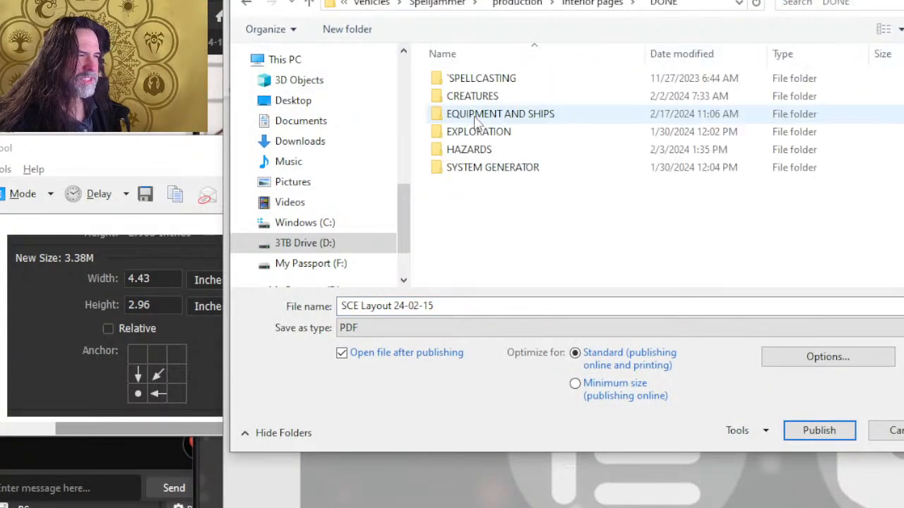
double_click(474, 117)
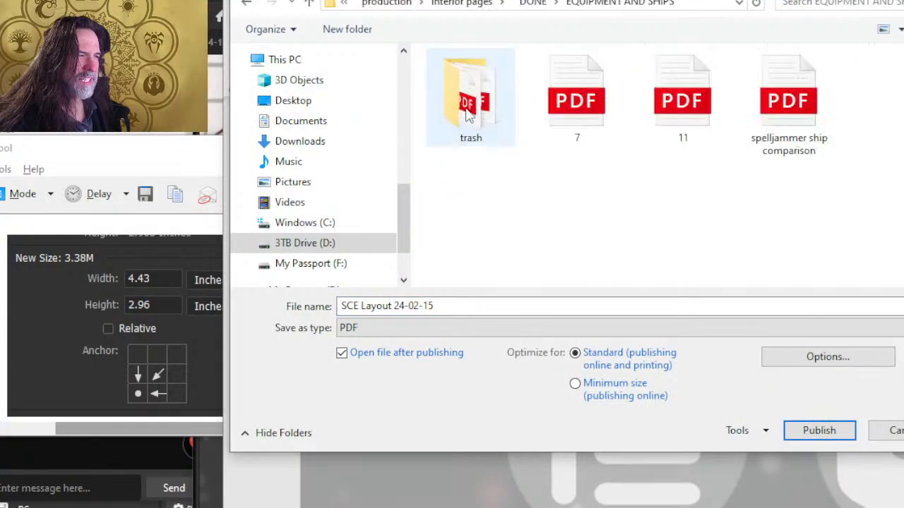
click(594, 138)
Step: Limit the export to the current page, document only, without document properties or structure tags, and publish it over the existing PDF
click(812, 359)
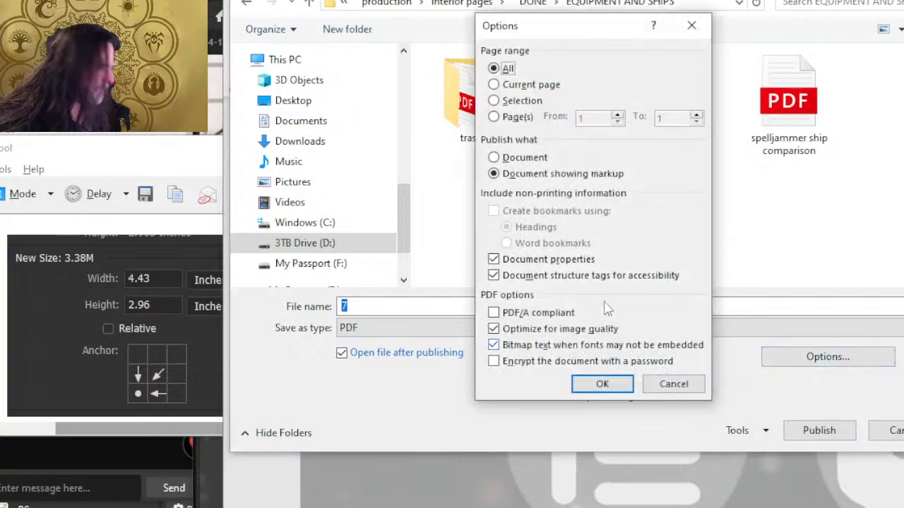
click(494, 85)
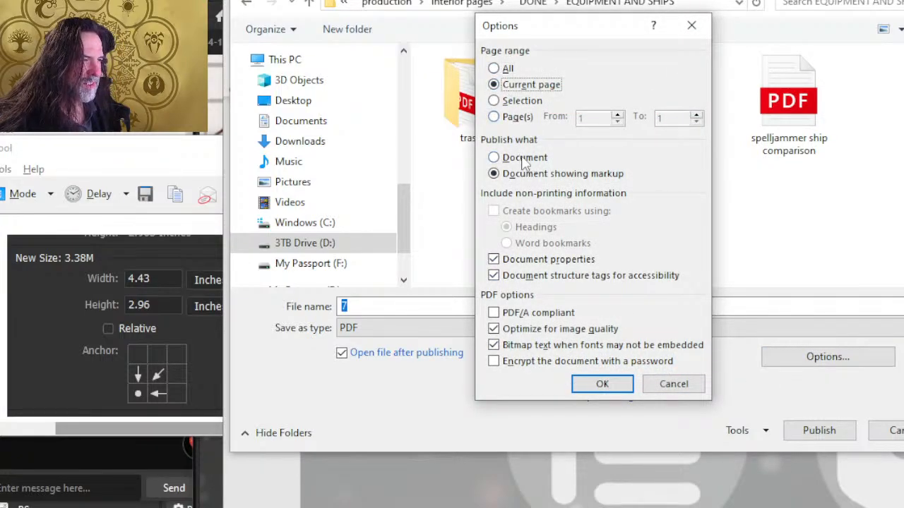
click(524, 158)
click(538, 259)
click(550, 276)
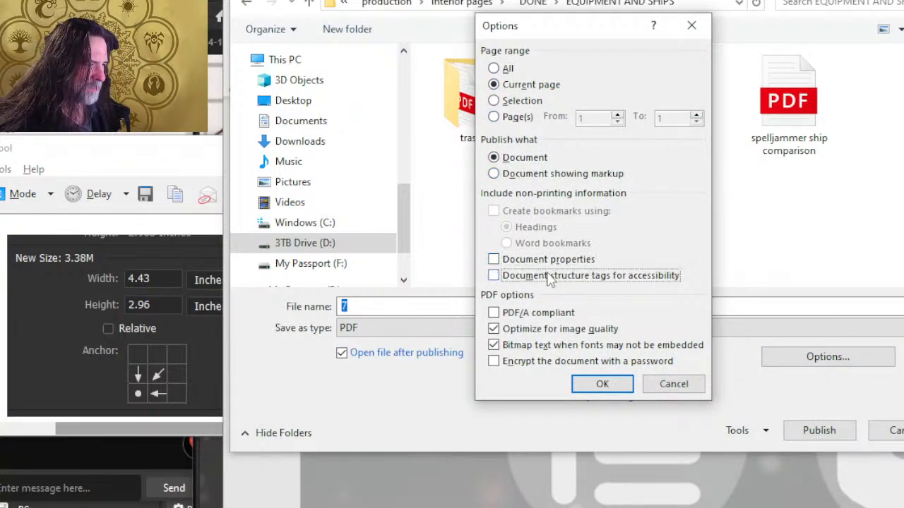
click(602, 385)
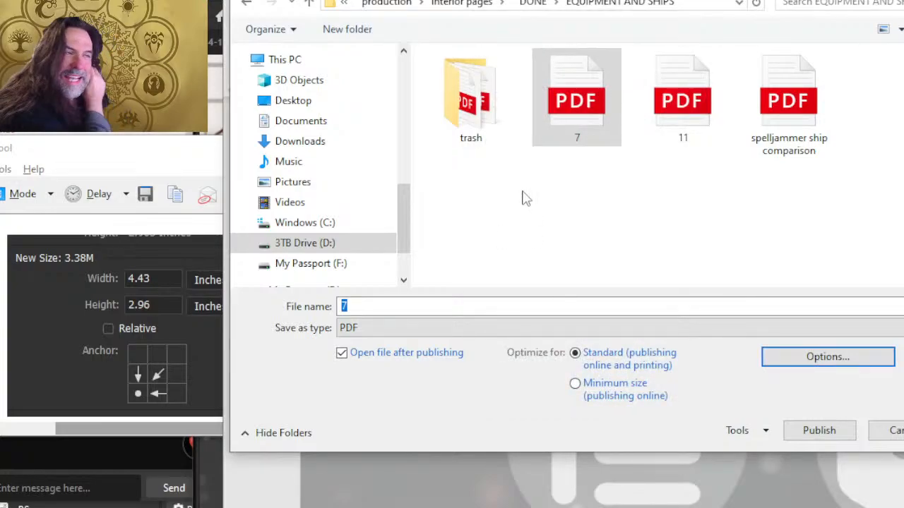
click(819, 432)
click(604, 253)
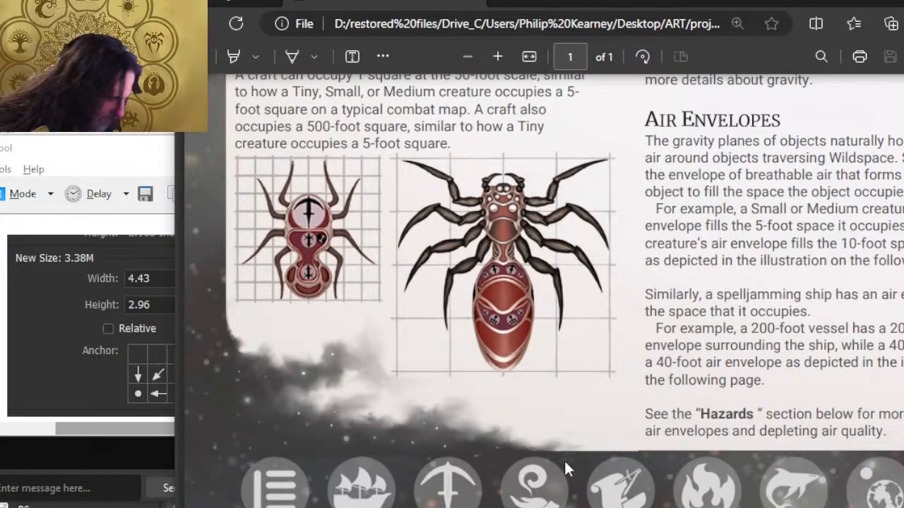
Step: Examine in the exported PDF how the lower-left artwork's bottom edge blends into the icon bar
scroll(636, 442, up, 3)
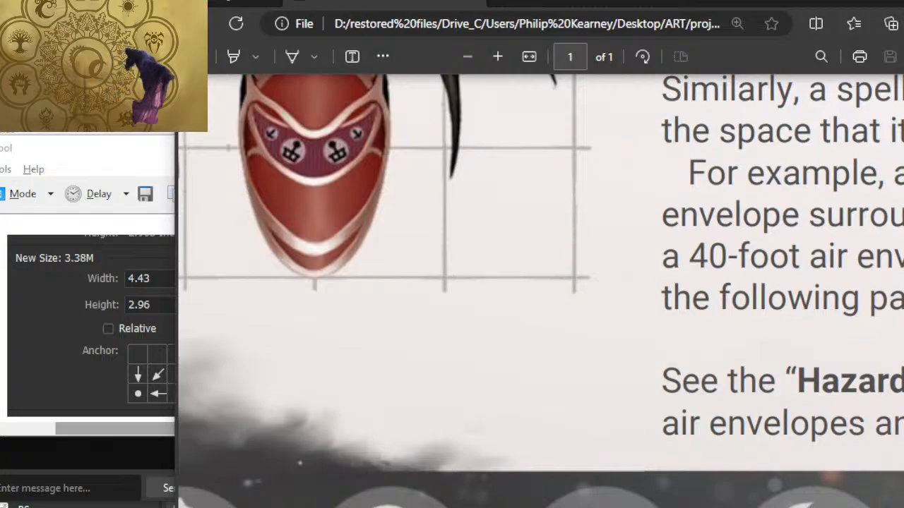
scroll(612, 440, up, 2)
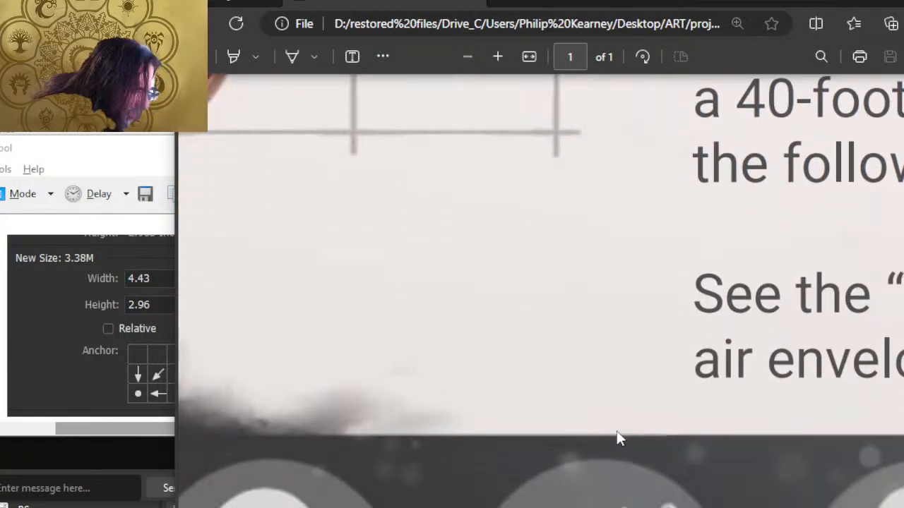
scroll(616, 432, down, 2)
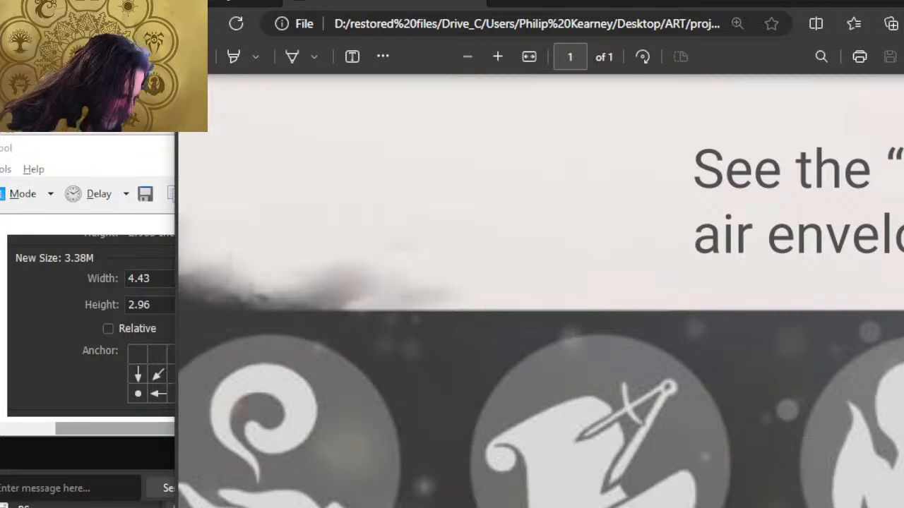
scroll(541, 320, left, 5)
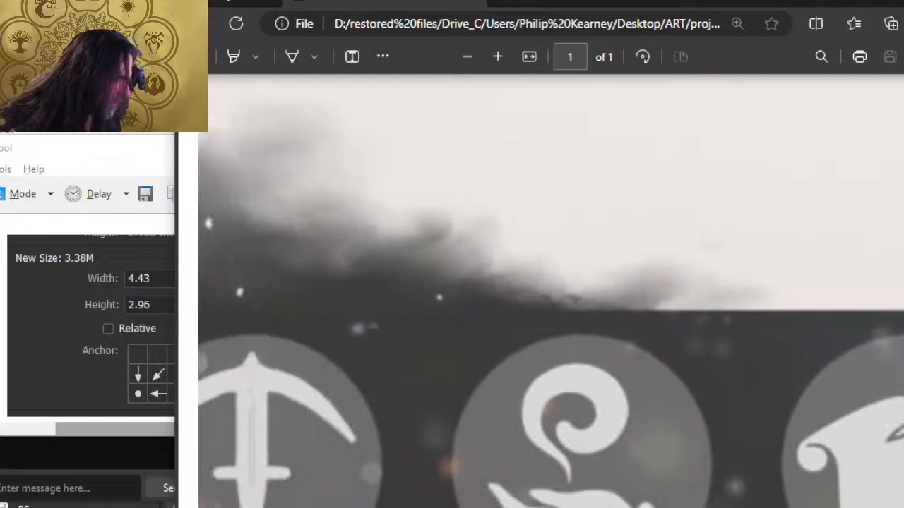
scroll(326, 505, left, 10)
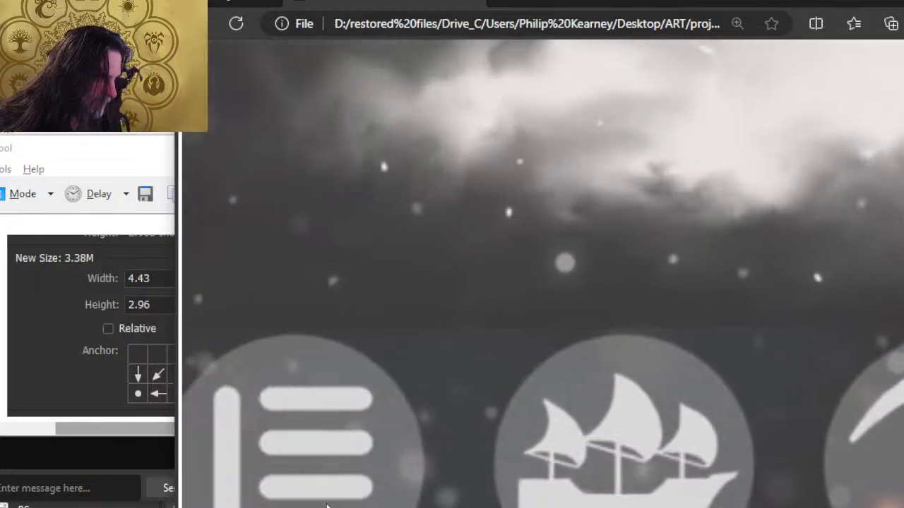
scroll(326, 505, left, 4)
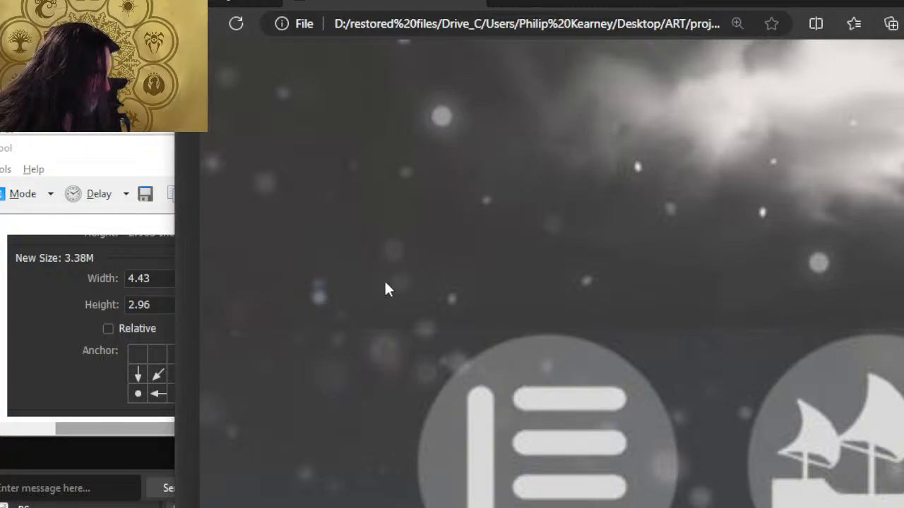
Step: Examine in the PDF how the spider artwork blends with the side border, from the text above down to the icon bar
scroll(384, 279, up, 5)
scroll(335, 279, up, 8)
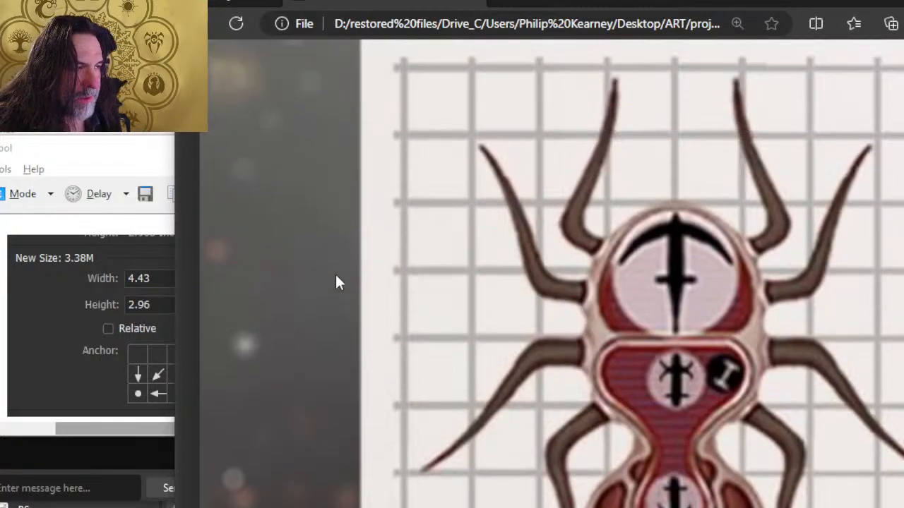
scroll(335, 281, up, 6)
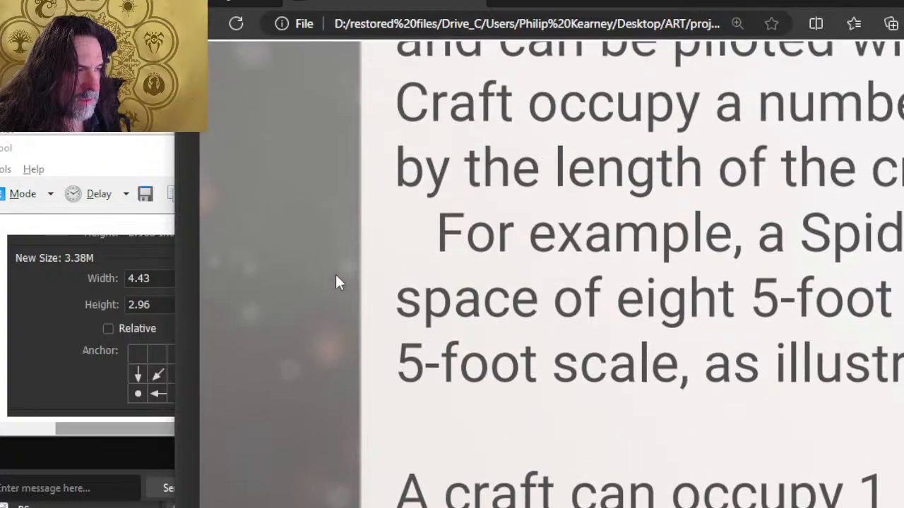
scroll(335, 275, down, 3)
scroll(340, 253, down, 7)
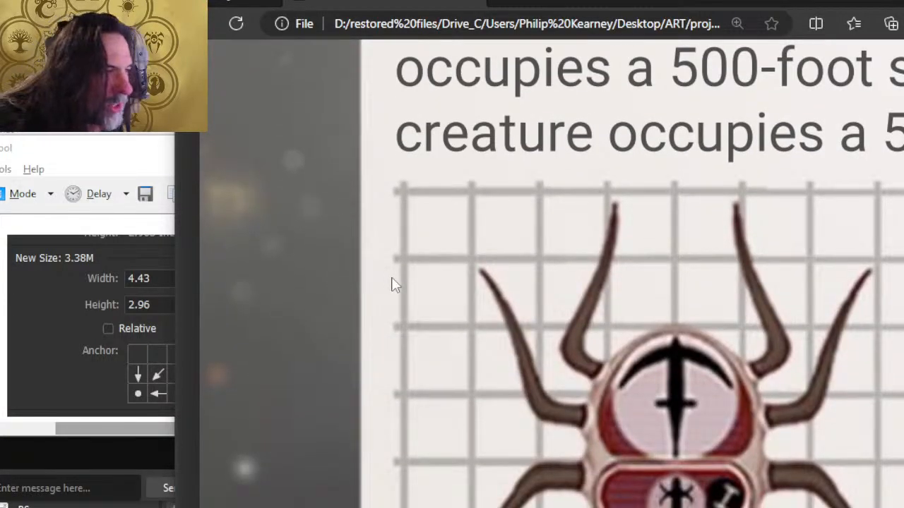
scroll(422, 301, down, 6)
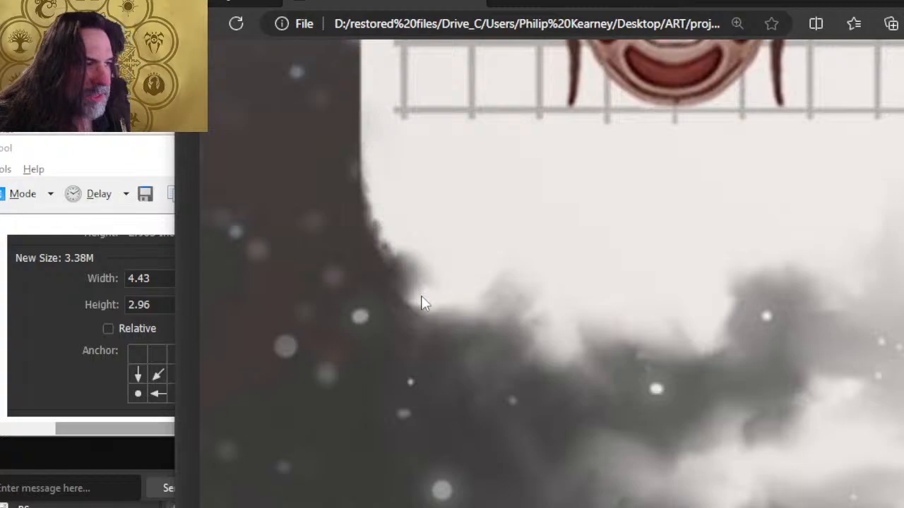
scroll(417, 304, down, 5)
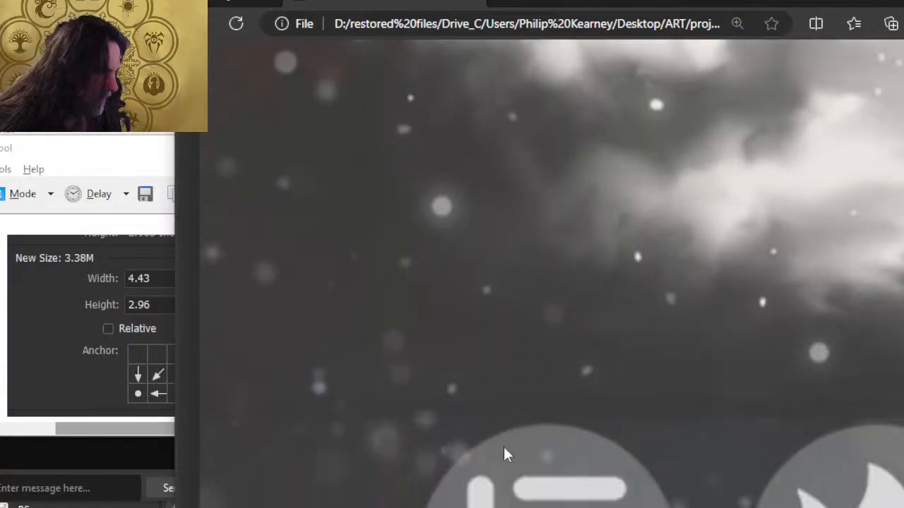
scroll(503, 452, down, 2)
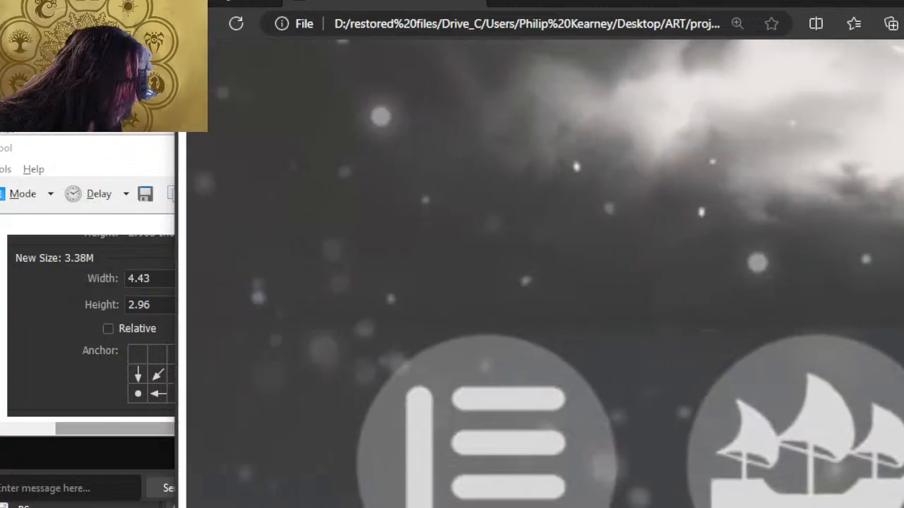
Step: Switch to the Untitled-1 spider artwork in Photoshop and inspect the dark strip at its lower-right corner
key(alt+Tab)
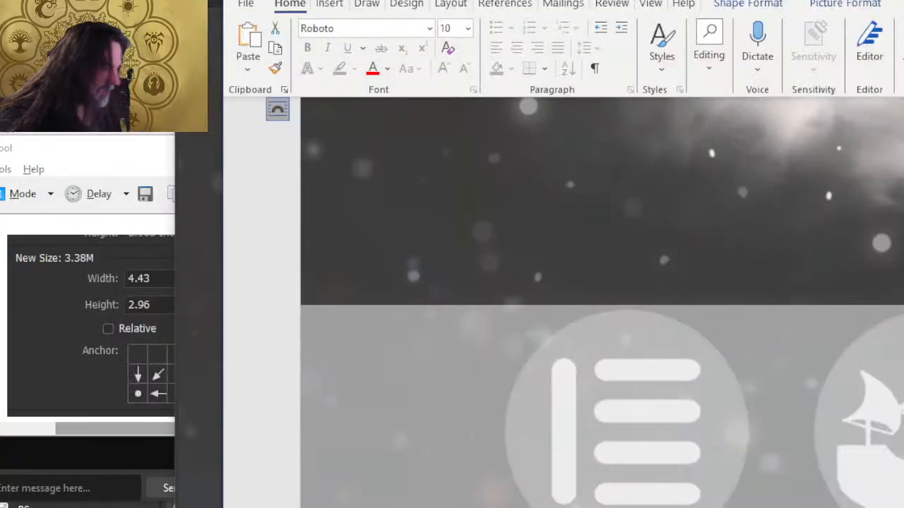
key(alt+Tab)
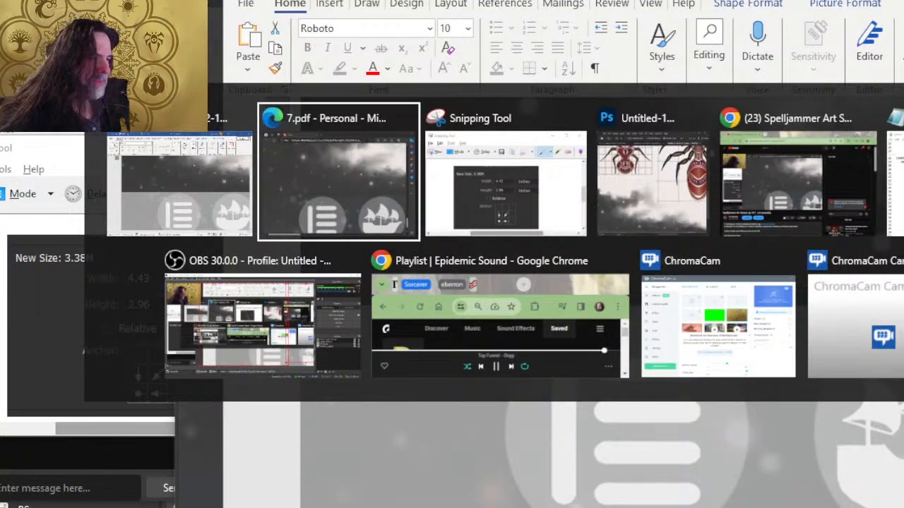
key(alt+Tab)
key(alt+Tab)
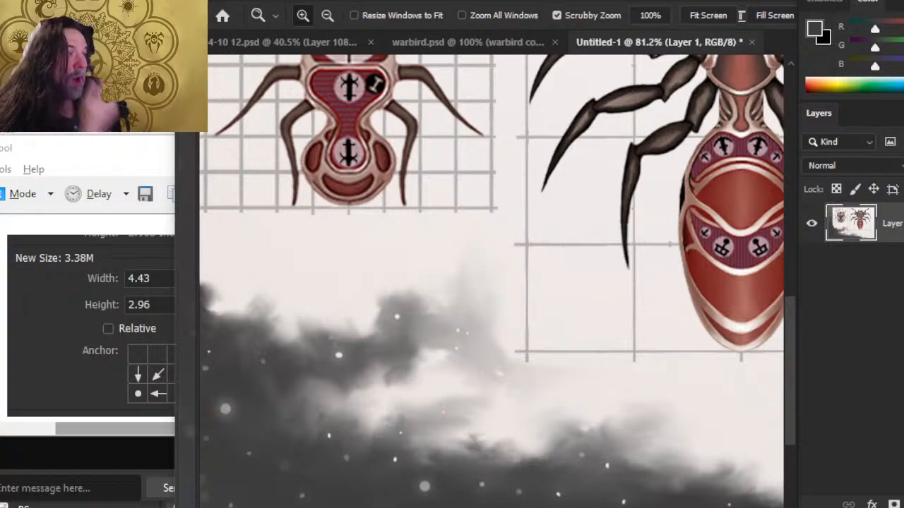
drag(547, 481, 483, 273)
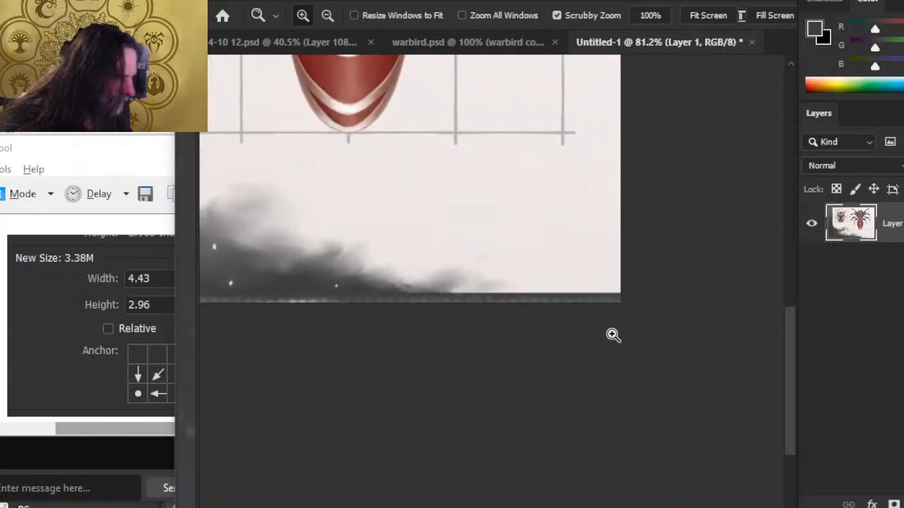
drag(634, 285, 677, 307)
Step: Add a mask to the artwork layer, try to mask out the bottom strip with a 20 px brush, and undo the last stroke
key(b)
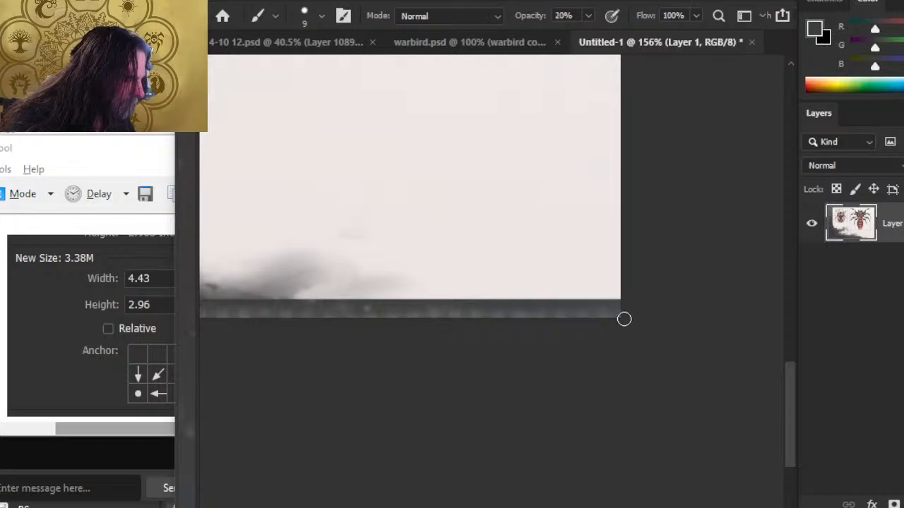
key(bracketright)
key(bracketright)
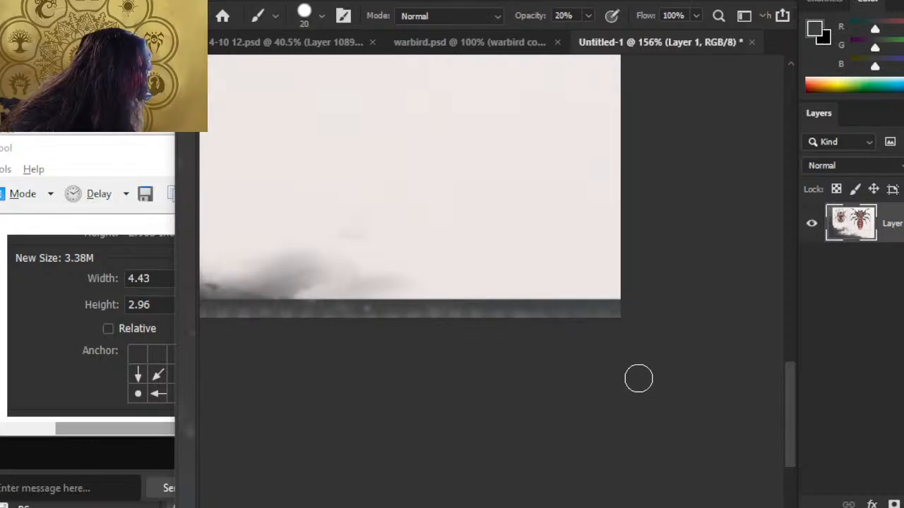
ctrl+click(894, 504)
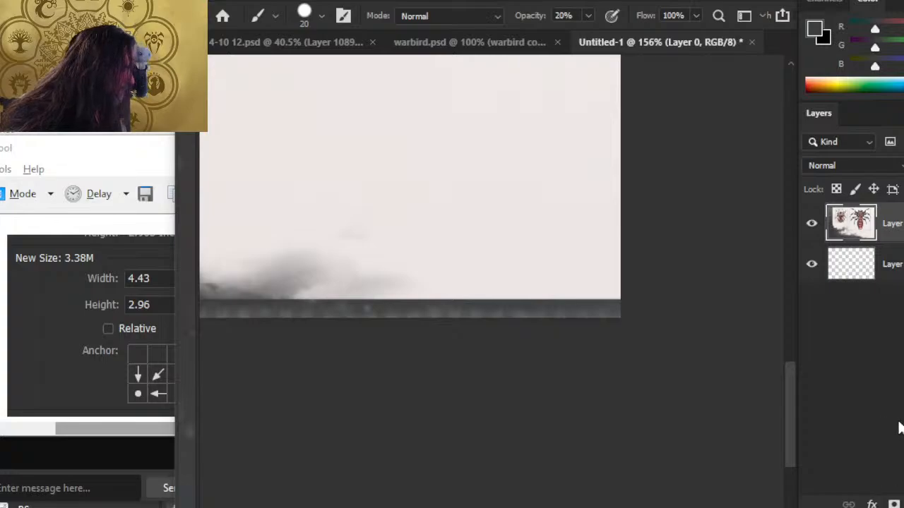
key(ctrl+z)
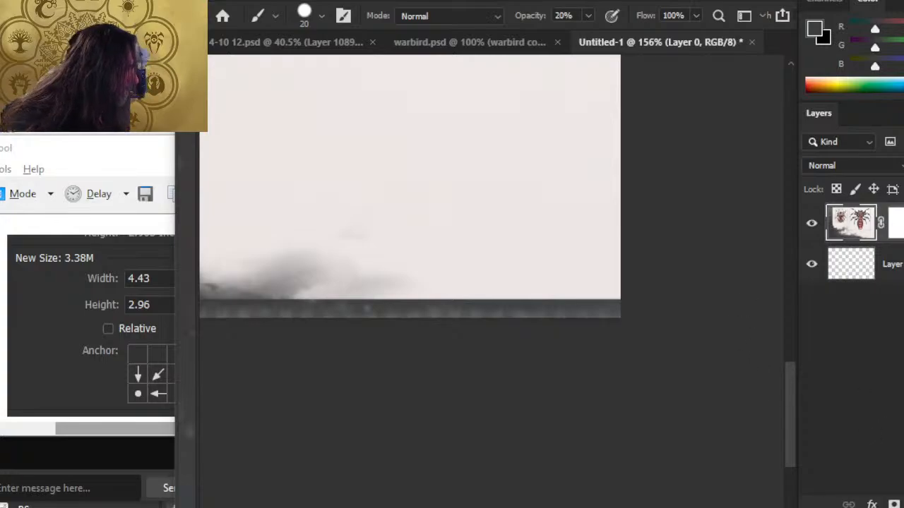
click(893, 223)
drag(620, 315, 0, 310)
mouse_move(377, 367)
mouse_down()
mouse_move(409, 377)
mouse_move(697, 392)
mouse_up()
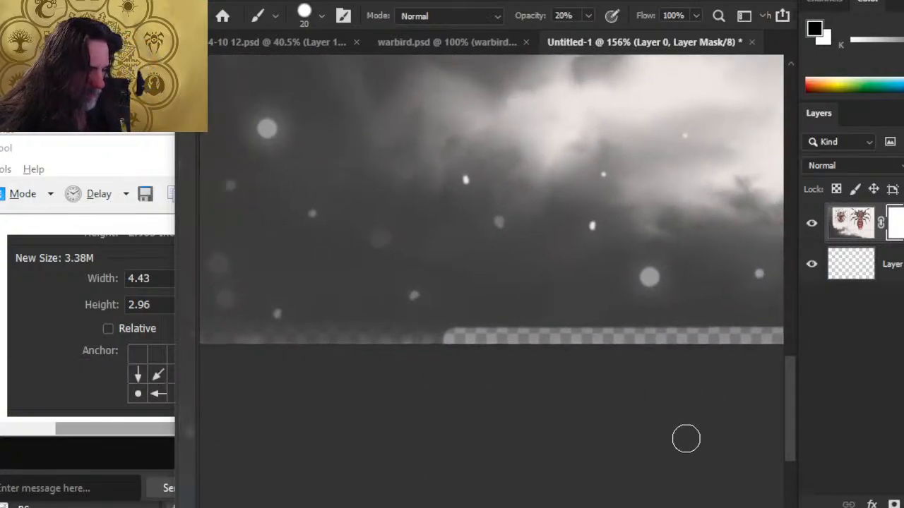
key(ctrl+z)
Step: Examine the strip along the artwork's bottom edge up close, through to its lower-right corner
drag(671, 452, 300, 351)
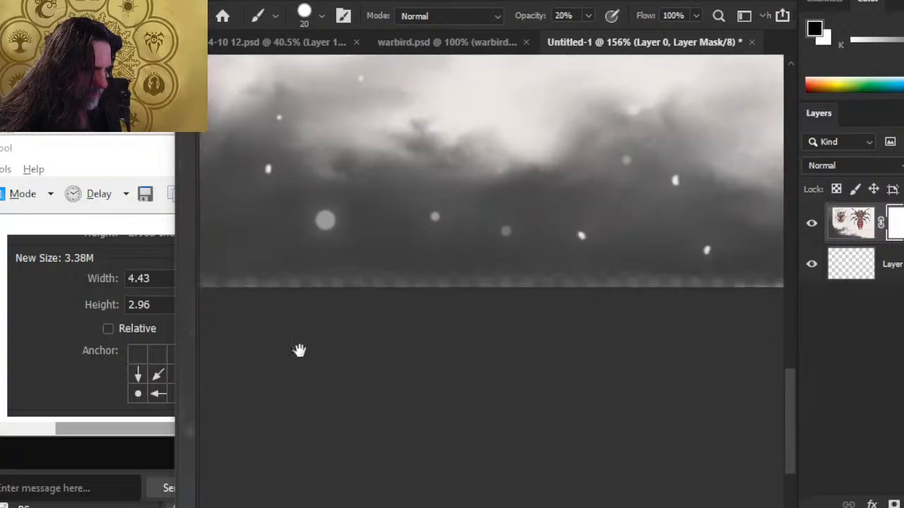
drag(628, 418, 268, 347)
drag(702, 281, 389, 381)
drag(466, 390, 254, 363)
drag(625, 319, 540, 333)
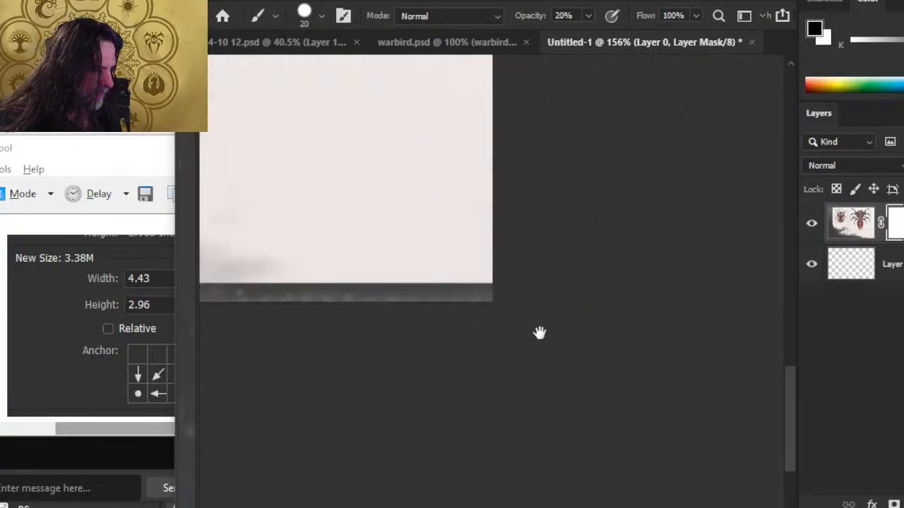
key(z)
drag(470, 311, 512, 319)
drag(470, 282, 490, 289)
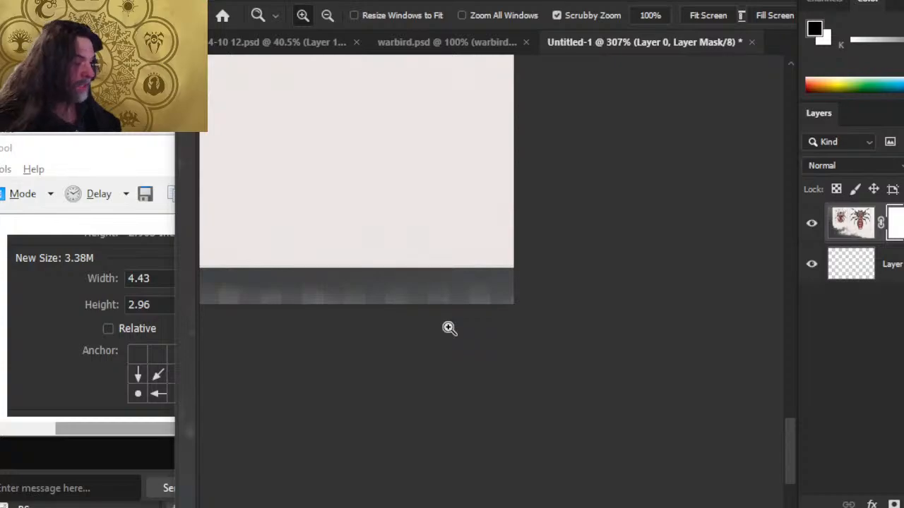
key(alt+Tab)
key(alt+shift+Tab)
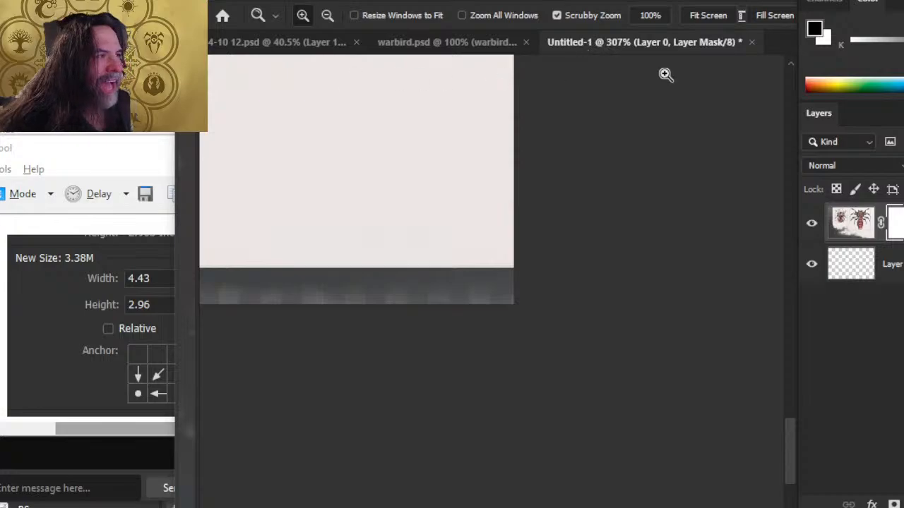
Step: Close Untitled-1 without saving and return to the page layout document "4-10 12.psd"
click(751, 42)
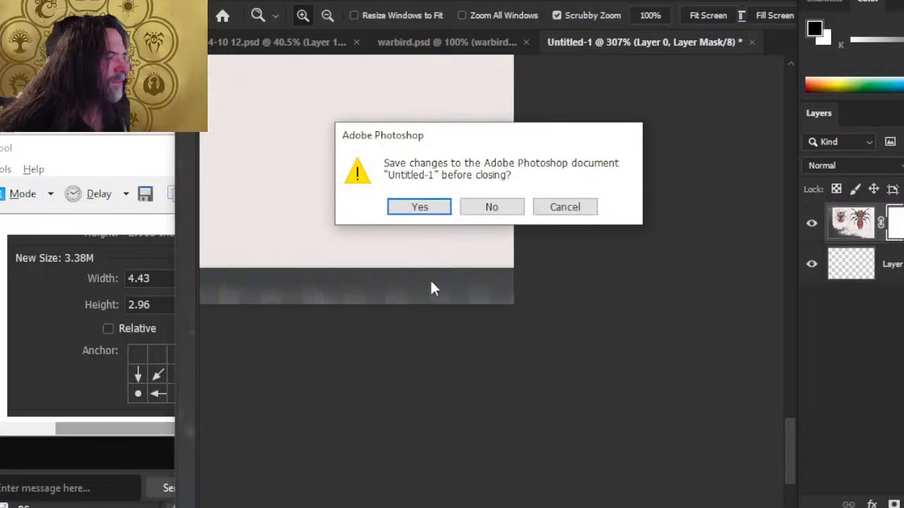
click(482, 209)
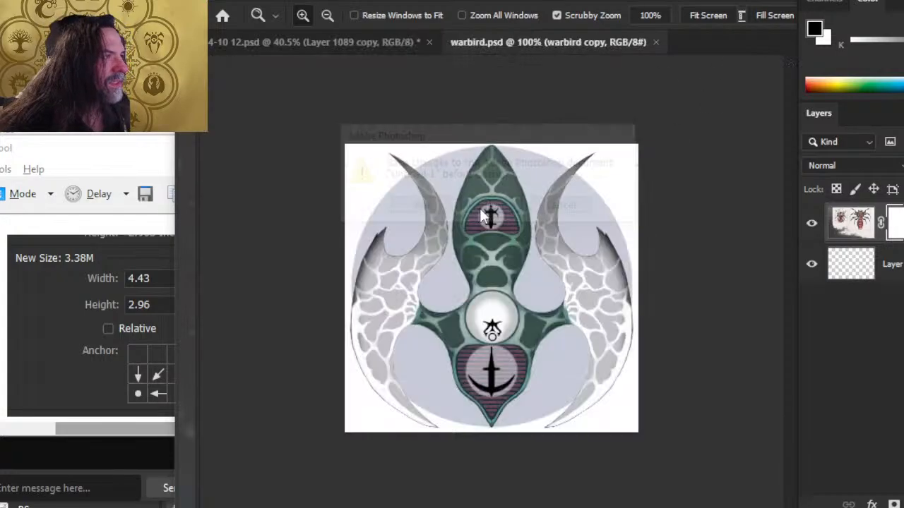
click(340, 44)
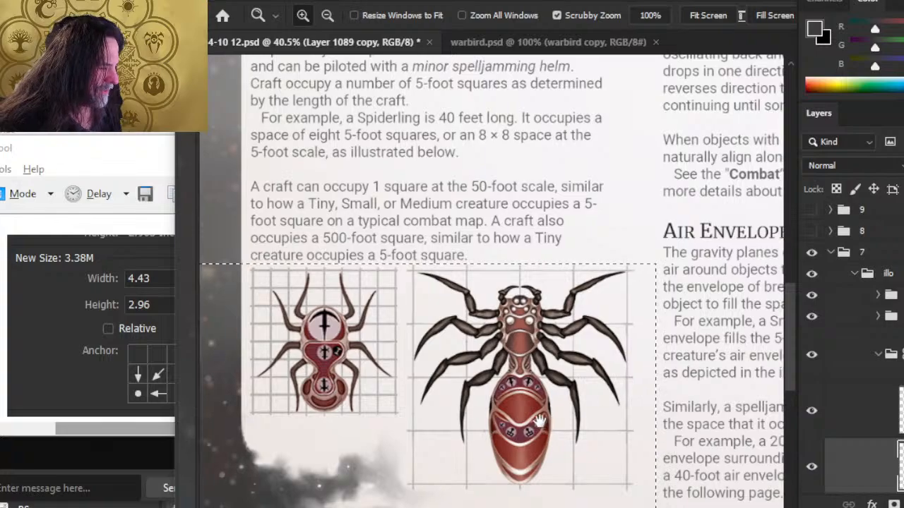
Step: Expand the page dressing group and hide the active highlight on the ship icon in the bottom bar
scroll(576, 232, down, 5)
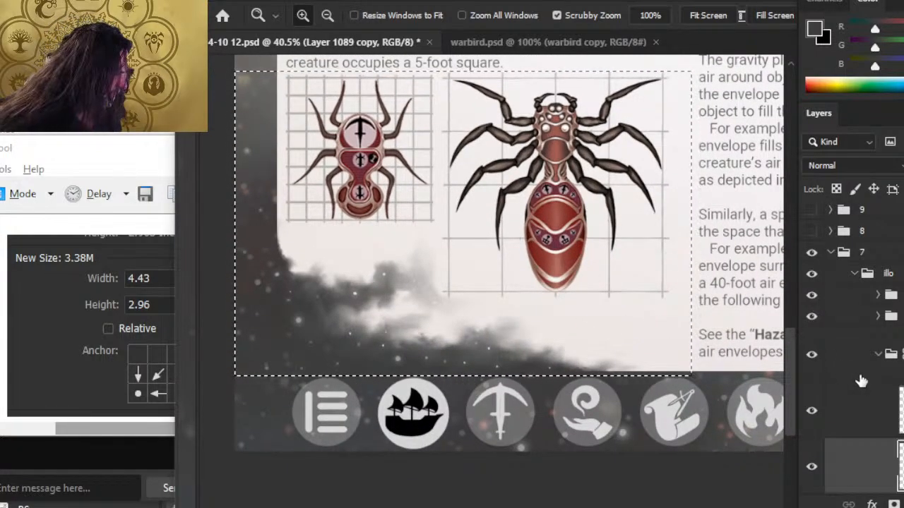
scroll(862, 381, down, 6)
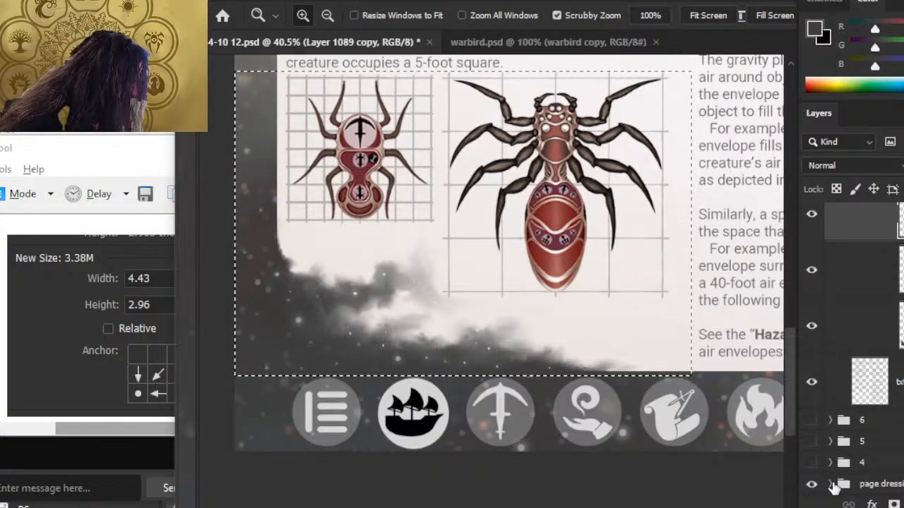
click(830, 484)
scroll(854, 323, down, 2)
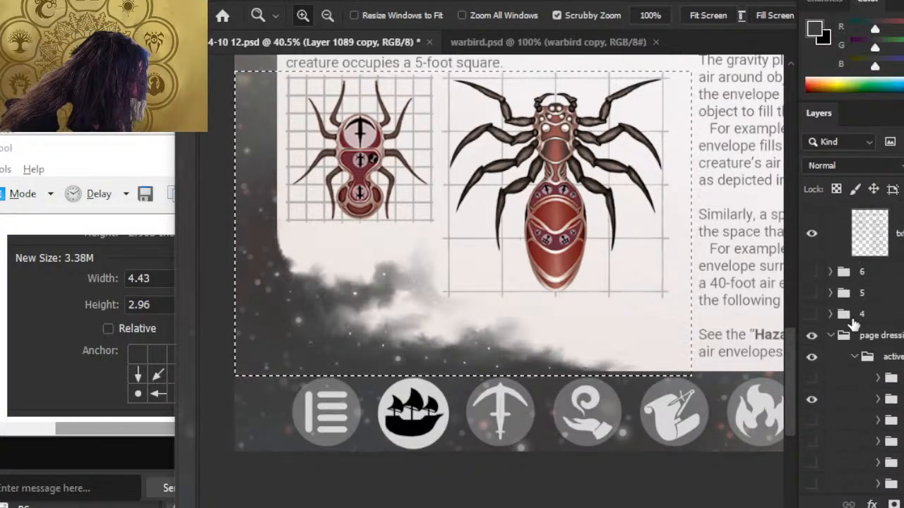
click(812, 400)
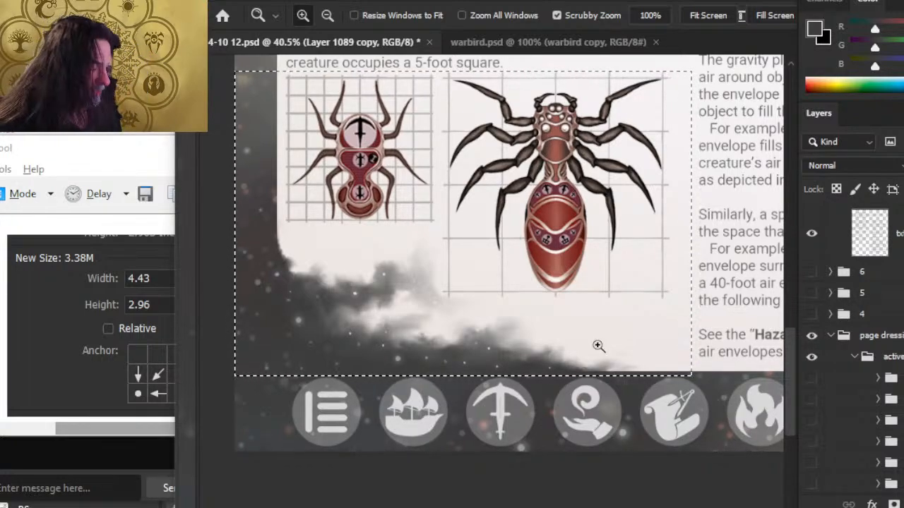
Step: Transform the selection around the spider artwork, extending its bottom edge down past the icon bar to the page's lower edge
key(l)
right_click(511, 346)
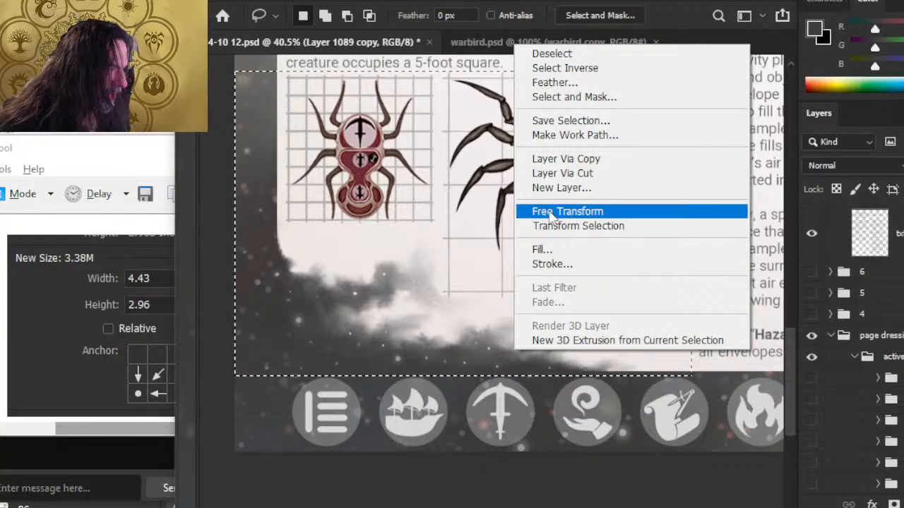
click(580, 226)
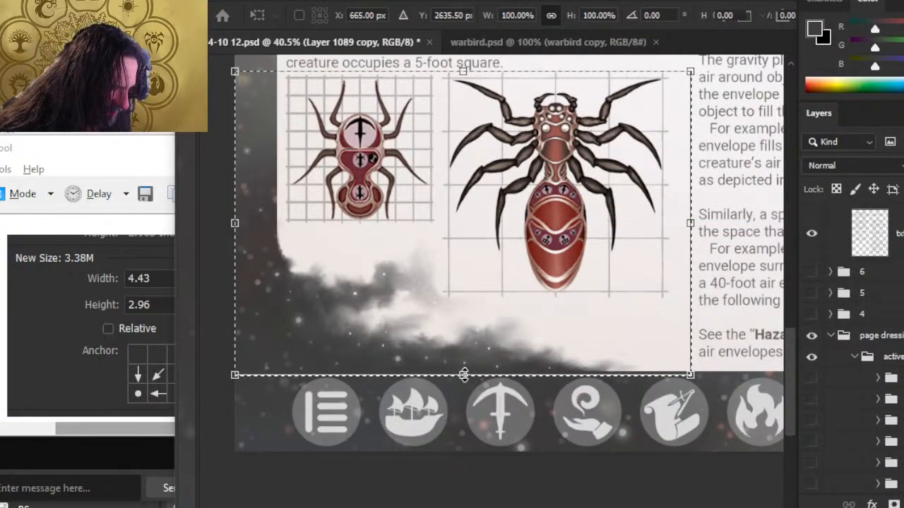
drag(463, 375, 459, 456)
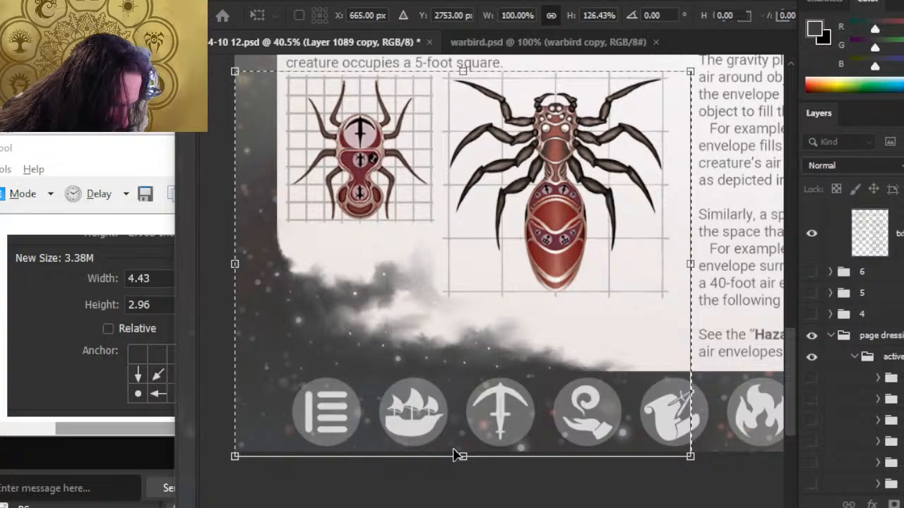
key(Return)
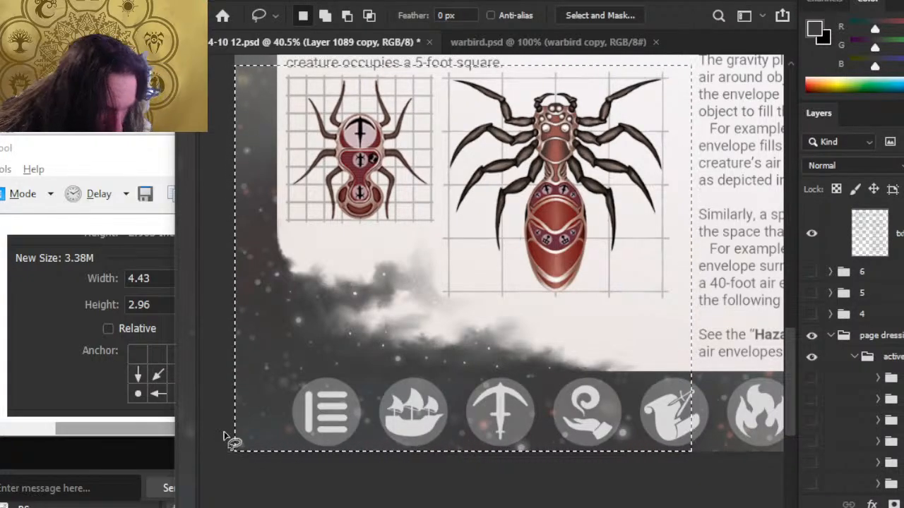
Step: Line up the selection's lower edge exactly with the page's bottom edge at the lower-left corner
key(z)
drag(245, 449, 373, 479)
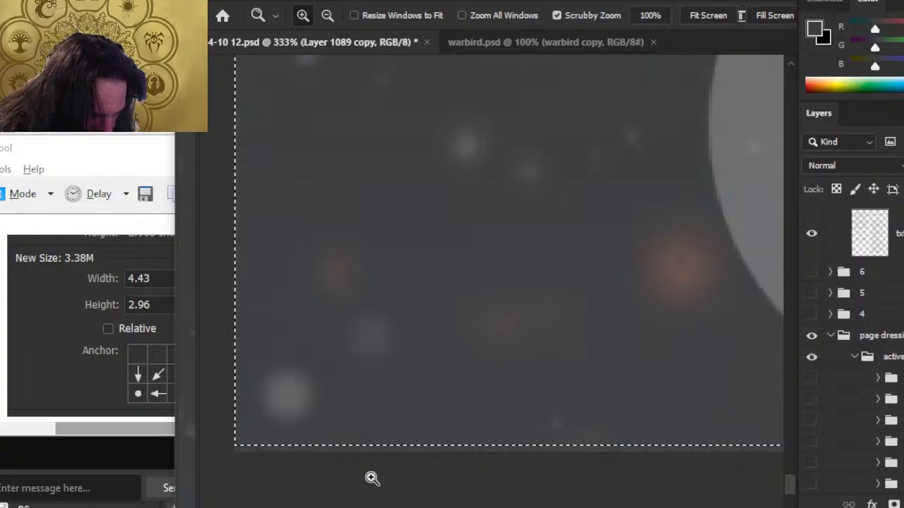
key(l)
key(z)
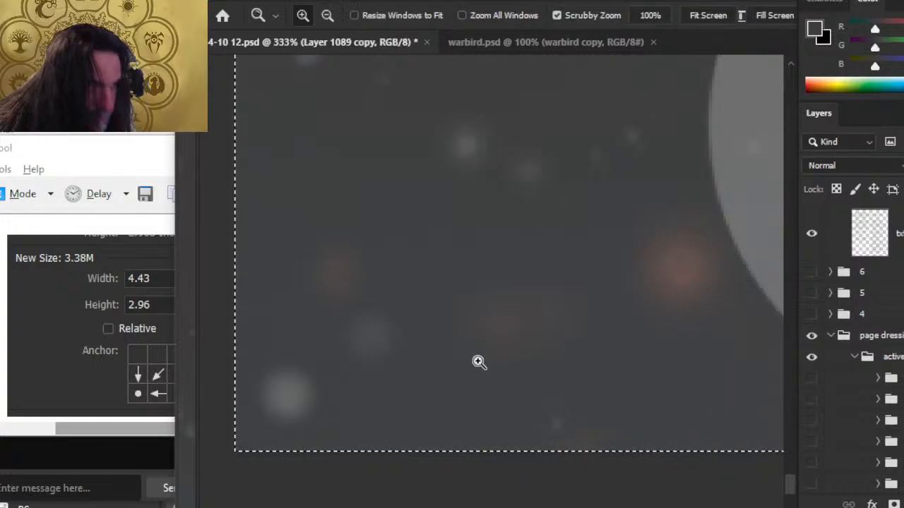
drag(476, 361, 403, 362)
drag(647, 318, 560, 381)
drag(589, 354, 354, 212)
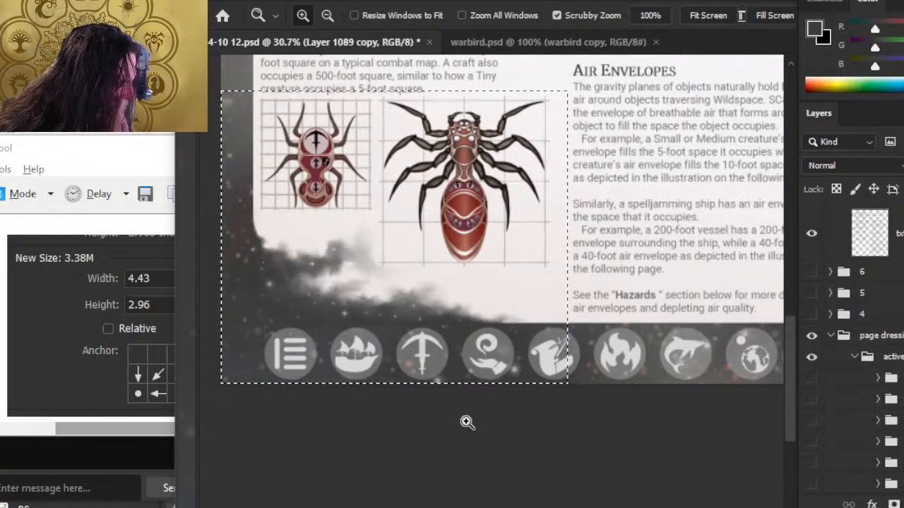
Step: Widen the selection to about 104.66% by moving its right edge past the scroll icon in the bottom bar
key(l)
right_click(508, 265)
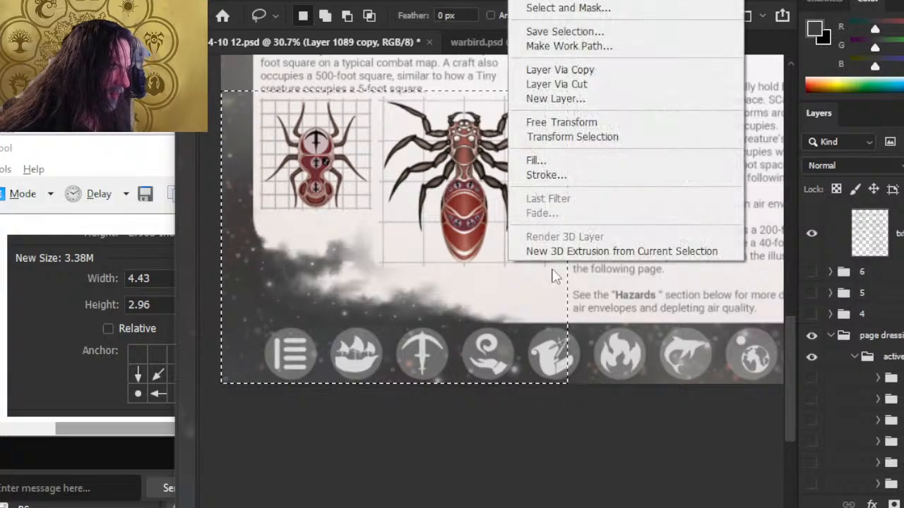
click(590, 140)
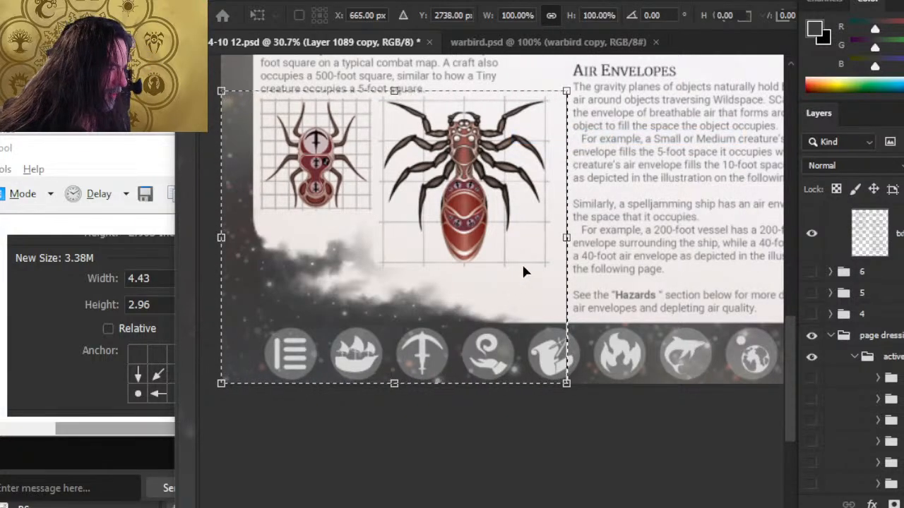
drag(566, 237, 581, 237)
key(shift)
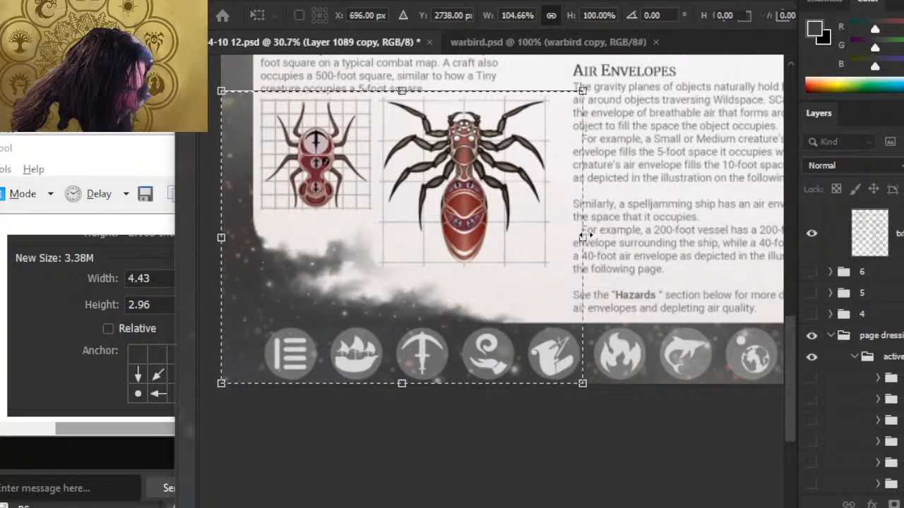
key(Return)
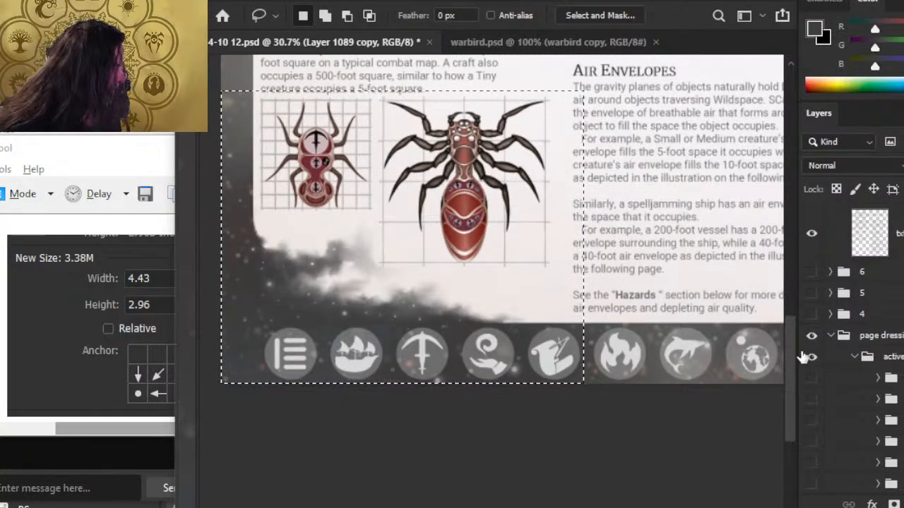
Step: Collapse the page dressing group and select Group 64 in the illustration group
click(833, 337)
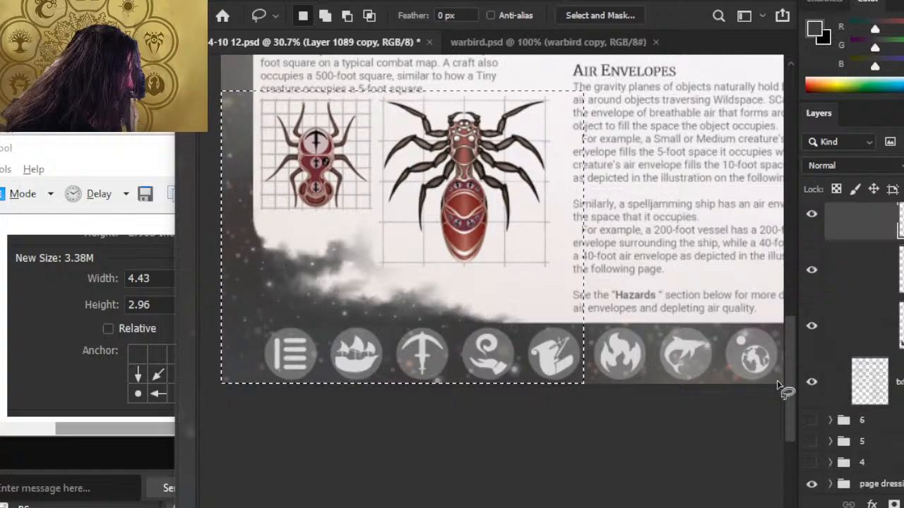
scroll(854, 339, up, 7)
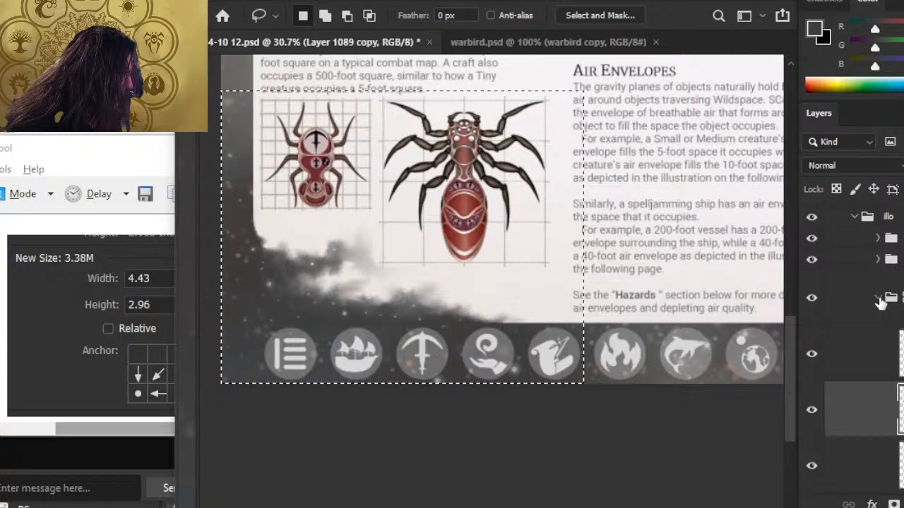
click(881, 303)
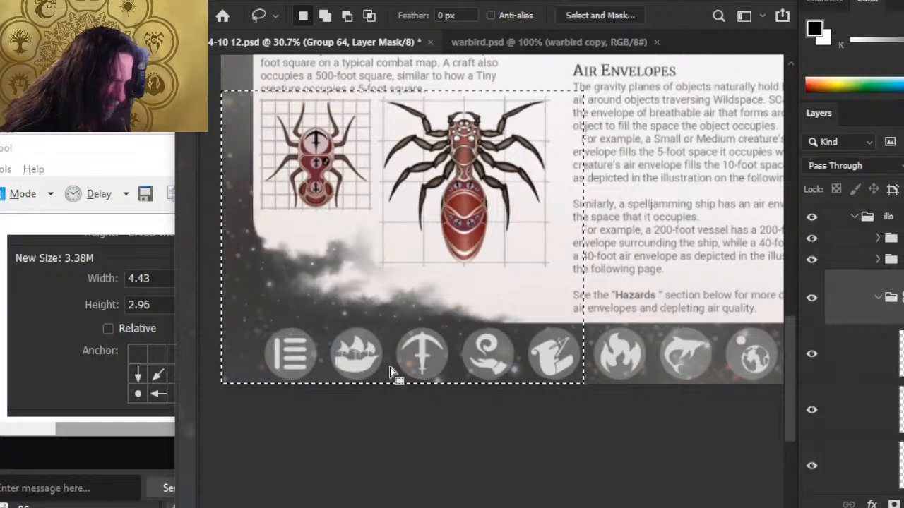
Step: Check the selected icon bar up close and hide the page's body text layer
key(z)
drag(276, 334, 374, 343)
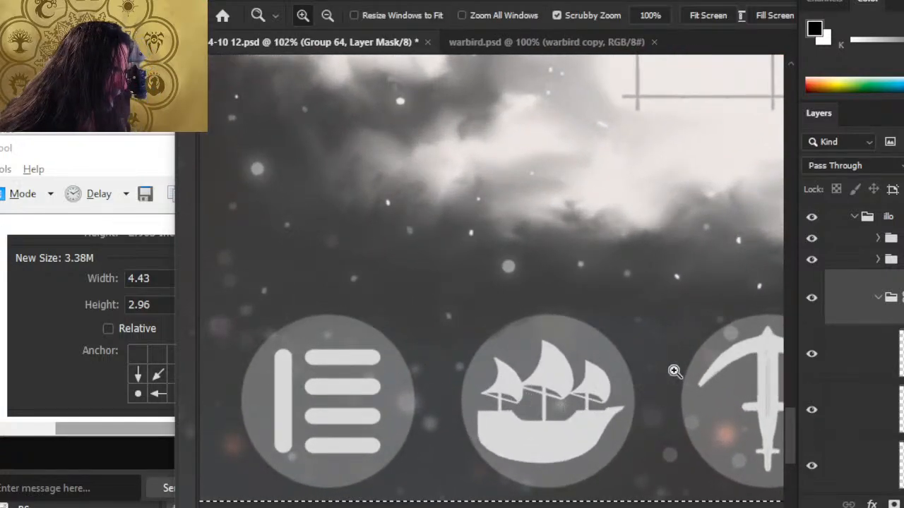
drag(676, 369, 642, 365)
drag(699, 385, 487, 389)
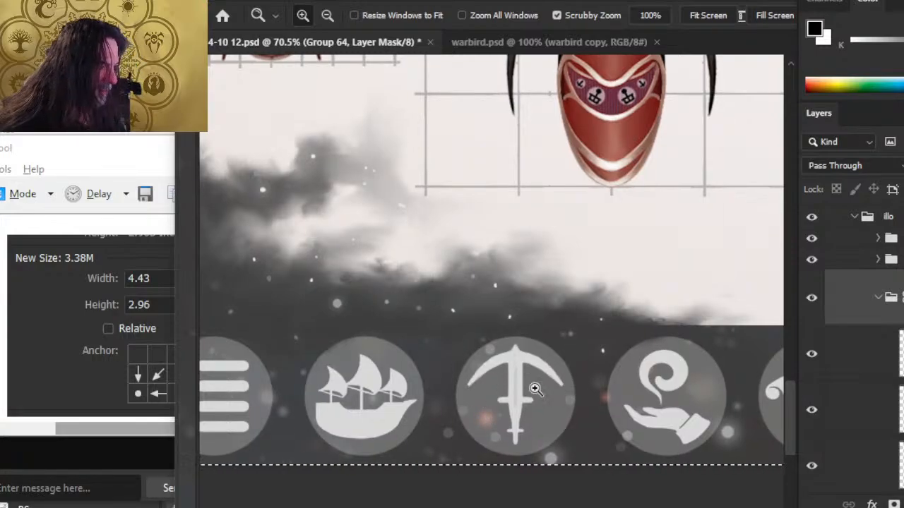
drag(569, 357, 481, 357)
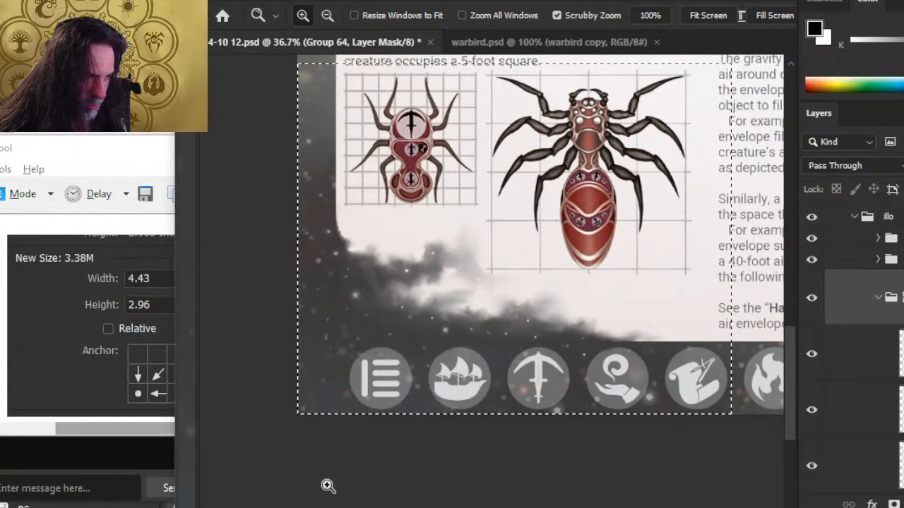
drag(338, 315, 319, 341)
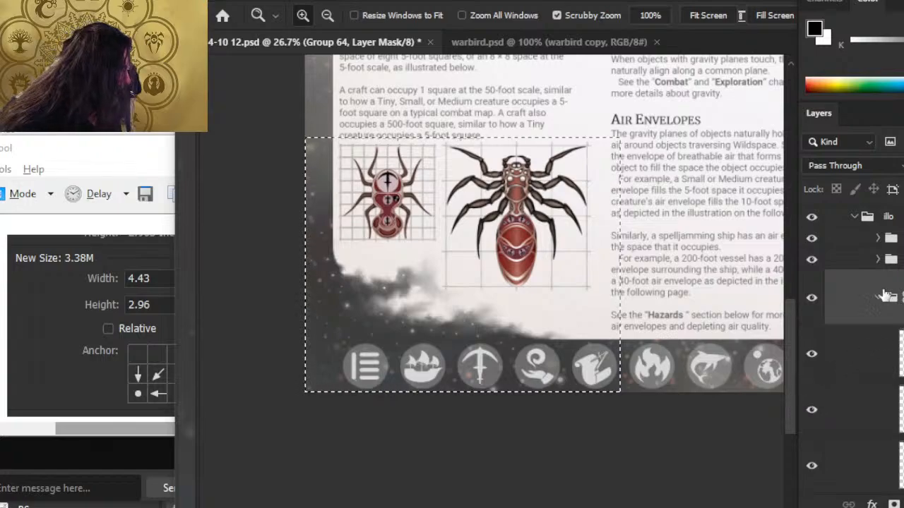
scroll(855, 317, down, 4)
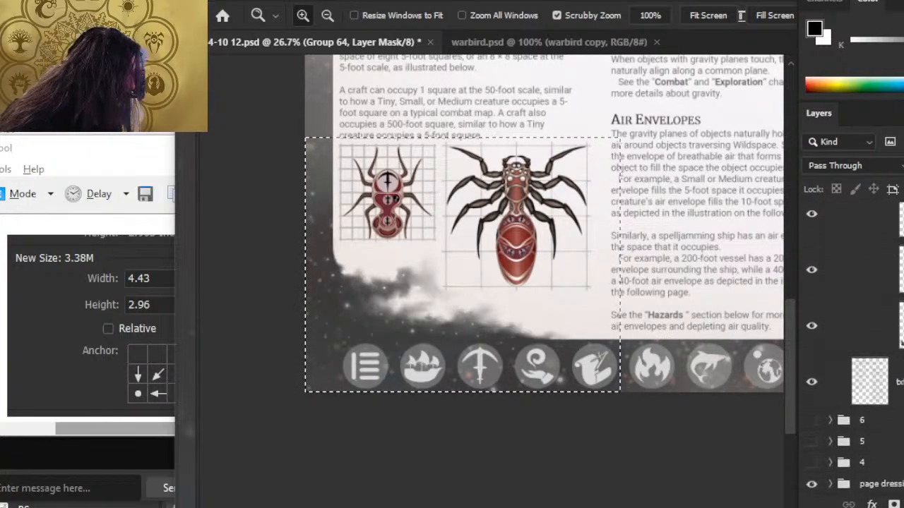
click(812, 382)
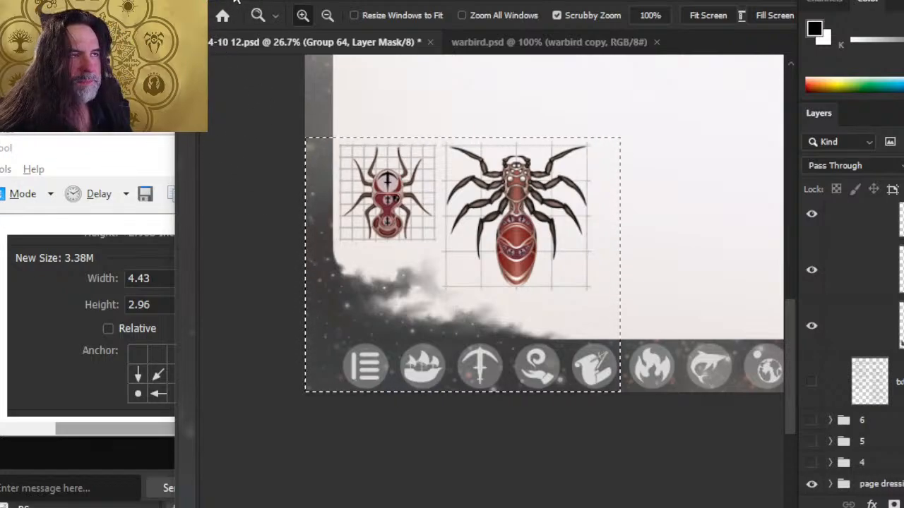
Step: Paste the copied artwork and icon bar into a new document with the default preset, and merge the visible layers
click(237, 2)
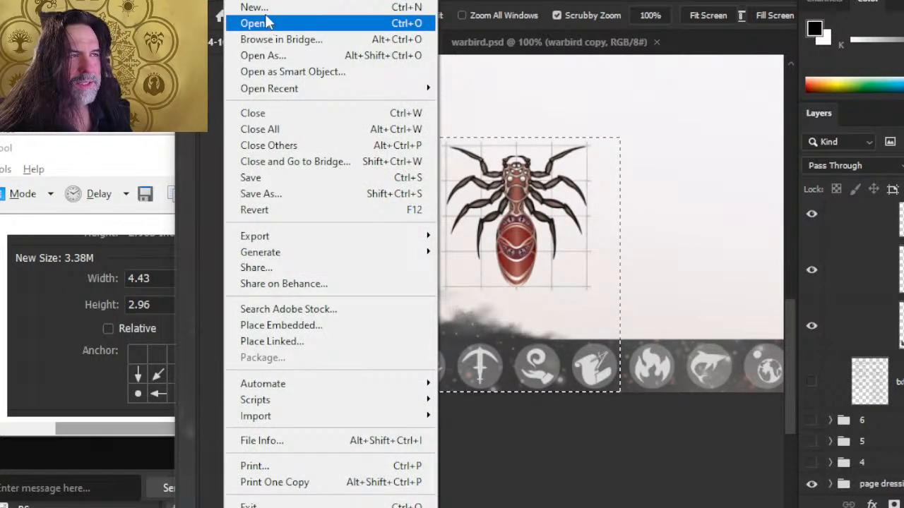
click(254, 7)
key(Return)
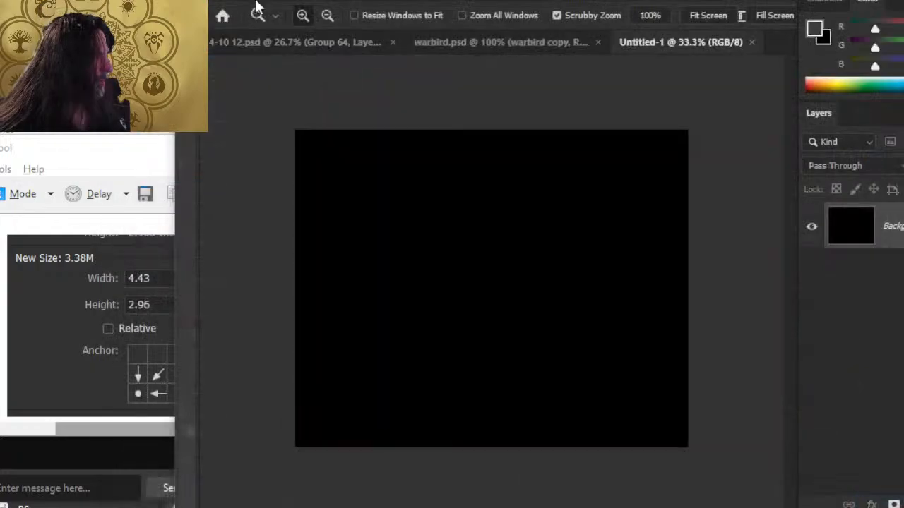
key(ctrl+v)
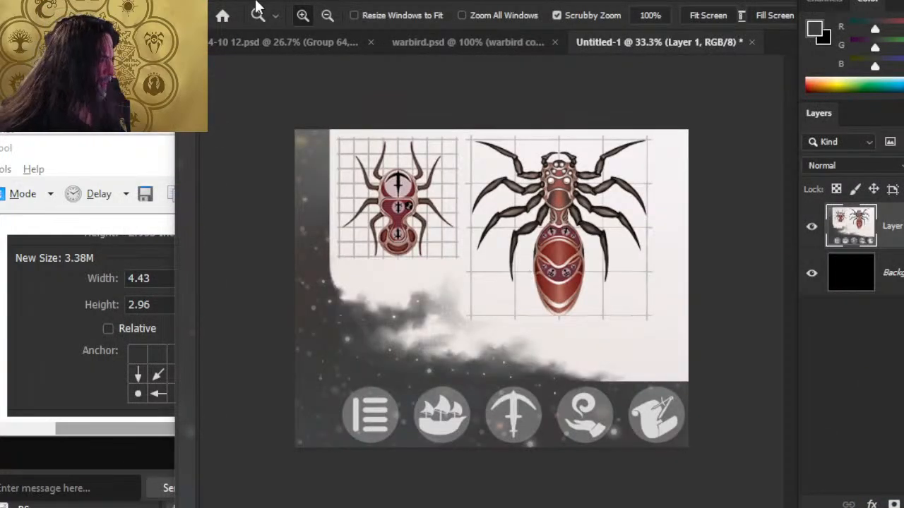
right_click(886, 225)
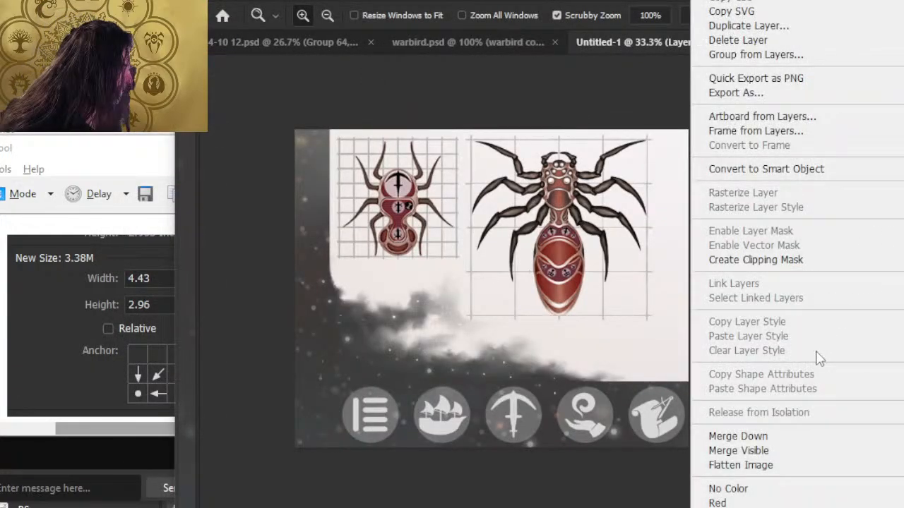
click(796, 447)
Step: Set the canvas height to 3.74 inches with the anchor in the lower-left corner
click(296, 0)
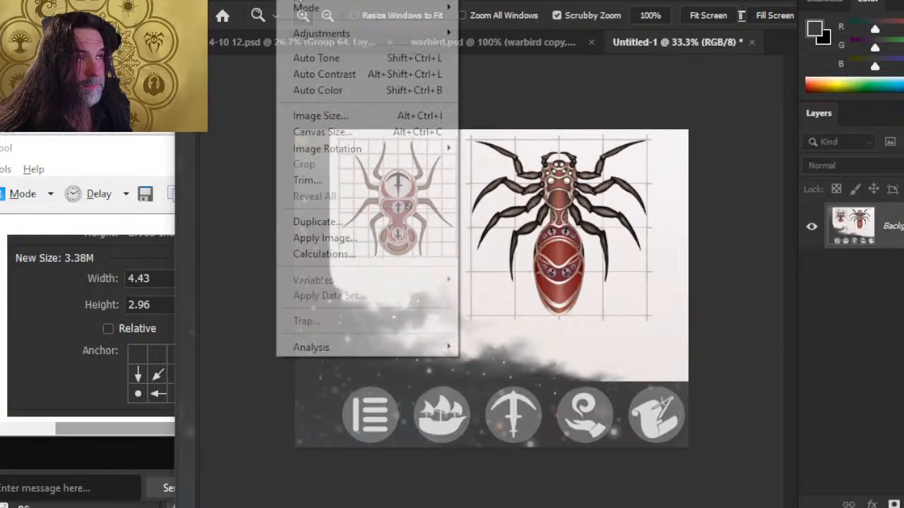
click(322, 132)
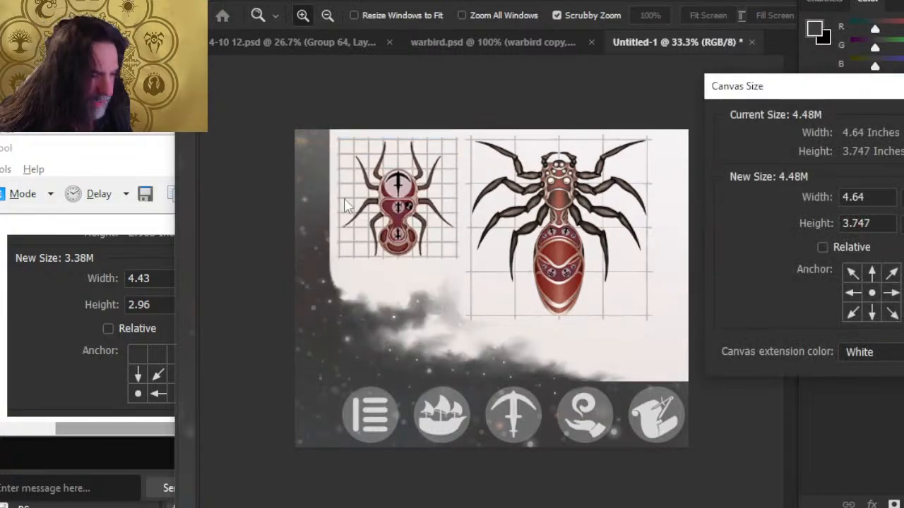
click(852, 313)
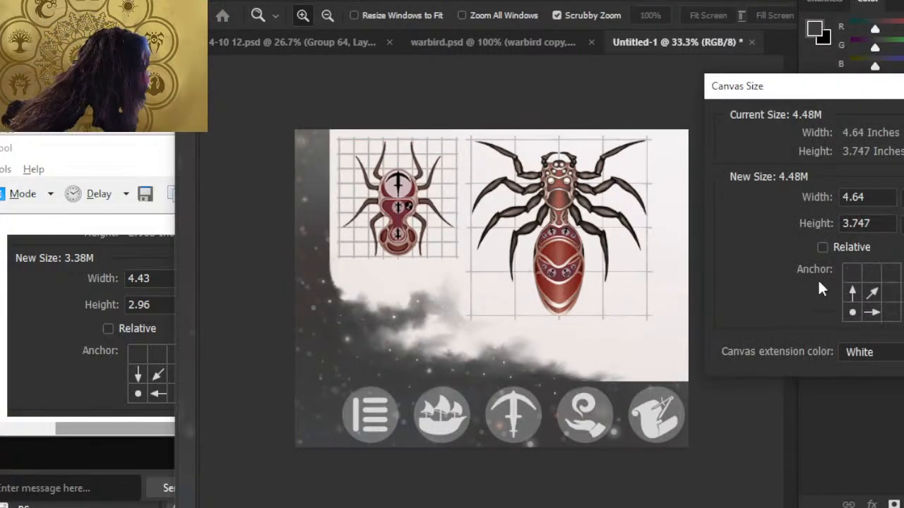
click(879, 223)
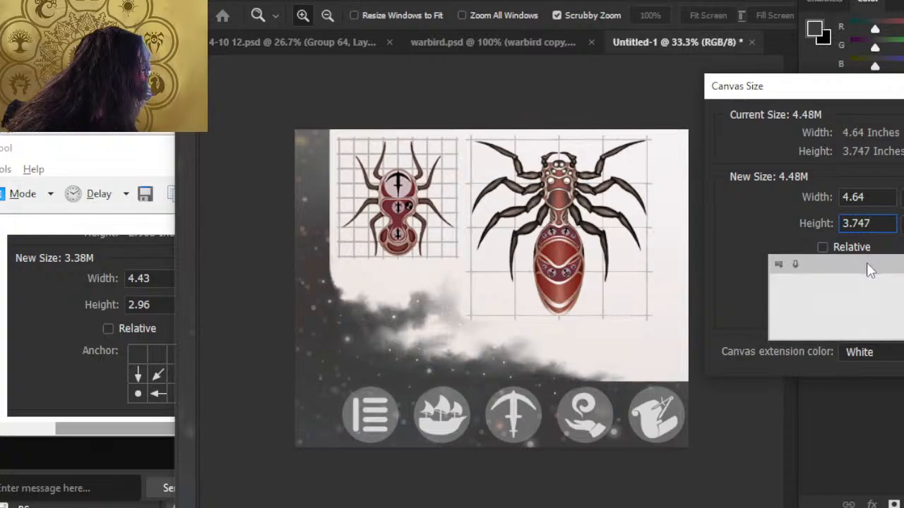
key(BackSpace)
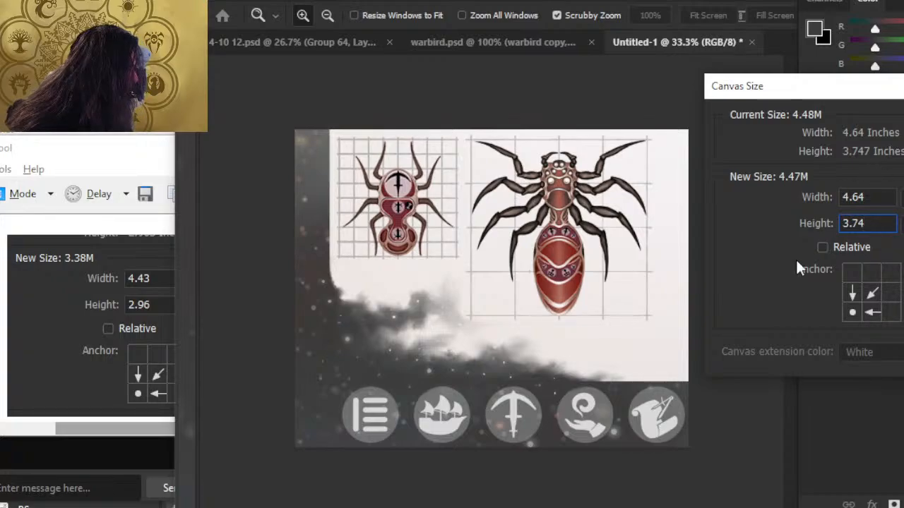
Step: Capture the new canvas dimensions with the Snipping Tool, place the snip beside the artwork, and apply the canvas resize with clipping
key(super)
click(731, 310)
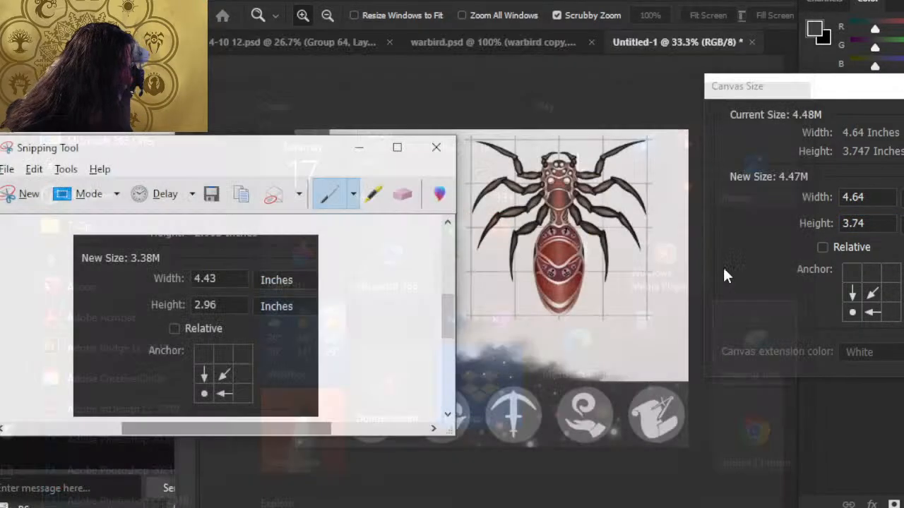
click(25, 197)
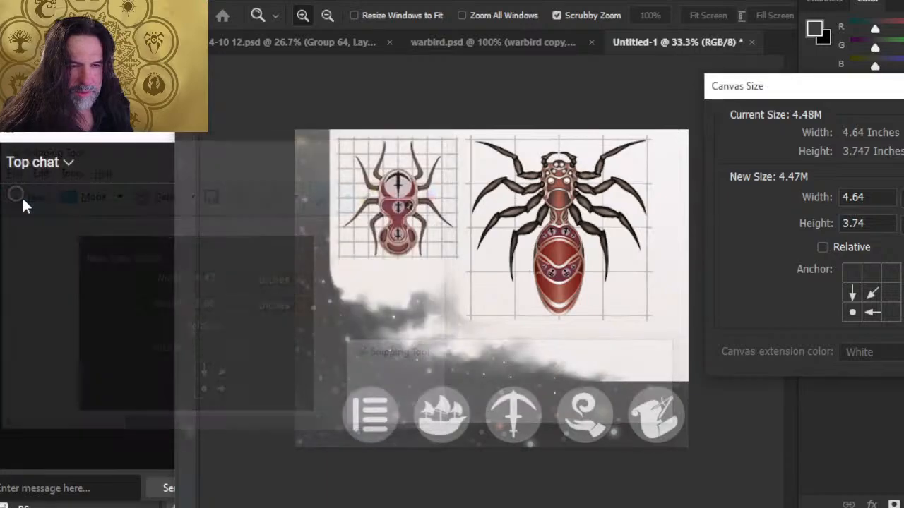
drag(733, 138, 887, 245)
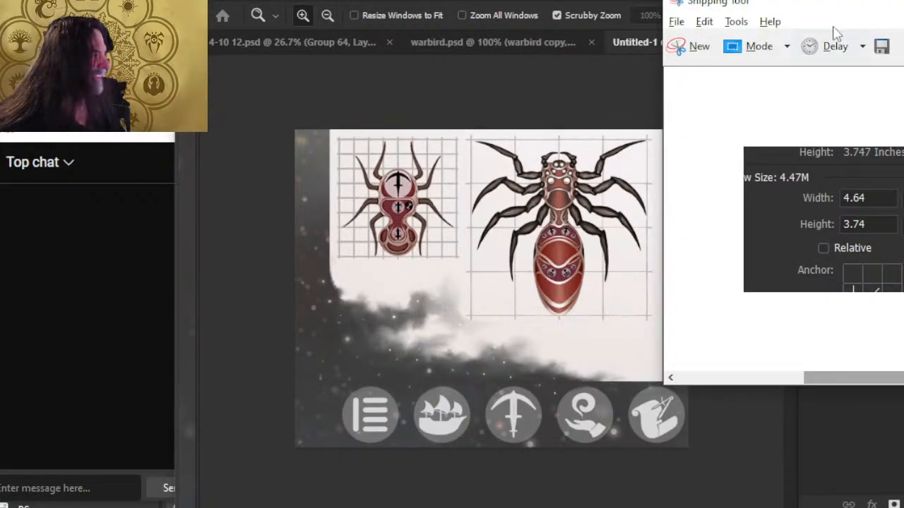
drag(797, 2, 106, 164)
click(455, 286)
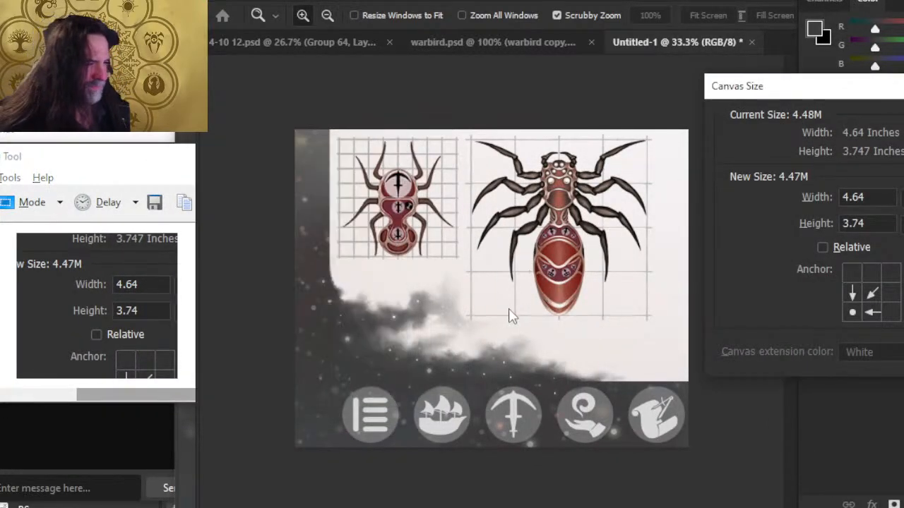
key(Return)
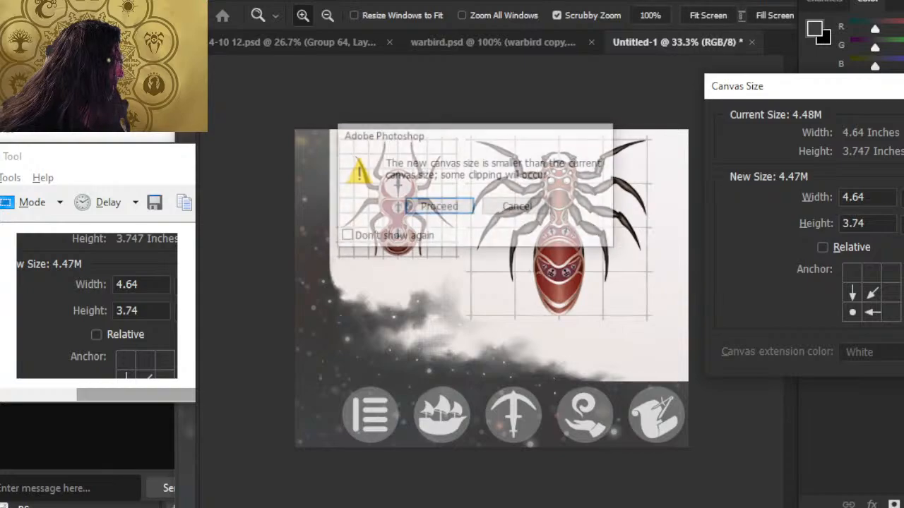
click(385, 204)
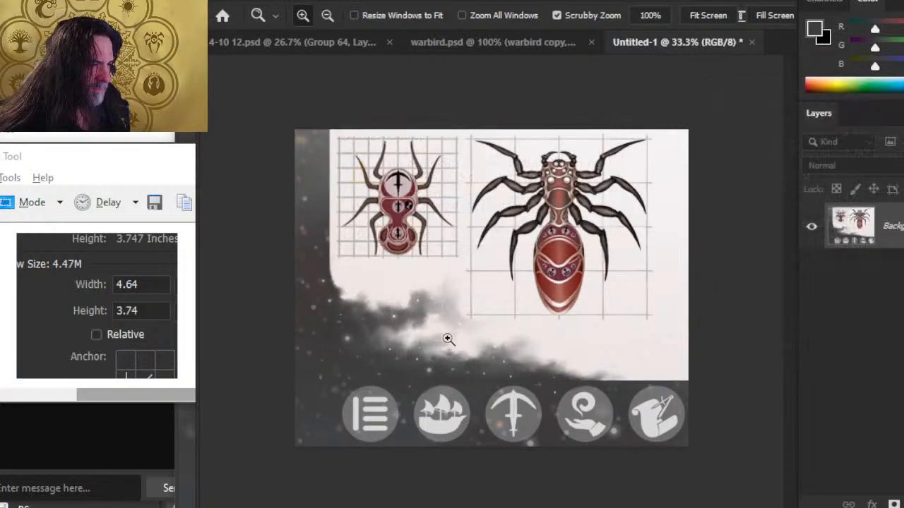
Step: Save the merged artwork on the computer as a PNG over p7 left bottom corner, using the smallest file size
key(alt+f)
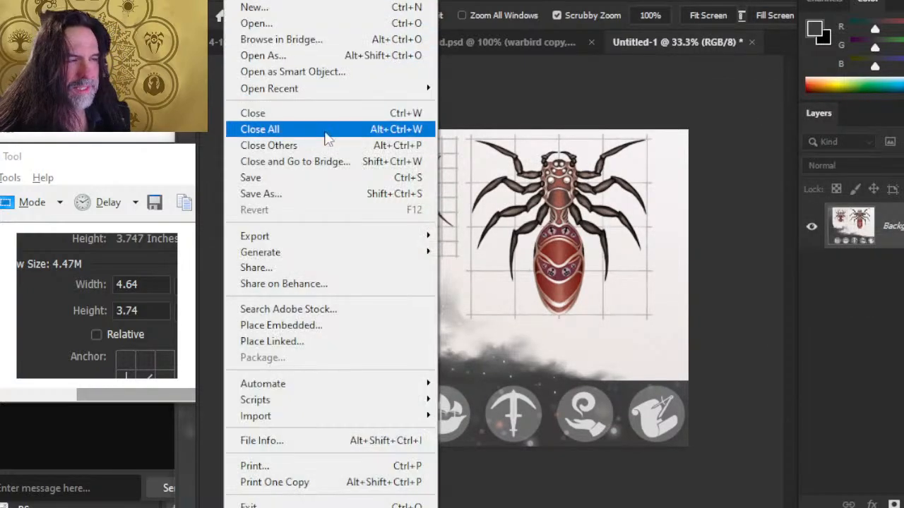
click(329, 193)
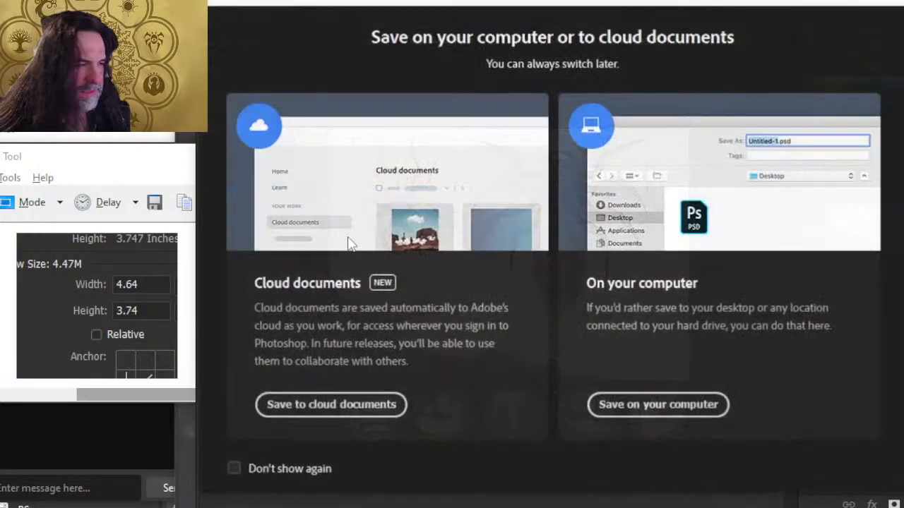
click(642, 413)
click(382, 354)
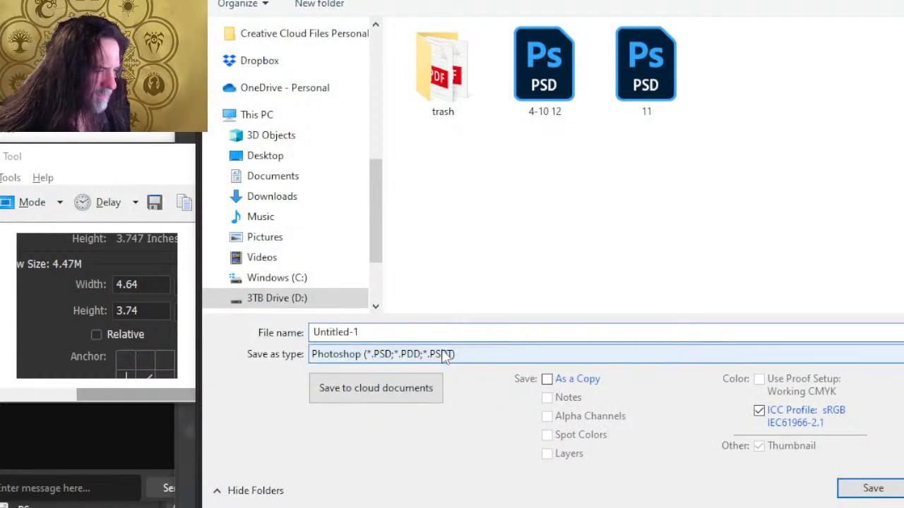
click(387, 293)
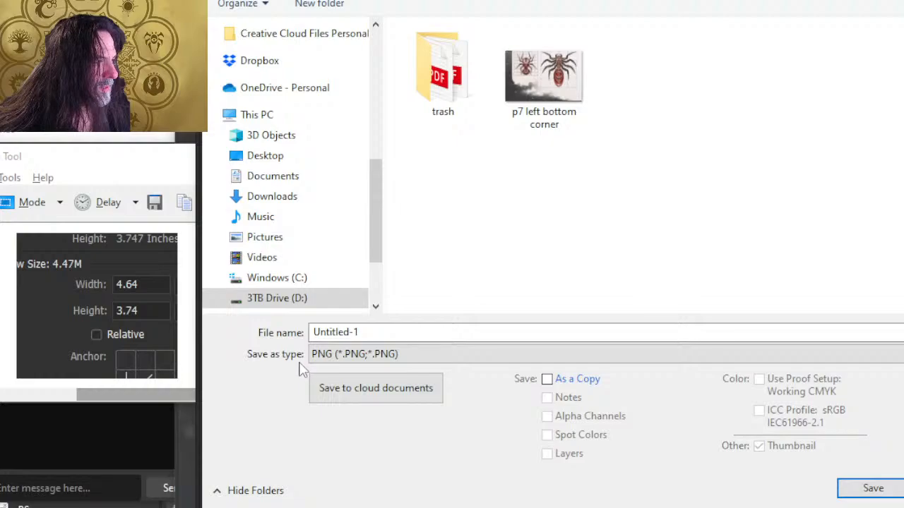
click(541, 96)
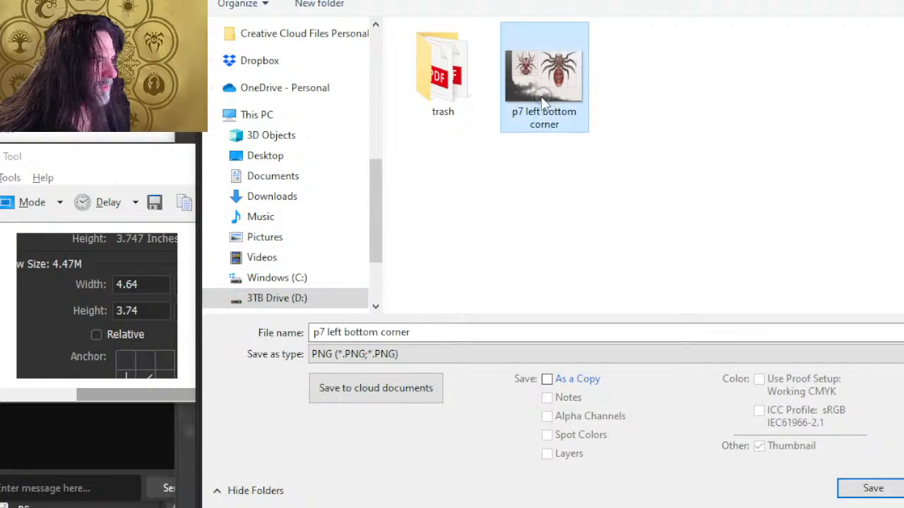
key(Return)
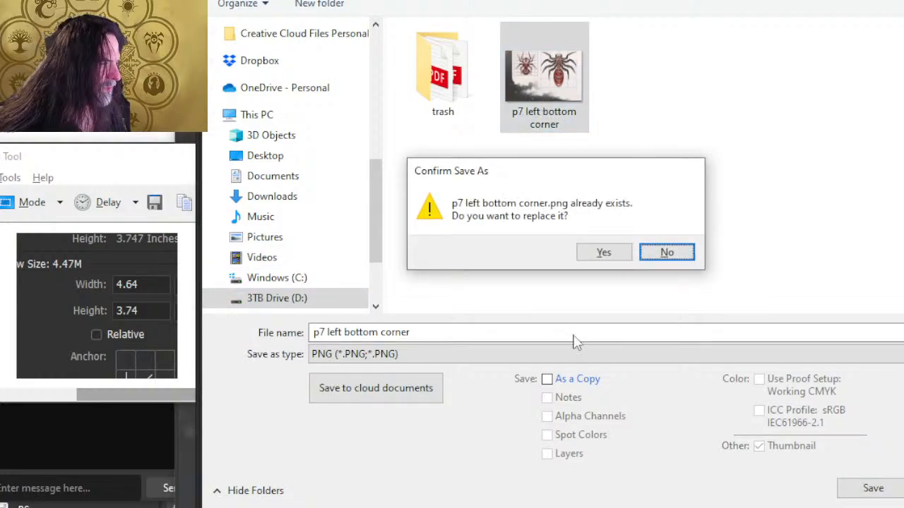
click(607, 253)
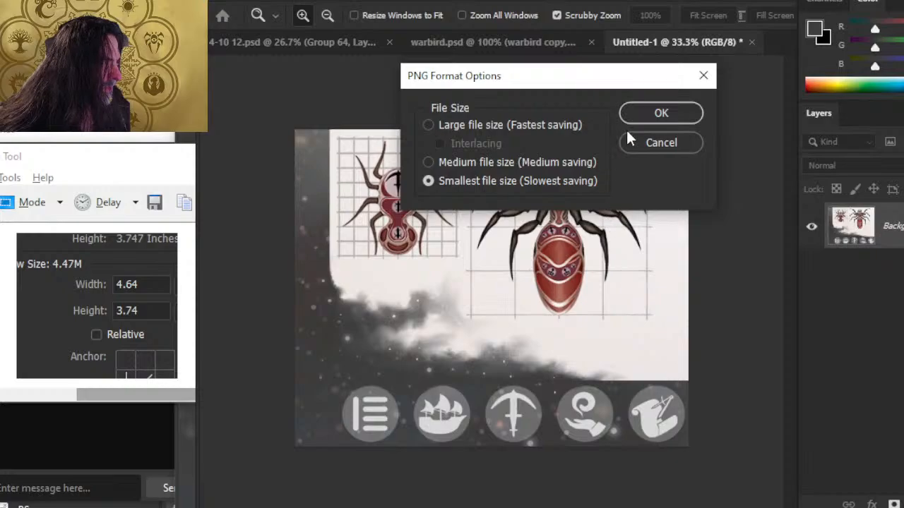
click(644, 115)
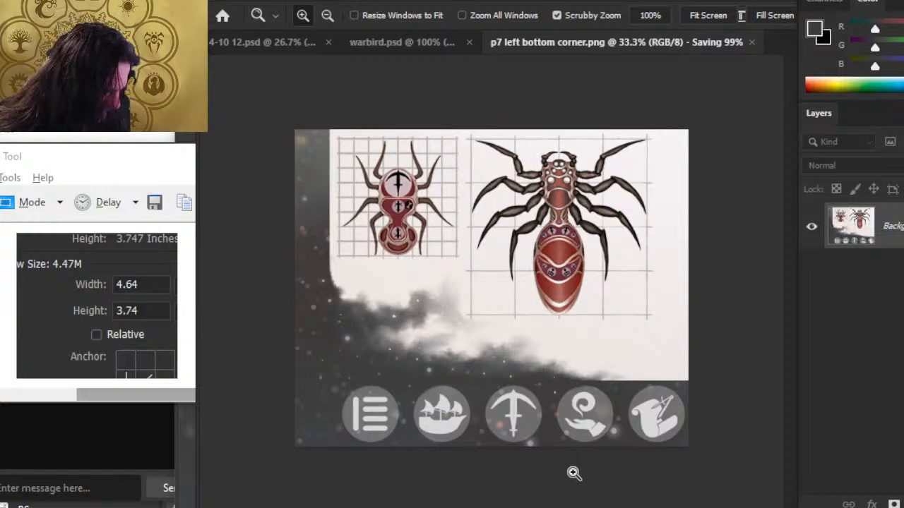
Step: Close the open 7.pdf window and switch to the SCE Layout document in Word
key(alt+Tab)
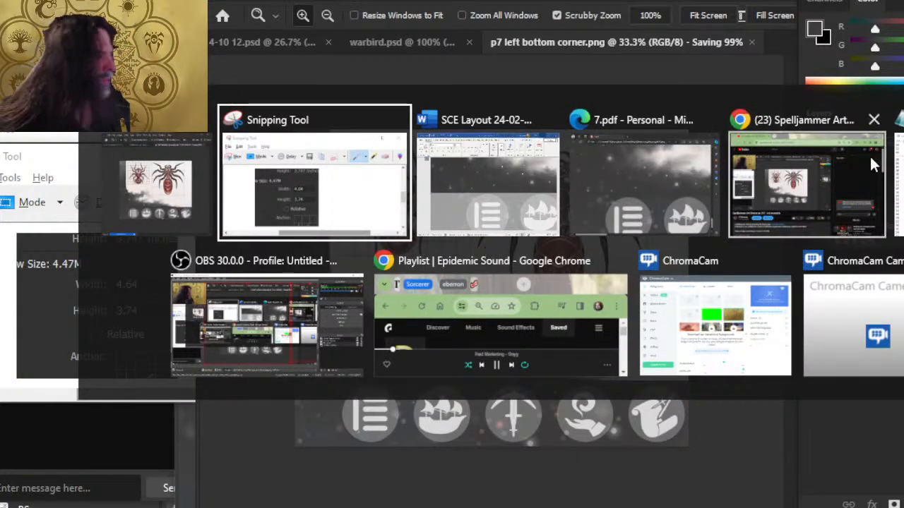
click(704, 125)
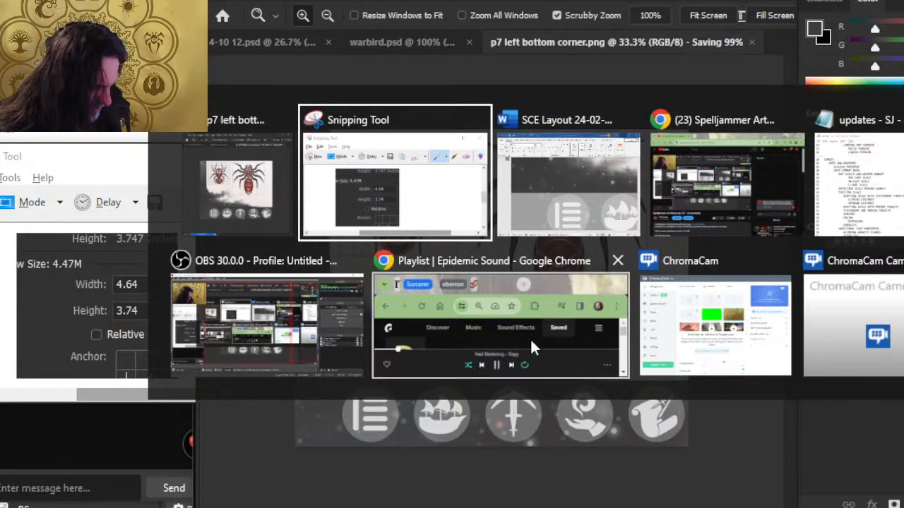
click(551, 226)
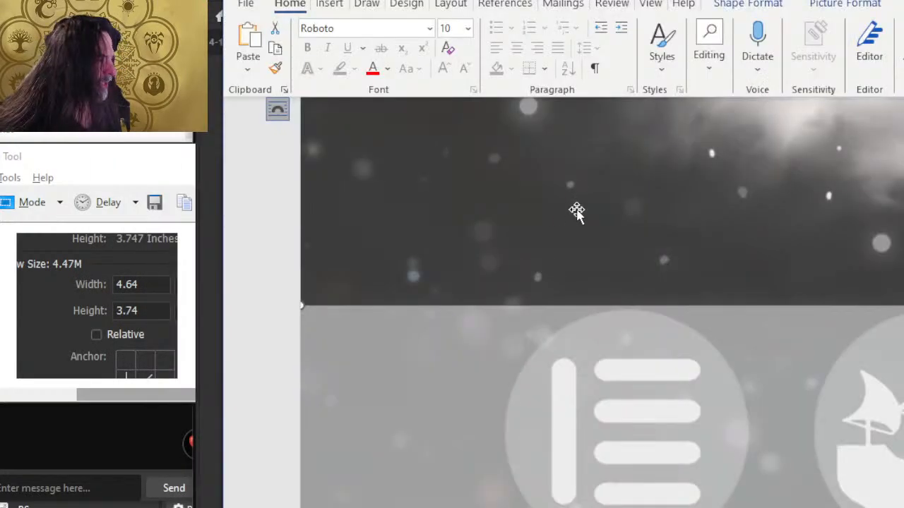
Step: Set the lower-left artwork shape's height to 3.74" and width to 4.64"
right_click(576, 211)
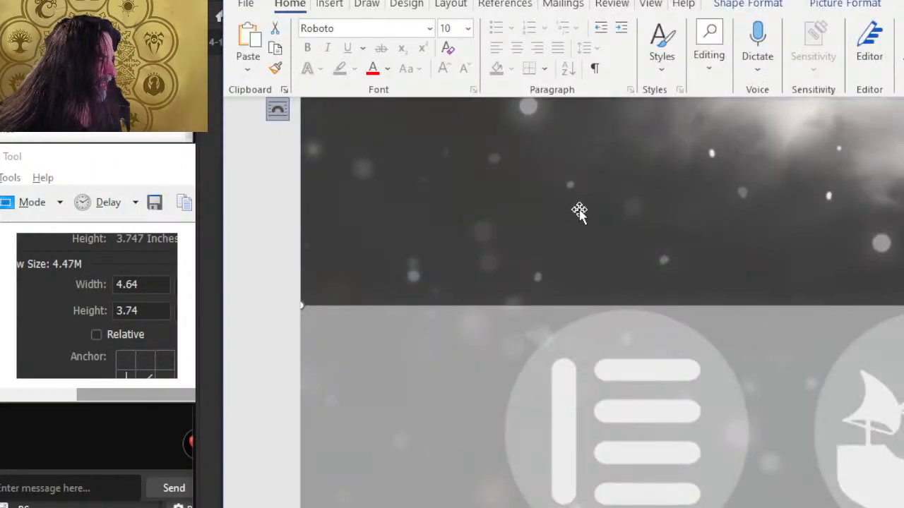
click(778, 7)
click(834, 60)
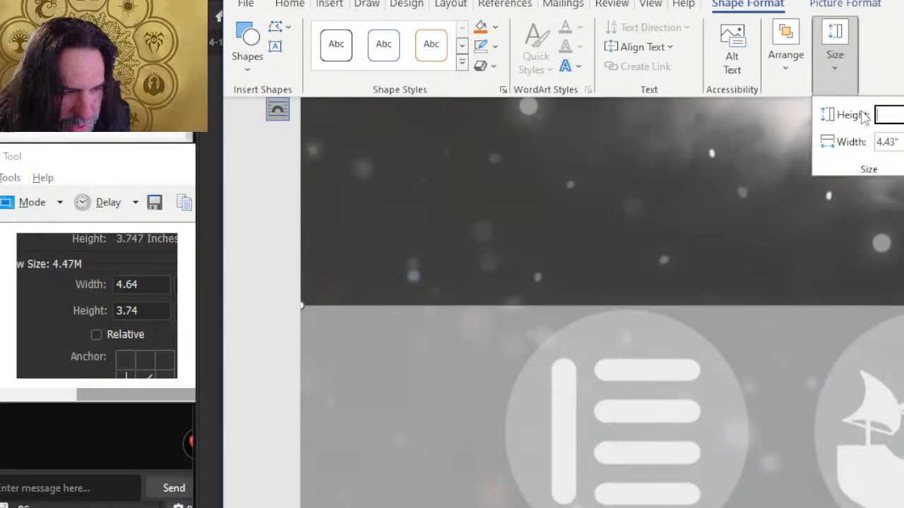
text(3.74)
key(Tab)
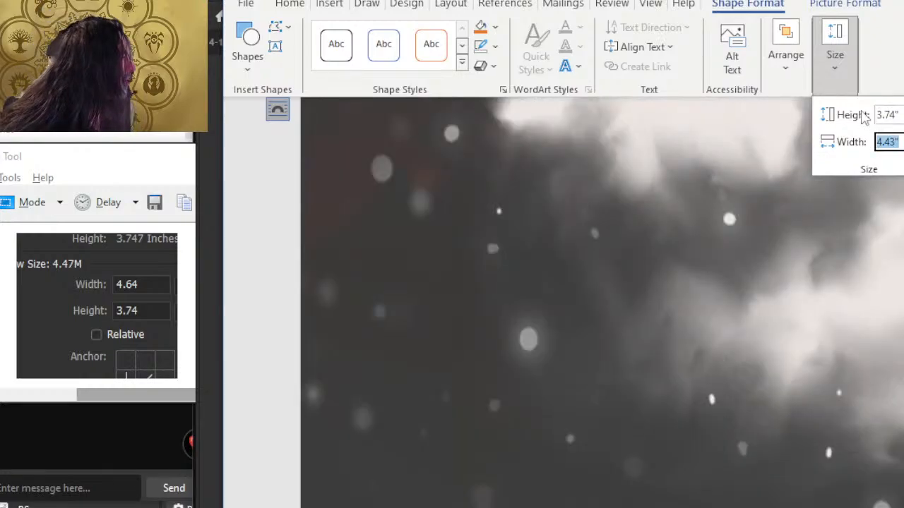
text(4)
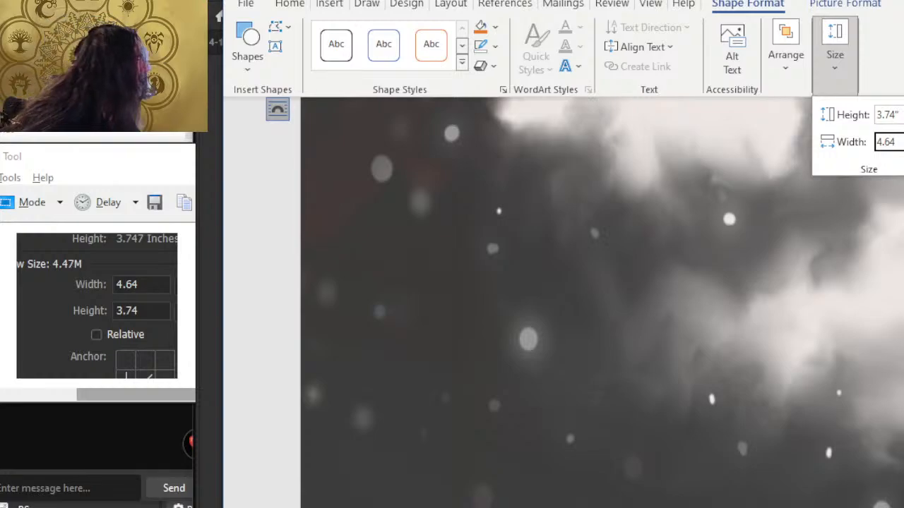
key(Return)
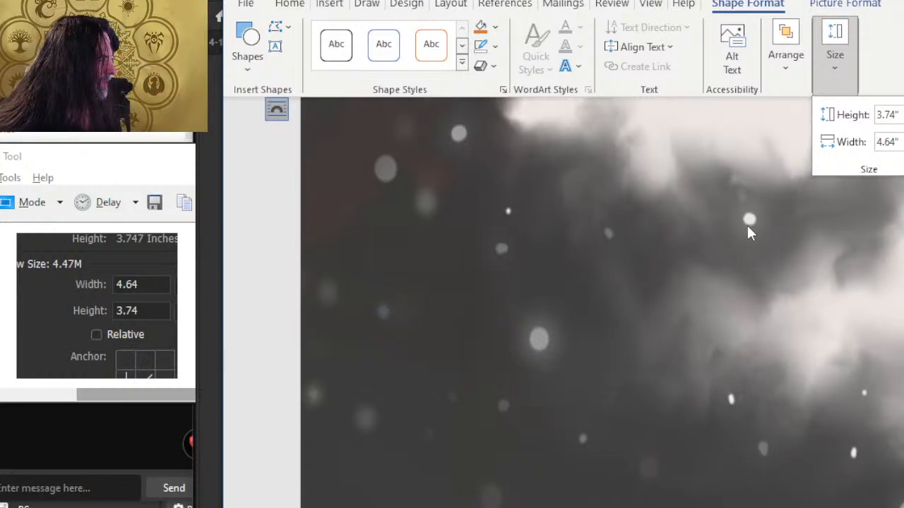
click(763, 272)
Step: Check that the PNG has finished saving in Photoshop, and fill the Word shape with the picture file p7 left bottom corner
key(alt+Tab)
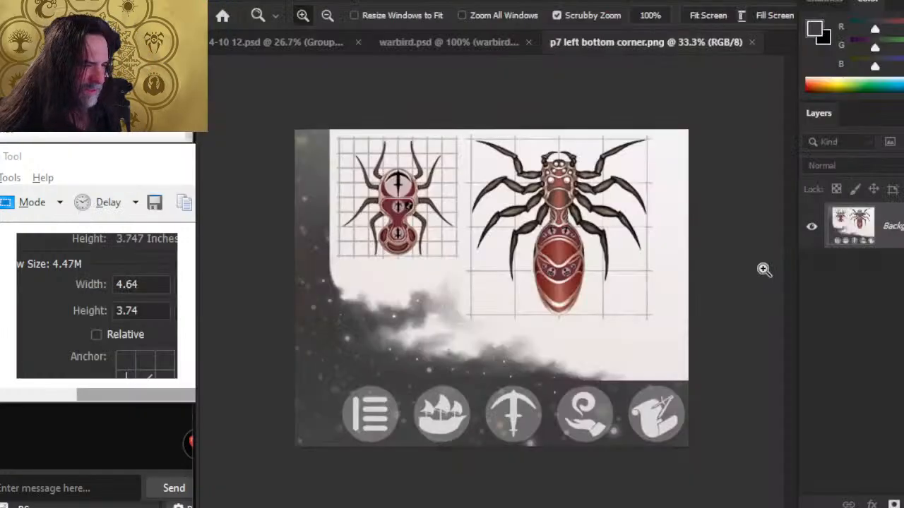
key(alt+Tab)
right_click(683, 185)
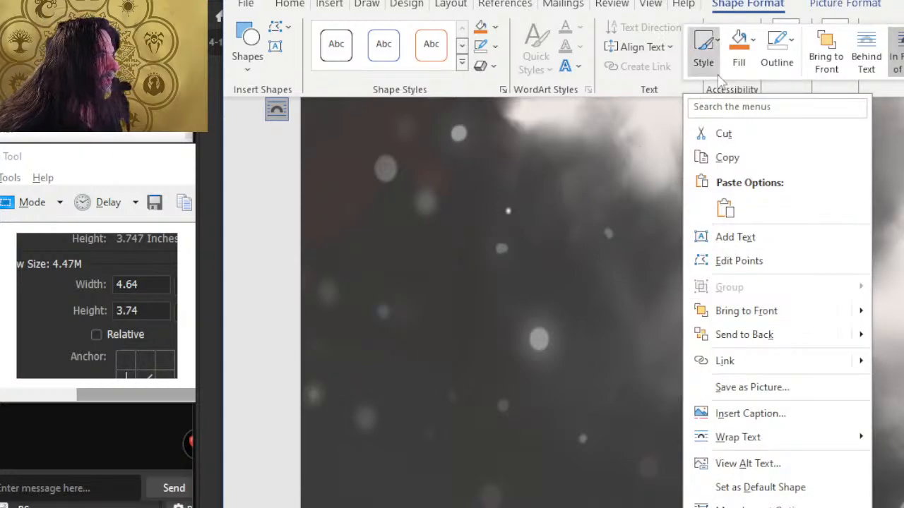
click(739, 58)
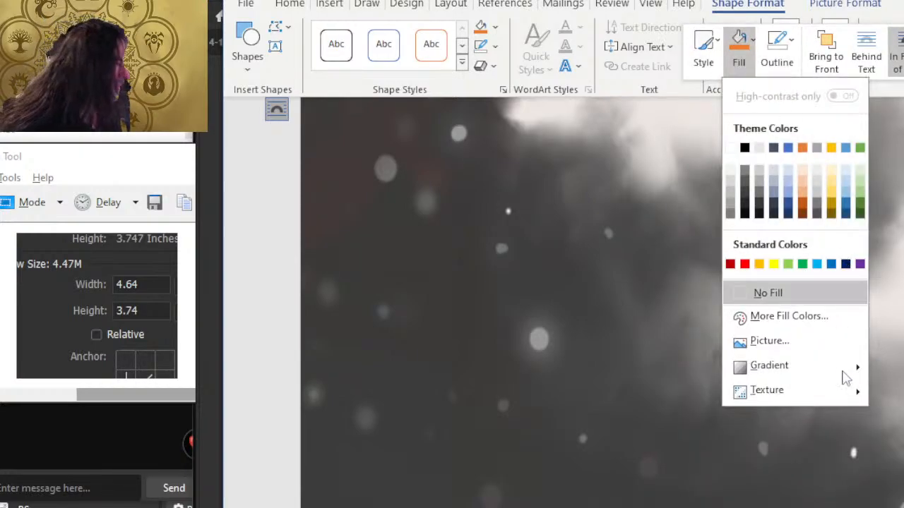
click(786, 343)
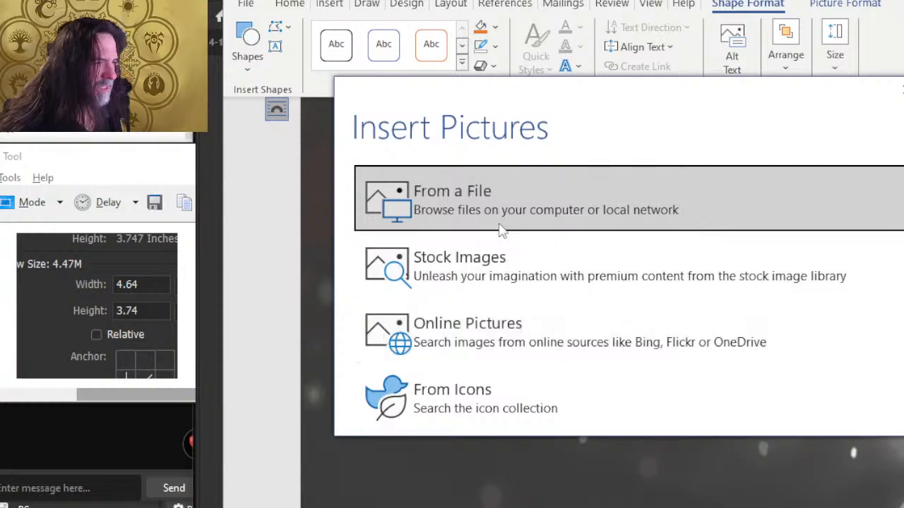
click(495, 212)
double_click(563, 125)
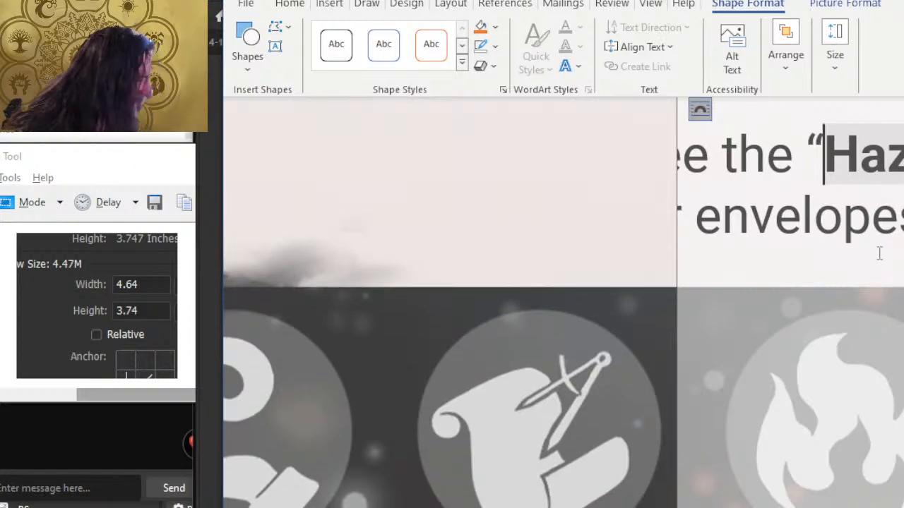
Step: Send the artwork shape behind the text and check its edges against the page background
right_click(646, 211)
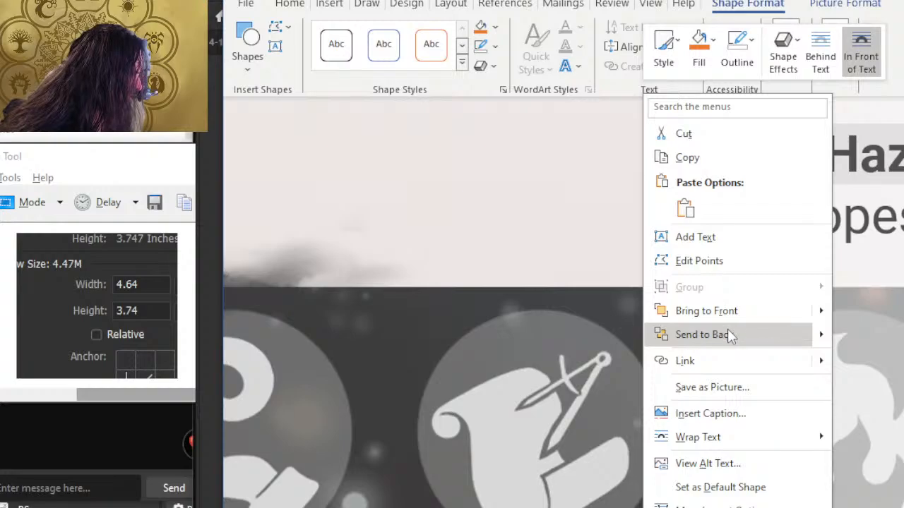
mouse_move(819, 343)
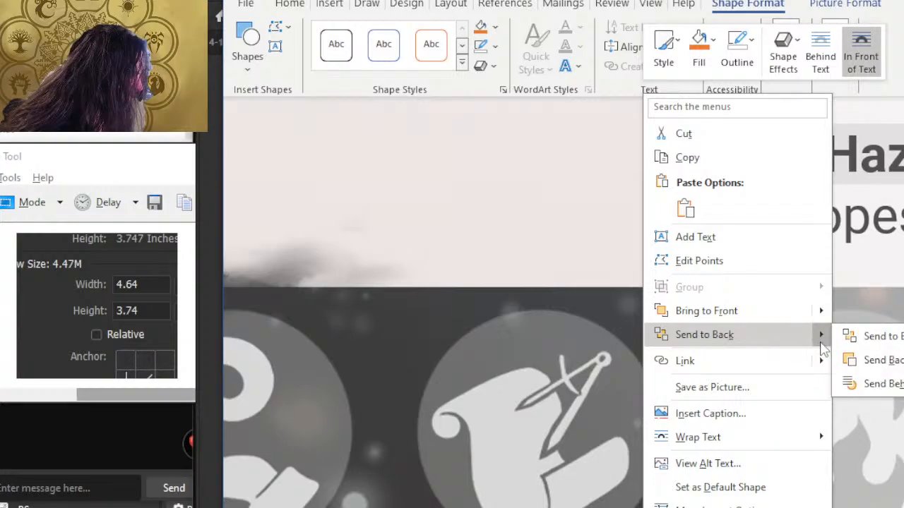
click(879, 383)
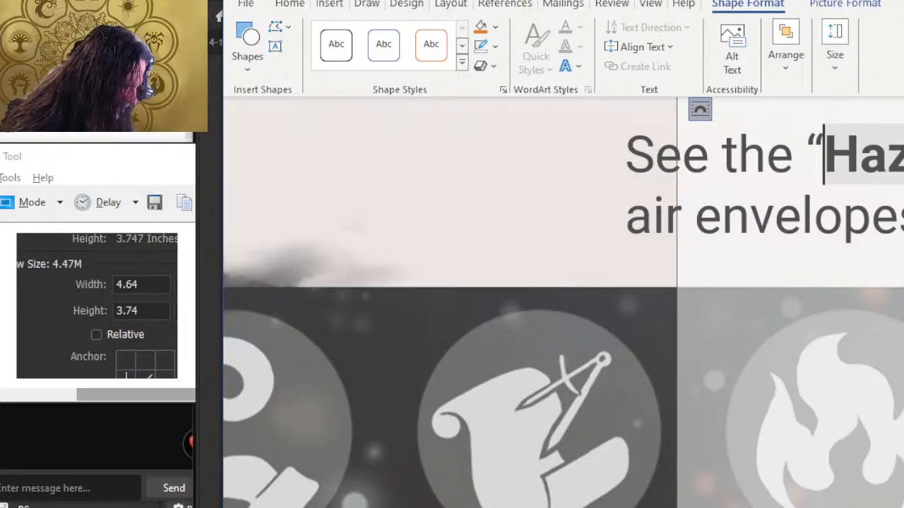
click(810, 280)
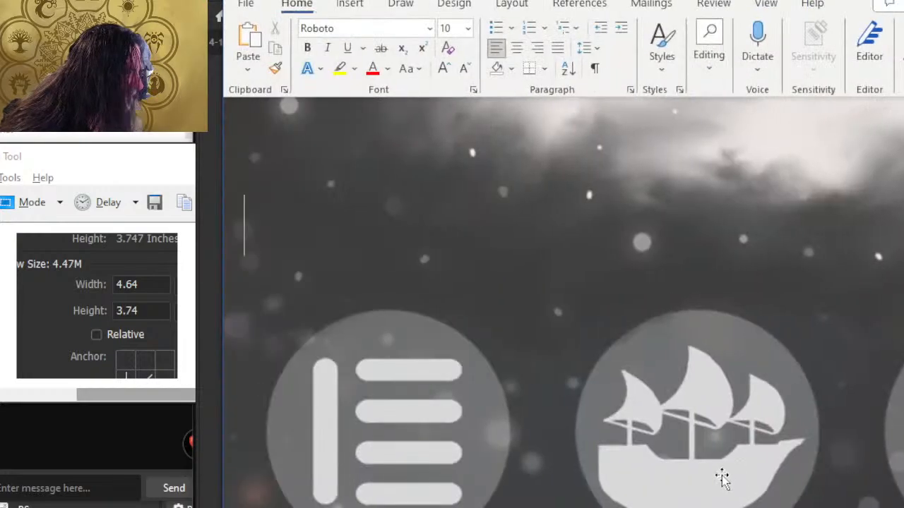
scroll(563, 303, left, 3)
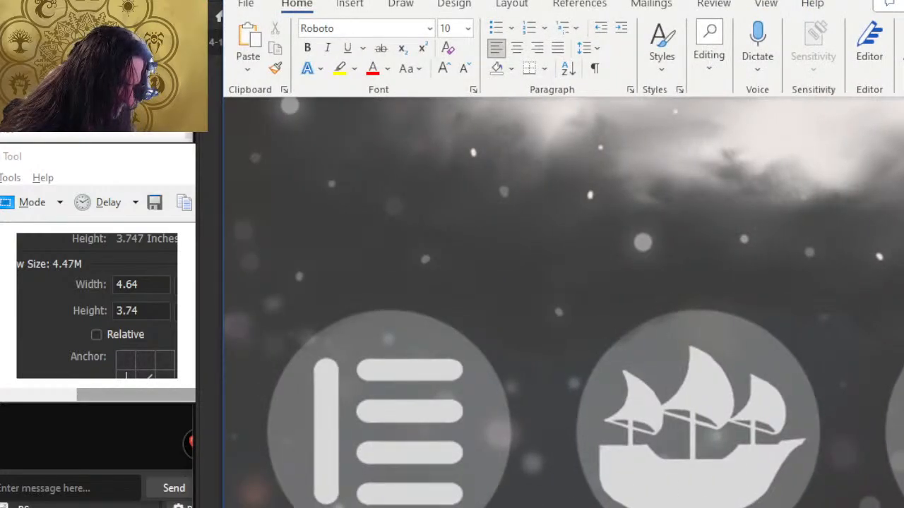
scroll(575, 269, down, 5)
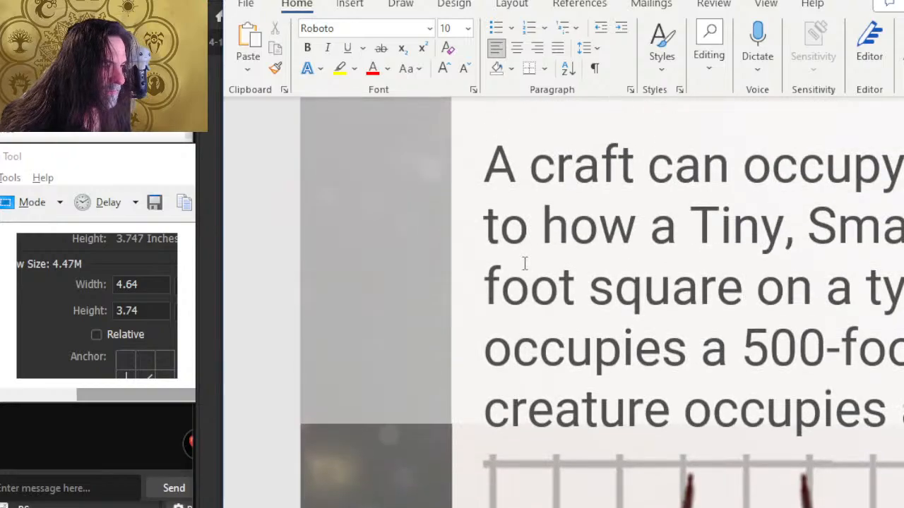
scroll(522, 259, down, 4)
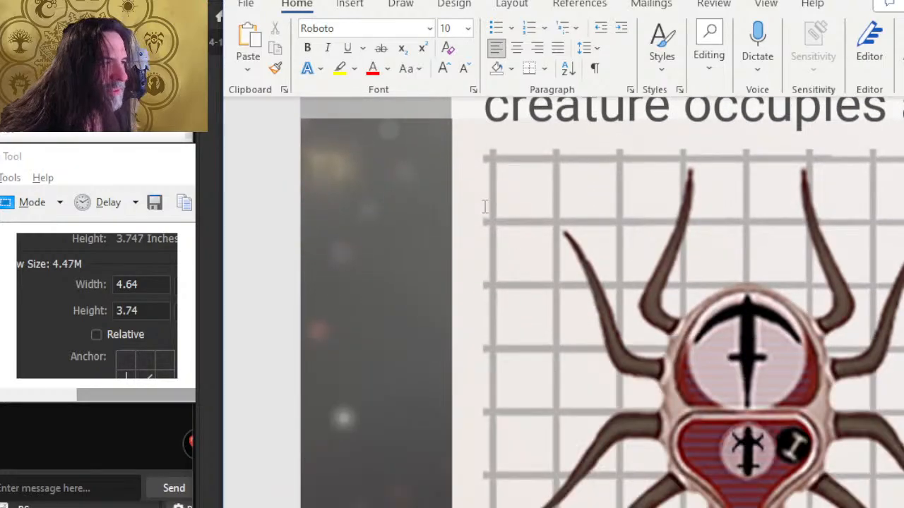
click(469, 144)
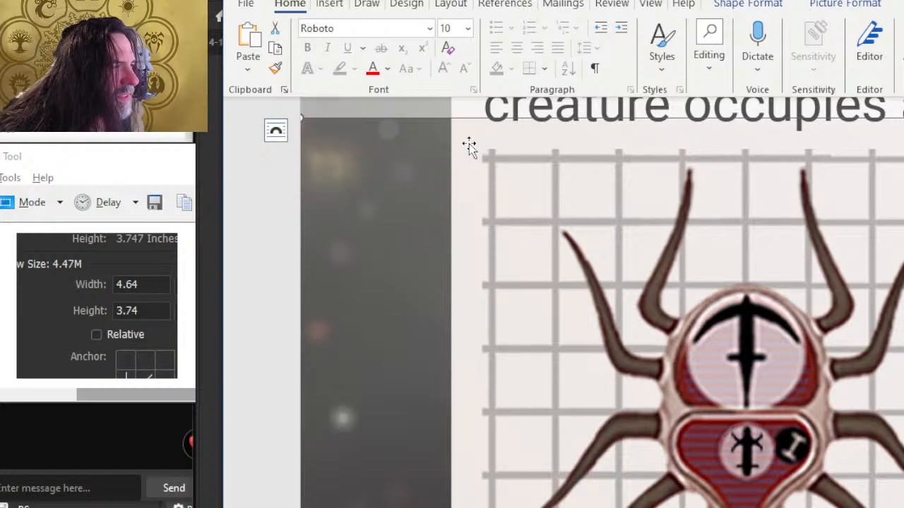
Step: Start a PDF export into production > interior pages > DONE > EQUIPMENT AND SHIPS, using the existing file 7 as the target
click(249, 6)
click(261, 368)
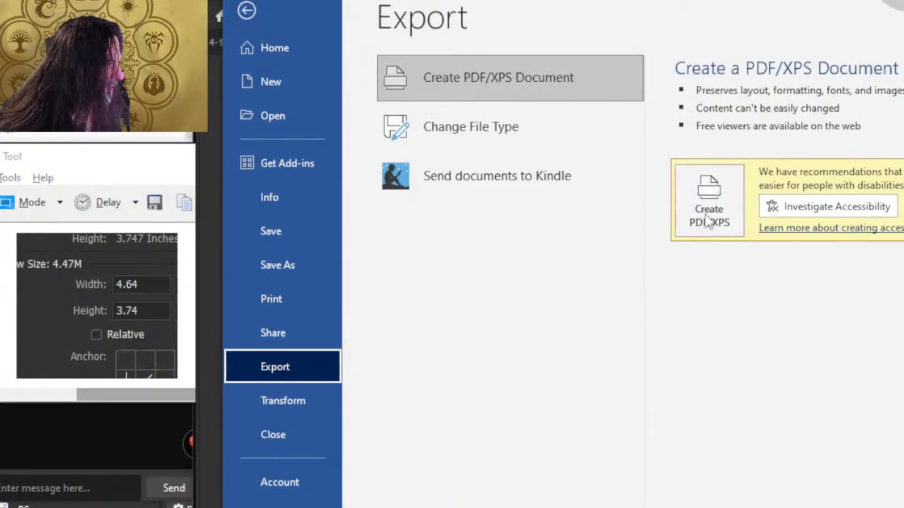
click(706, 219)
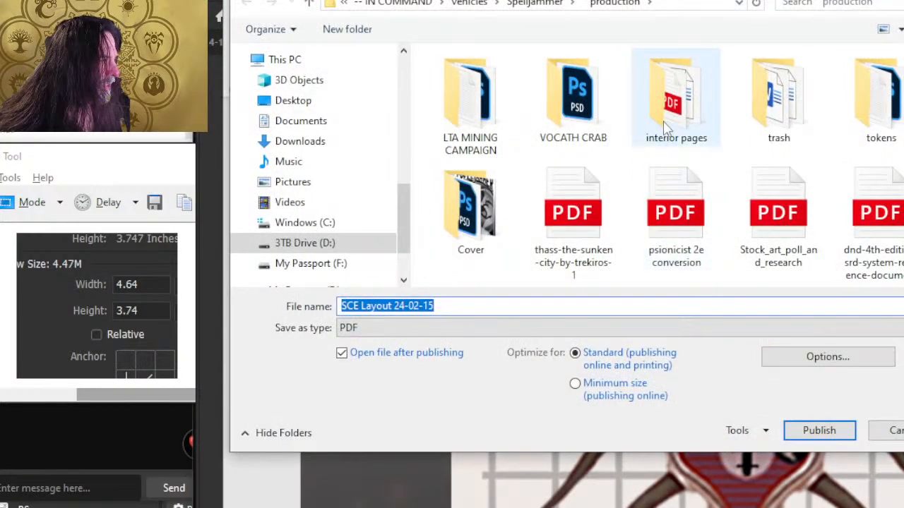
click(675, 124)
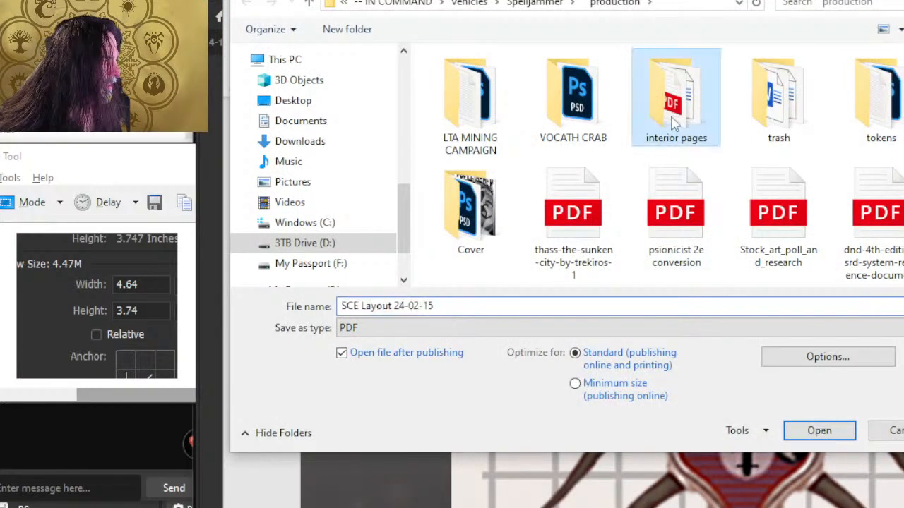
double_click(675, 123)
double_click(472, 117)
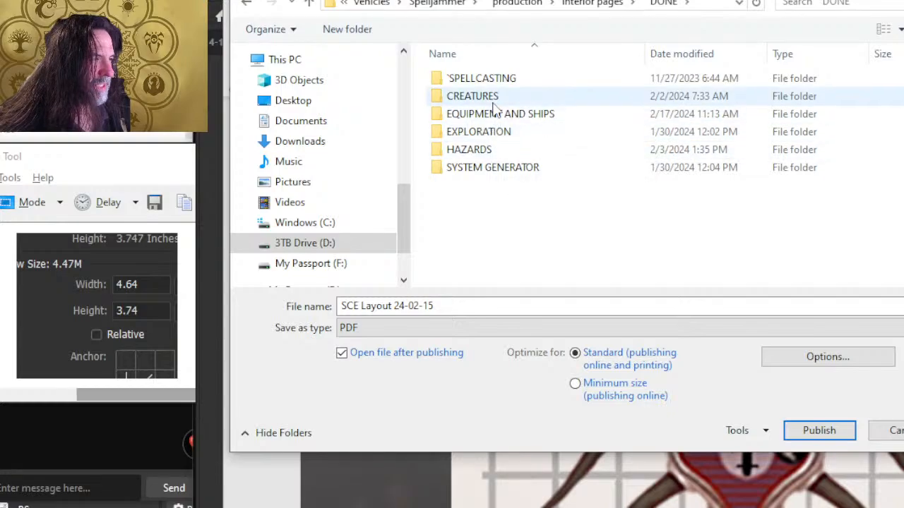
double_click(494, 114)
click(563, 140)
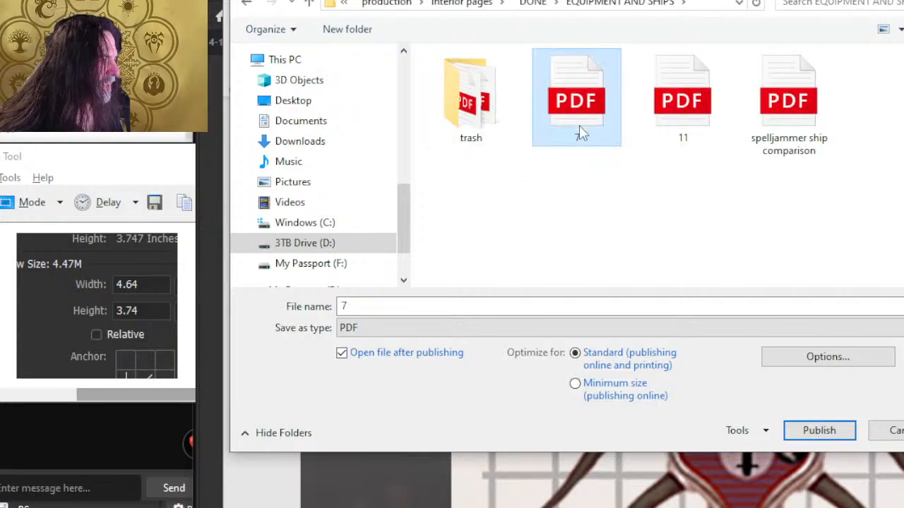
Step: Publish only the current page as Document, without document properties or accessibility structure tags, and replace the existing 7.pdf
click(798, 361)
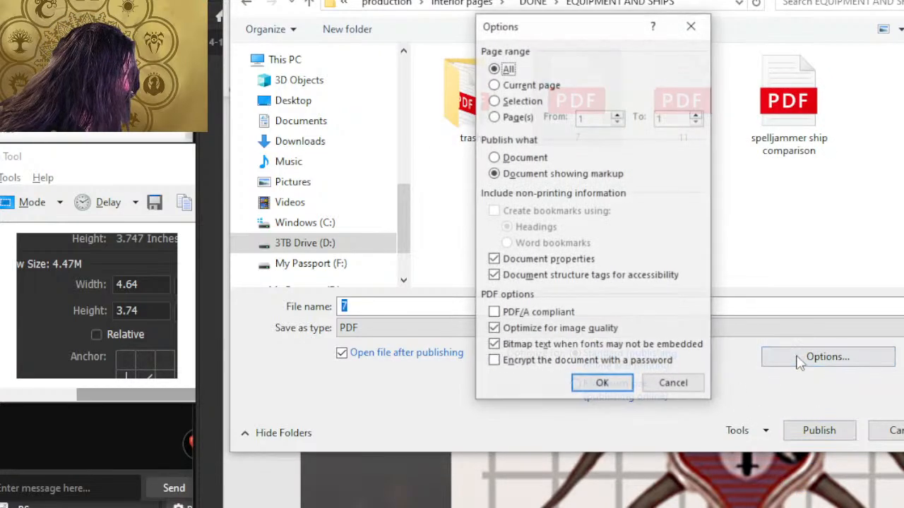
click(522, 85)
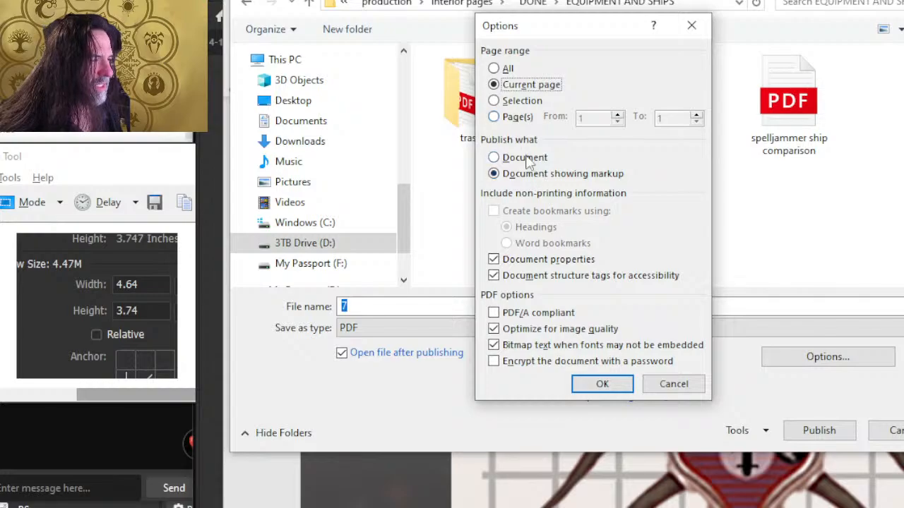
click(525, 158)
click(530, 259)
click(529, 276)
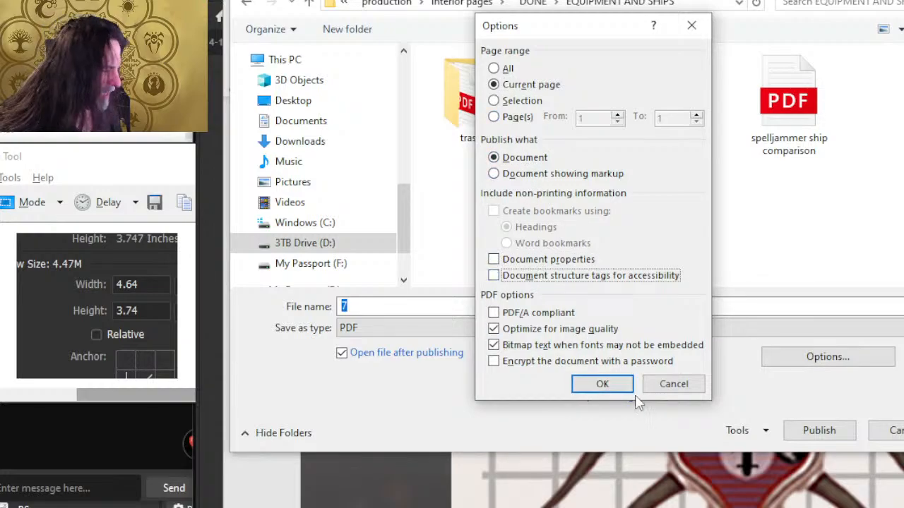
click(628, 391)
click(818, 430)
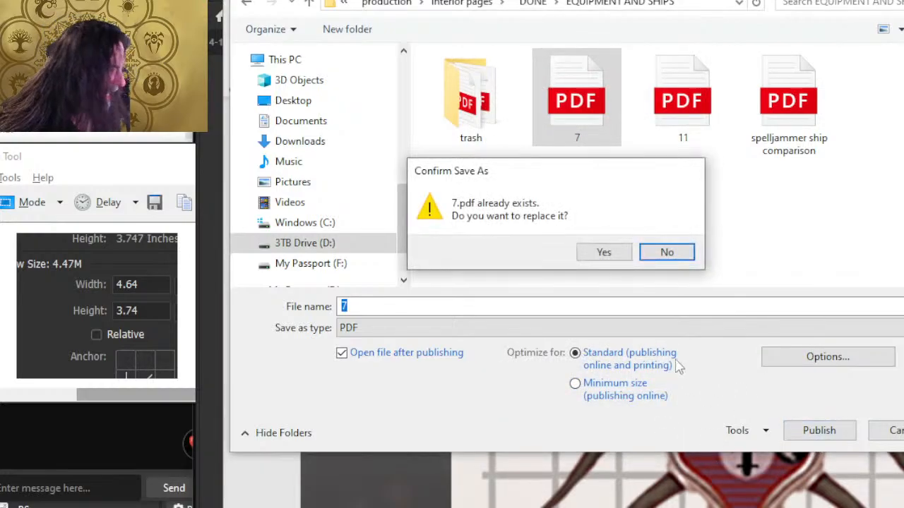
click(608, 256)
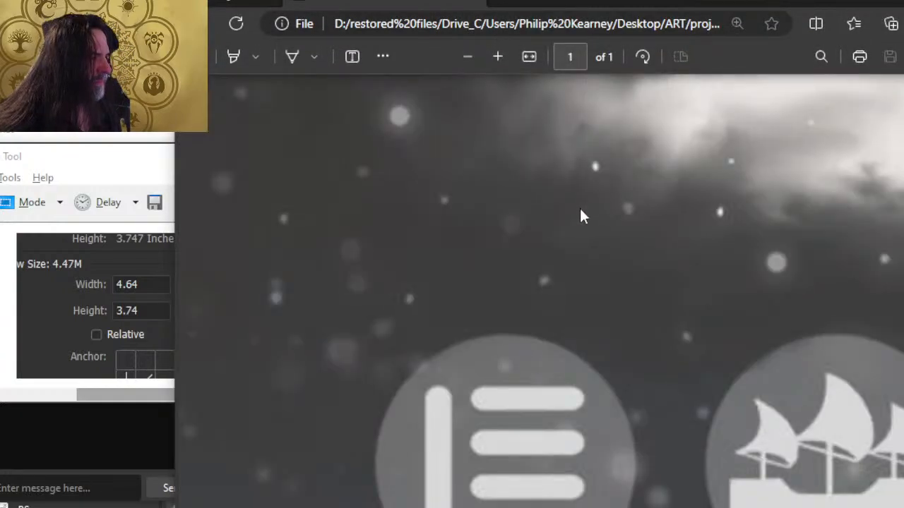
Step: Examine the exported 7.pdf for seams around the spider artwork, along the page border and across the bottom icon bar
scroll(579, 206, down, 1)
scroll(576, 211, down, 5)
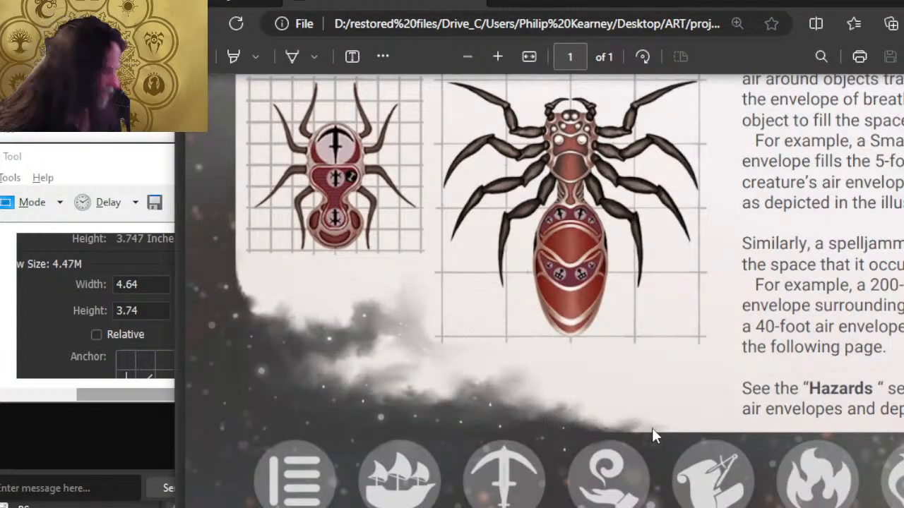
scroll(779, 450, up, 2)
scroll(758, 440, up, 1)
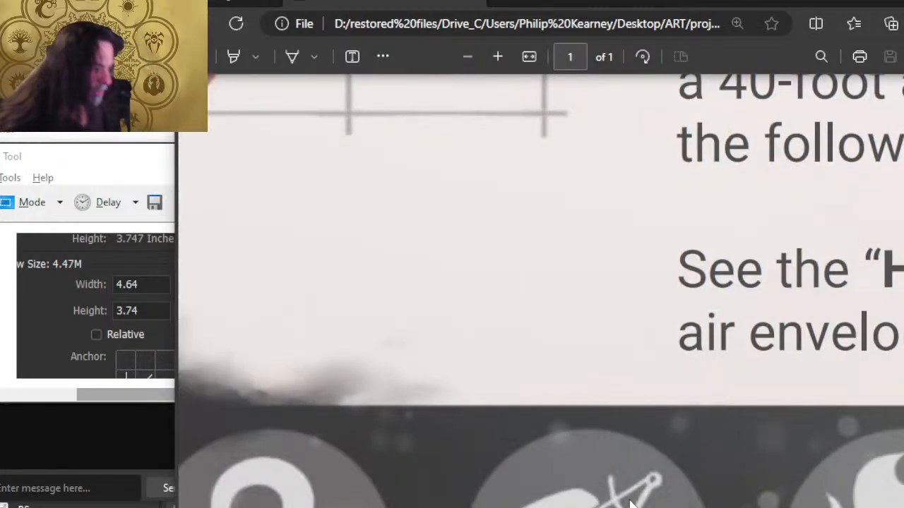
scroll(533, 447, down, 3)
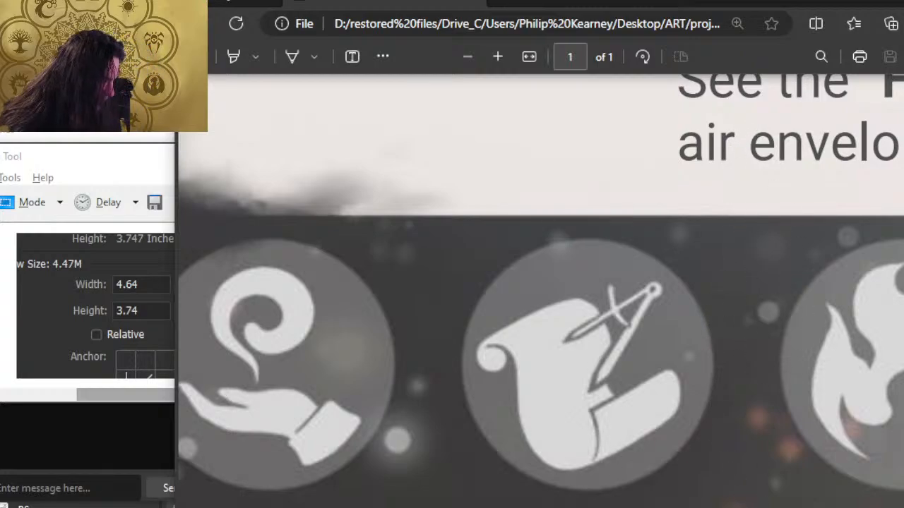
scroll(325, 488, down, 10)
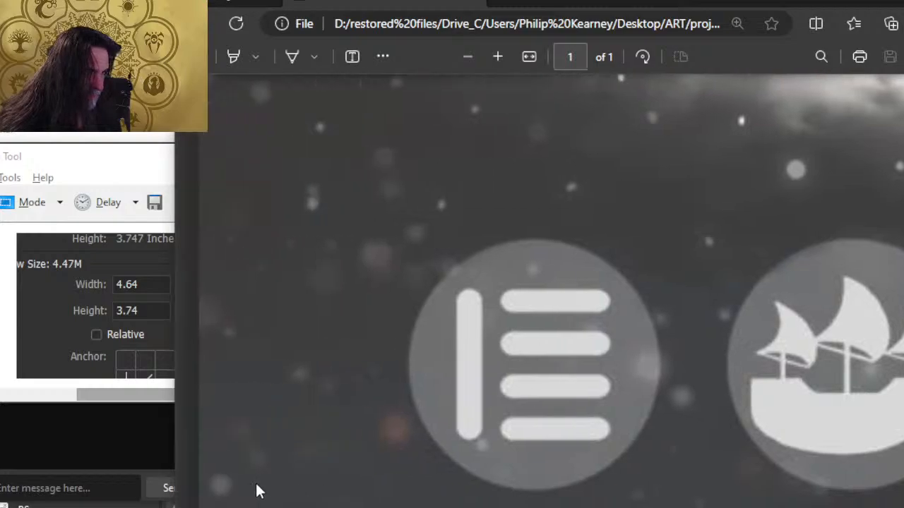
scroll(265, 443, up, 10)
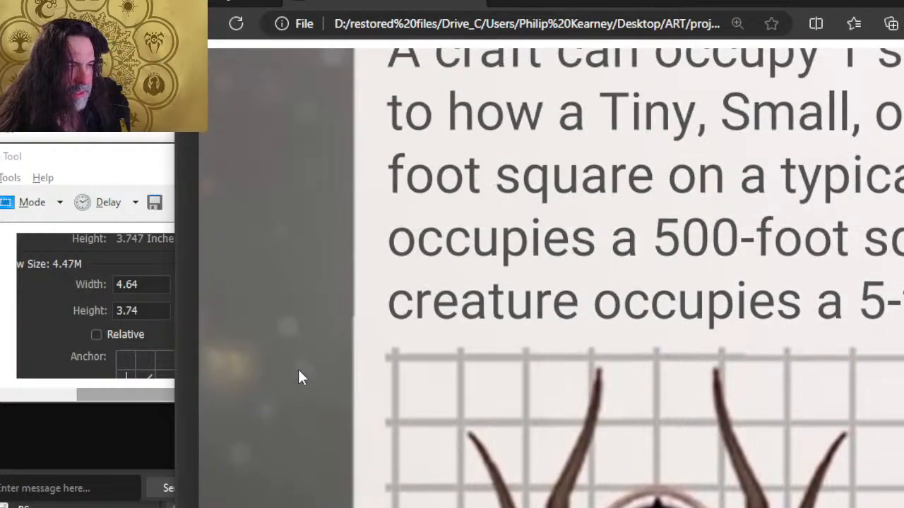
scroll(298, 373, down, 8)
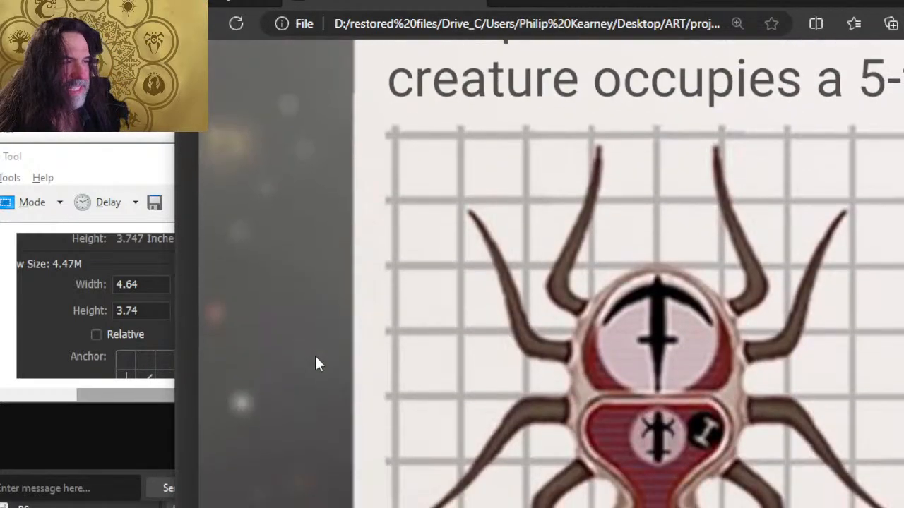
scroll(315, 357, up, 5)
scroll(319, 353, up, 1)
scroll(406, 329, down, 4)
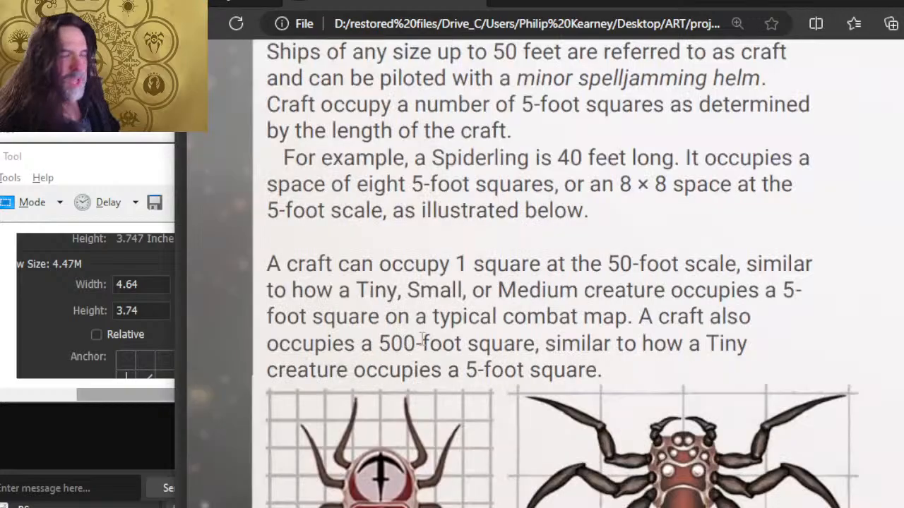
scroll(521, 355, down, 4)
scroll(530, 408, down, 2)
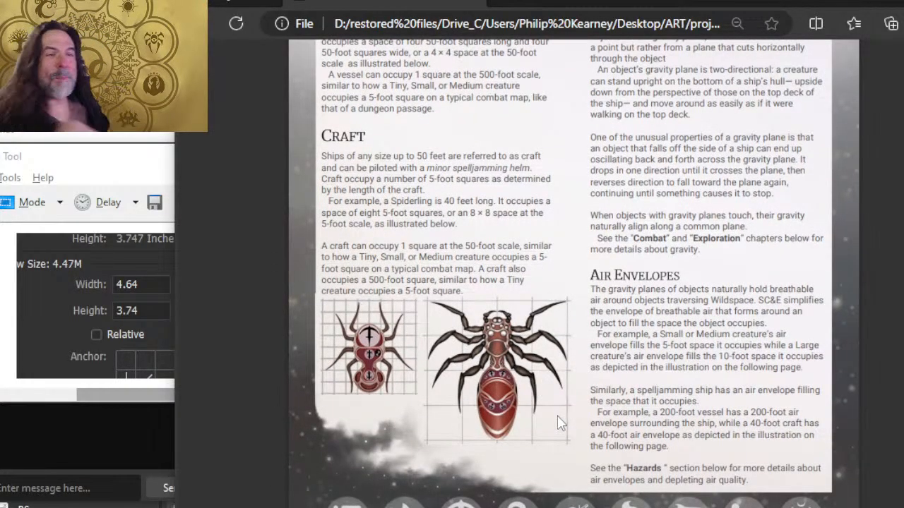
Step: Switch to Photoshop, close p7 left bottom corner.png, and clear the selection in the page layout file
key(alt+Tab)
key(alt+Tab)
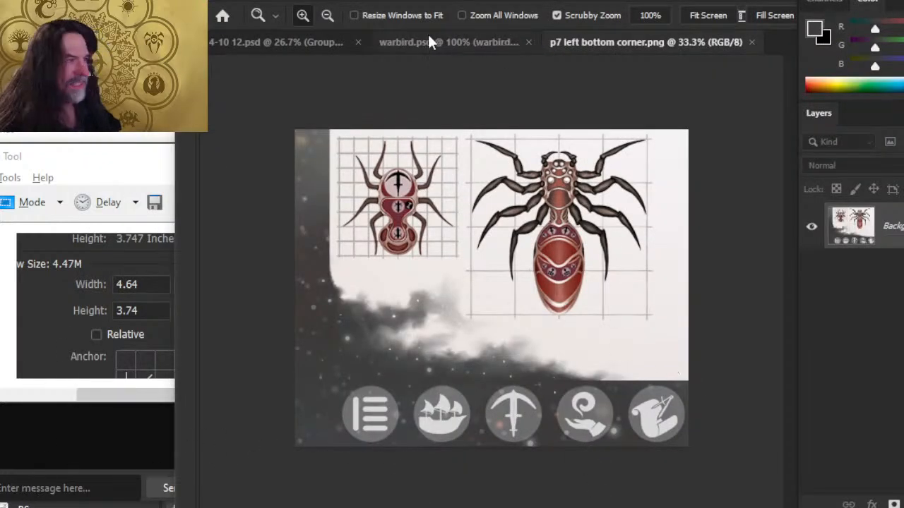
click(751, 41)
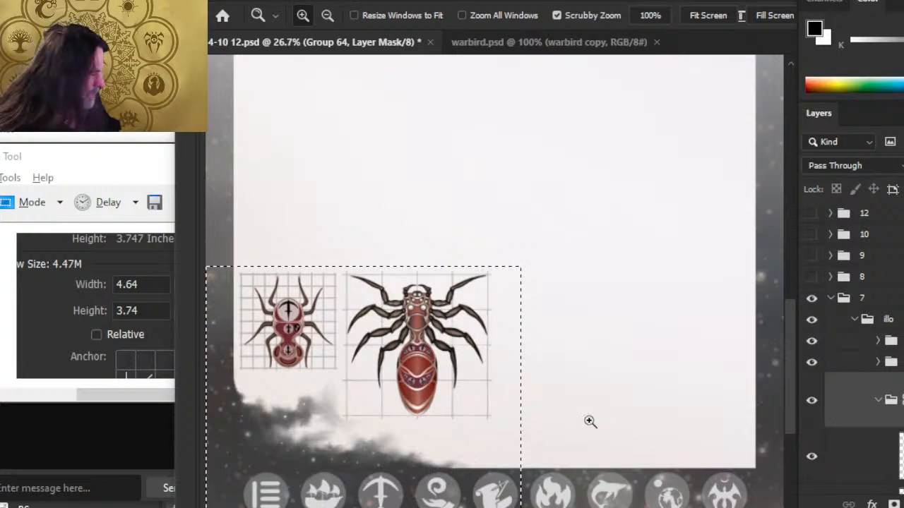
key(l)
key(ctrl+d)
Step: Collapse the selected group inside page 7's illo folder and delete its layer mask
scroll(833, 385, down, 1)
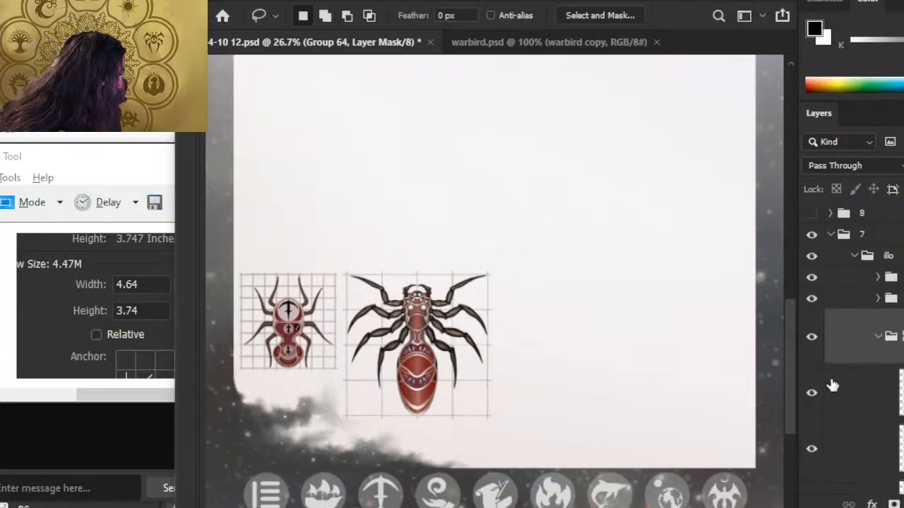
click(878, 336)
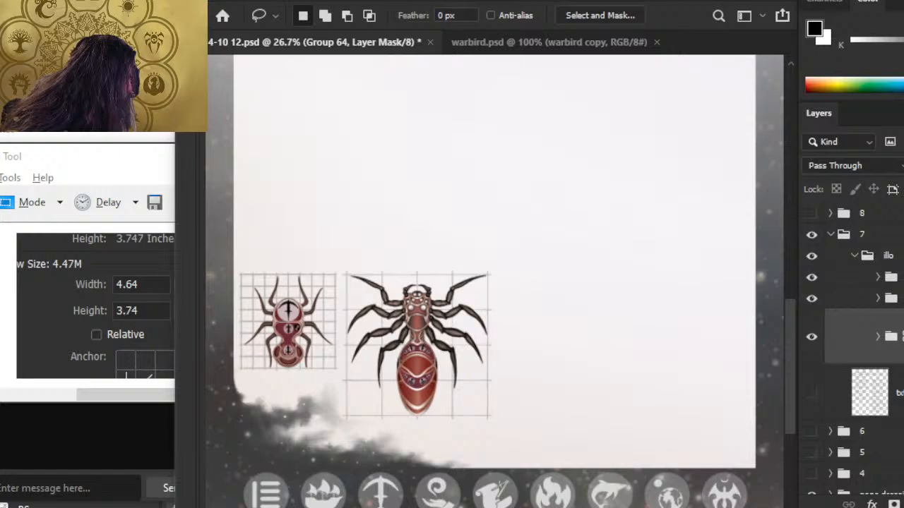
key(Delete)
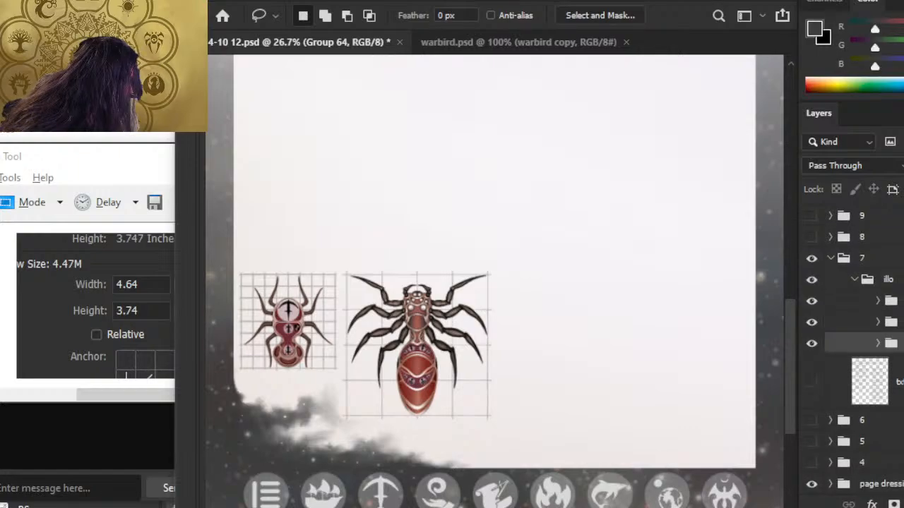
Step: Expand the page dressing group and show the active subgroup that highlights the sailing ship icon
click(831, 485)
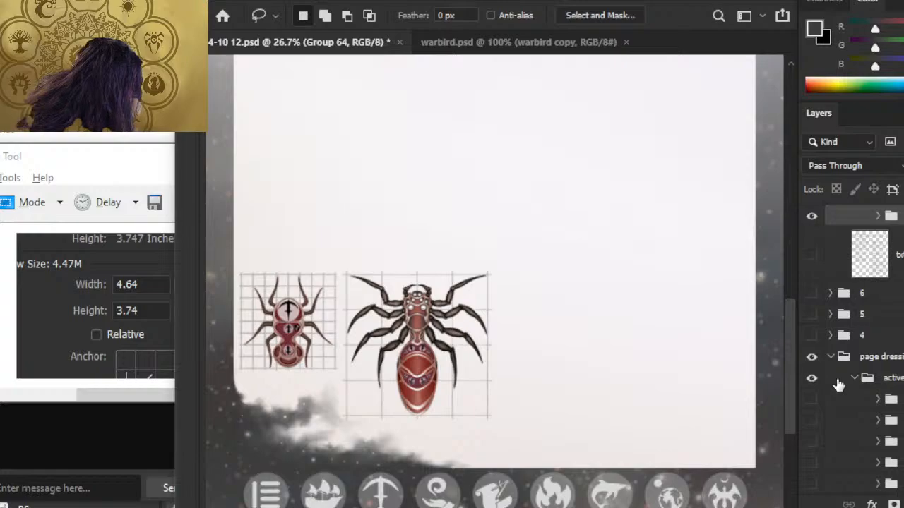
click(810, 421)
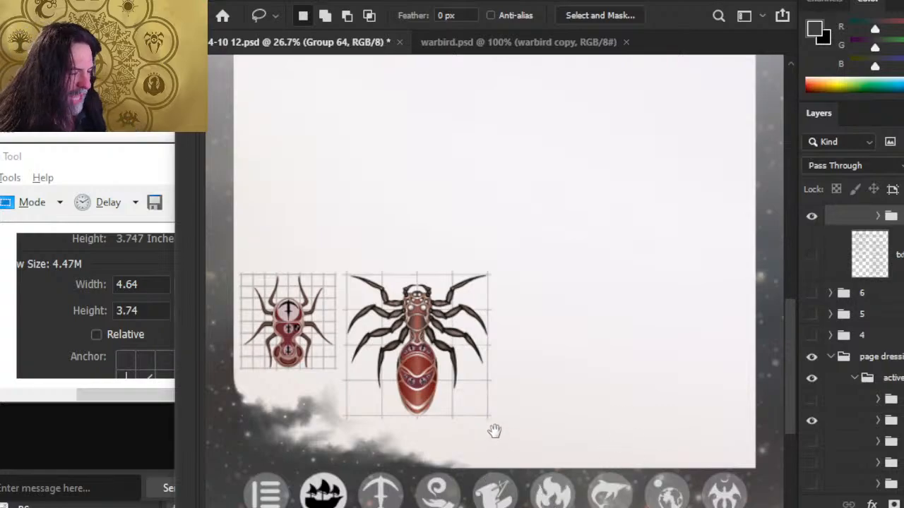
drag(494, 430, 470, 351)
Step: Switch to the SCE Layout document in Word and examine the lower-left artwork and the icon bar on the page
key(alt+Tab)
key(alt+Tab)
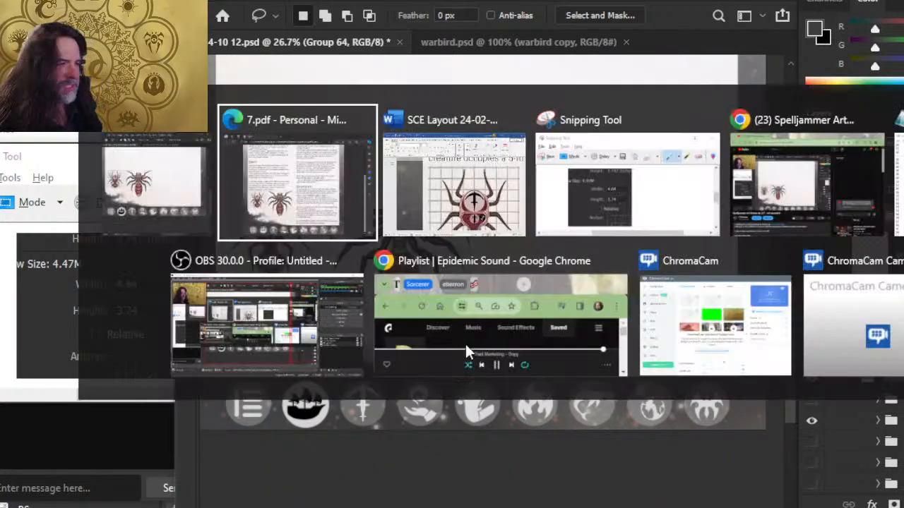
key(alt+Tab)
key(alt+Tab)
key(alt+Tab)
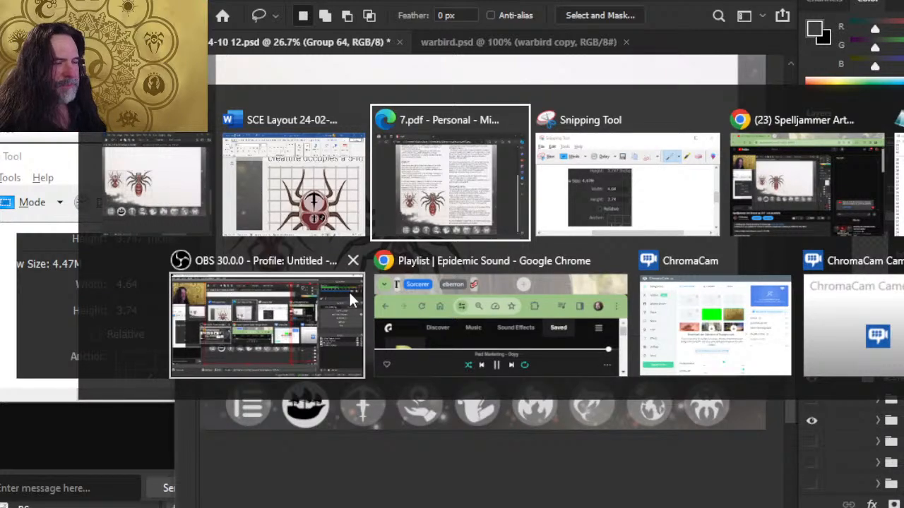
key(alt+shift+Tab)
scroll(500, 321, down, 1)
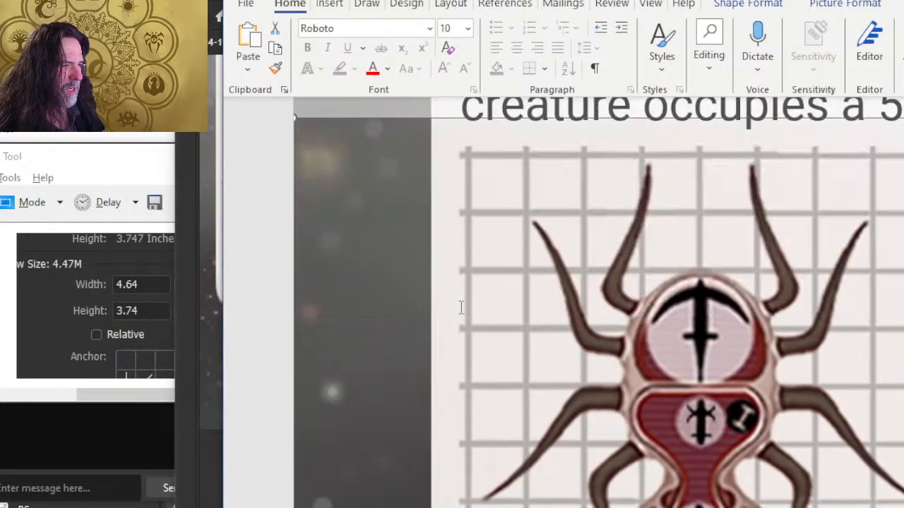
scroll(460, 307, down, 5)
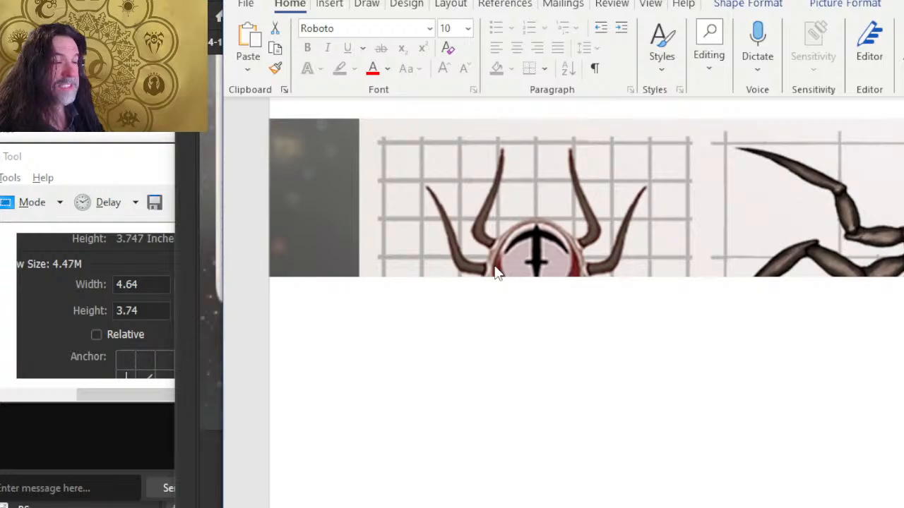
scroll(508, 276, down, 3)
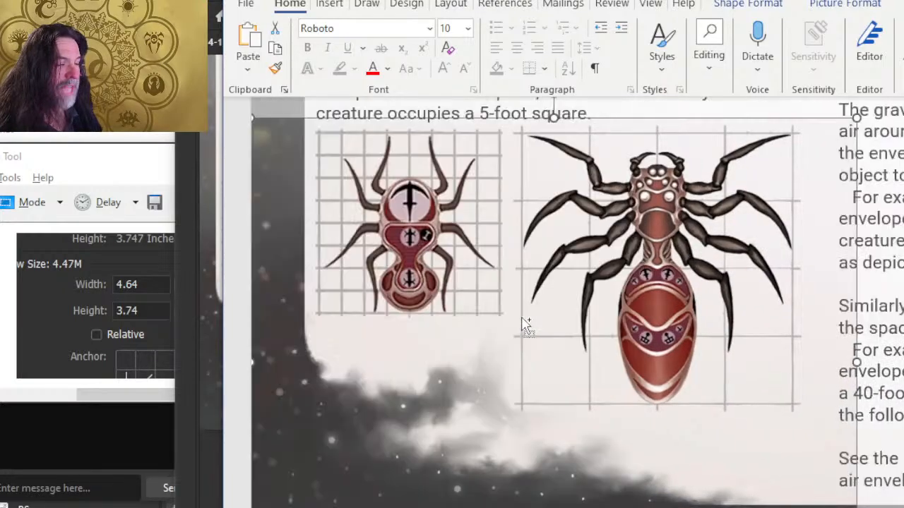
scroll(524, 324, down, 2)
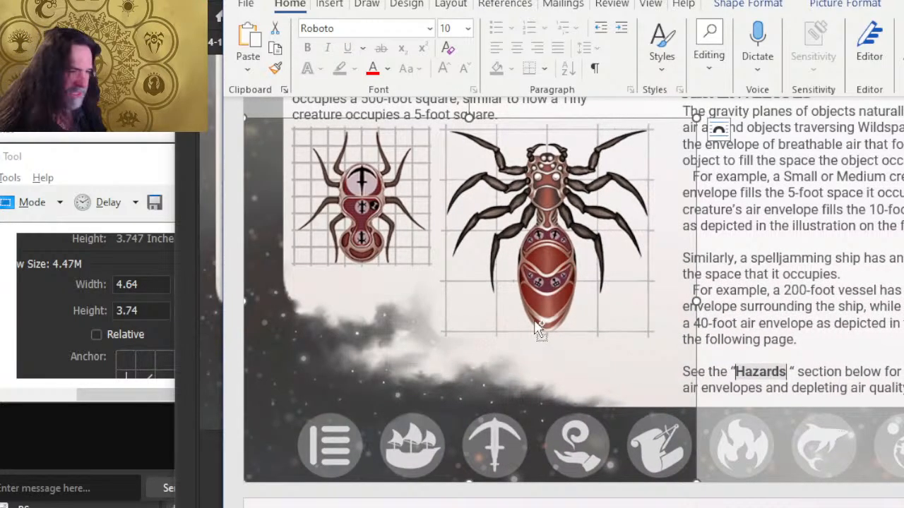
scroll(539, 325, down, 1)
scroll(482, 278, up, 3)
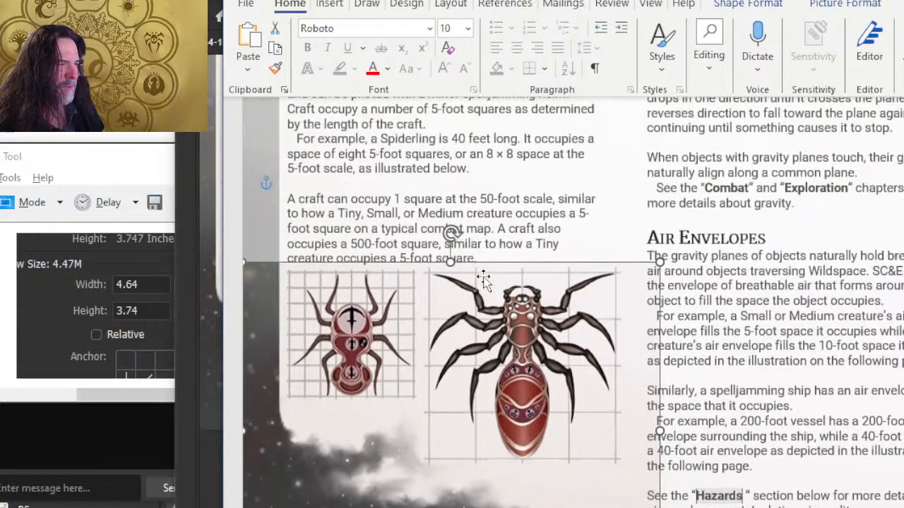
Step: Switch to 7.pdf in Edge and look over the page's text and spider ship artwork
key(alt+Tab)
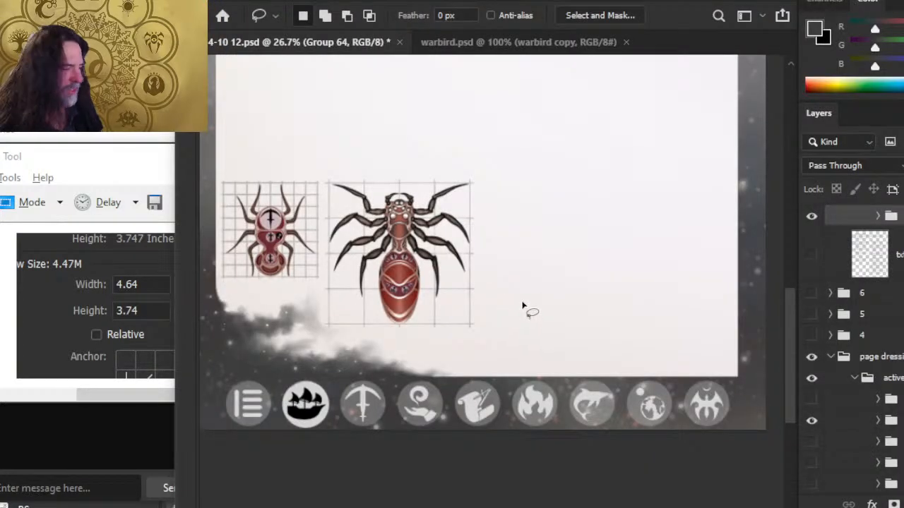
key(alt+Tab)
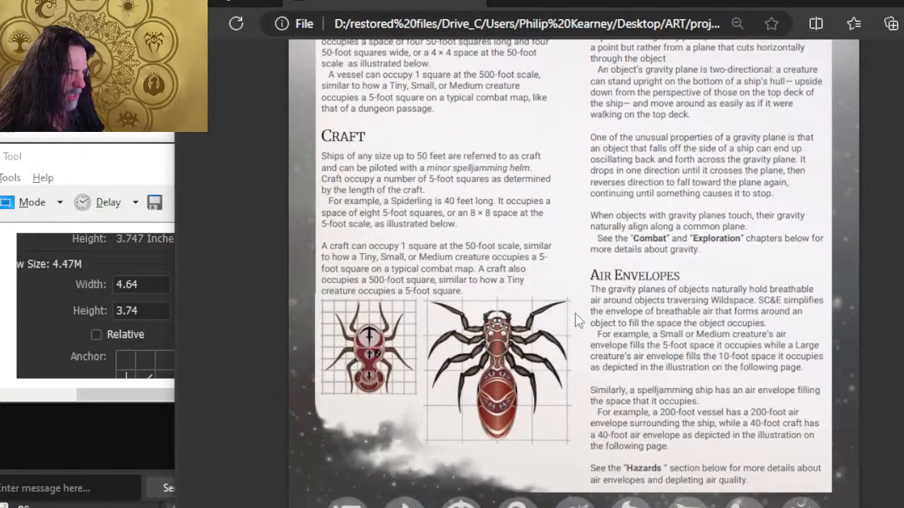
scroll(576, 320, up, 4)
scroll(577, 316, down, 4)
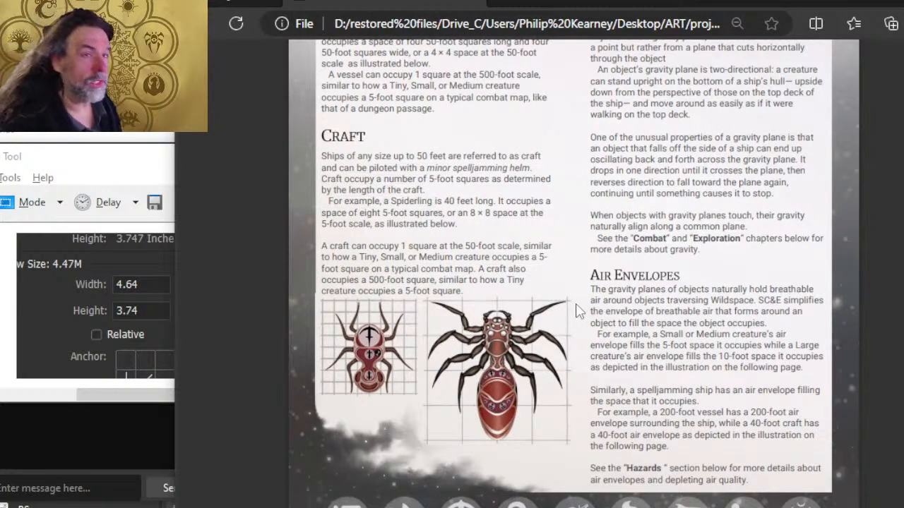
Step: Switch to the SCE Layout document in Word and draw a rectangle shape across the lower part of the spider artwork
key(alt+Tab)
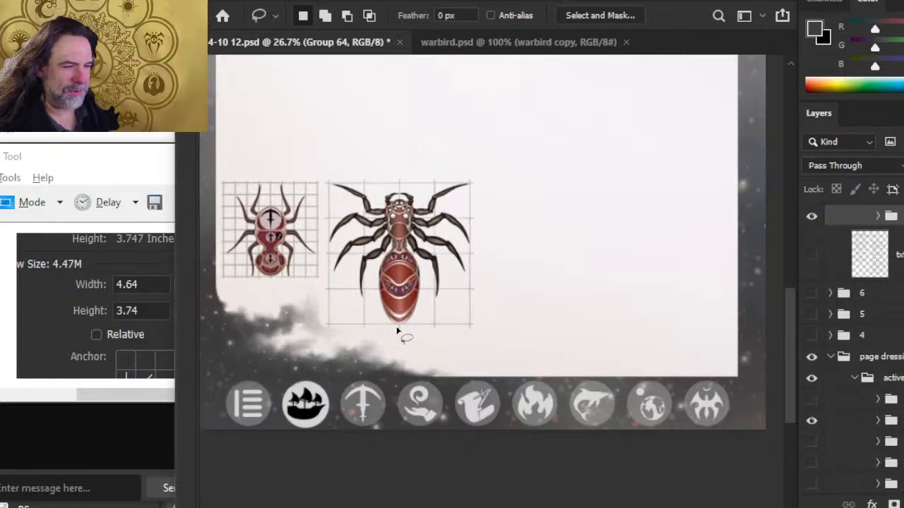
key(alt+Tab)
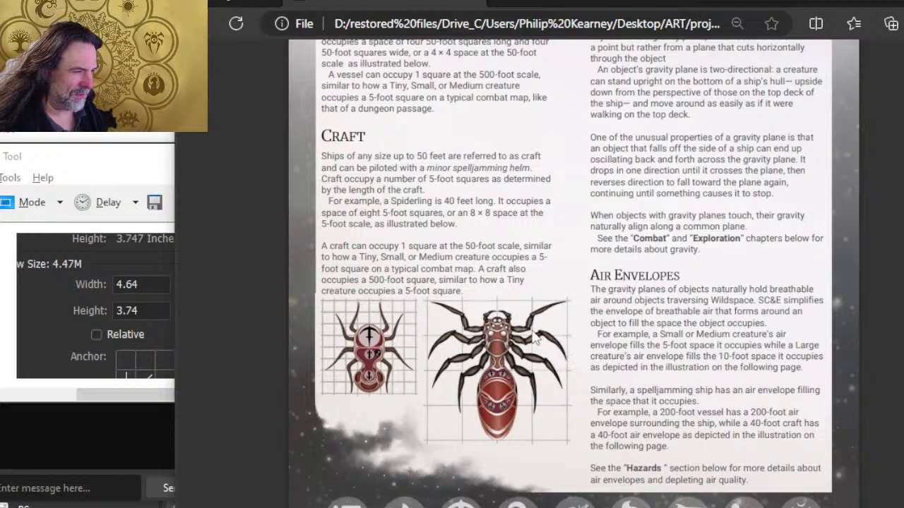
key(alt+Tab)
key(alt+Tab)
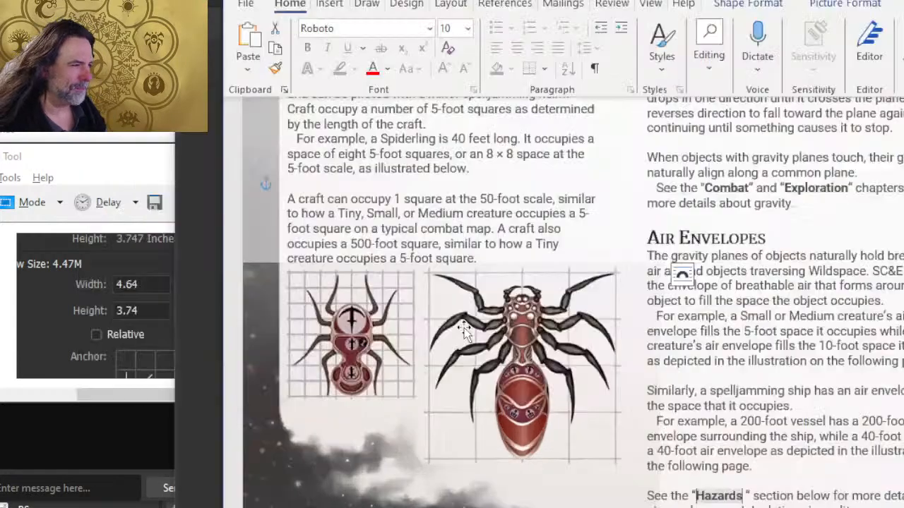
scroll(452, 311, down, 3)
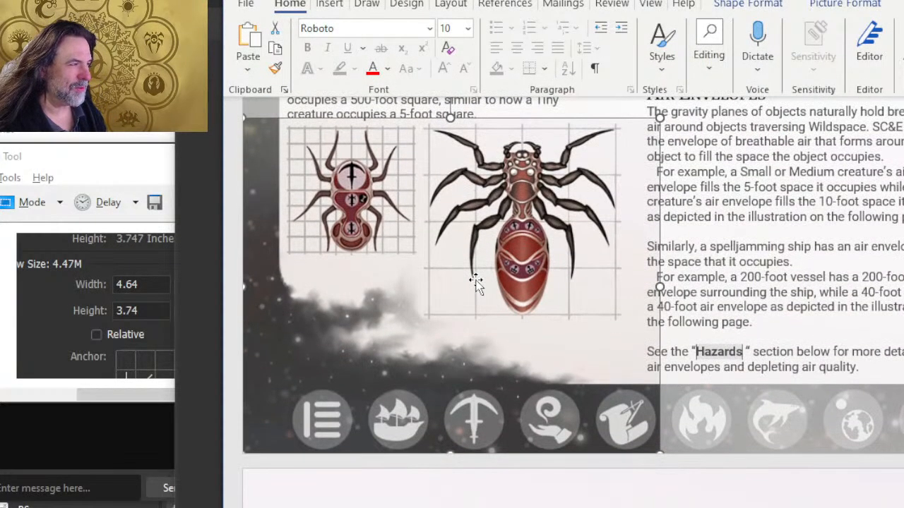
click(406, 4)
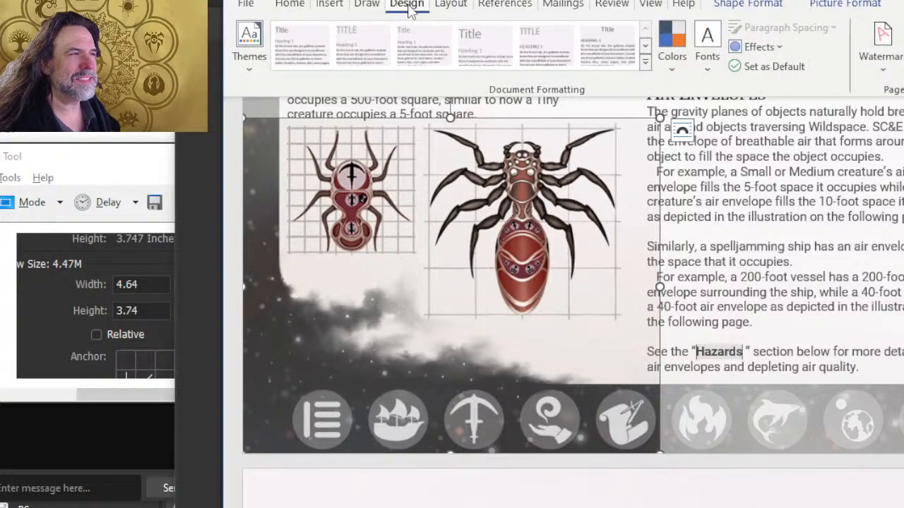
click(329, 6)
click(395, 30)
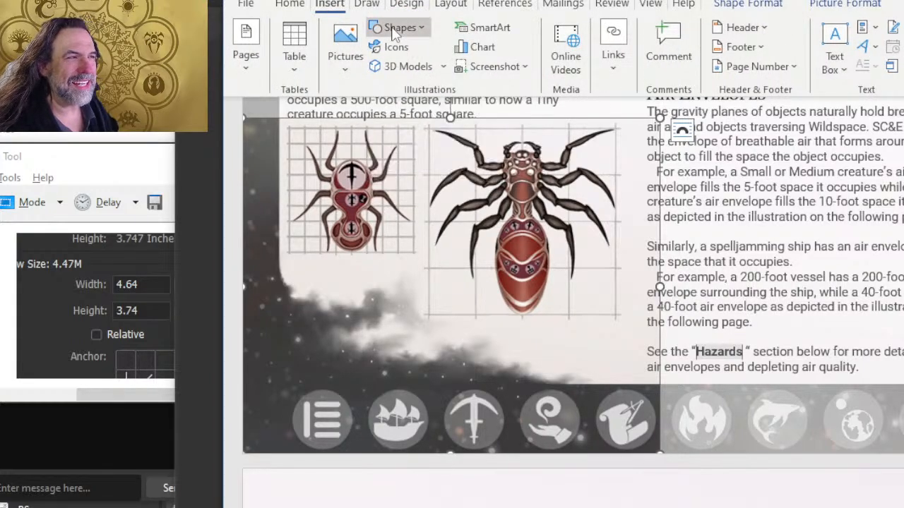
click(427, 73)
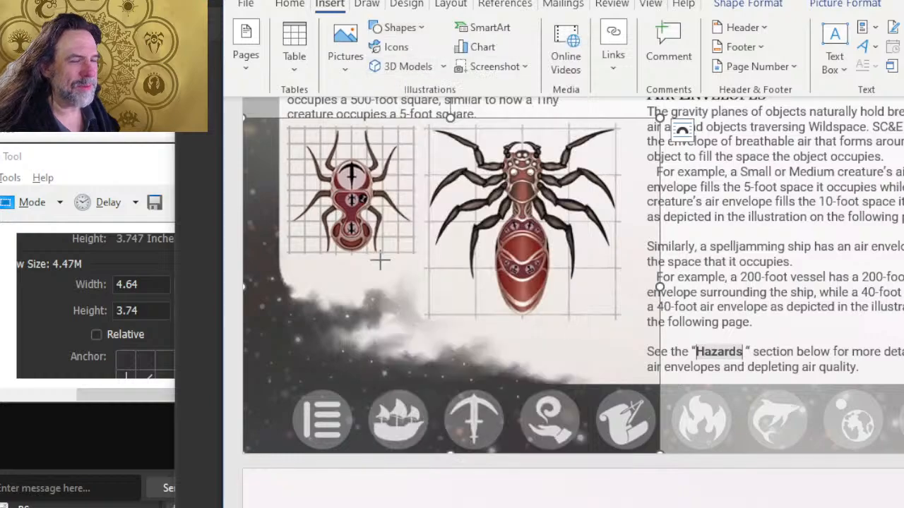
drag(273, 297, 630, 399)
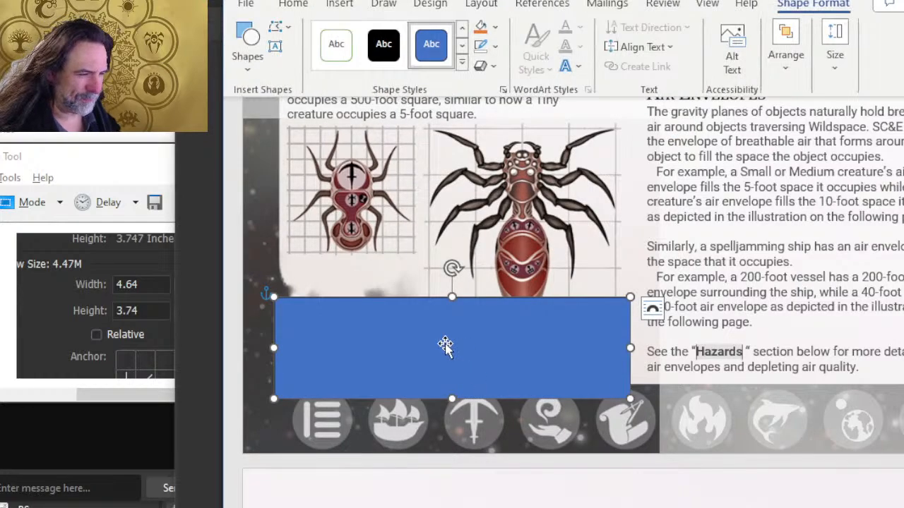
Step: Move the blue rectangle to the page's lower-left corner and stretch it across the icon bar up to the artwork's clouds
drag(445, 346, 412, 397)
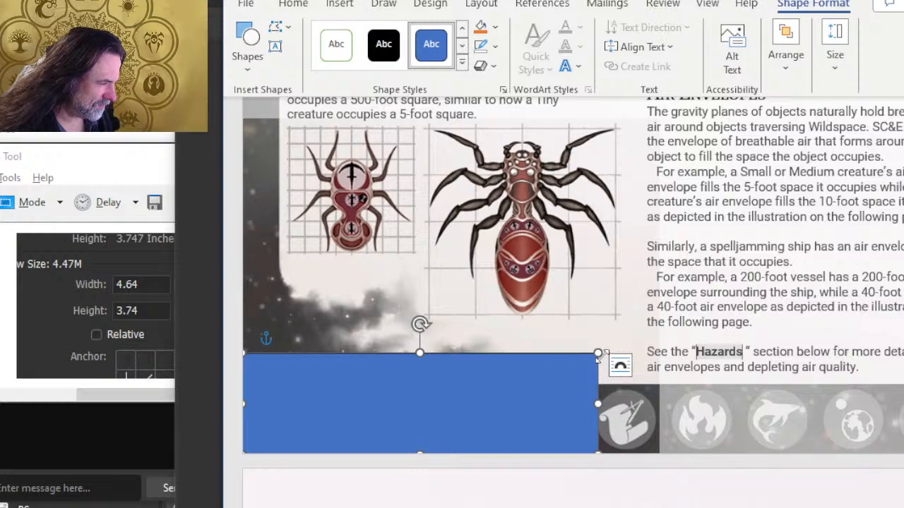
drag(599, 353, 903, 381)
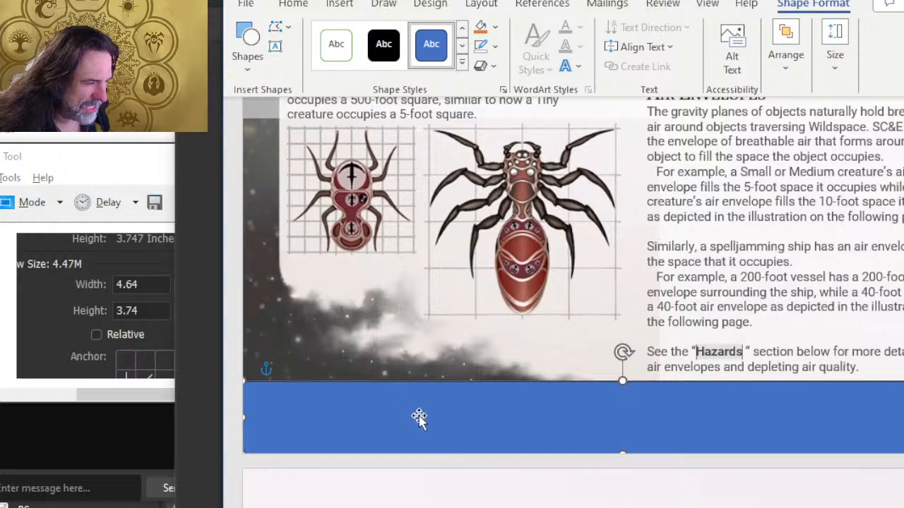
click(440, 368)
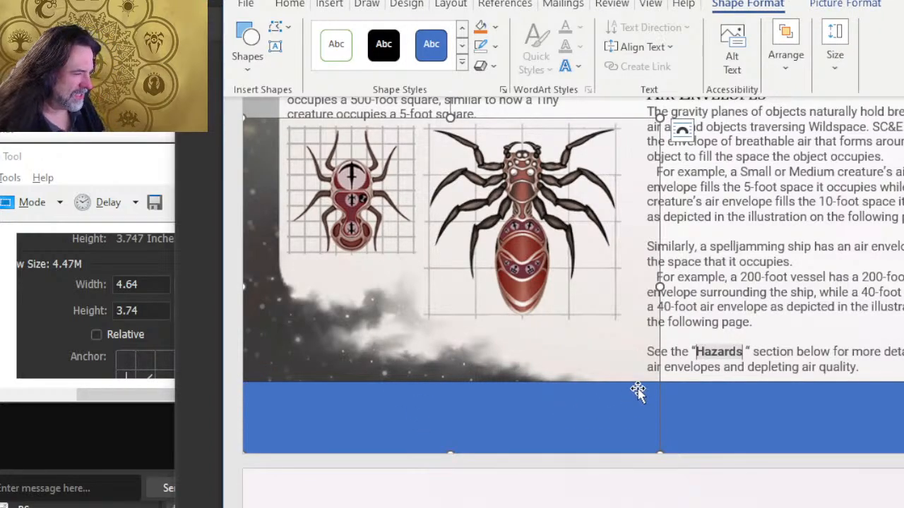
Step: Switch to Photoshop, hide the sailing ship highlight, and preview the crossbow and hand icon highlights in turn, leaving both hidden
key(alt+Tab)
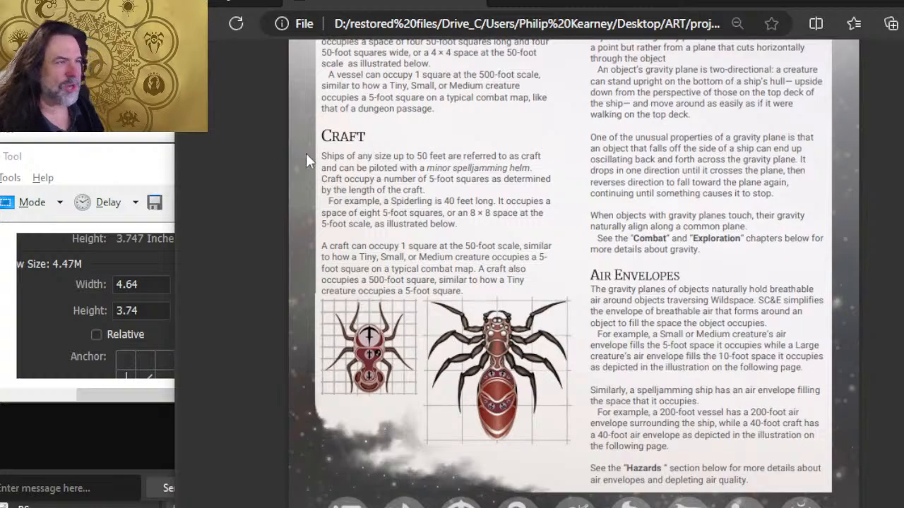
key(alt+Tab)
key(Tab)
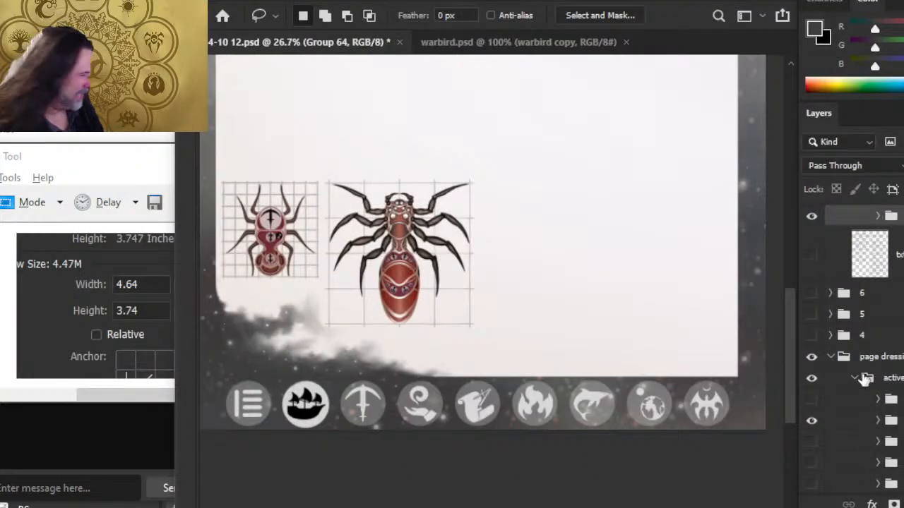
click(812, 423)
click(811, 443)
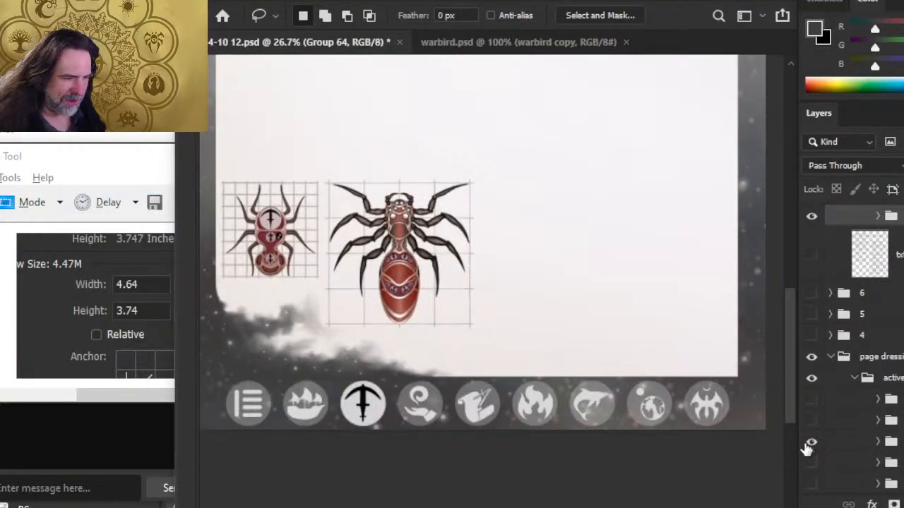
click(811, 443)
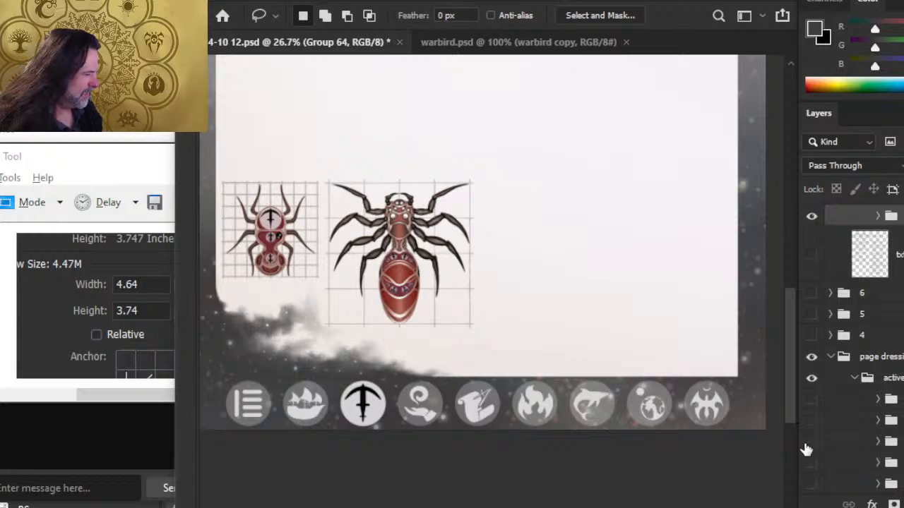
click(812, 464)
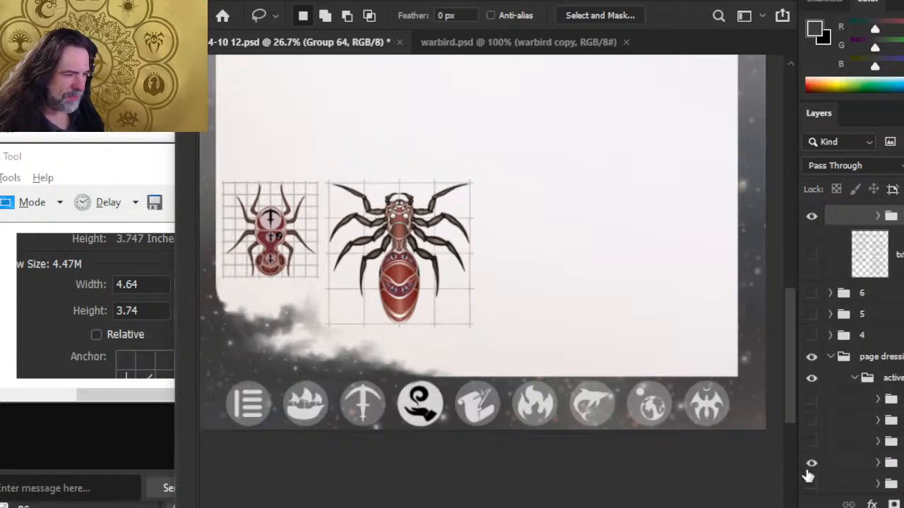
click(811, 464)
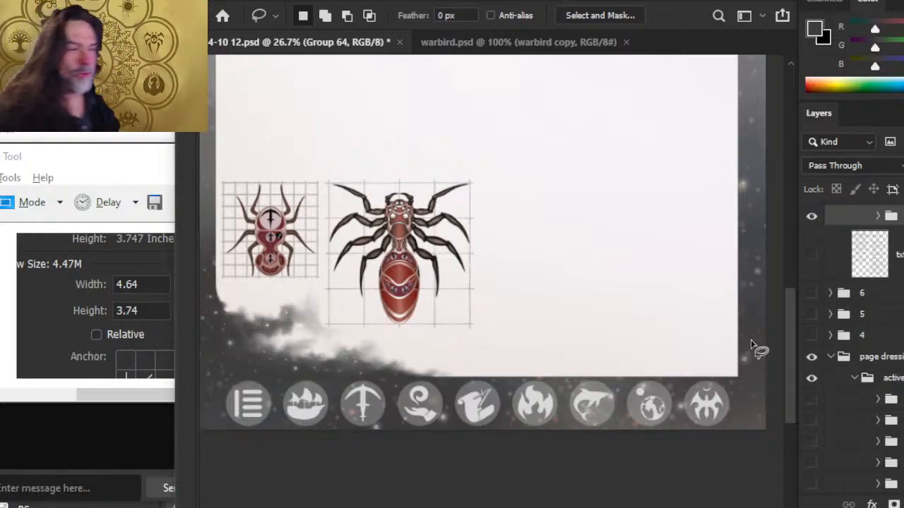
Step: Switch to 7.pdf in Edge and examine the spider artwork, icon bar and Craft text up close
key(alt+Tab)
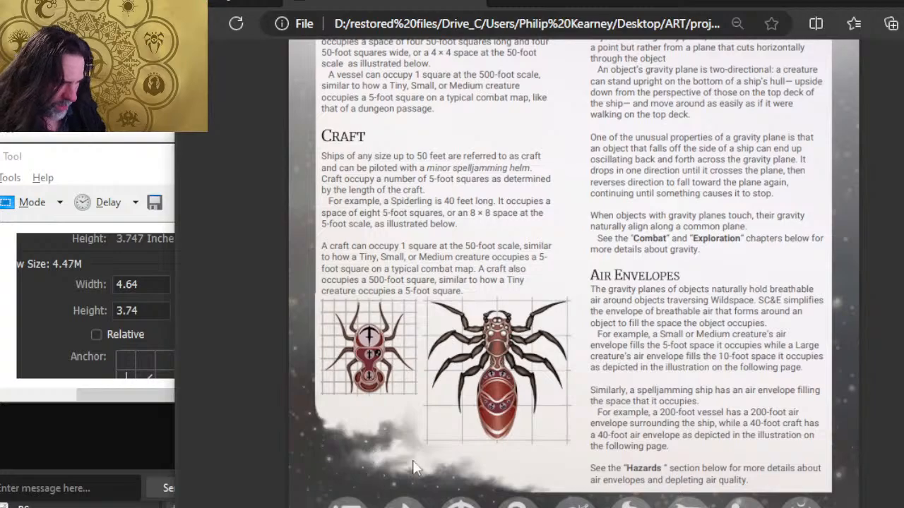
ctrl+scroll(427, 466, up, 5)
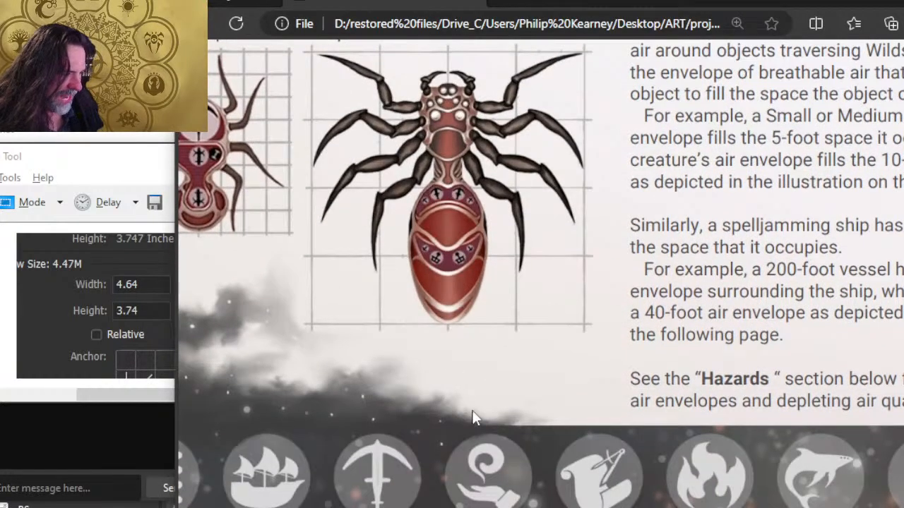
scroll(541, 273, left, 4)
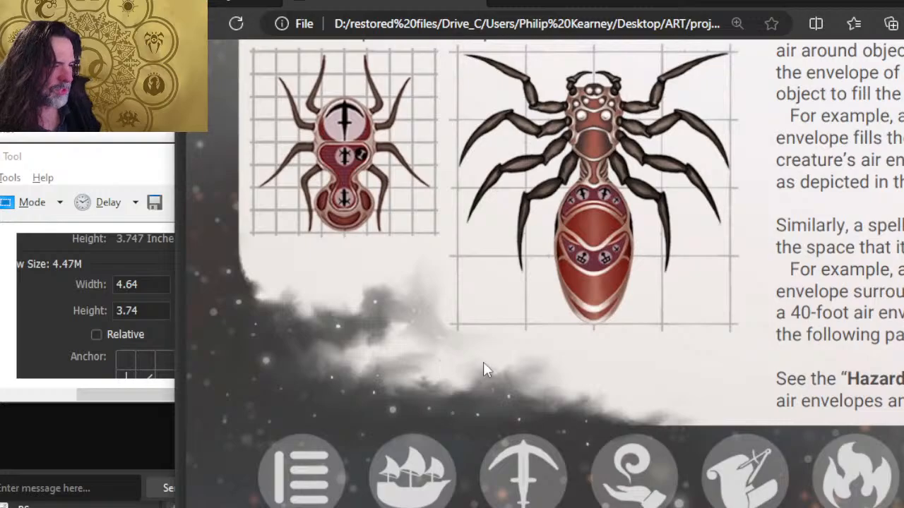
scroll(484, 363, down, 4)
scroll(432, 377, up, 3)
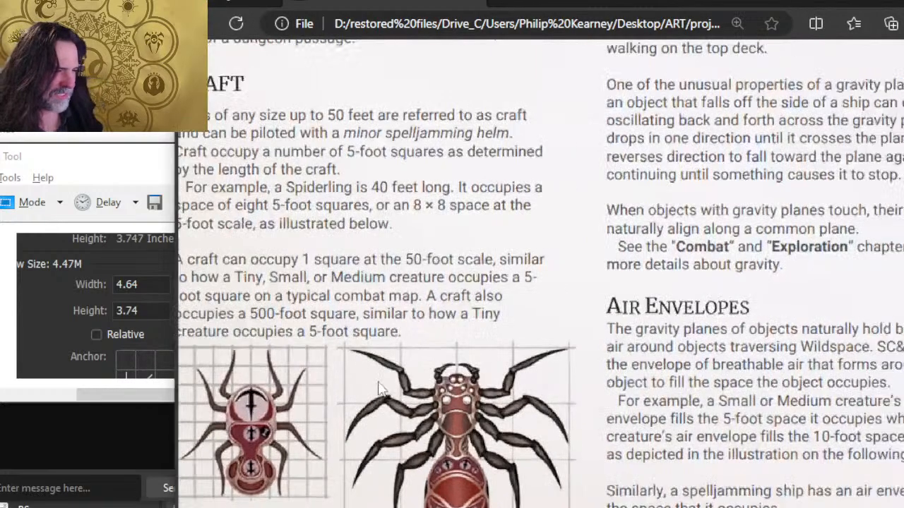
scroll(326, 398, down, 1)
scroll(272, 379, up, 2)
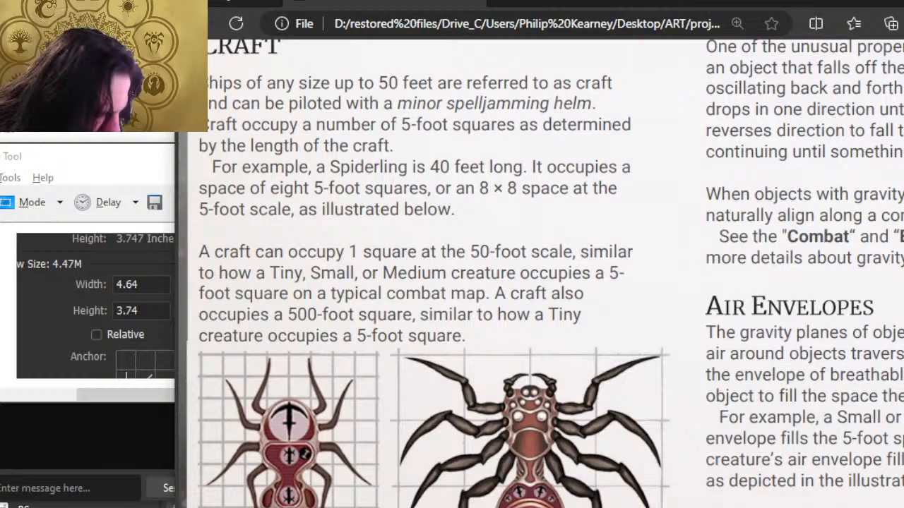
scroll(540, 272, left, 2)
Step: Switch to the Word layout, undo the rectangle's stretching and delete the blue rectangle over the icon bar
key(alt+Tab)
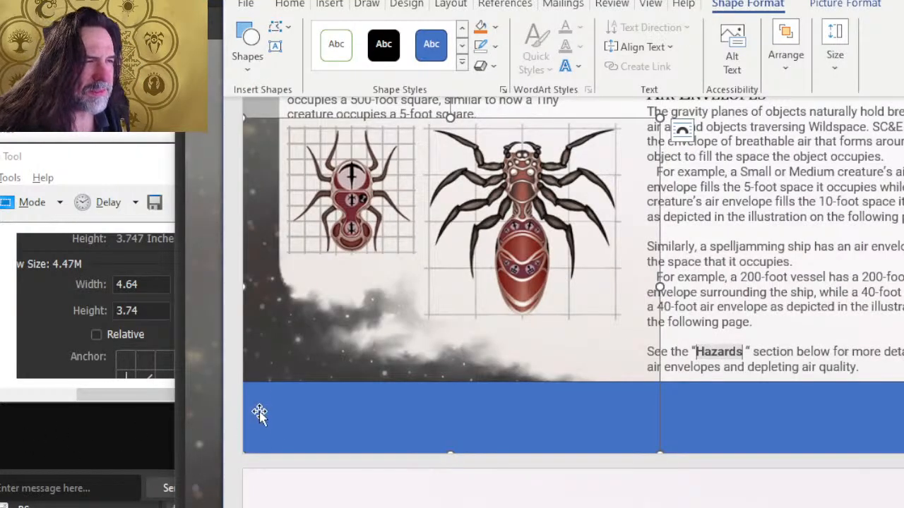
click(262, 381)
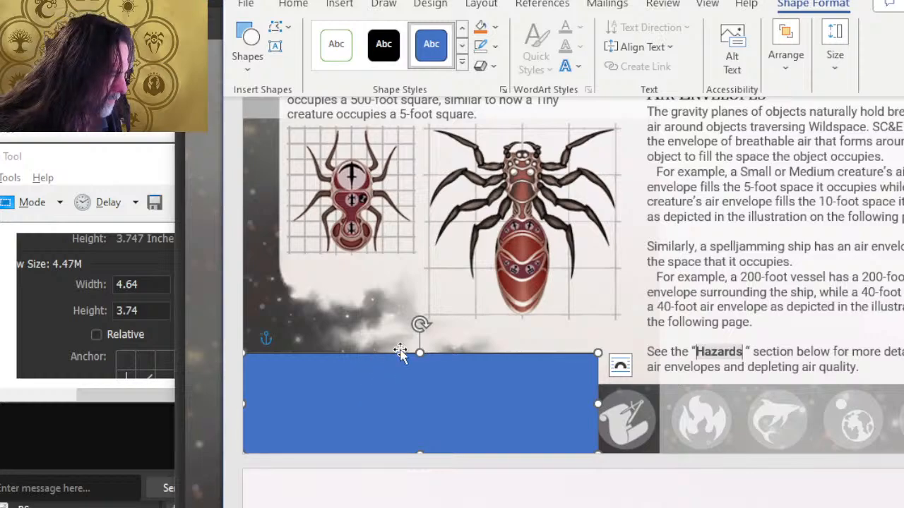
drag(399, 351, 419, 303)
key(Delete)
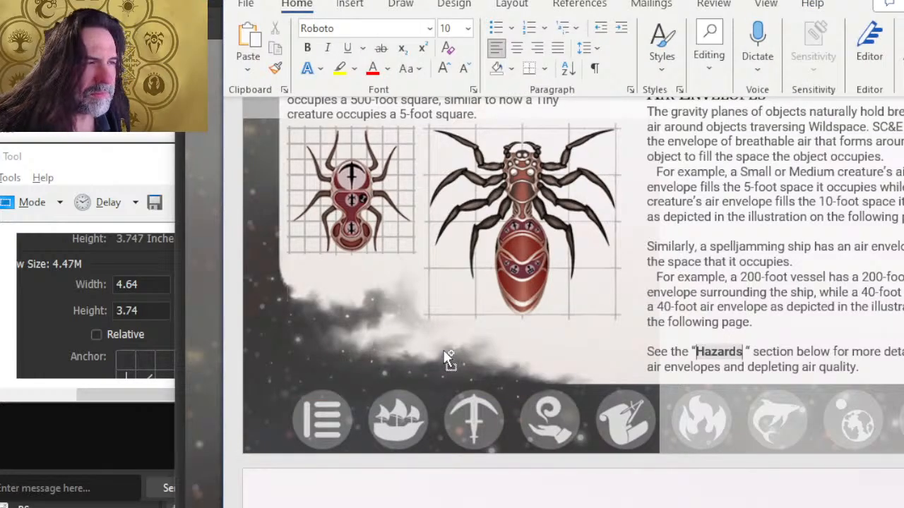
Step: Select the lower-left spider artwork and examine its top edge and both upper corners up close against the page background
click(442, 349)
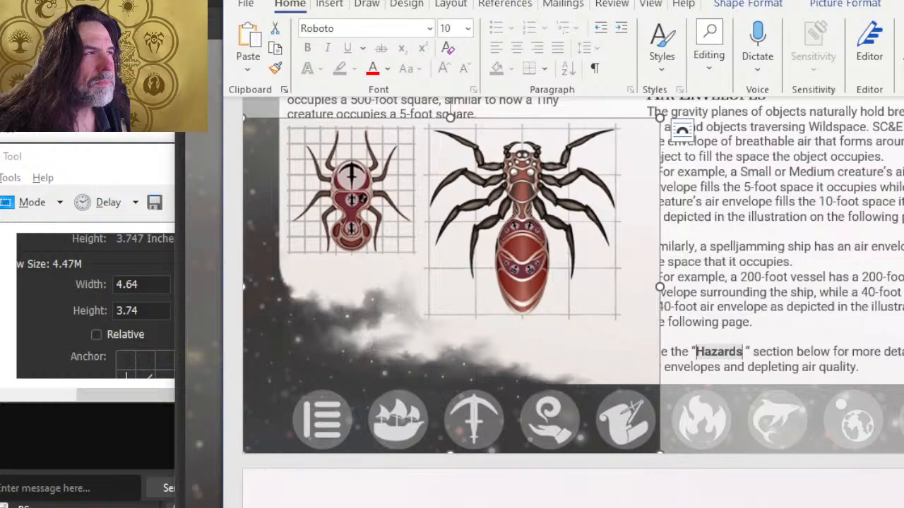
ctrl+scroll(335, 153, up, 10)
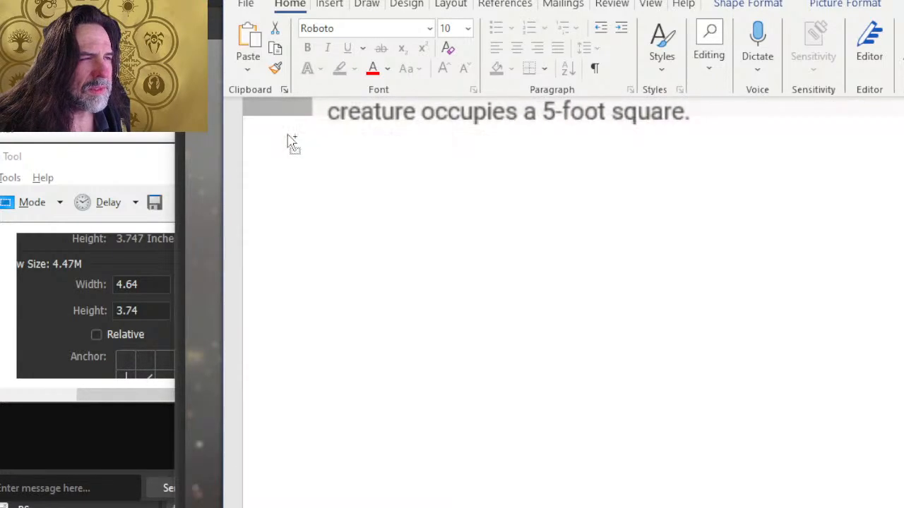
ctrl+scroll(346, 148, up, 8)
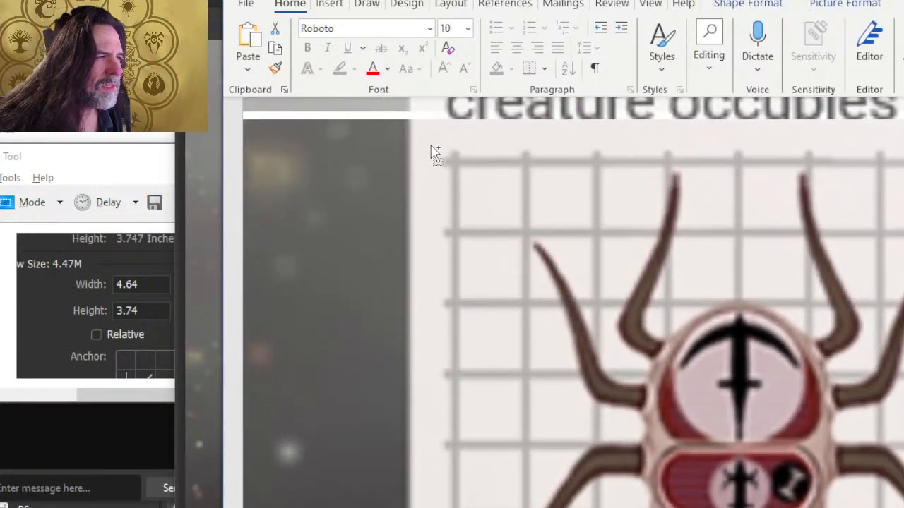
scroll(448, 153, up, 10)
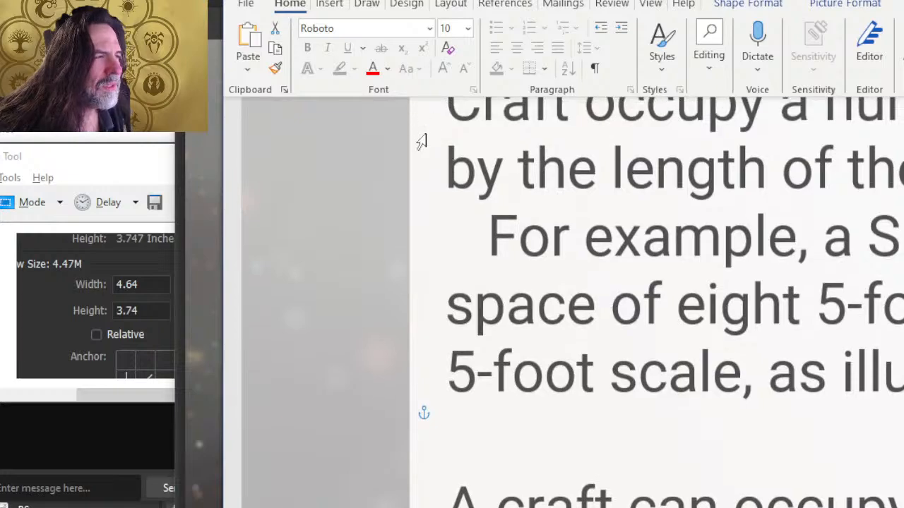
scroll(436, 198, down, 5)
scroll(437, 196, down, 8)
scroll(437, 196, up, 6)
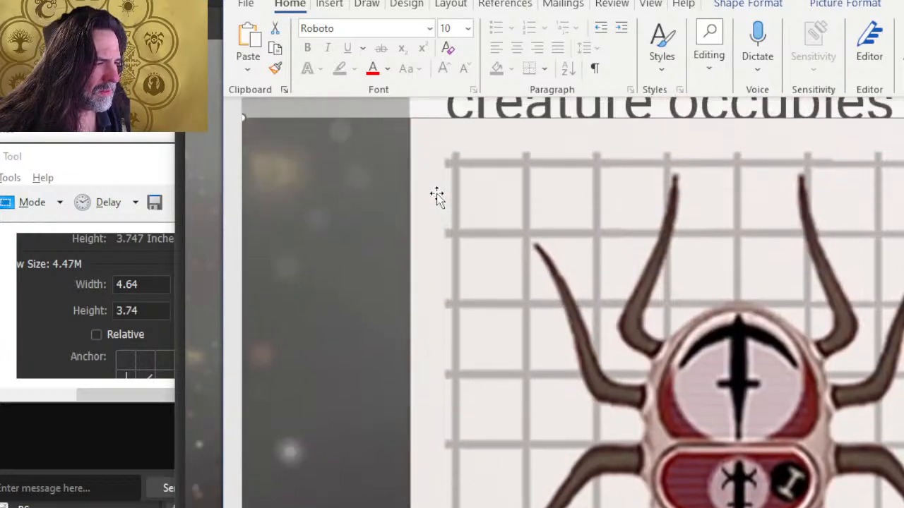
scroll(437, 195, down, 3)
scroll(437, 193, up, 5)
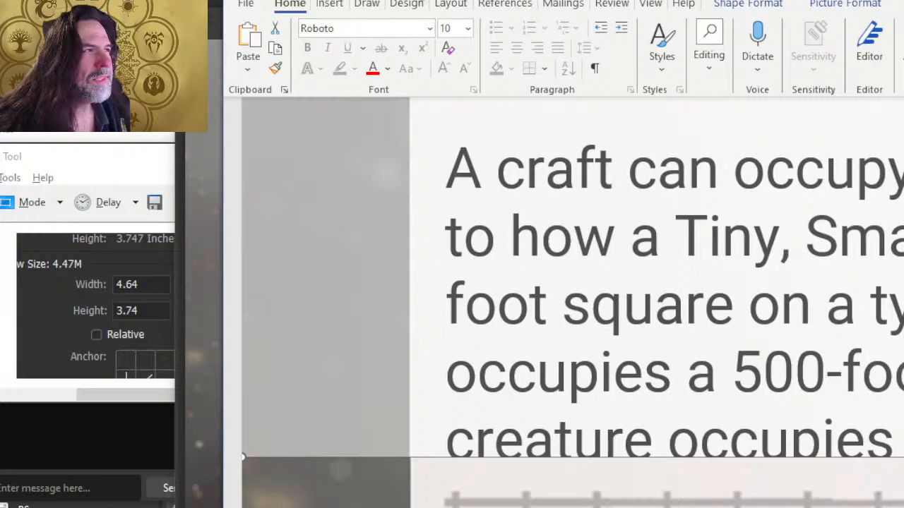
key(ctrl+y)
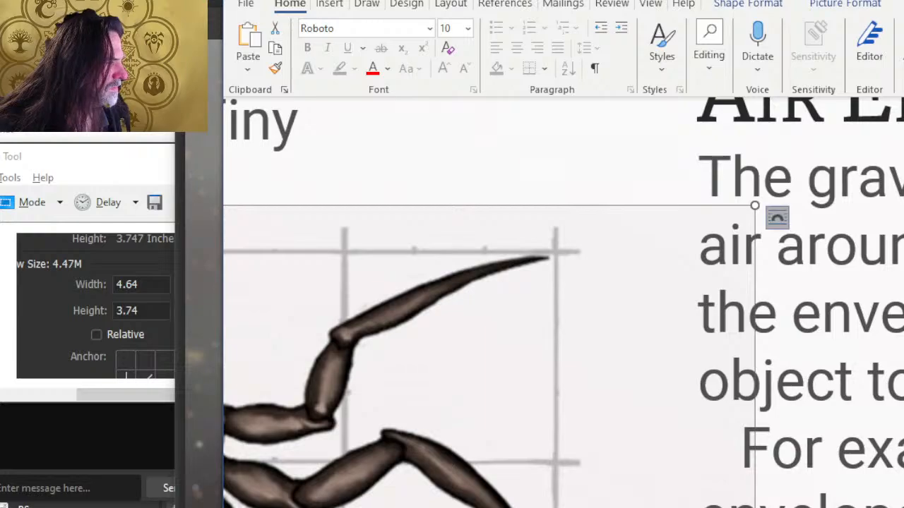
scroll(564, 302, left, 6)
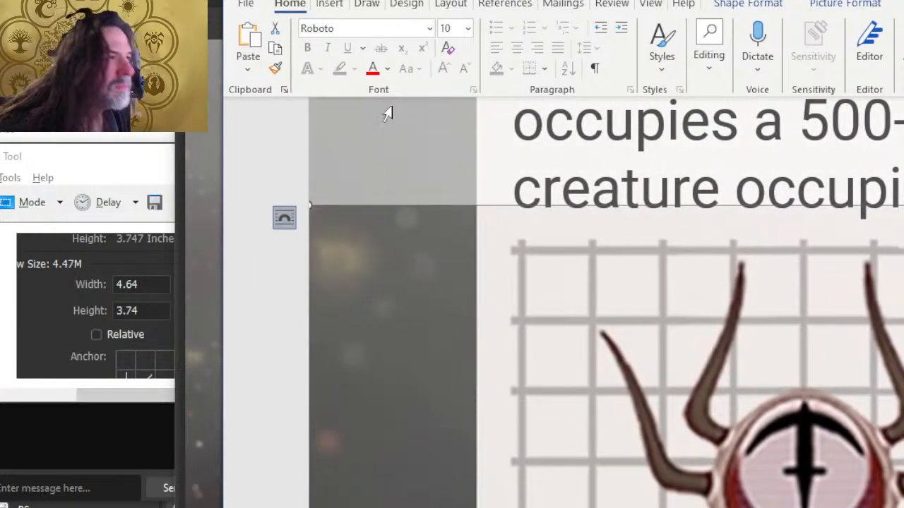
scroll(563, 303, right, 10)
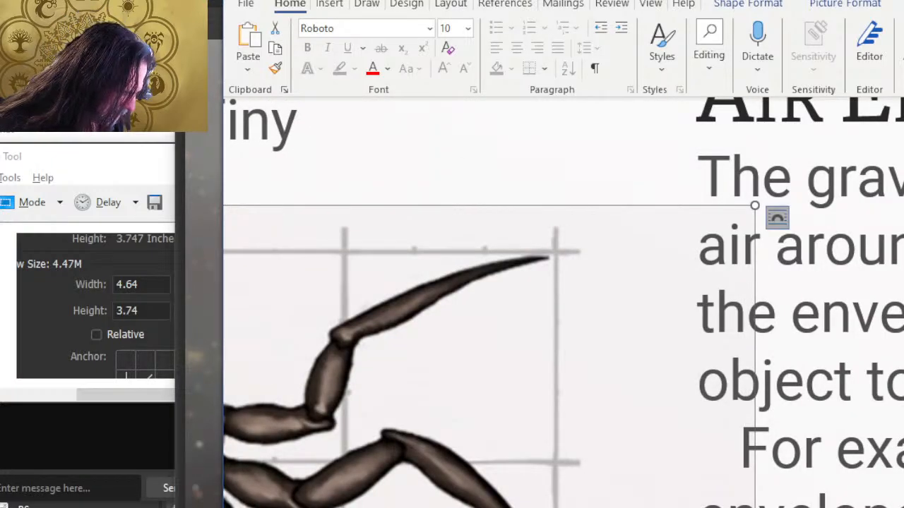
scroll(563, 303, left, 10)
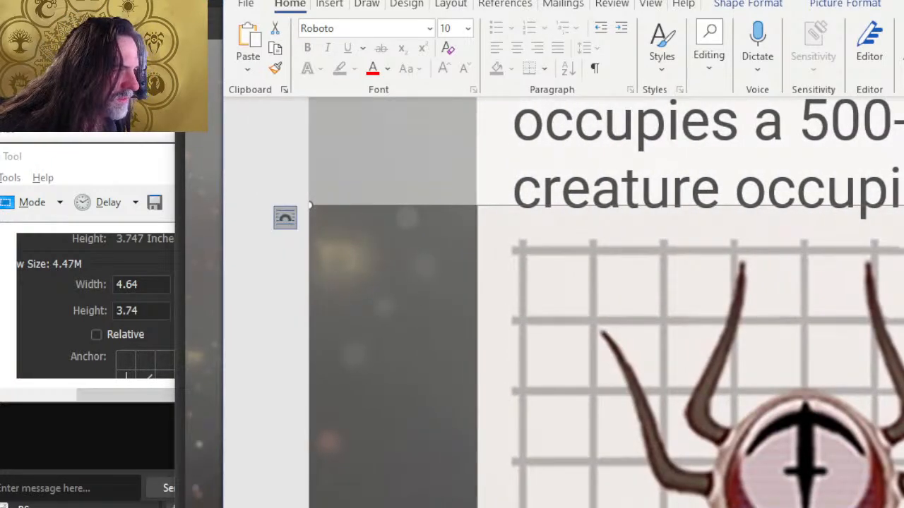
Step: Start exporting the layout as a PDF and choose the existing file 7 in interior pages > DONE > EQUIPMENT AND SHIPS as target
click(240, 6)
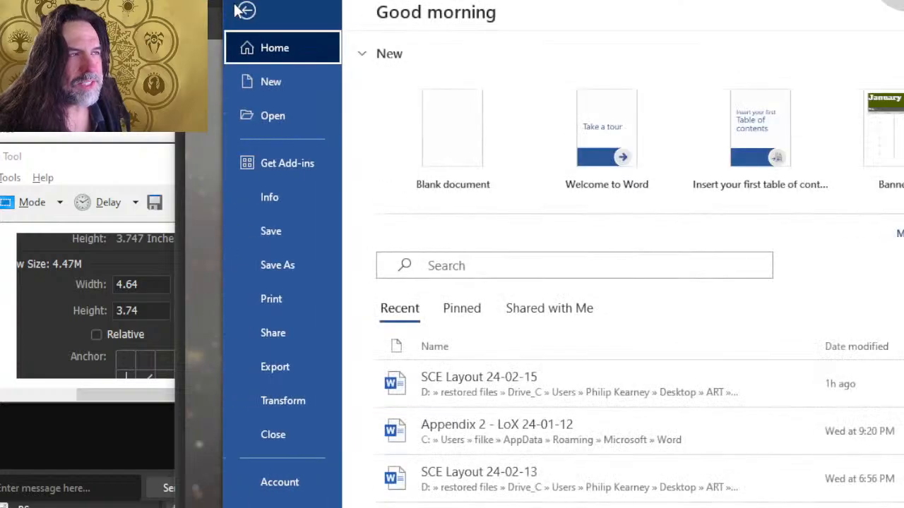
click(302, 379)
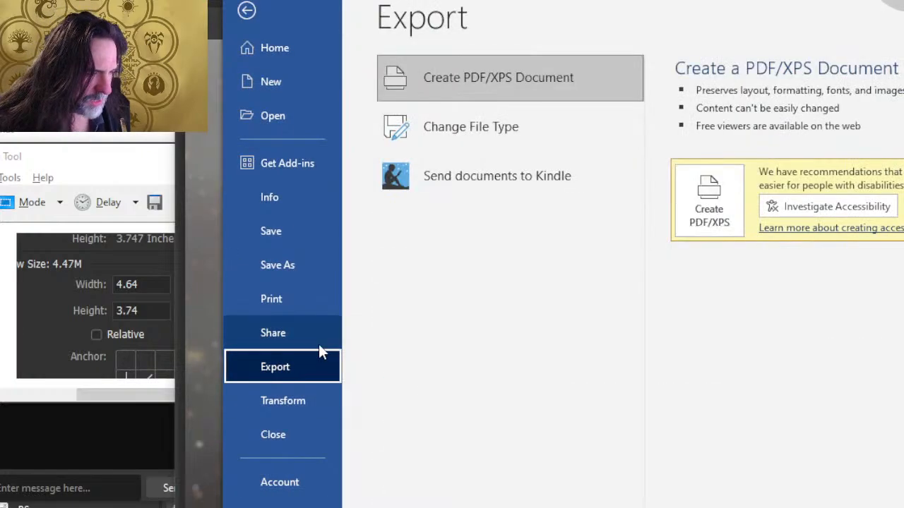
key(Escape)
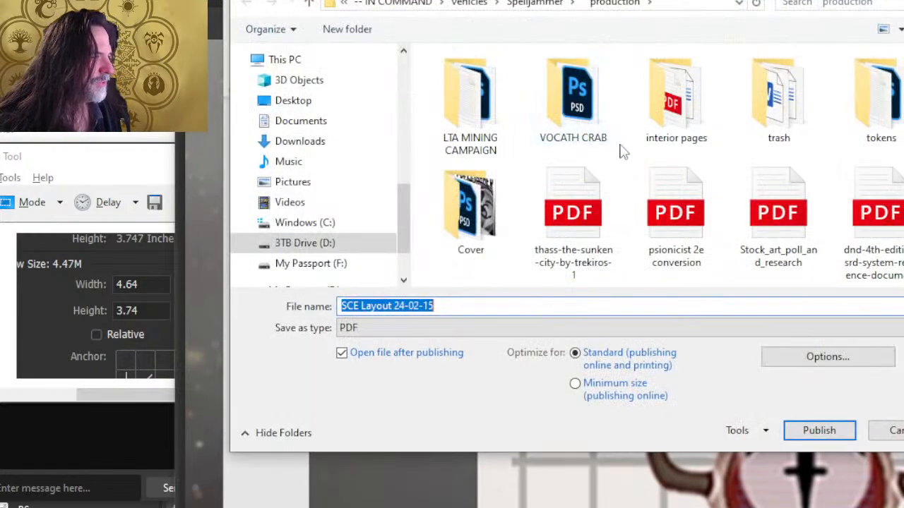
double_click(675, 123)
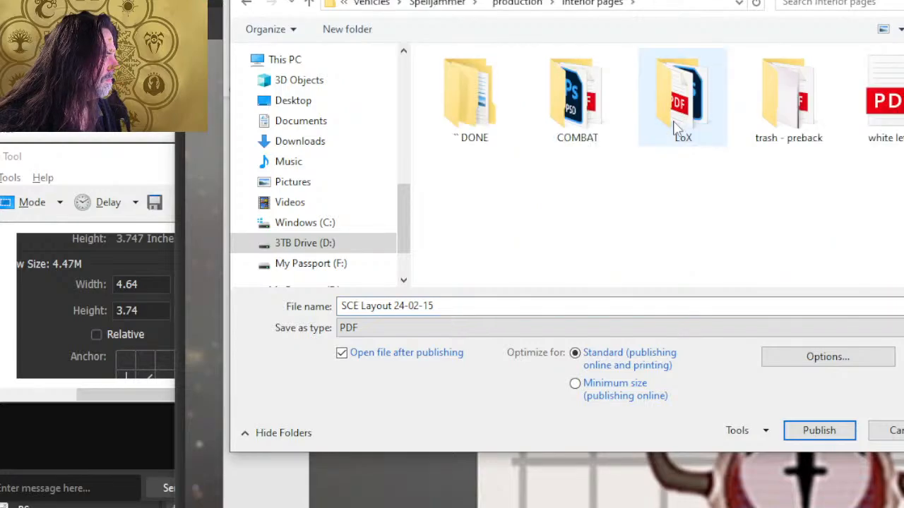
click(459, 115)
double_click(459, 116)
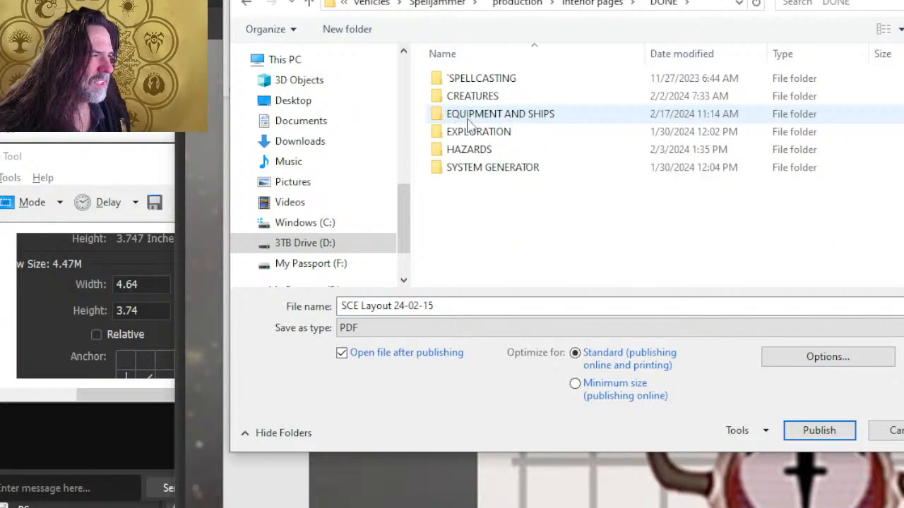
double_click(469, 117)
click(575, 134)
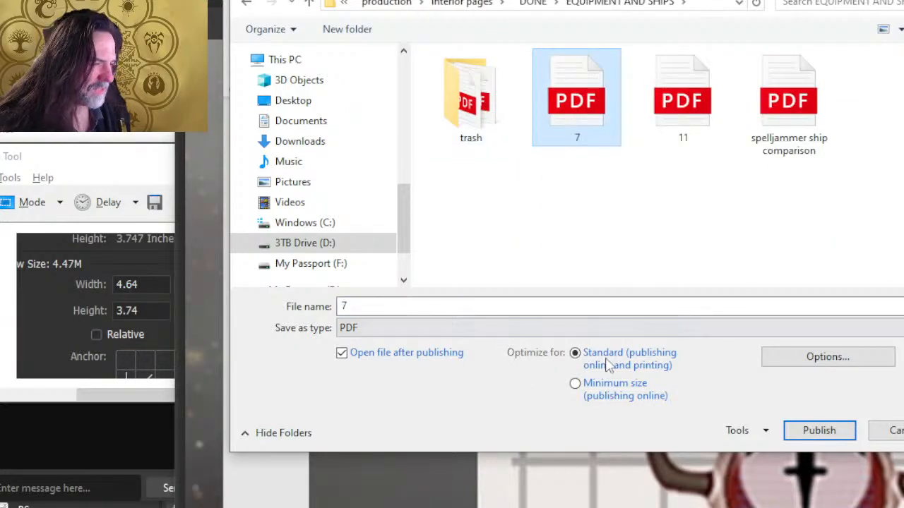
Step: Publish only the current page as Document, without document properties or structure tags, replacing the existing 7.pdf
click(812, 358)
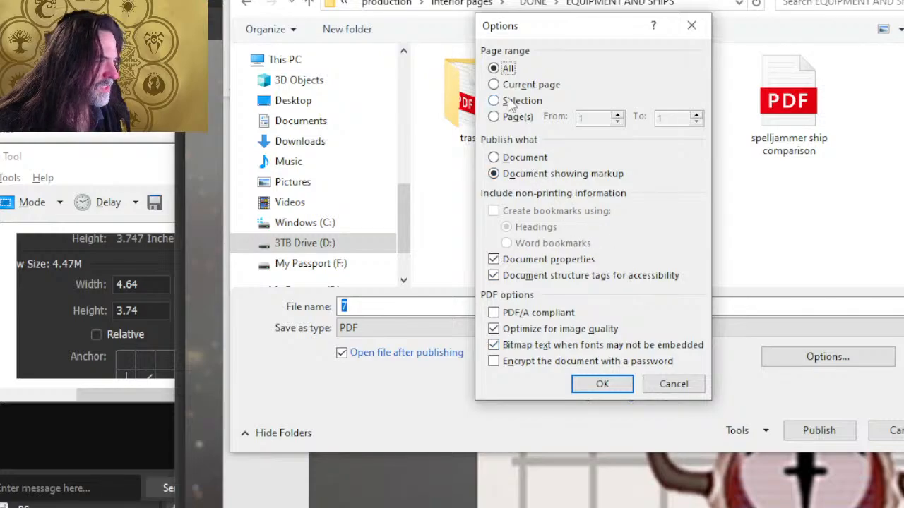
click(510, 86)
click(520, 160)
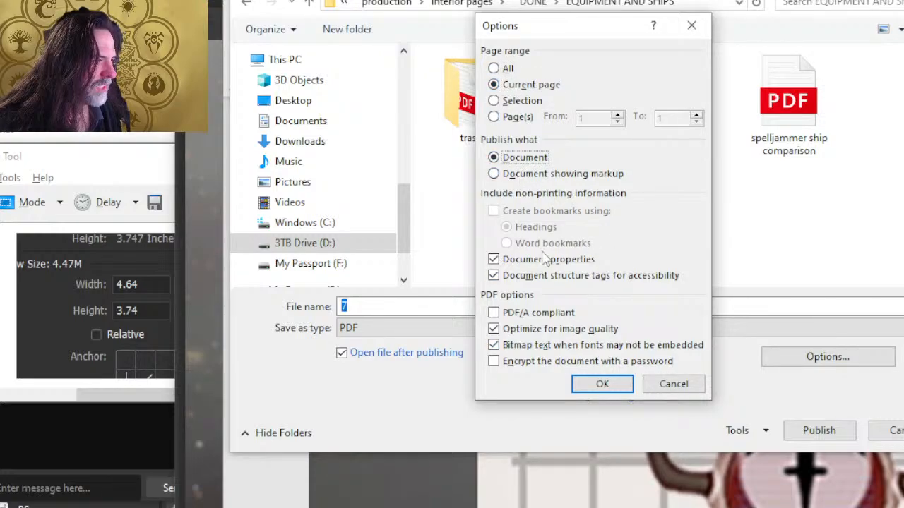
click(540, 263)
click(538, 277)
click(604, 388)
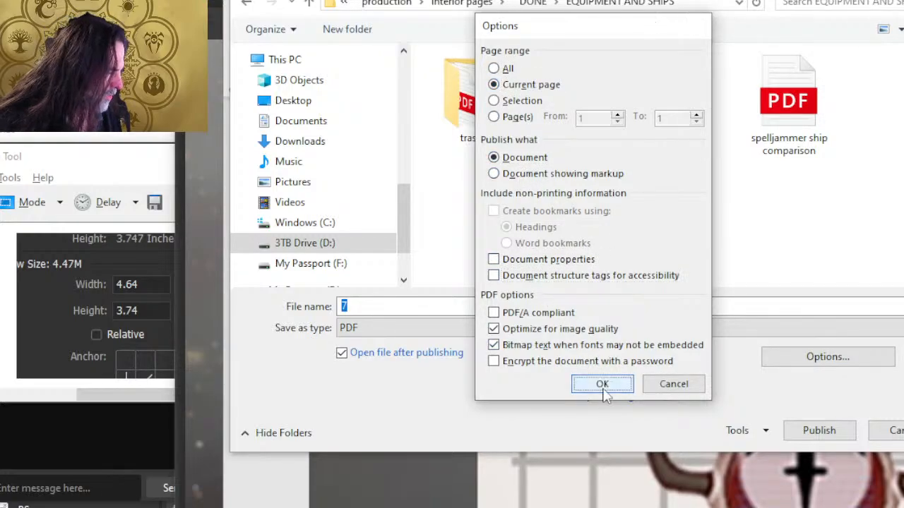
click(819, 431)
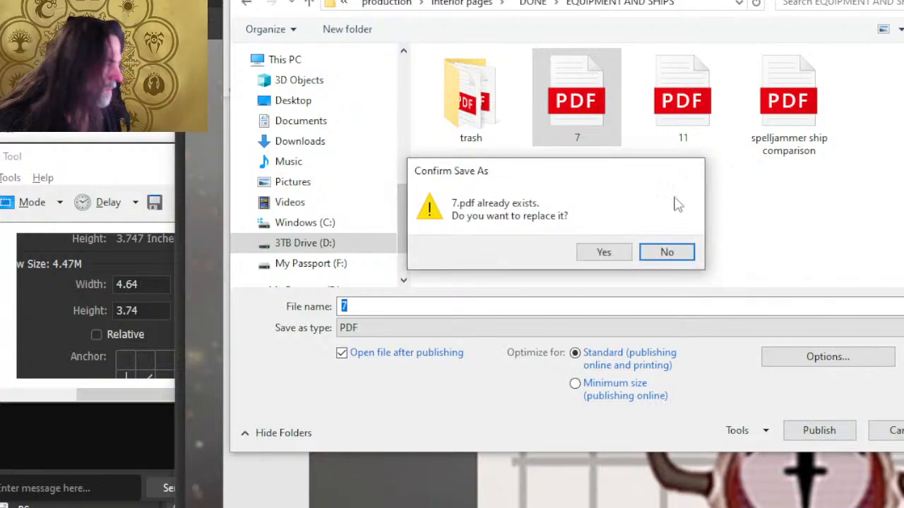
click(609, 254)
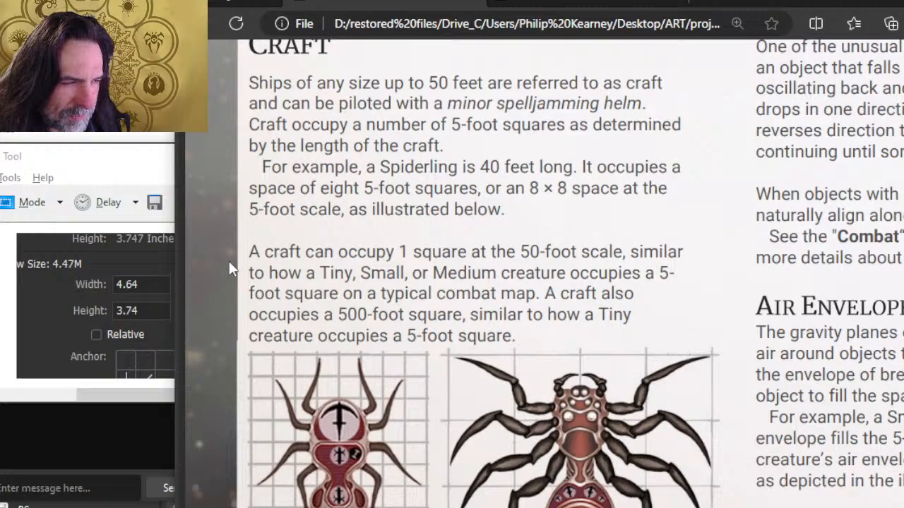
Step: Examine the Craft text and the smaller spider artwork up close in the exported PDF, including the dark left margin
scroll(228, 260, up, 2)
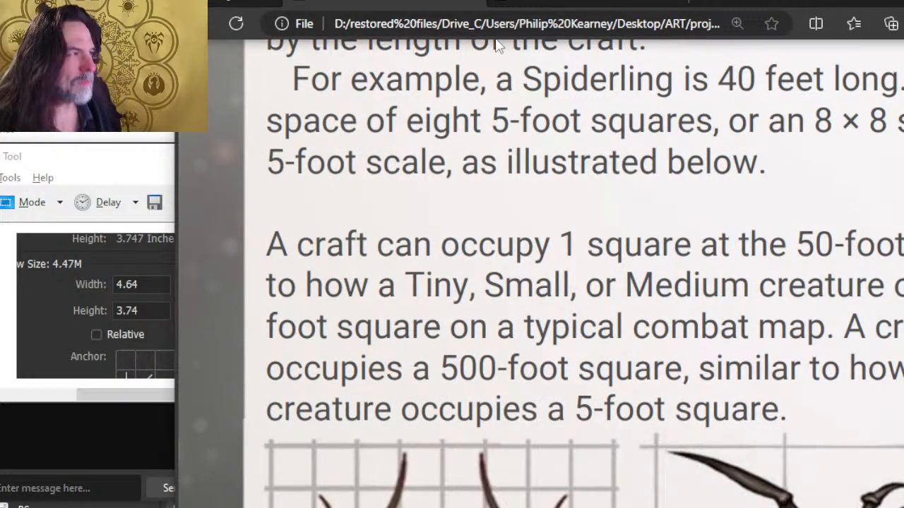
scroll(322, 226, down, 2)
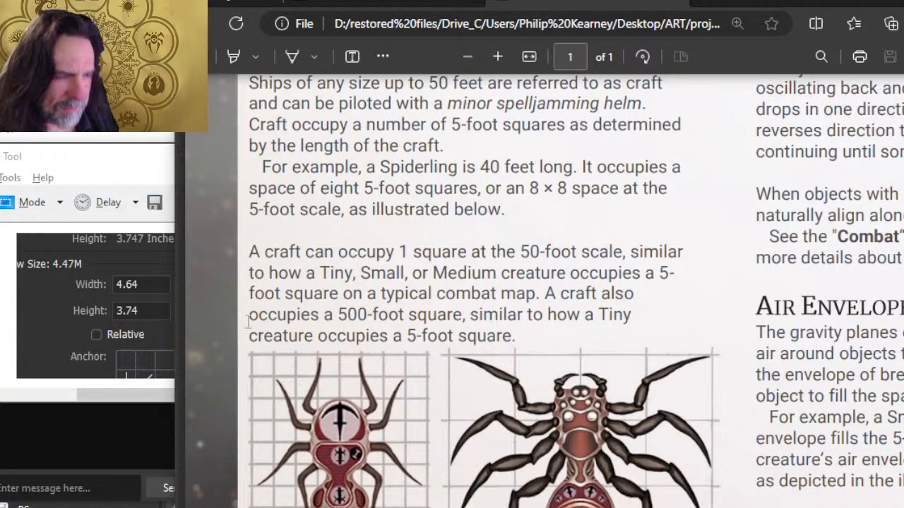
scroll(215, 325, up, 2)
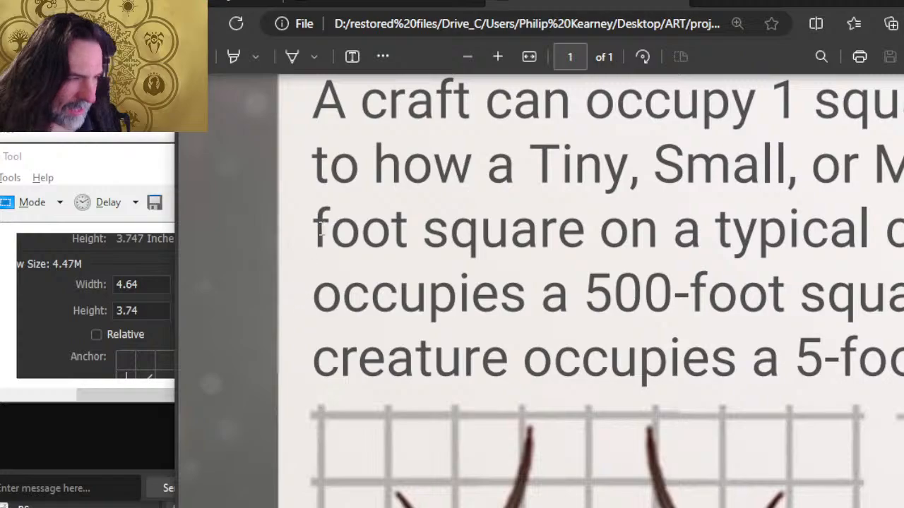
scroll(329, 237, down, 3)
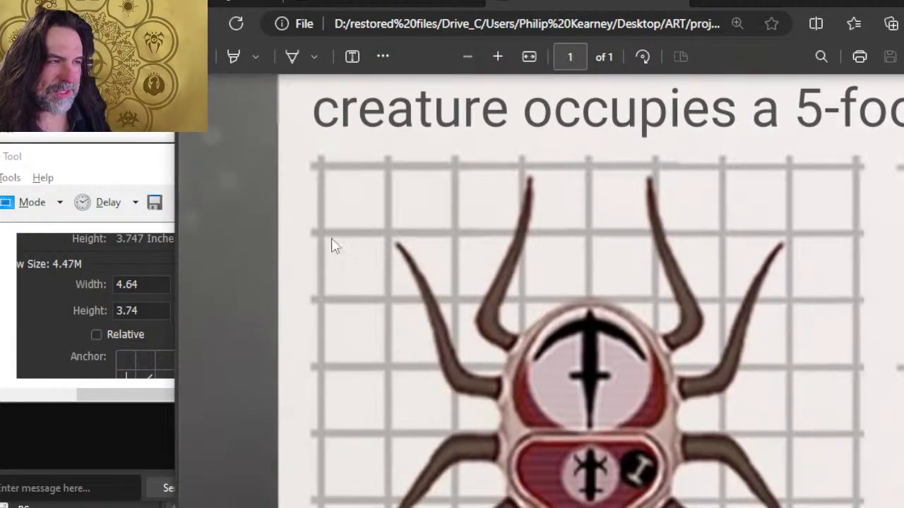
scroll(331, 242, up, 3)
scroll(334, 243, down, 8)
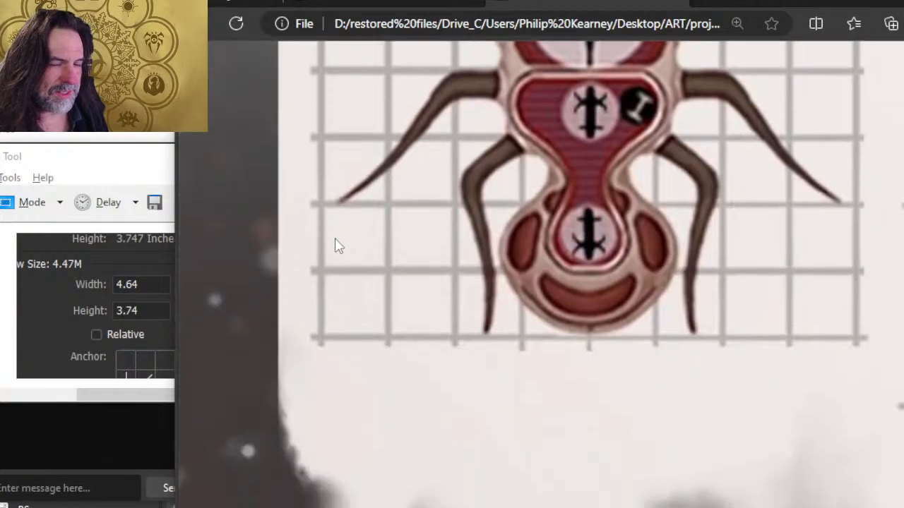
Step: Examine the icon bar up close from the contents icon to the flame icon, including its upper edge
scroll(339, 242, down, 1)
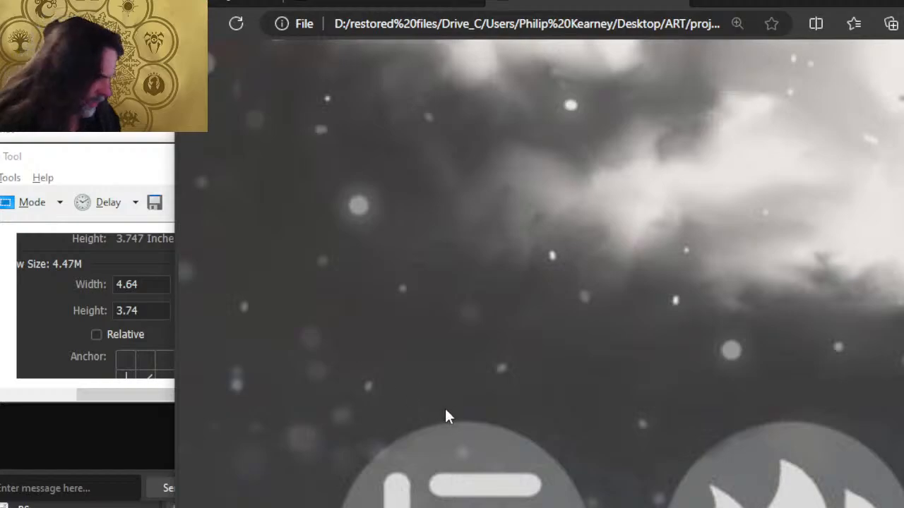
scroll(410, 430, down, 3)
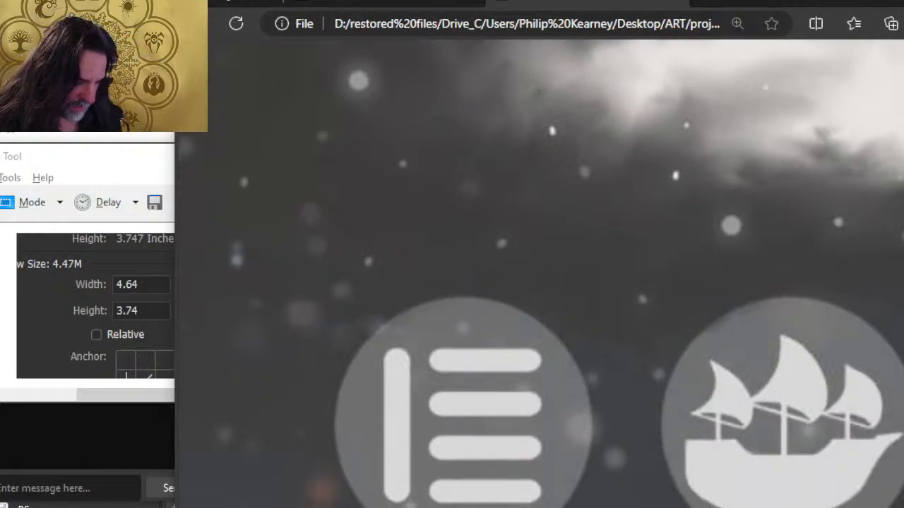
scroll(541, 275, right, 14)
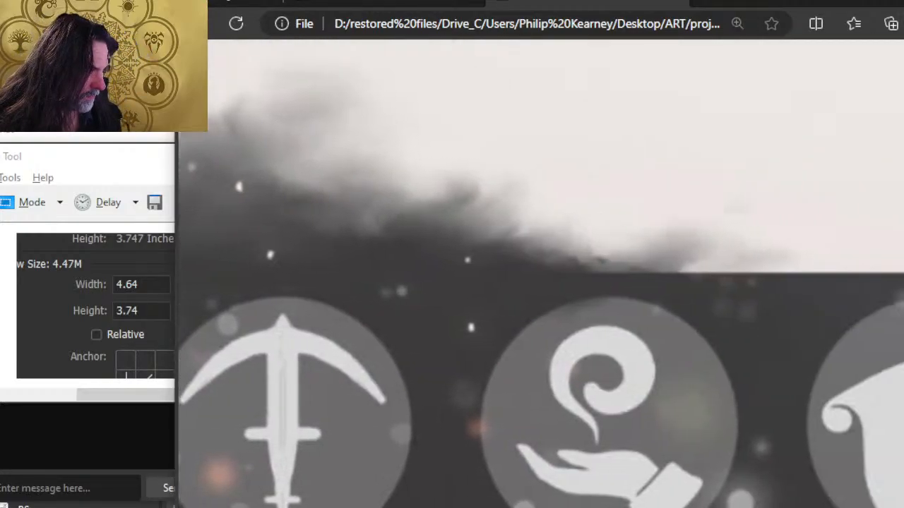
scroll(541, 276, right, 2)
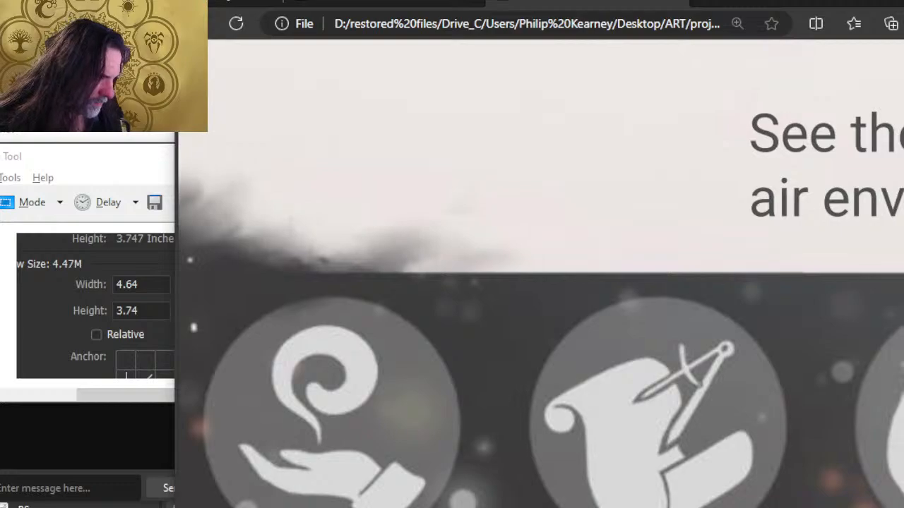
scroll(541, 275, right, 2)
scroll(540, 275, left, 1)
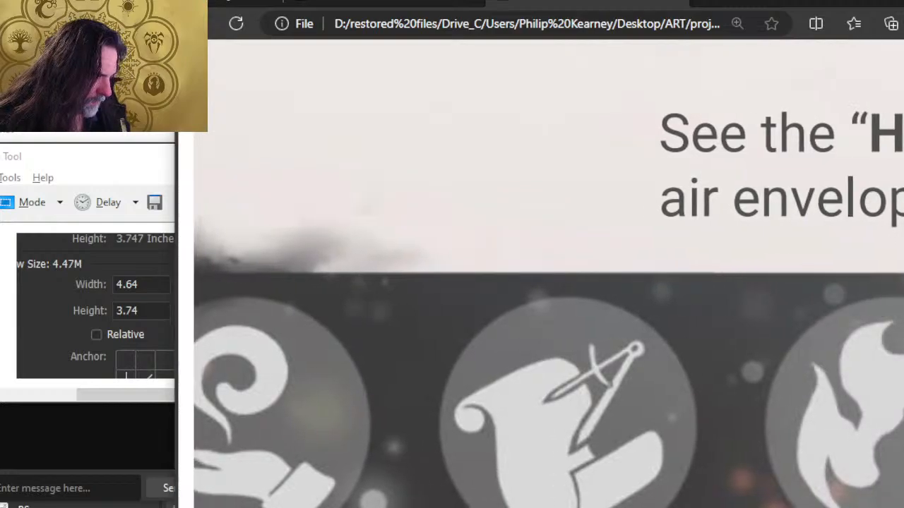
scroll(502, 413, down, 2)
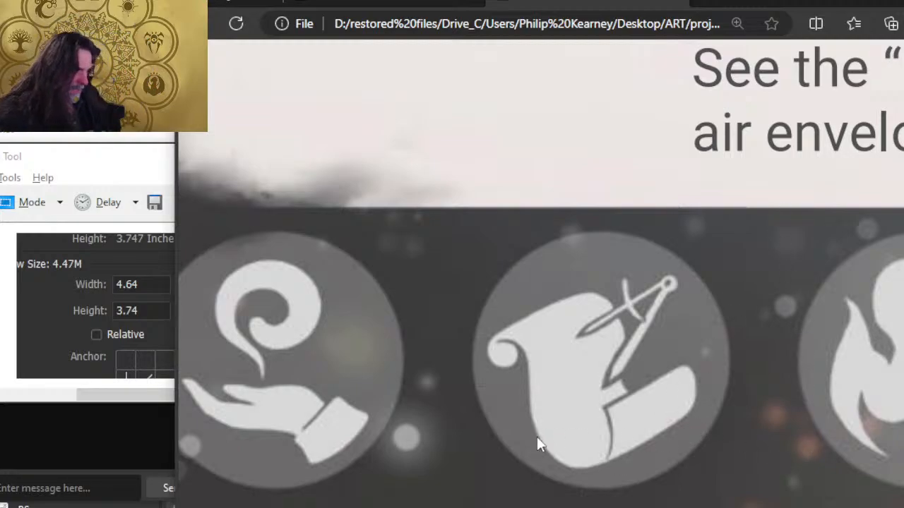
Step: Compare the icon bar and the cloudy lower page border between the open PDF tabs at different magnifications
scroll(537, 436, down, 10)
scroll(579, 410, down, 5)
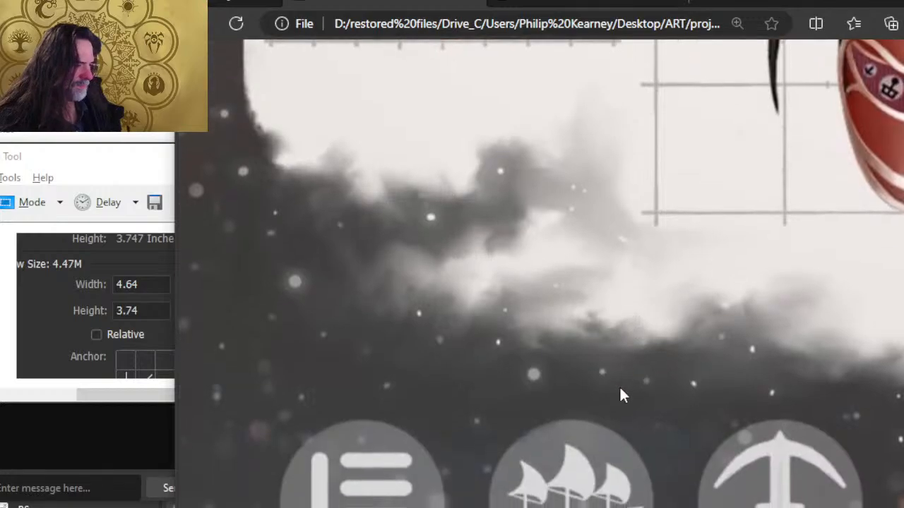
scroll(613, 389, down, 1)
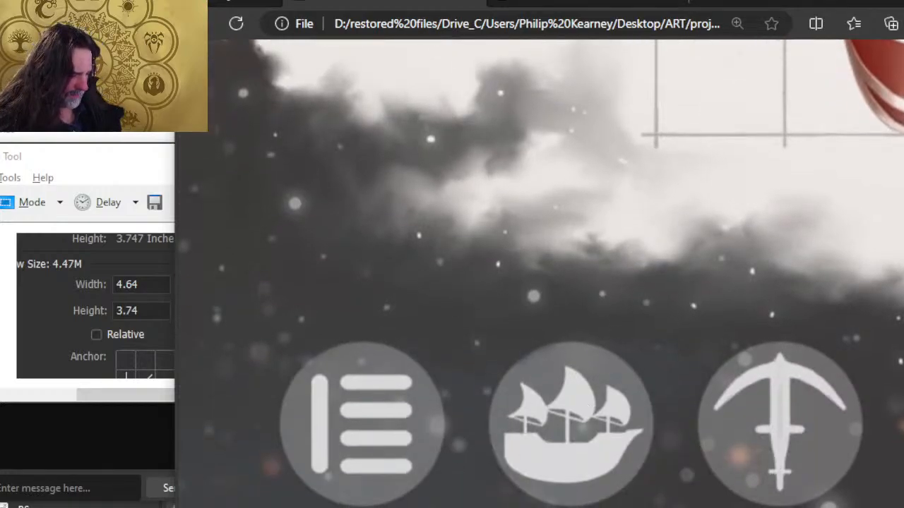
scroll(541, 274, right, 10)
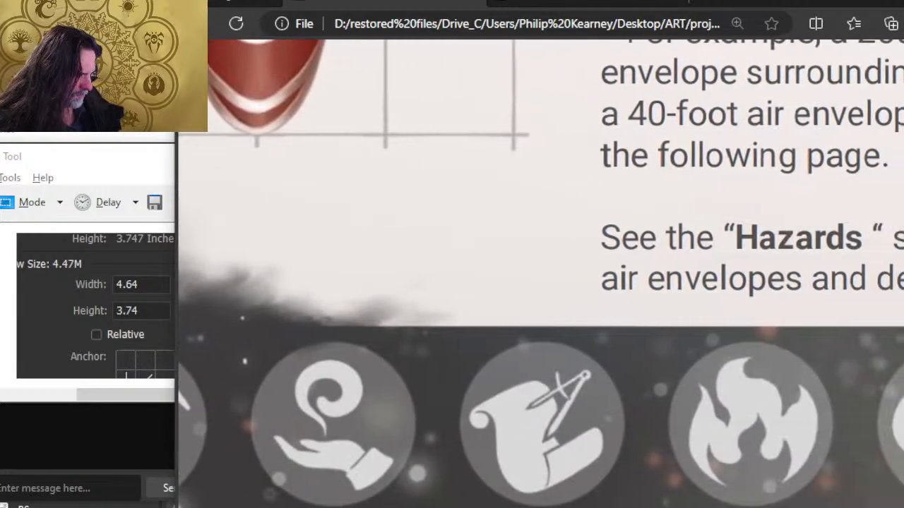
scroll(491, 372, left, 3)
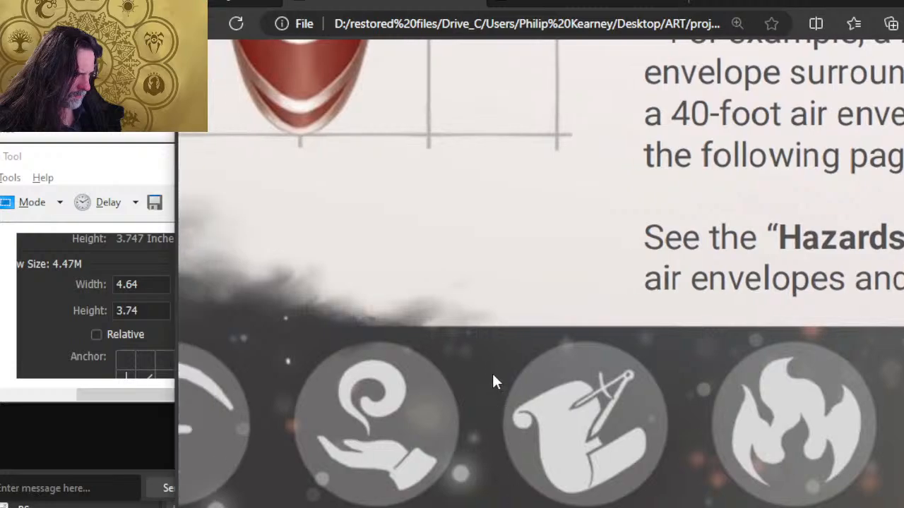
scroll(477, 348, down, 5)
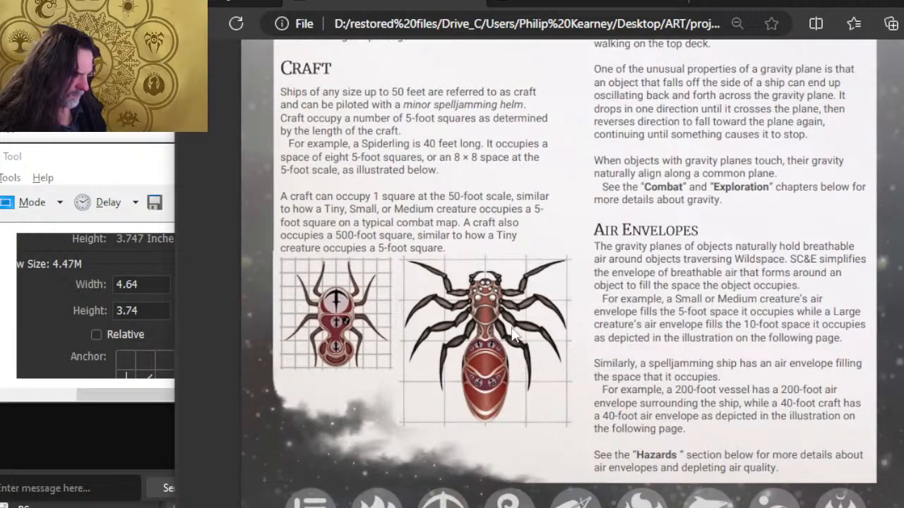
click(585, 5)
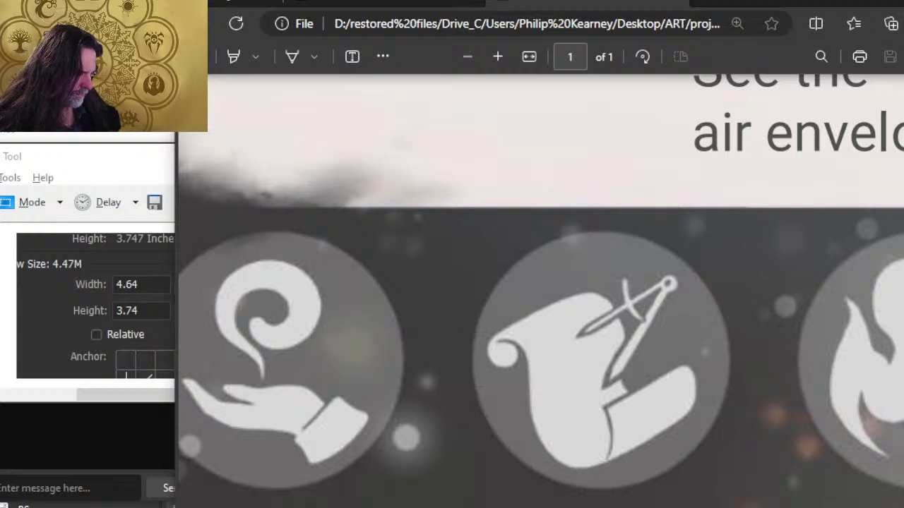
scroll(540, 291, right, 3)
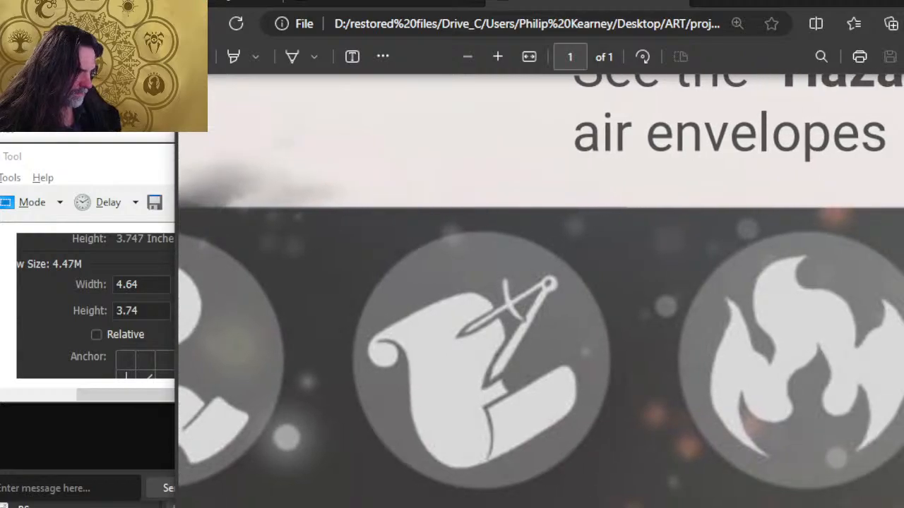
scroll(541, 291, left, 5)
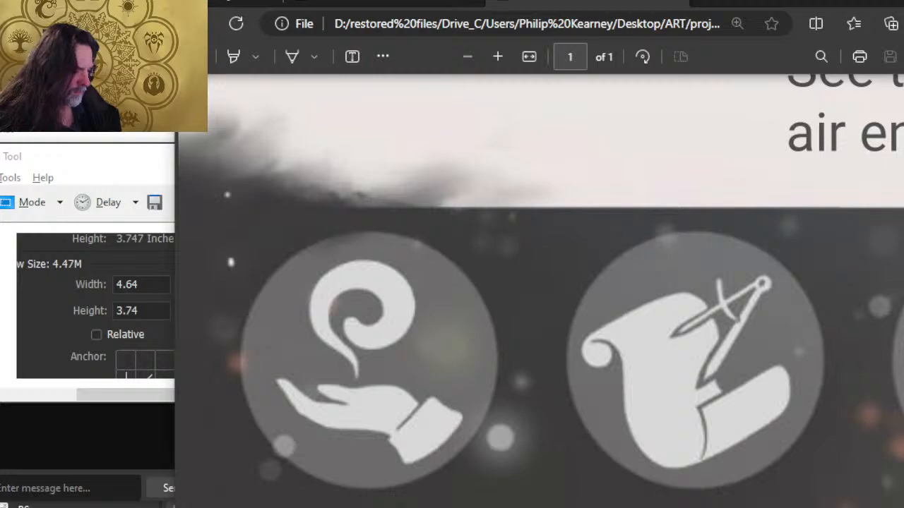
scroll(456, 317, left, 10)
Step: Examine the left page margin beside the Craft text and spider artwork, down to the clouds above the icon bar
scroll(457, 317, up, 8)
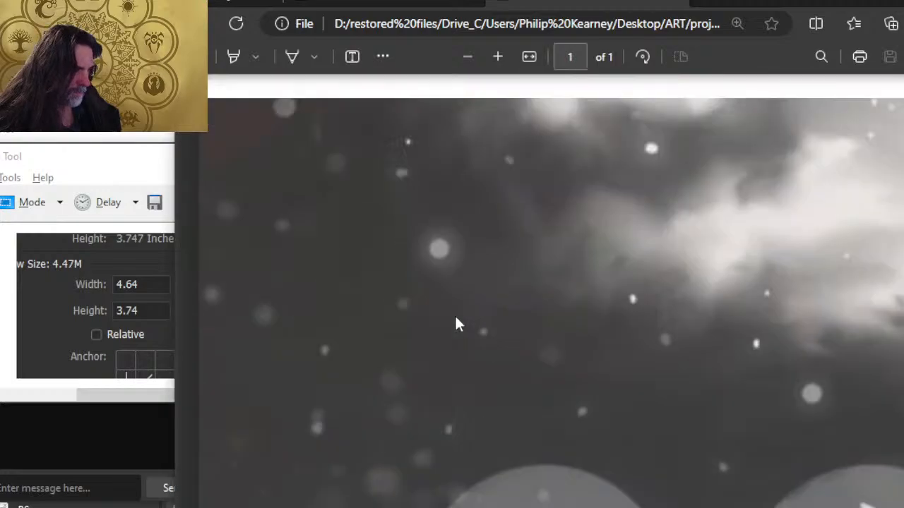
scroll(458, 324, up, 8)
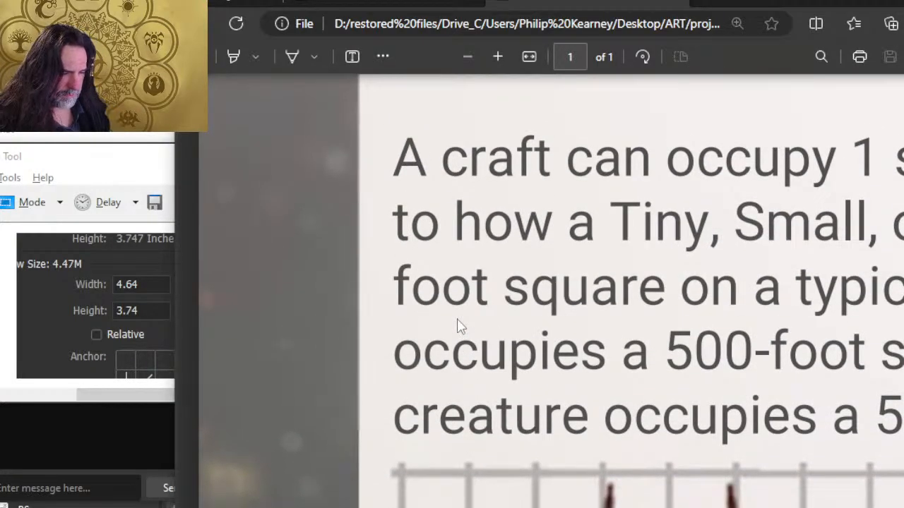
scroll(457, 327, down, 3)
scroll(424, 336, up, 4)
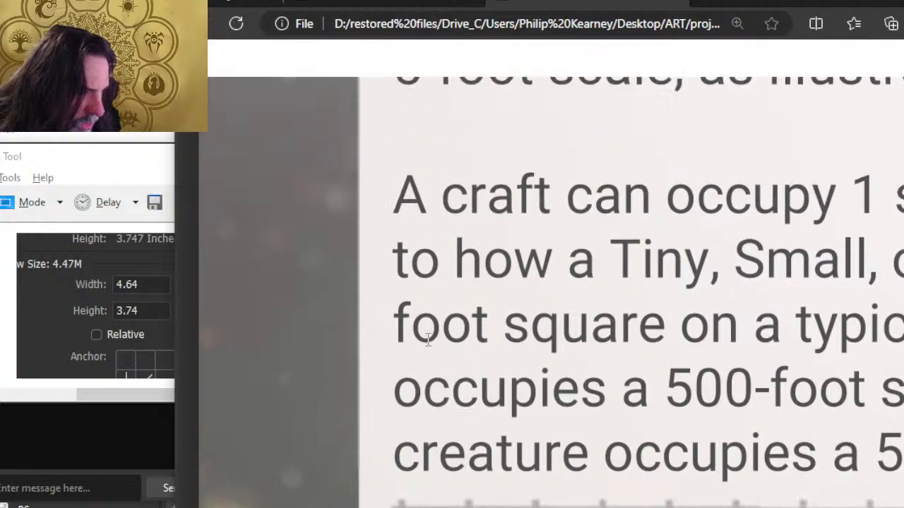
scroll(429, 332, down, 7)
scroll(435, 332, down, 3)
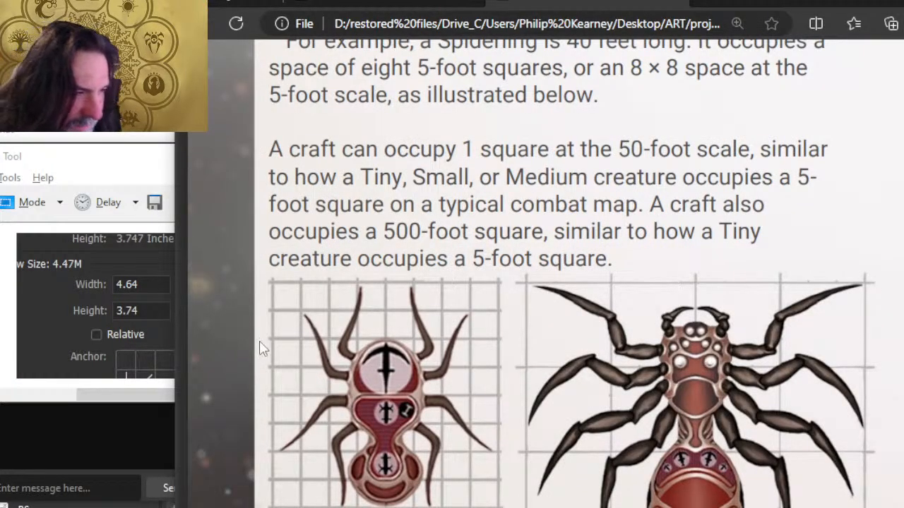
scroll(279, 286, down, 8)
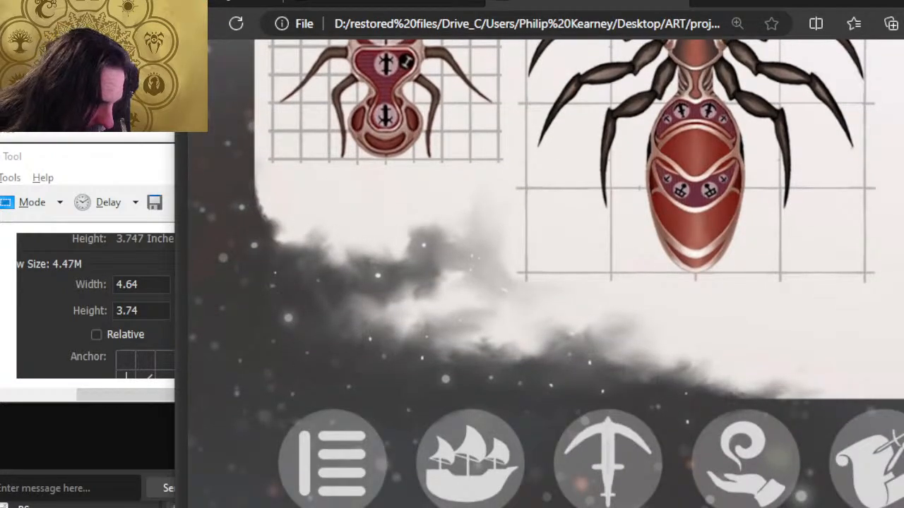
Step: Examine the larger spider artwork, the clouds beneath it and the icon bar in the exported PDF, up close and as a whole page
scroll(541, 273, right, 5)
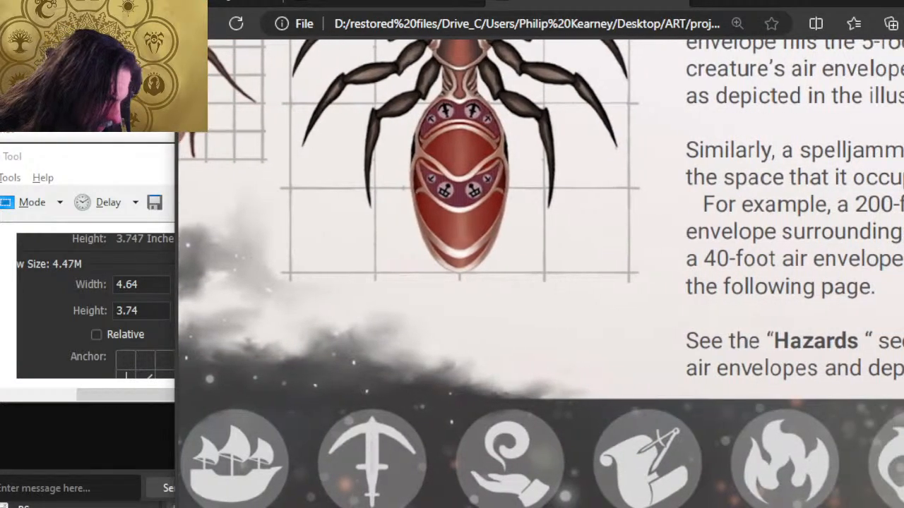
scroll(541, 274, right, 1)
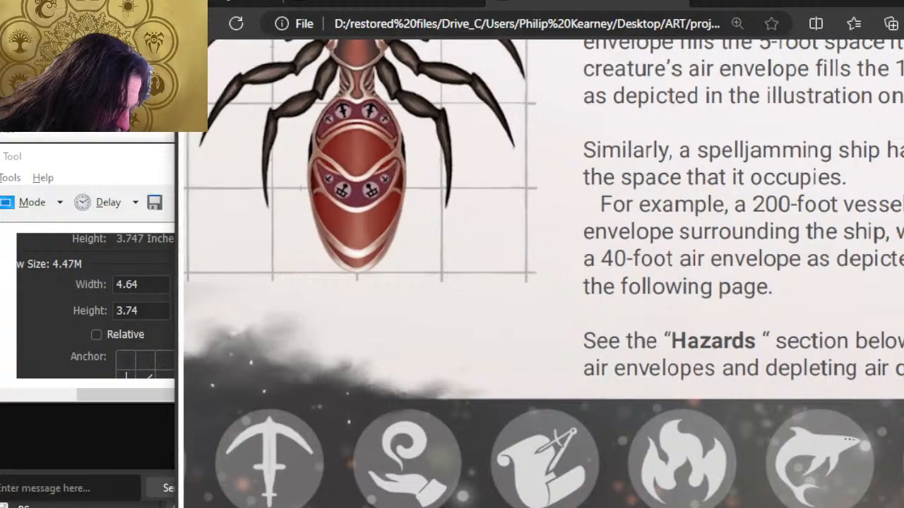
scroll(541, 274, left, 1)
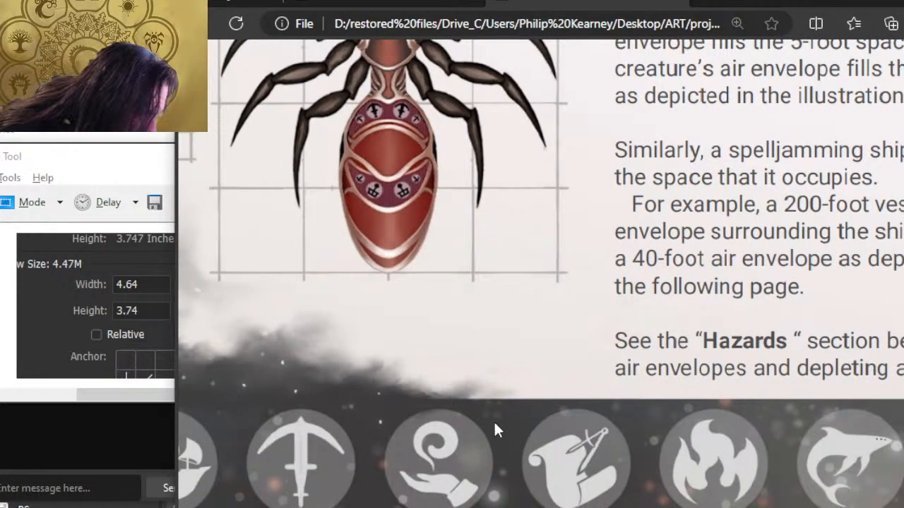
scroll(494, 420, up, 4)
scroll(510, 437, down, 4)
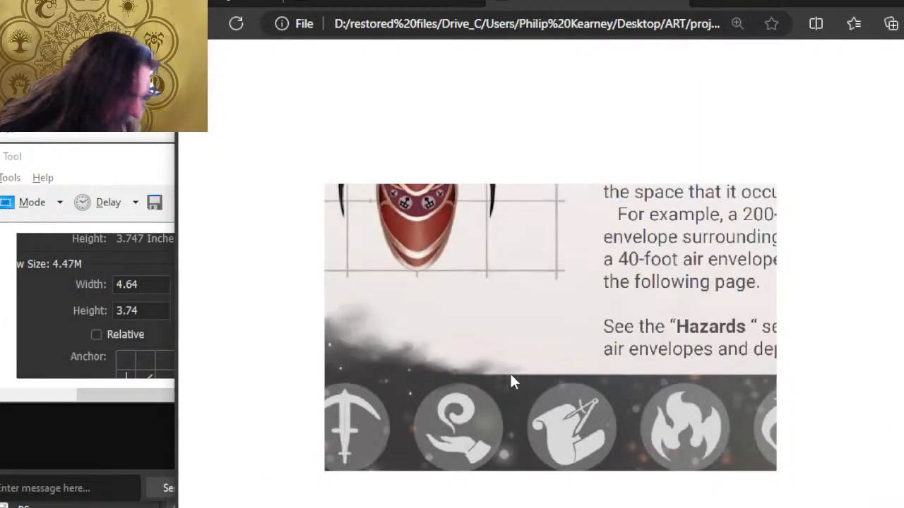
scroll(511, 377, up, 3)
scroll(506, 487, down, 1)
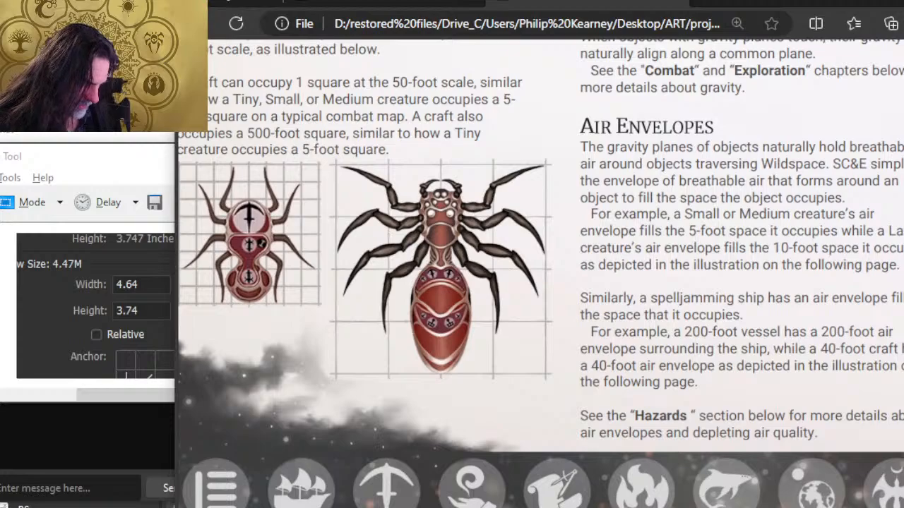
scroll(540, 273, left, 2)
scroll(540, 273, right, 3)
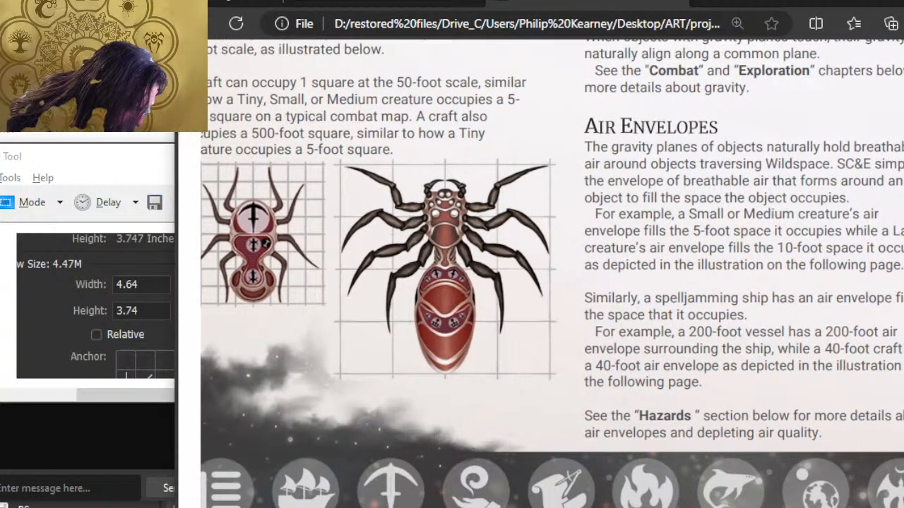
scroll(353, 331, left, 3)
scroll(353, 331, down, 1)
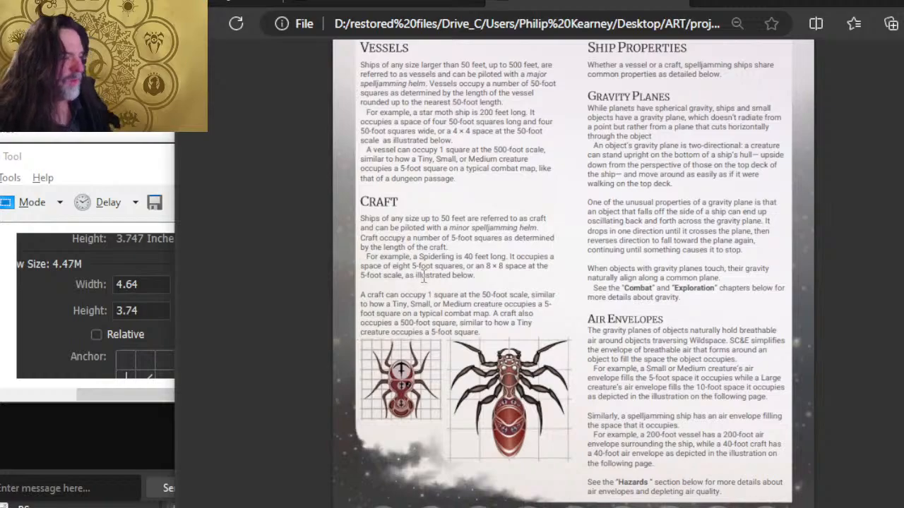
scroll(399, 313, down, 1)
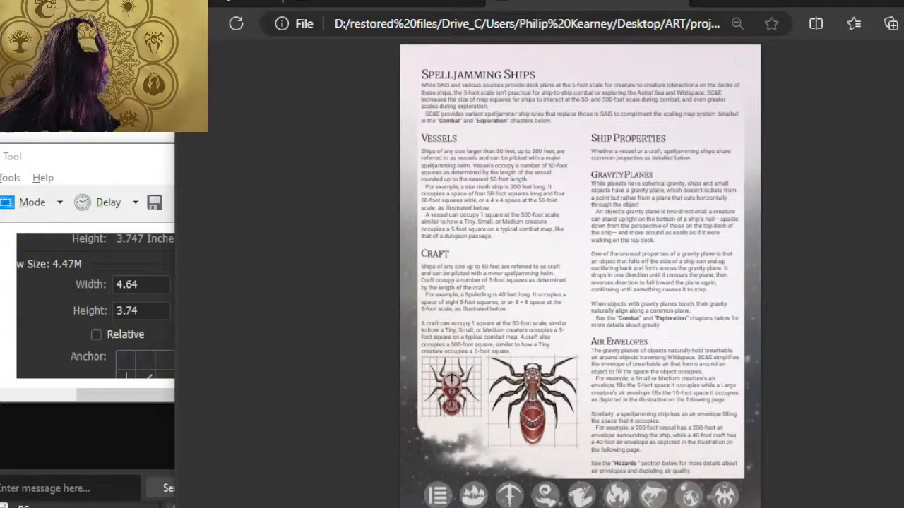
Step: Switch to the Word layout and examine the upper edge of the spider artwork where it meets the Craft text and left margin
key(alt+Tab)
scroll(503, 262, down, 2)
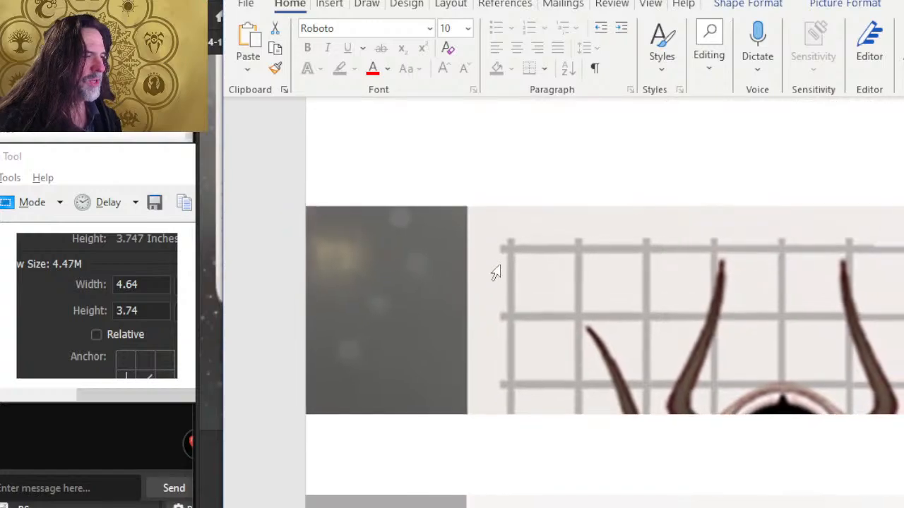
click(518, 190)
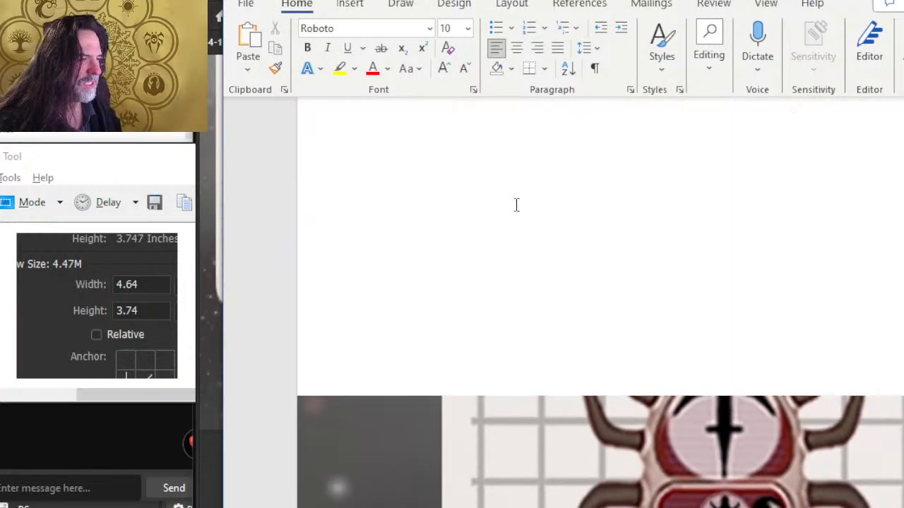
scroll(537, 180, up, 2)
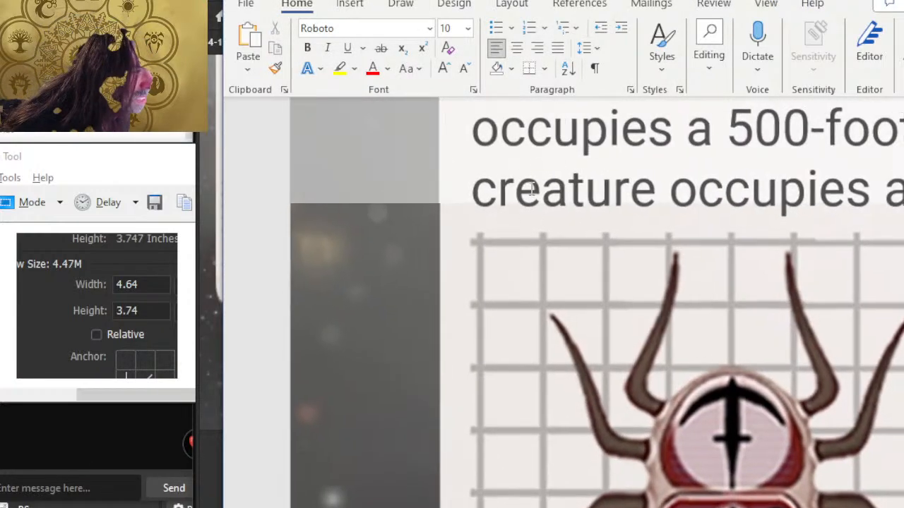
click(509, 227)
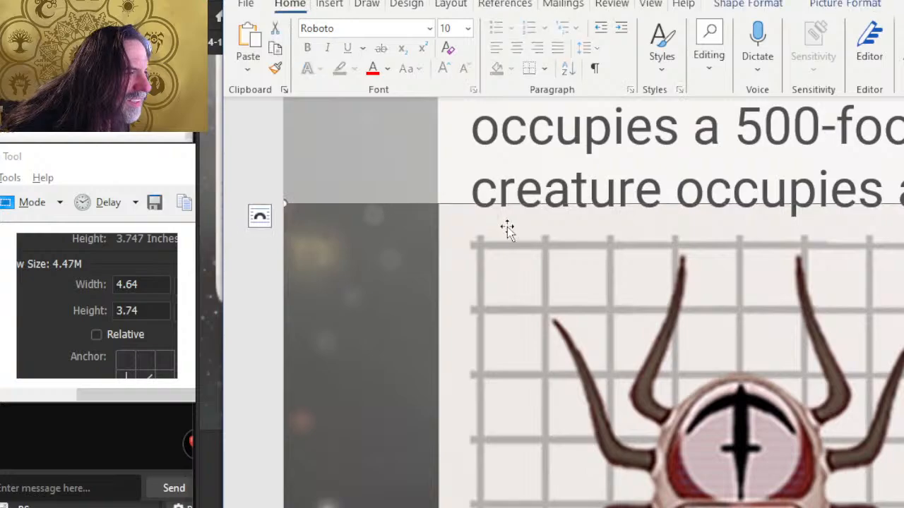
click(514, 177)
scroll(519, 191, up, 1)
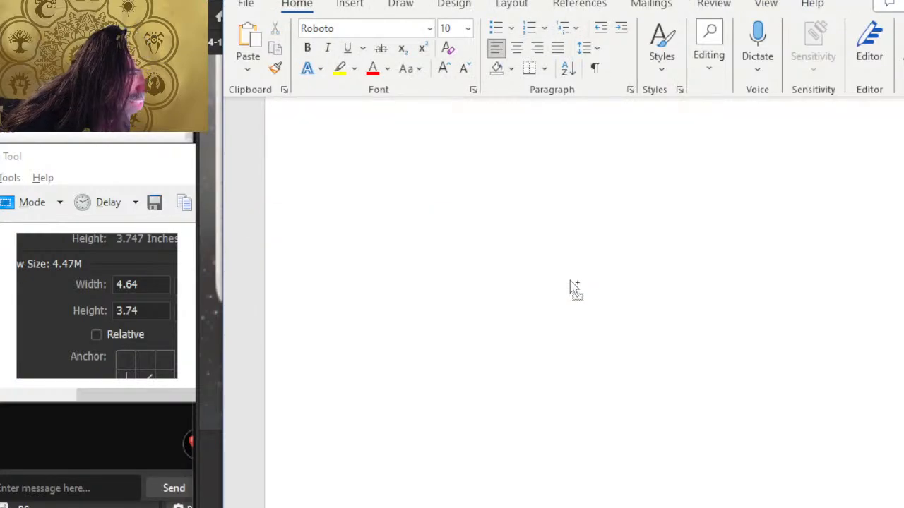
scroll(560, 257, down, 1)
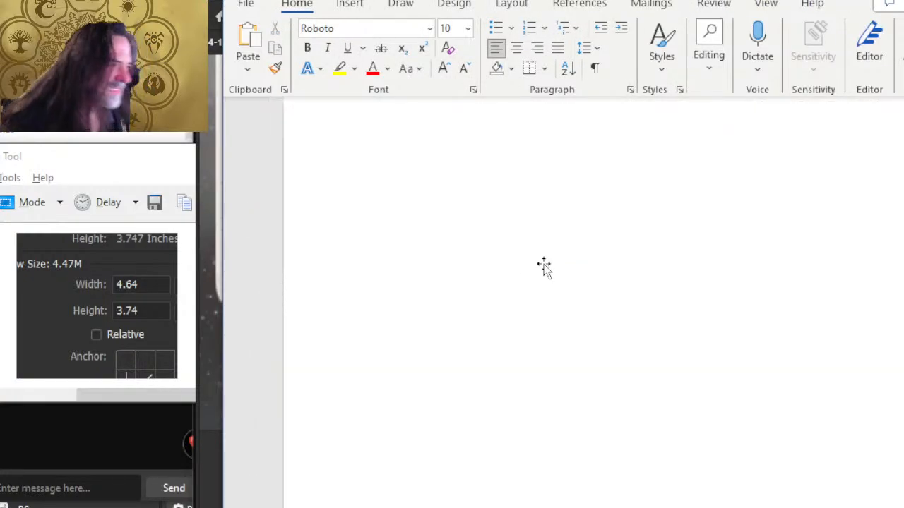
scroll(575, 279, down, 3)
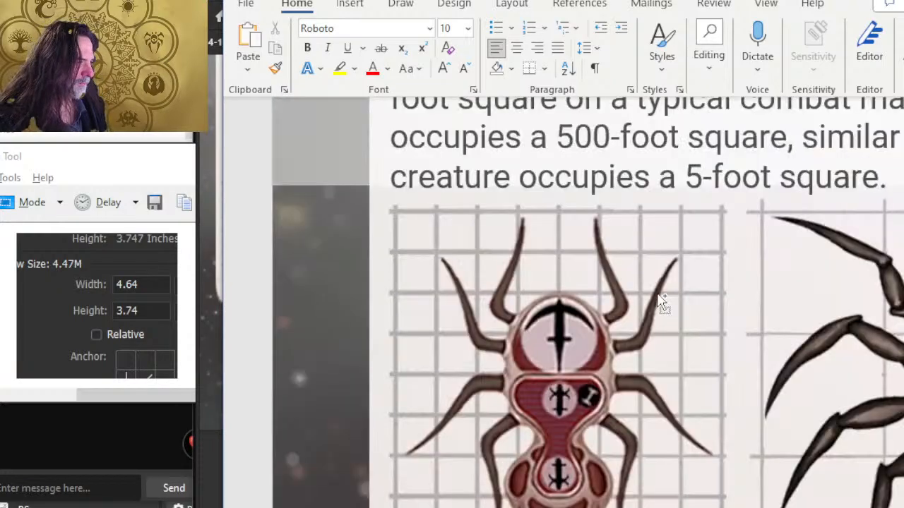
Step: Review the spider page in the Word layout alongside its neighbouring pages, out to an overview of the whole document
scroll(650, 291, down, 1)
scroll(643, 276, down, 3)
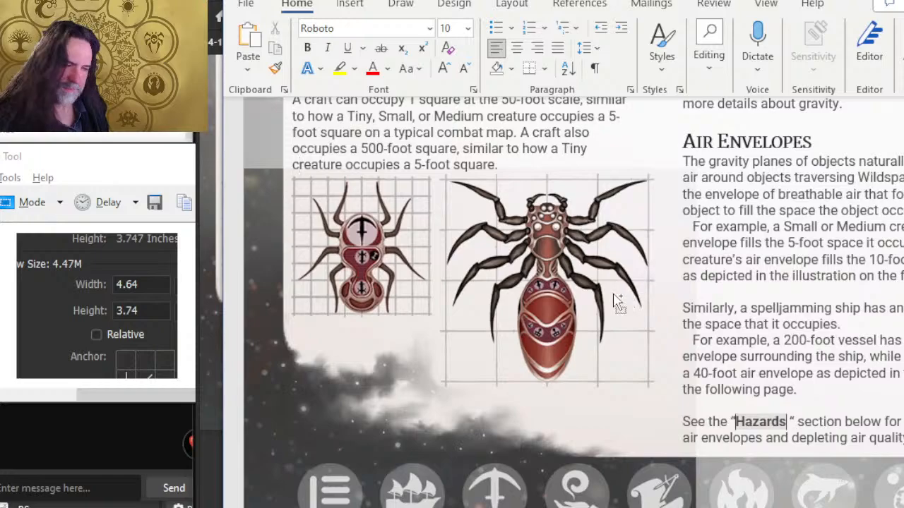
scroll(615, 297, down, 2)
scroll(384, 306, down, 1)
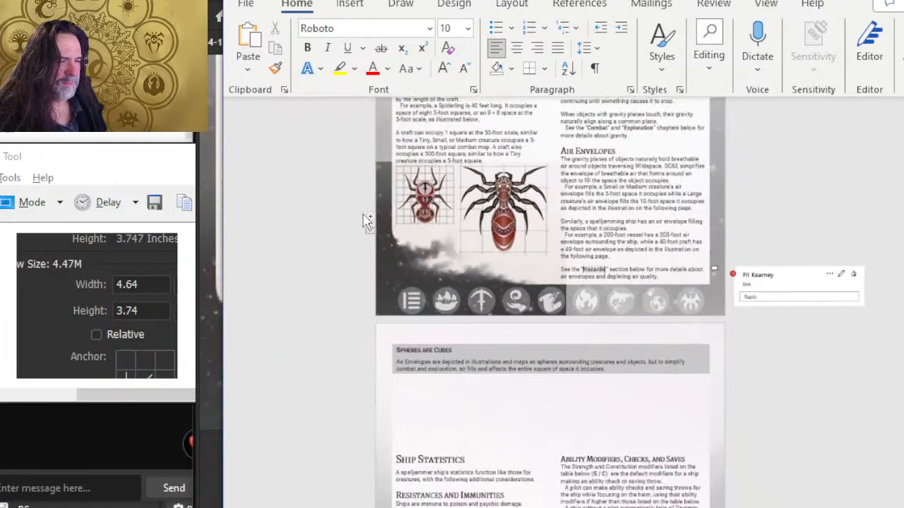
scroll(365, 218, down, 2)
scroll(395, 256, up, 3)
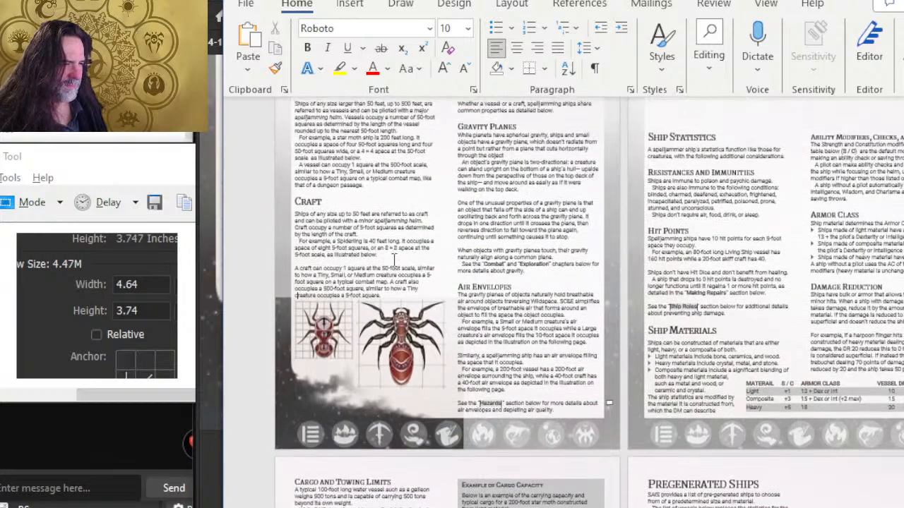
scroll(448, 304, down, 3)
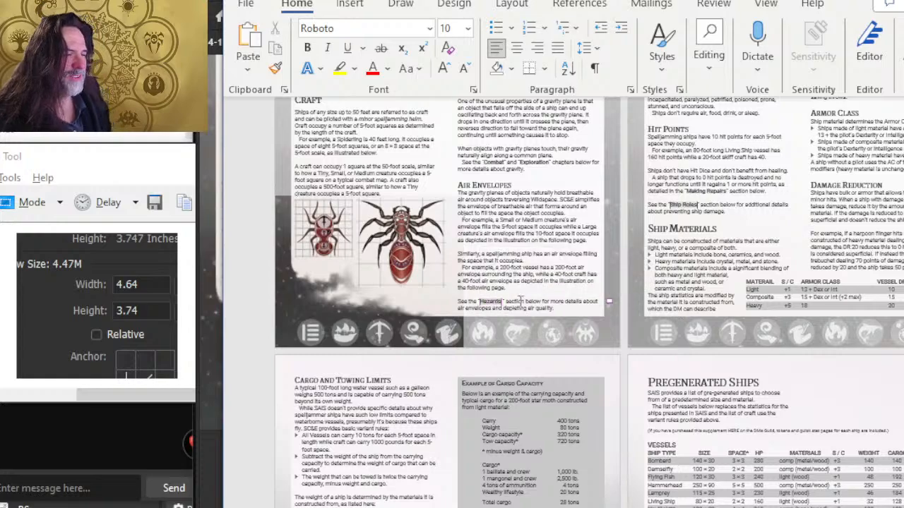
scroll(481, 315, down, 15)
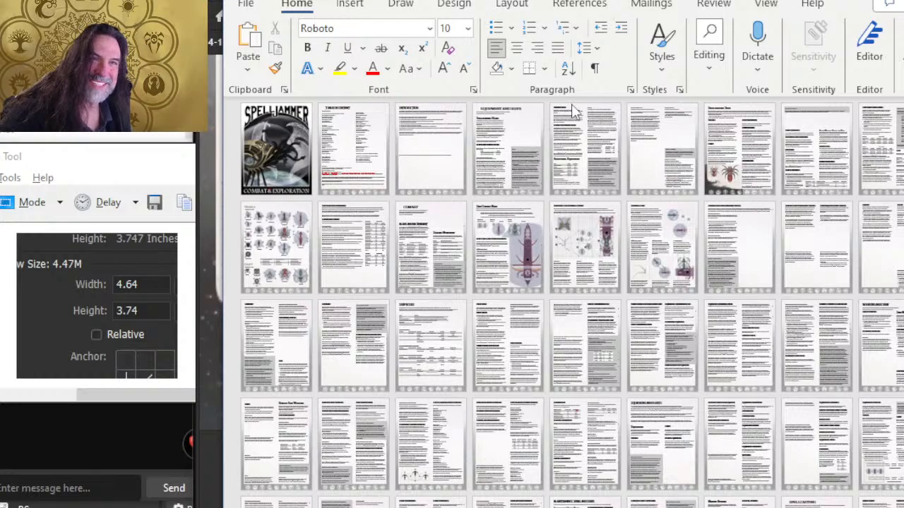
Step: Switch to the live stream's YouTube page in Chrome and from there to OBS
key(alt+Tab)
key(alt+Tab)
key(alt+Tab)
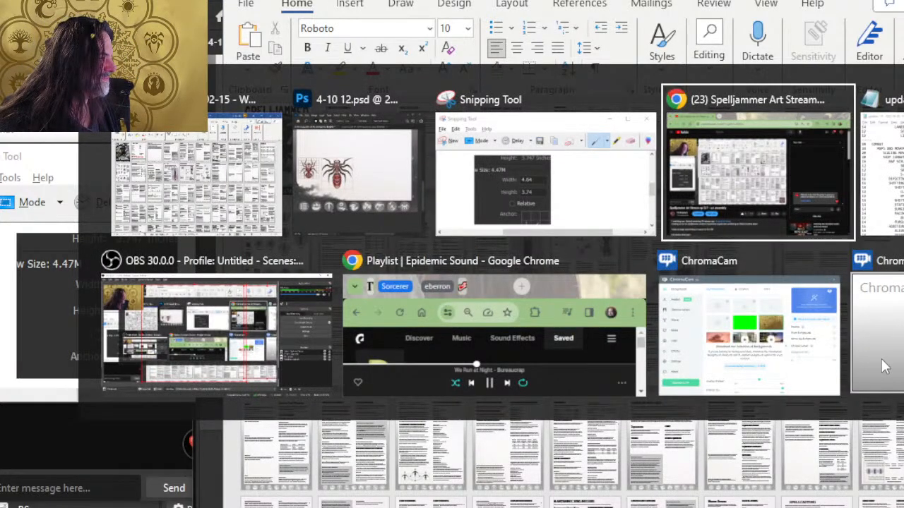
key(alt+Tab)
key(alt+Tab)
key(alt+Tab)
key(alt+Tab)
key(alt+Tab)
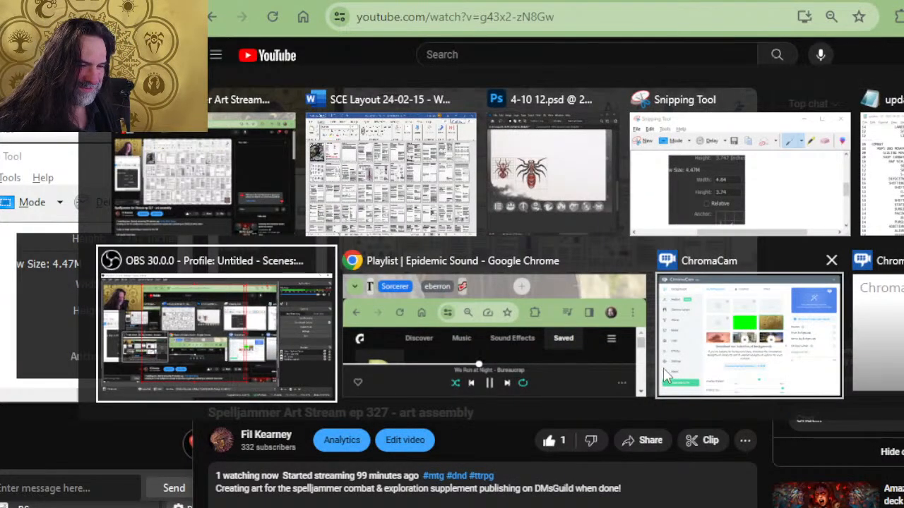